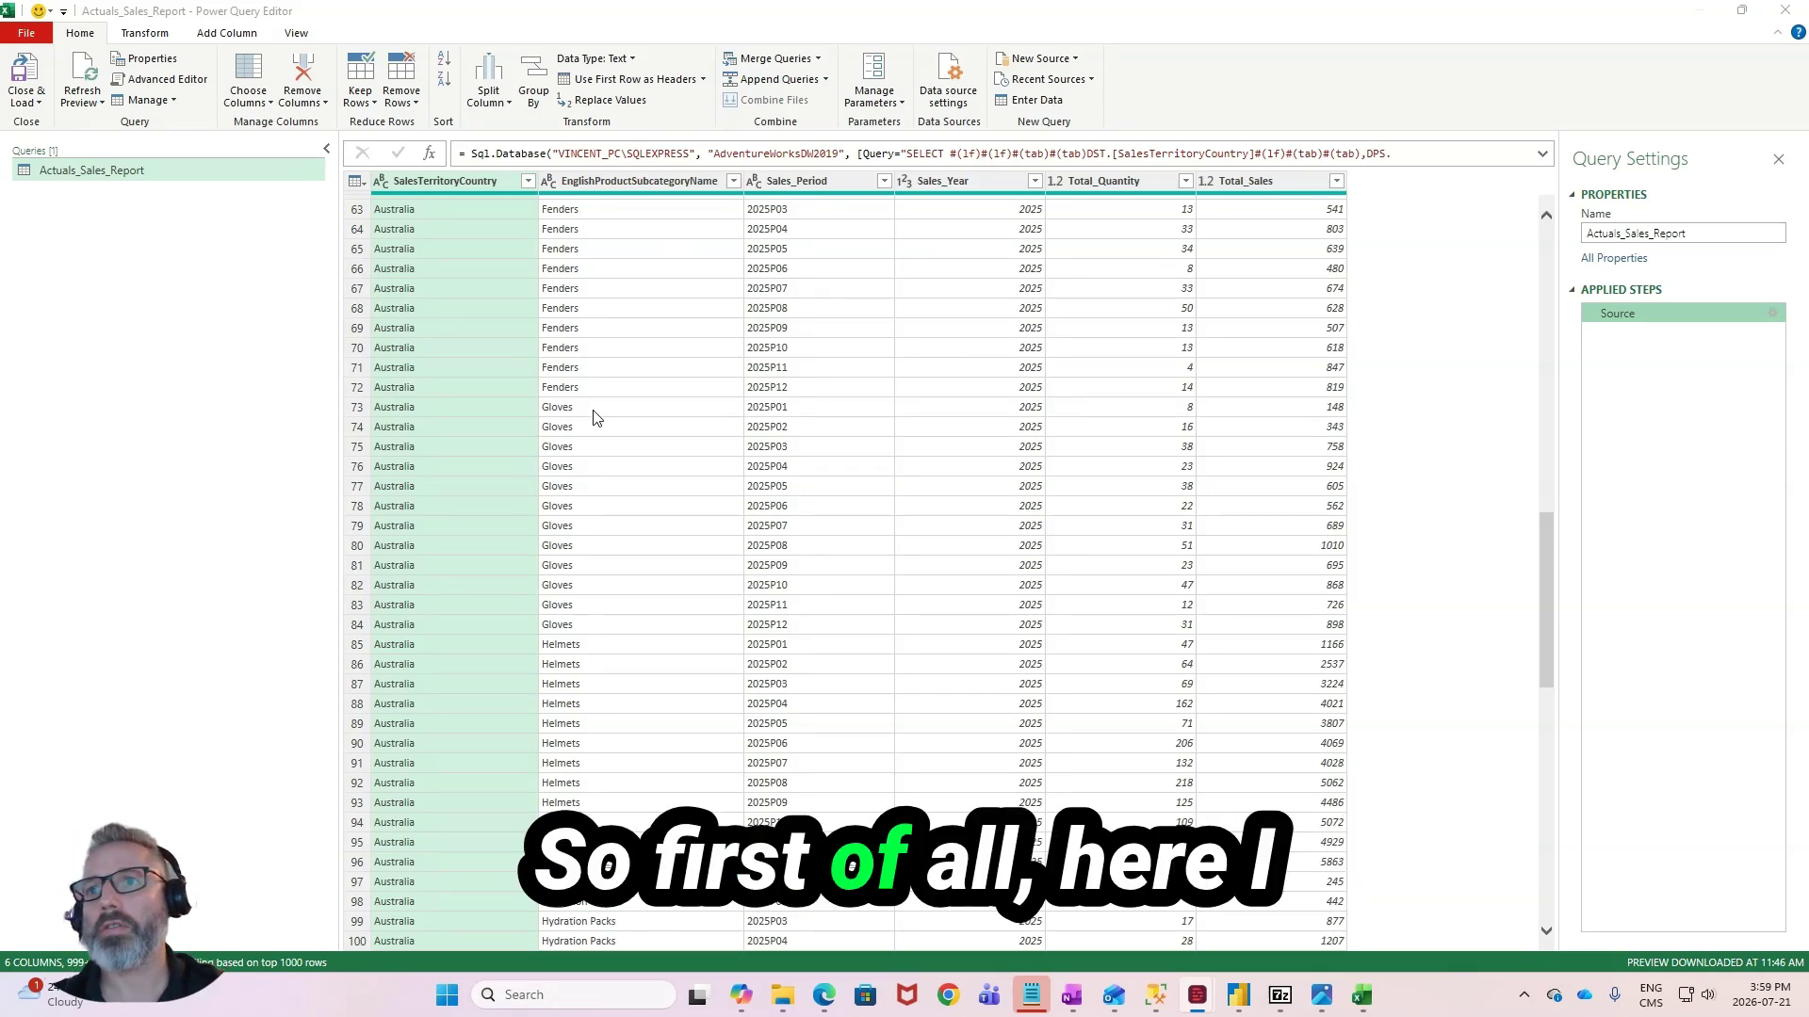
- Look through the rows of the Actuals_Sales_Report query, covering territories, product subcategories, sales periods, quantities and sales
scroll(581, 456, "up", 4)
scroll(581, 456, "up", 9)
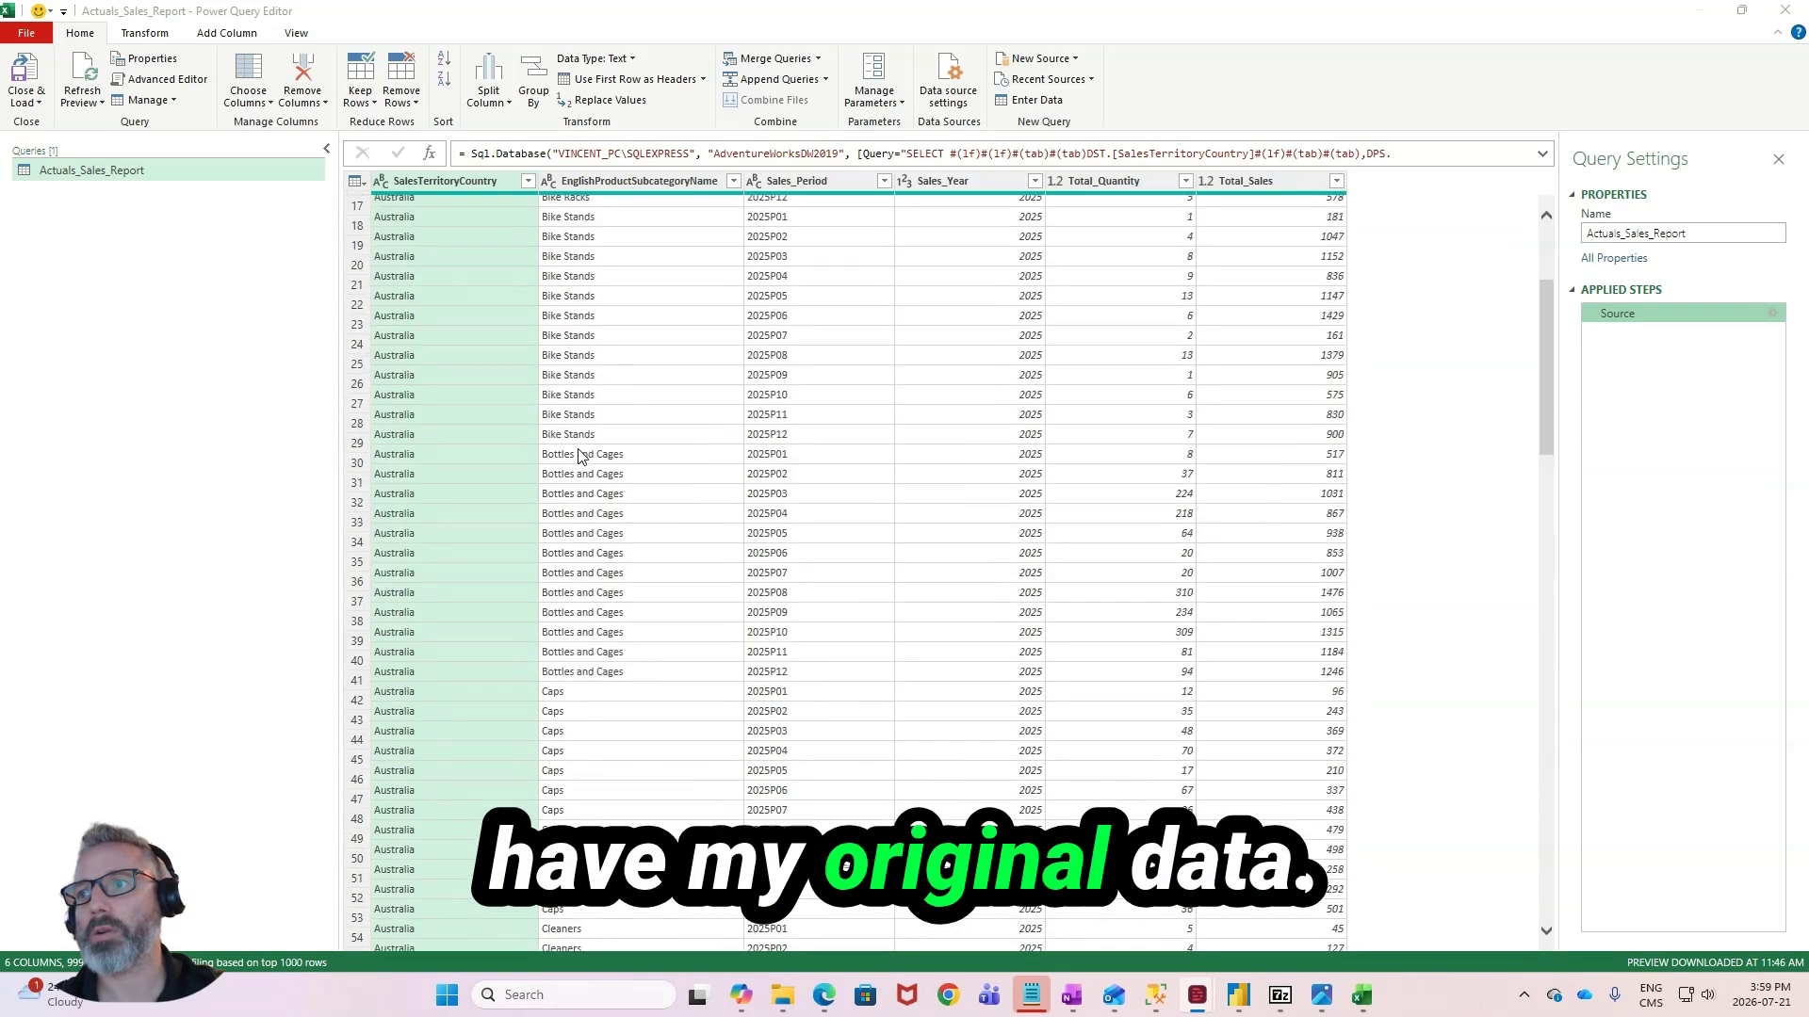
scroll(569, 429, "up", 8)
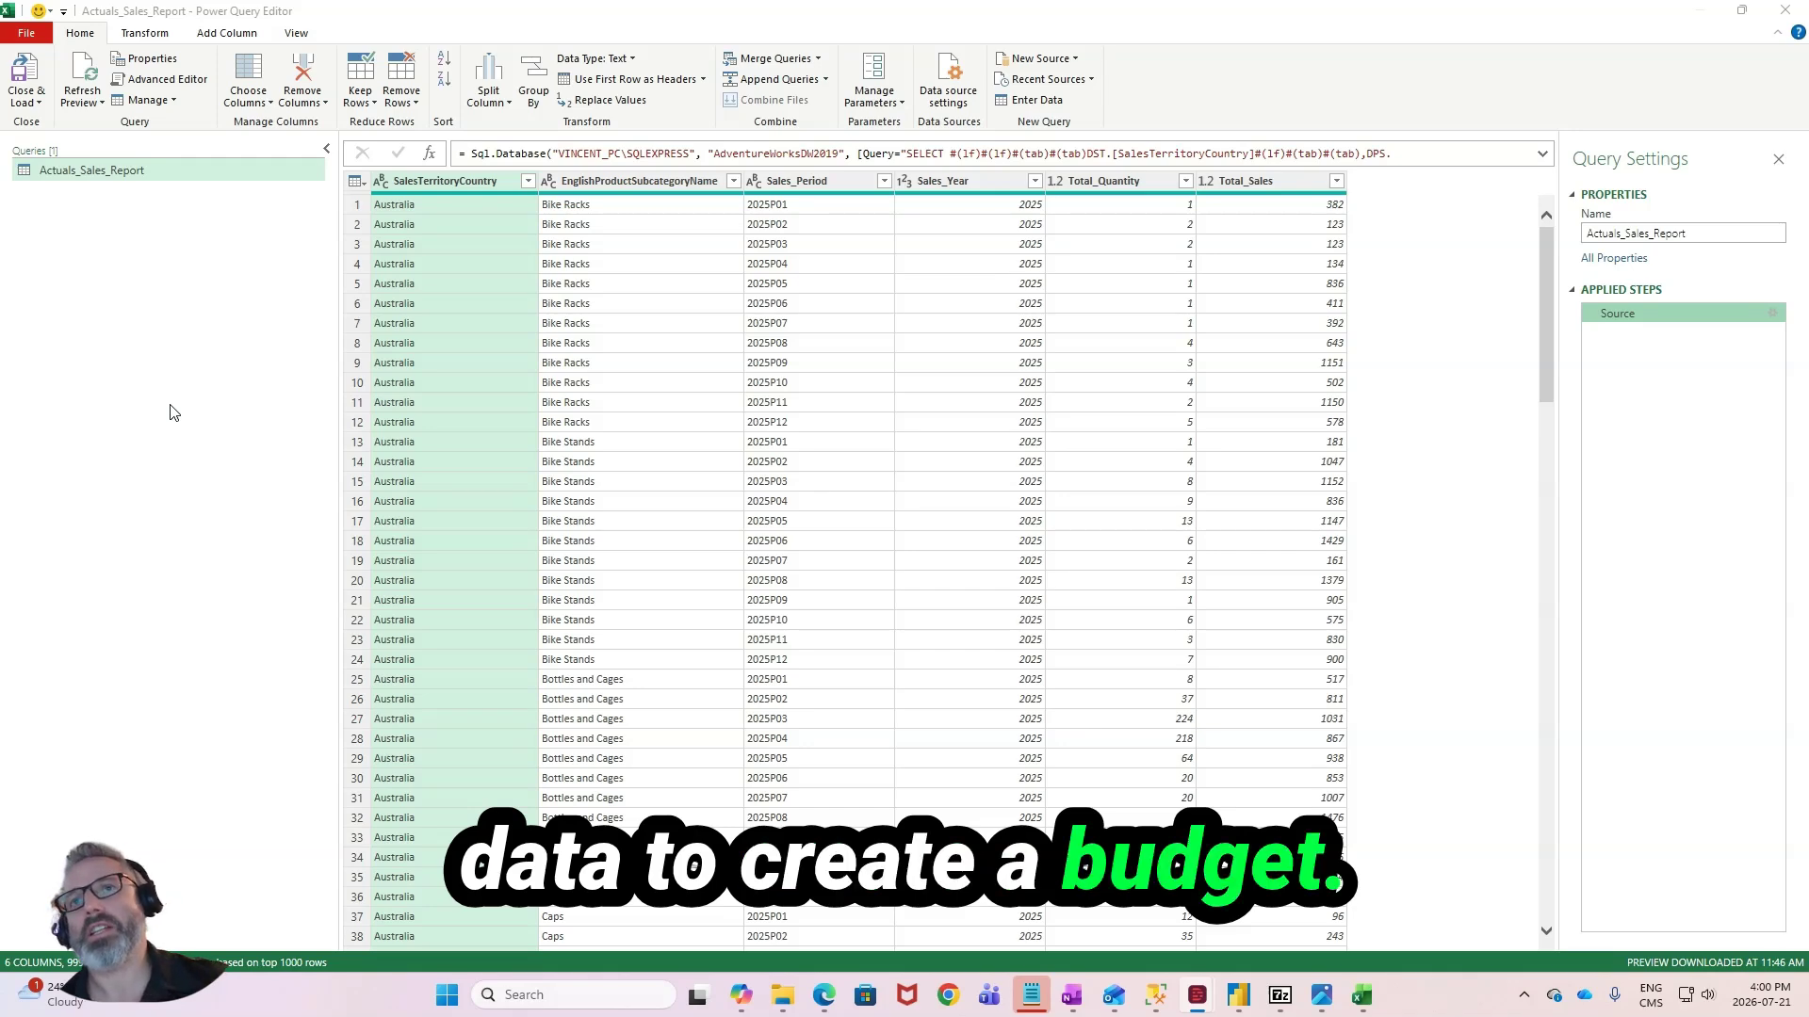
scroll(975, 438, "down", 10)
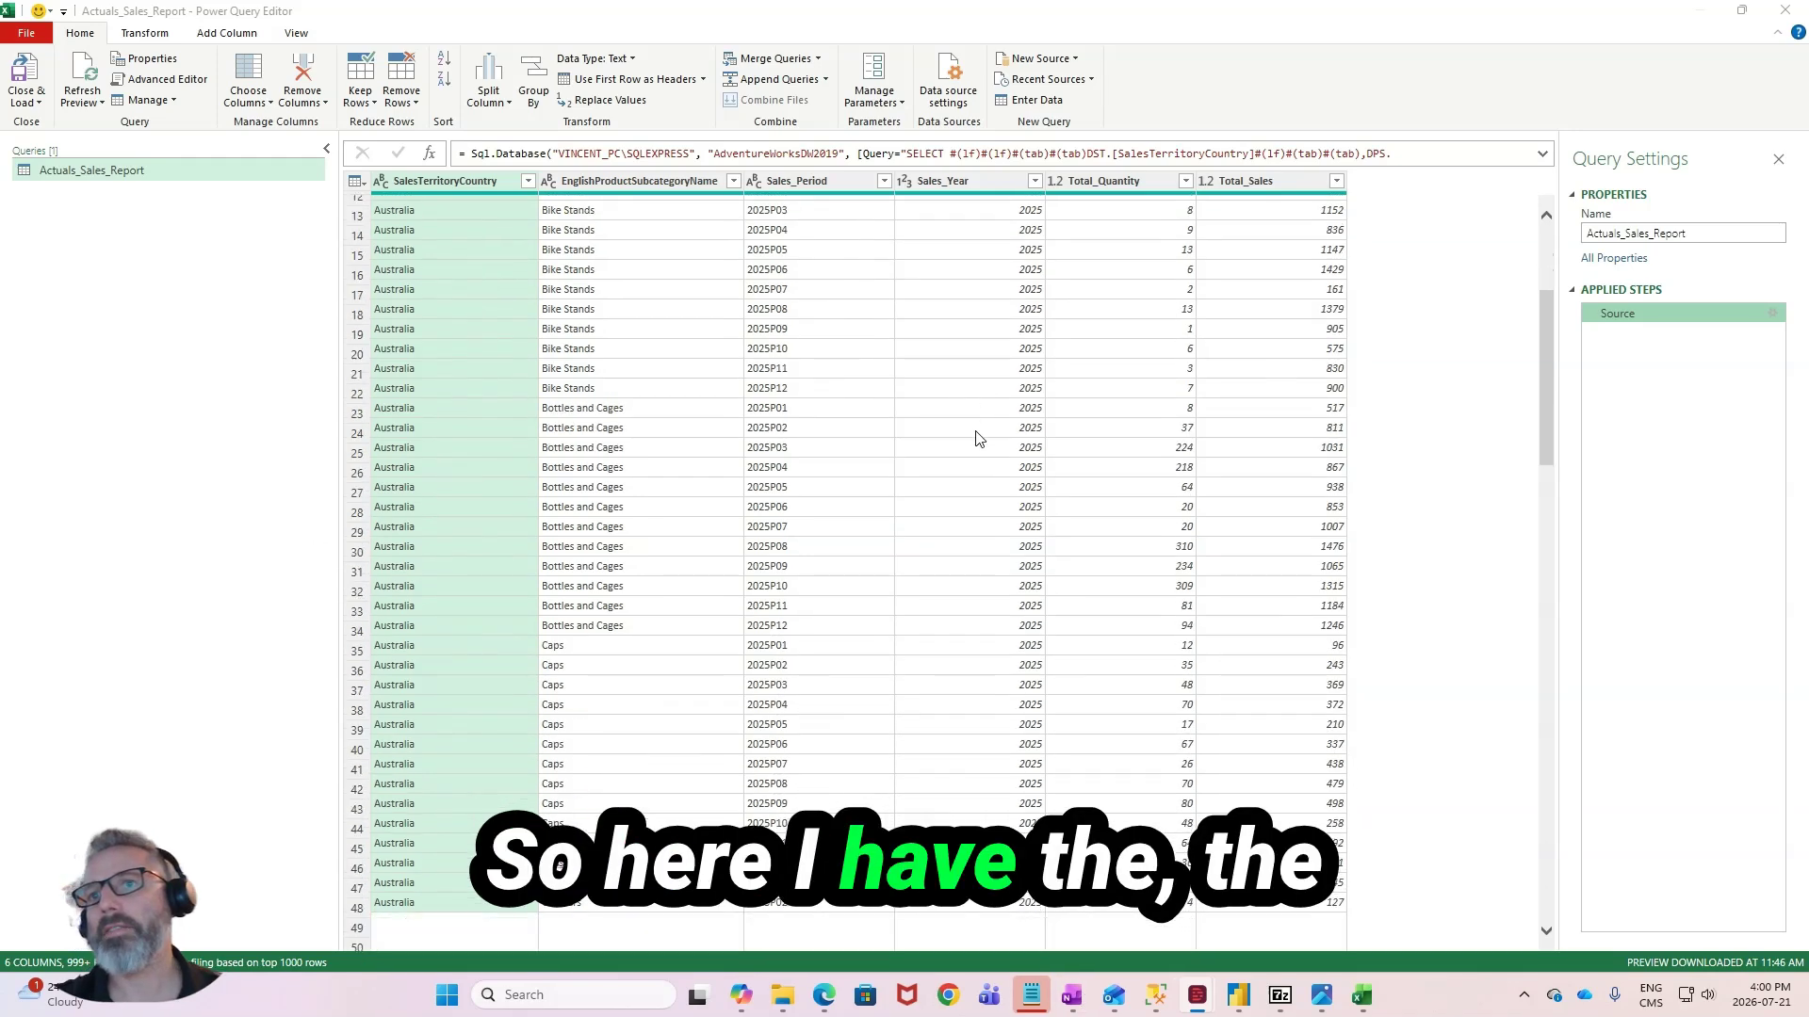
scroll(978, 438, "down", 3)
scroll(970, 447, "up", 10)
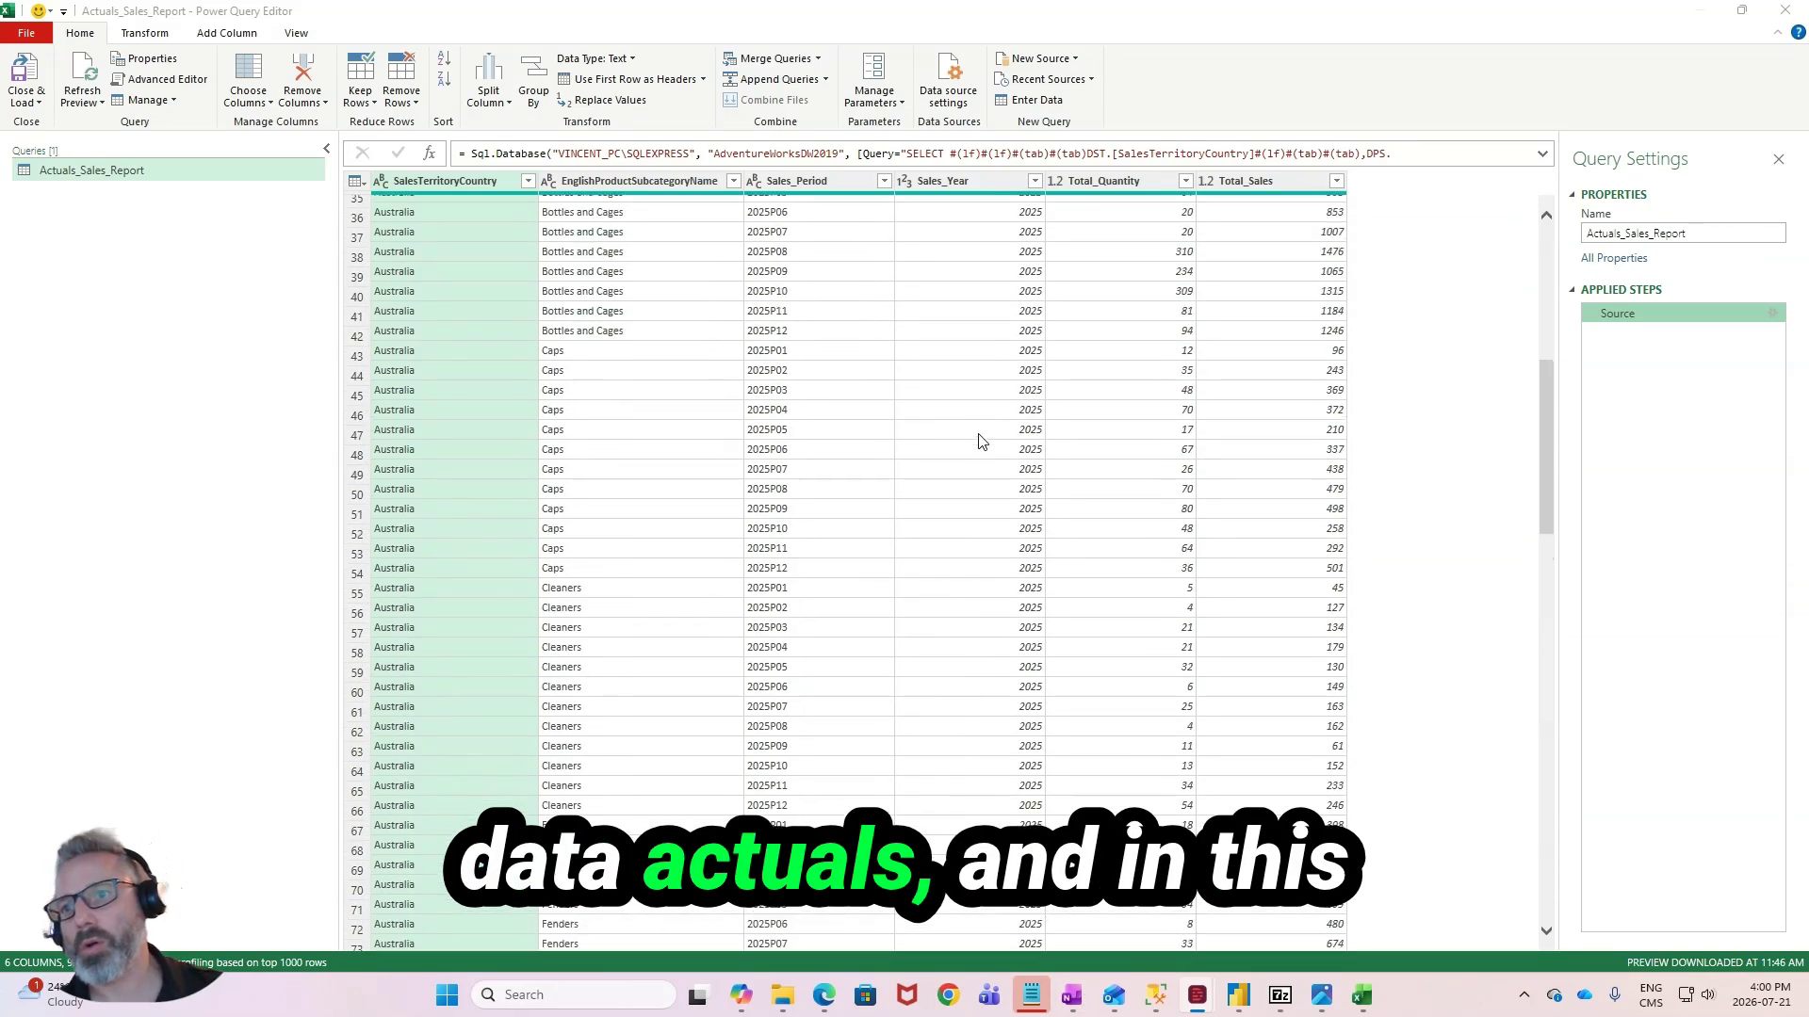
scroll(962, 457, "up", 2)
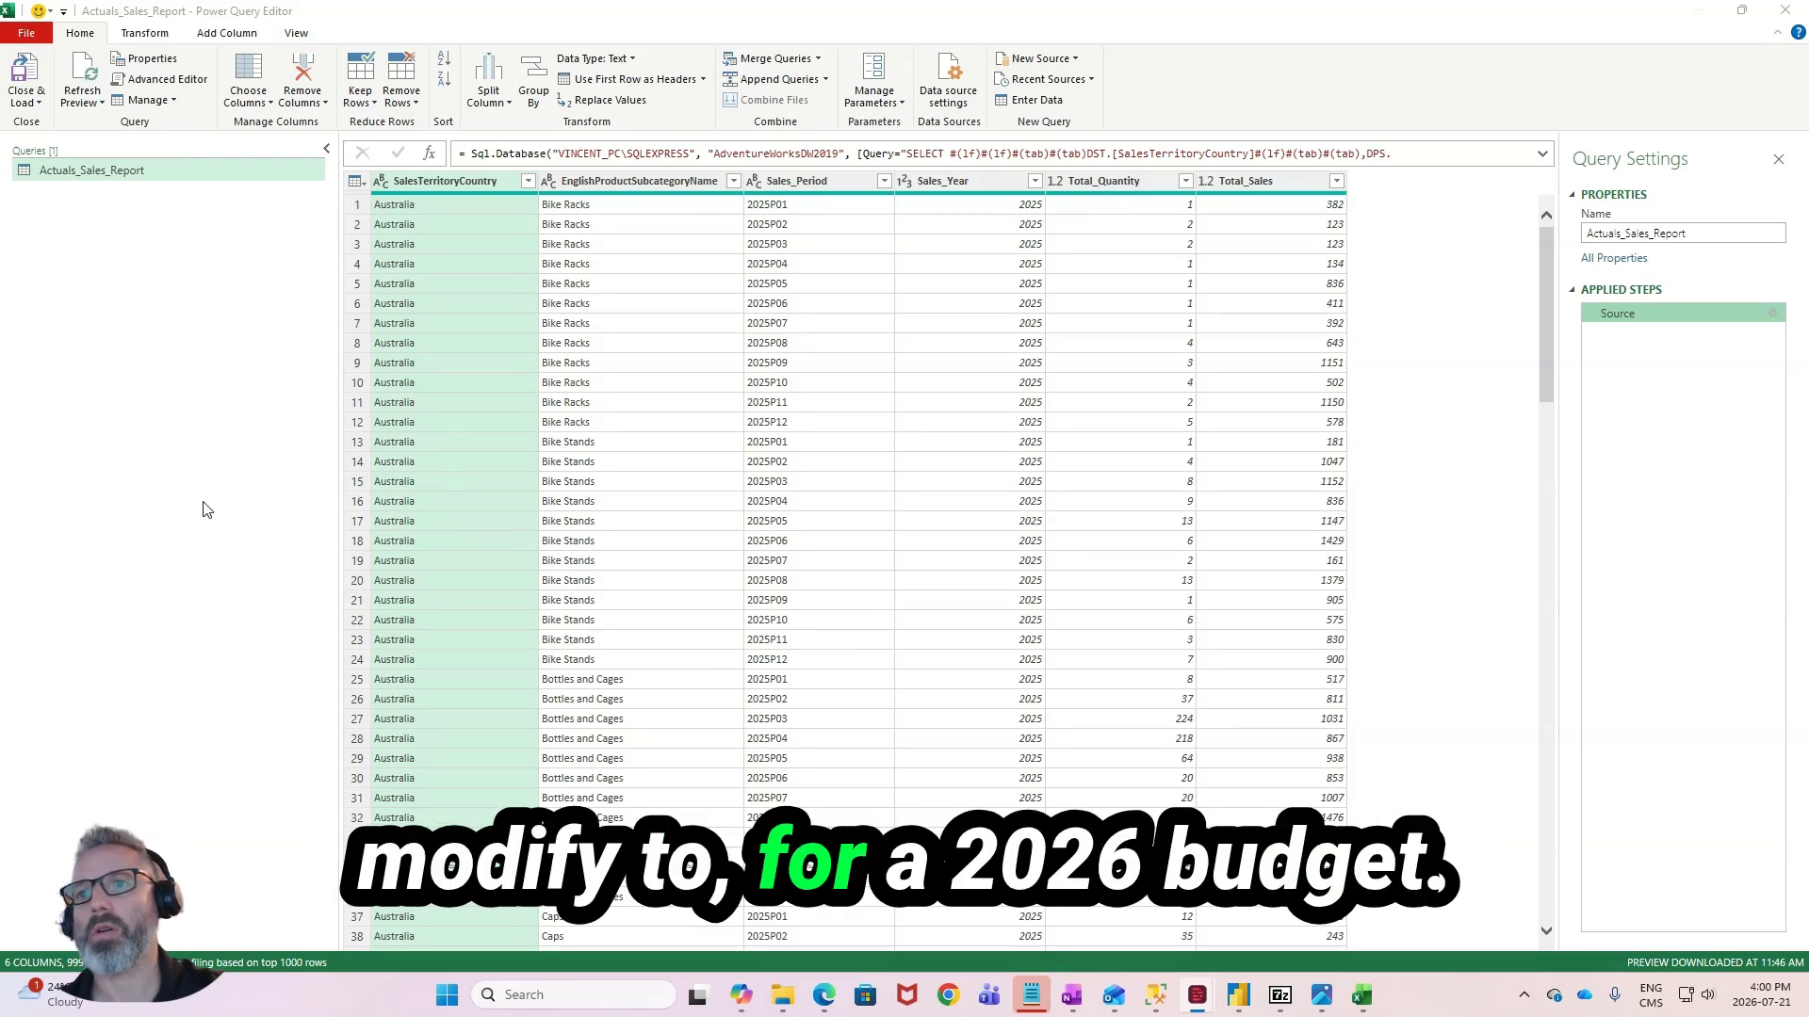
- Create a reference of the Actuals_Sales_Report query and rename it Actuals_Sales_Report_Base
right_click(171, 184)
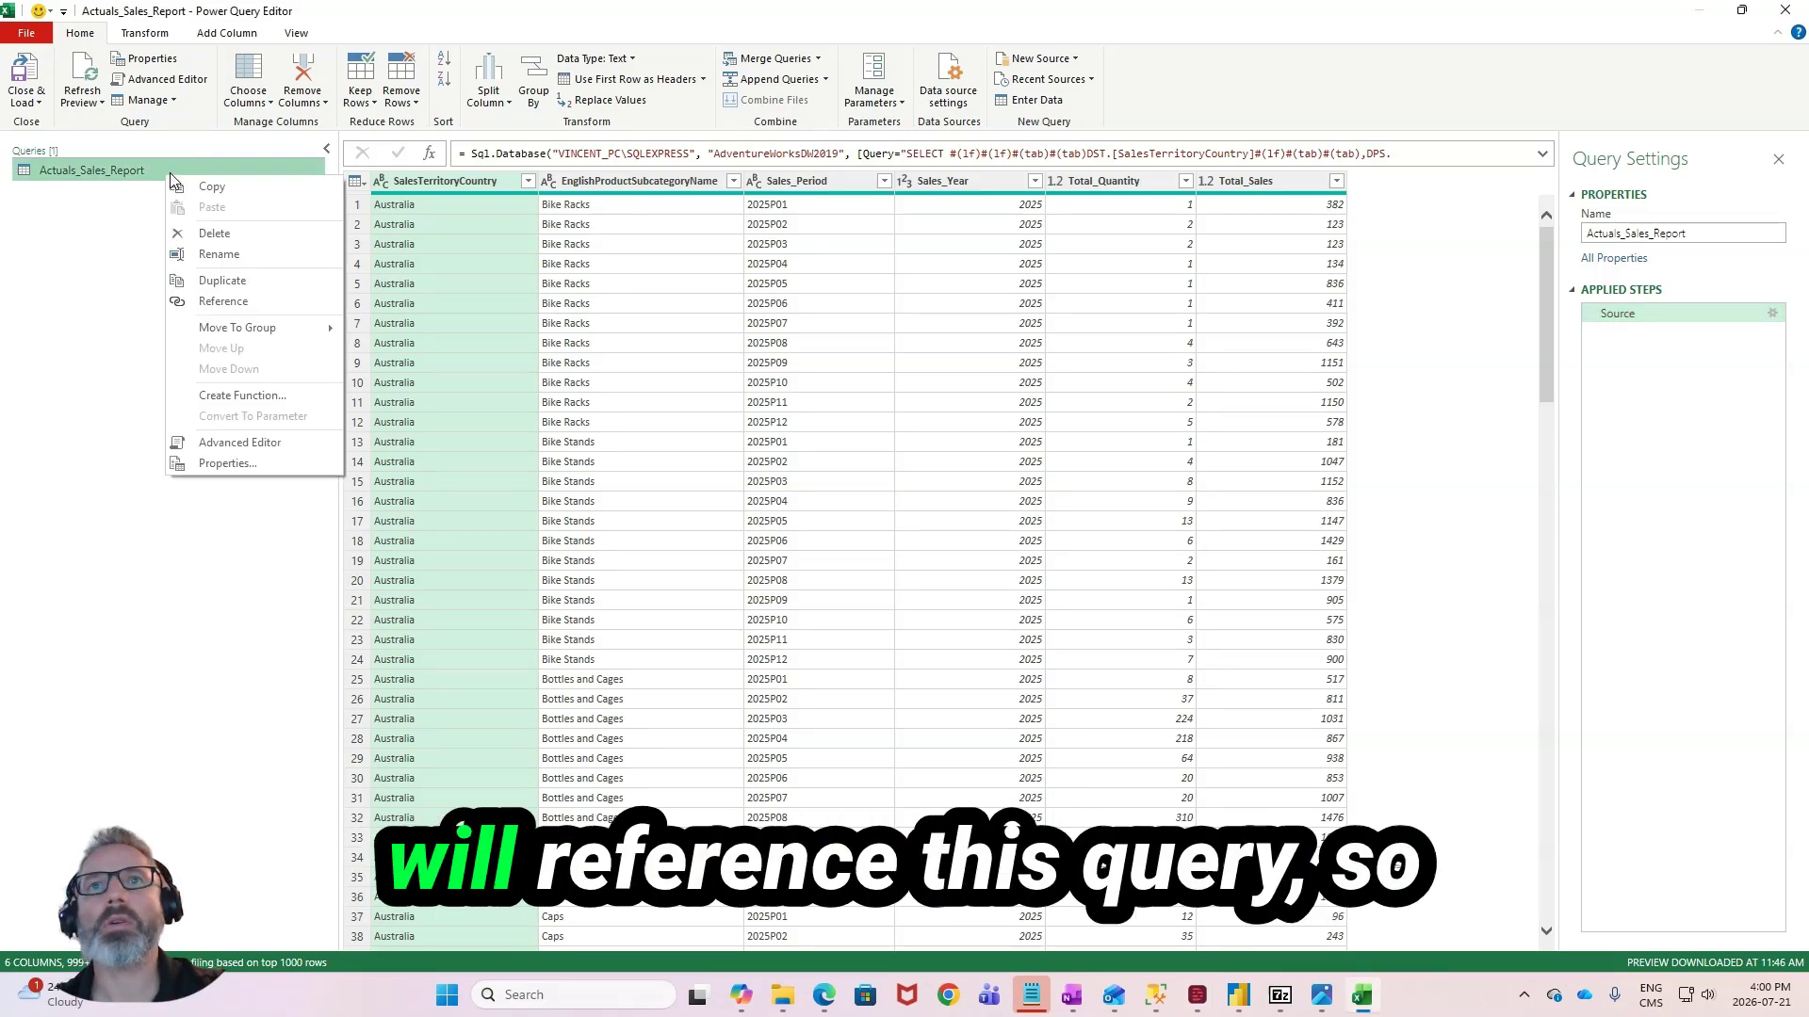
left_click(214, 302)
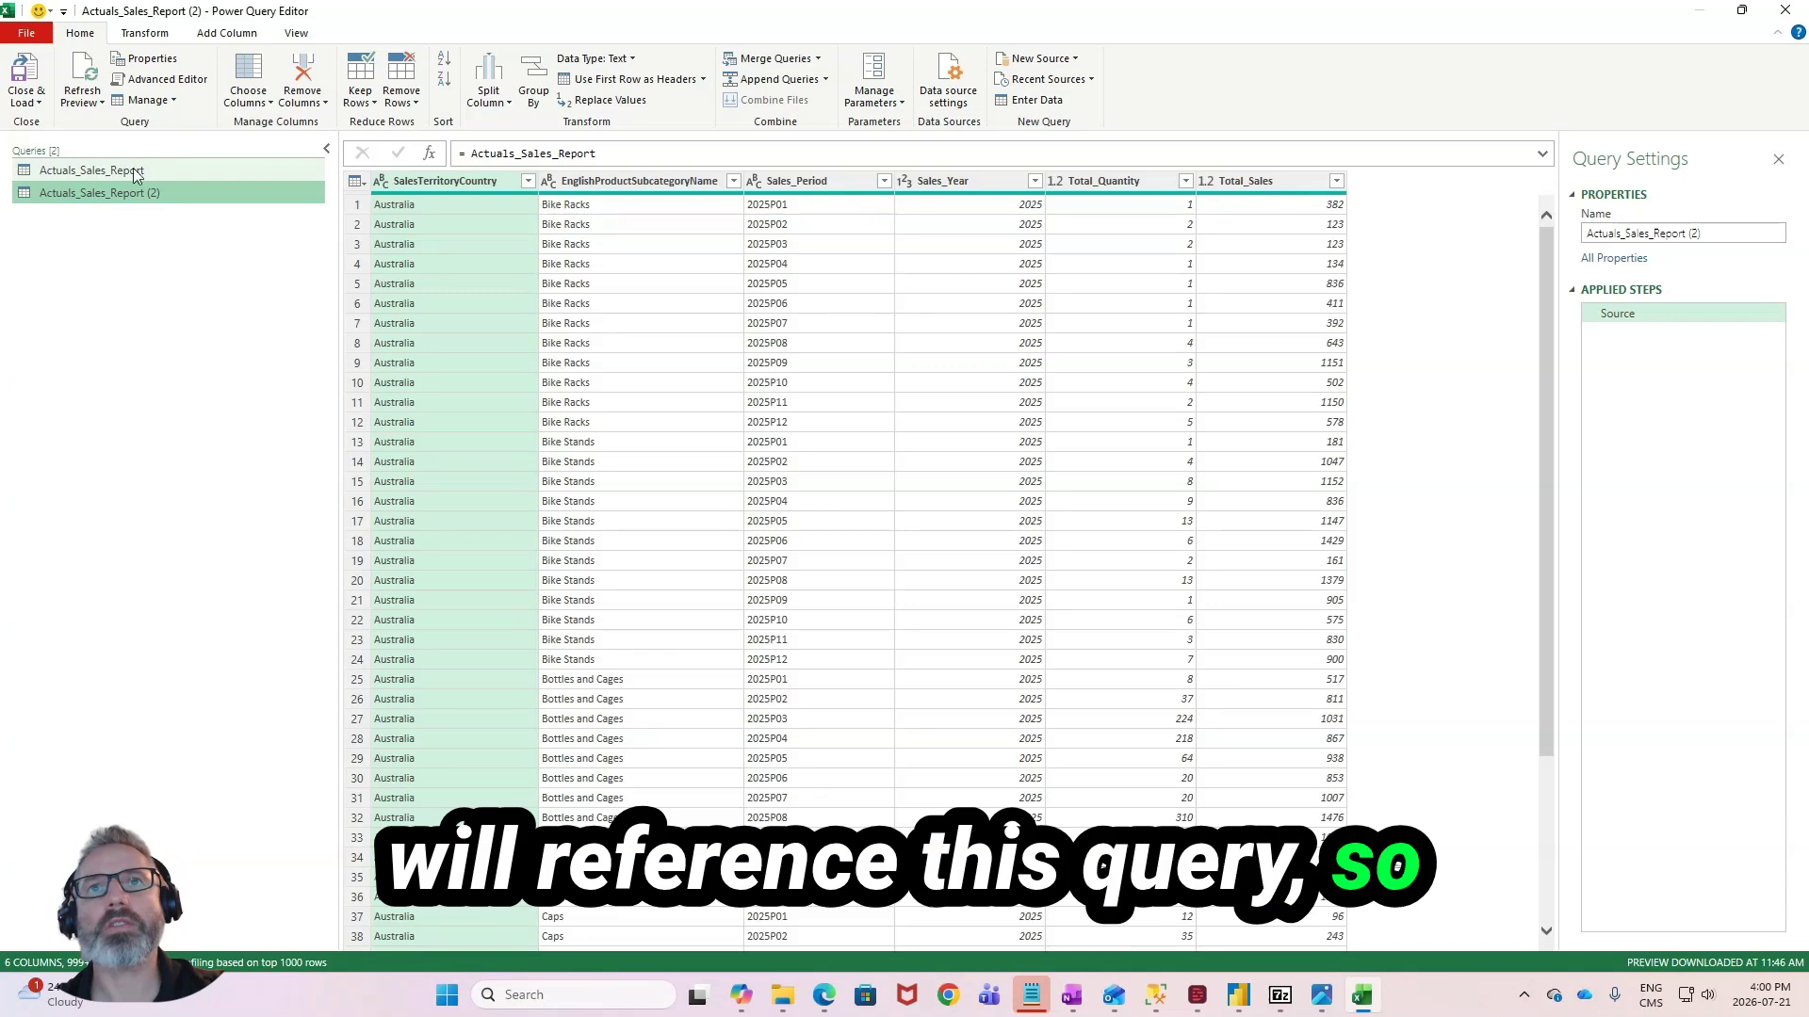
left_click(225, 241)
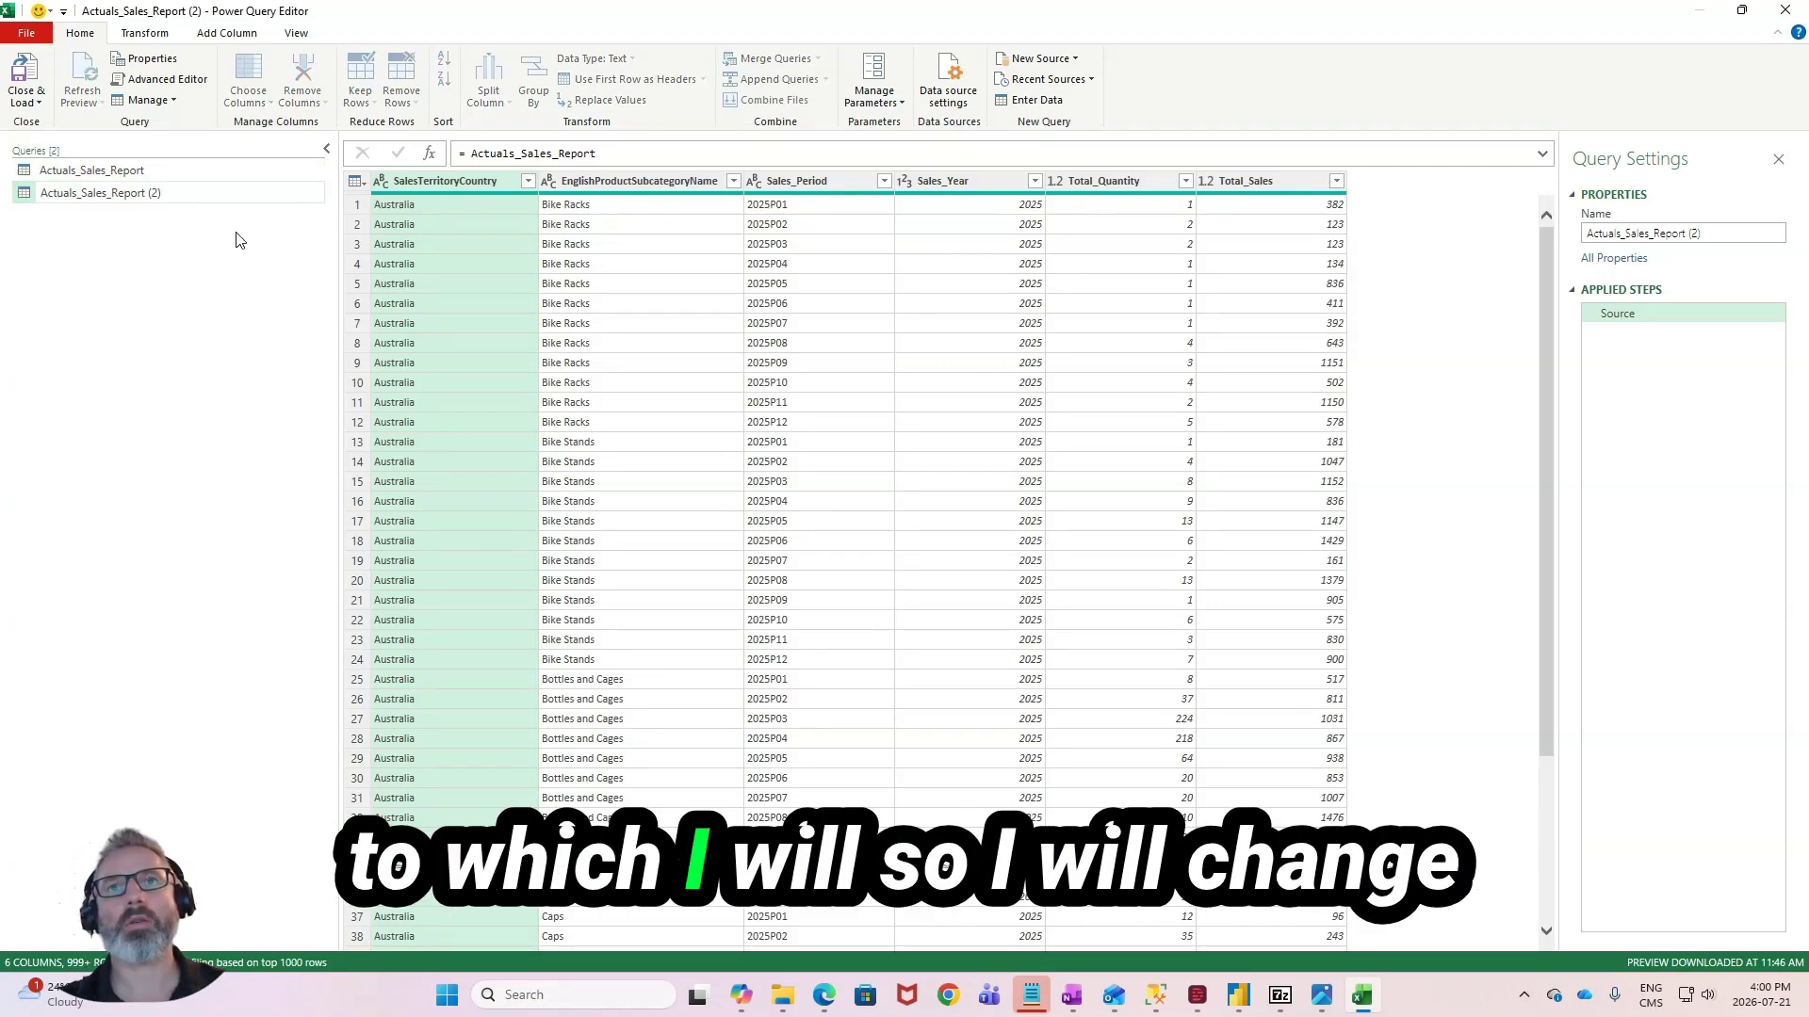
key("BackSpace")
key("BackSpace")
key("BackSpace")
key("BackSpace")
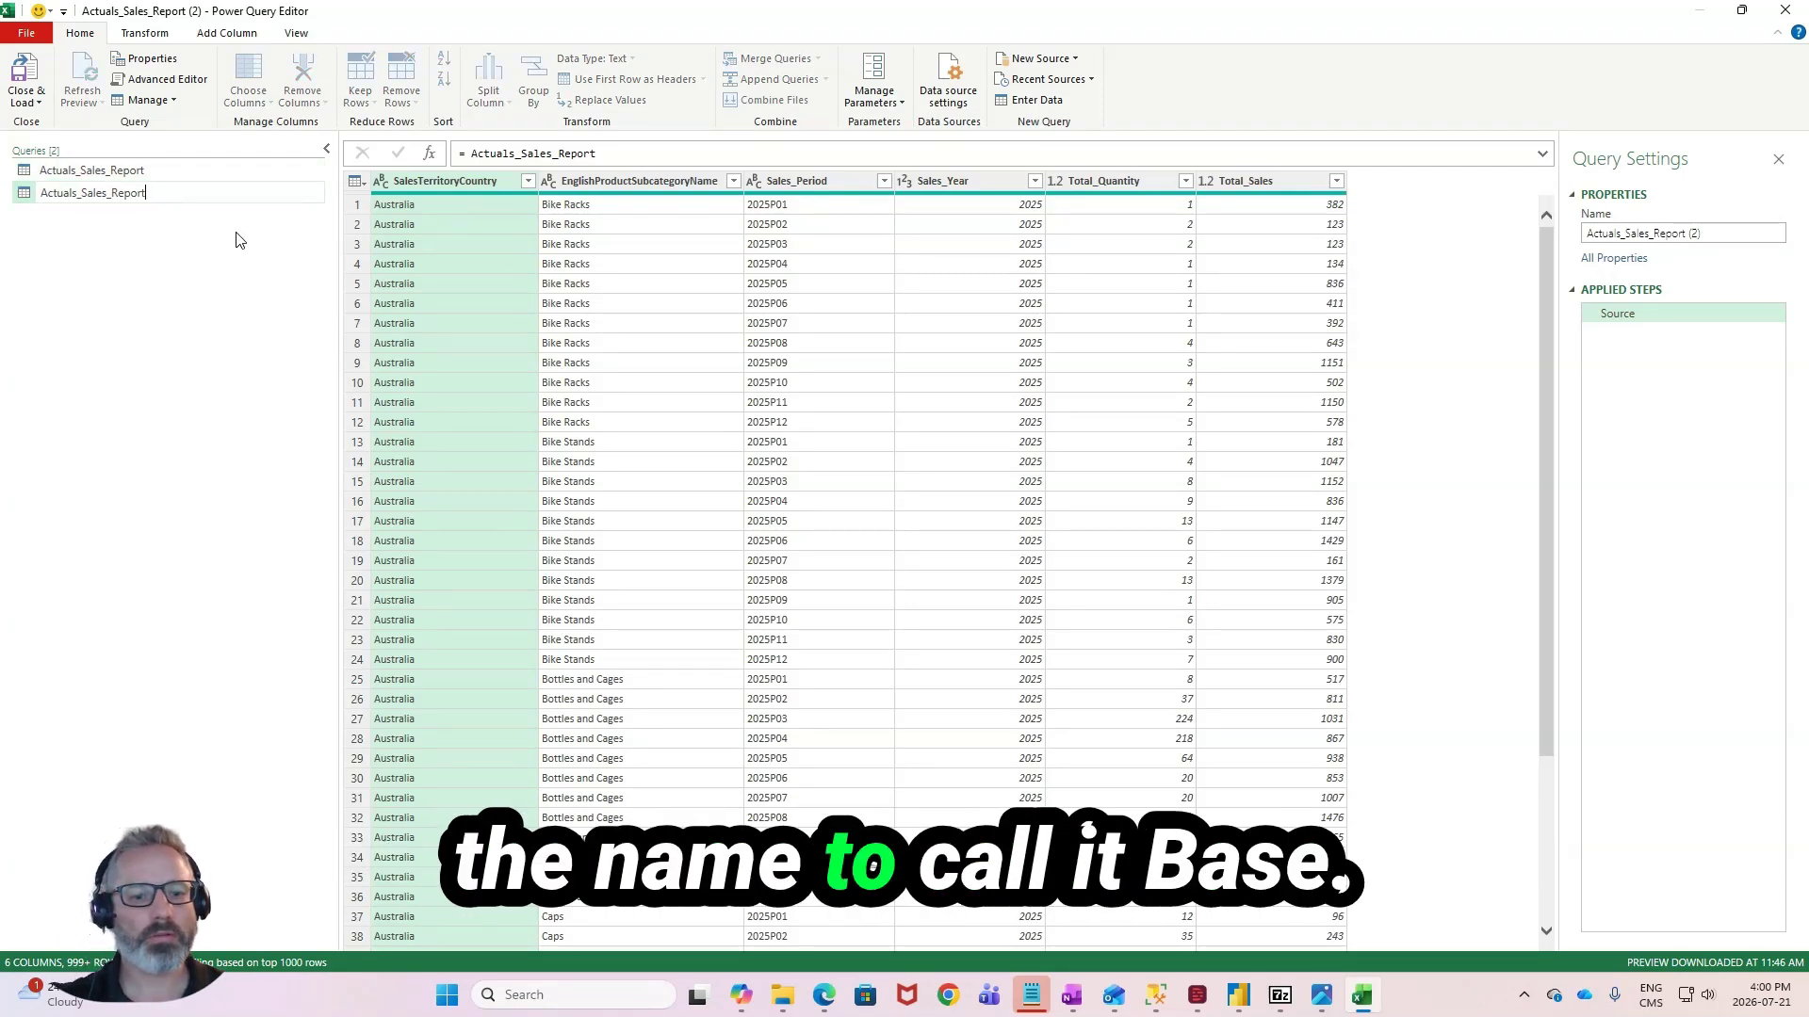
type("_B")
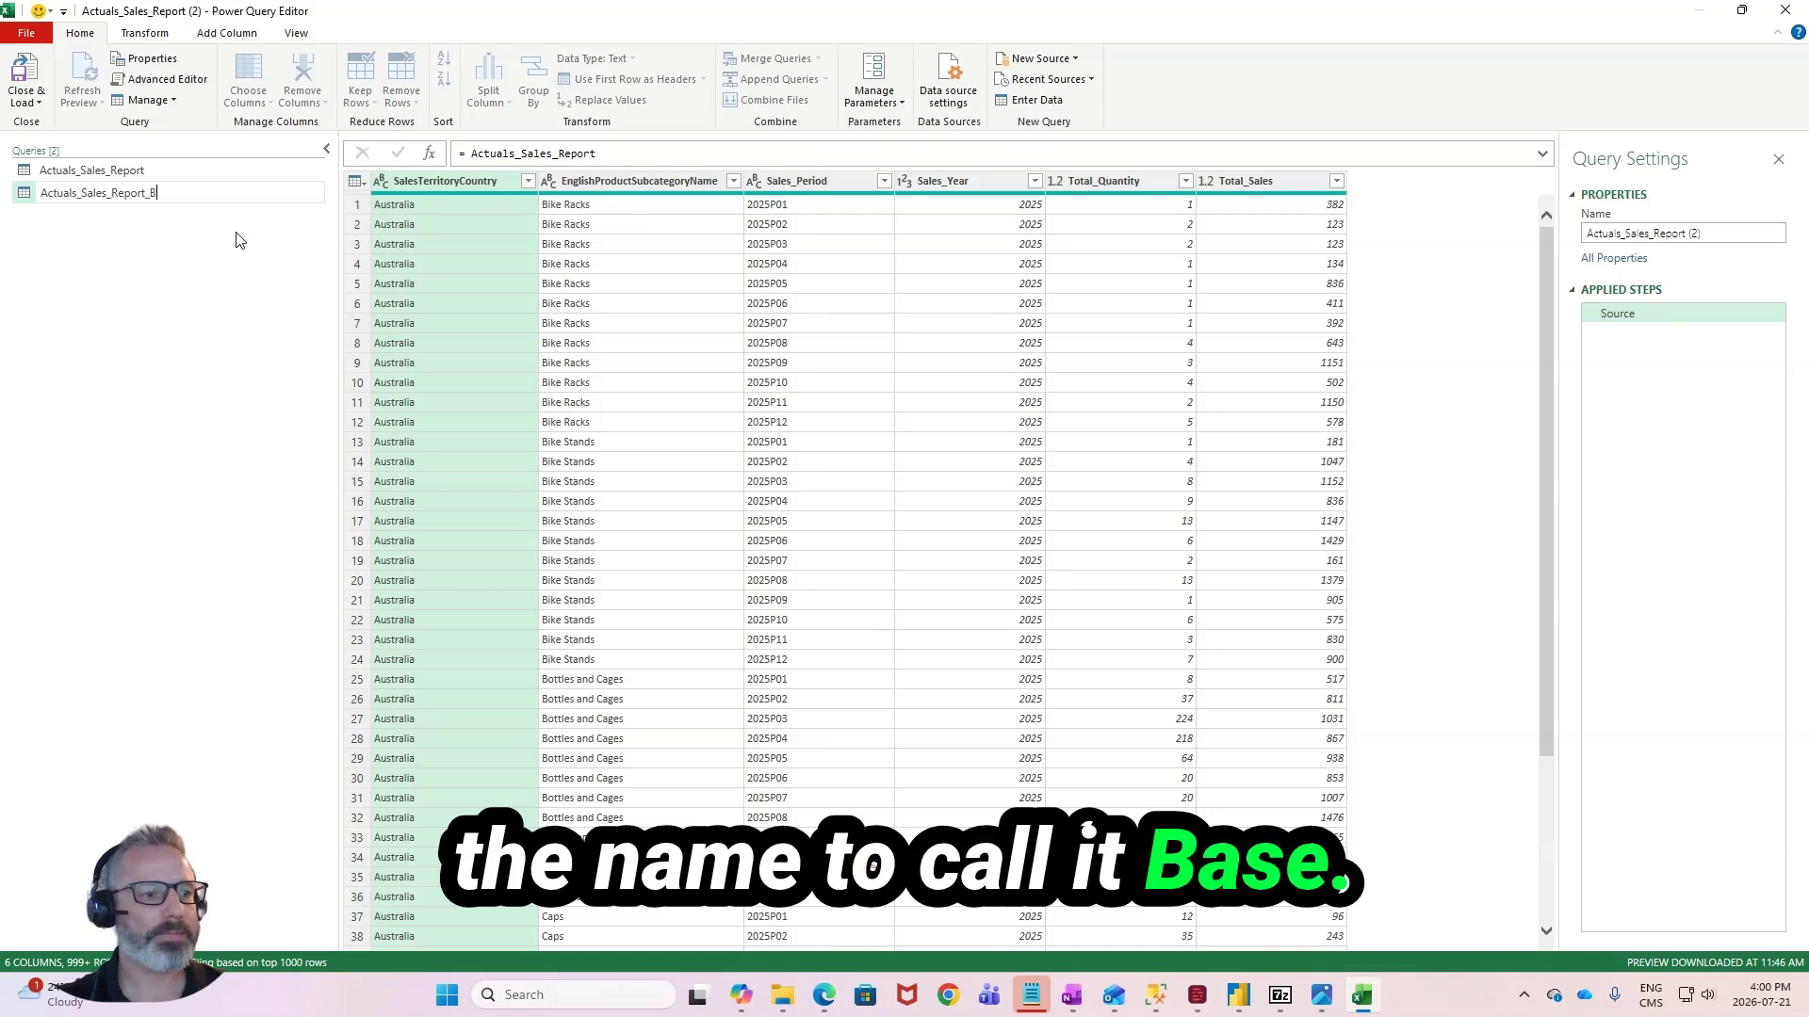
type("ase")
key("Return")
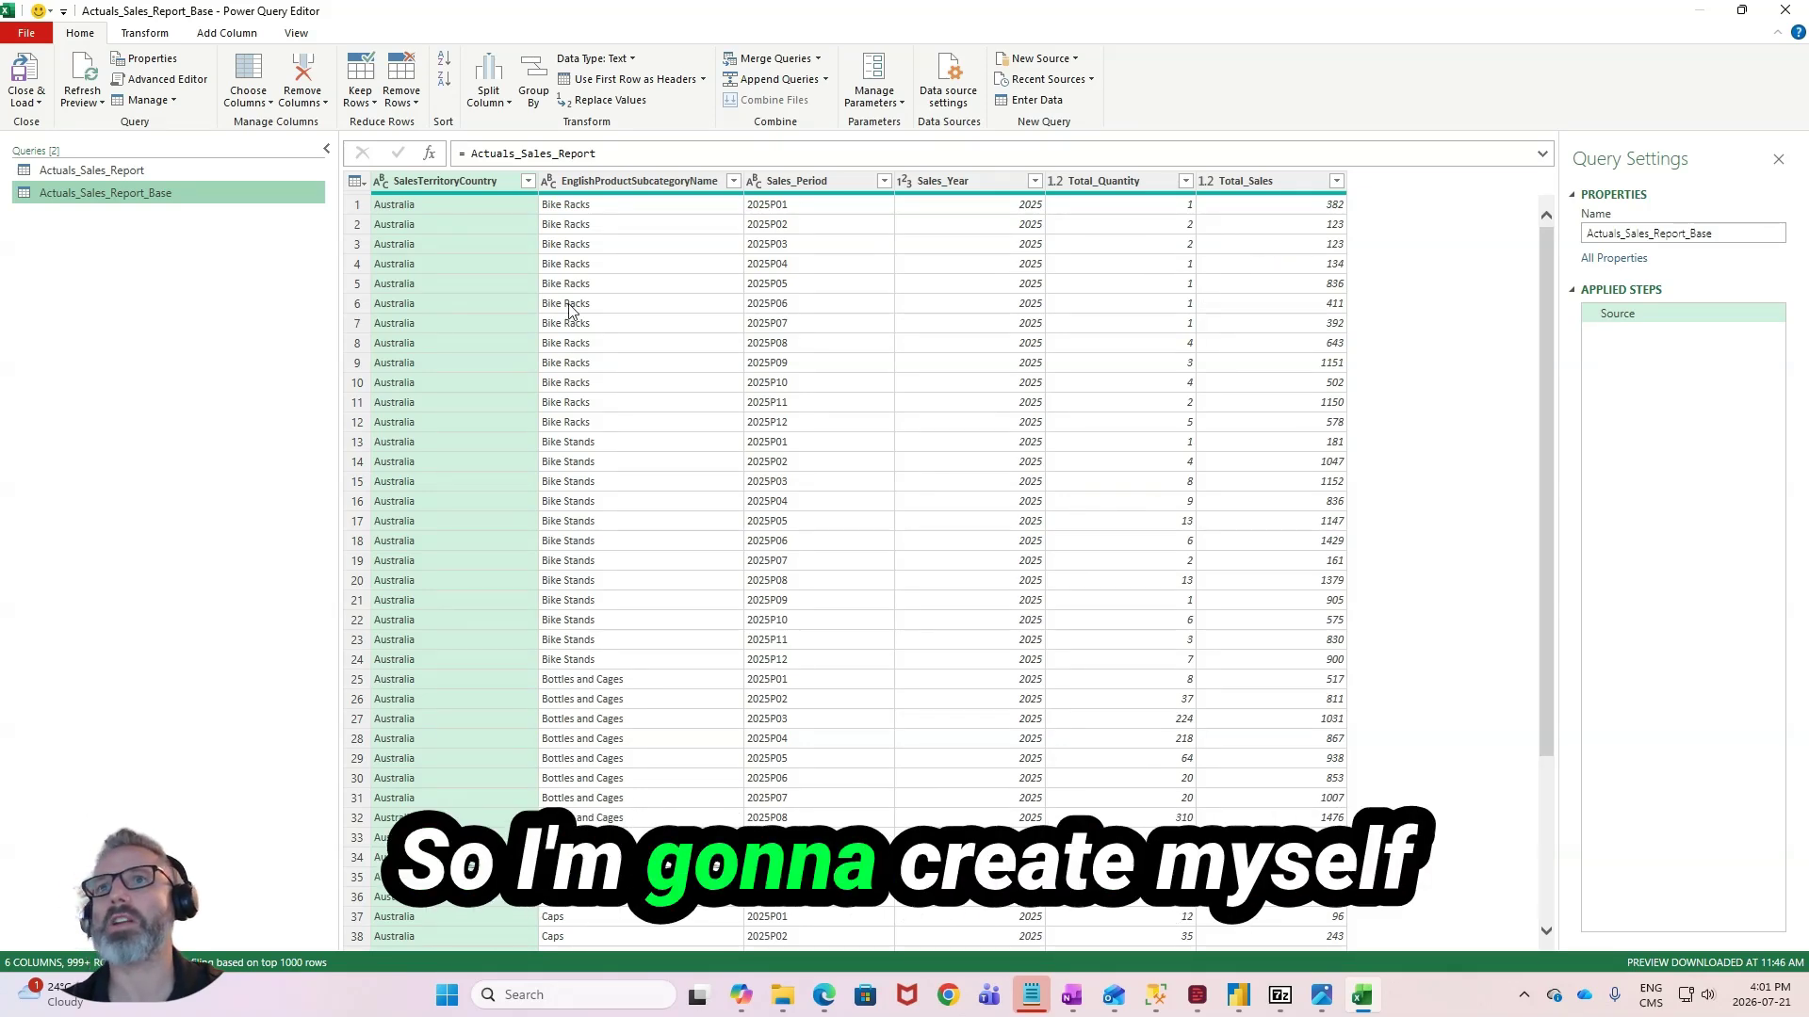
- Add a custom column named Unit_Price with the formula [Total_Sales] / [Total_Quantity]
left_click(145, 33)
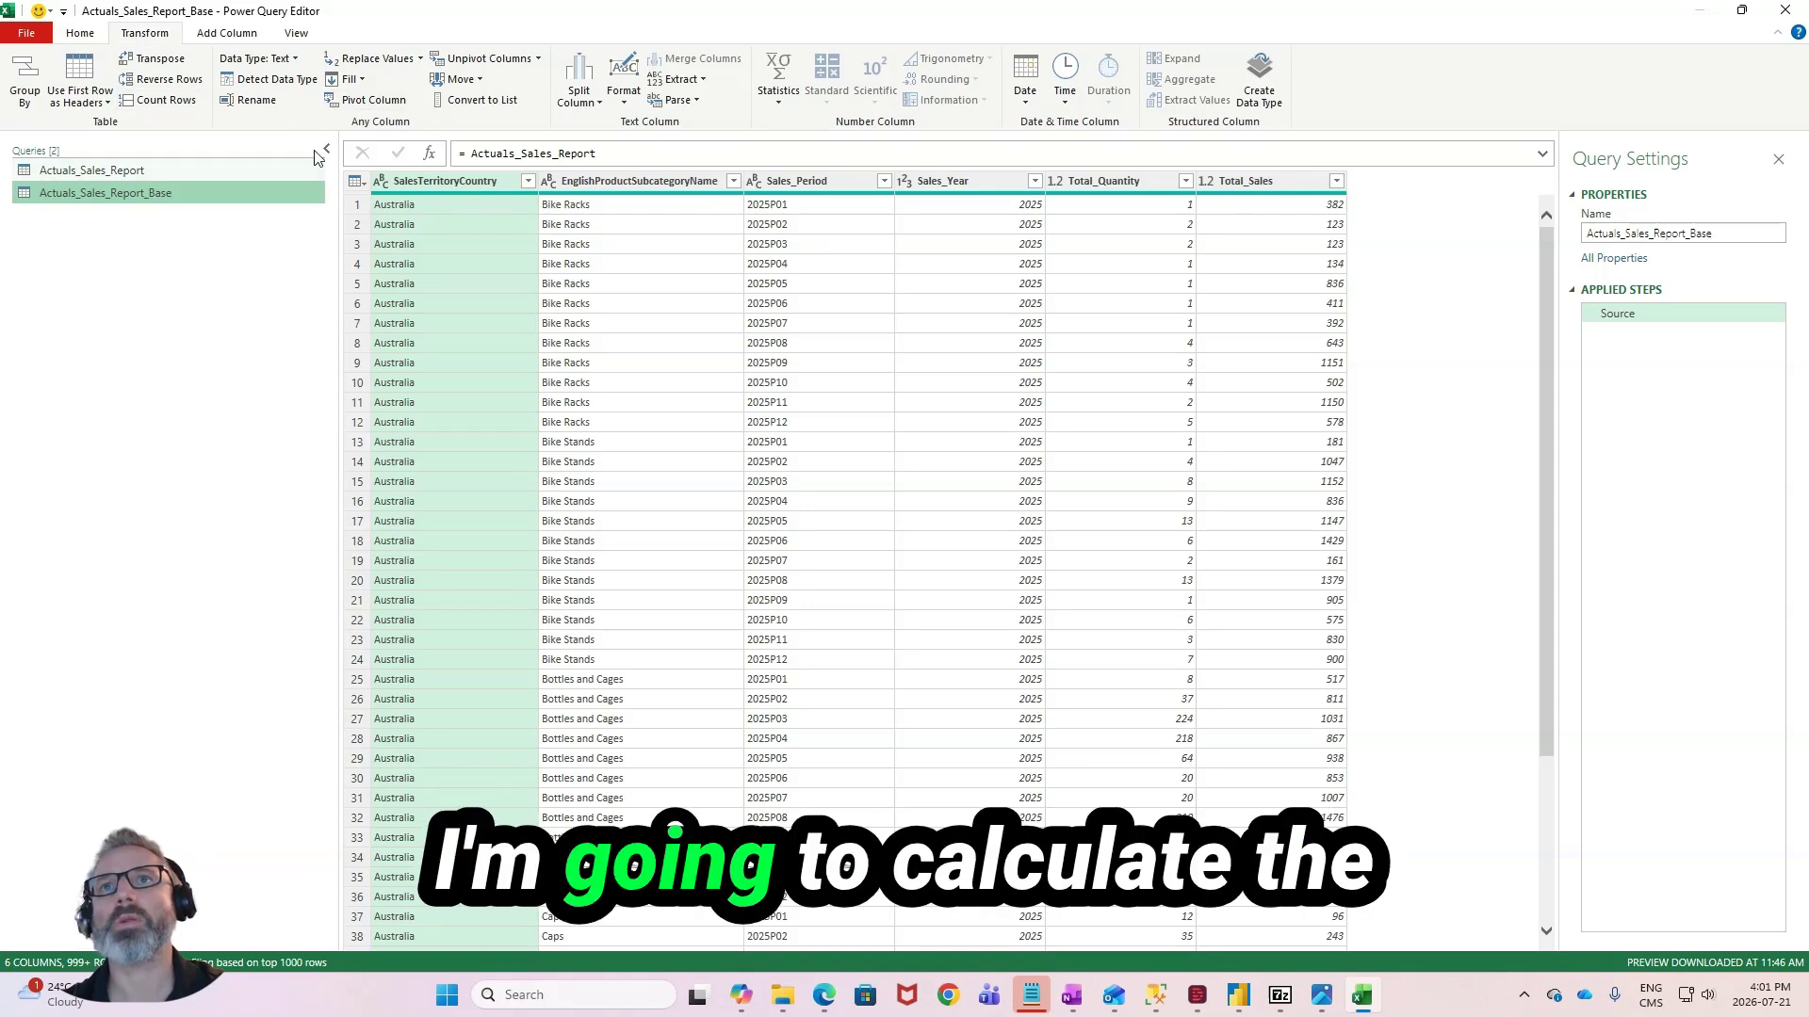
left_click(226, 33)
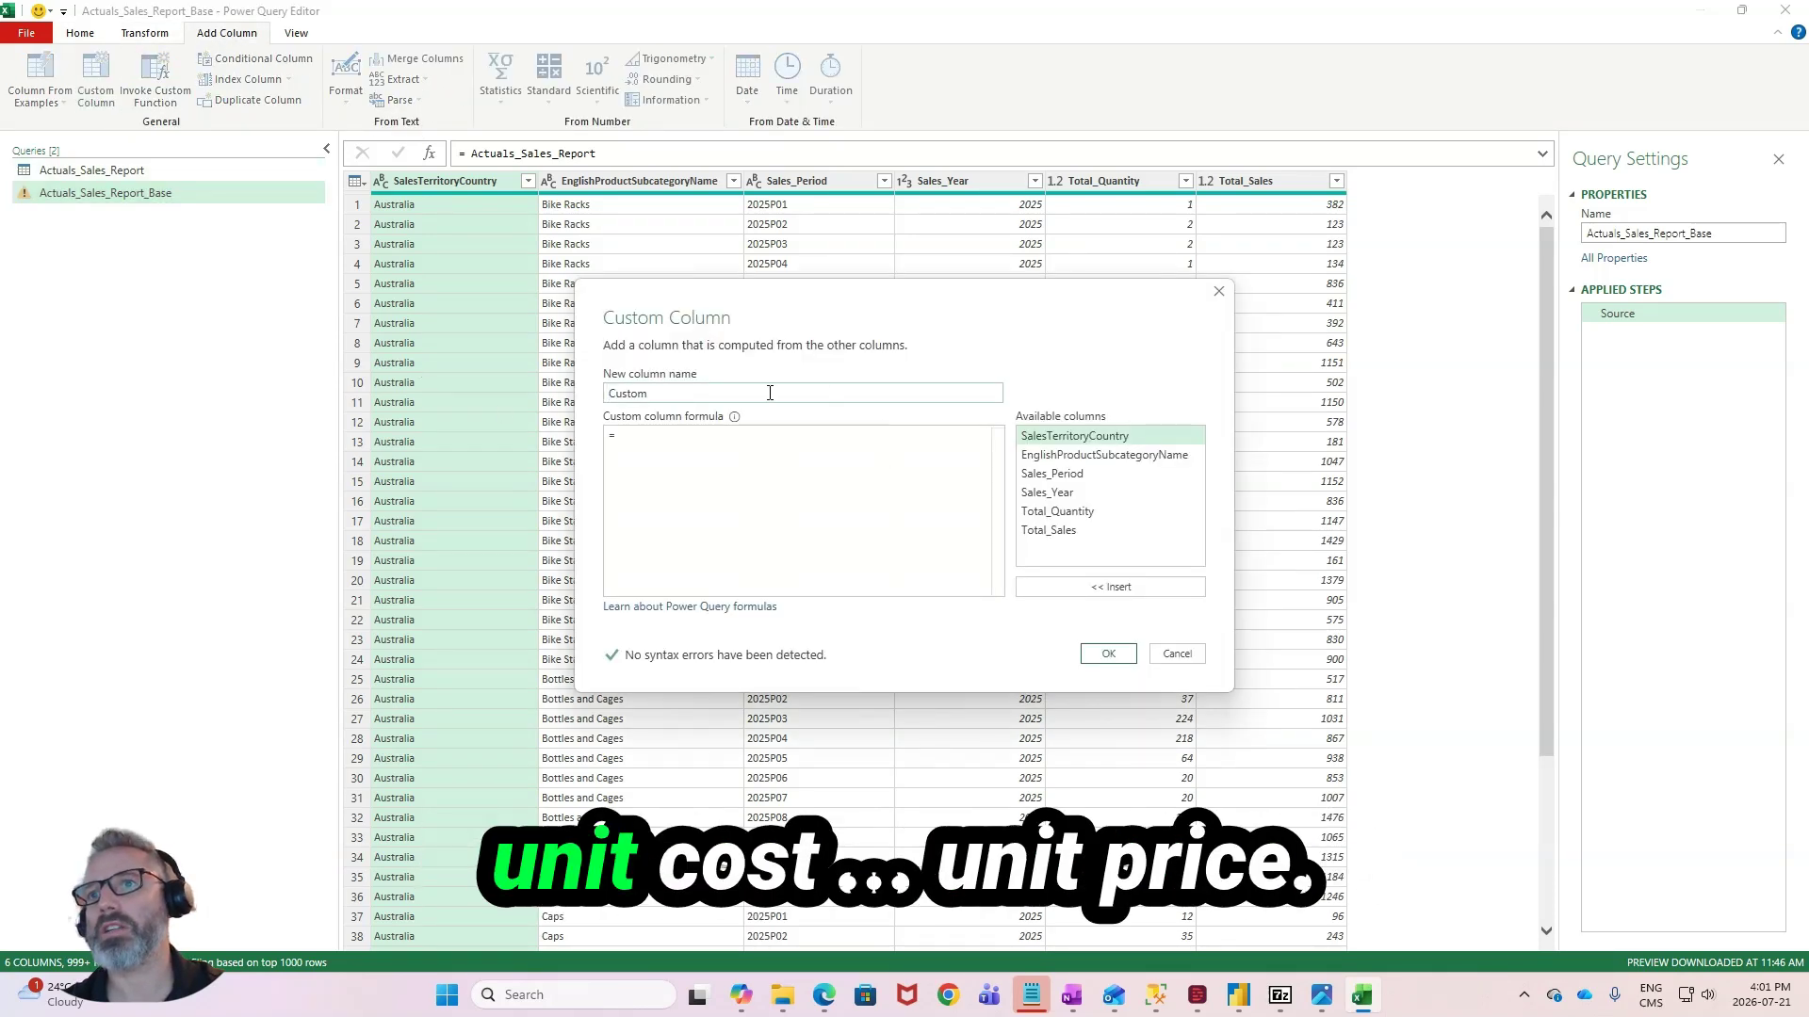
left_click(770, 391)
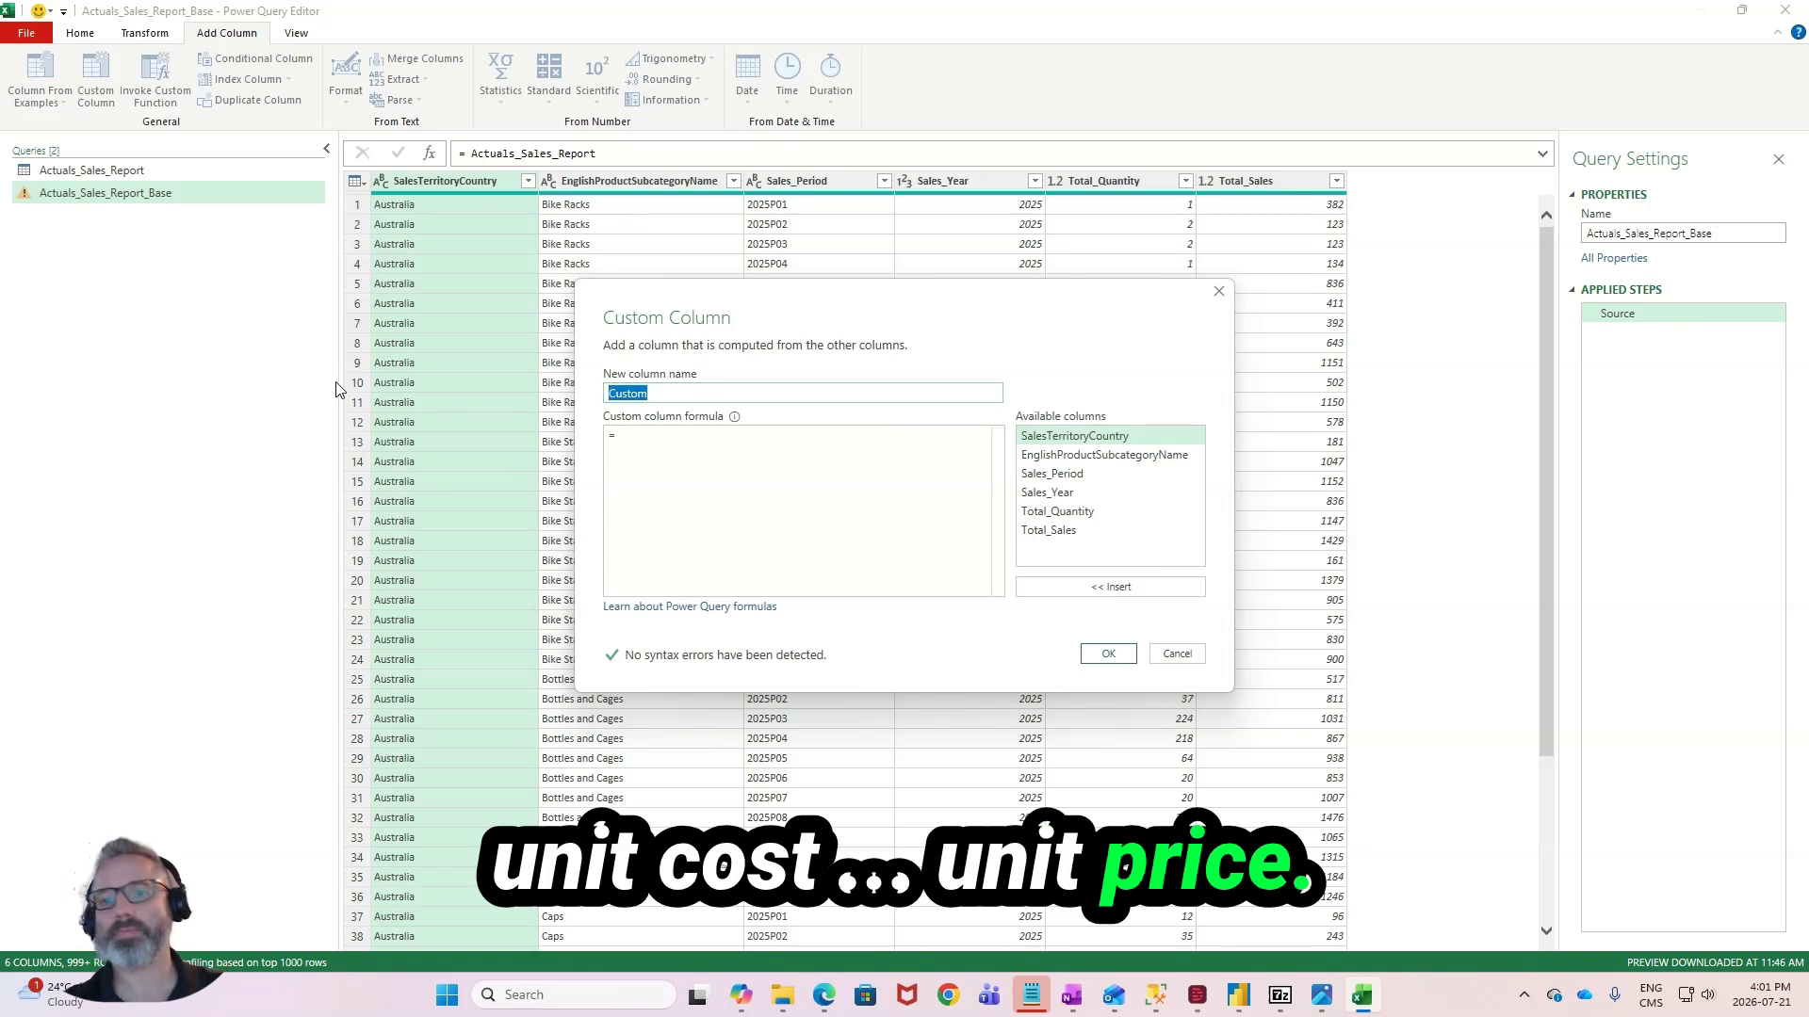
type("Unit_Price")
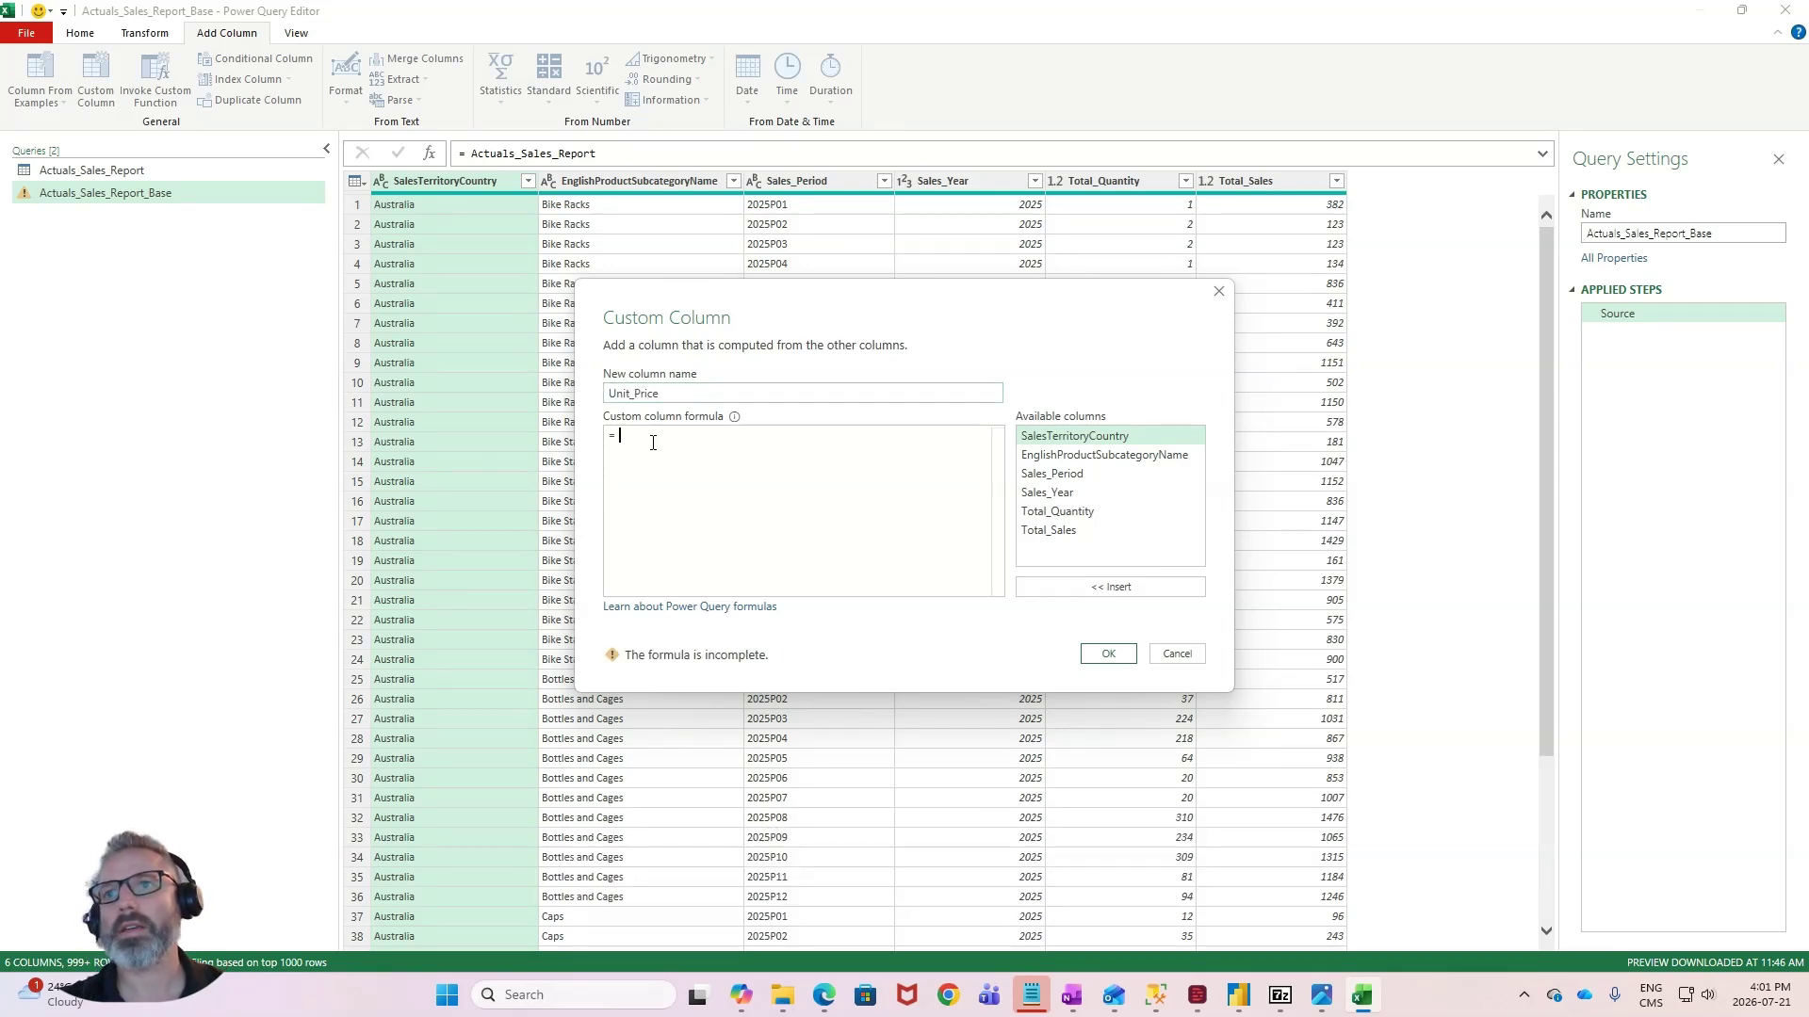
type("Total")
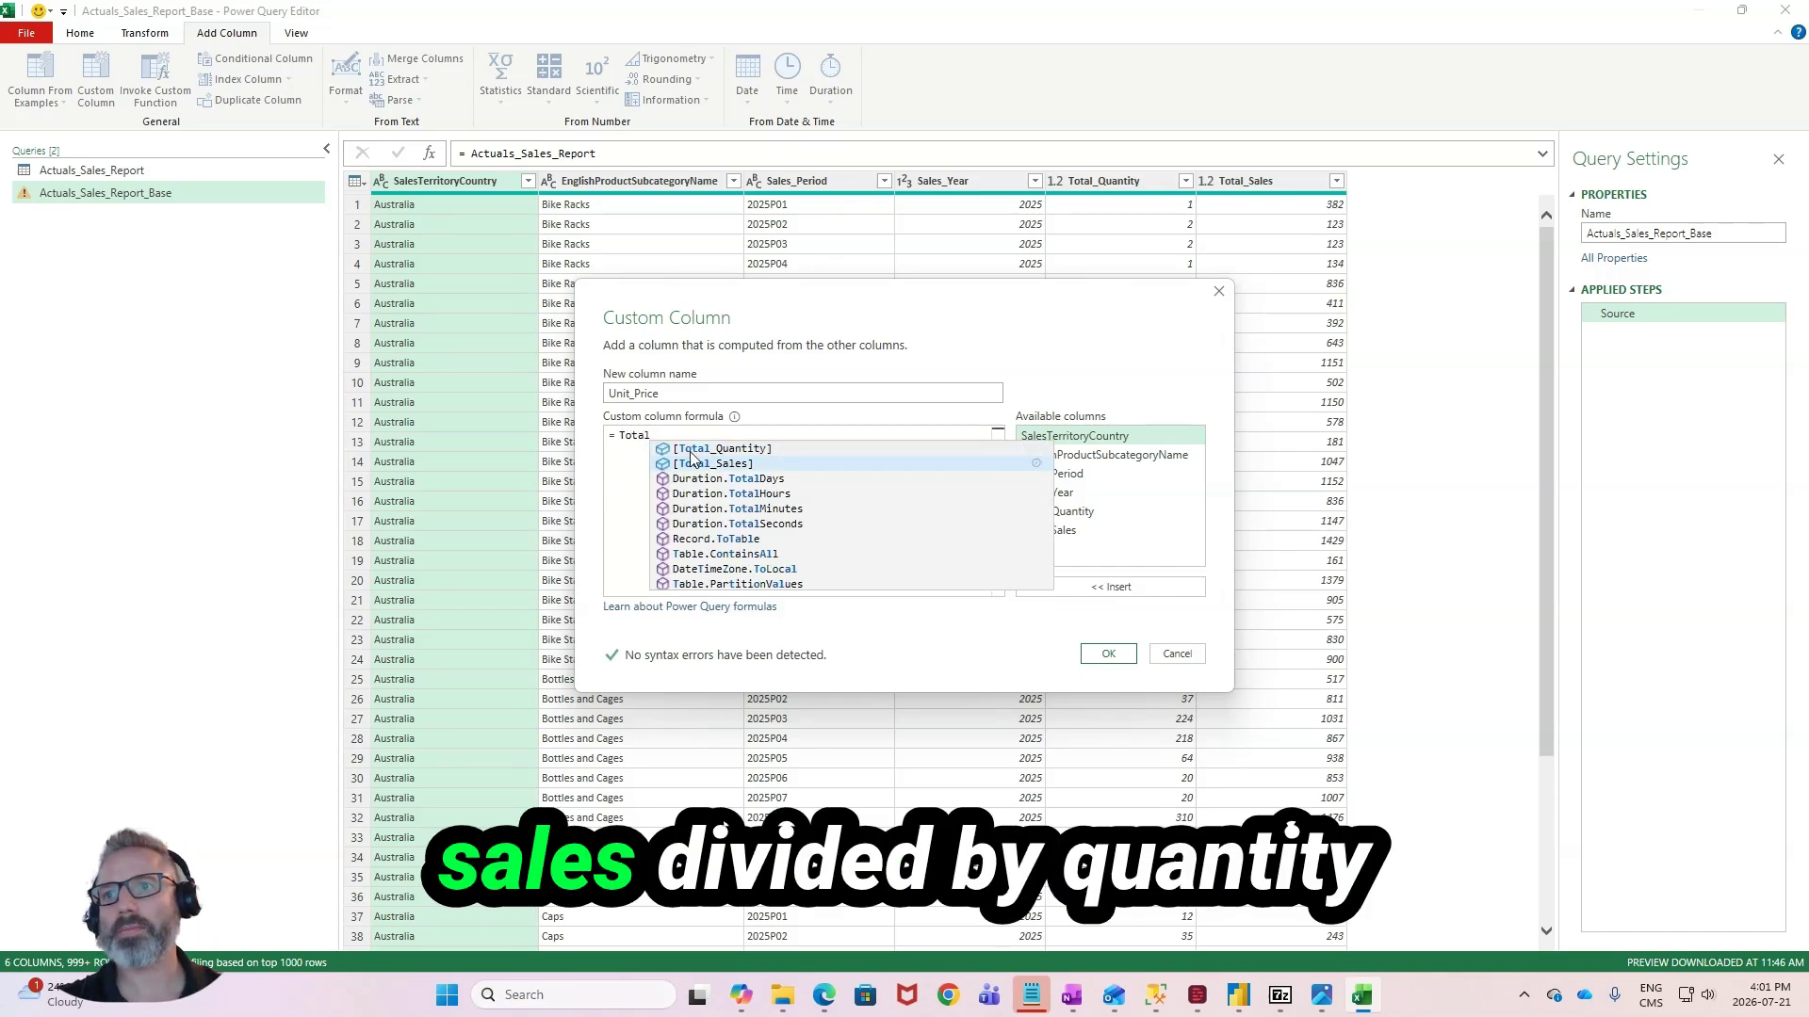
left_click(693, 463)
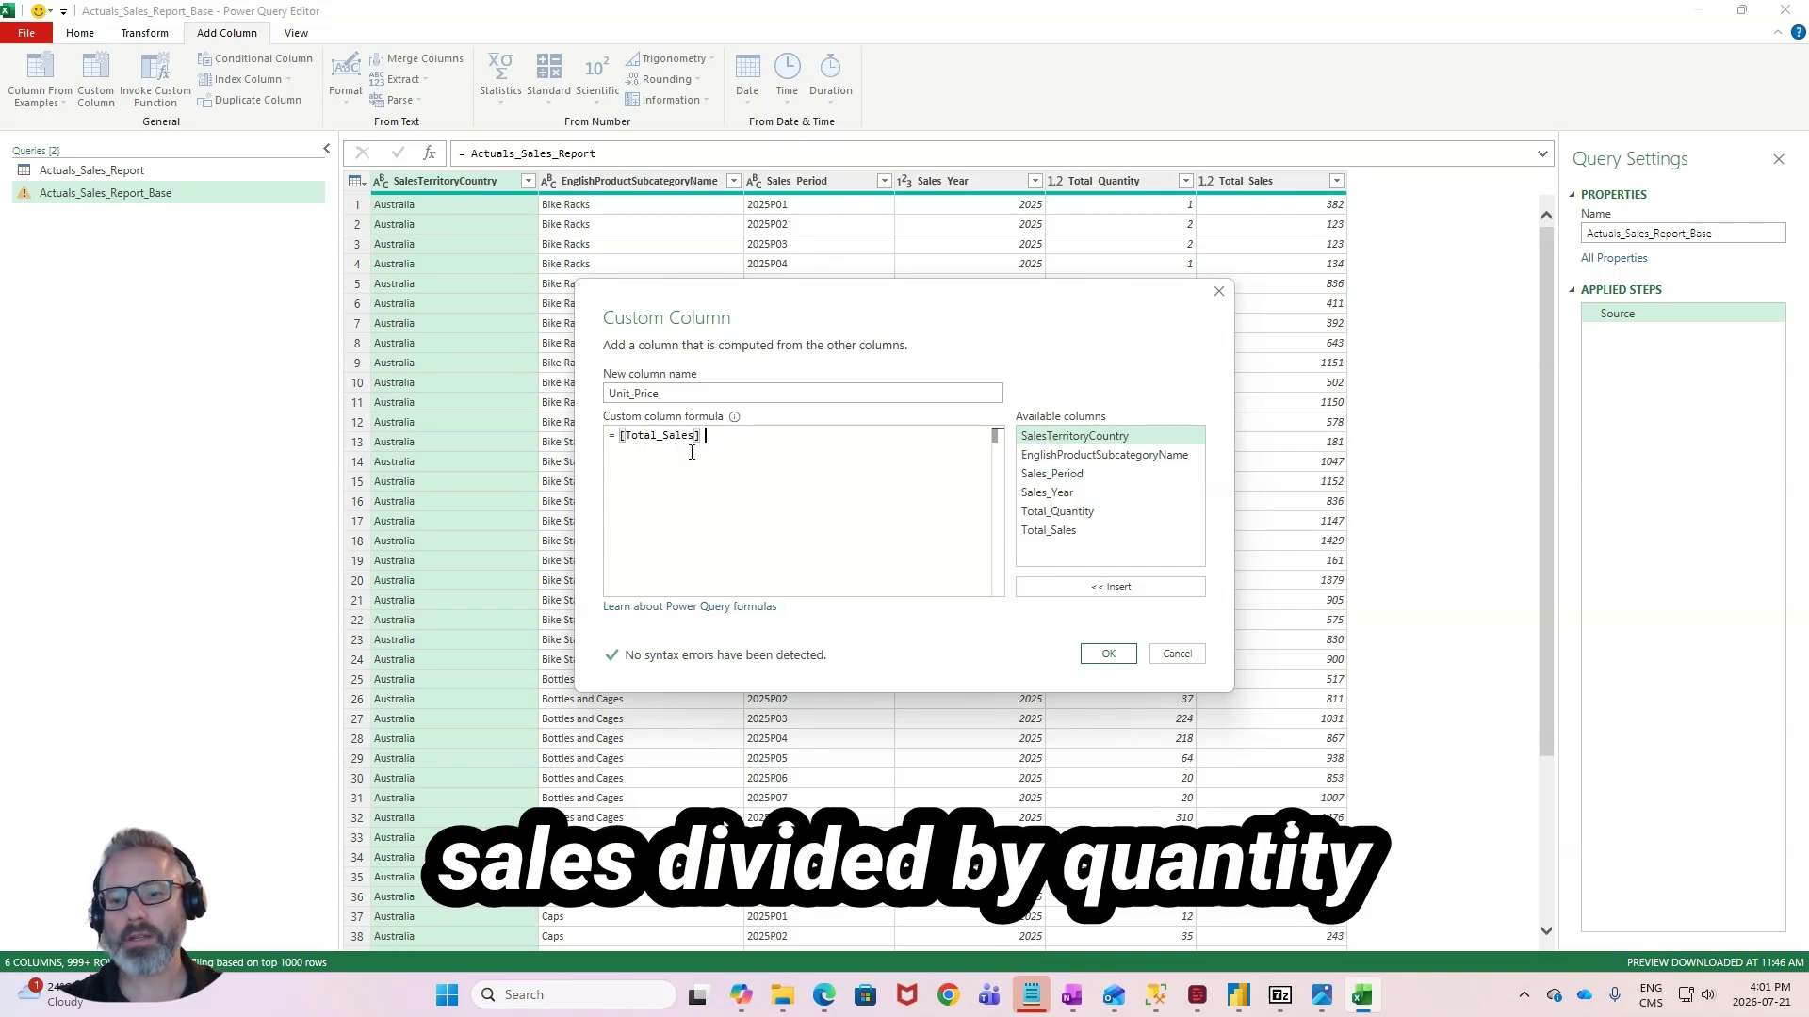
type("/")
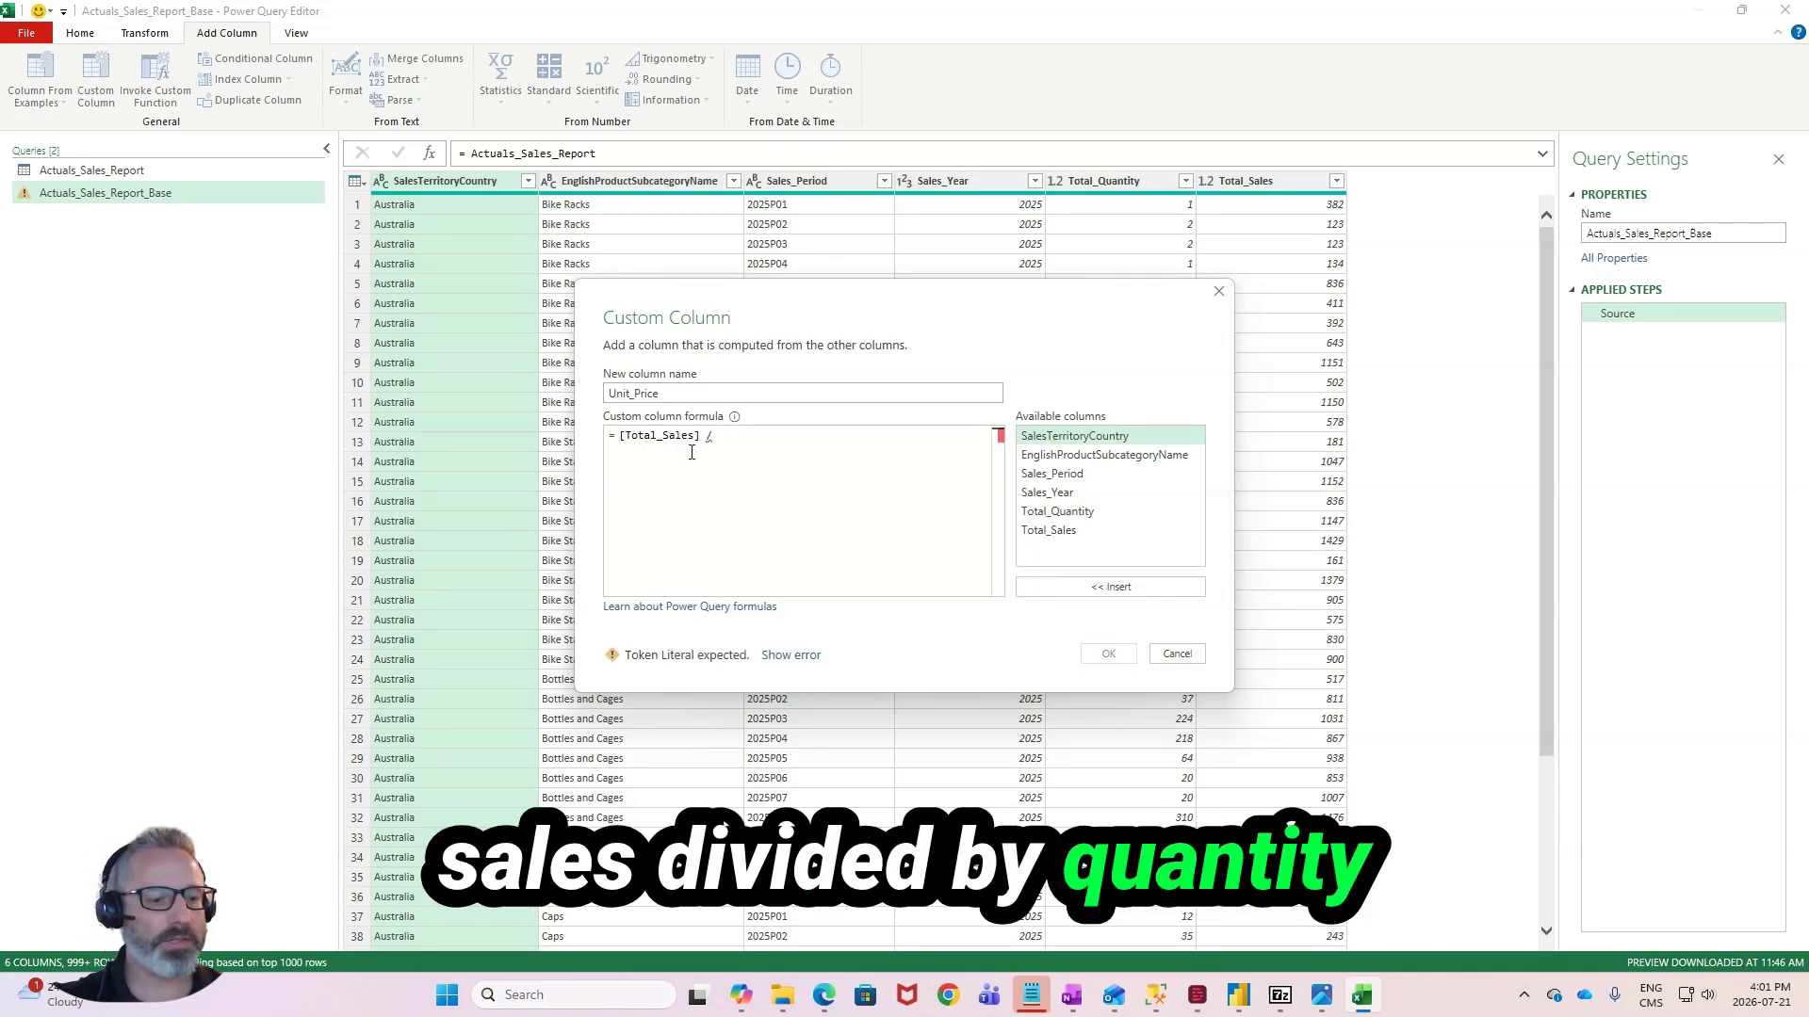
type("T")
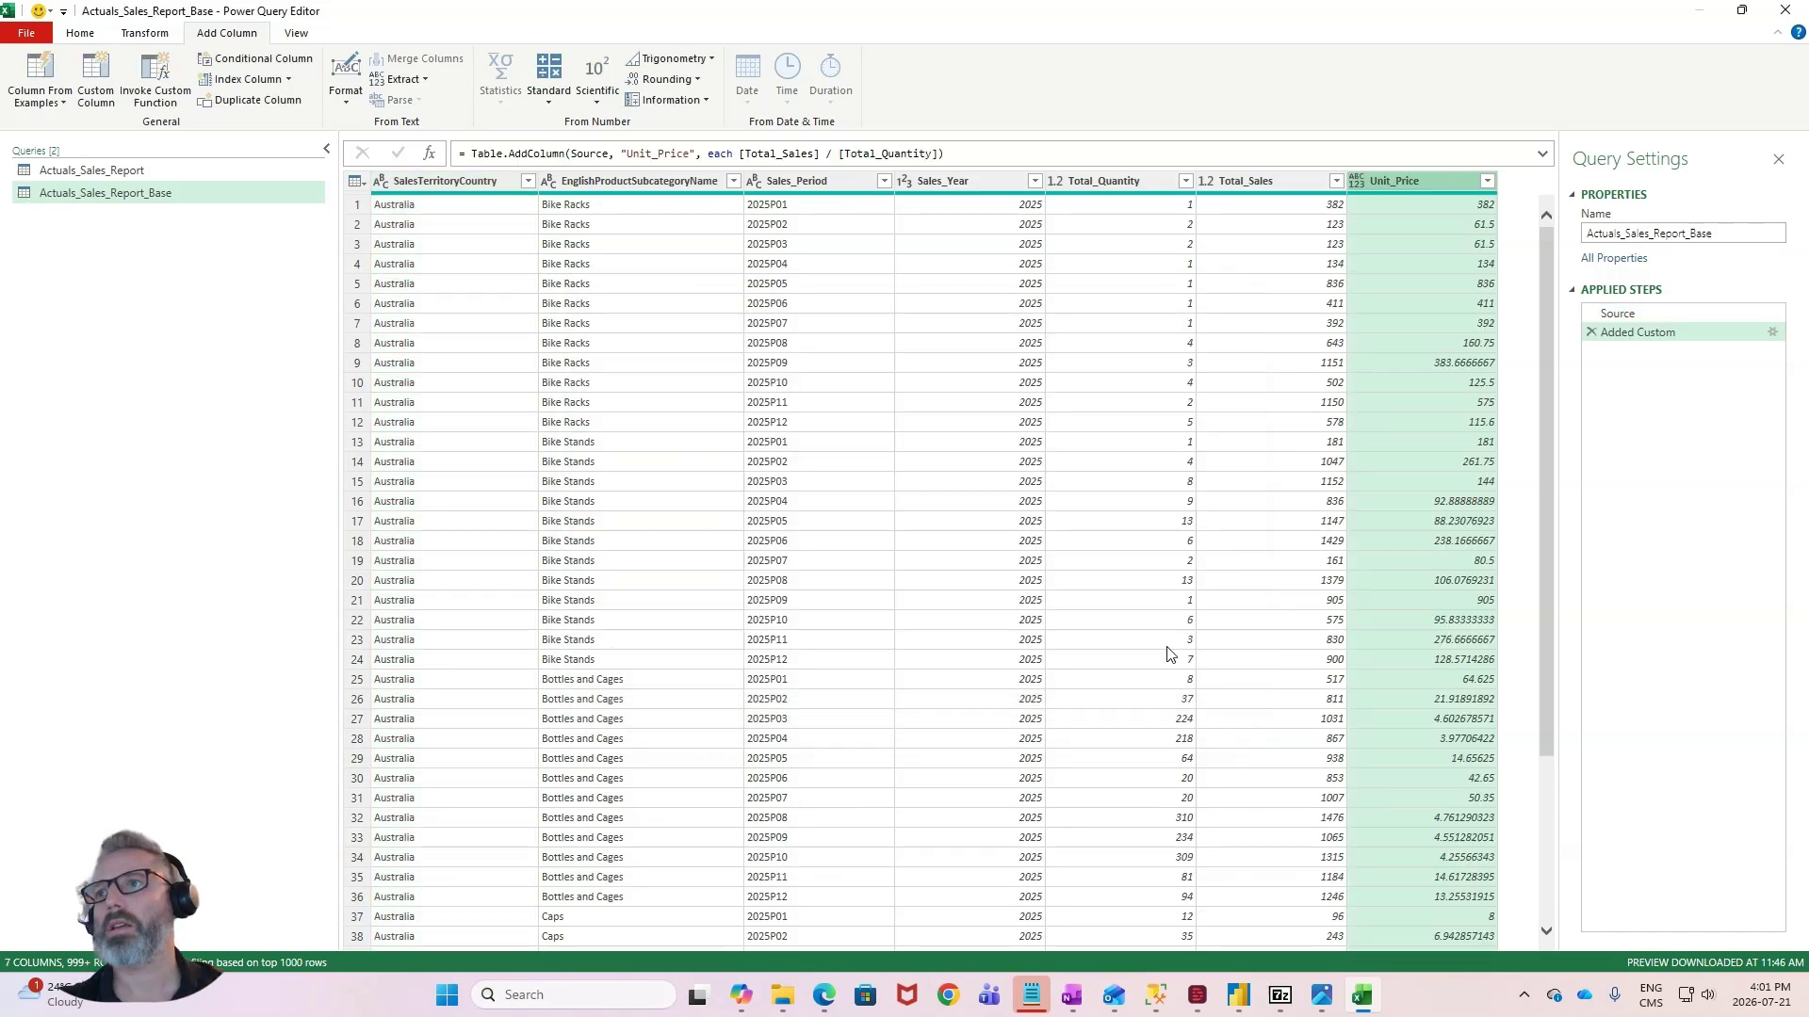
left_click(1260, 364)
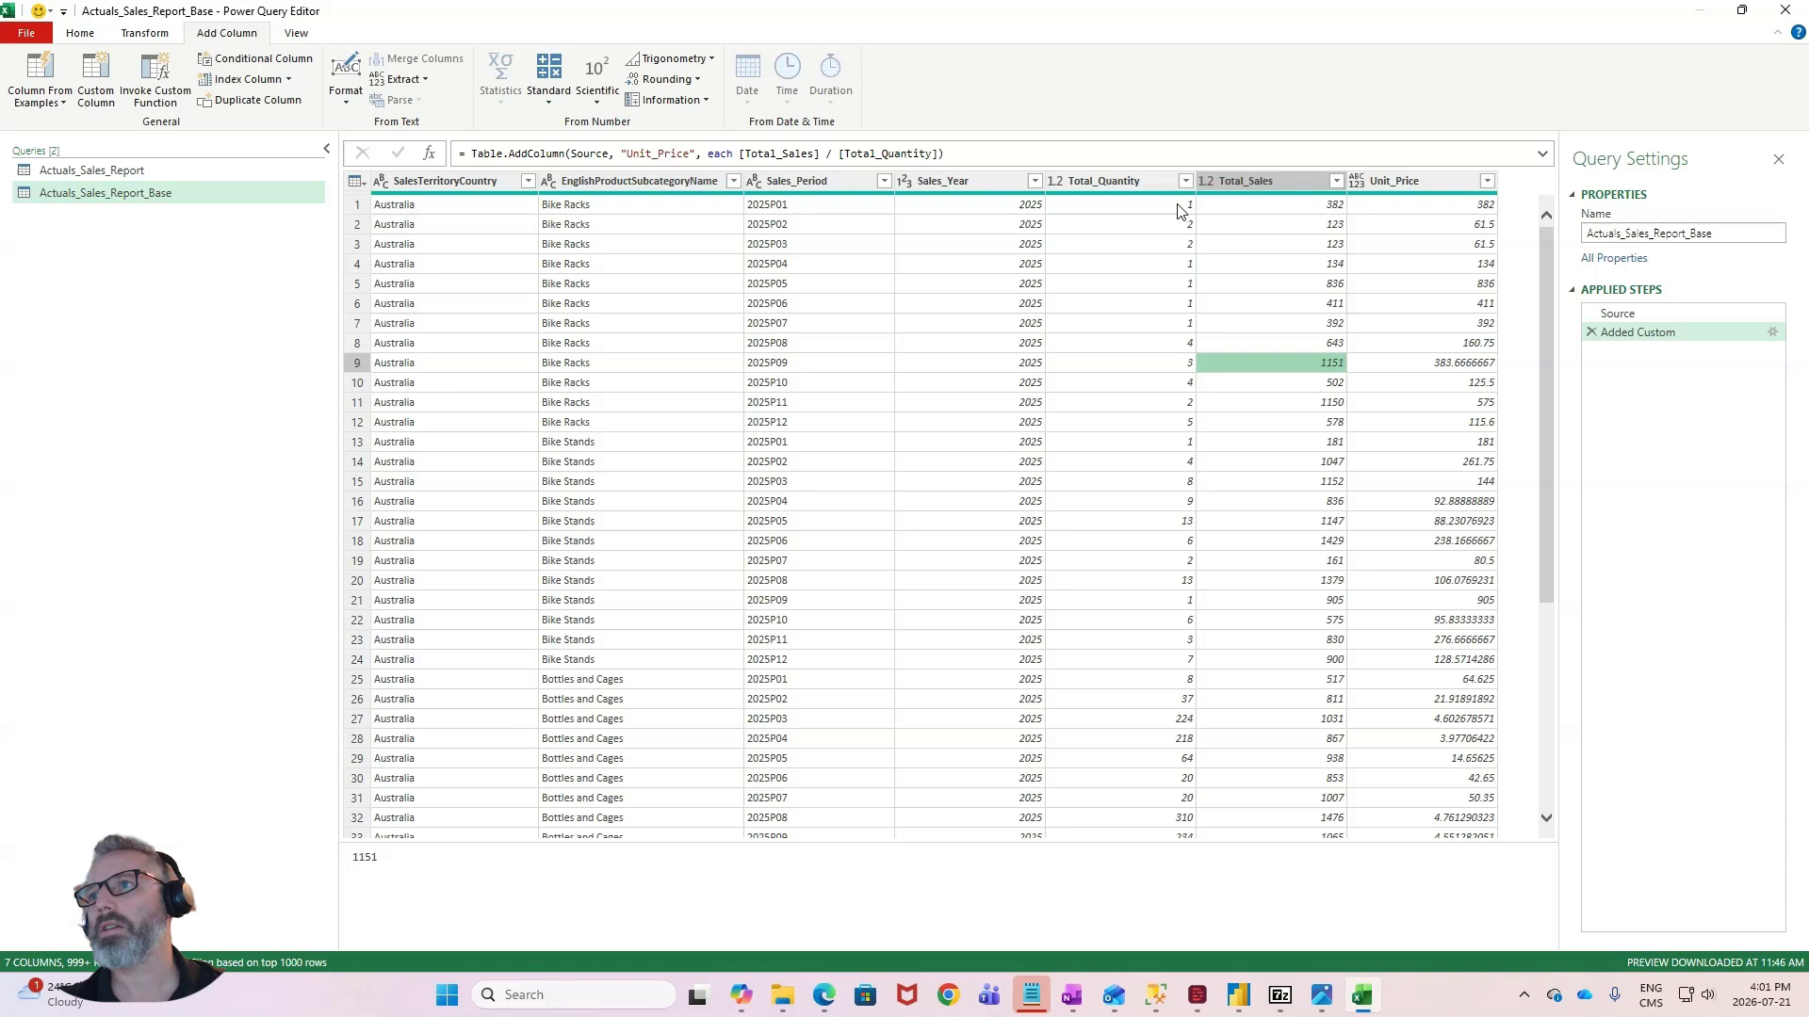
- Remove the Total_Sales column from the Actuals_Sales_Report_Base query
left_click(1131, 206)
left_click(1300, 283)
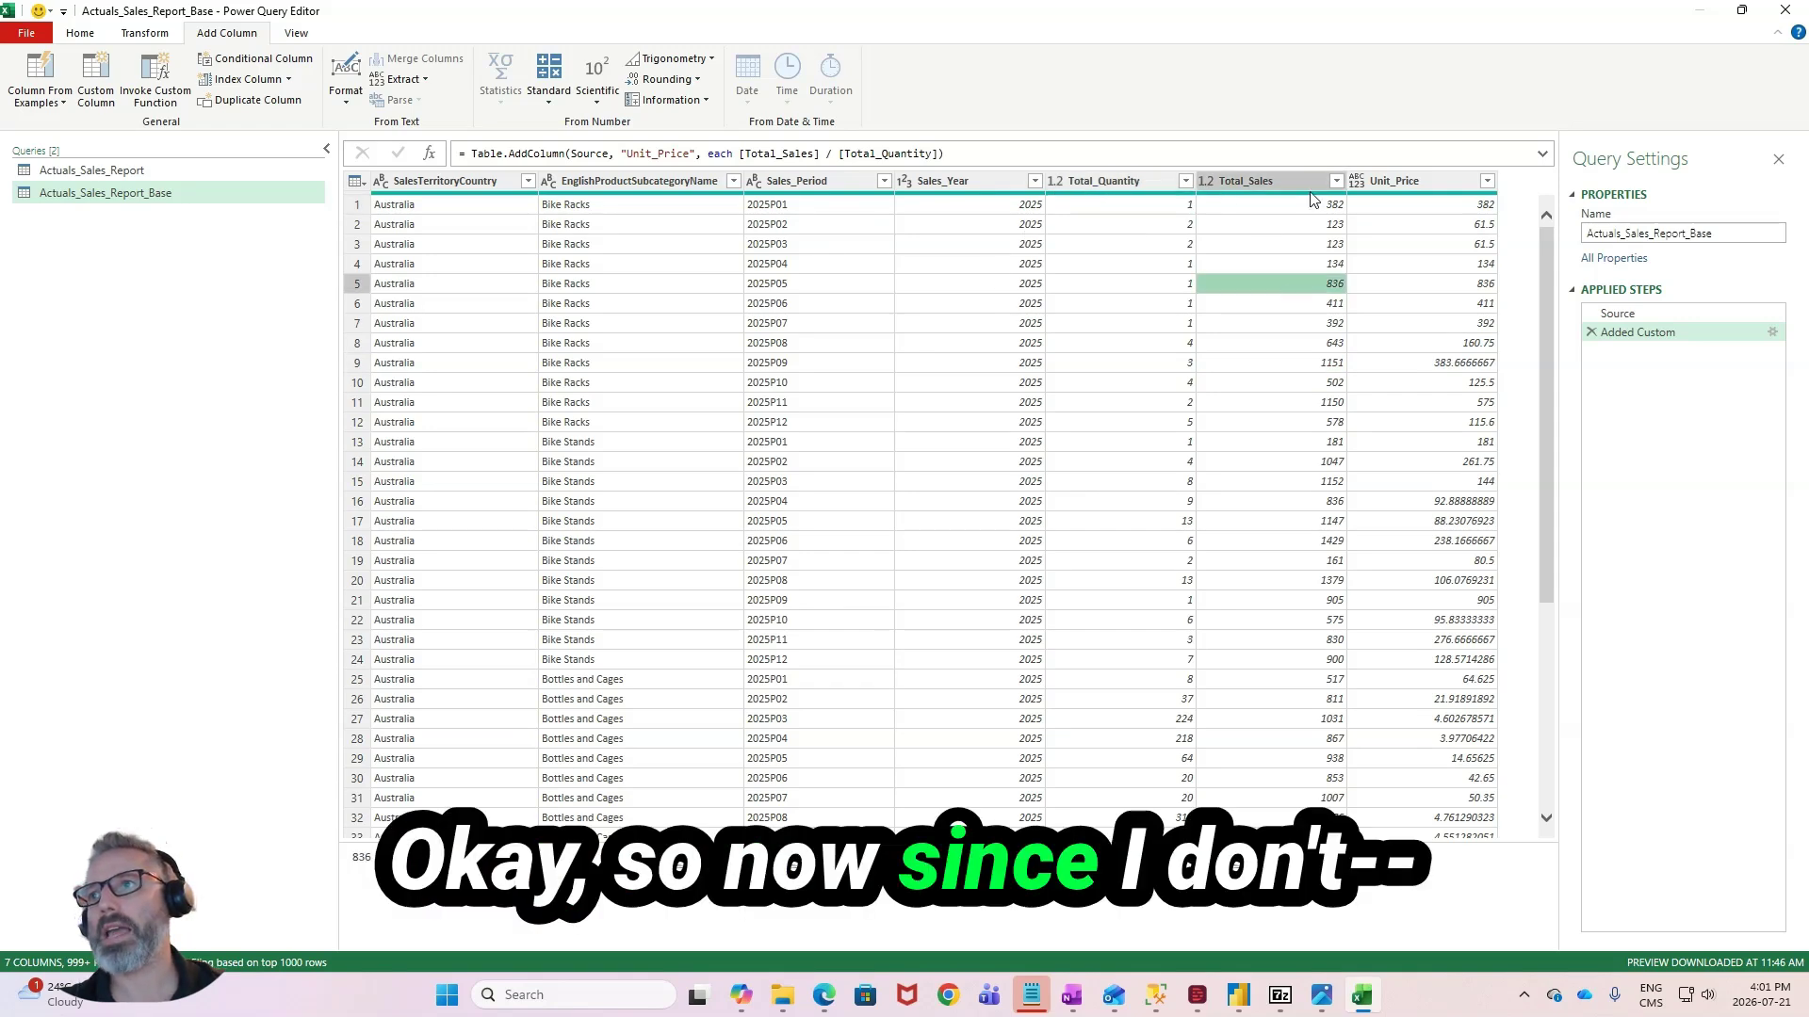
left_click(1307, 184)
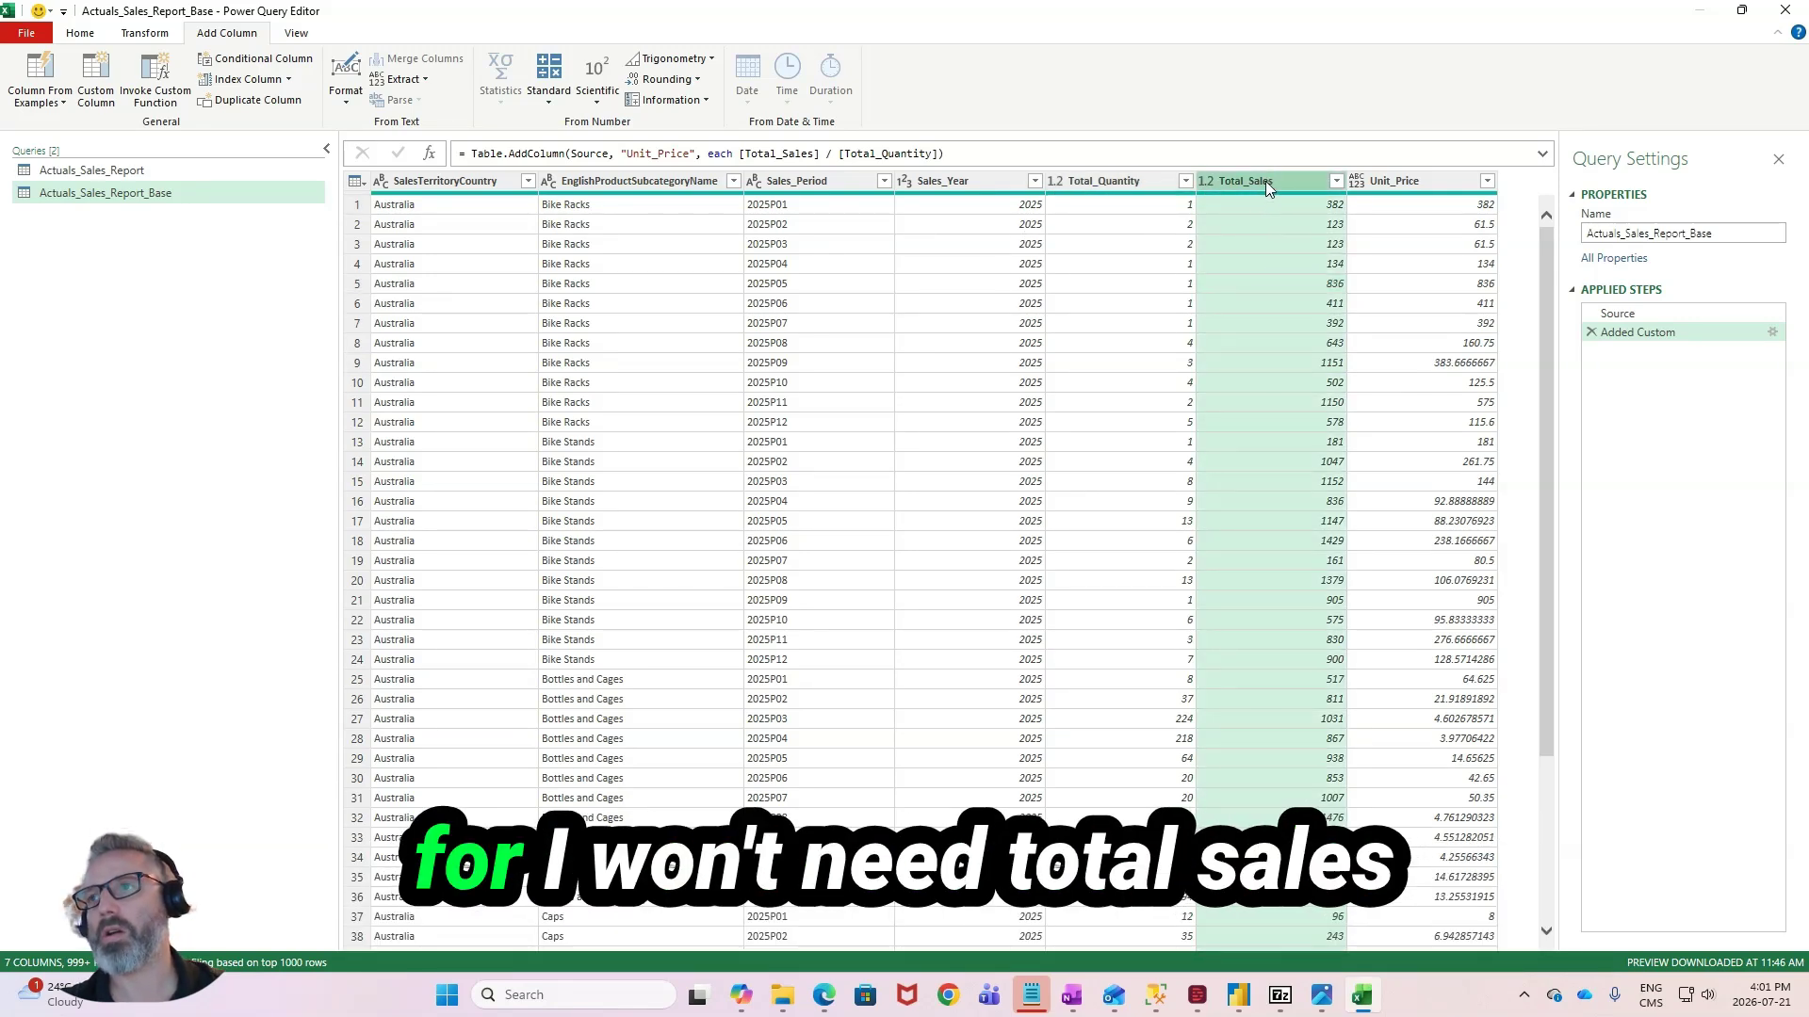
right_click(1275, 177)
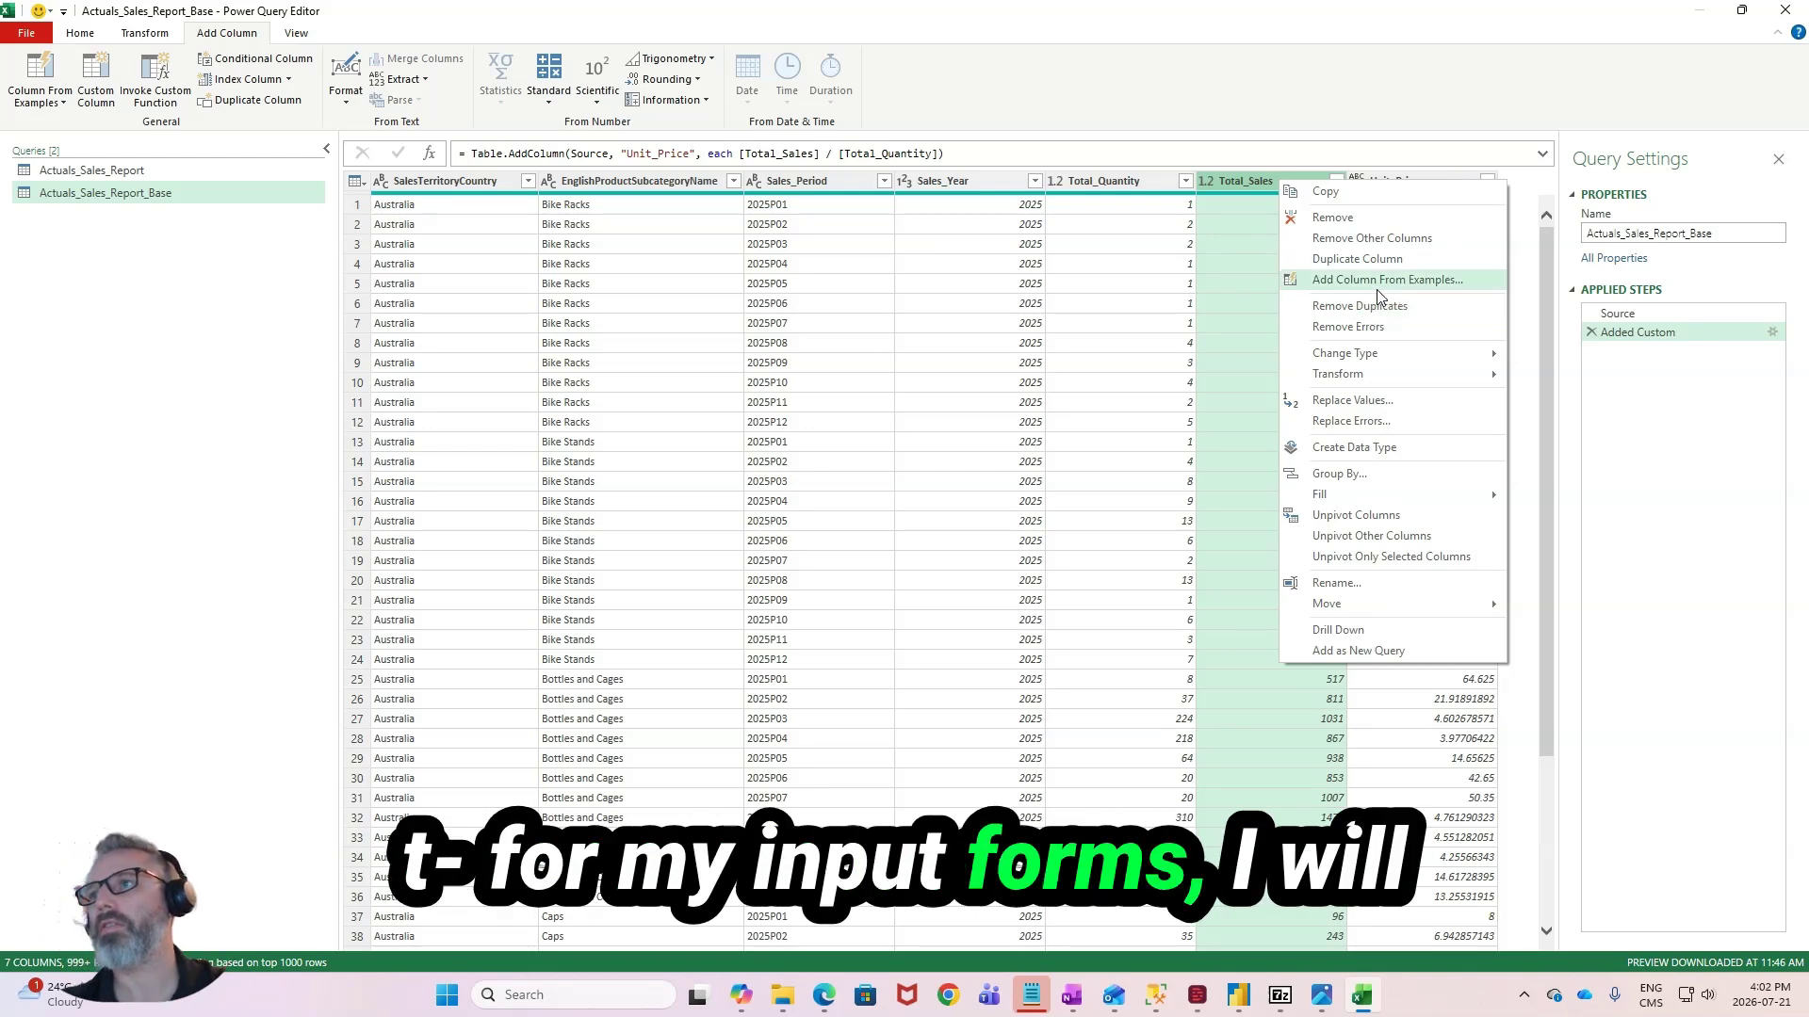
left_click(1368, 218)
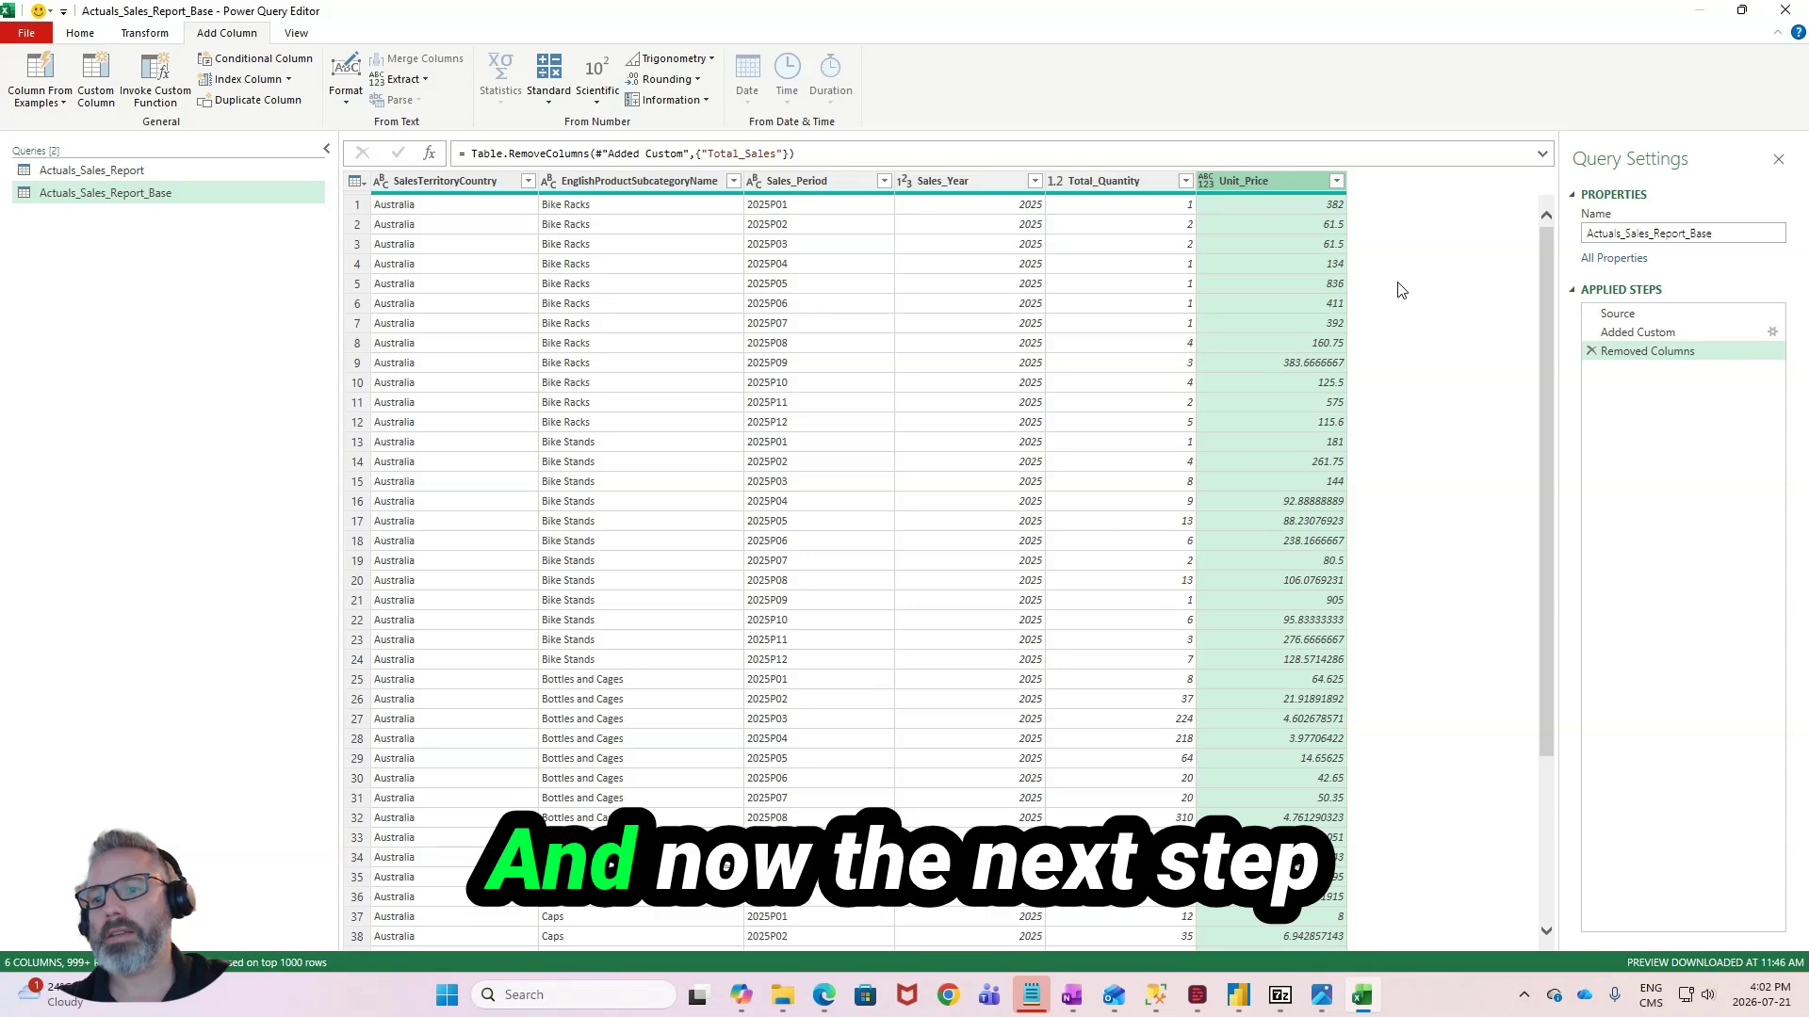
- Unpivot the Total_Quantity and Unit_Price columns into attribute and value rows
left_click(1131, 183)
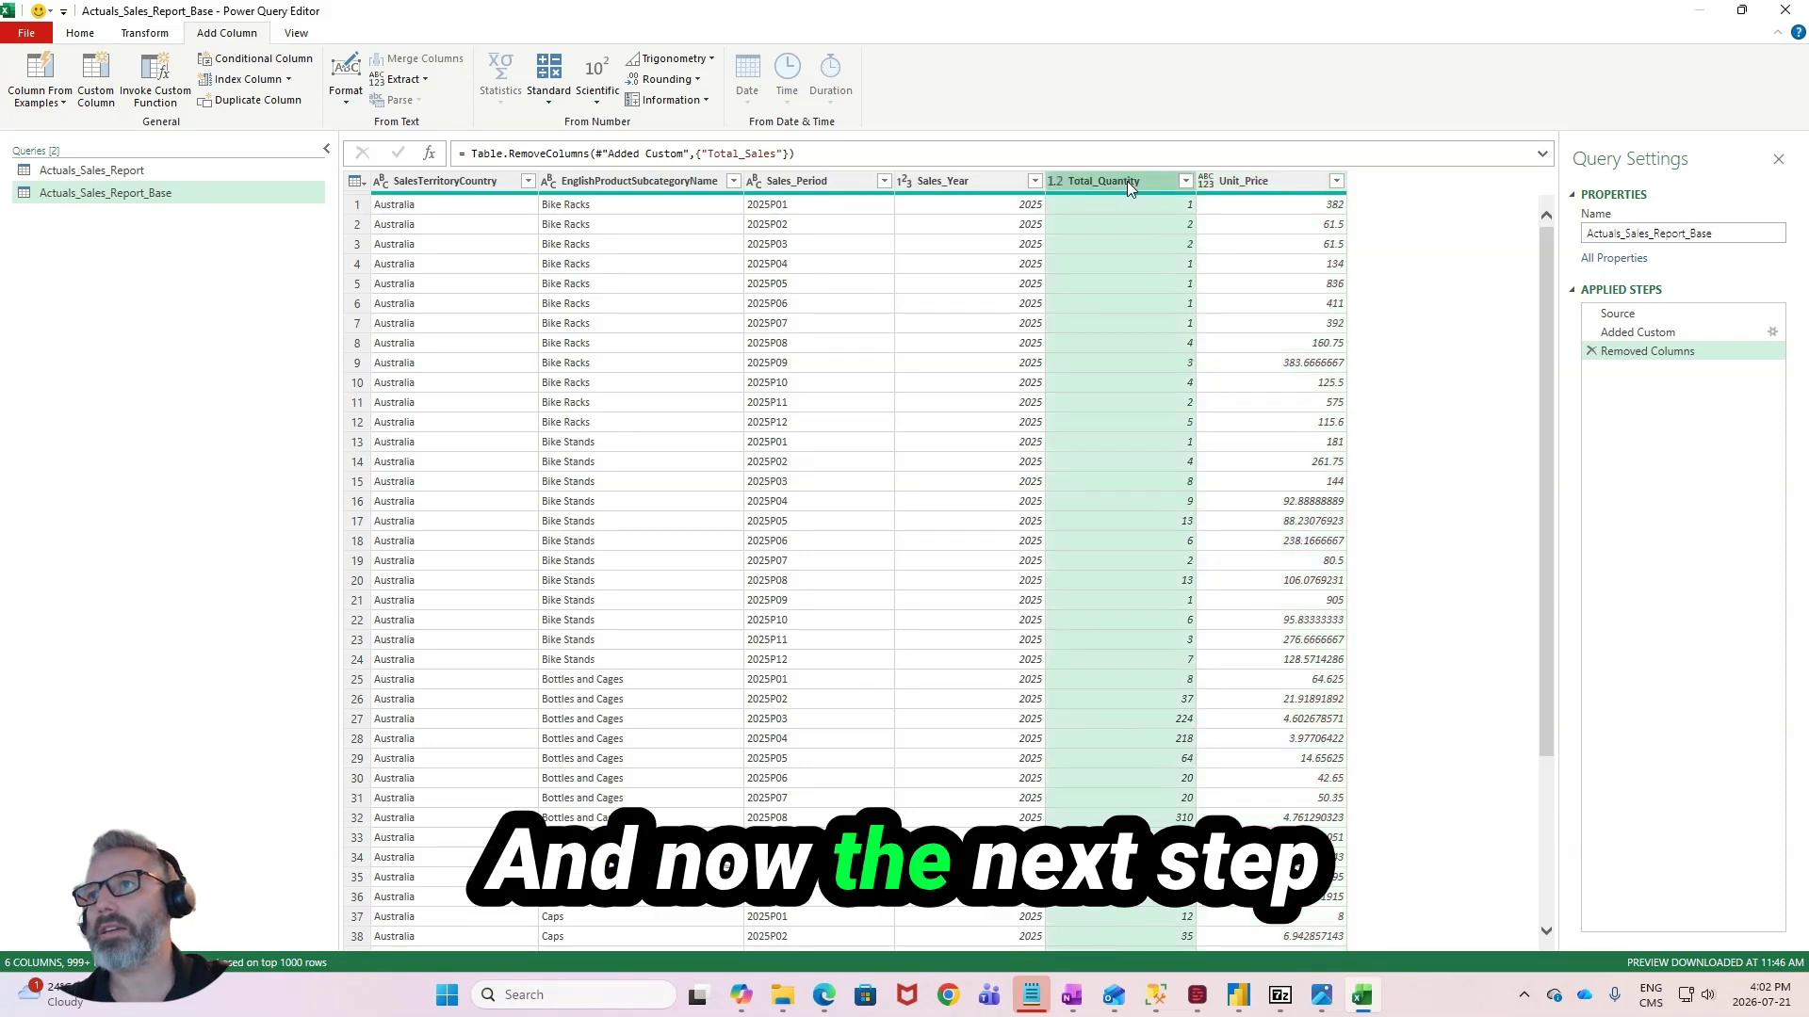
left_click(1246, 182, "ctrl")
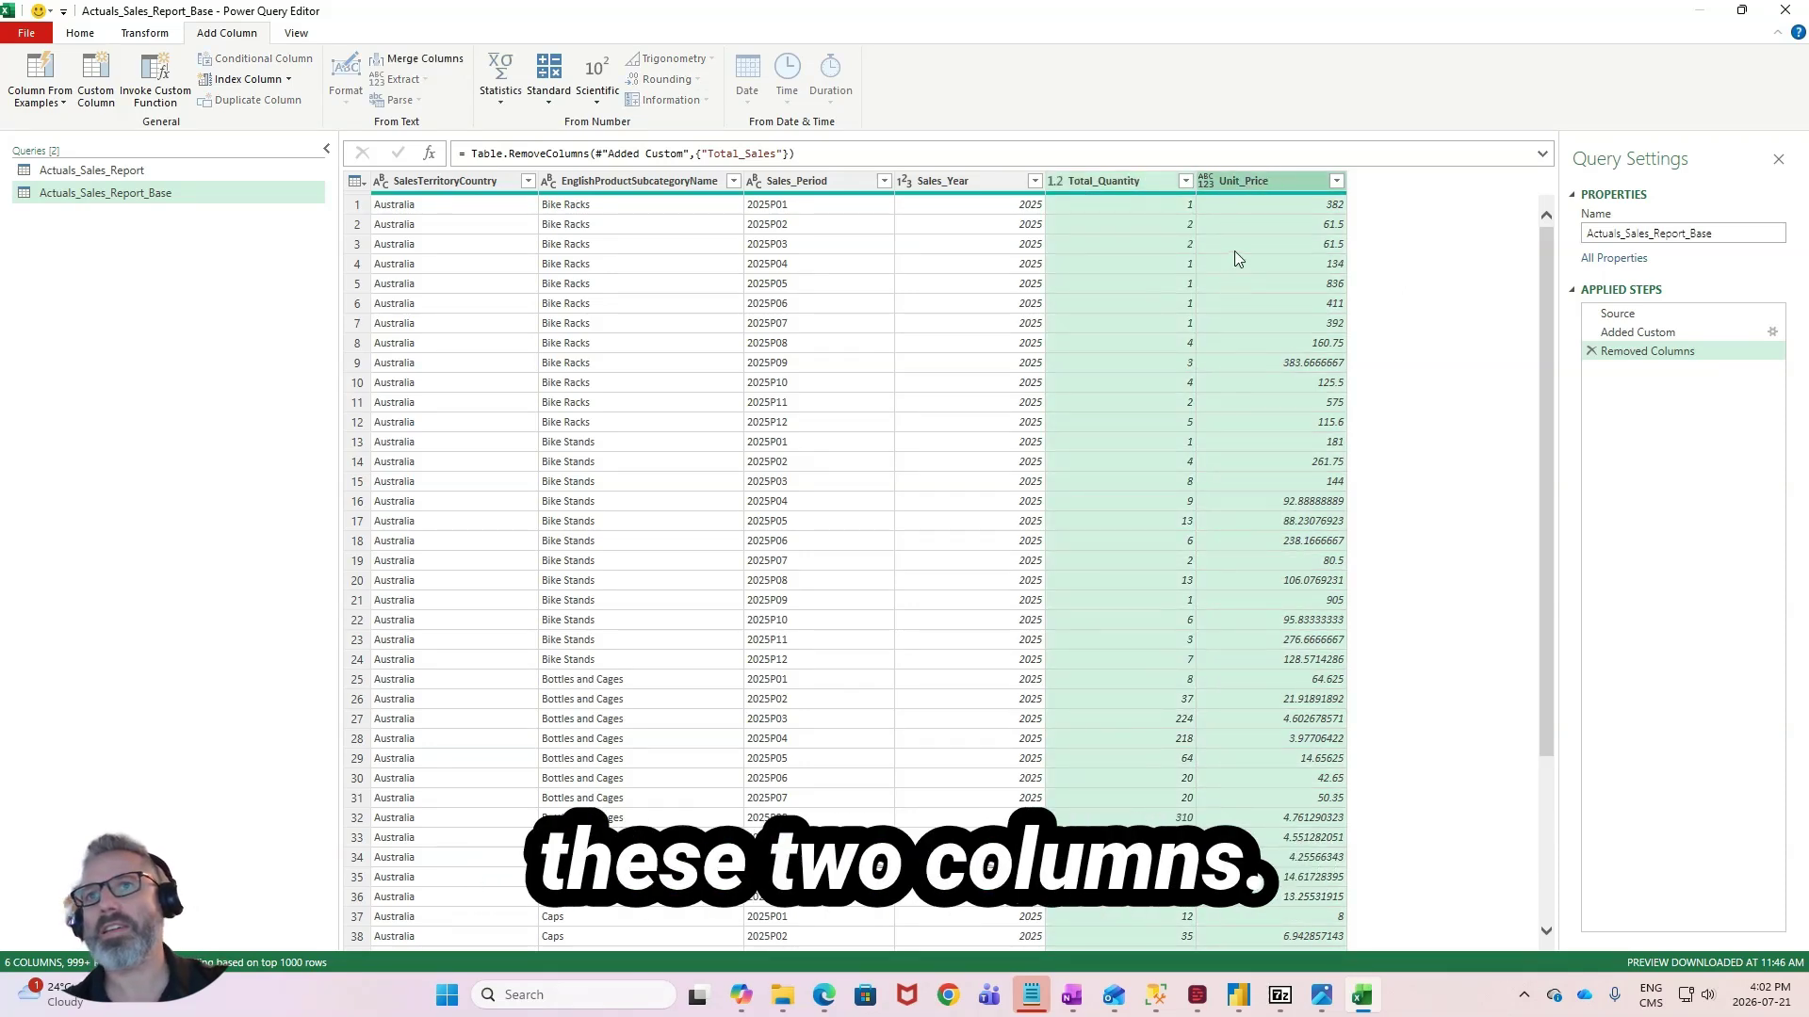
left_click(145, 34)
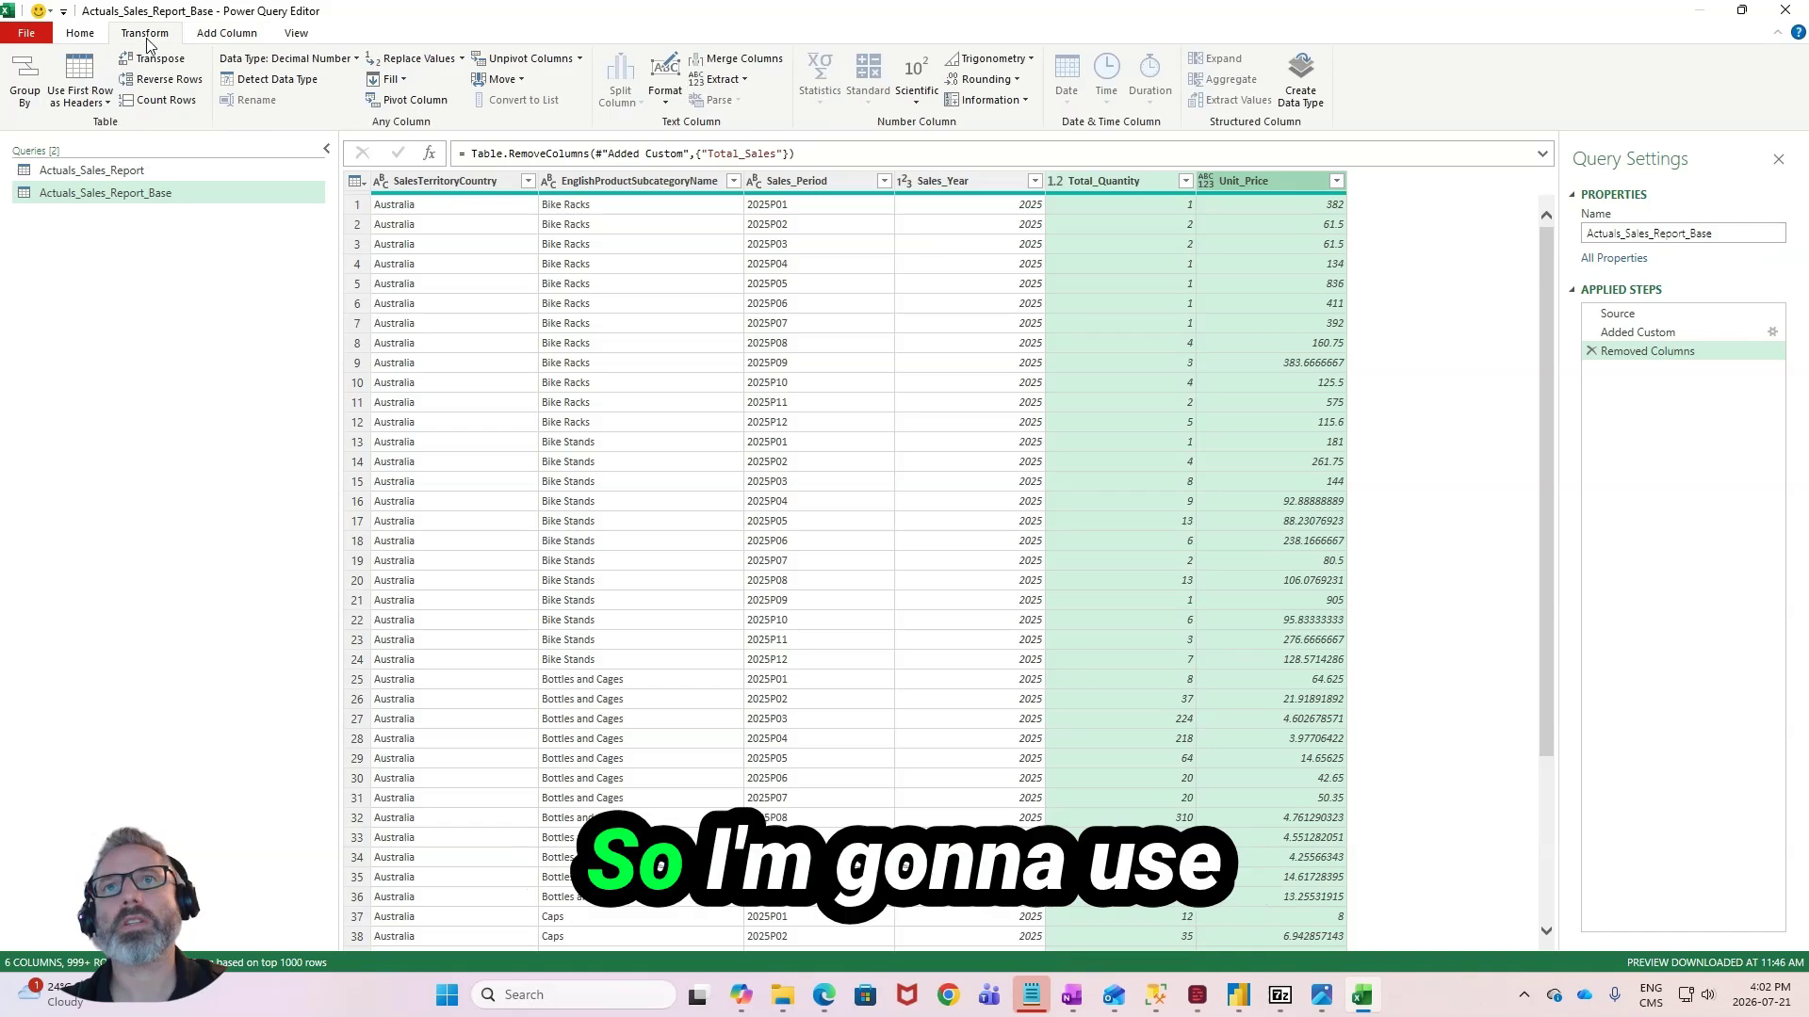
left_click(546, 64)
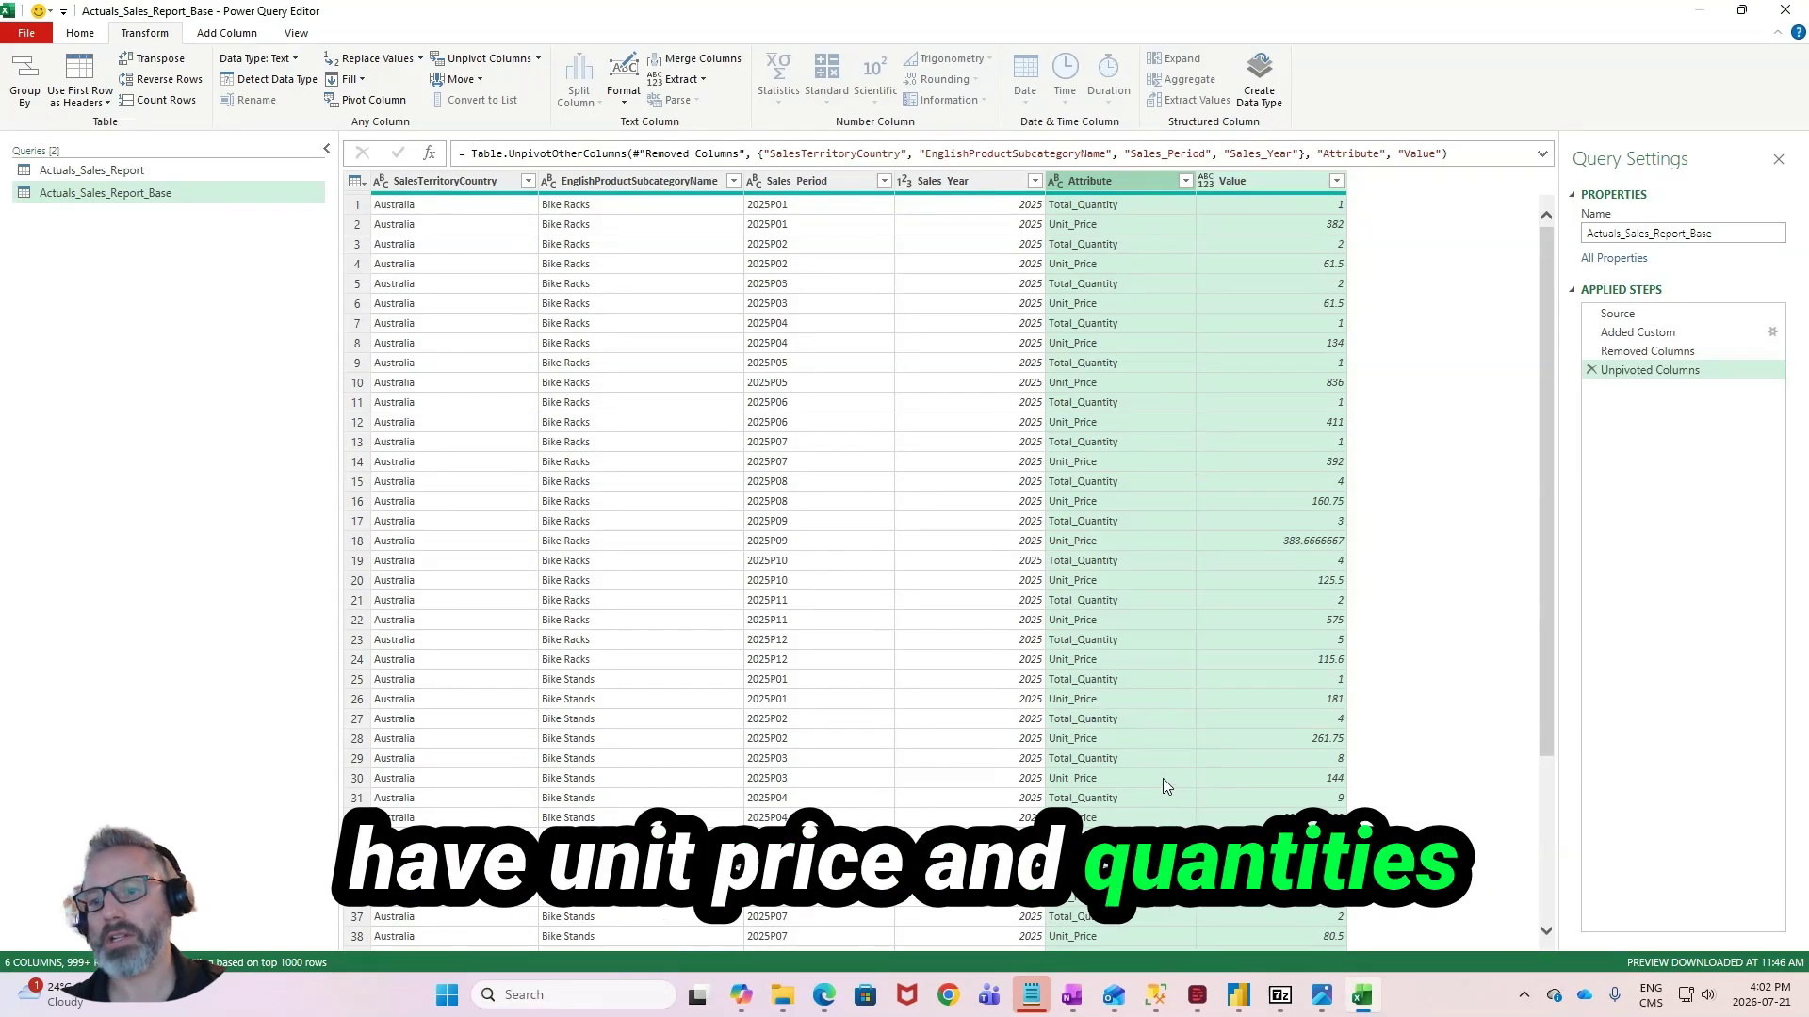
- Load the full list of Sales_Year values and filter the column to keep only 2025
left_click(812, 382)
left_click(816, 243)
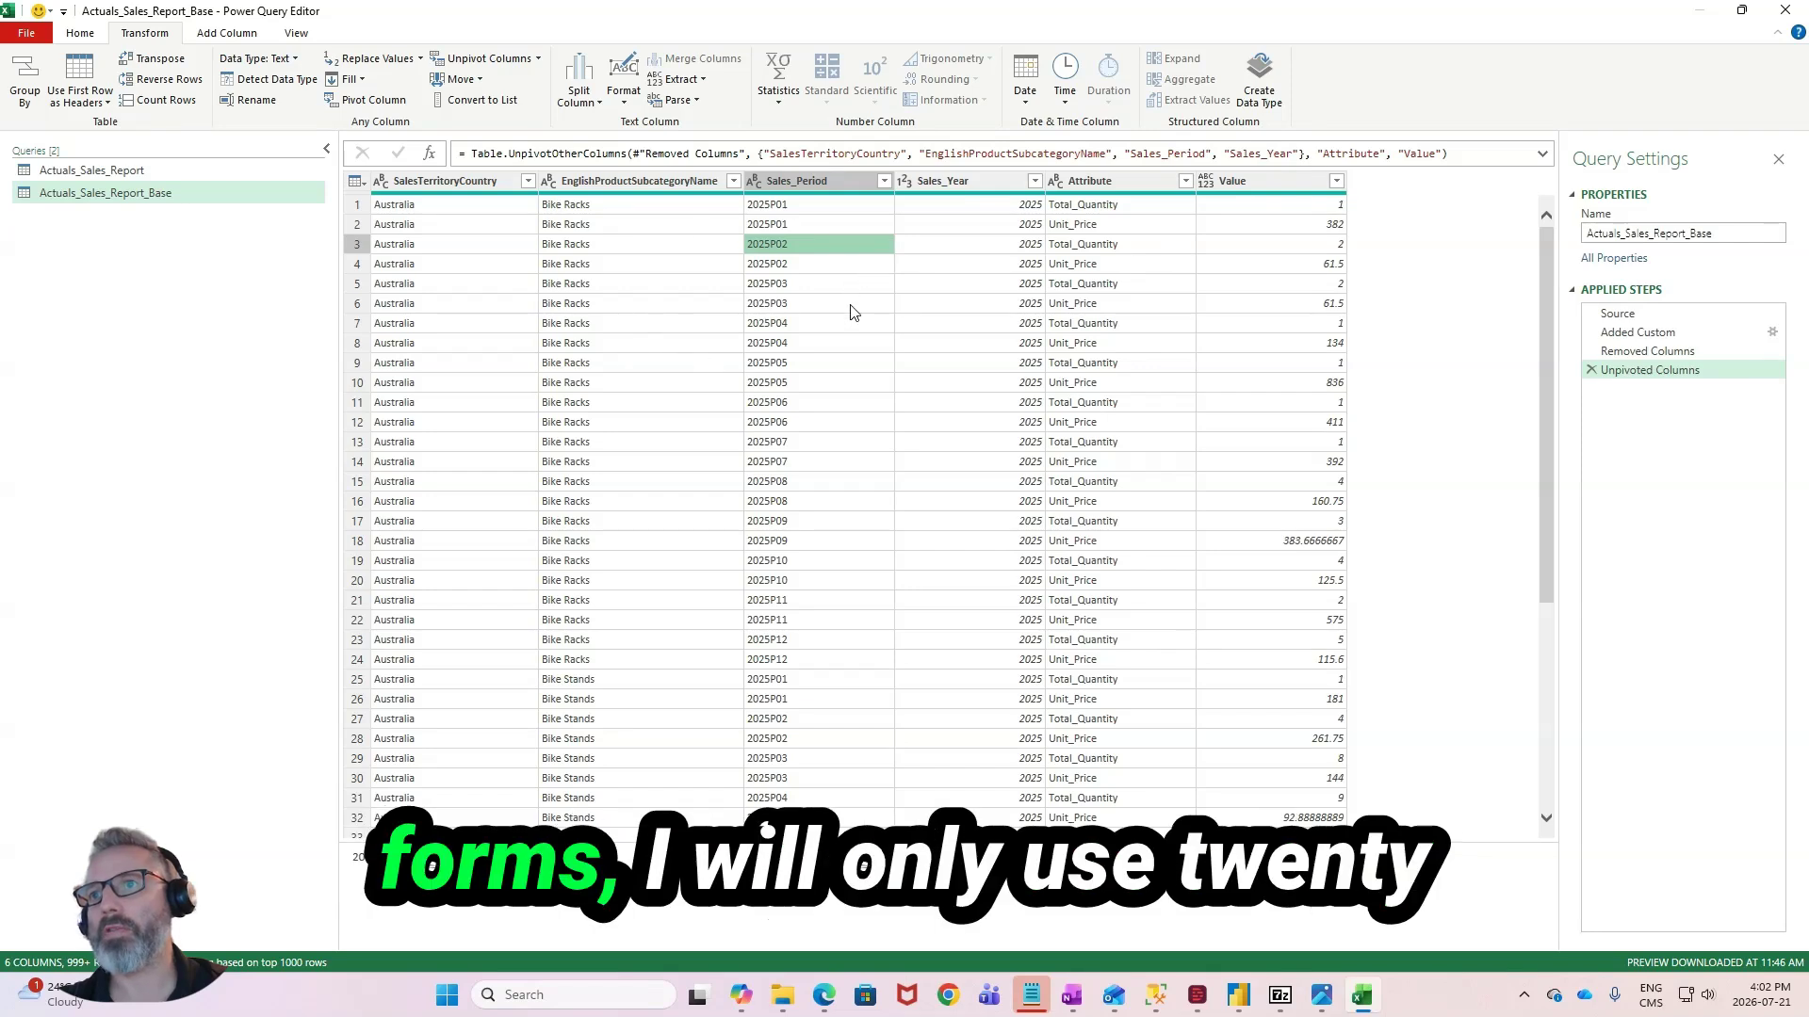
left_click(933, 301)
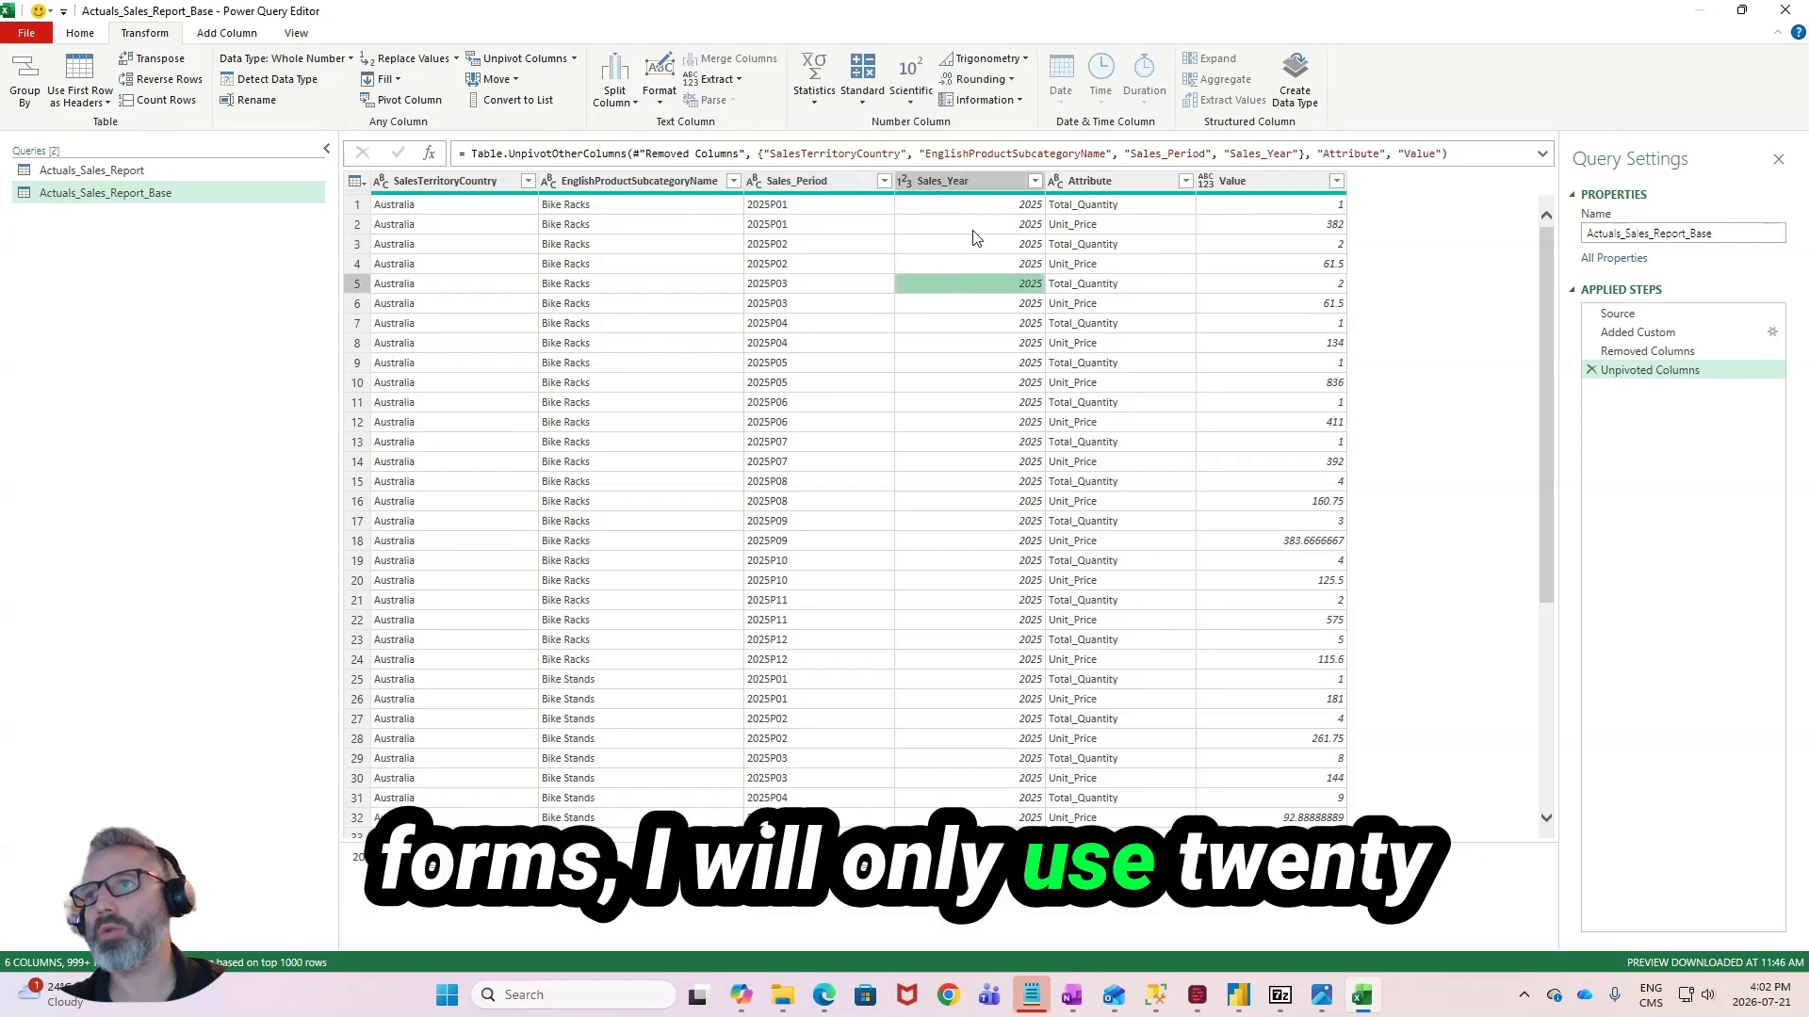
left_click(1029, 188)
left_click(1035, 182)
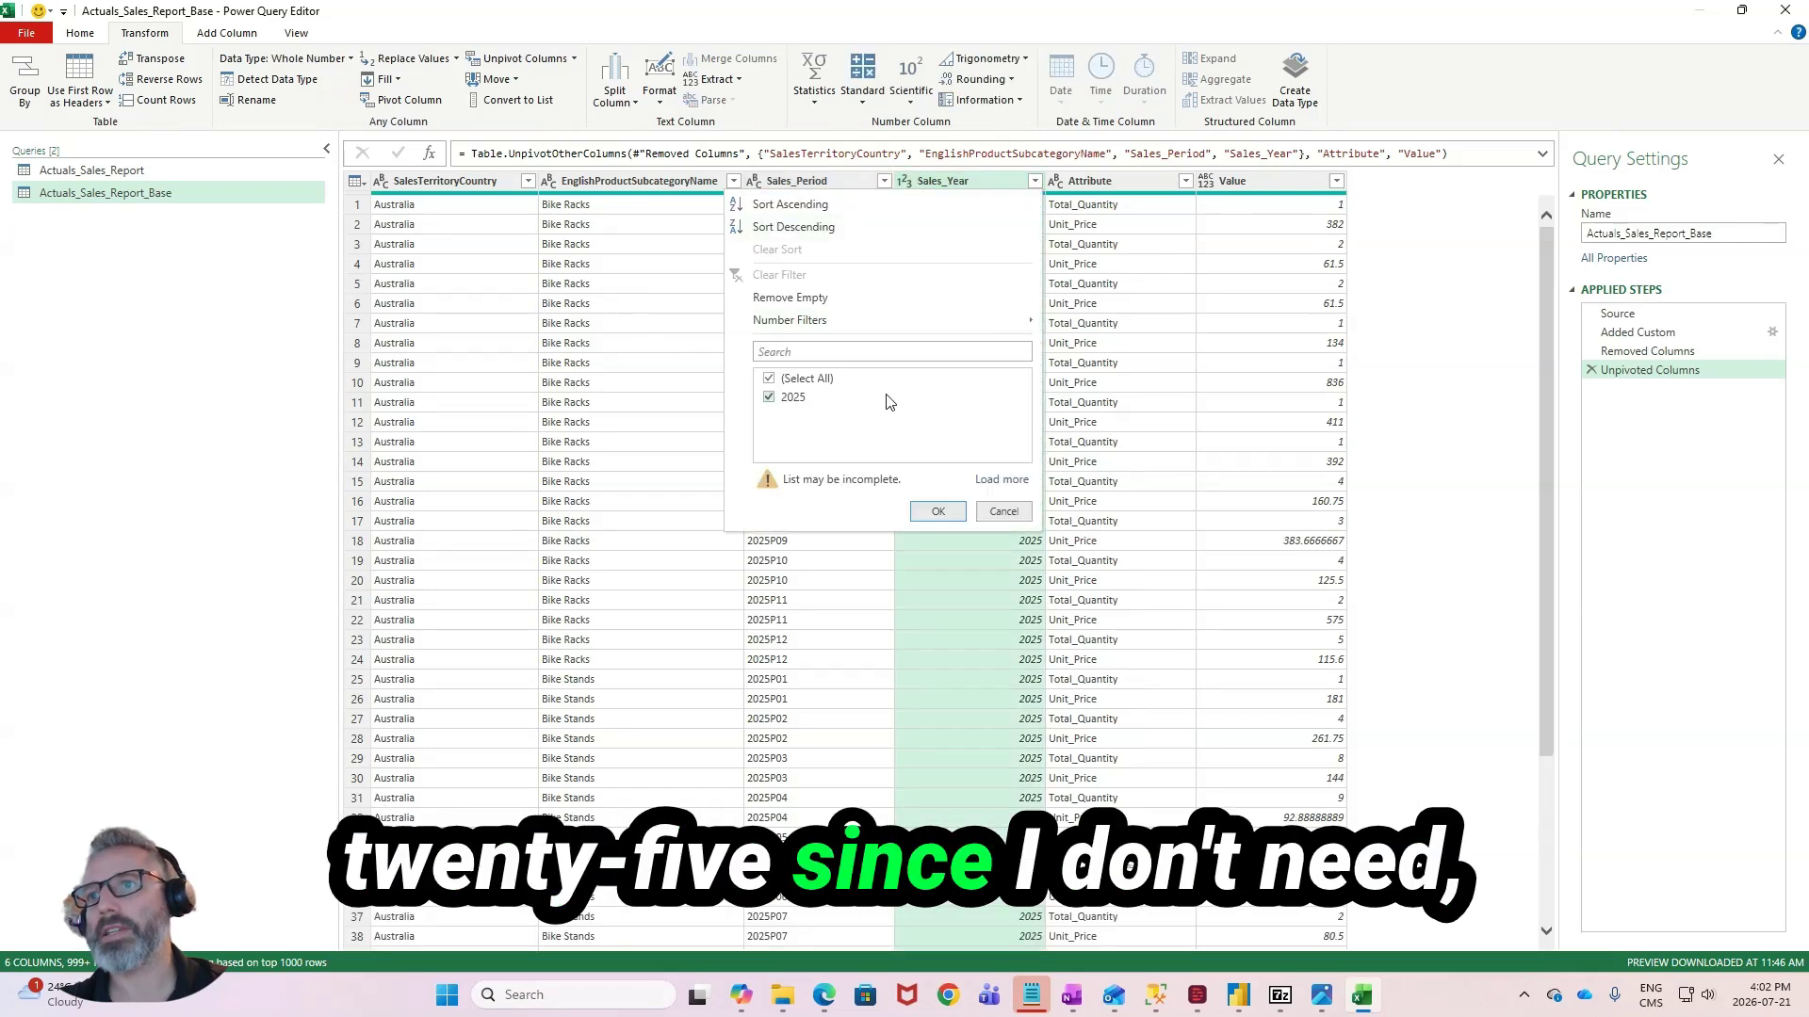
left_click(1004, 482)
left_click(768, 379)
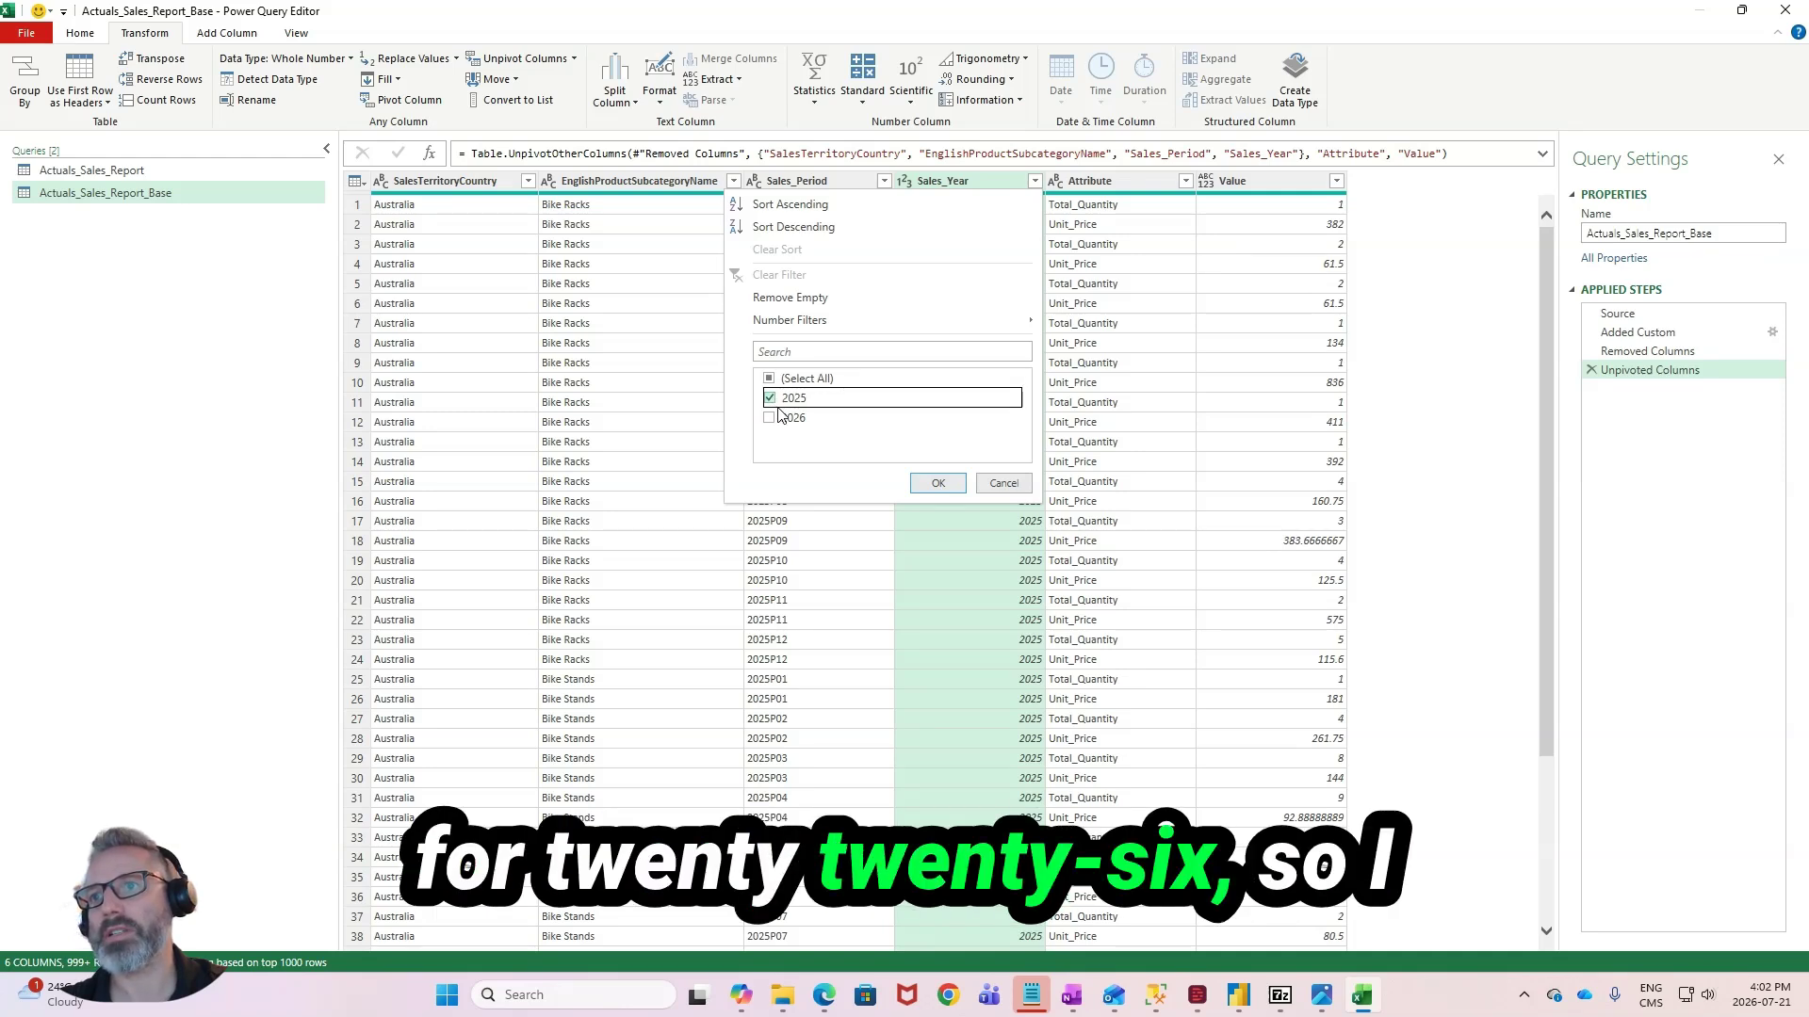
left_click(939, 484)
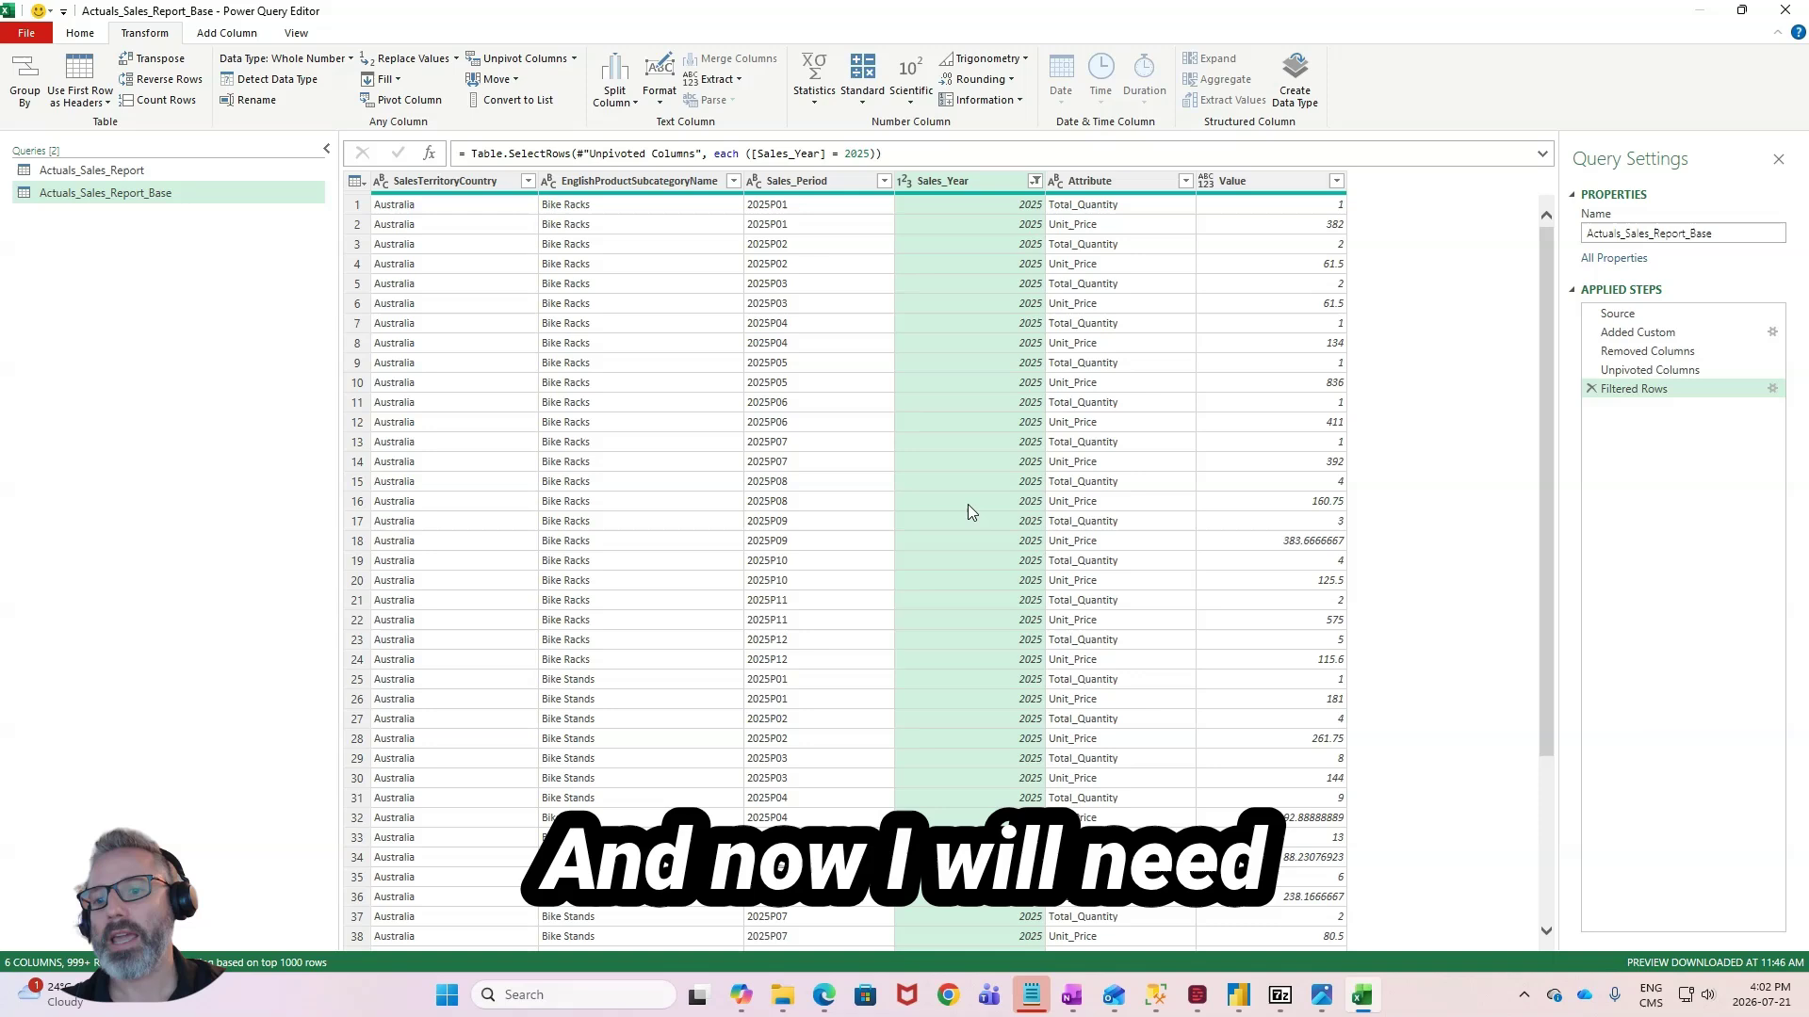
- Add a custom column that joins period and attribute with the formula [Sales_Period] & "_" & [Attribute]
left_click(1231, 247)
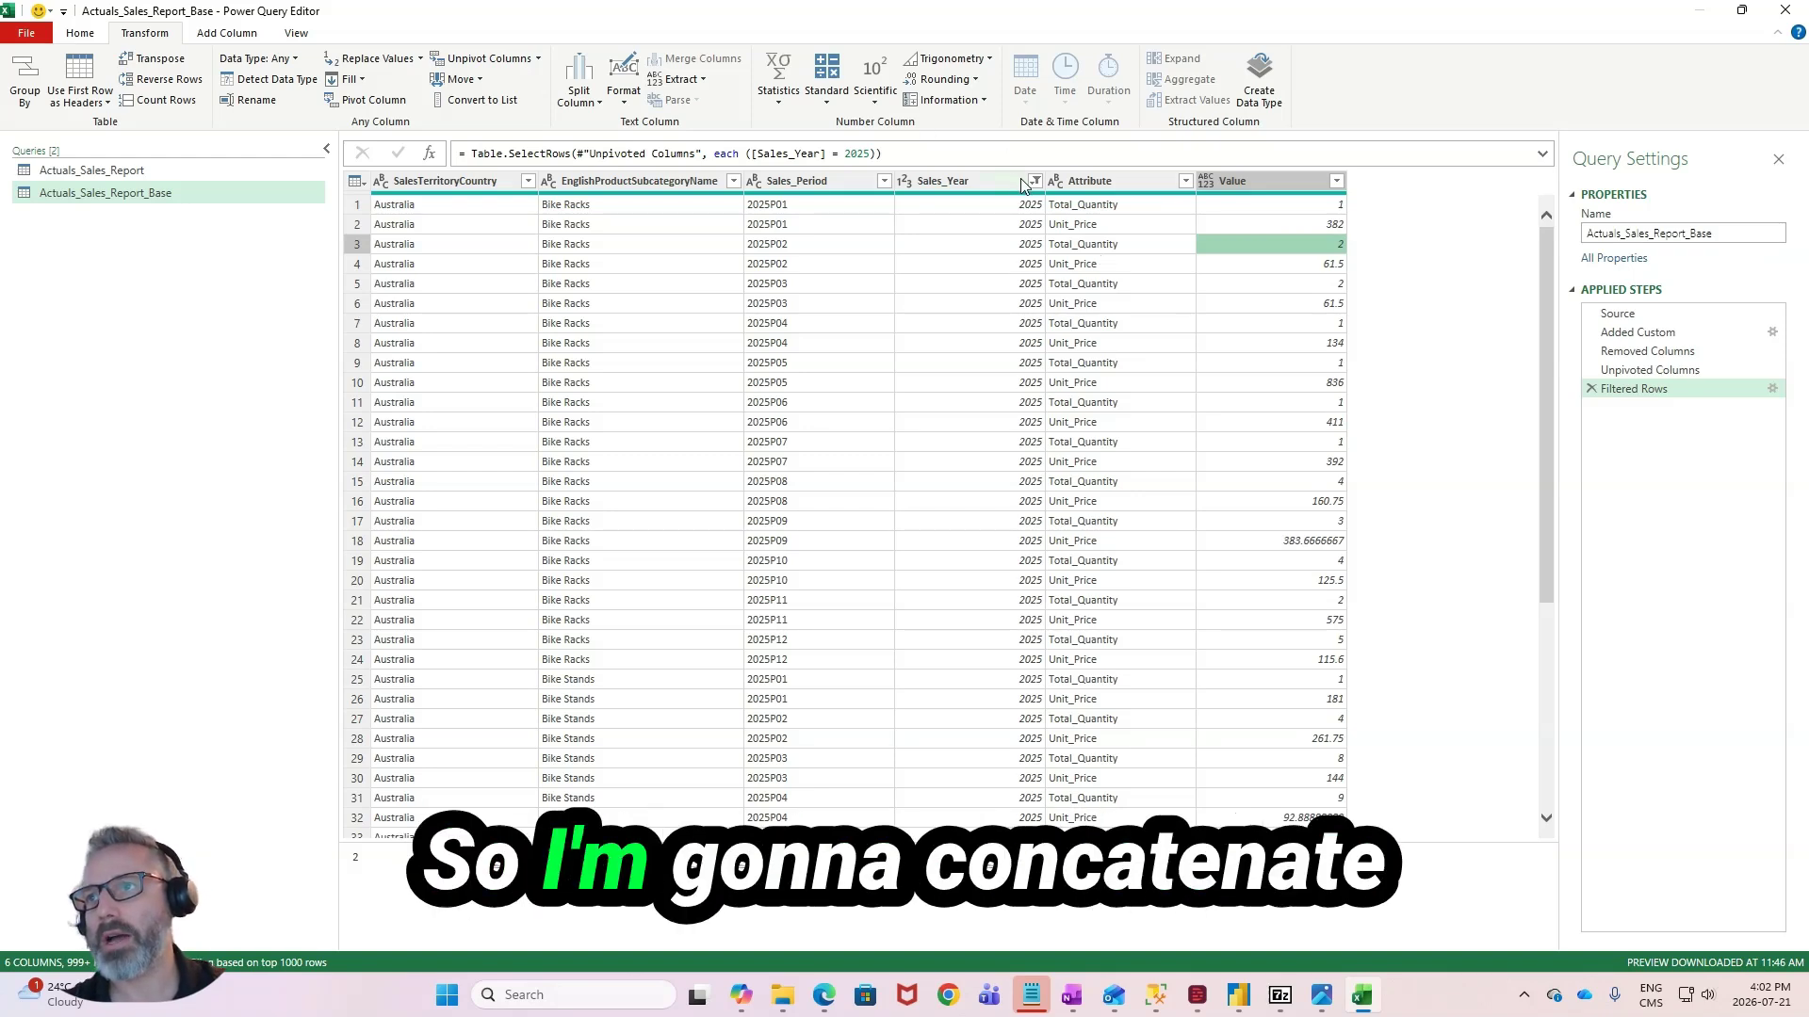
left_click(782, 181)
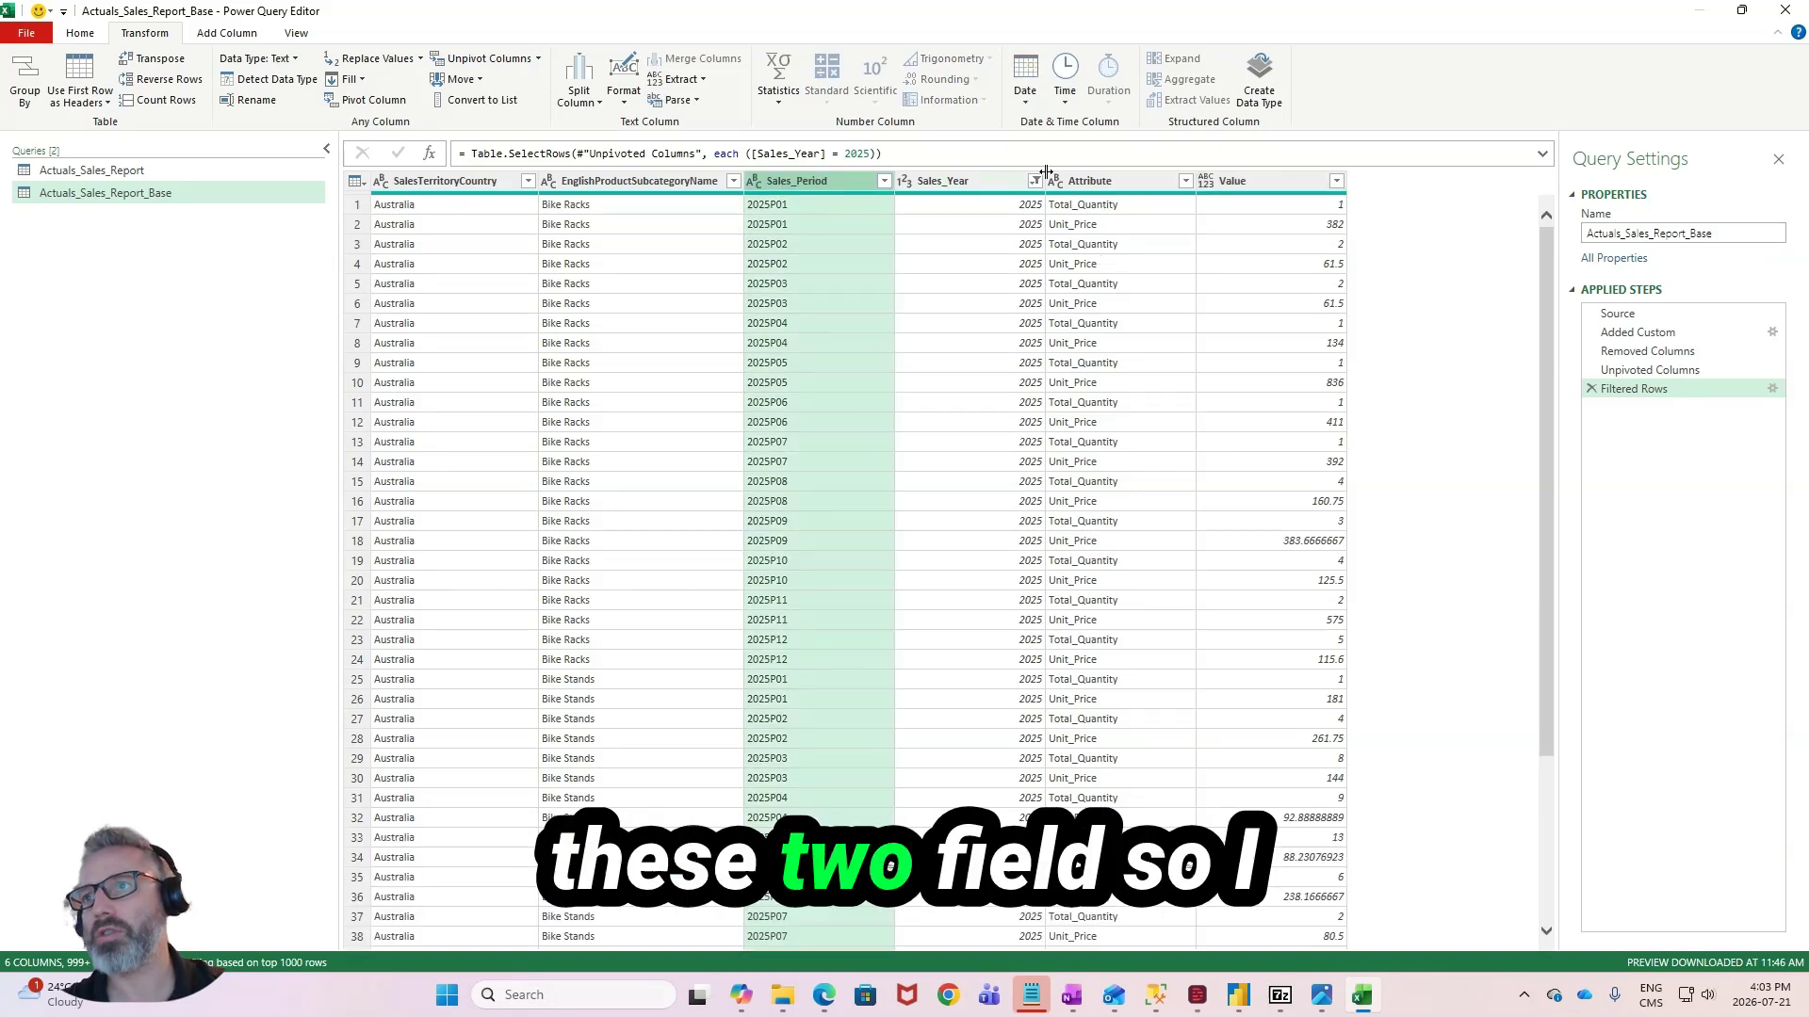
left_click(1089, 180)
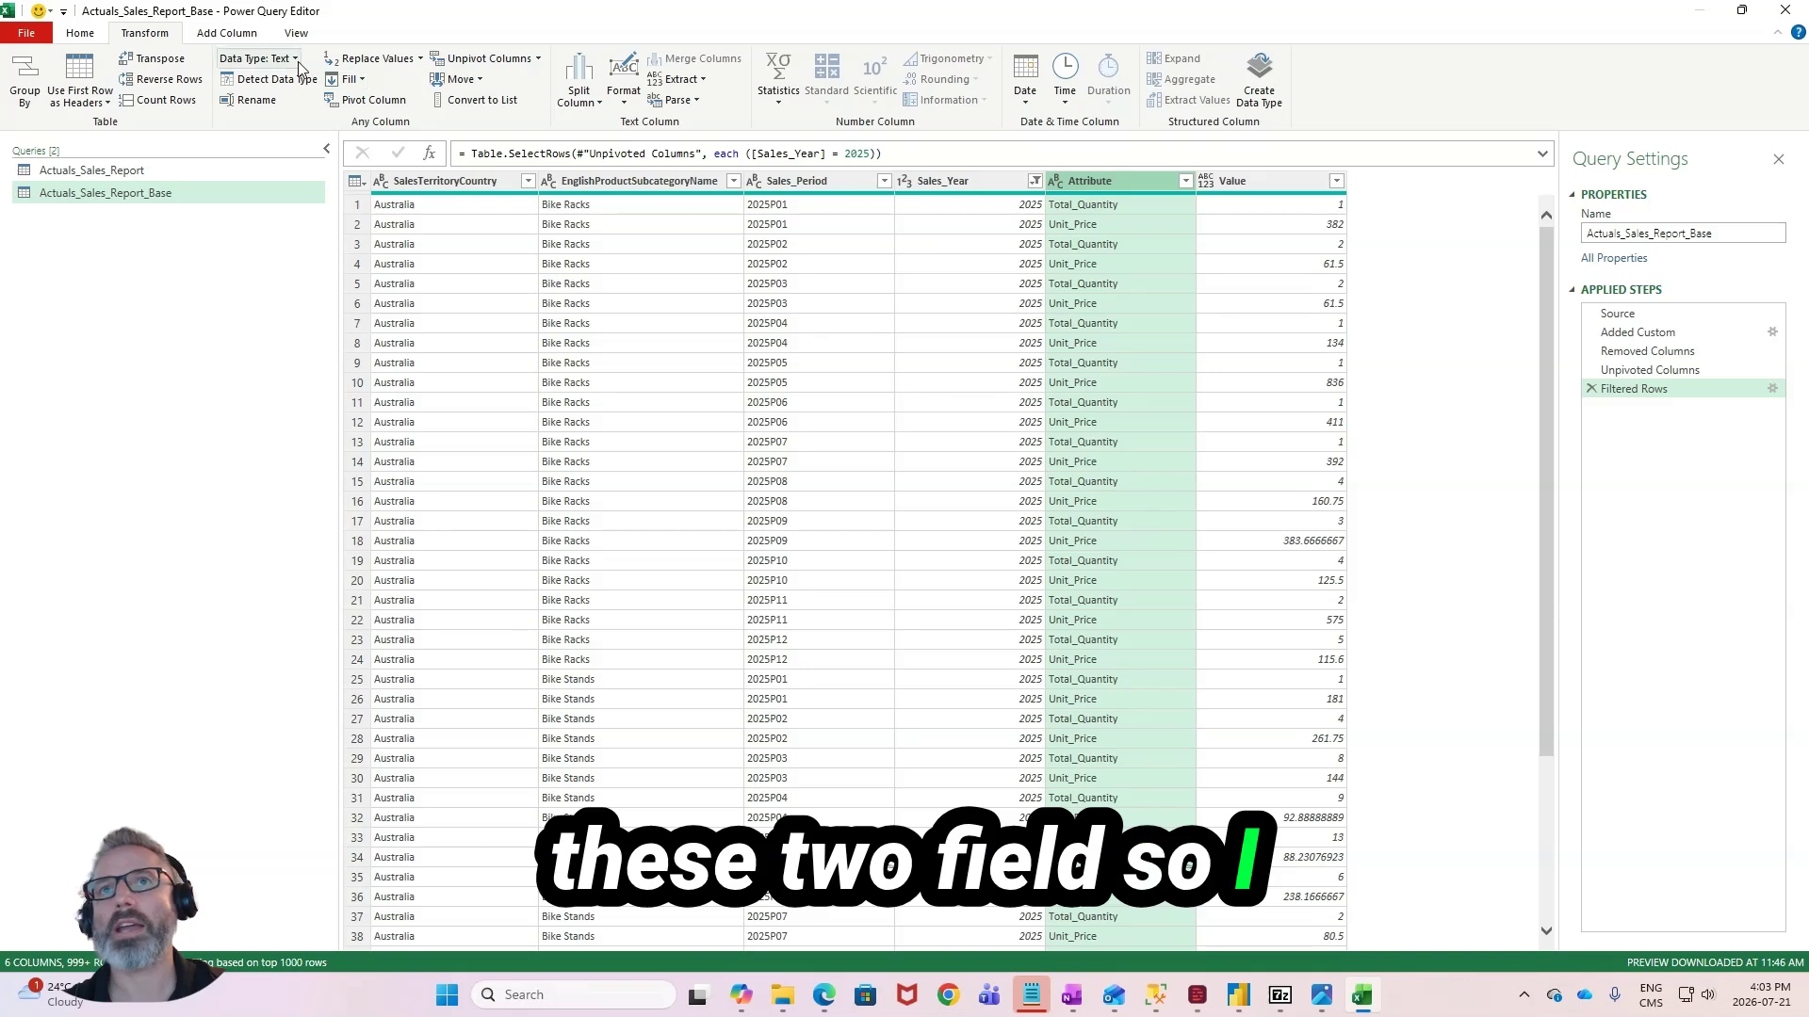
left_click(254, 34)
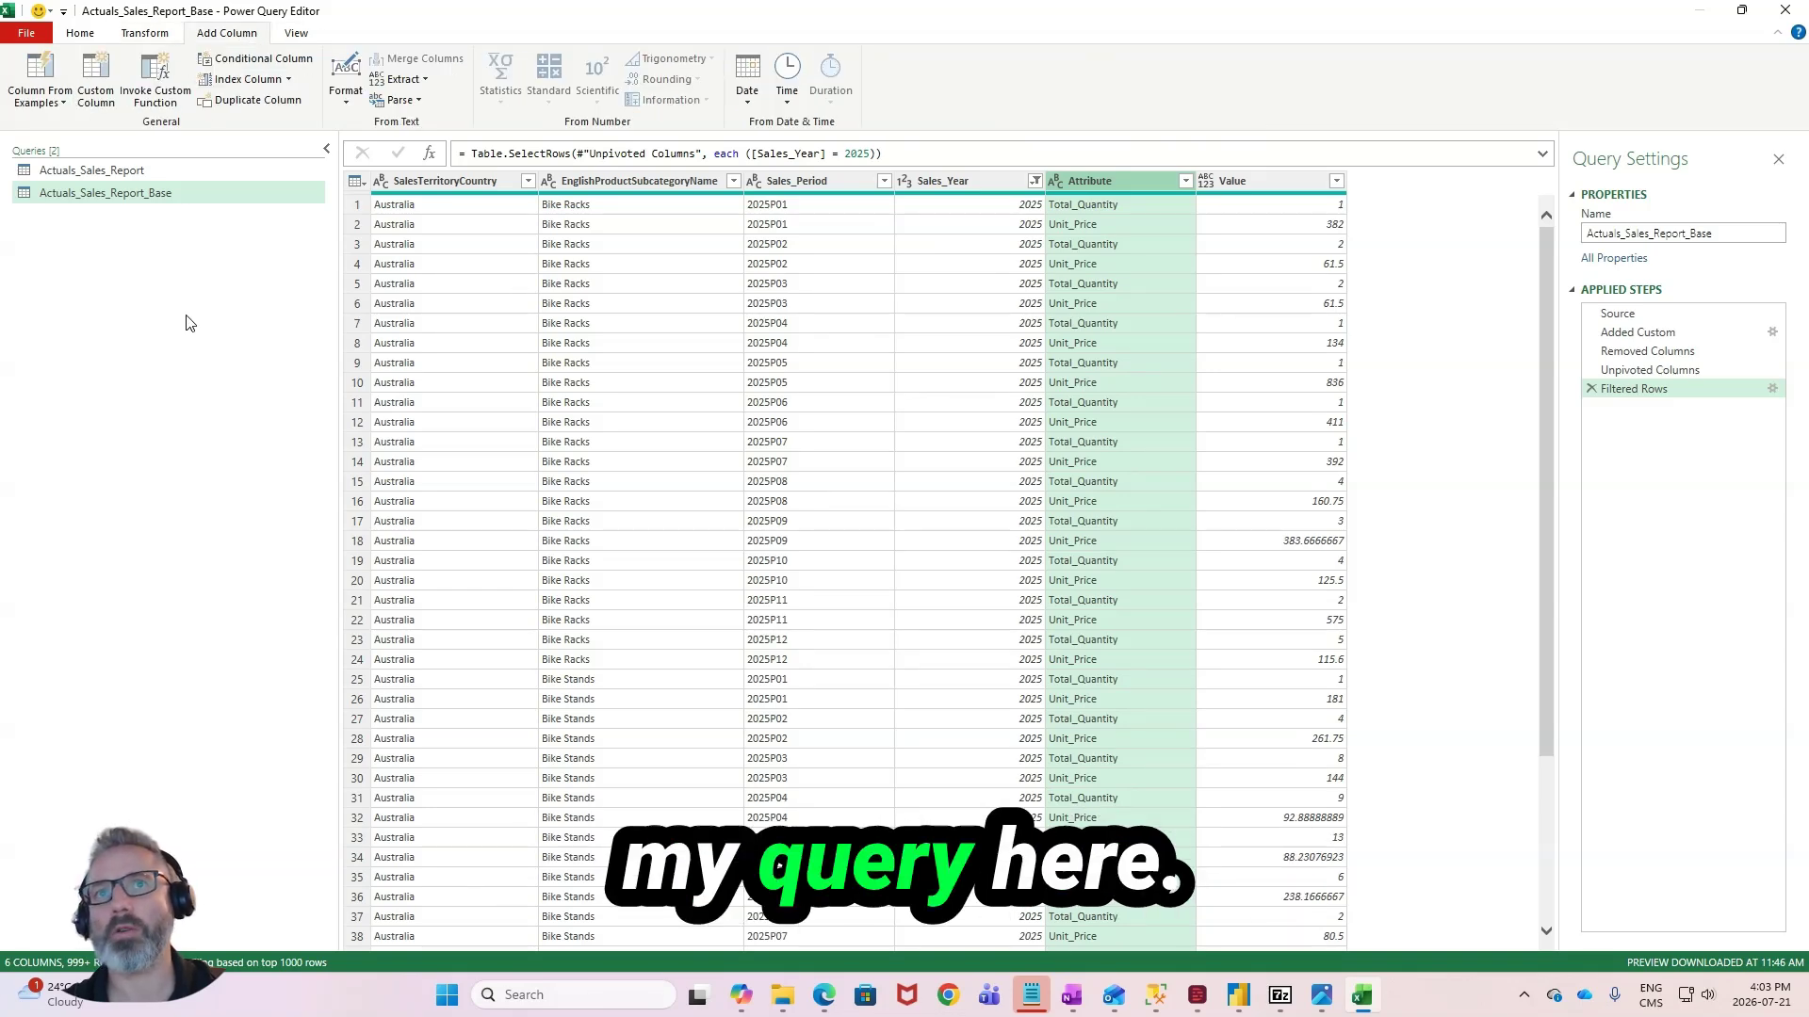
left_click(95, 77)
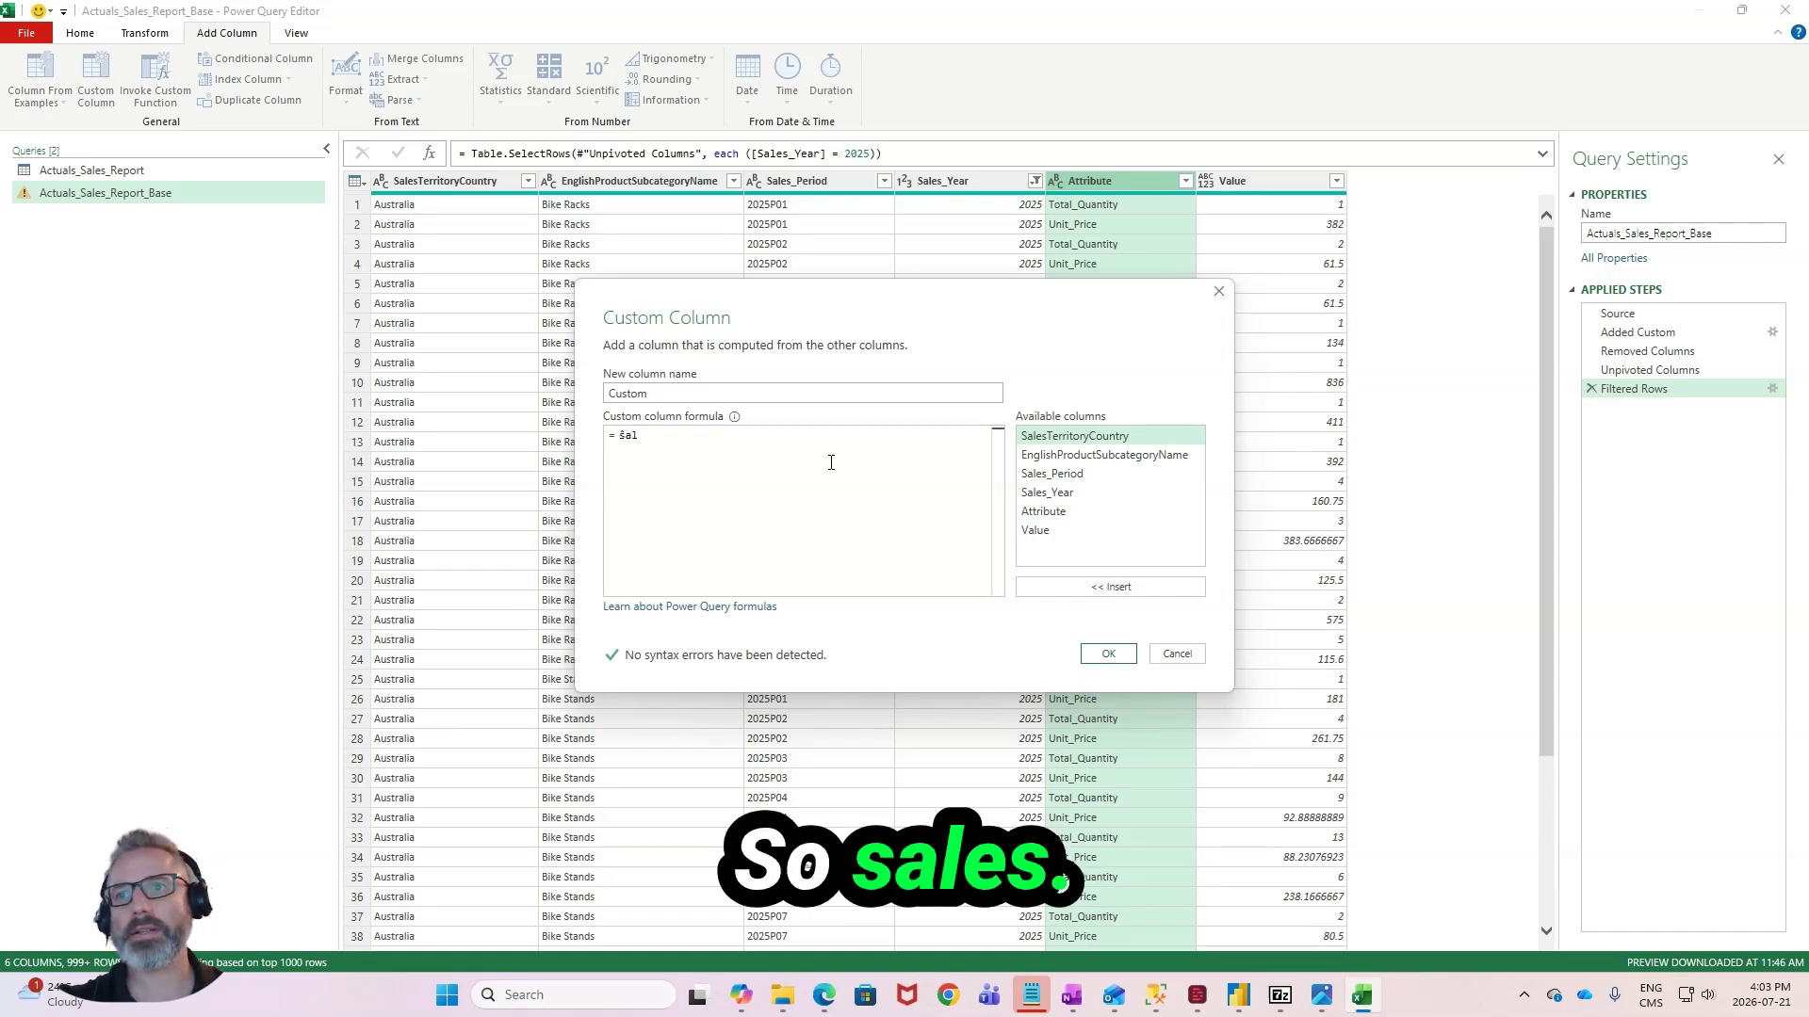
key("BackSpace")
key("BackSpace")
key("BackSpace")
type("[Sales_Period]")
key("Down")
key("Down")
key("Tab")
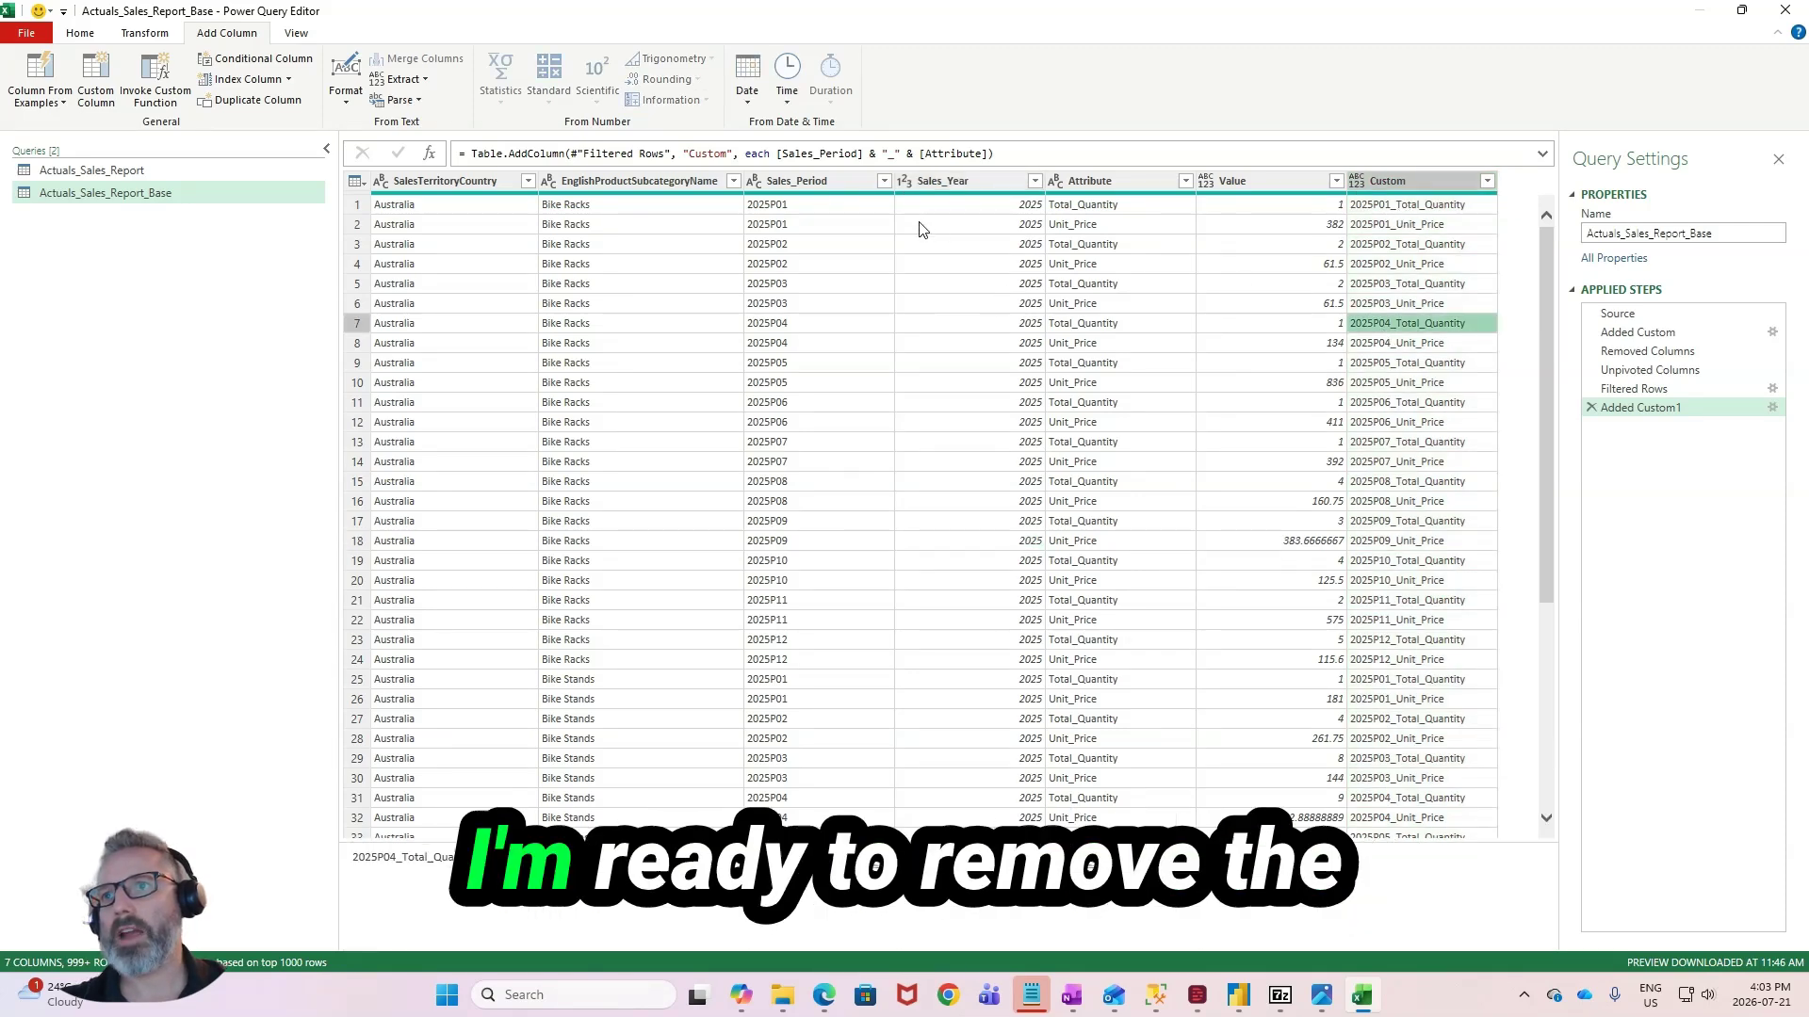
- Remove the Sales_Period, Sales_Year and Attribute columns from the Actuals_Sales_Report_Base query
left_click(632, 243)
left_click(808, 226)
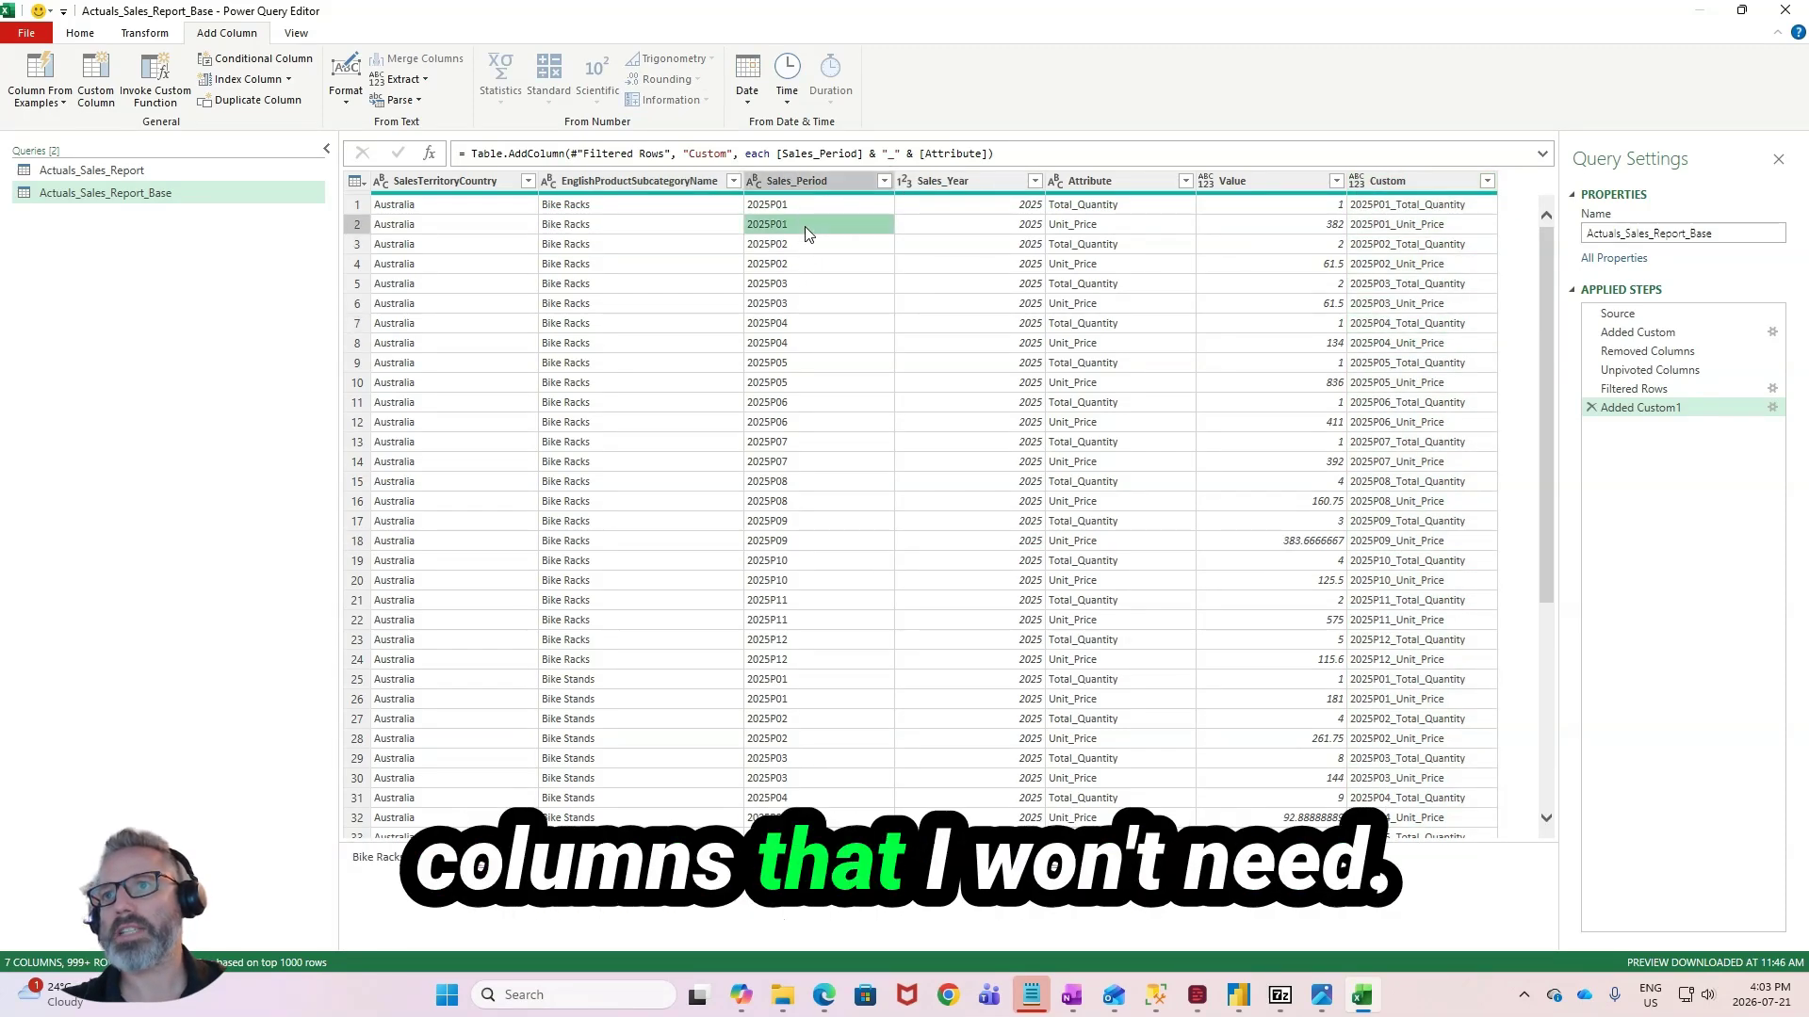
left_click(840, 180)
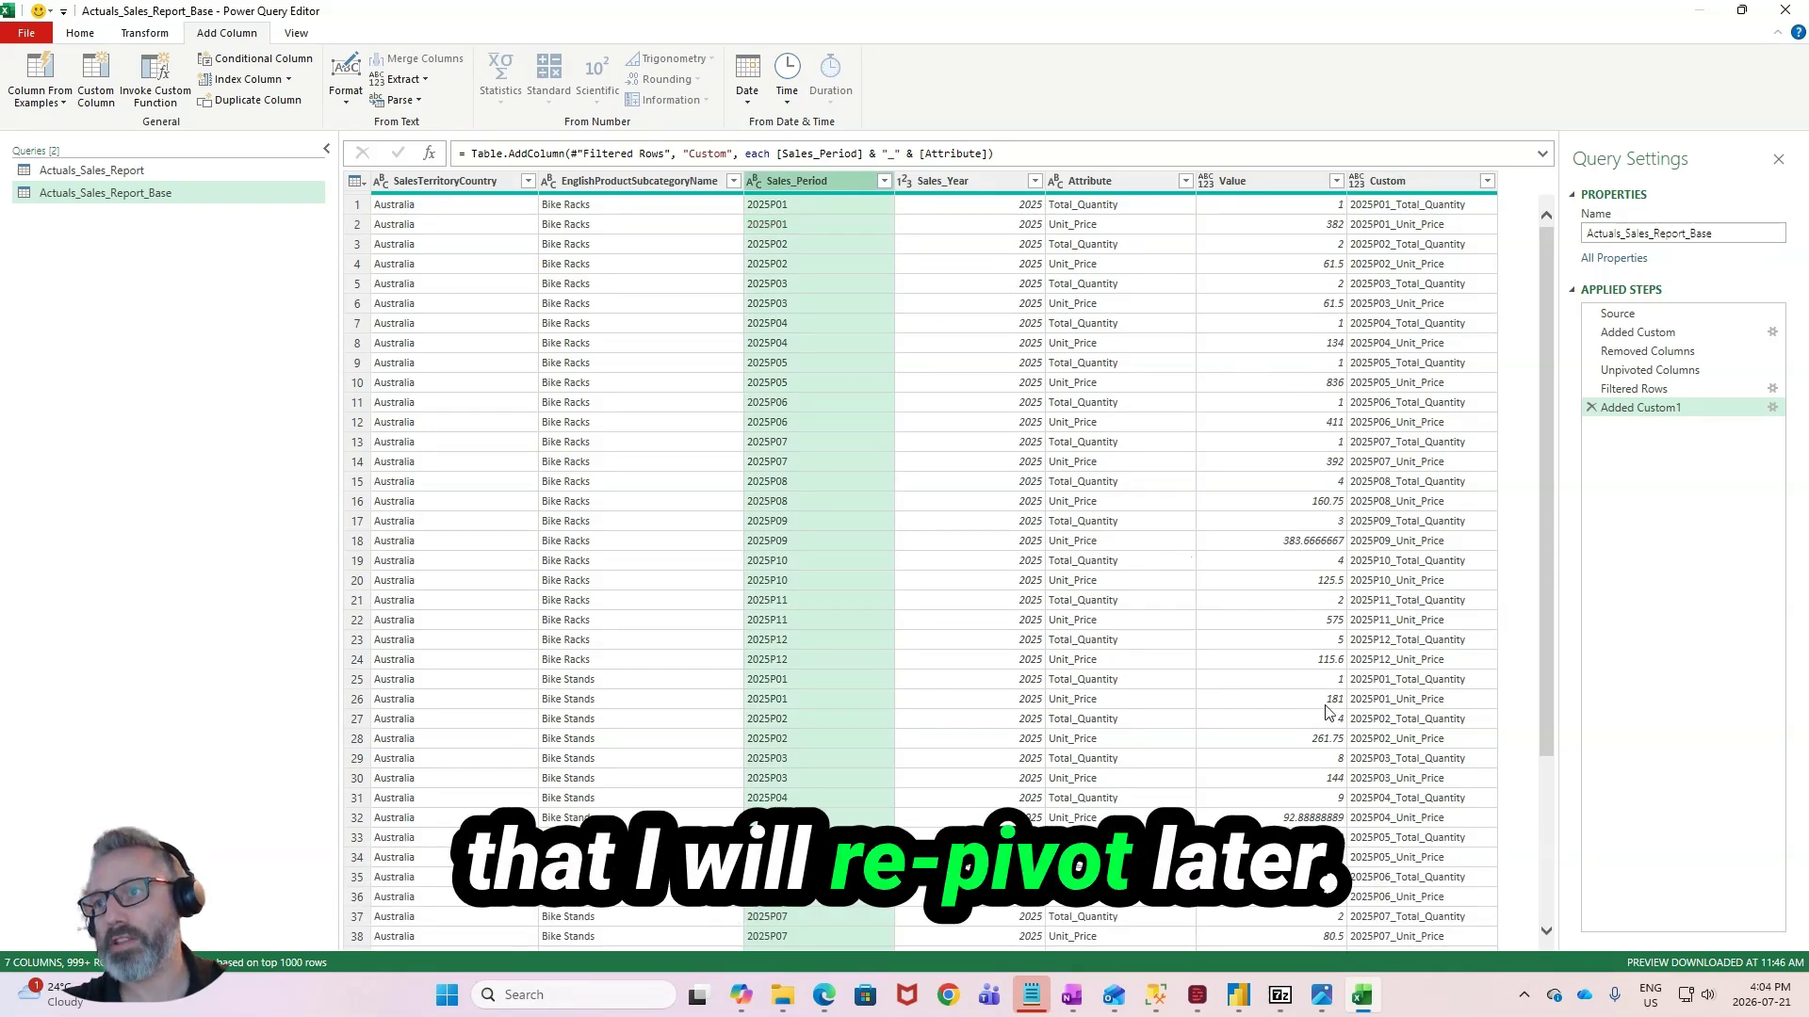
left_click(963, 181, "ctrl")
left_click(1055, 342, "ctrl")
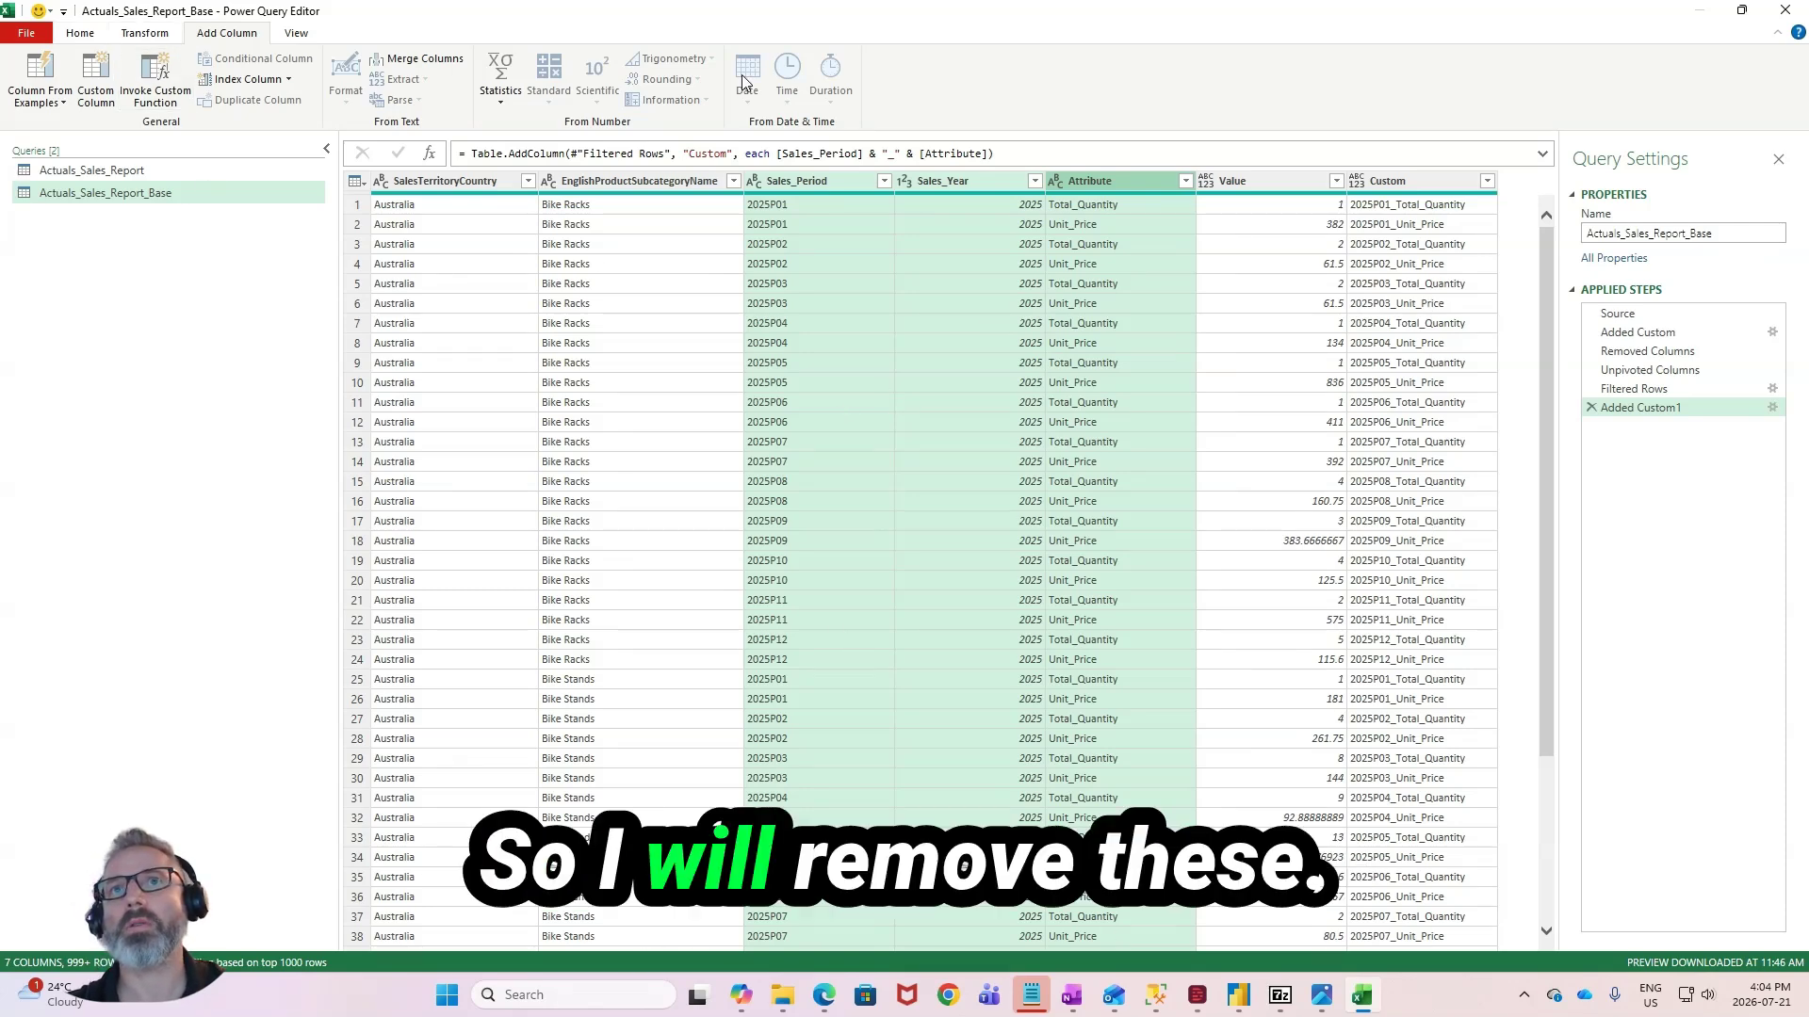
right_click(1008, 224)
right_click(1104, 180)
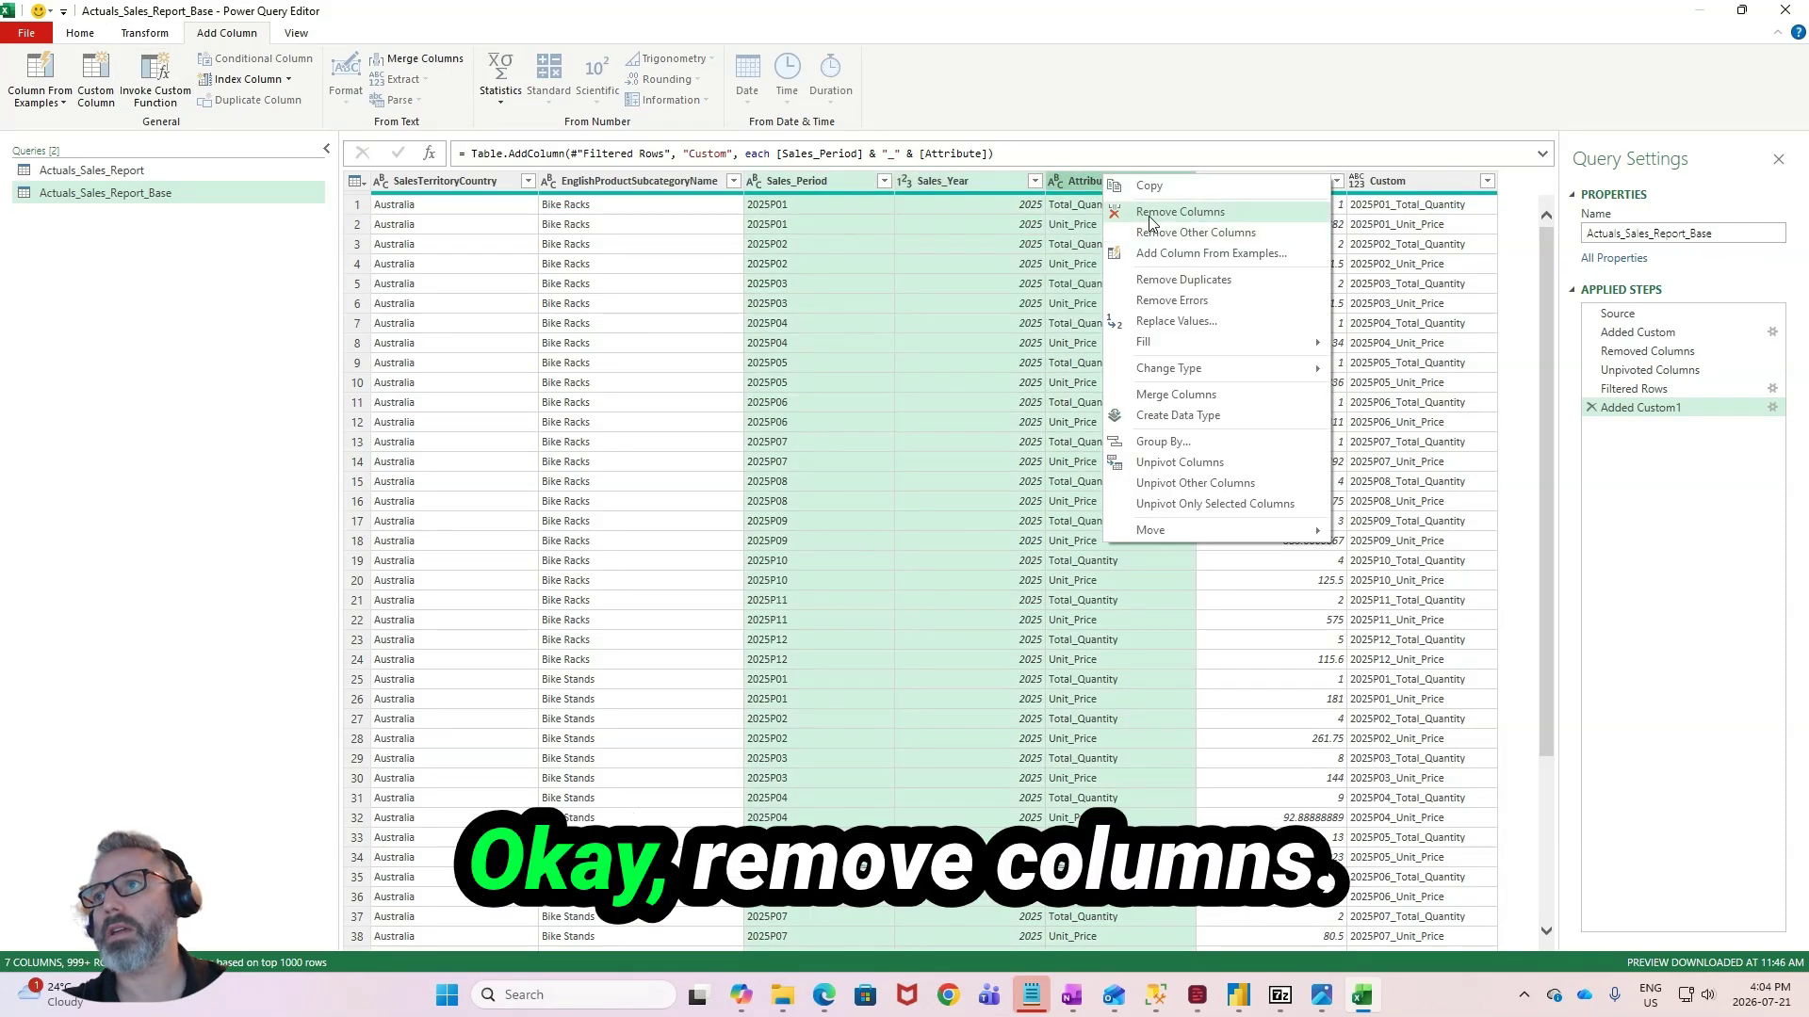
left_click(1179, 212)
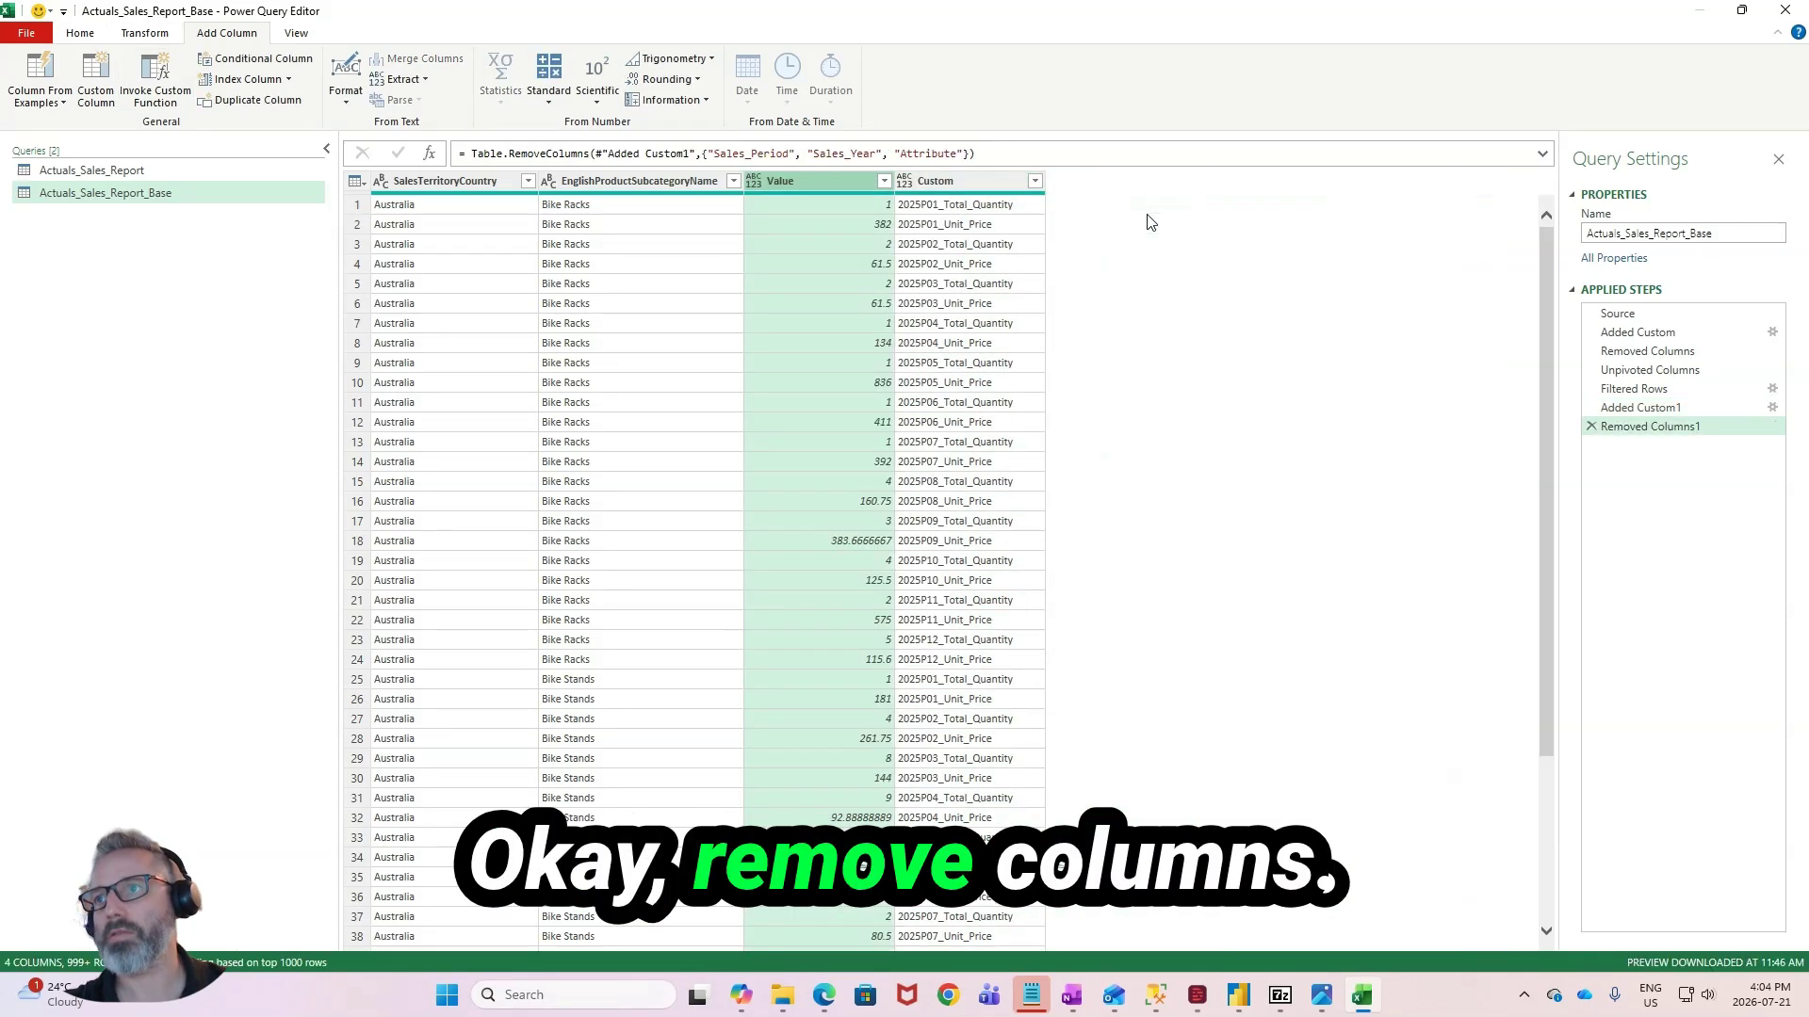
- Pivot the Custom column into new columns, using Value as the values column, and look through the resulting rows
left_click(940, 248)
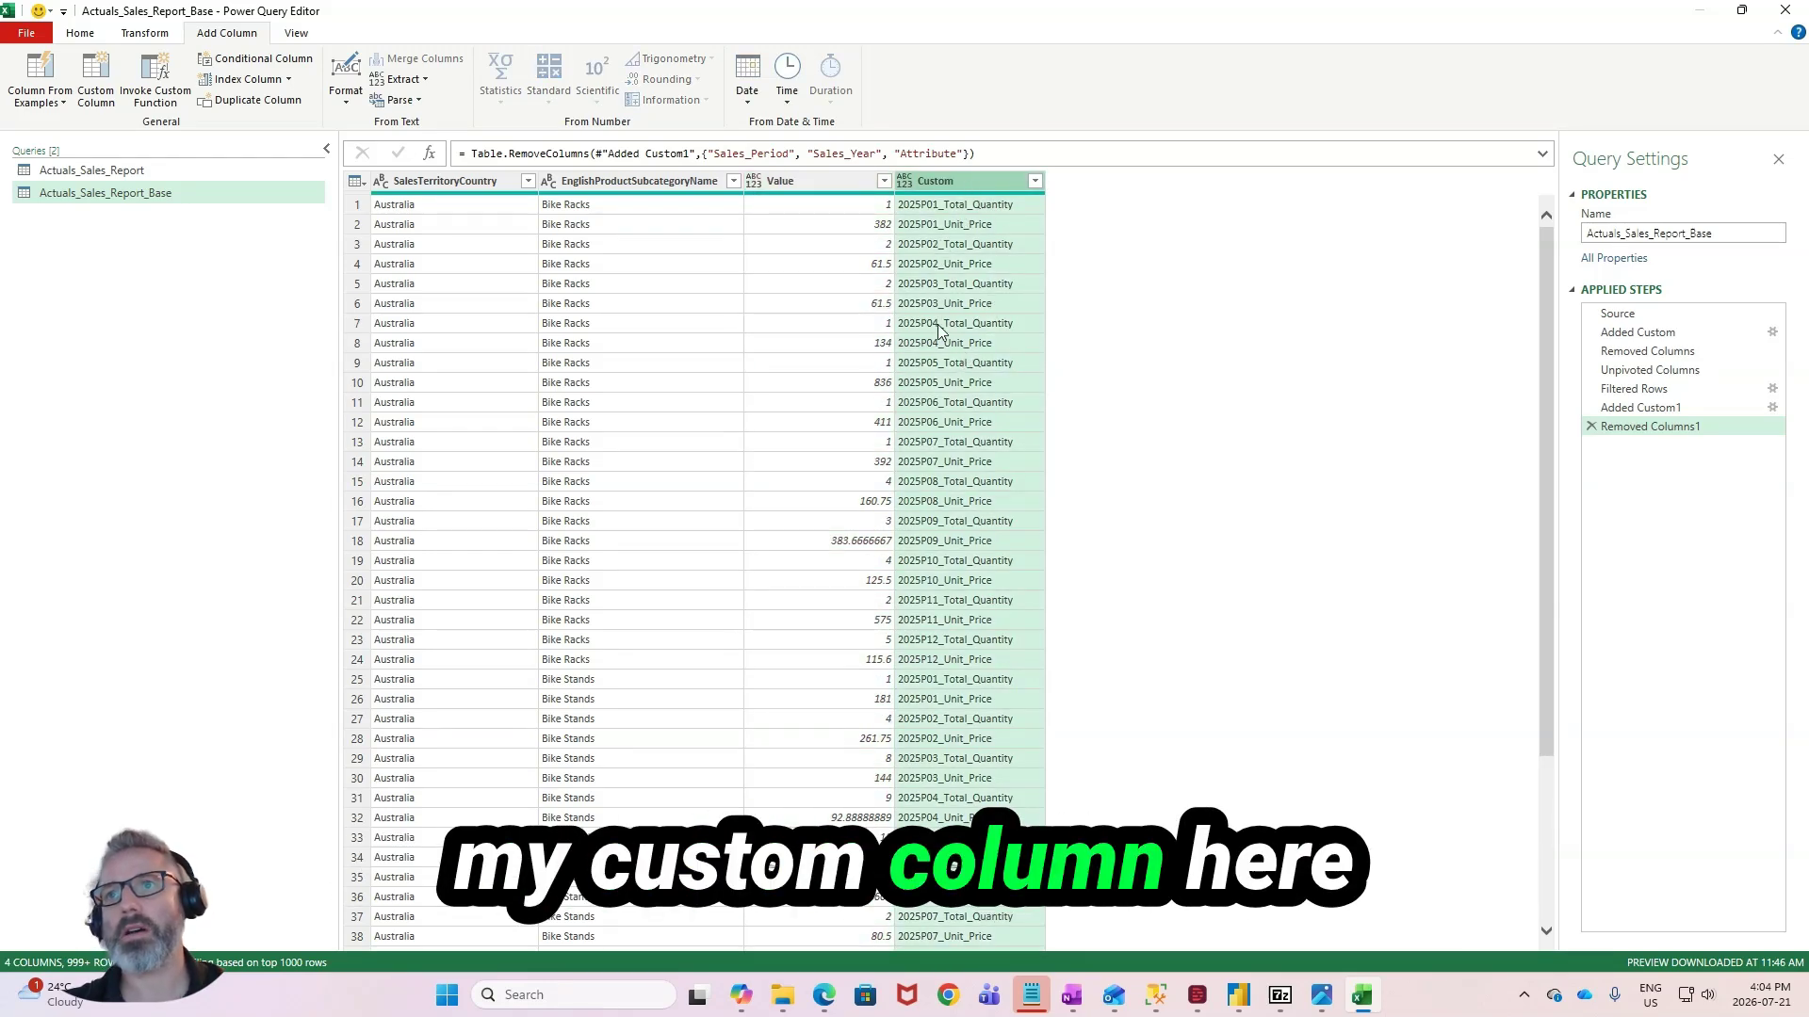
scroll(155, 41, "up", 2)
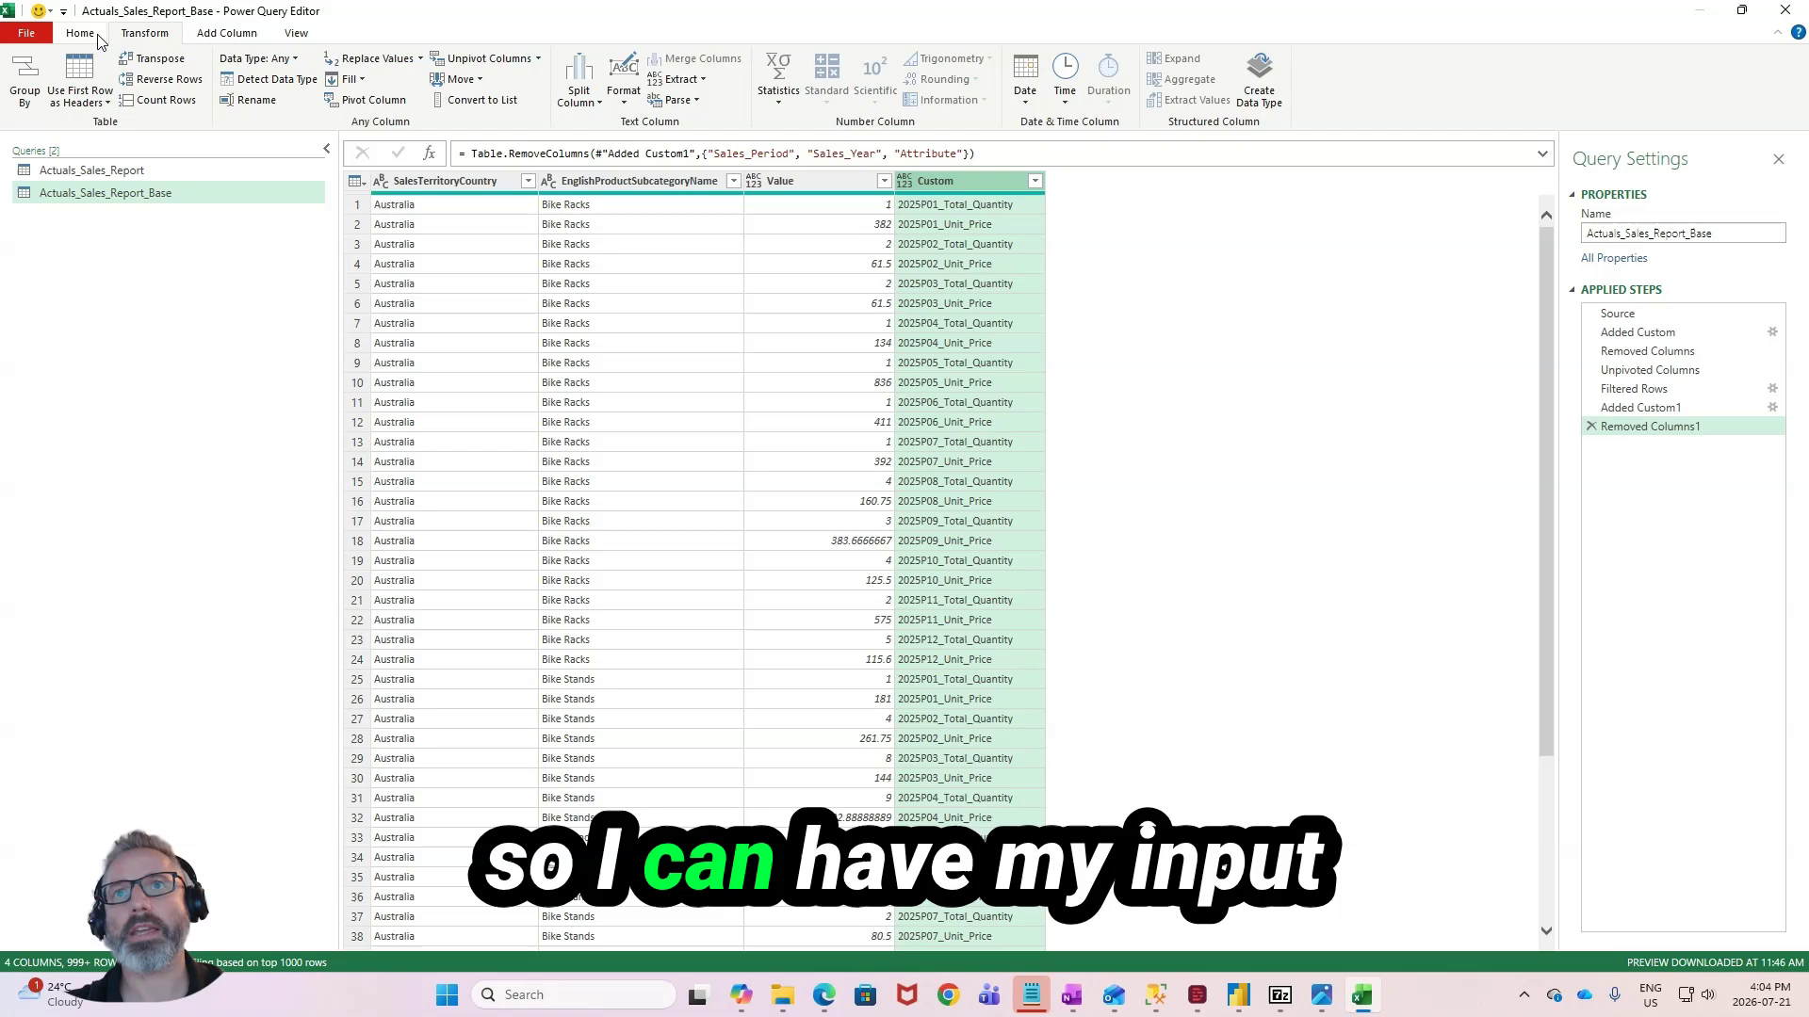
left_click(146, 35)
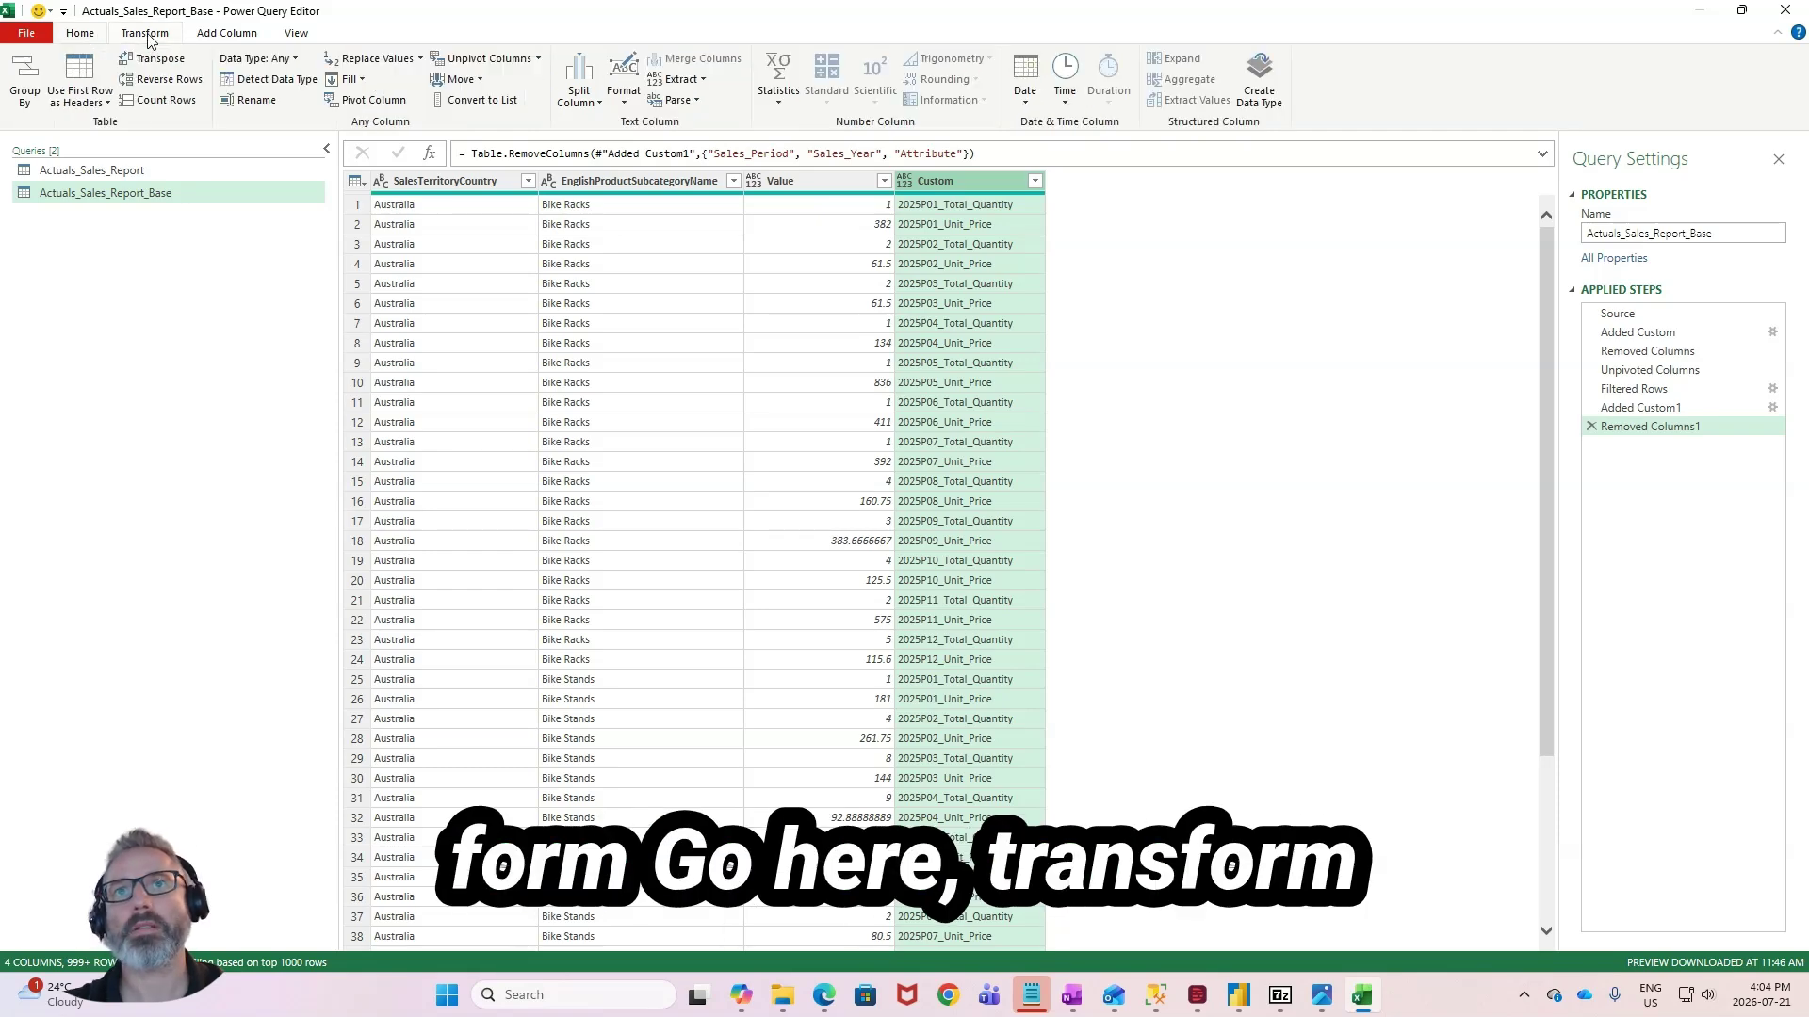
left_click(389, 103)
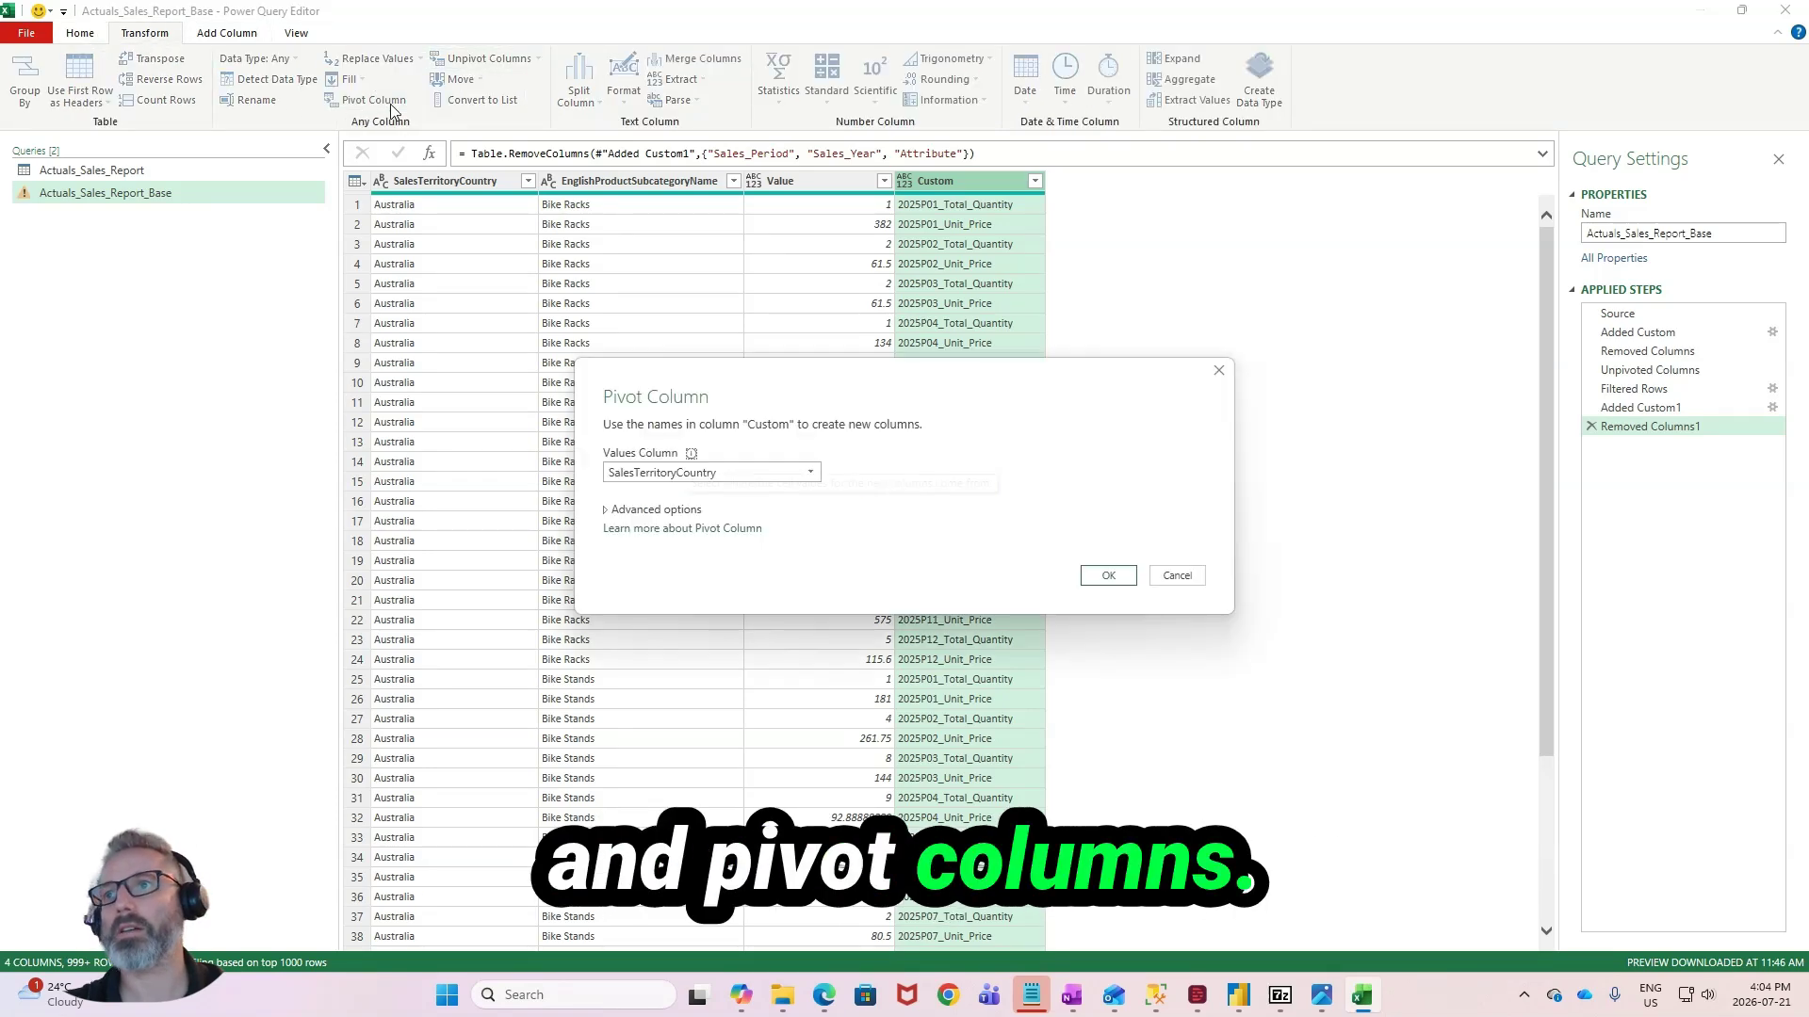
left_click(648, 477)
left_click(623, 529)
left_click(1094, 578)
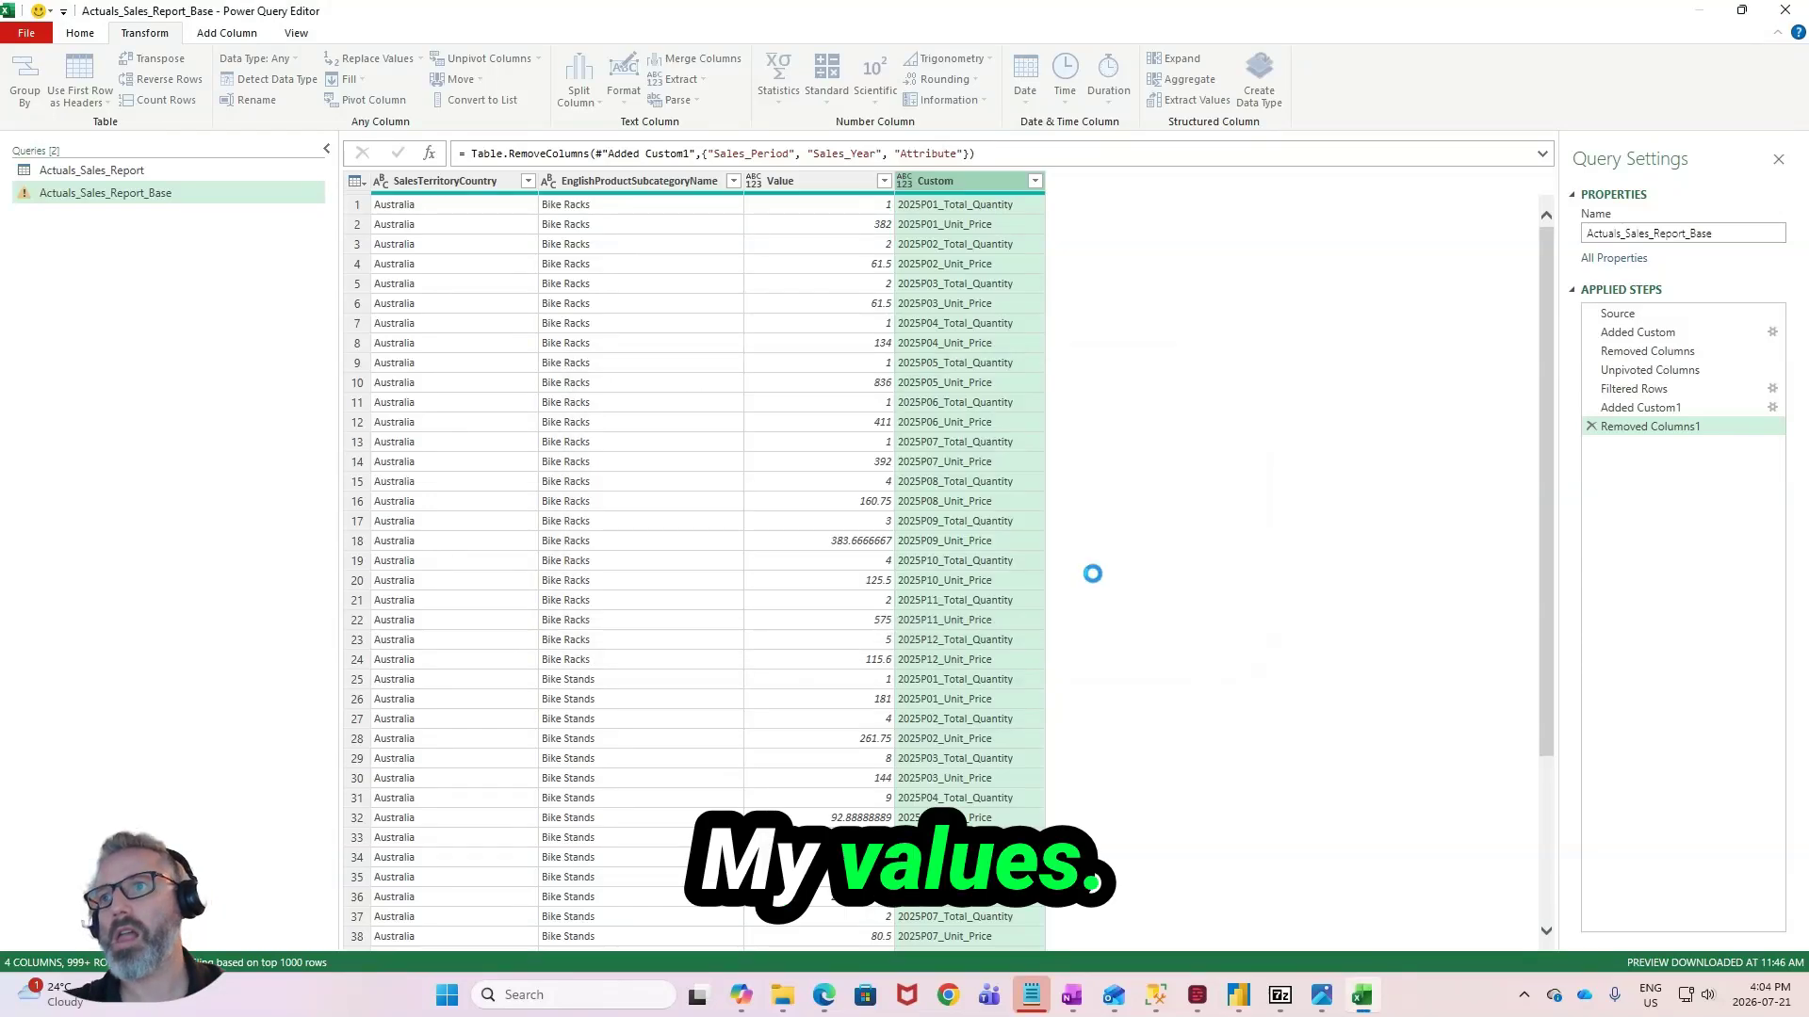
scroll(749, 349, "down", 4)
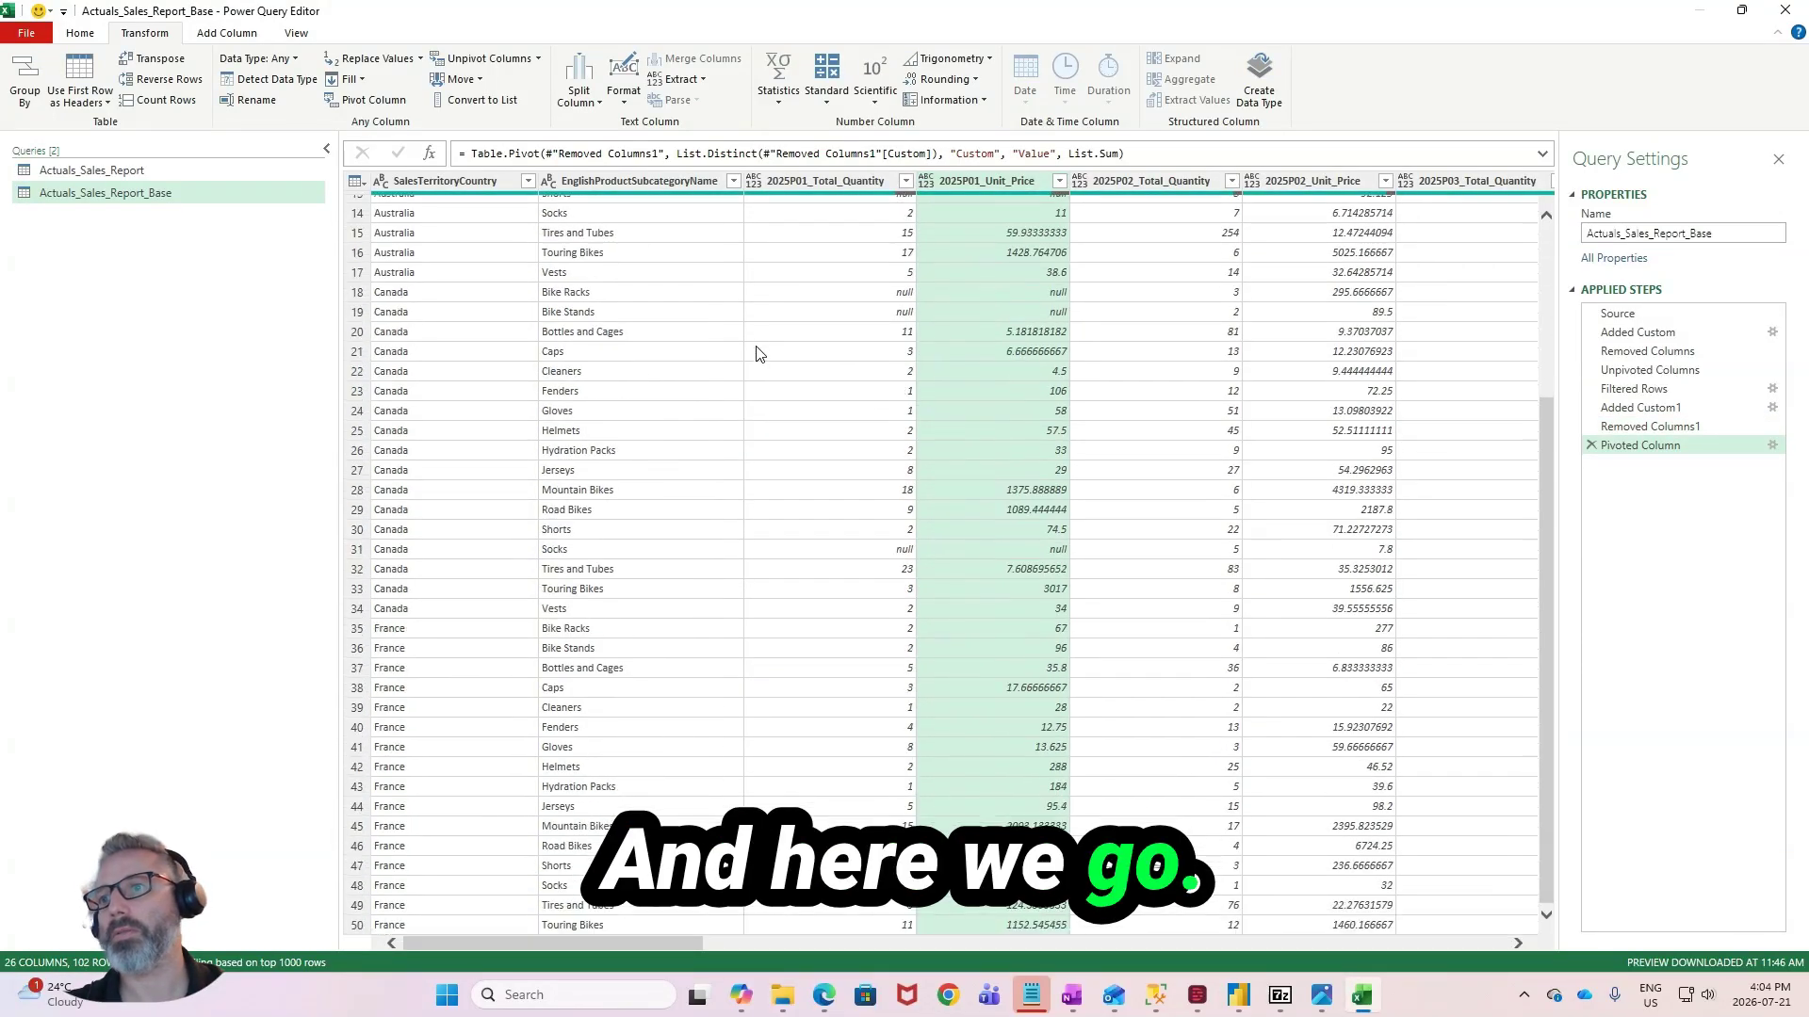
scroll(762, 355, "down", 12)
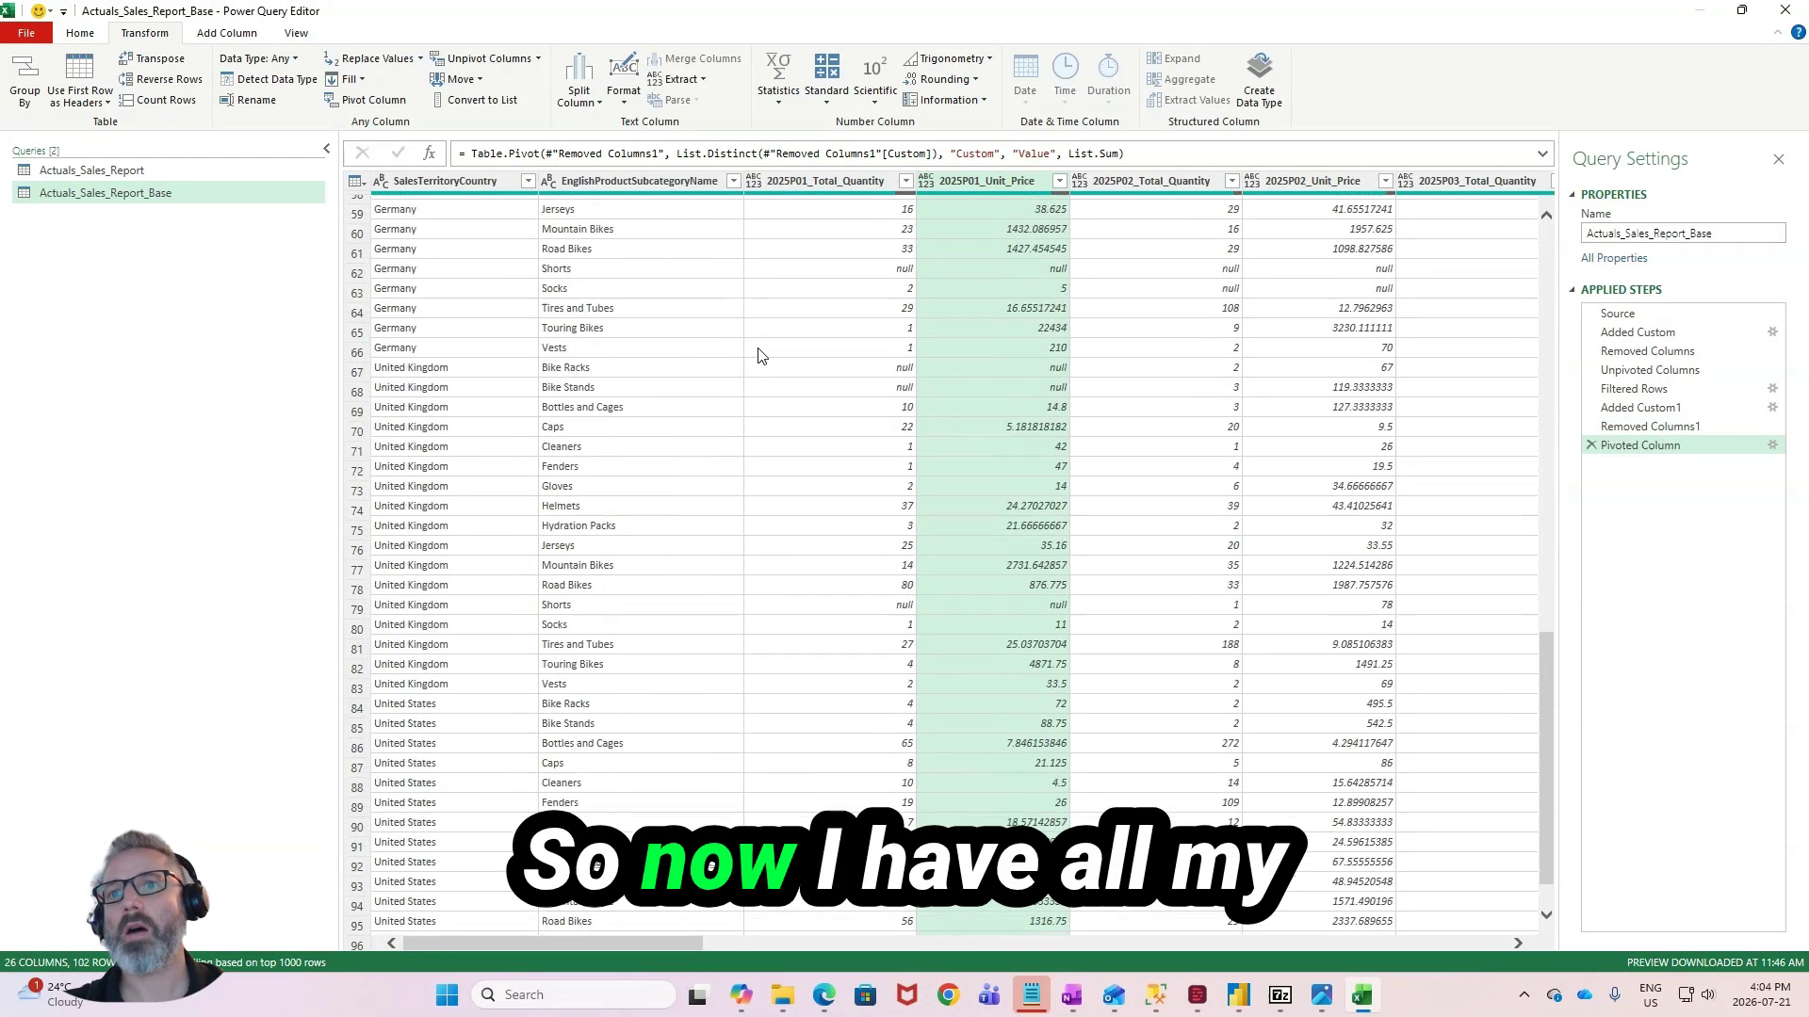
scroll(451, 340, "up", 16)
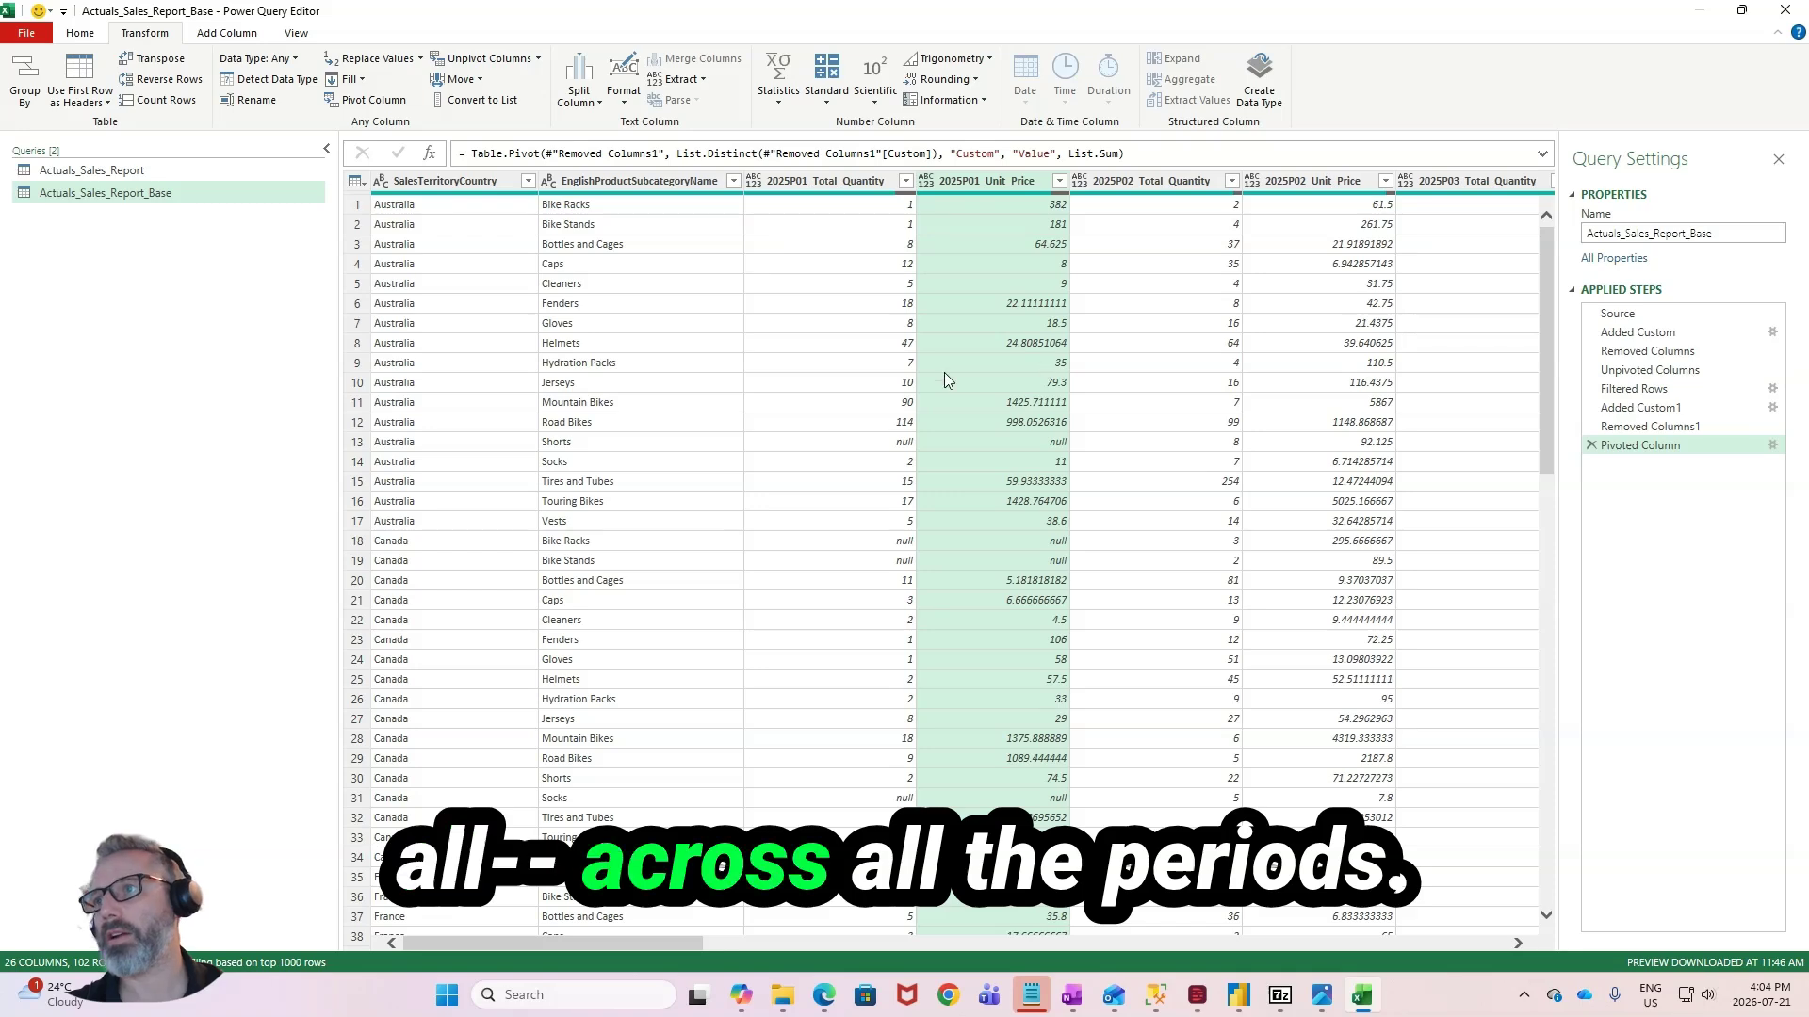
- Create a new query that references Actuals_Sales_Report_Base and rename it Australia
right_click(216, 198)
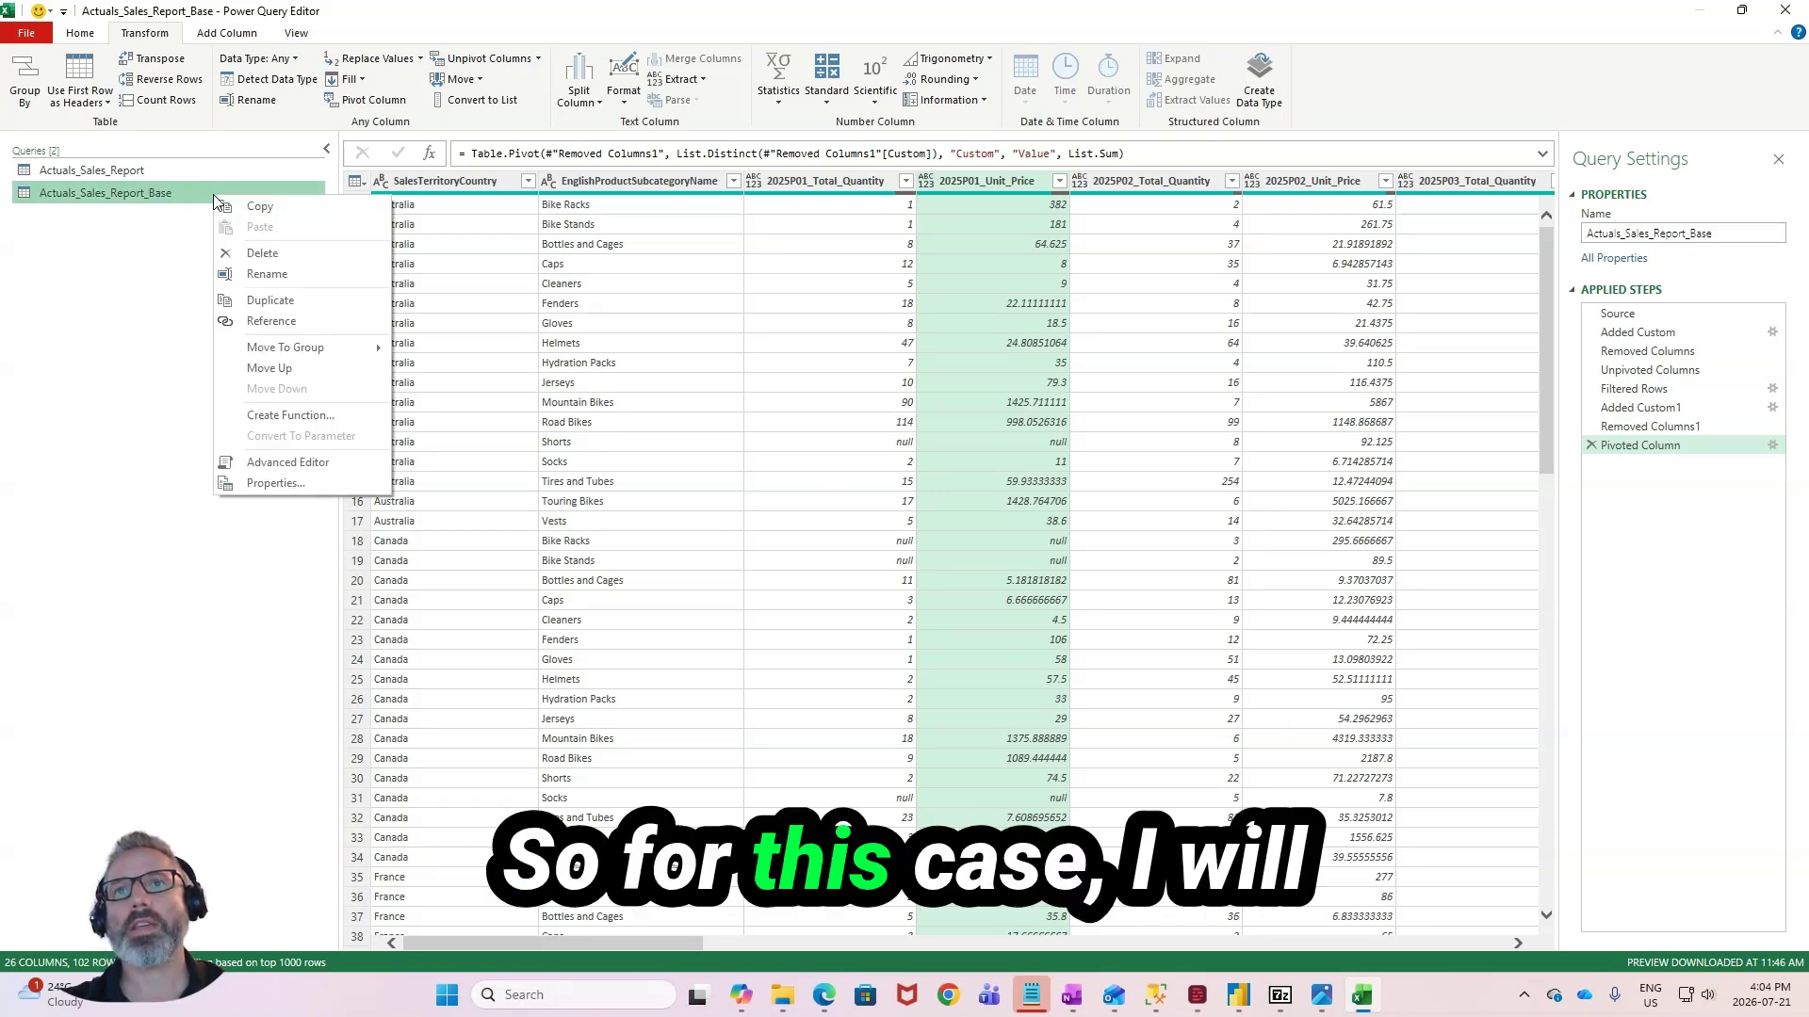
left_click(287, 321)
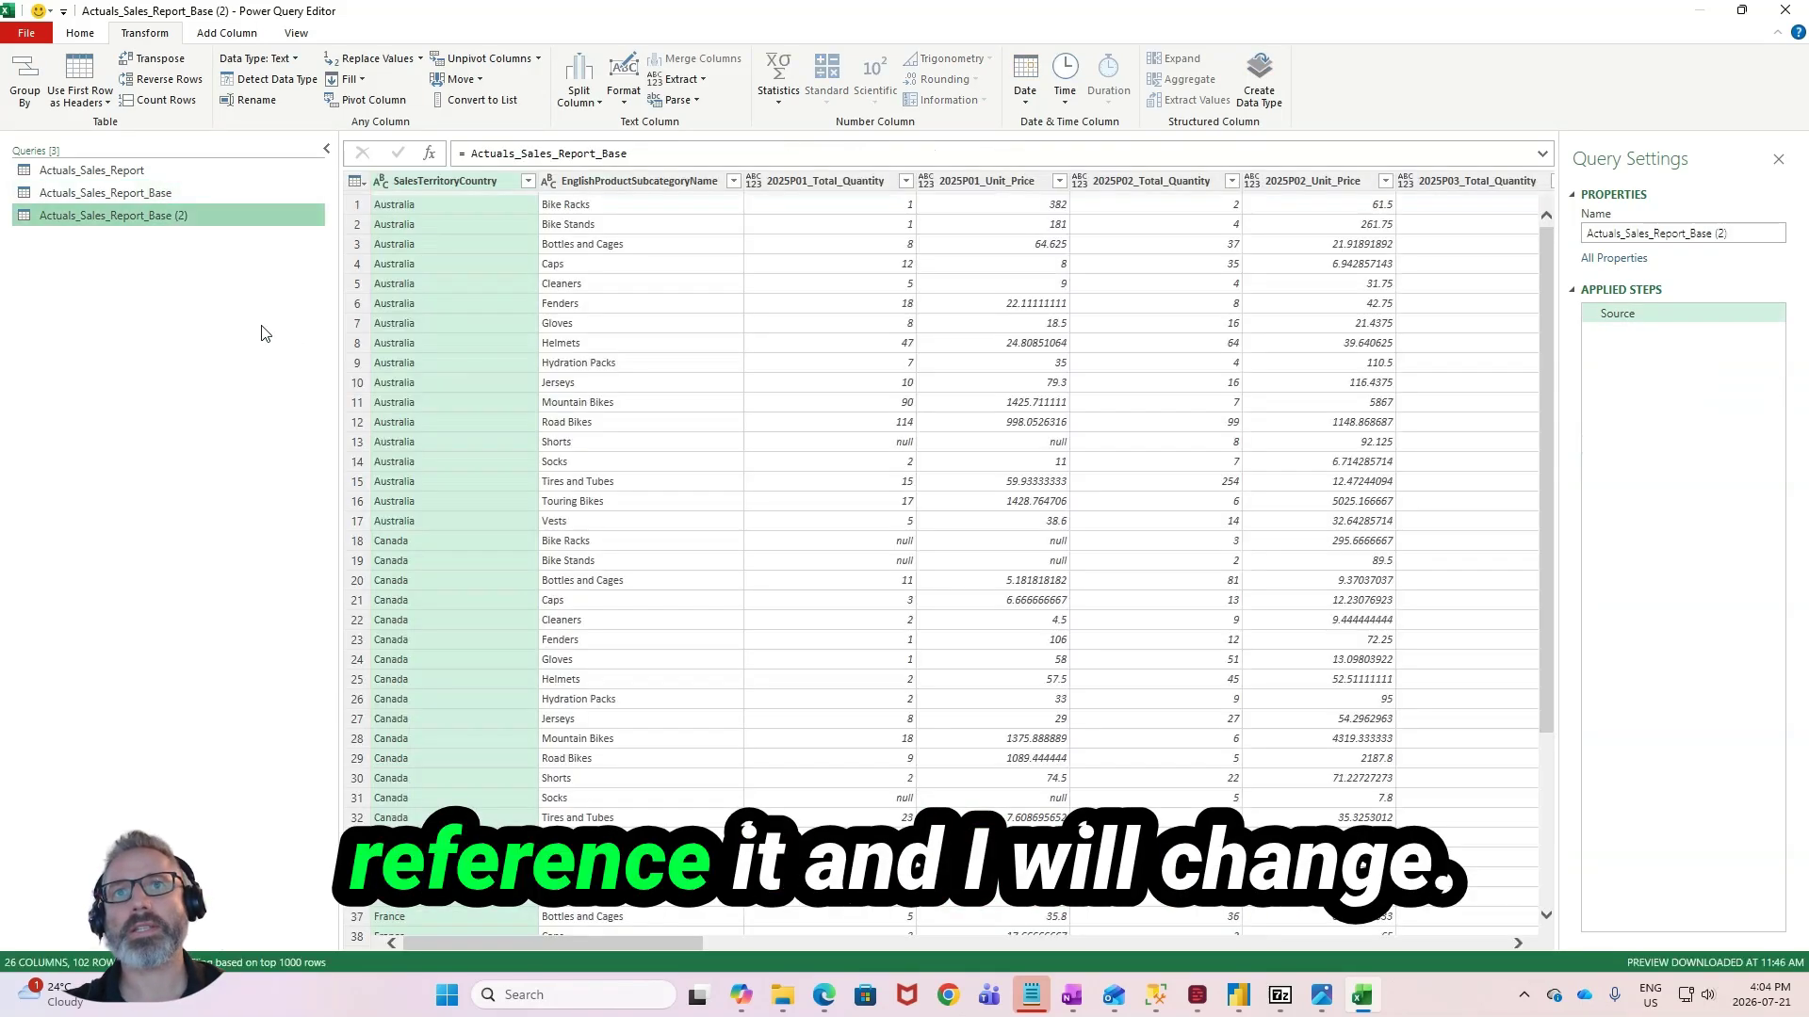
double_click(229, 218)
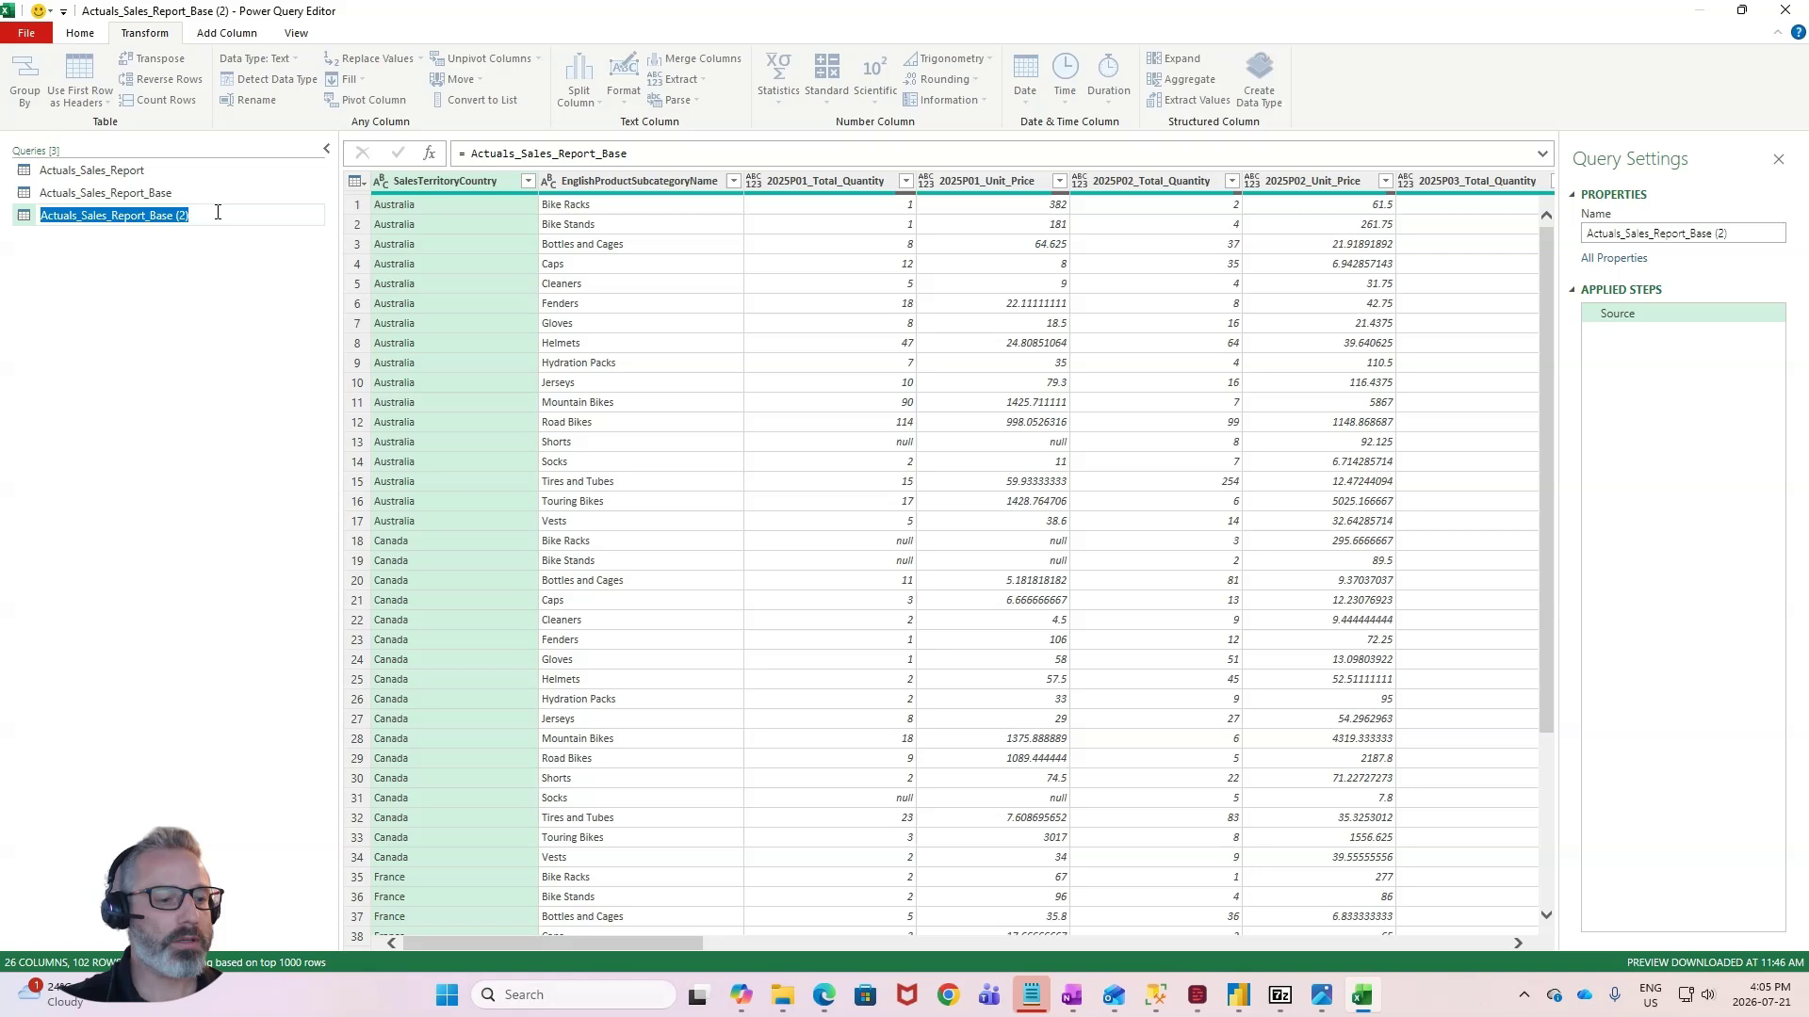
type("Australi")
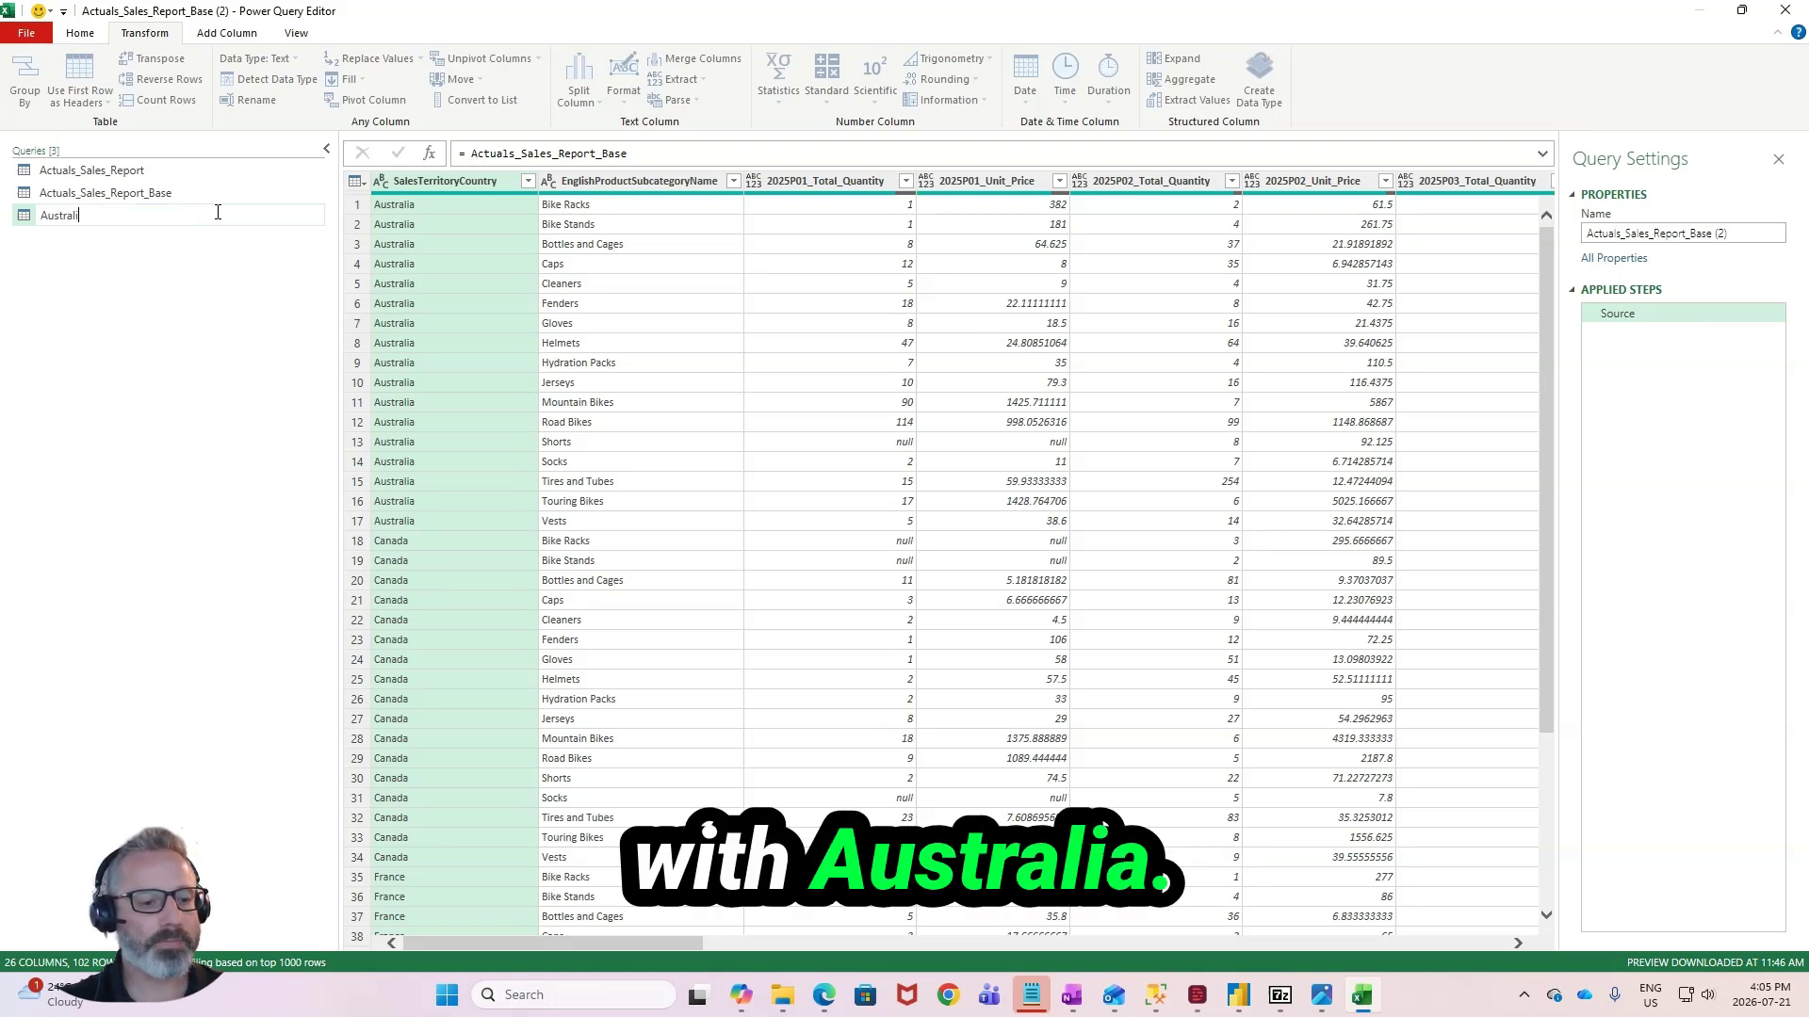
type("a")
key("Return")
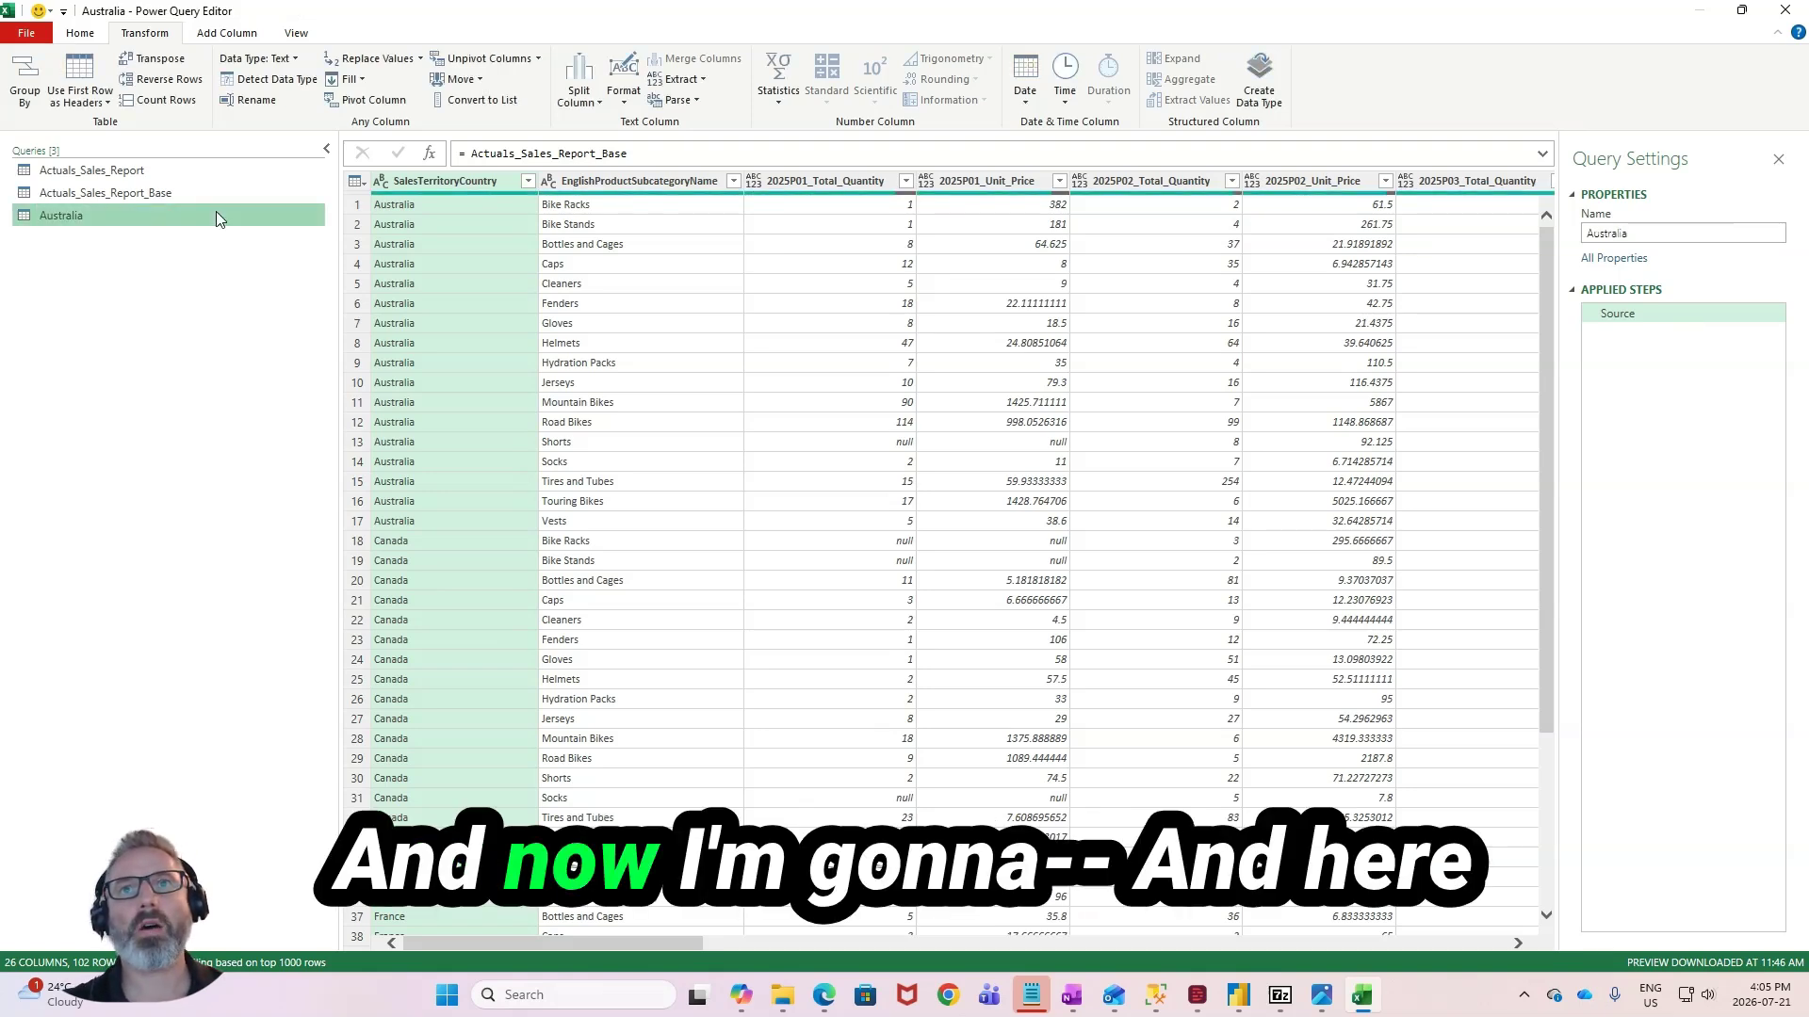
- Filter the SalesTerritoryCountry column of the Australia query to keep only Australia
right_click(216, 219)
key("Escape")
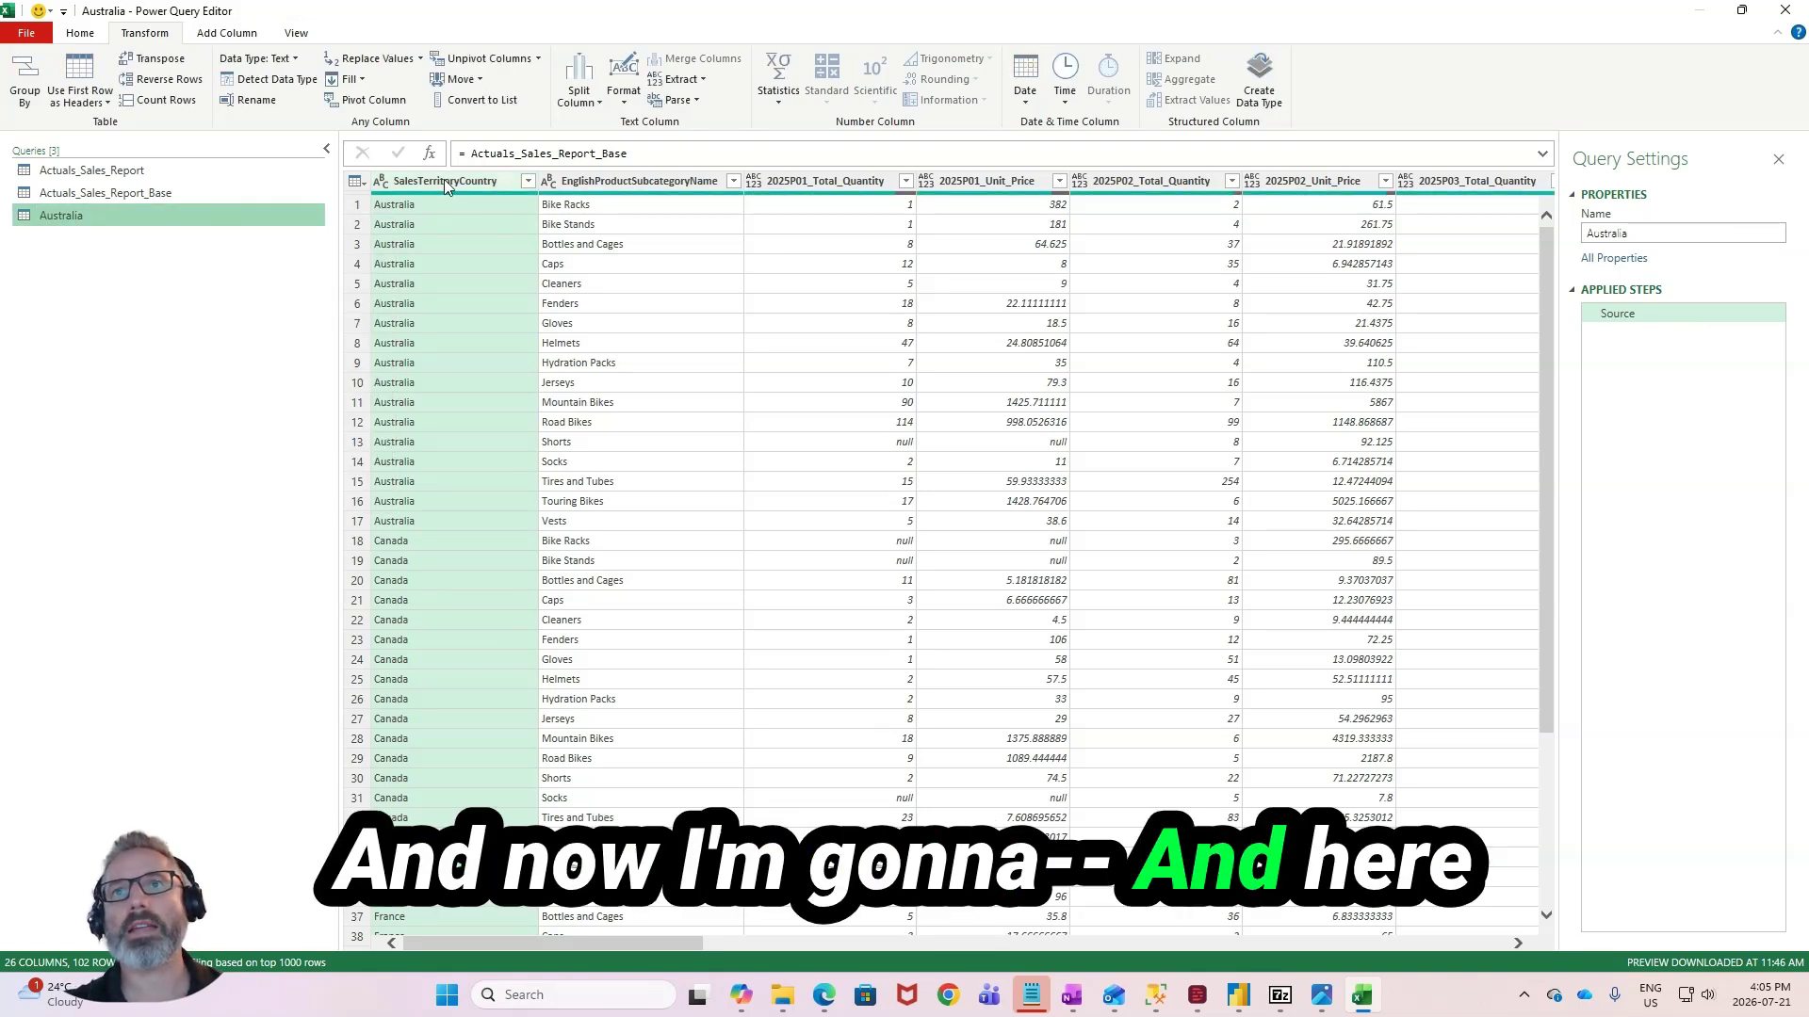
left_click(527, 181)
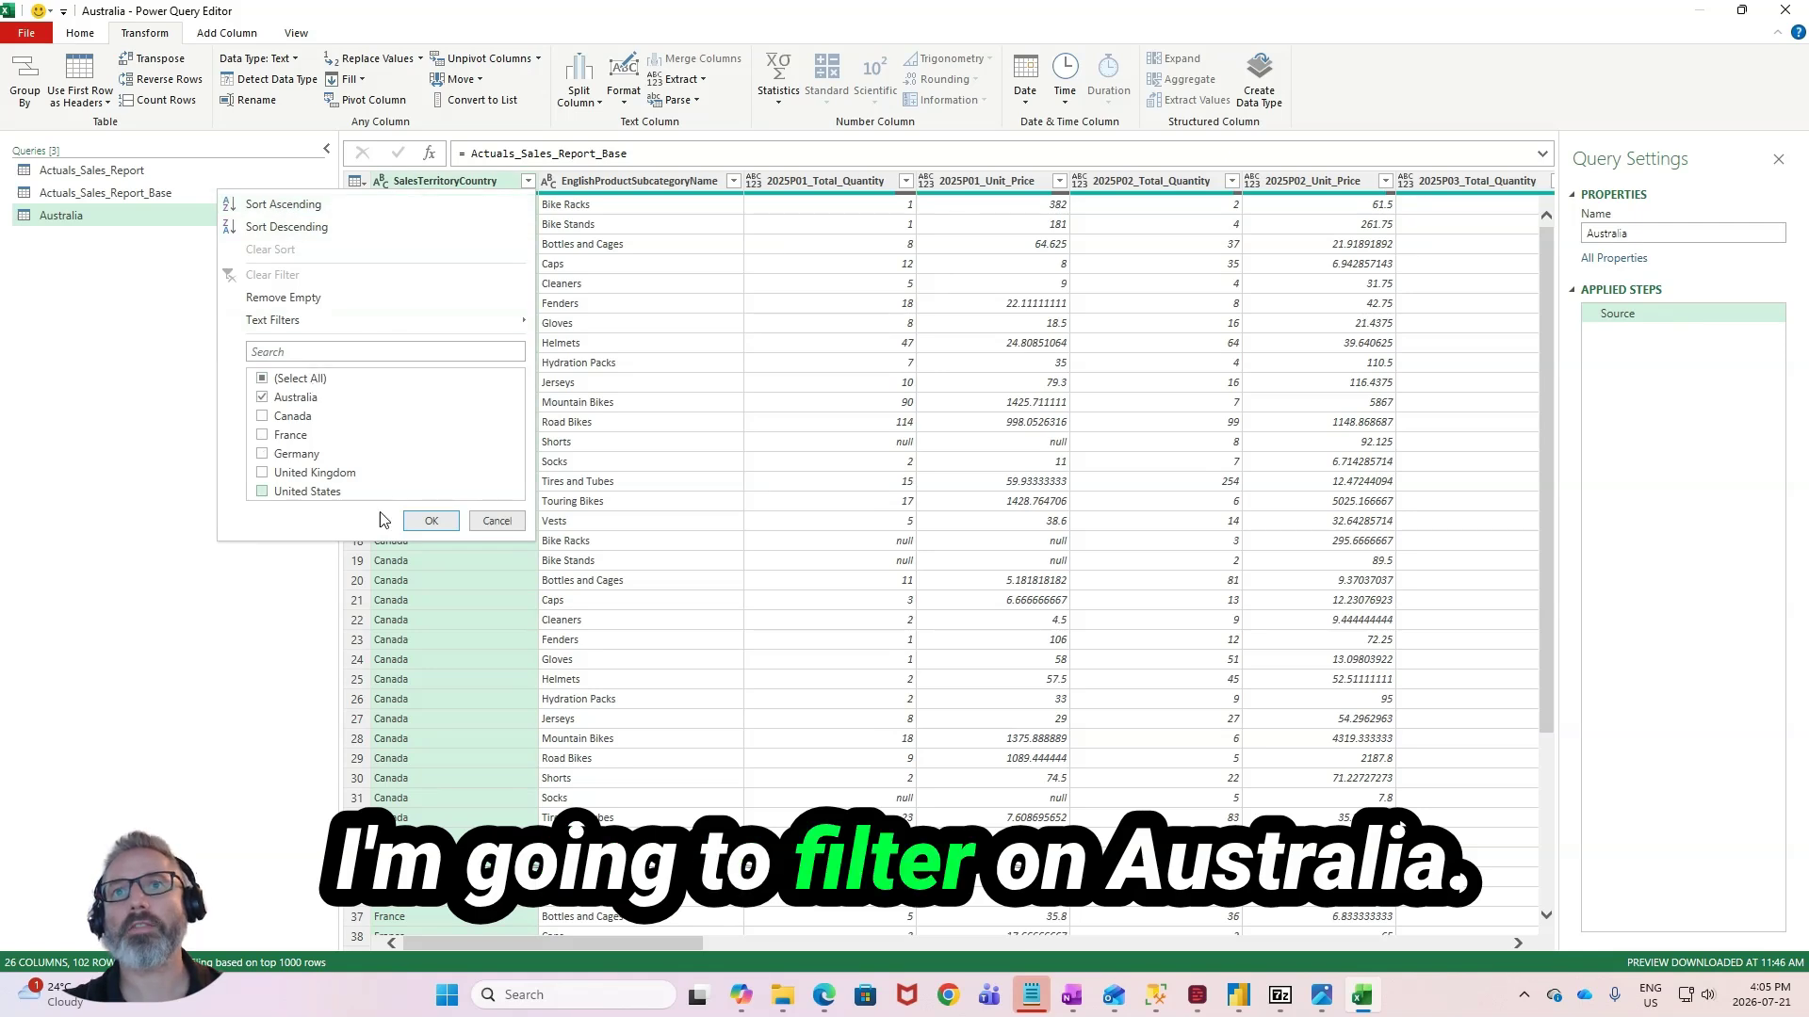
left_click(422, 521)
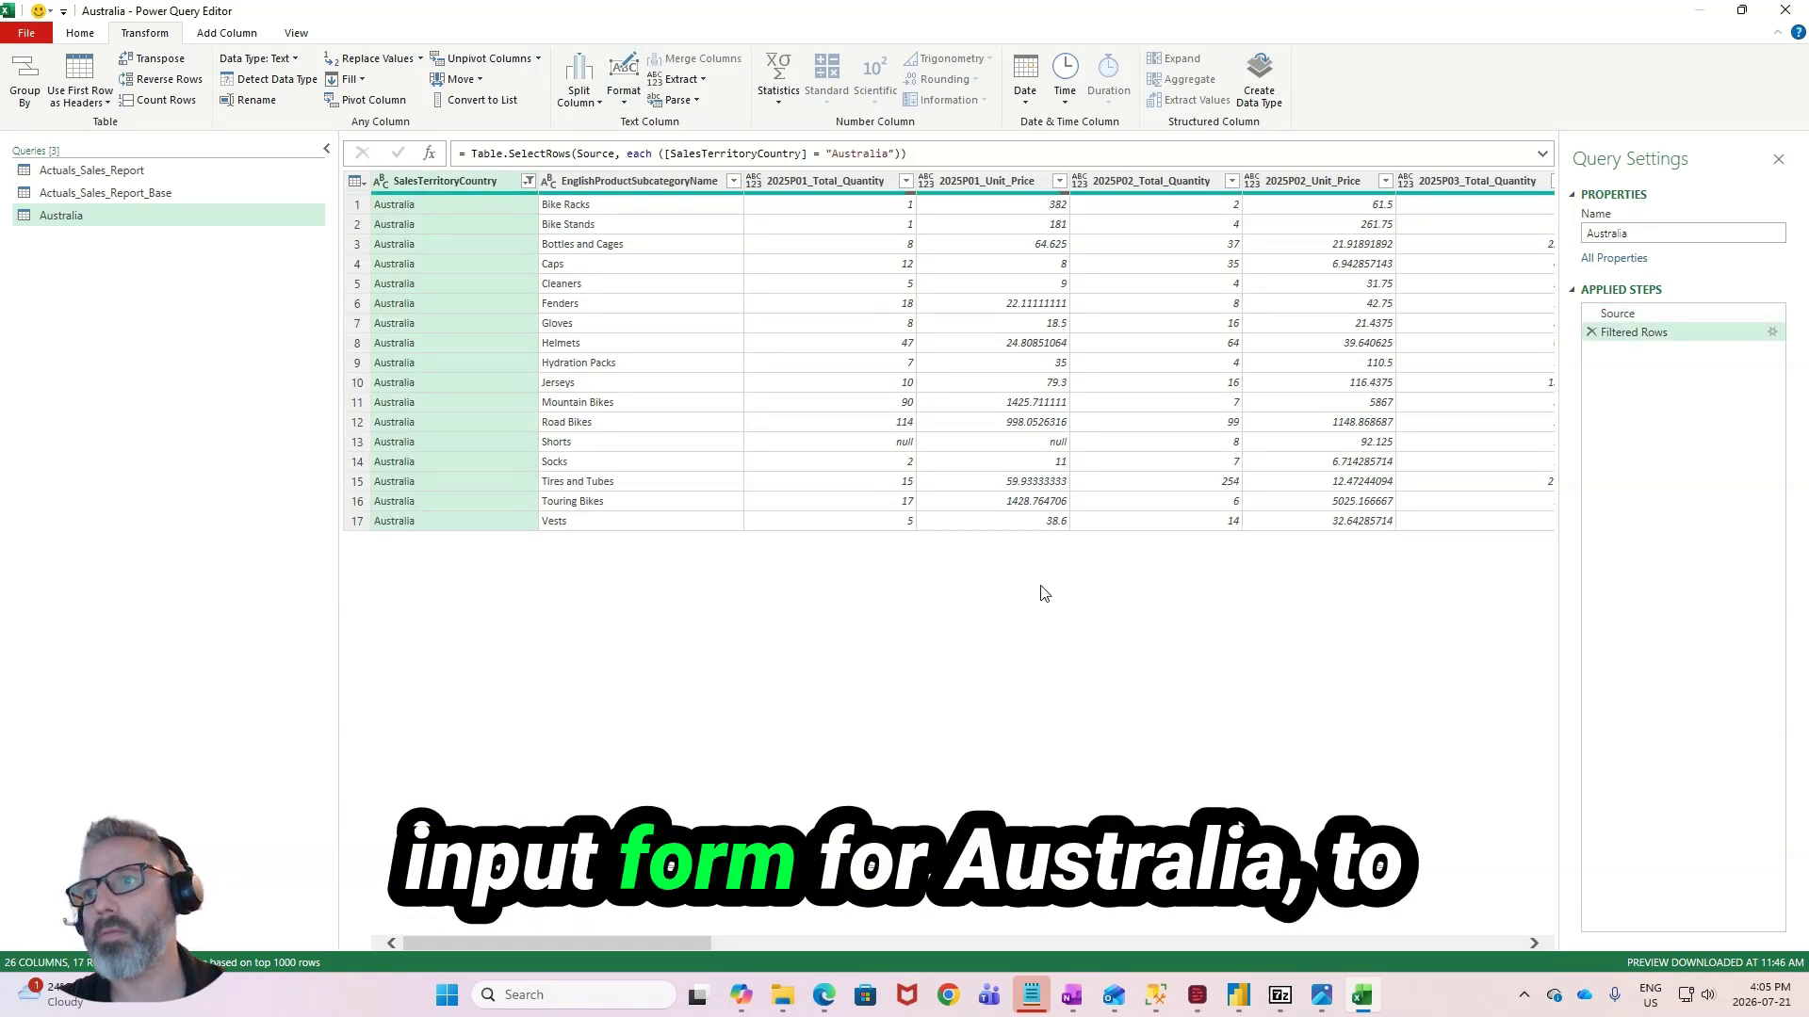
- Duplicate the Australia query five times, making one copy for each remaining country
right_click(86, 216)
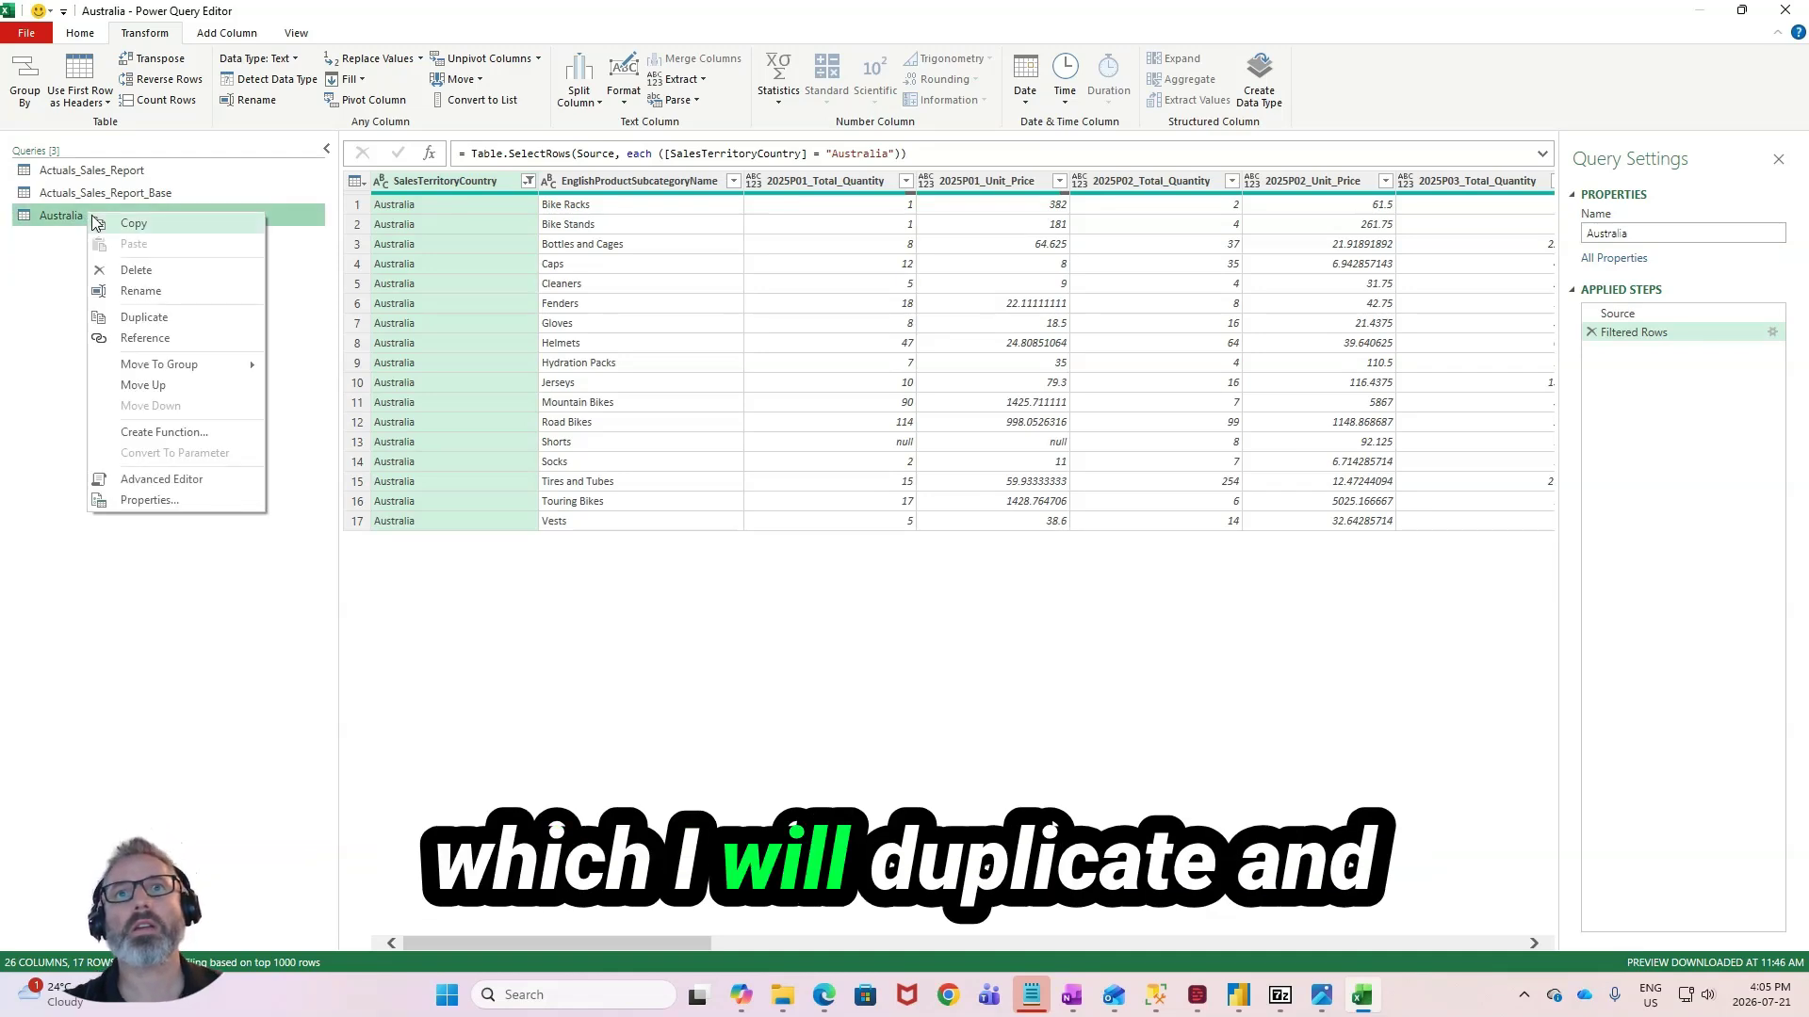
left_click(133, 318)
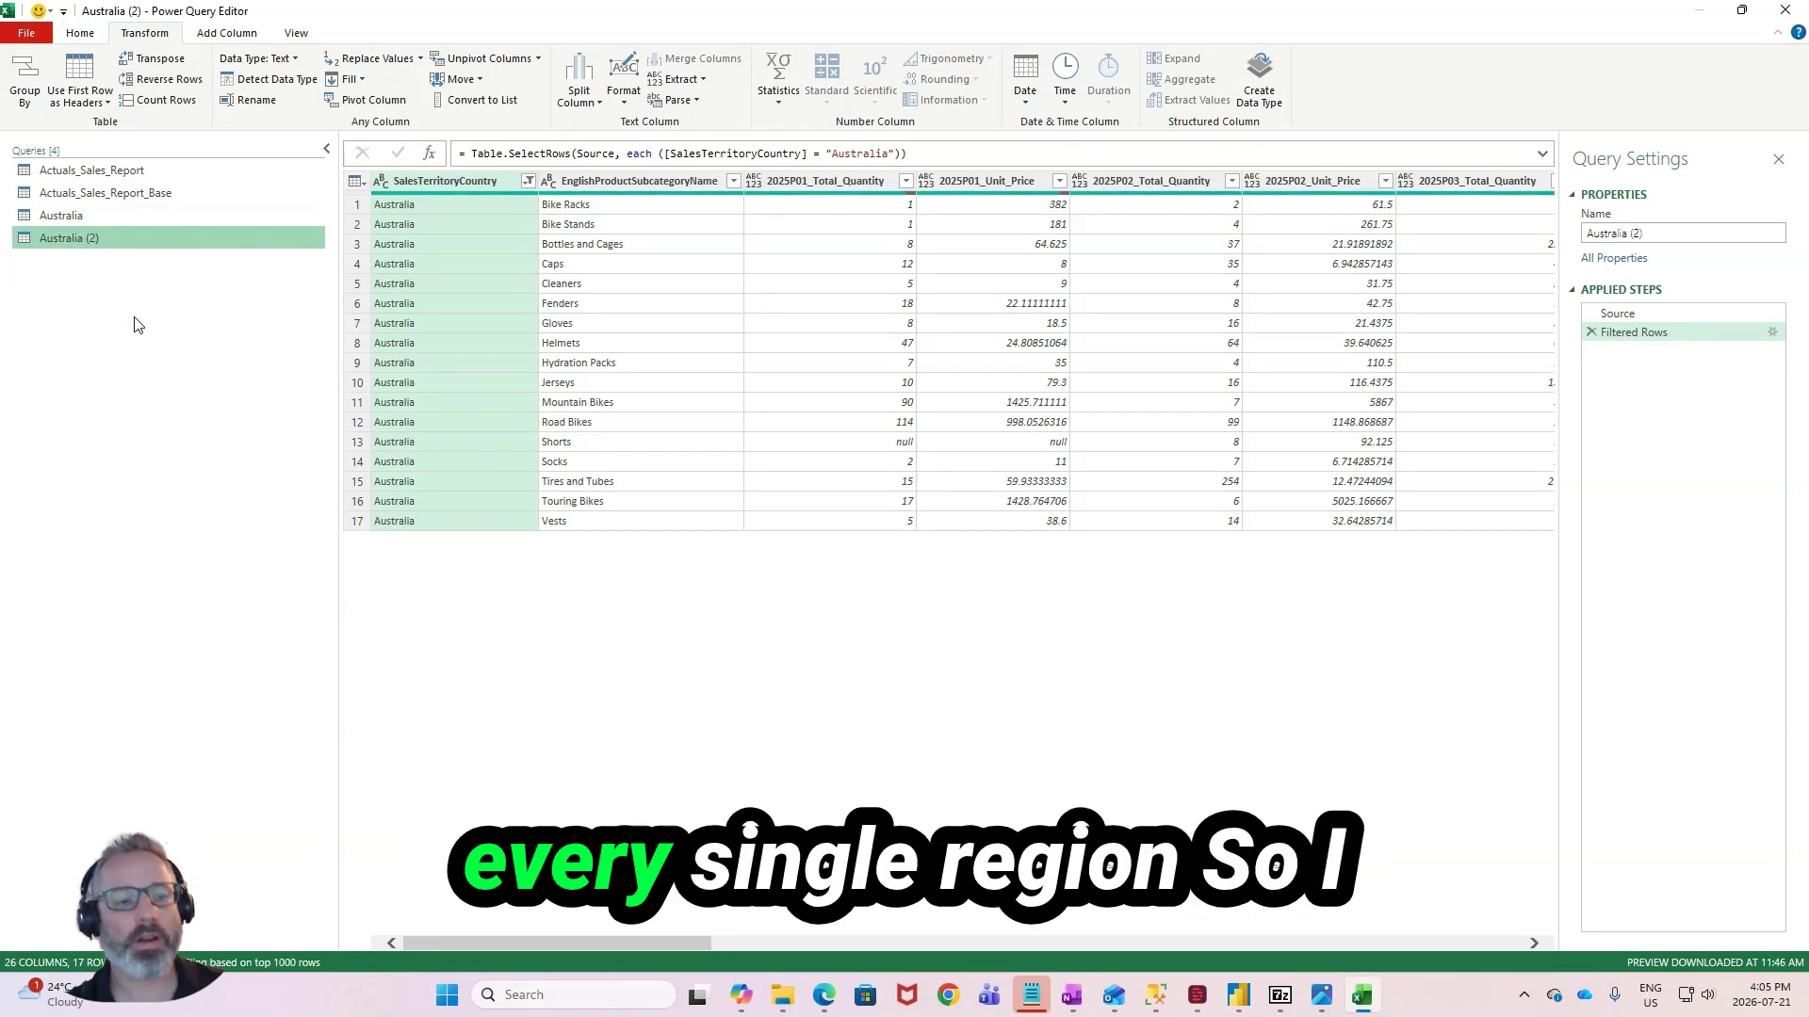
right_click(144, 213)
left_click(201, 317)
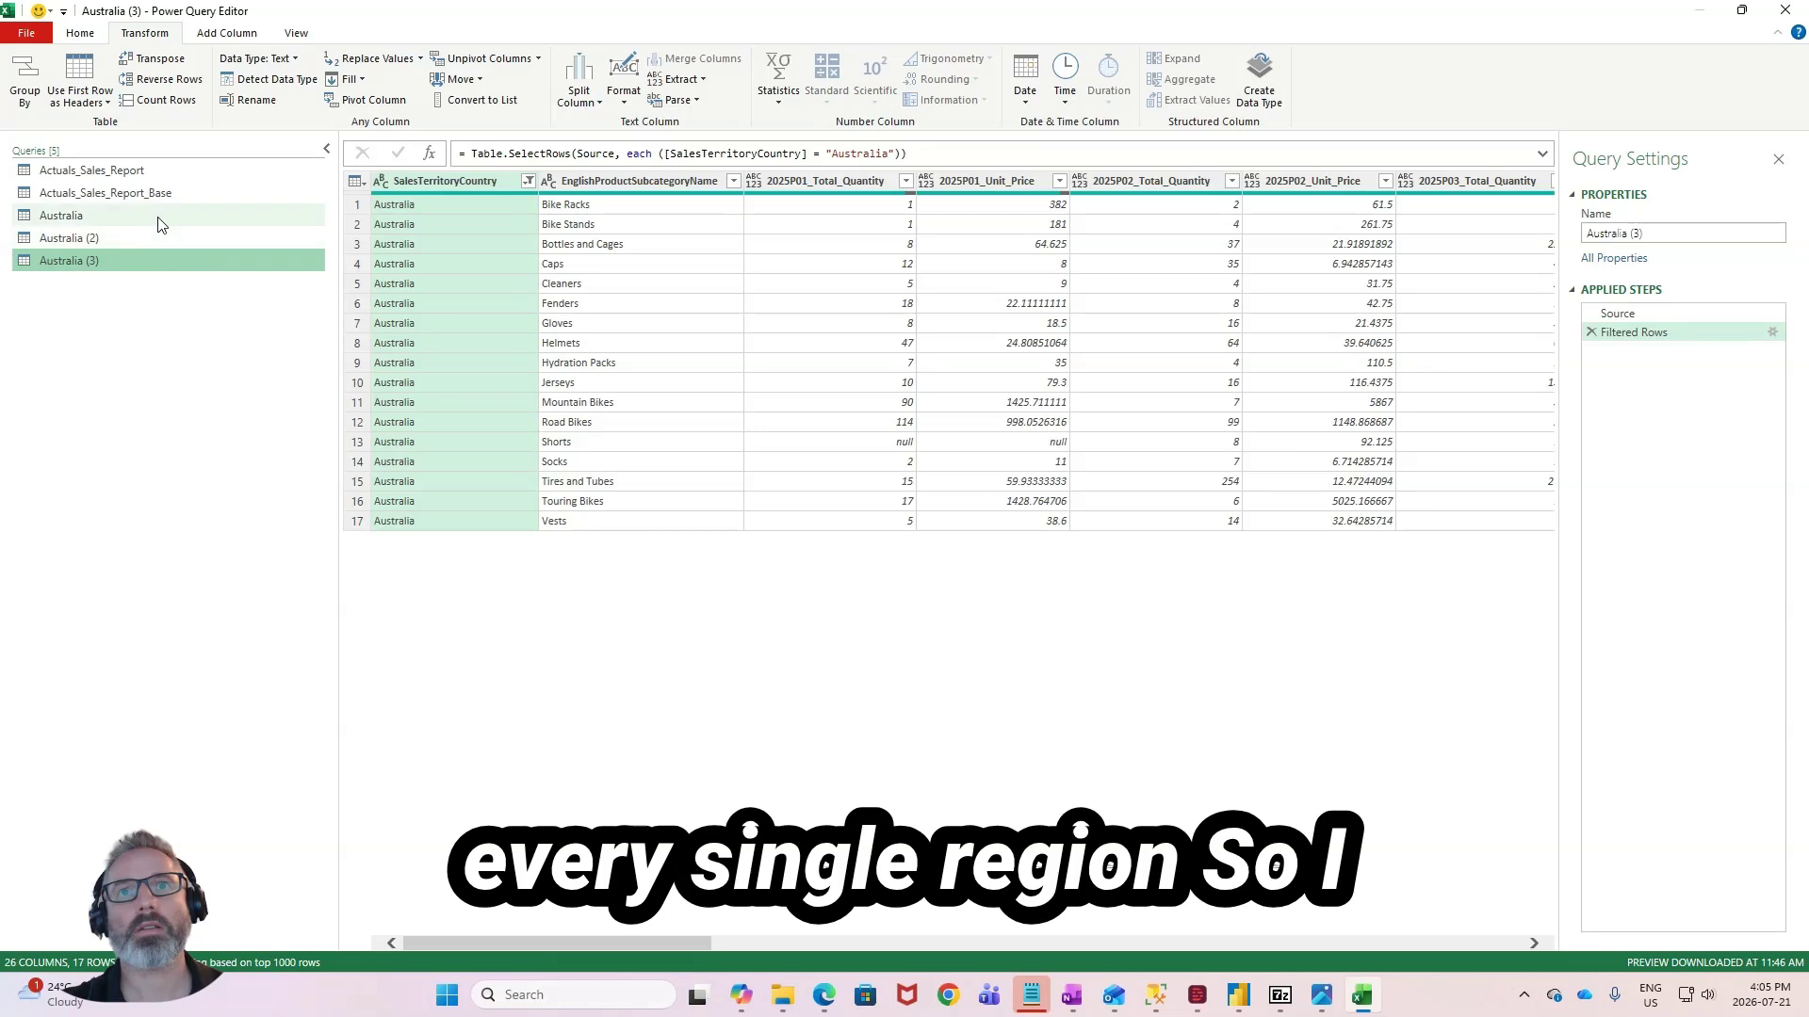
right_click(162, 218)
left_click(202, 318)
right_click(165, 219)
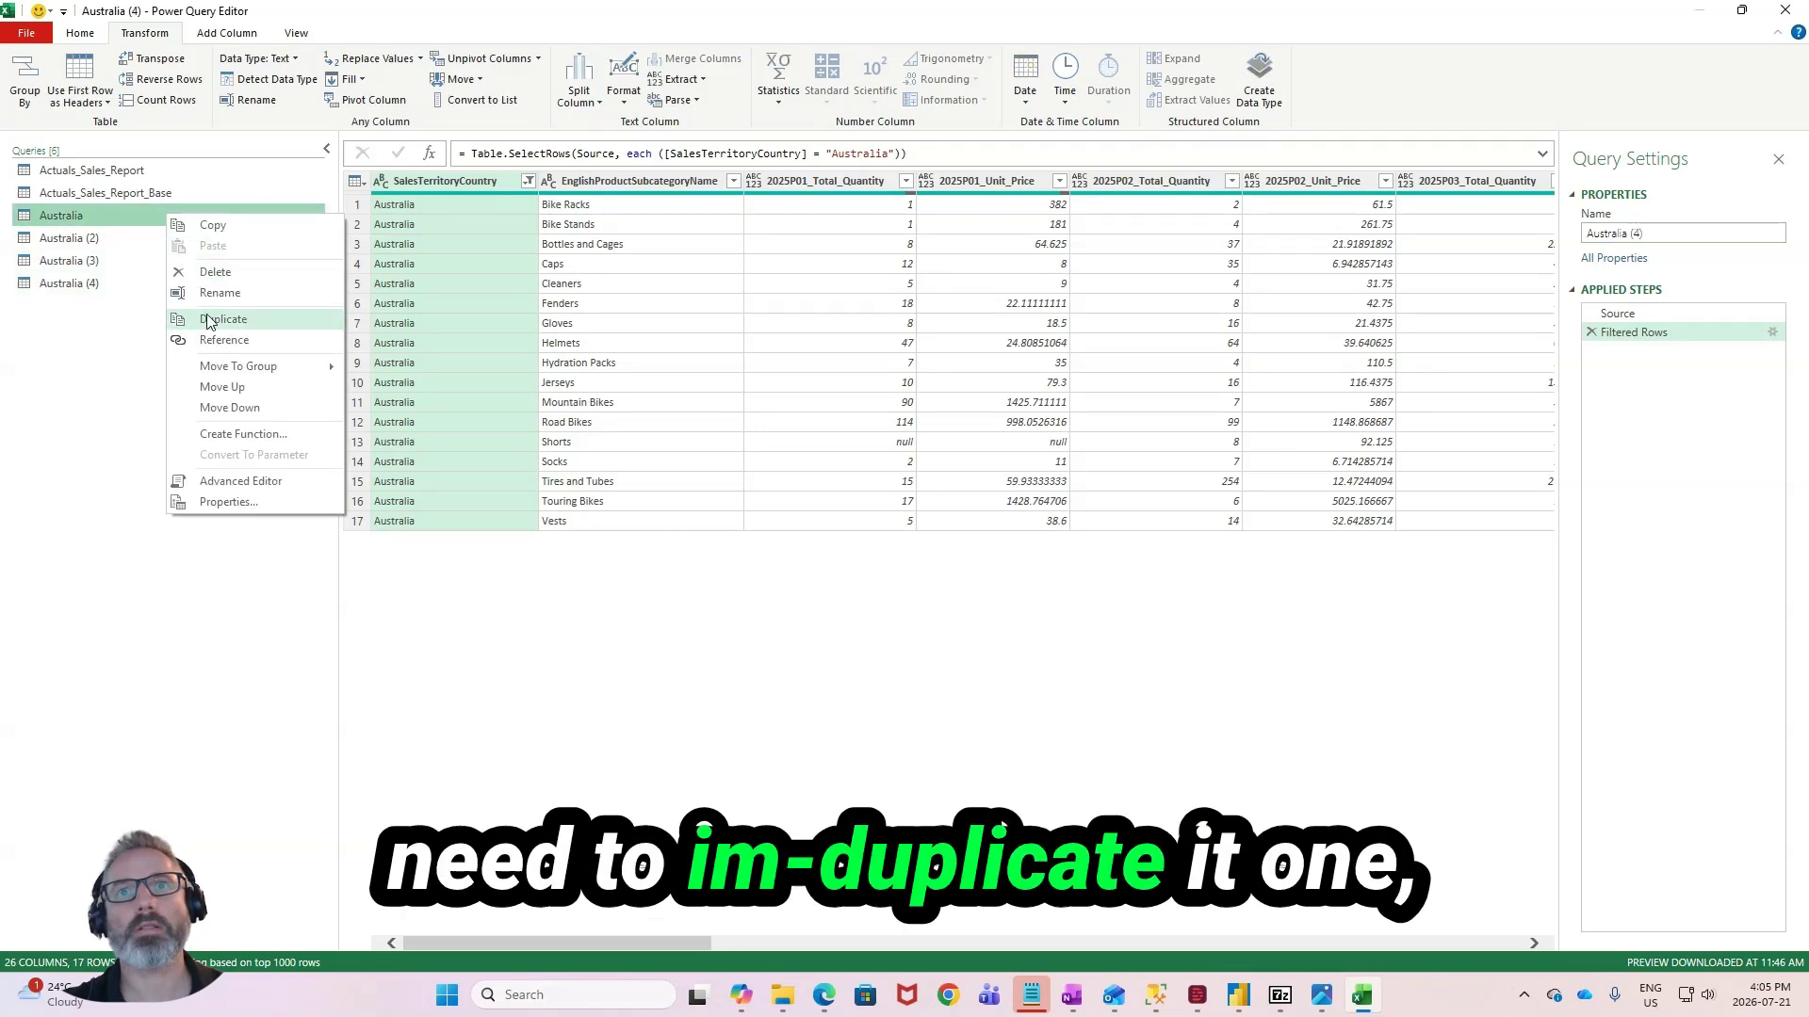
left_click(201, 318)
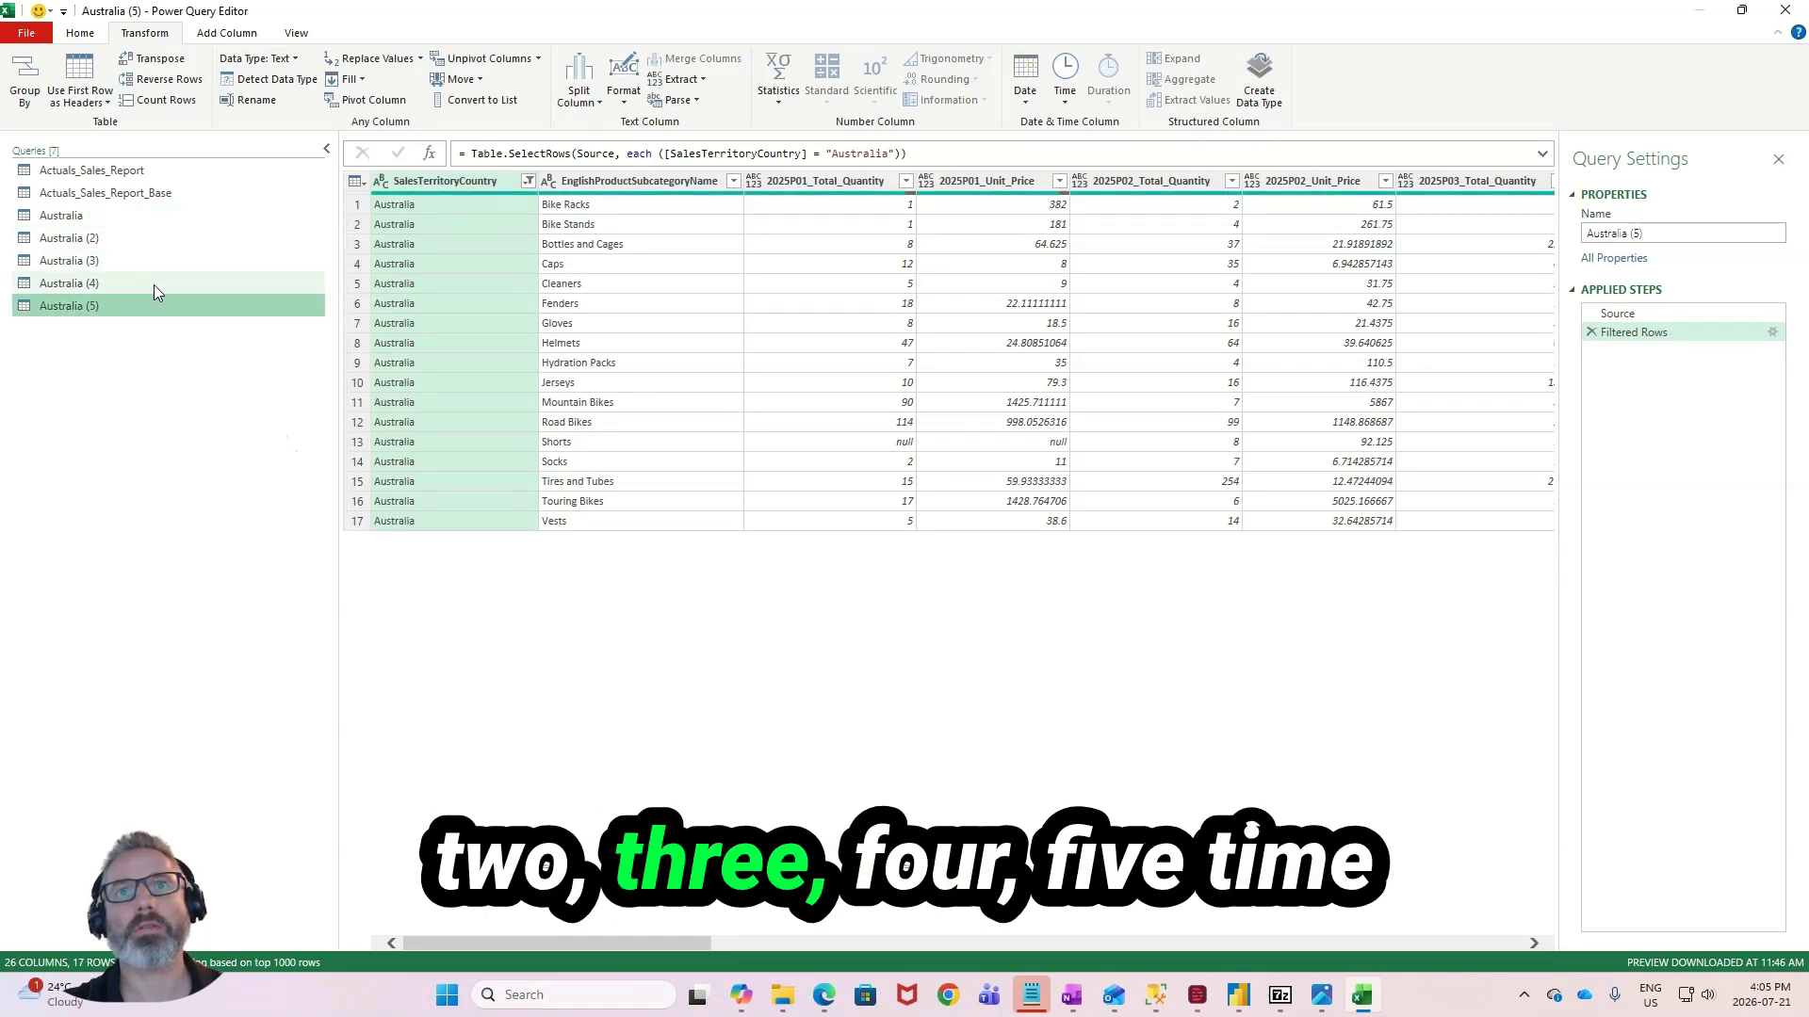
right_click(169, 223)
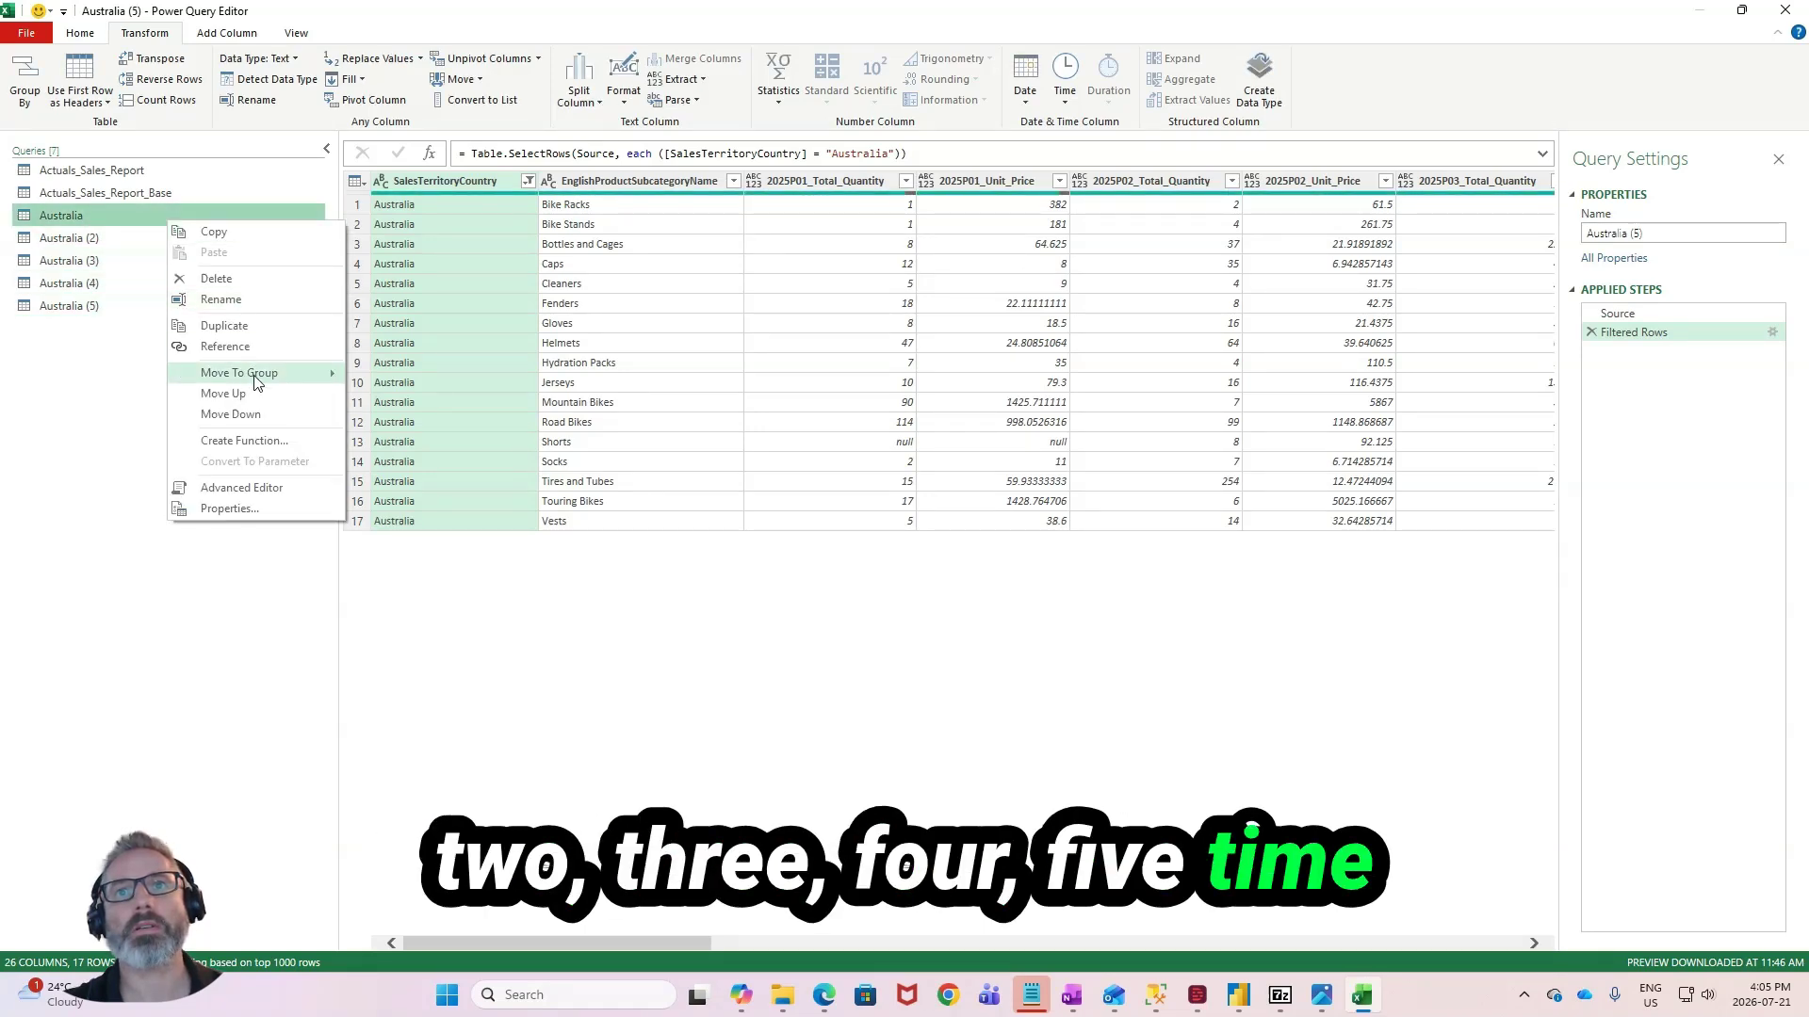
left_click(225, 326)
- Rename the five Australia copies as Canada, France, Germany, United Kingdom and United States
left_click(68, 239)
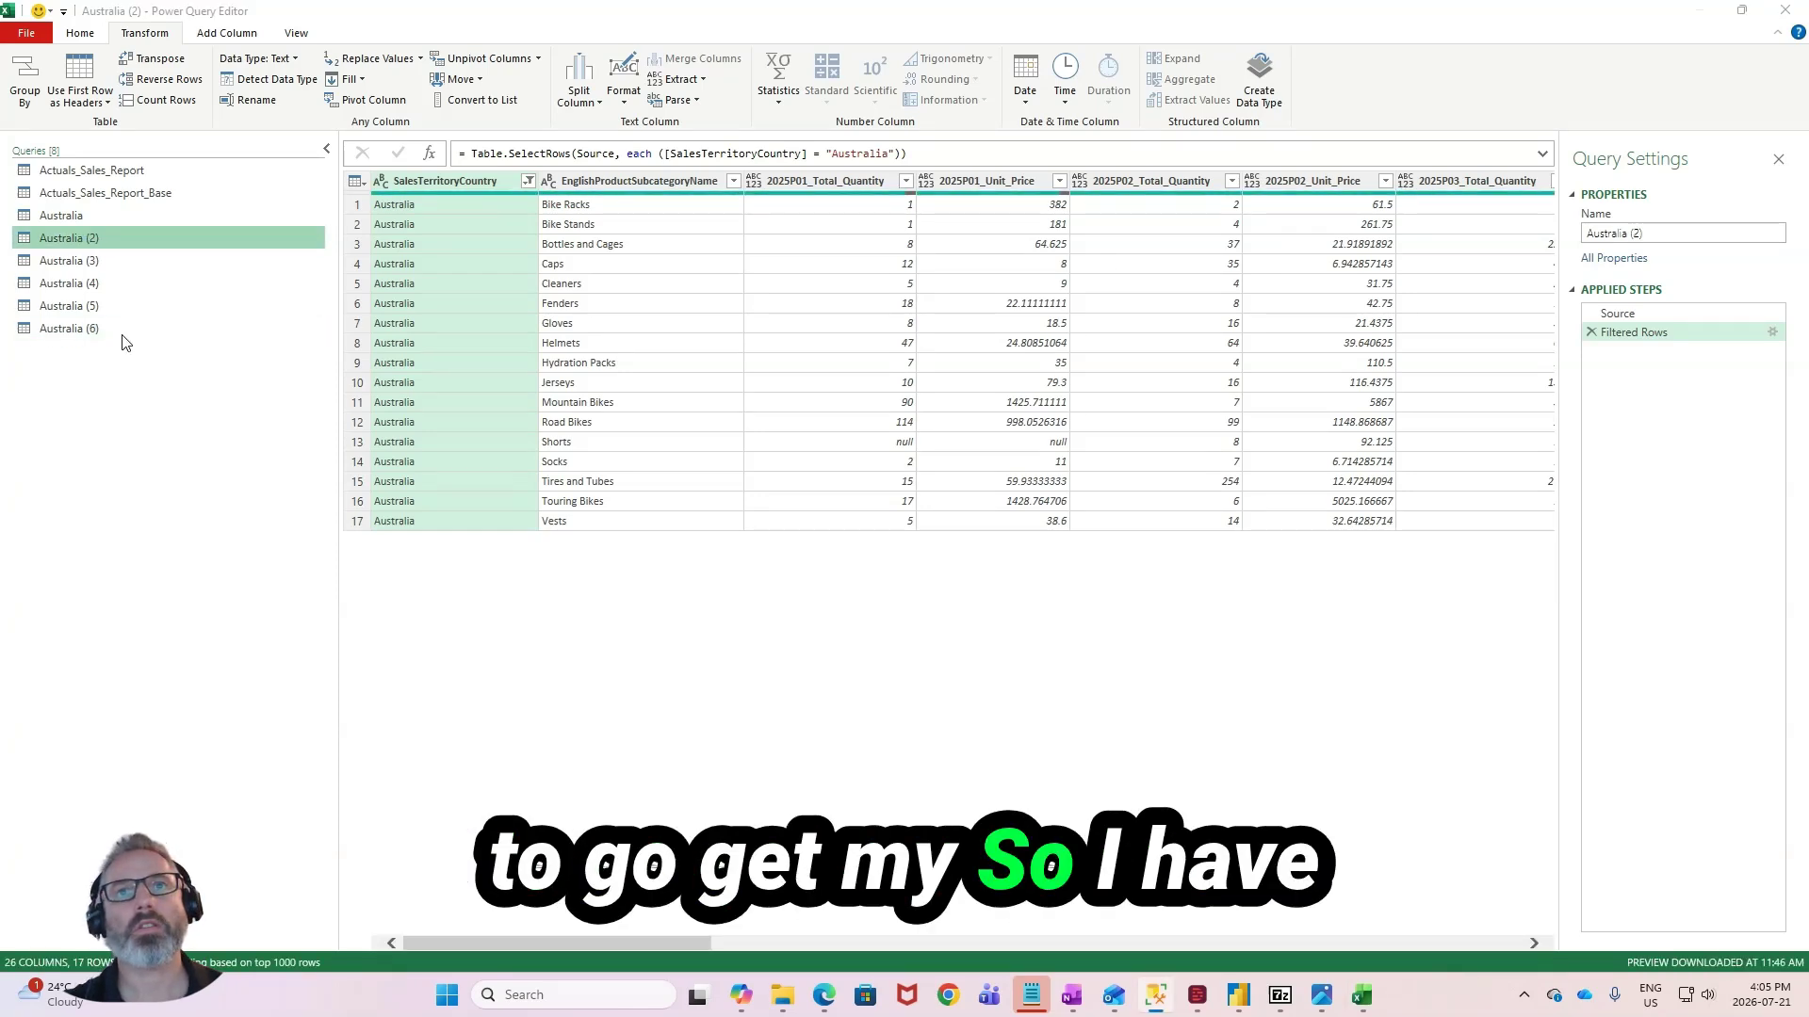
double_click(144, 239)
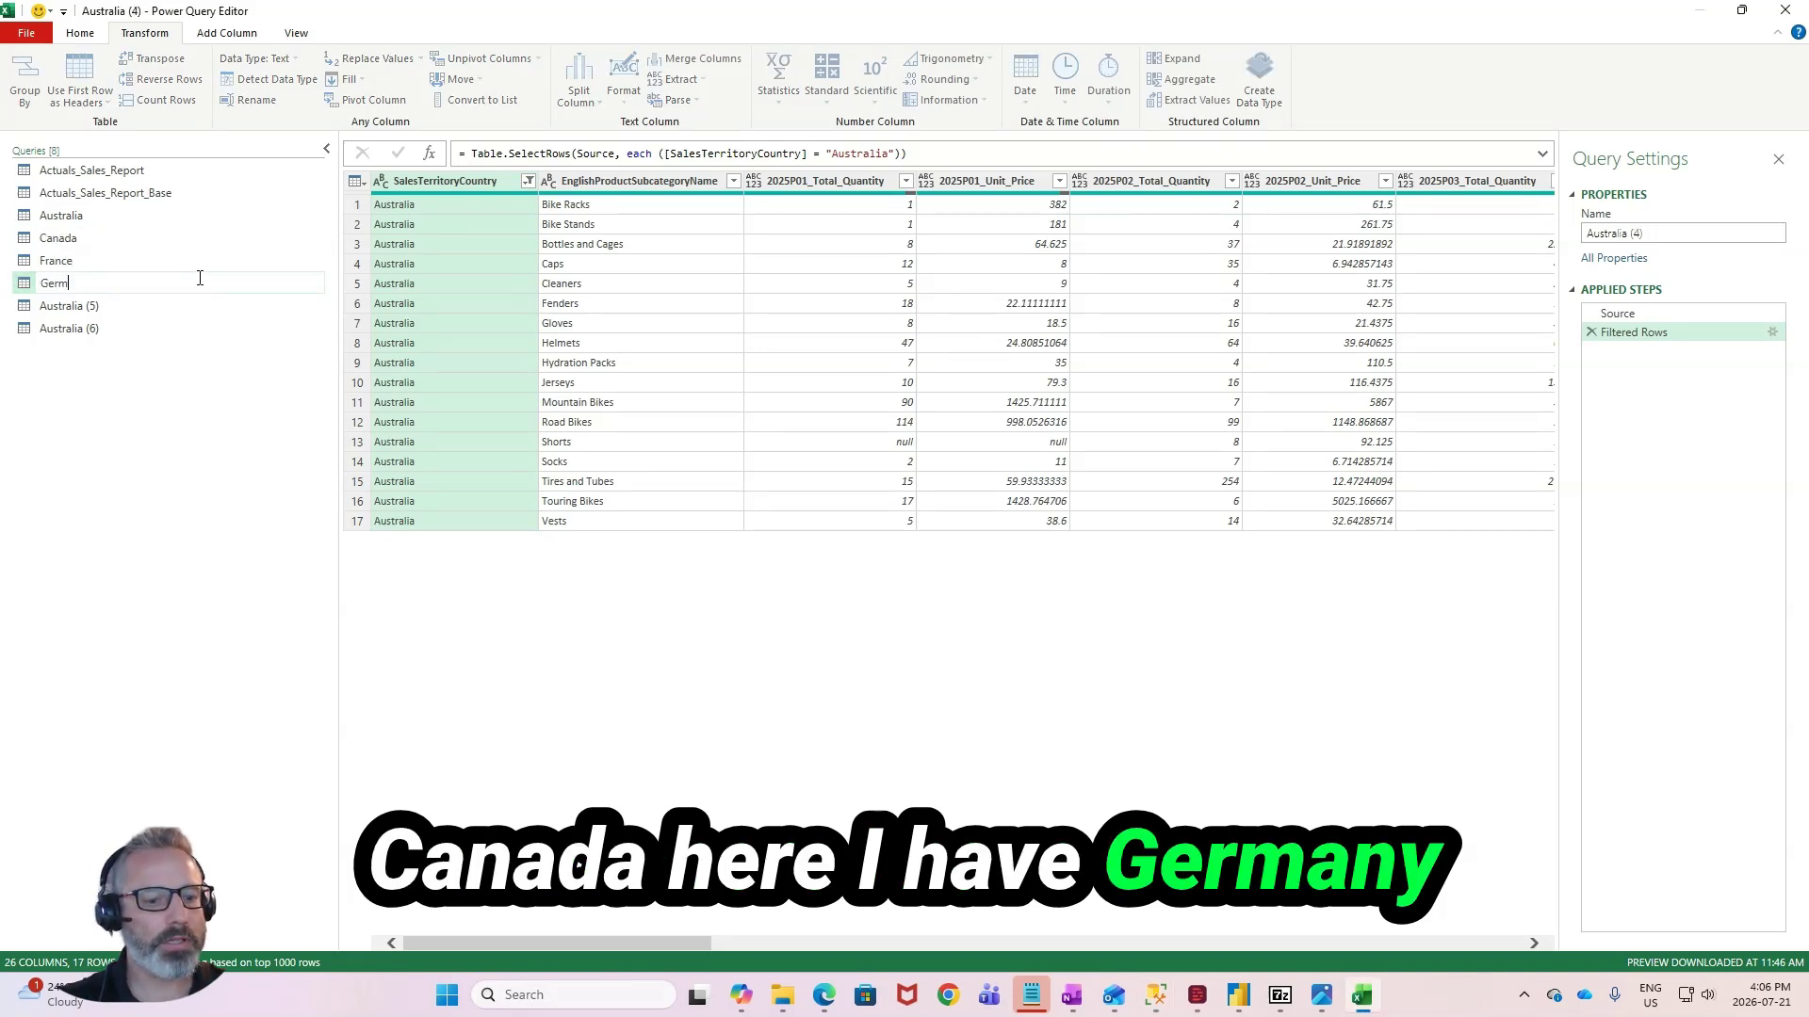
type("ermany")
double_click(188, 304)
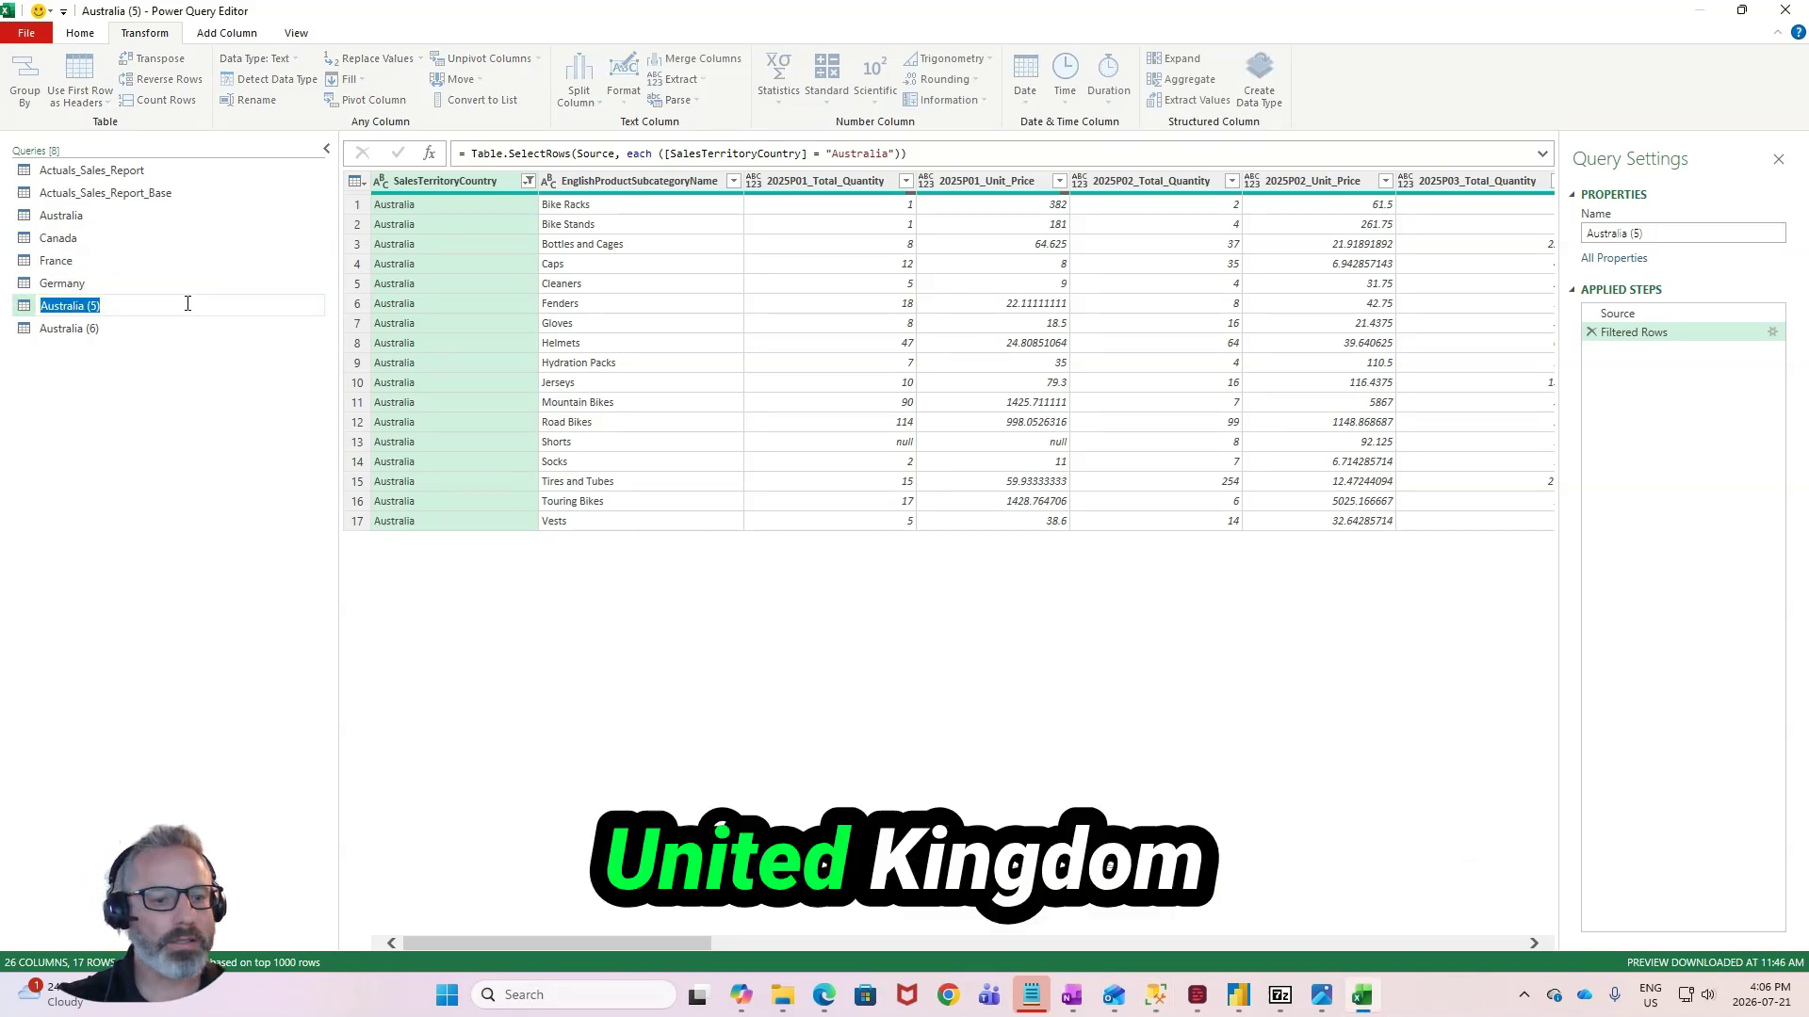
type("United Kingdom")
key("Return")
left_click(169, 327, "ctrl")
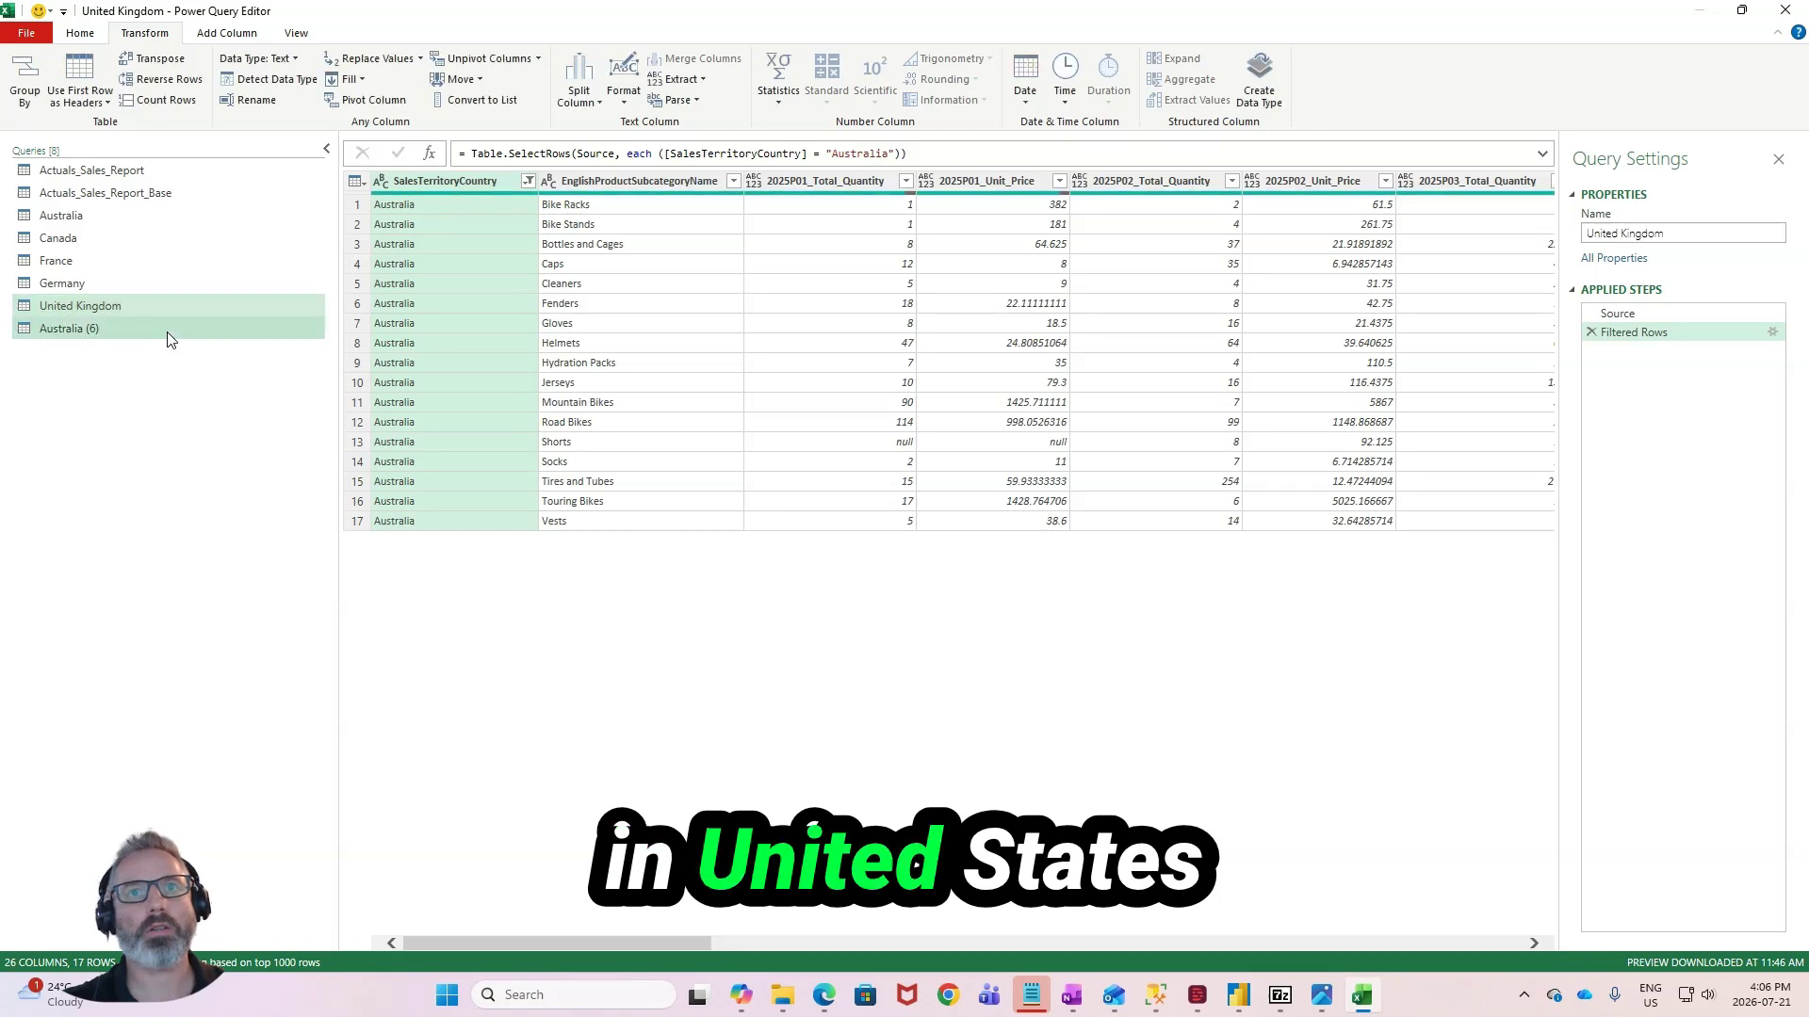
left_click(169, 333)
double_click(169, 331)
type("United States")
key("Return")
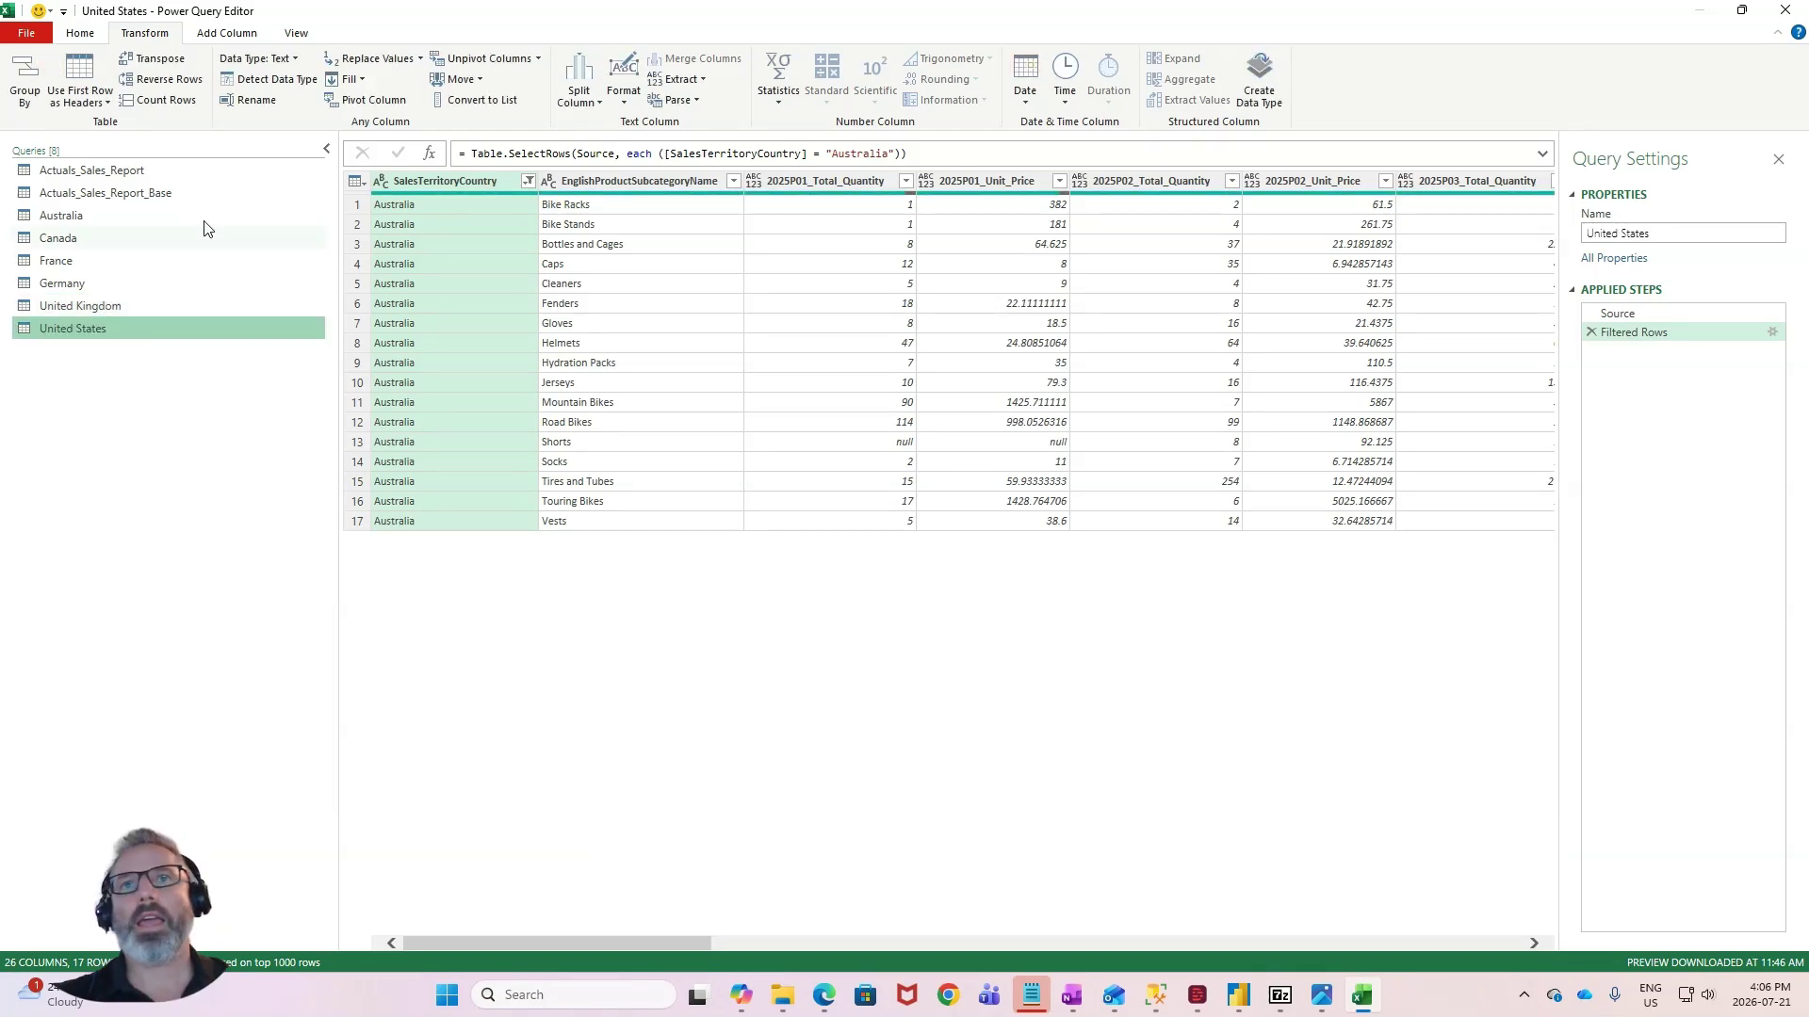
- Change the SalesTerritoryCountry filter of the Canada query to keep only Canada instead of Australia
left_click(151, 239)
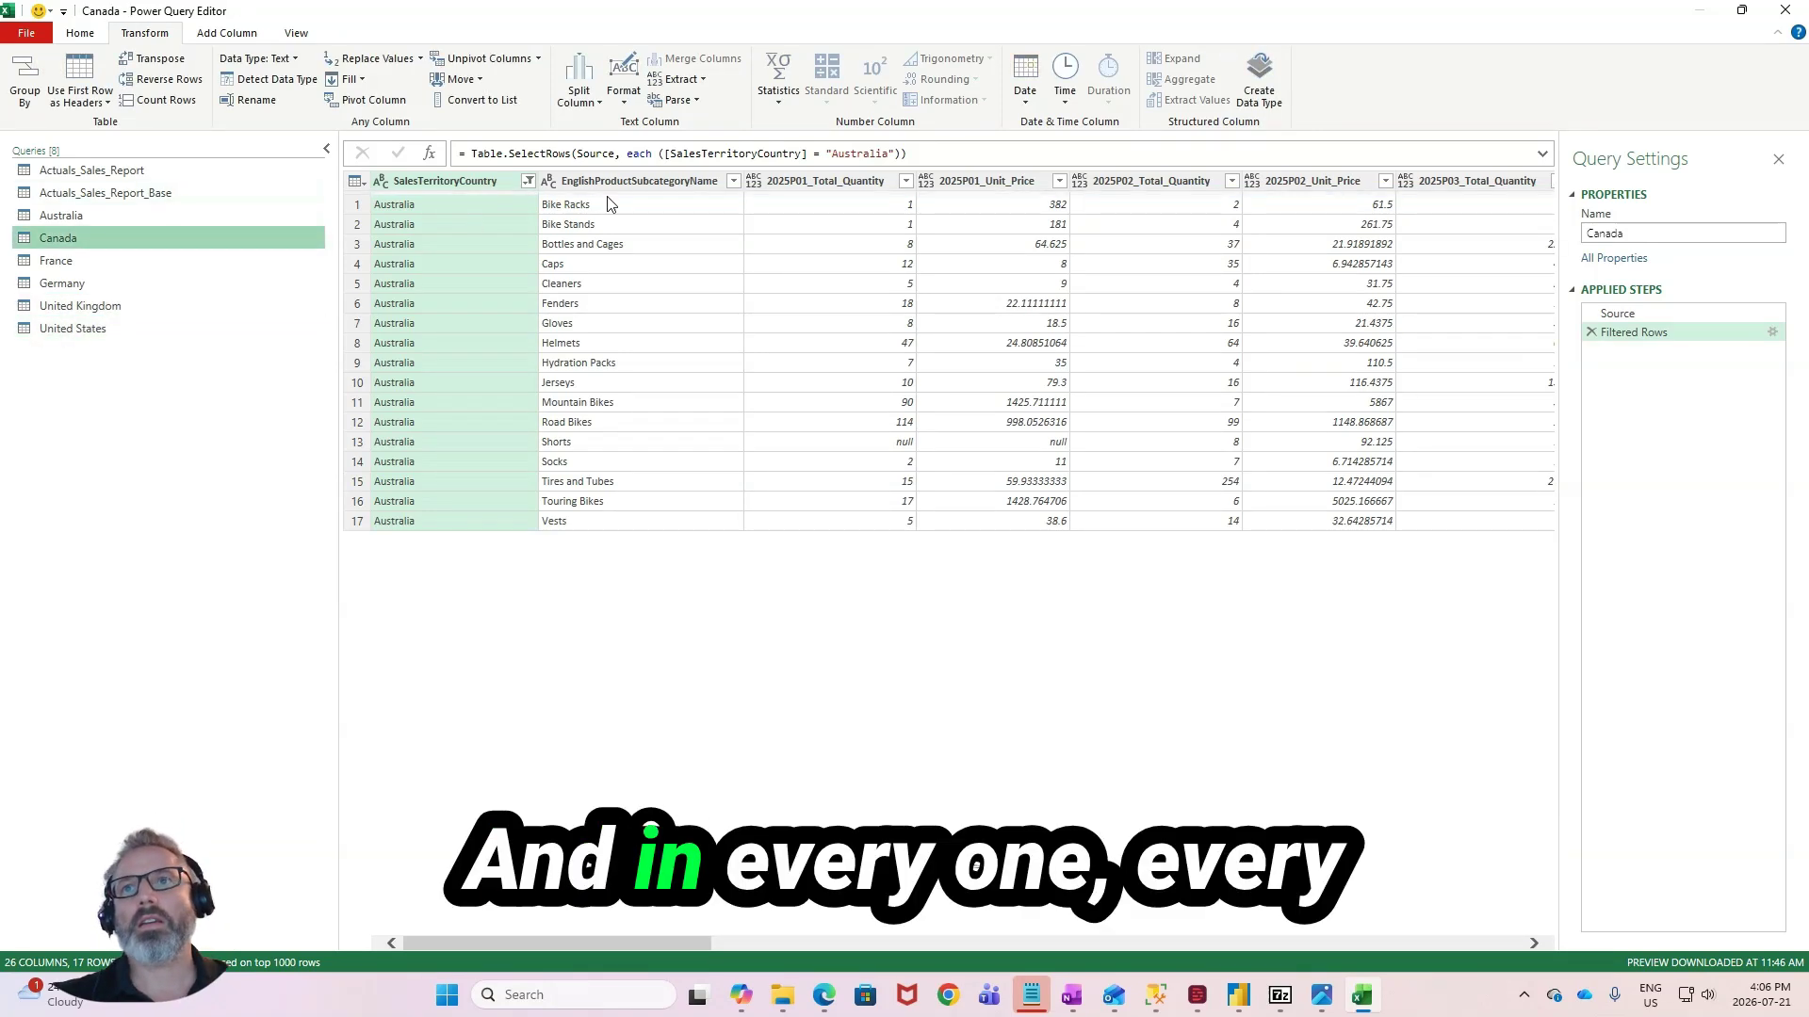
left_click(528, 181)
left_click(262, 396)
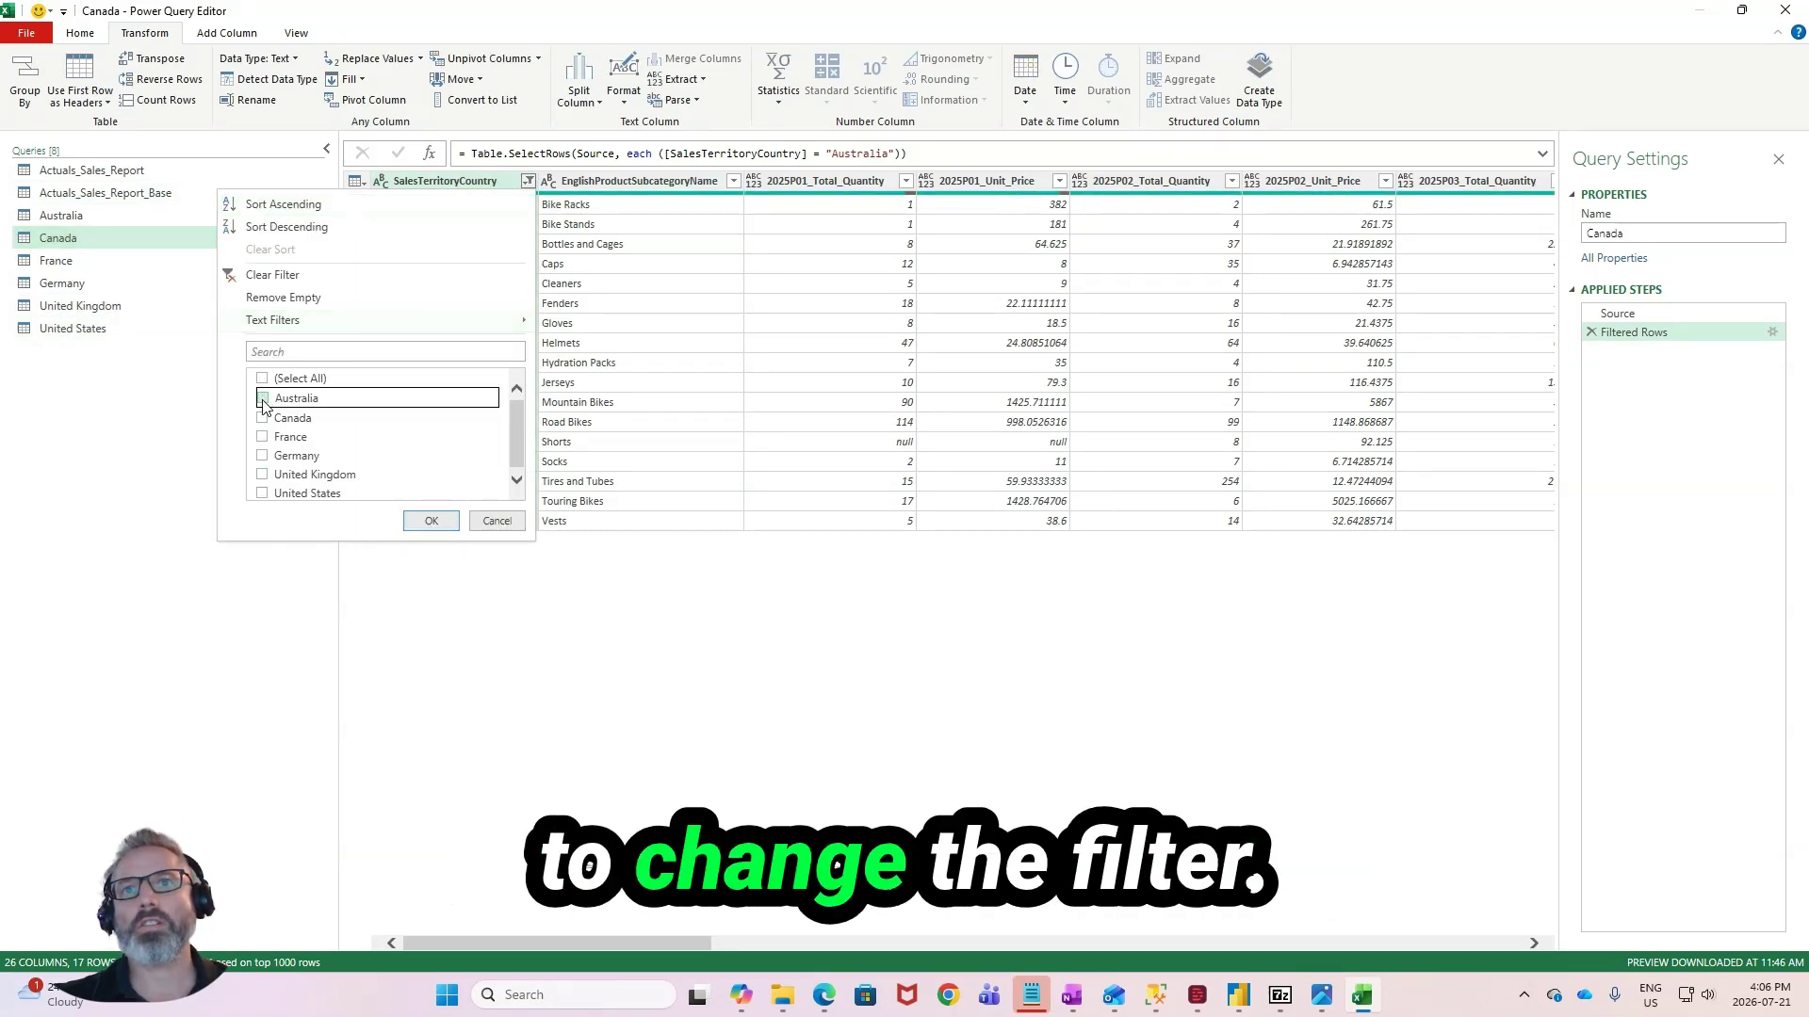
left_click(263, 417)
left_click(429, 522)
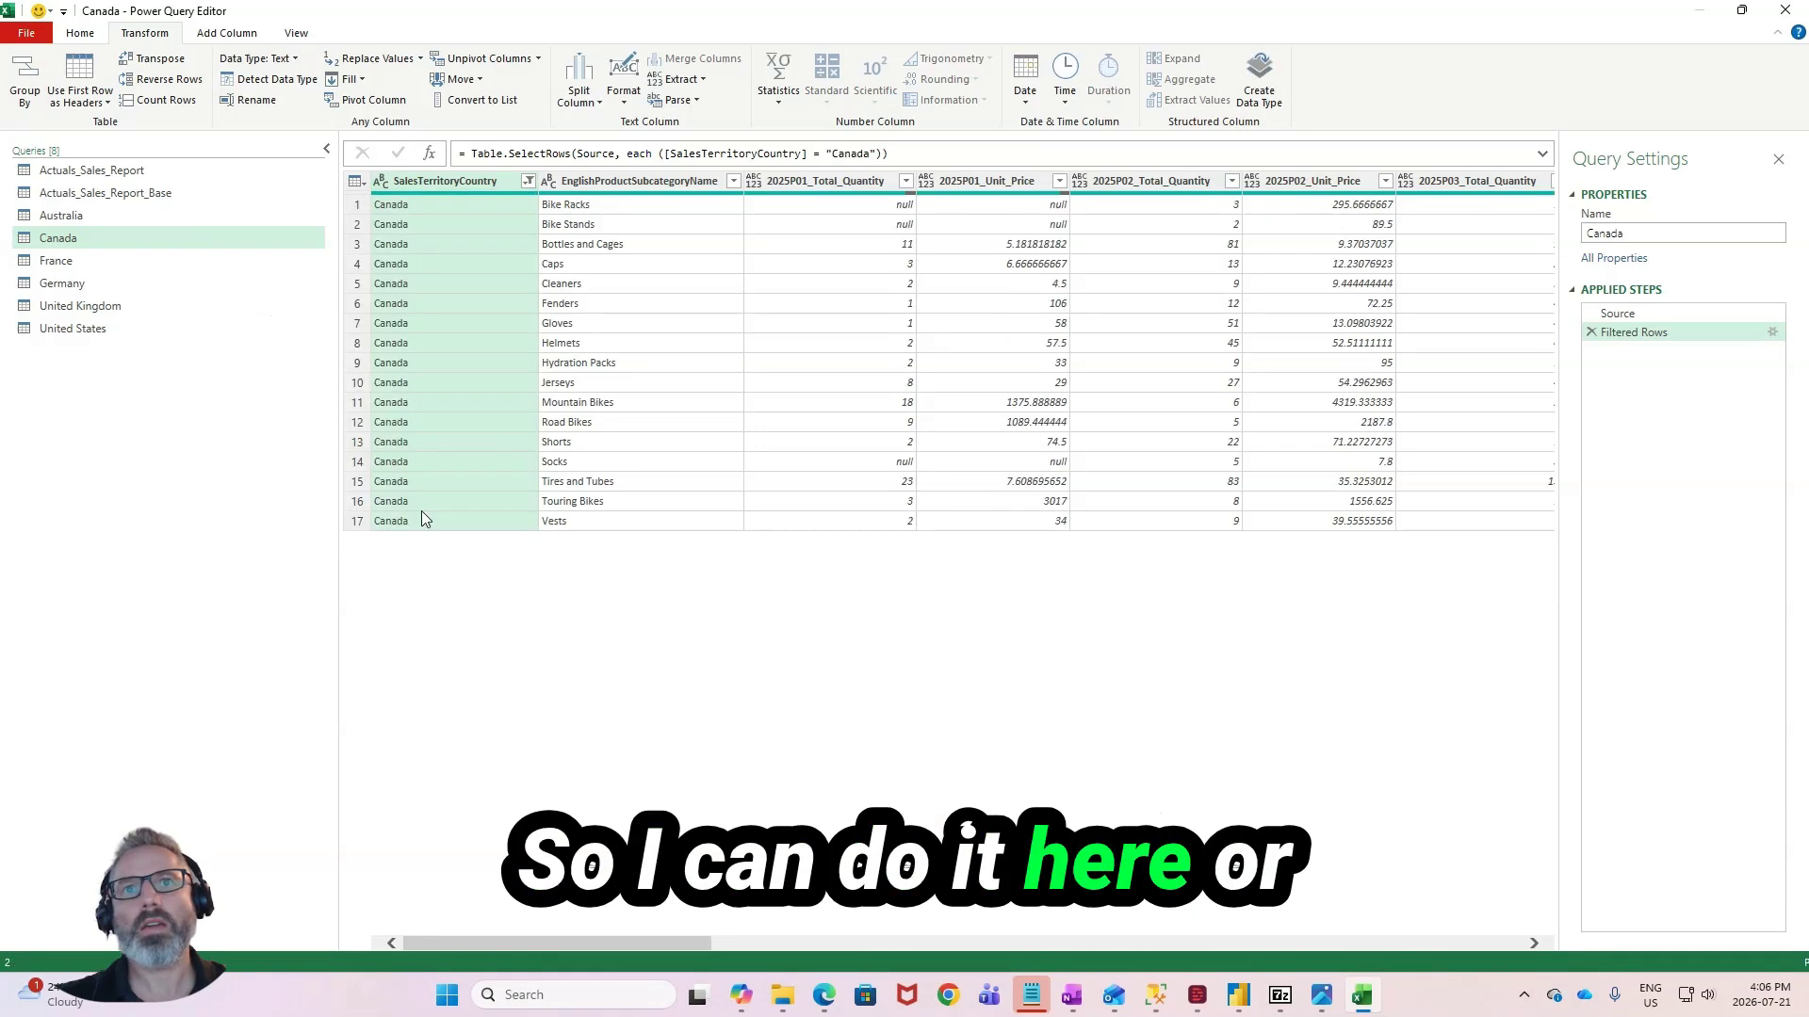
- Edit the Filtered Rows step of the France, Germany, United Kingdom and United States queries so each keeps only its own country
left_click(149, 267)
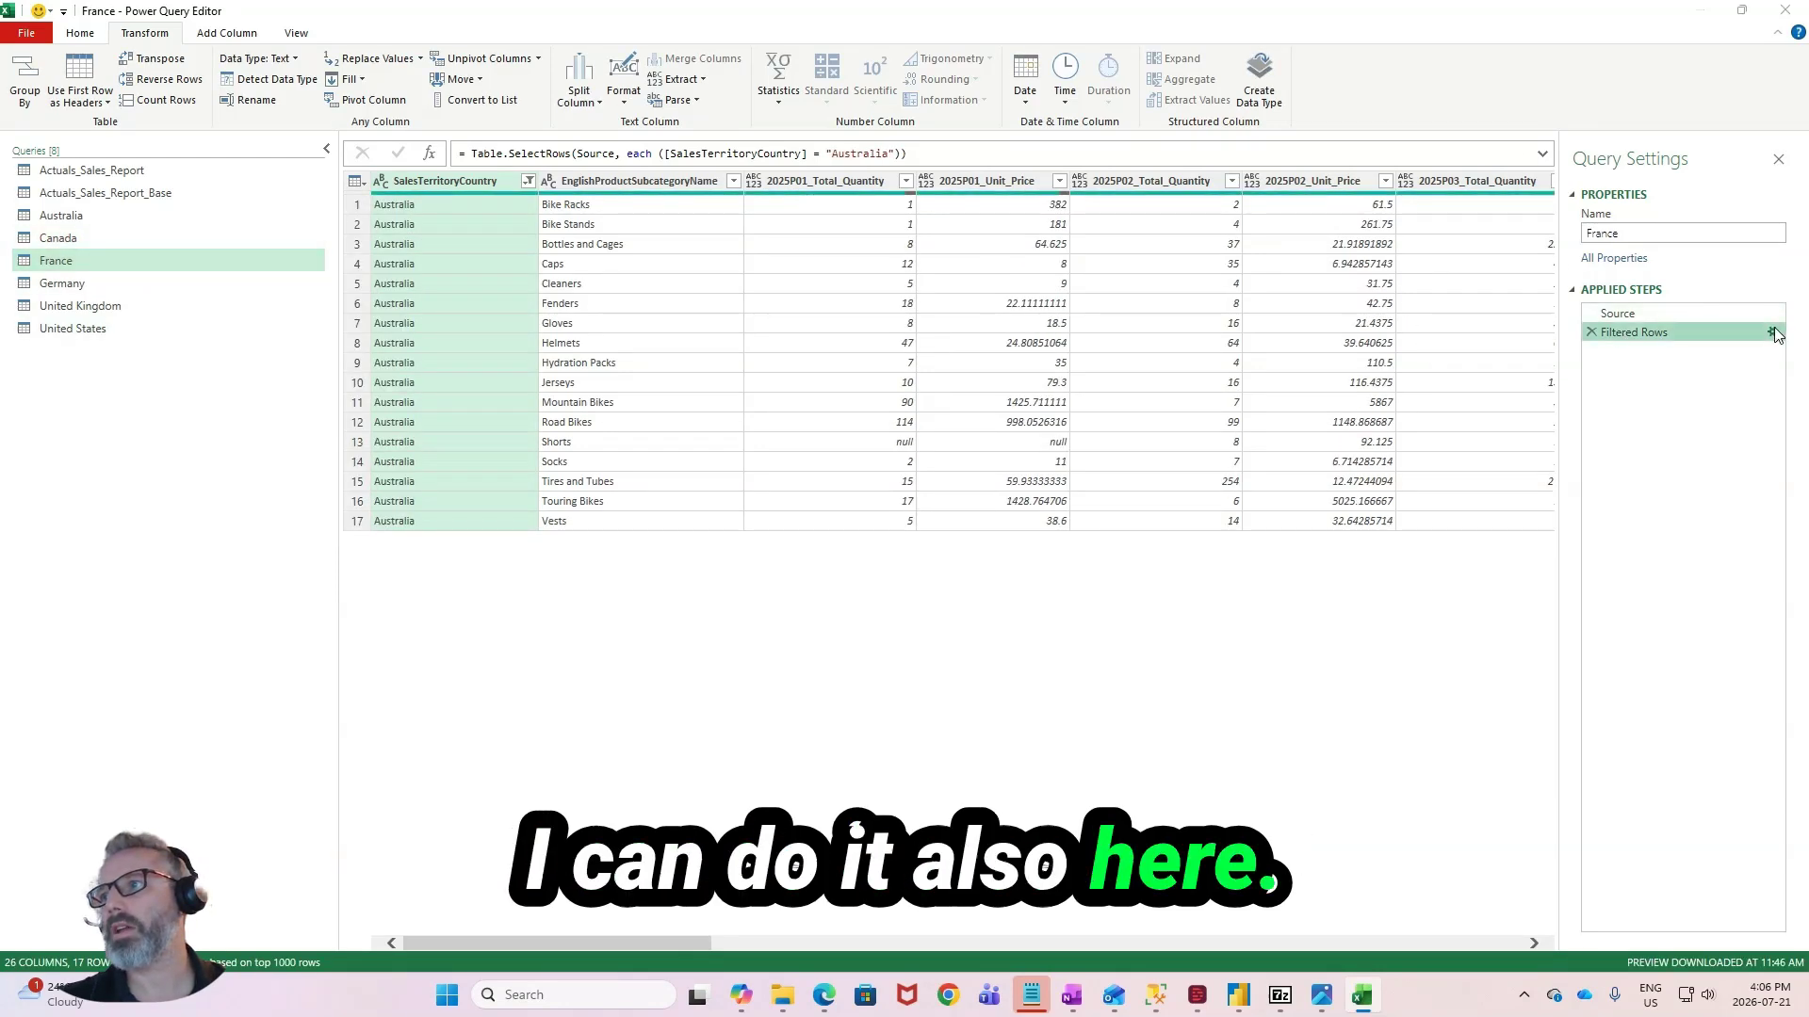
left_click(1772, 333)
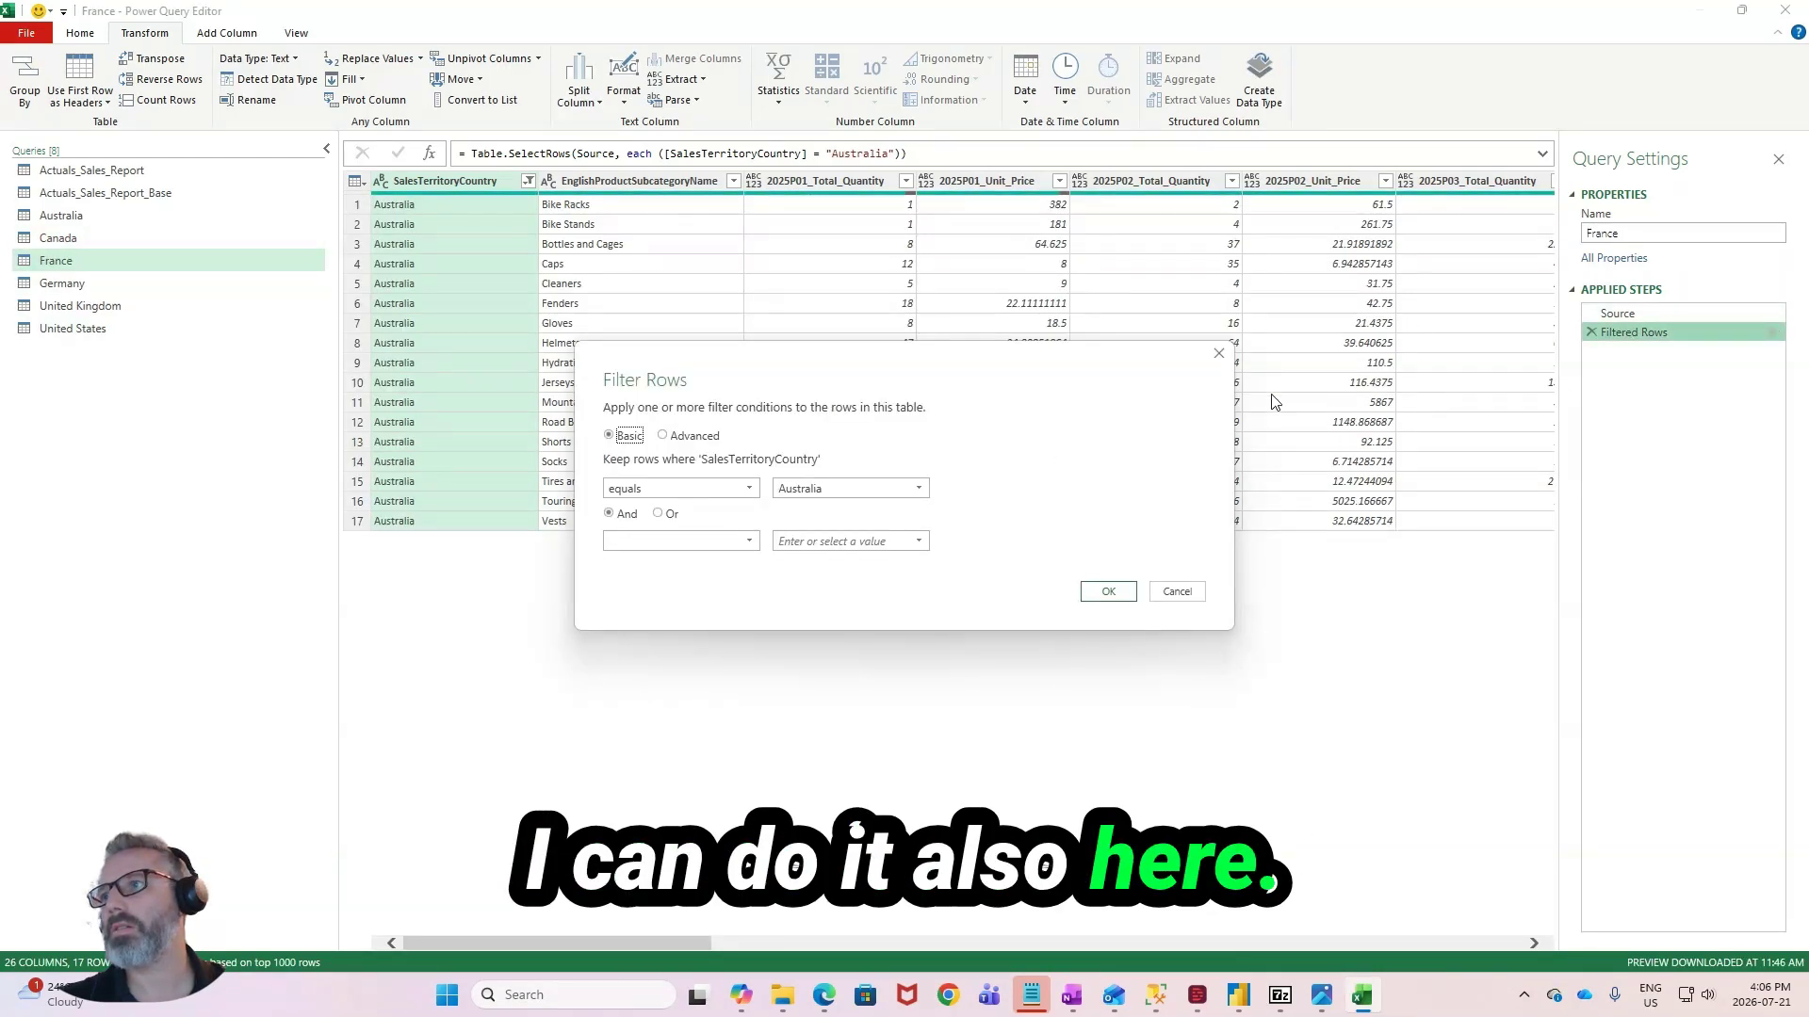
left_click(919, 487)
left_click(907, 550)
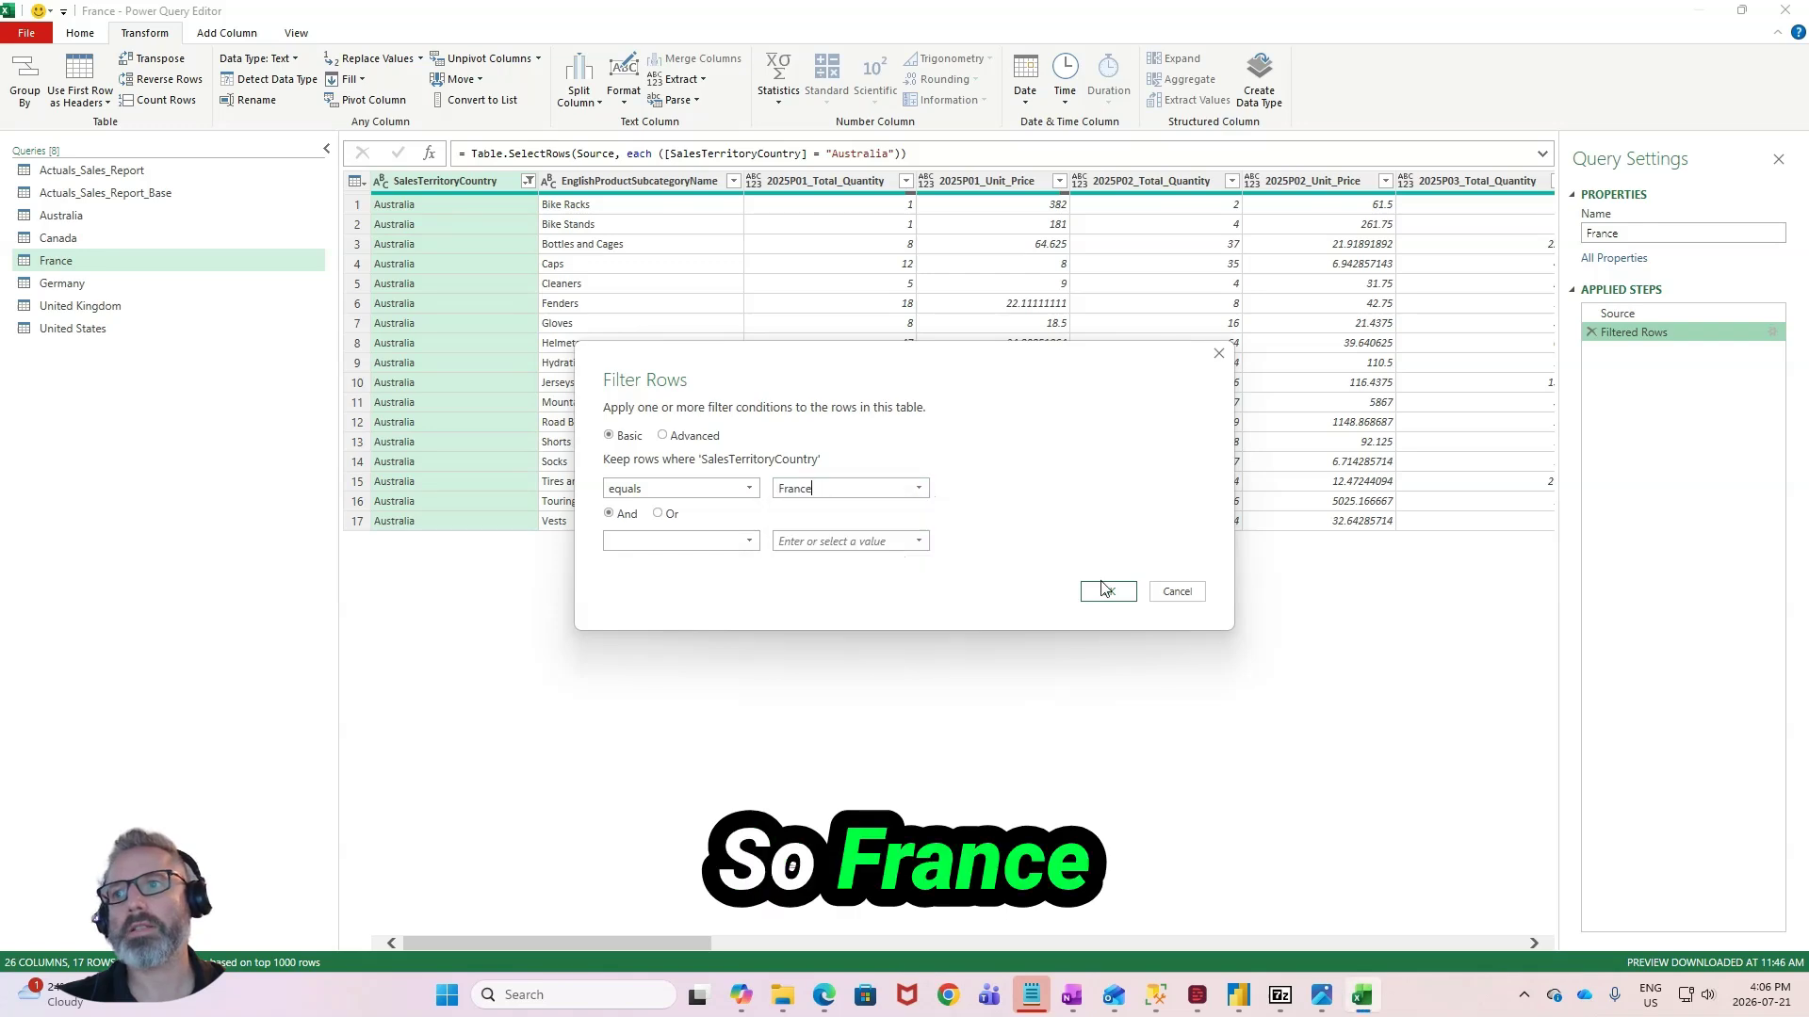
left_click(1108, 590)
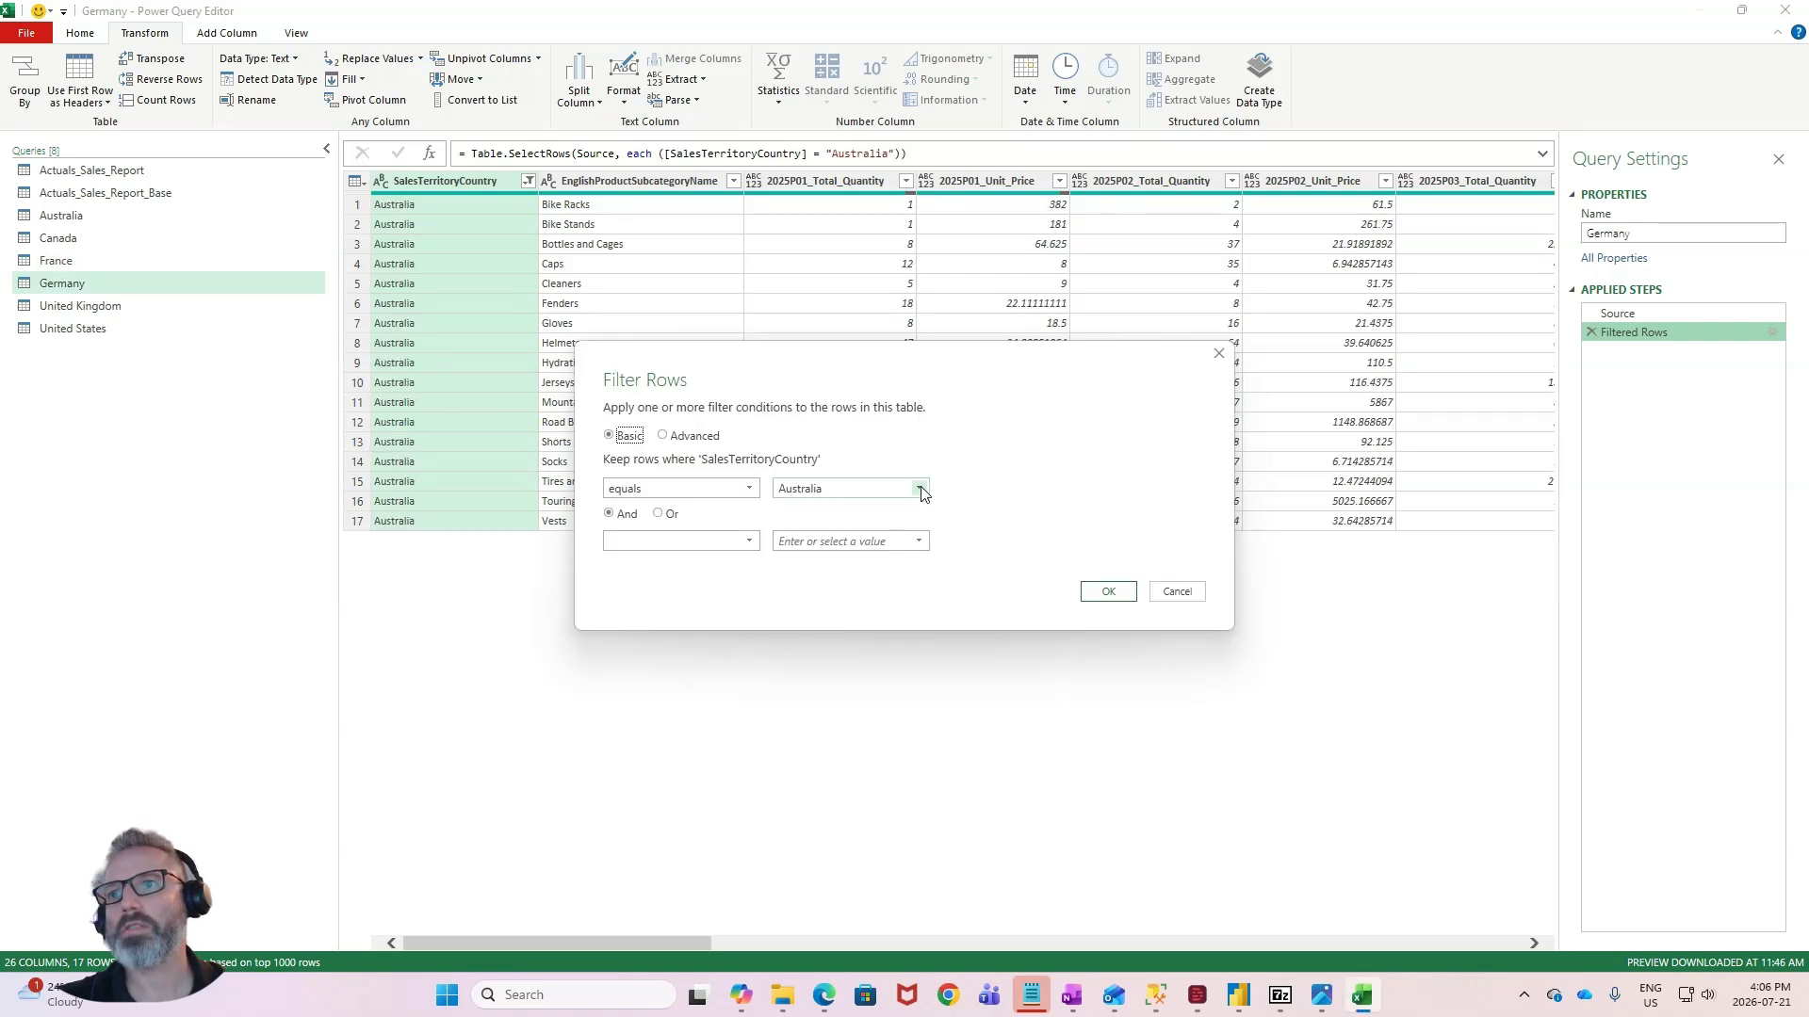
left_click(918, 488)
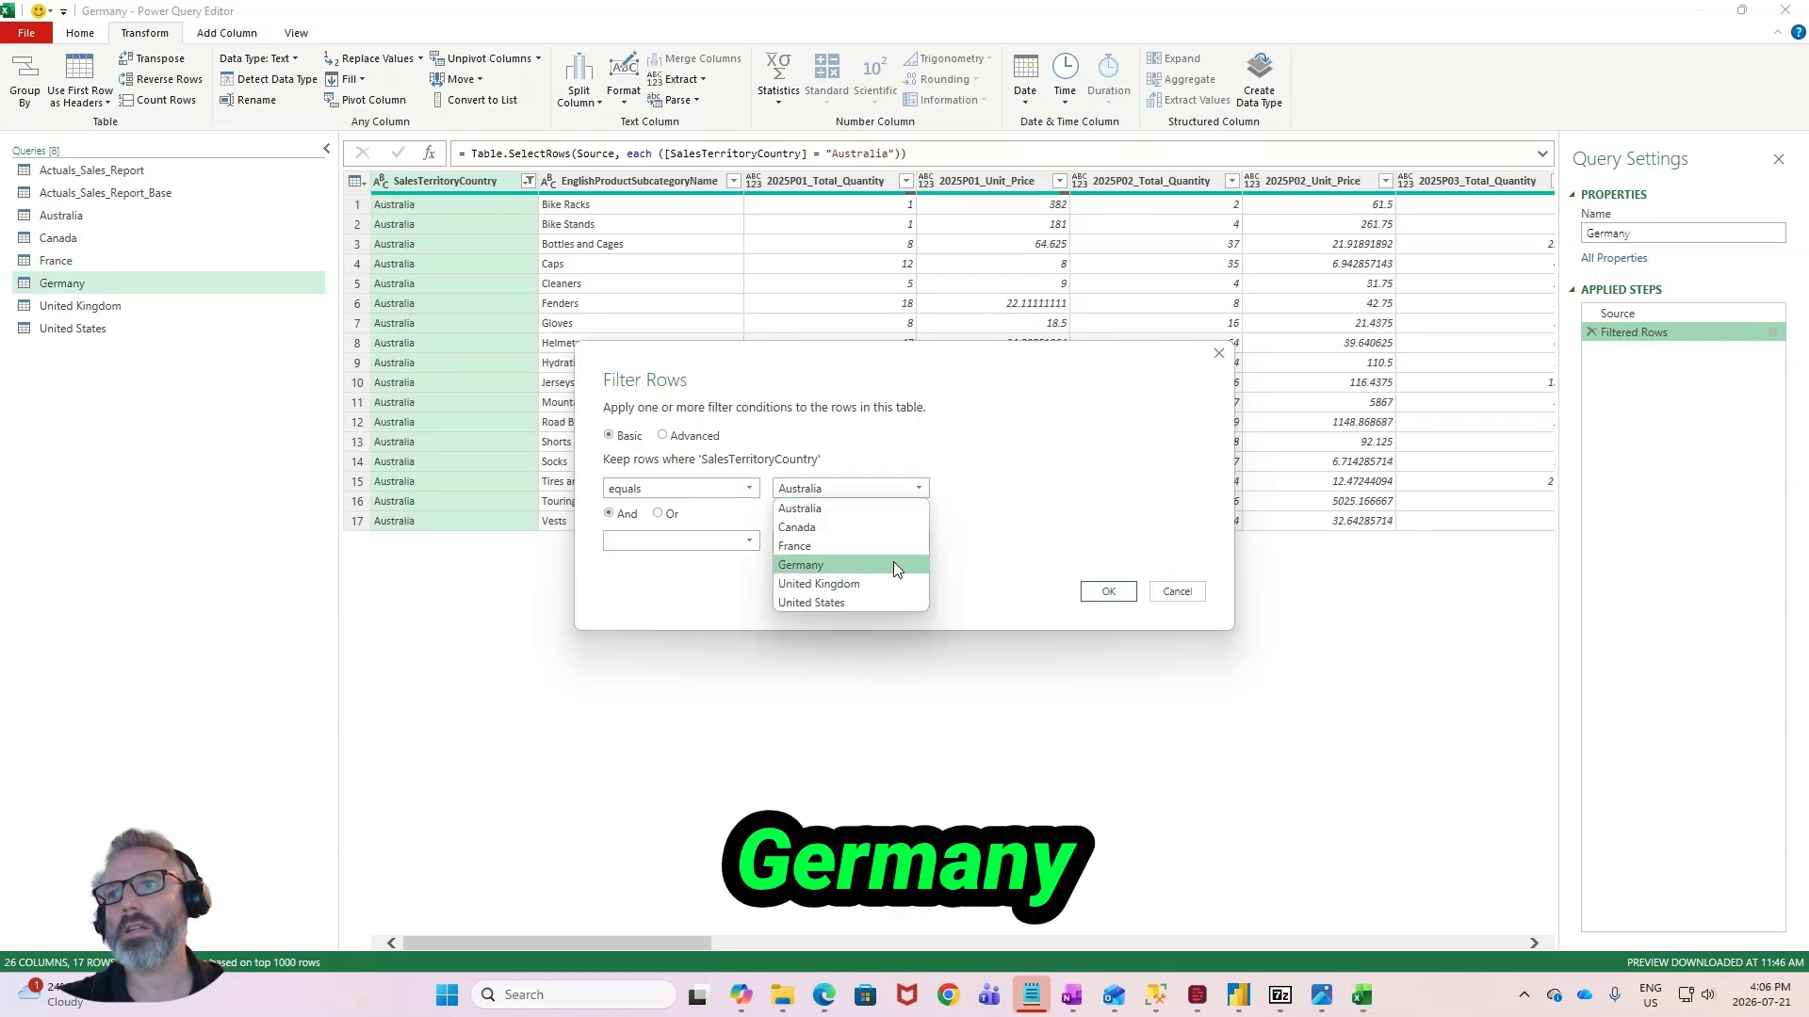
left_click(893, 564)
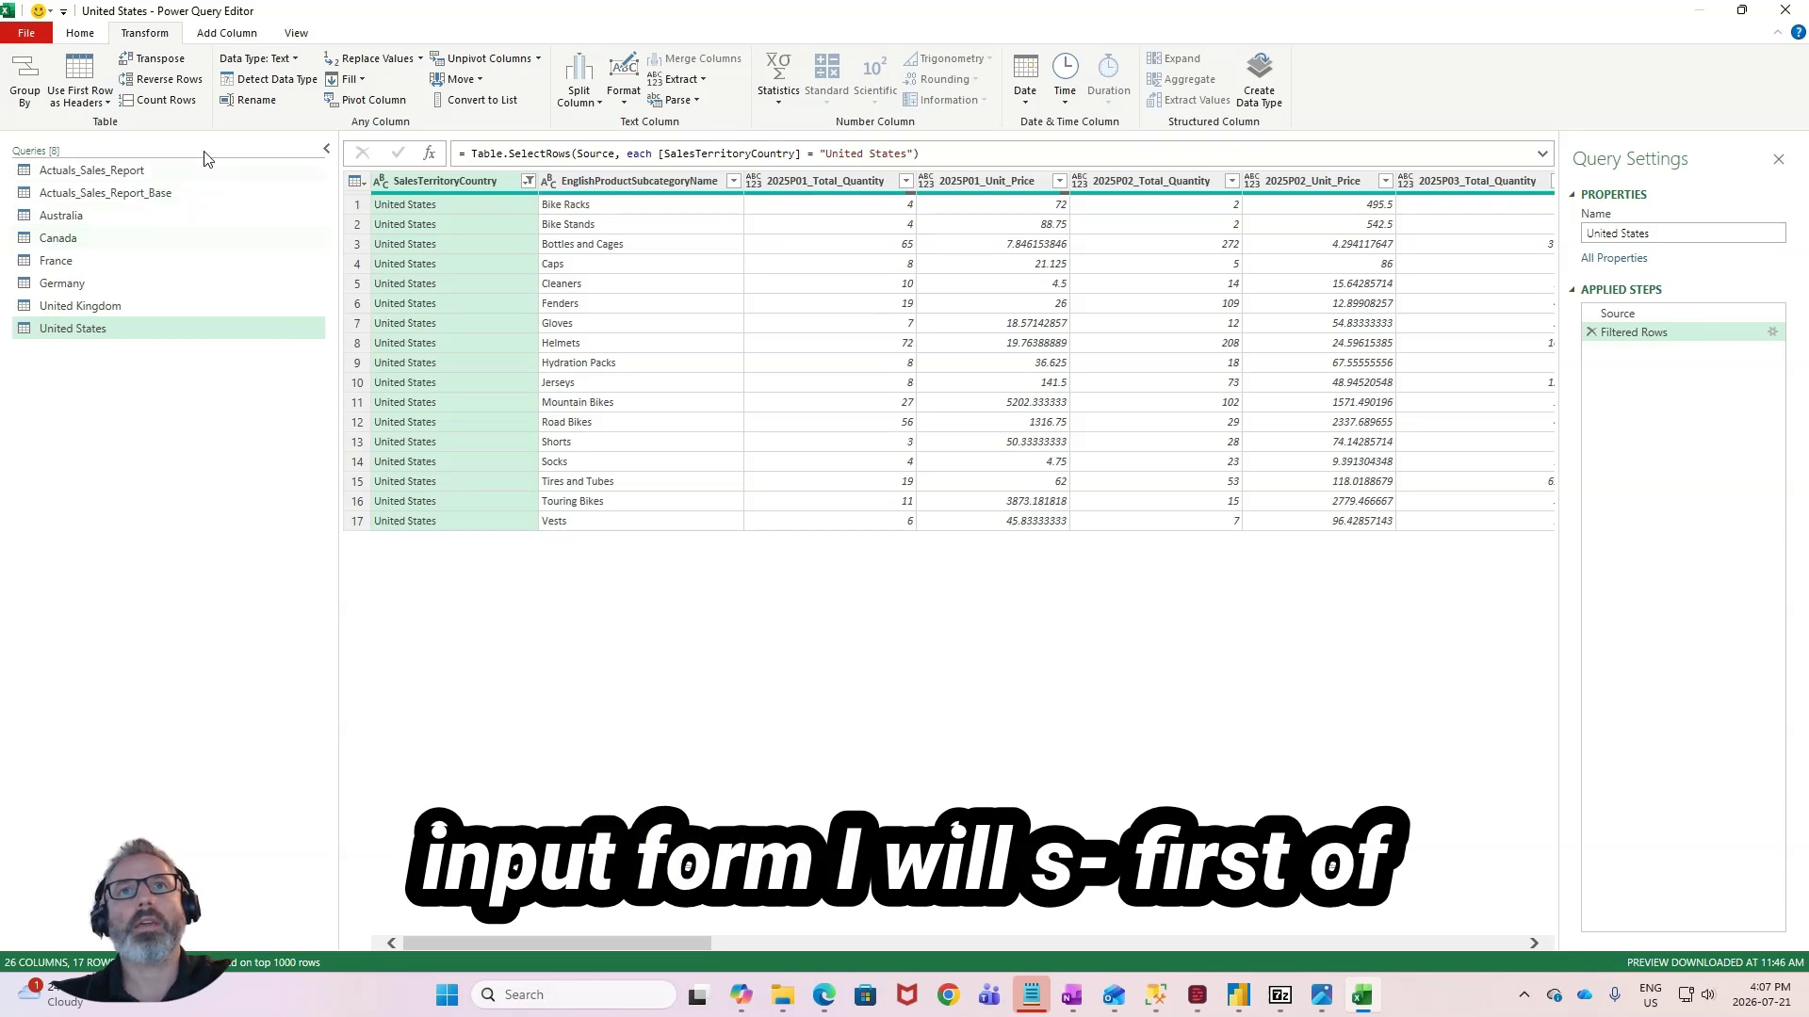
- Close the query editor and load all queries to the workbook as connections only
left_click(80, 33)
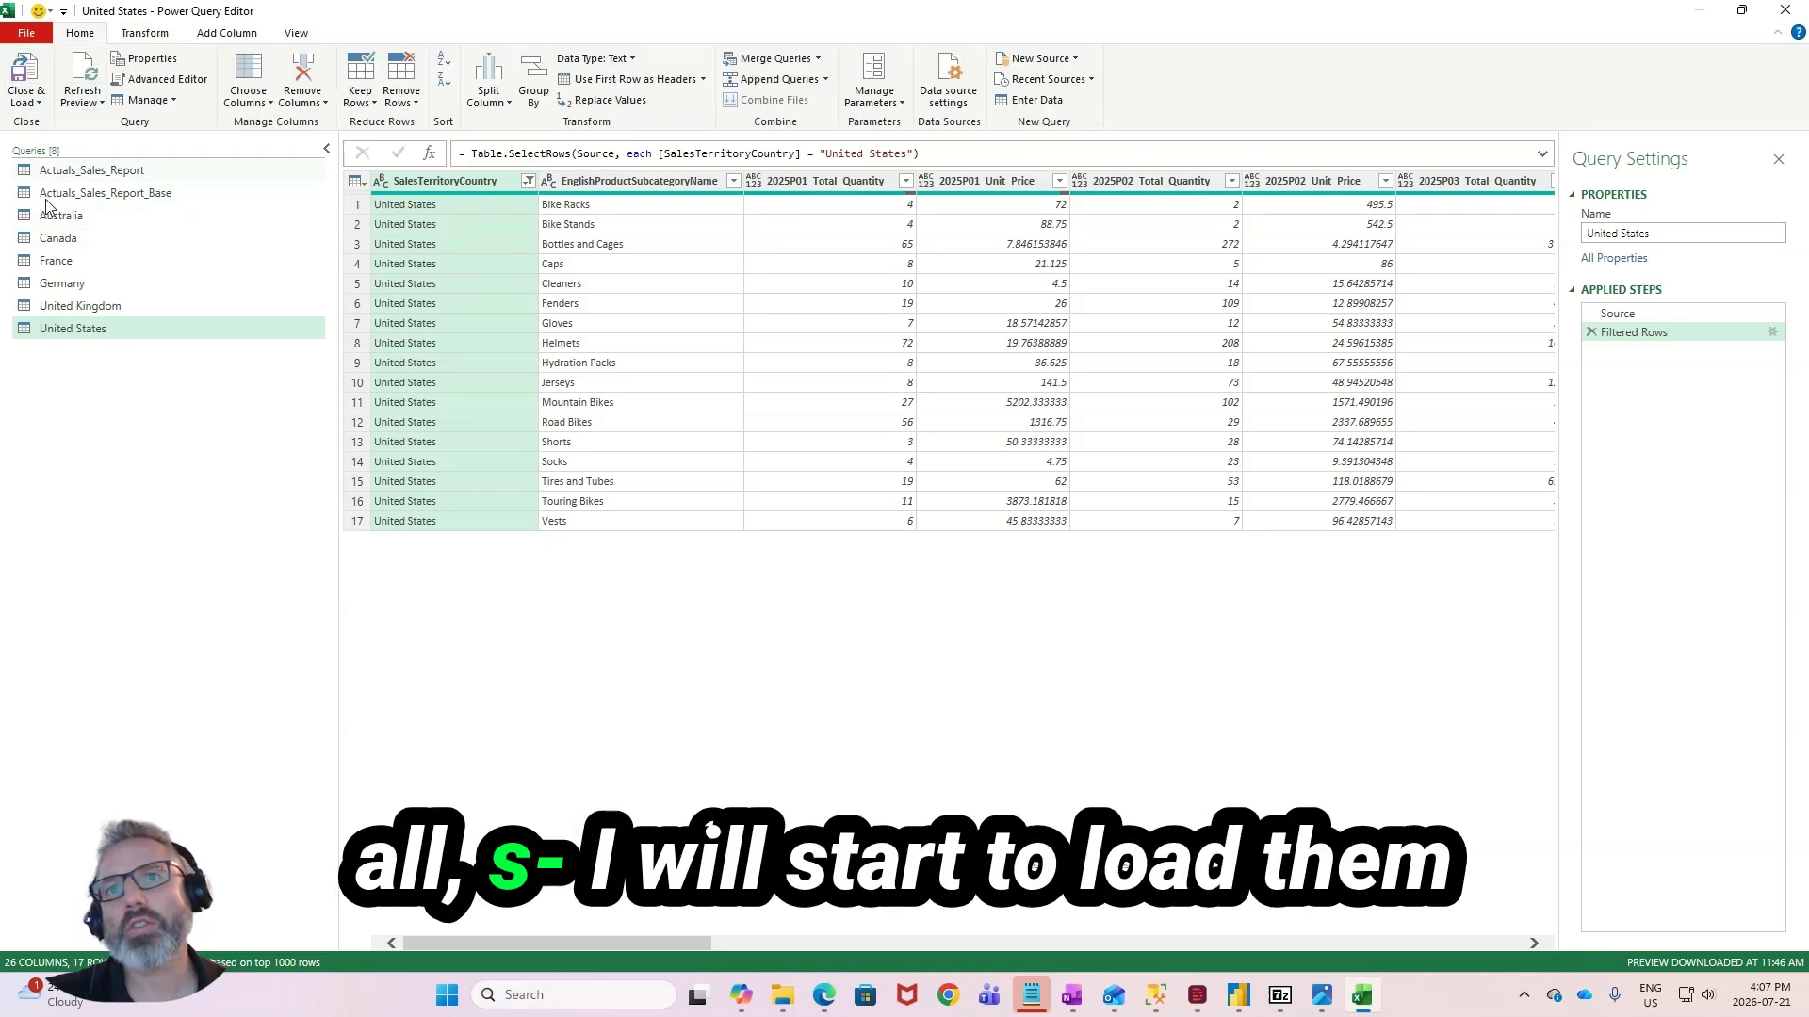
left_click(35, 101)
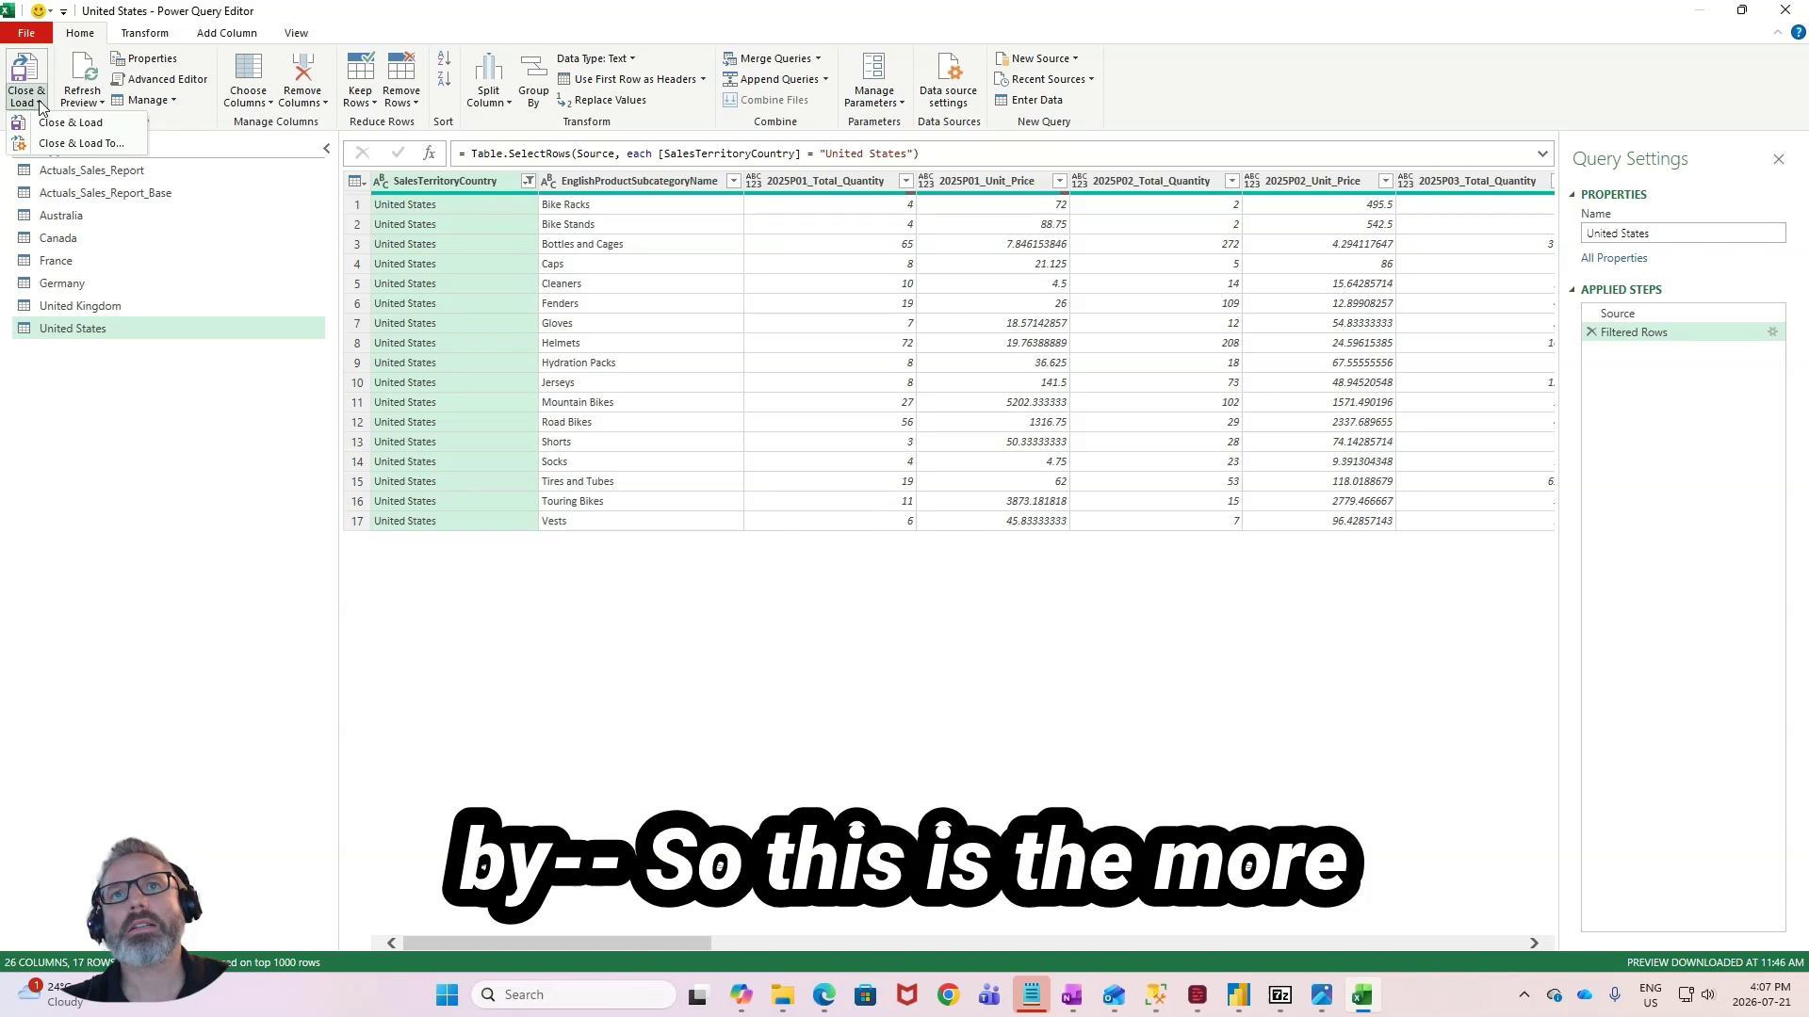
left_click(94, 144)
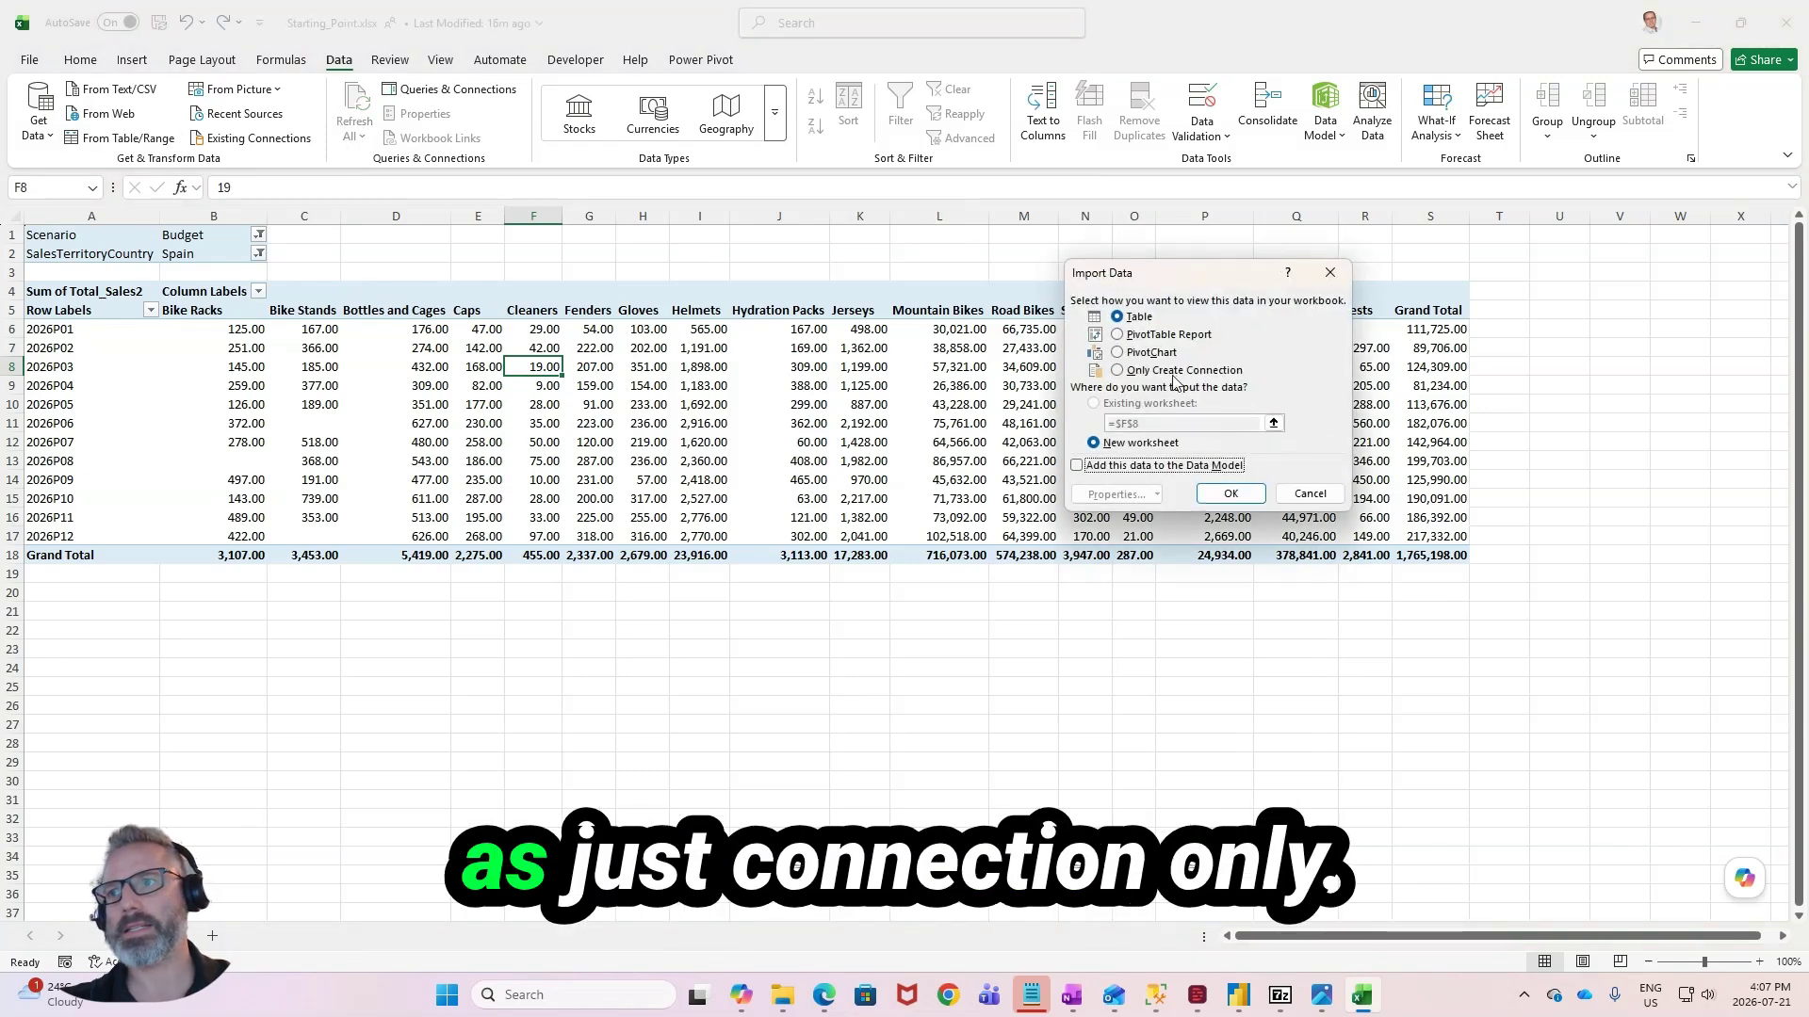
left_click(1174, 373)
left_click(1254, 497)
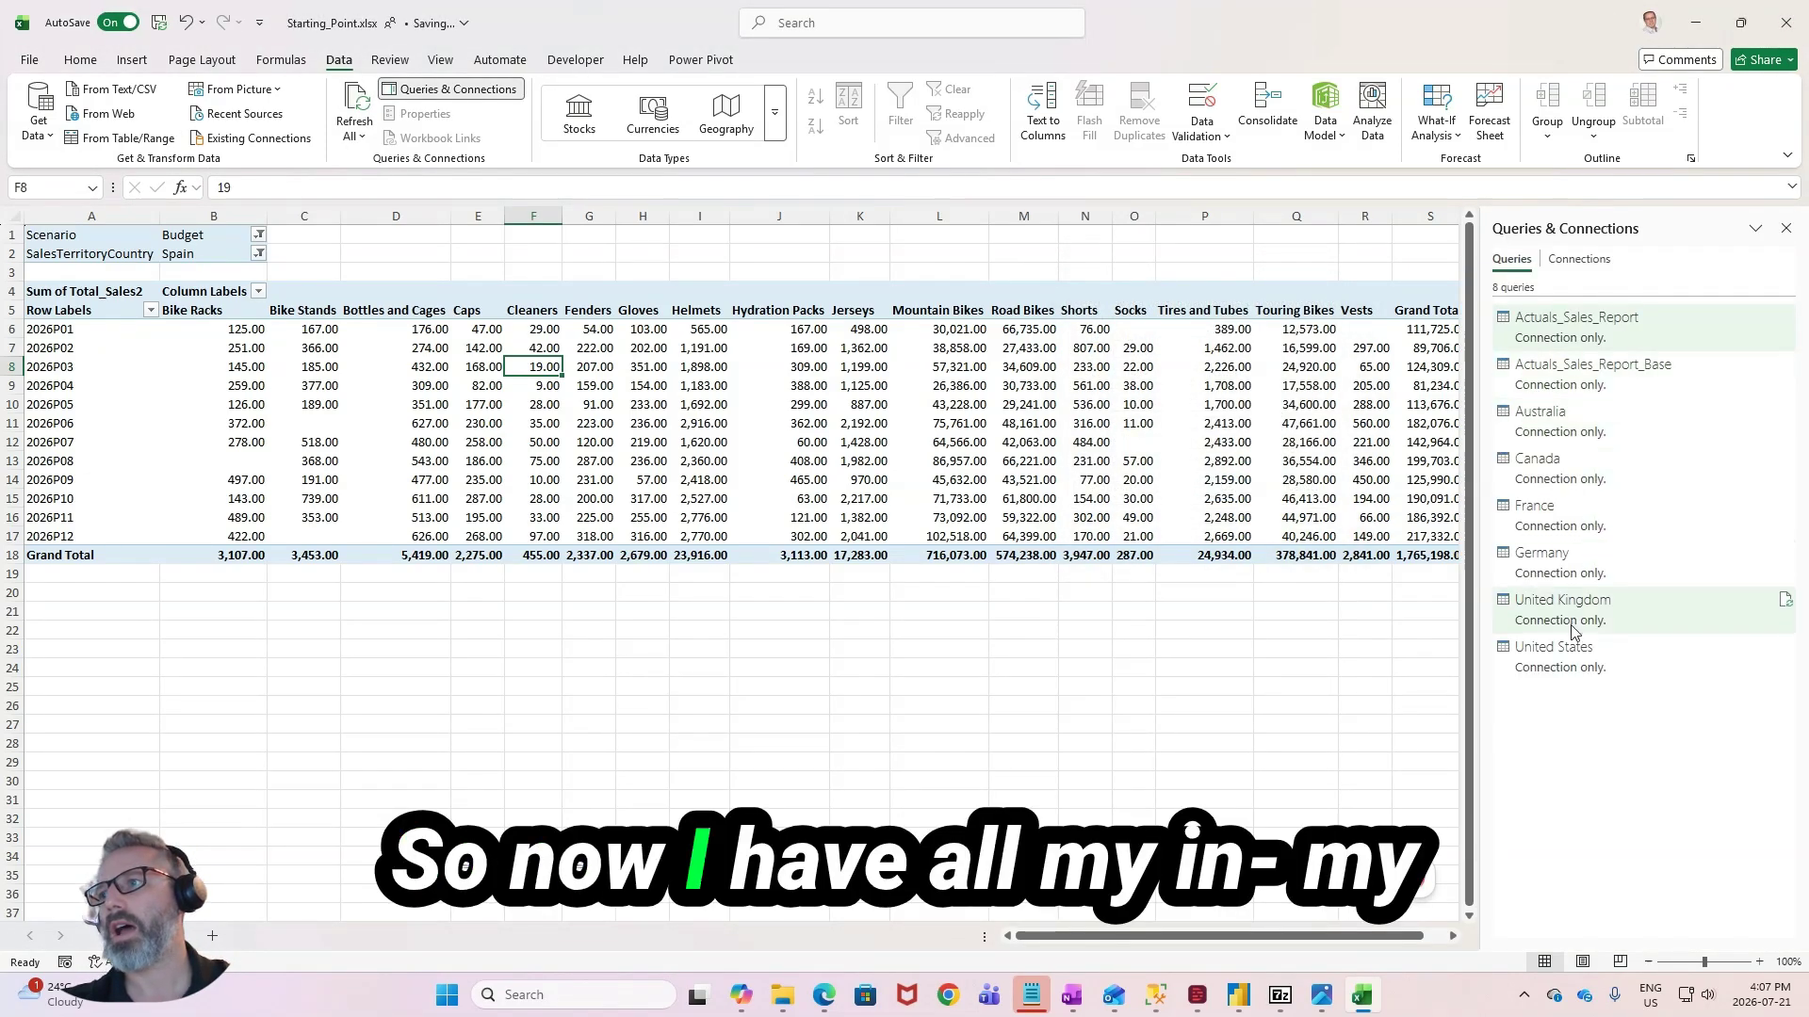
- Load the Australia query as a table in a new worksheet
right_click(1561, 425)
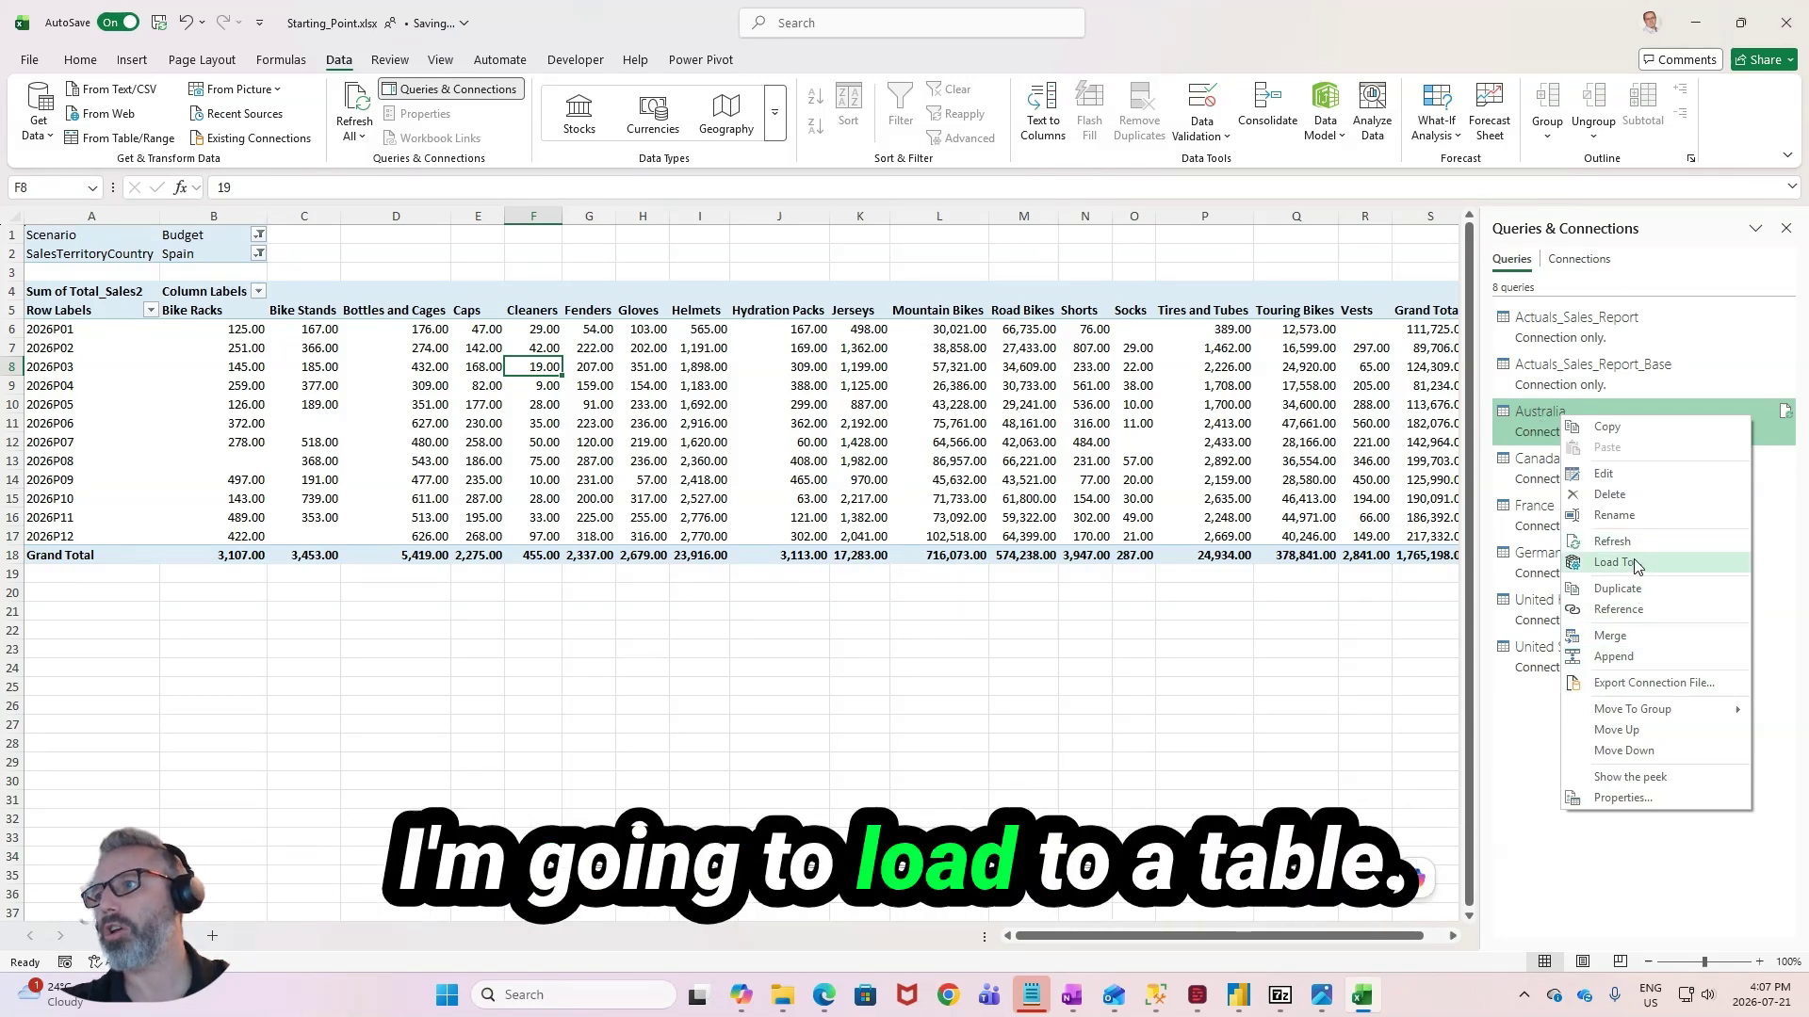
left_click(1622, 563)
left_click(1135, 320)
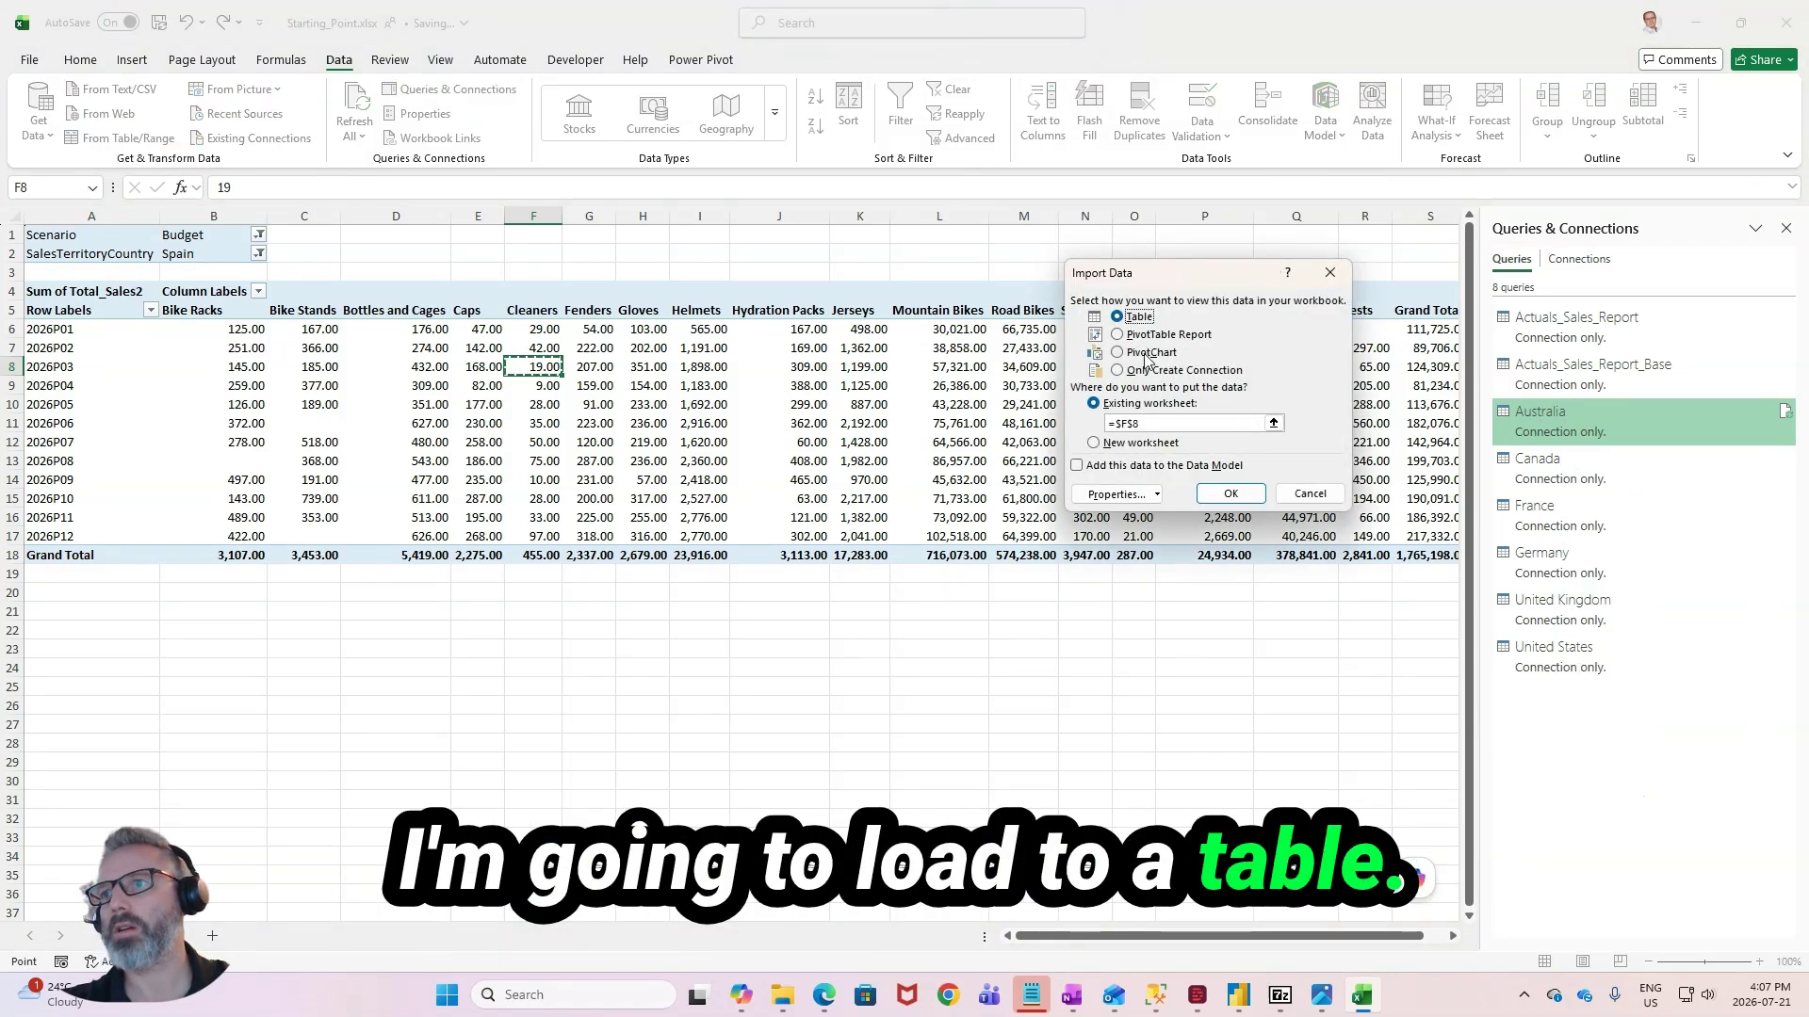
left_click(1094, 443)
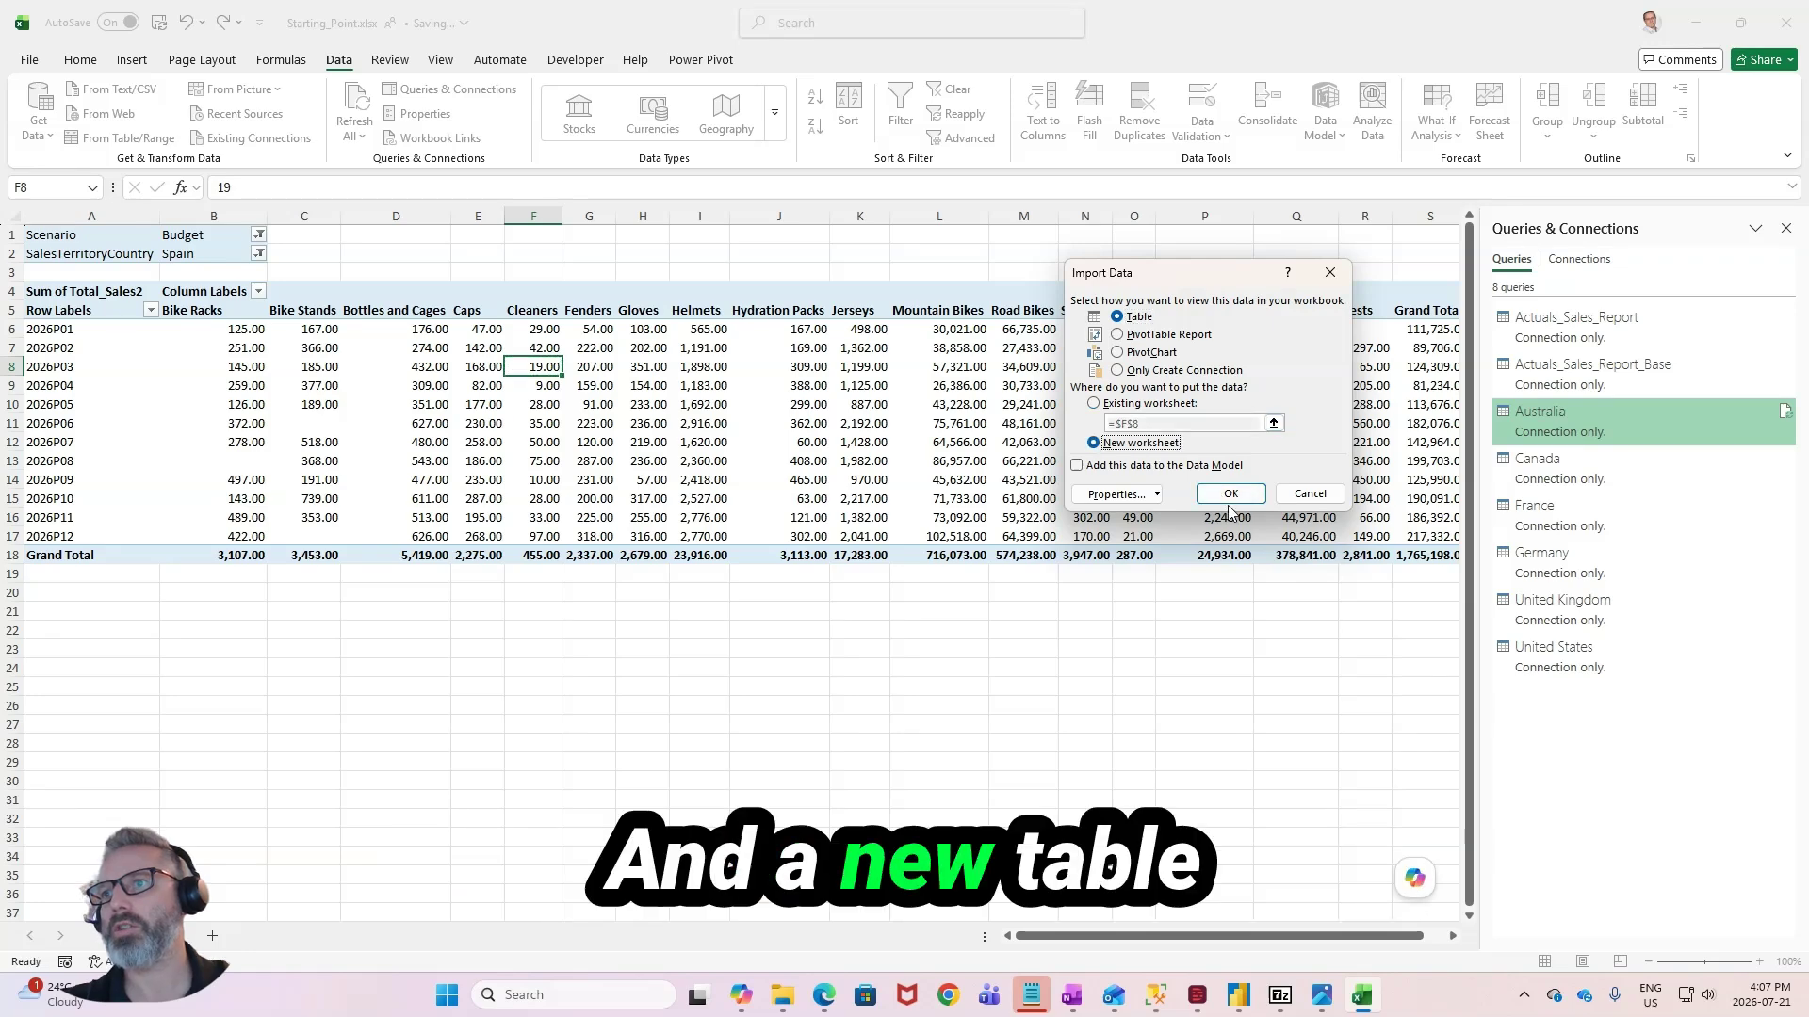
left_click(1226, 493)
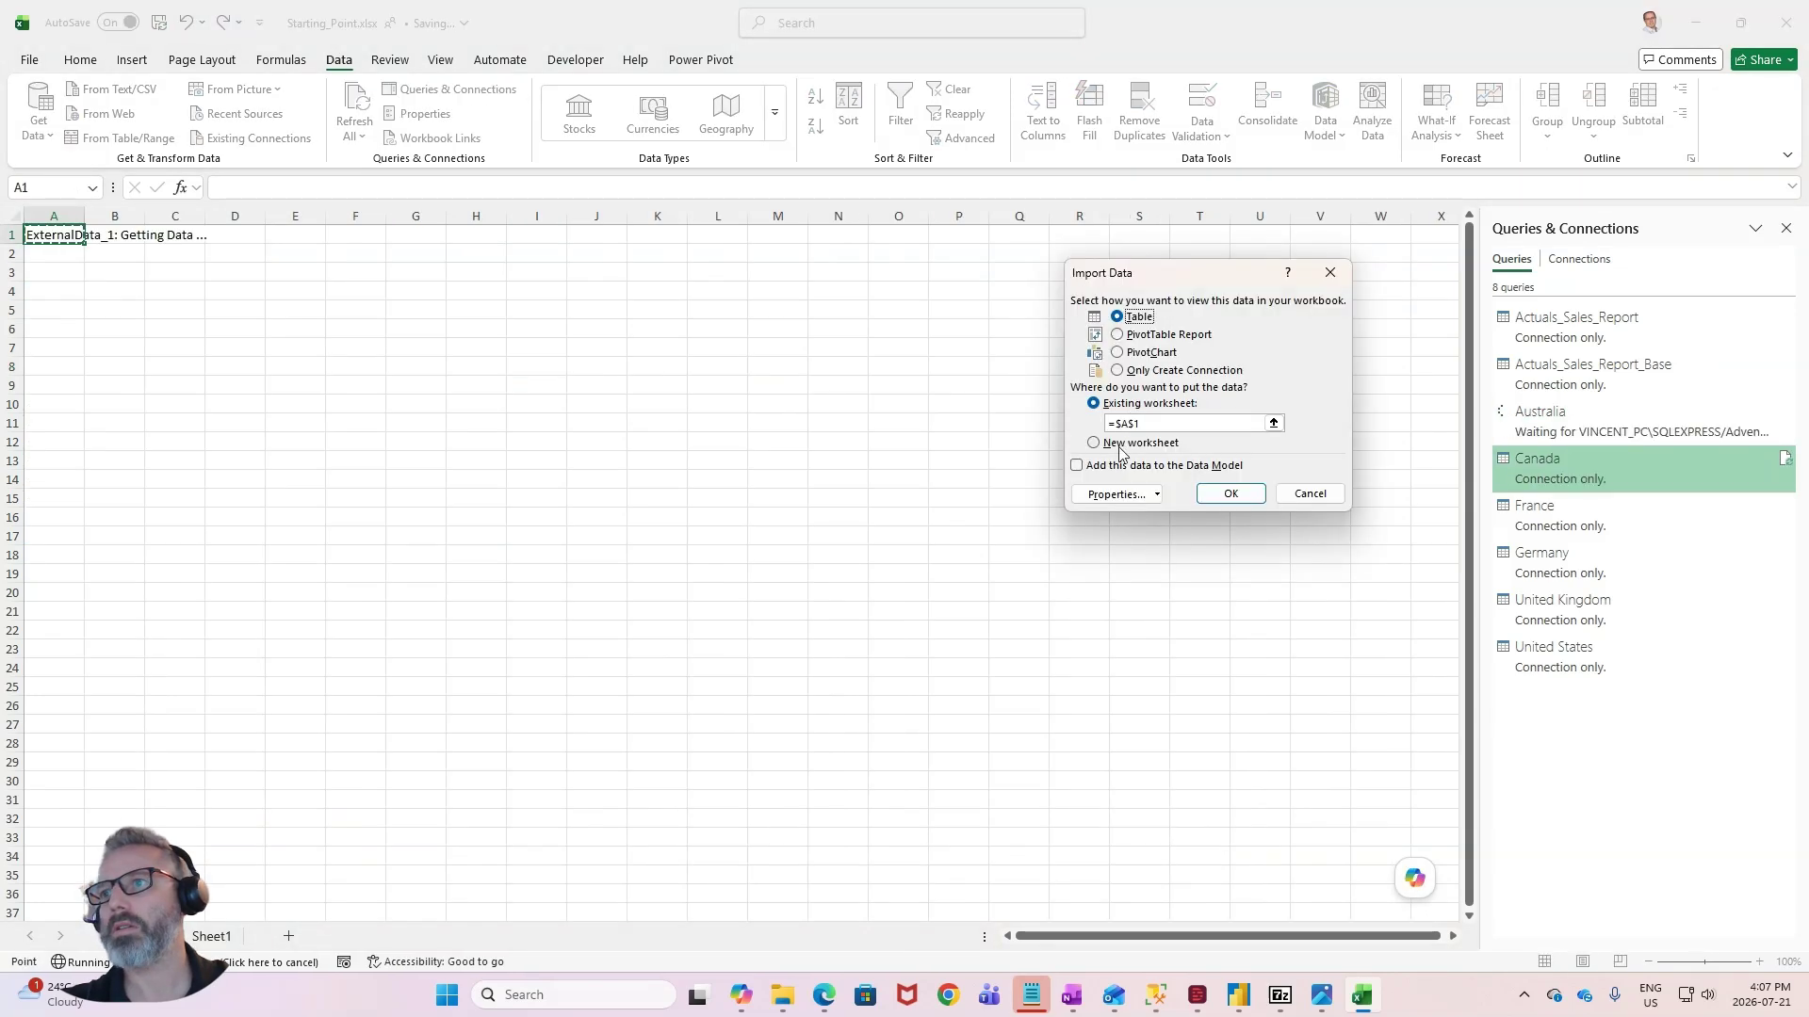
- Load the Canada, France, Germany and United Kingdom queries as tables, each in its own new worksheet
left_click(1119, 448)
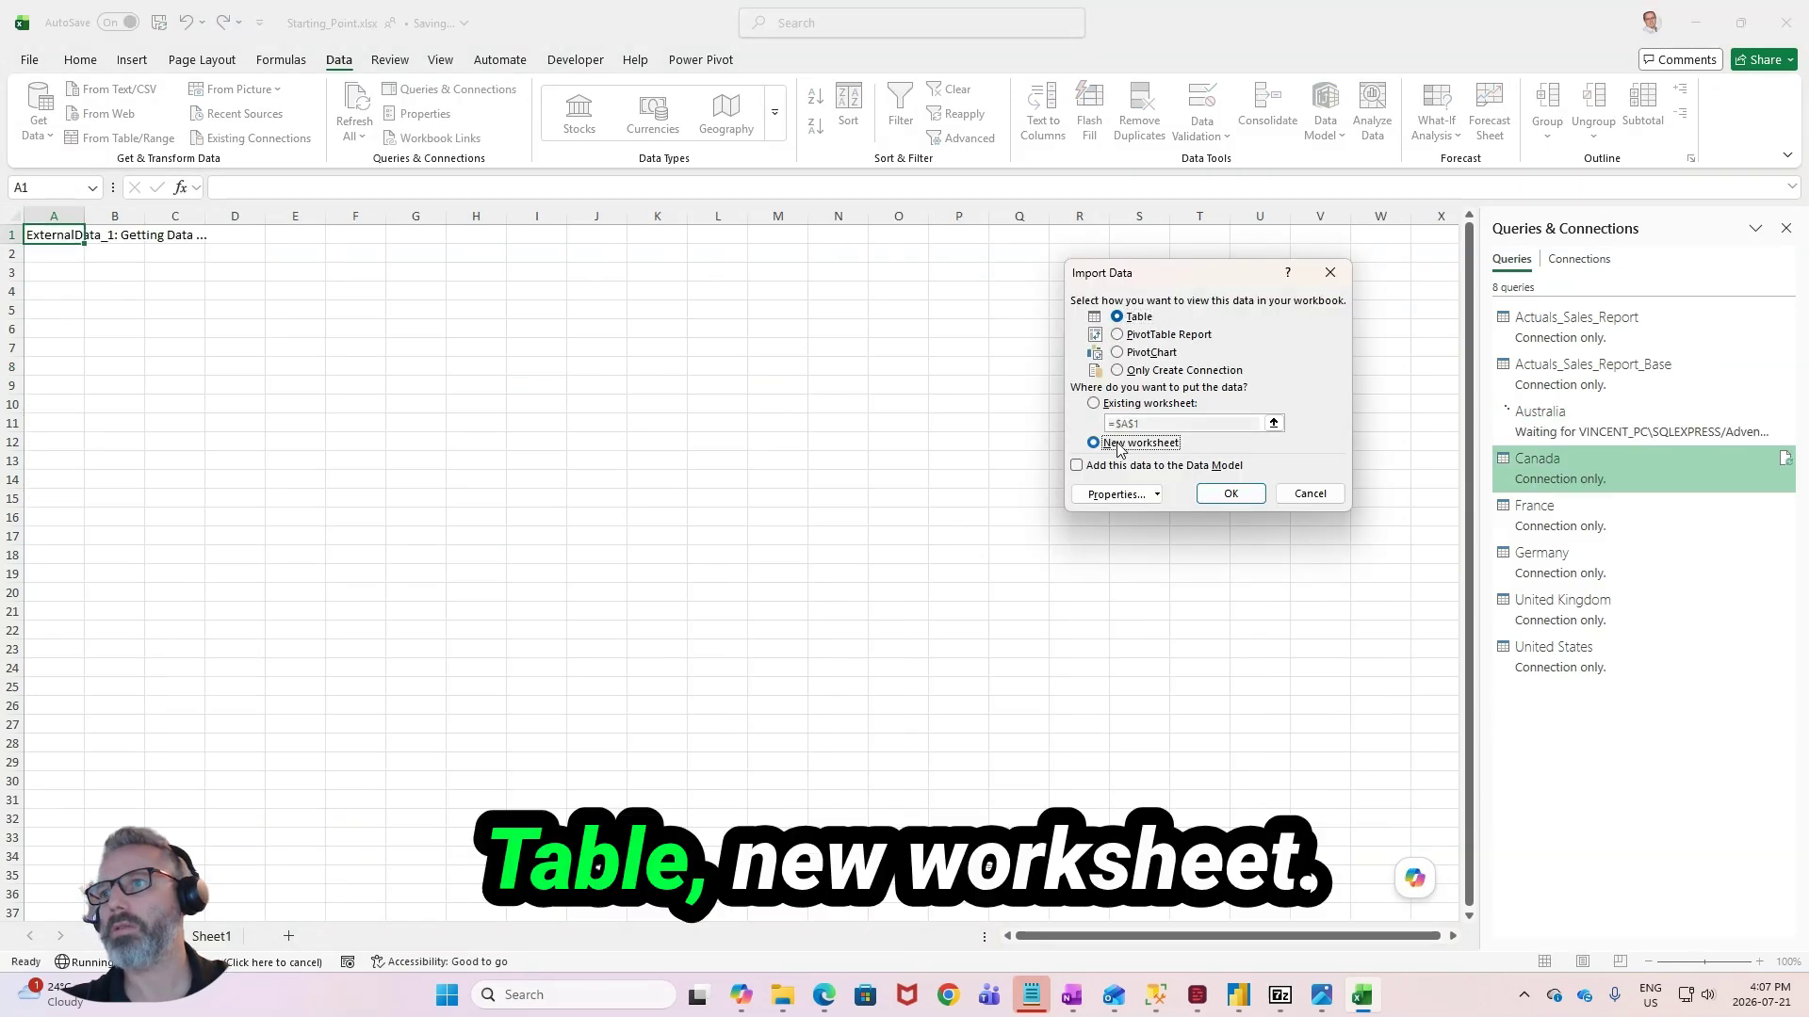
left_click(1240, 506)
right_click(1545, 509)
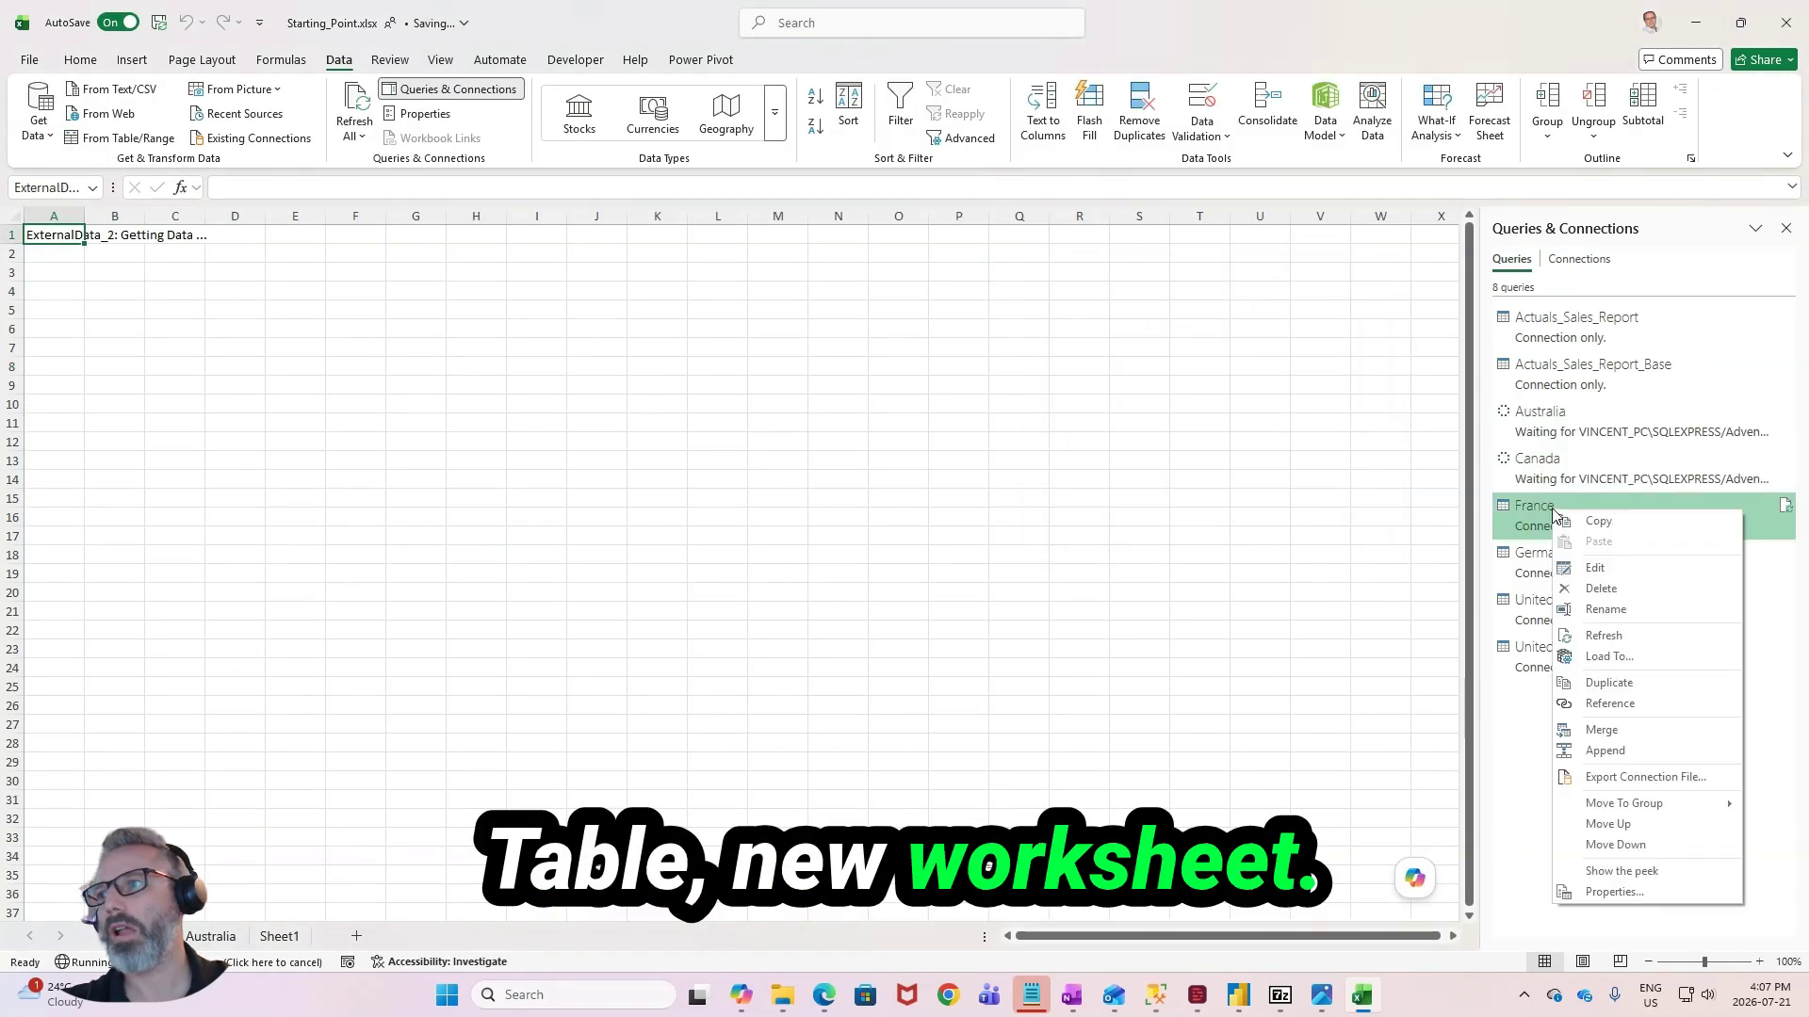
left_click(1592, 650)
left_click(1094, 443)
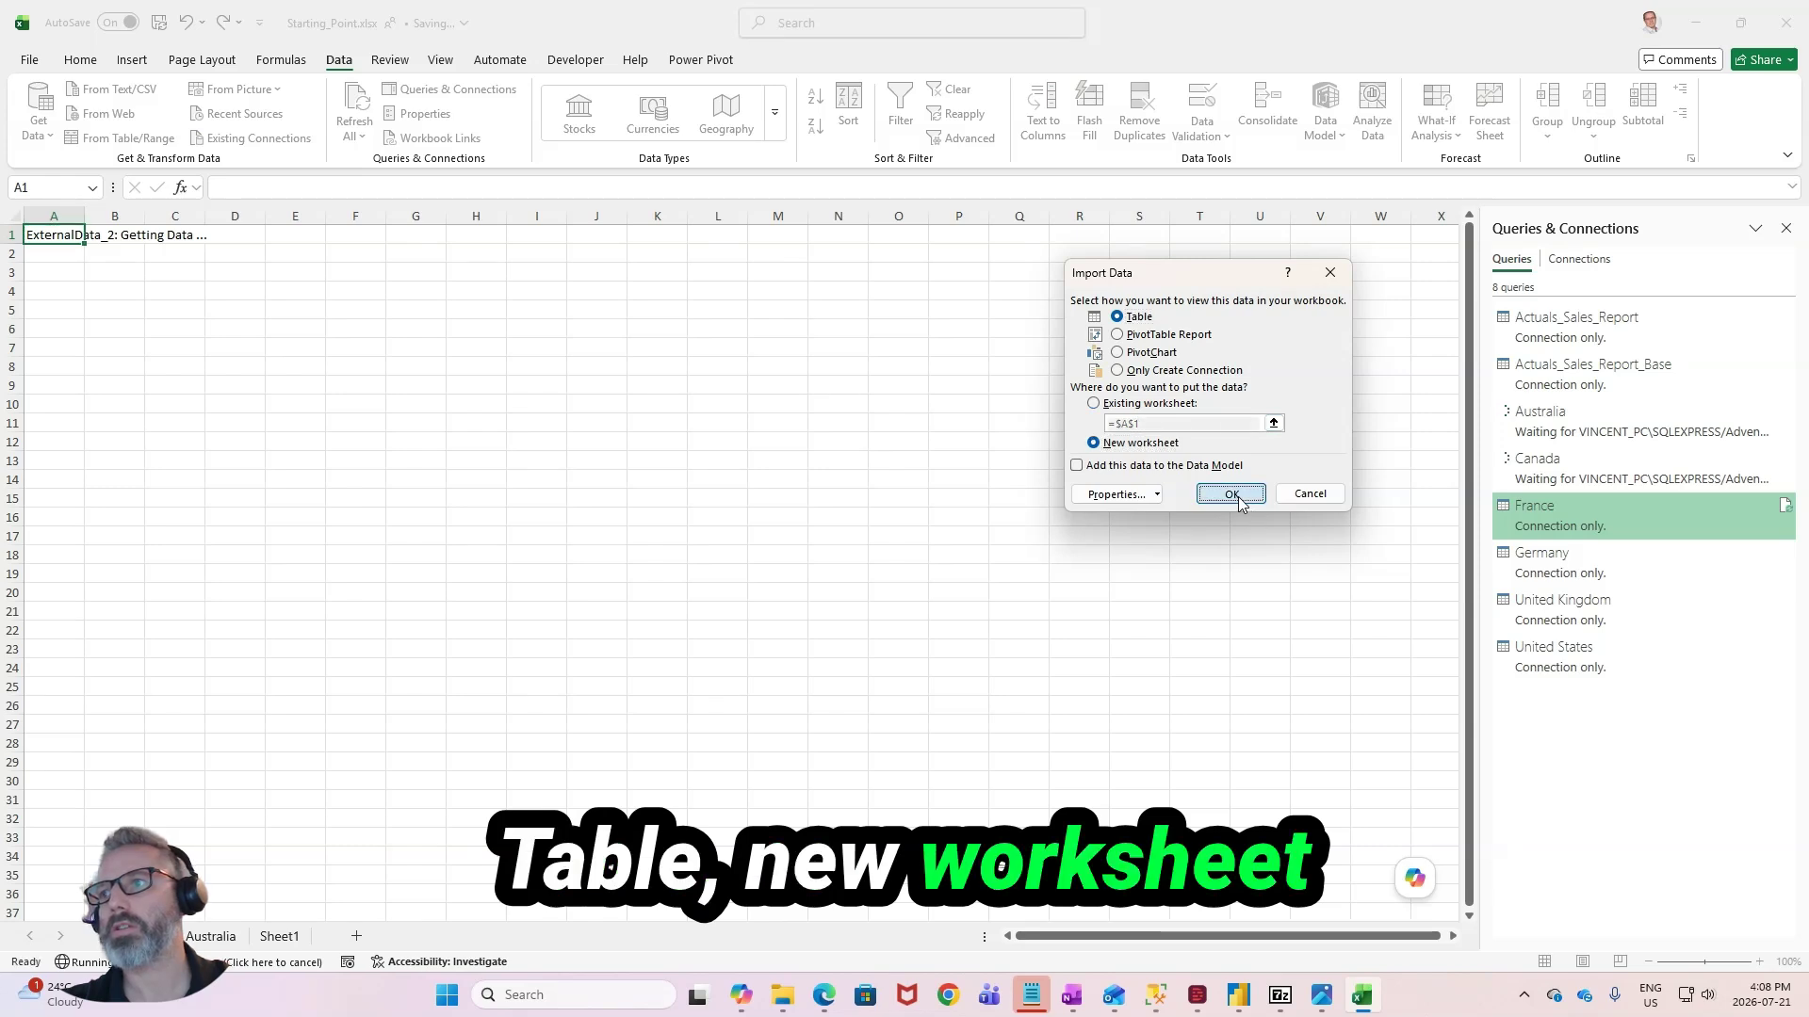
left_click(1231, 493)
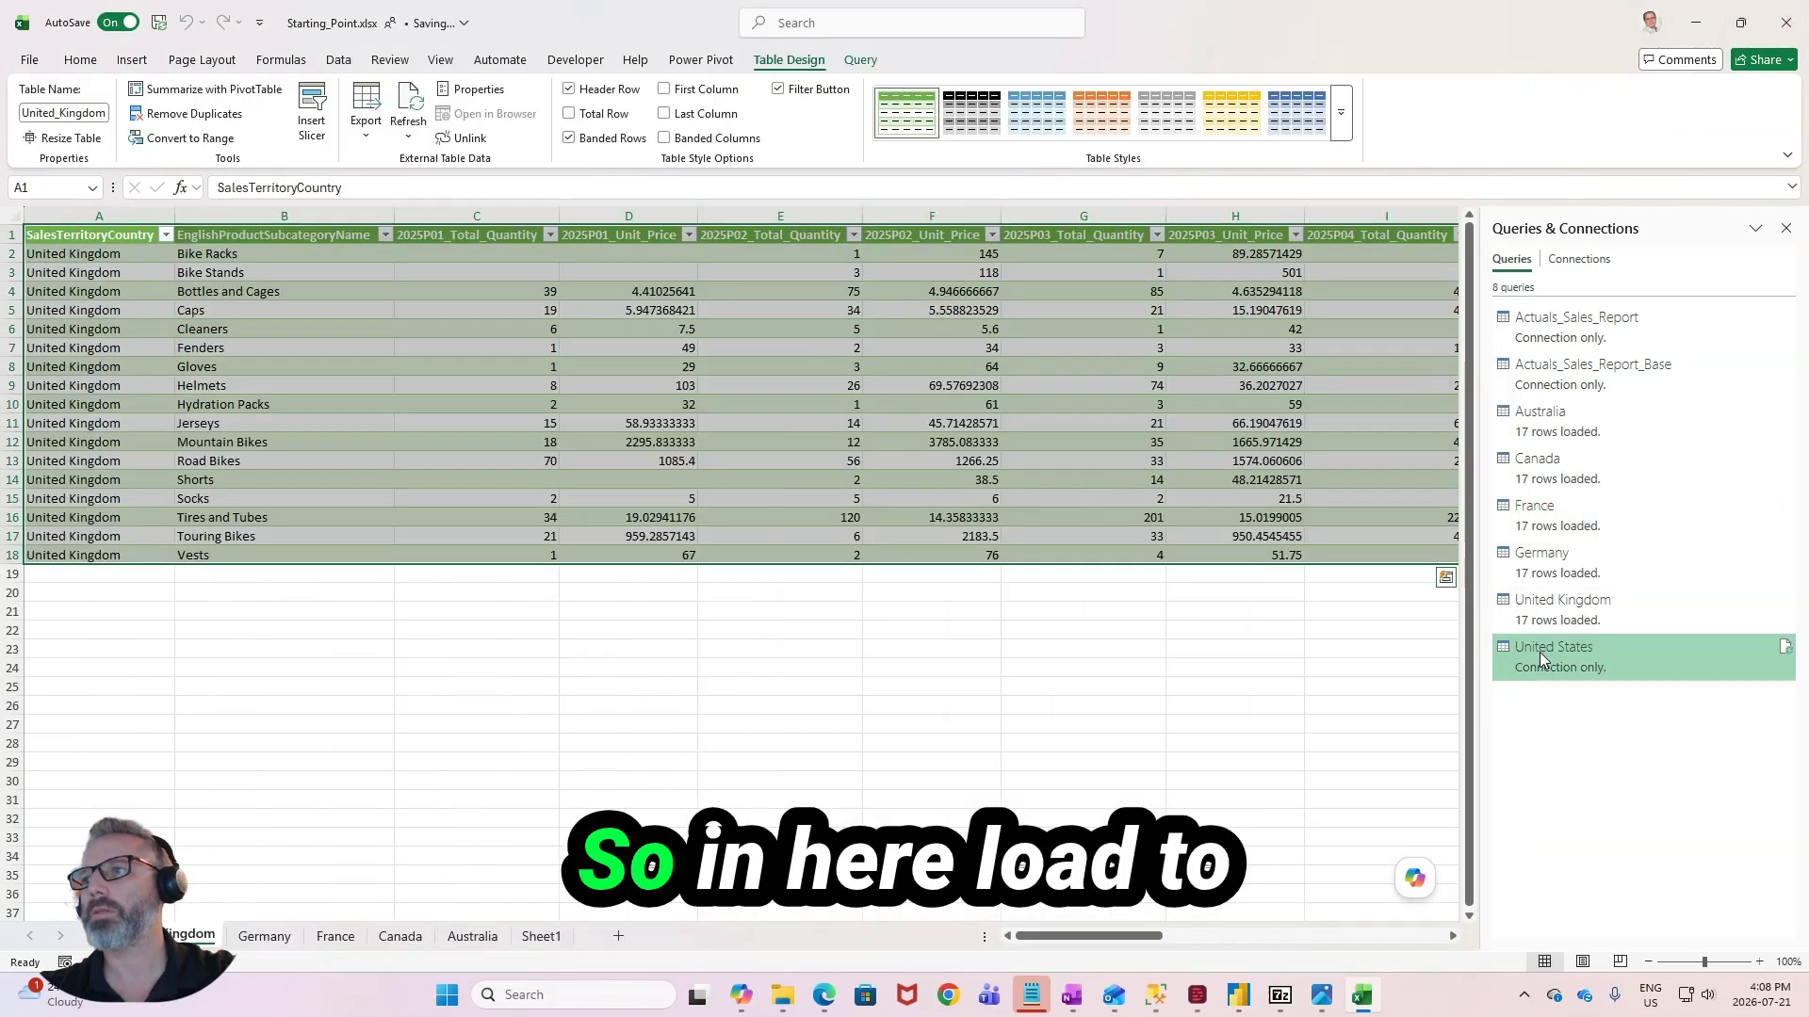
- Load the United States query as a table in a new worksheet
right_click(1549, 650)
left_click(1598, 722)
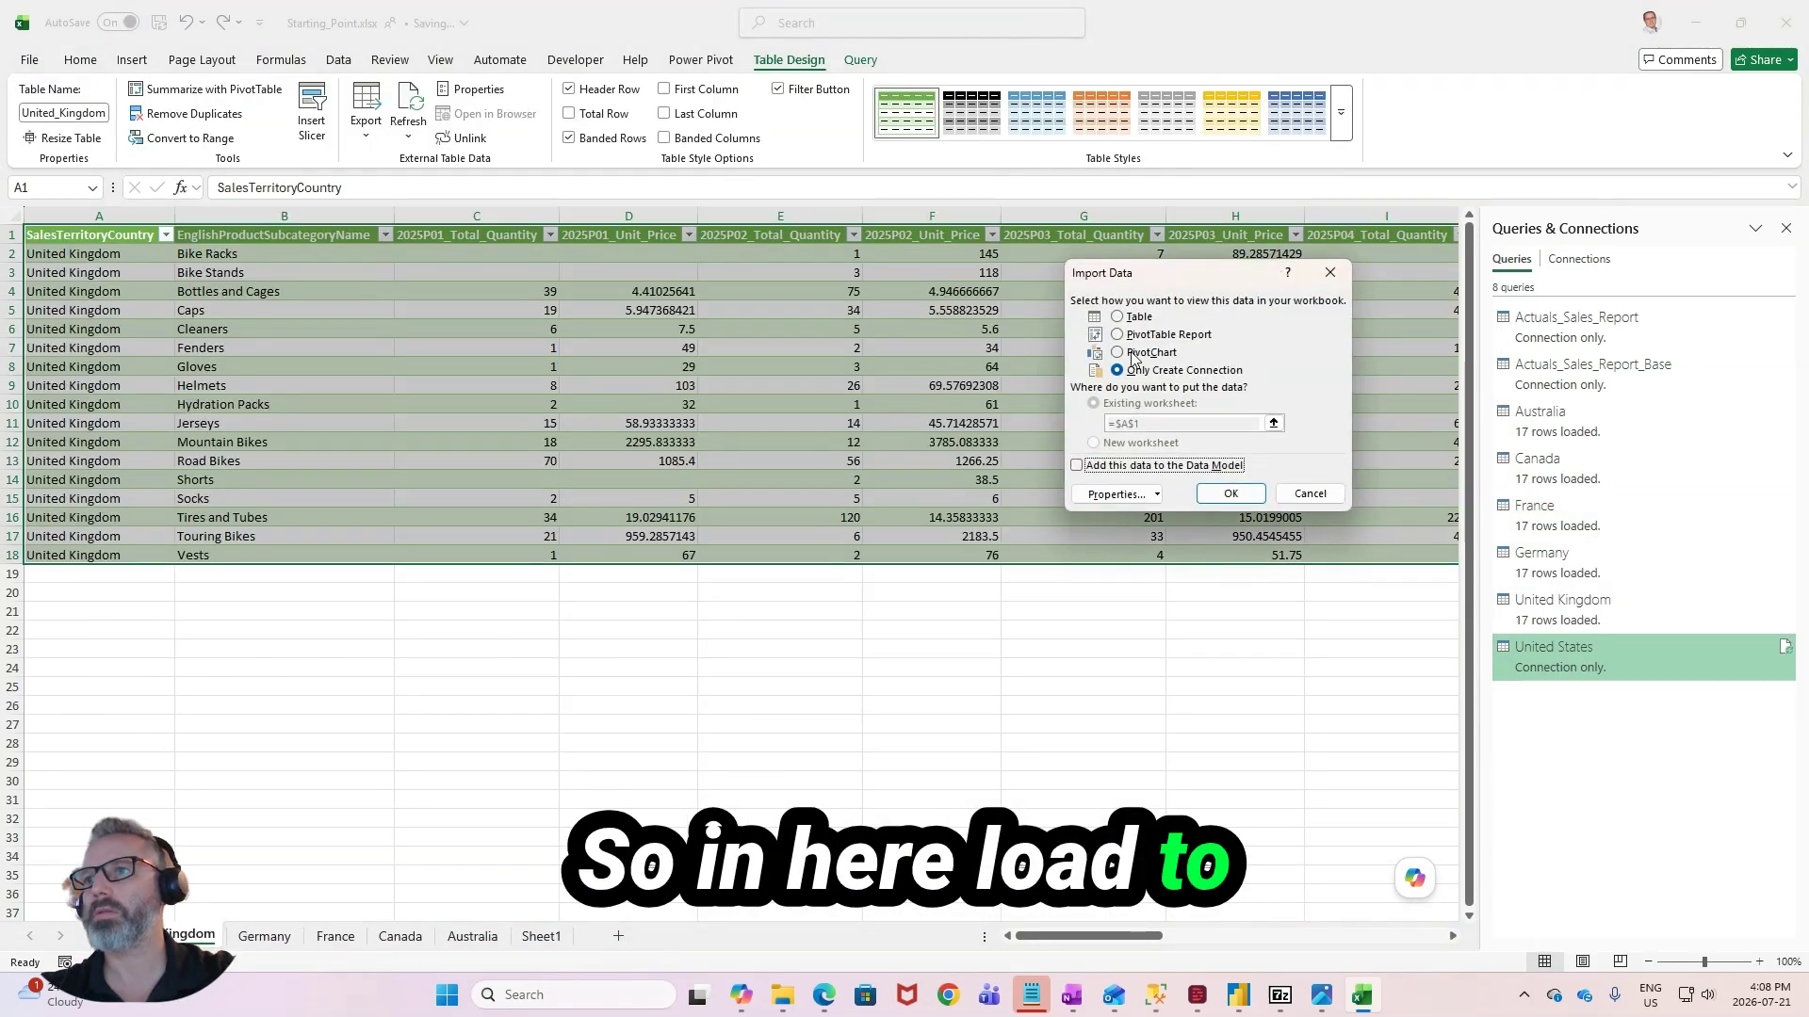
left_click(1117, 317)
left_click(1093, 443)
left_click(1230, 494)
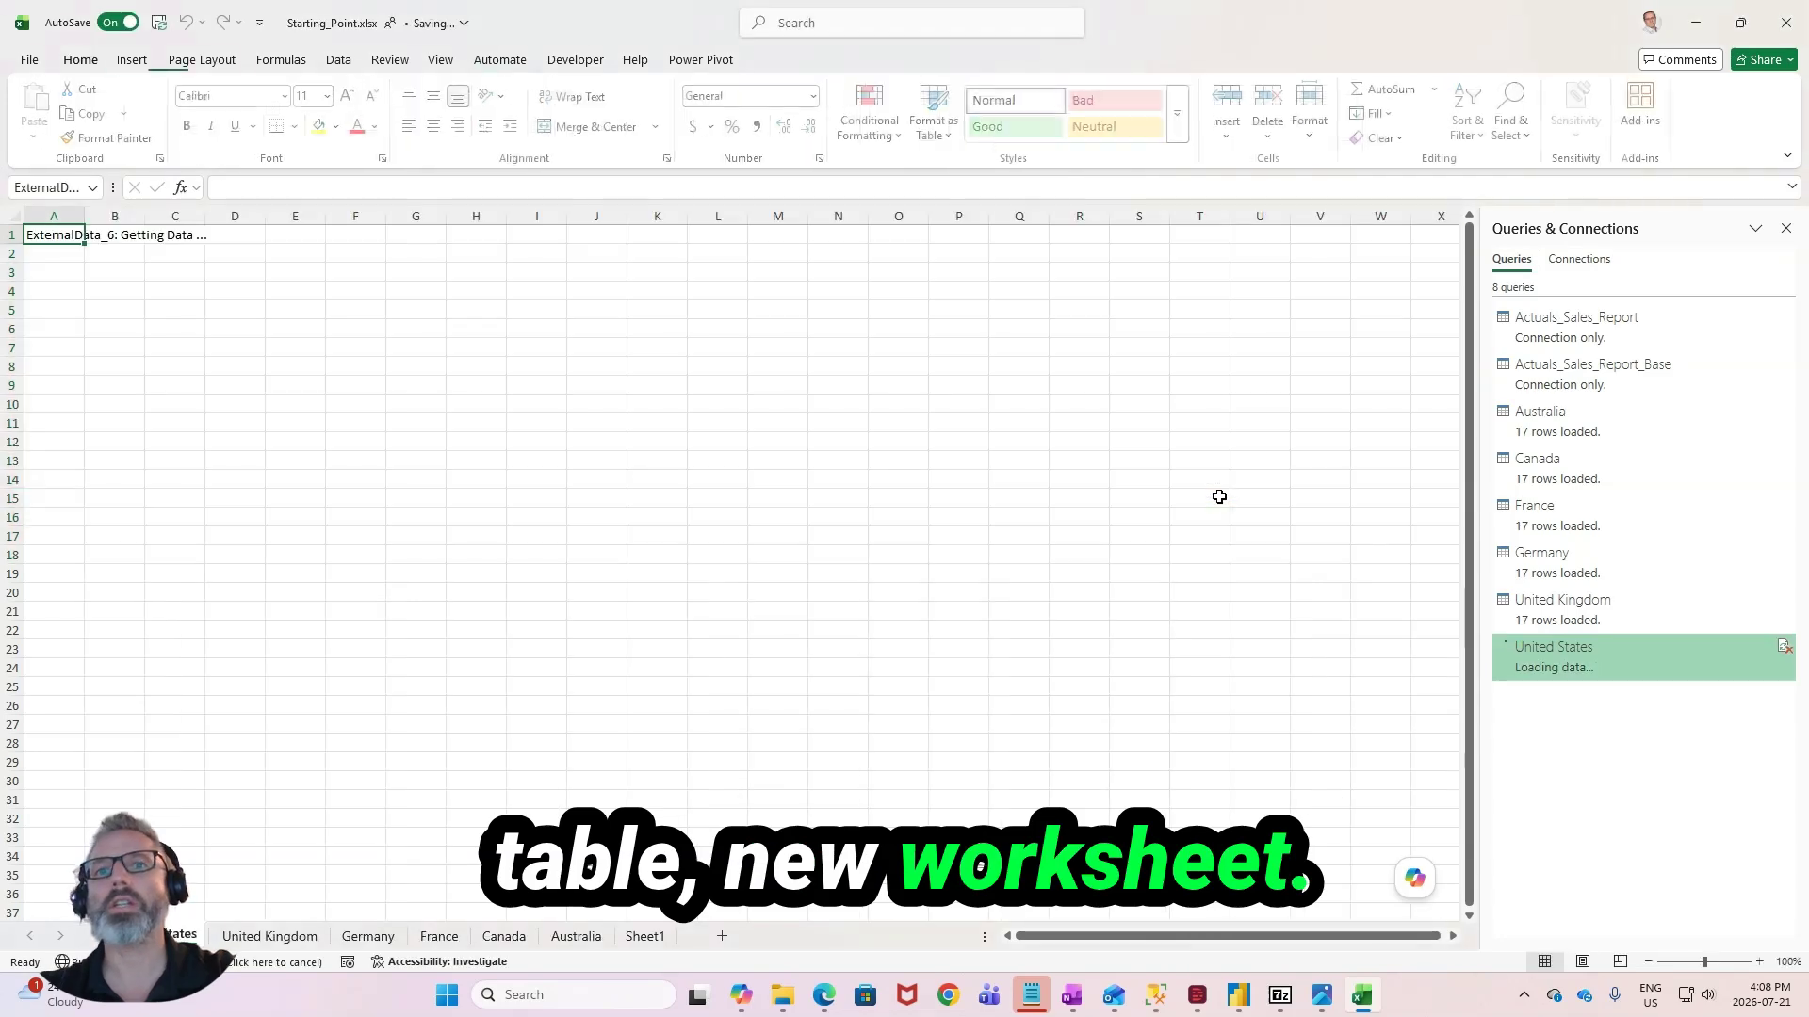
- Look through the loaded country tables on the United Kingdom, Germany, France, Canada and Australia sheets
left_click(269, 936)
left_click(367, 936)
left_click(439, 936)
left_click(504, 936)
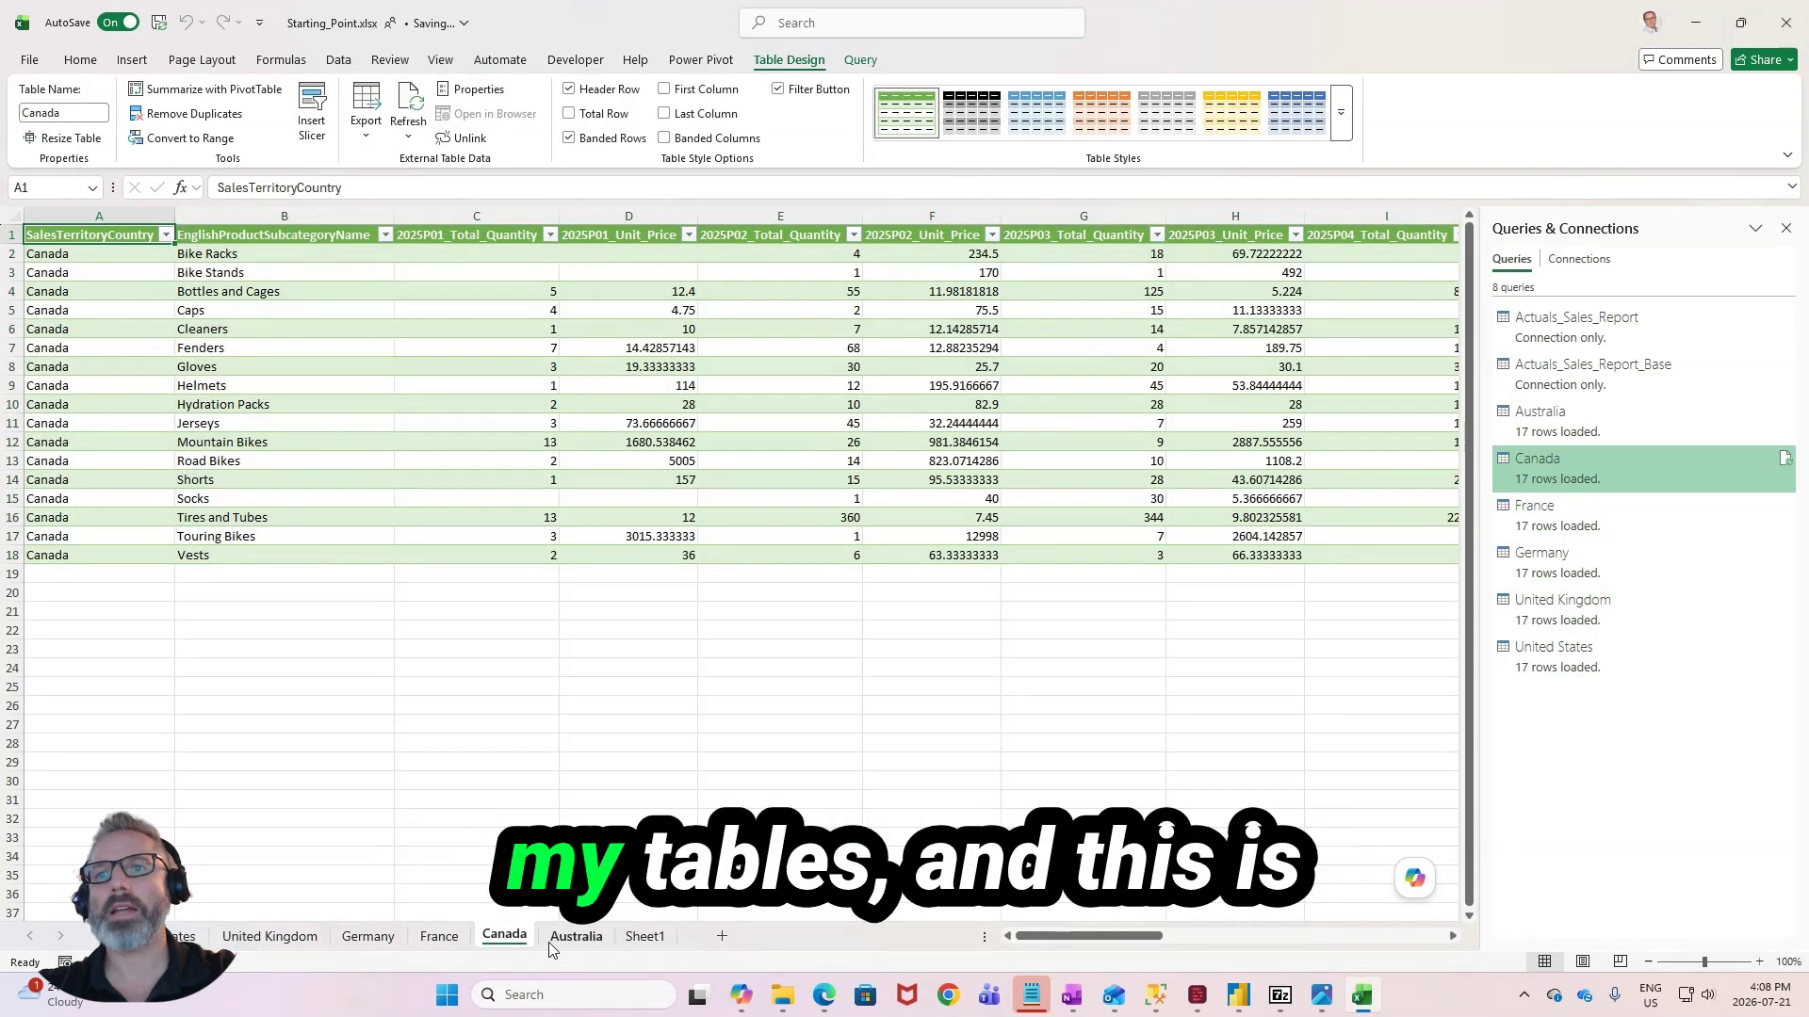
left_click(575, 938)
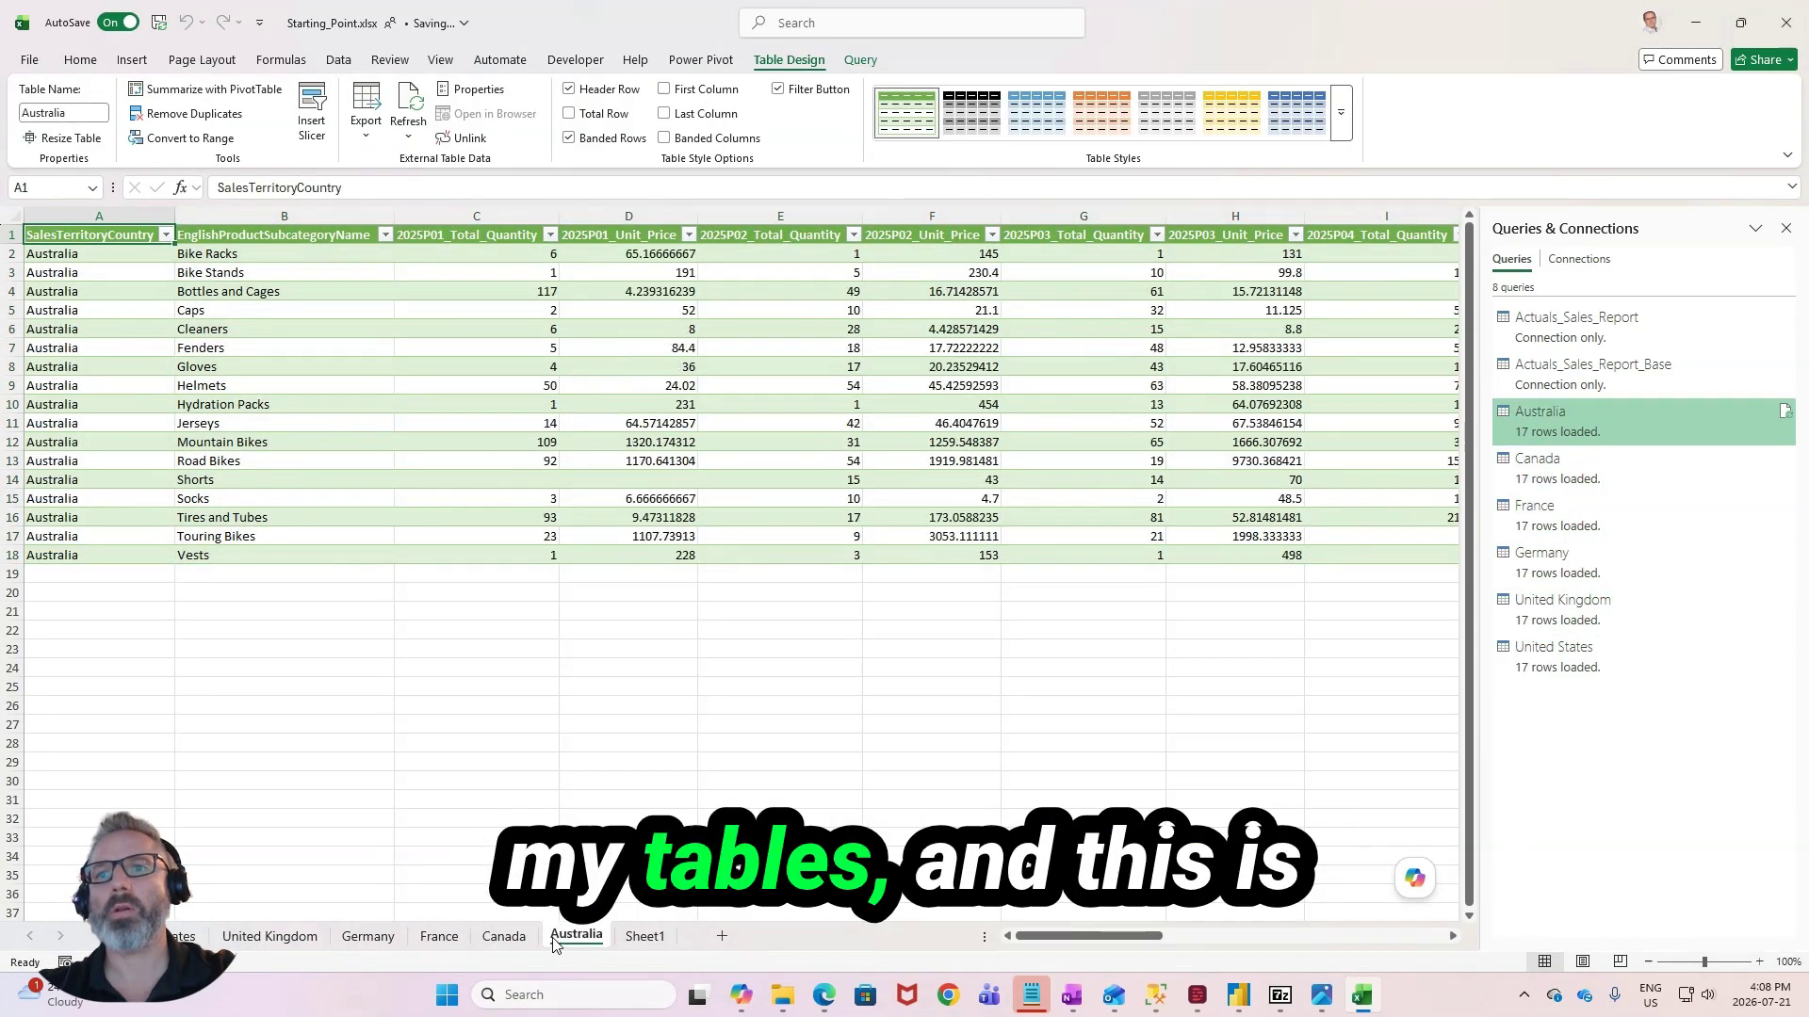
left_click(464, 234)
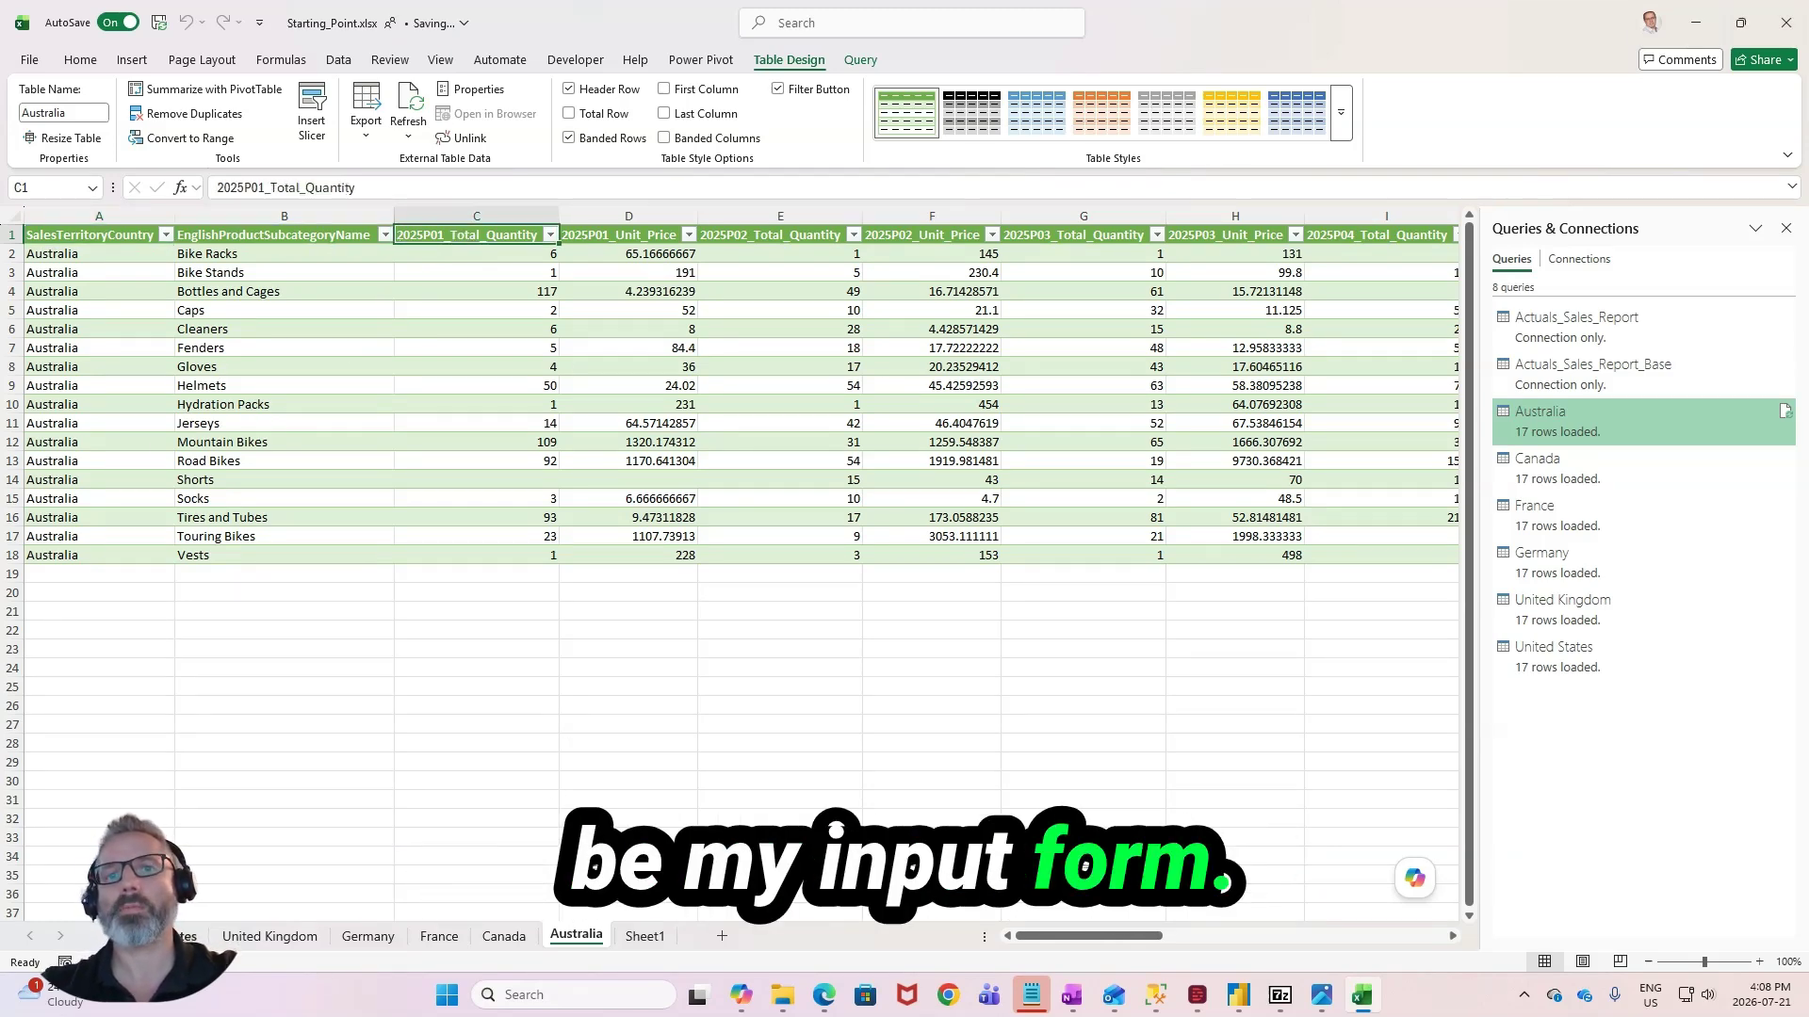
- Convert the table on the United States sheet to a normal range, removing its query definition
left_click(188, 935)
left_click(243, 329)
left_click(247, 347)
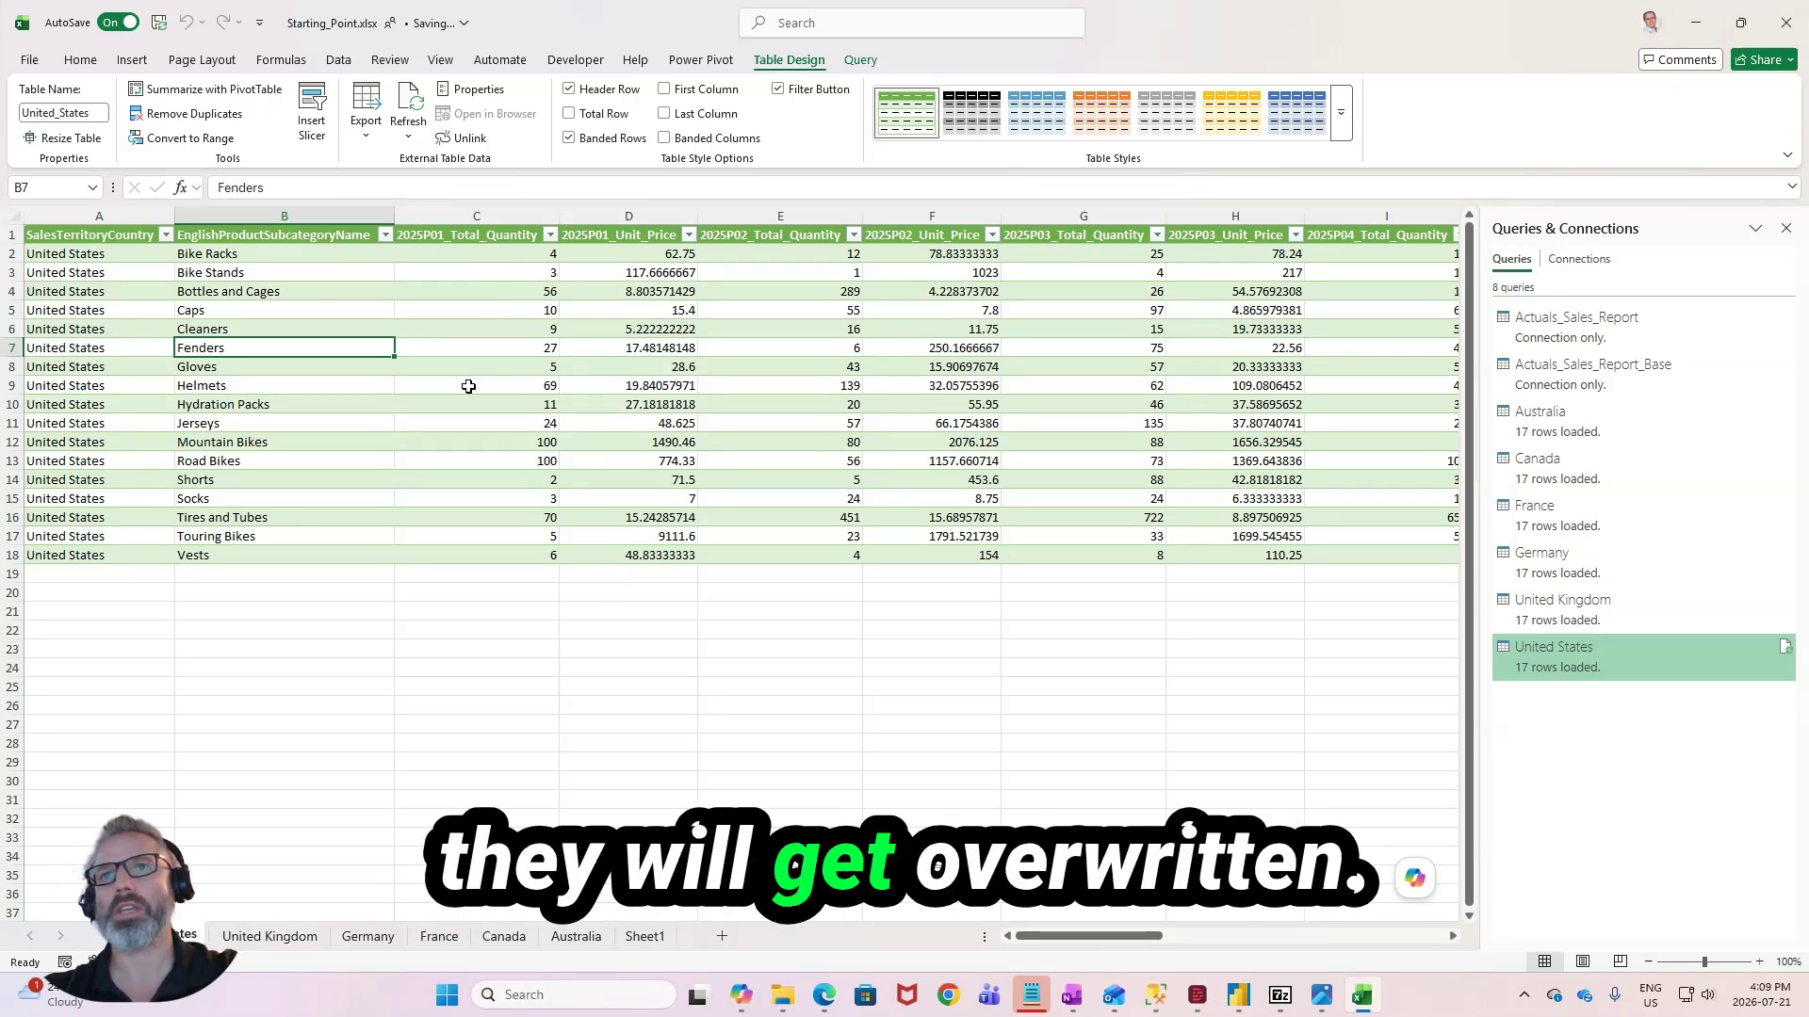
left_click(488, 349)
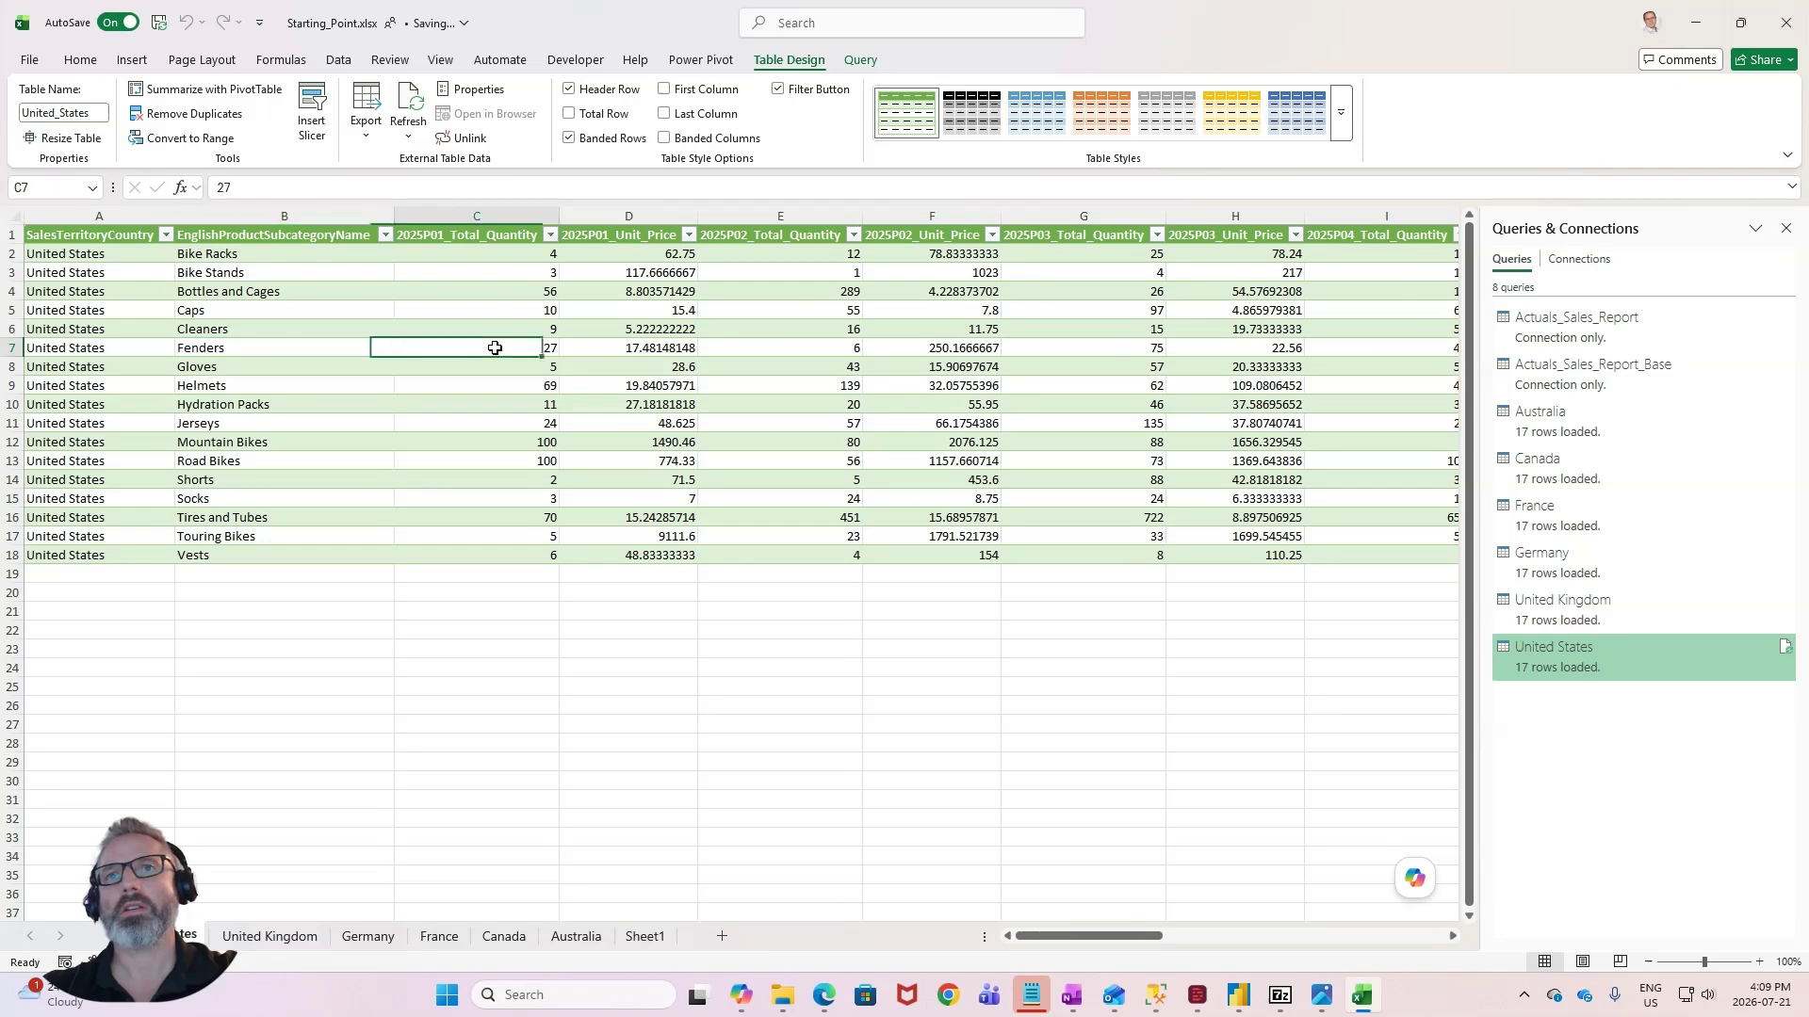
left_click(179, 140)
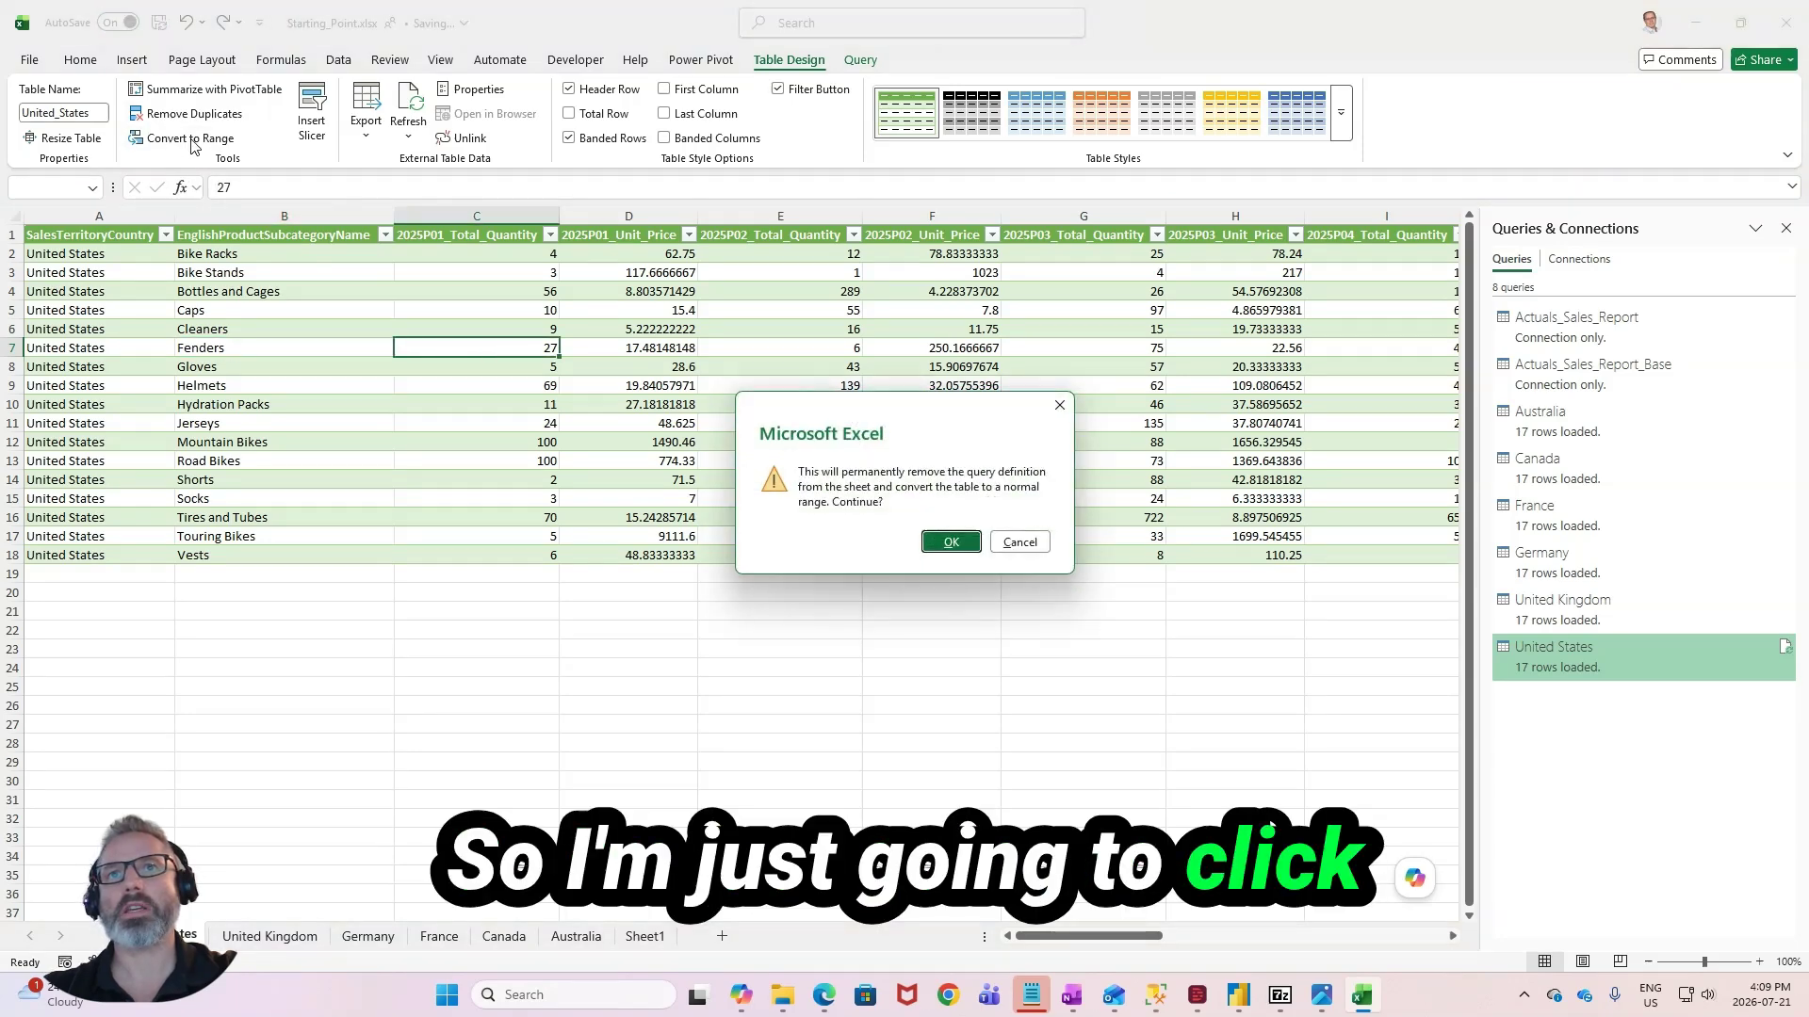
left_click(946, 541)
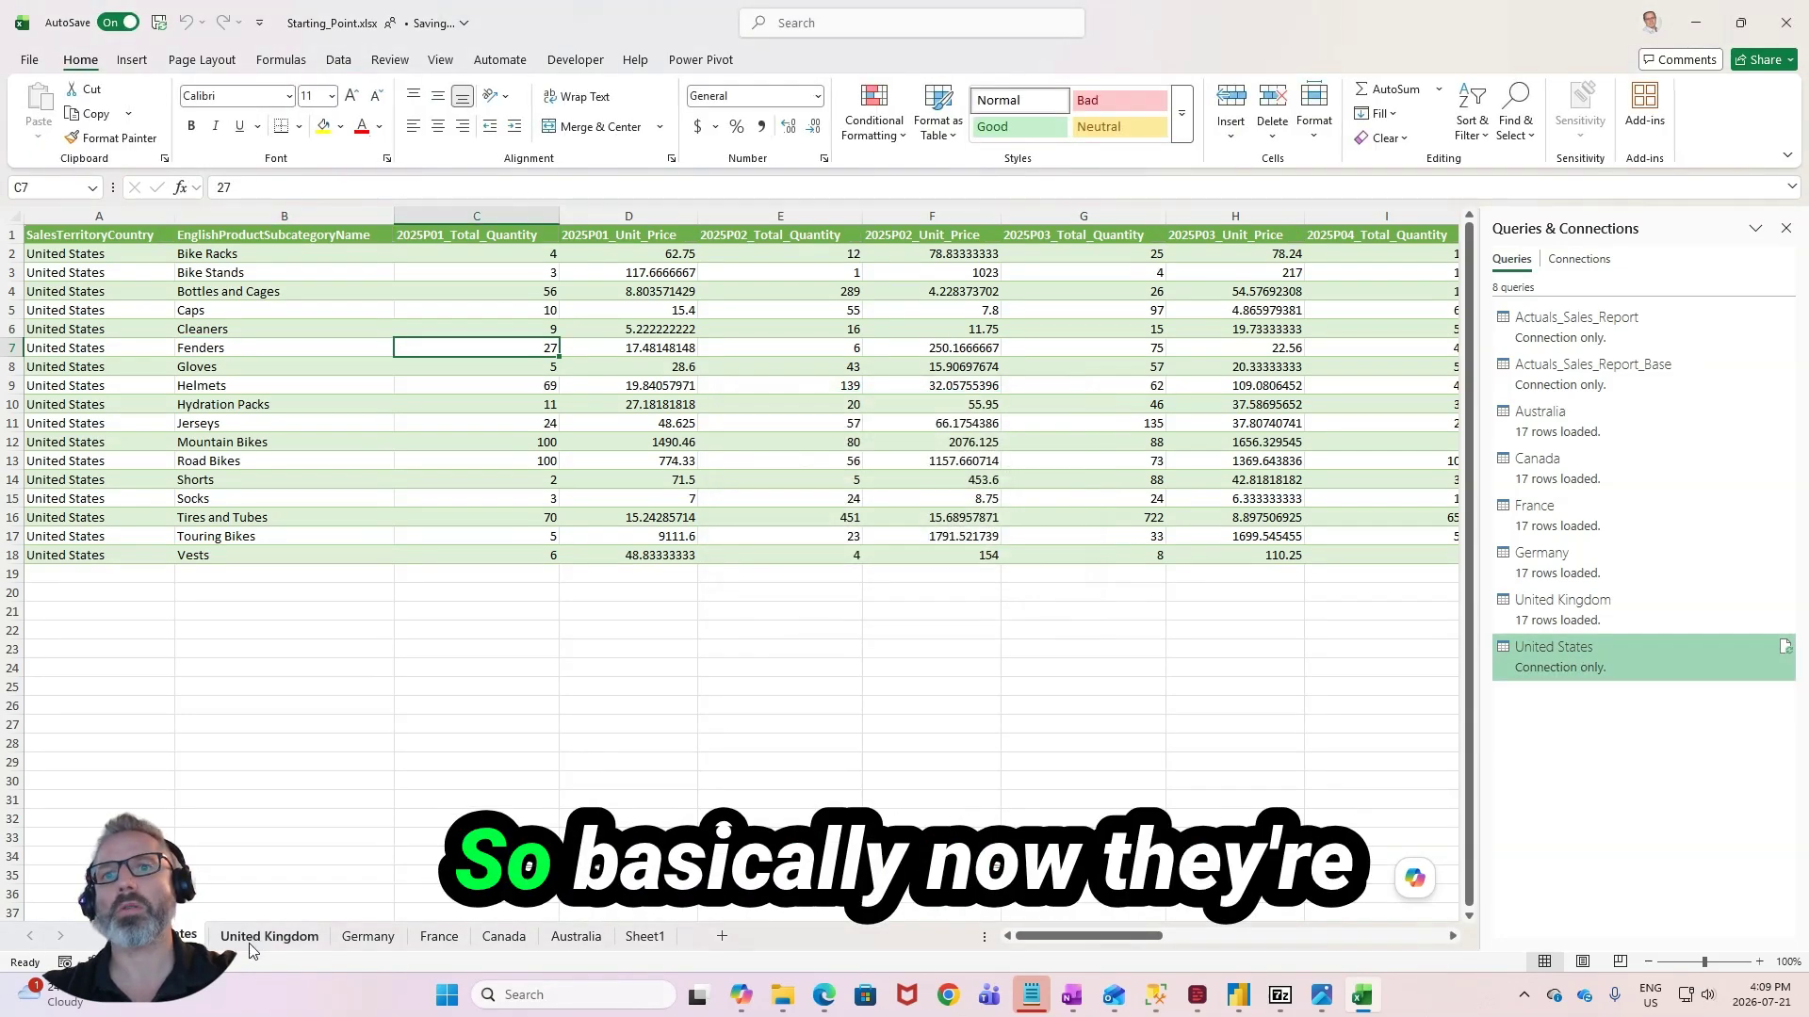
- Convert the United Kingdom sheet's table to a normal range and remove its query definition
key("ctrl+Page_Down")
left_click(179, 140)
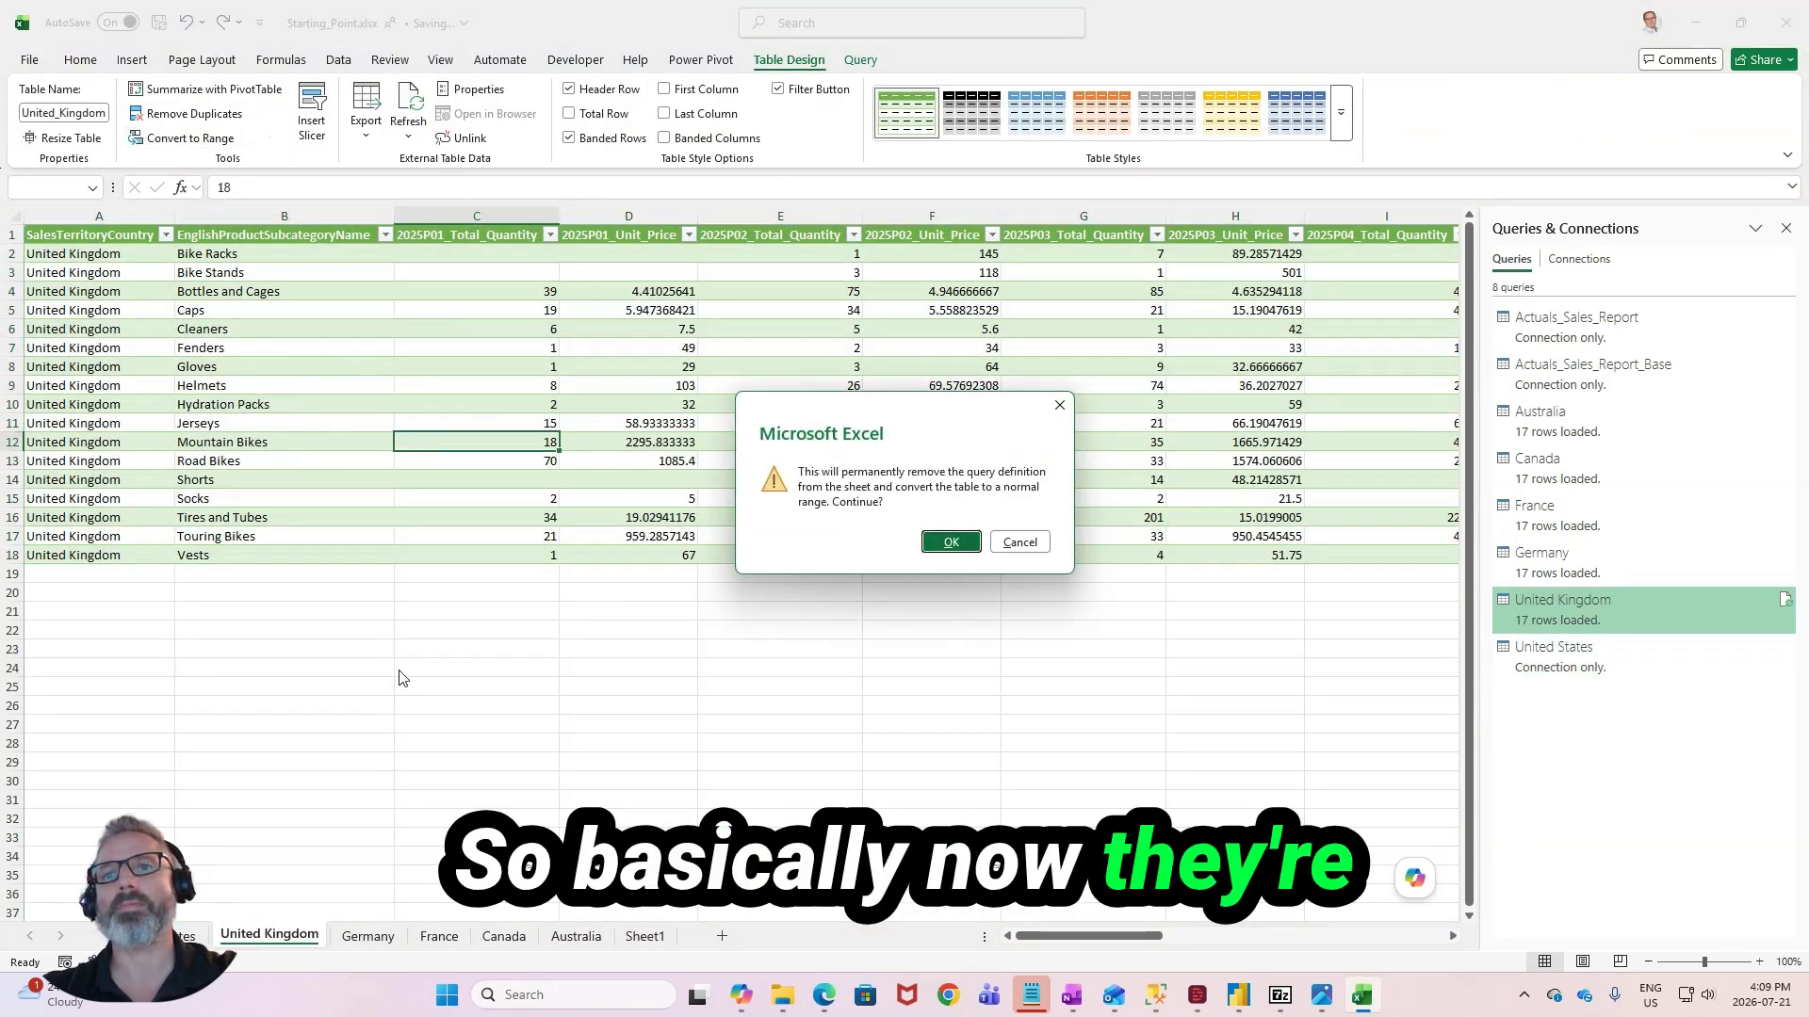
left_click(951, 541)
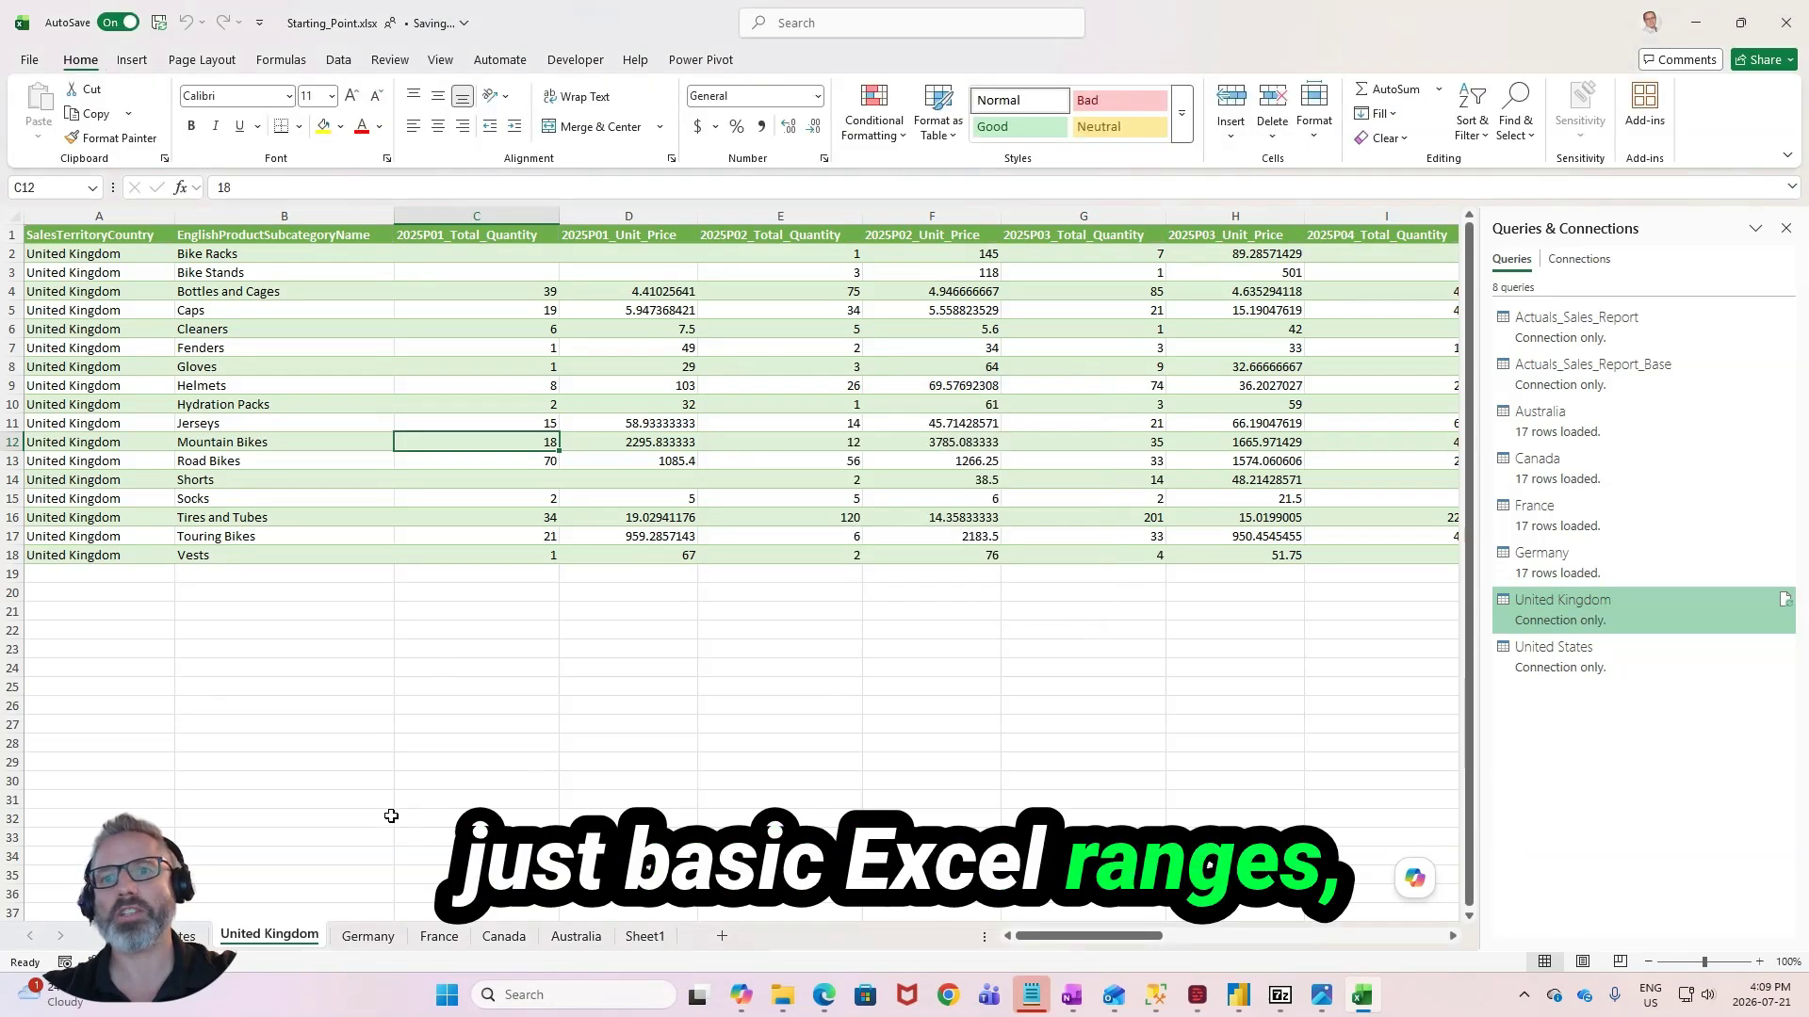
- Convert the tables on the Germany and France sheets to normal ranges, removing their query definitions
key("ctrl+Page_Down")
left_click(222, 140)
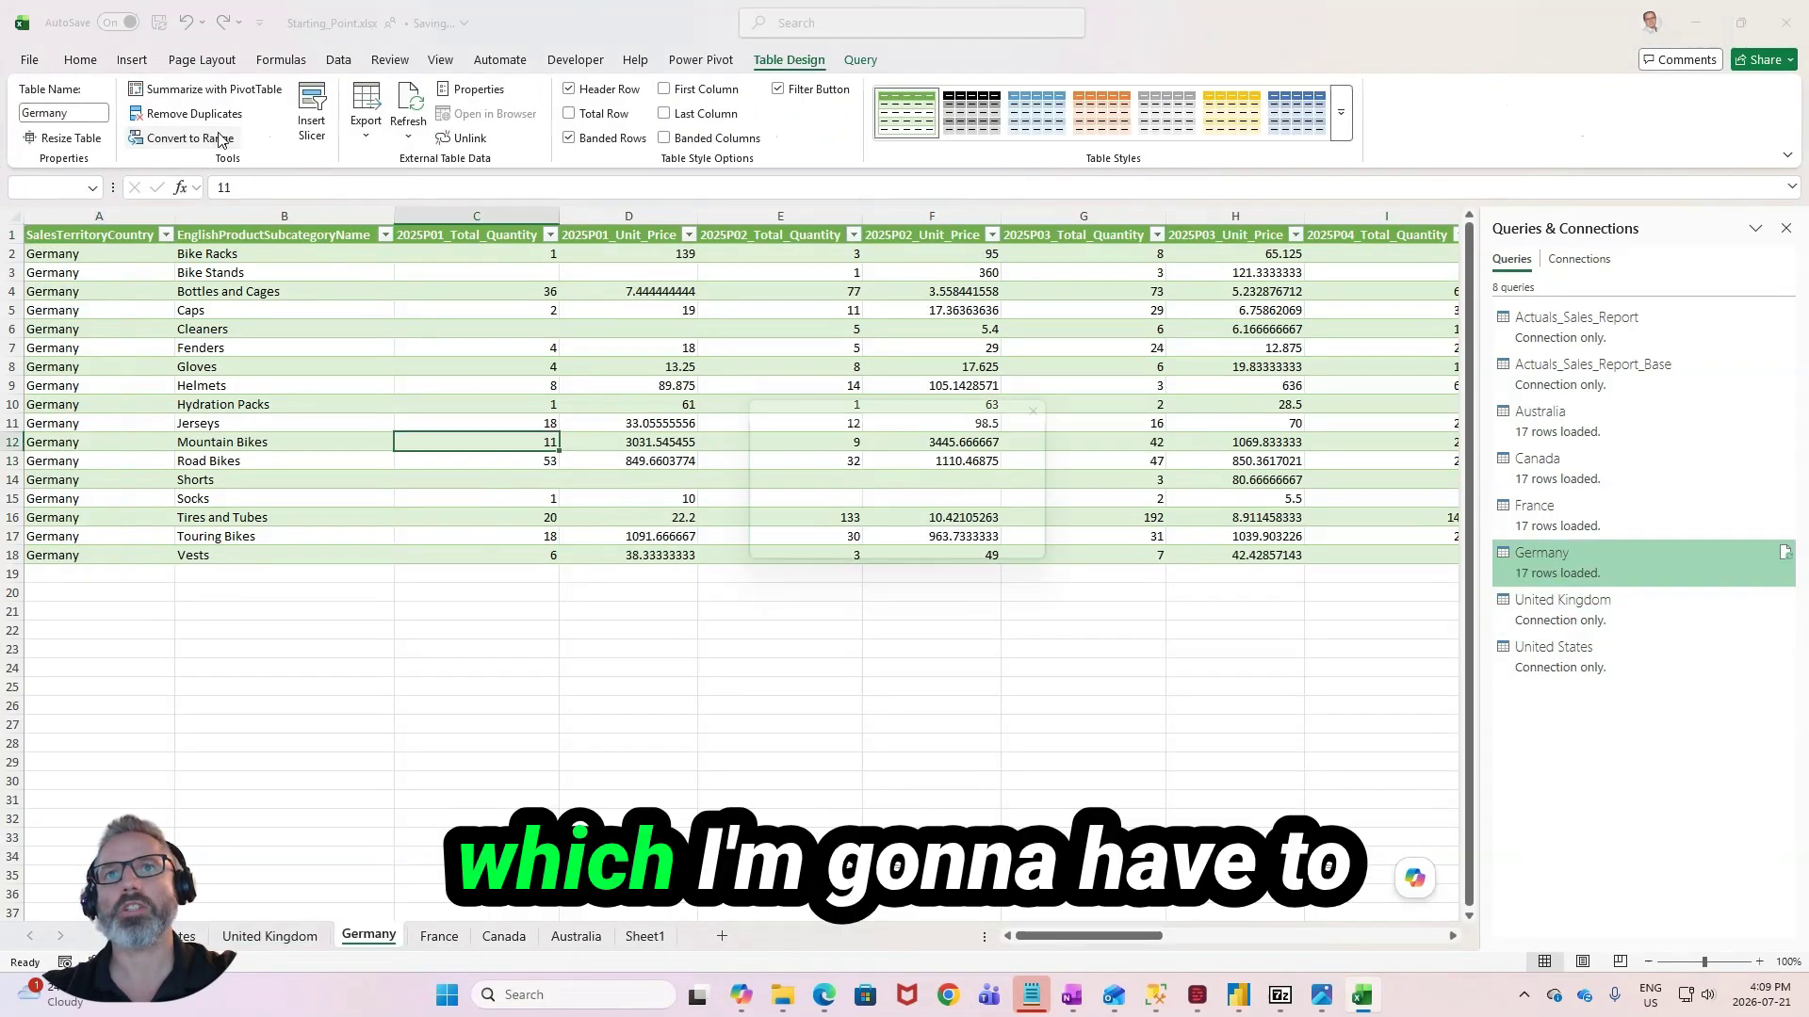
key("Return")
key("ctrl+Page_Down")
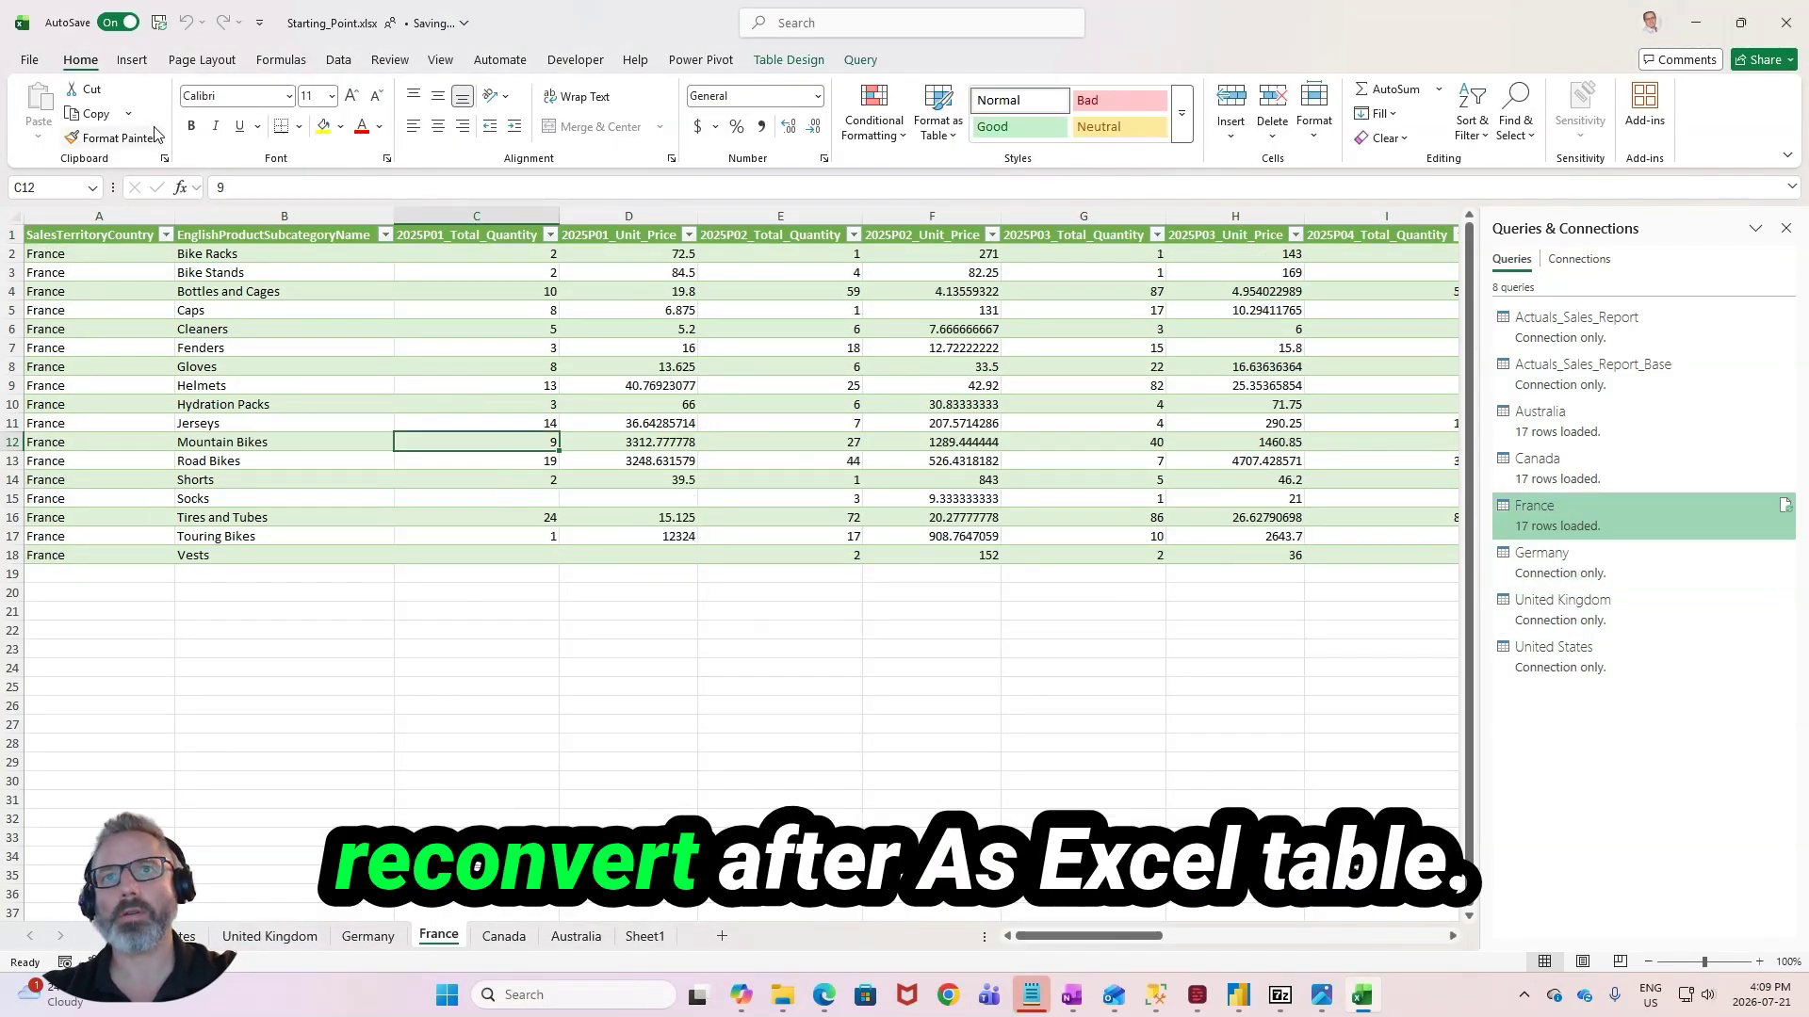
left_click(822, 61)
left_click(223, 140)
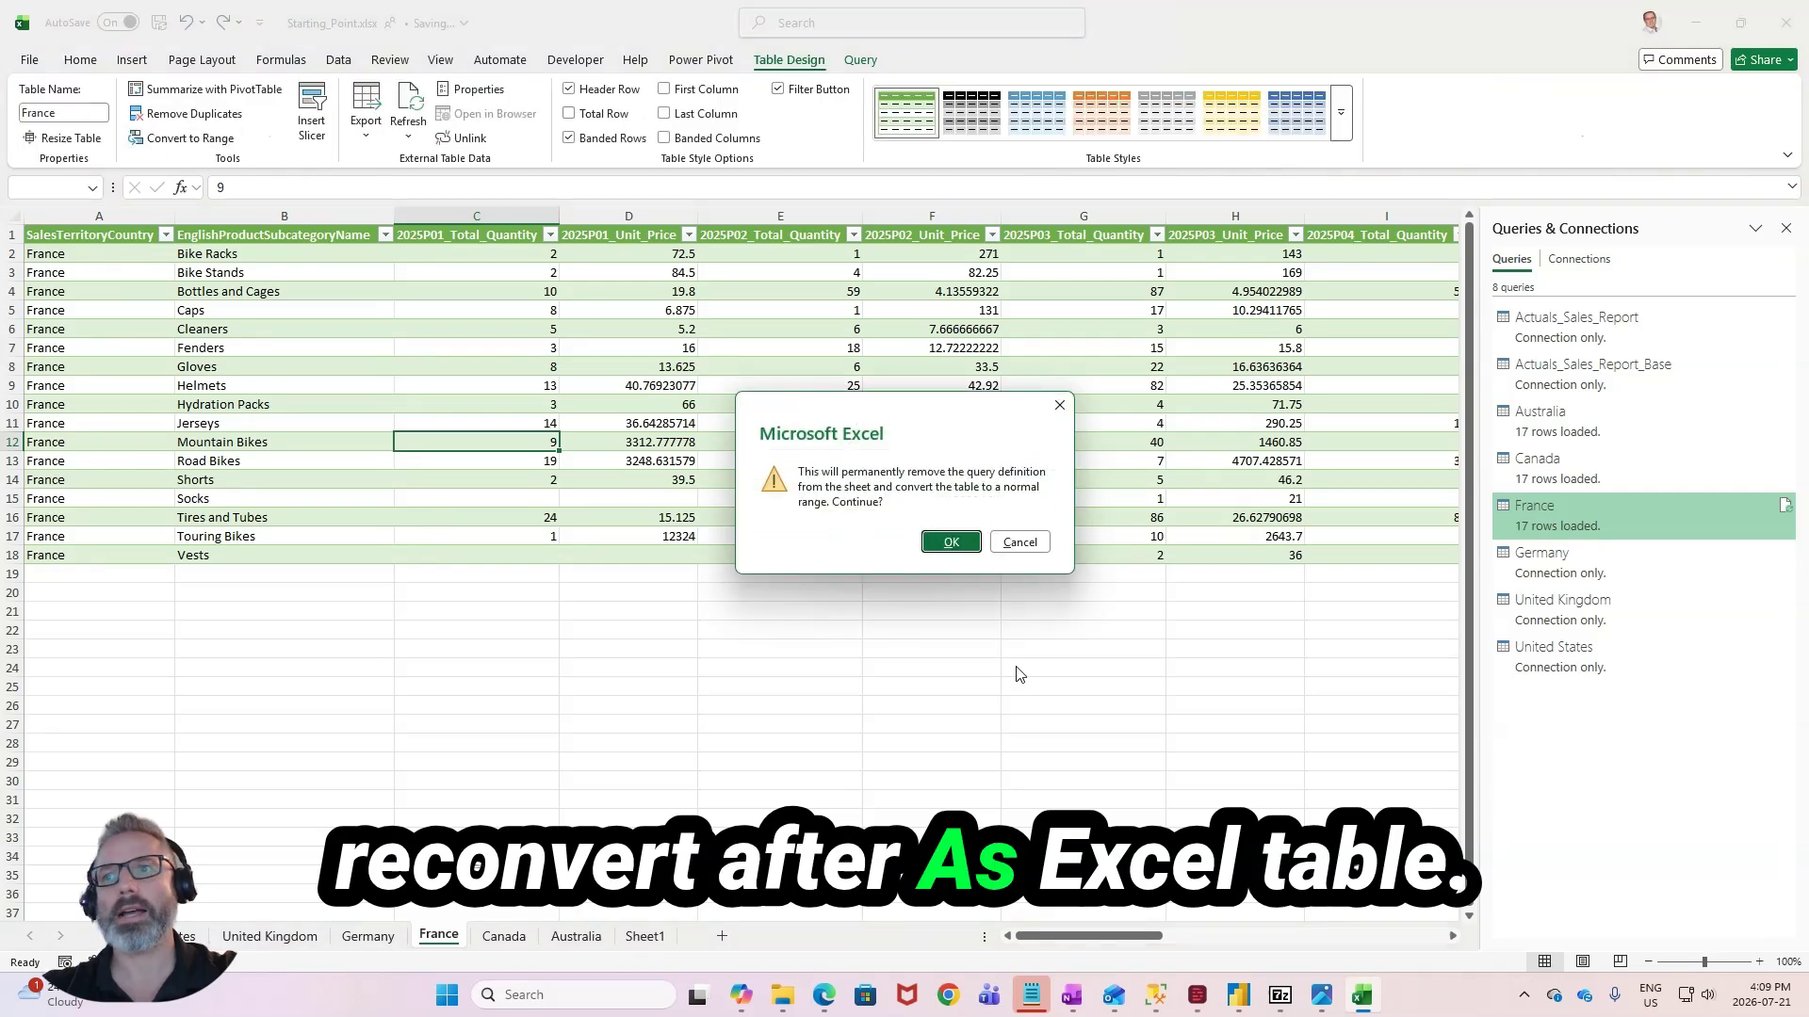
left_click(940, 538)
- Convert the Canada and Australia sheets' tables to normal ranges and remove their query definitions
key("ctrl+Page_Down")
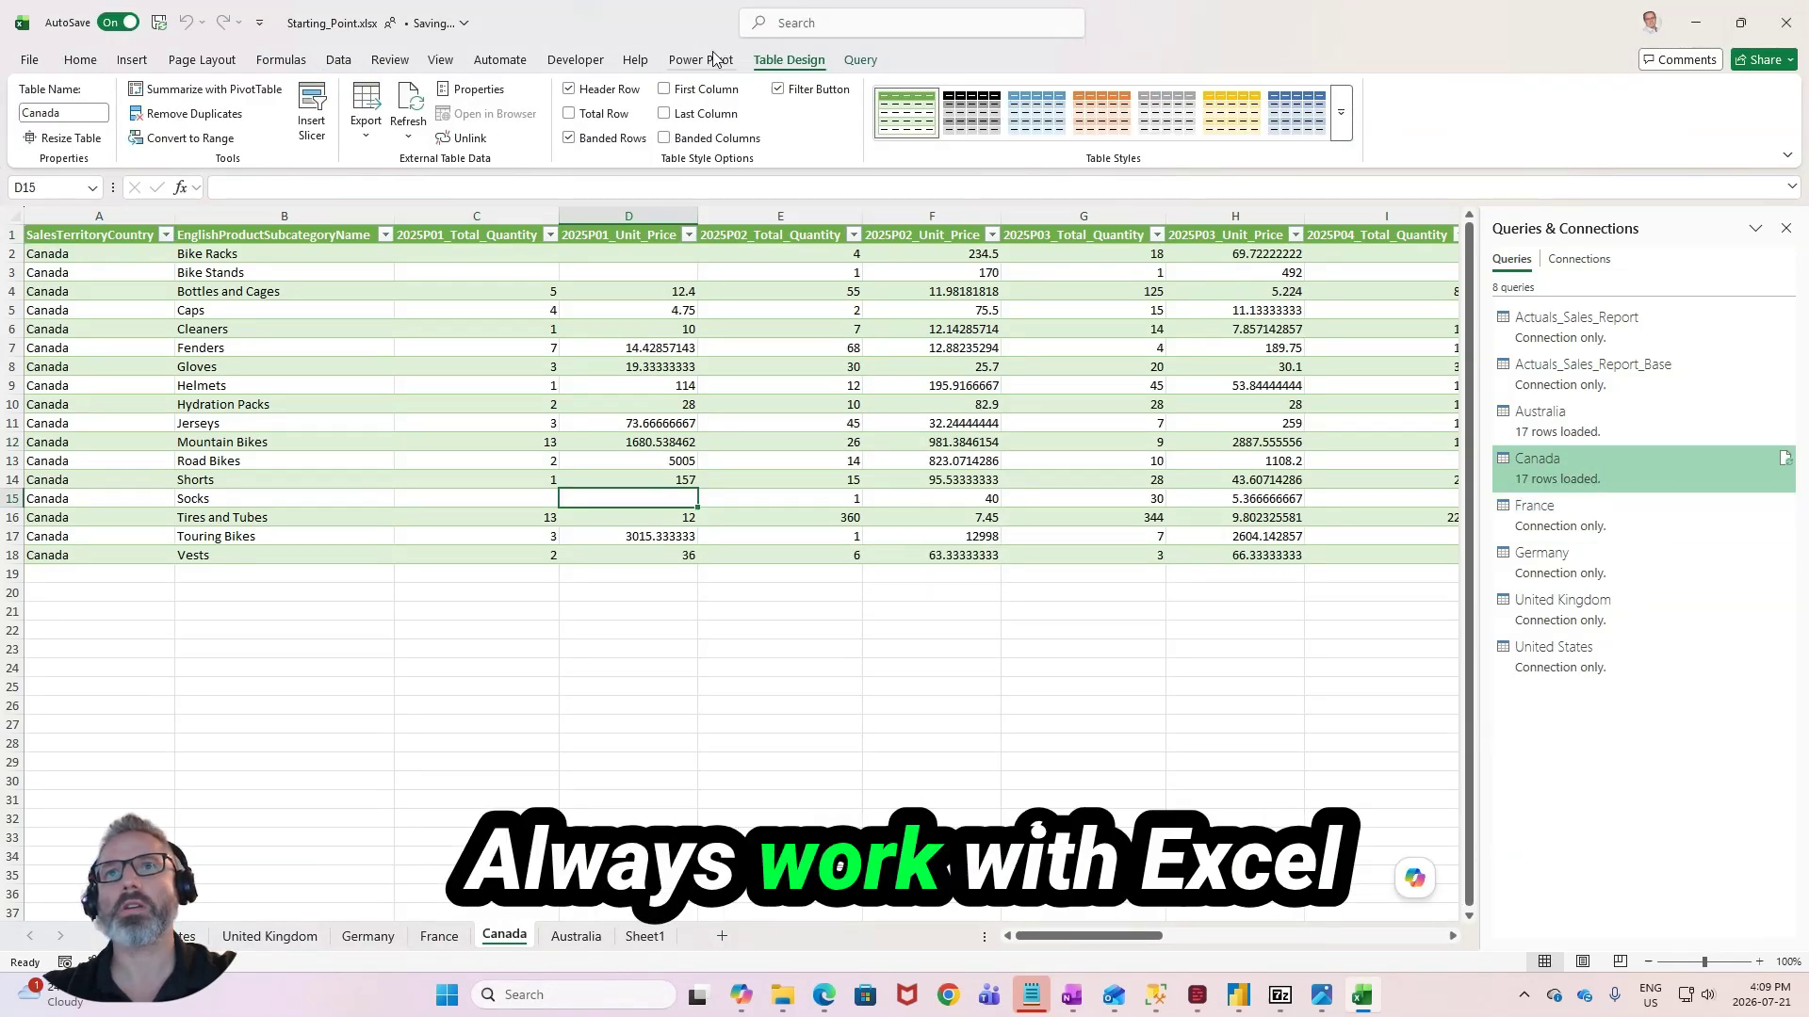
left_click(165, 141)
left_click(940, 538)
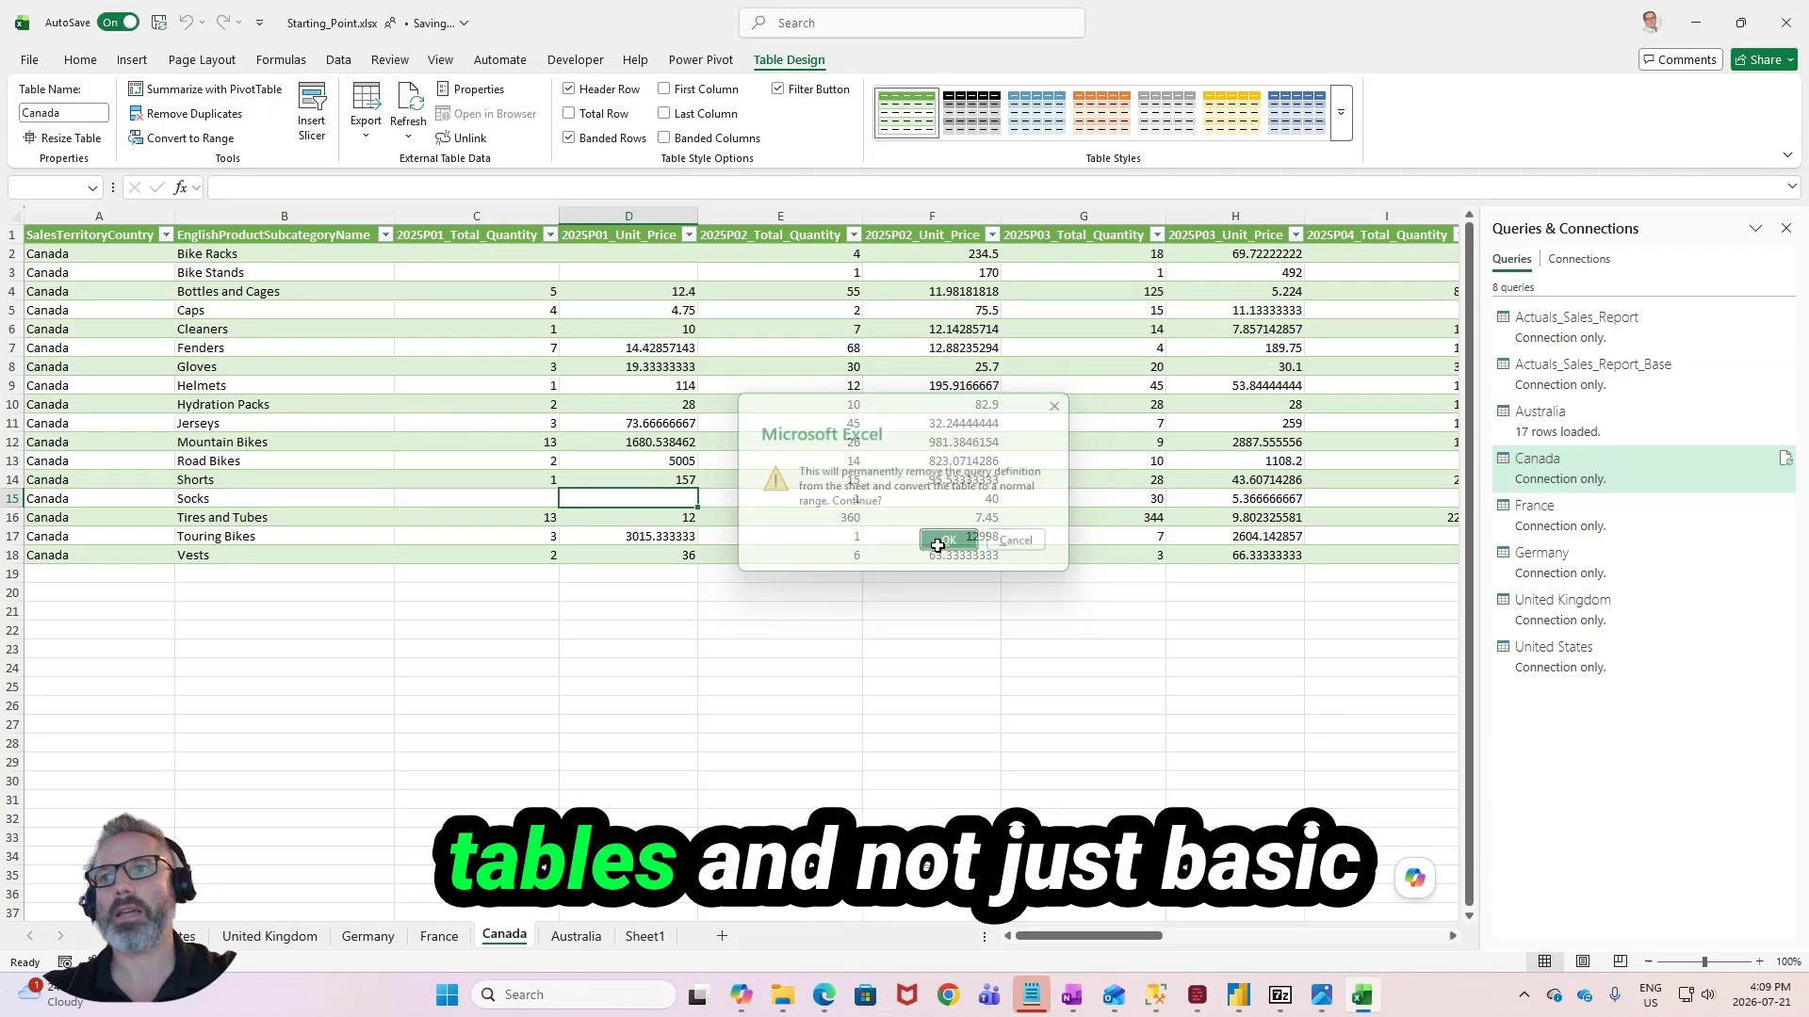
left_click(576, 936)
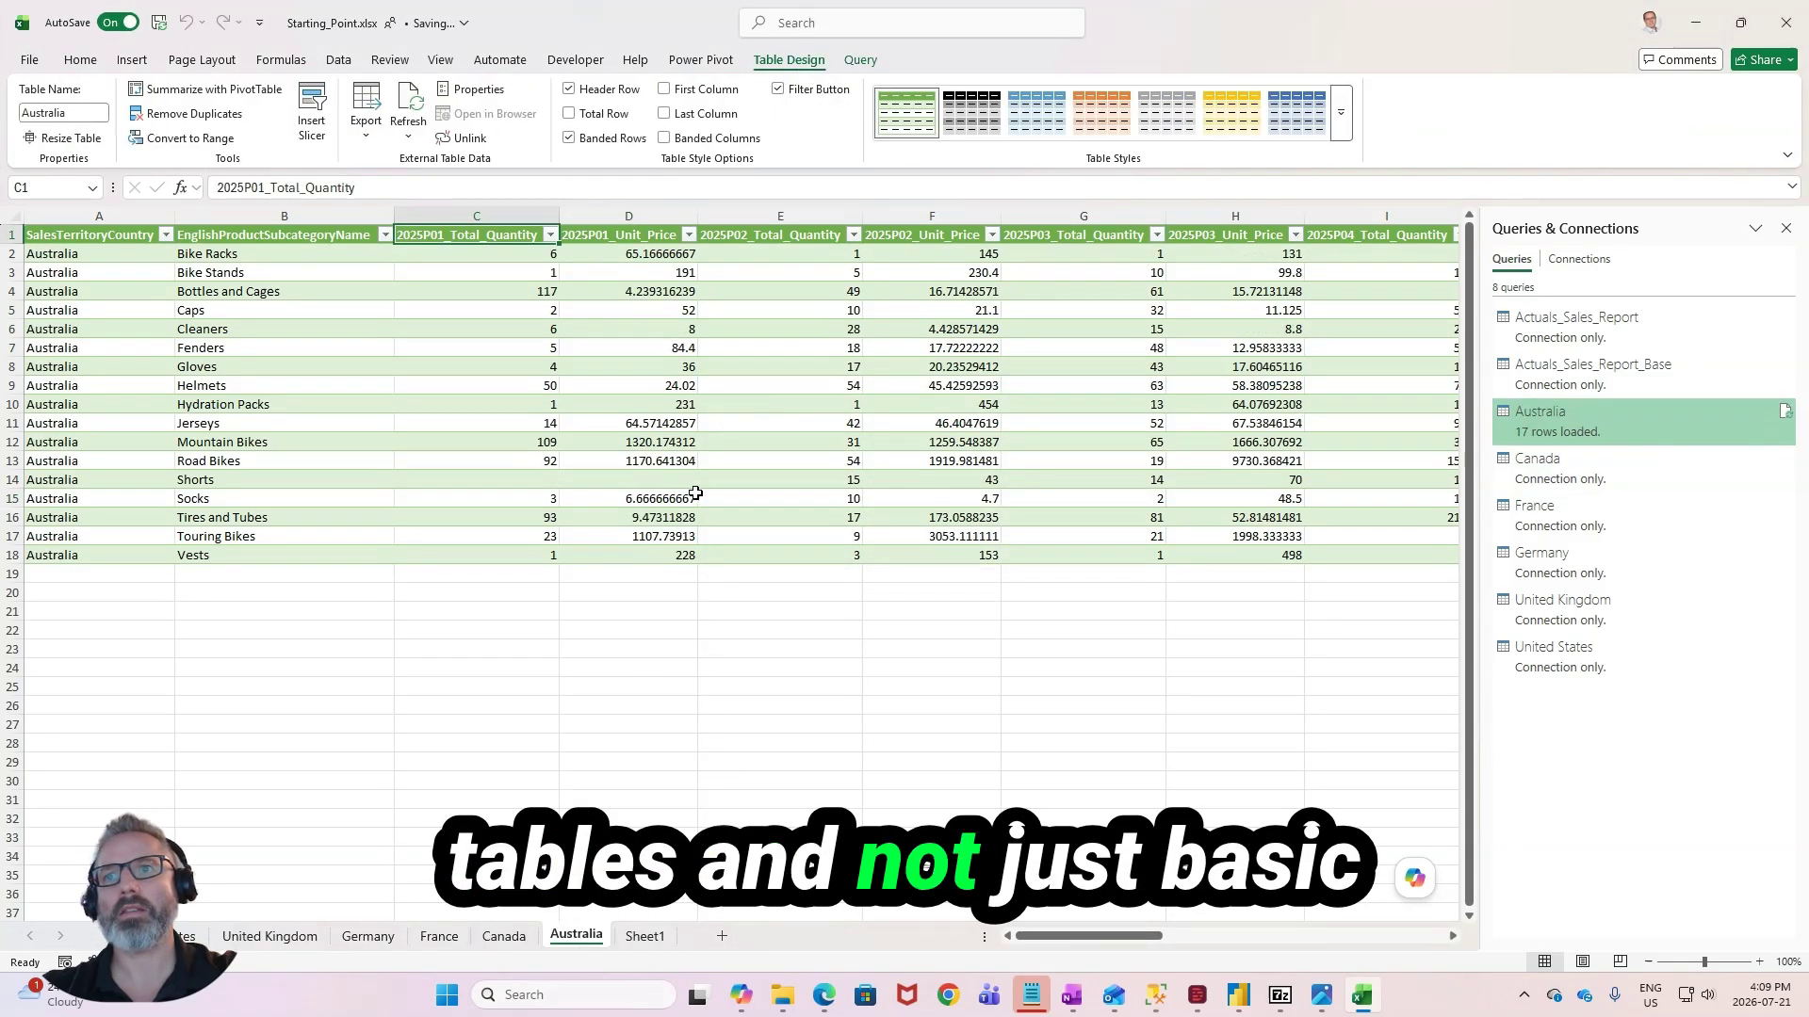
left_click(190, 140)
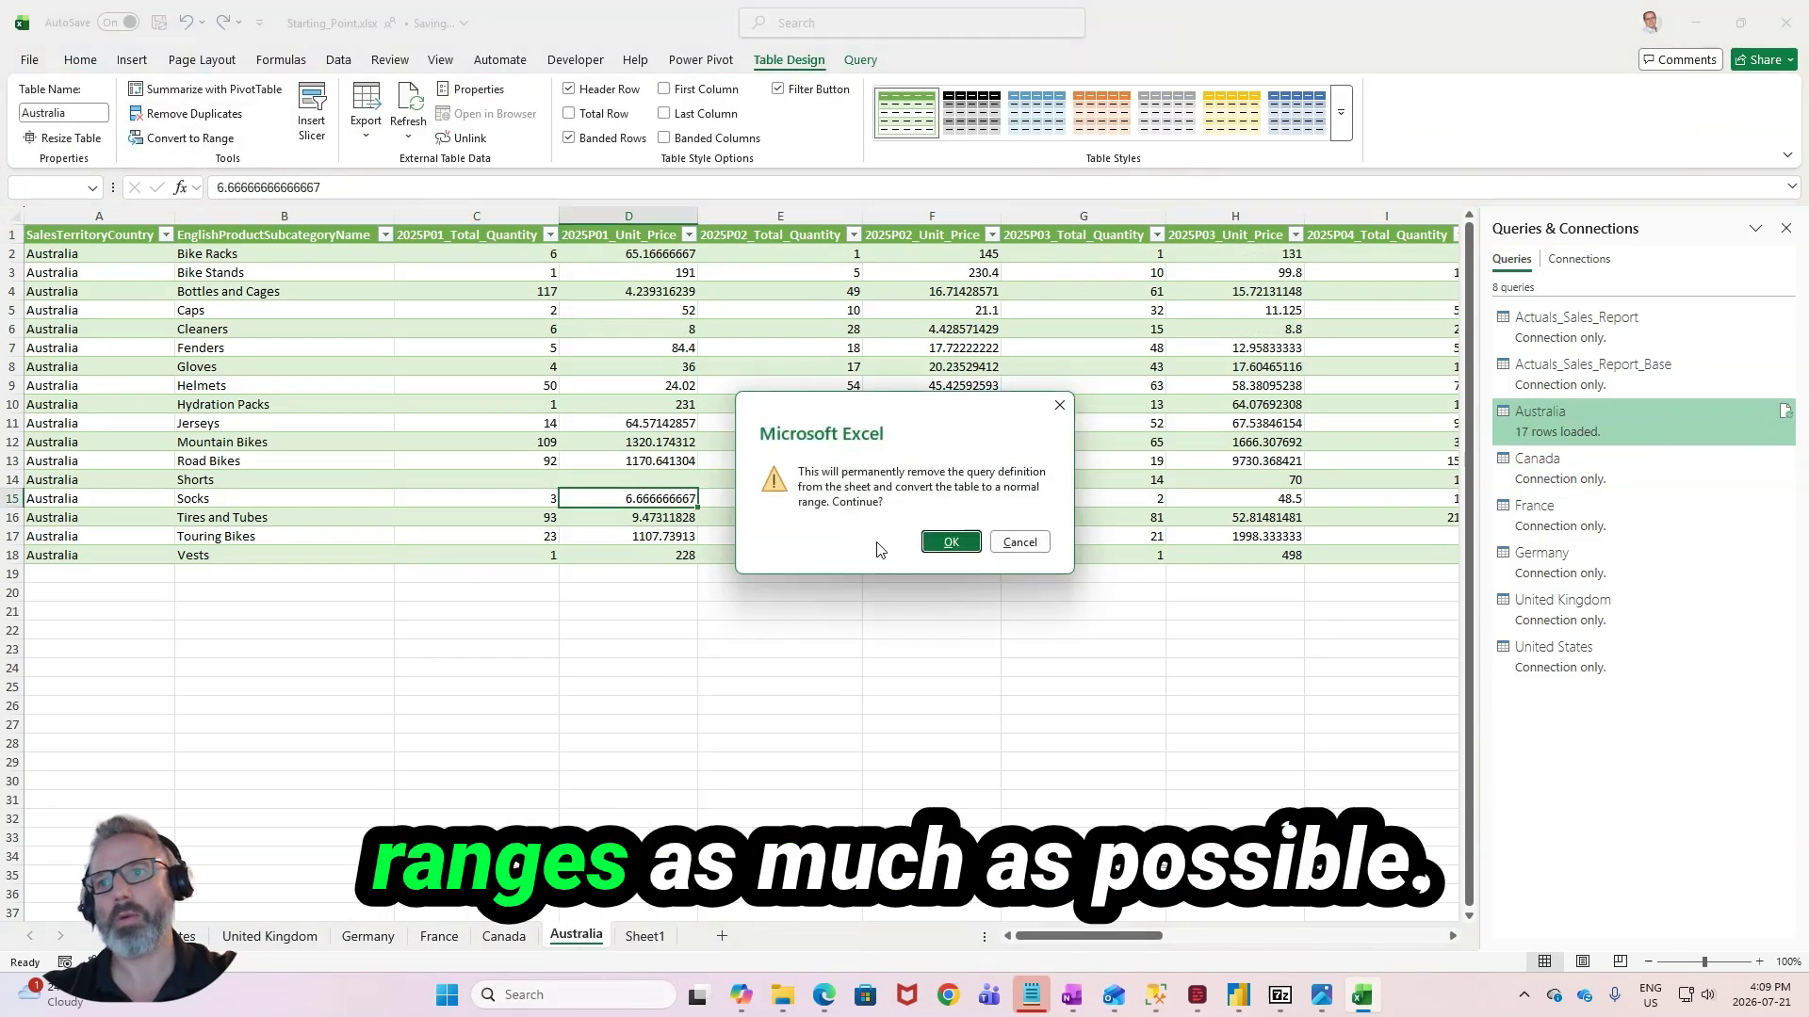
left_click(948, 544)
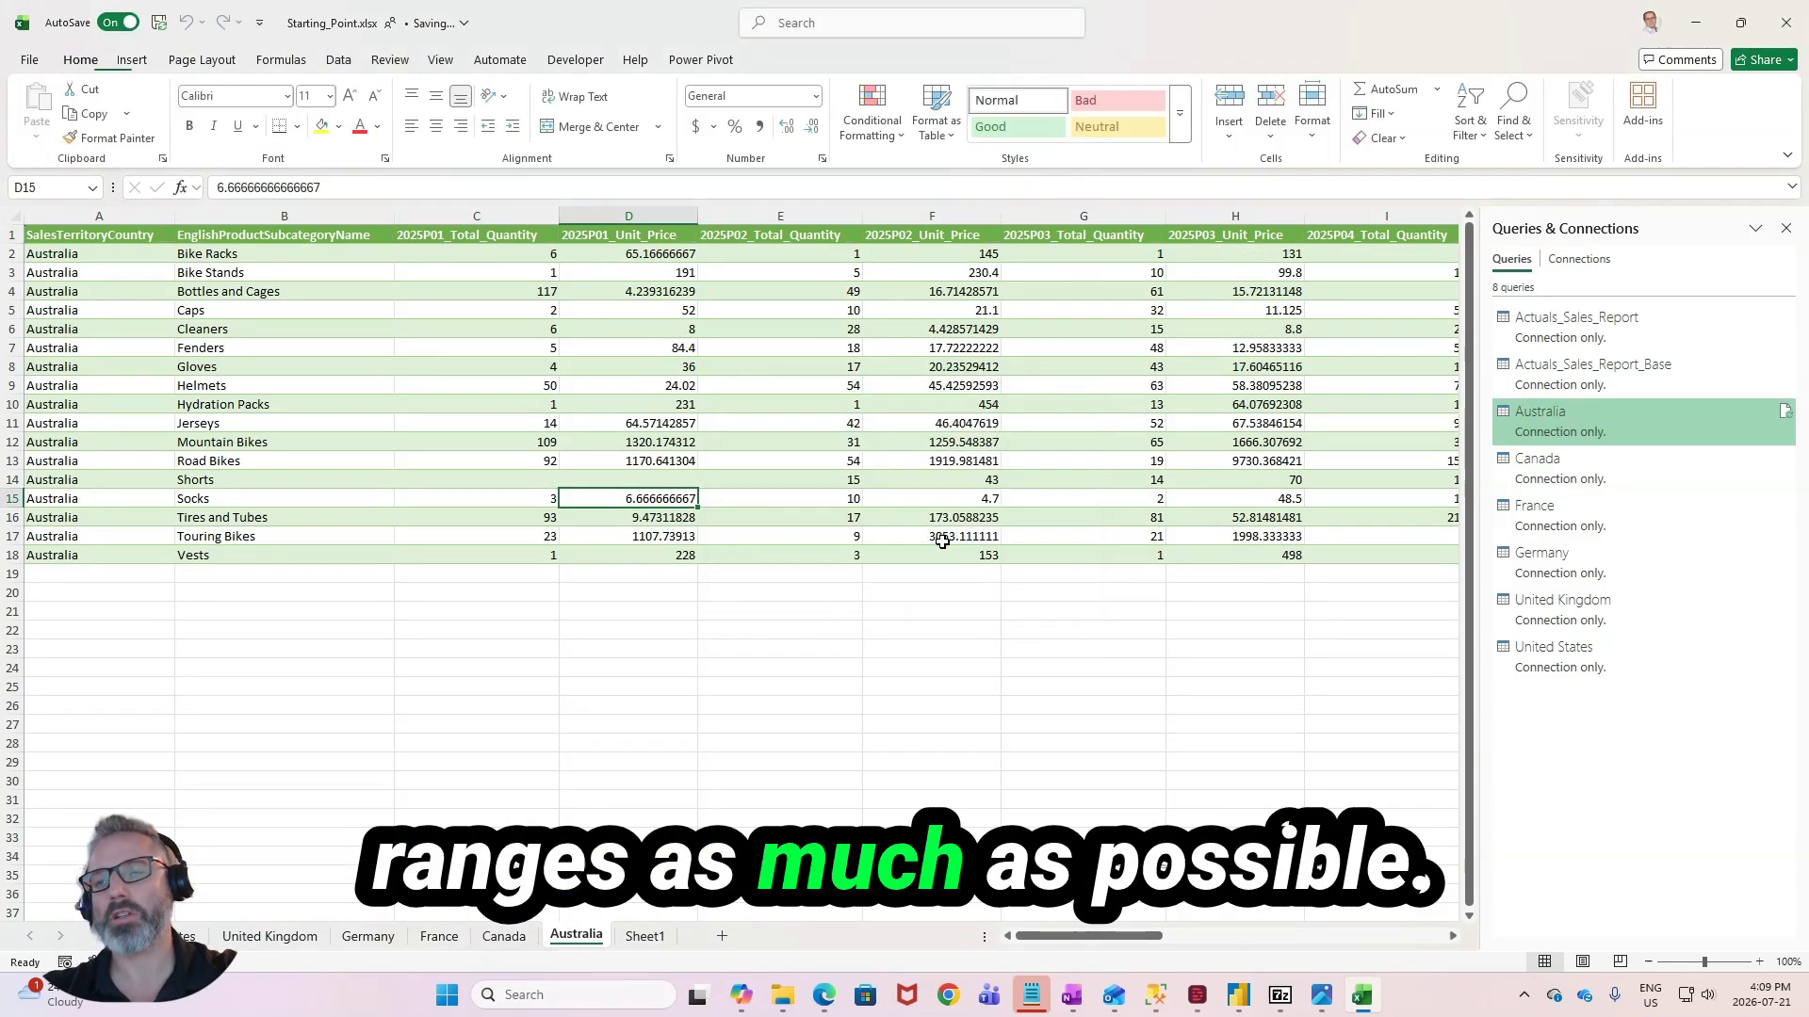
- Replace 2025 with 2026 in all quantity and unit price headers, C1 to Z1, on the United States sheet
left_click(504, 935)
left_click(439, 935)
left_click(269, 936)
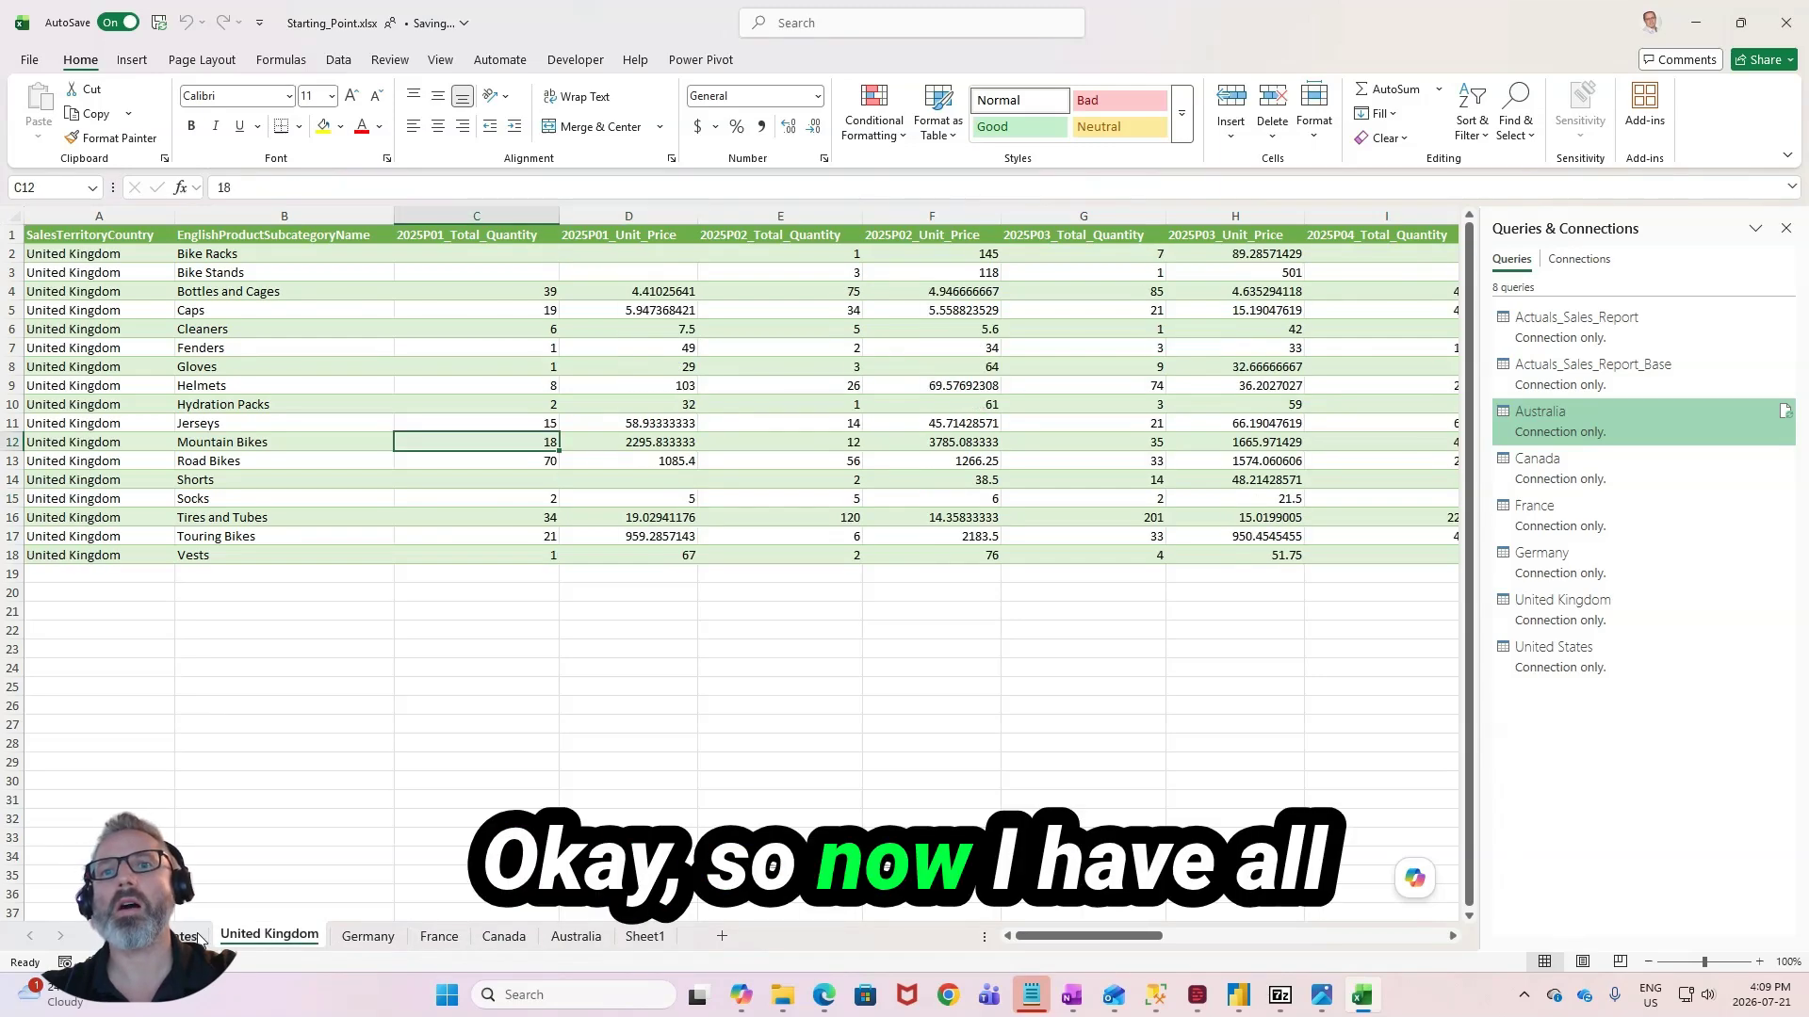
left_click(184, 935)
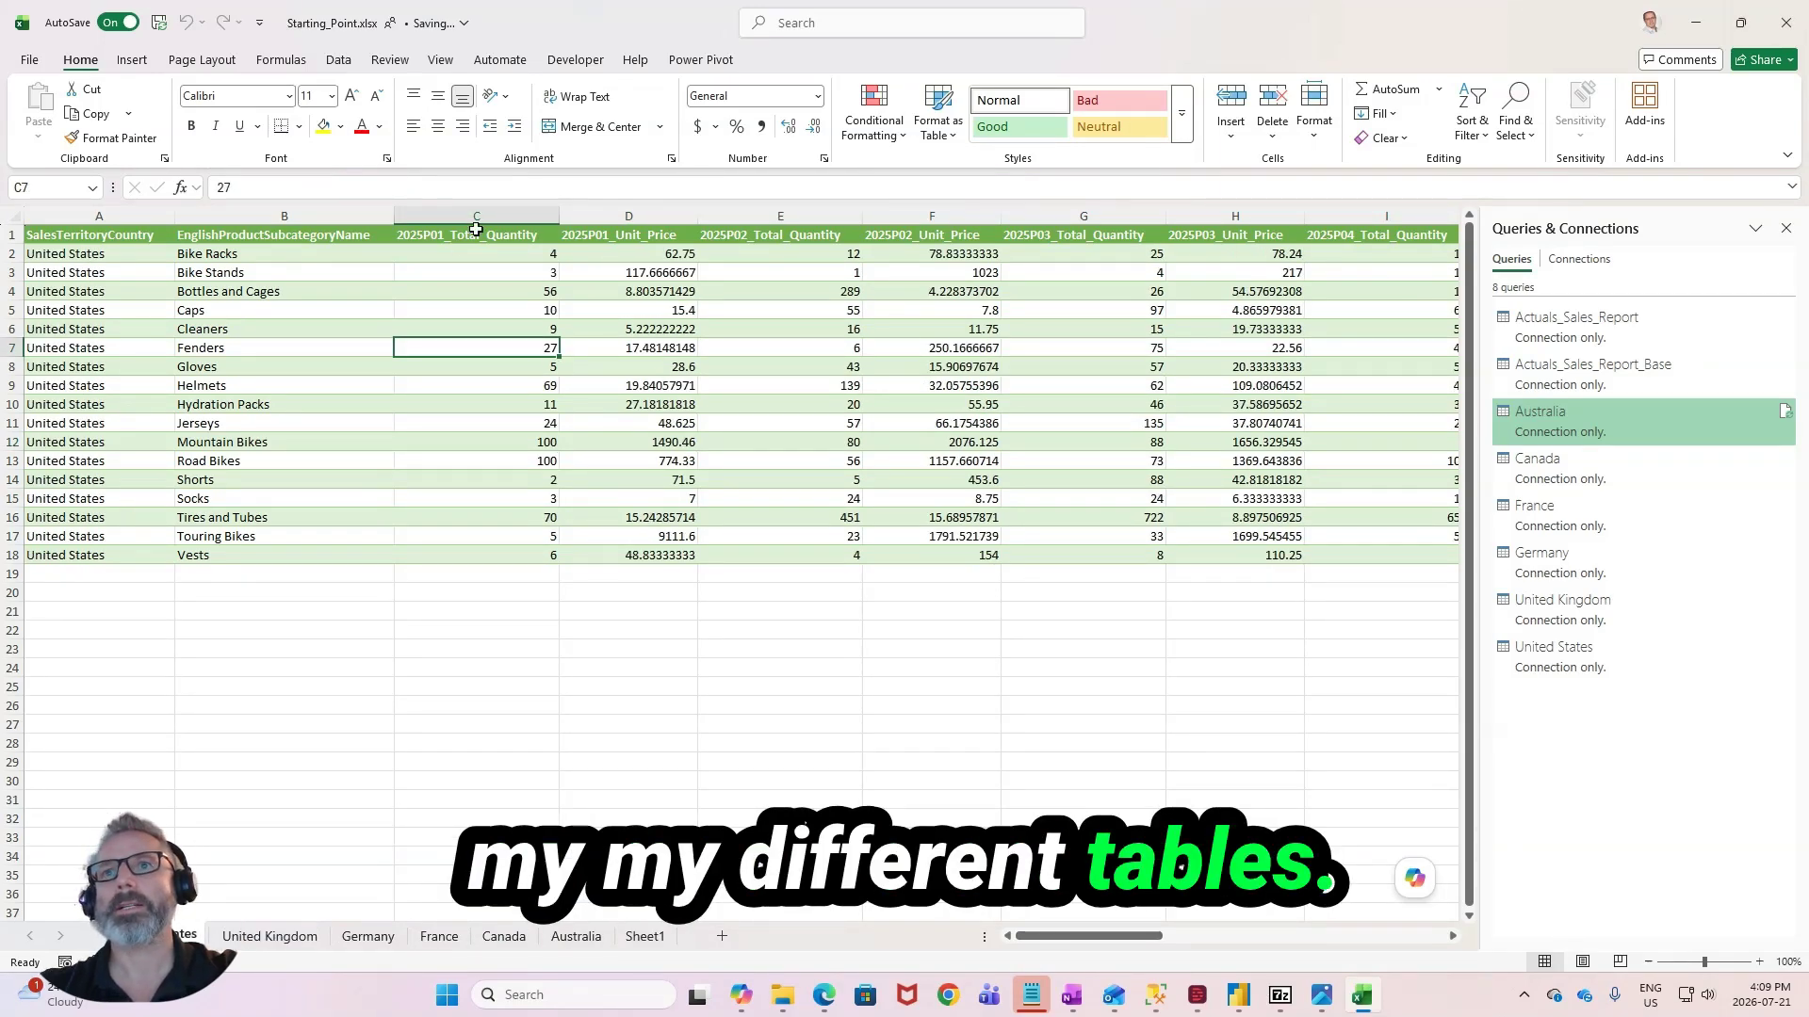
left_click_drag(476, 229, 1332, 235)
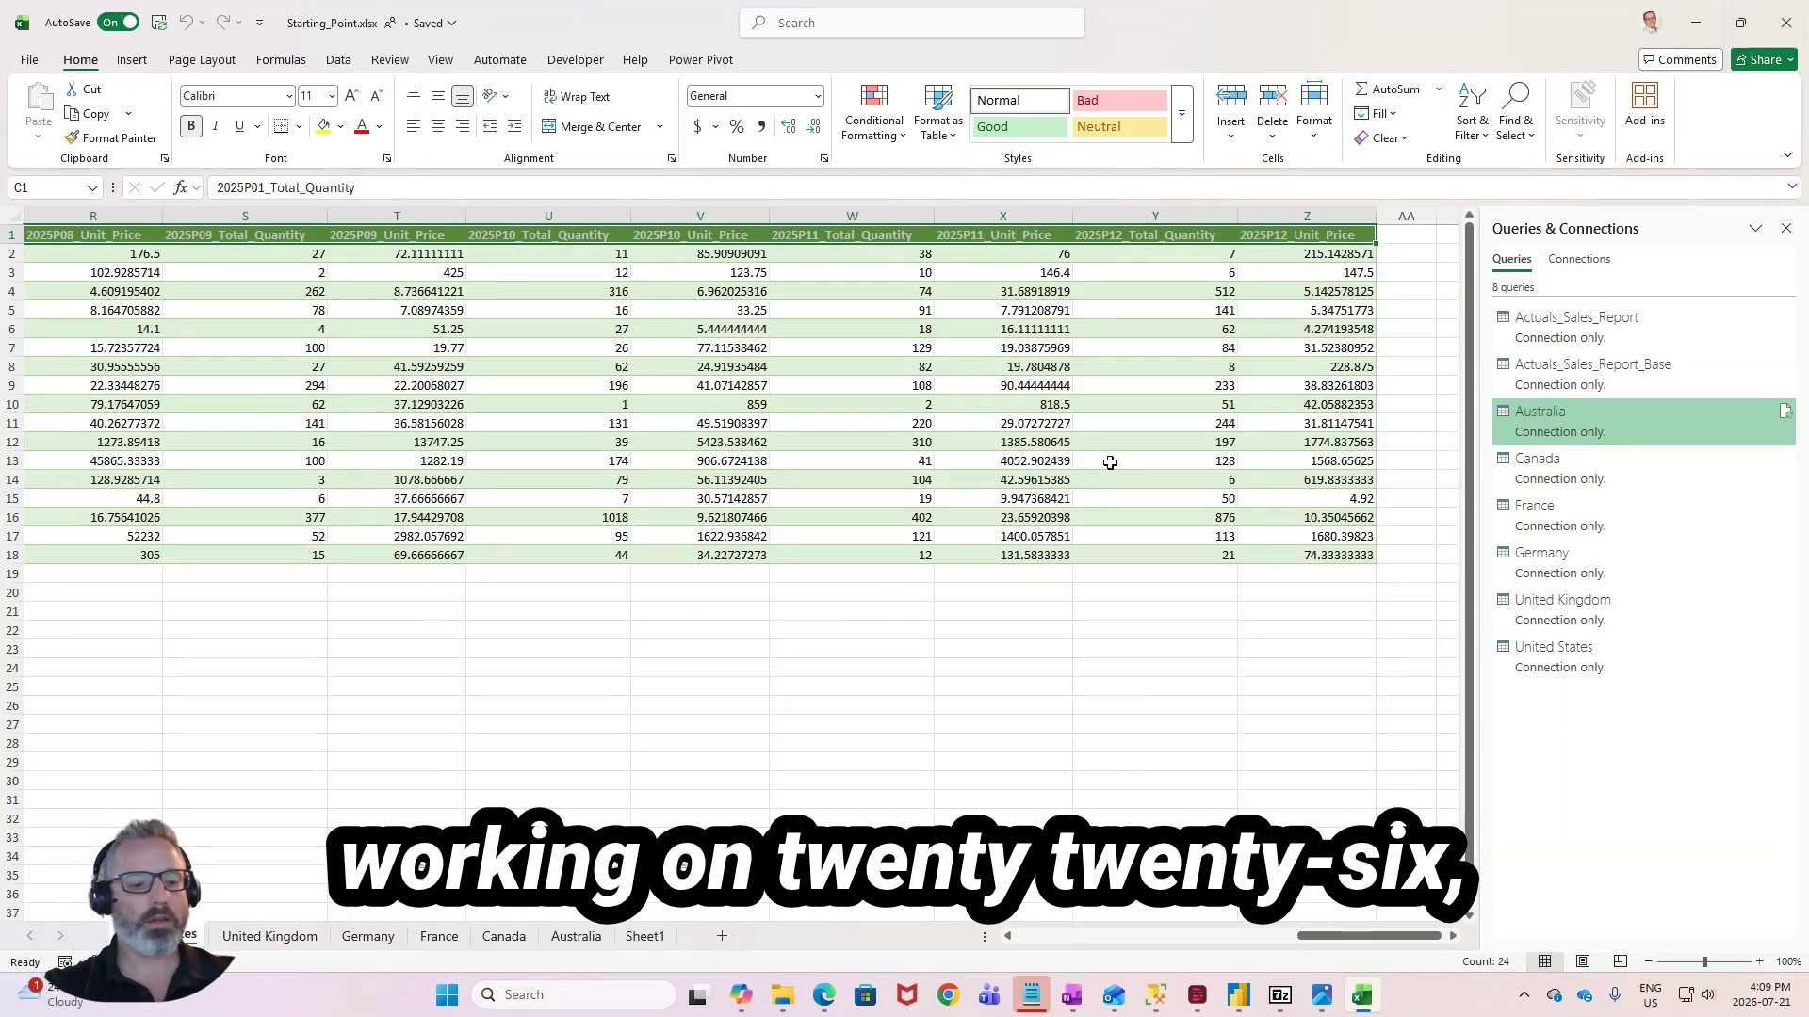
key("ctrl+h")
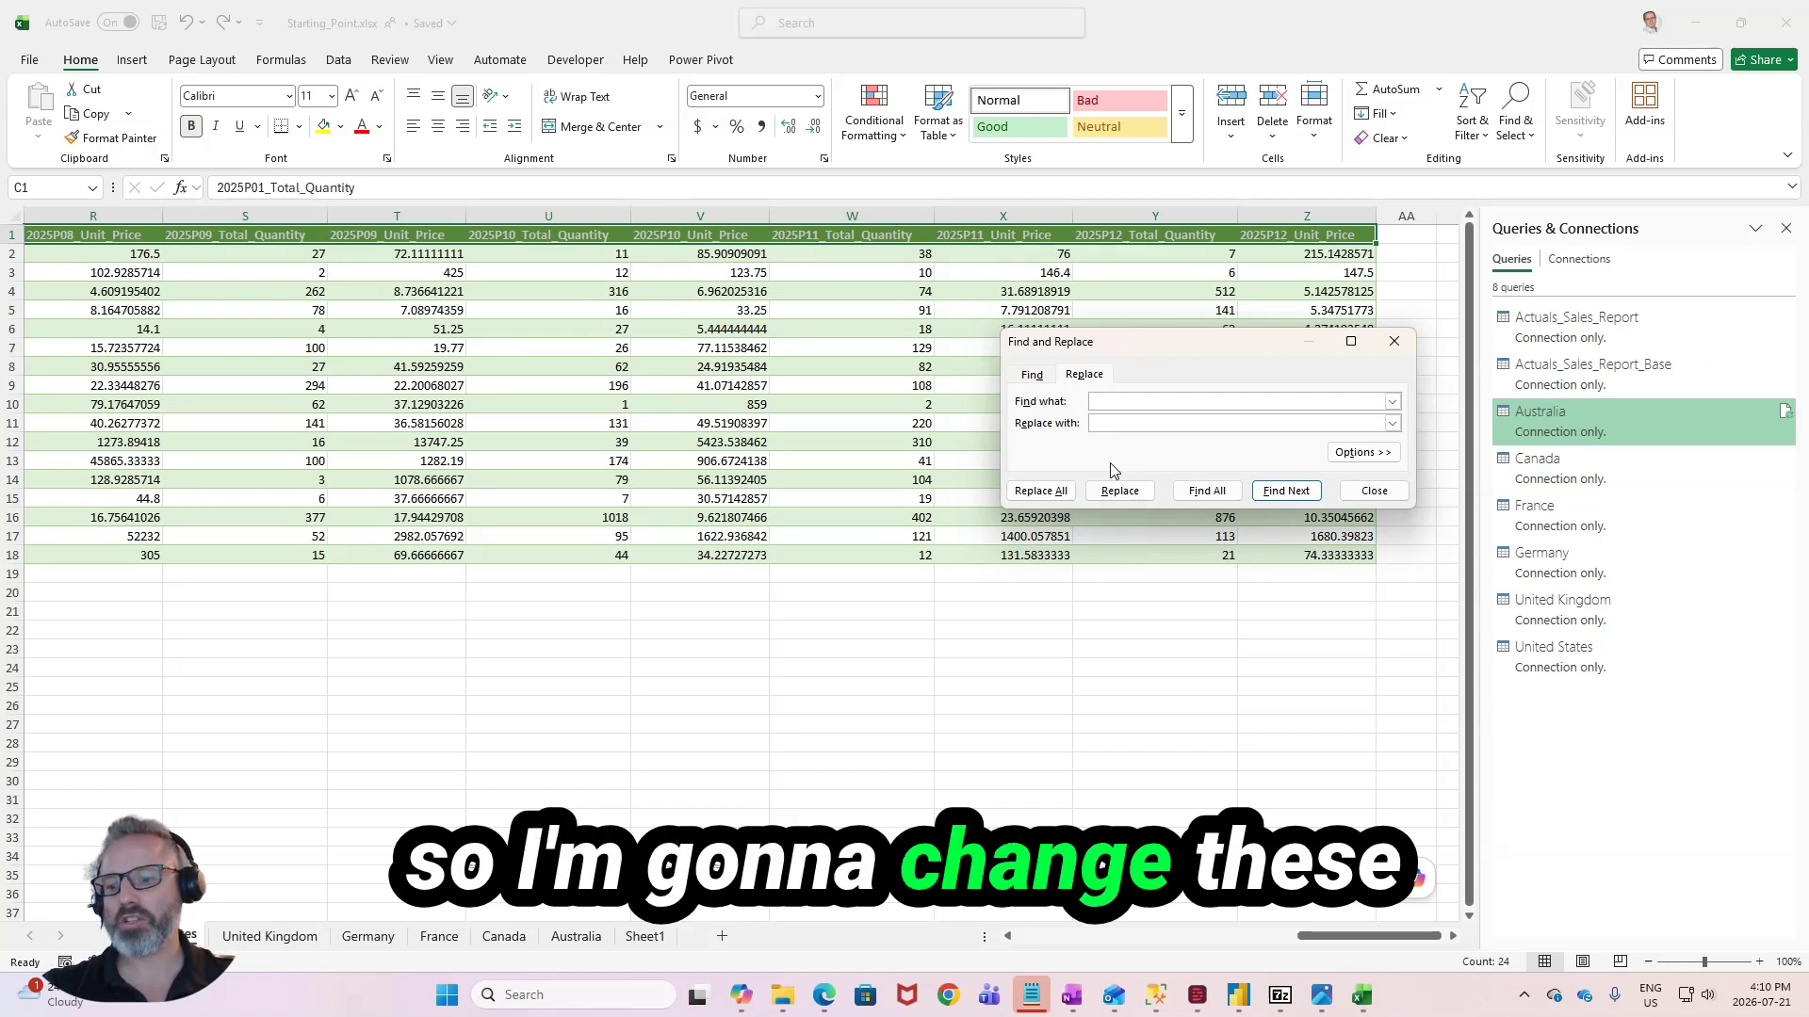
type("2025")
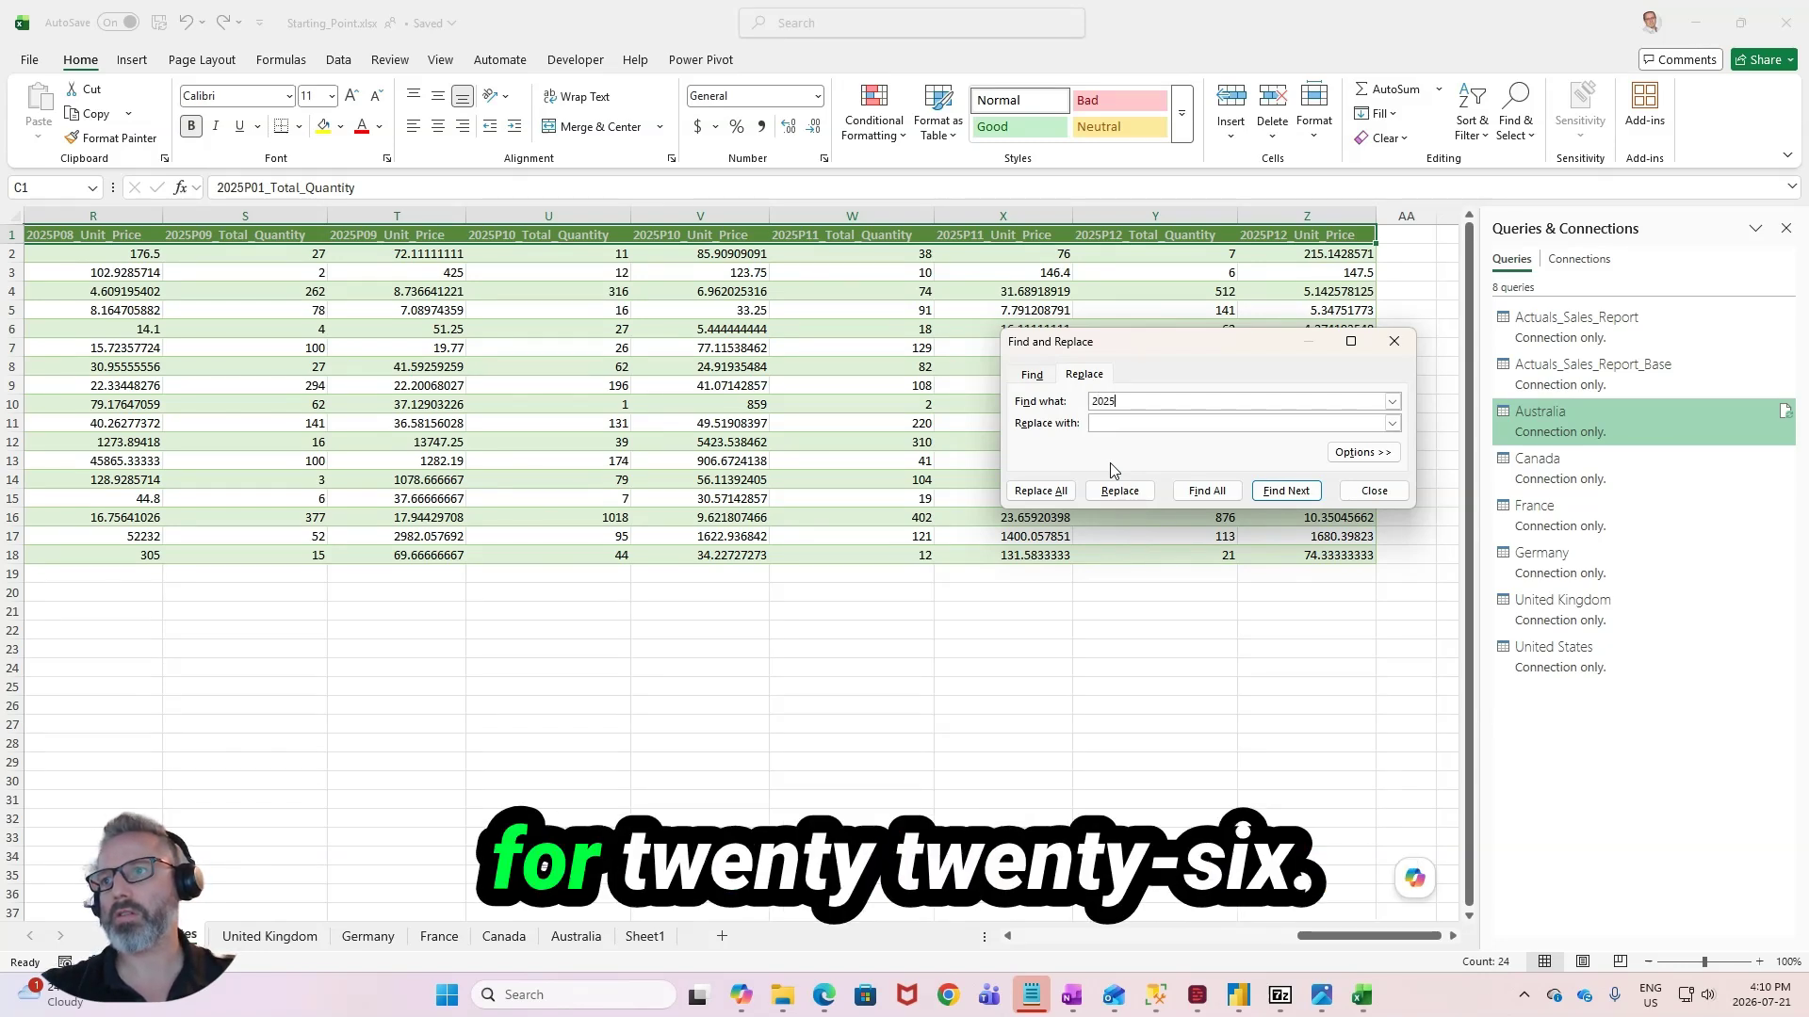
type("2026")
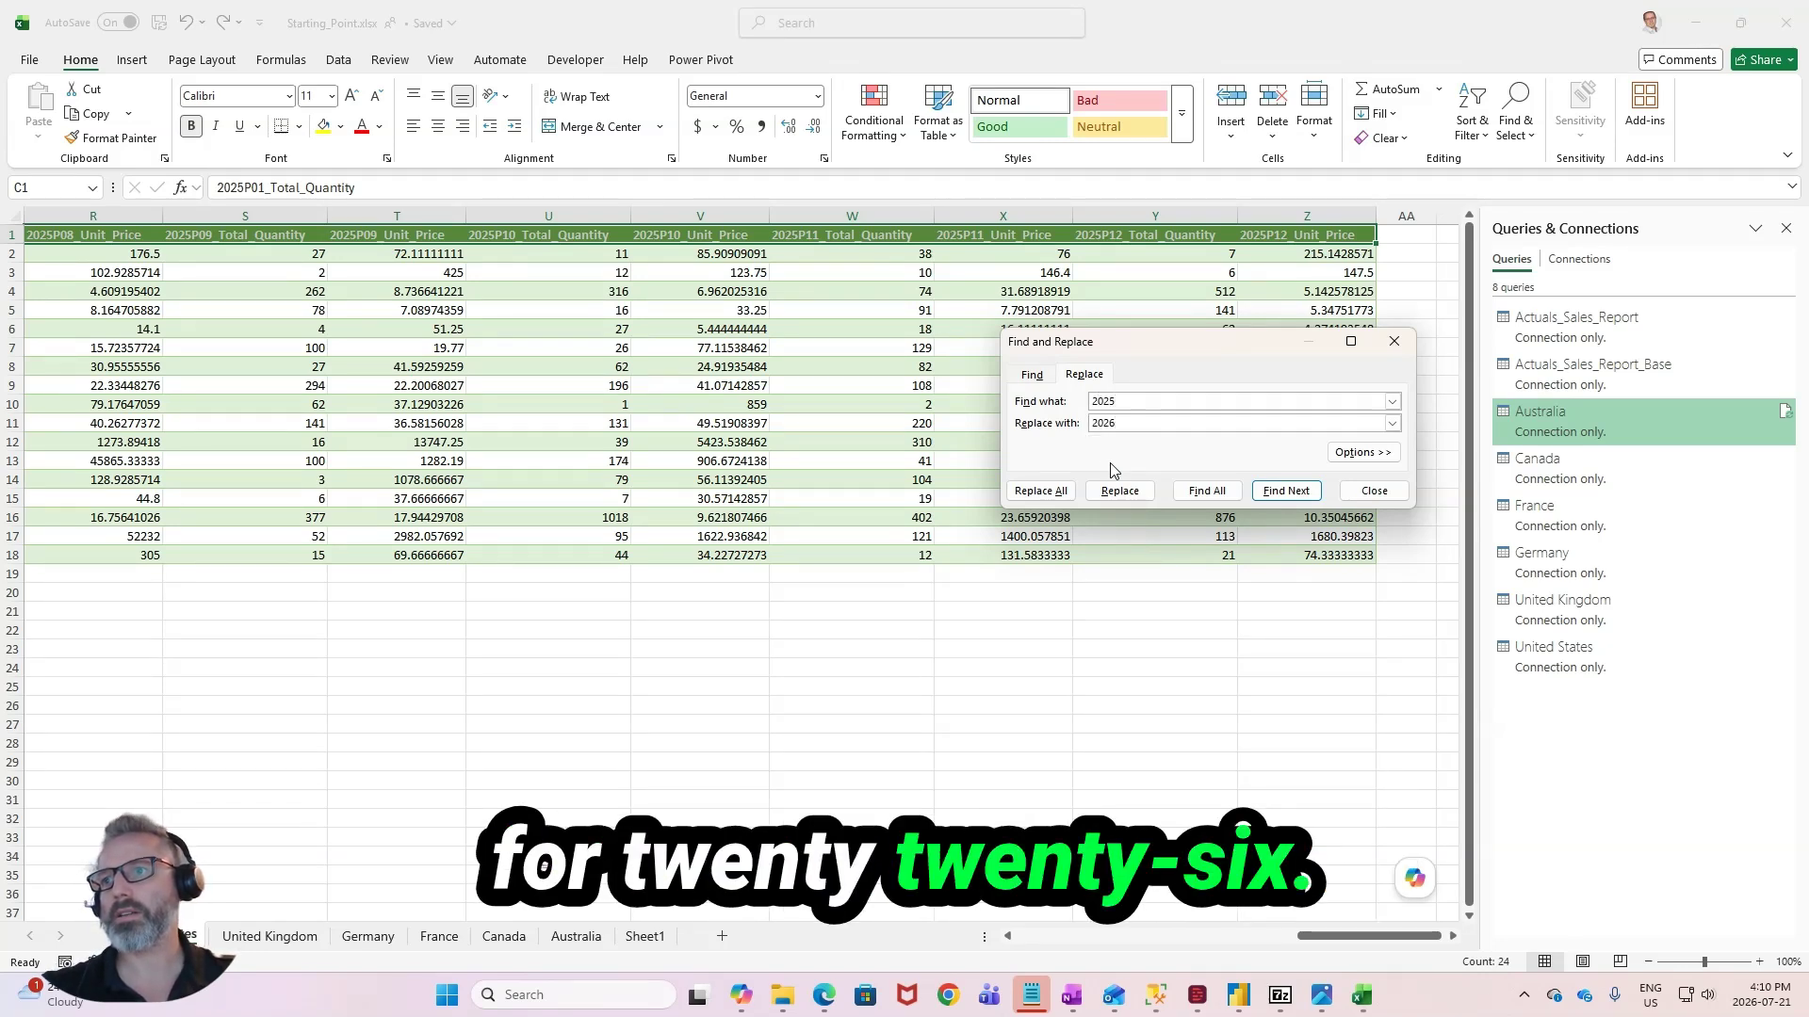
left_click(1041, 491)
left_click(1319, 471)
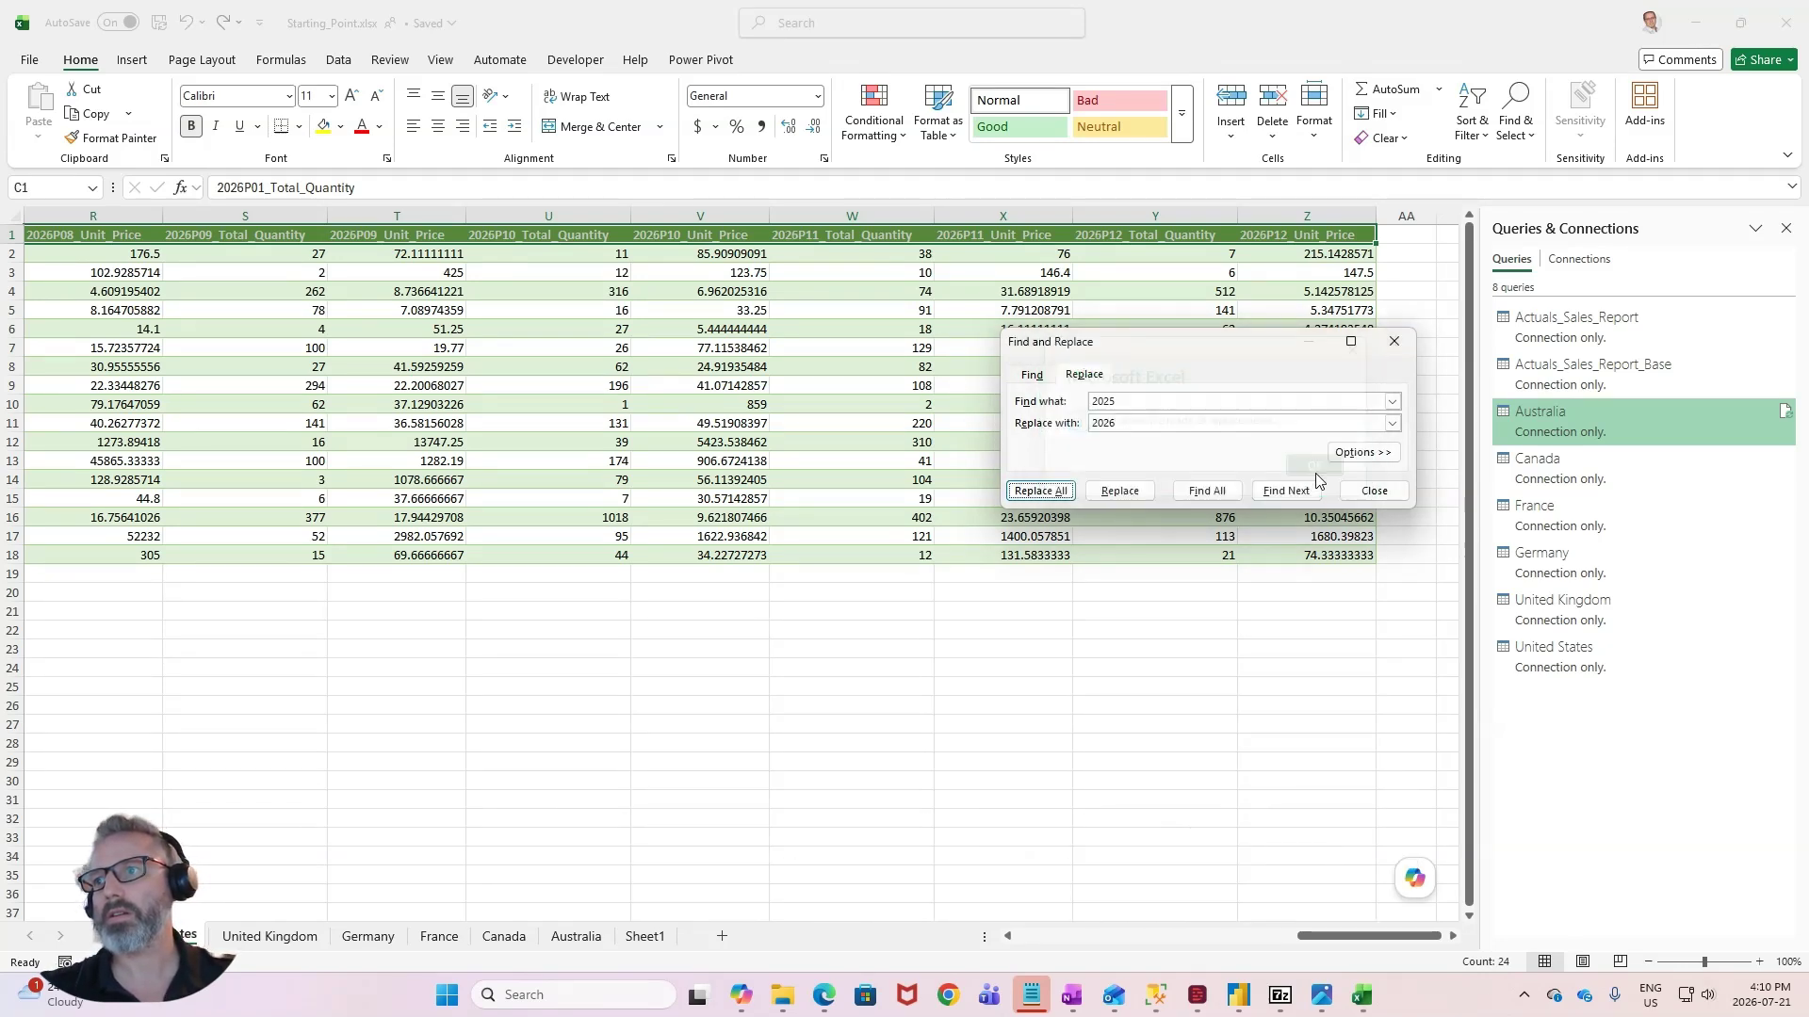
left_click(1375, 490)
- Copy the 2026 headers from the United States sheet over the 2025 headers, starting at C1, on the Germany, France and Canada sheets
key("ctrl+c")
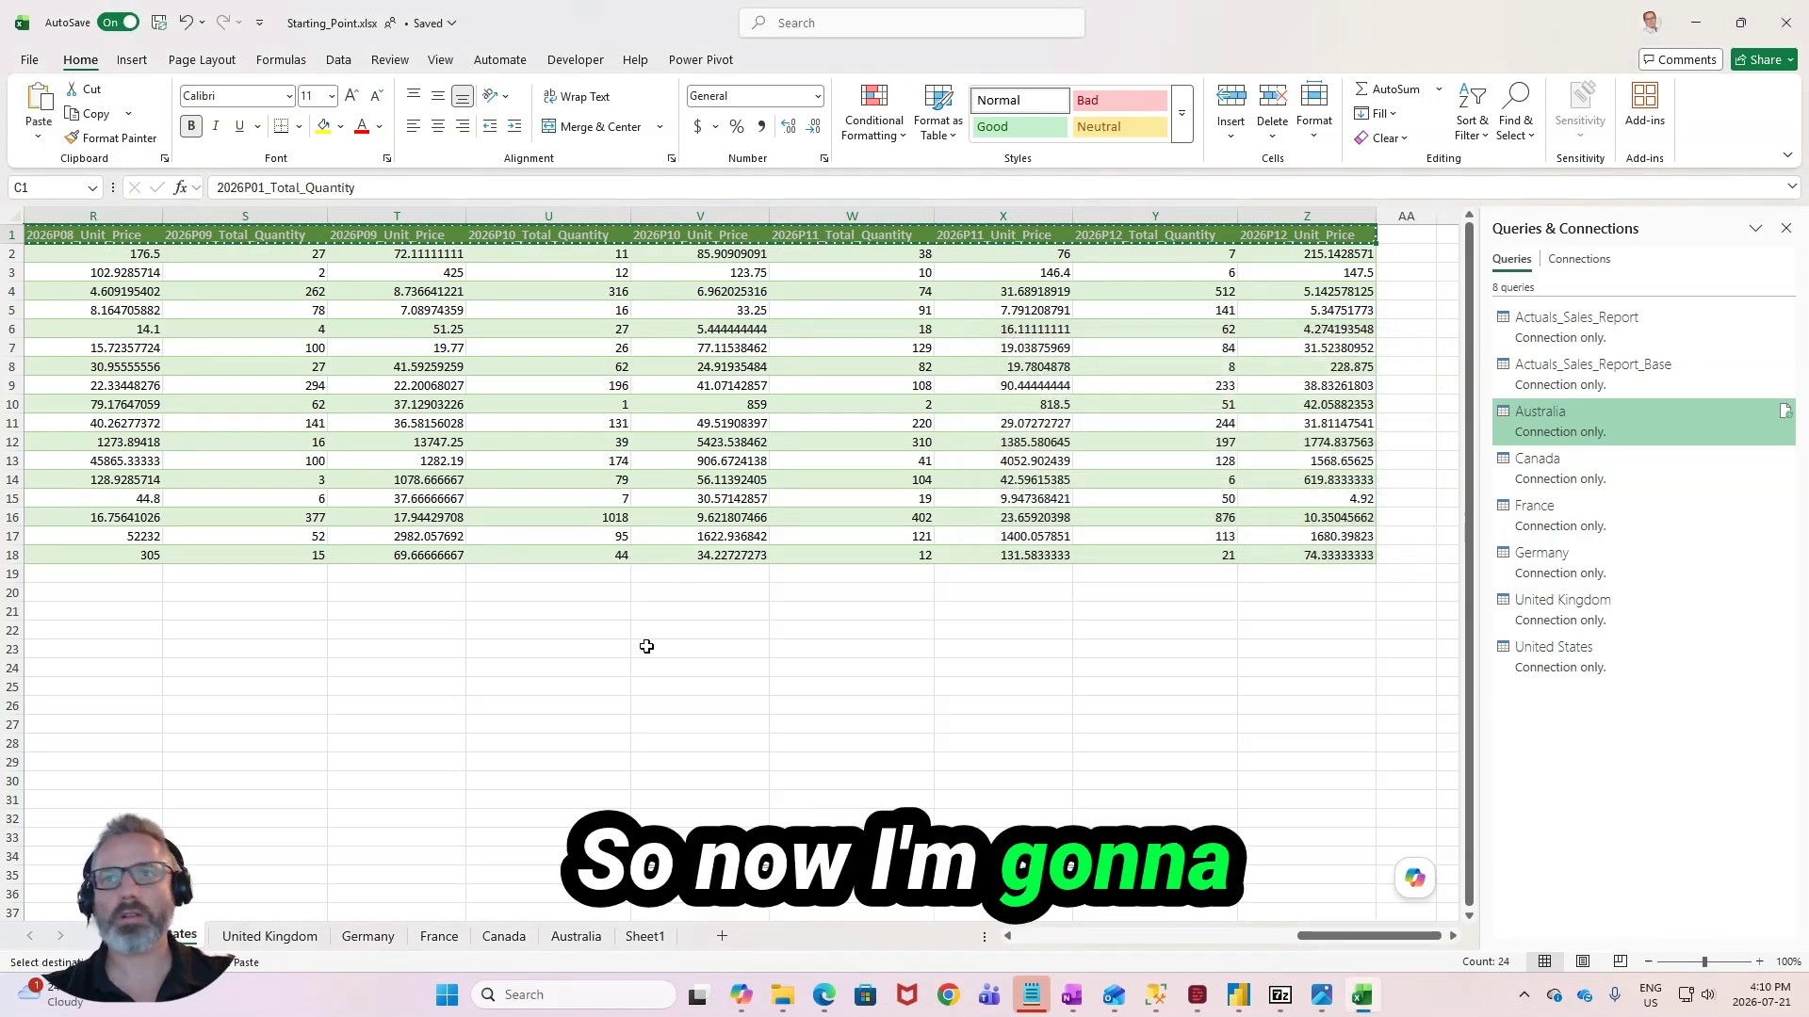
left_click(369, 936)
key("ctrl+v")
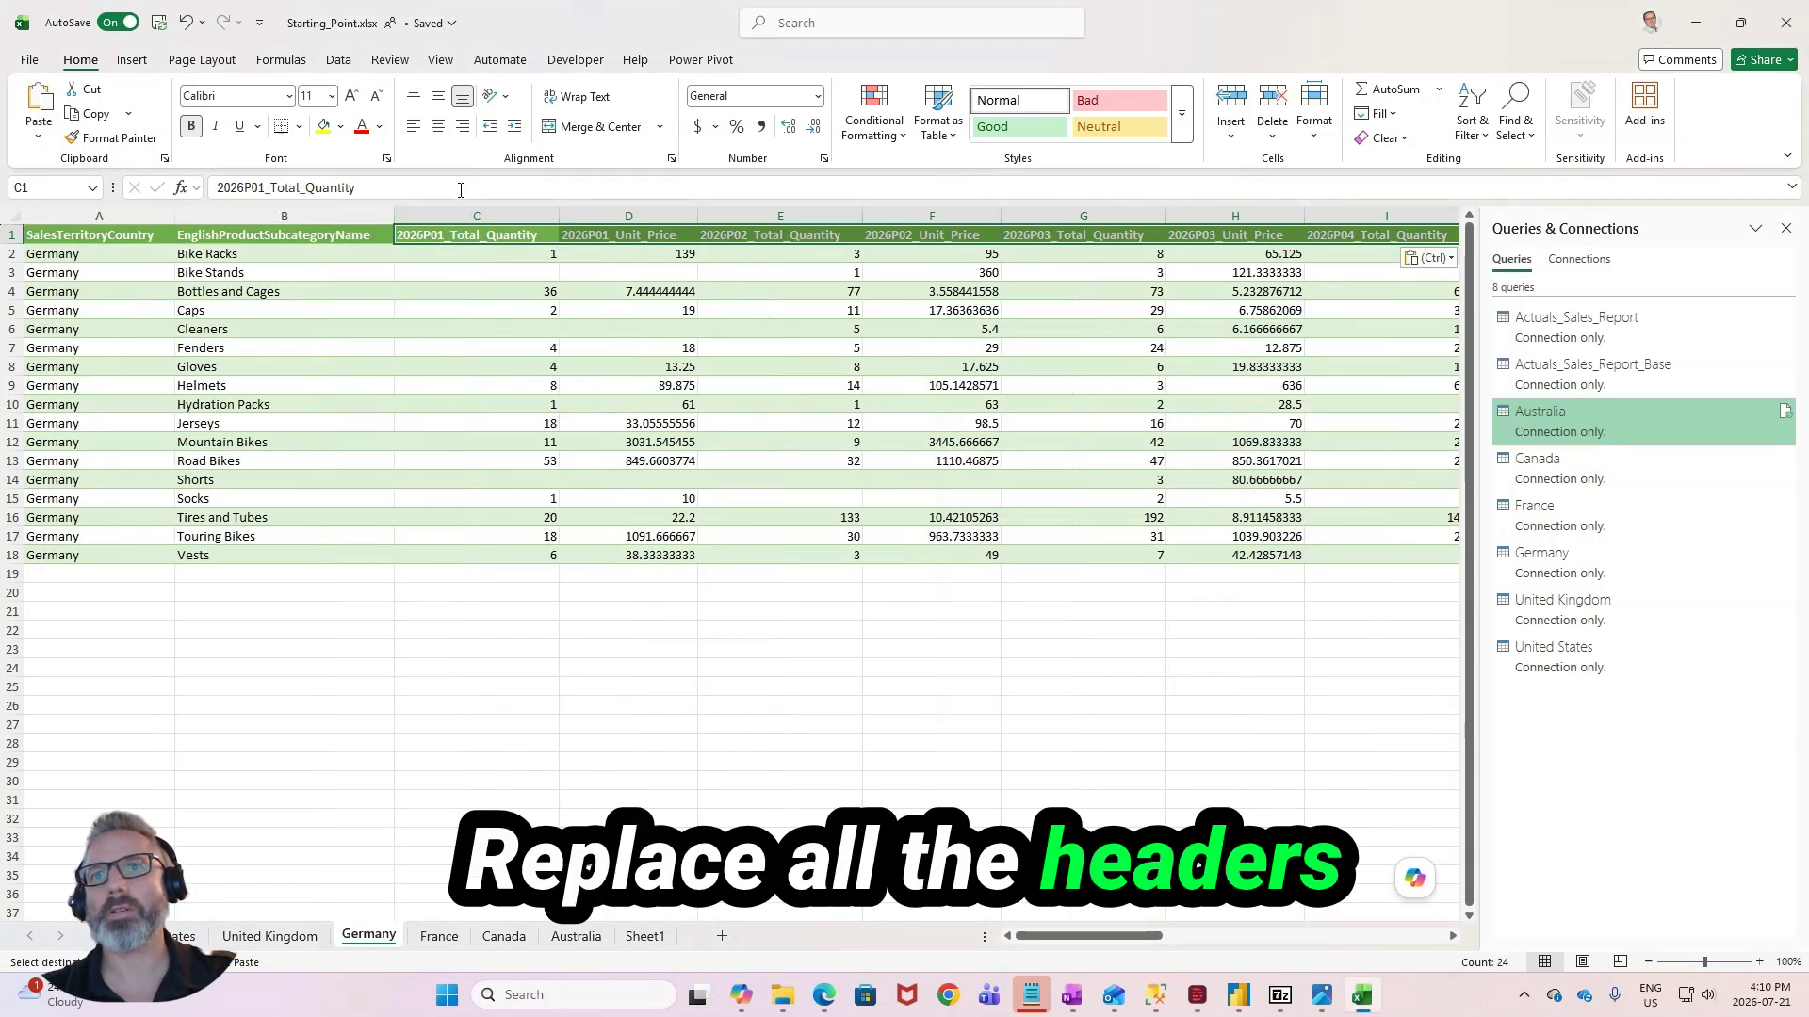
left_click(439, 936)
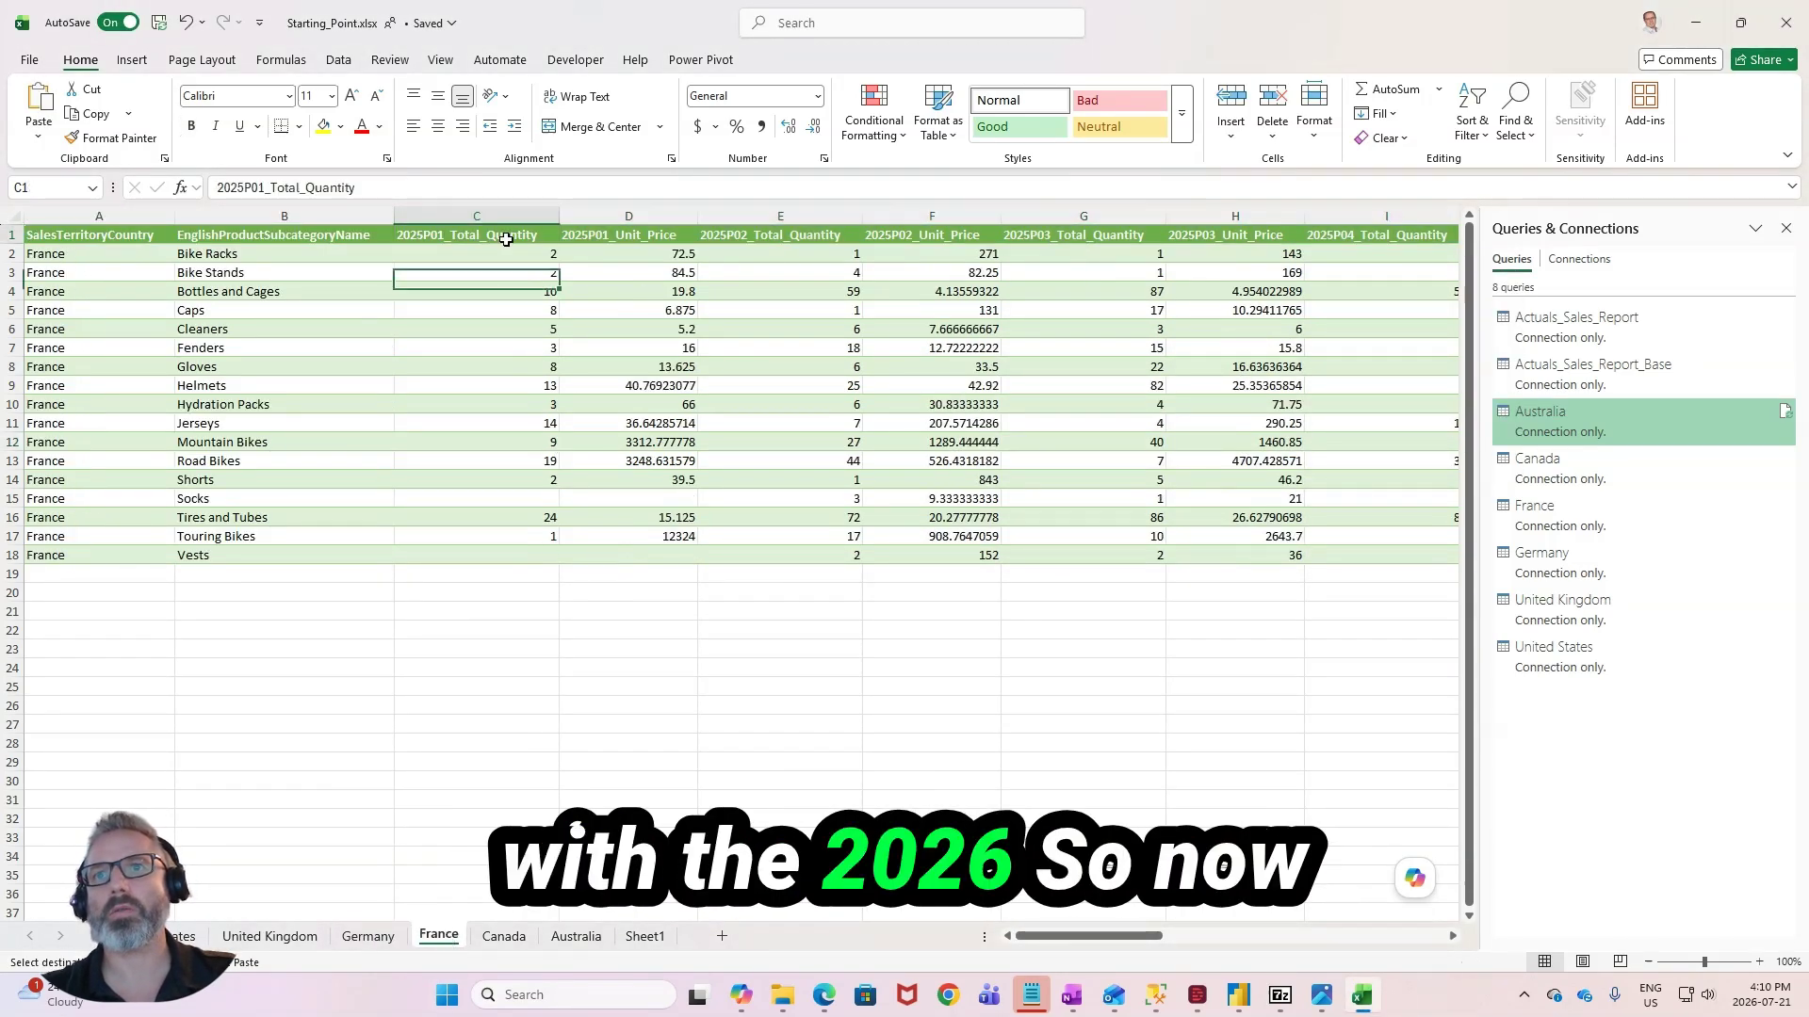
key("ctrl+v")
left_click(513, 942)
key("ctrl+v")
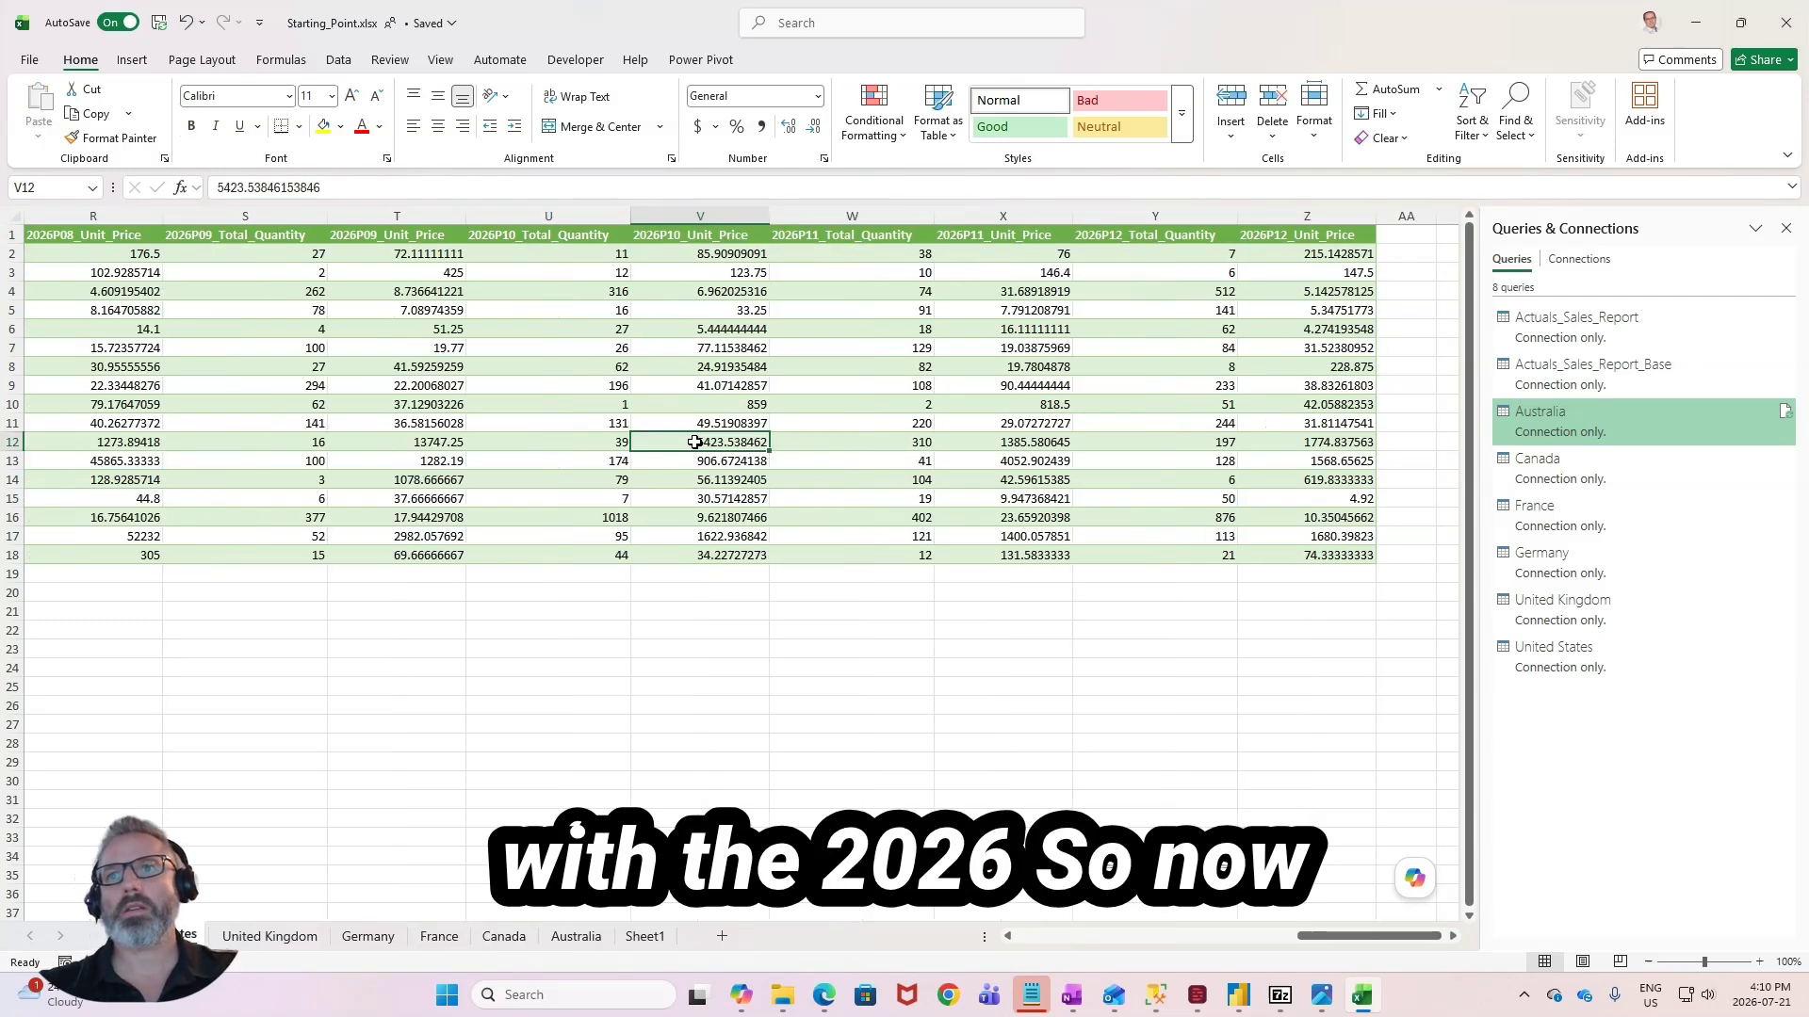
key("Left")
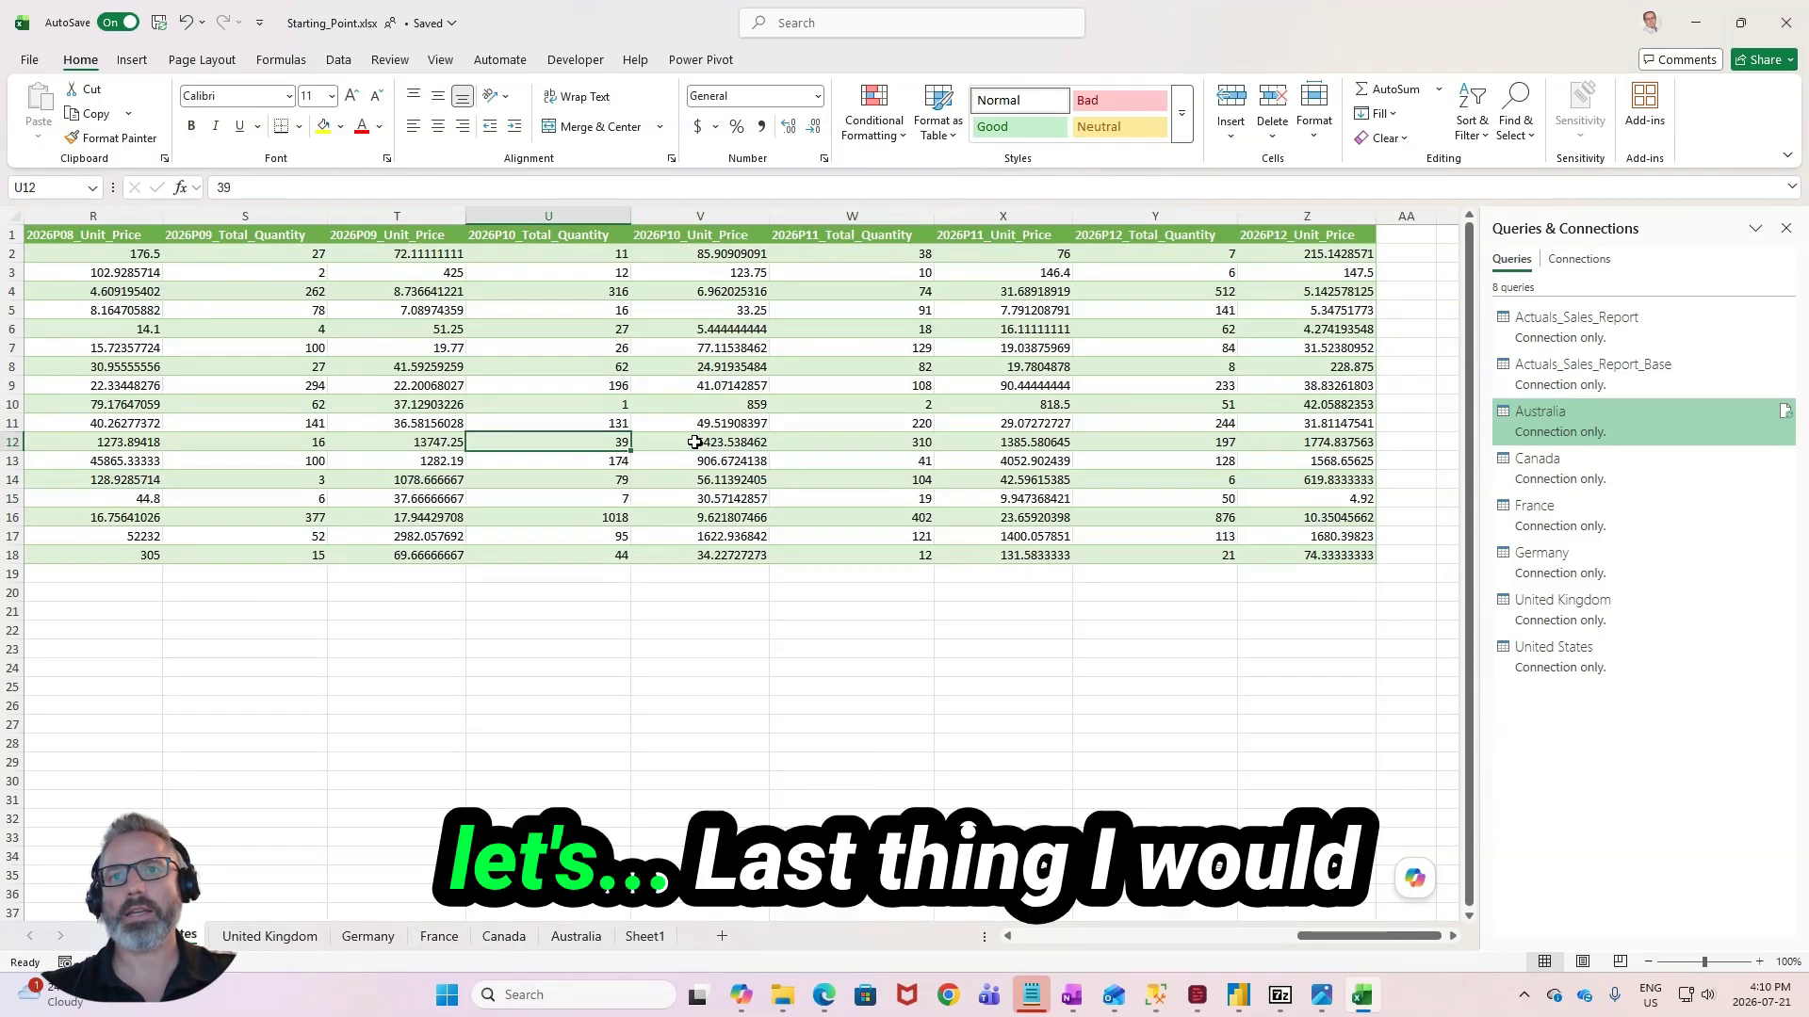
left_click_drag(1382, 940, 1082, 944)
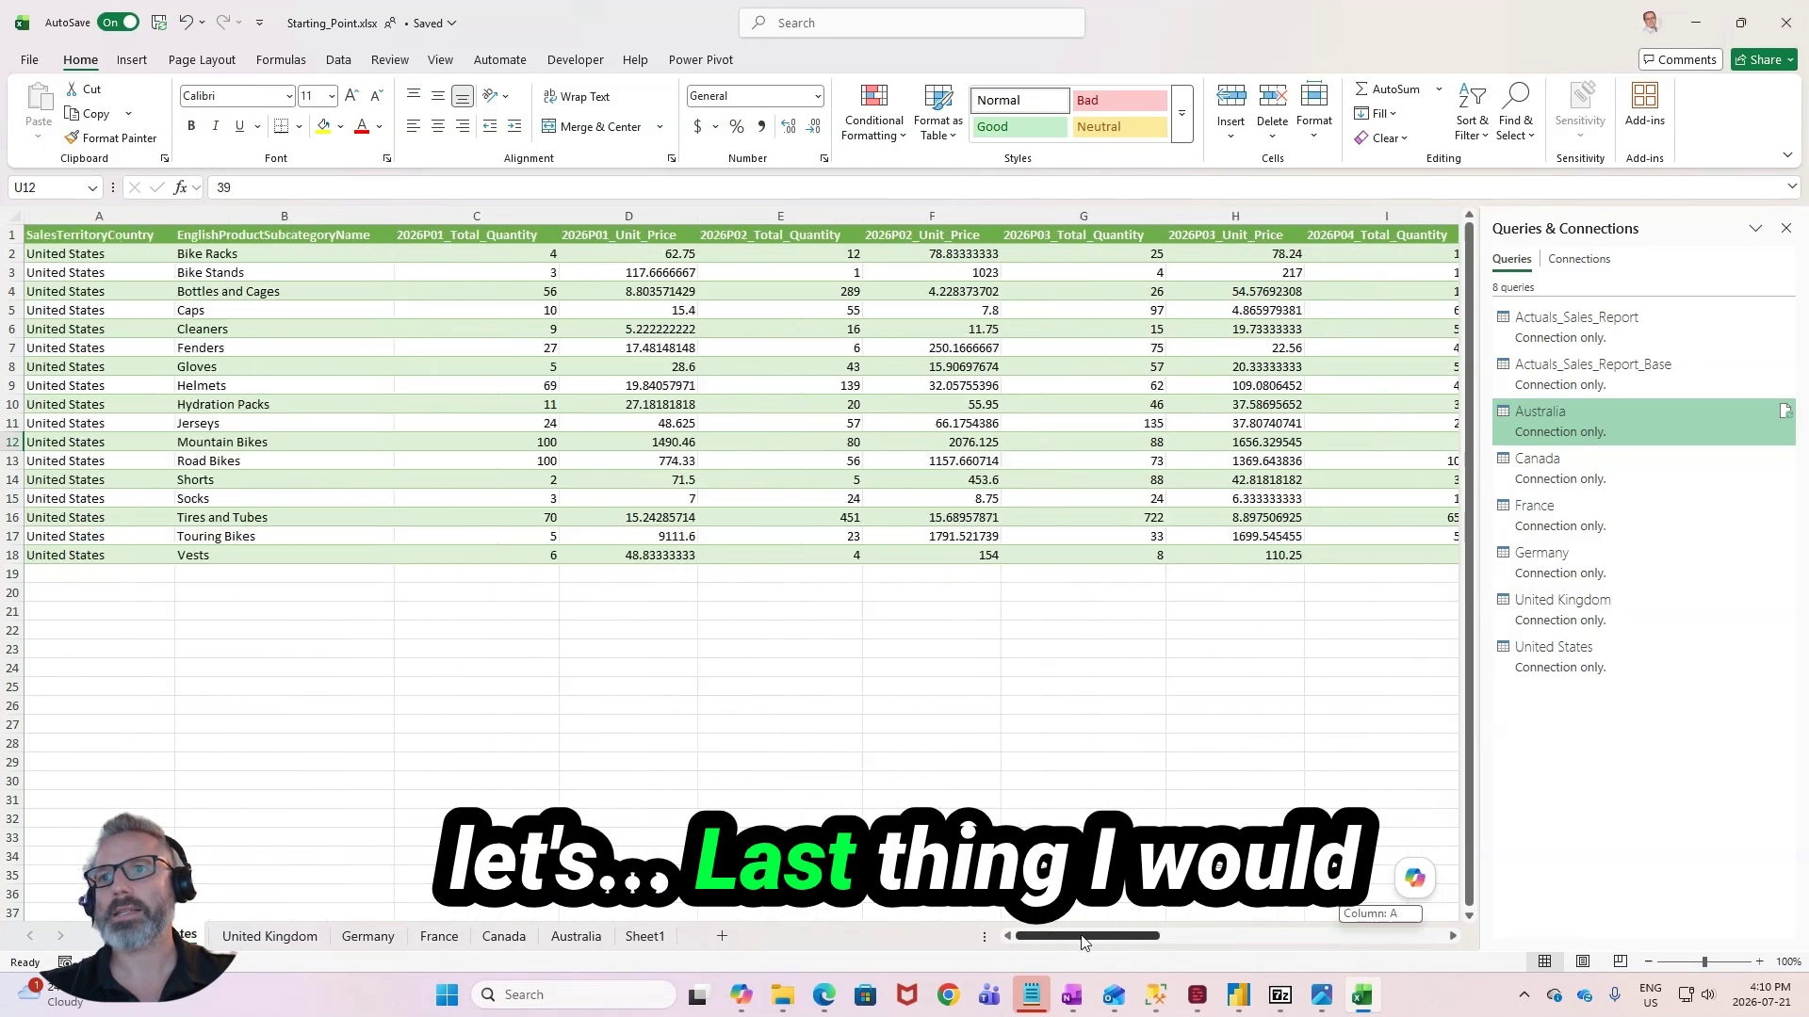
left_click(834, 666)
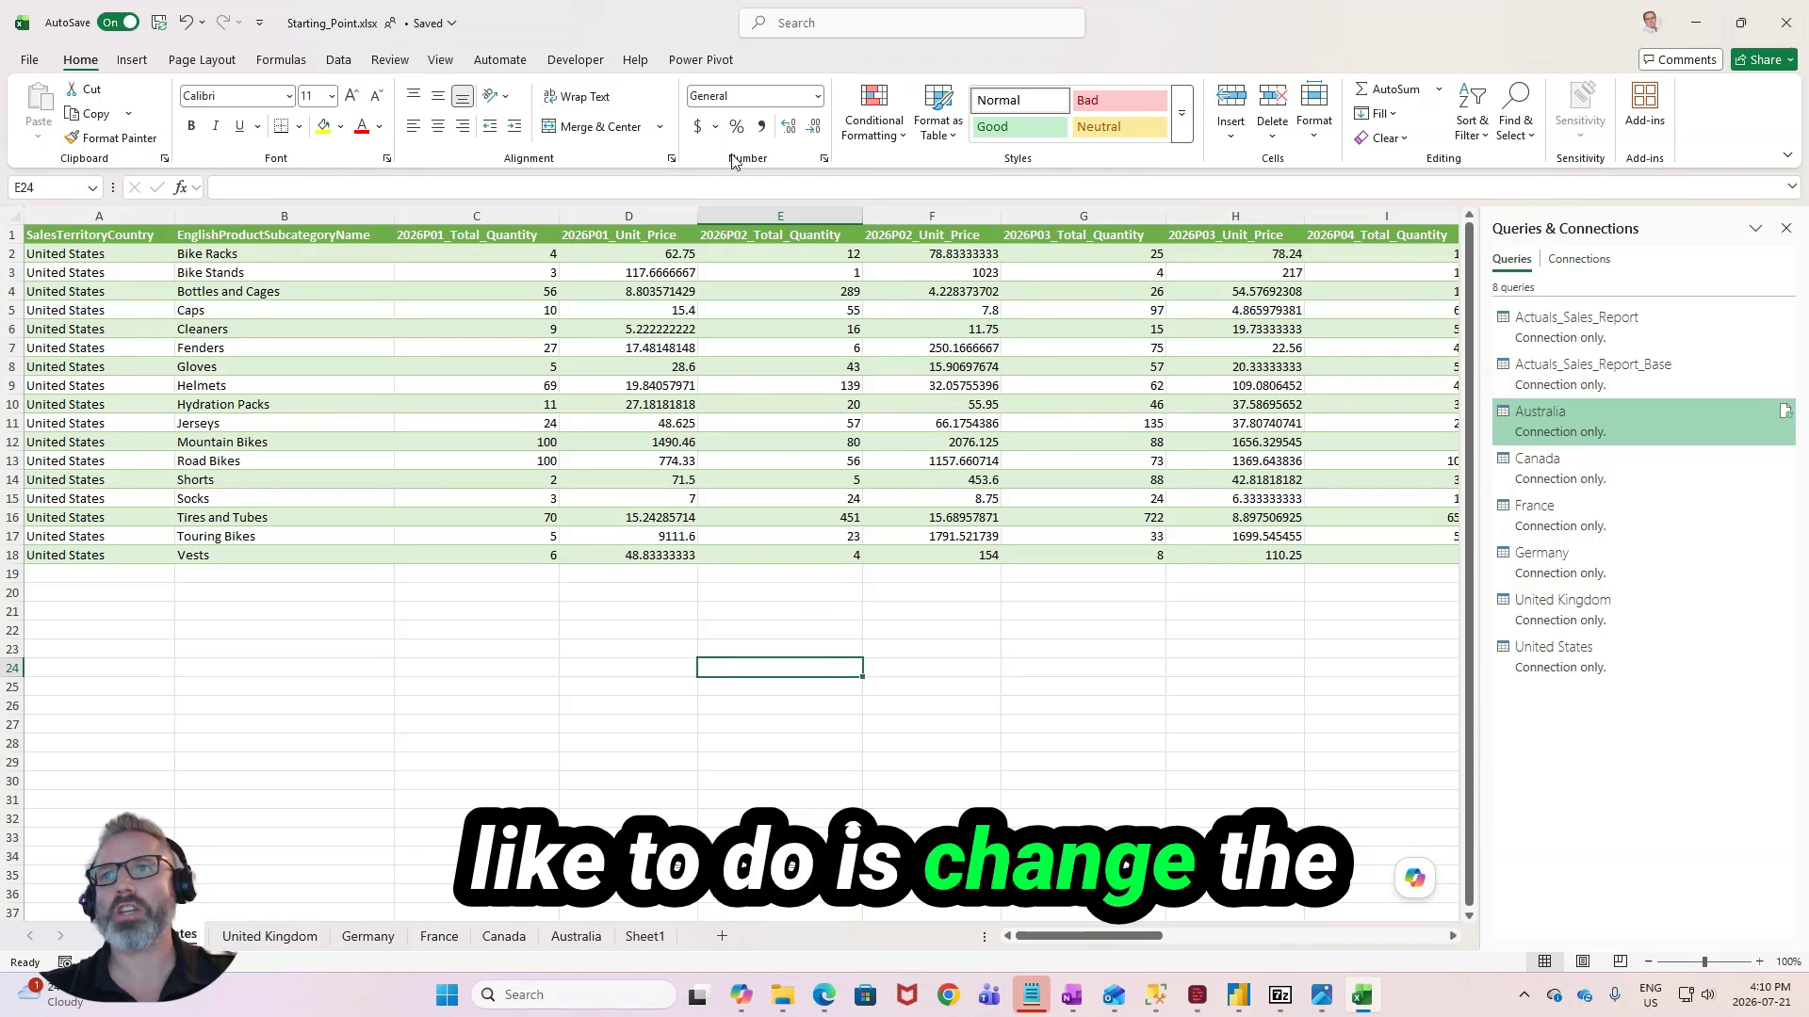
left_click_drag(647, 254, 639, 542)
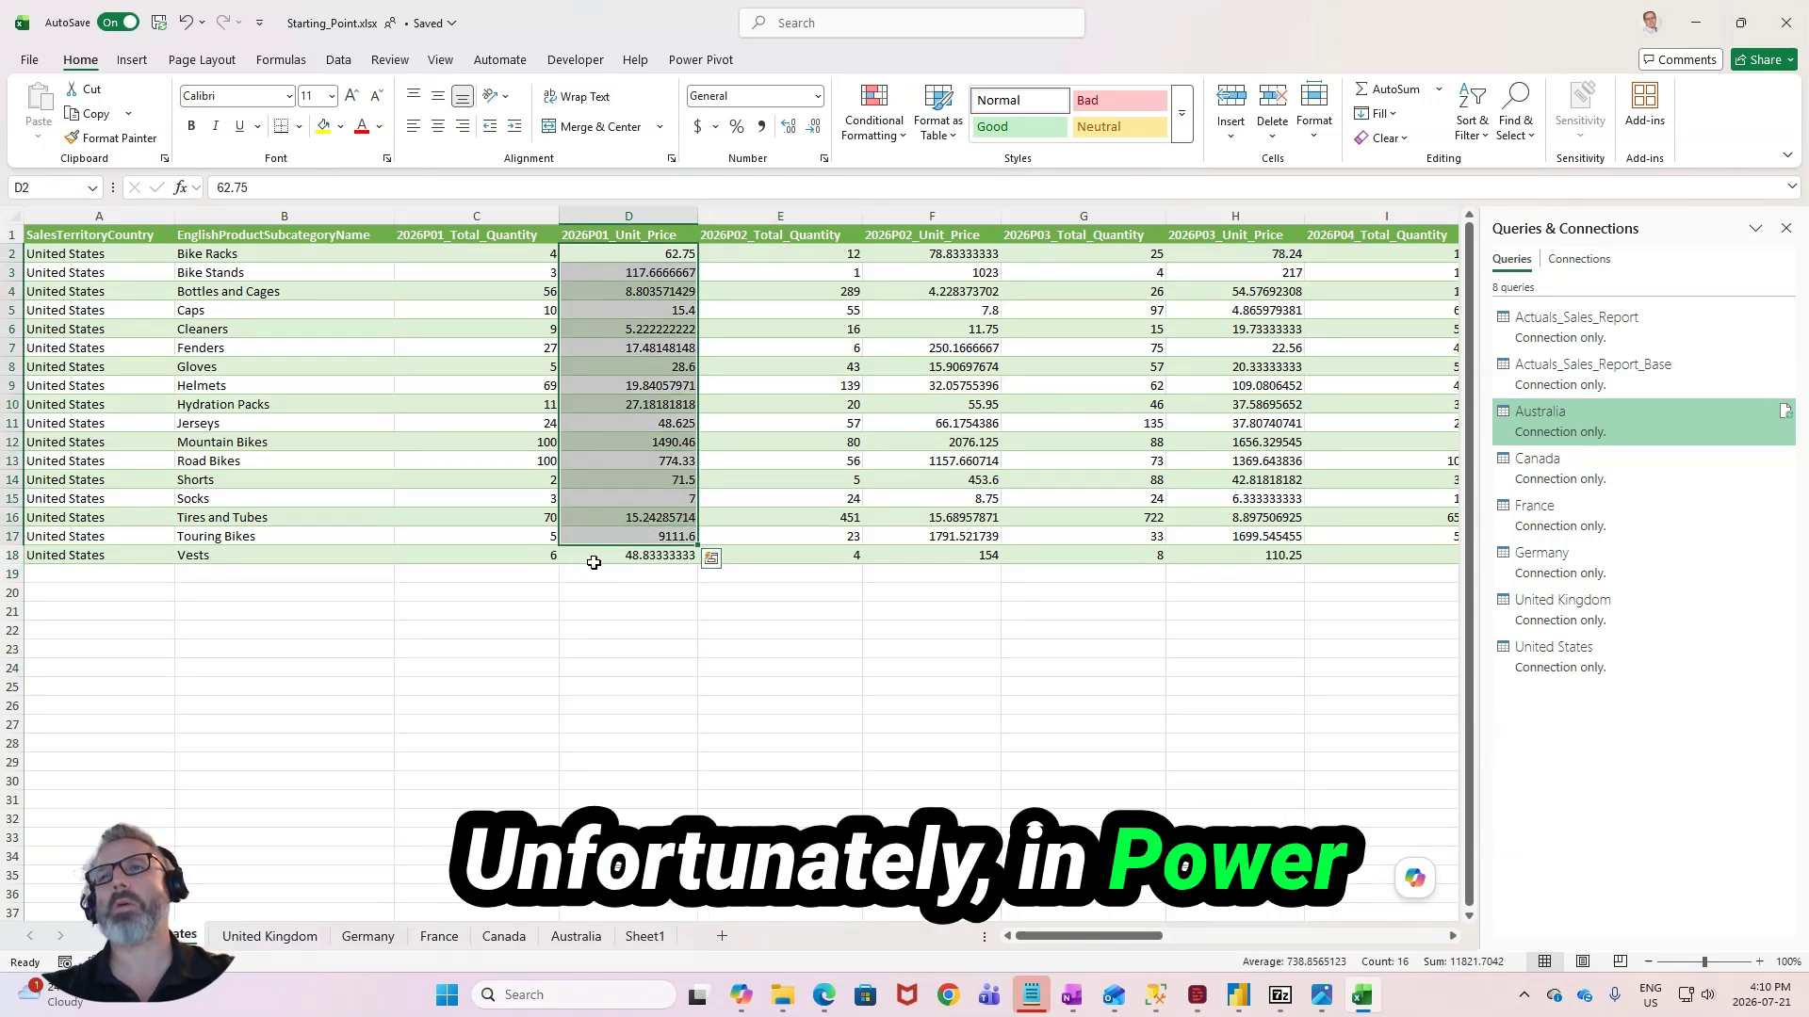
left_click(626, 554)
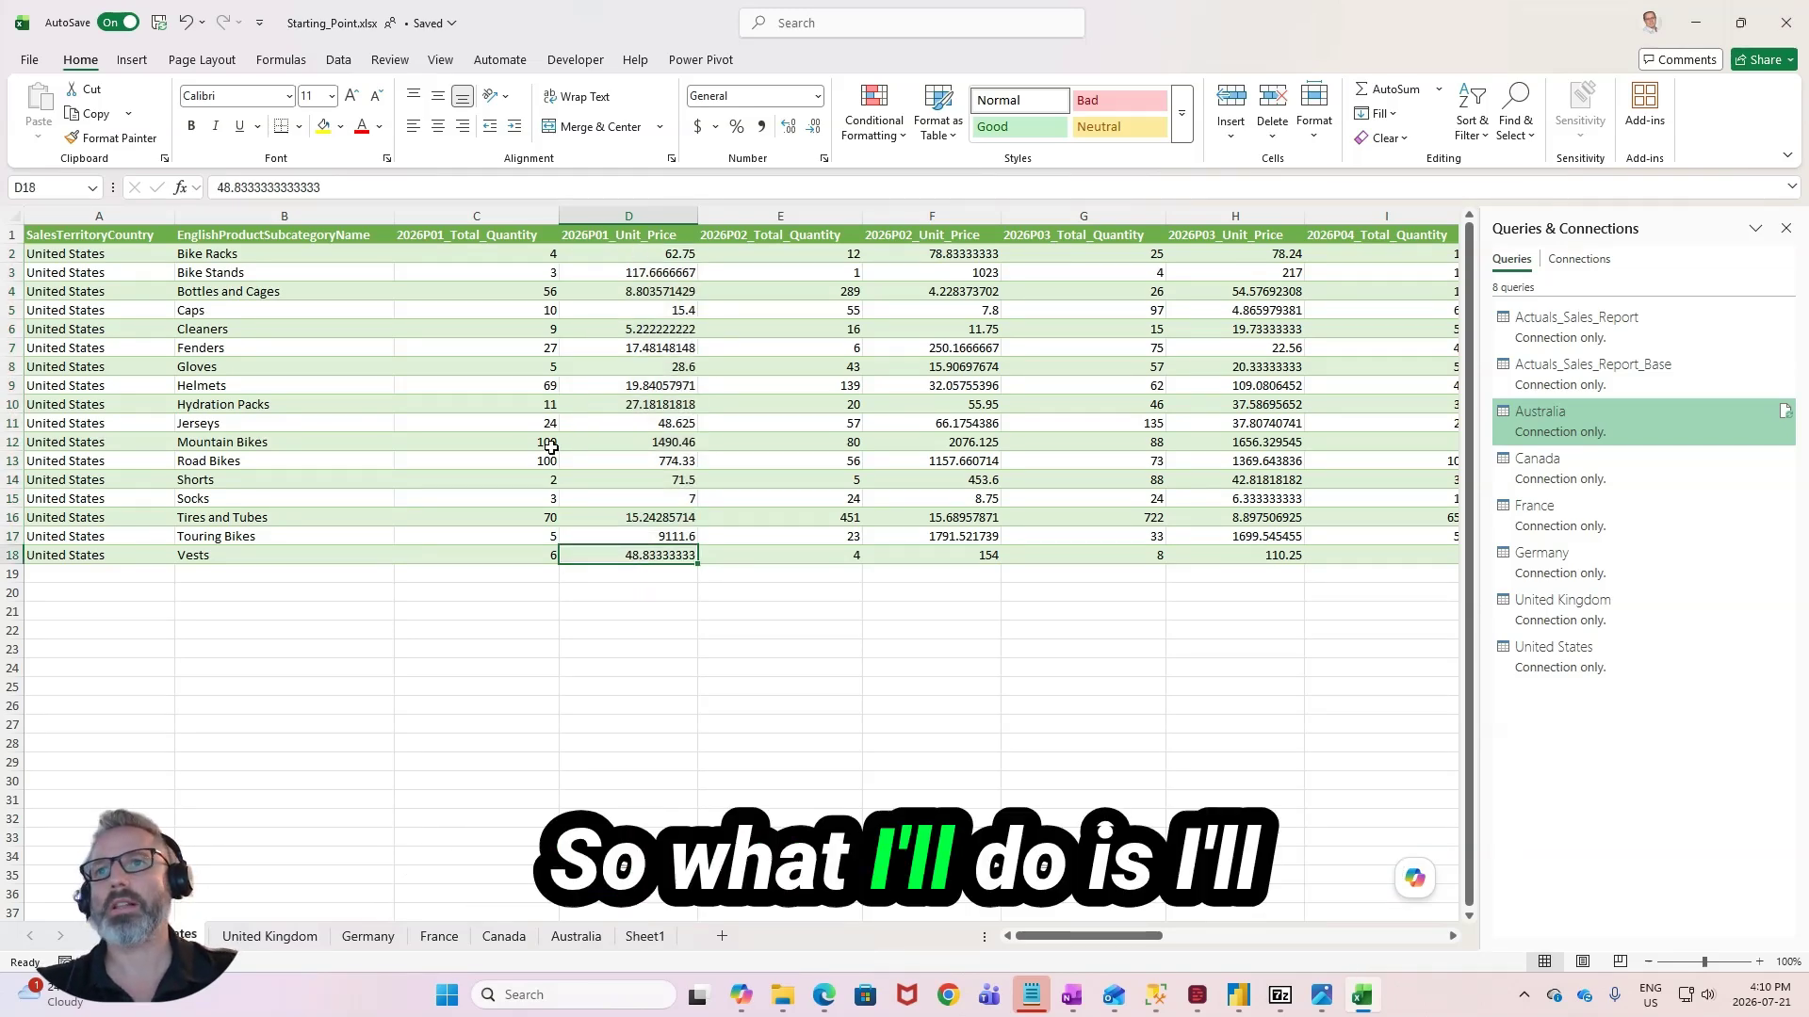
- Group the United States, United Kingdom, Germany, France, Canada and Australia sheets for simultaneous editing
scroll(551, 447, "down", 2, "ctrl")
scroll(551, 447, "down", 3, "ctrl")
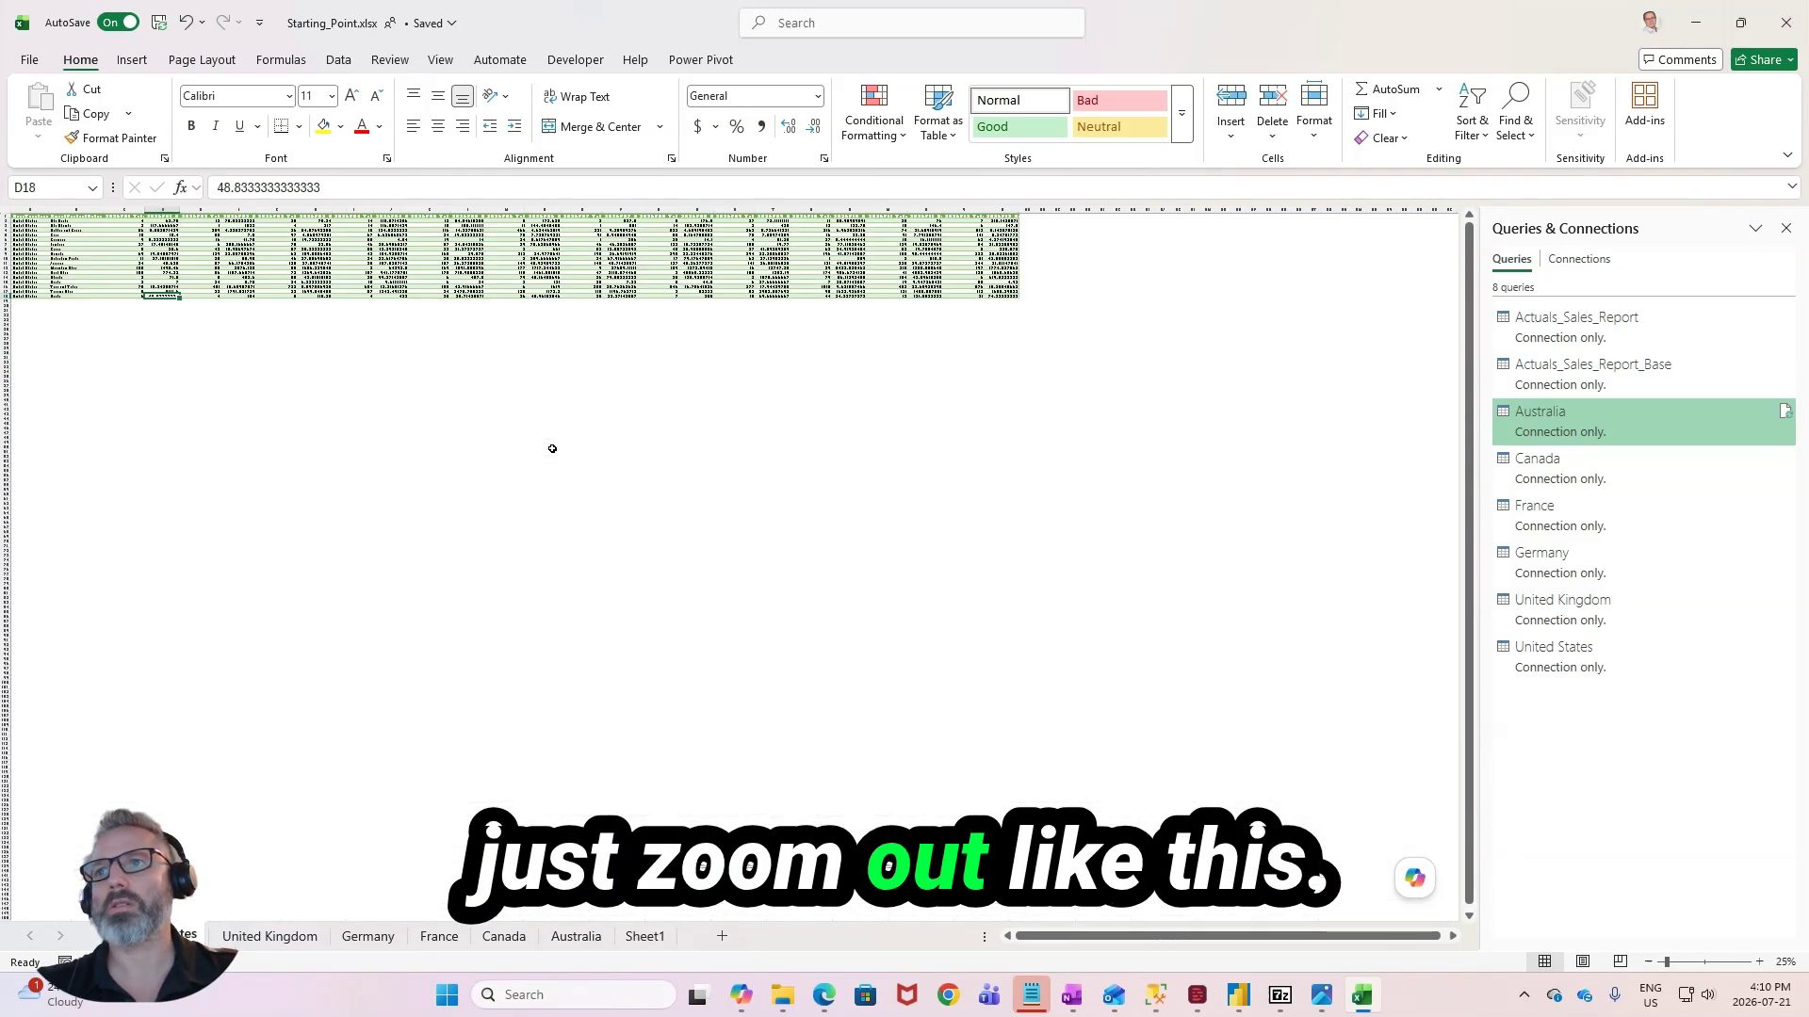
left_click(269, 935, "ctrl")
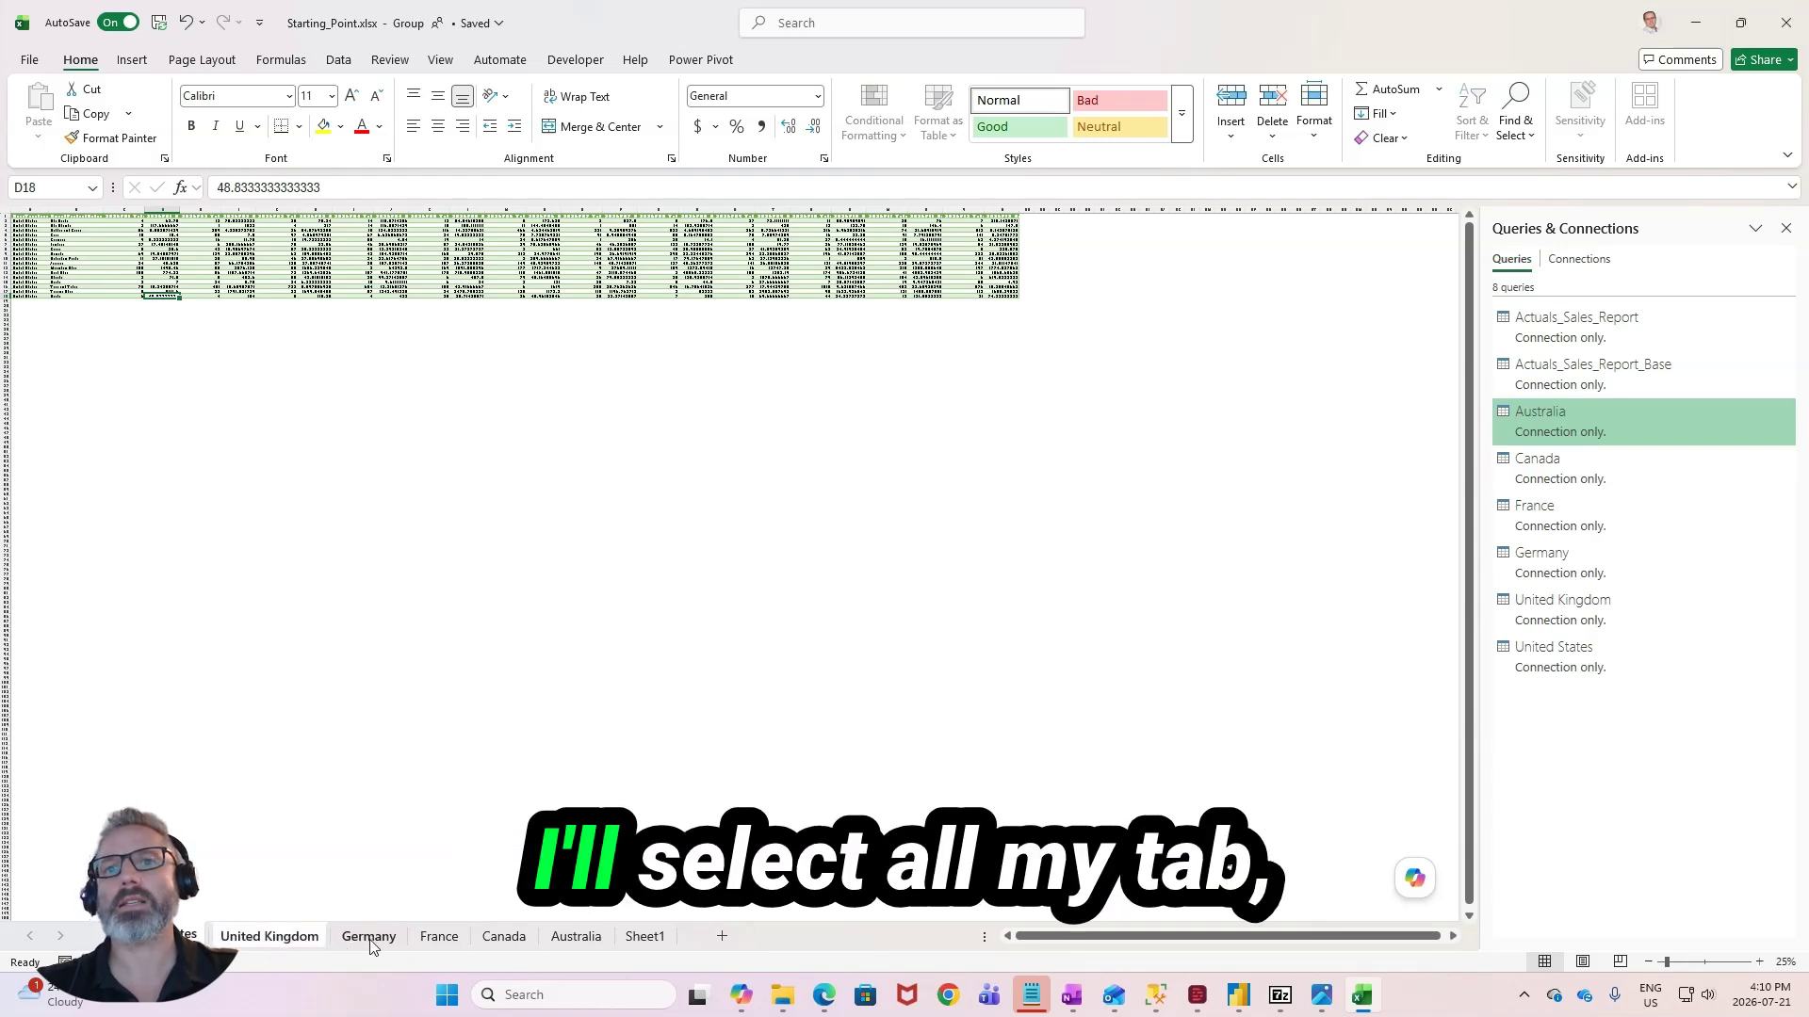
left_click(367, 935, "ctrl")
left_click(438, 935, "ctrl")
left_click(504, 935, "ctrl")
left_click(573, 937, "ctrl")
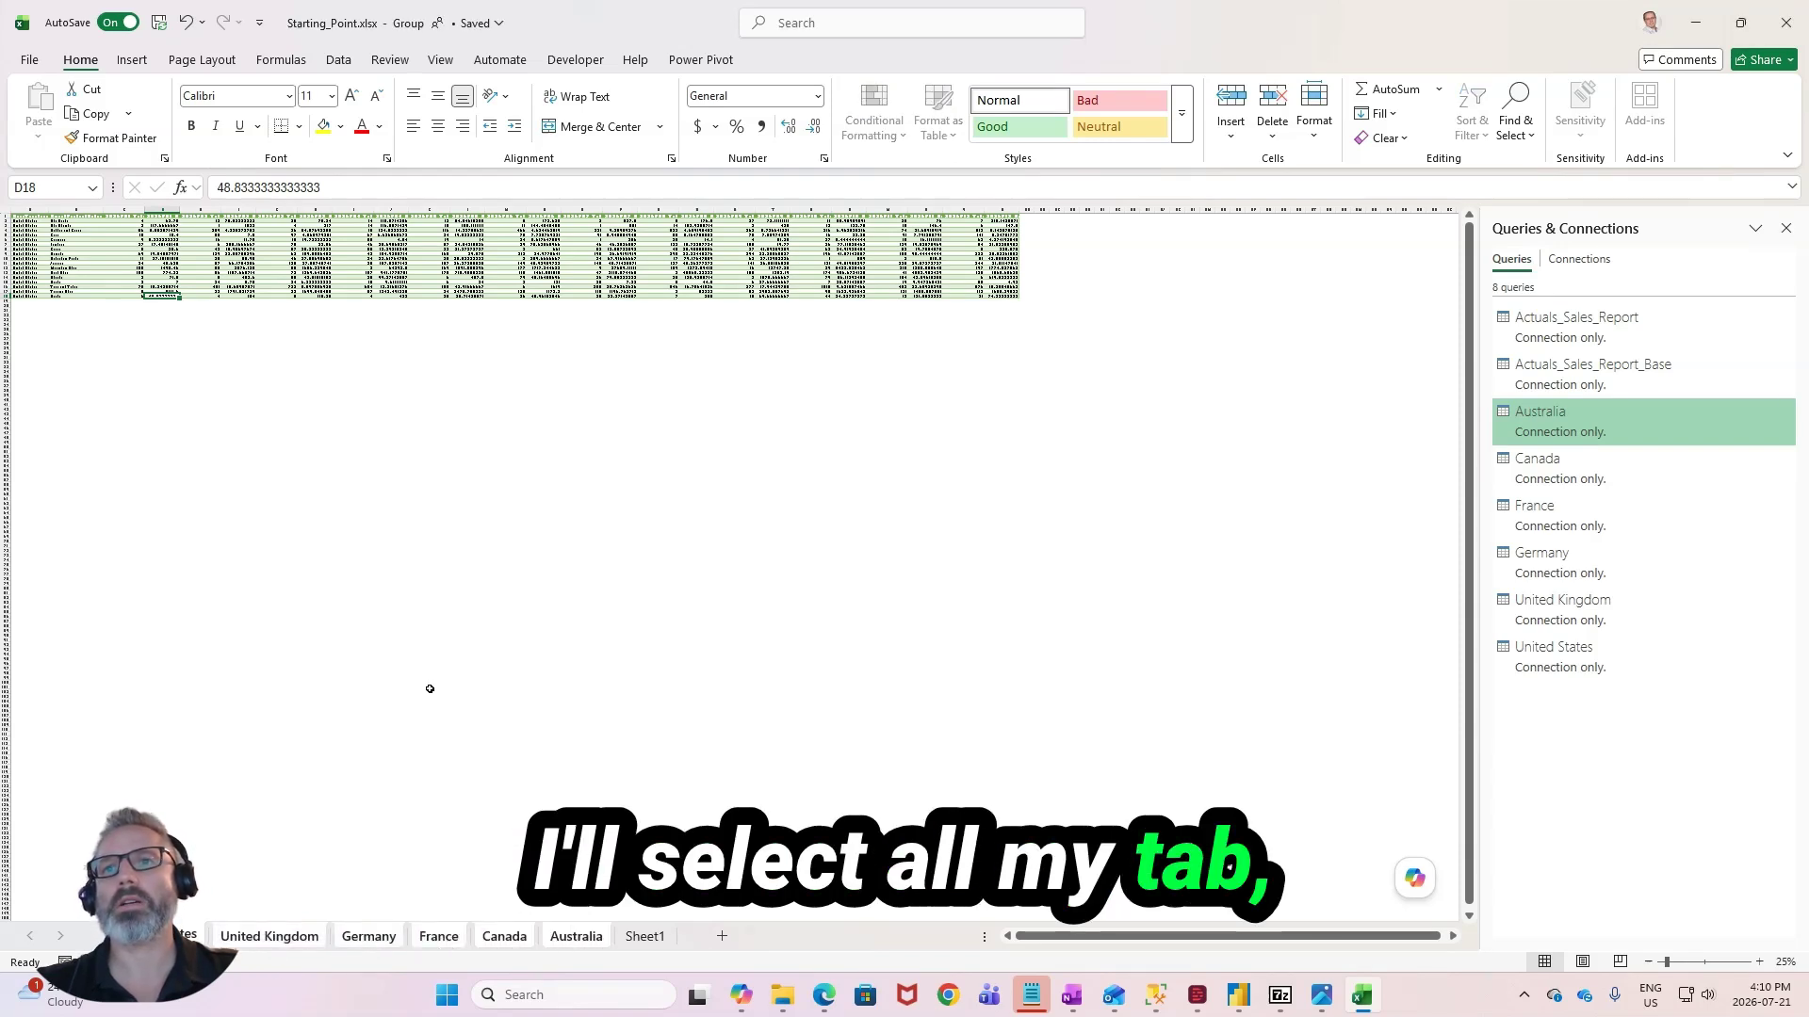
- Apply the Comma number style with two decimals to the Unit_Price columns across the grouped country sheets
left_click(162, 209)
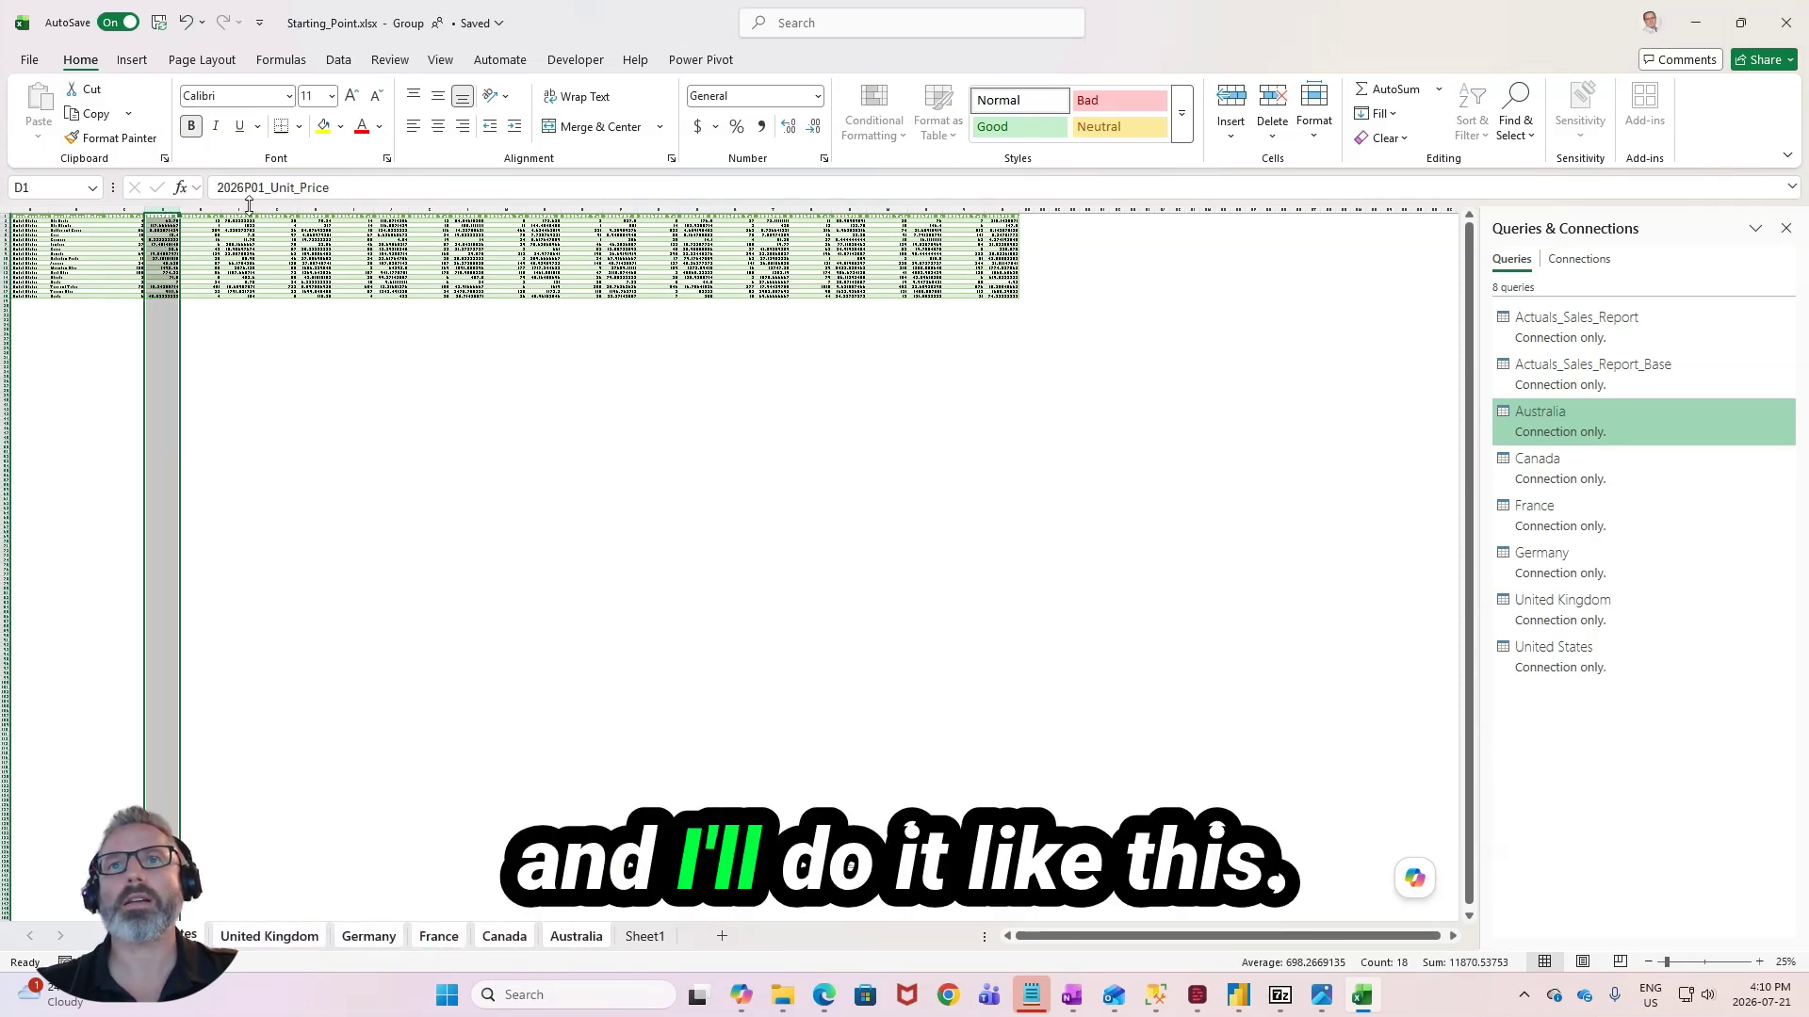
left_click(243, 208, "ctrl")
left_click(311, 211, "ctrl")
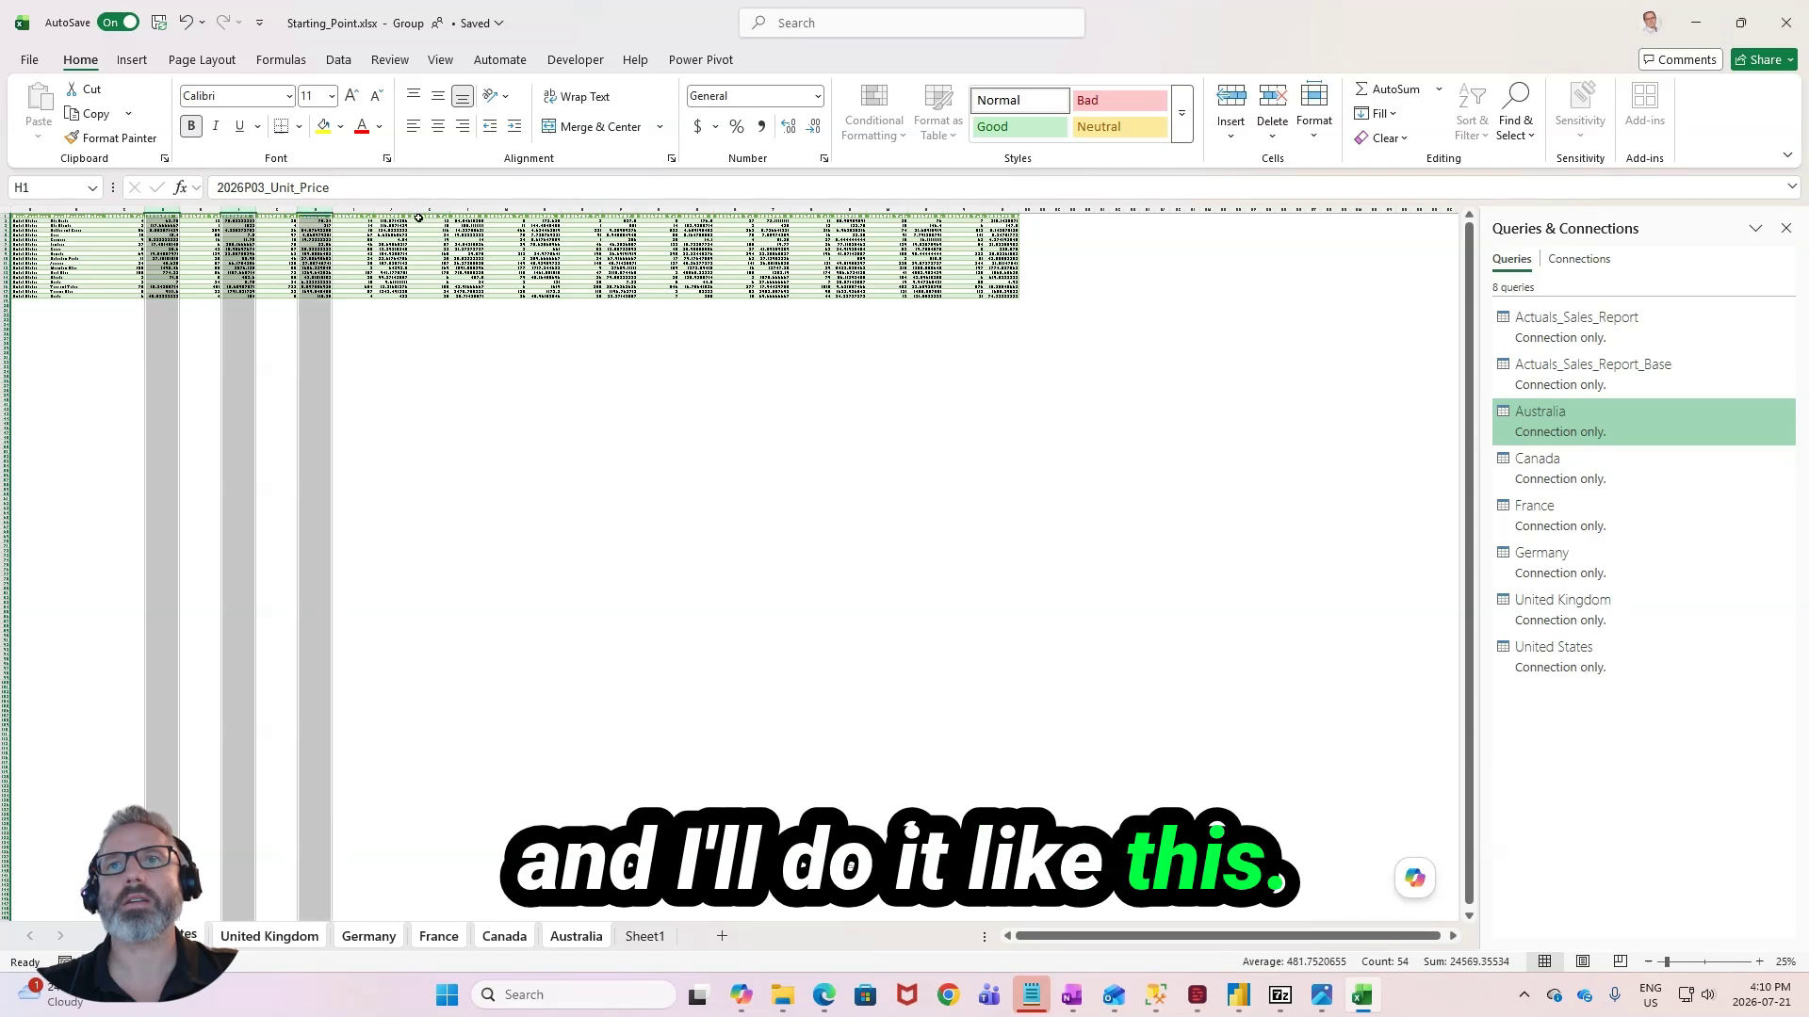
left_click(390, 210, "ctrl")
left_click(467, 210, "ctrl")
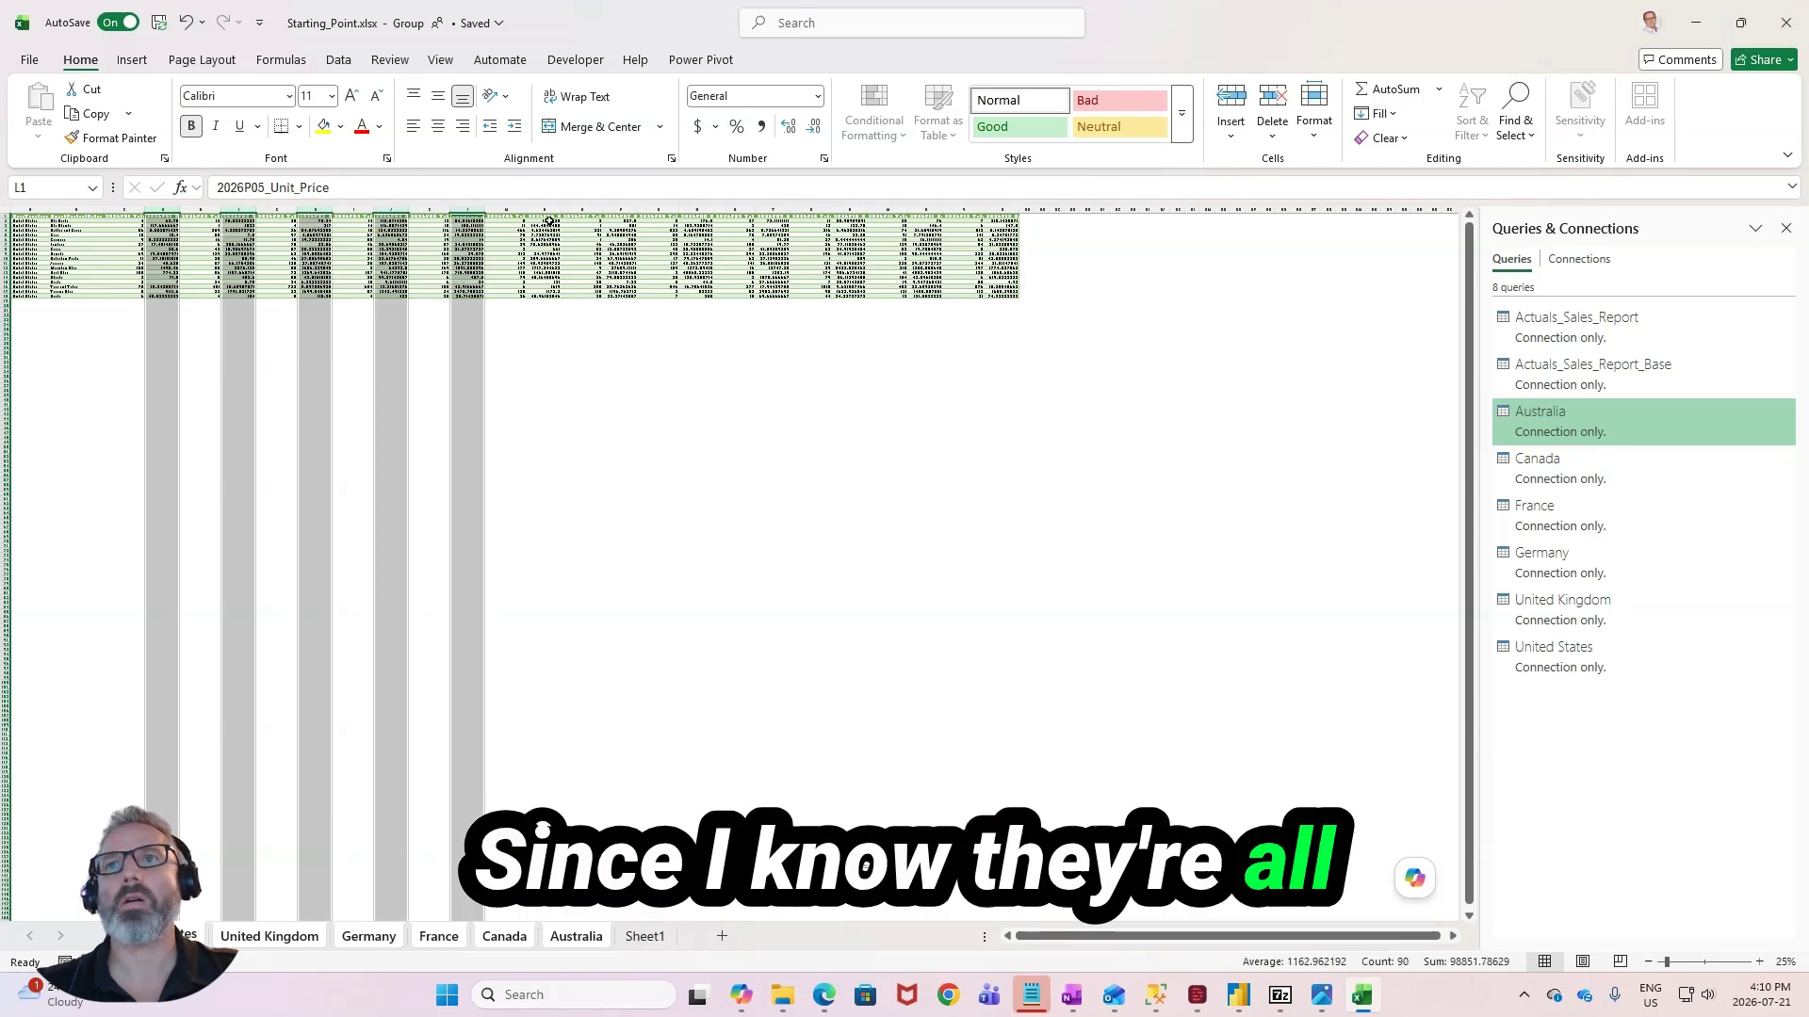
left_click(543, 209, "ctrl")
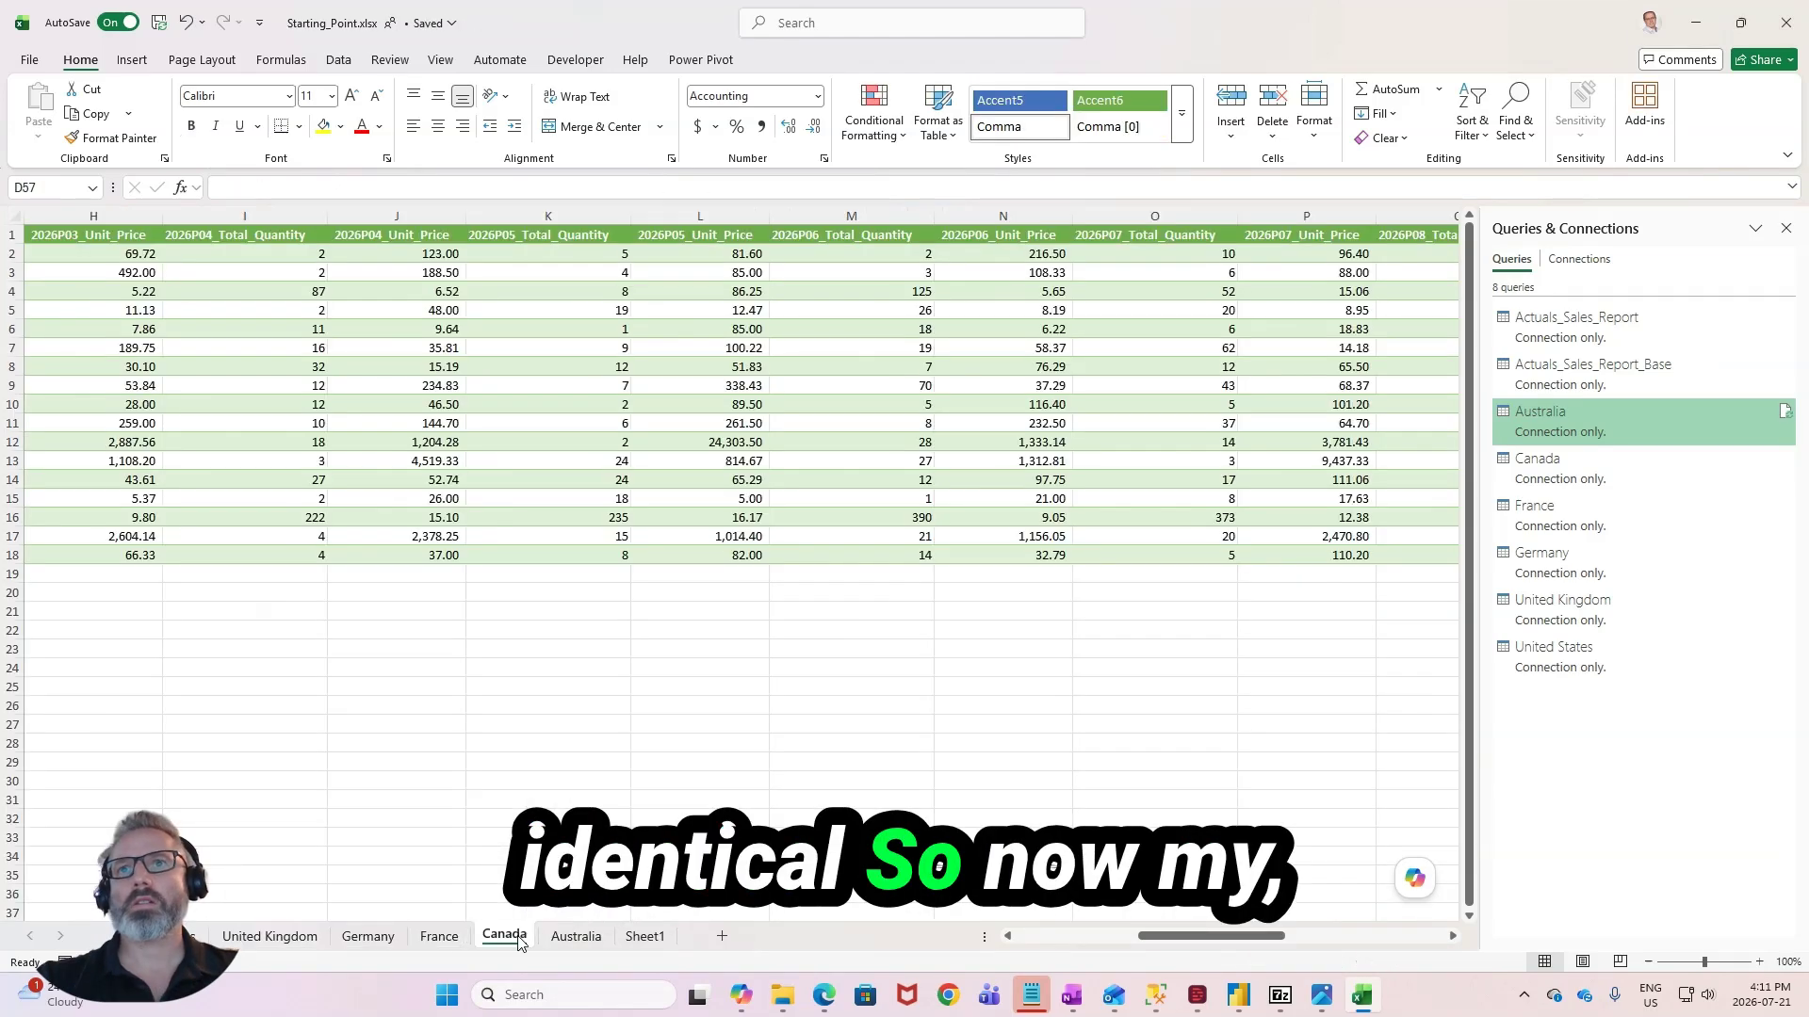
- Convert the data range on the United States sheet into an Excel table with headers
key("ctrl+Page_Up")
key("ctrl+Page_Up")
key("ctrl+Page_Up")
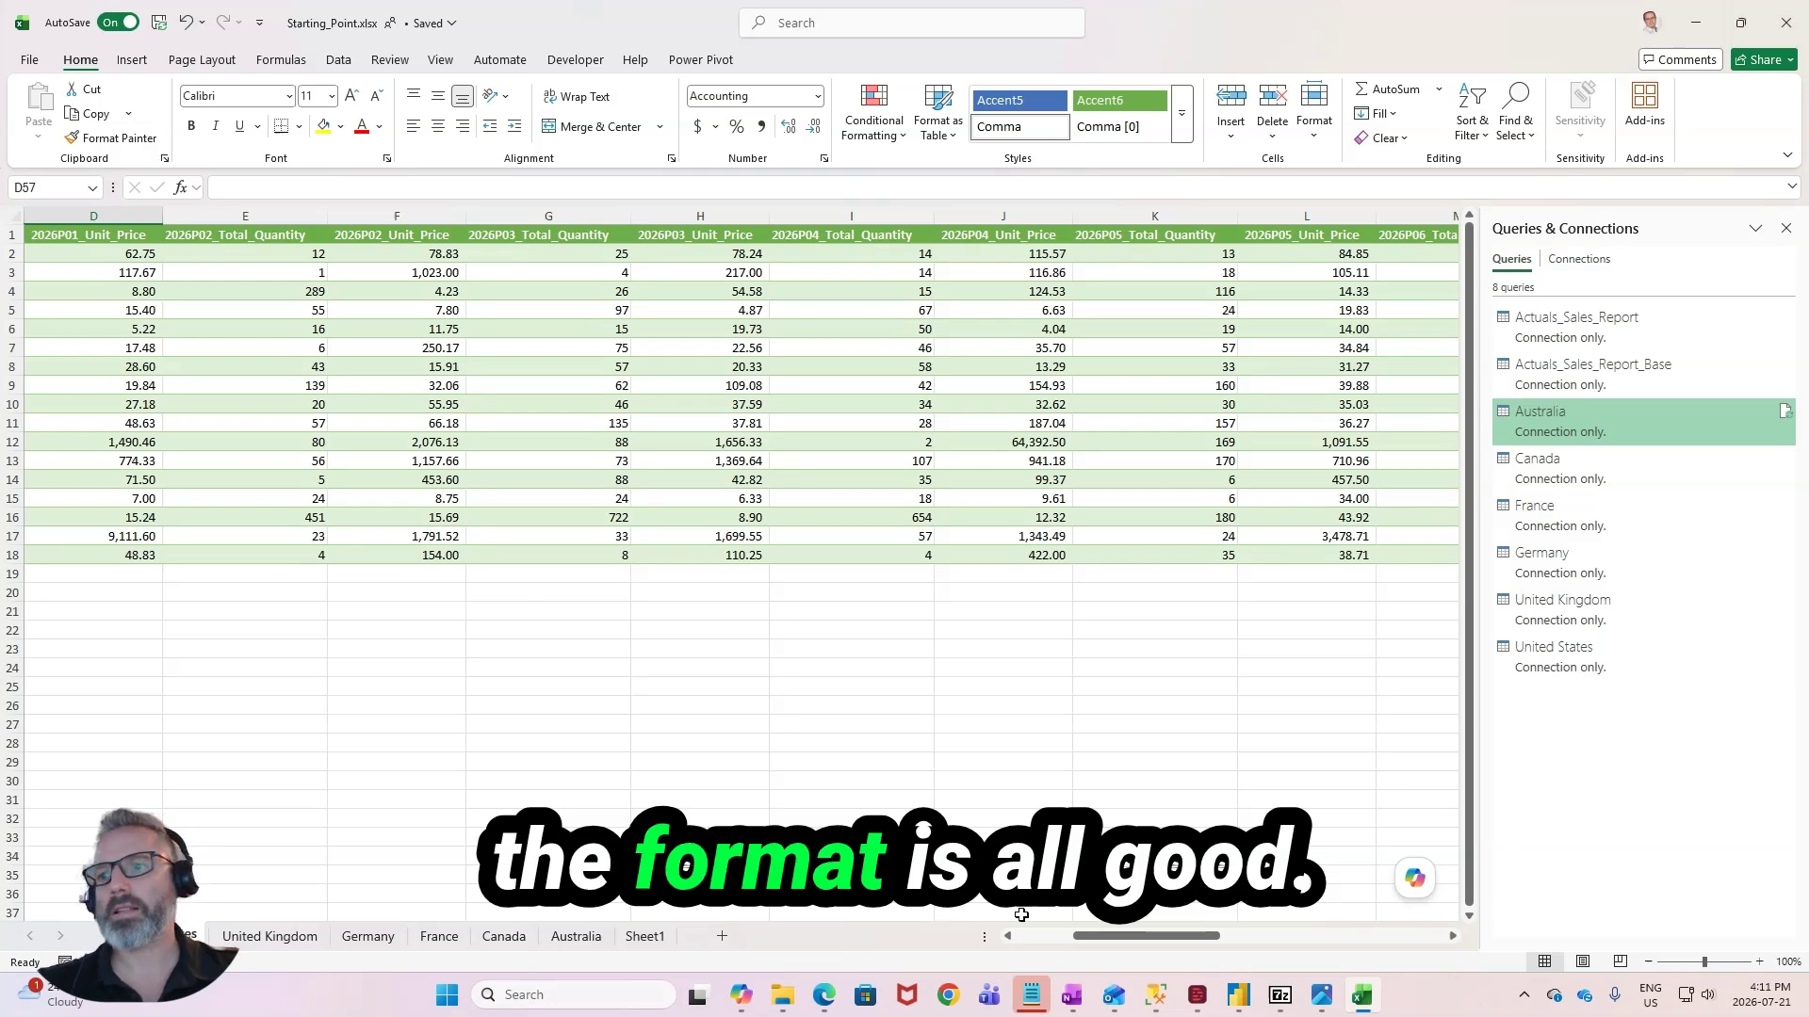
scroll(394, 633, "left", 3)
left_click(626, 385)
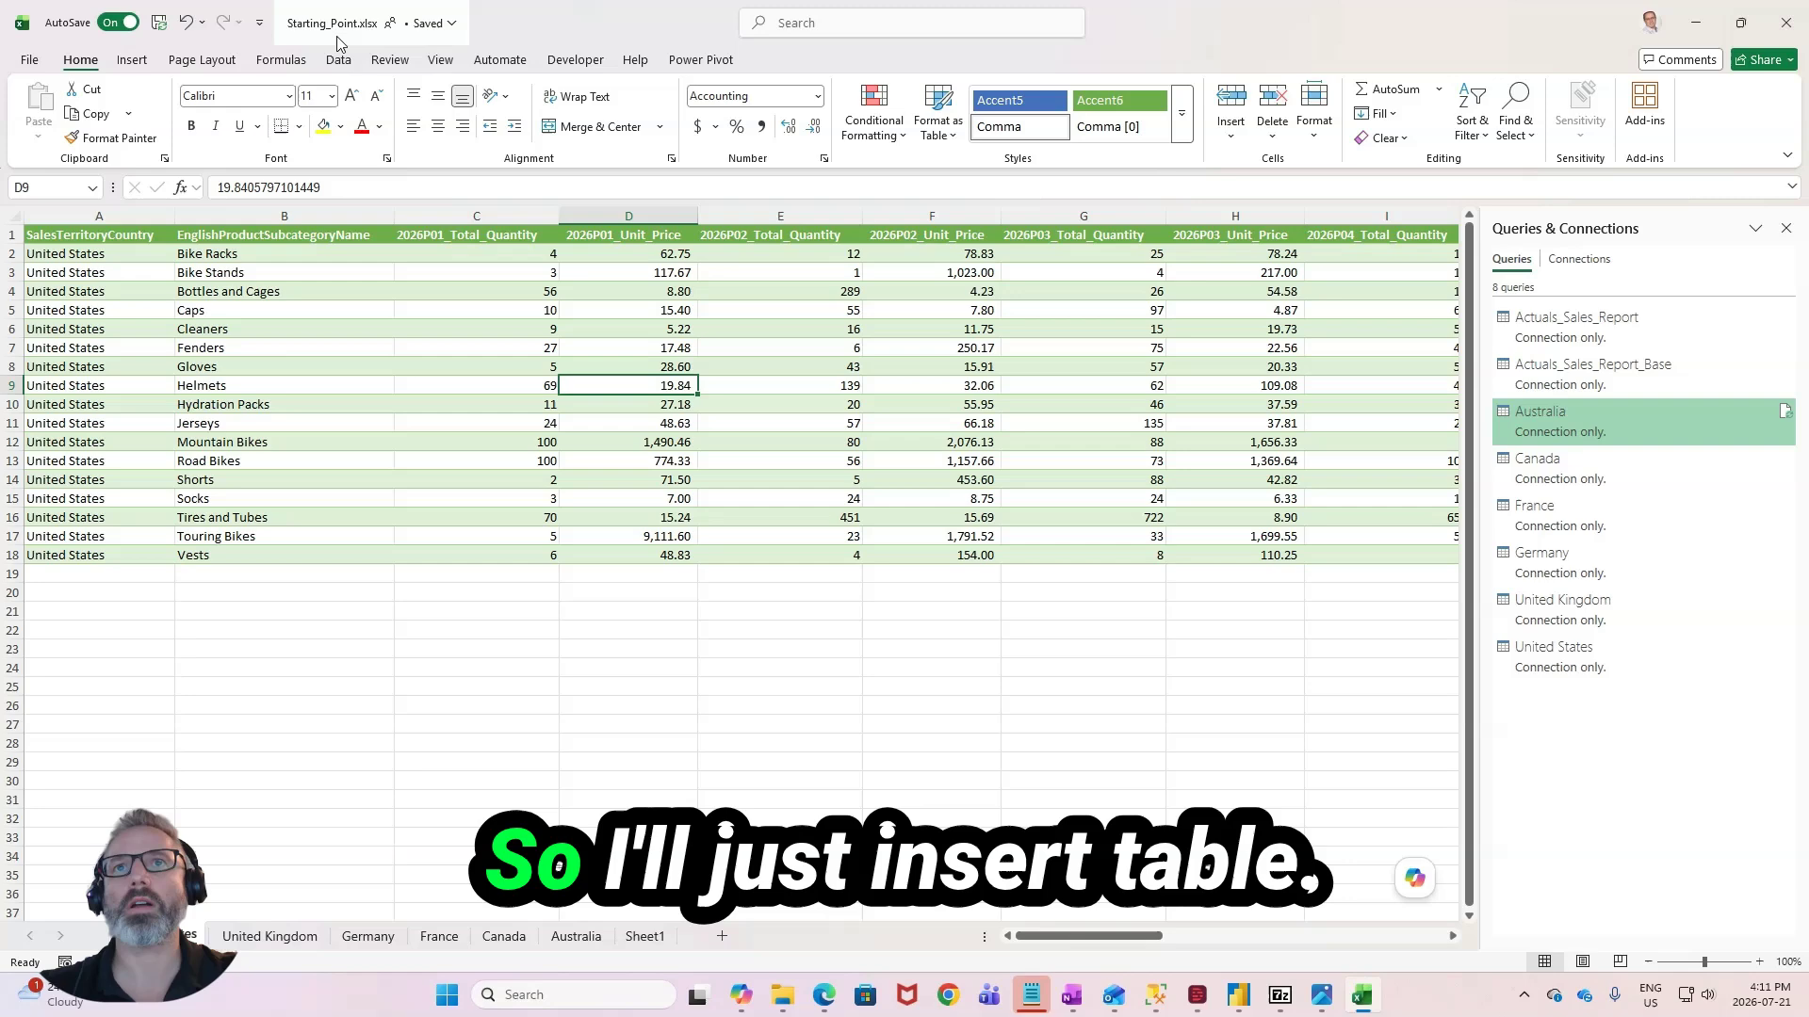
left_click(132, 60)
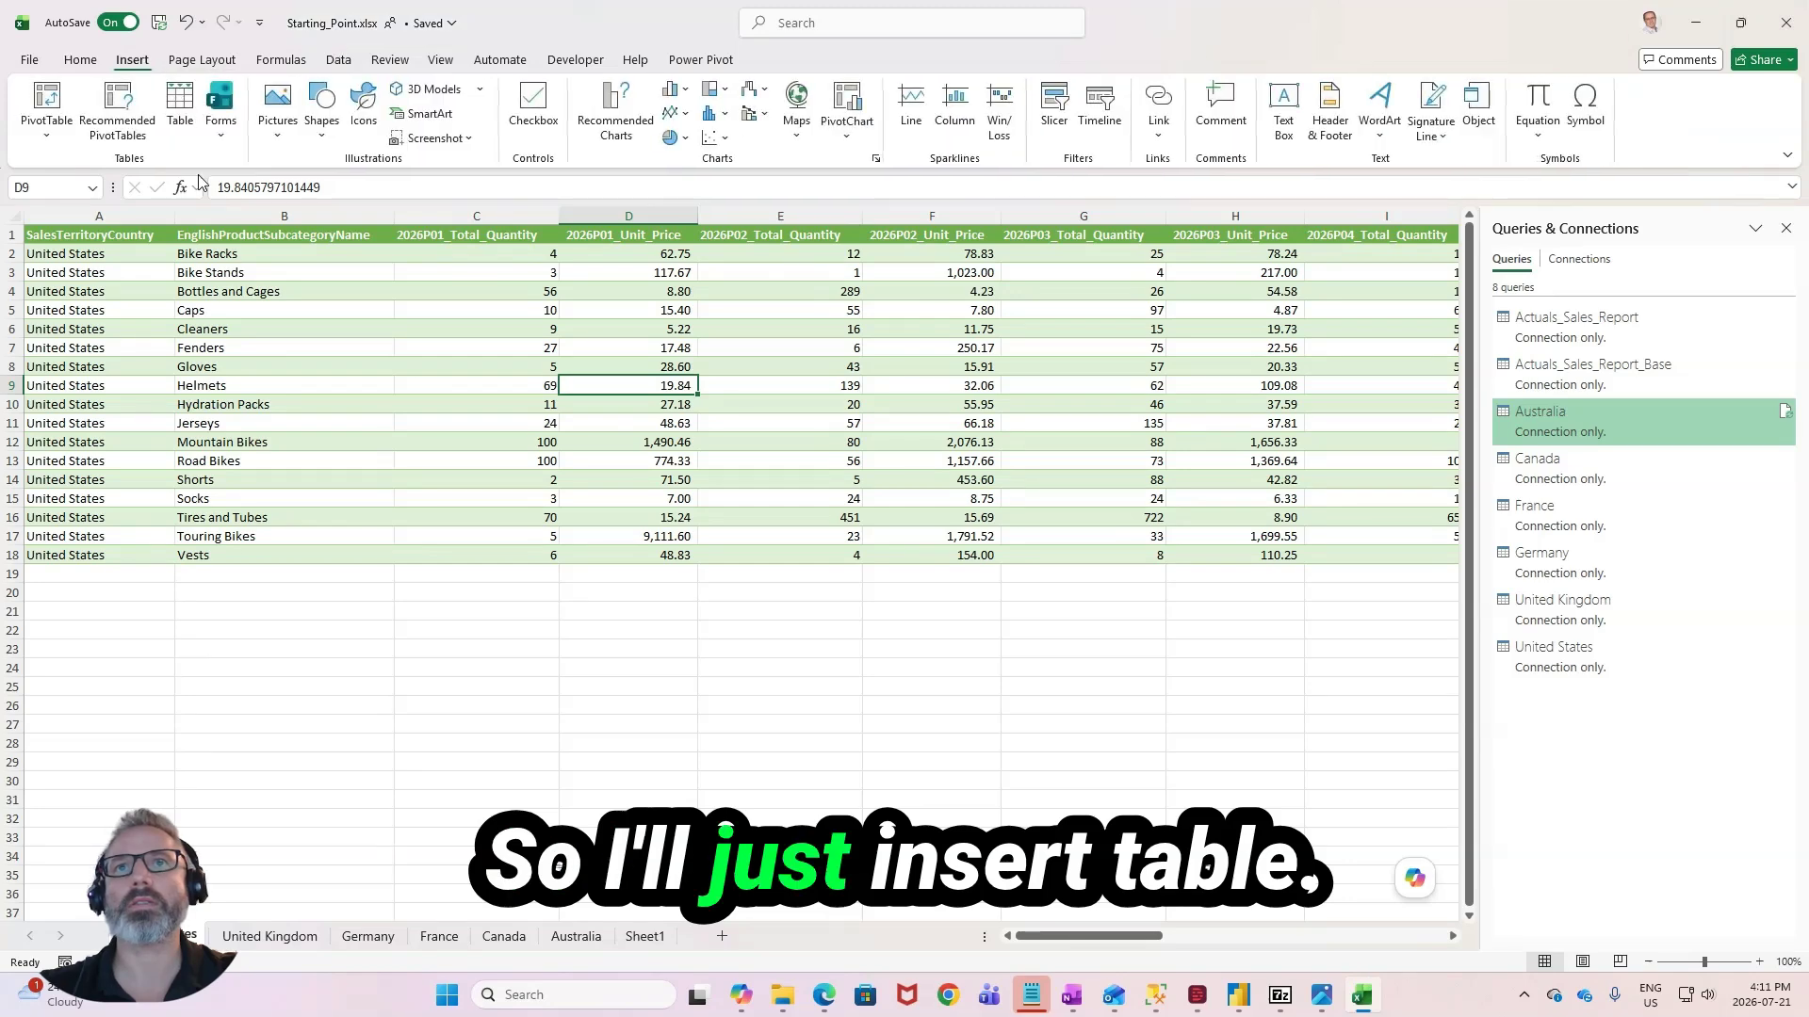
left_click(181, 103)
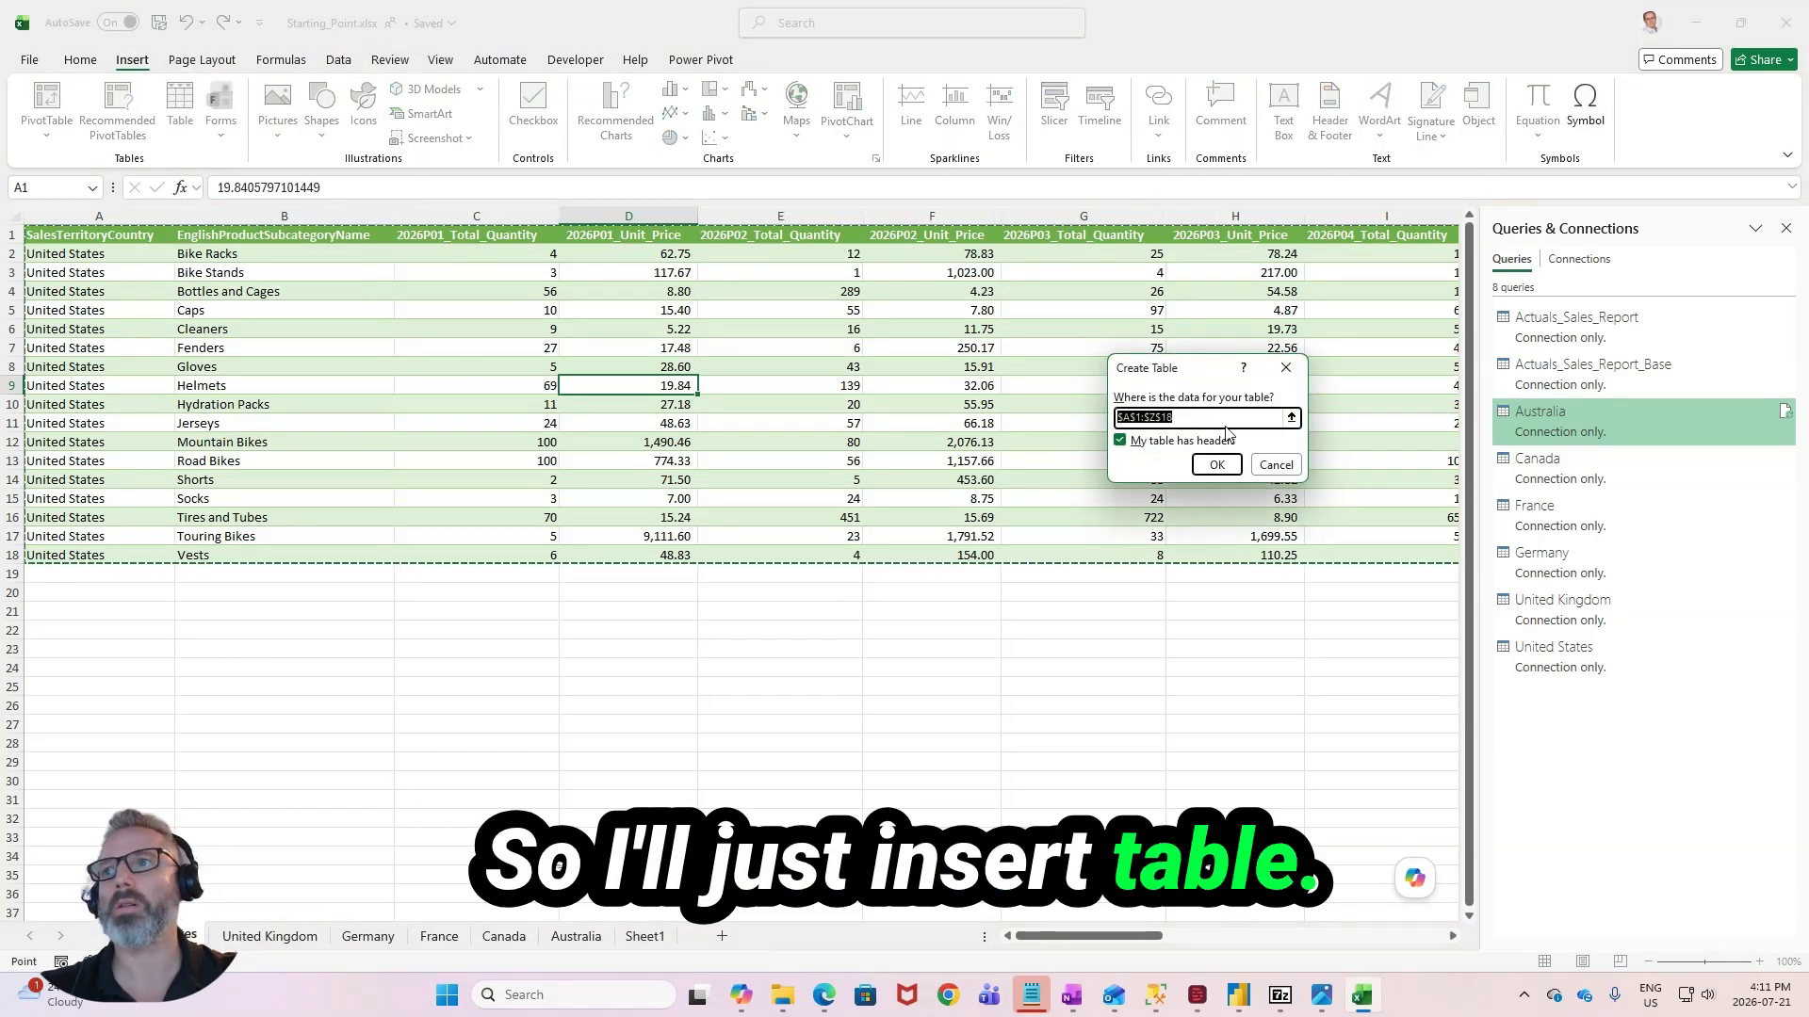
left_click(1197, 471)
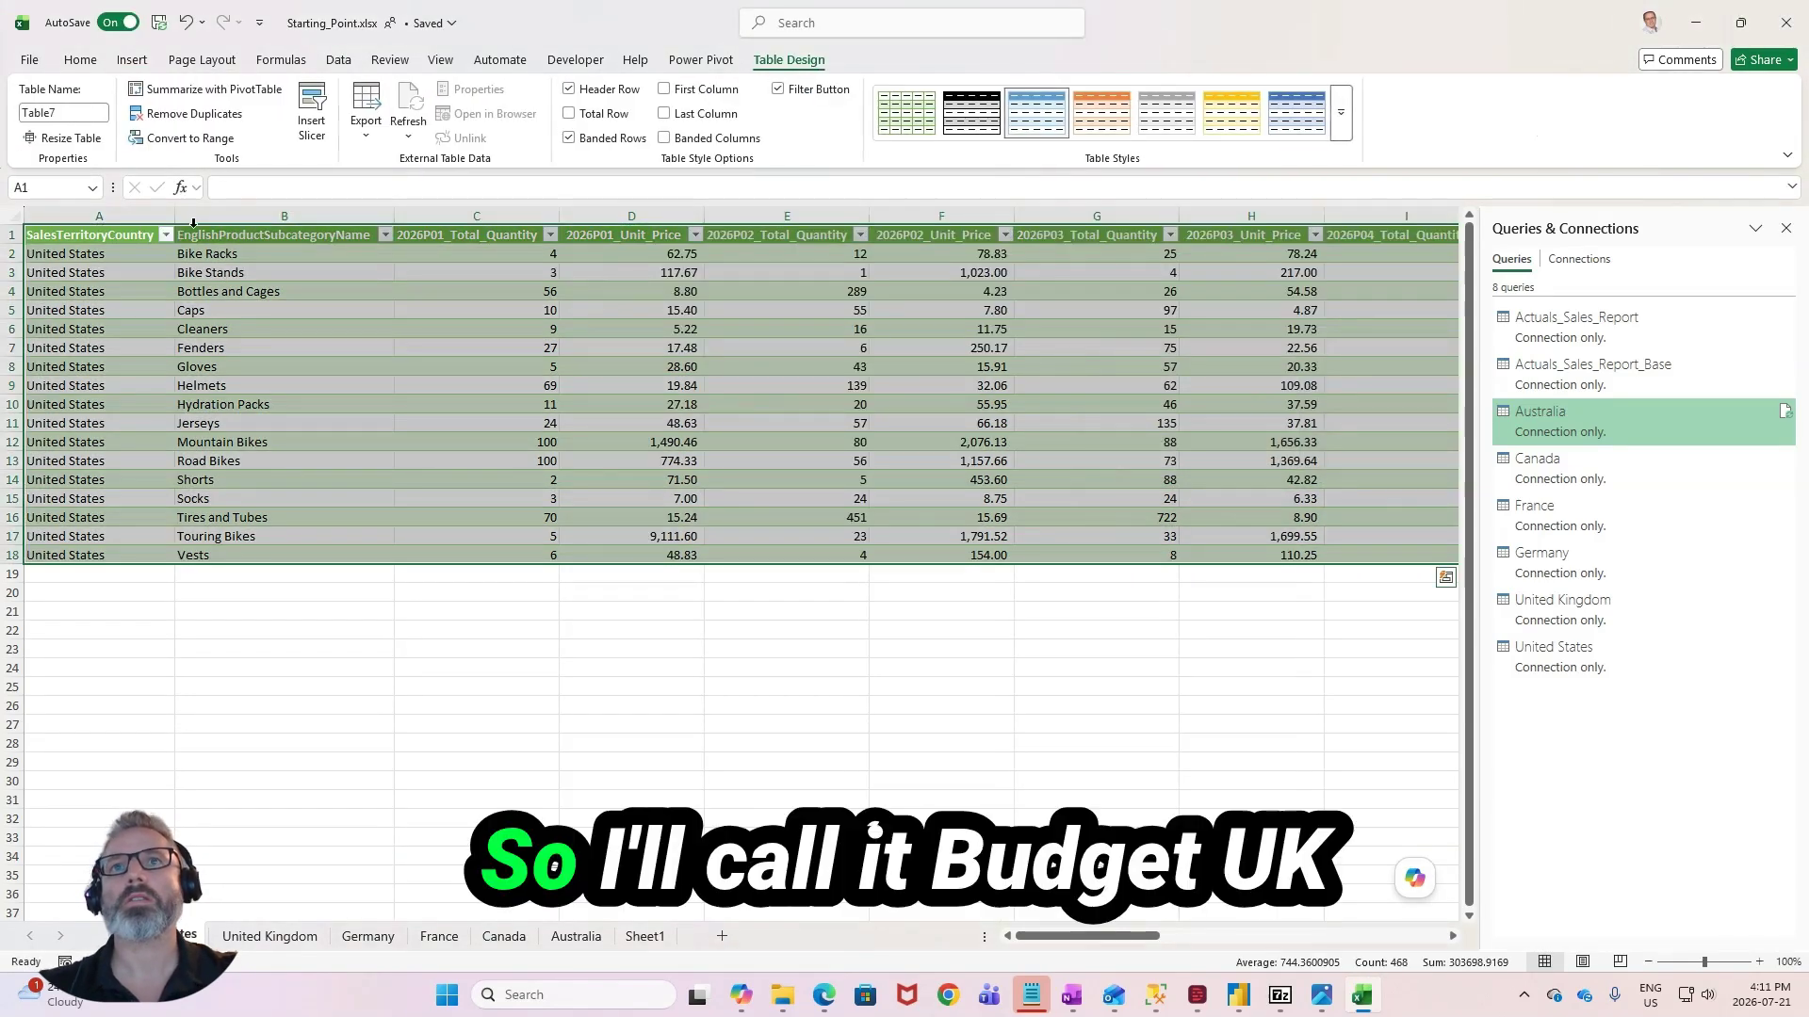
- Name the table on the United States sheet Budget_US
left_click(85, 112)
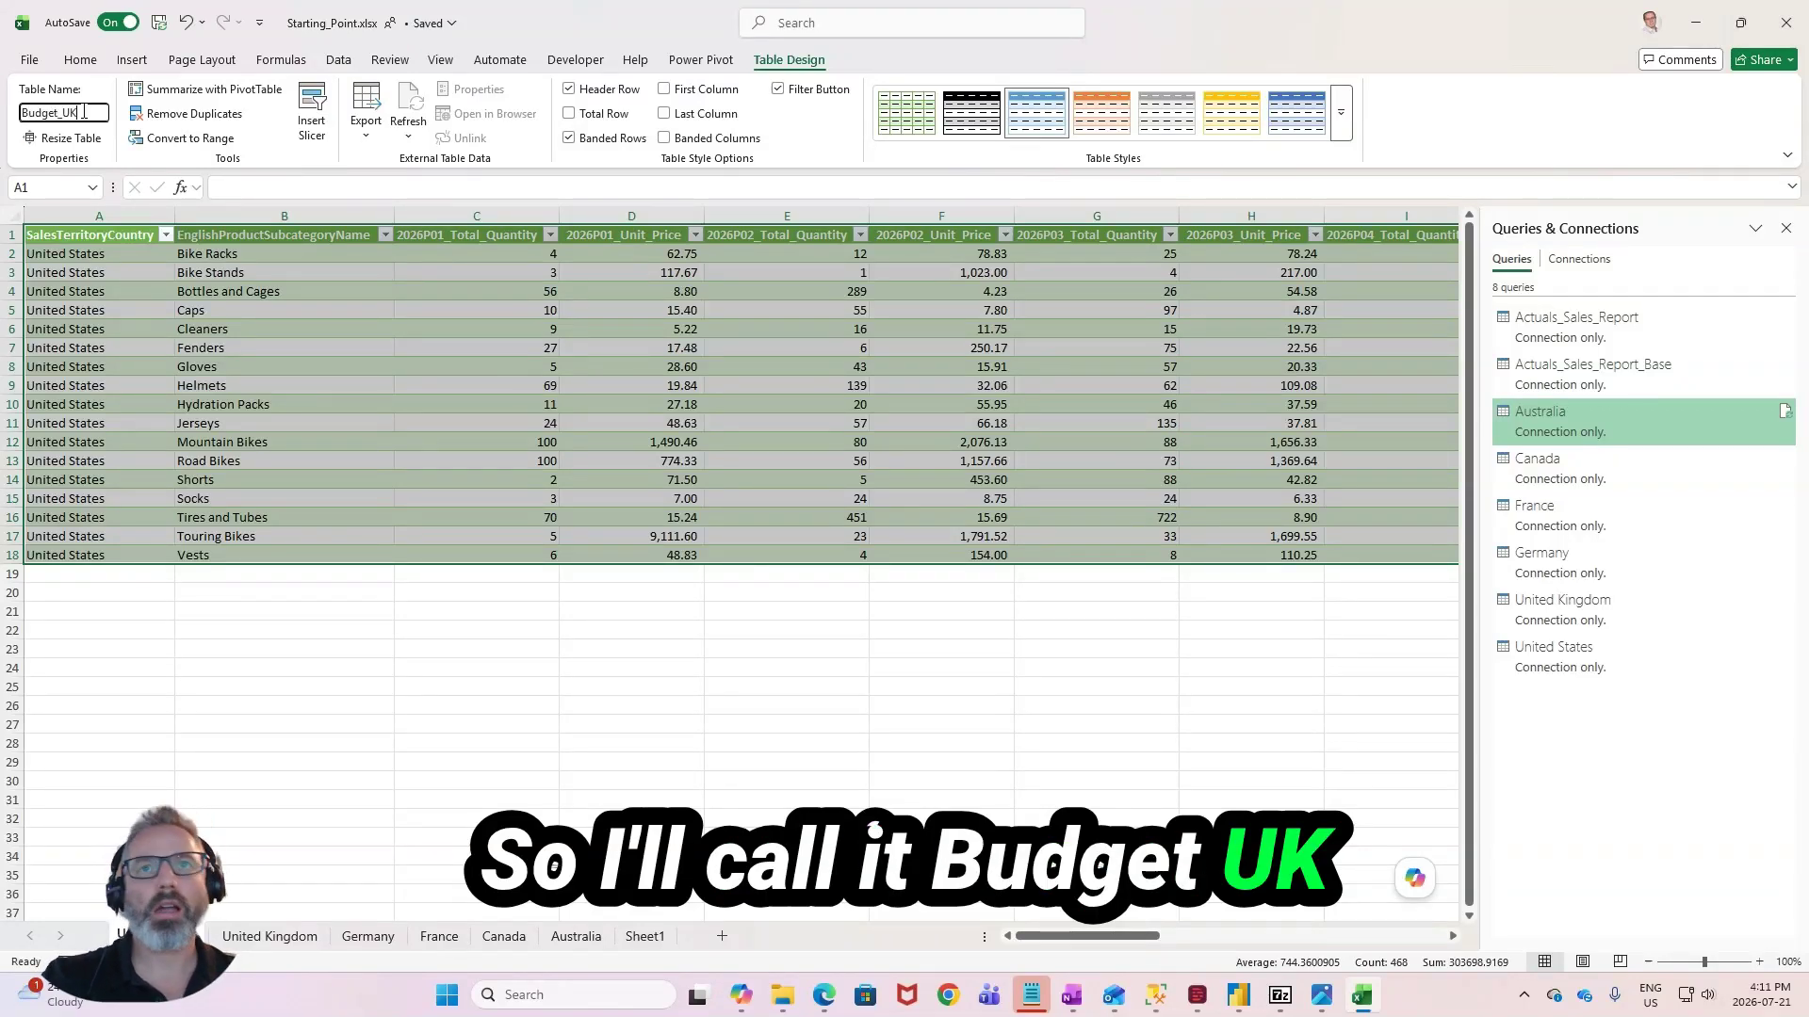
type("Budget_UK")
key("Return")
left_click(85, 112)
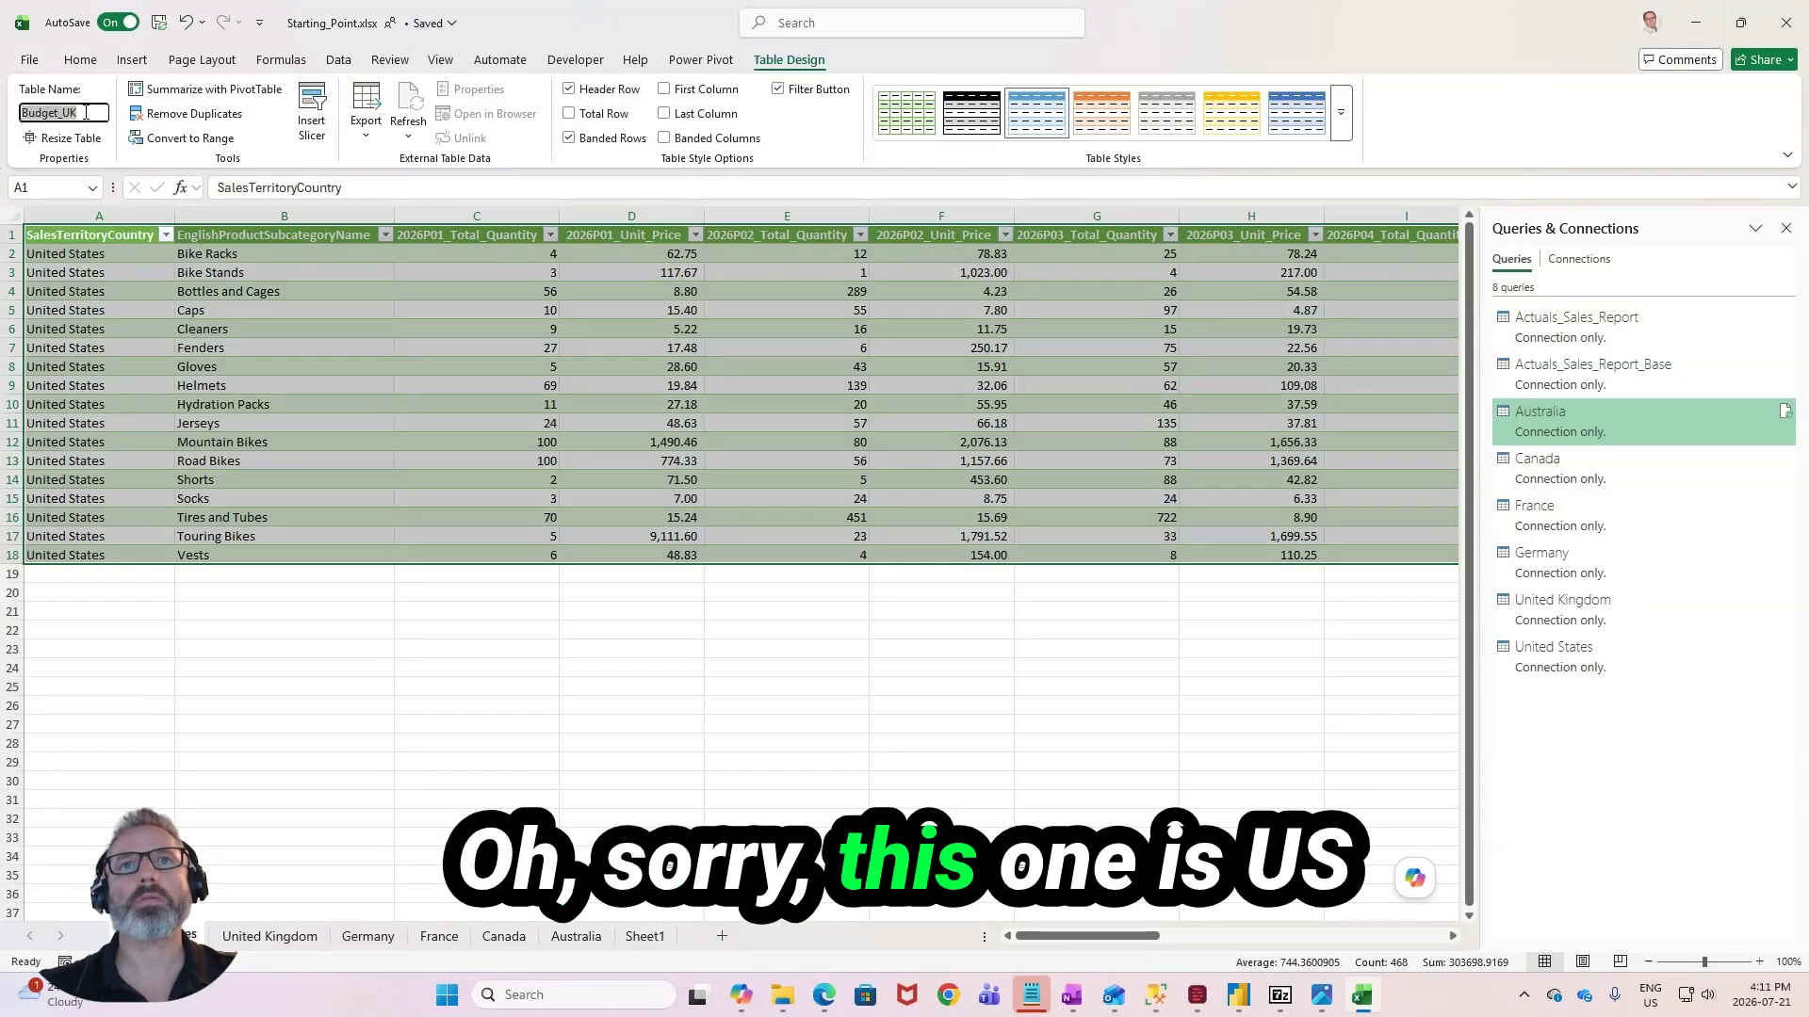
- Convert the United Kingdom sheet's data into an Excel table with headers and name it Budget_UK
left_click(269, 935)
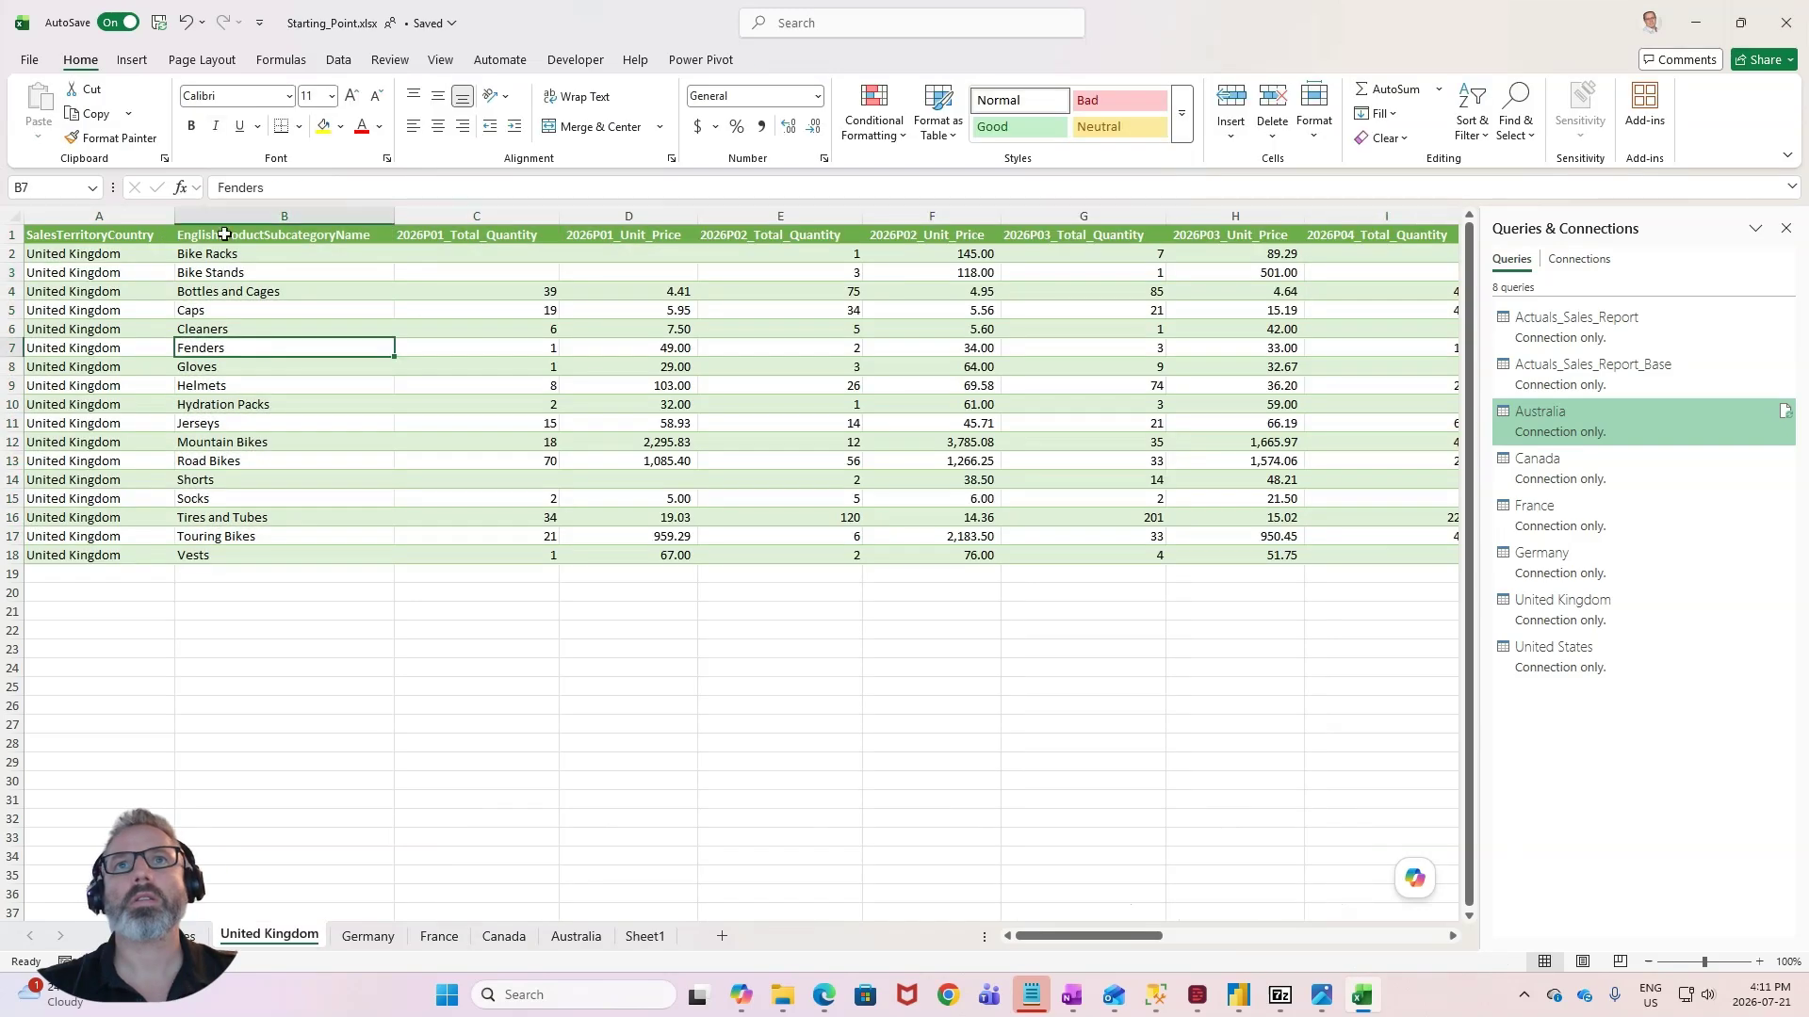
left_click(132, 59)
left_click(173, 109)
left_click(71, 114)
type("Budget")
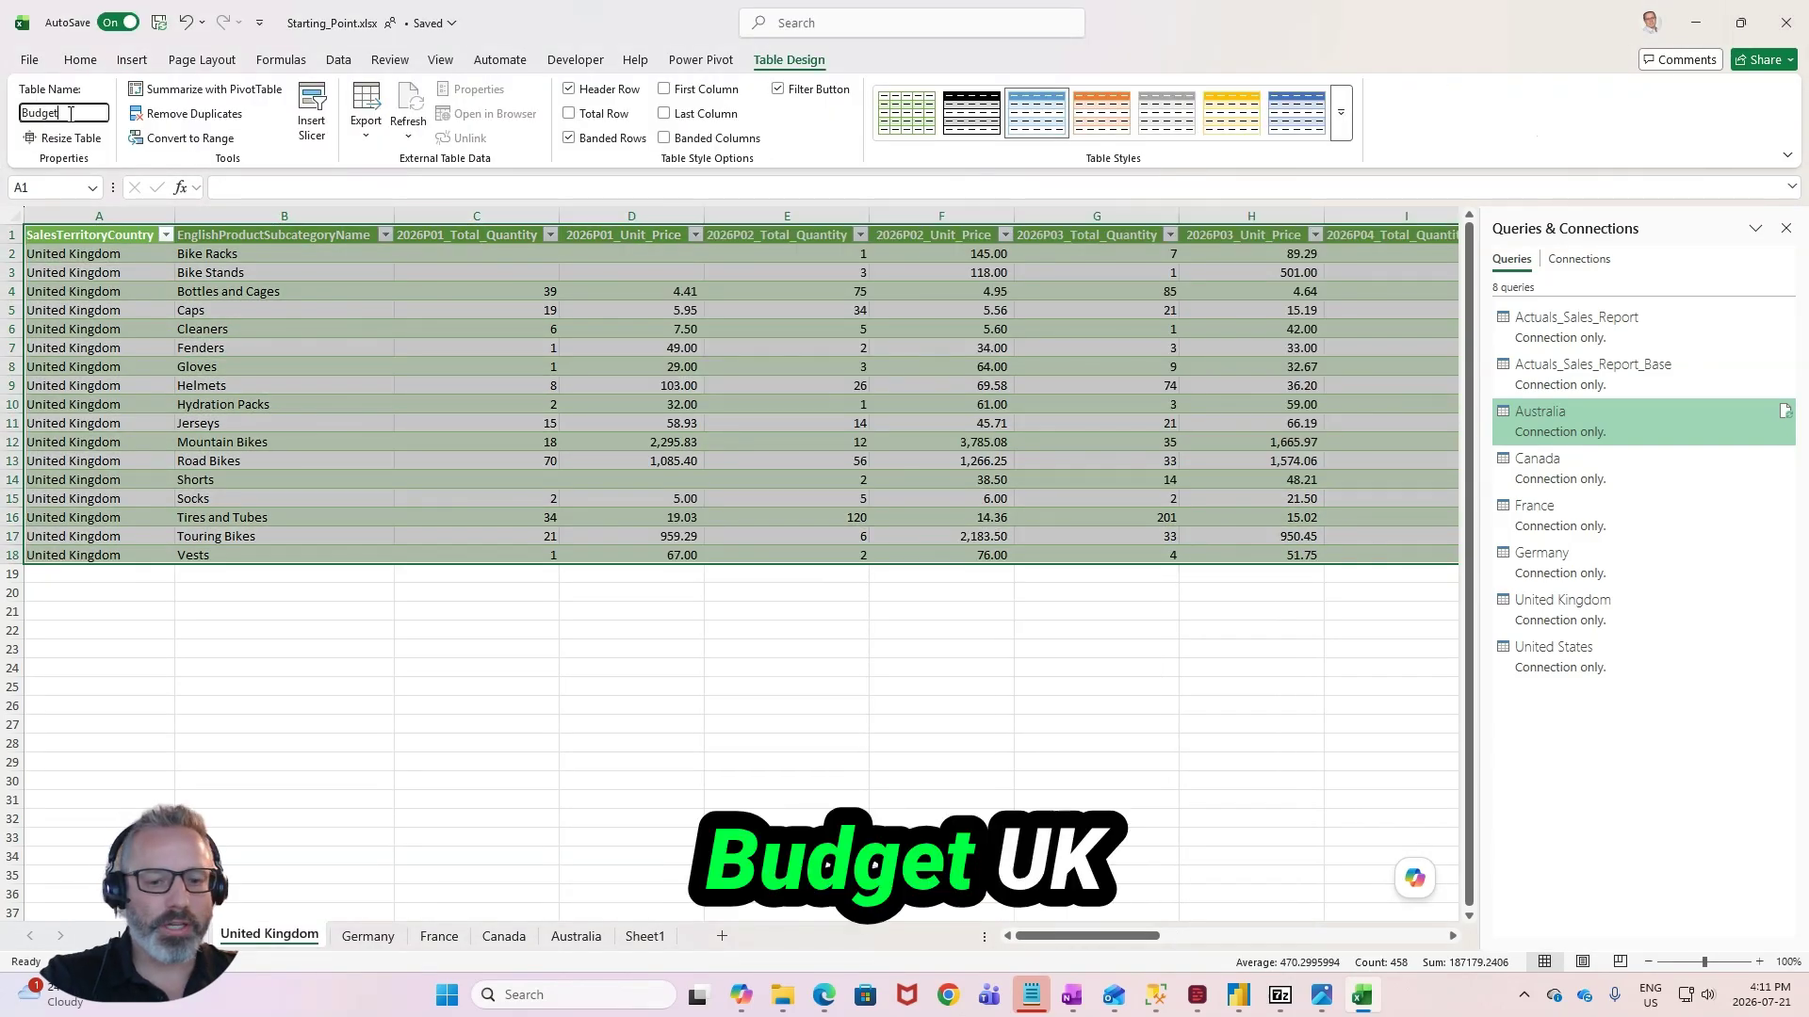
type("_")
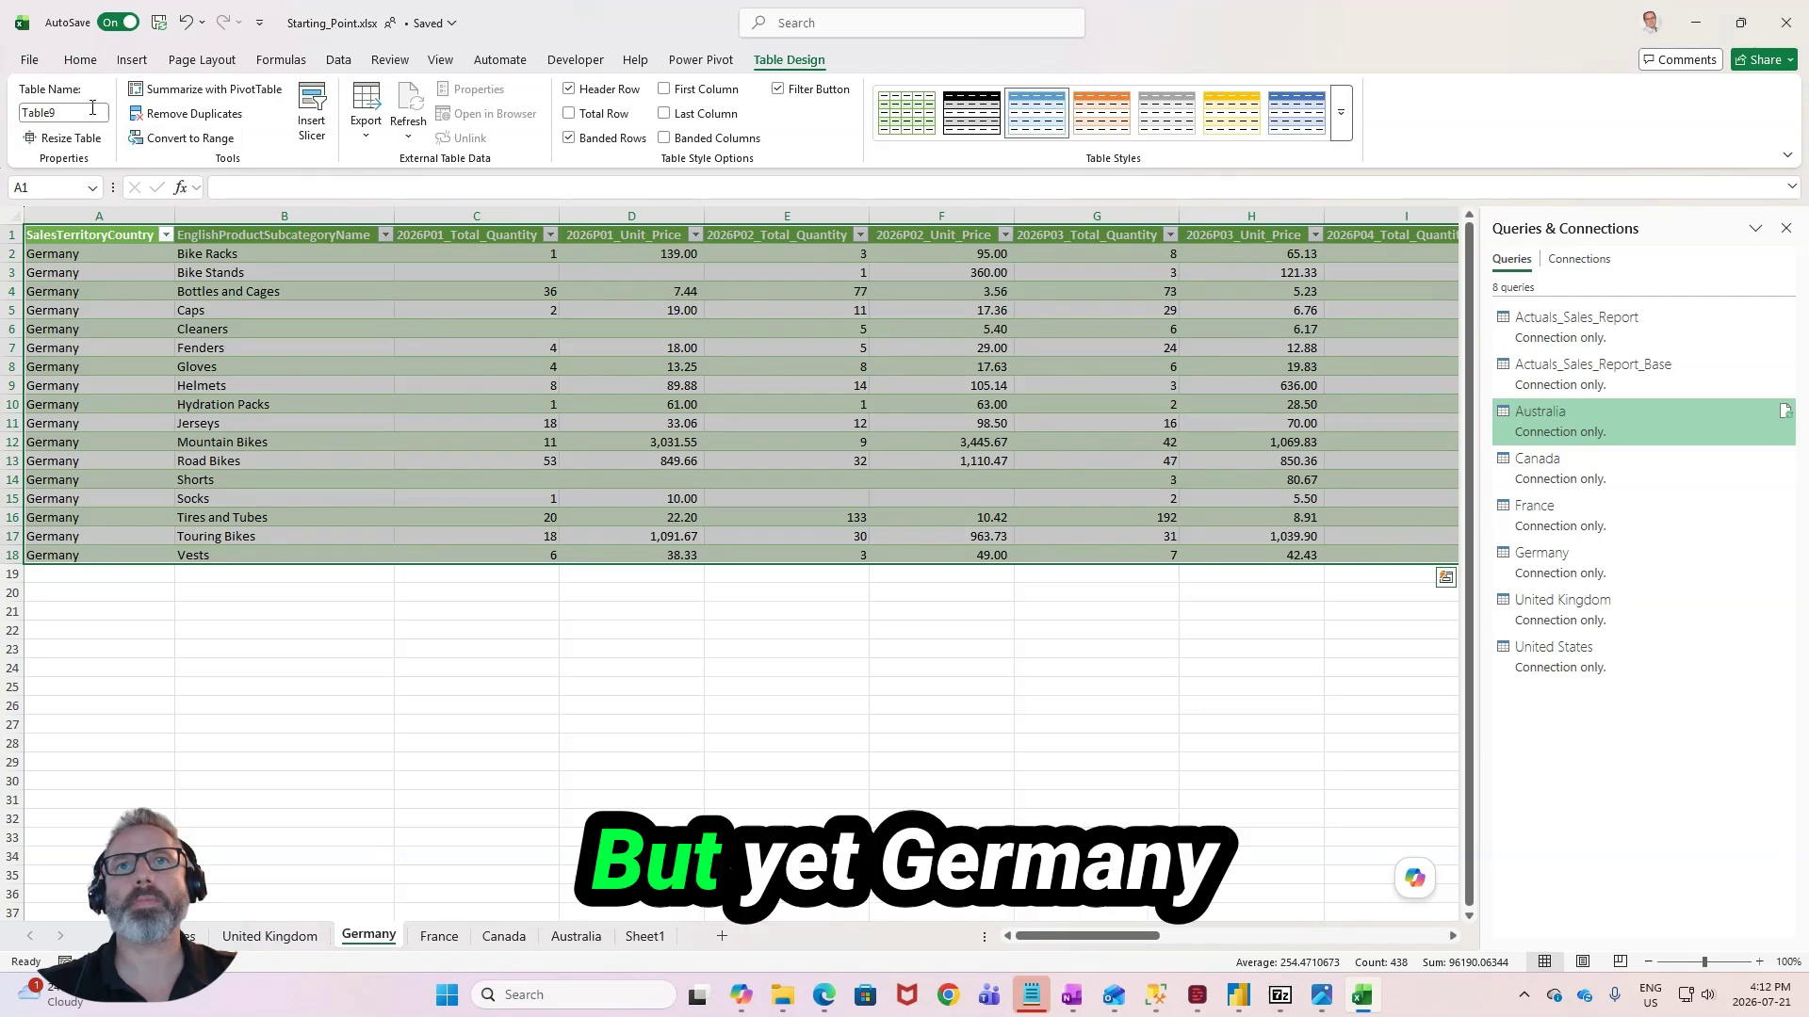
- Name the table on the Germany sheet Budget_Germany
left_click(92, 109)
type("B")
type("udg")
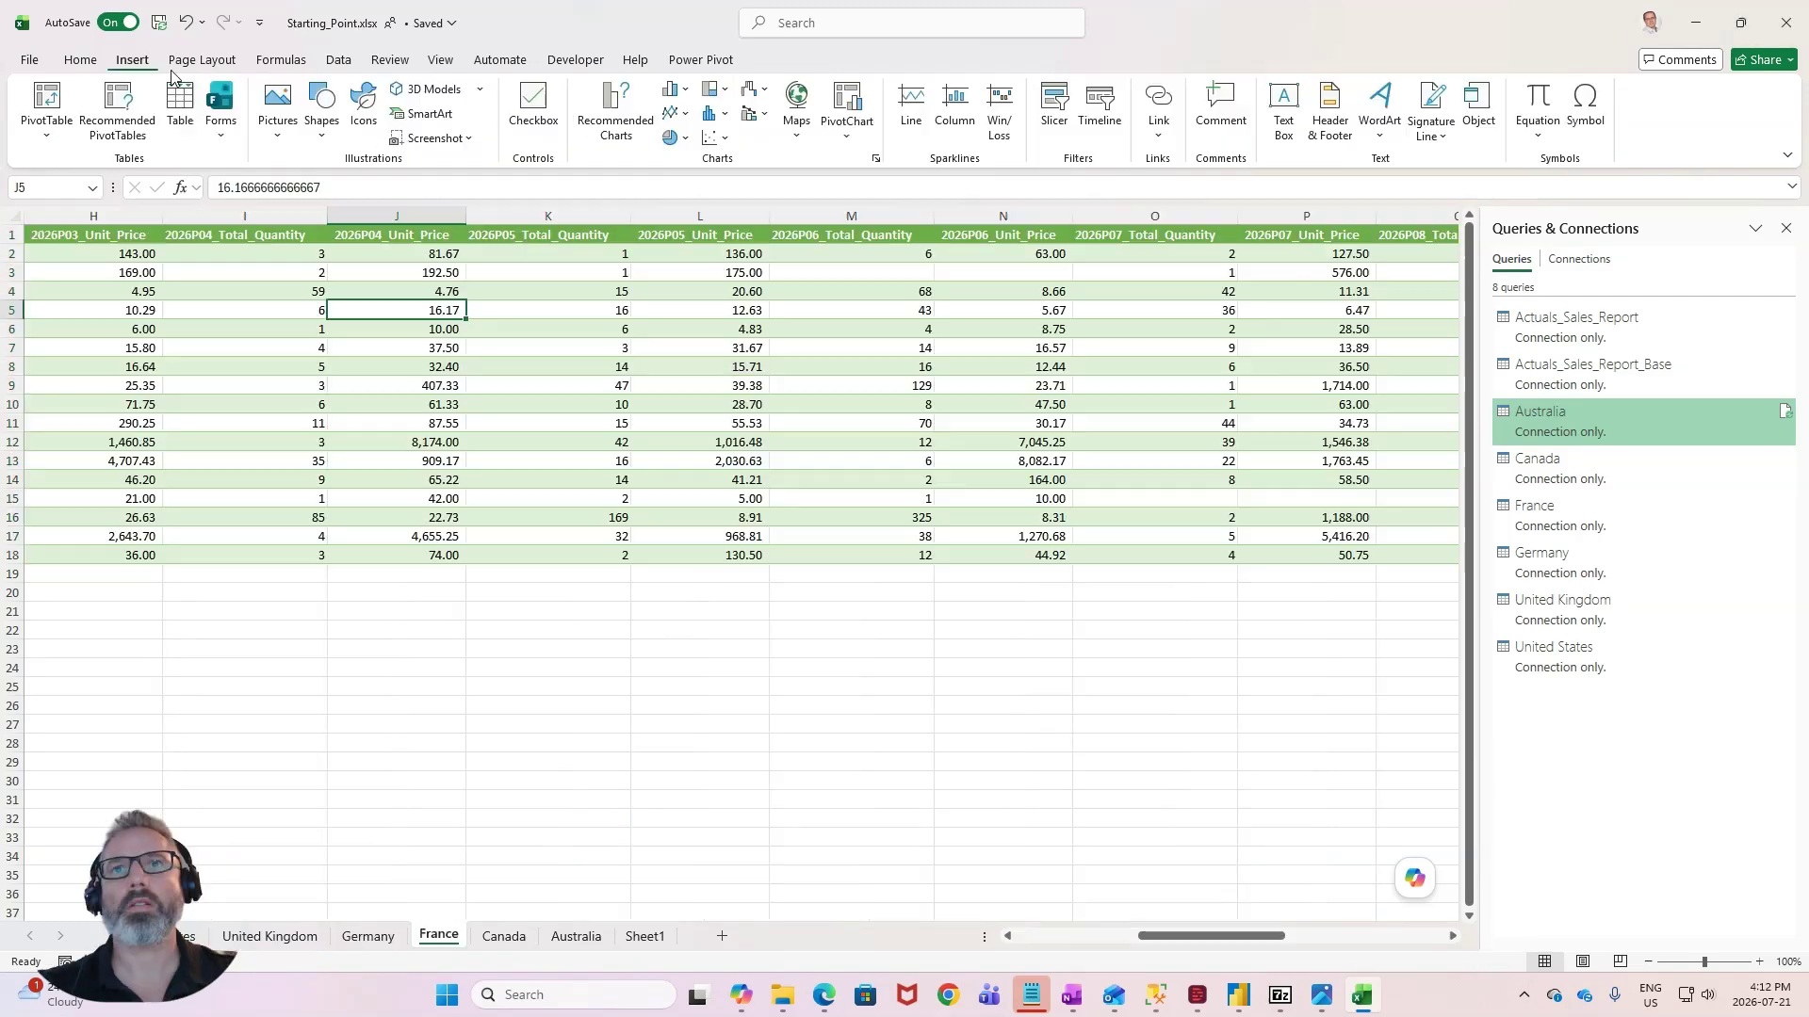
- Convert the France and Canada data into Excel tables named Budget_France and Budget_Canada
left_click(181, 109)
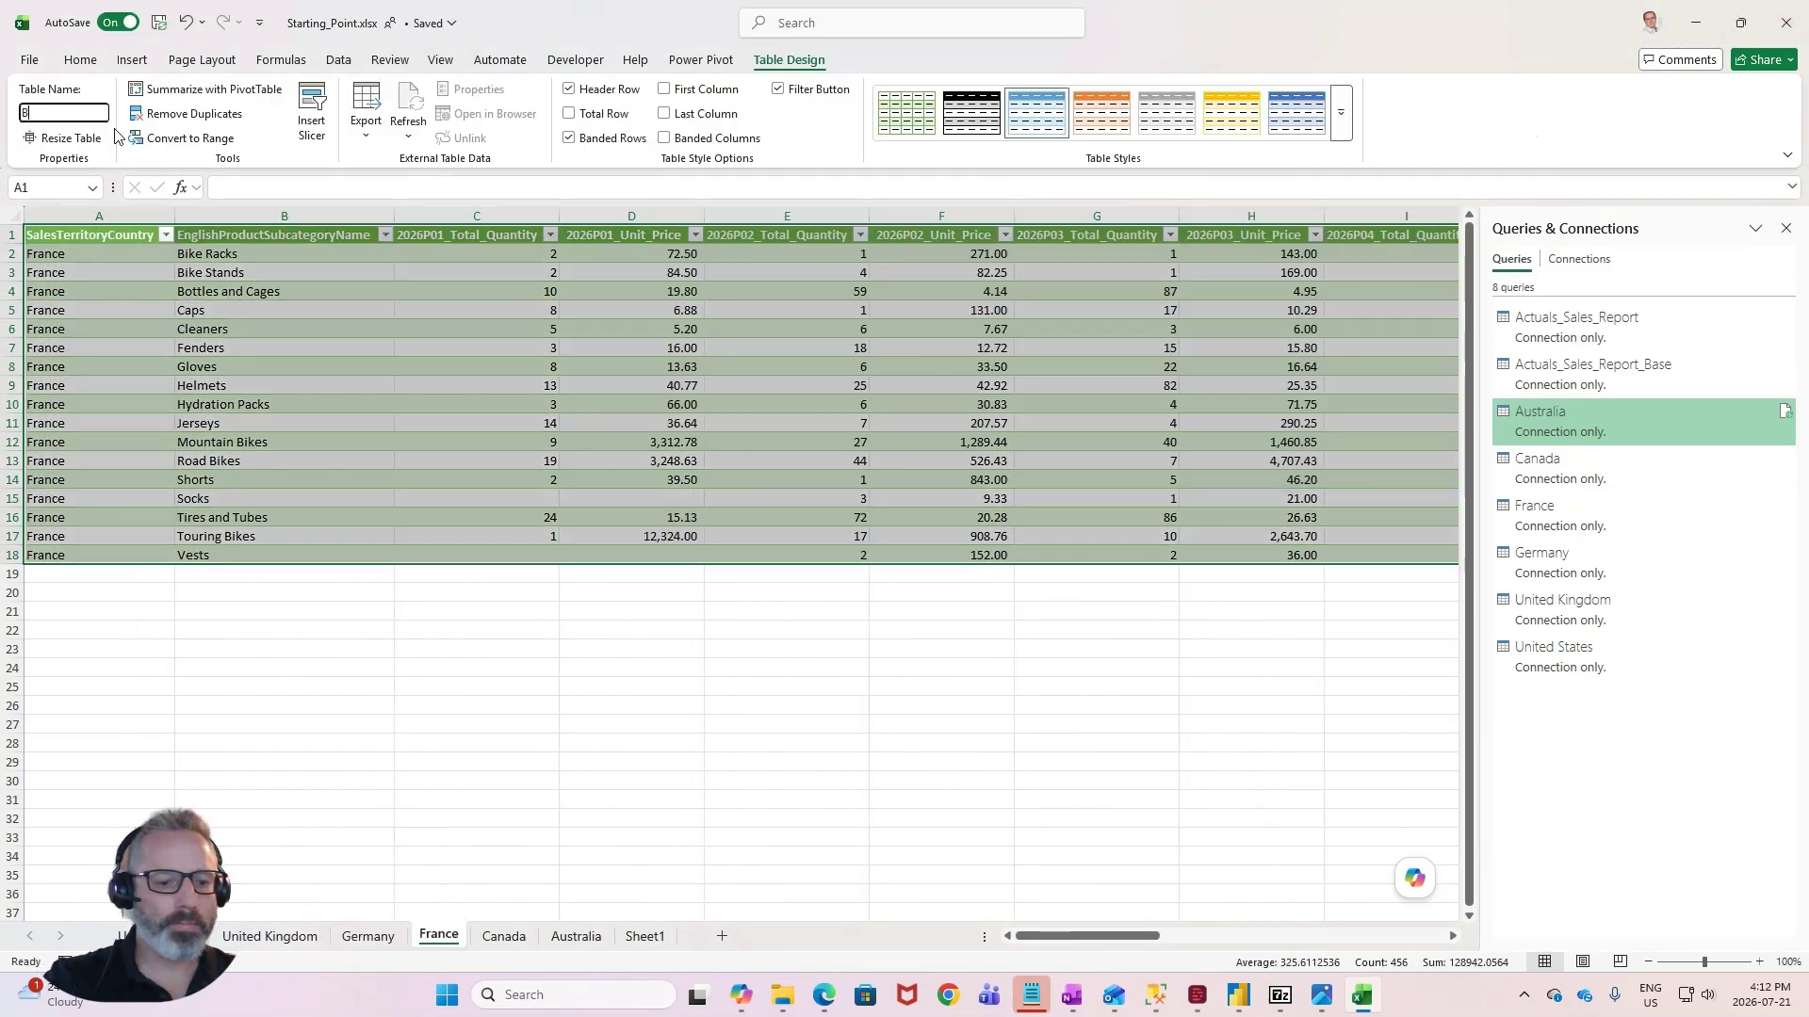
type("udge")
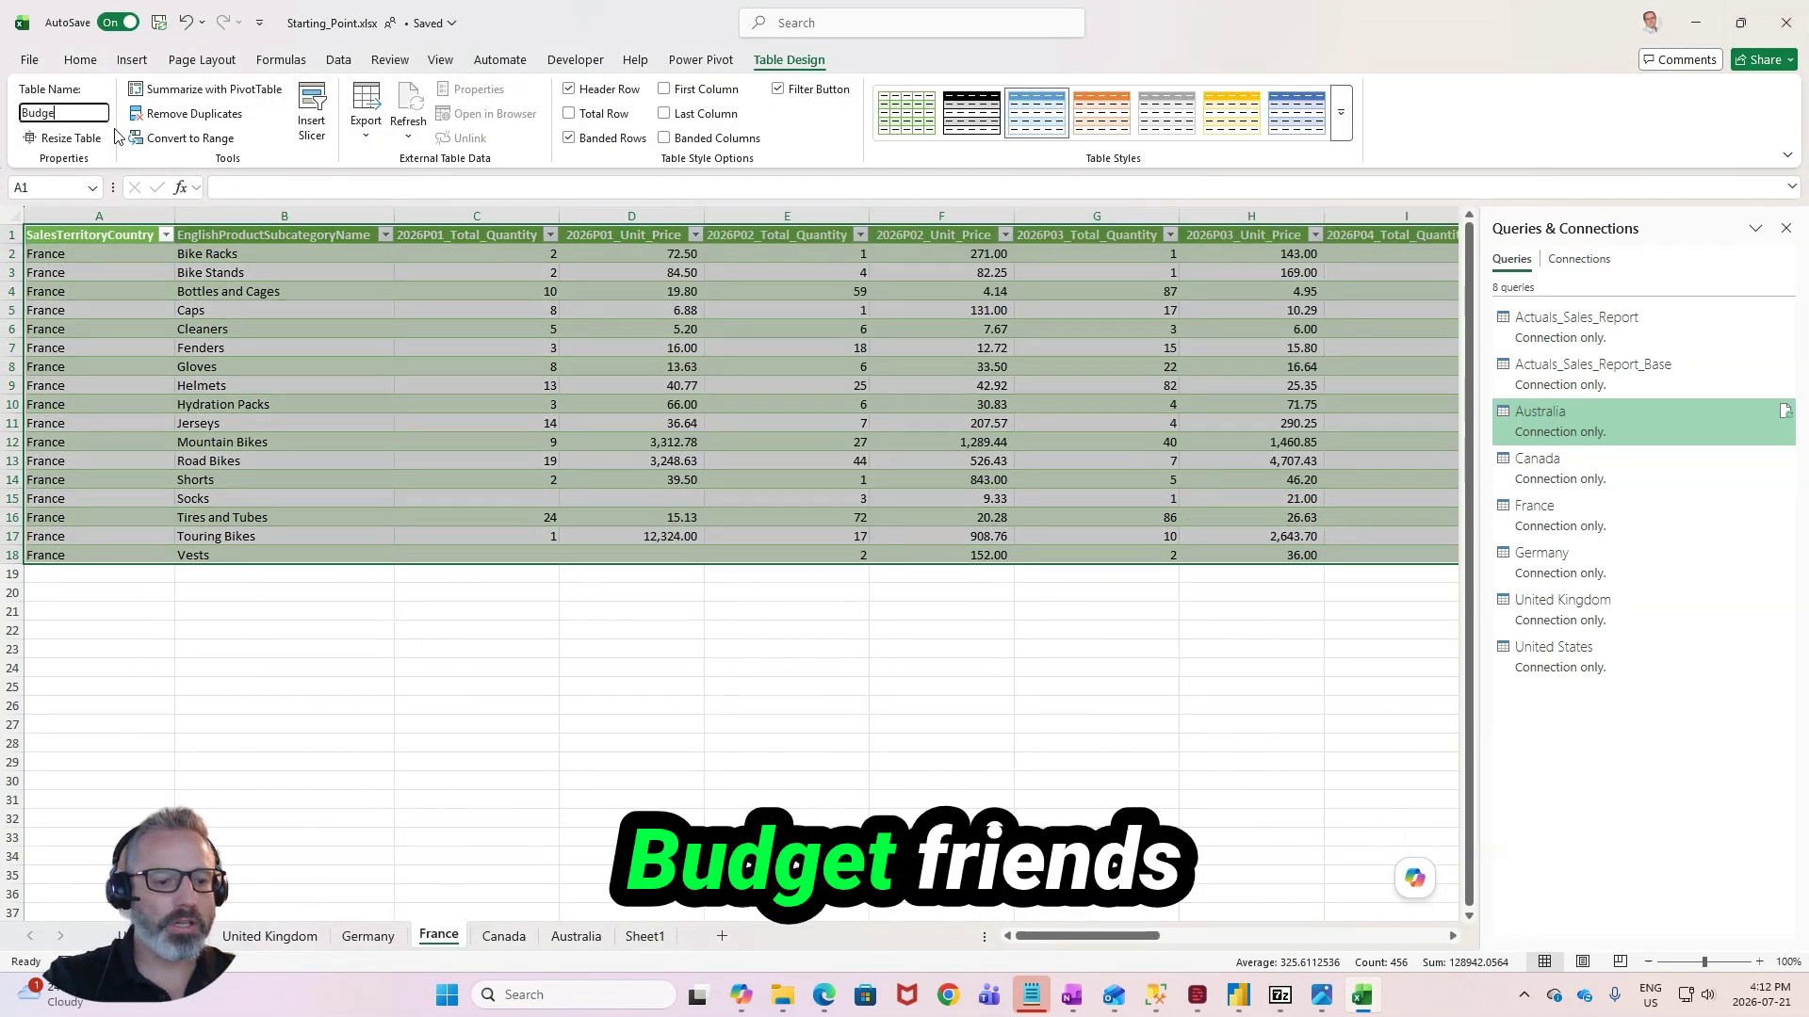
type("t_France")
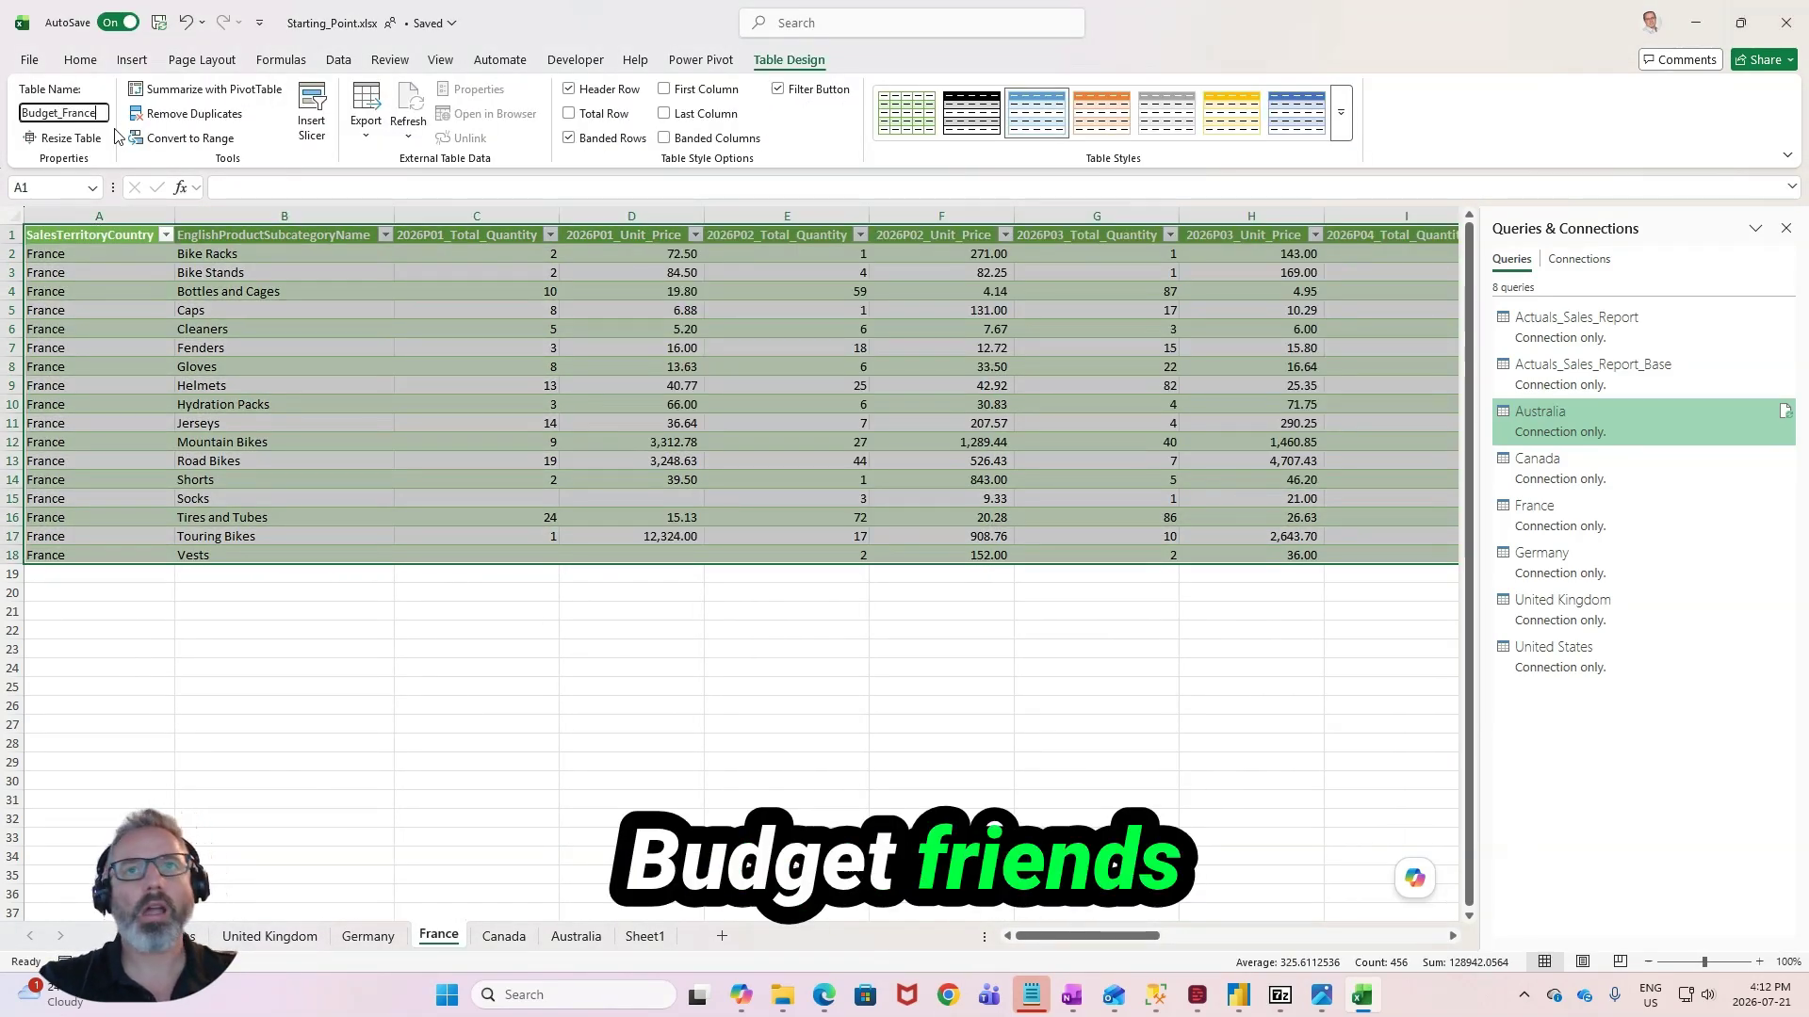
type("dget")
type("_Ca")
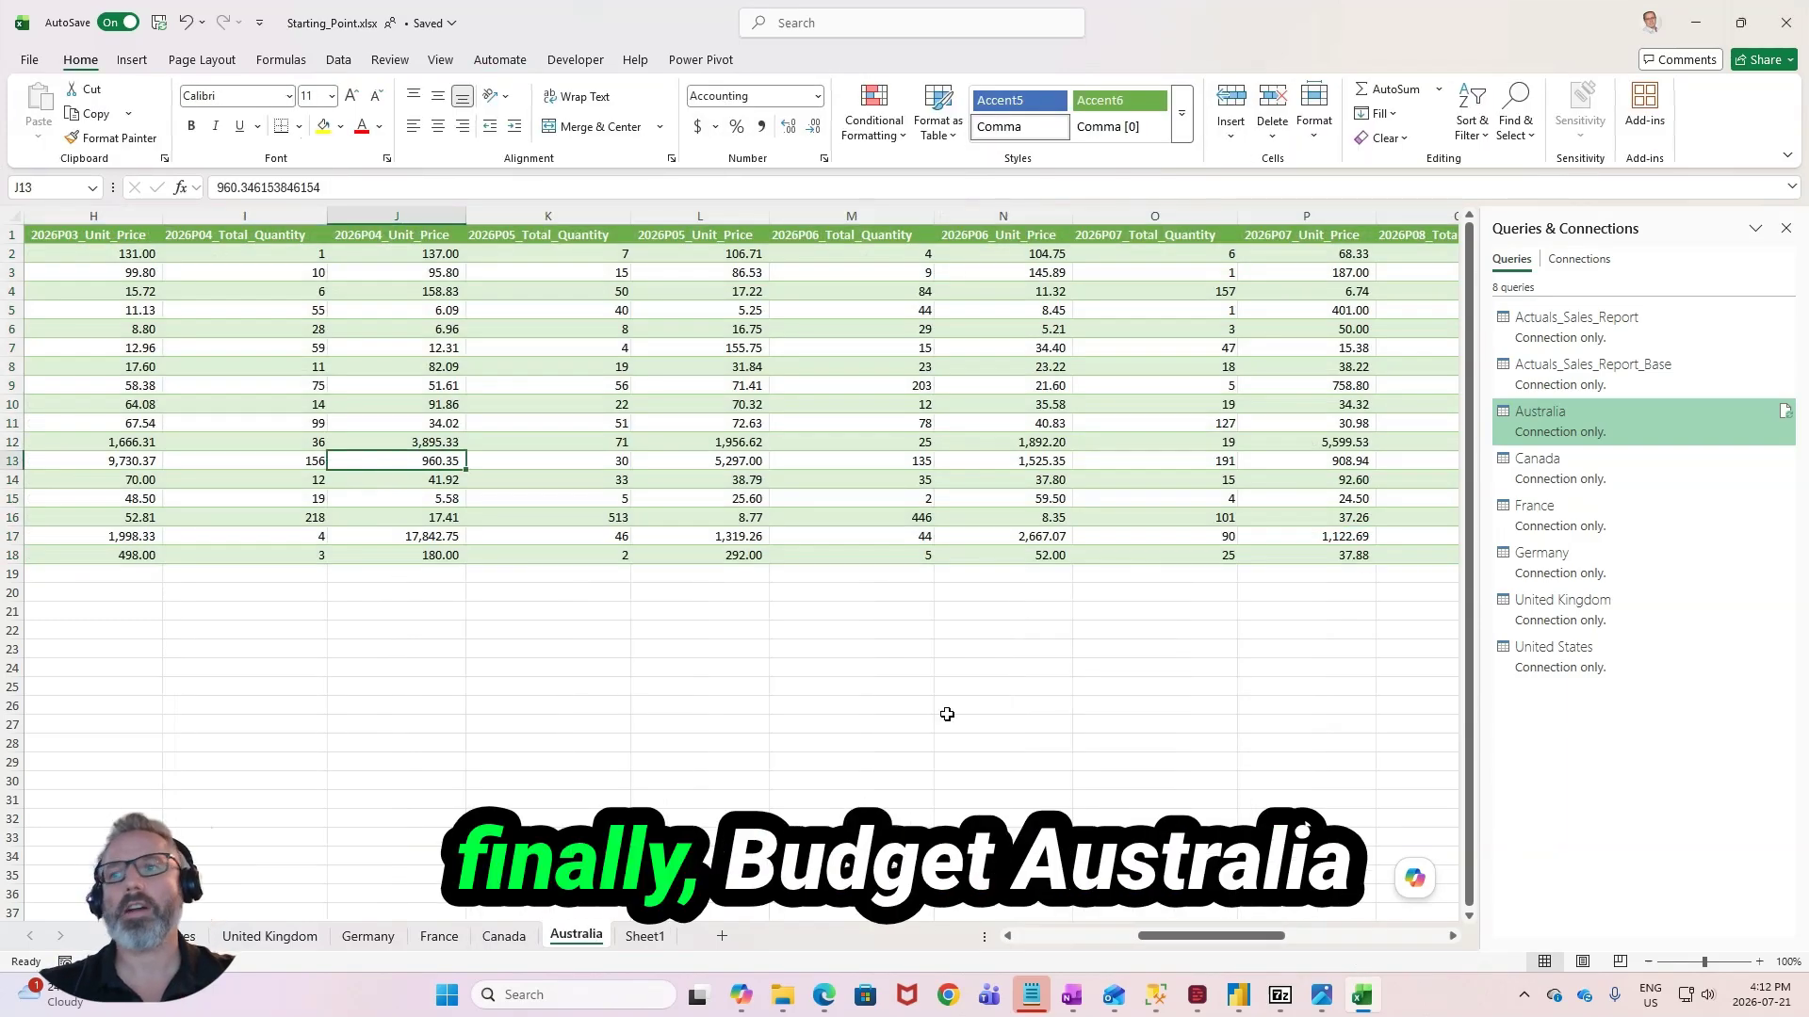
- Convert the Australia sheet's data into an Excel table named Budget_Australia
left_click_drag(1195, 935, 955, 935)
left_click(384, 435)
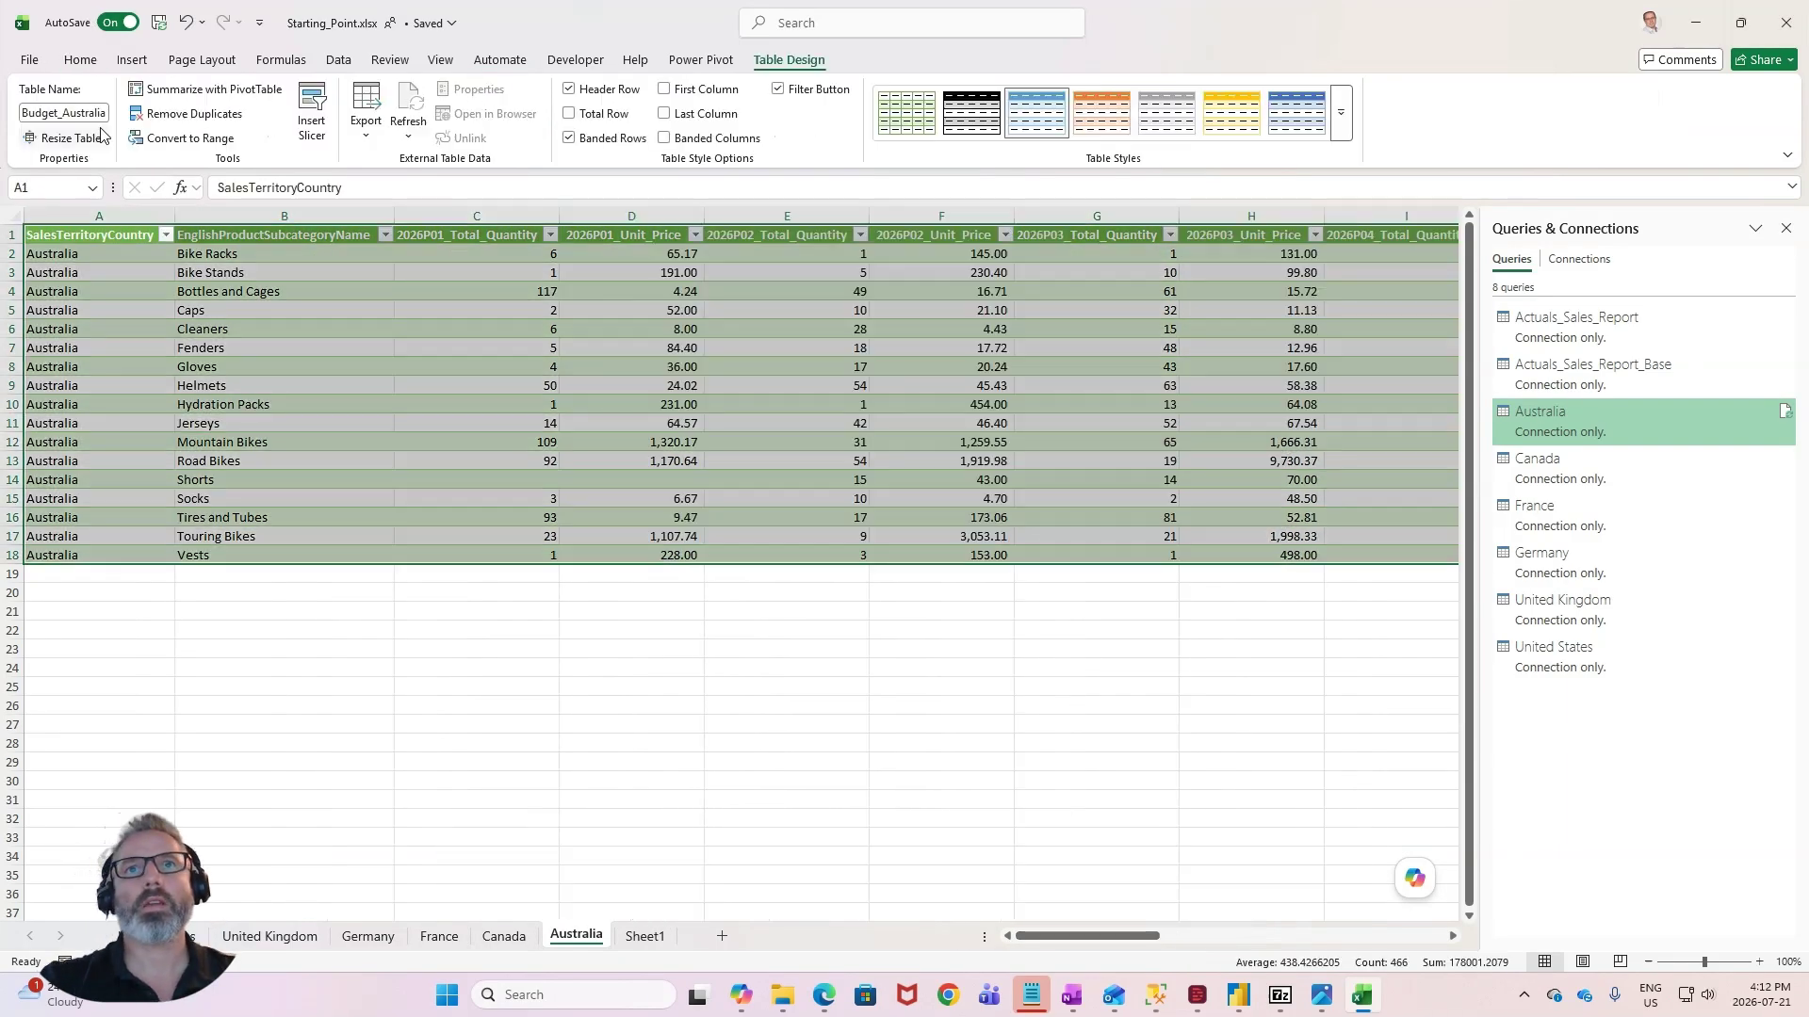
left_click(732, 383)
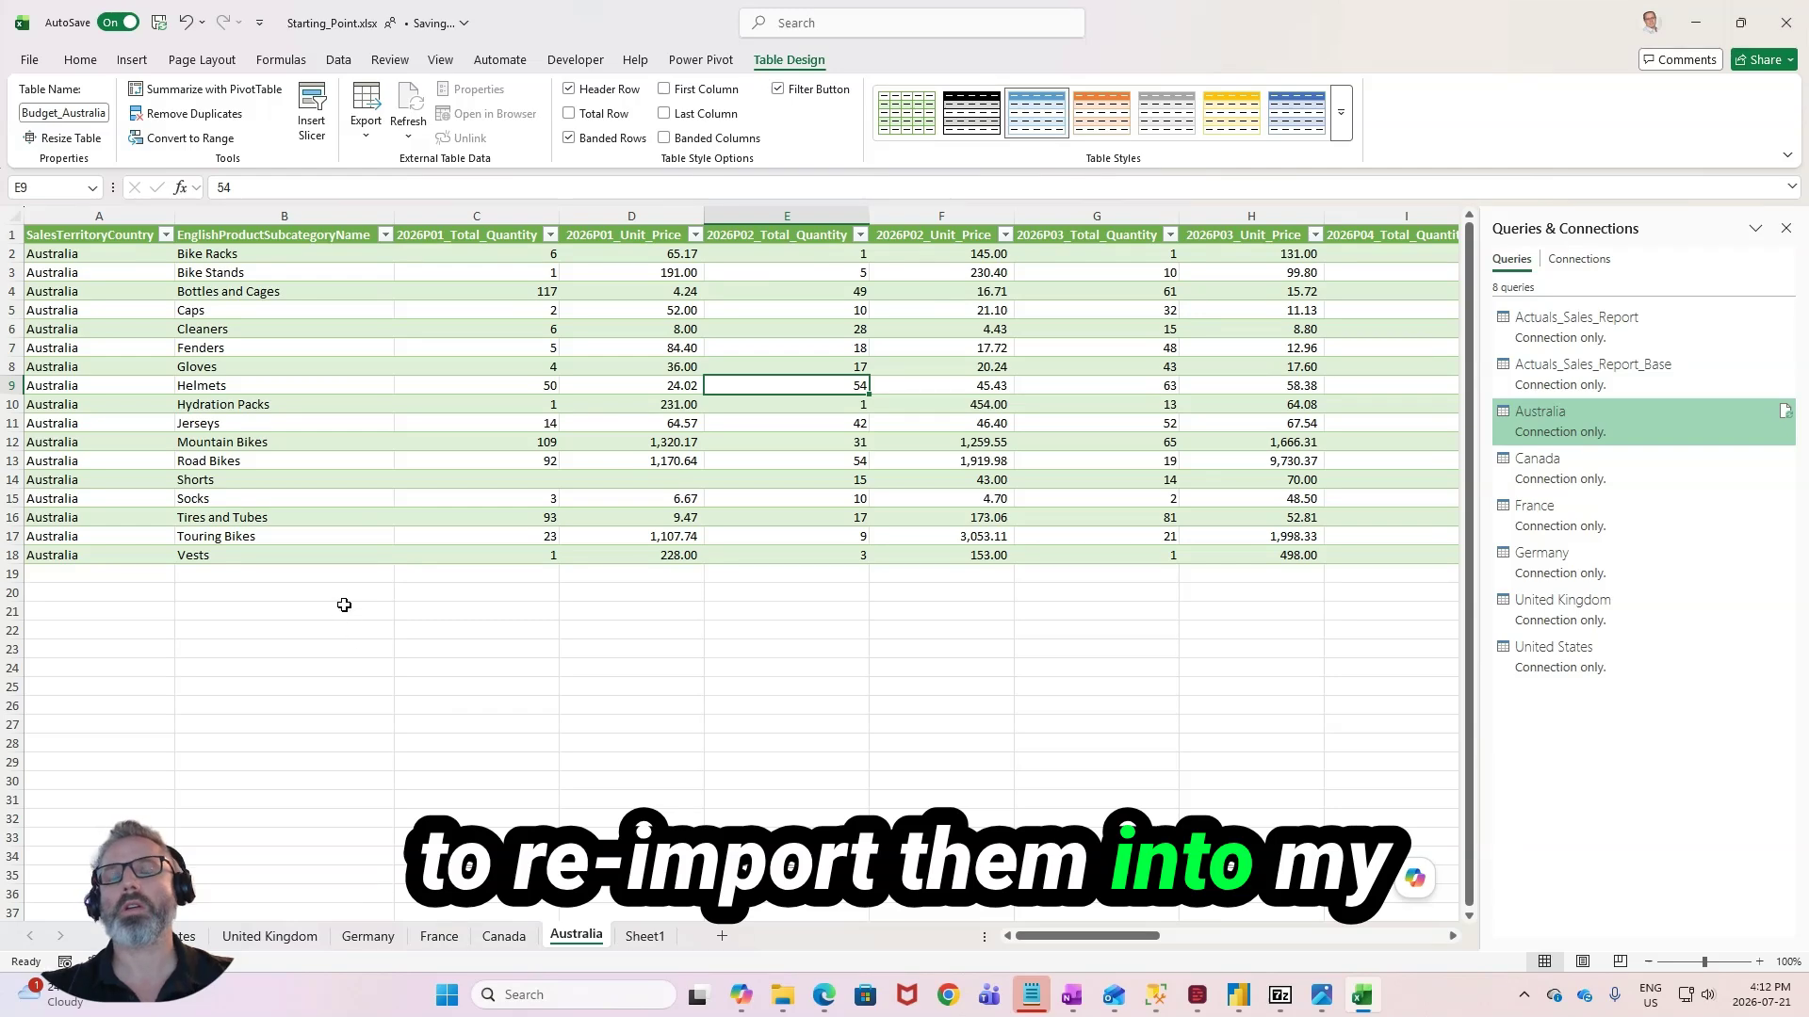
left_click(625, 553)
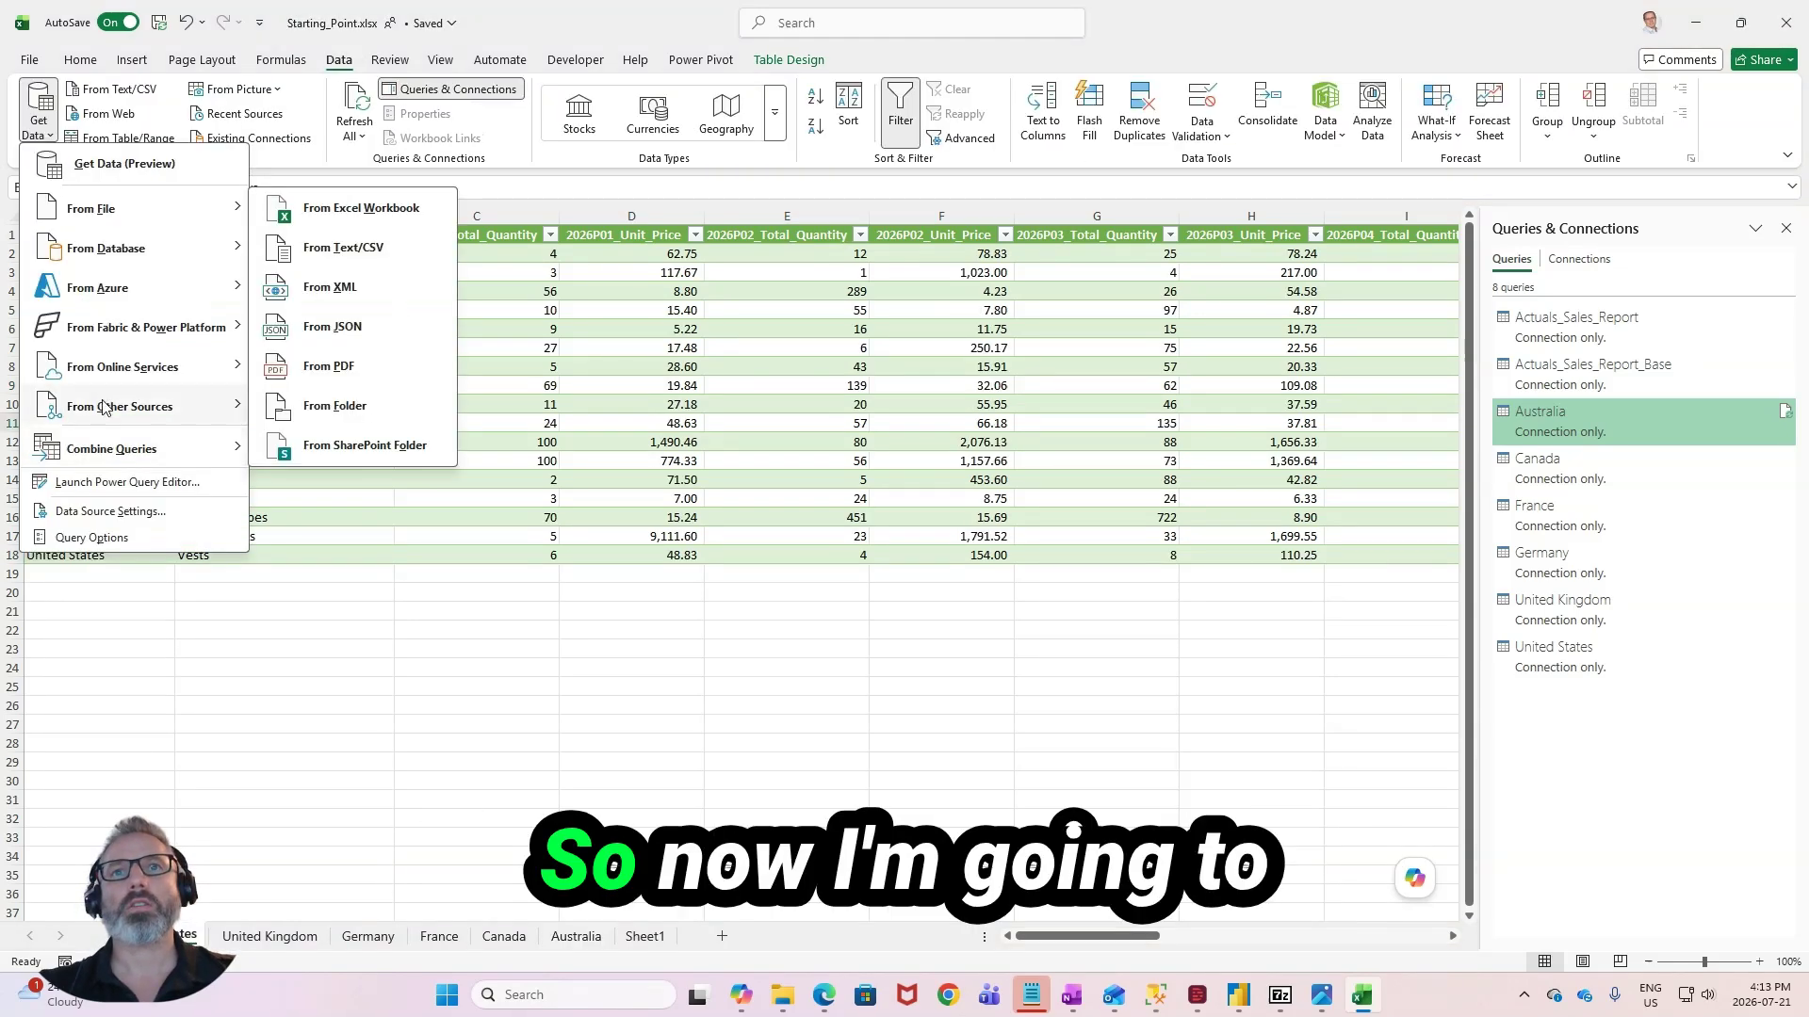
- Bring the Budget_US table from the United States sheet into Power Query and load it as a connection only
mouse_move(146, 403)
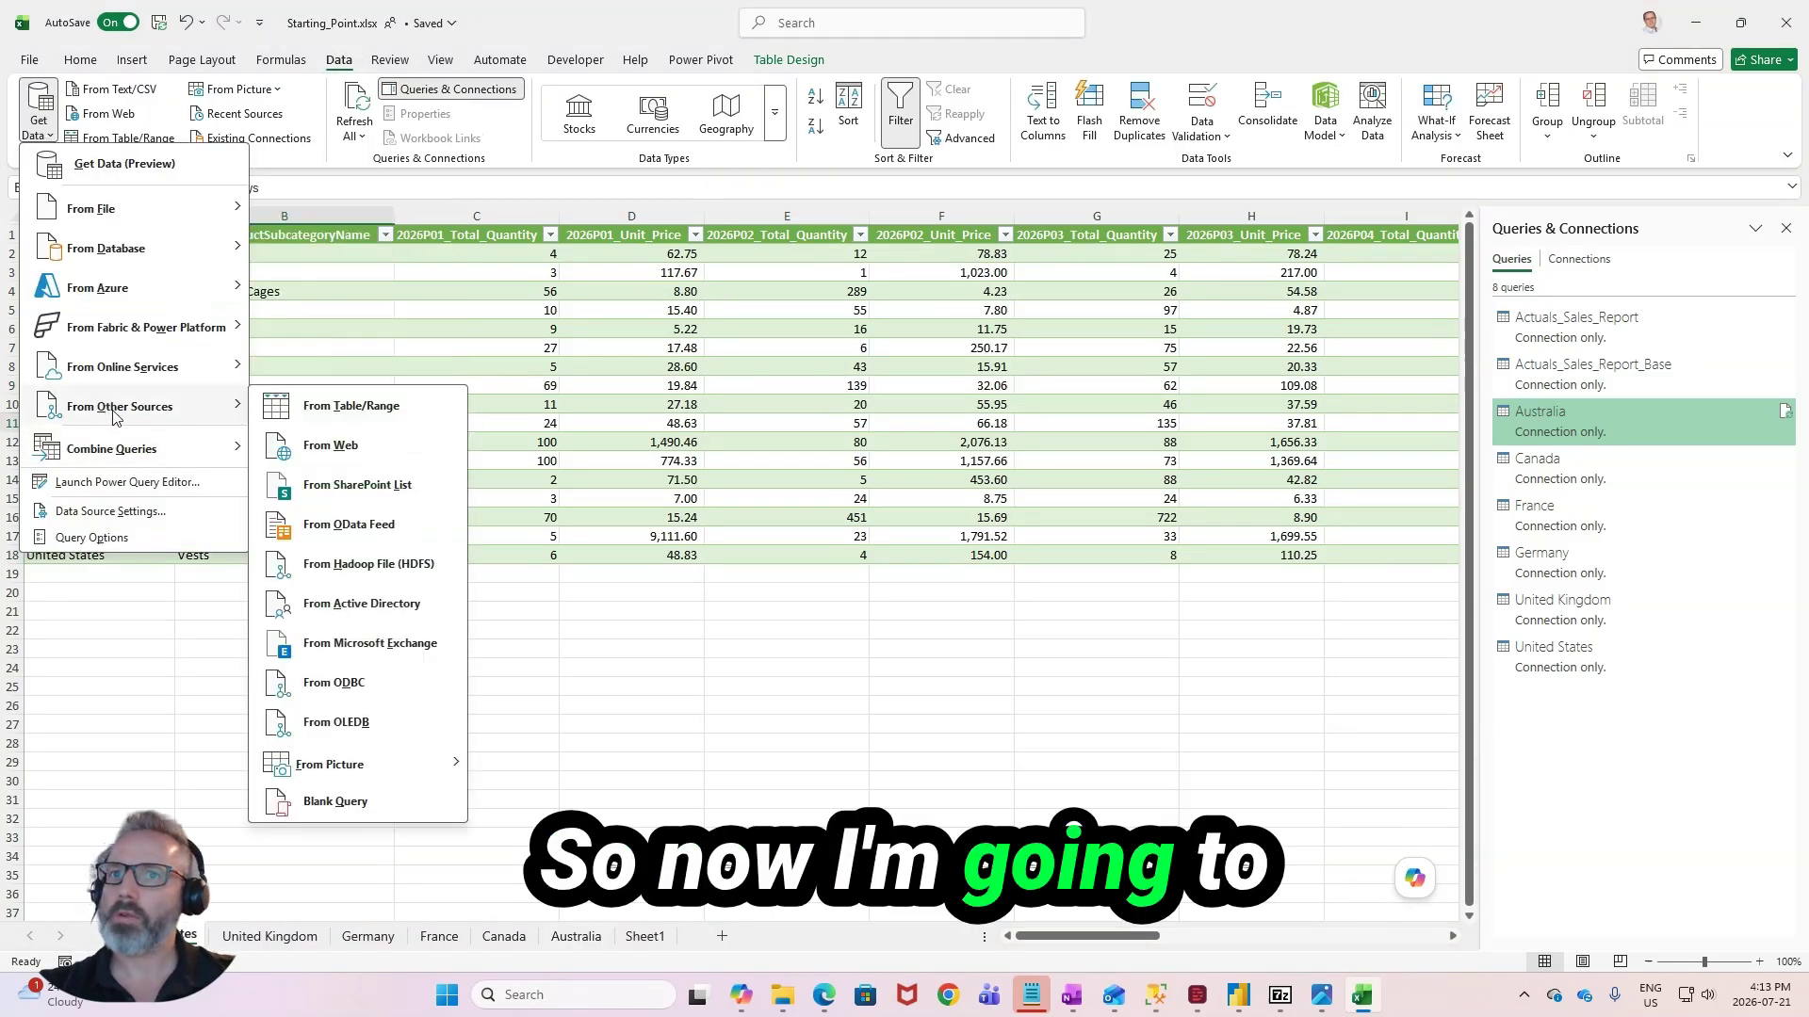
left_click(332, 409)
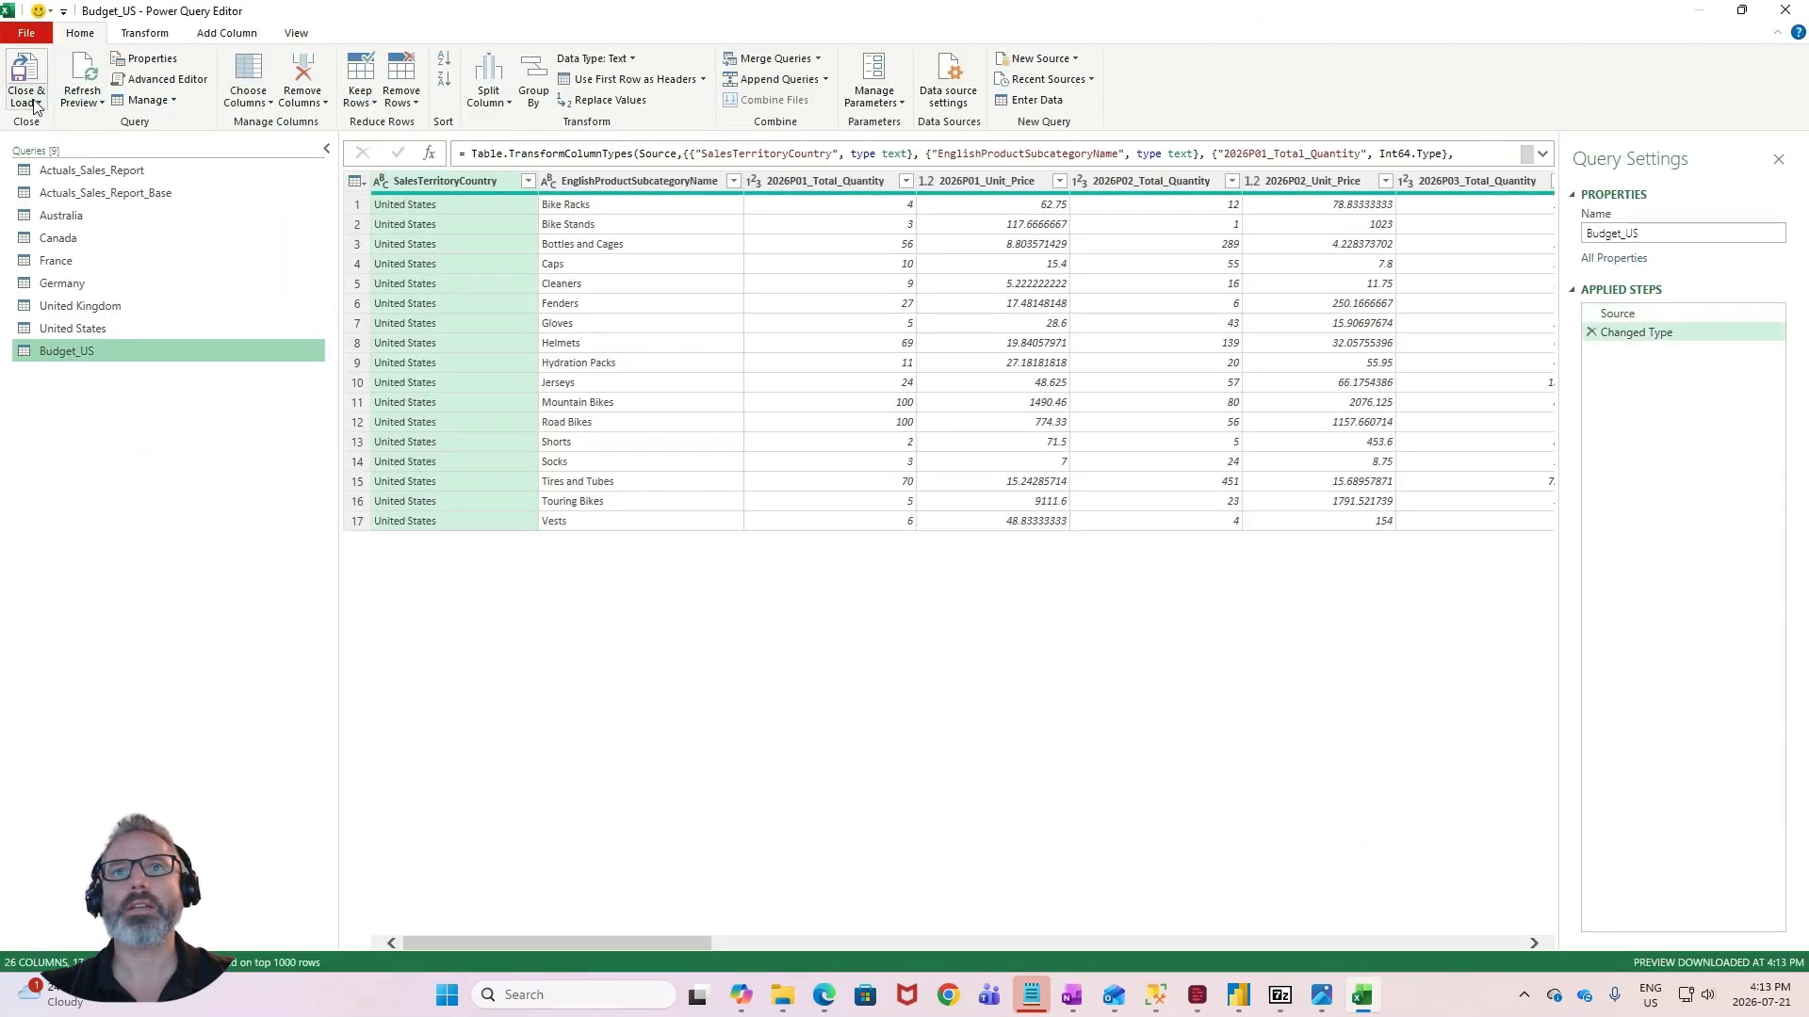
left_click(36, 104)
left_click(42, 148)
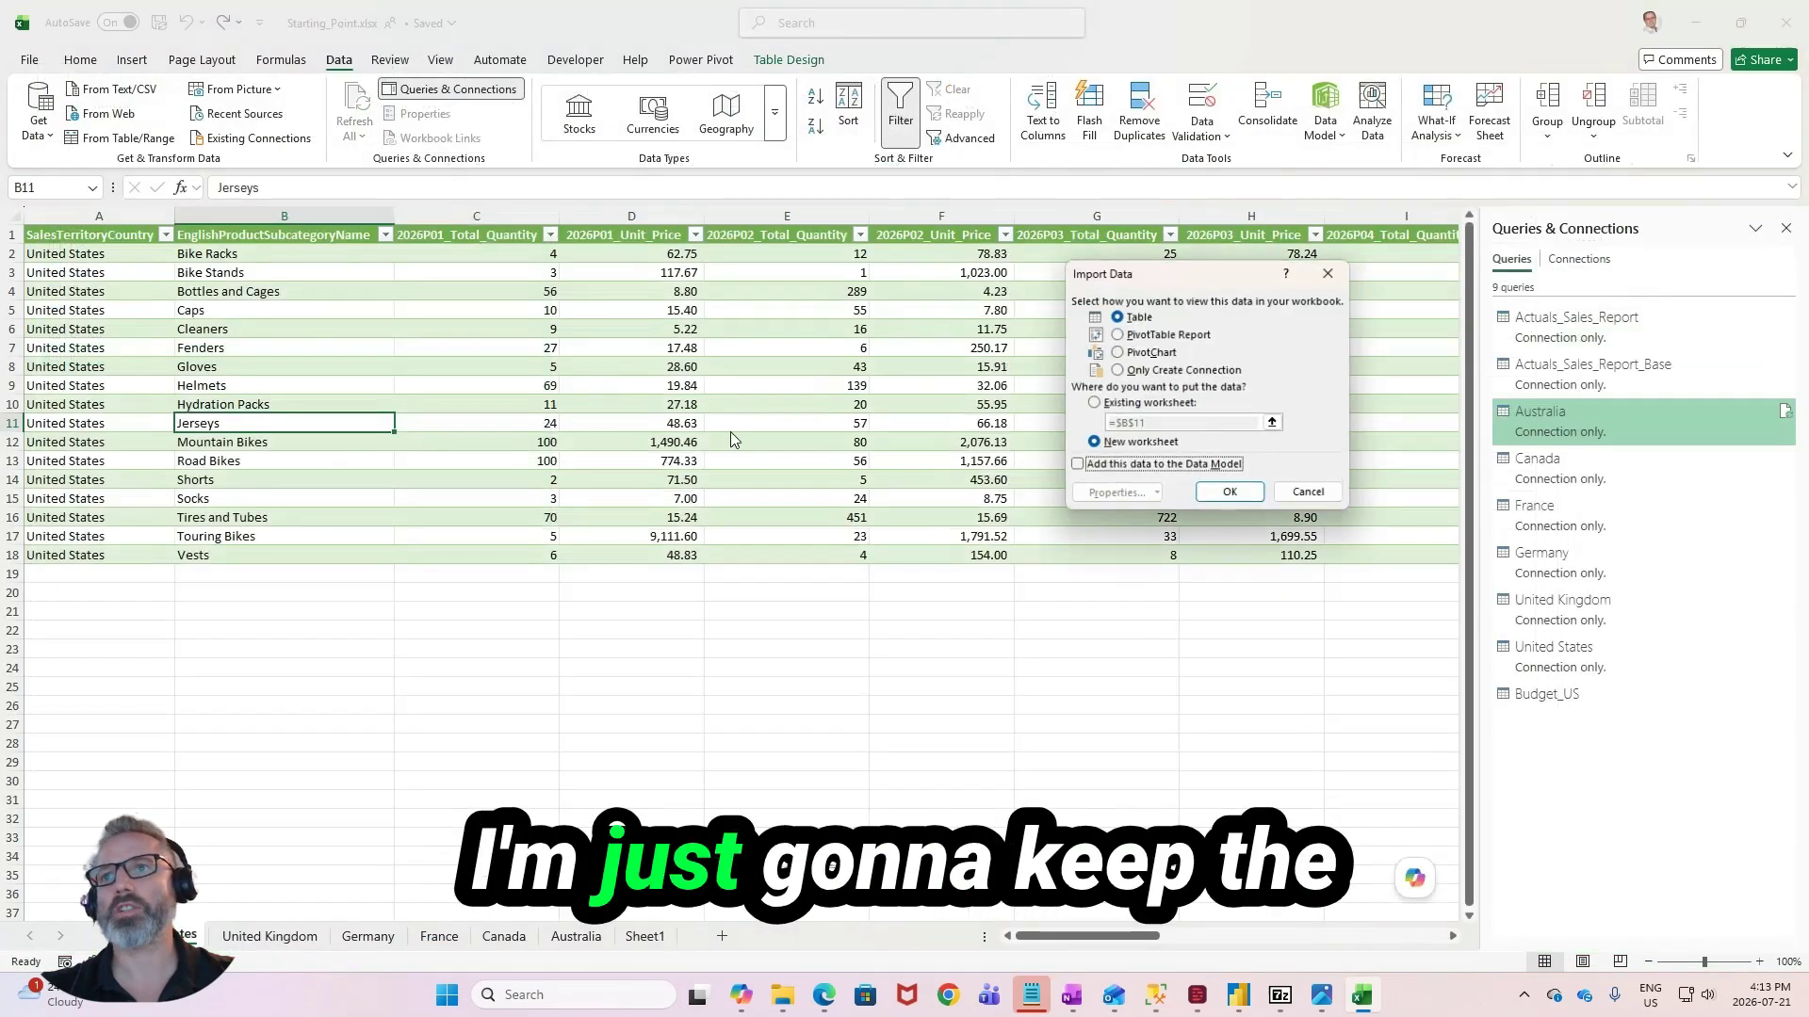
left_click(1117, 370)
left_click(1230, 492)
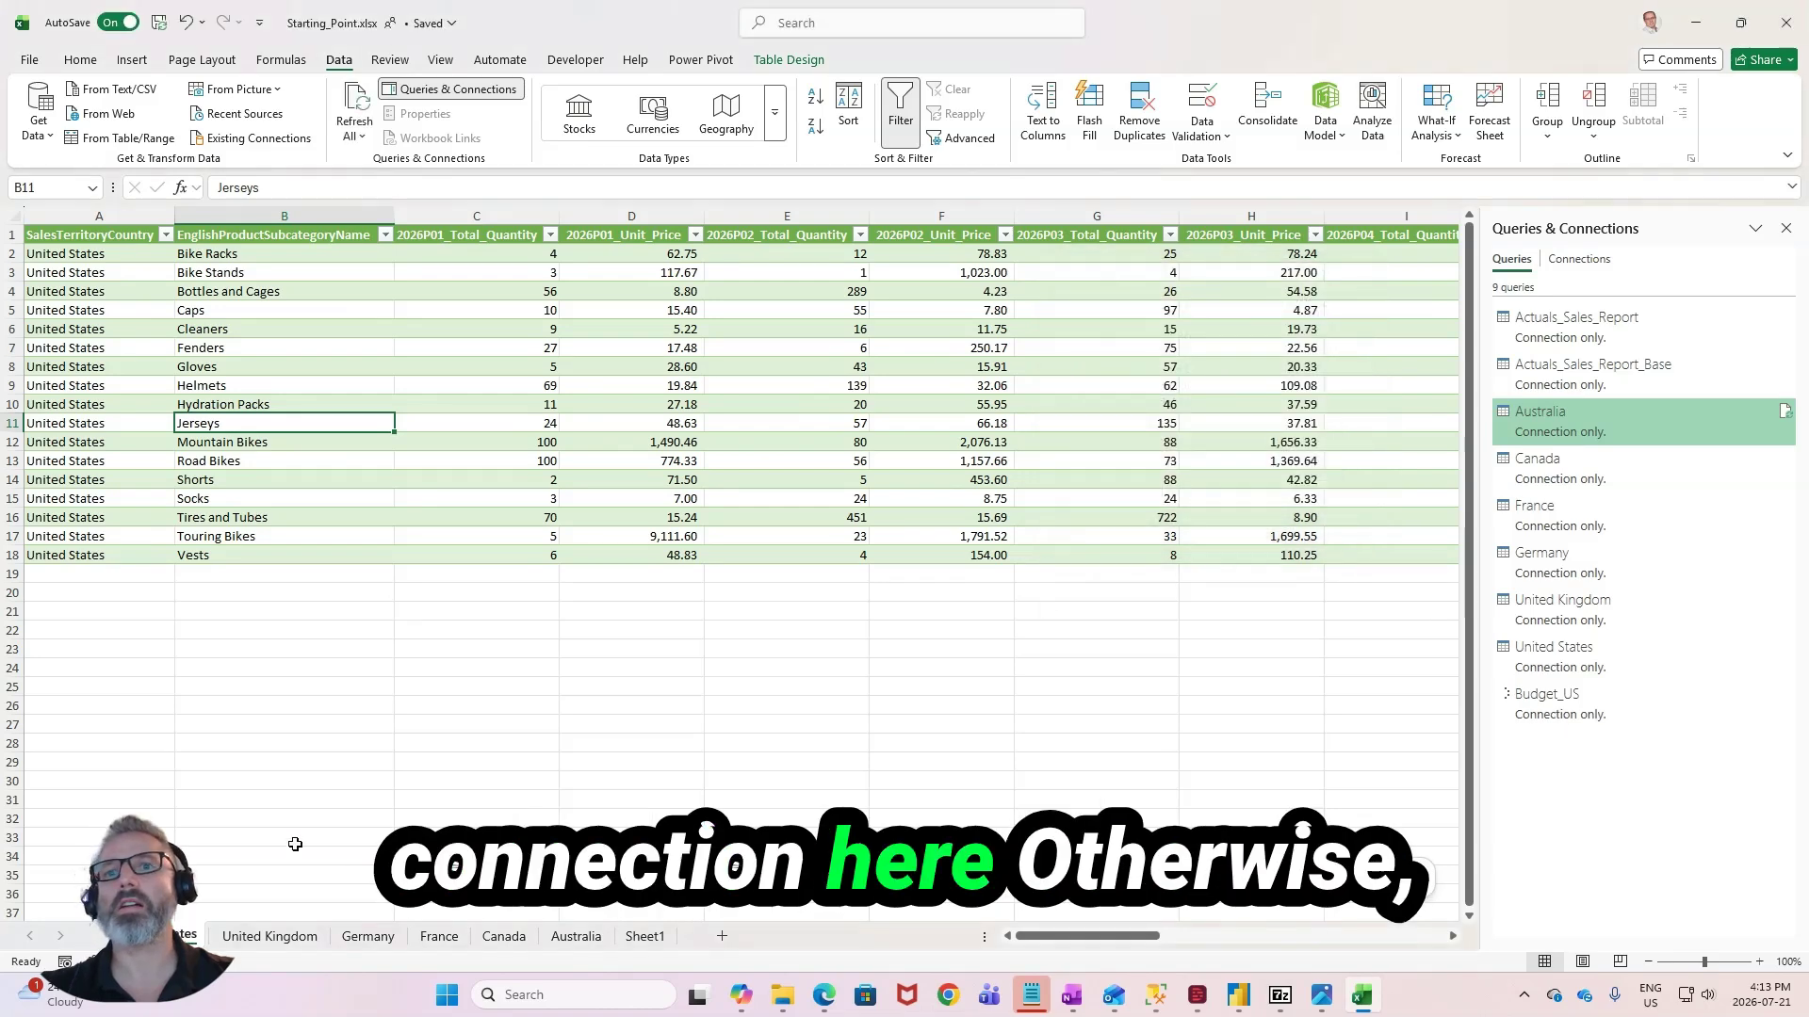
- Bring the Budget_UK table from the United Kingdom sheet into Power Query and load it as a connection only
left_click(269, 935)
left_click(38, 120)
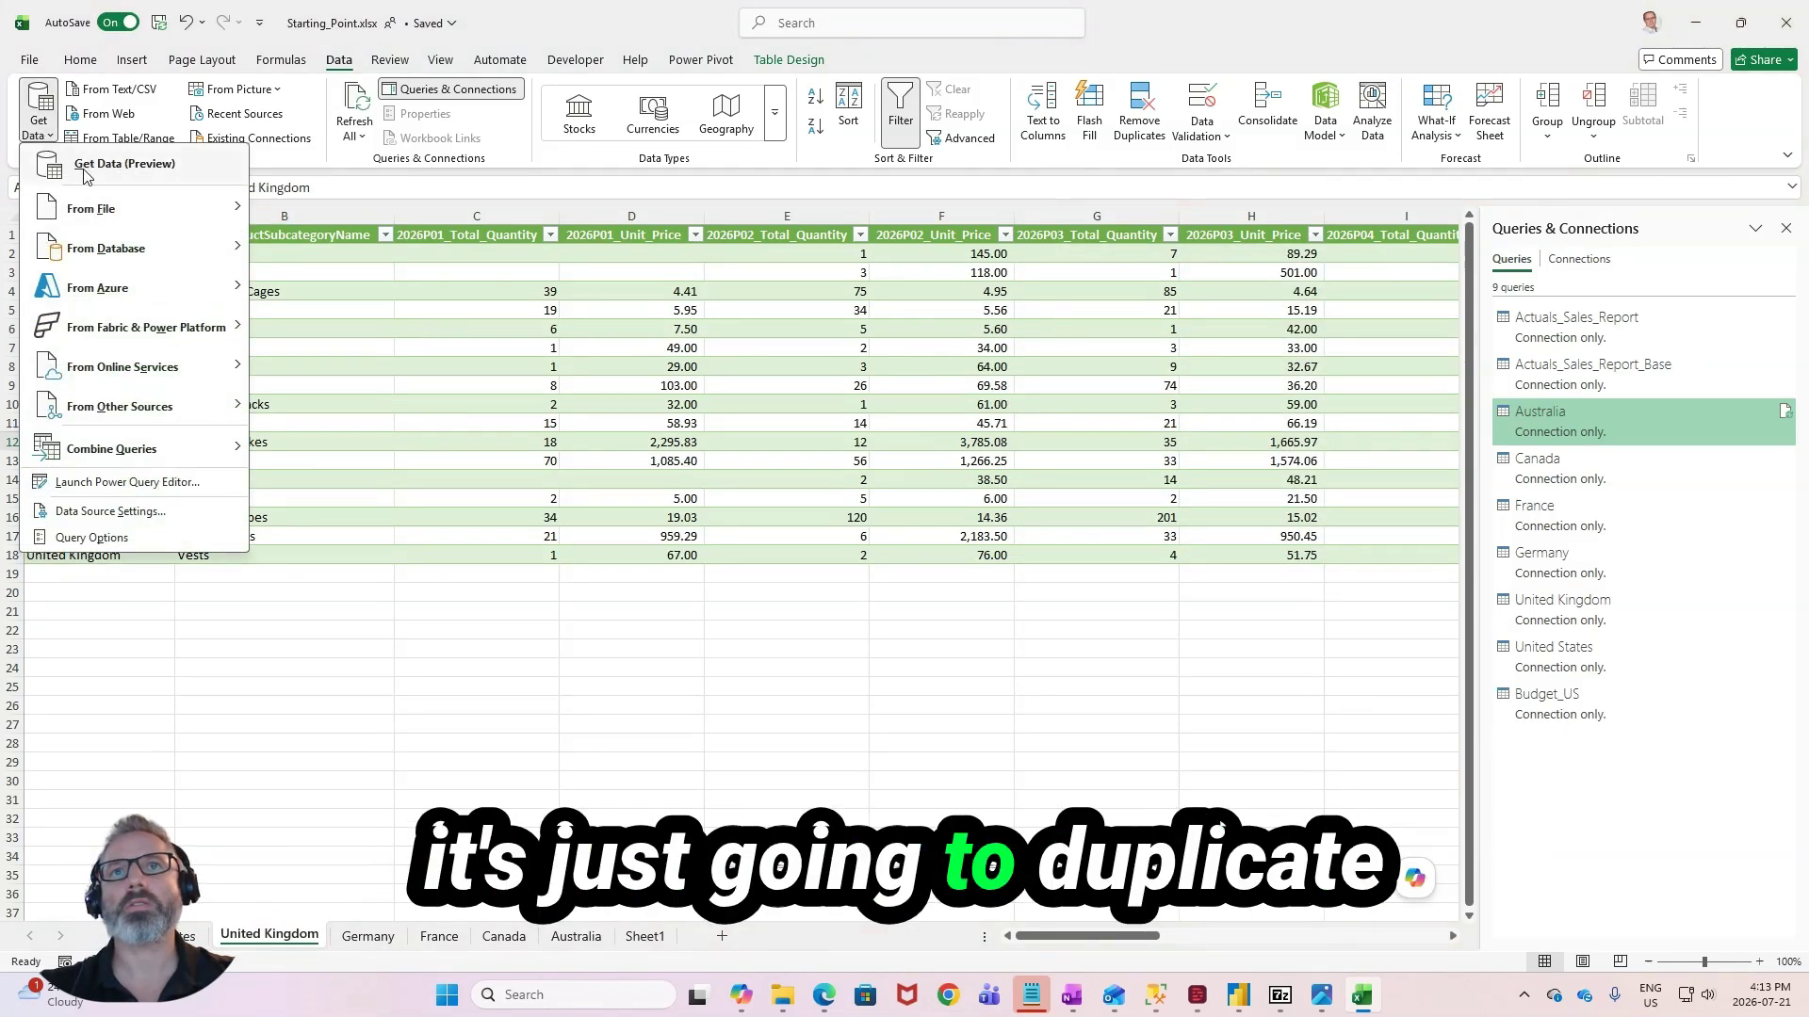
mouse_move(141, 410)
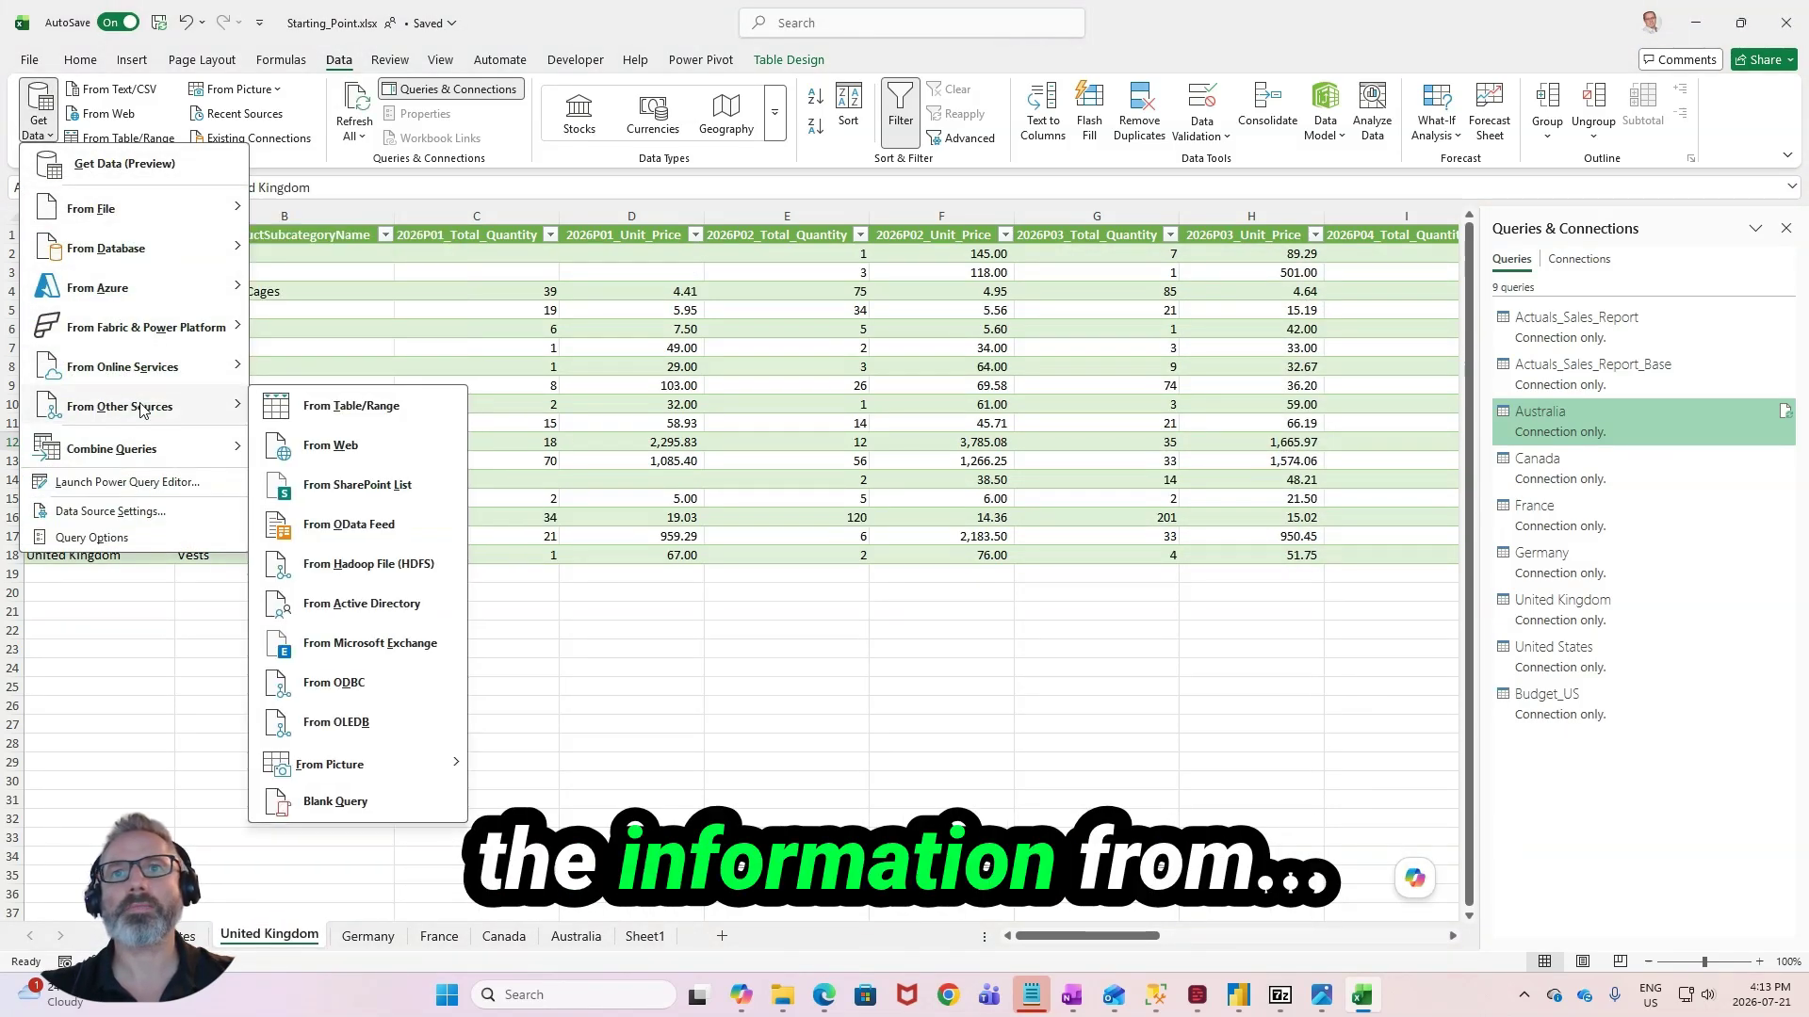
left_click(350, 405)
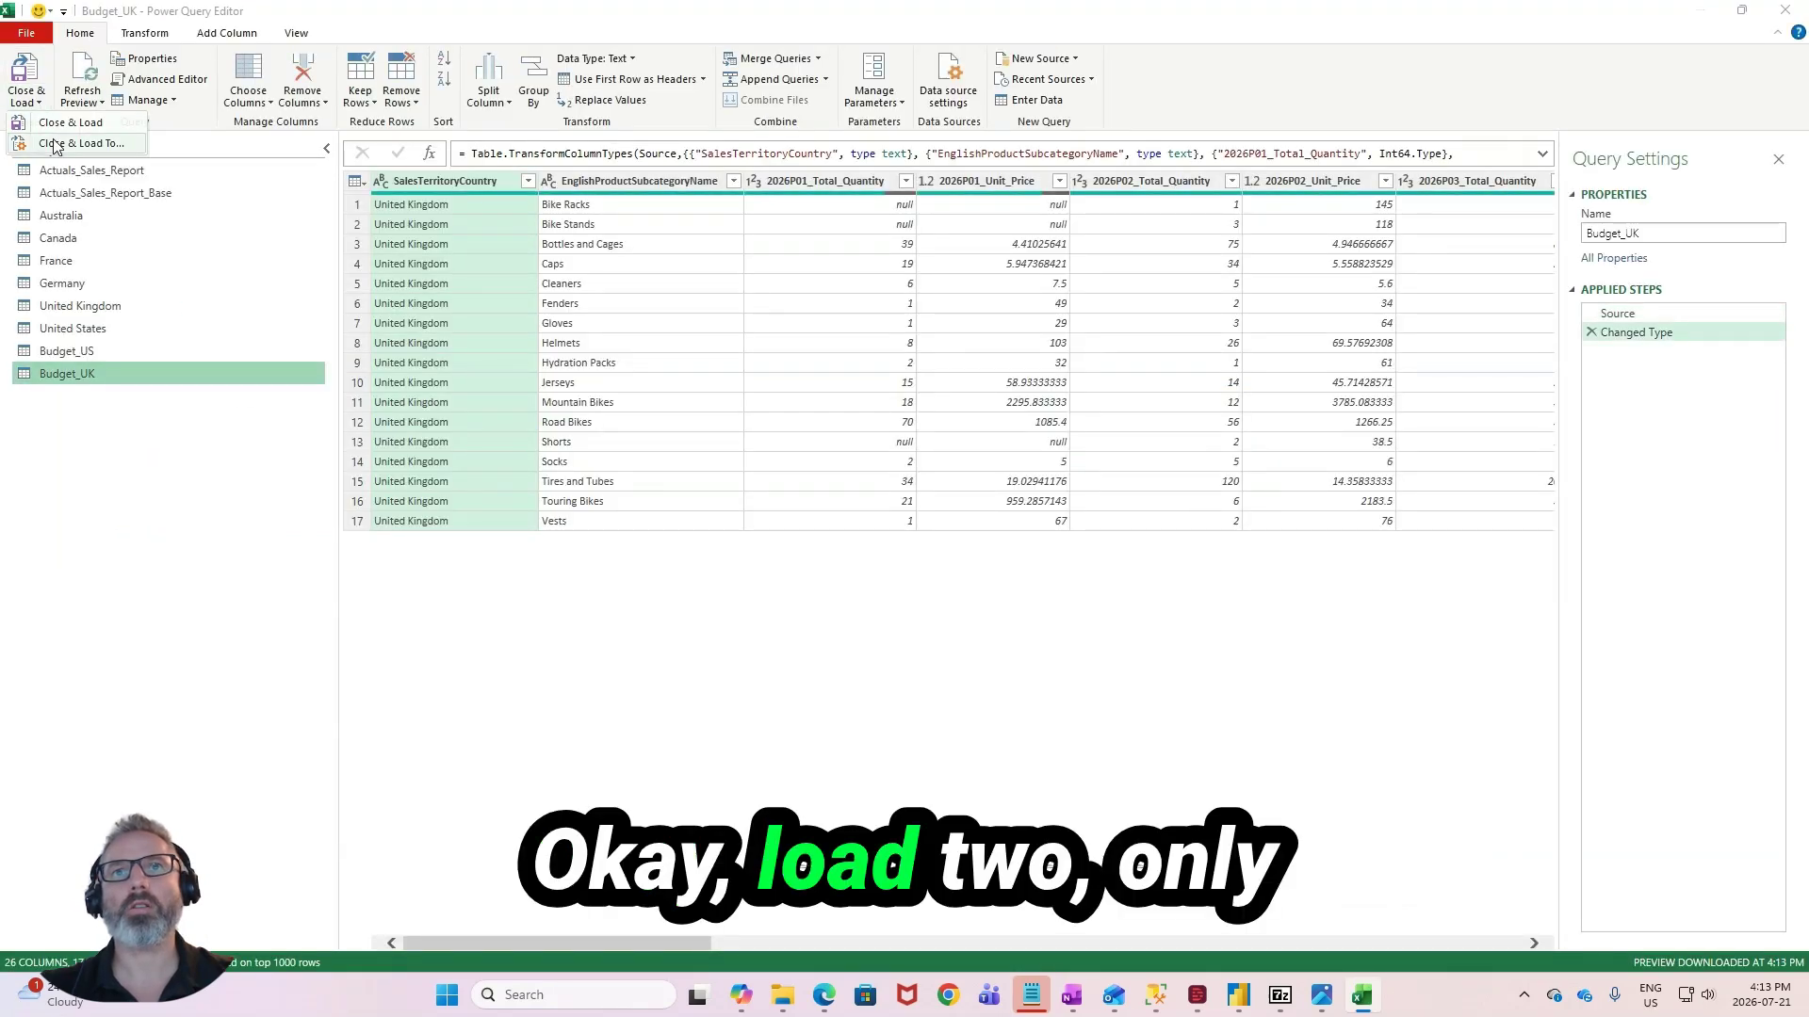
left_click(58, 142)
left_click(1215, 373)
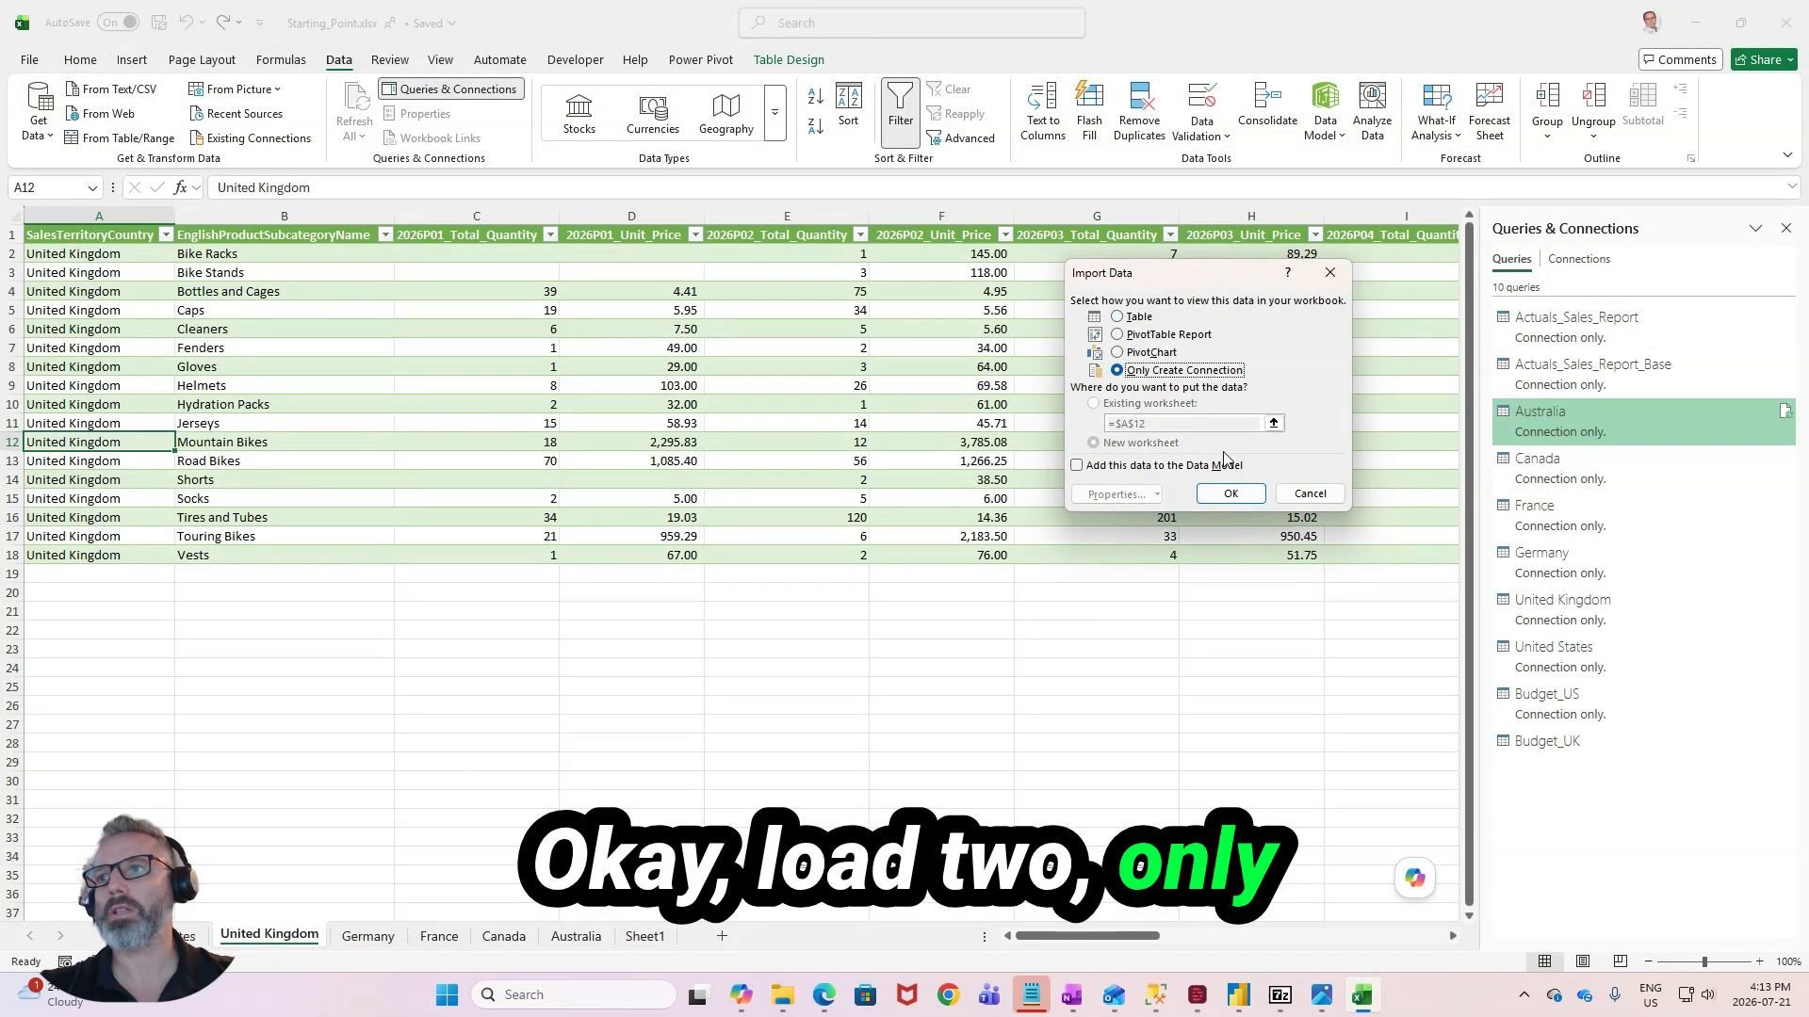
left_click(1229, 493)
- Load the Budget_Germany, Budget_France and Budget_Canada tables into Power Query as connection-only queries
left_click(396, 937)
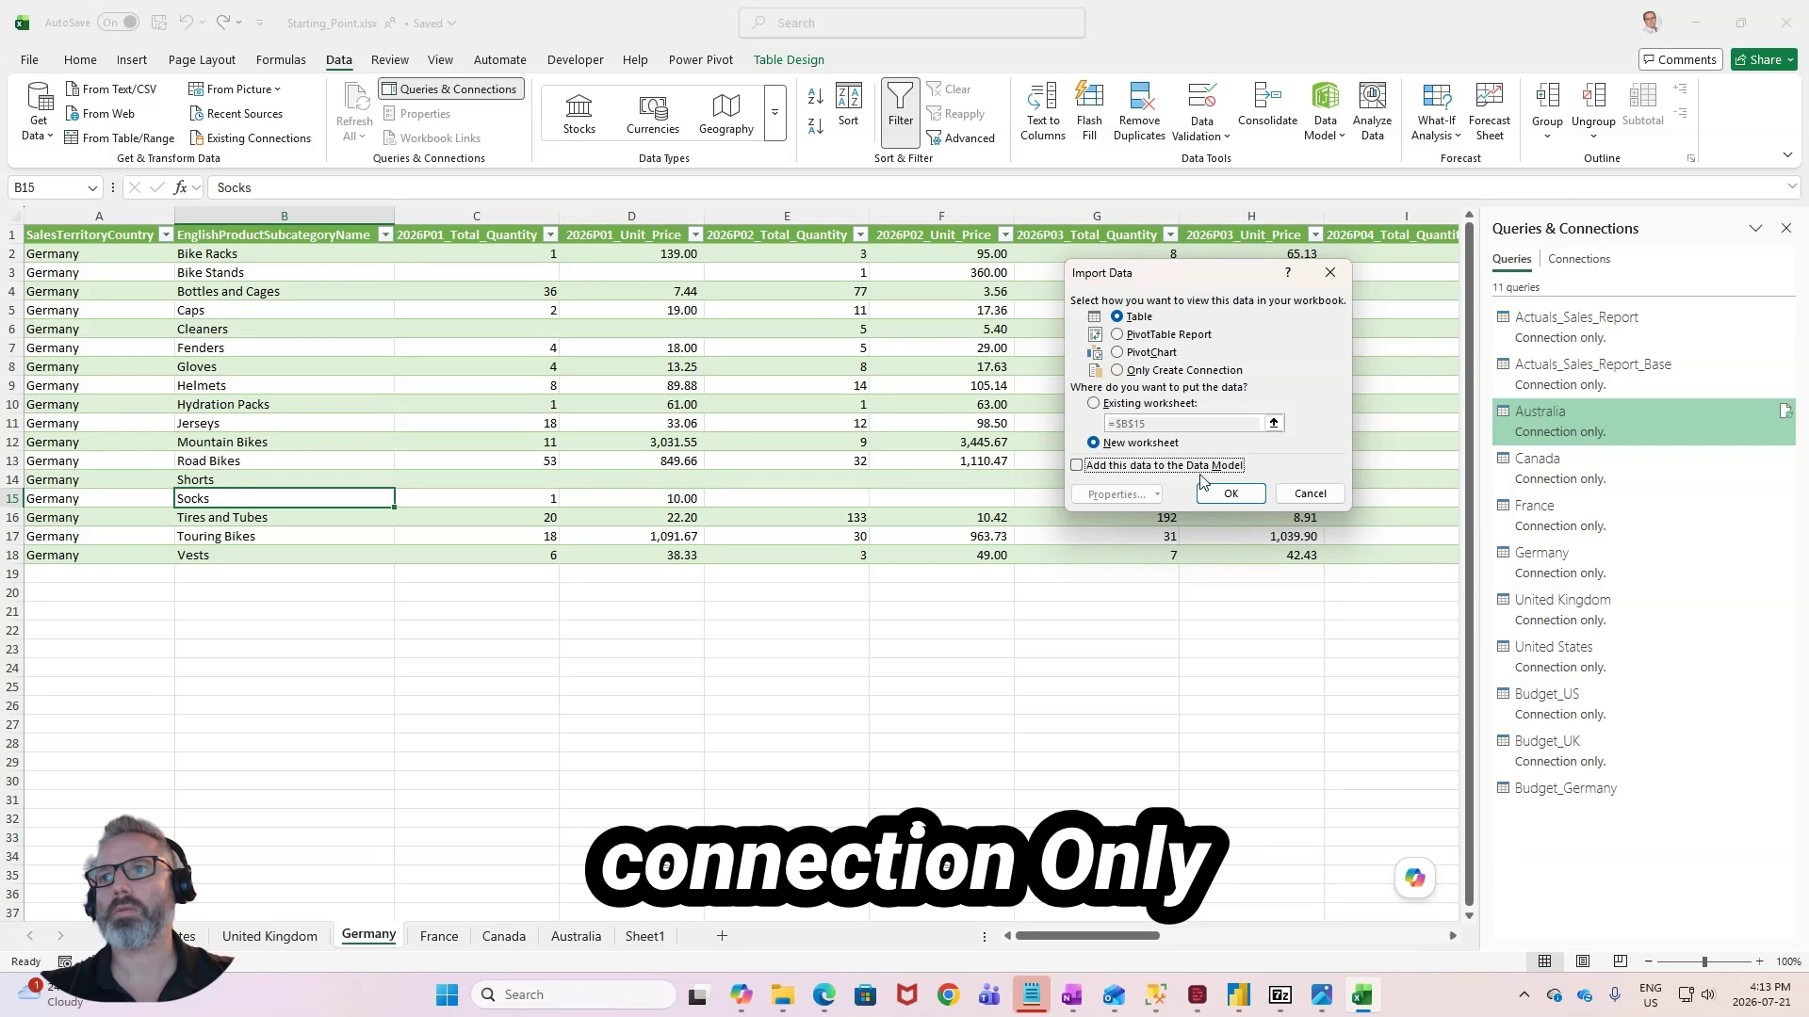
left_click(1183, 370)
left_click(1229, 493)
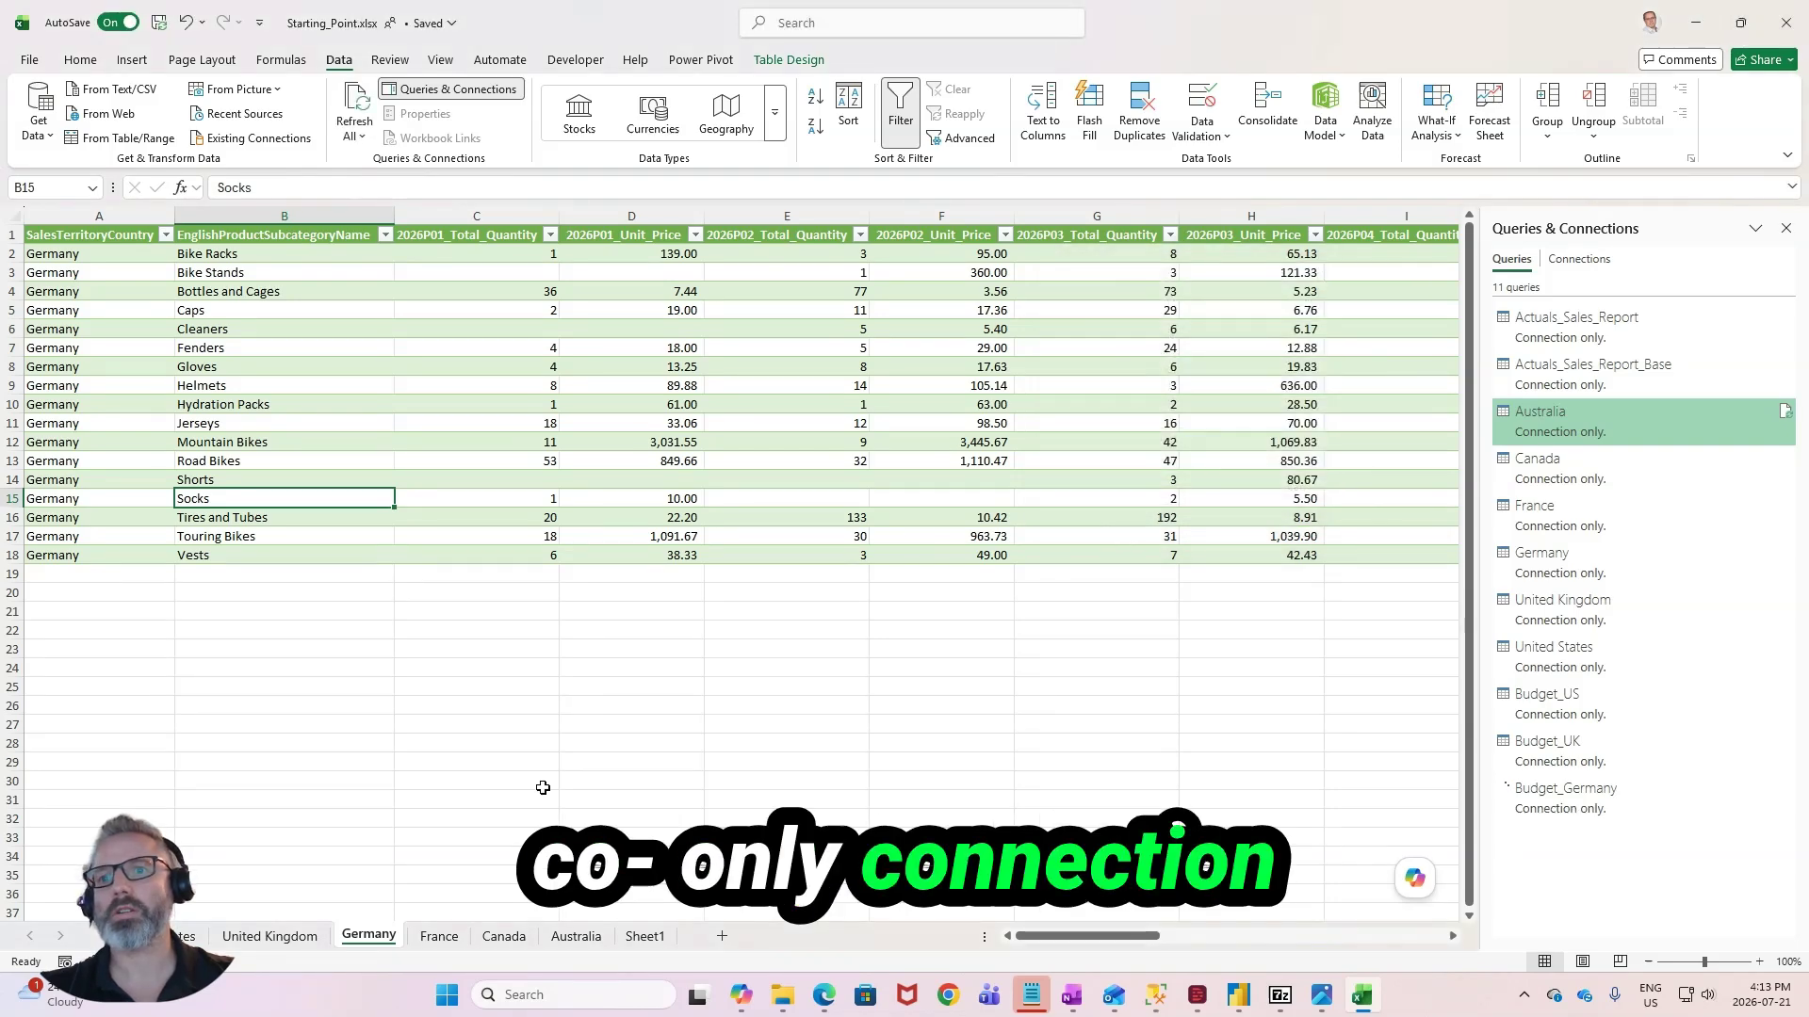
left_click(460, 935)
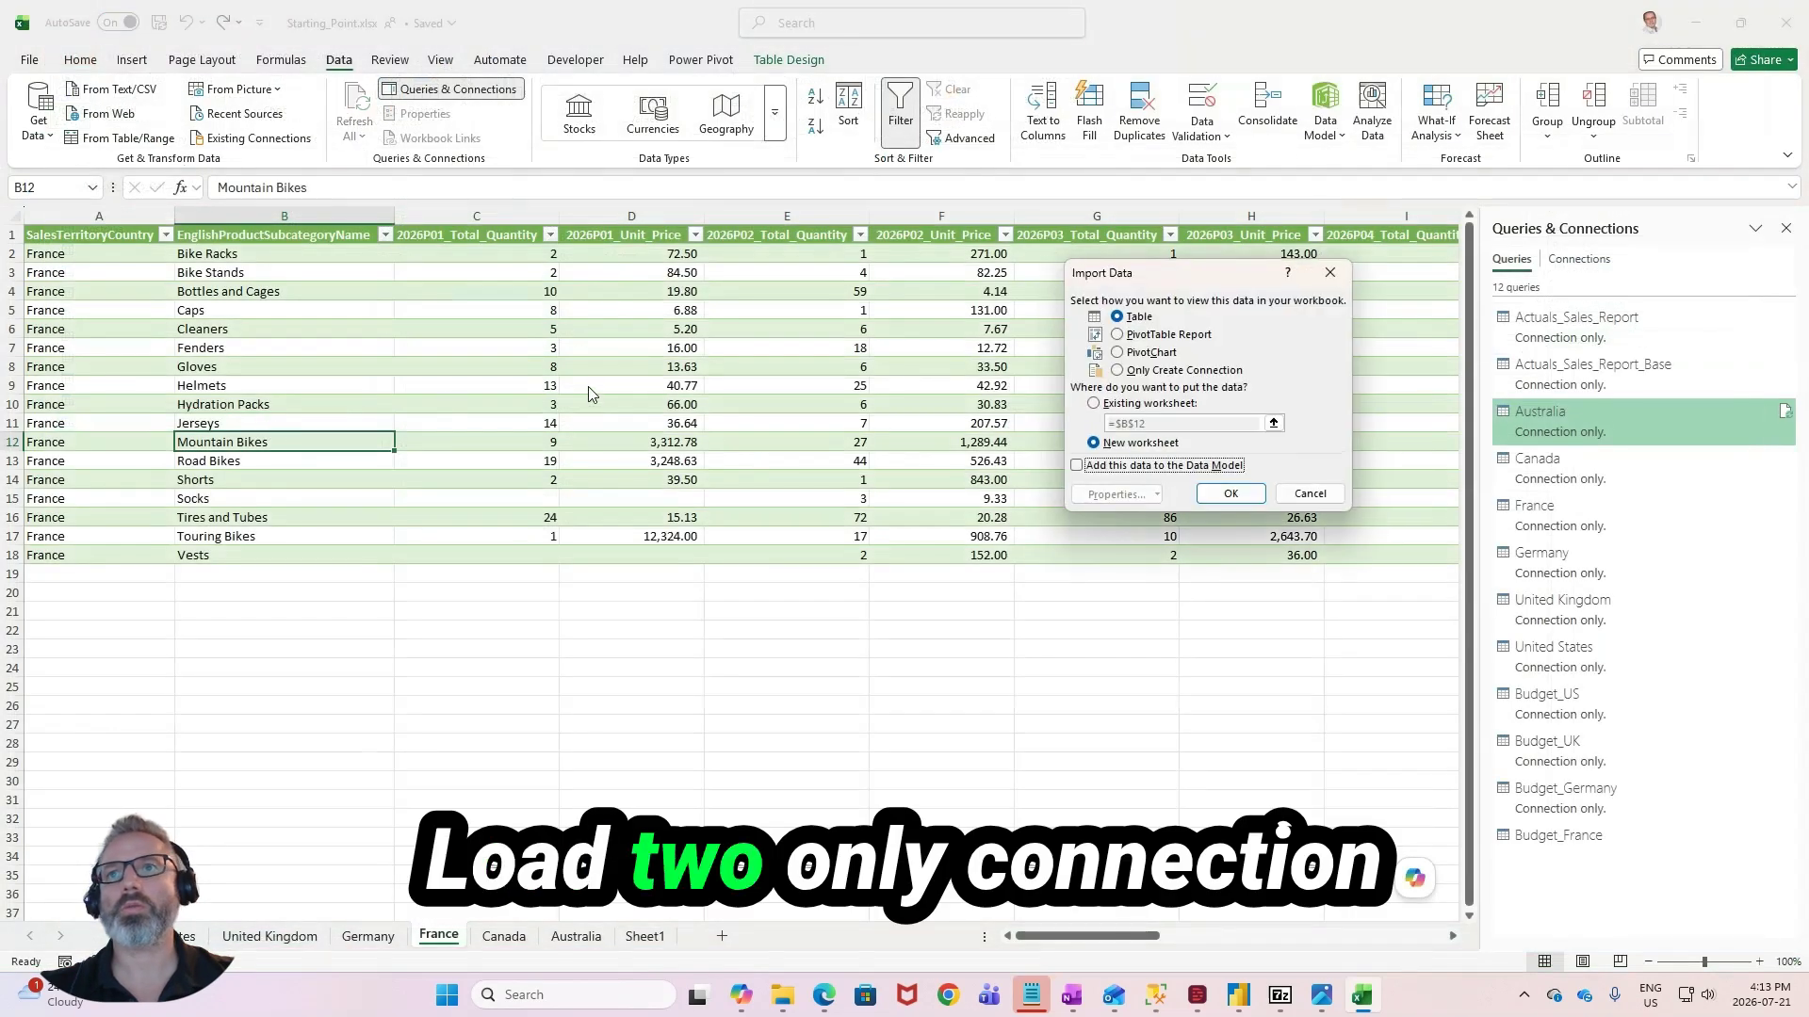
left_click(1229, 493)
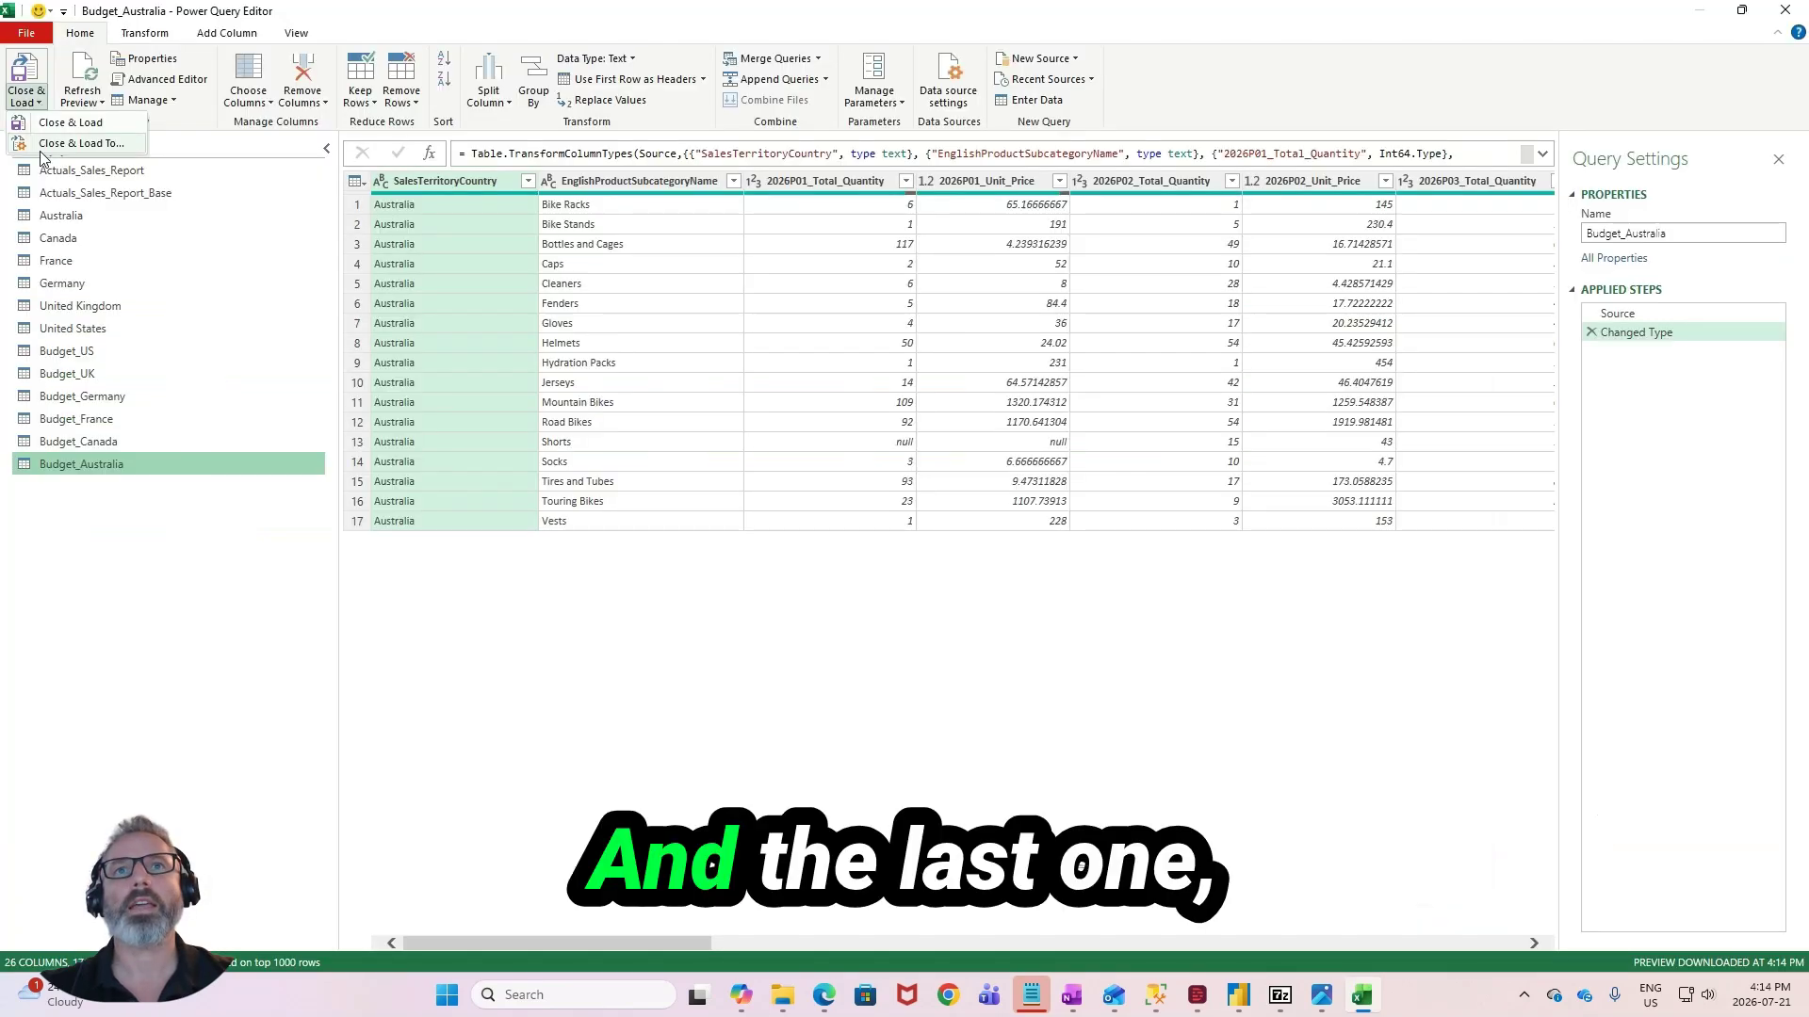
- Load the Budget_Australia query as a connection only
left_click(45, 143)
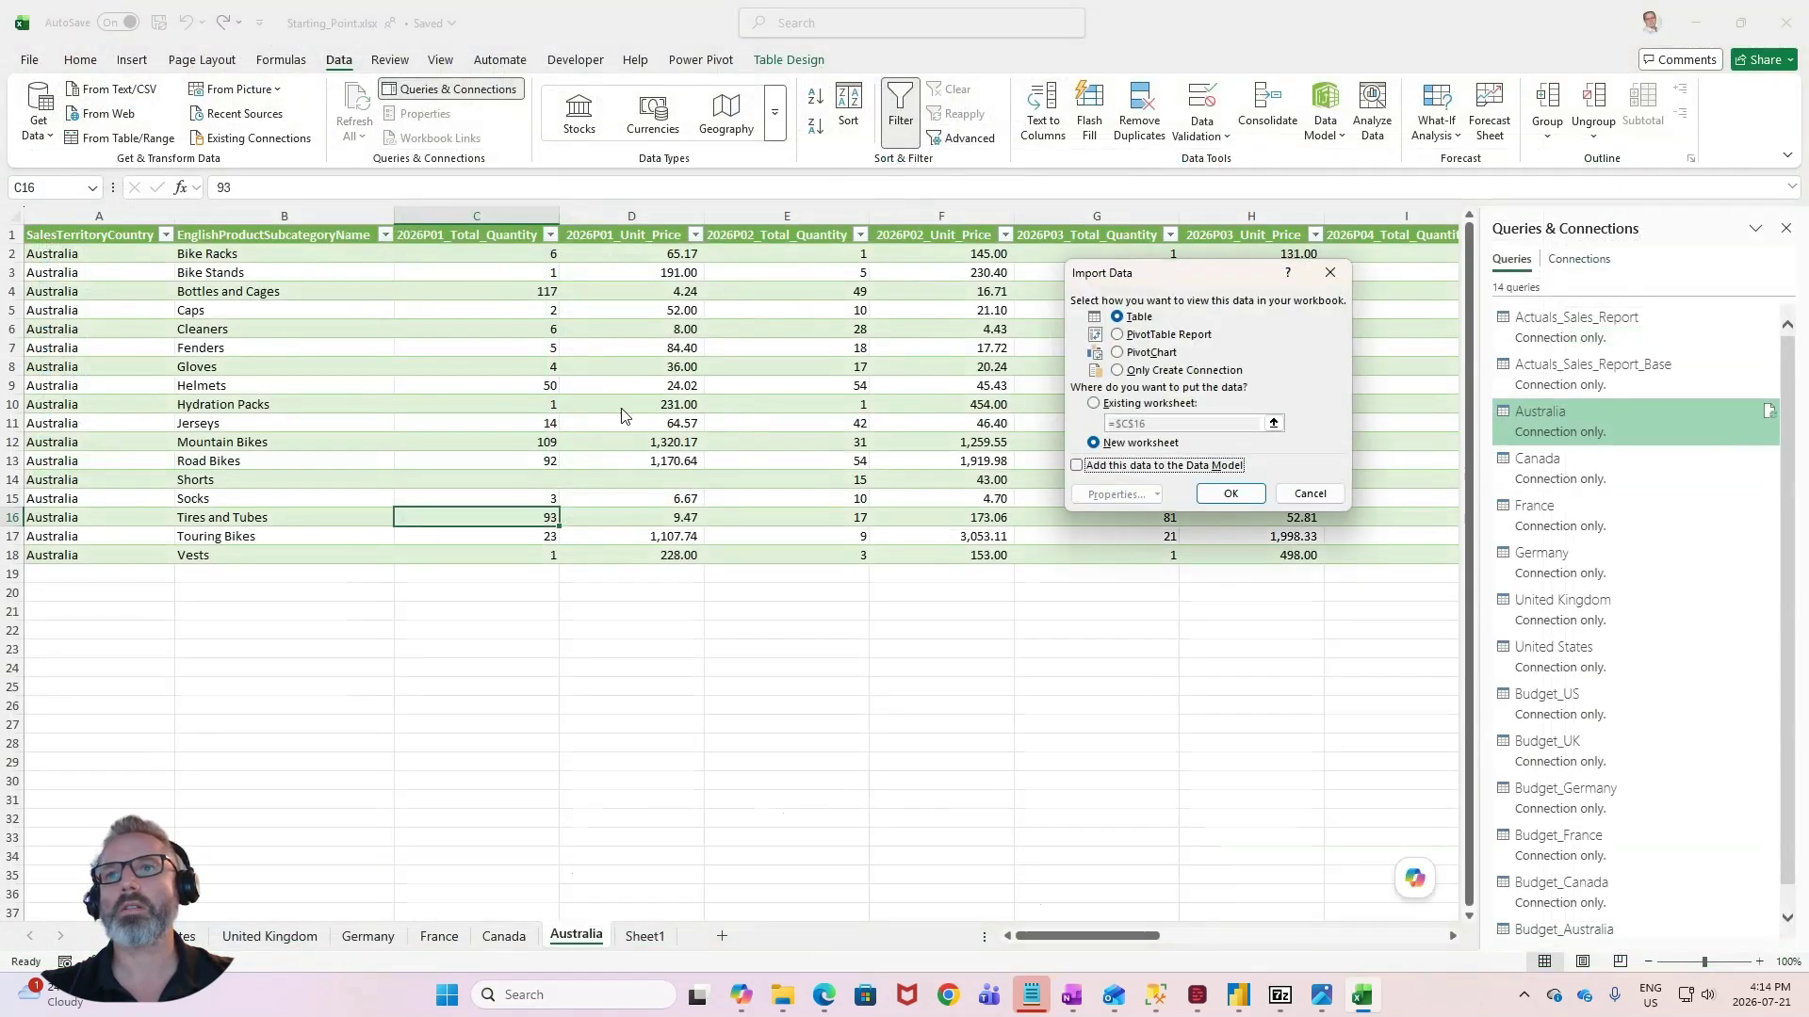
left_click(1184, 371)
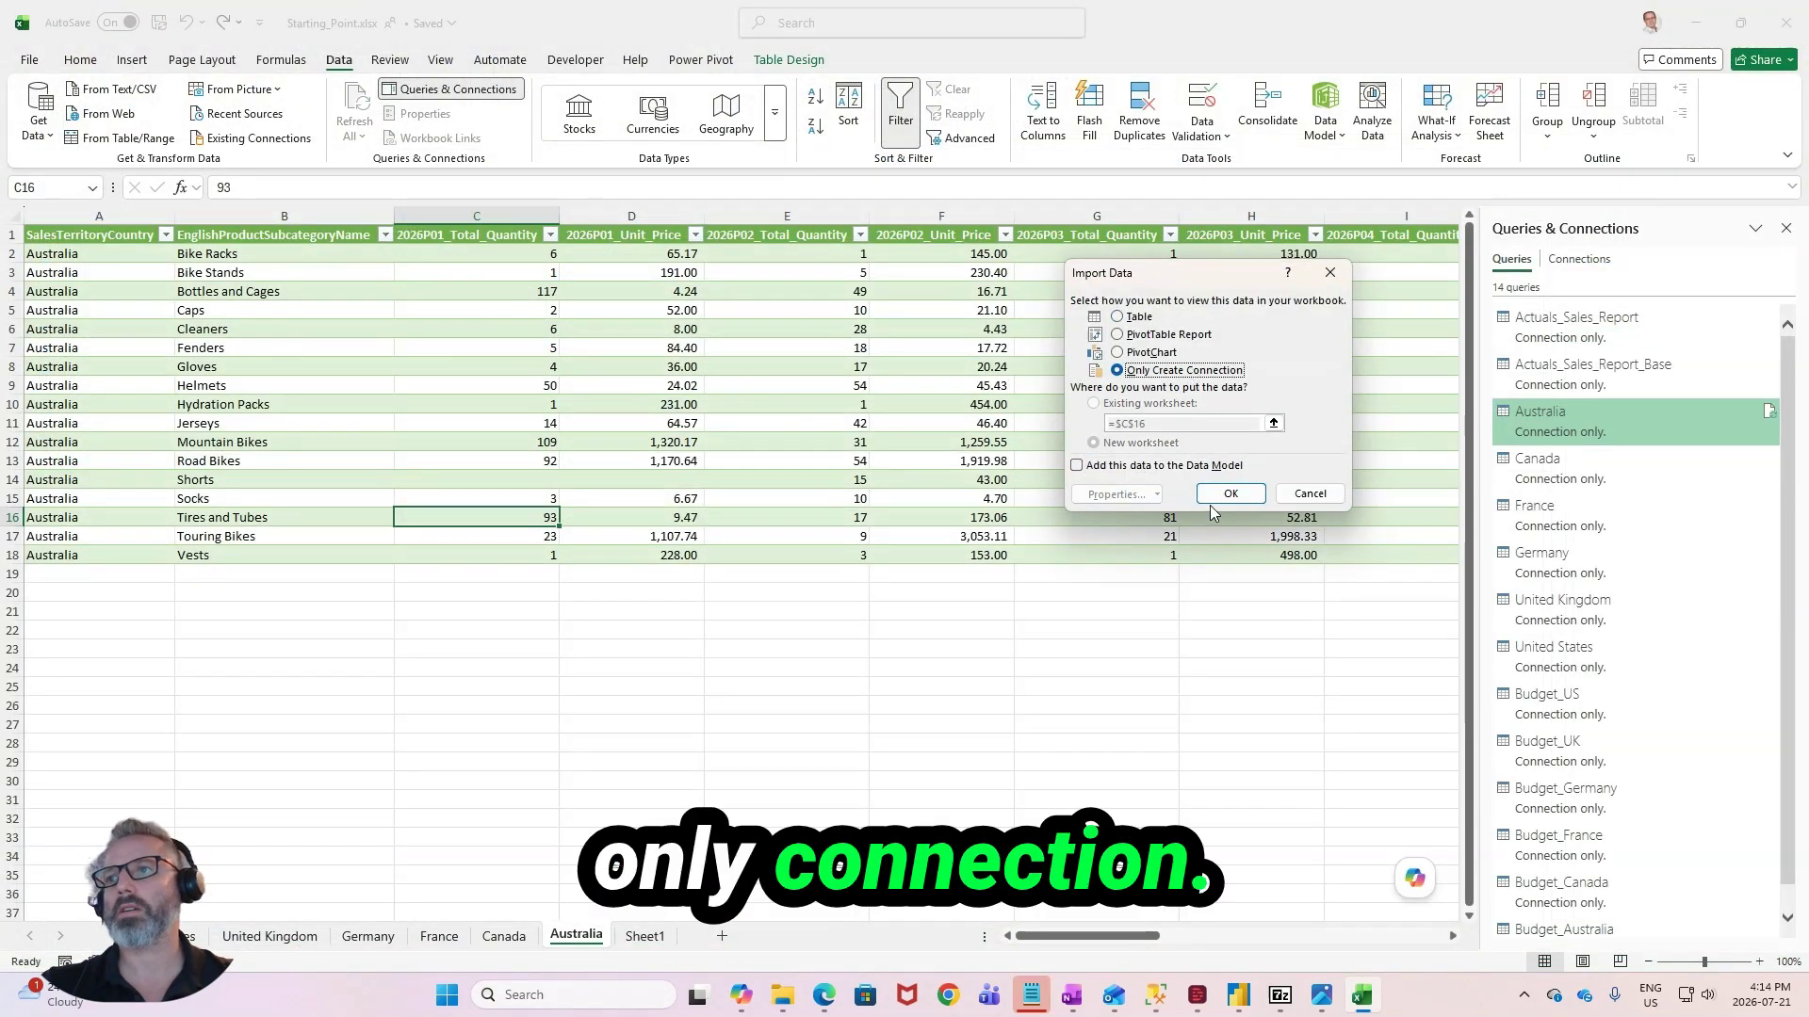
left_click(1210, 492)
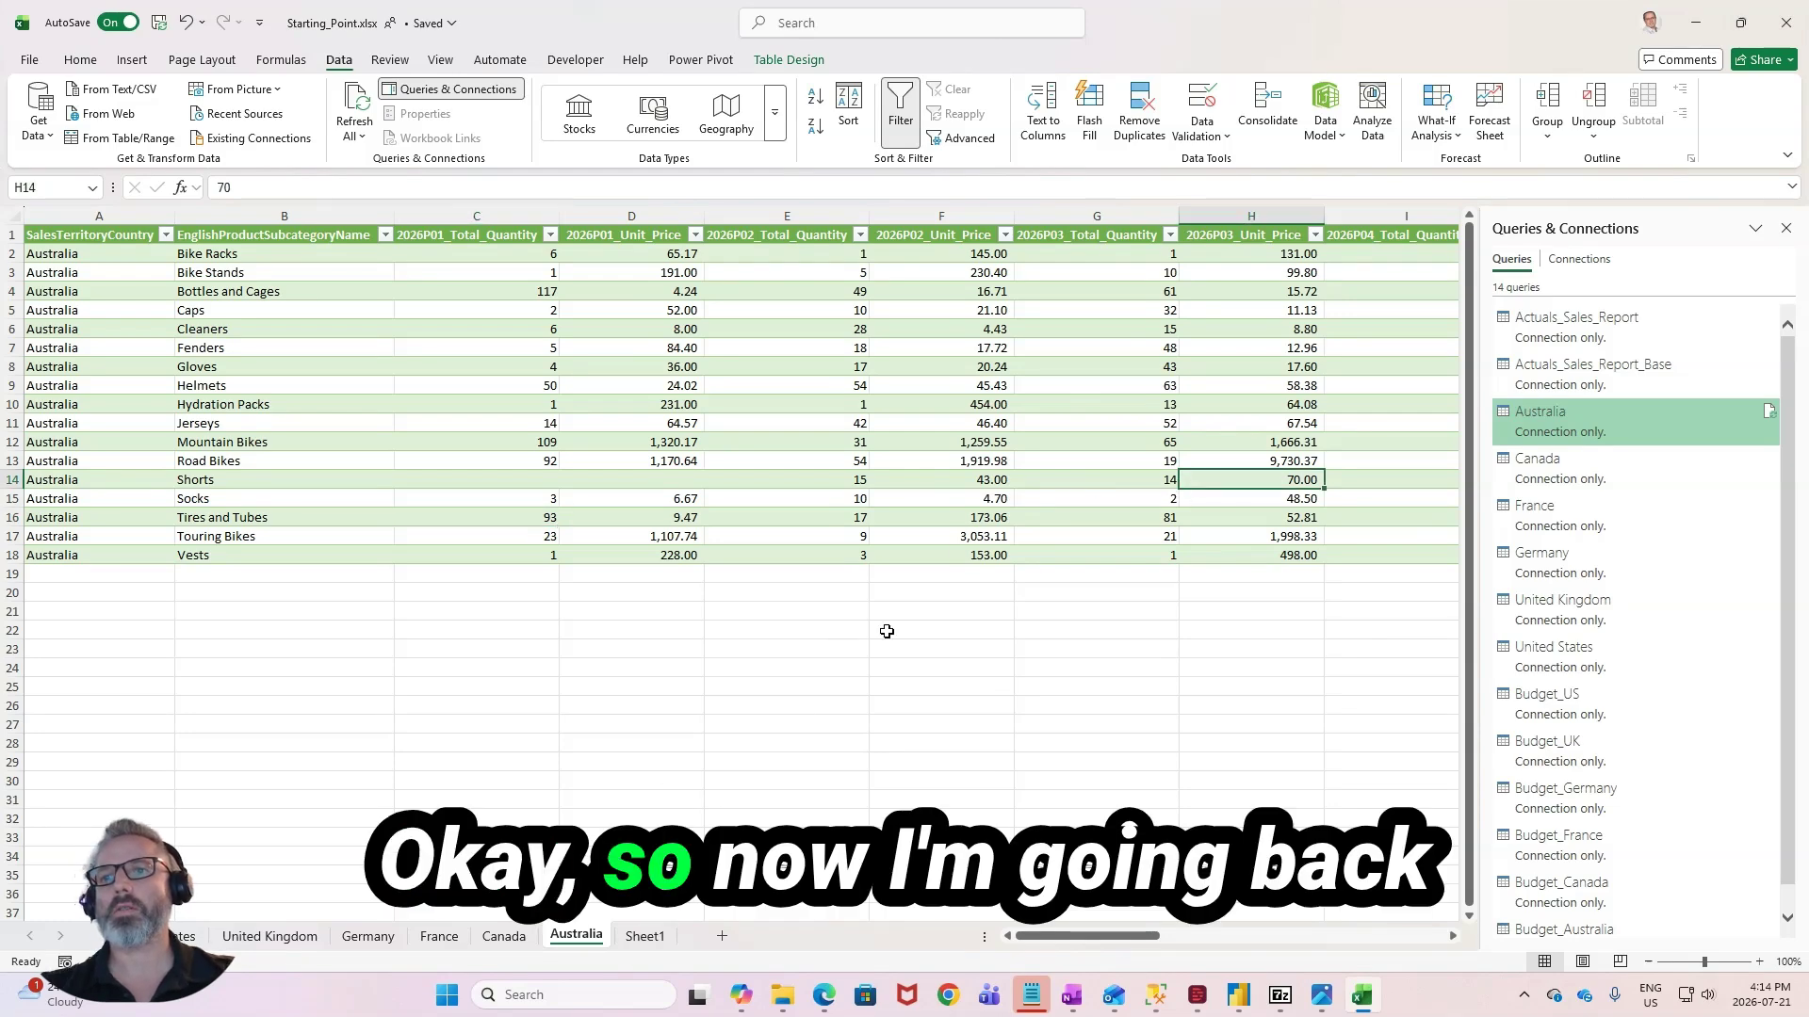
- In the Power Query Editor, delete the Australia, Canada, France, Germany, United Kingdom and United States queries, keeping the Budget and Actuals queries
left_click(38, 122)
mouse_move(95, 421)
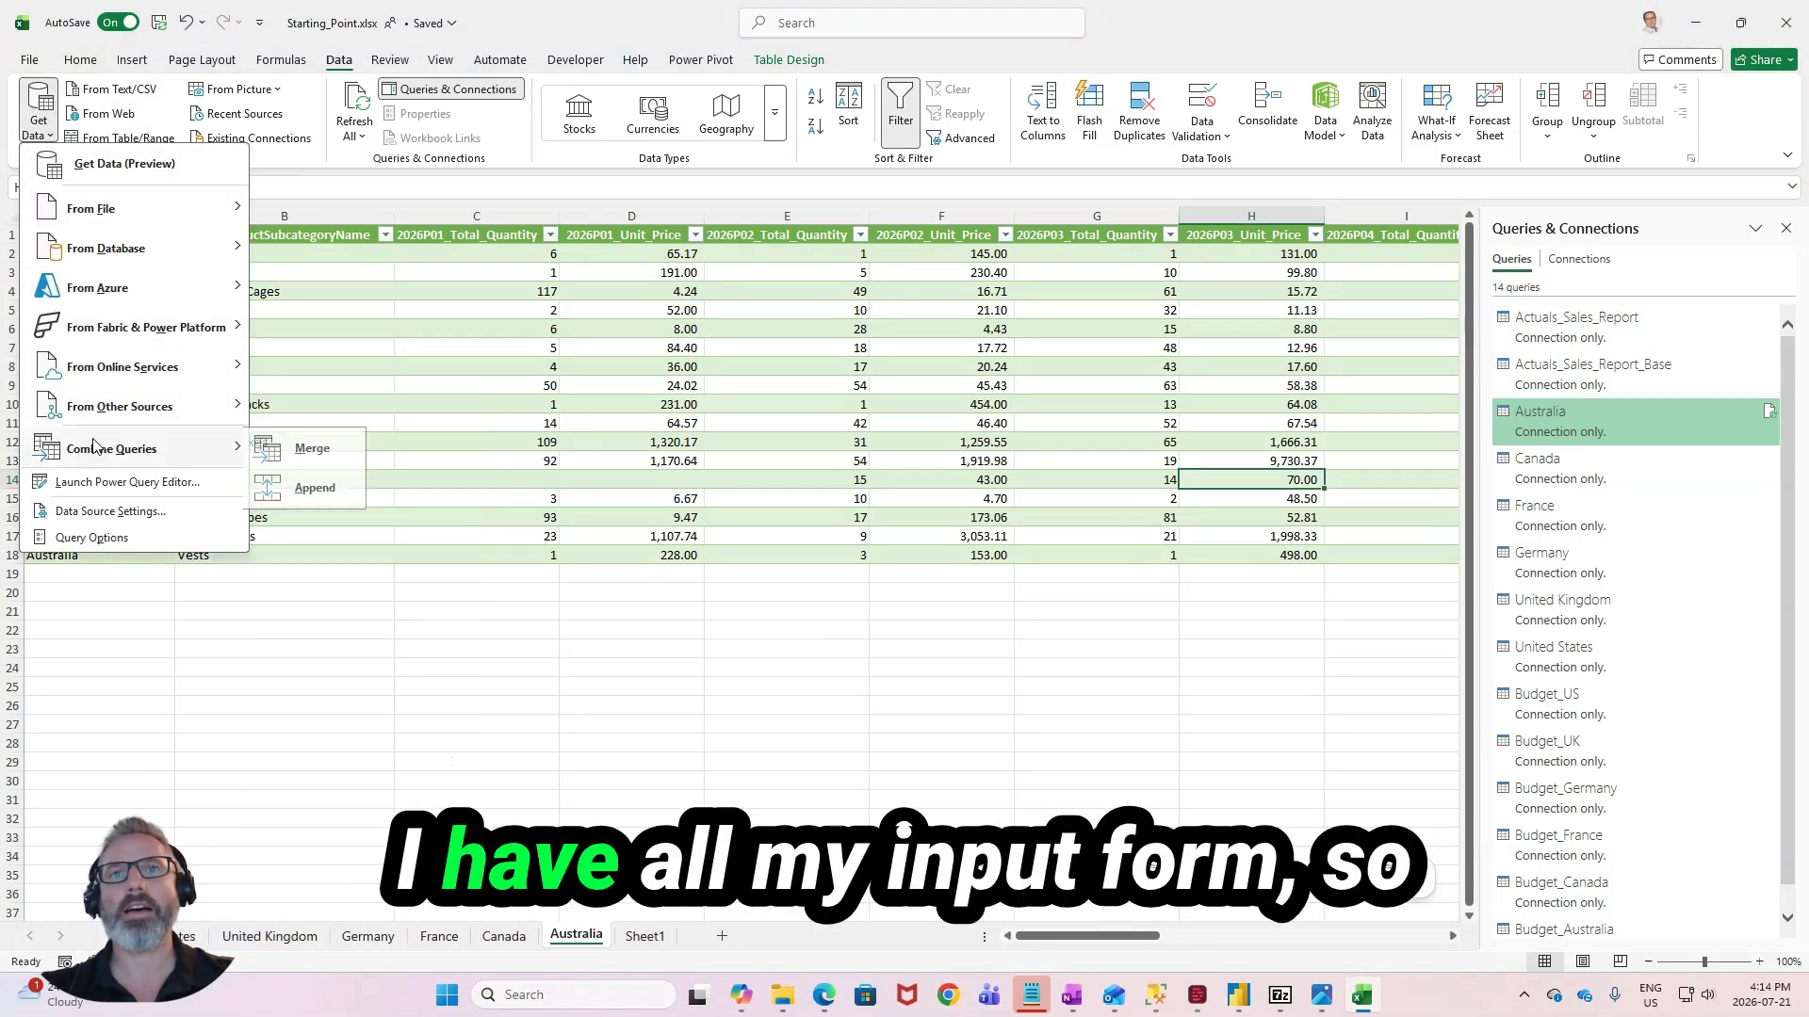
left_click(125, 481)
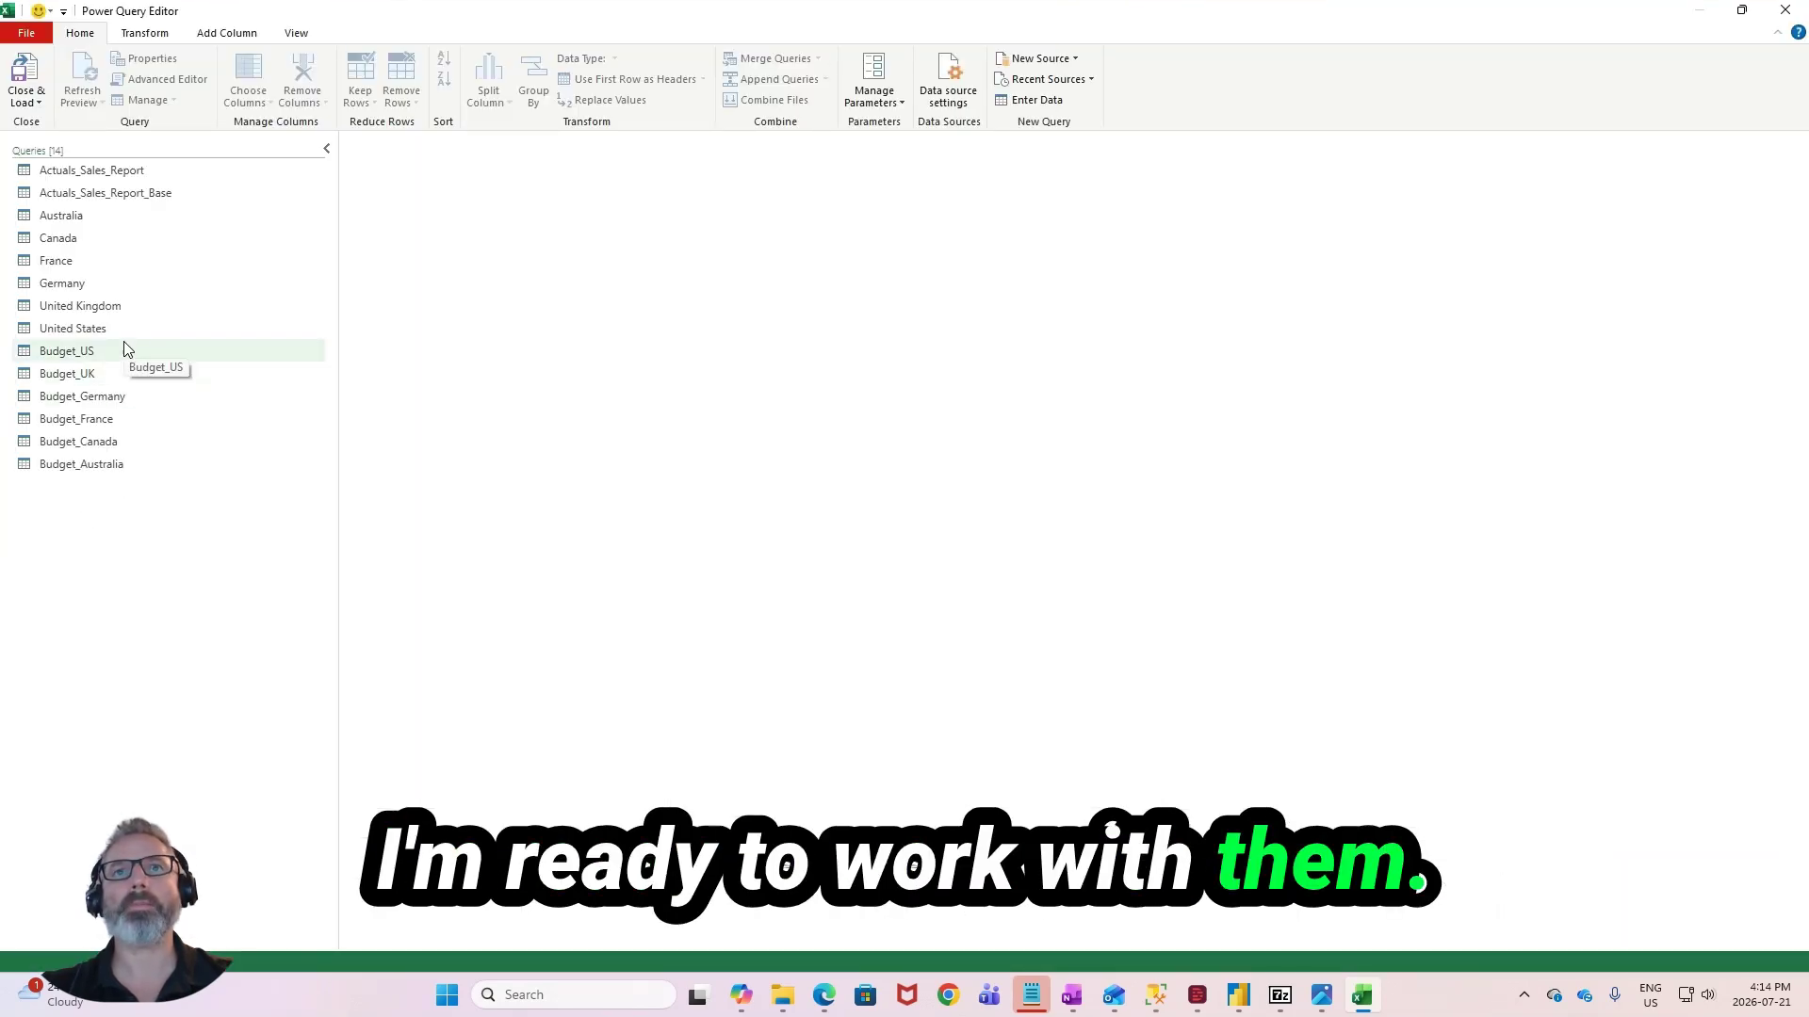
left_click(129, 216)
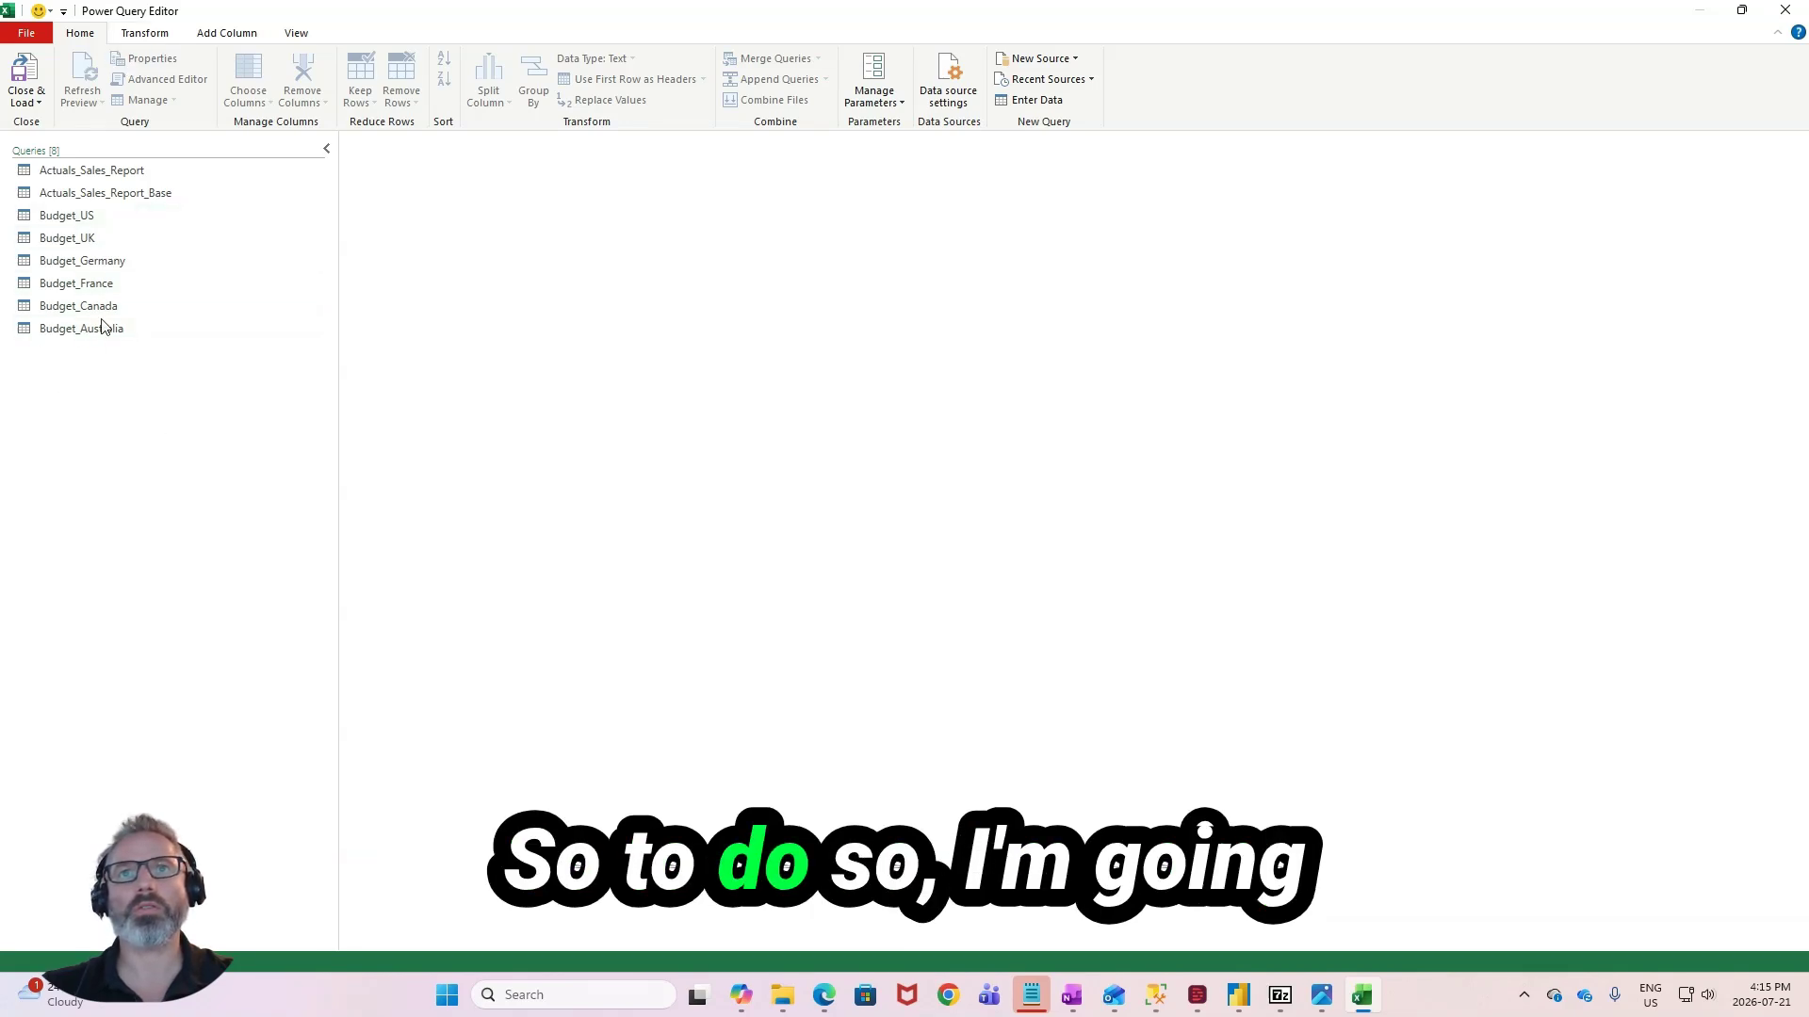
- Start appending queries as a new query from Budget_Australia, using the three or more tables option
left_click(144, 33)
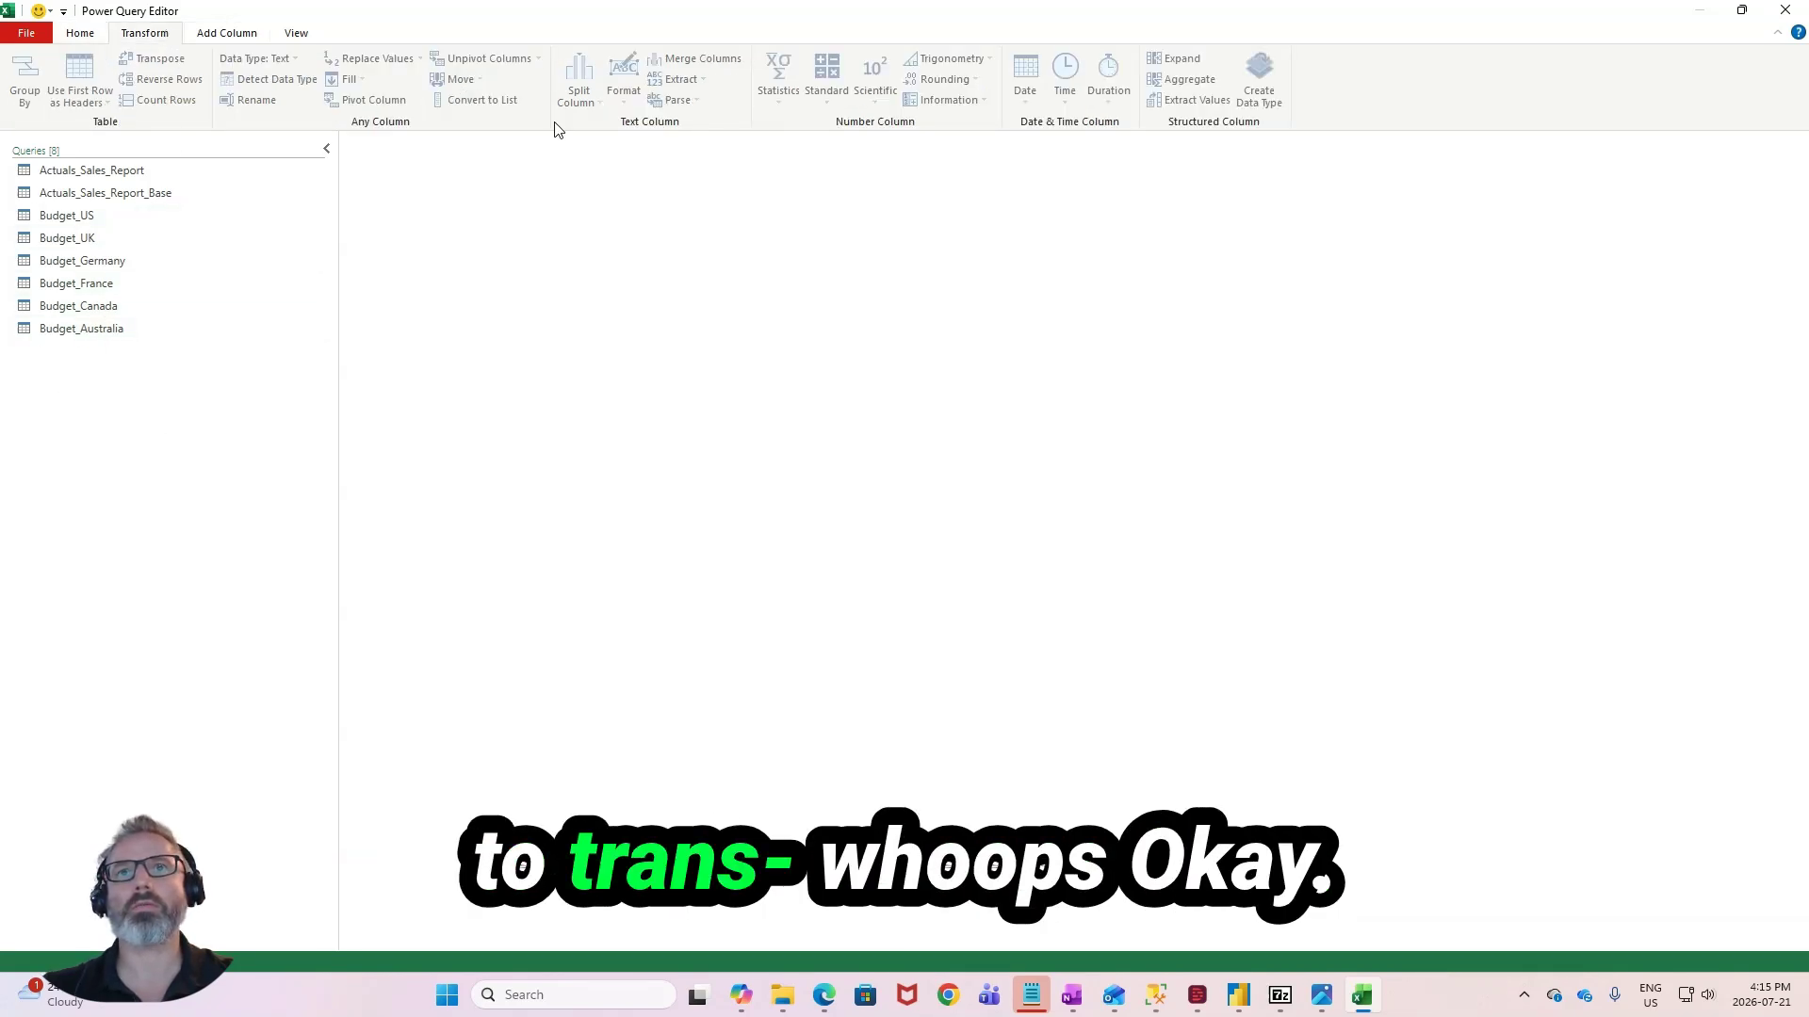
left_click(199, 309)
left_click(195, 196)
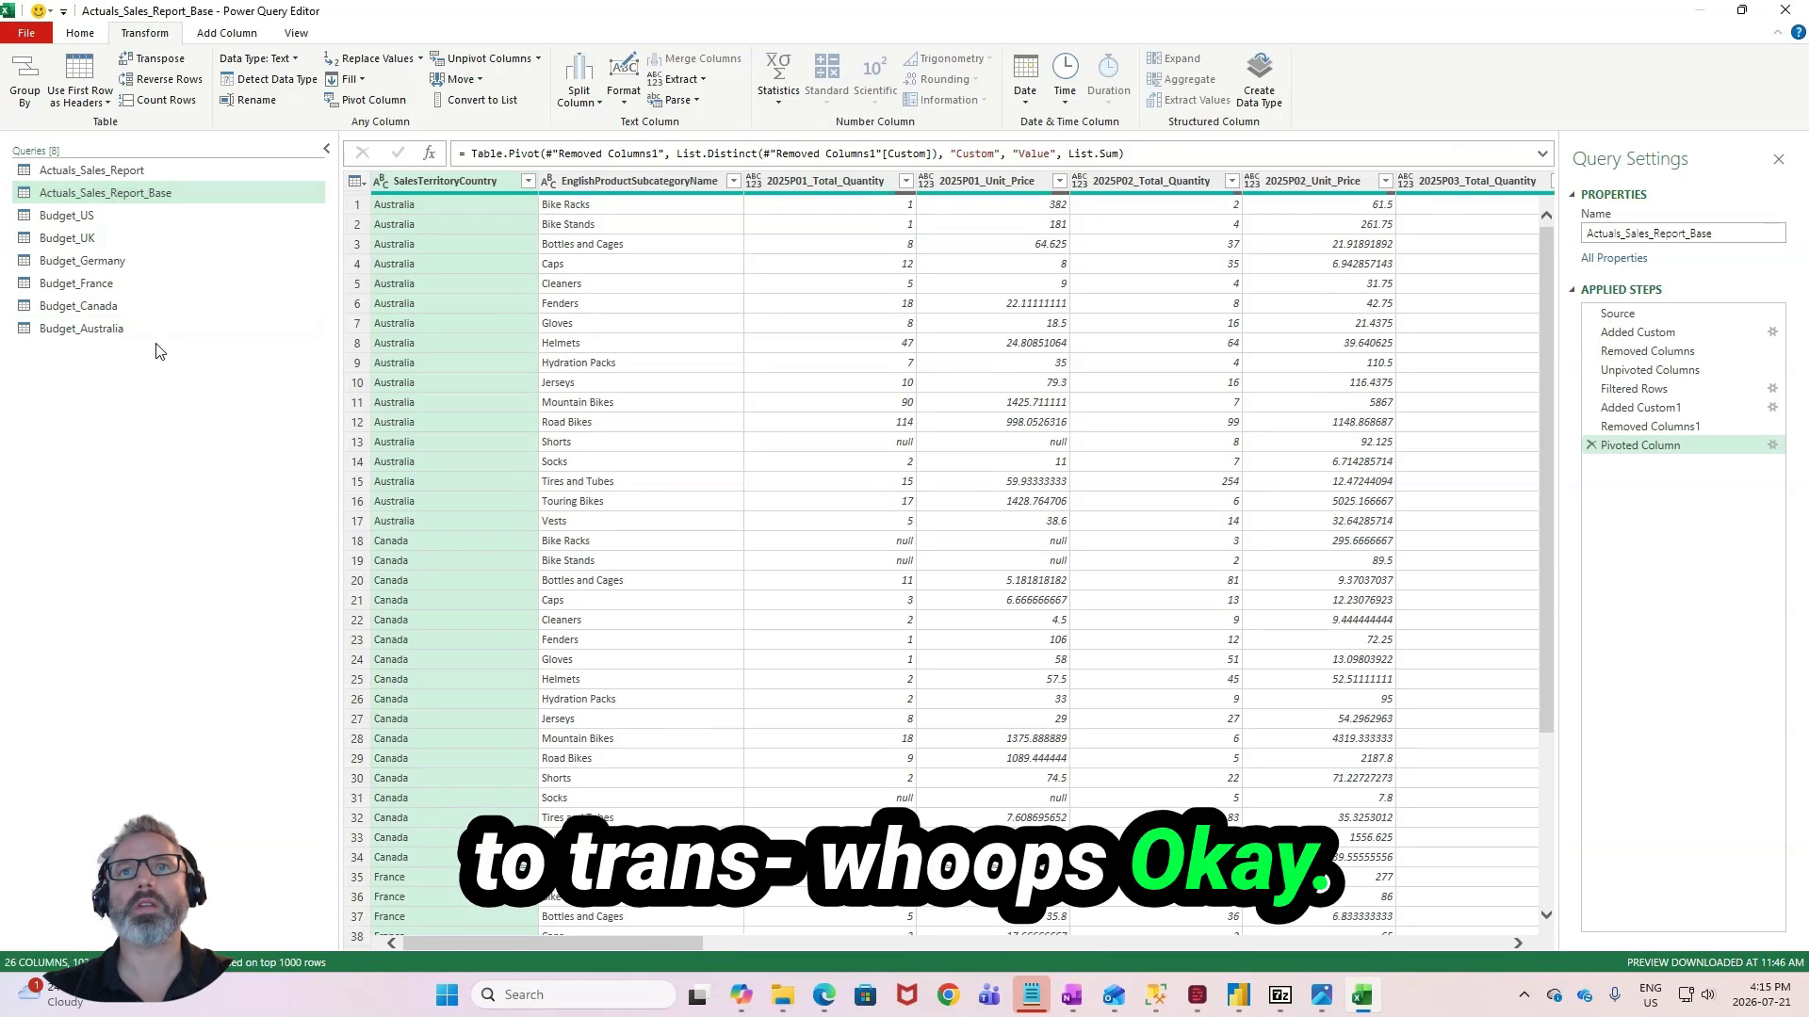
left_click(151, 329)
left_click(80, 33)
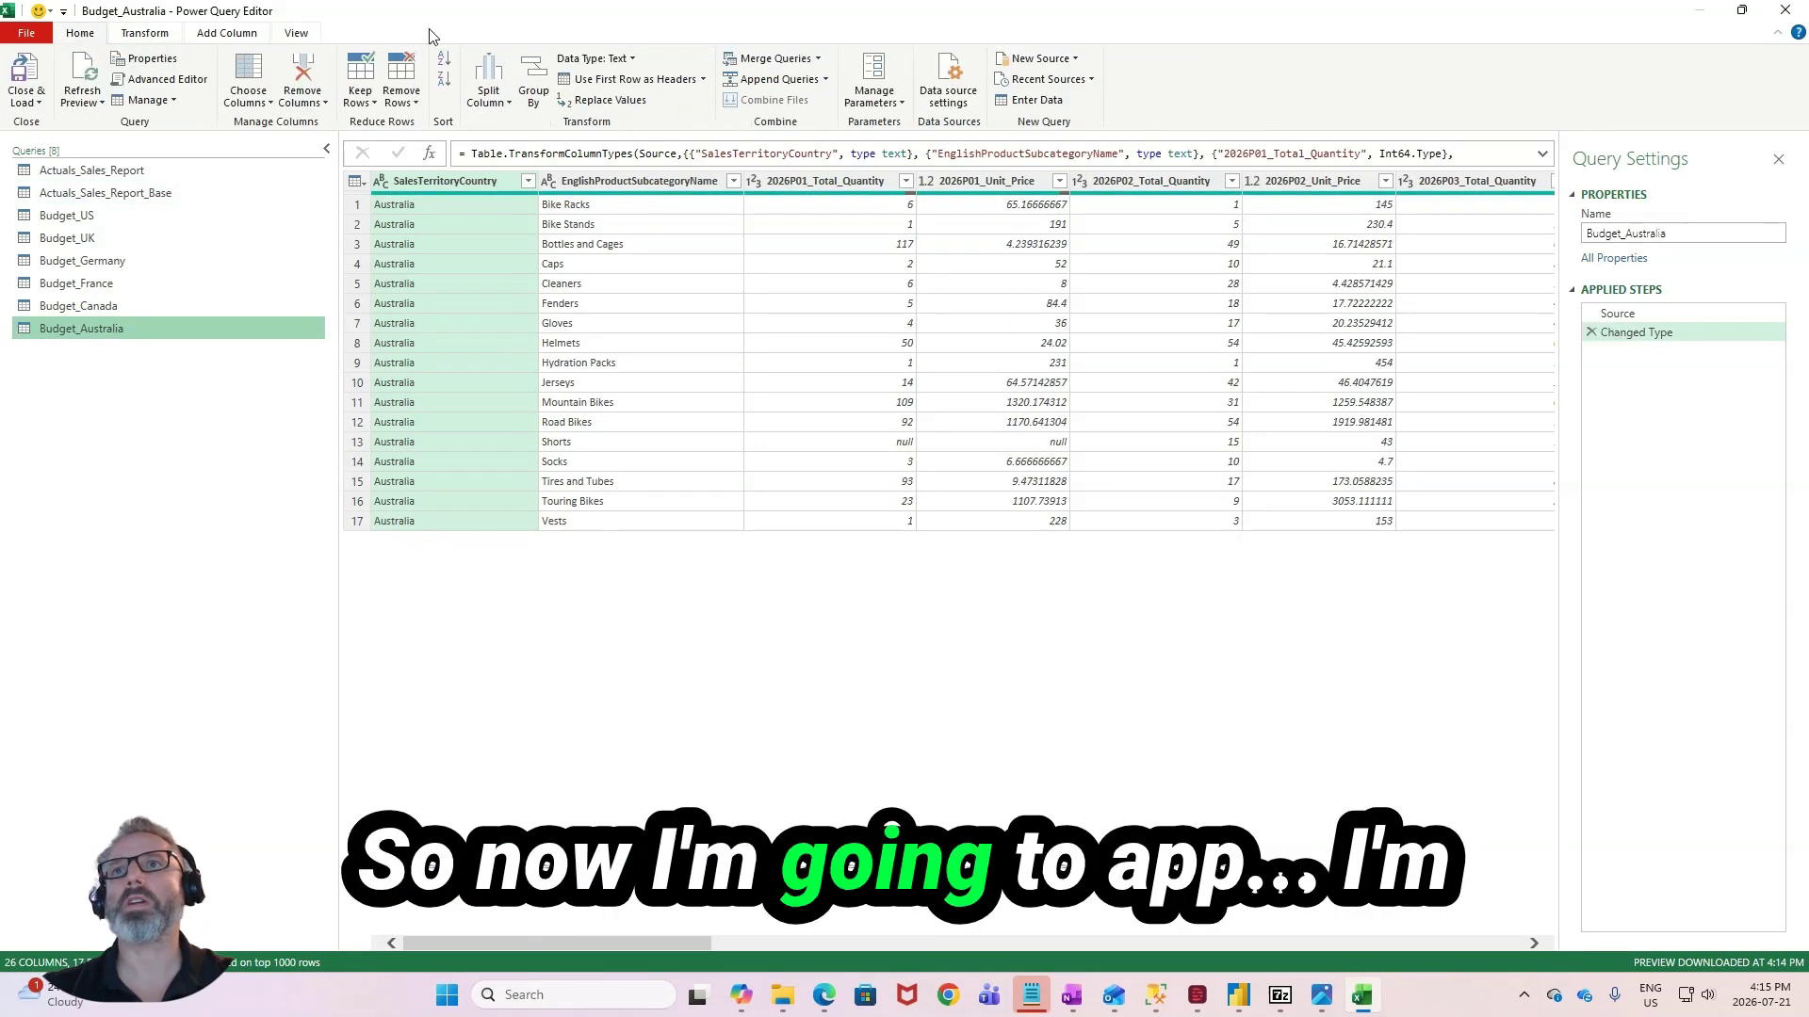
left_click(826, 81)
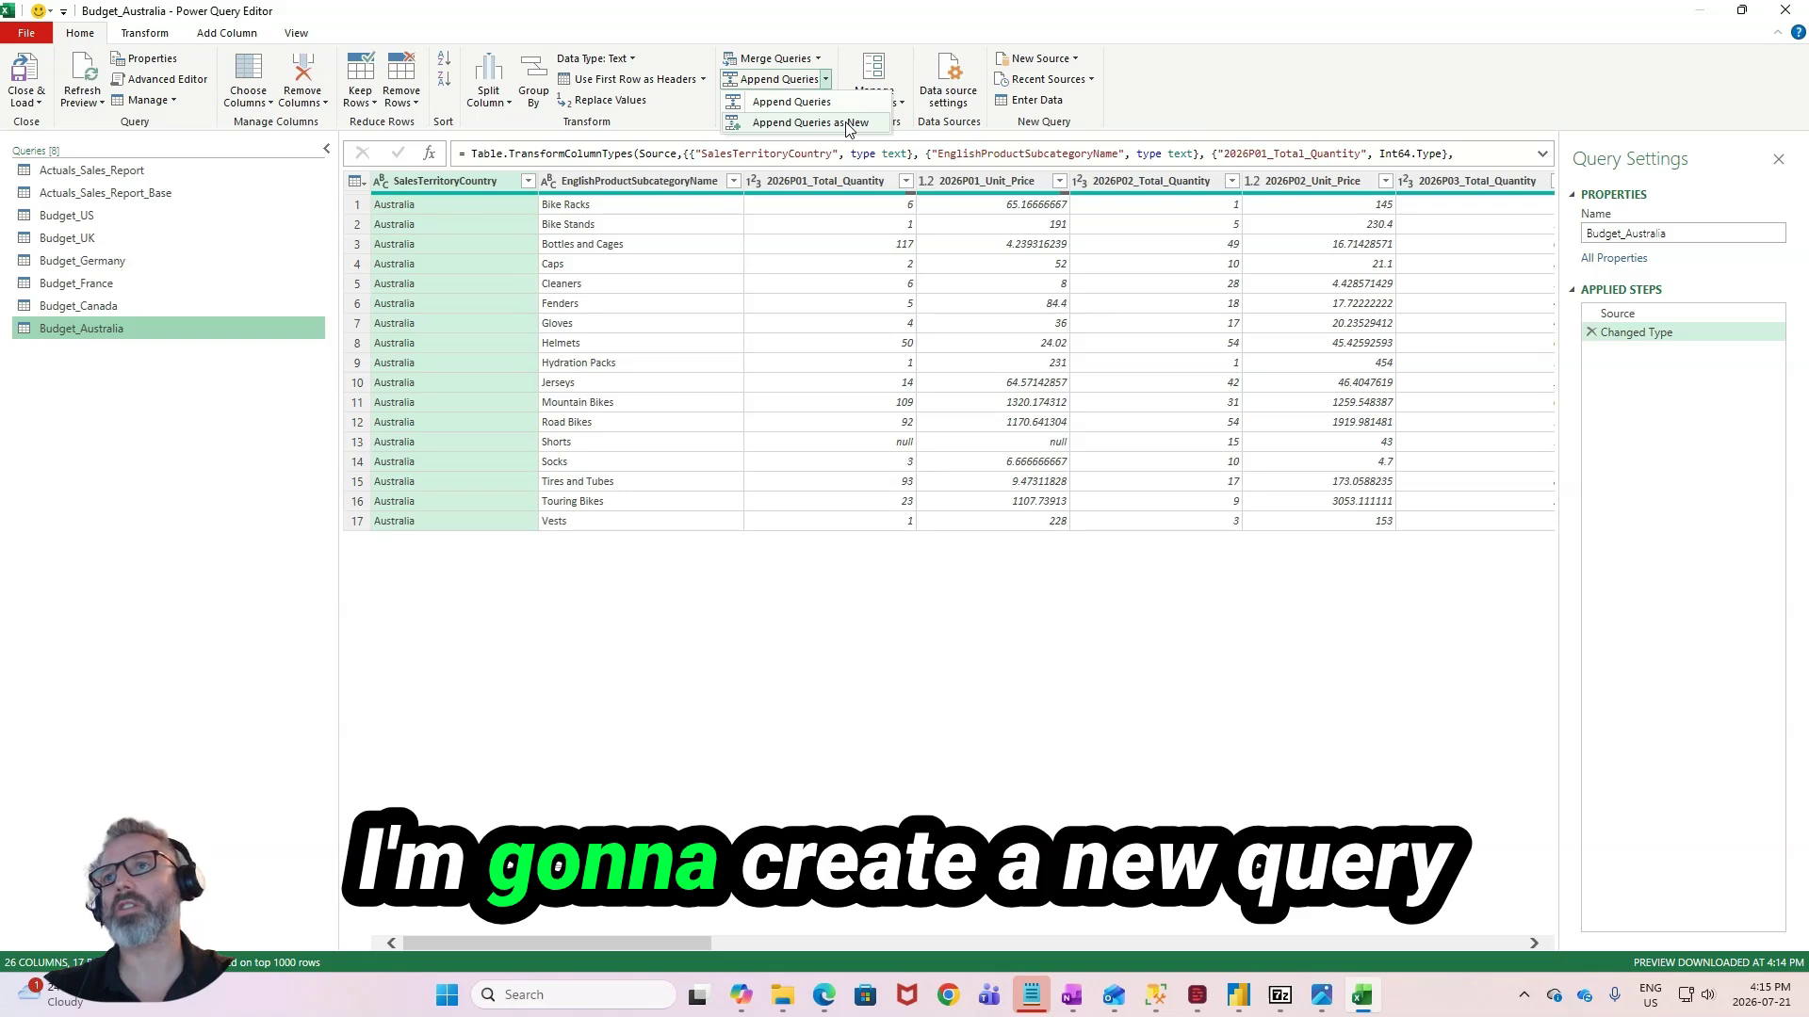
left_click(810, 124)
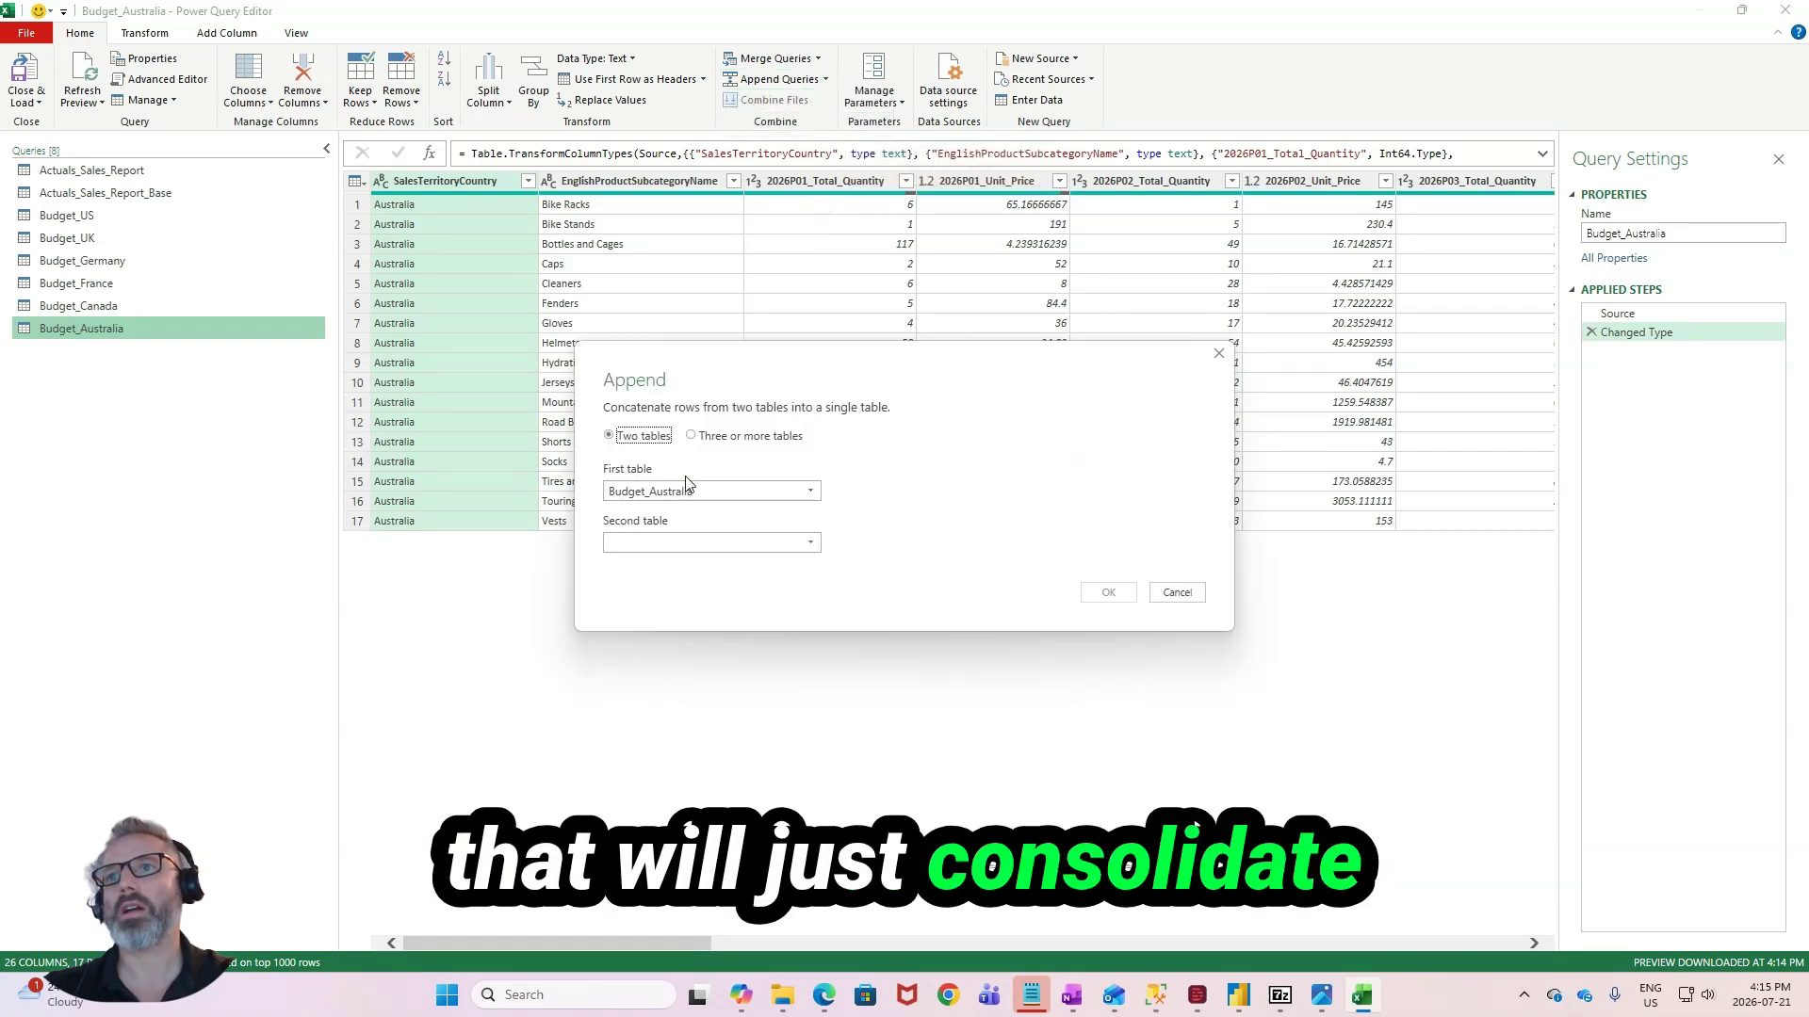
left_click(711, 435)
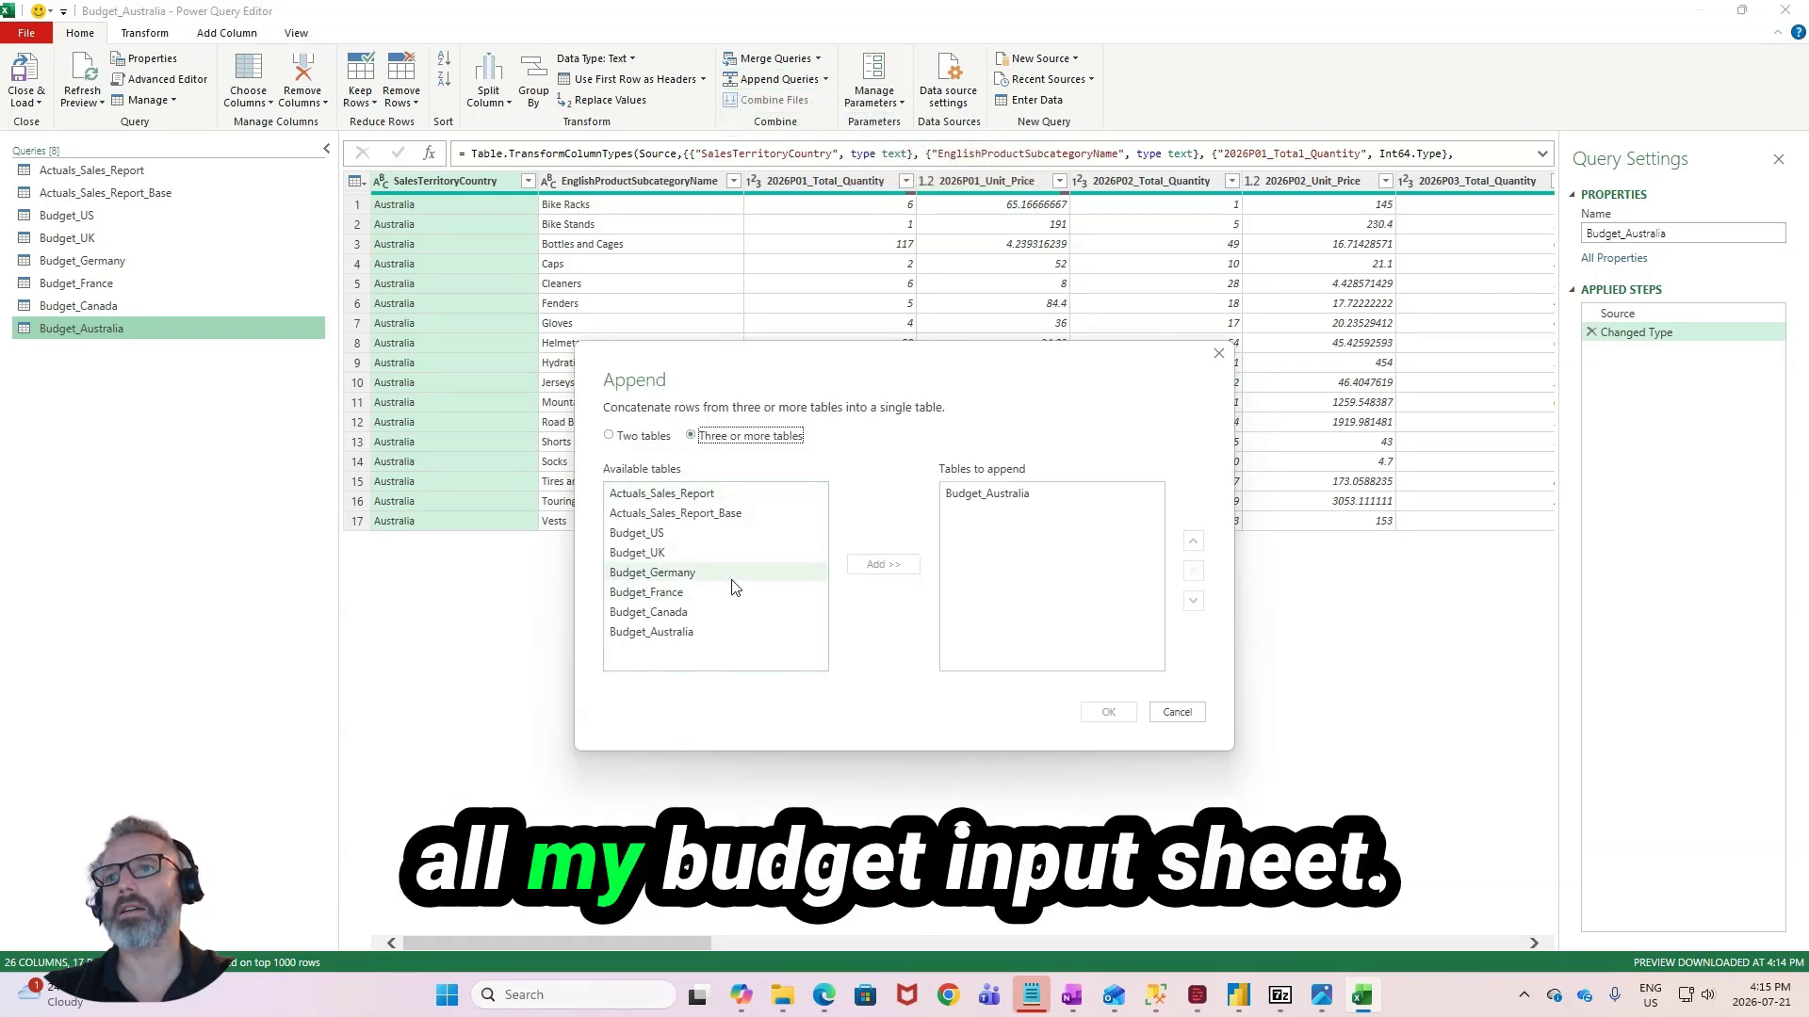
- Add Budget_US, Budget_UK, Budget_Germany, Budget_France, Budget_Canada and Budget_Australia to the tables to append, create the query and rename it Budget
left_click(733, 534)
left_click(907, 564)
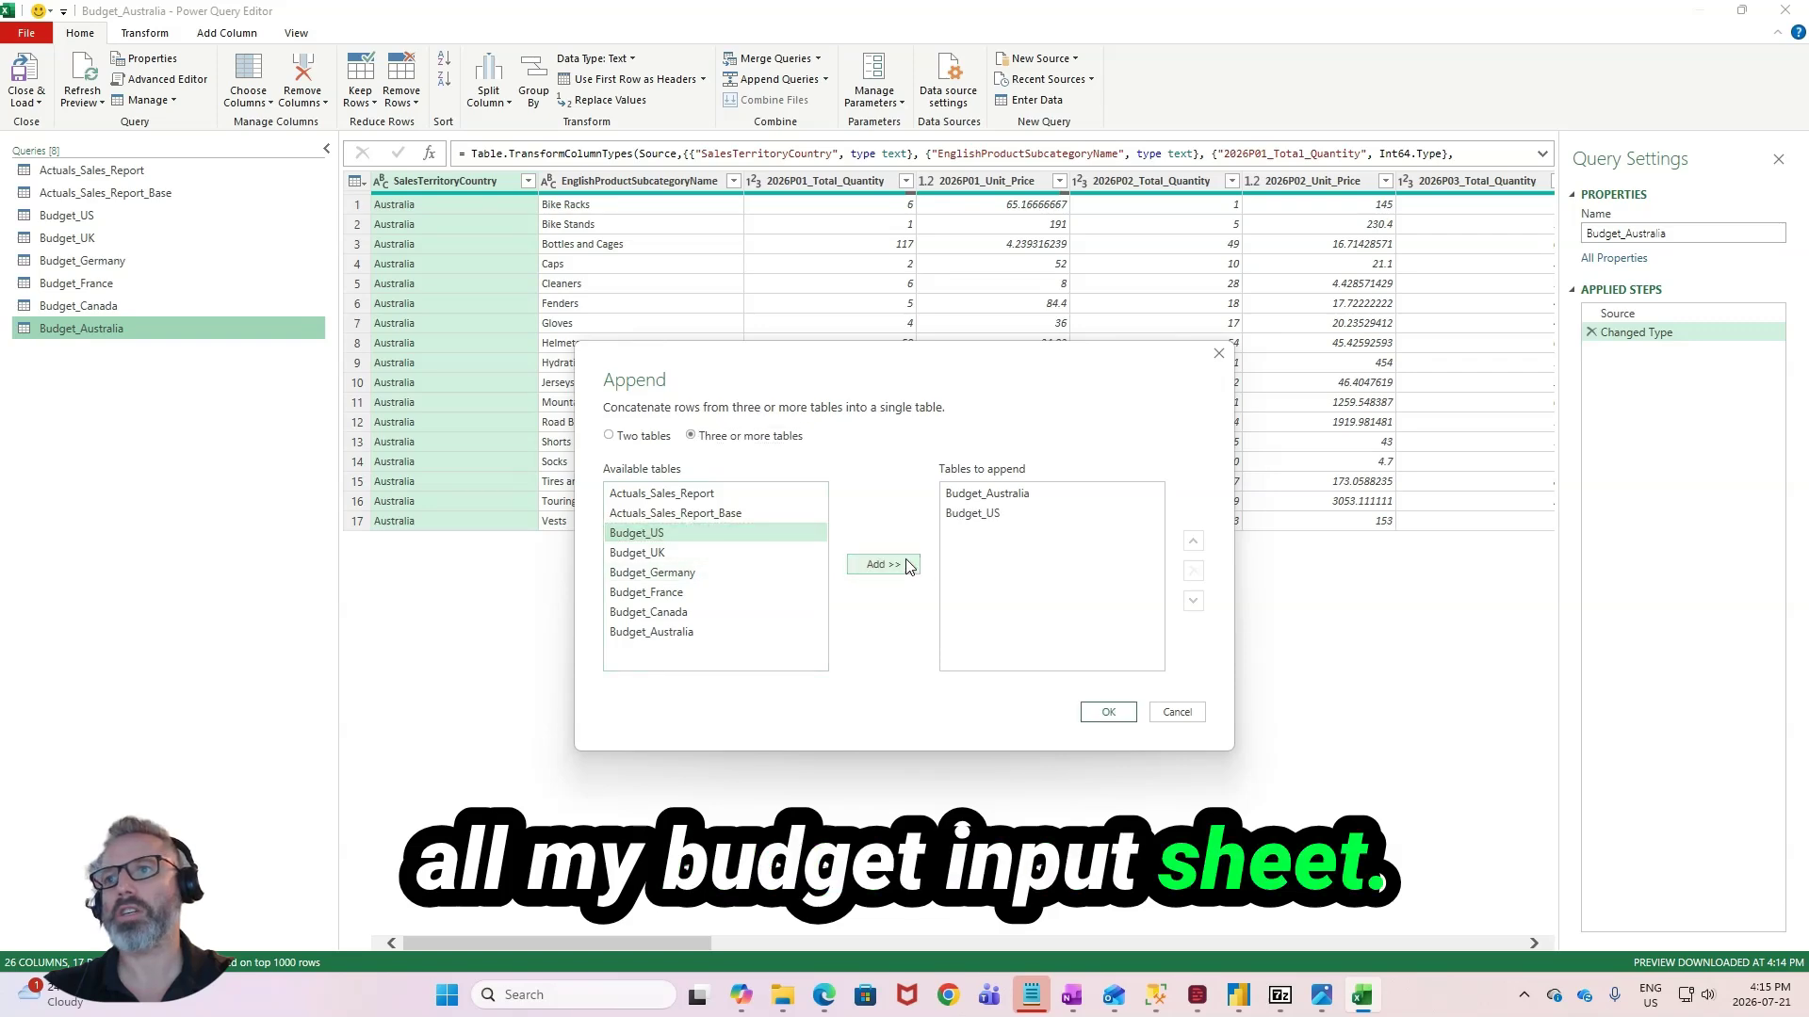
left_click(731, 554)
left_click(896, 565)
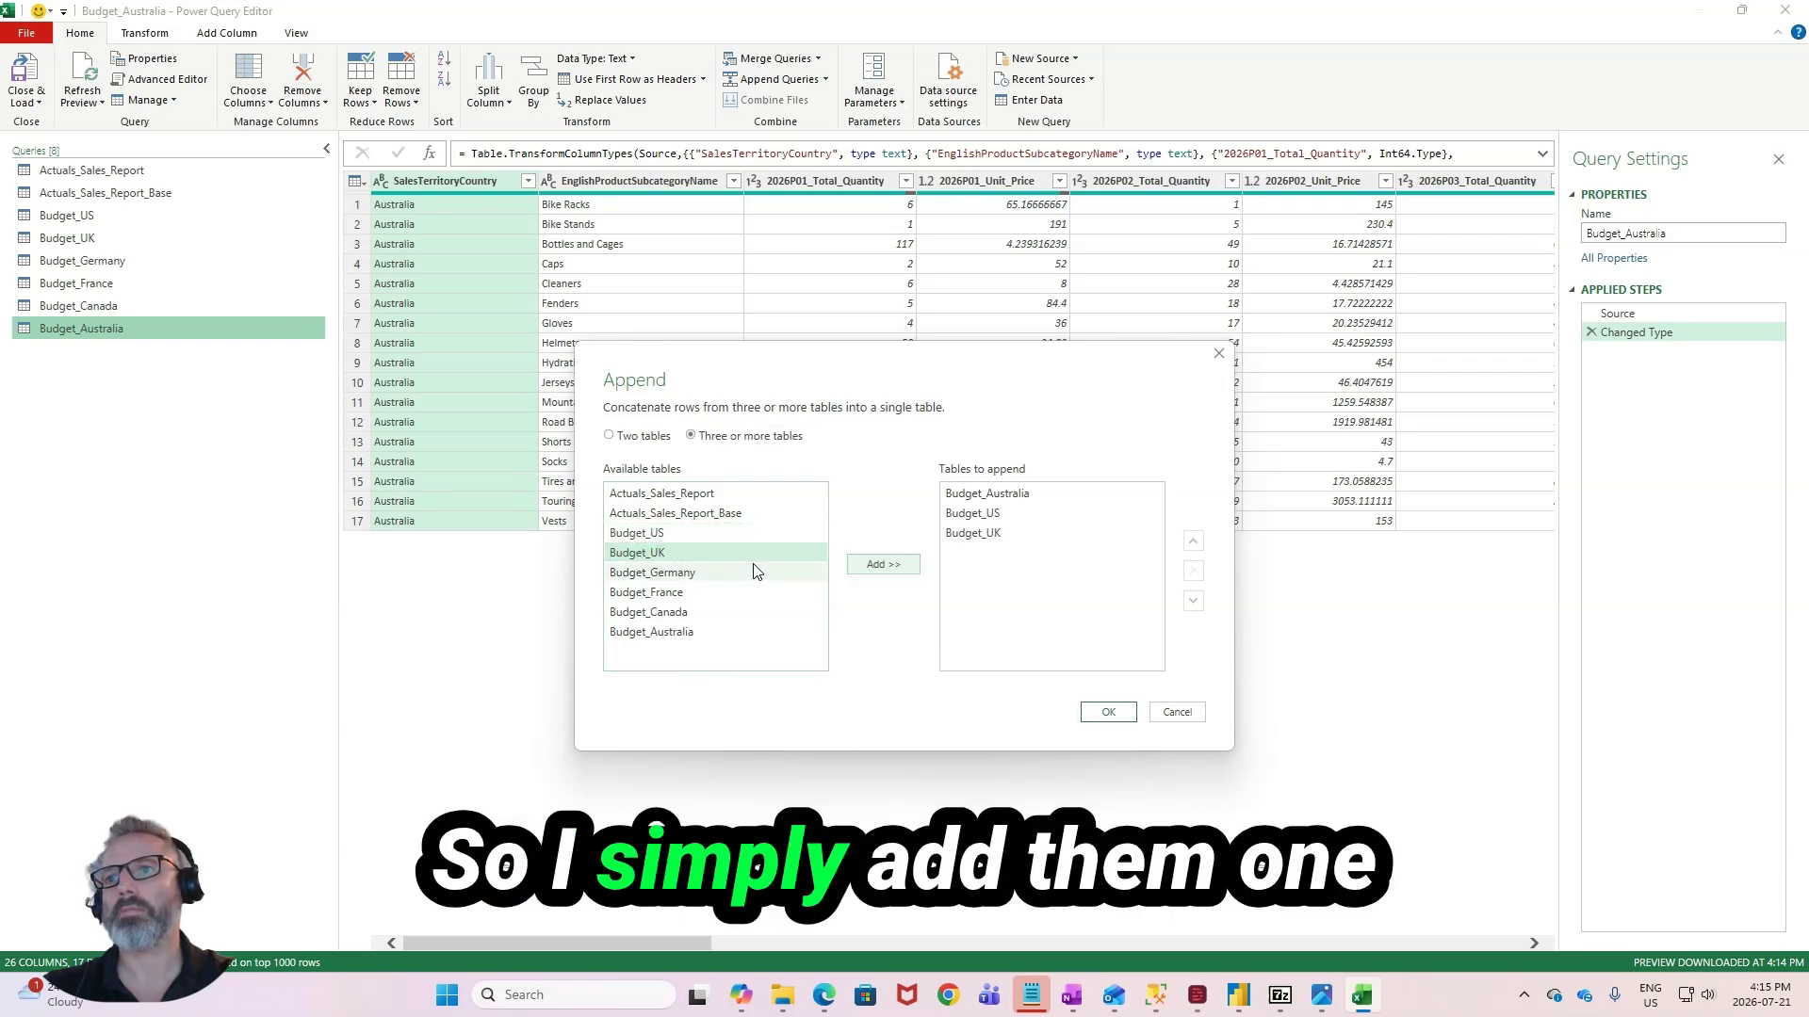
left_click(750, 577)
left_click(883, 564)
left_click(646, 592)
left_click(883, 565)
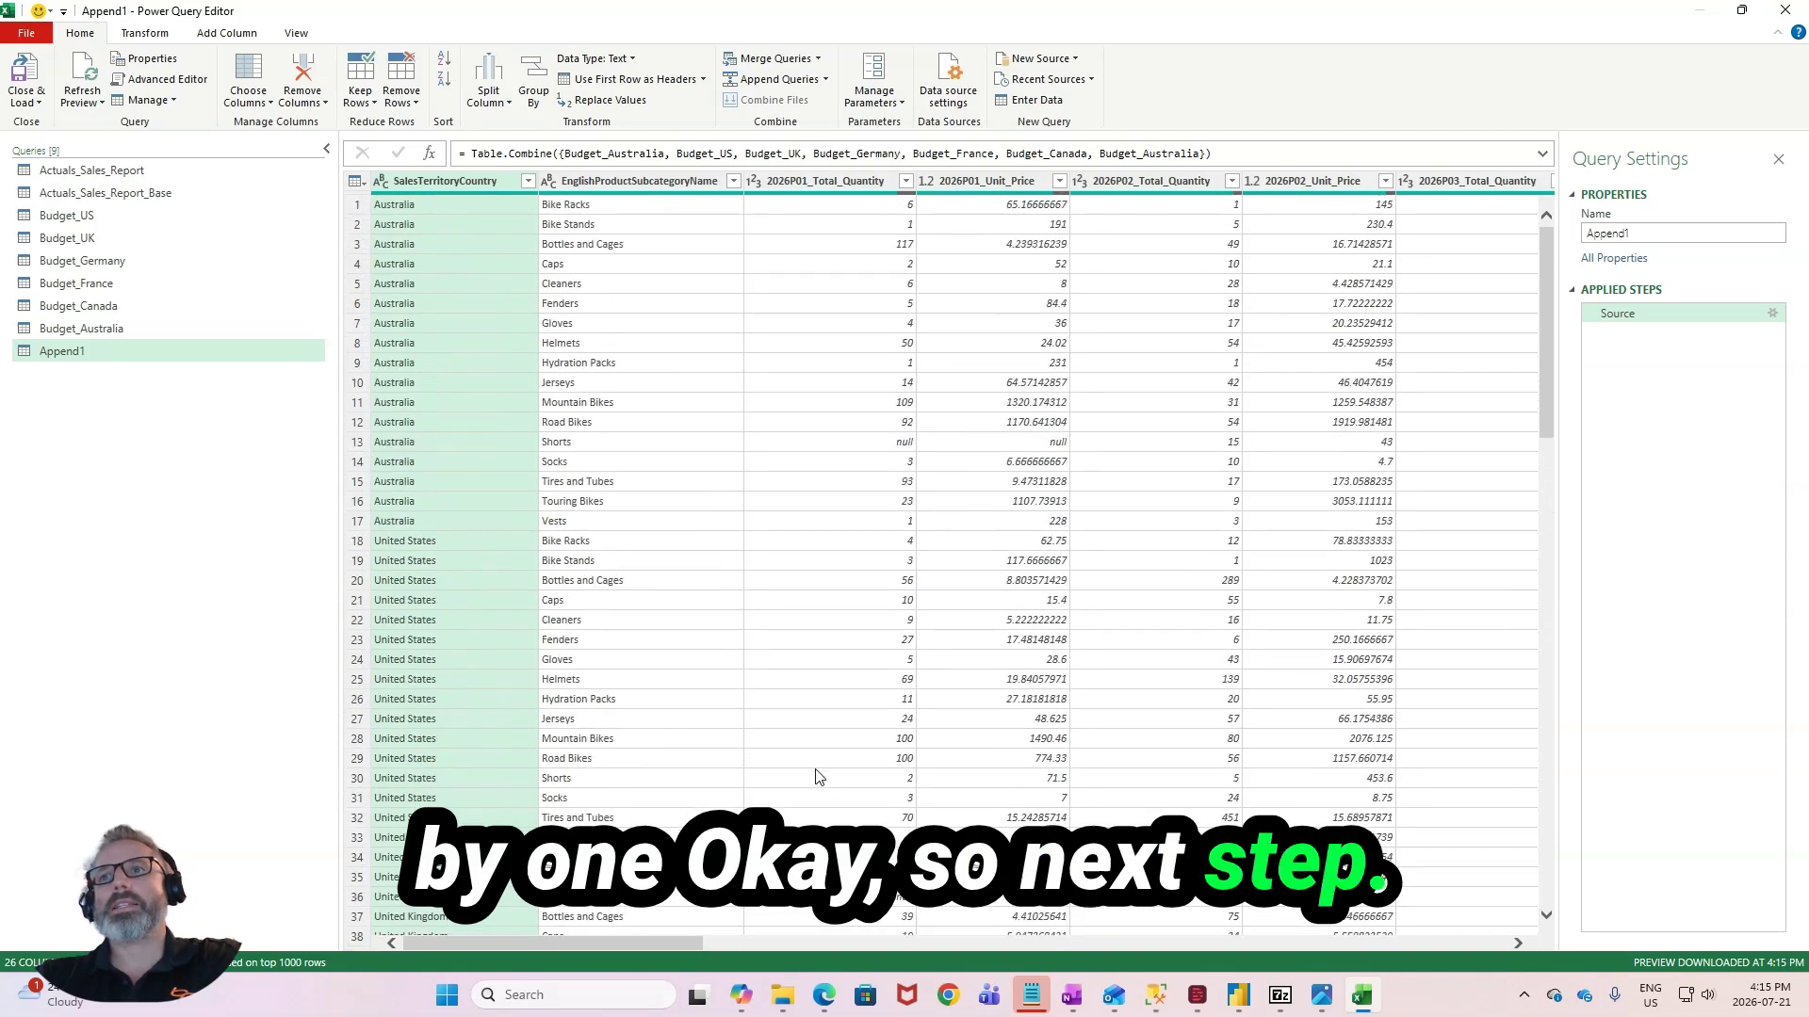
double_click(100, 349)
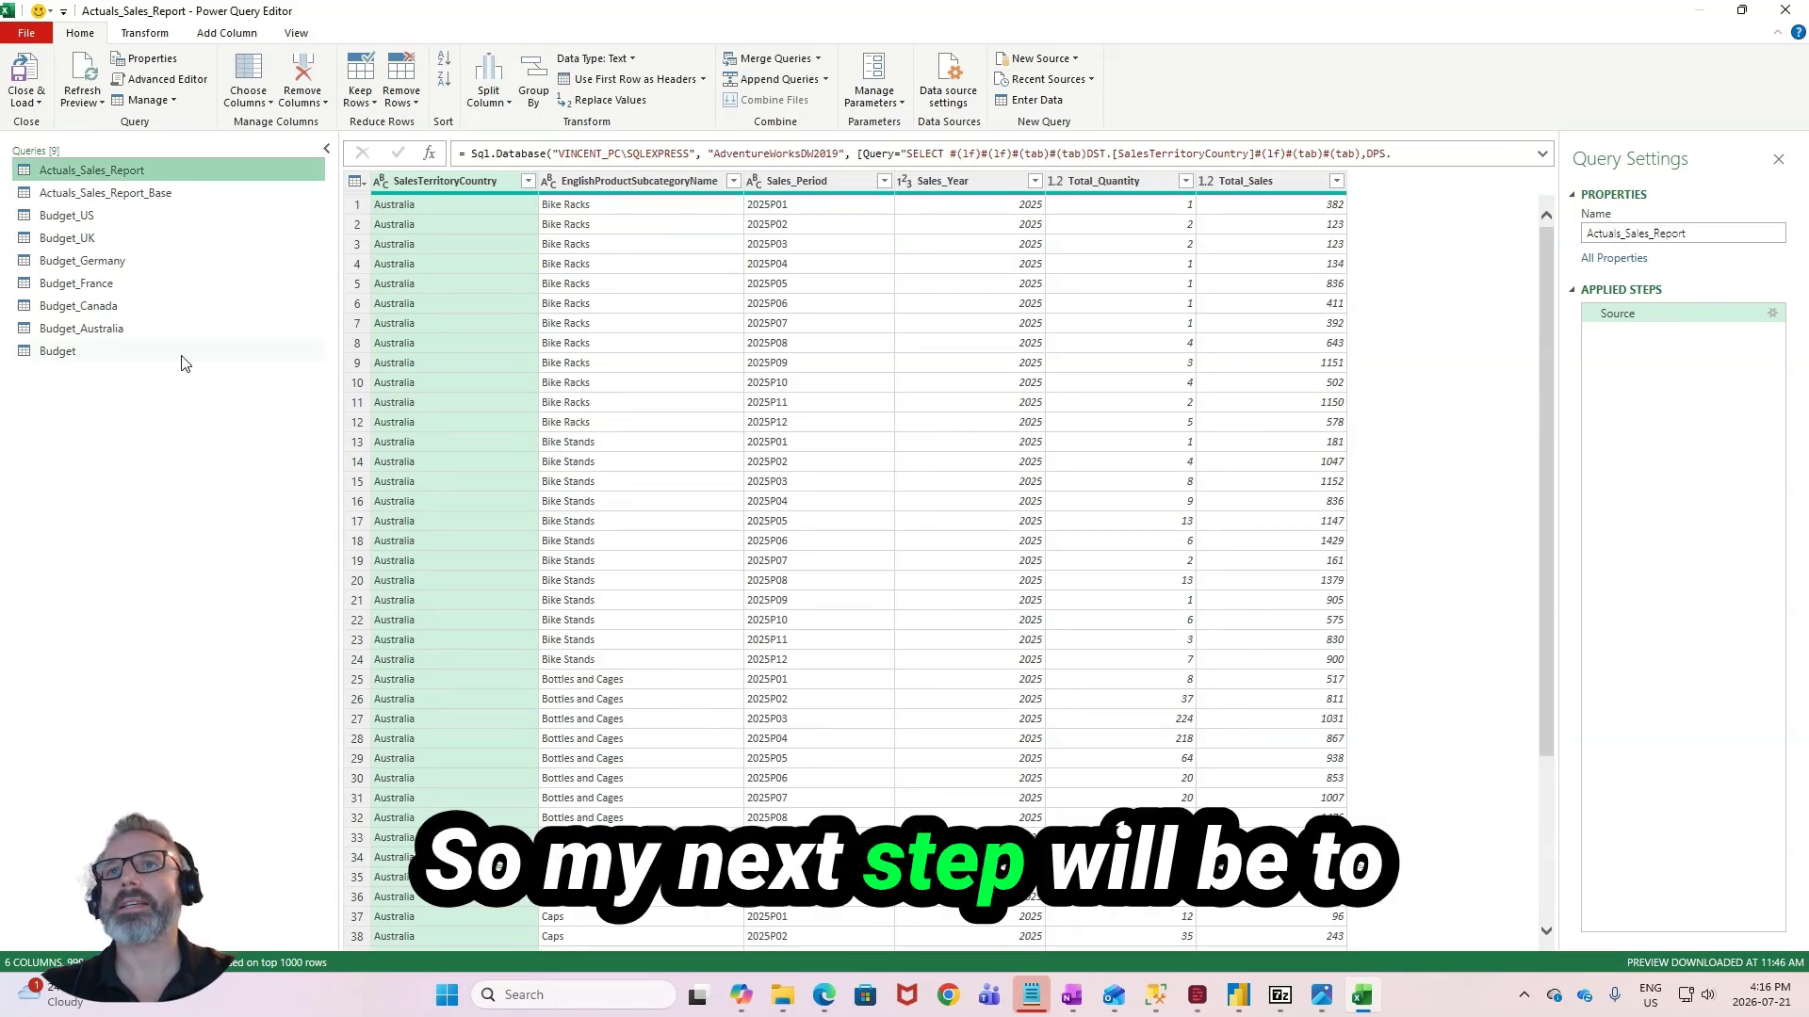
- In the Budget query, unpivot all columns other than SalesTerritoryCountry and EnglishProductSubcategoryName
left_click(52, 353)
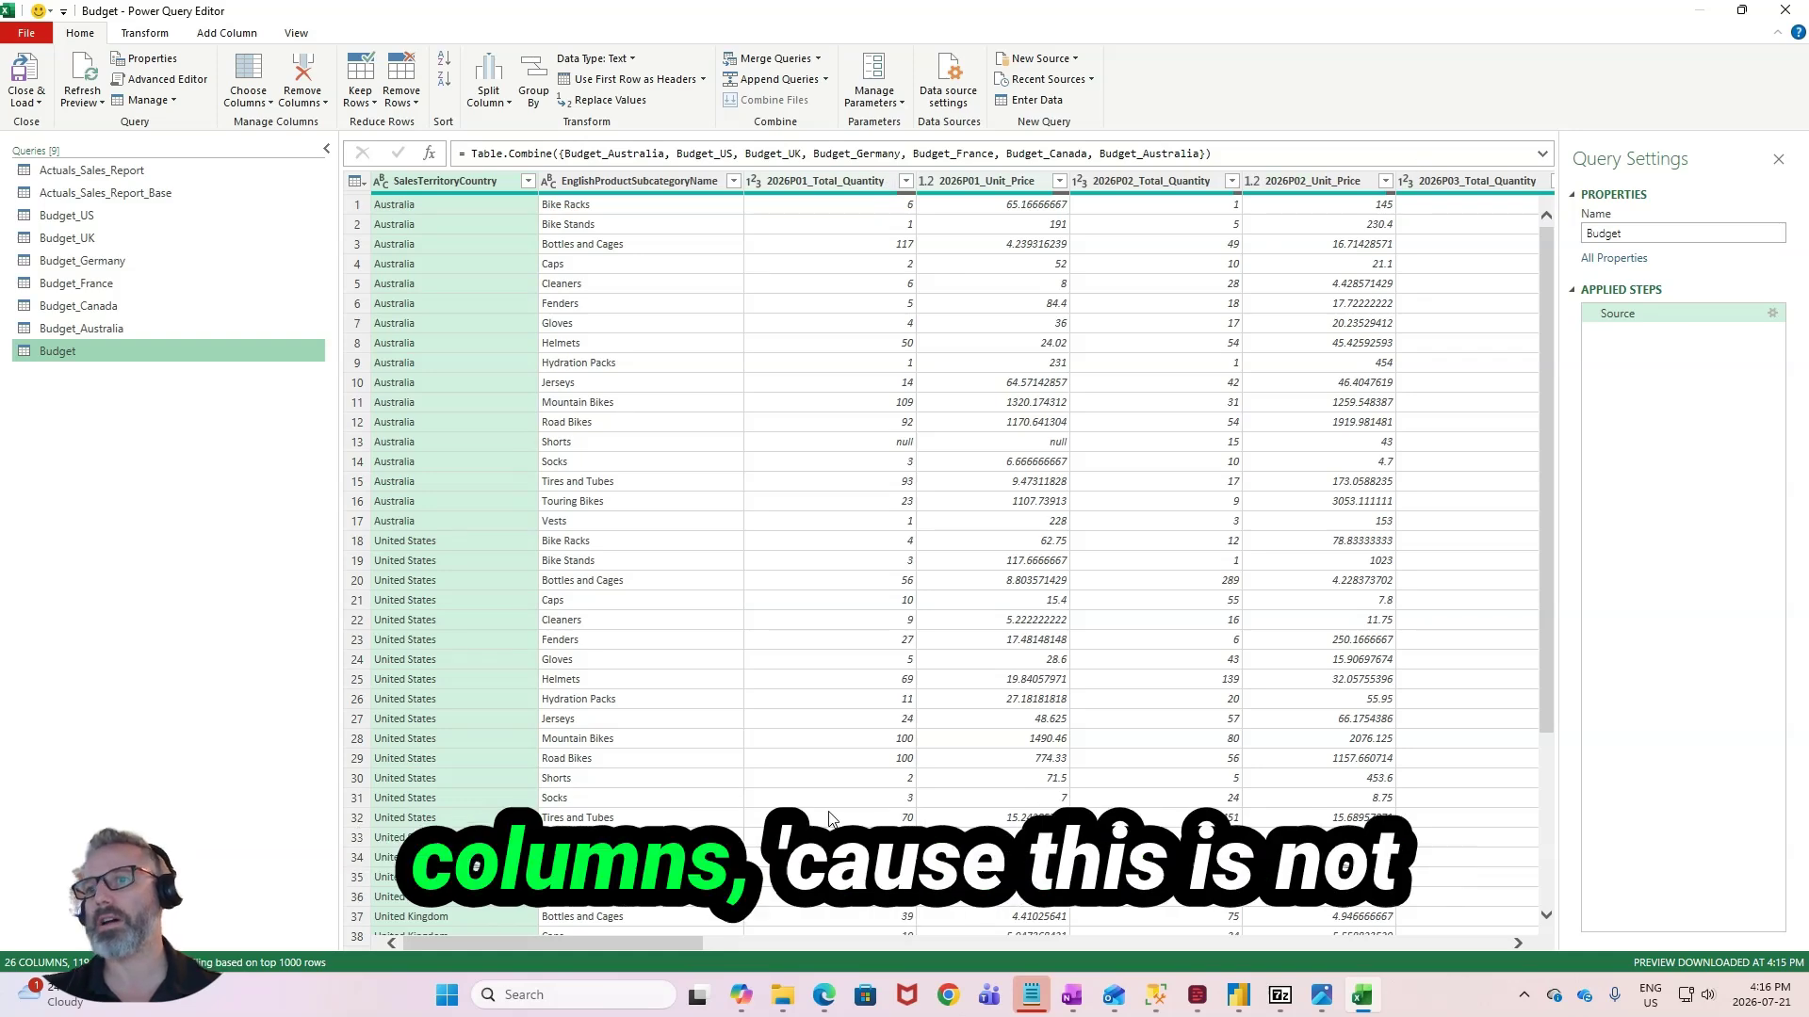
mouse_move(647, 941)
left_mouse_down()
mouse_move(821, 930)
mouse_move(658, 937)
left_mouse_up()
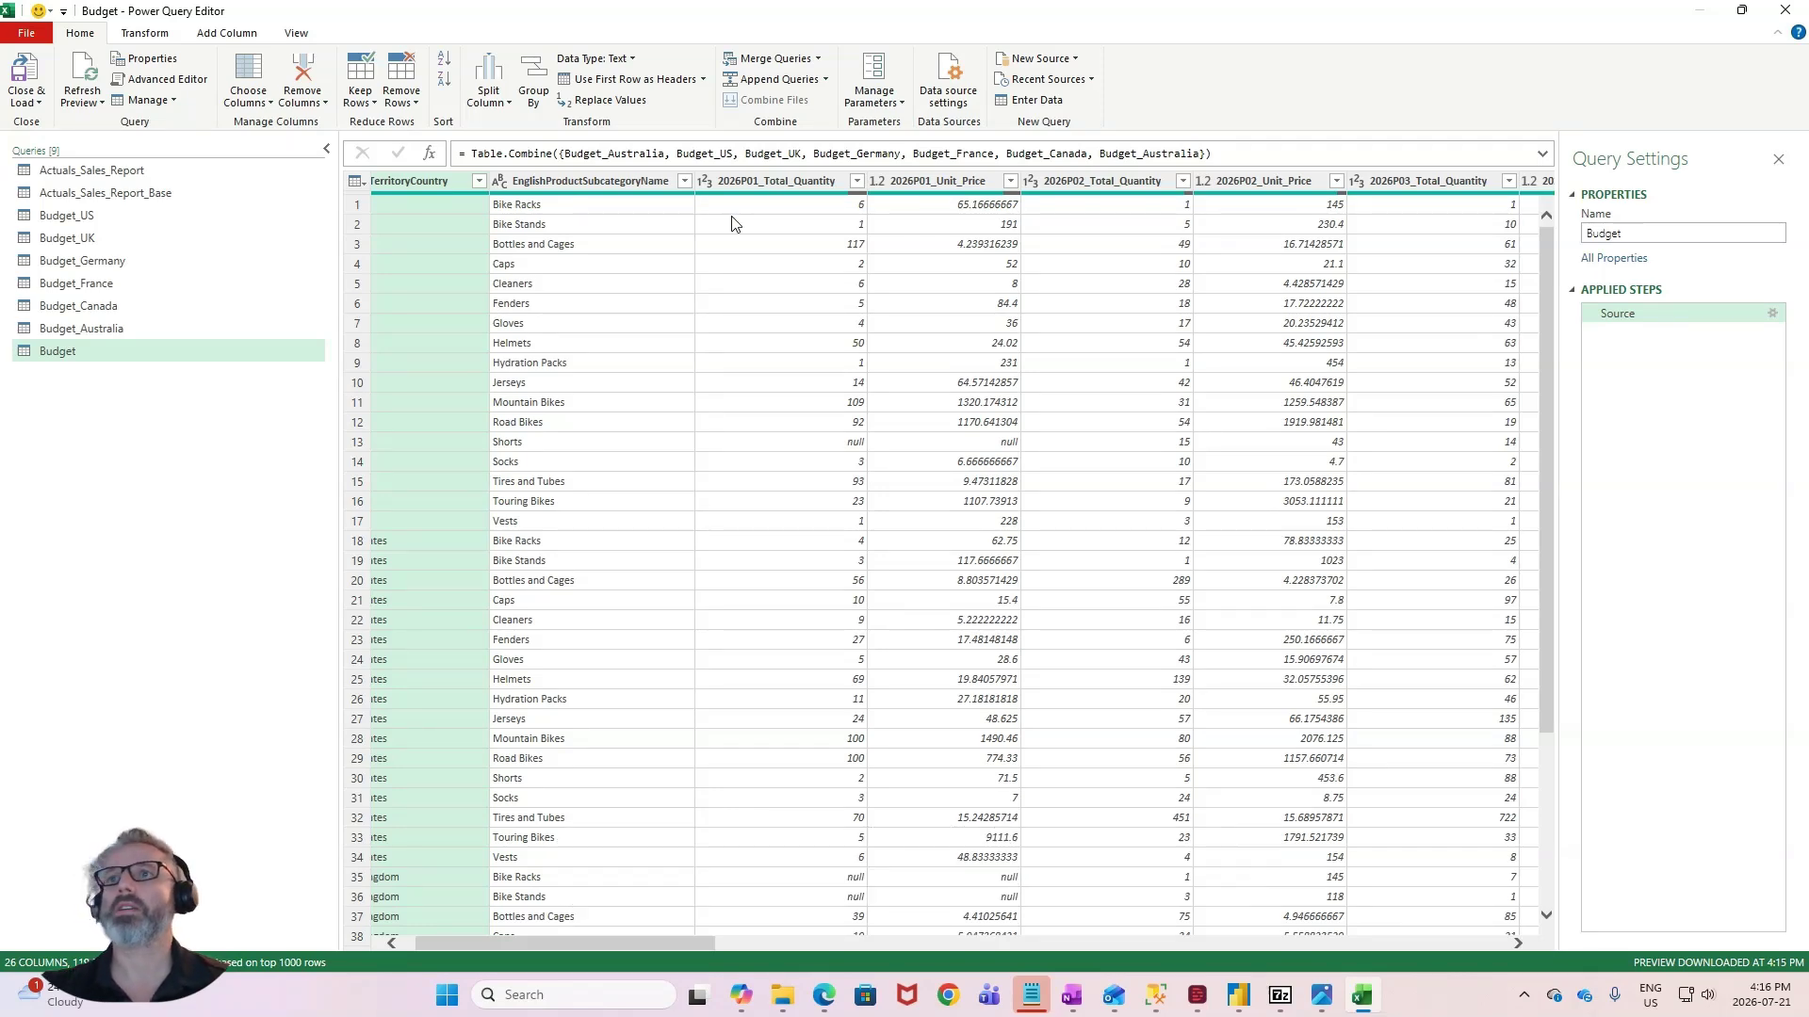
left_click(755, 188)
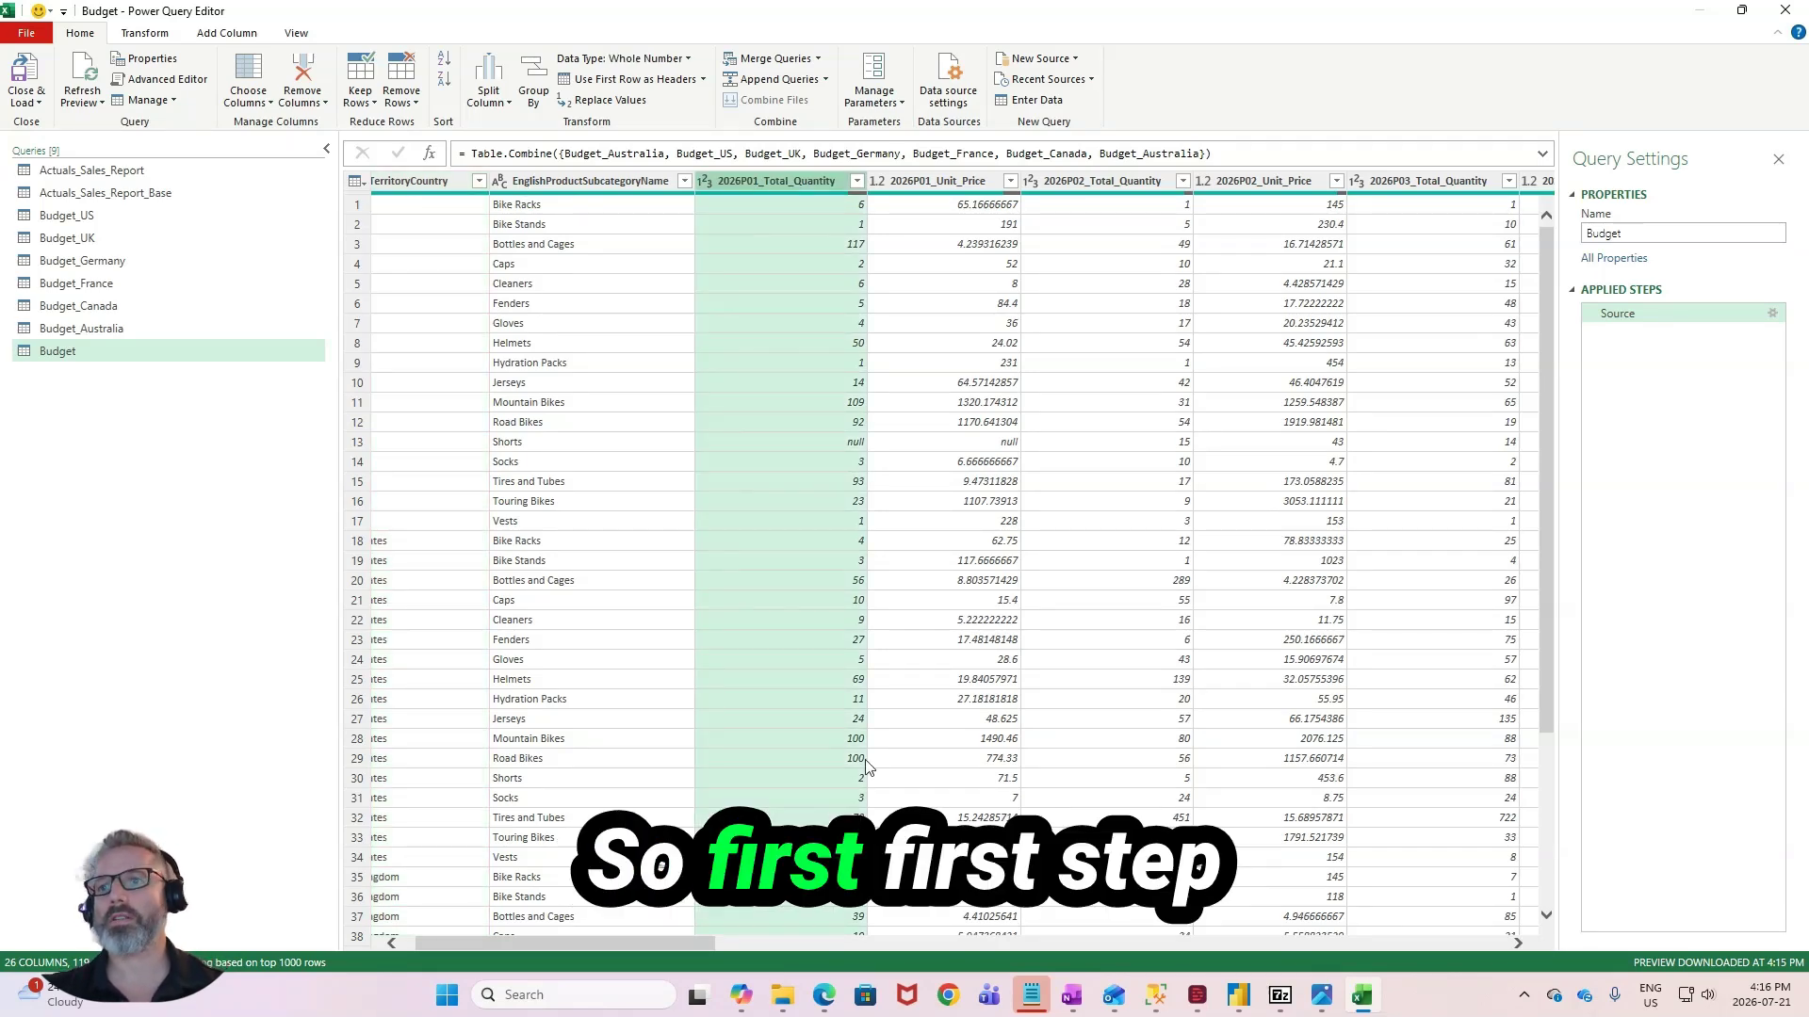
scroll(671, 946, "left", 1)
left_click(484, 178)
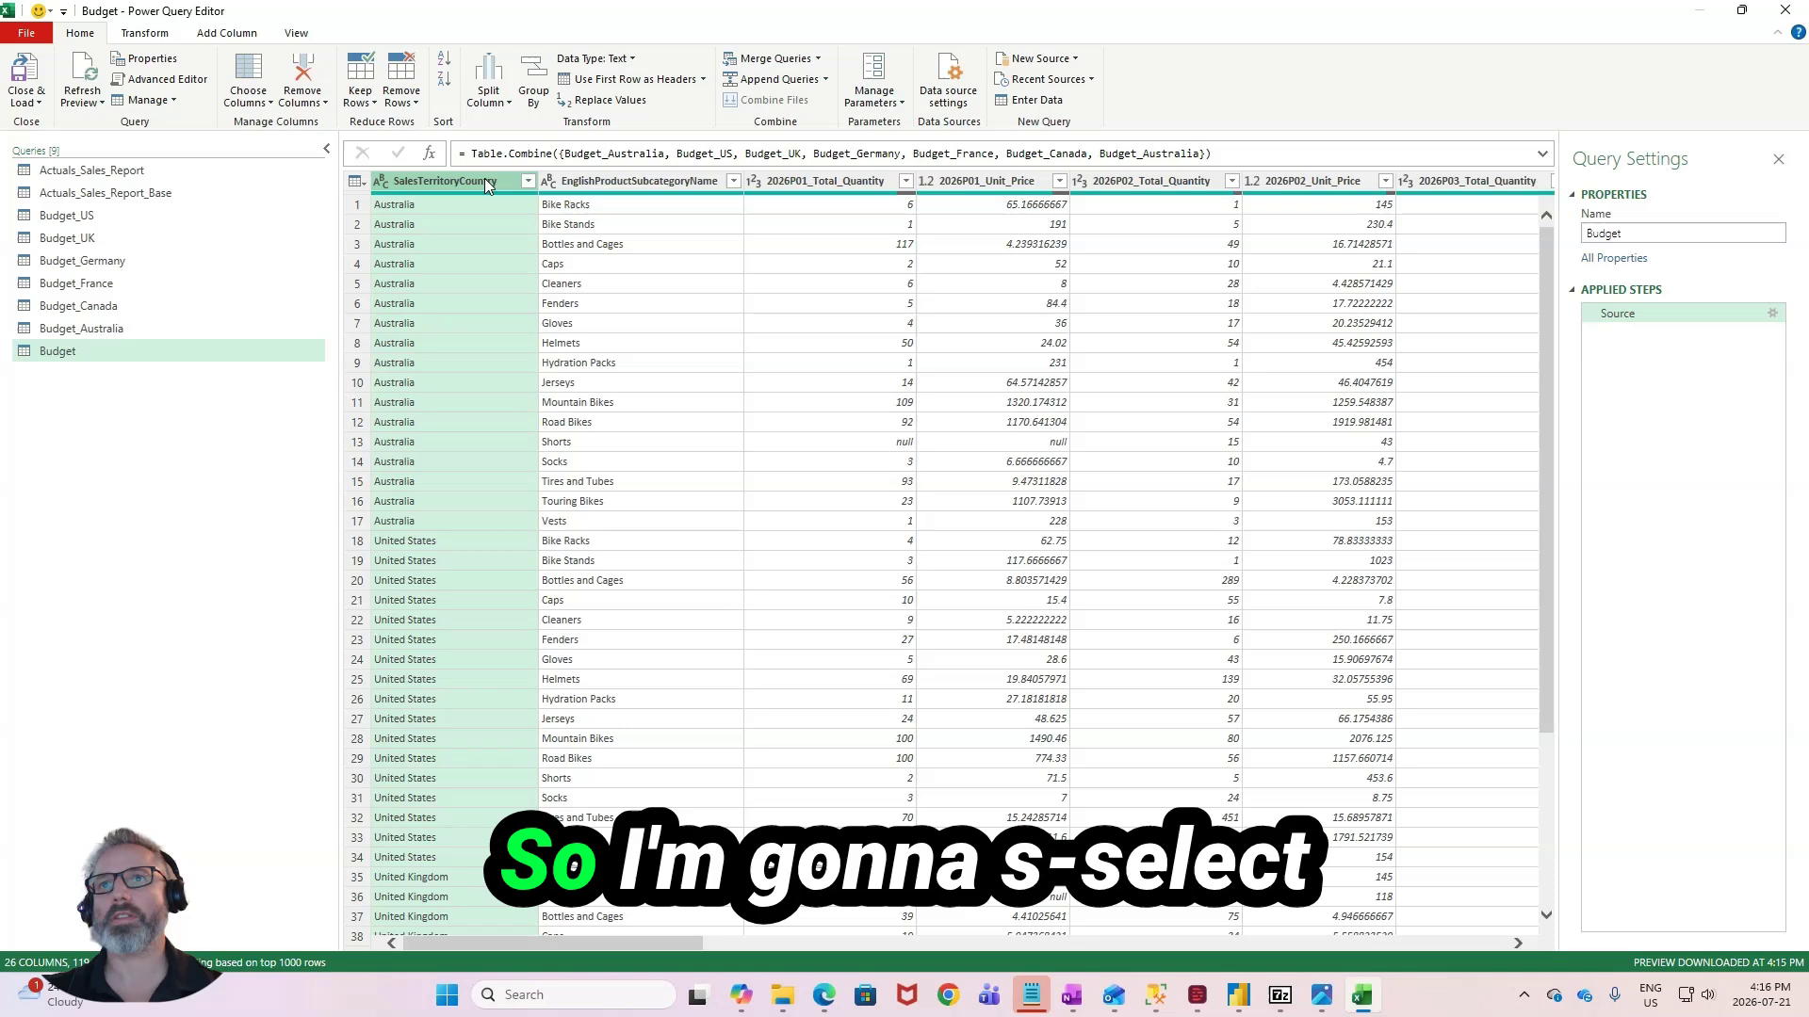
left_click(604, 181, "ctrl")
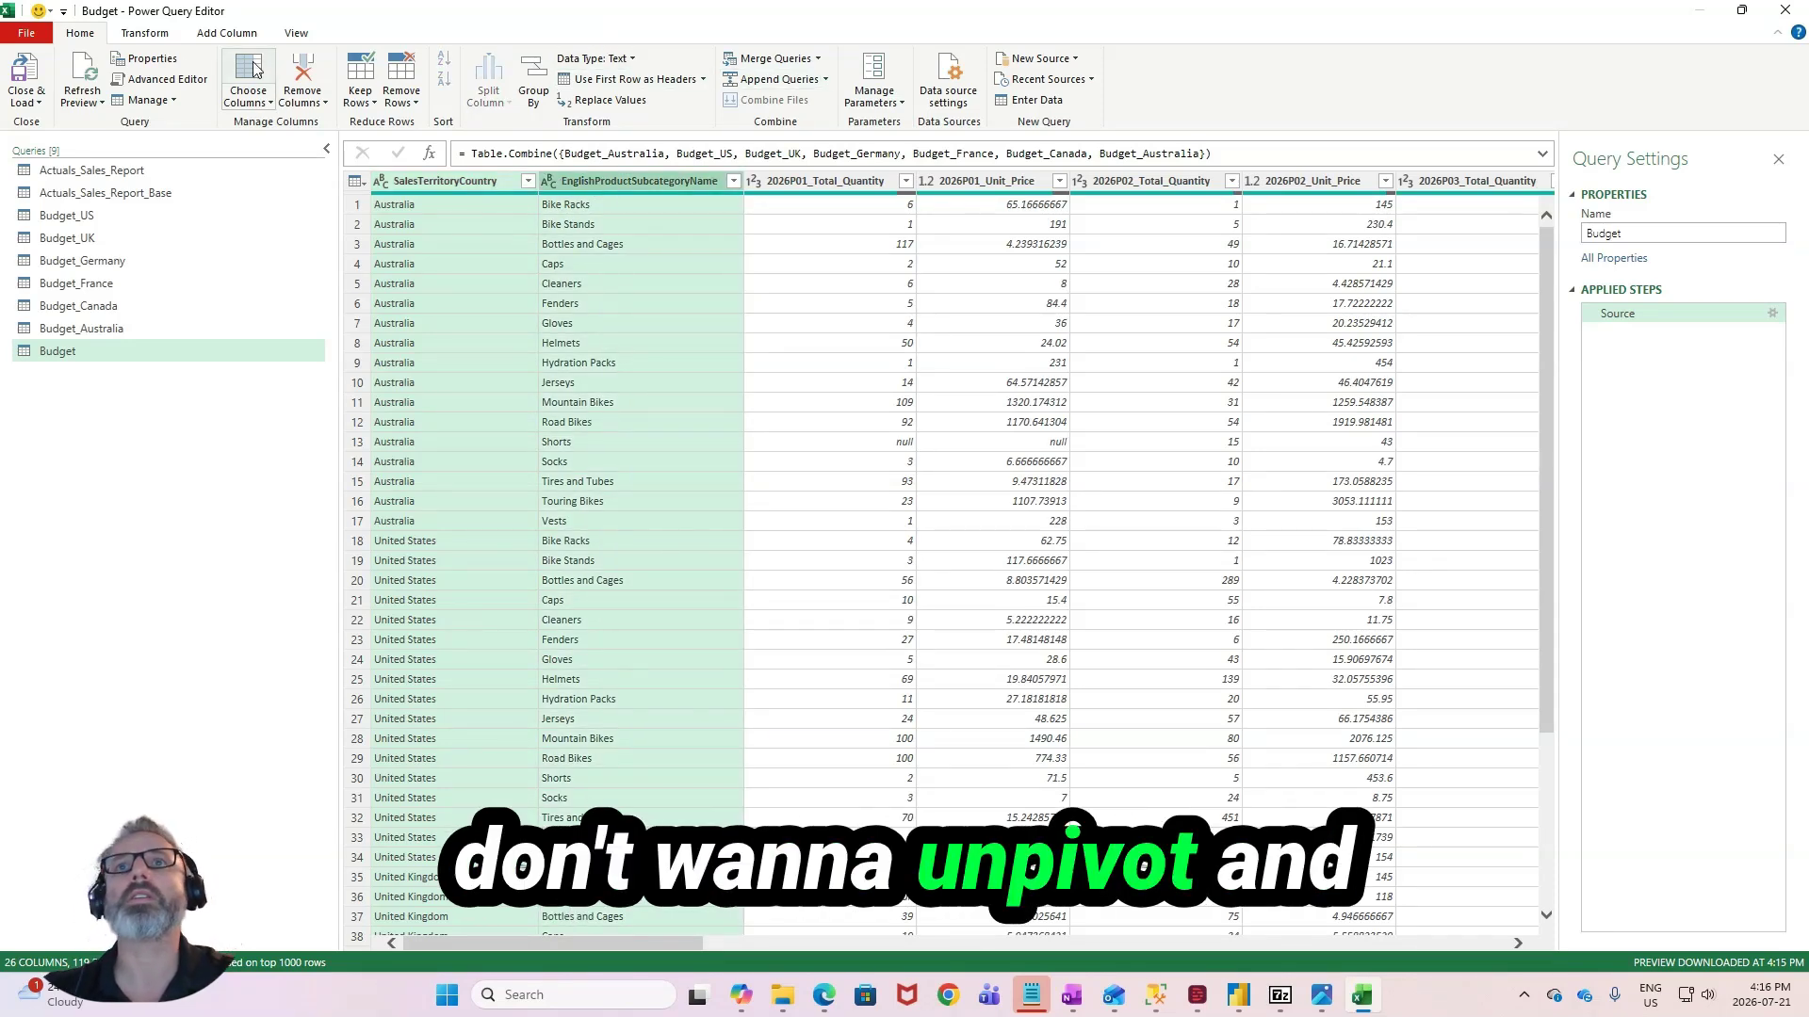
left_click(144, 33)
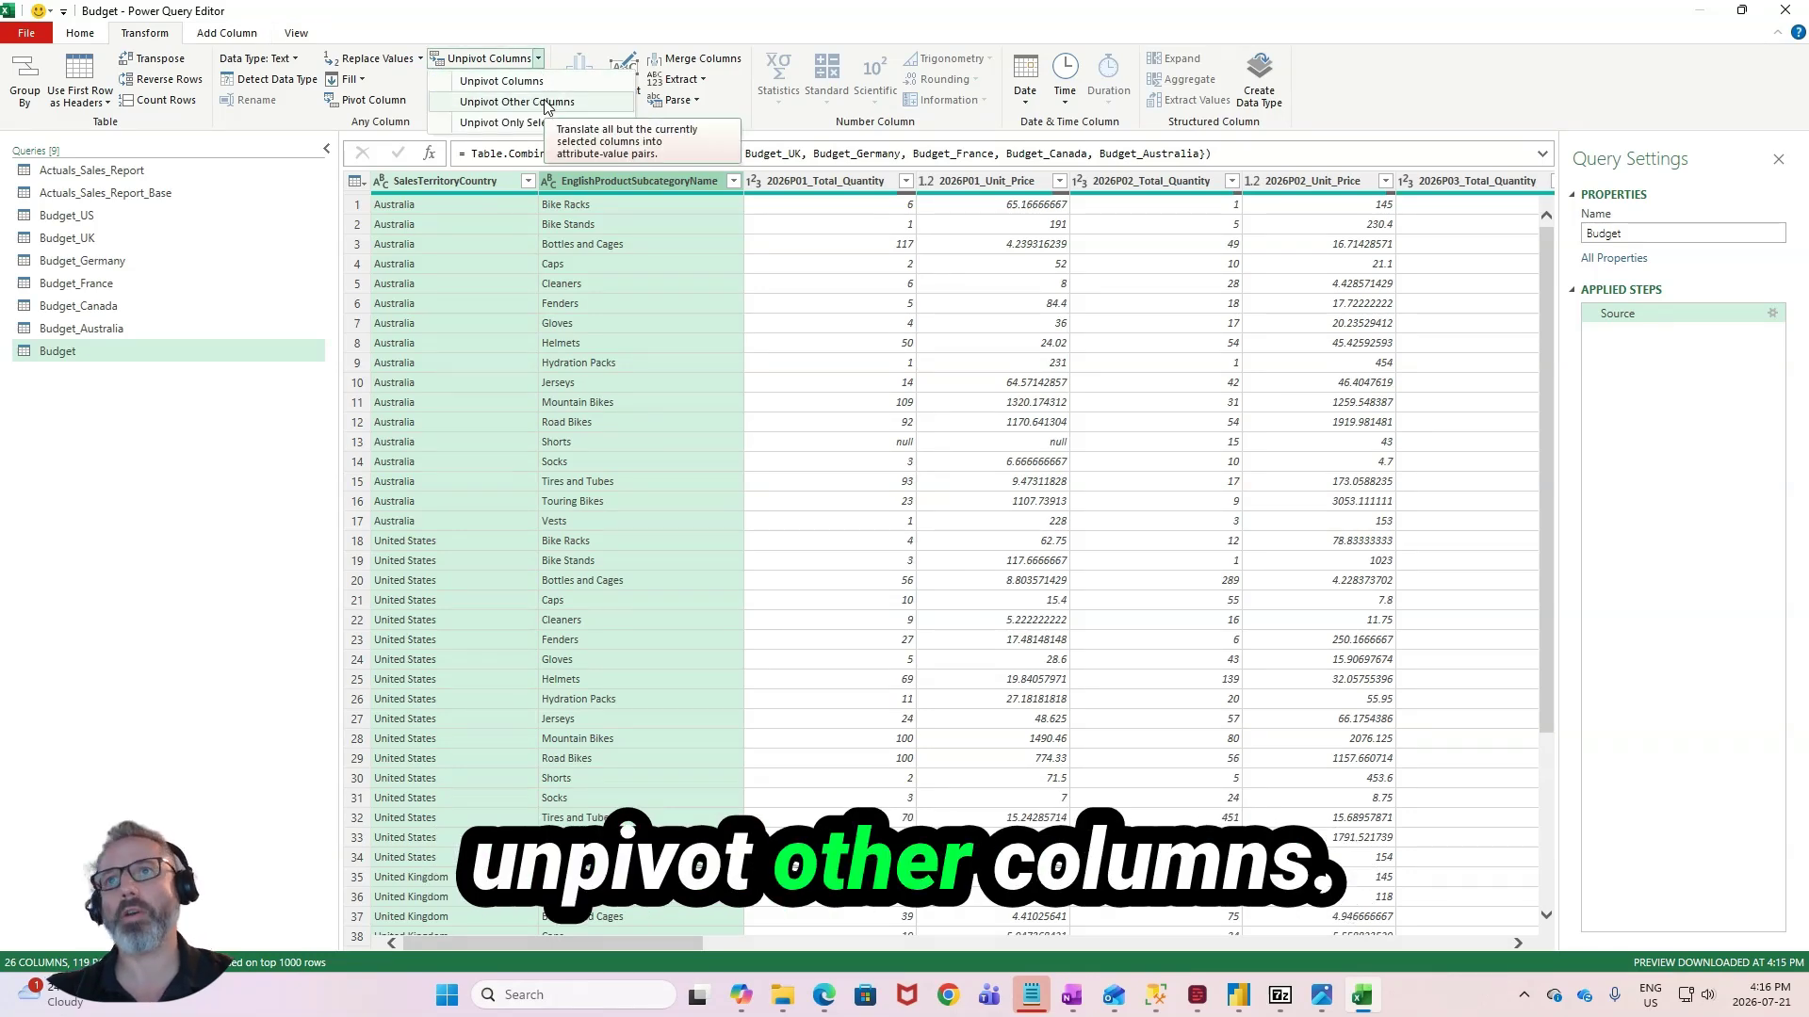
left_click(547, 103)
- Add a custom column named Period that extracts the first seven characters of Attribute with Text.Start([Attribute],7)
left_click(876, 202)
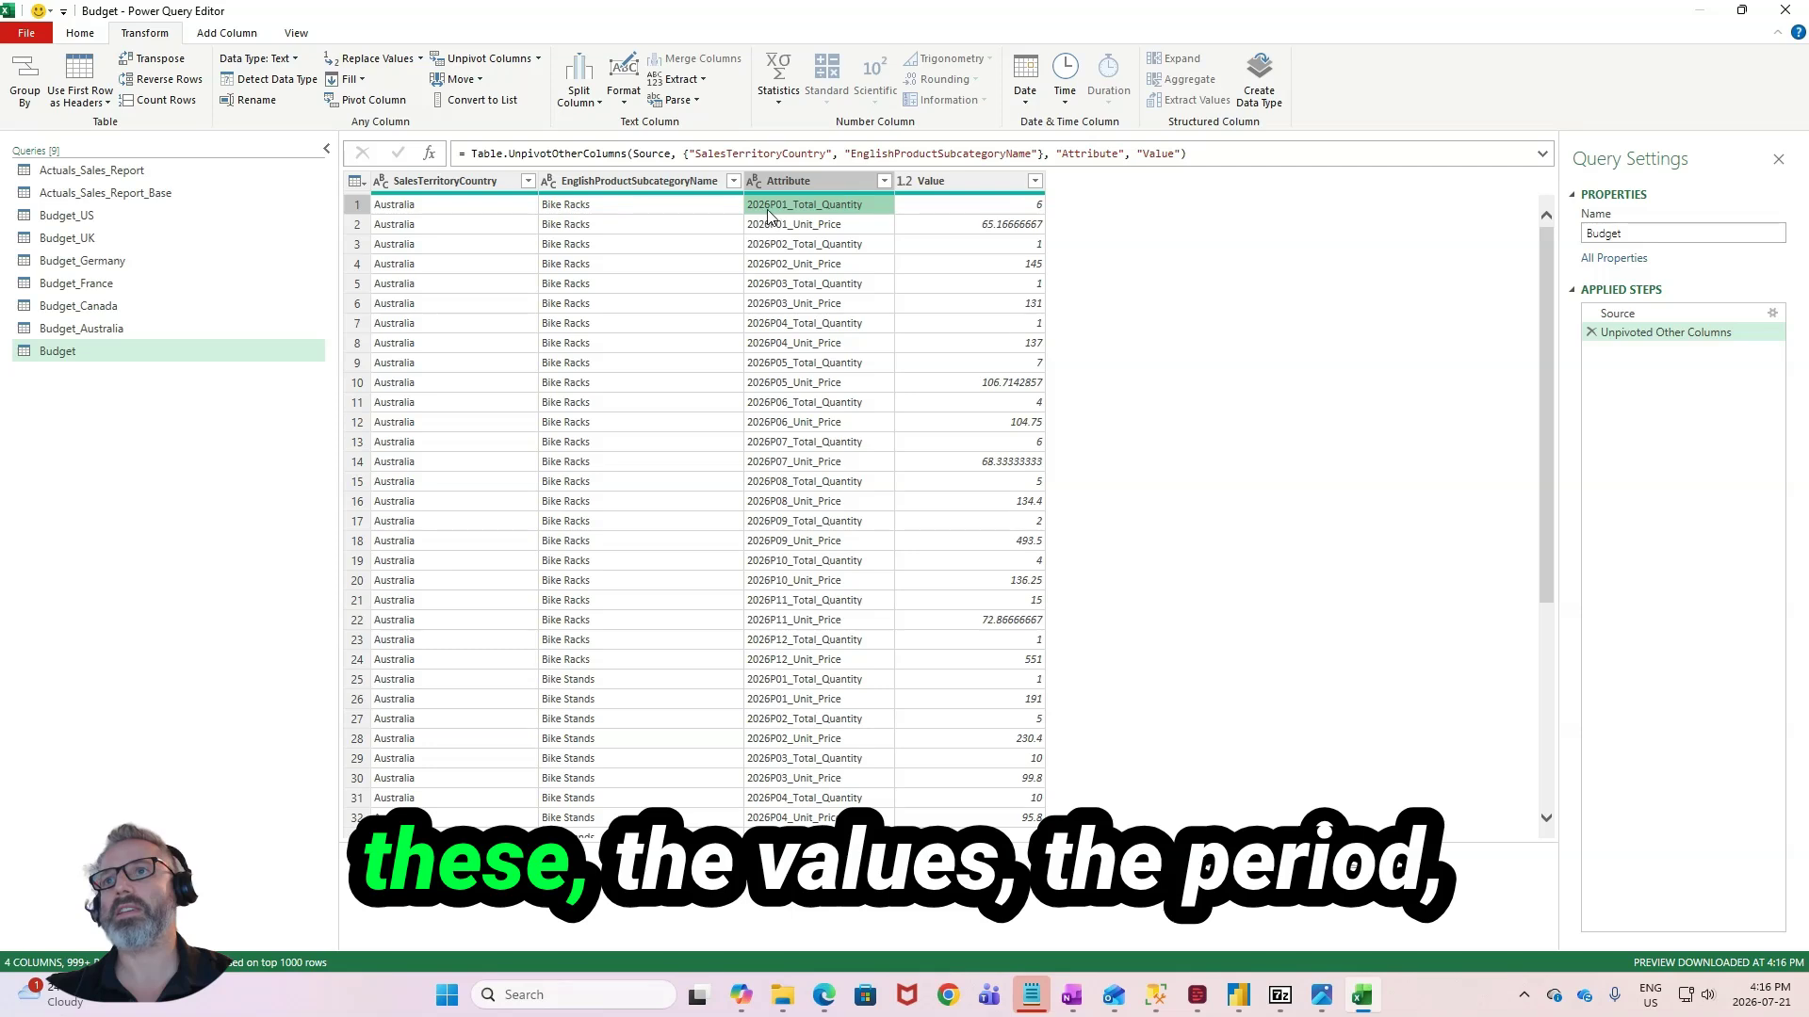
left_click(816, 207)
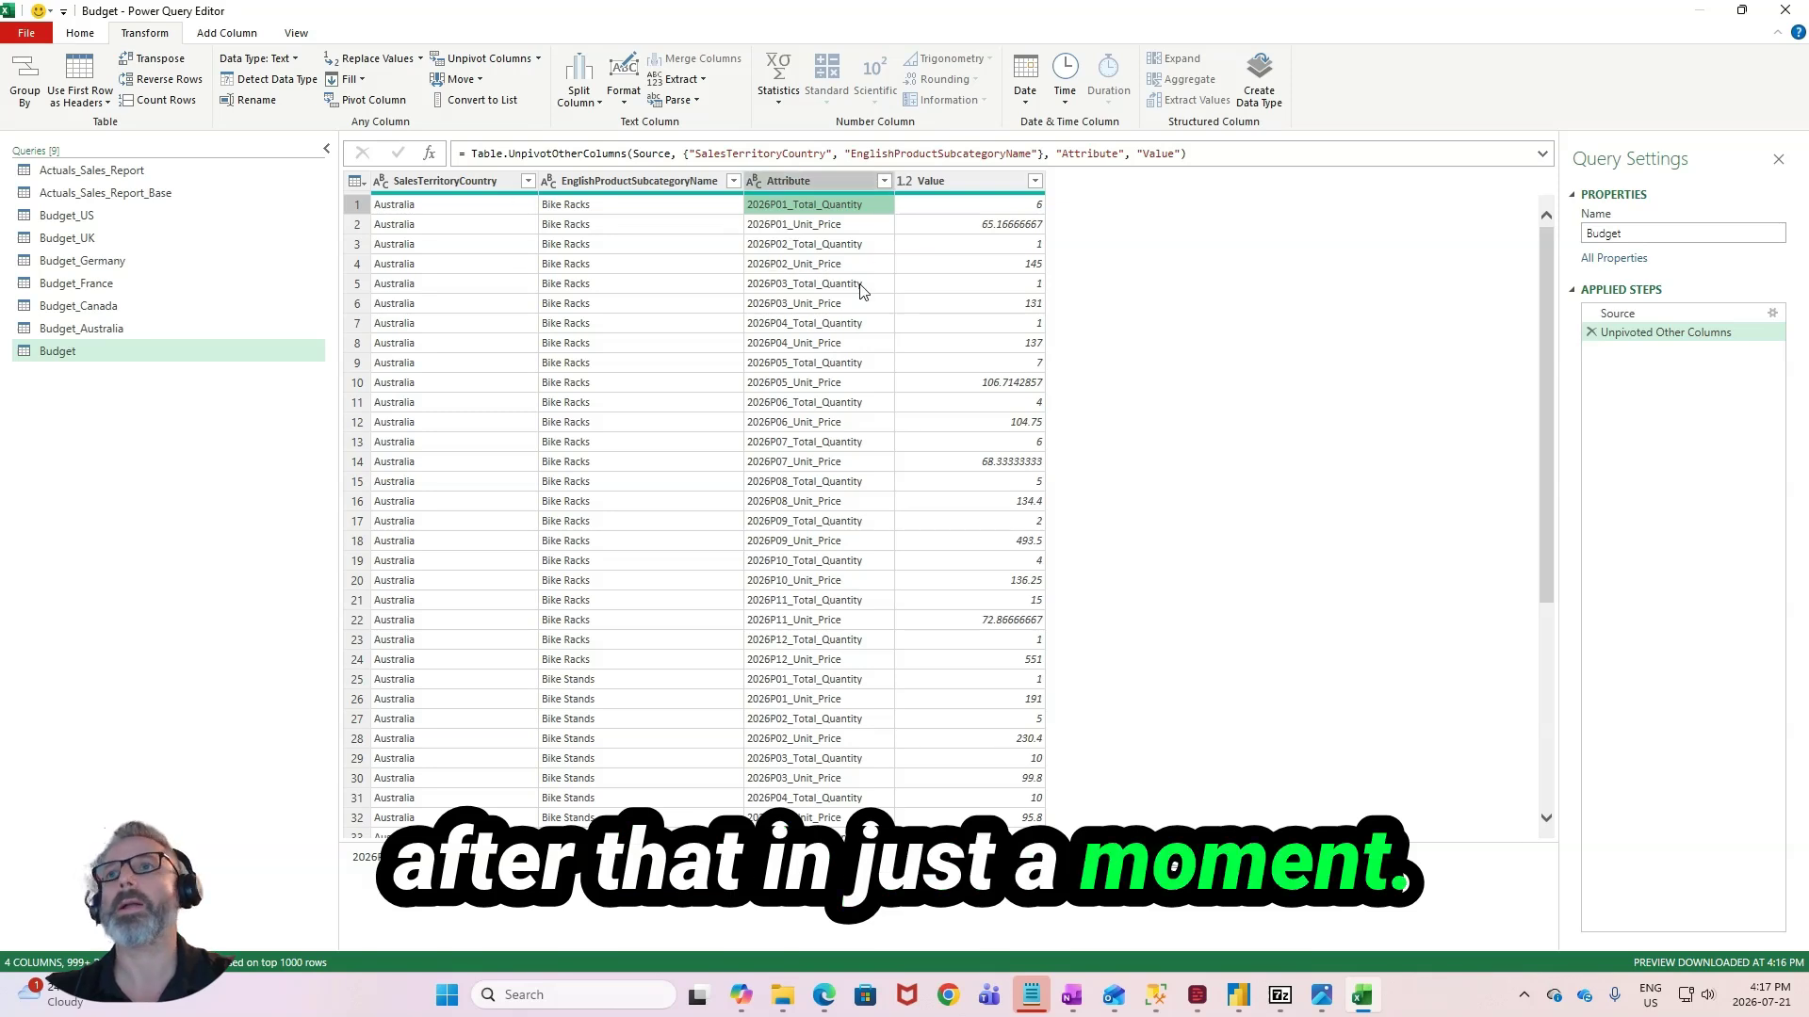
left_click(213, 31)
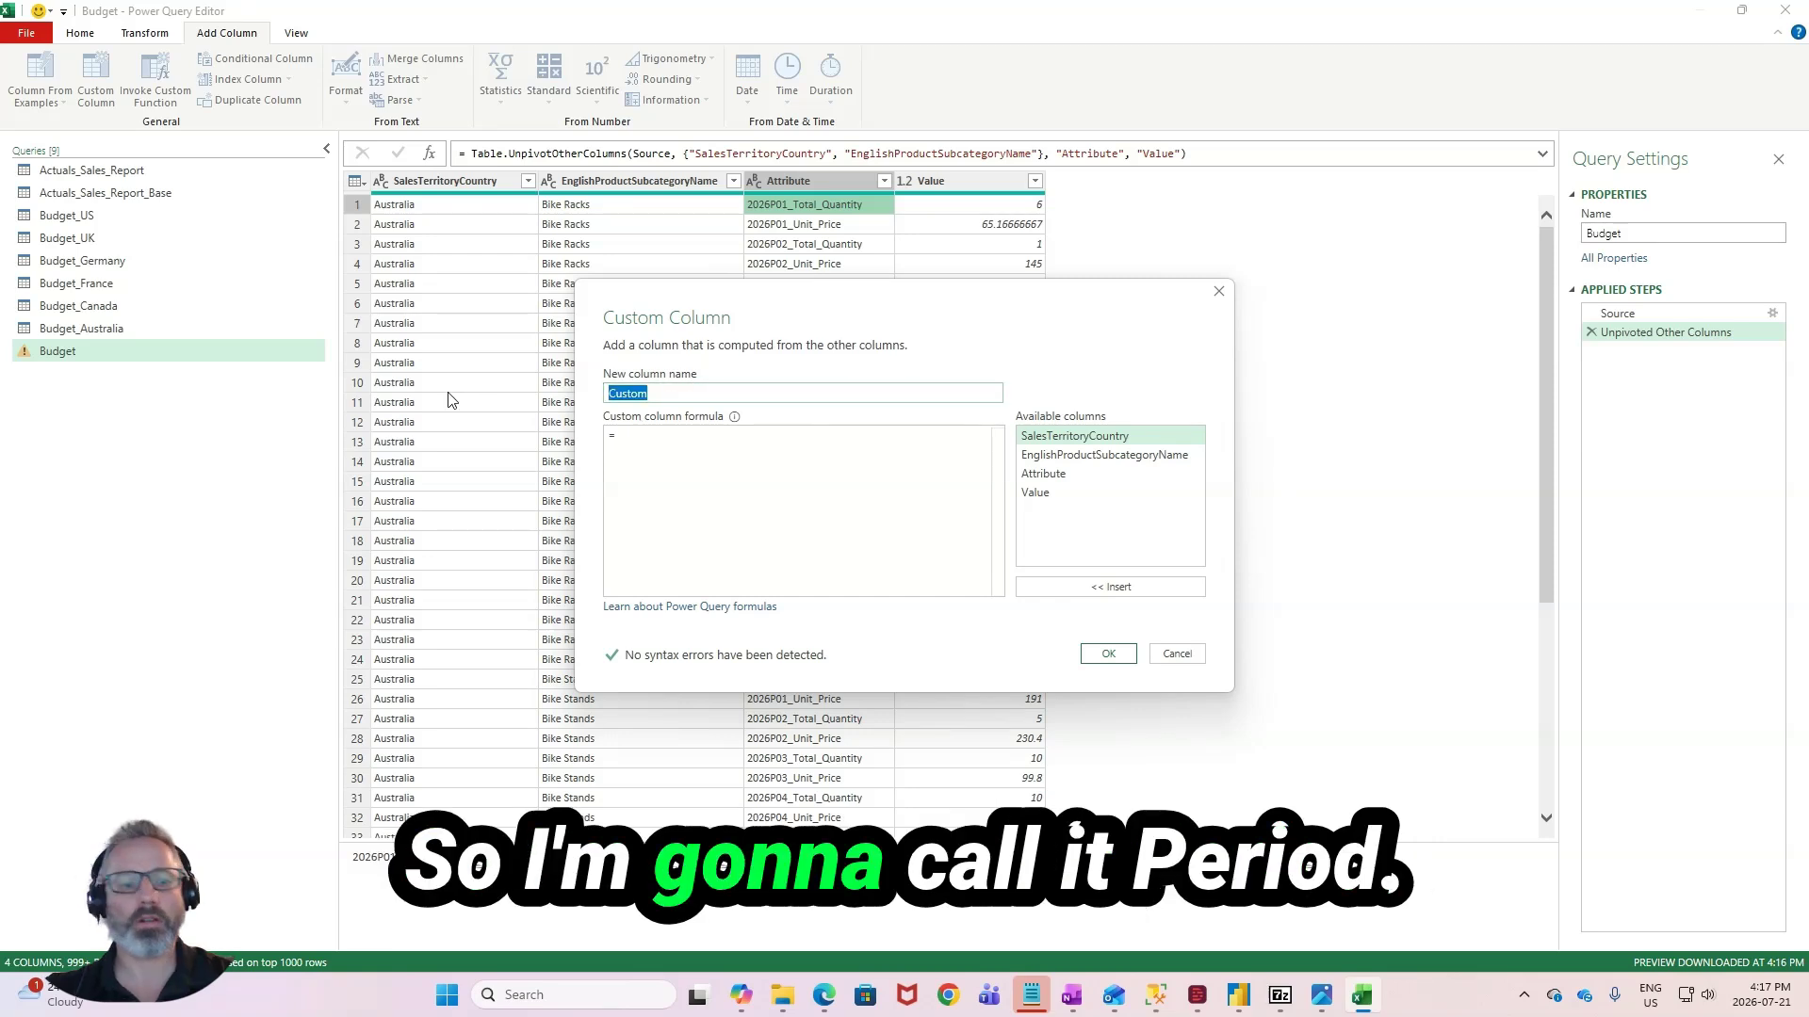
type("eriod")
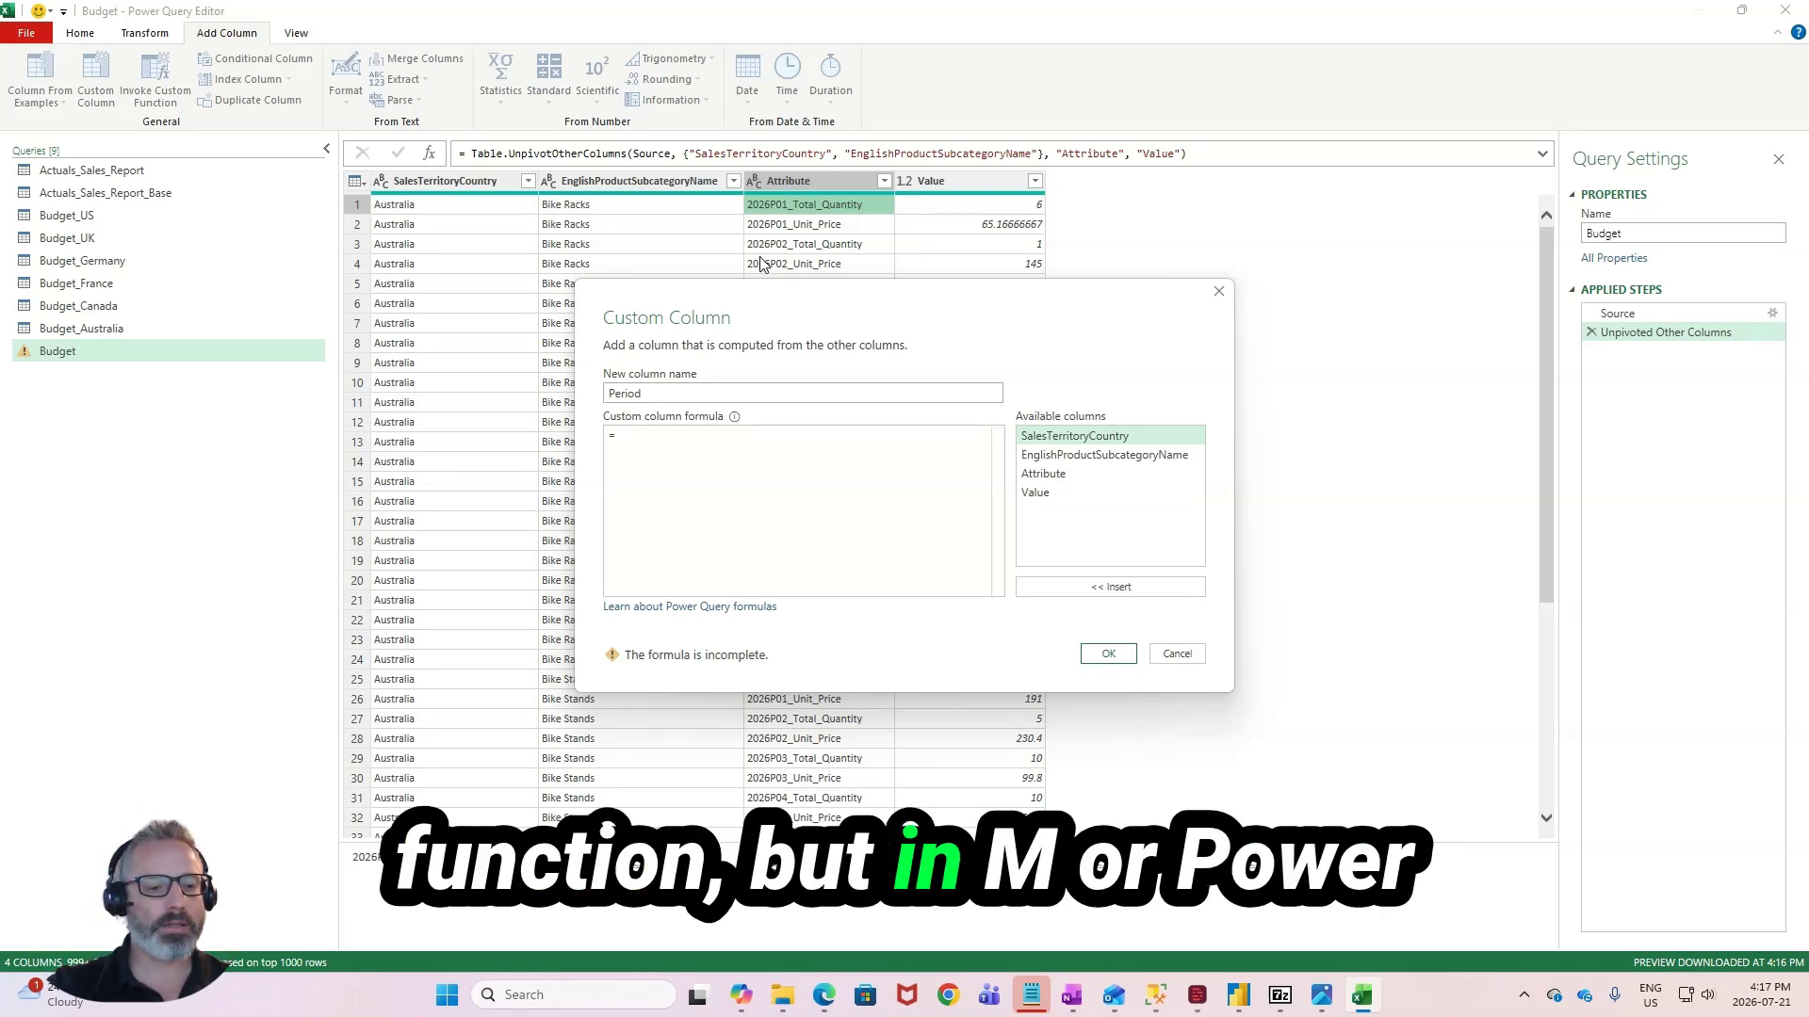
type("T")
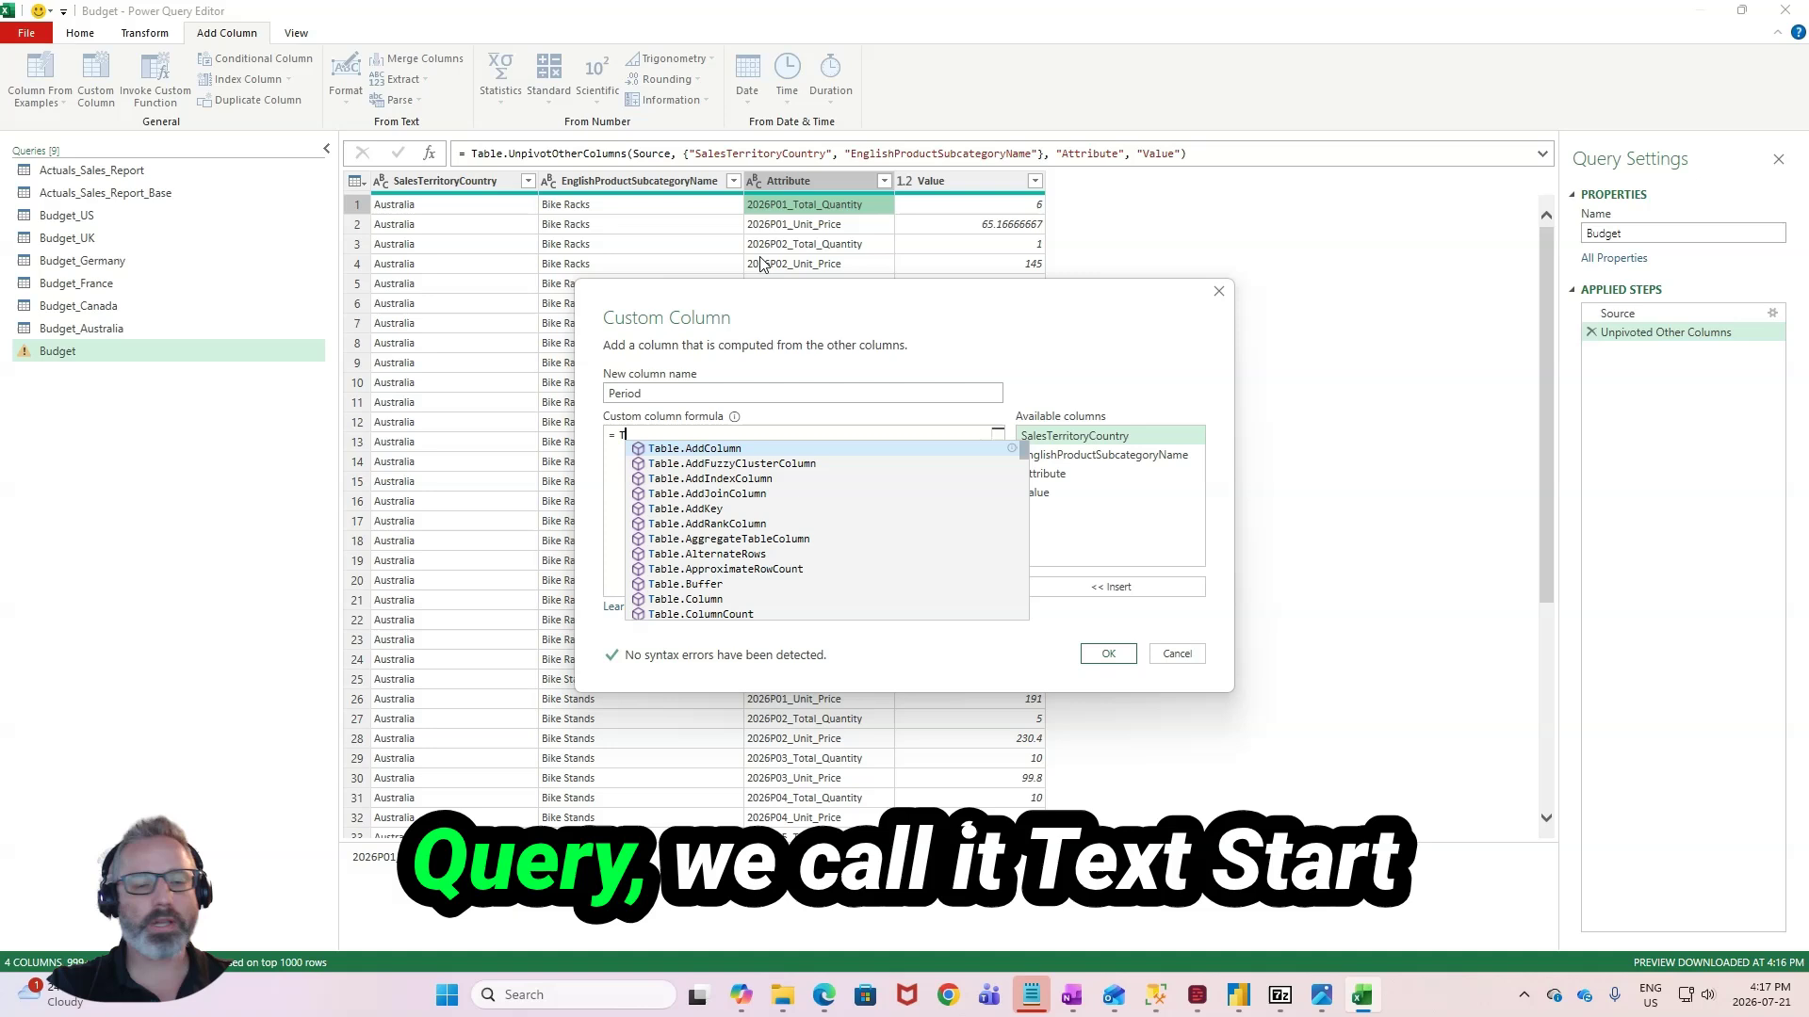
type("ect.start")
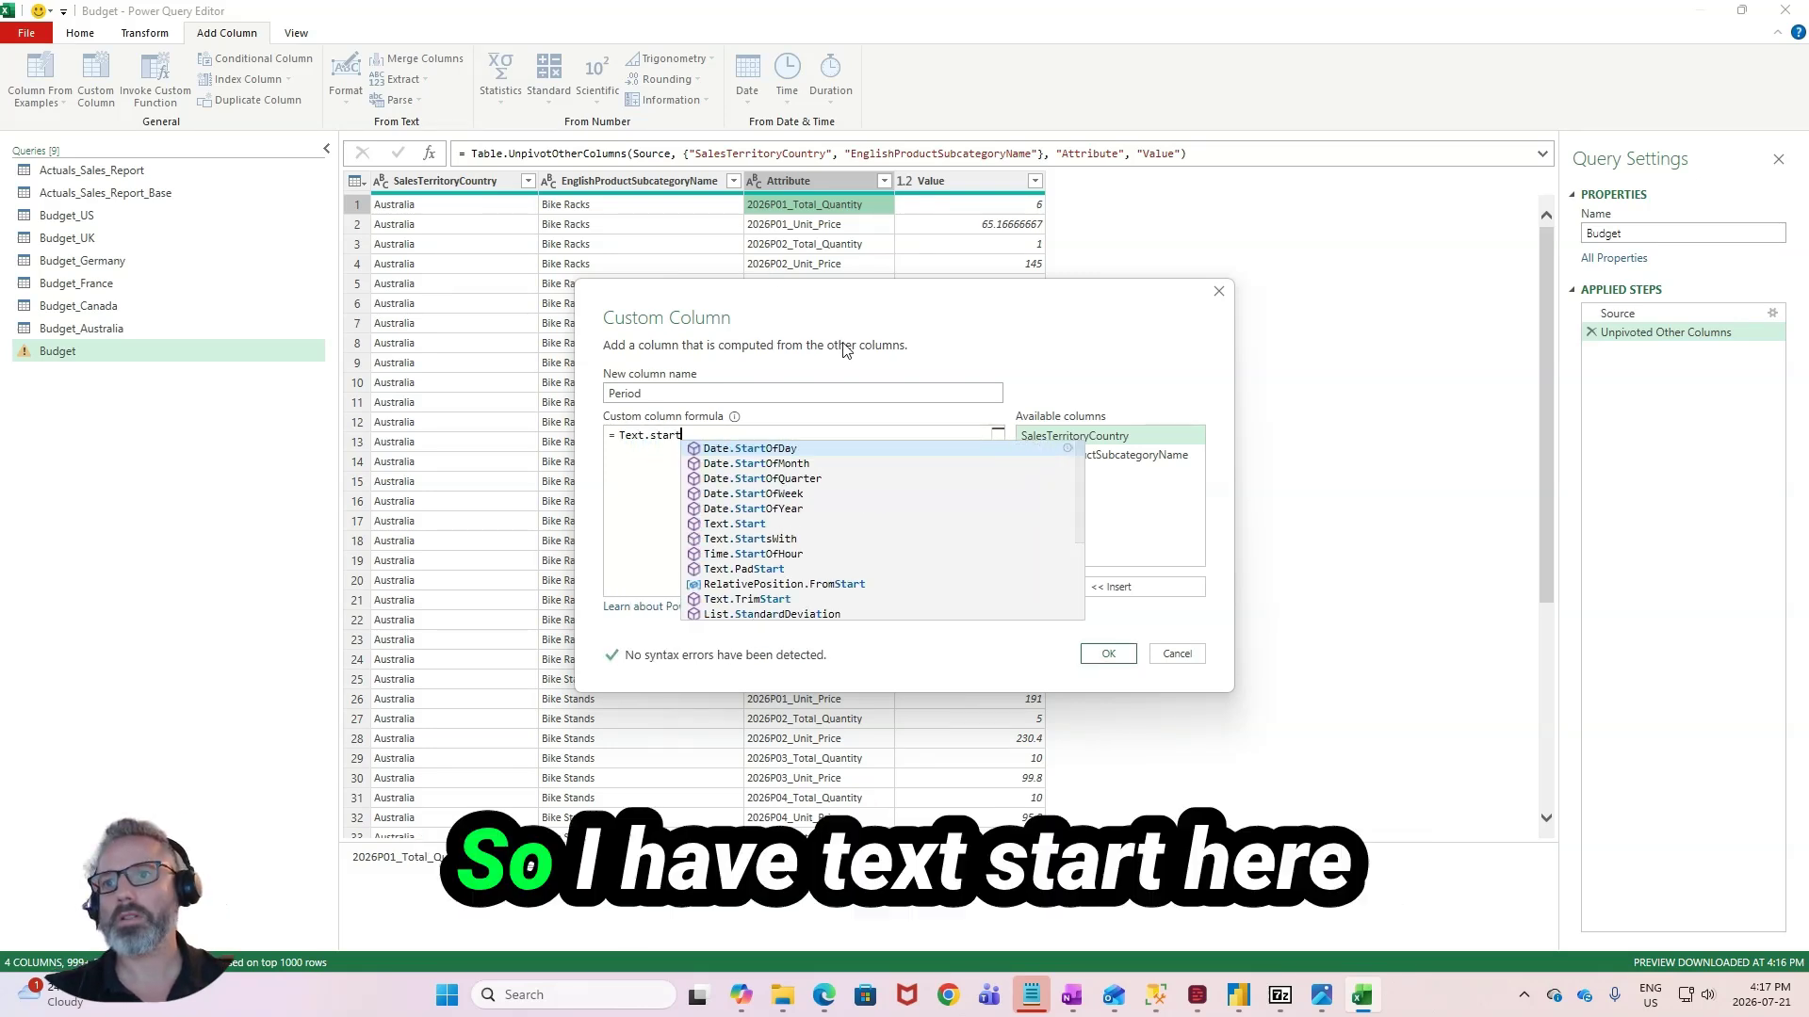
type("Text.Start")
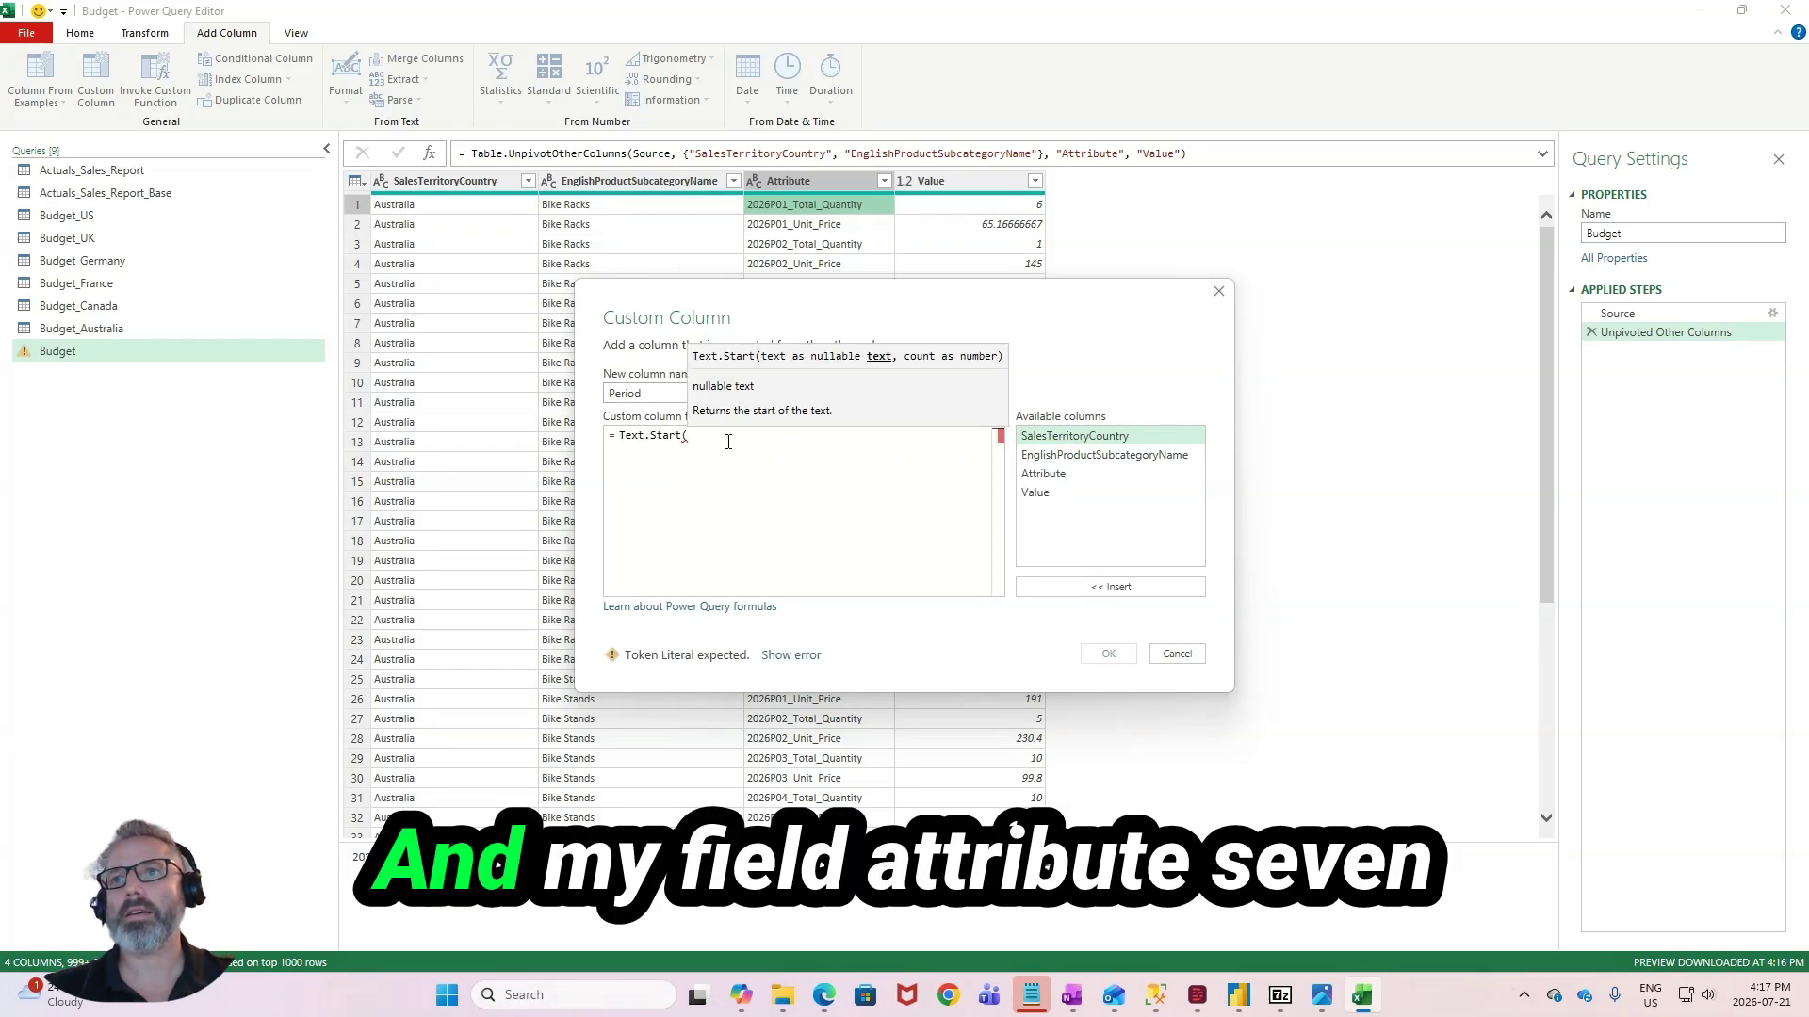
type("Attribu")
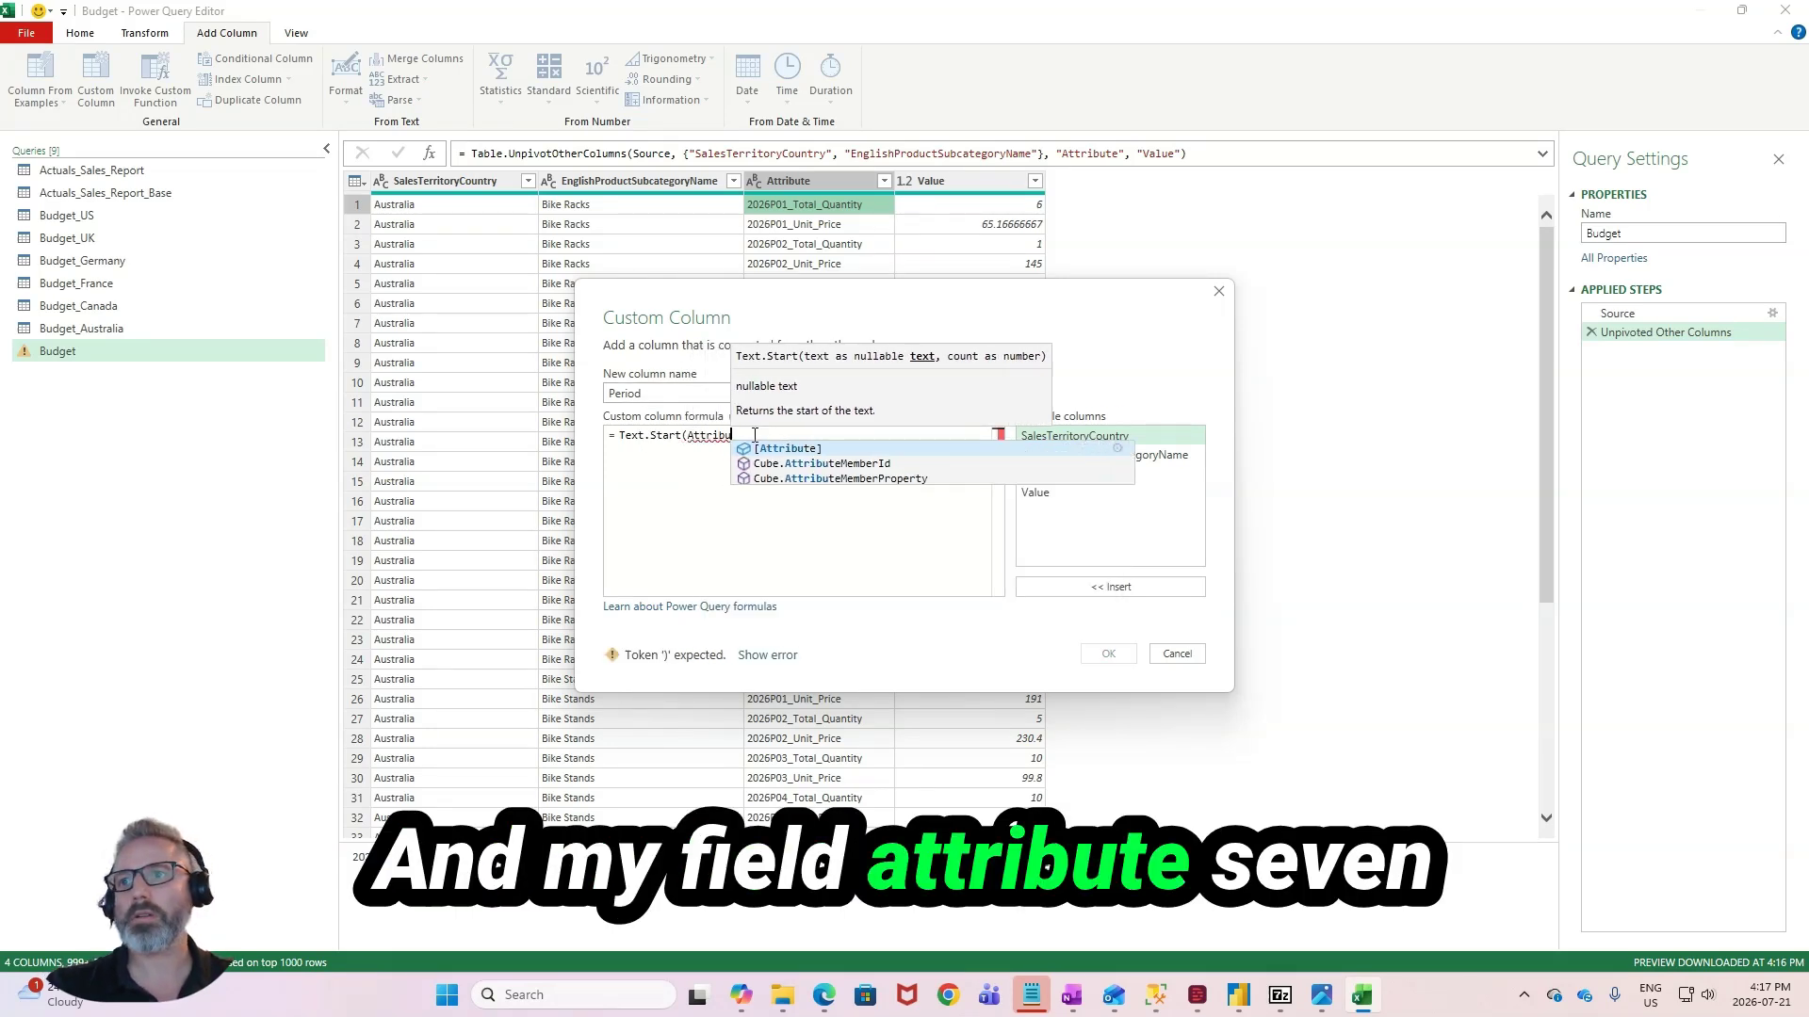
key("Tab")
type(",")
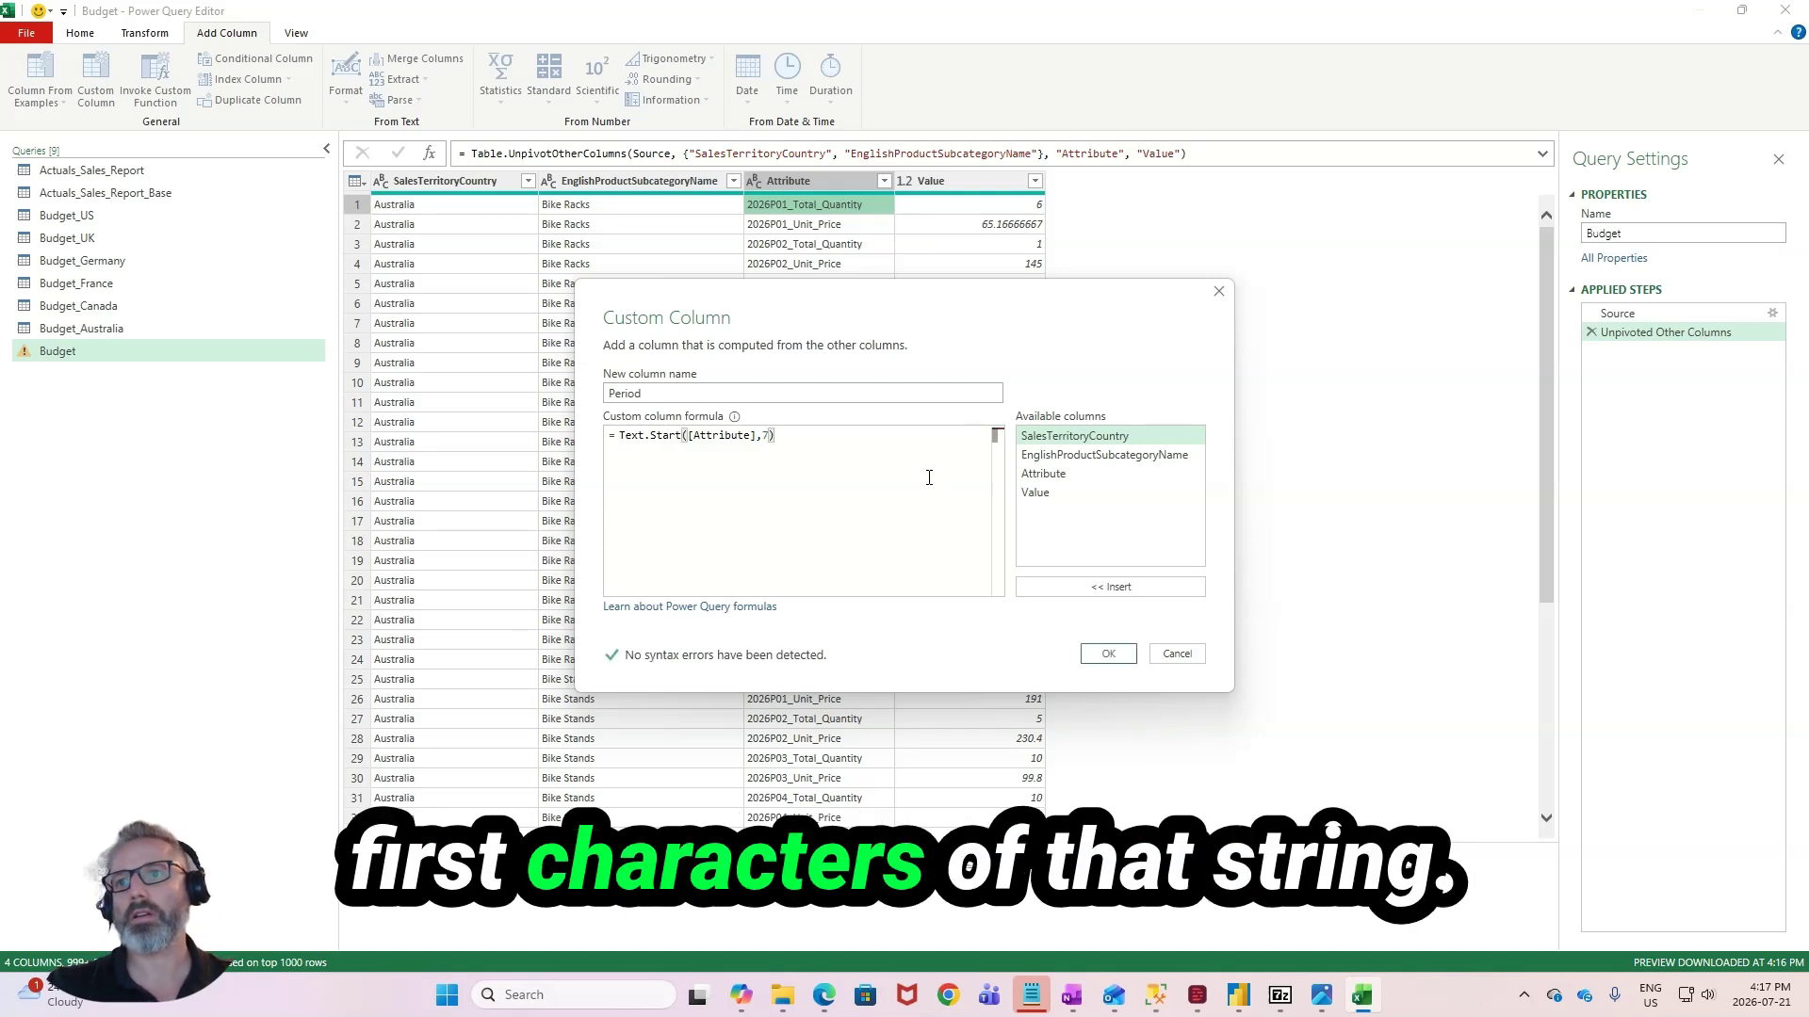
left_click(1131, 652)
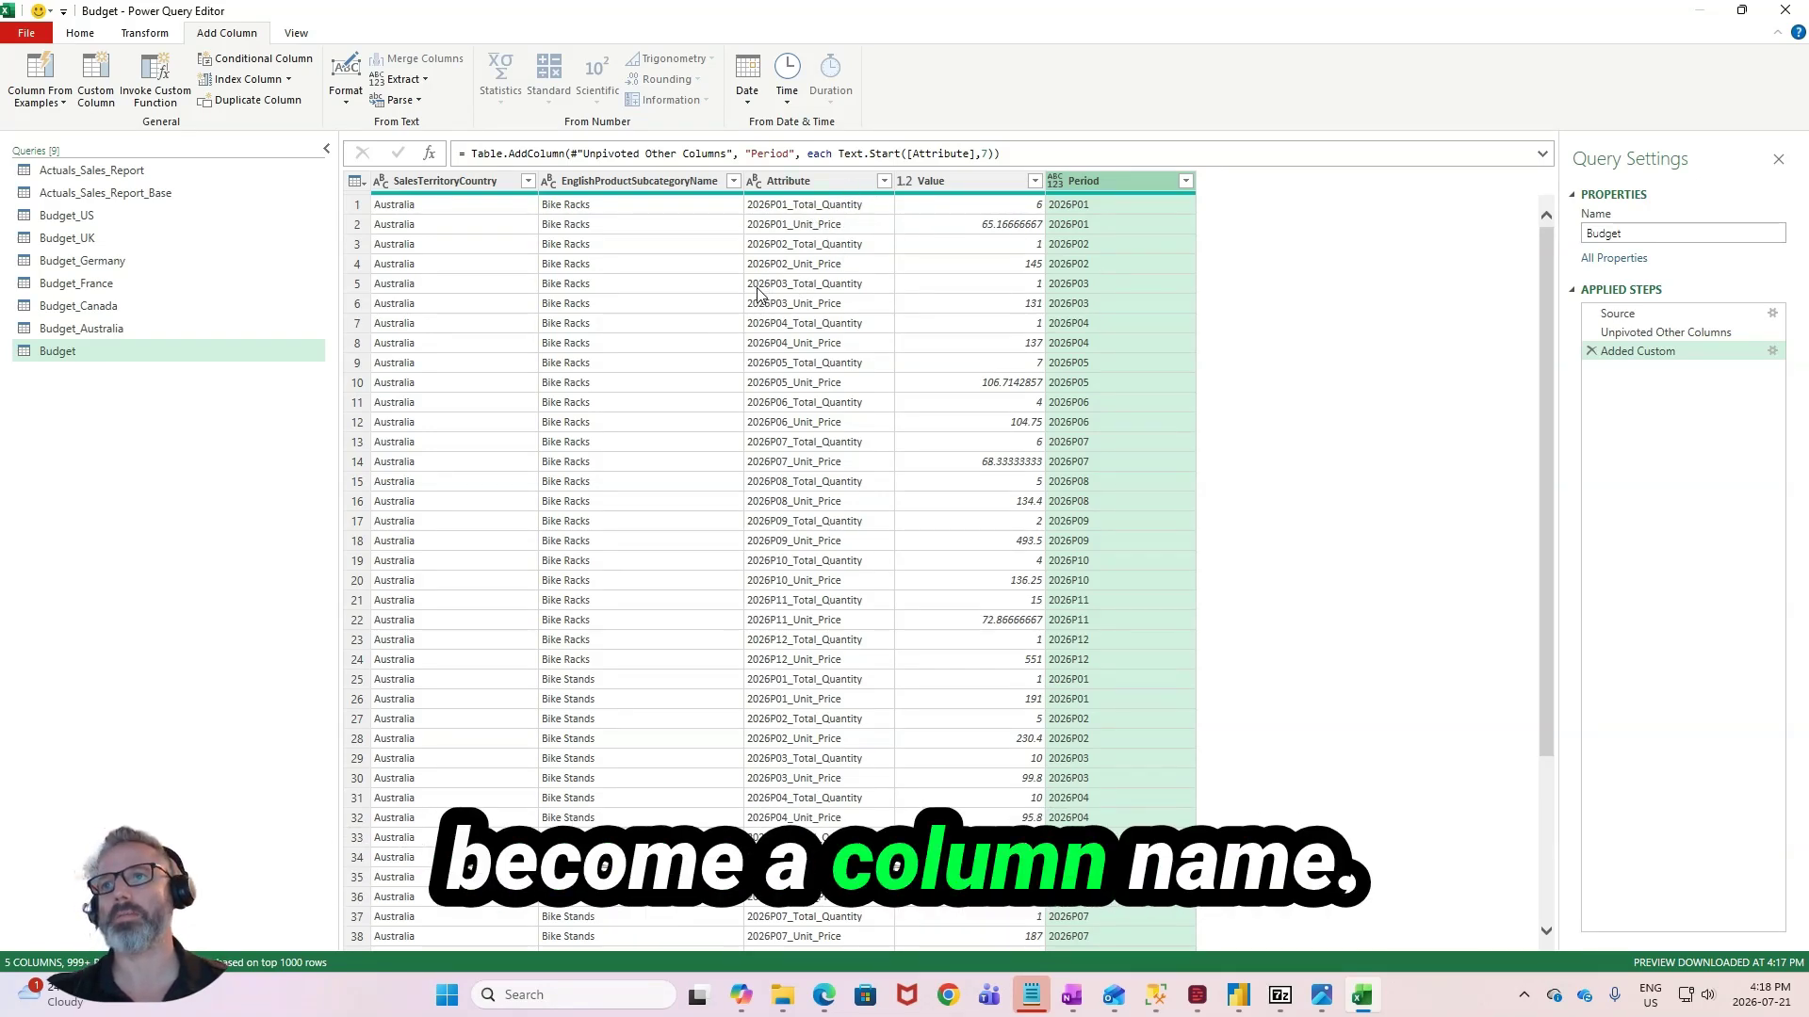
- Add a custom column named Custom with the formula Text.End([Attribute],Text.Length([Attribute])-8) to extract the measure name from Attribute
left_click(96, 80)
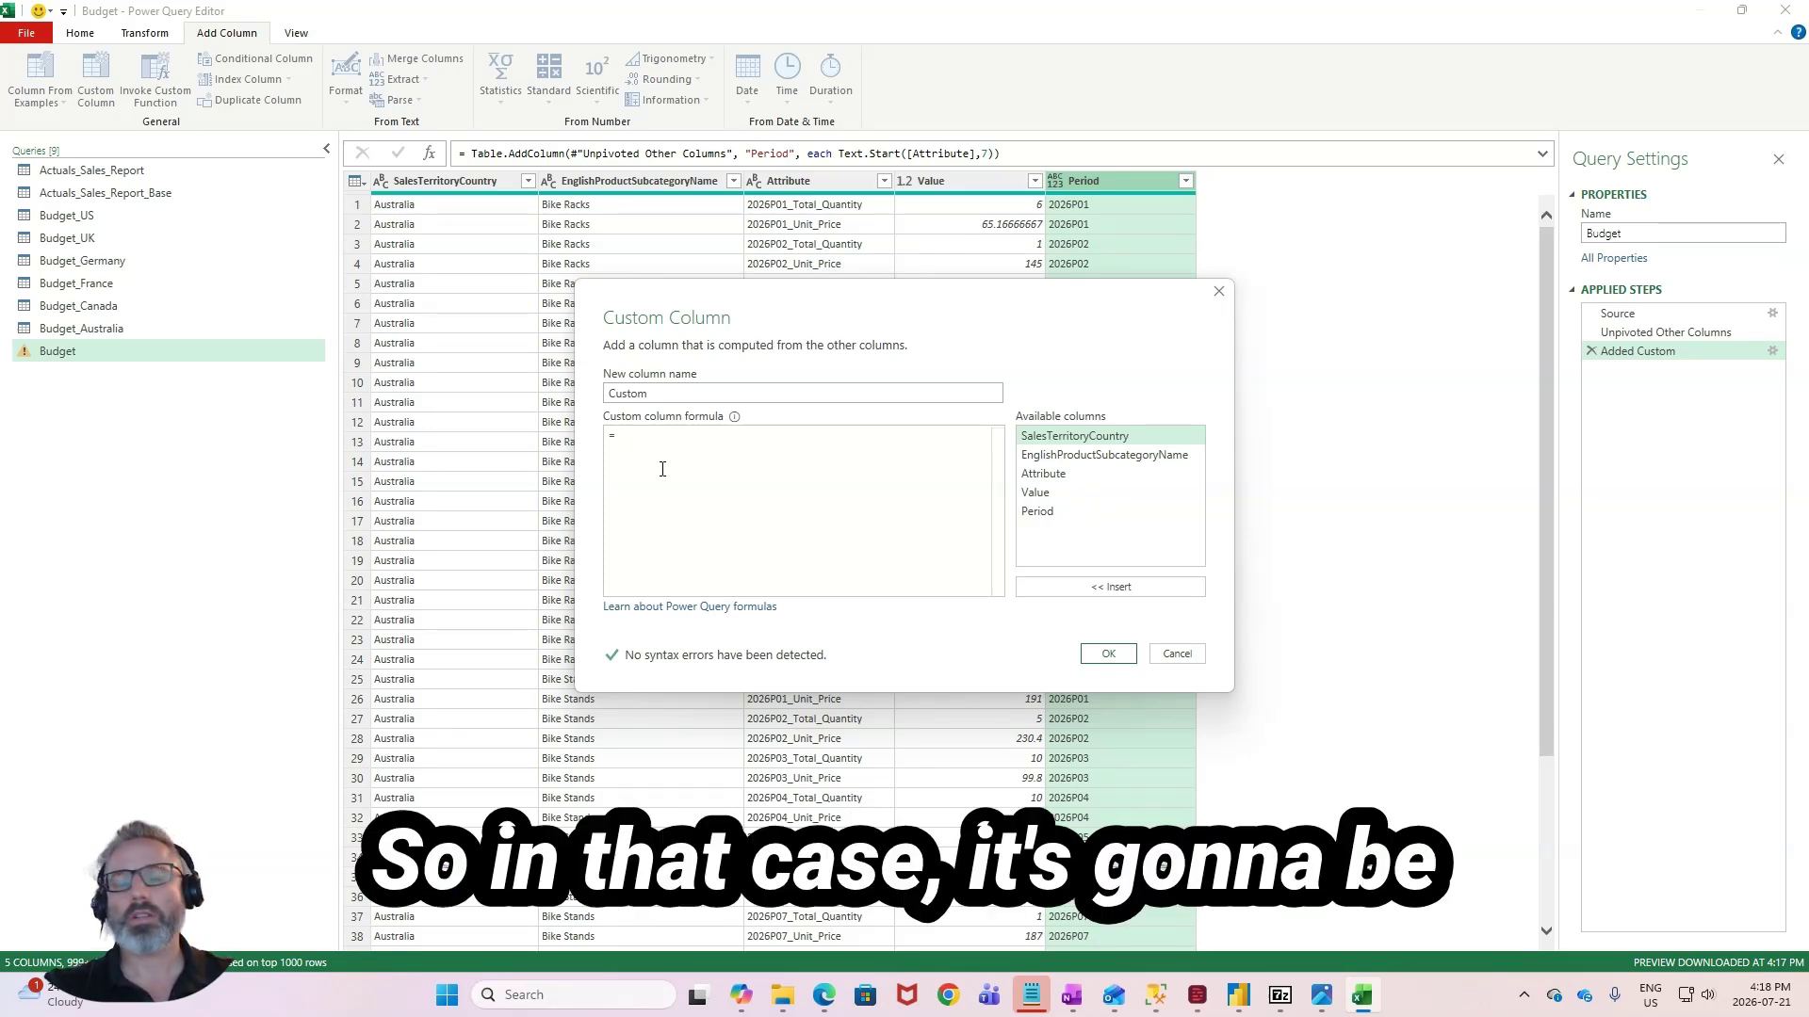
type("text.")
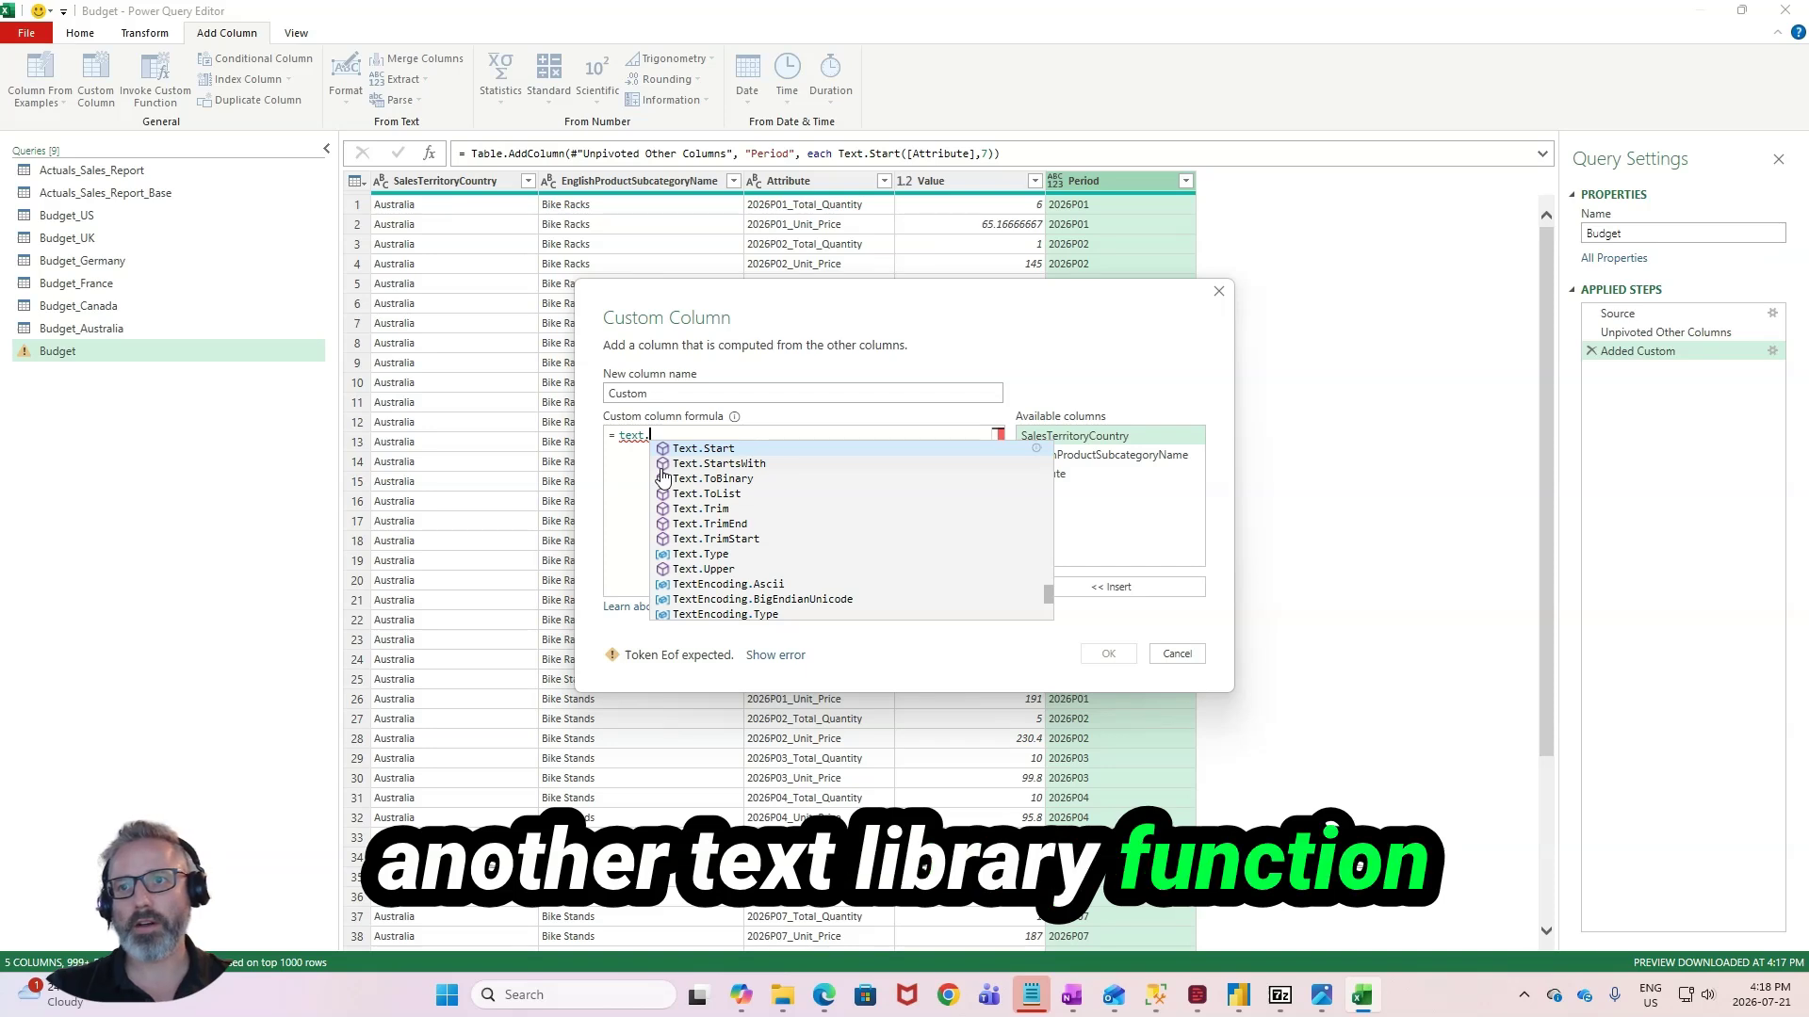
type("end")
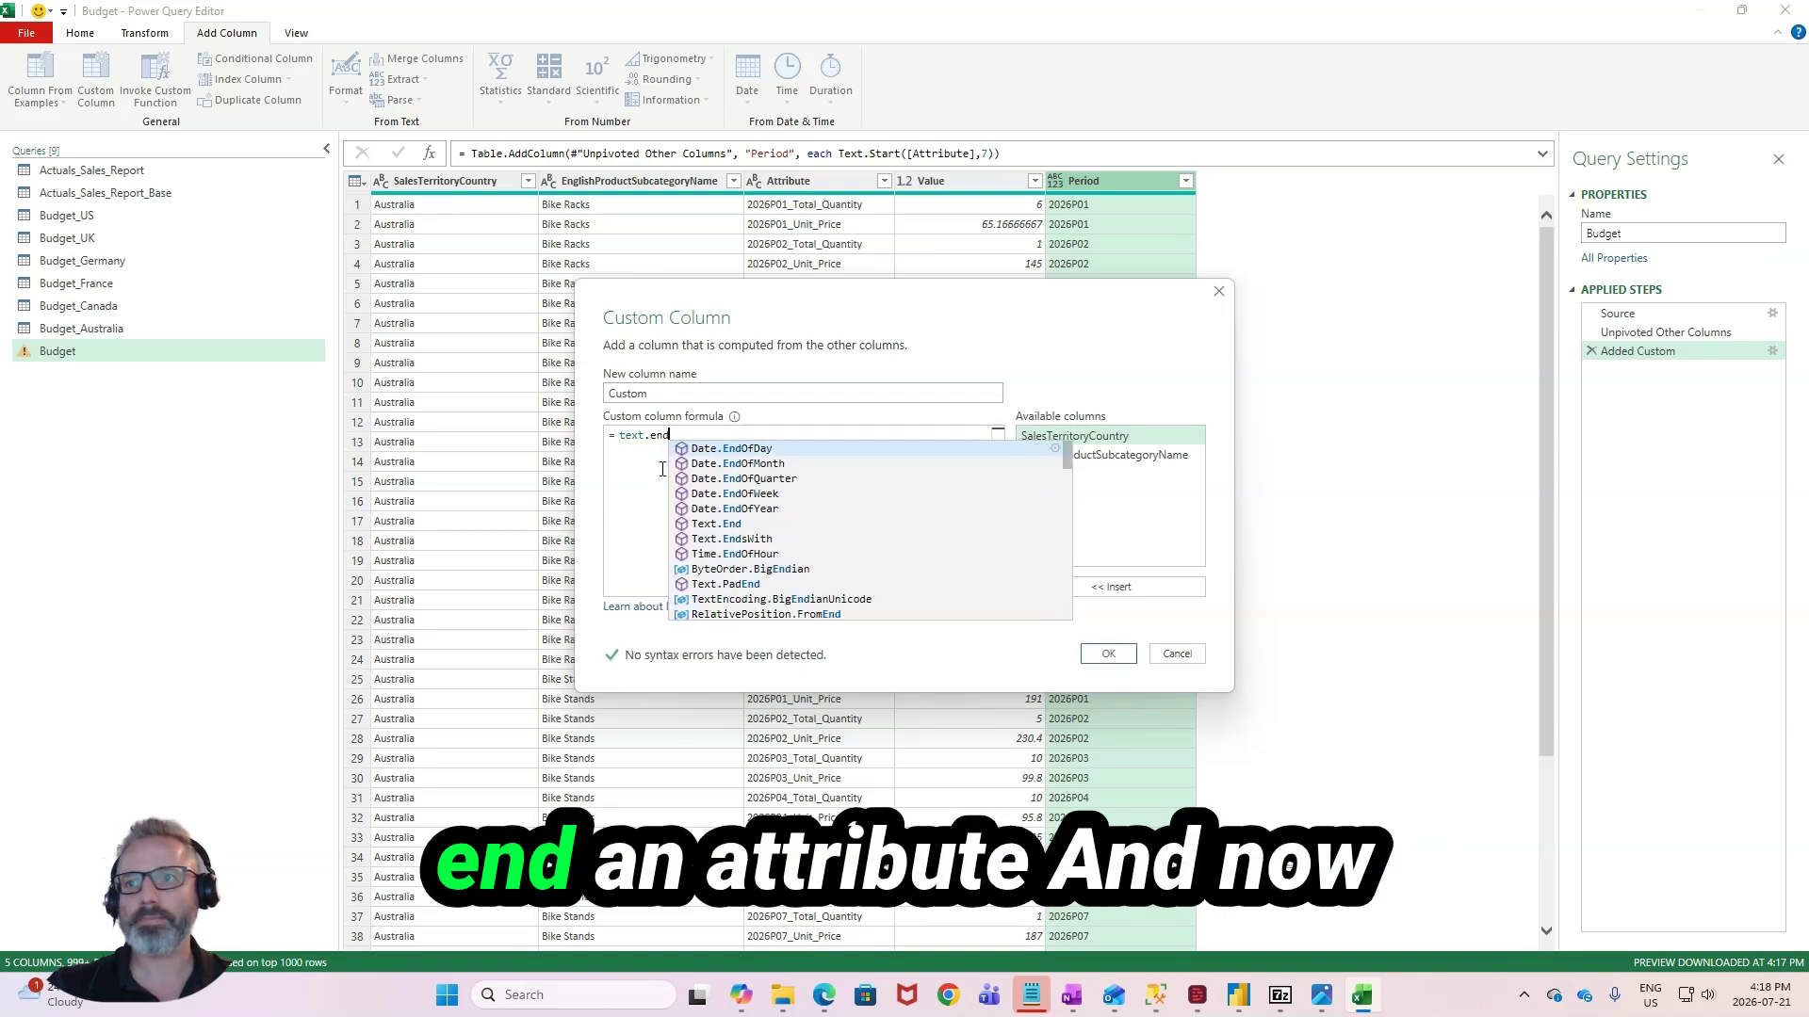
type("([Attribute],")
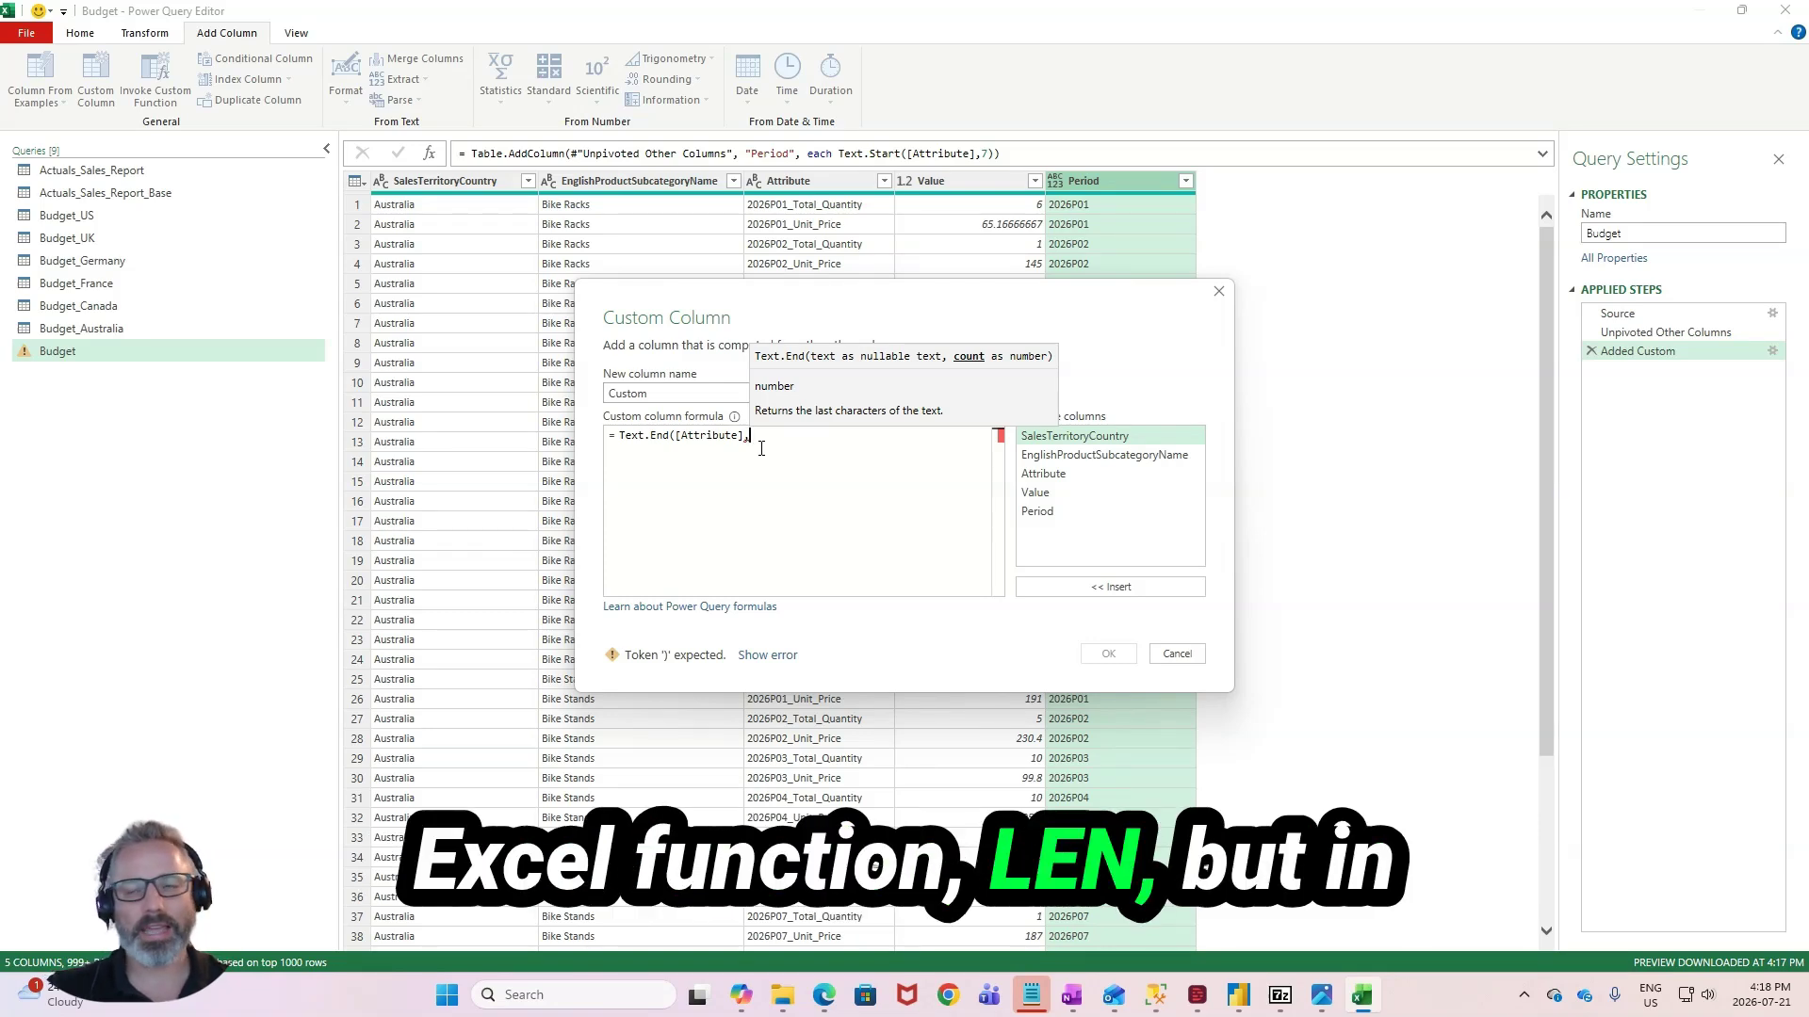
type("te")
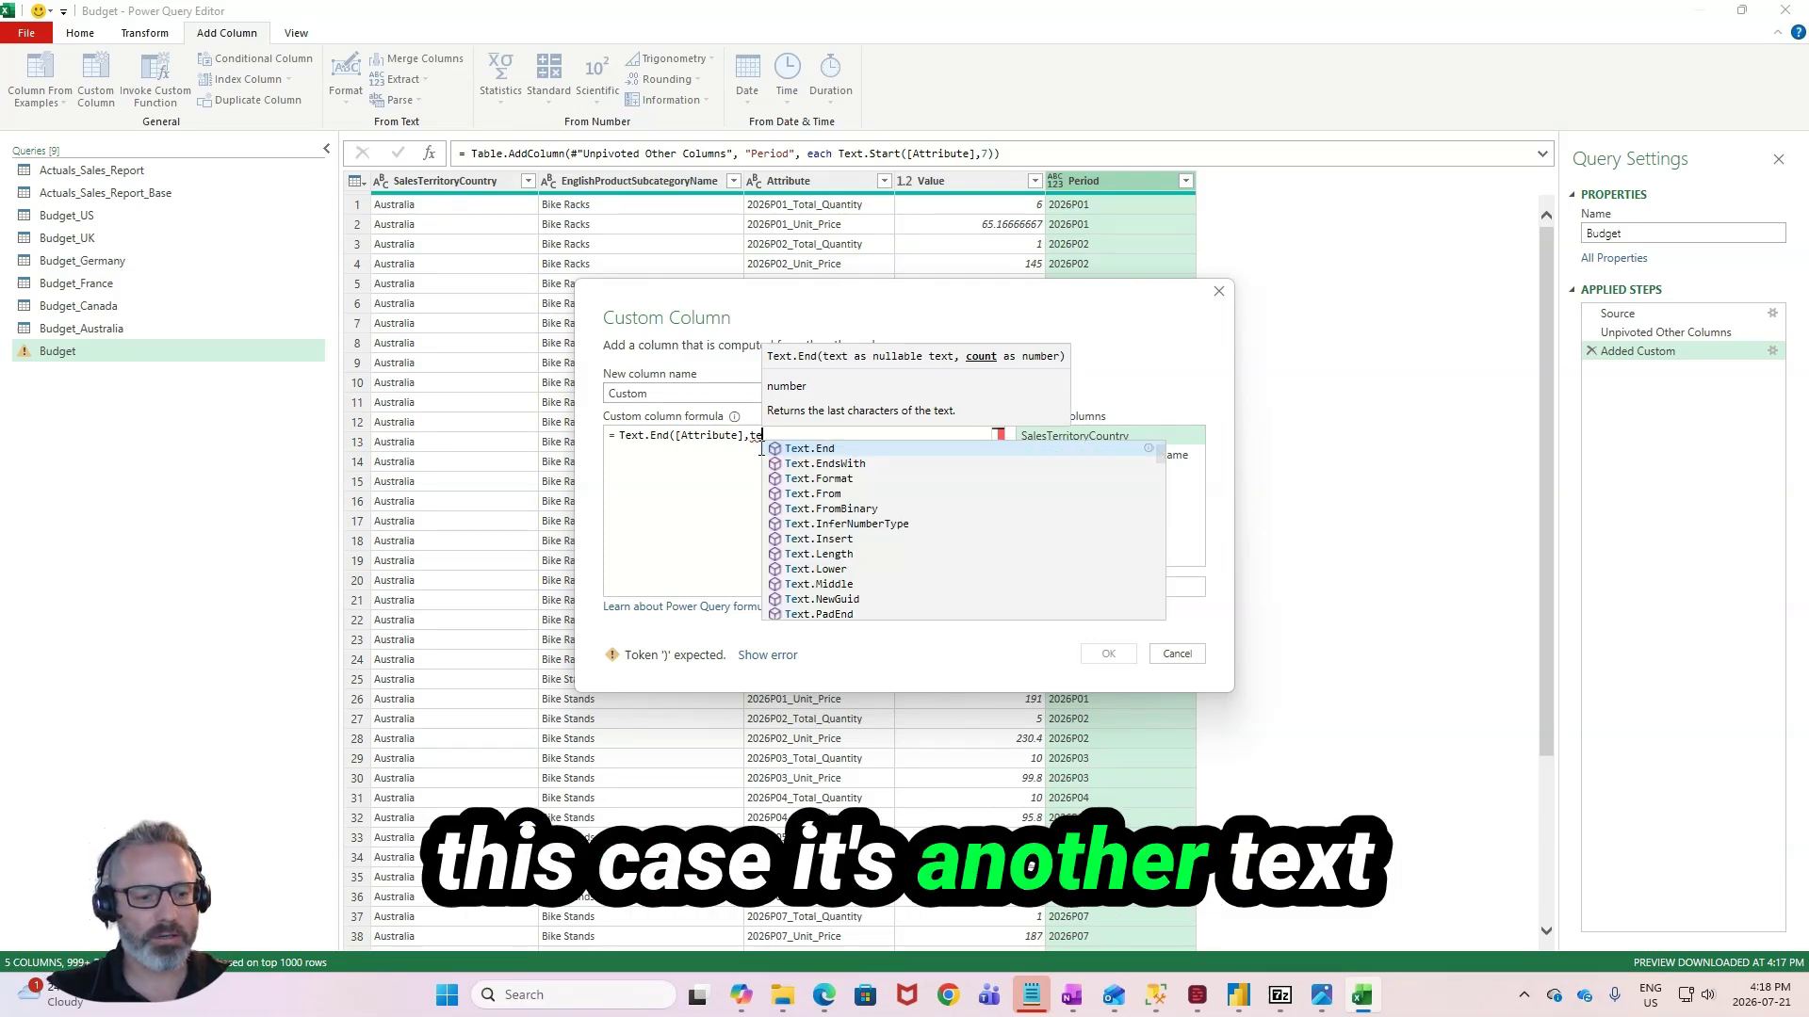
type("],Text.Length([Attribute])")
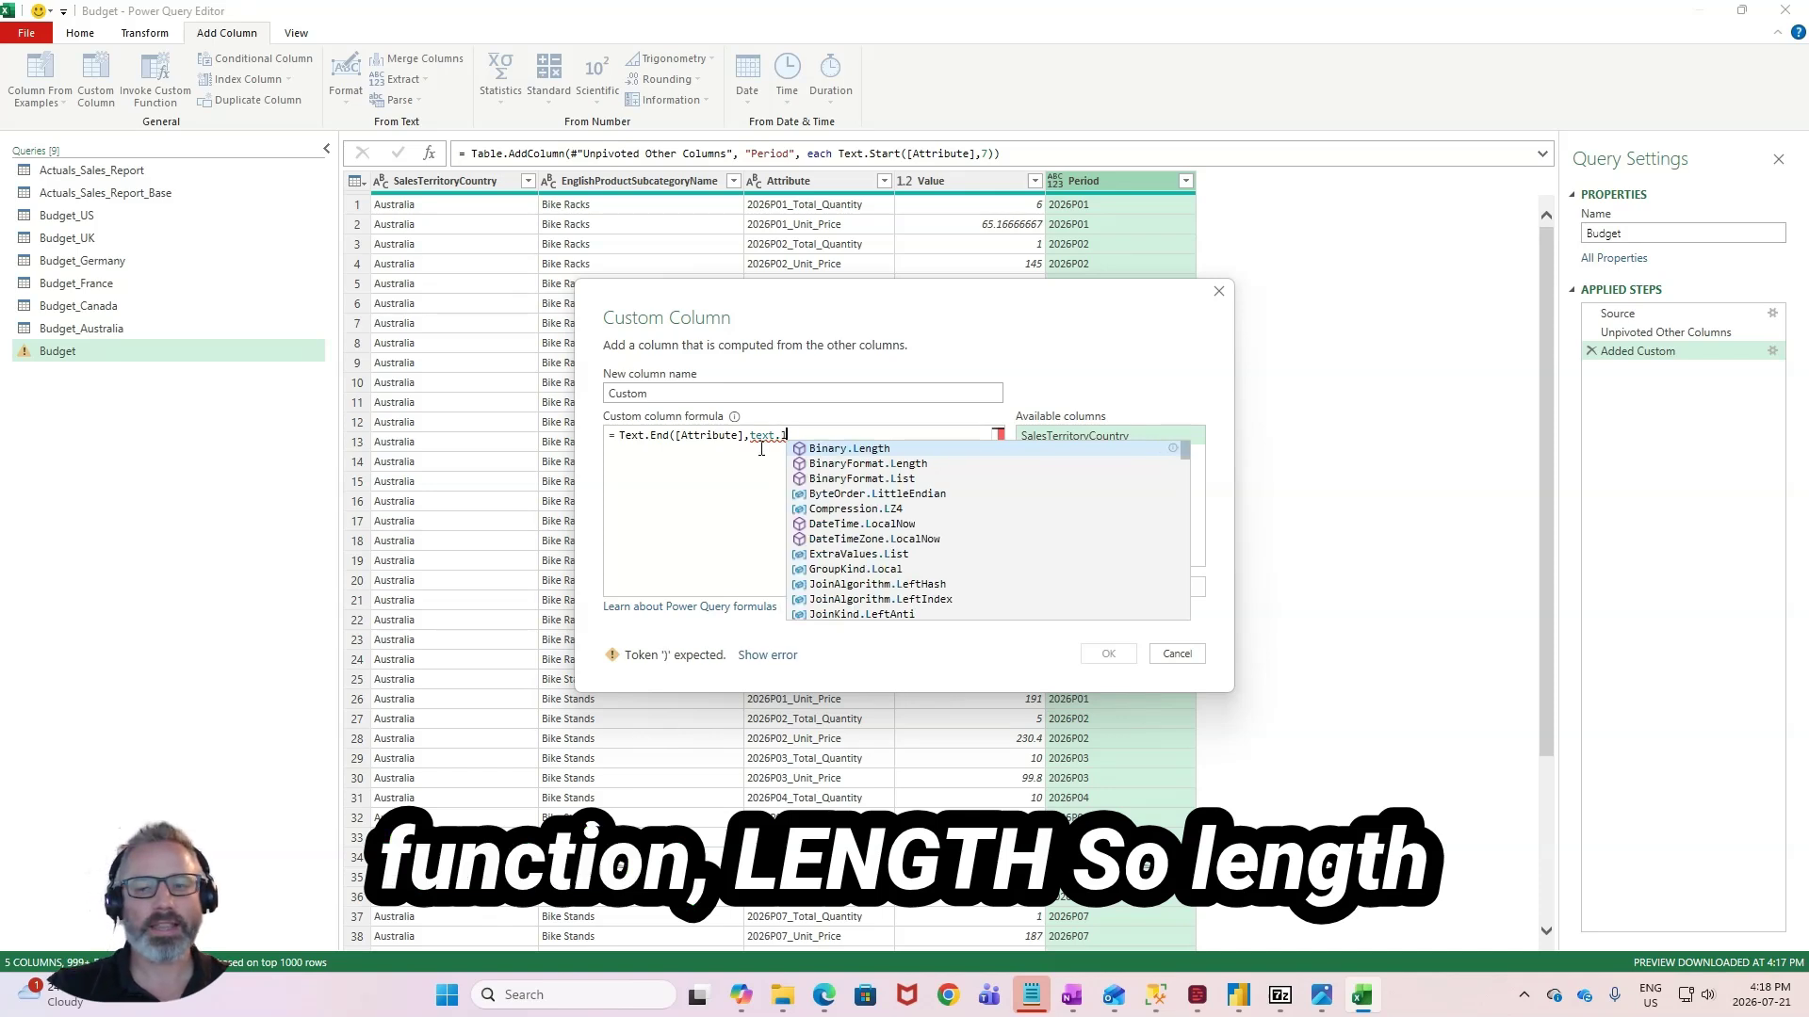
type("-")
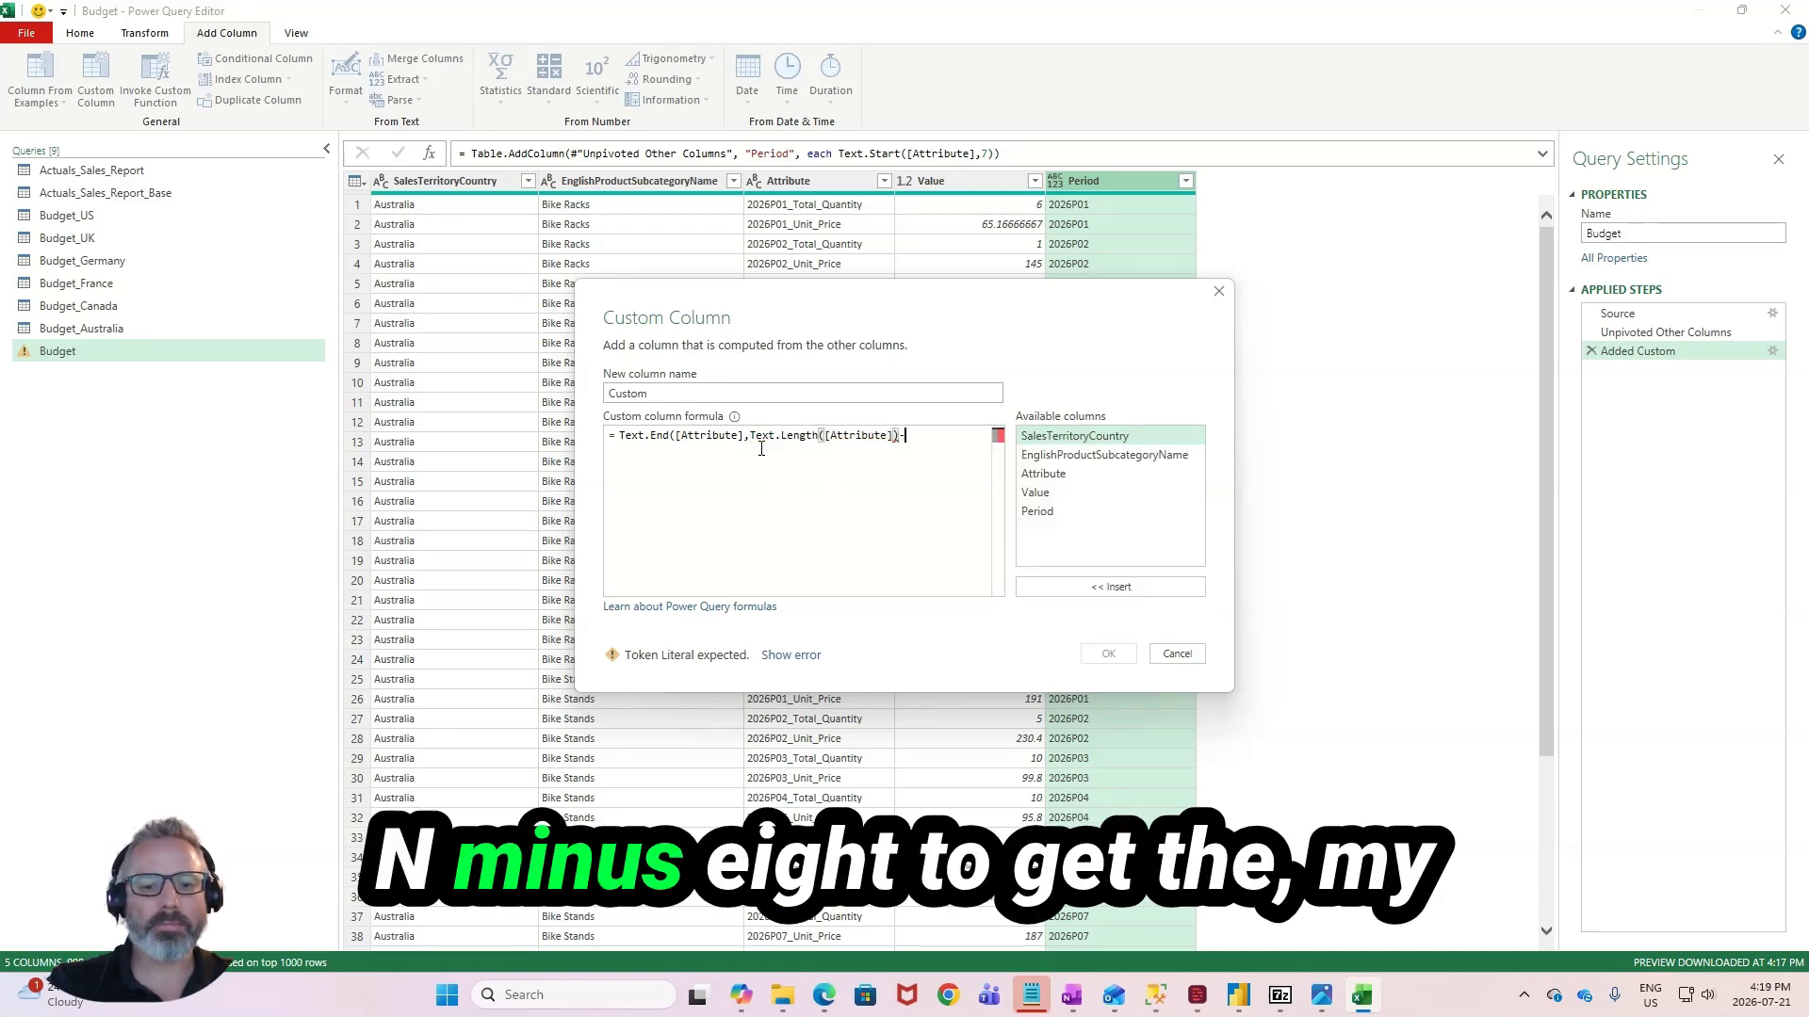
type("8)")
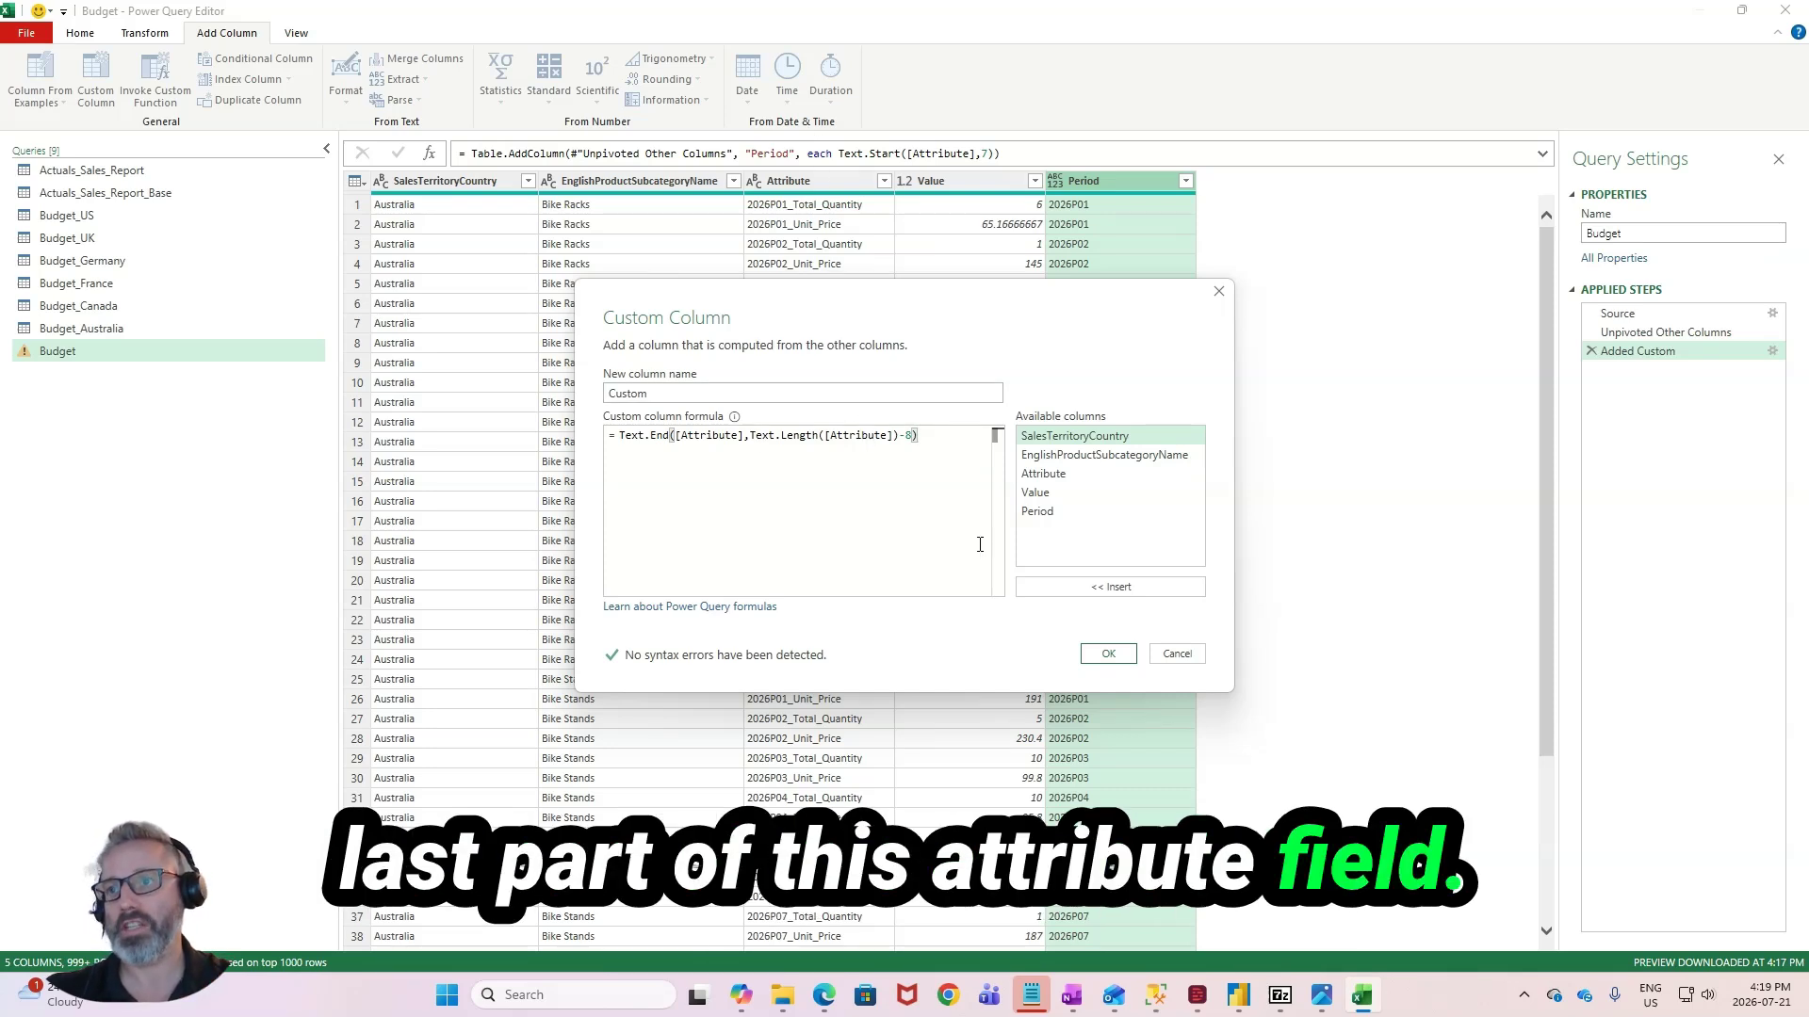
left_click(1109, 656)
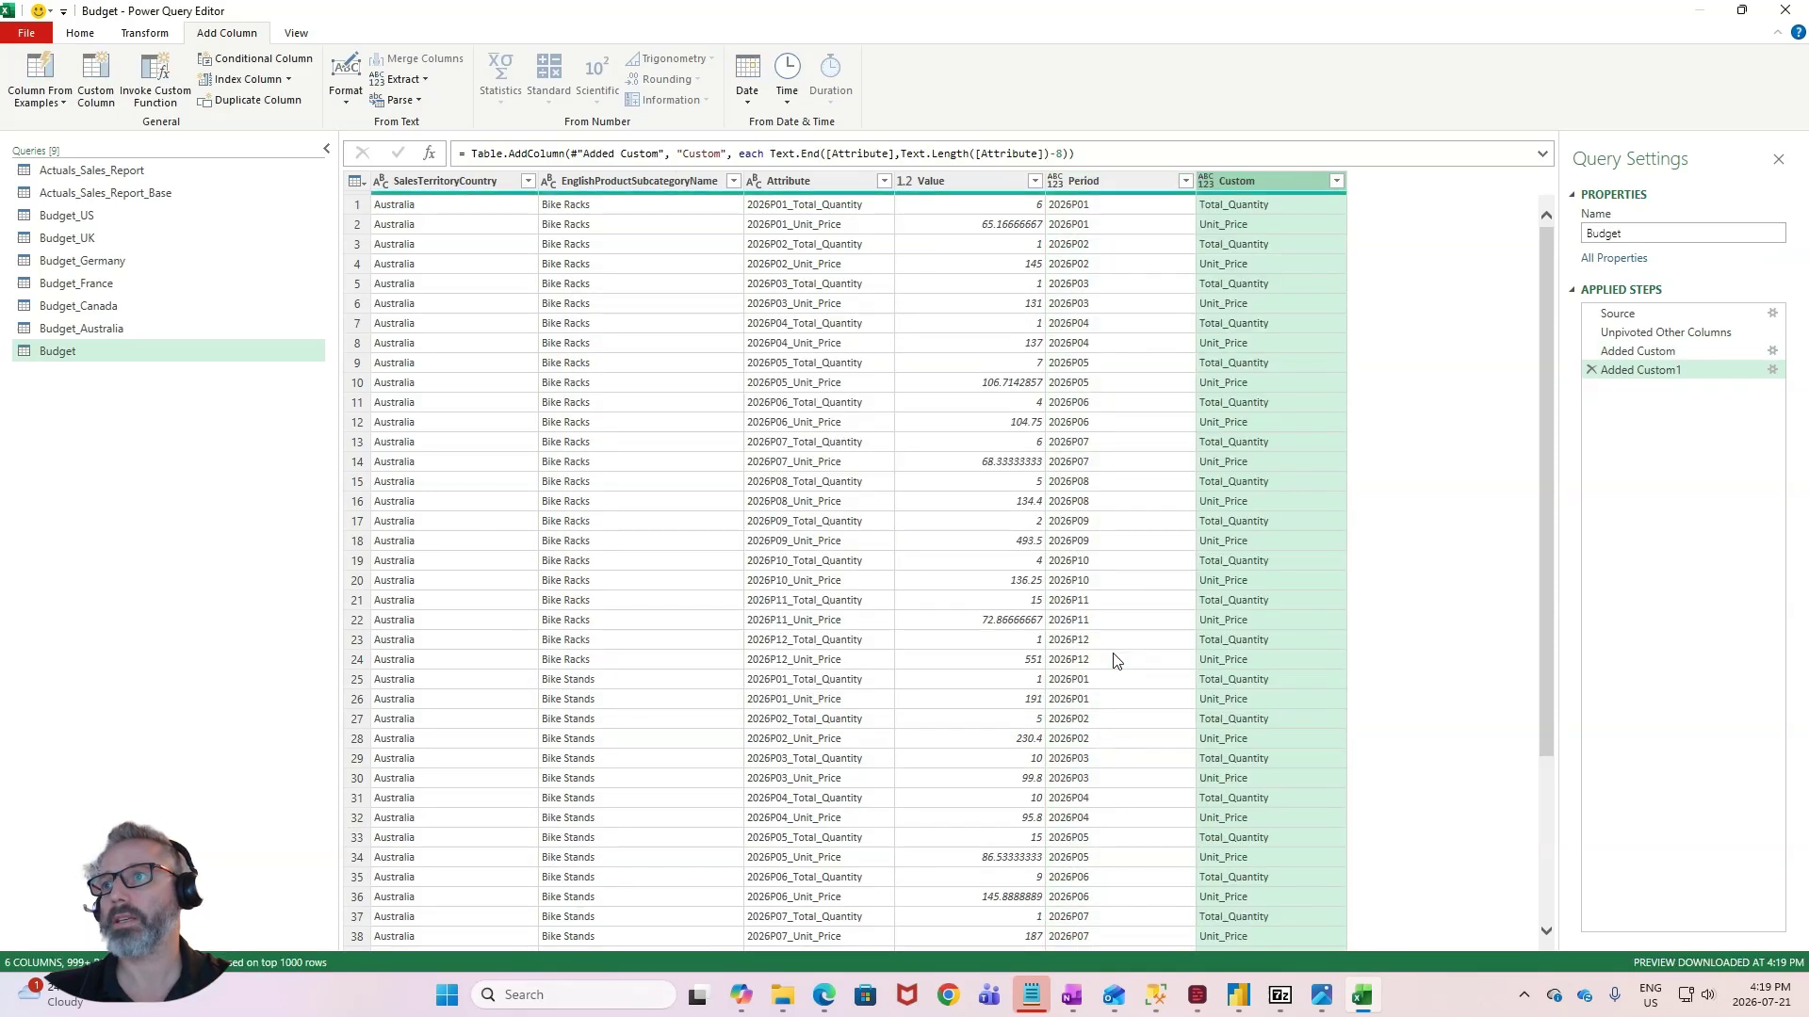
- Remove the Attribute column from the Budget query
left_click(1290, 209)
left_click(1259, 299)
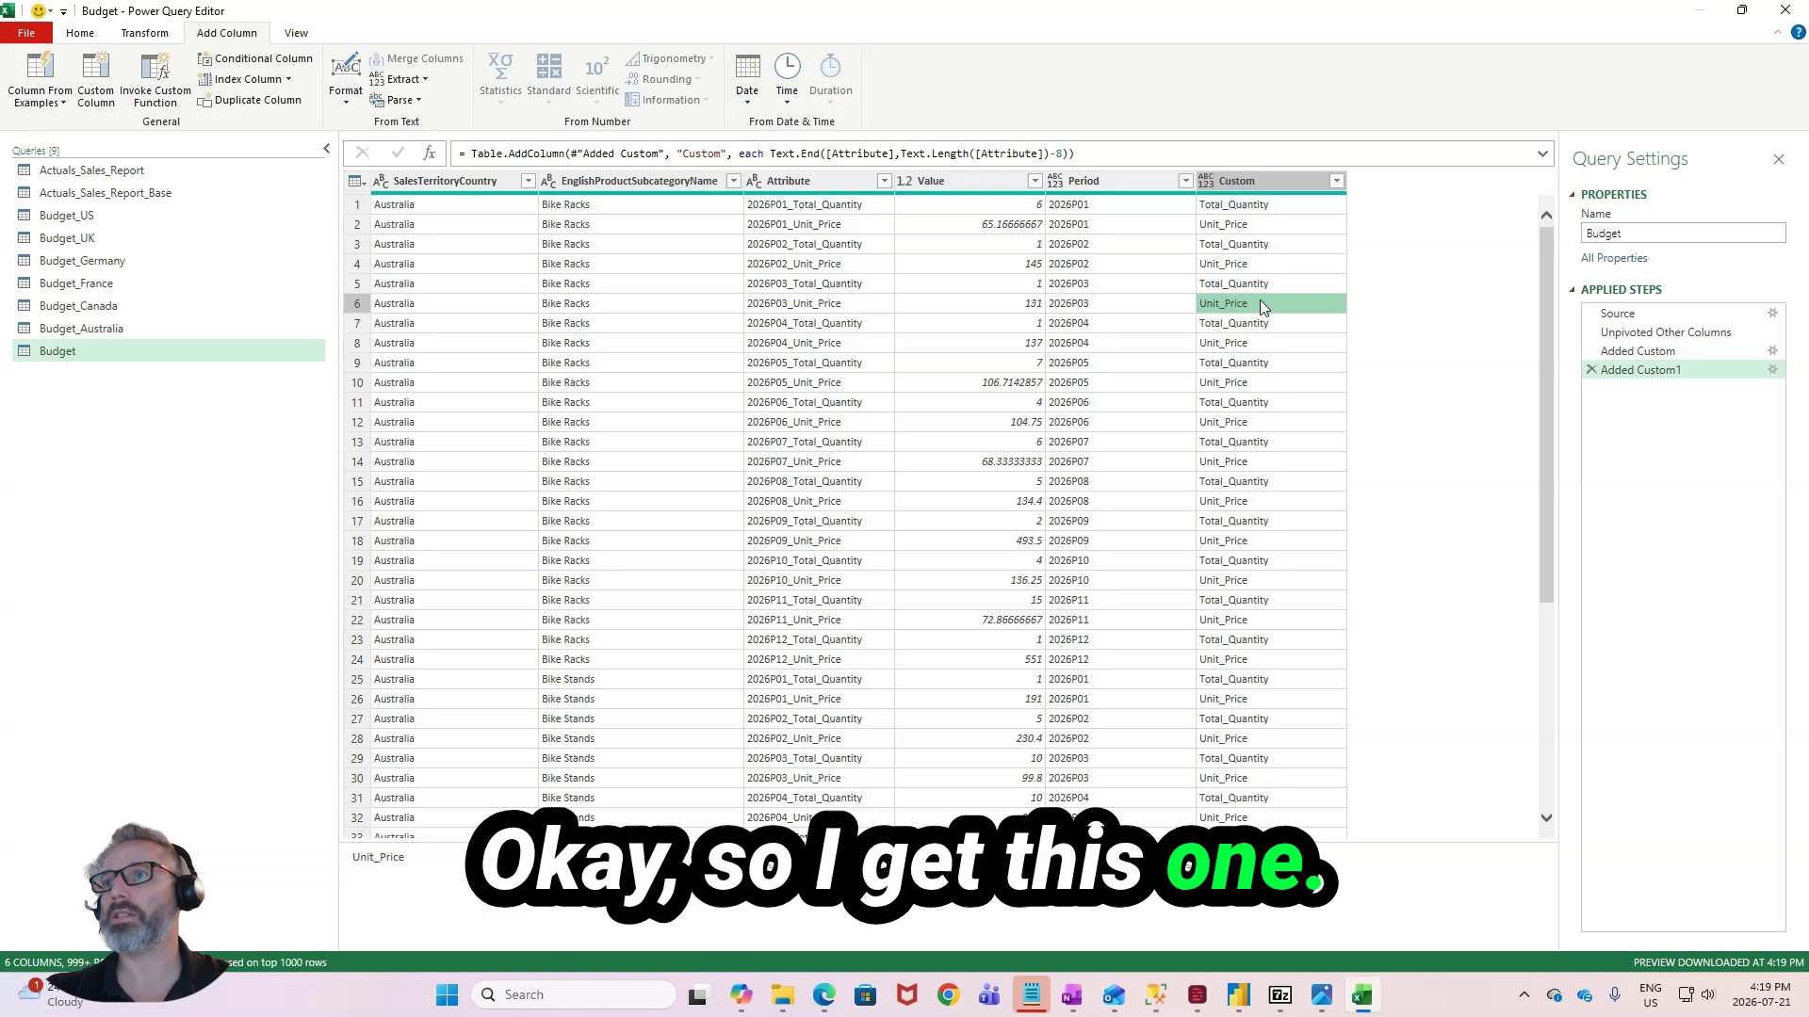
left_click(1135, 280)
left_click(951, 262)
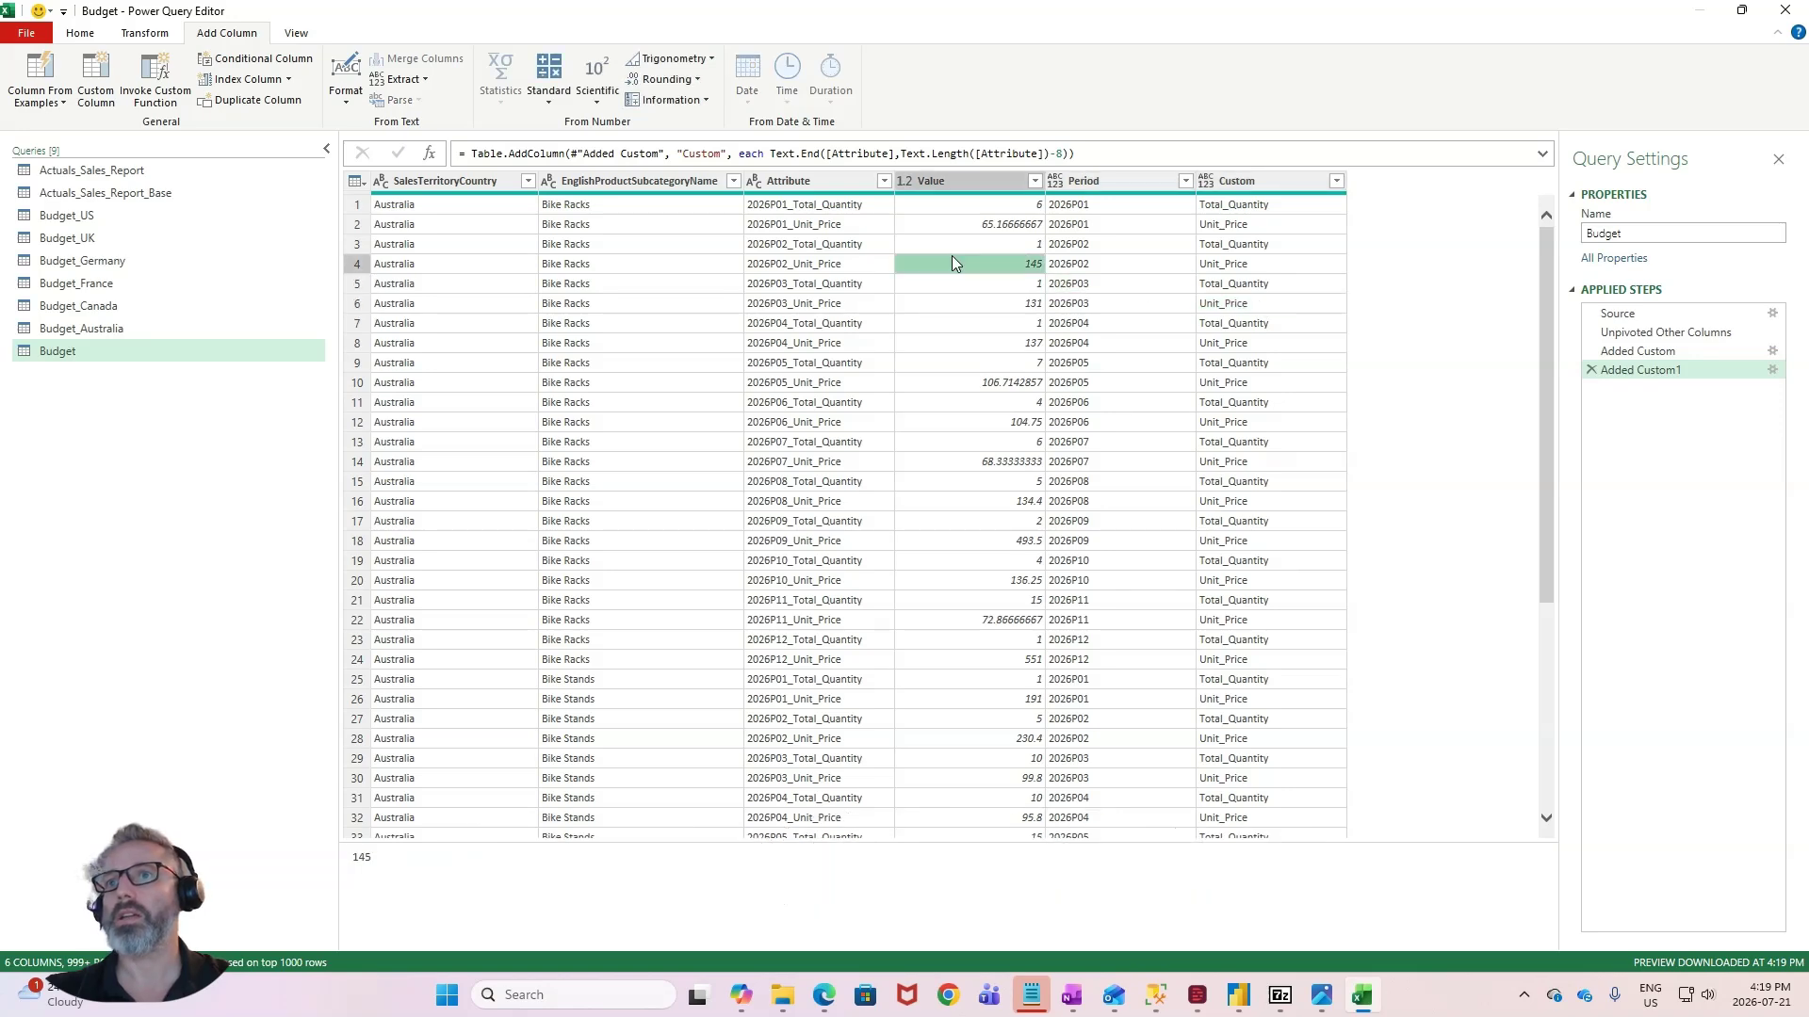
left_click(788, 182)
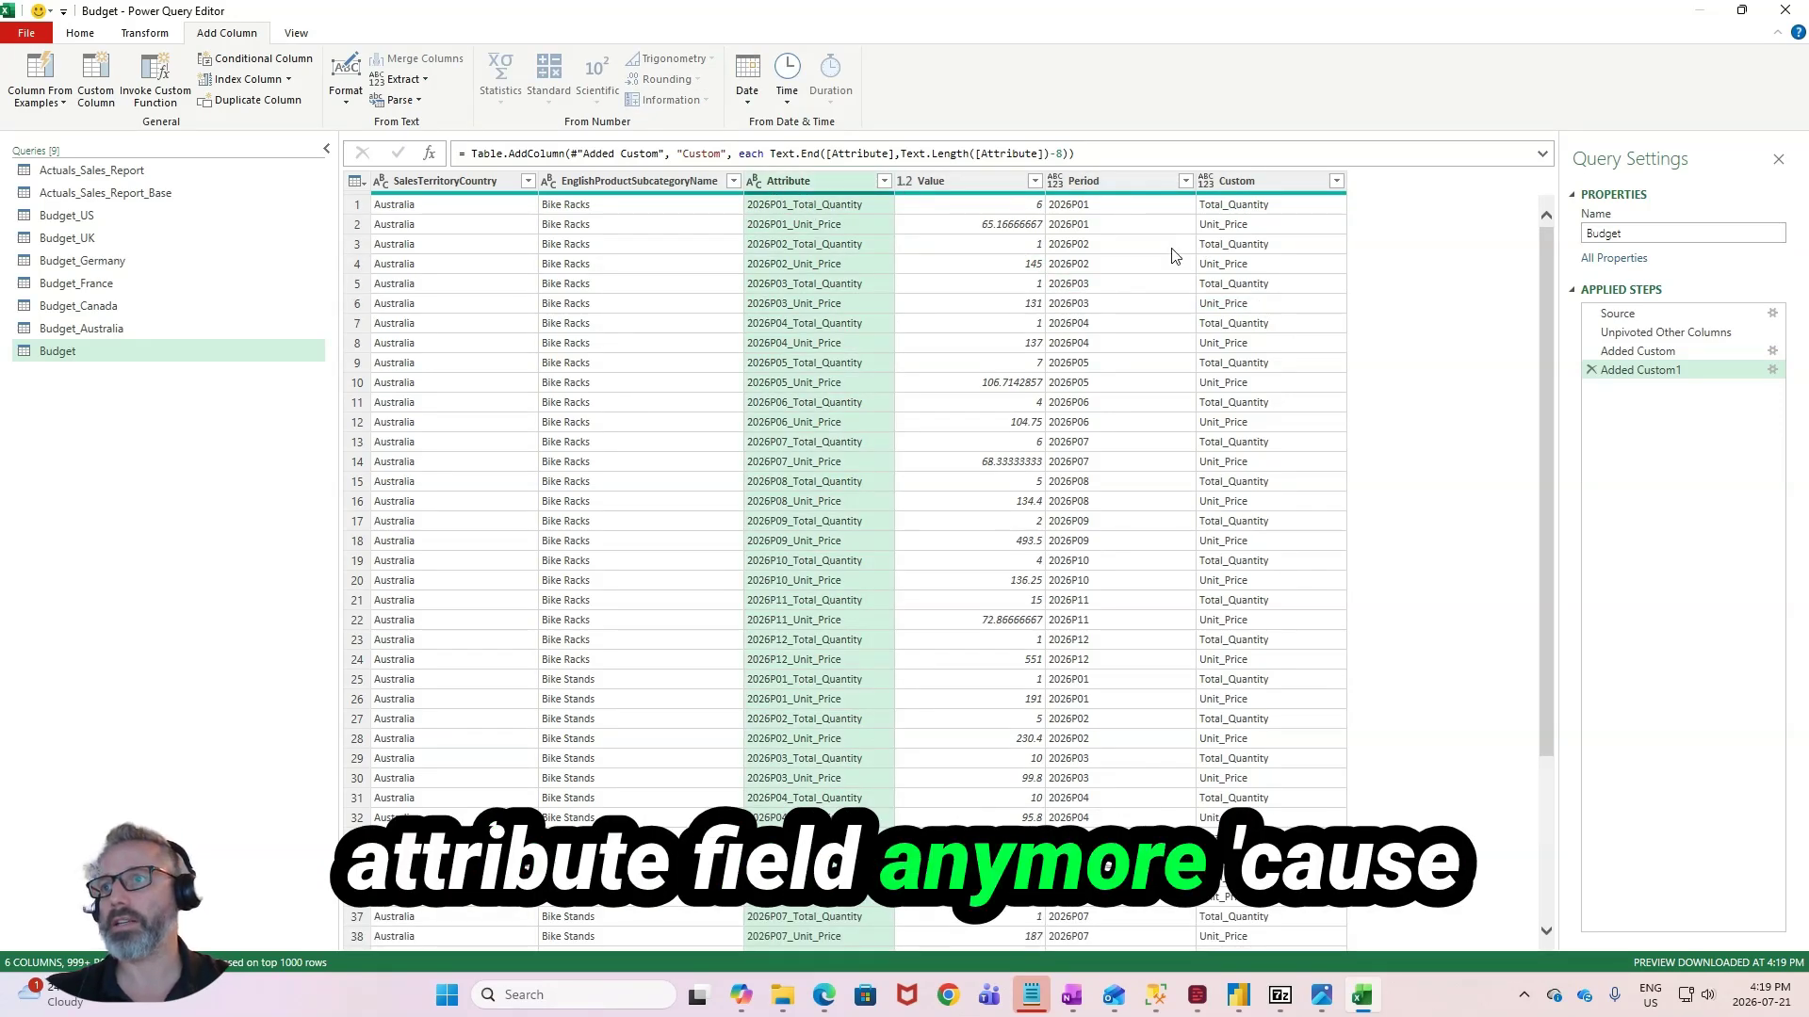
right_click(816, 180)
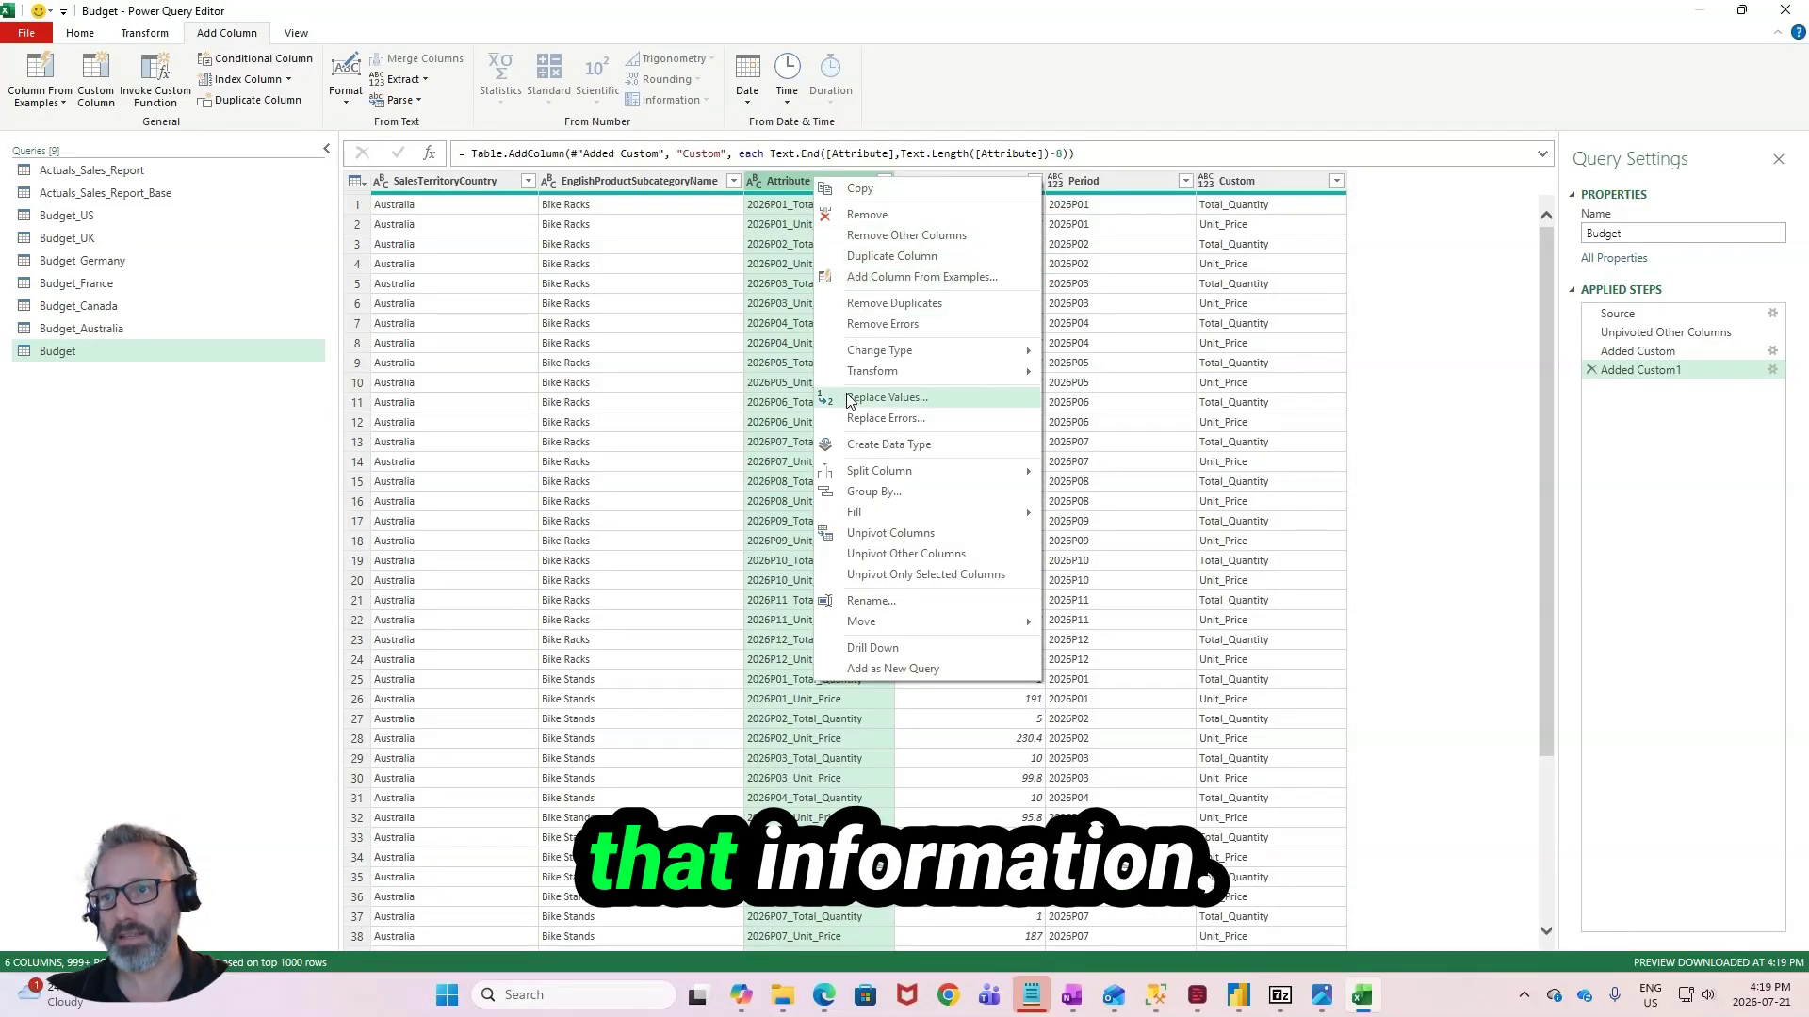
left_click(889, 215)
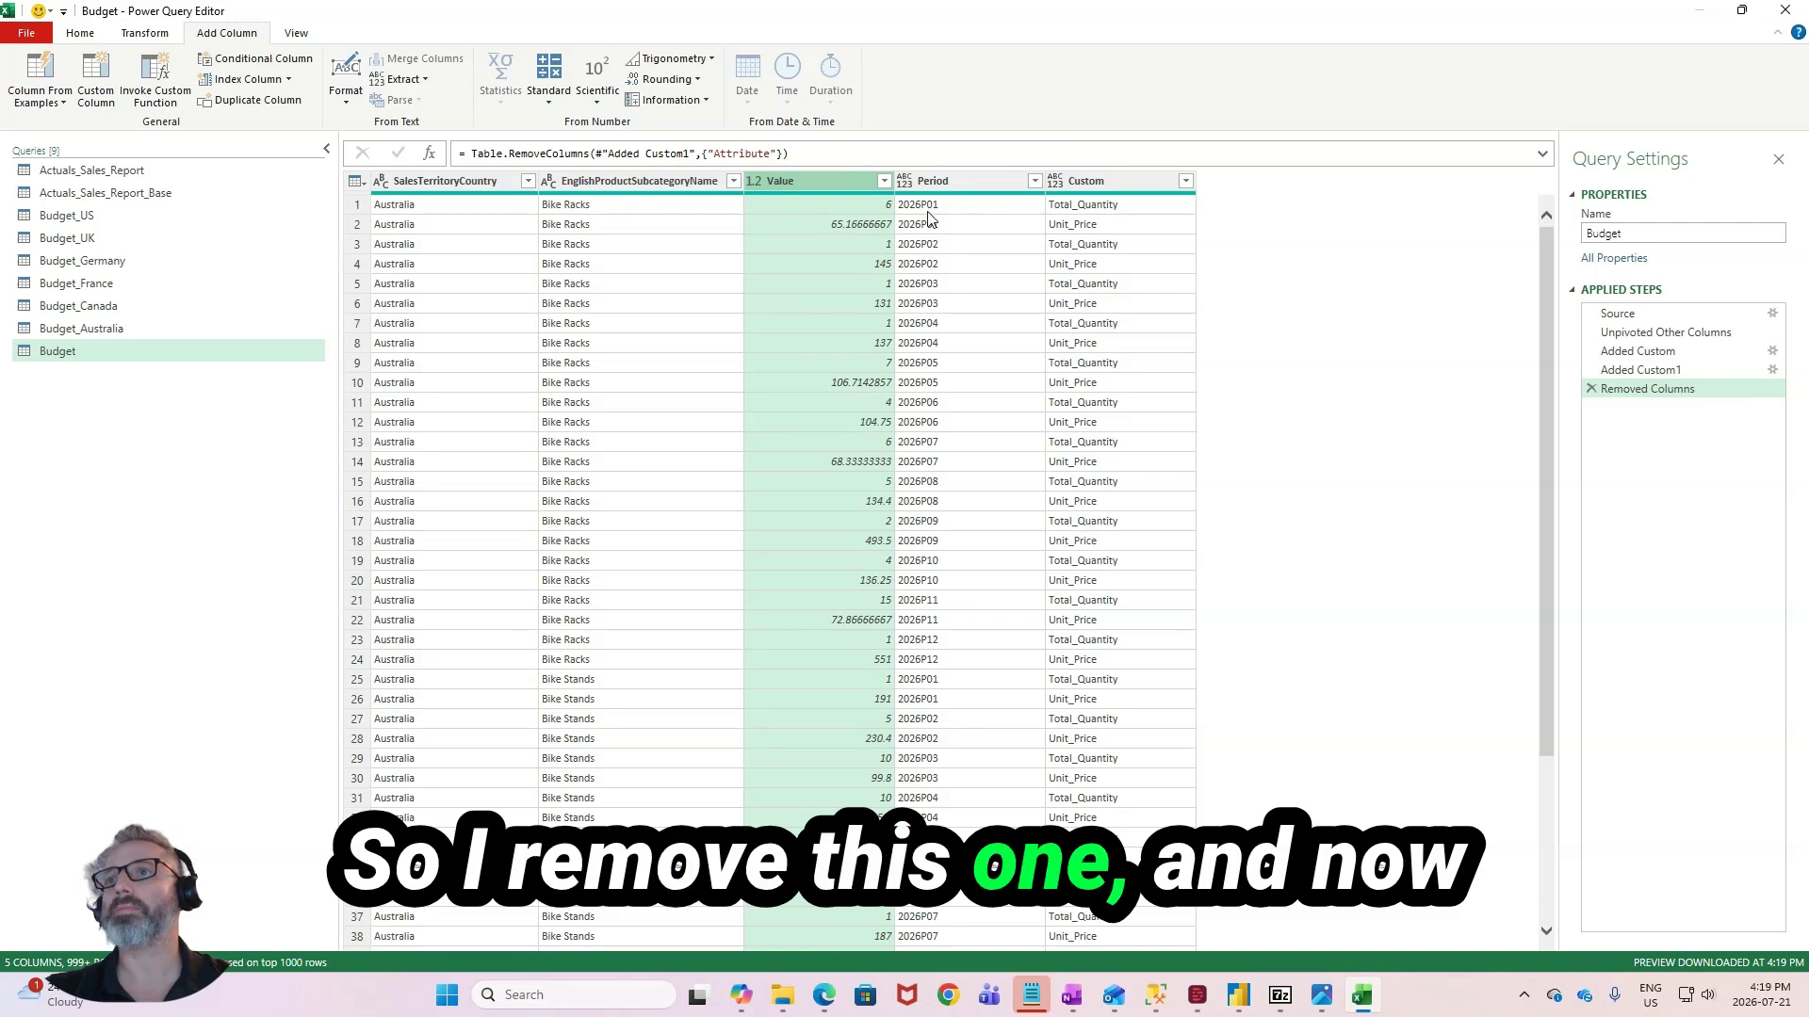
- Pivot the Custom column using Value as the values column, and check the resulting quantity, price and period columns
left_click(1108, 191)
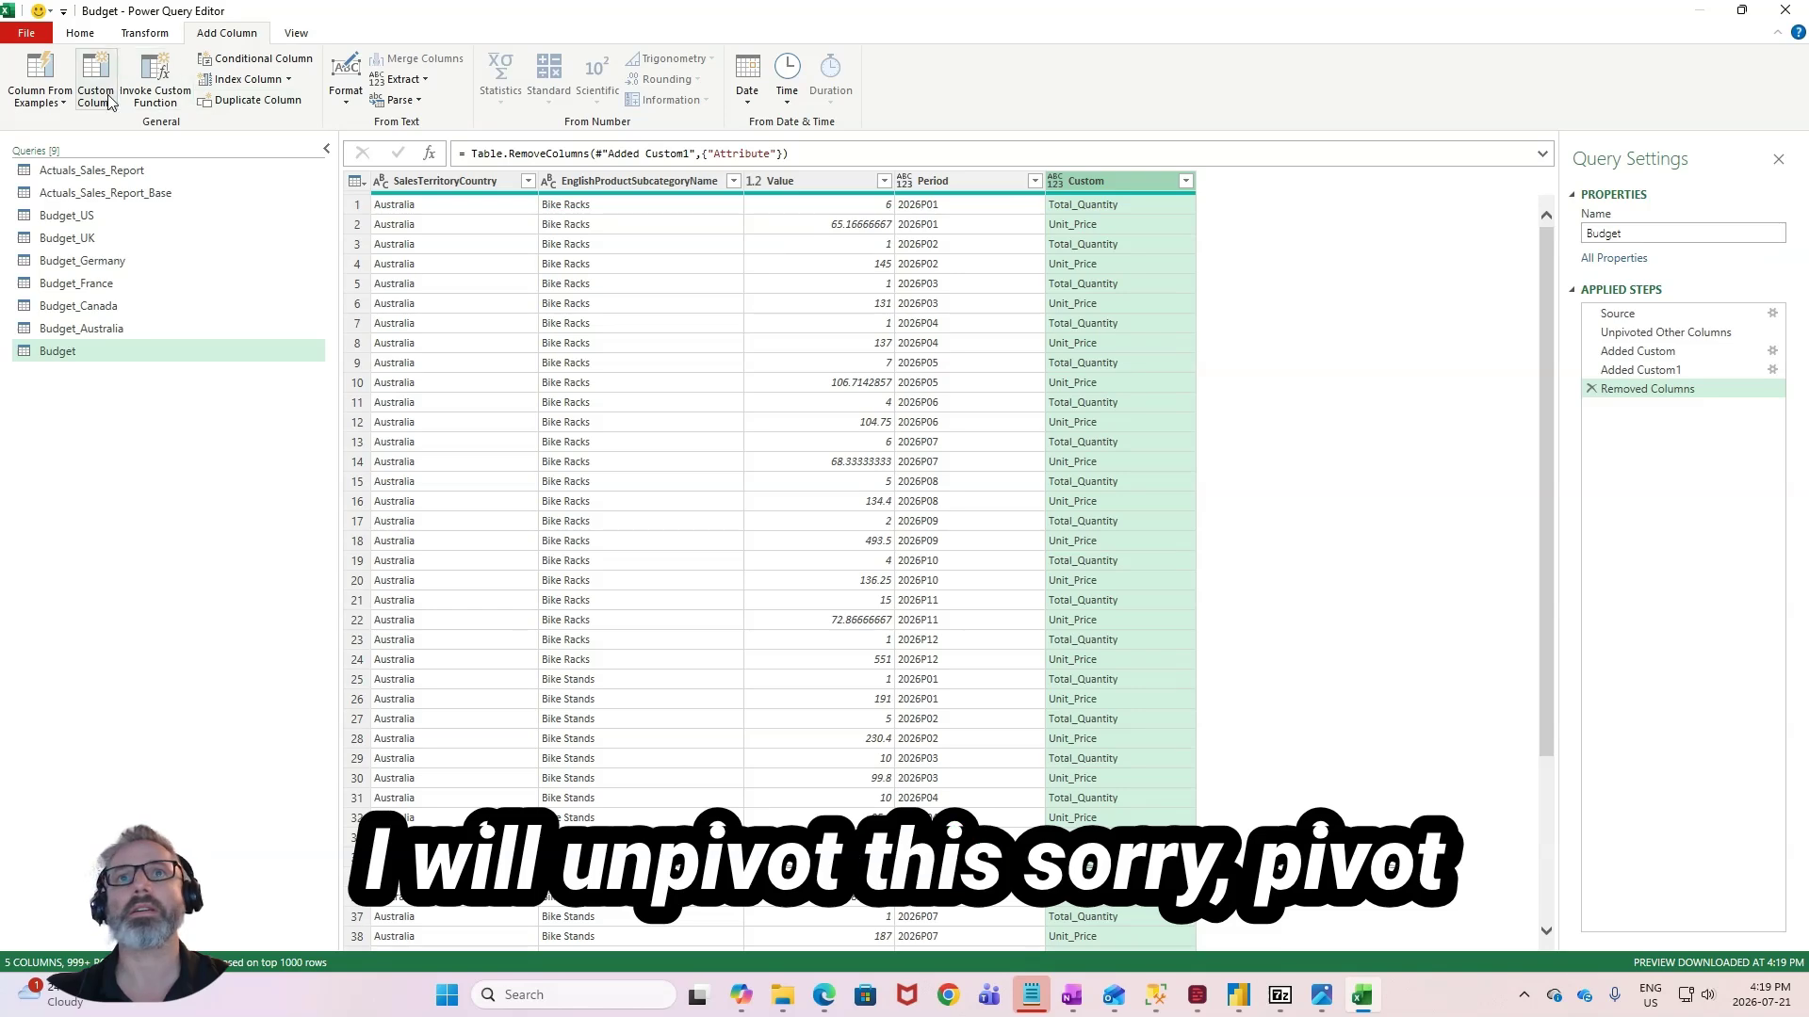
left_click(144, 33)
left_click(369, 100)
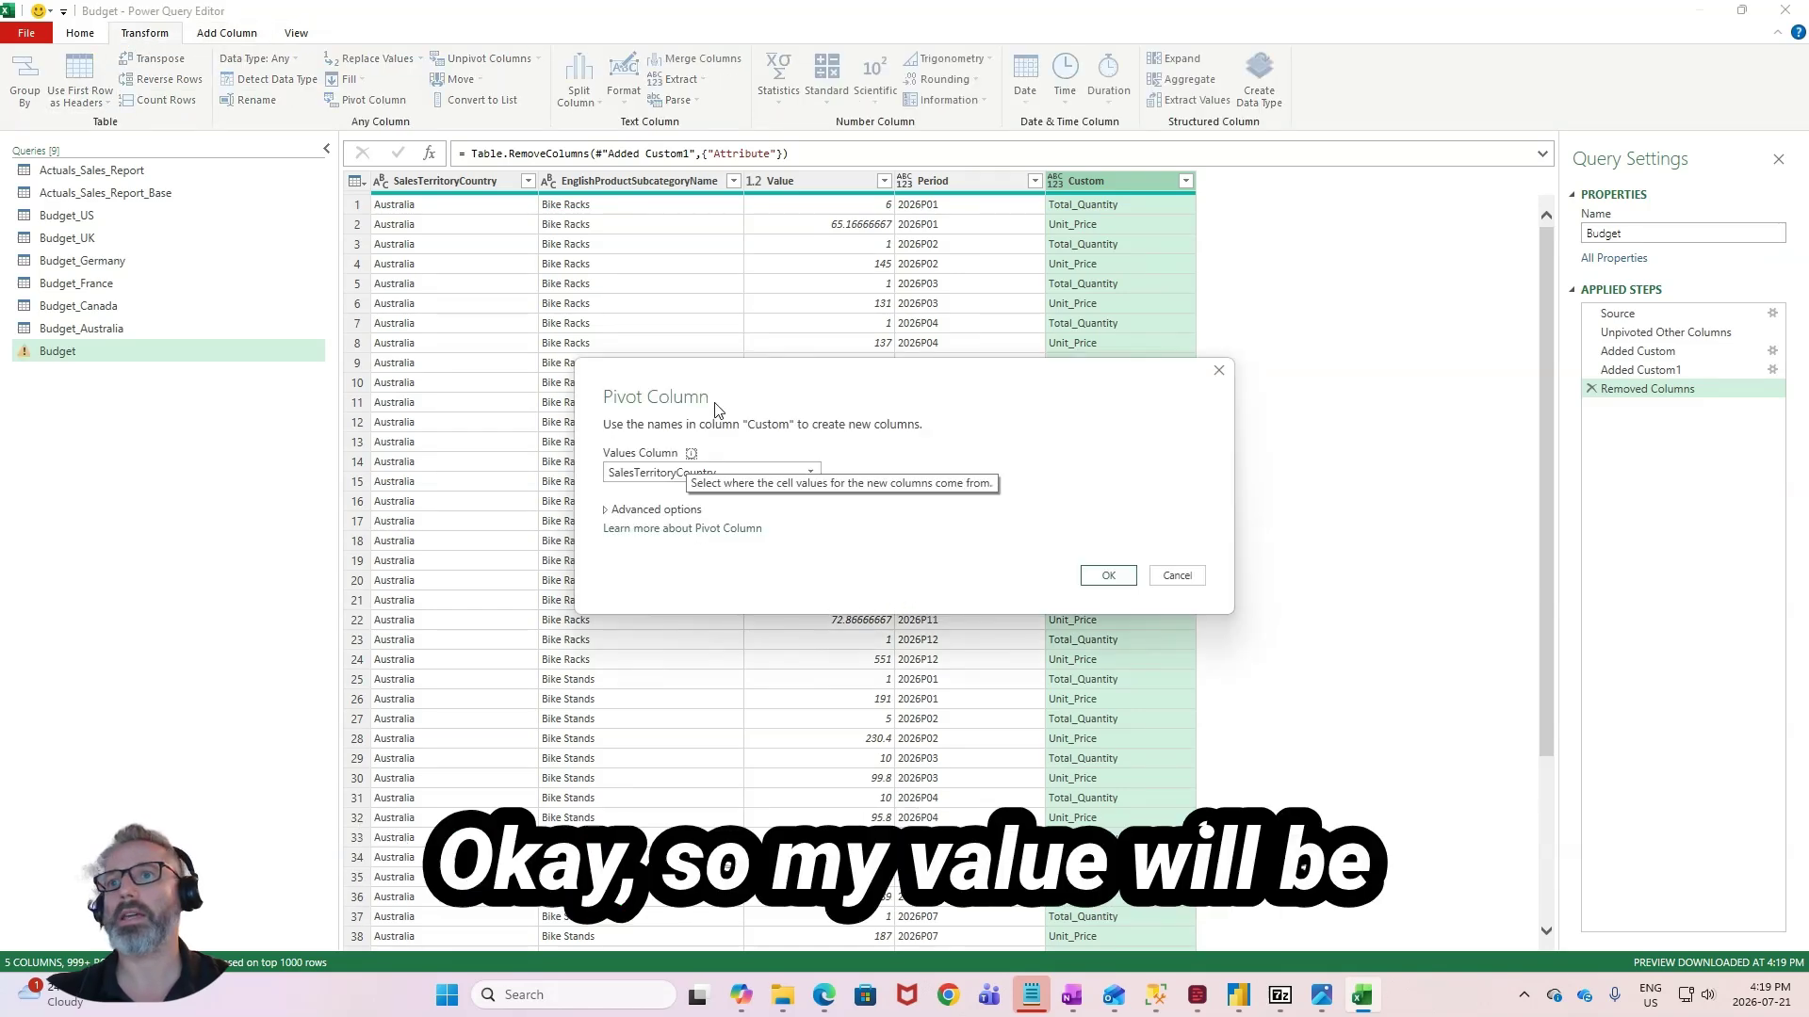
left_click(659, 472)
left_click(650, 526)
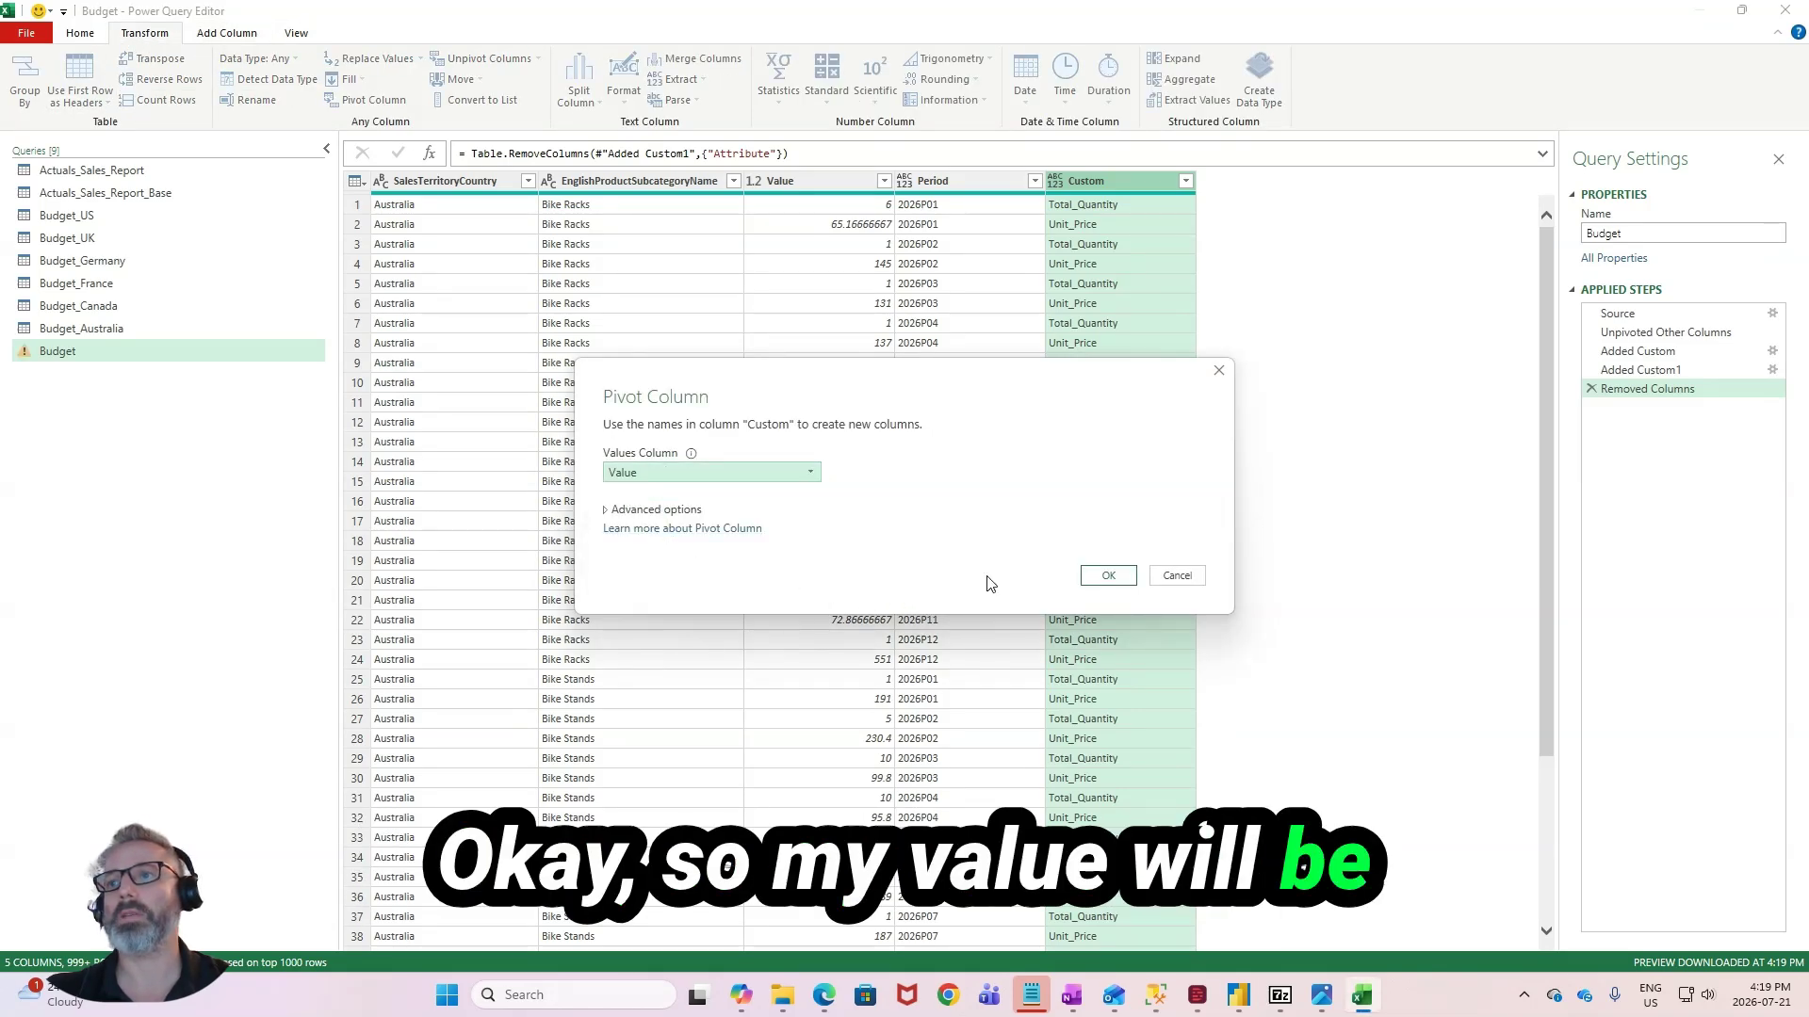
left_click(1110, 576)
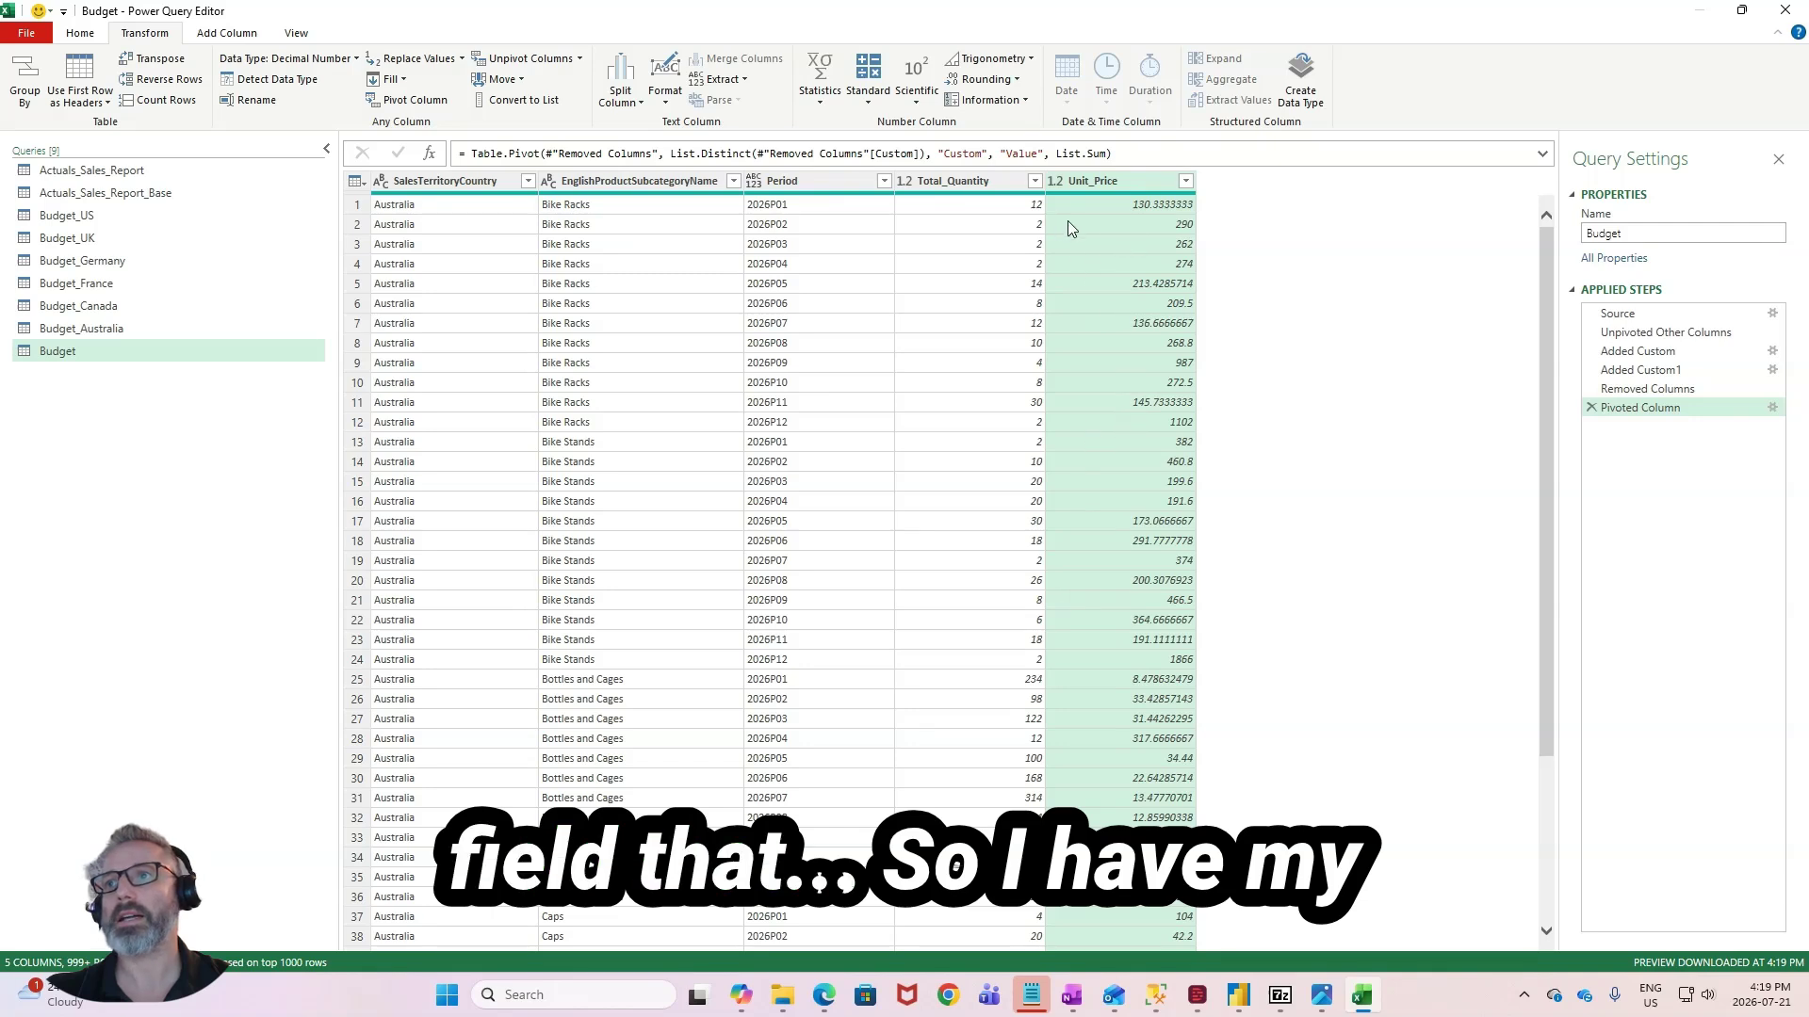
left_click(1126, 207)
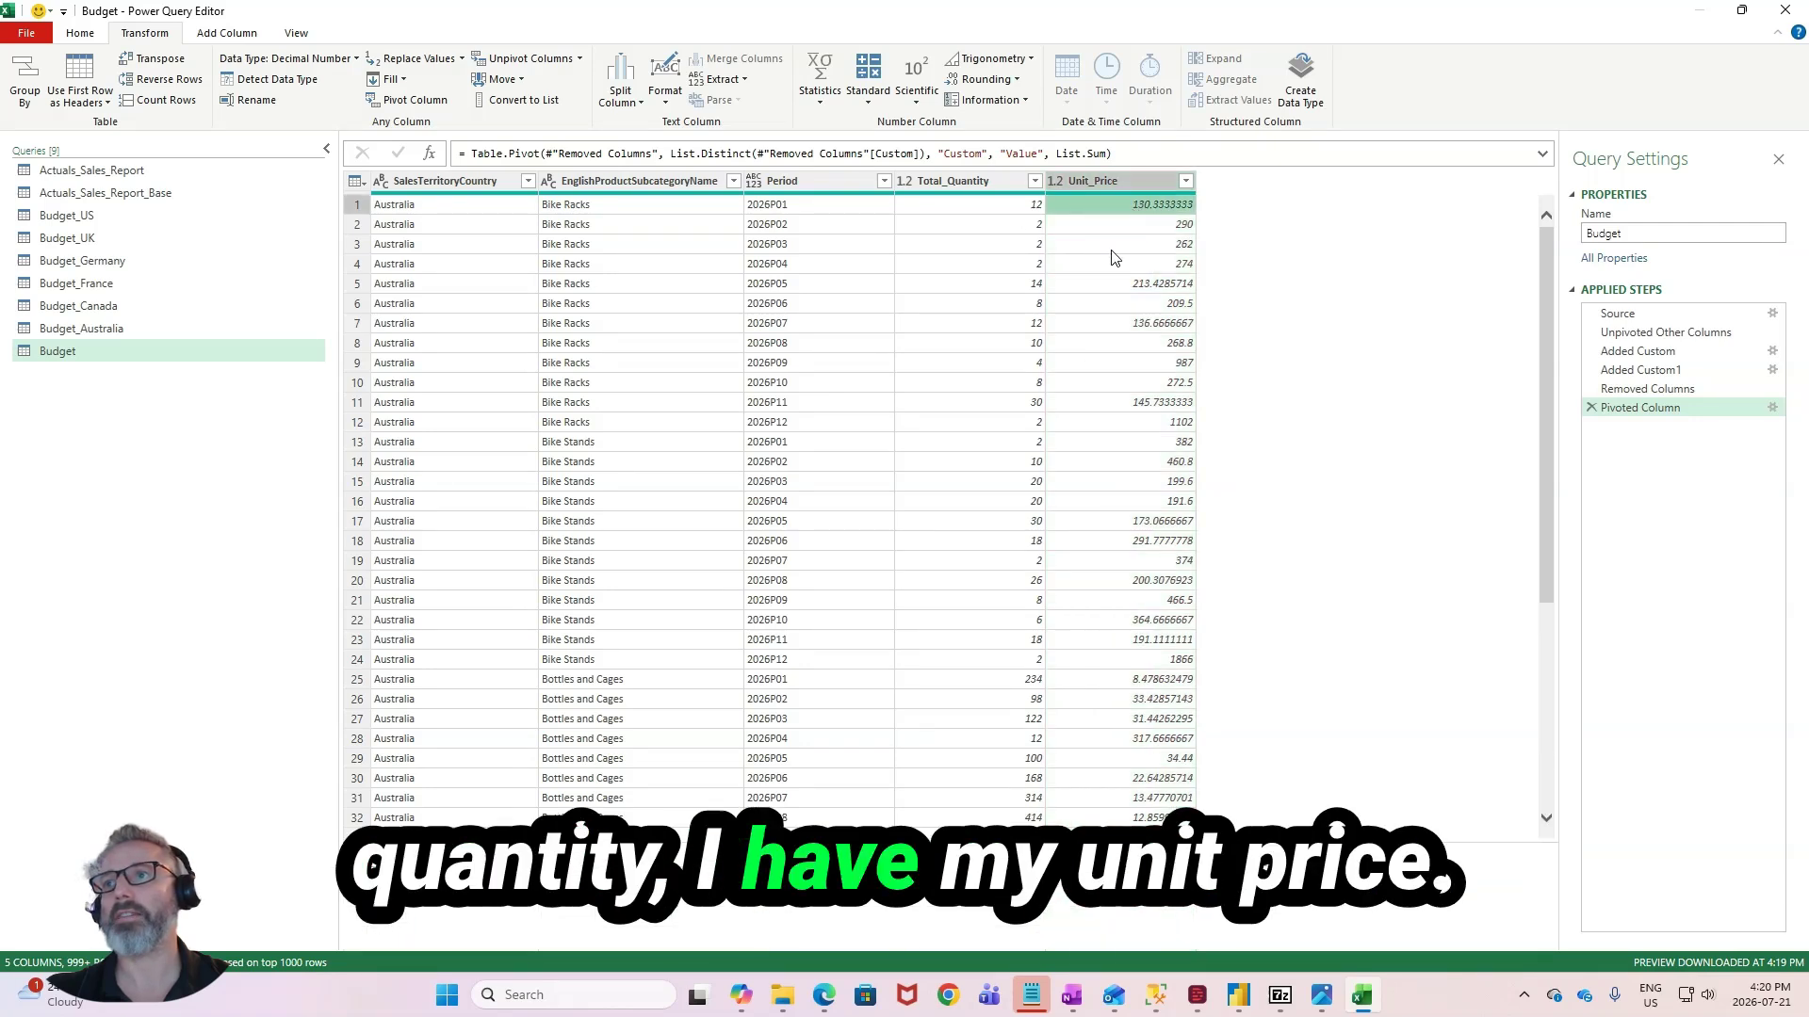
left_click(969, 367)
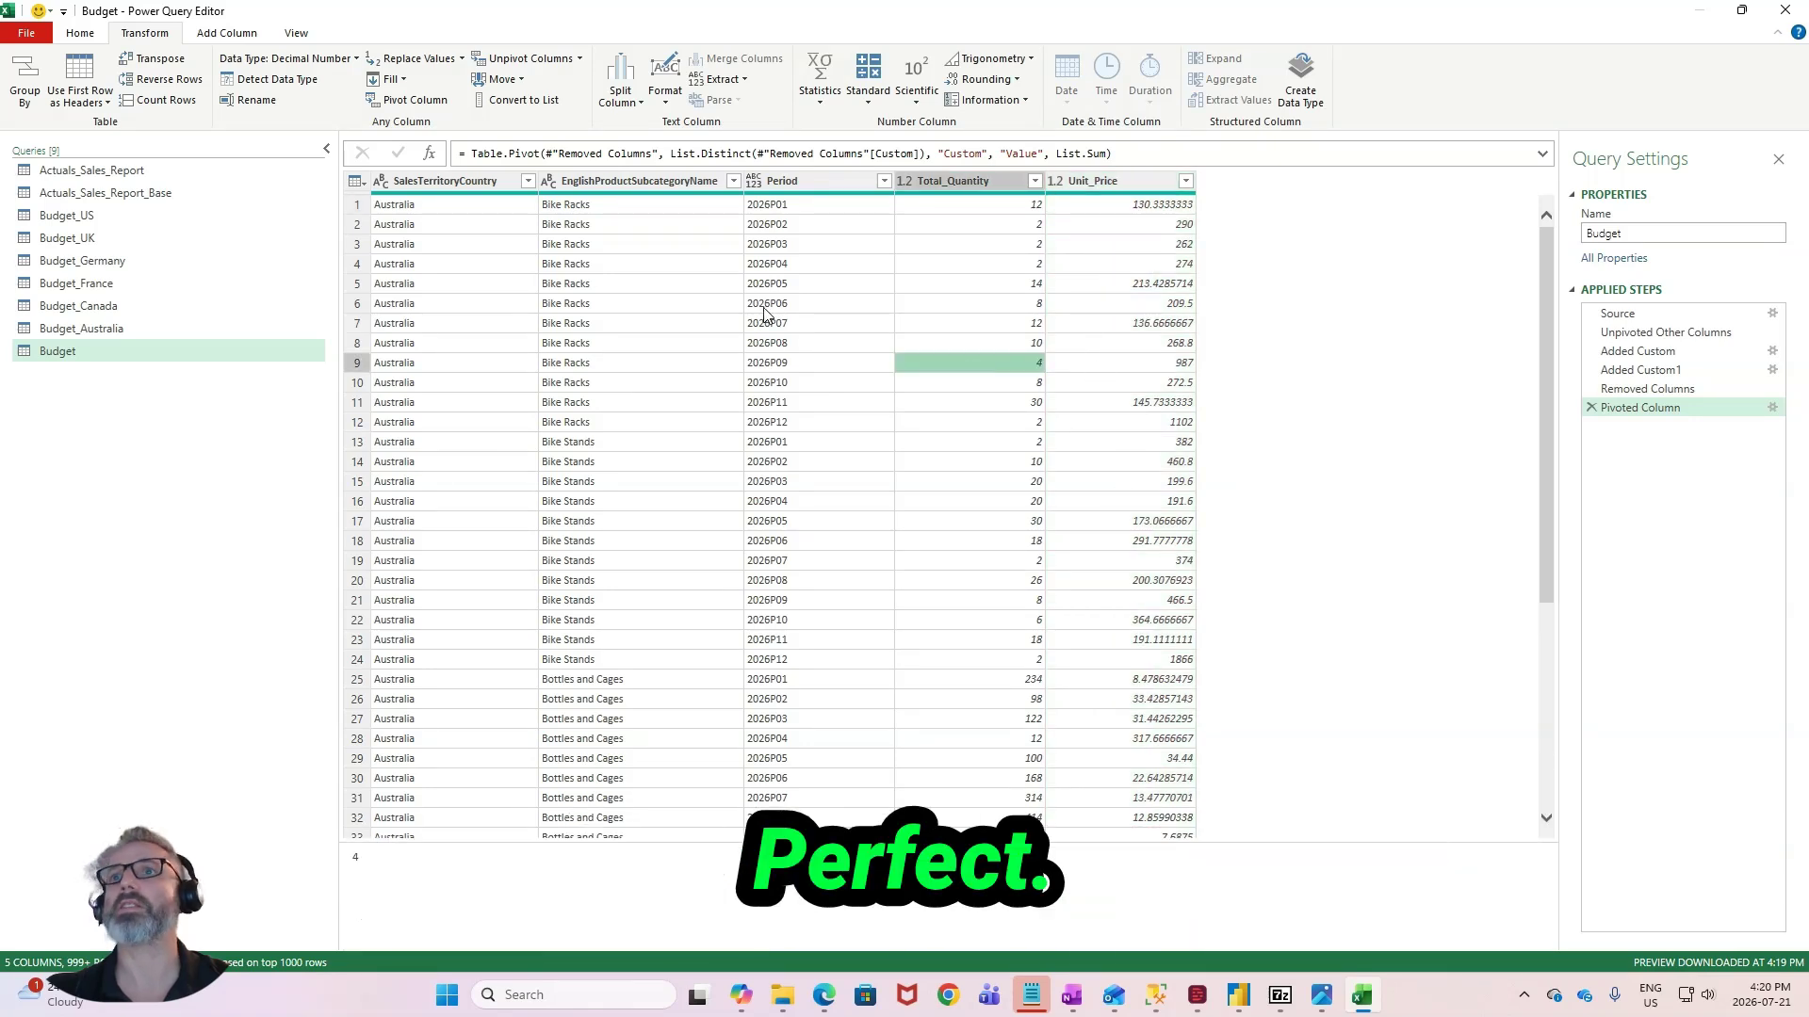
left_click(810, 307)
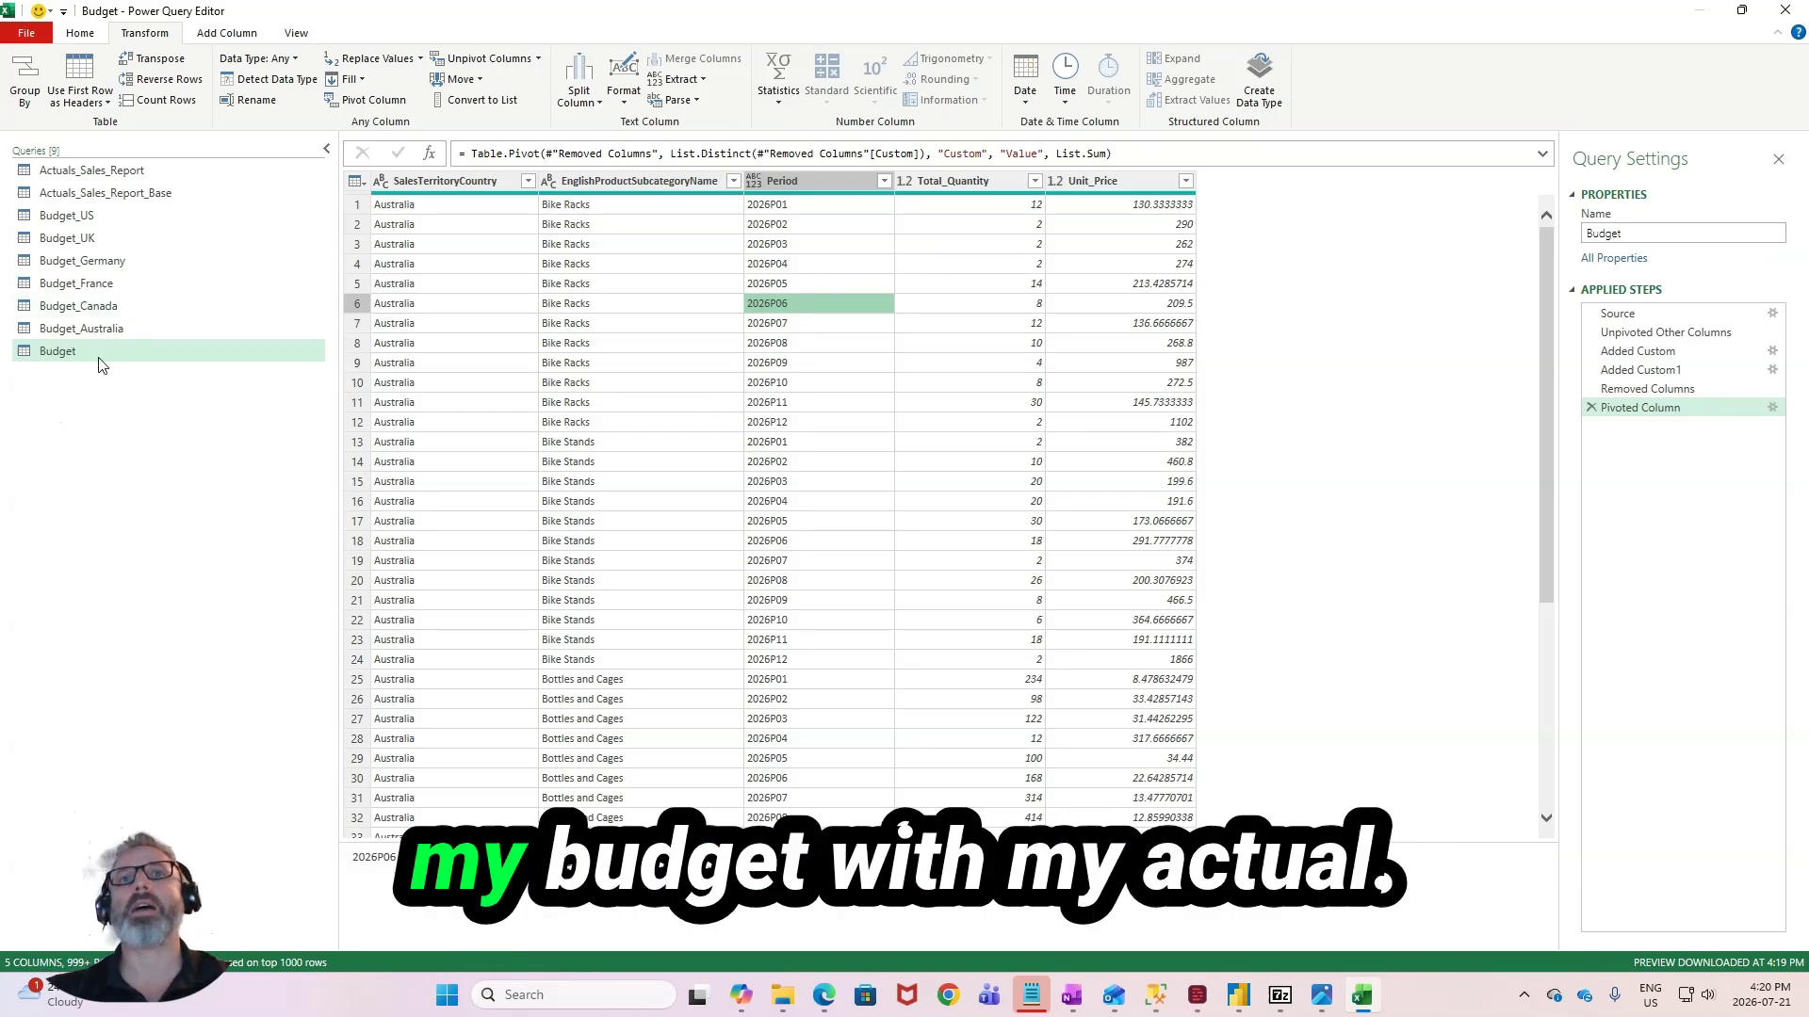
- Check the columns of Actuals_Sales_Report, then start a custom column named Sales_Year in the Budget query
left_click(160, 171)
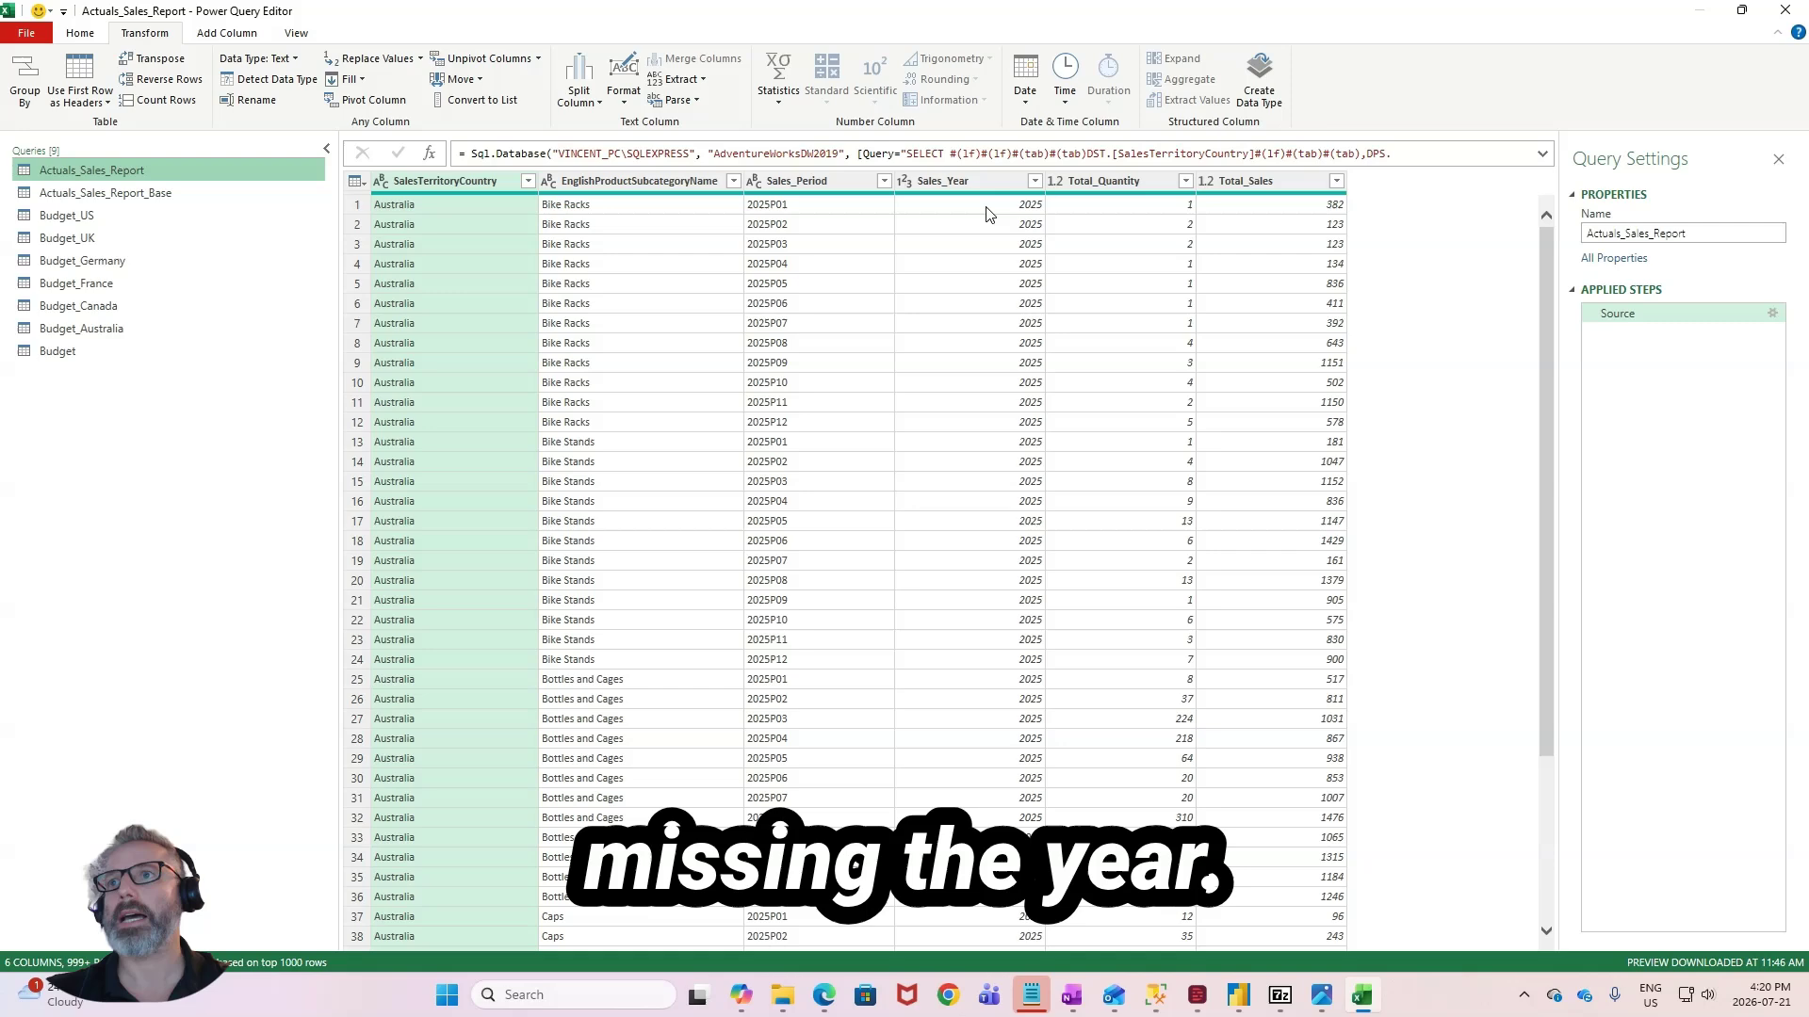
left_click(105, 352)
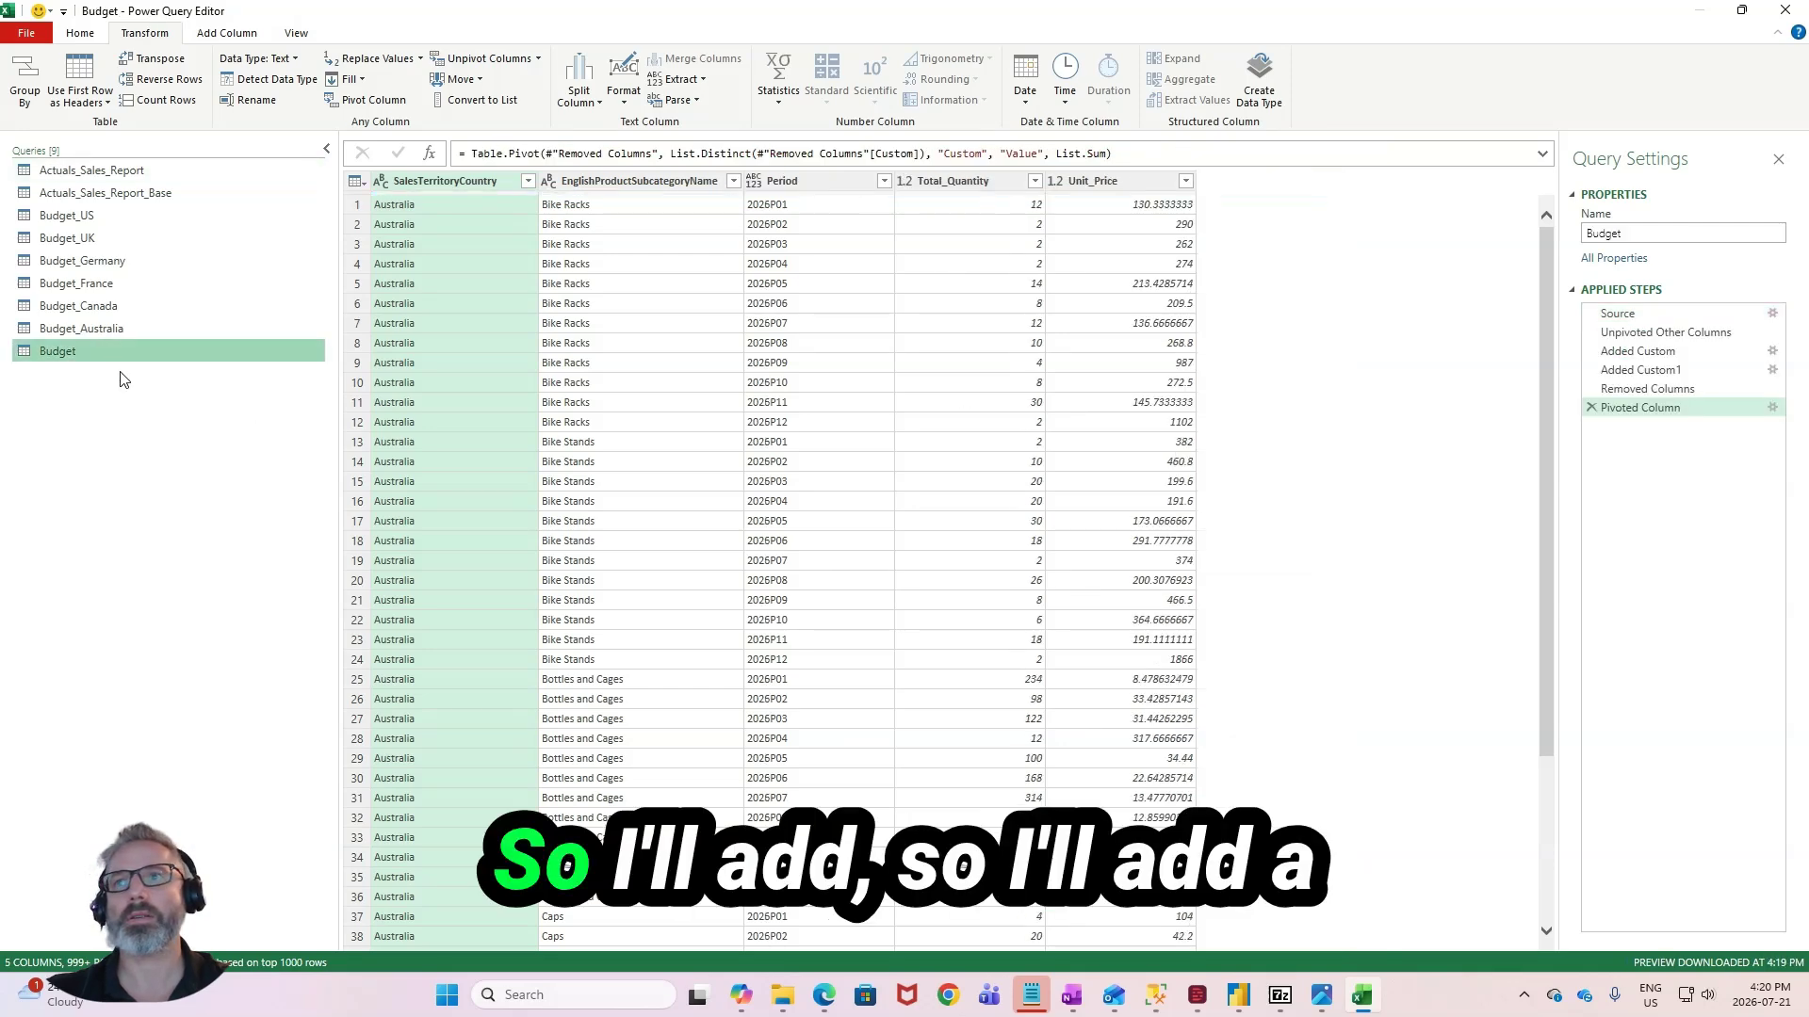
left_click(1095, 182)
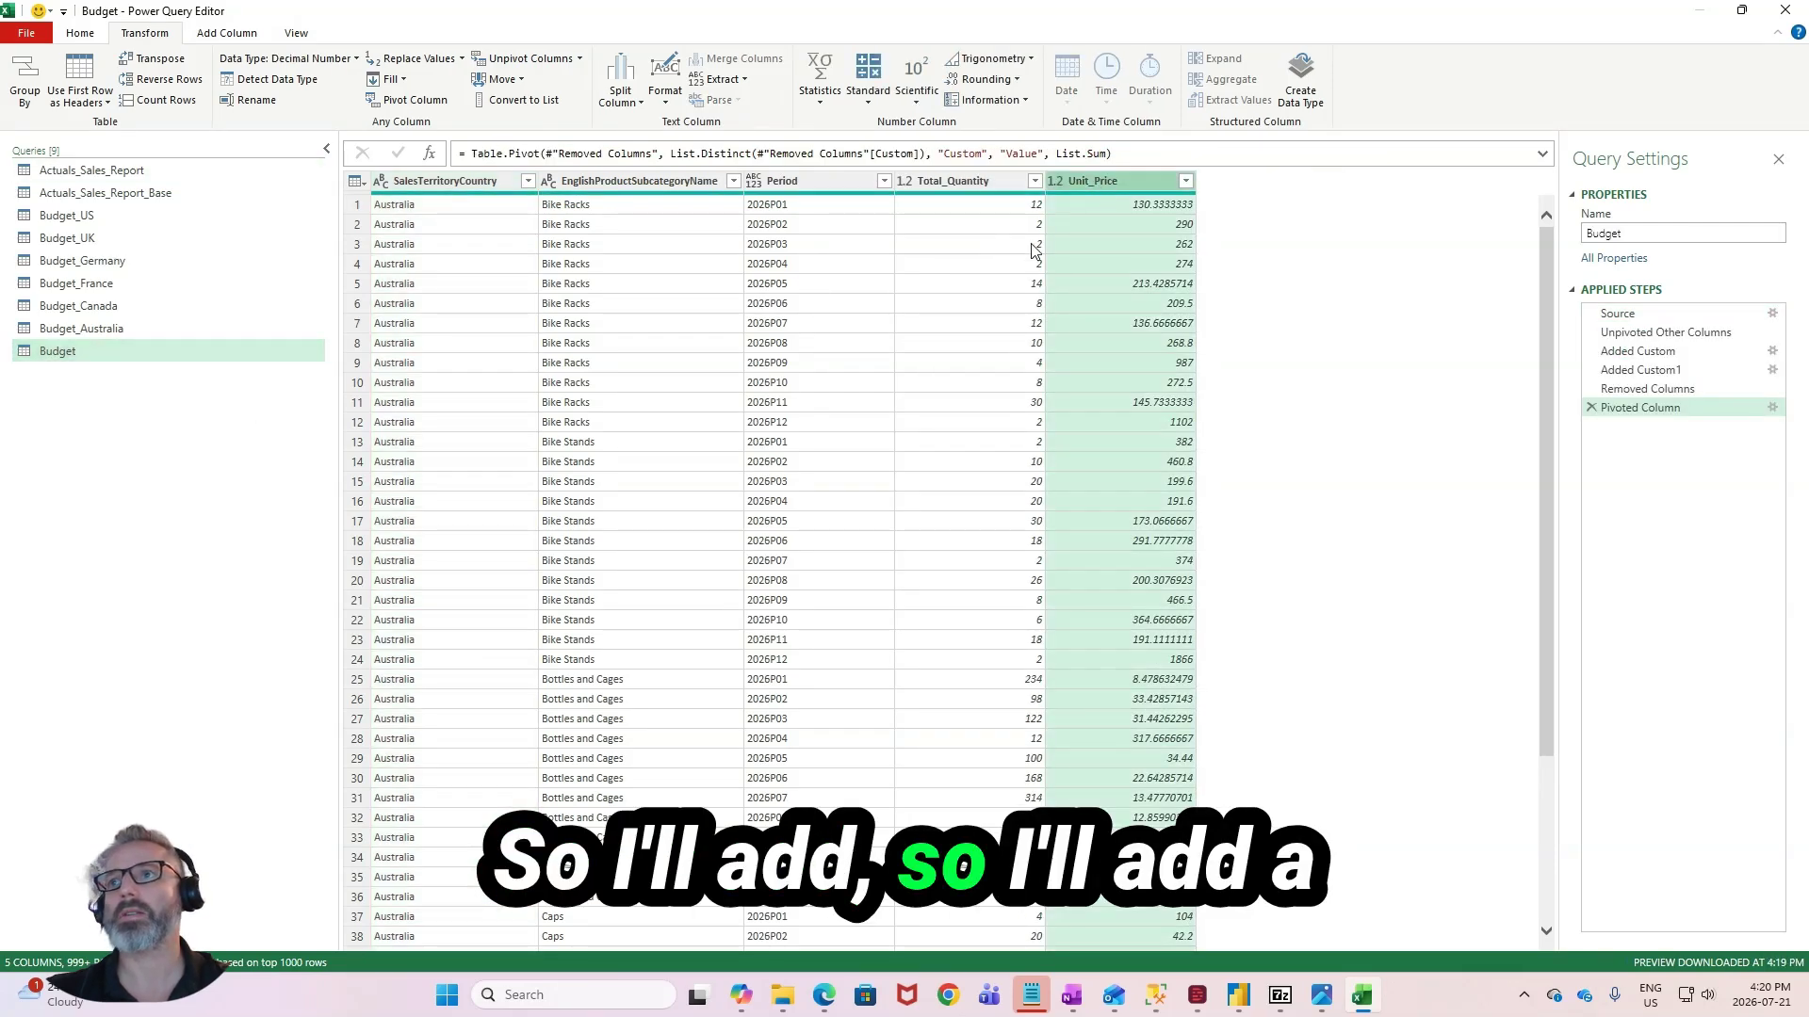
left_click(247, 36)
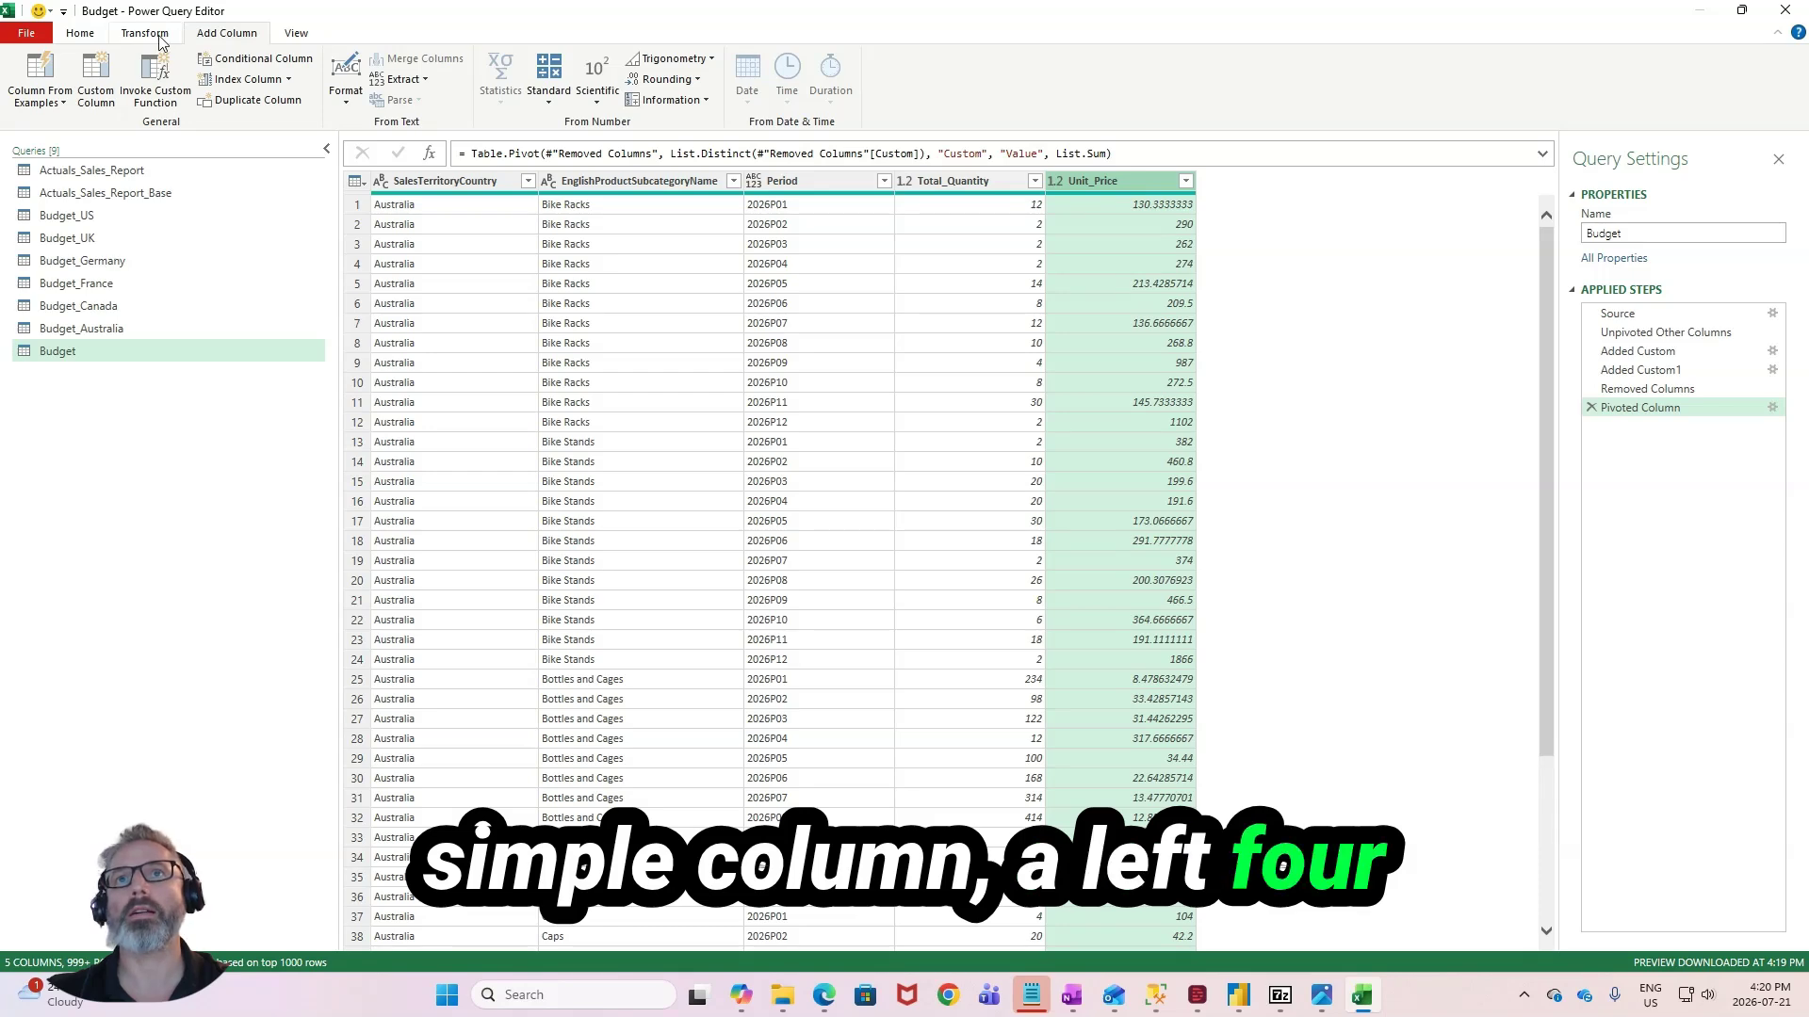
left_click(95, 75)
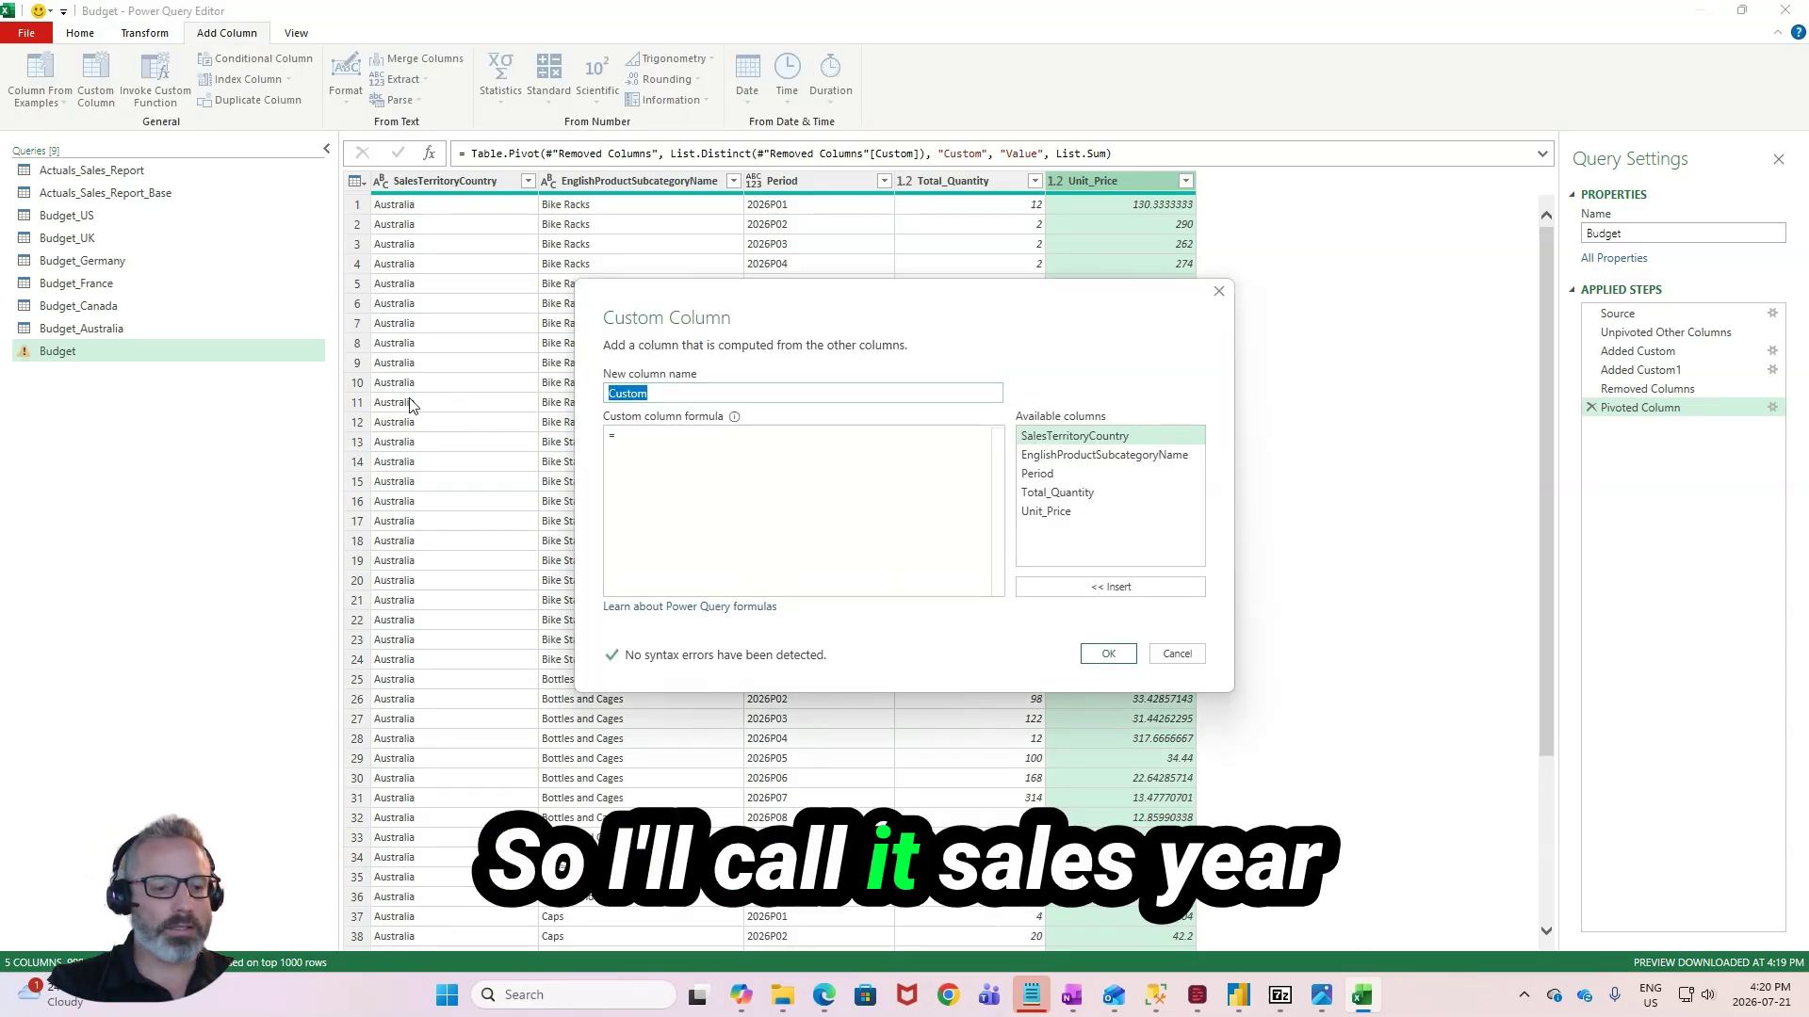
type("Sales_Ye")
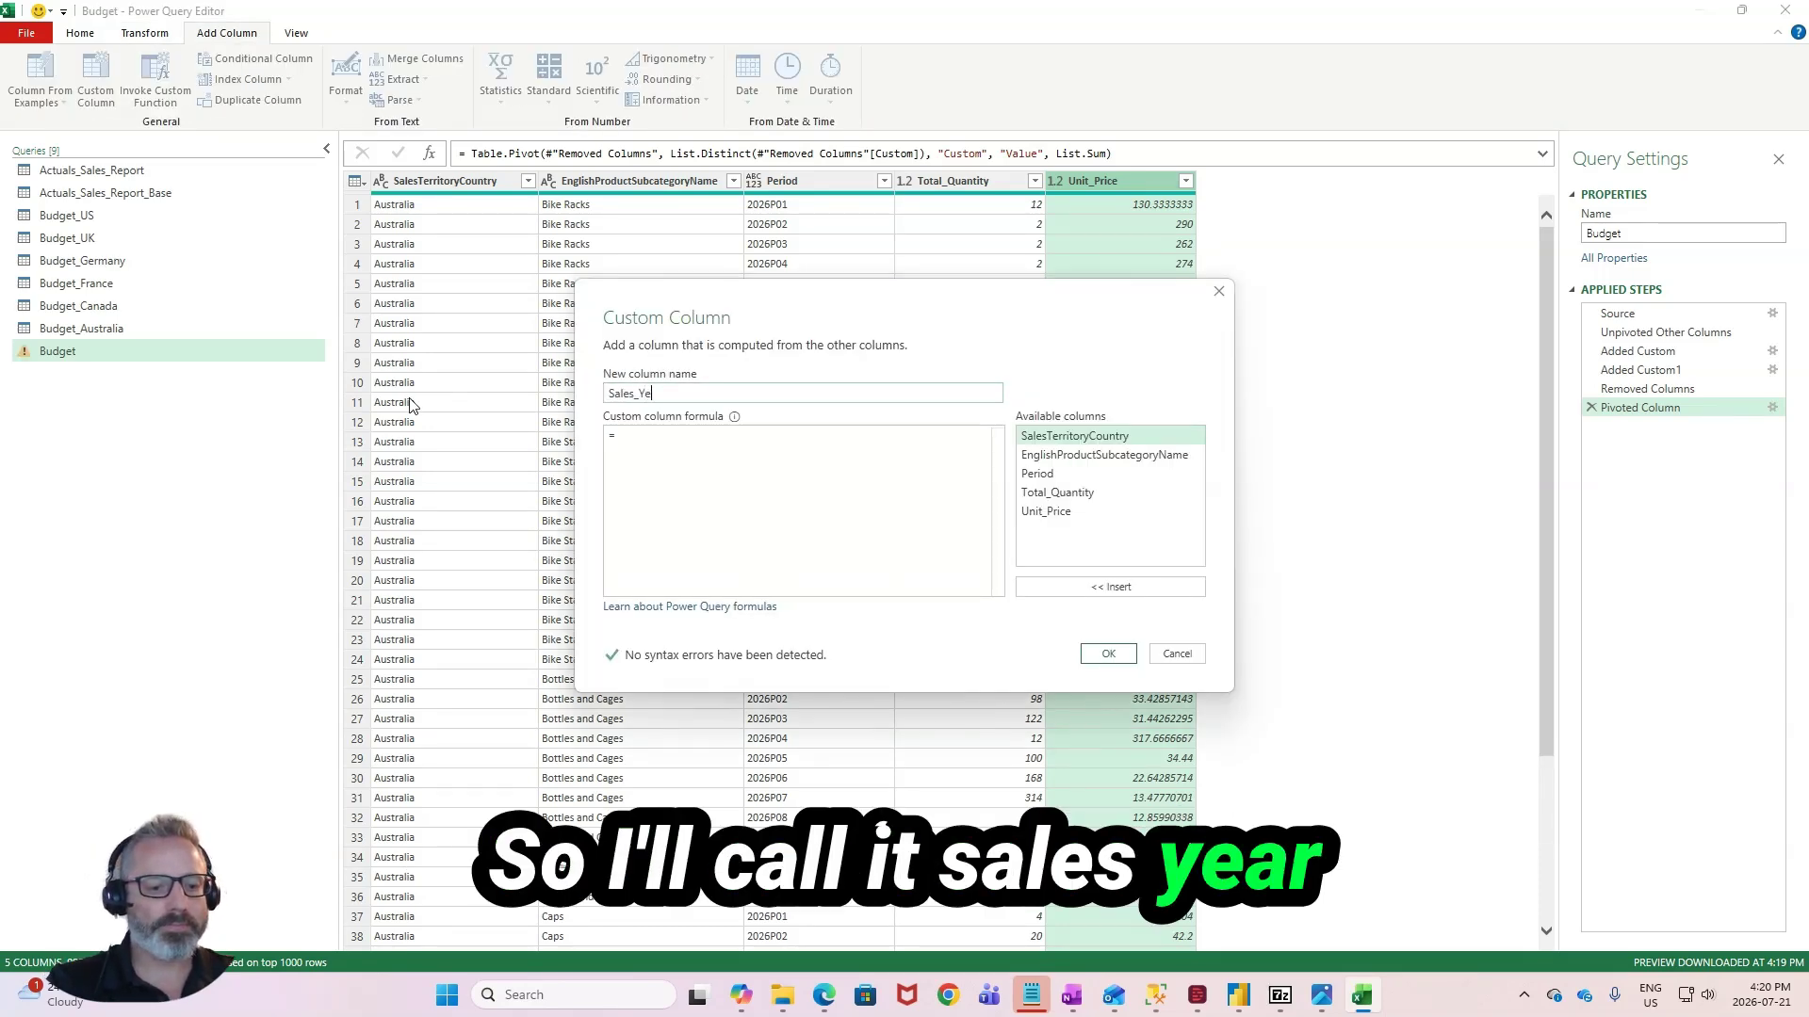
type("ar")
- Define the Sales_Year formula as Text.Start([Period],4) to extract the year, and add the column
left_click(715, 449)
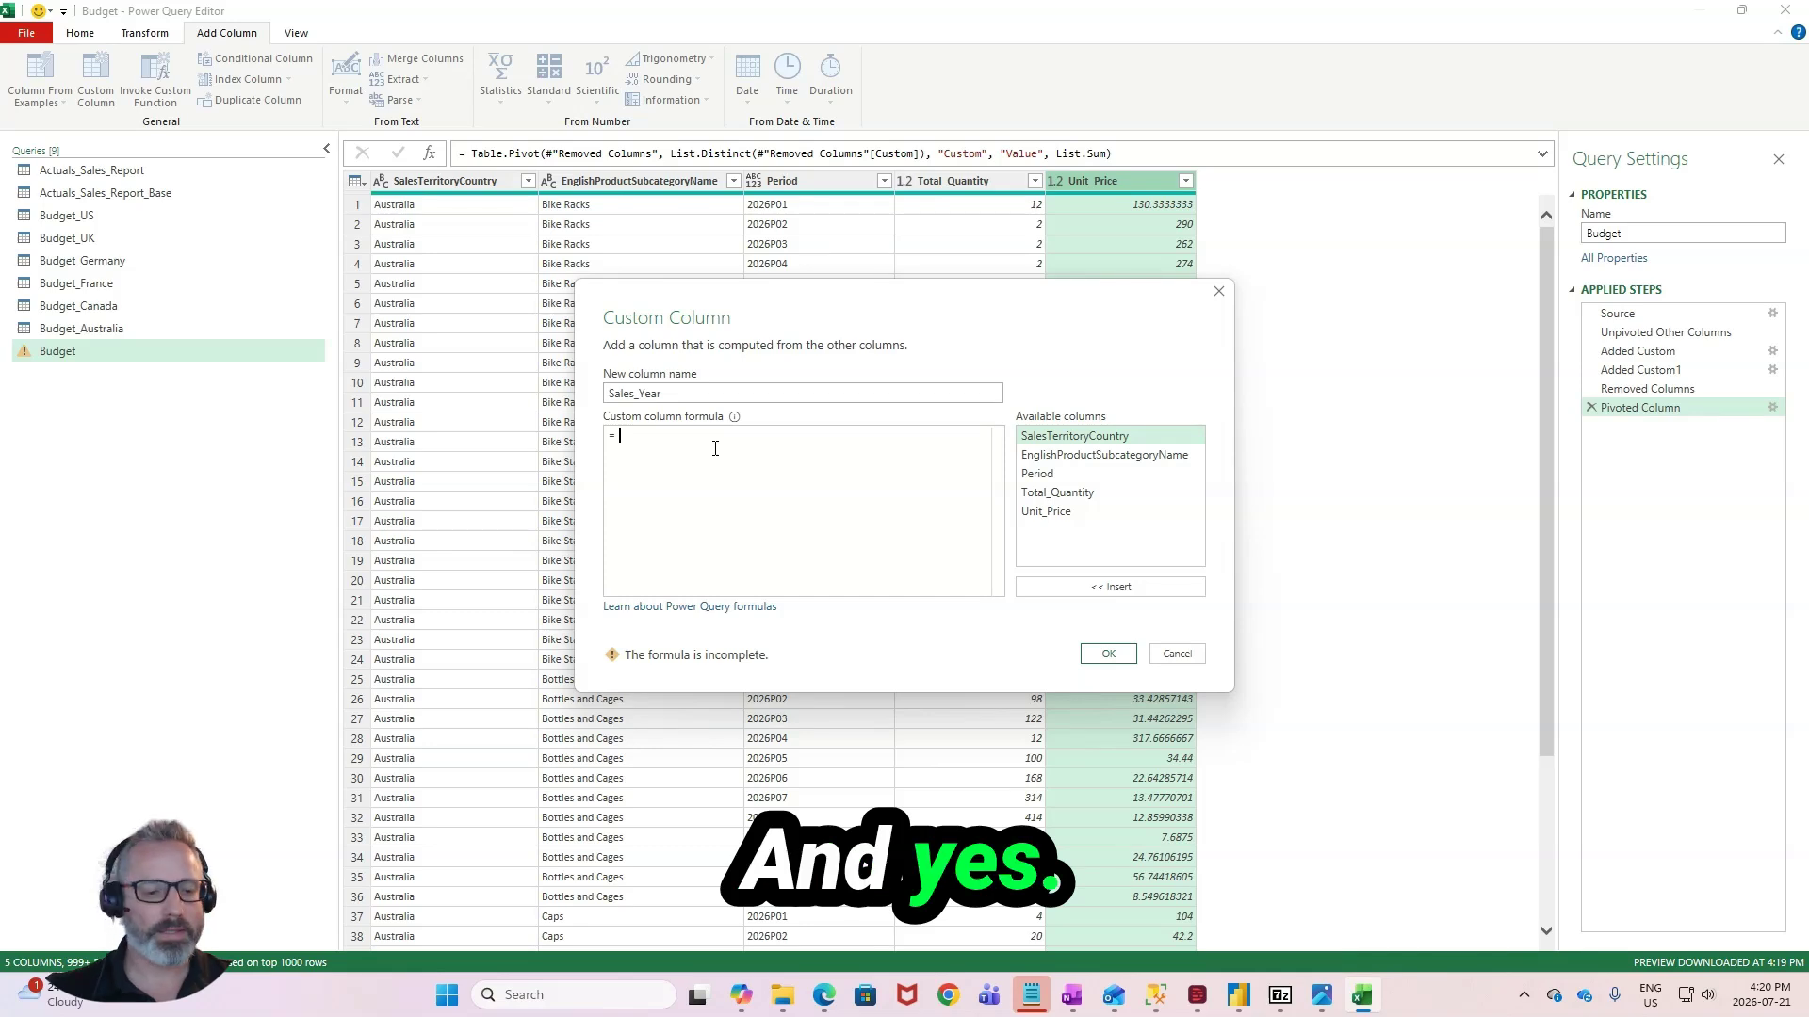
type("te")
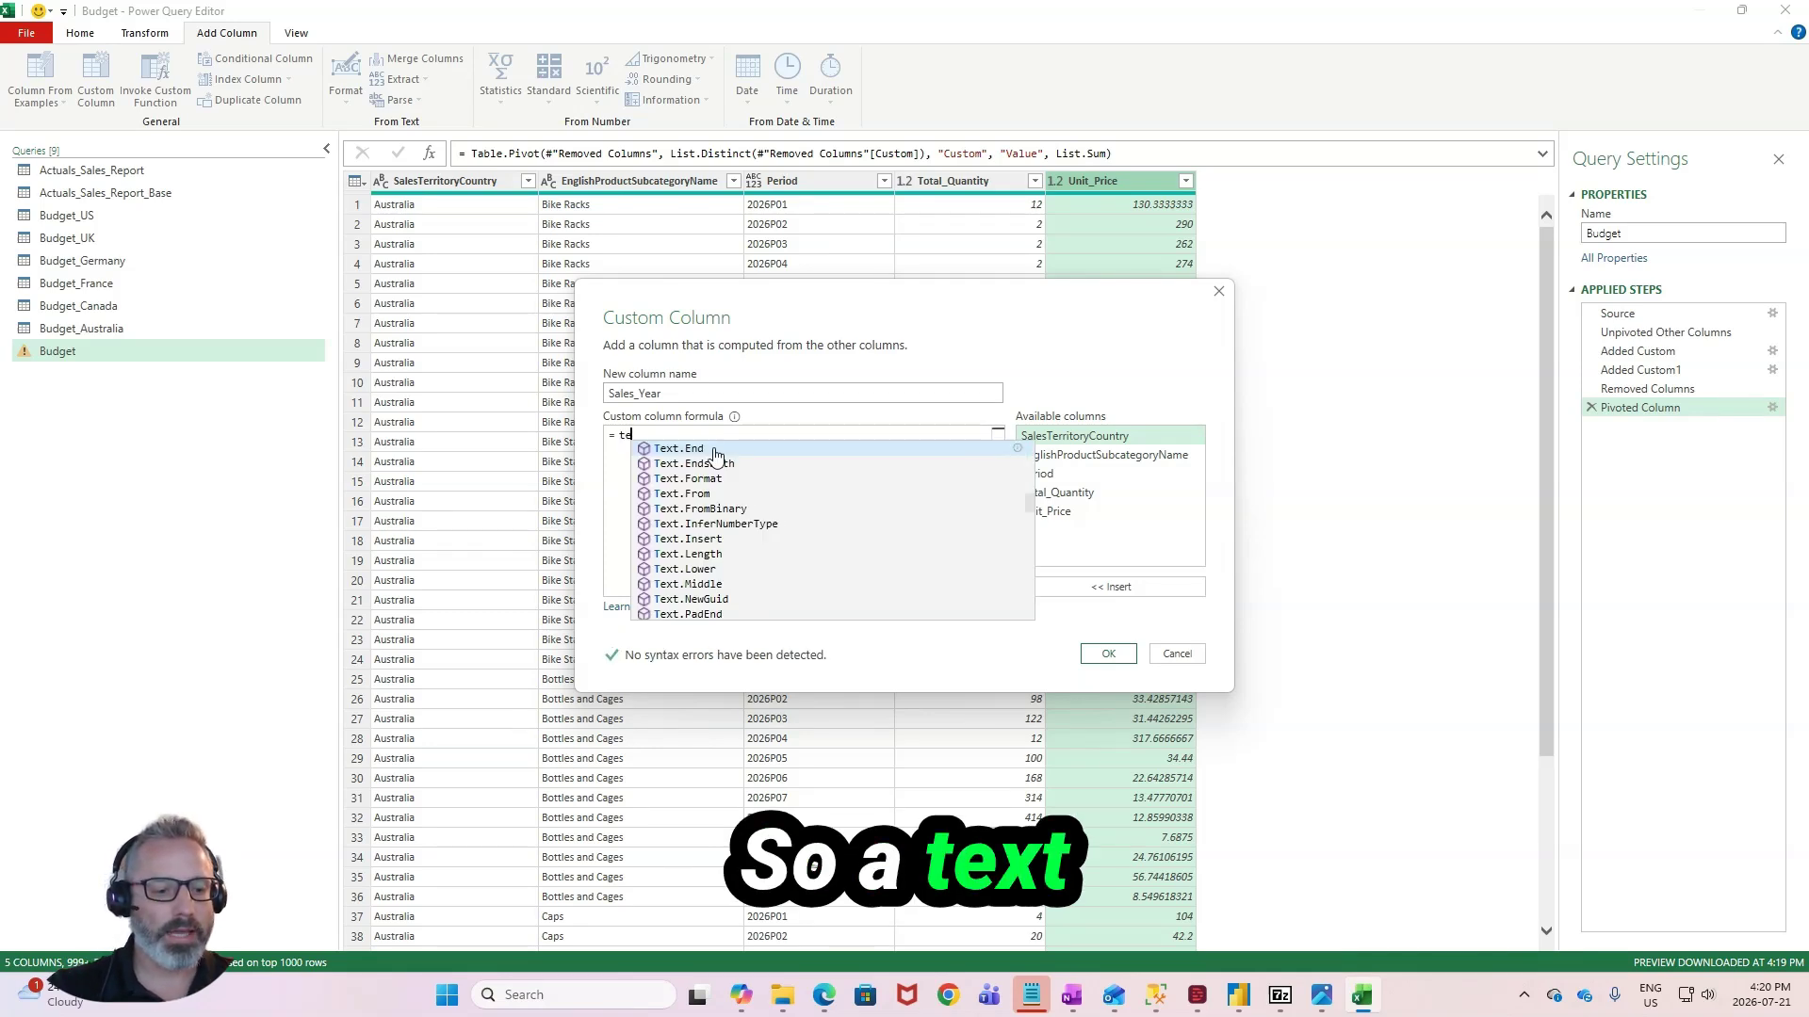
type("xt.start(")
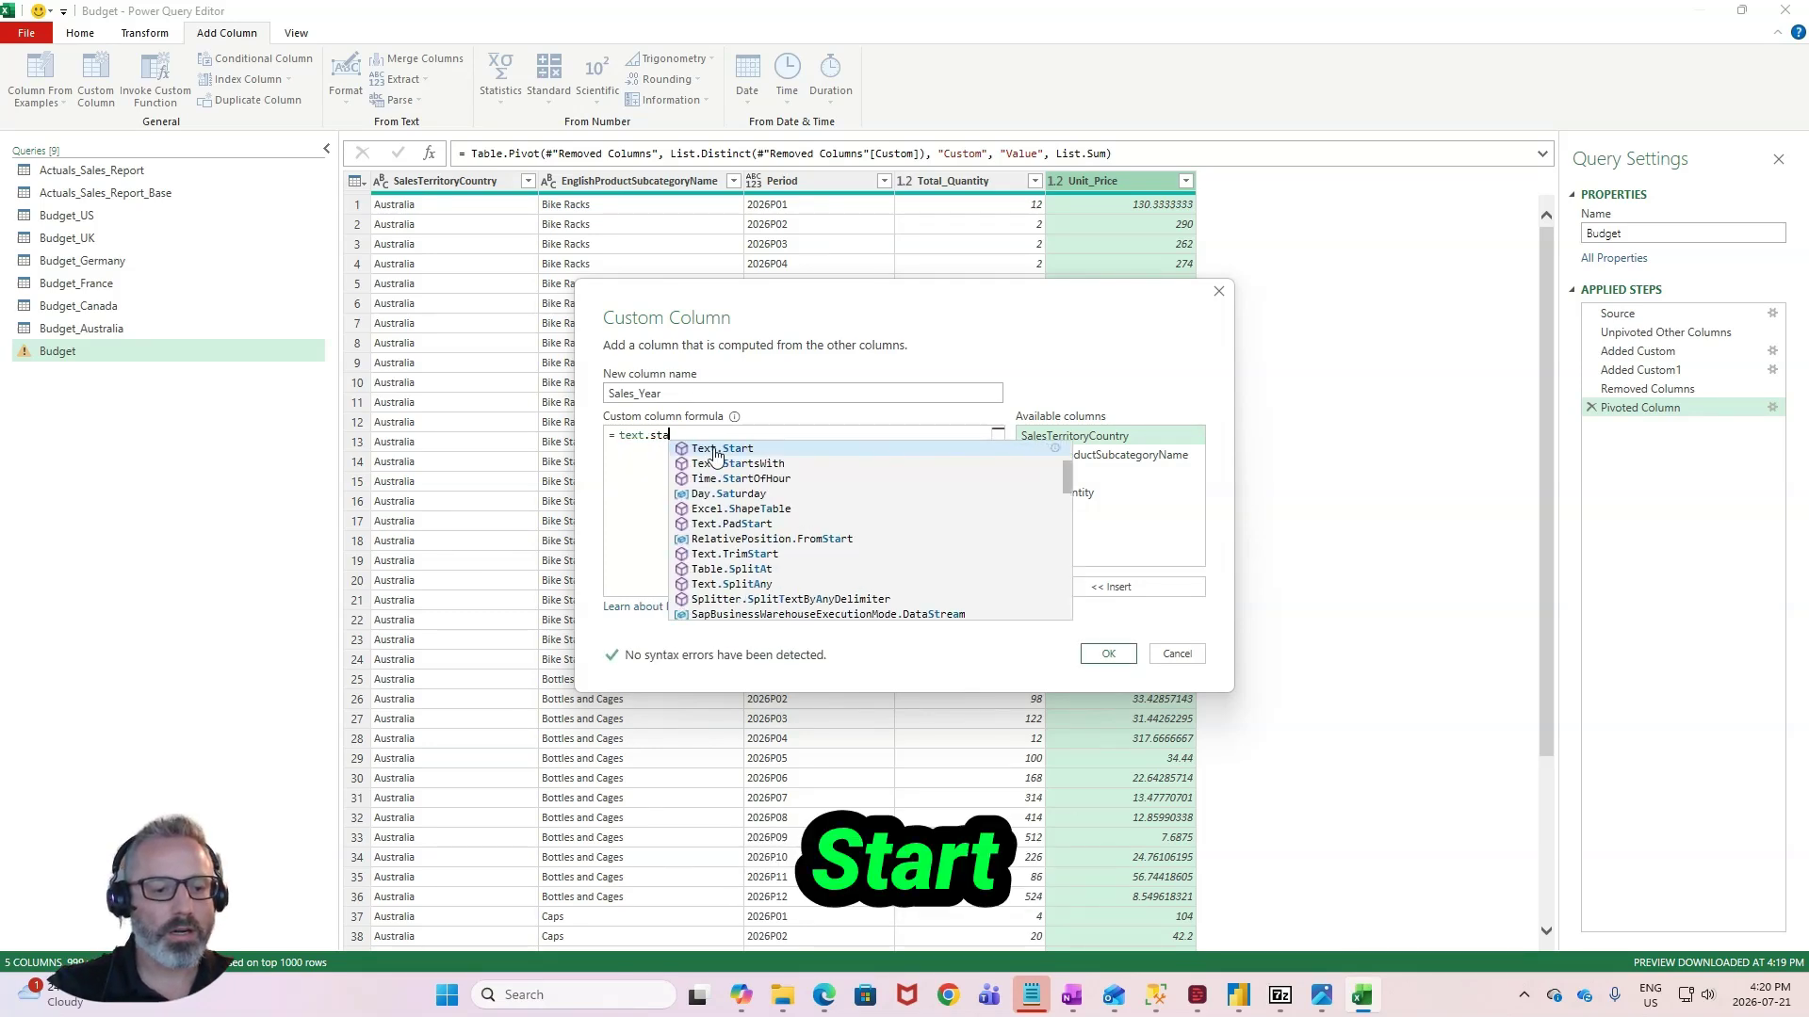
double_click(626, 435)
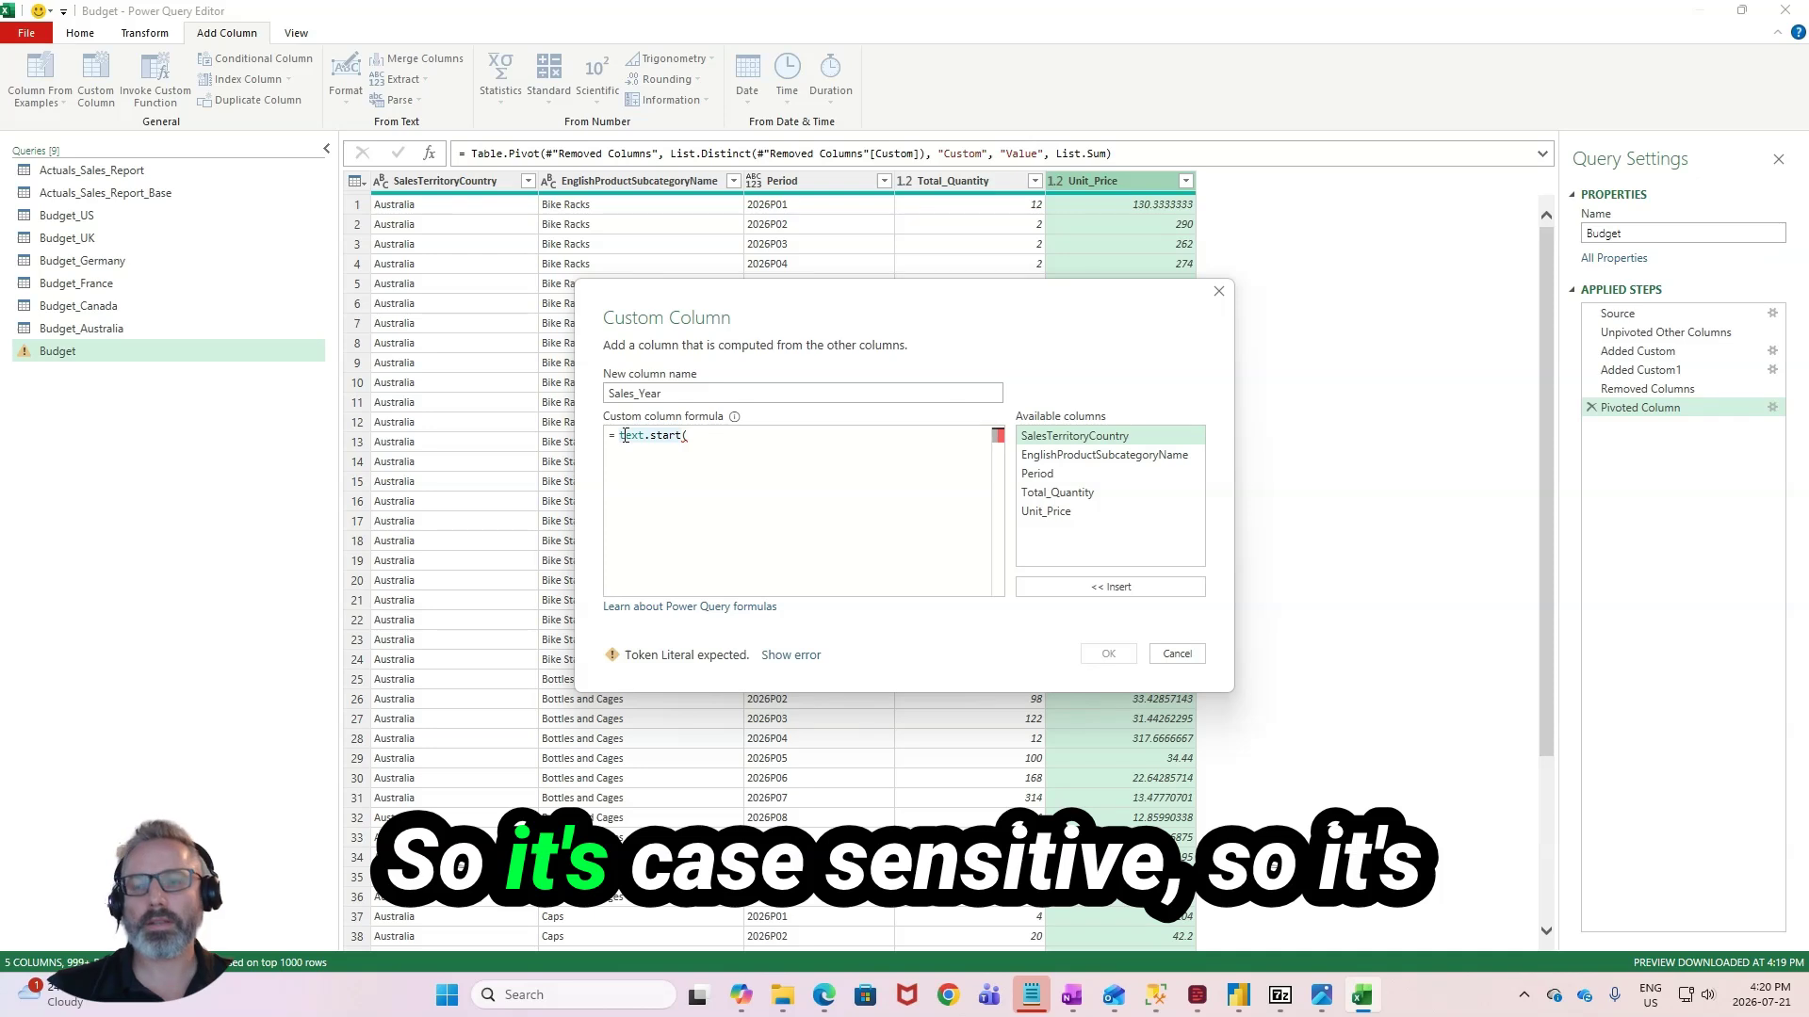
type("Text")
key("Delete")
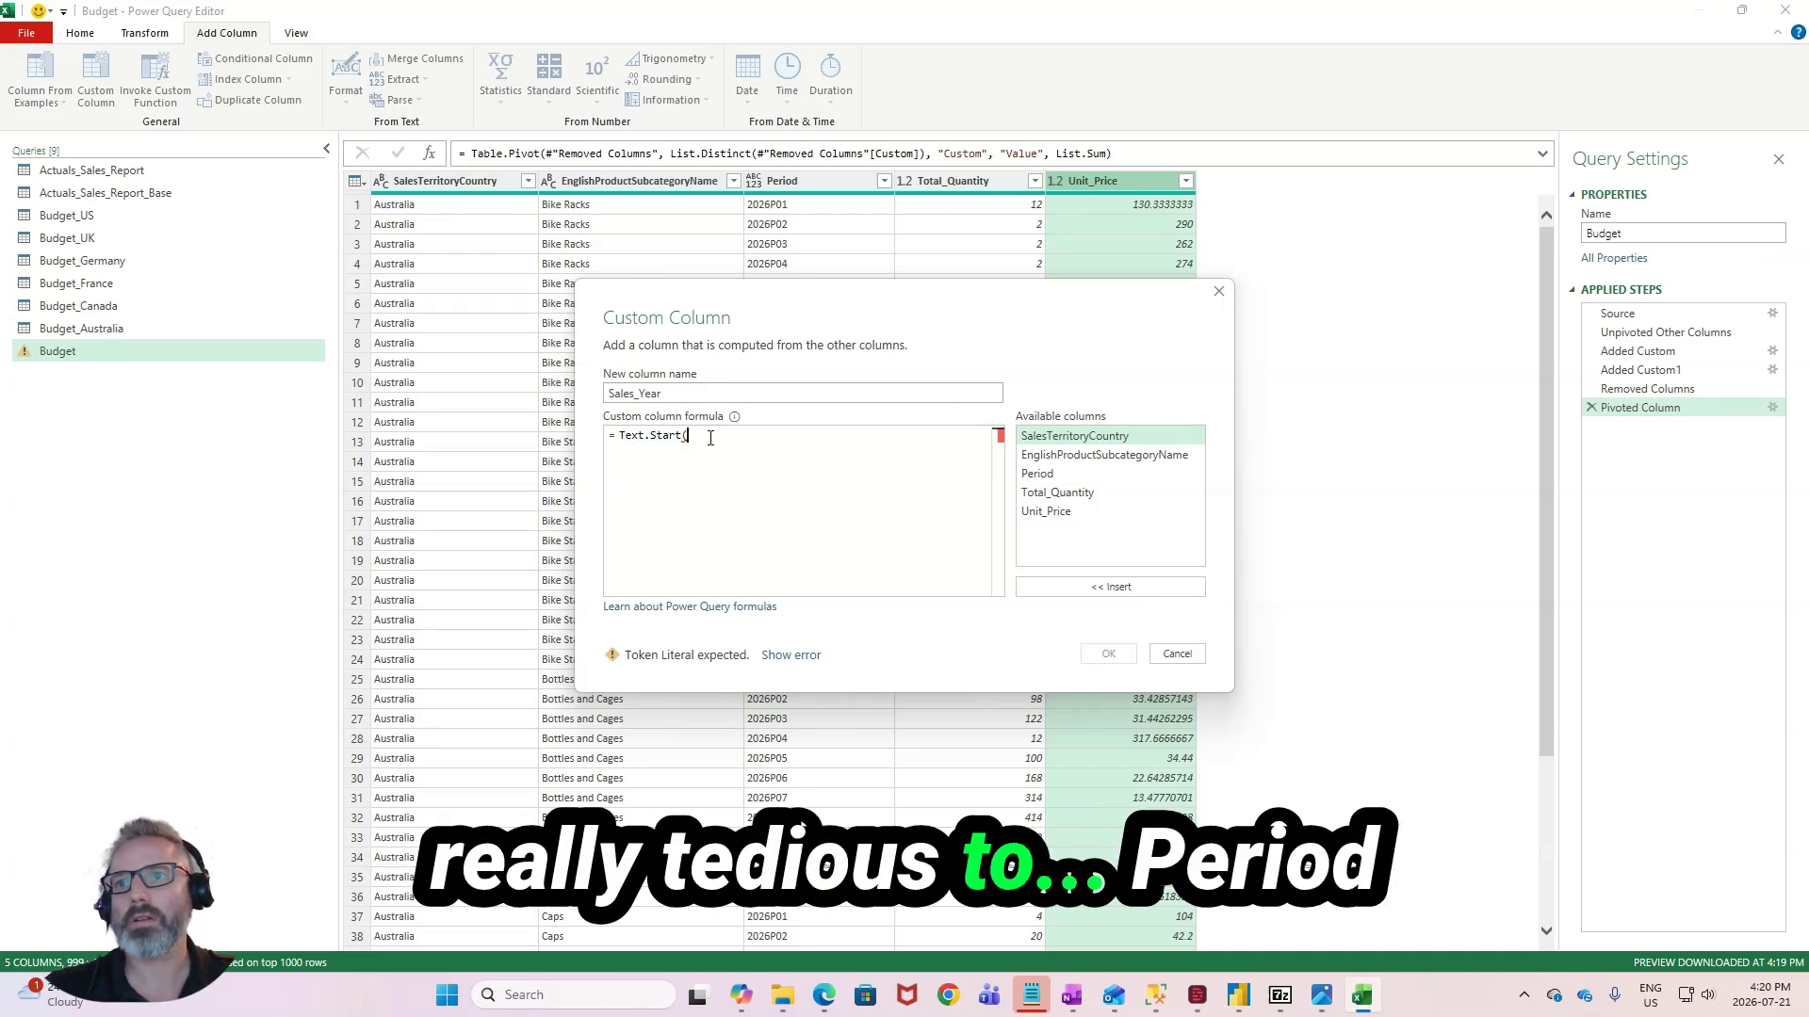
type("Perio")
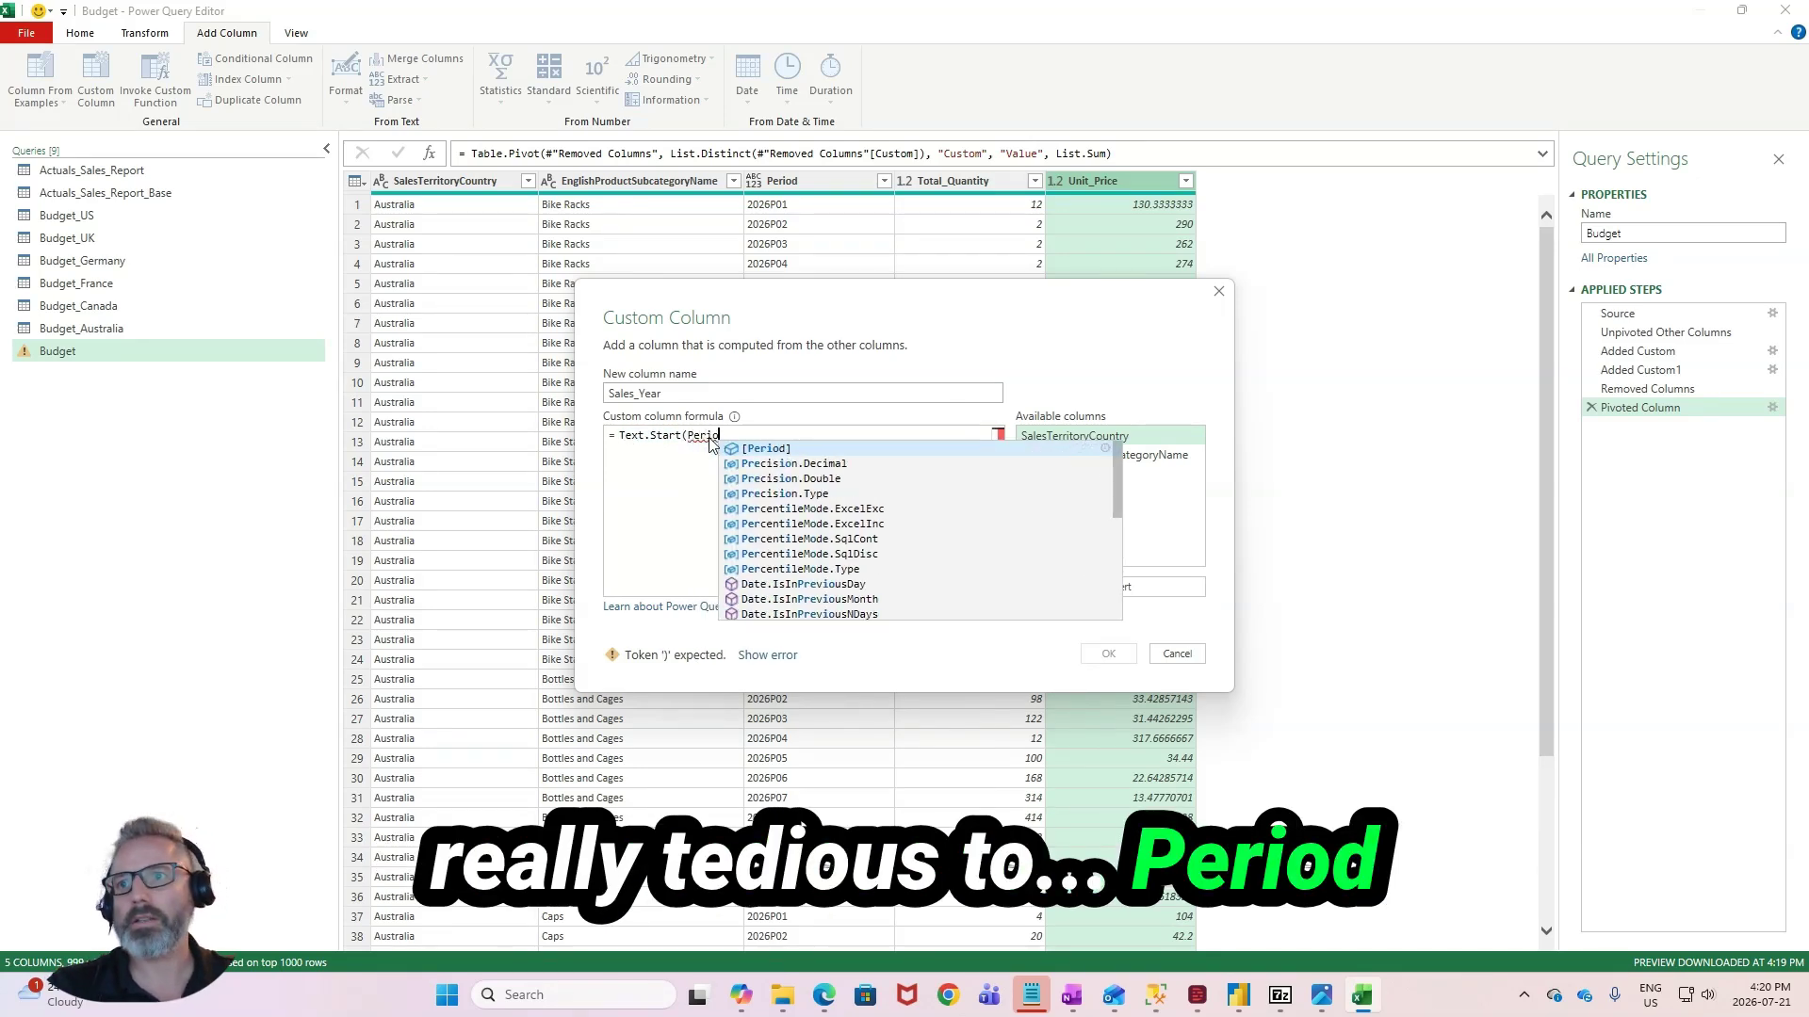
key("Tab")
type(",4)")
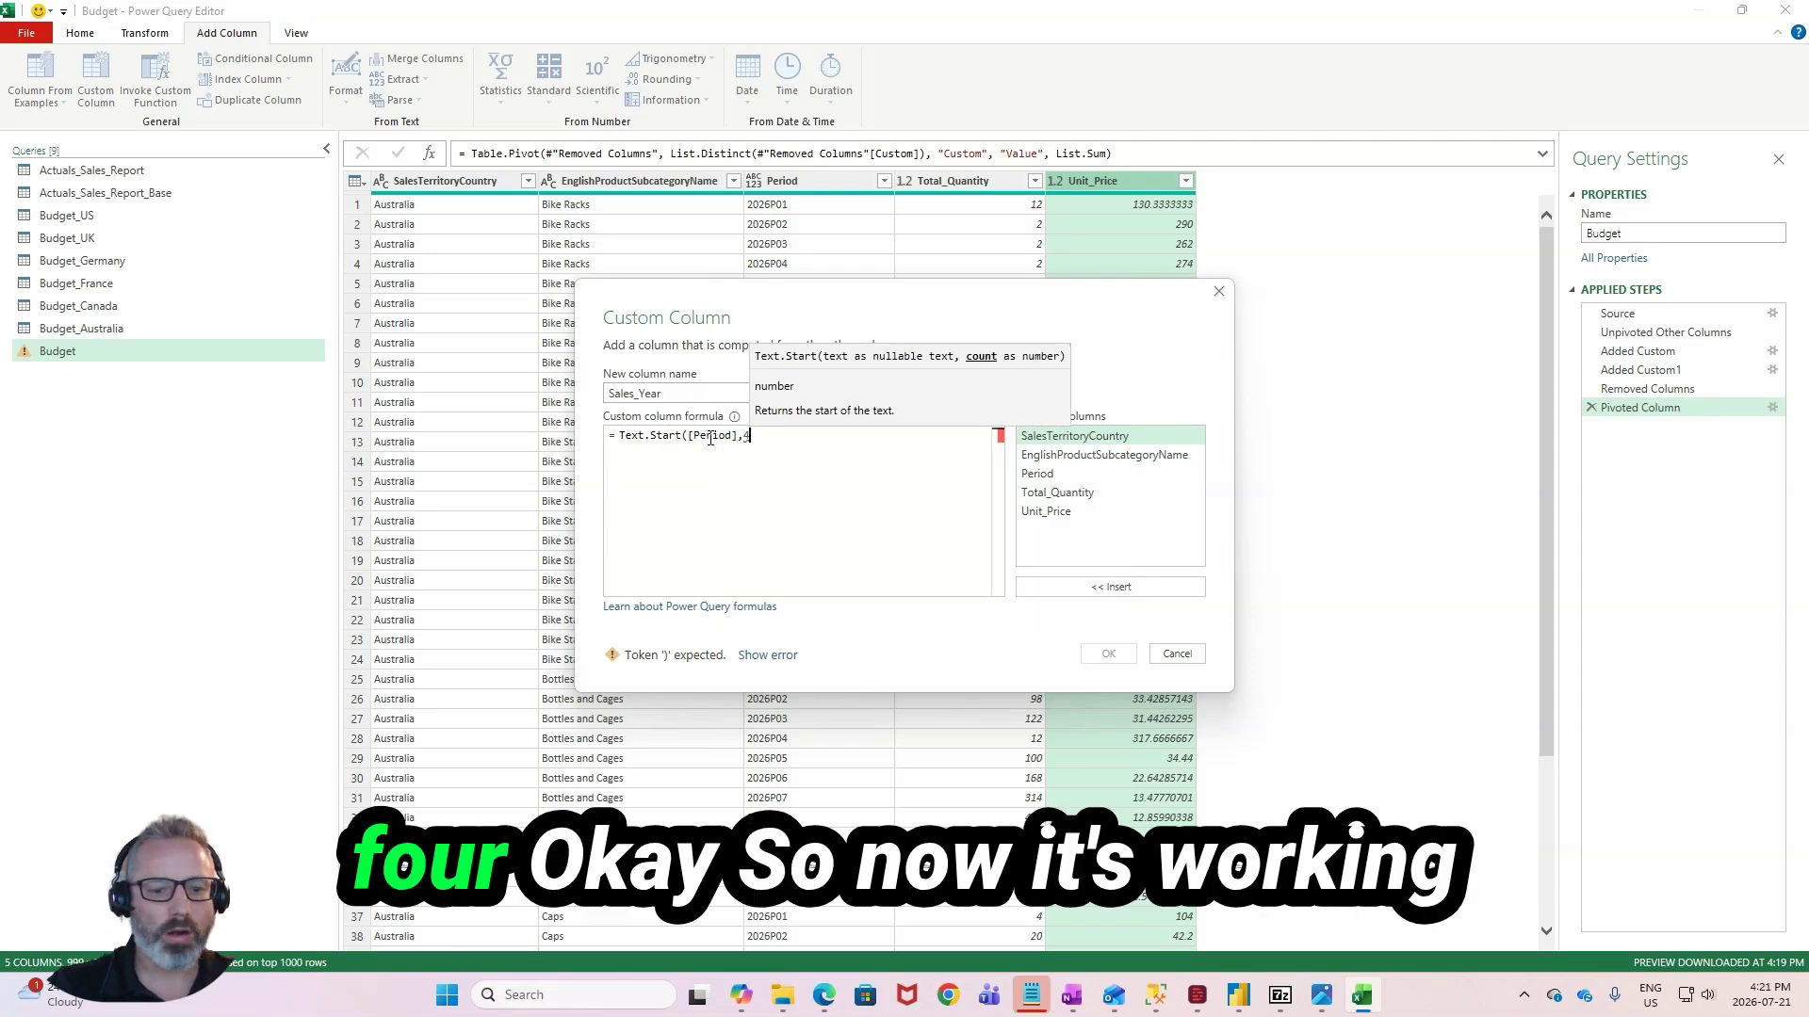
left_click(1128, 656)
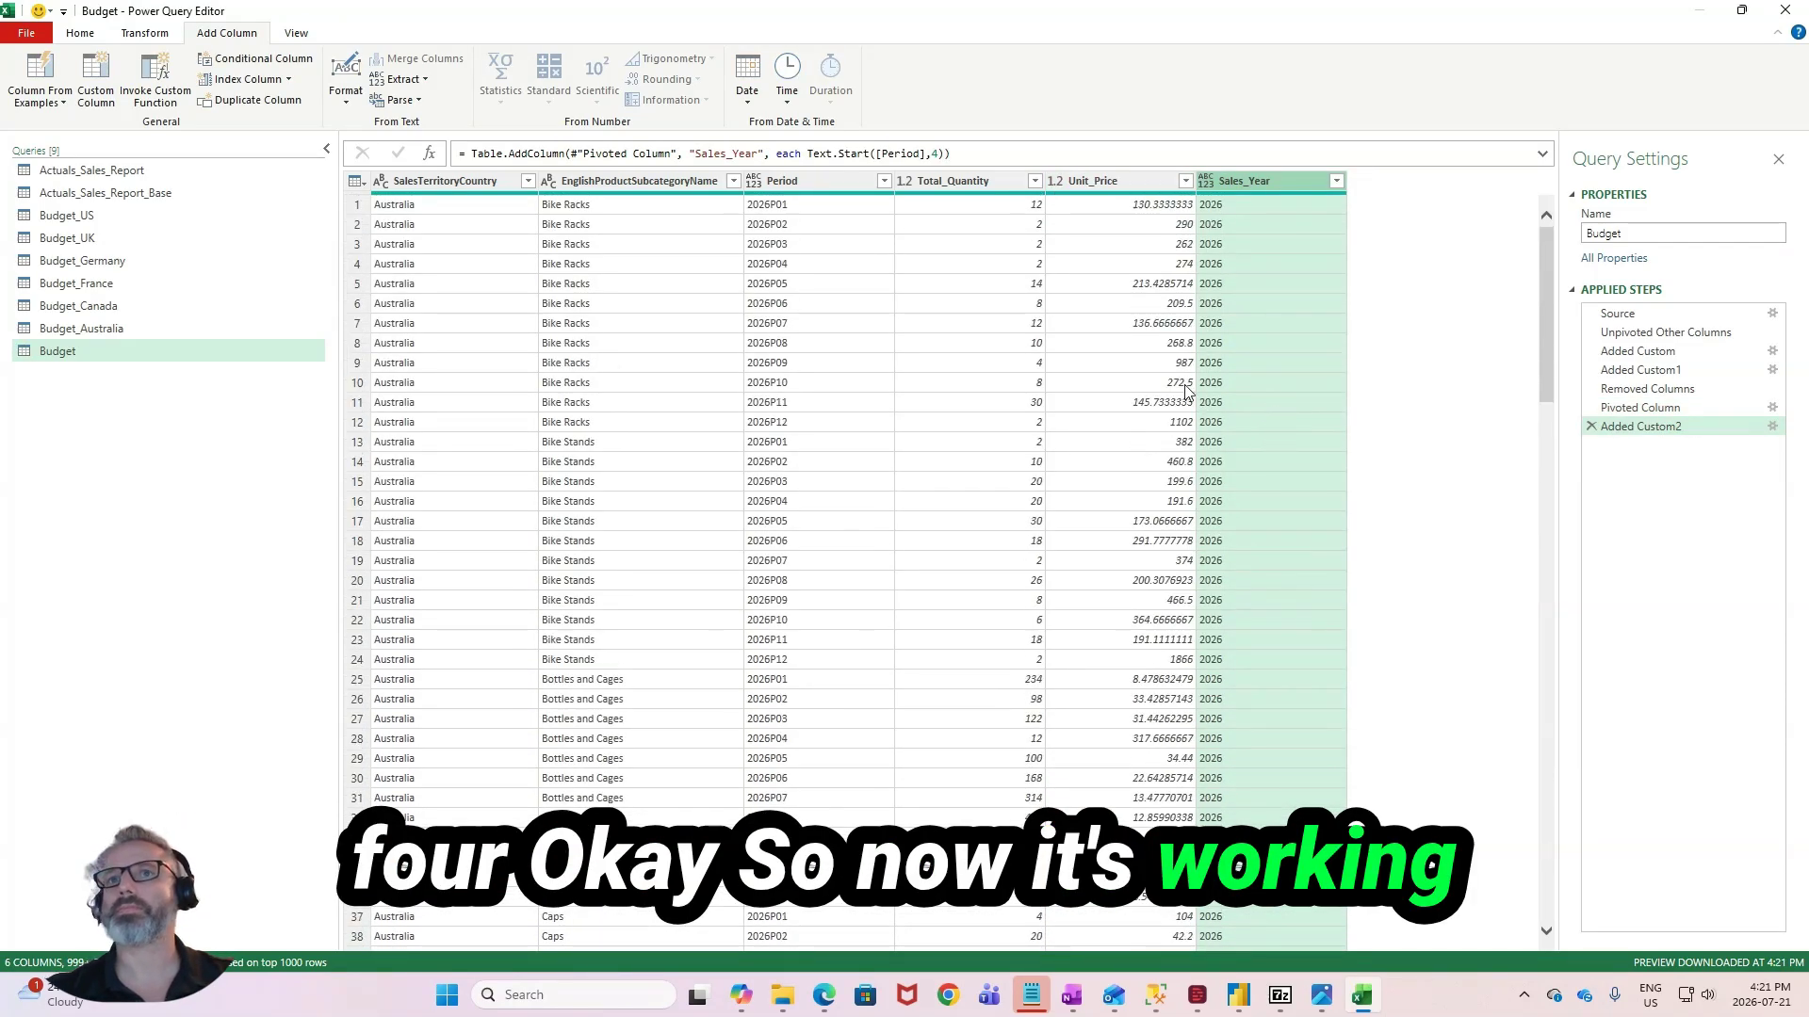
- Append Budget and Actuals_Sales_Report as a new query, with Budget as the first table
left_click(212, 351)
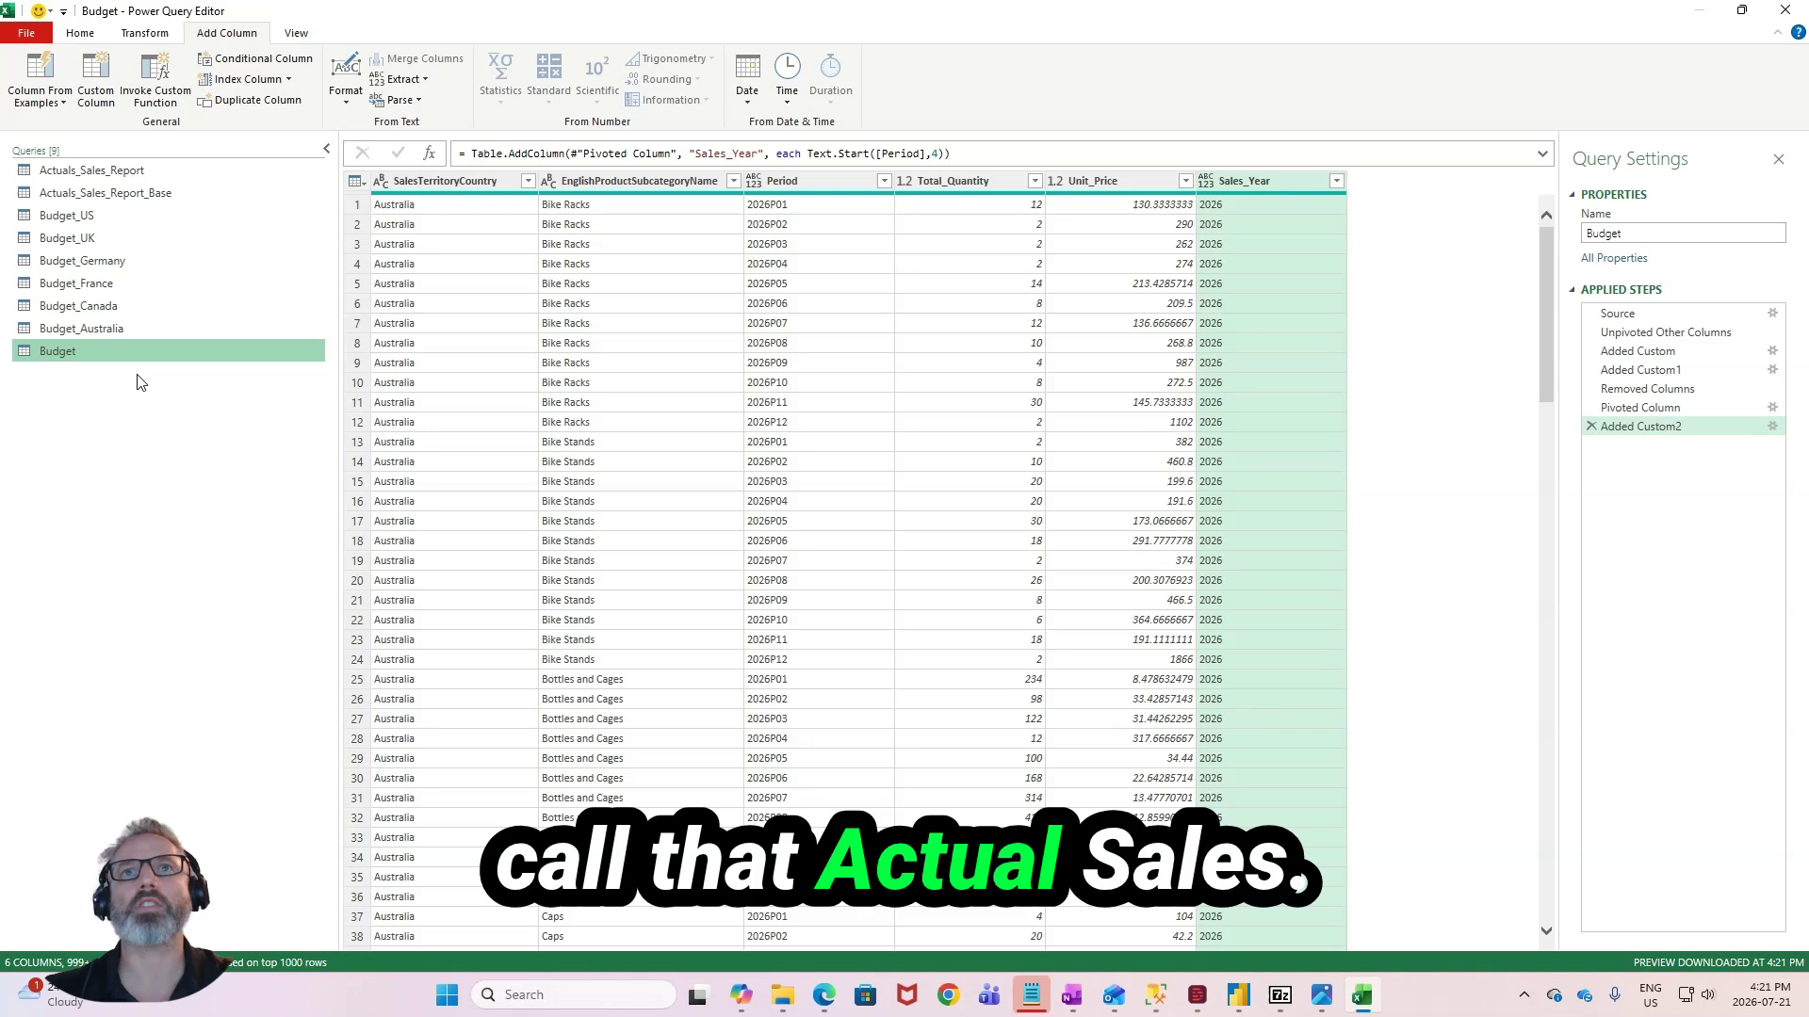
left_click(144, 33)
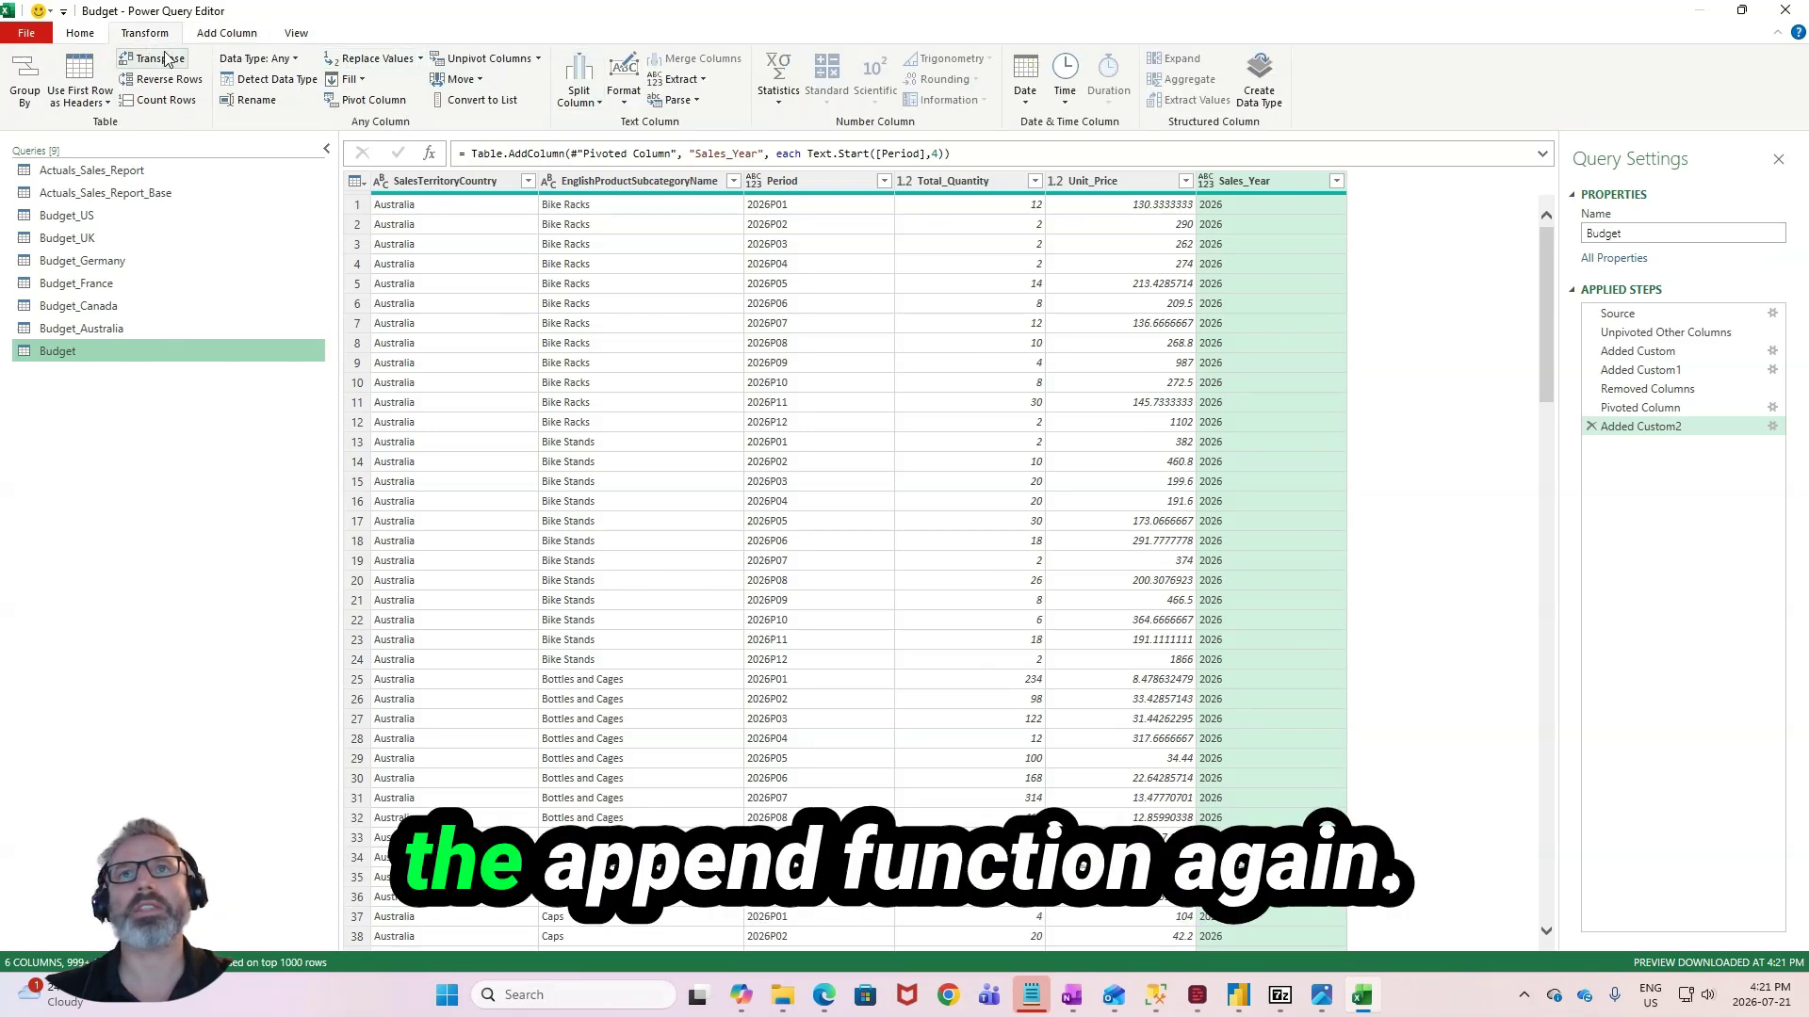
left_click(85, 36)
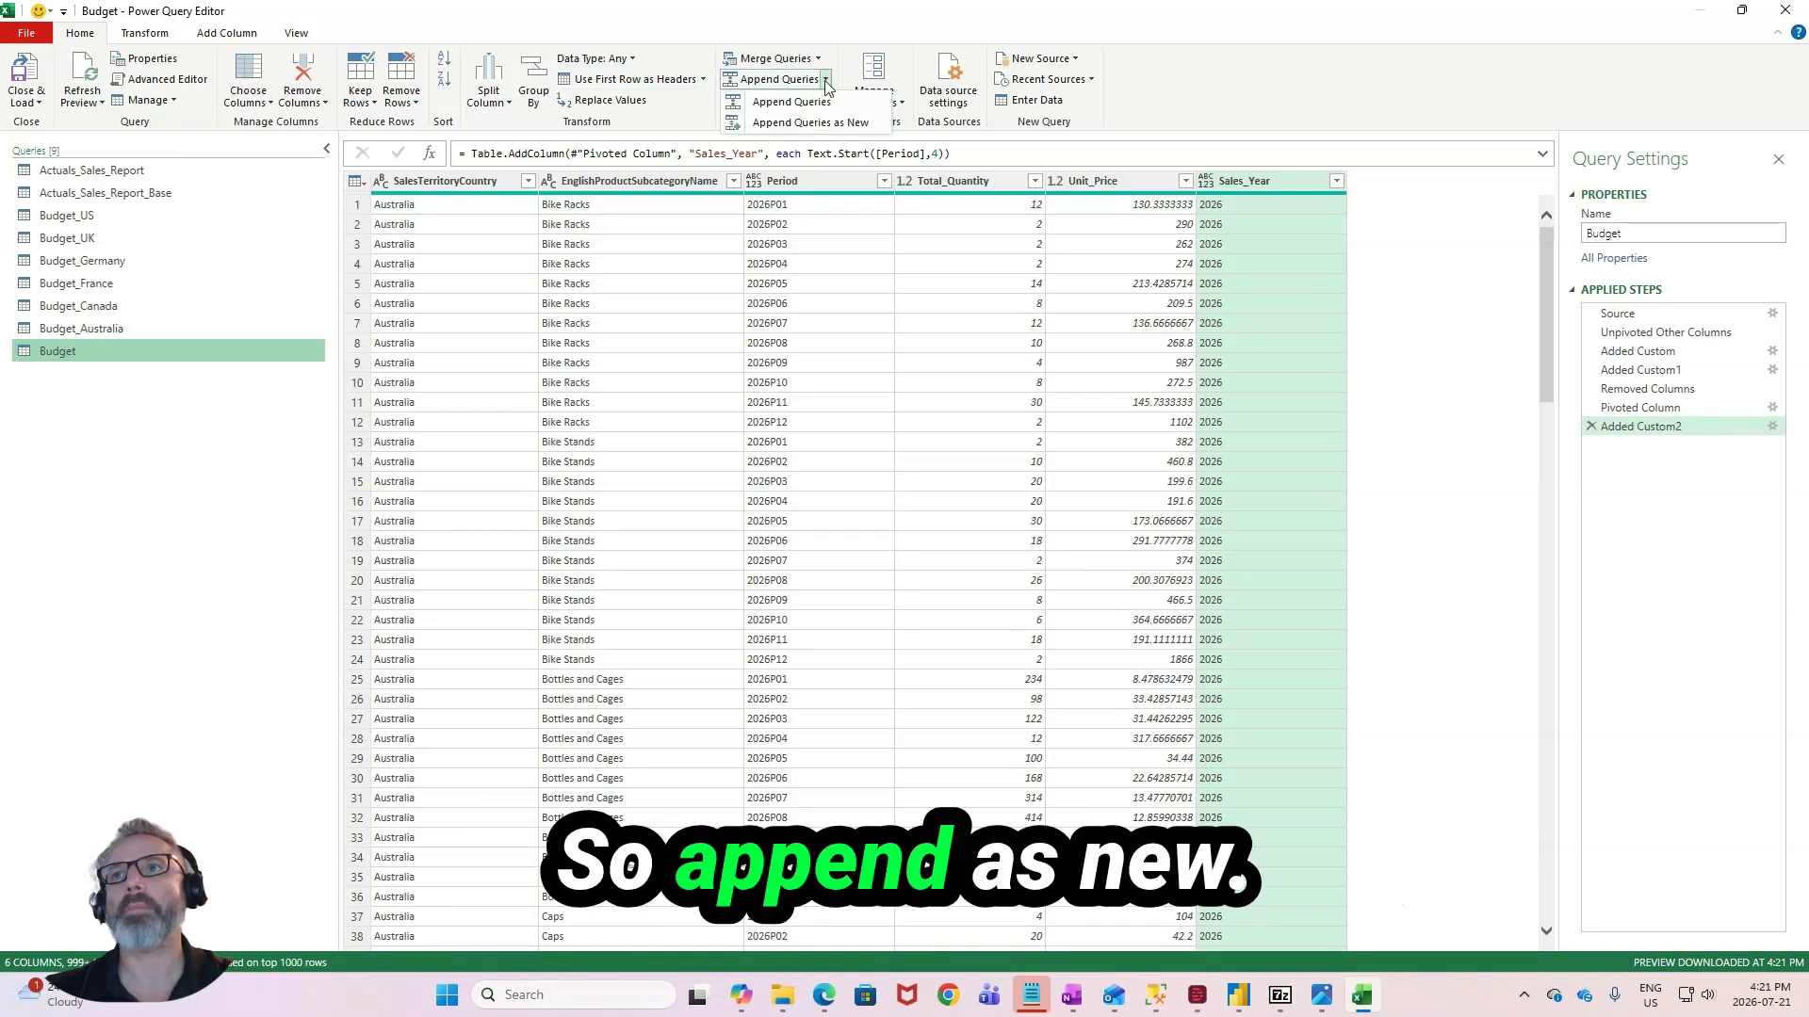
left_click(810, 123)
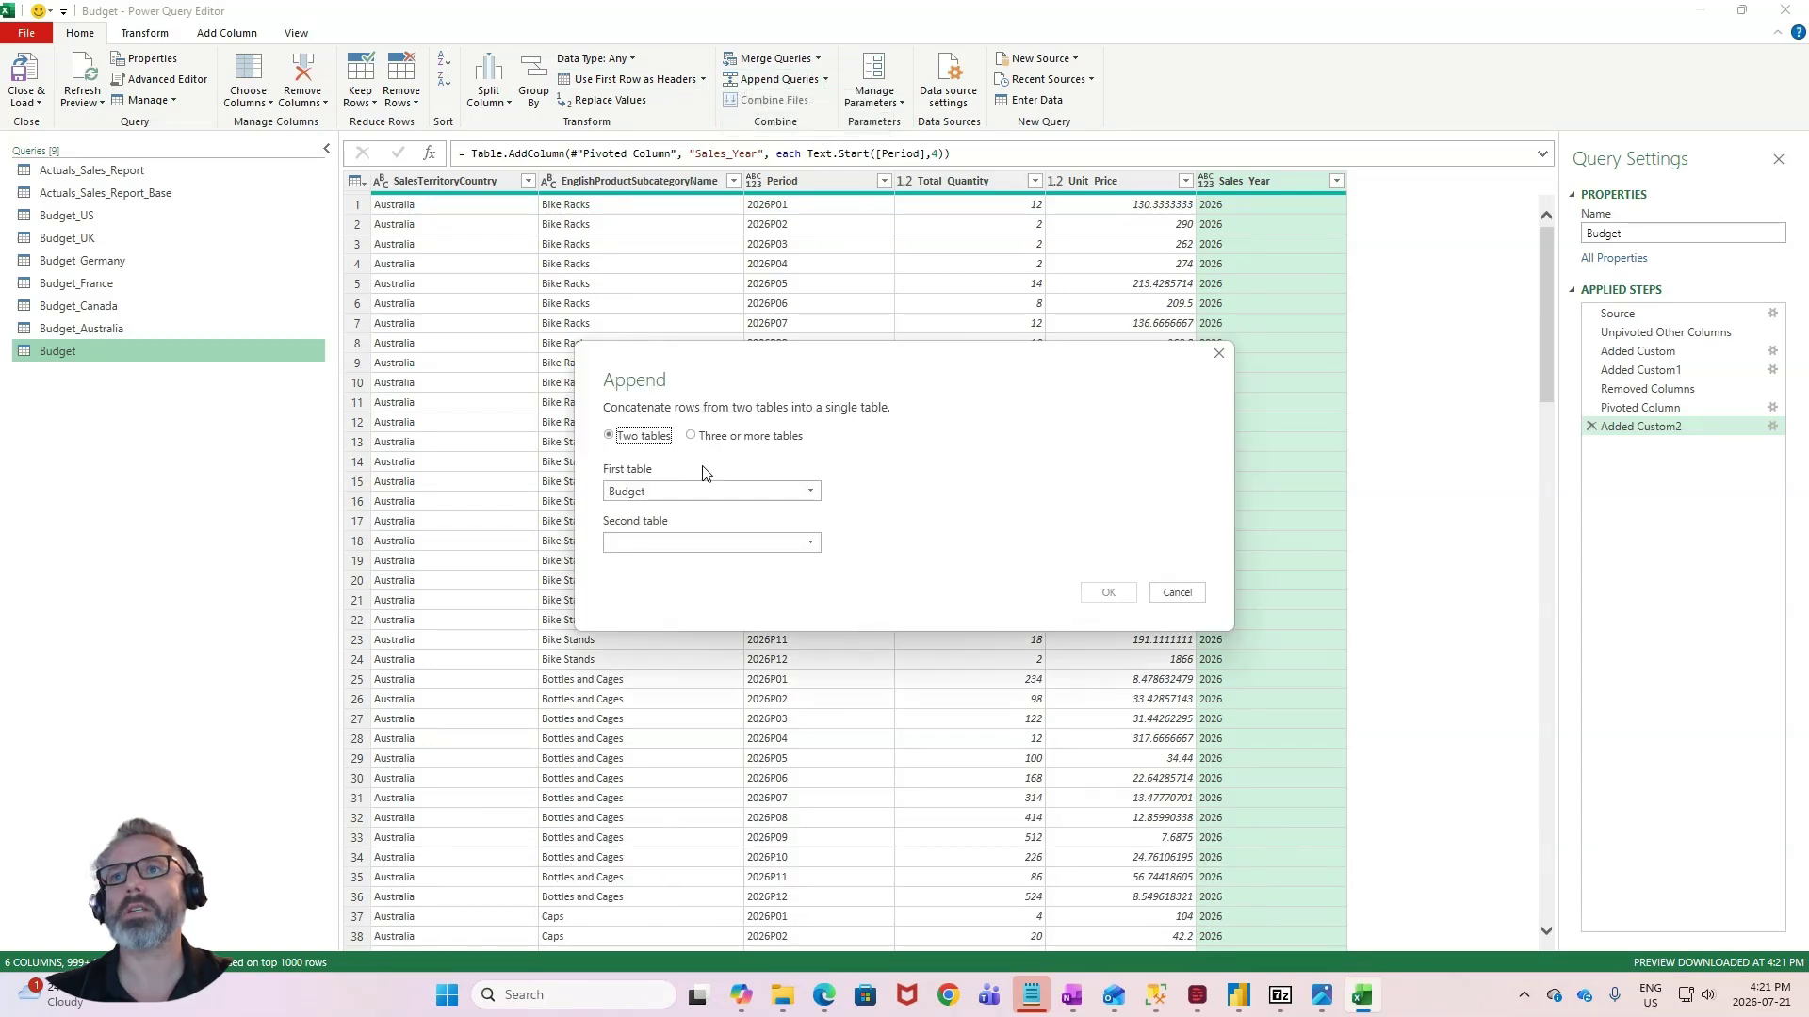
left_click(712, 540)
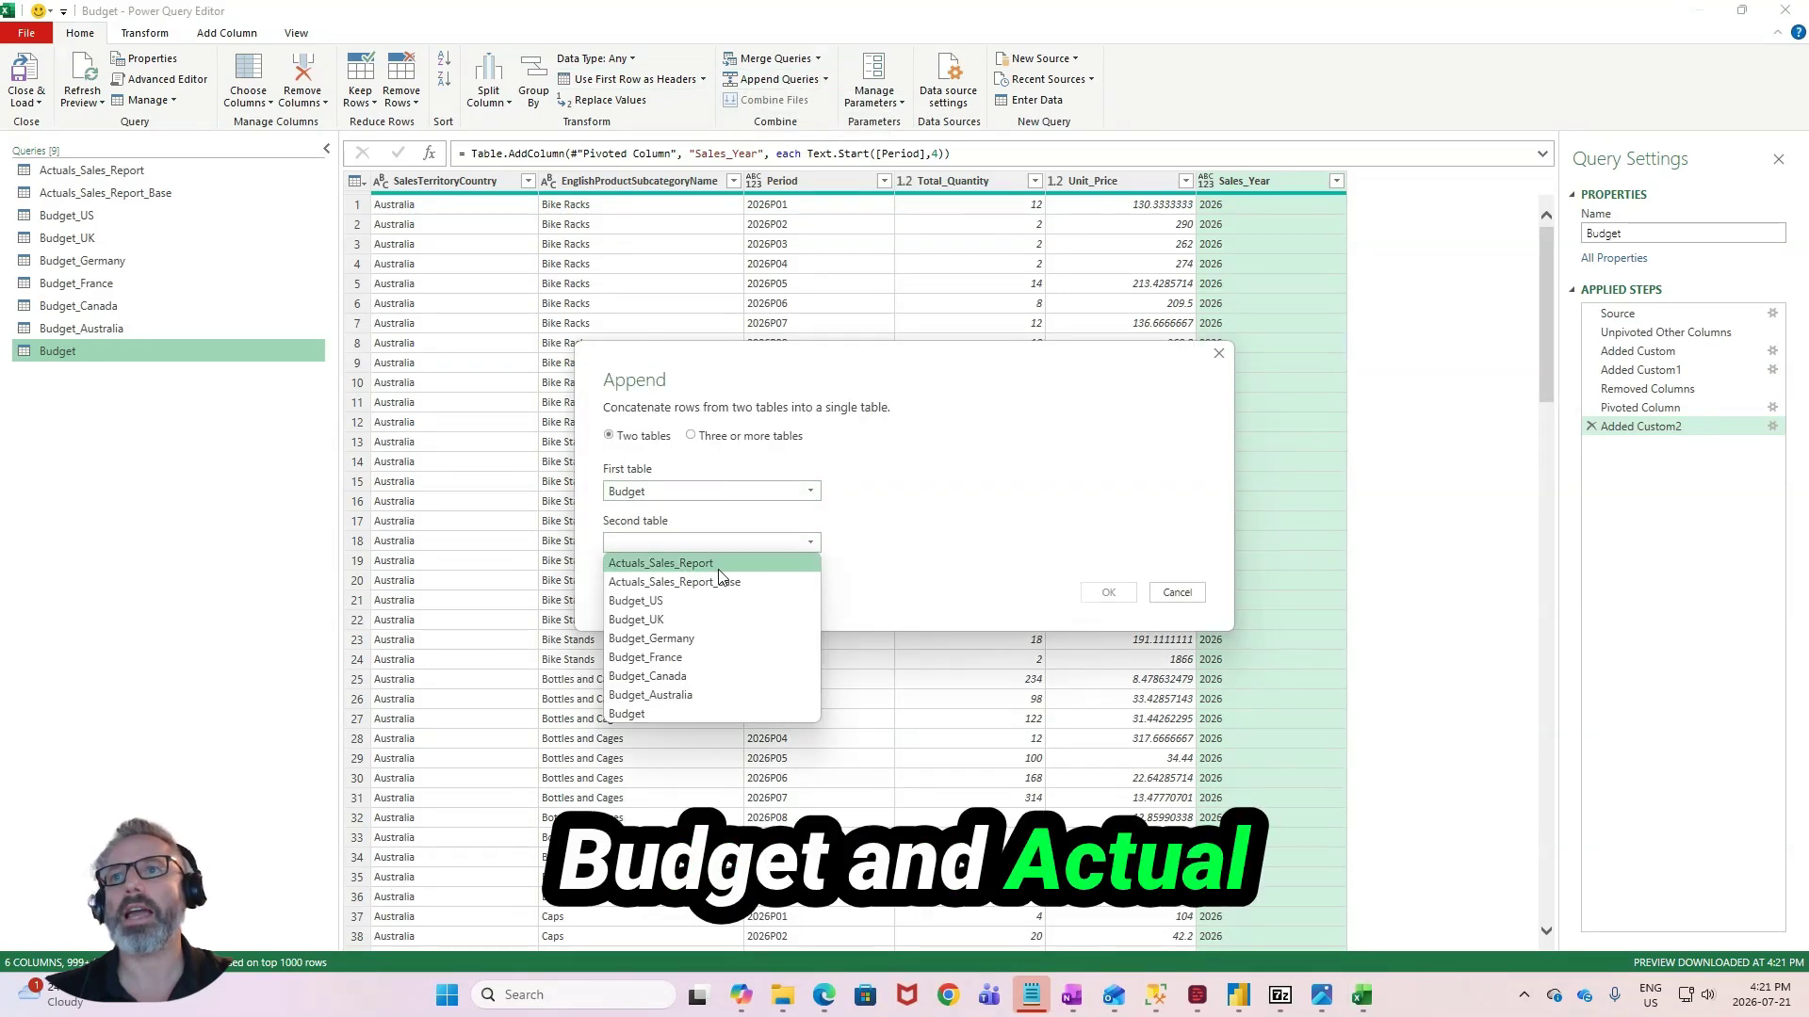
left_click(716, 564)
left_click(1098, 592)
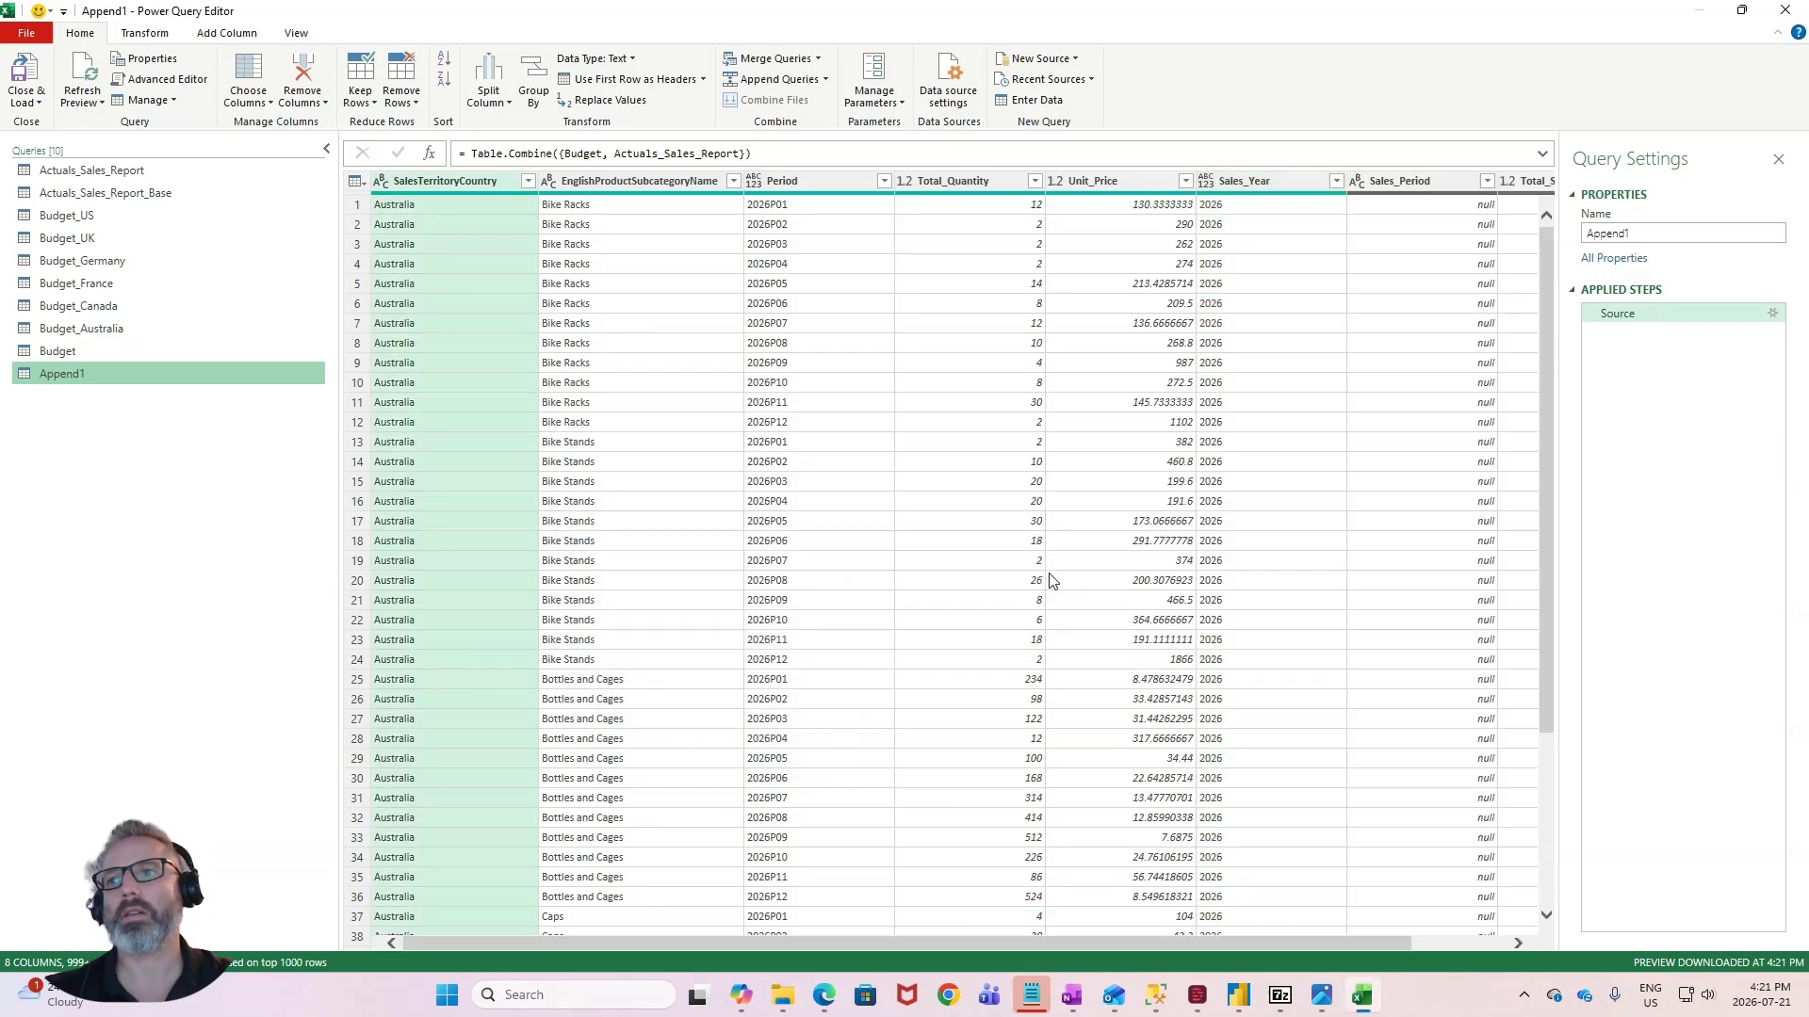
- Rename the appended query as Actuals_Budget
scroll(1040, 580, "down", 4)
scroll(1040, 579, "down", 20)
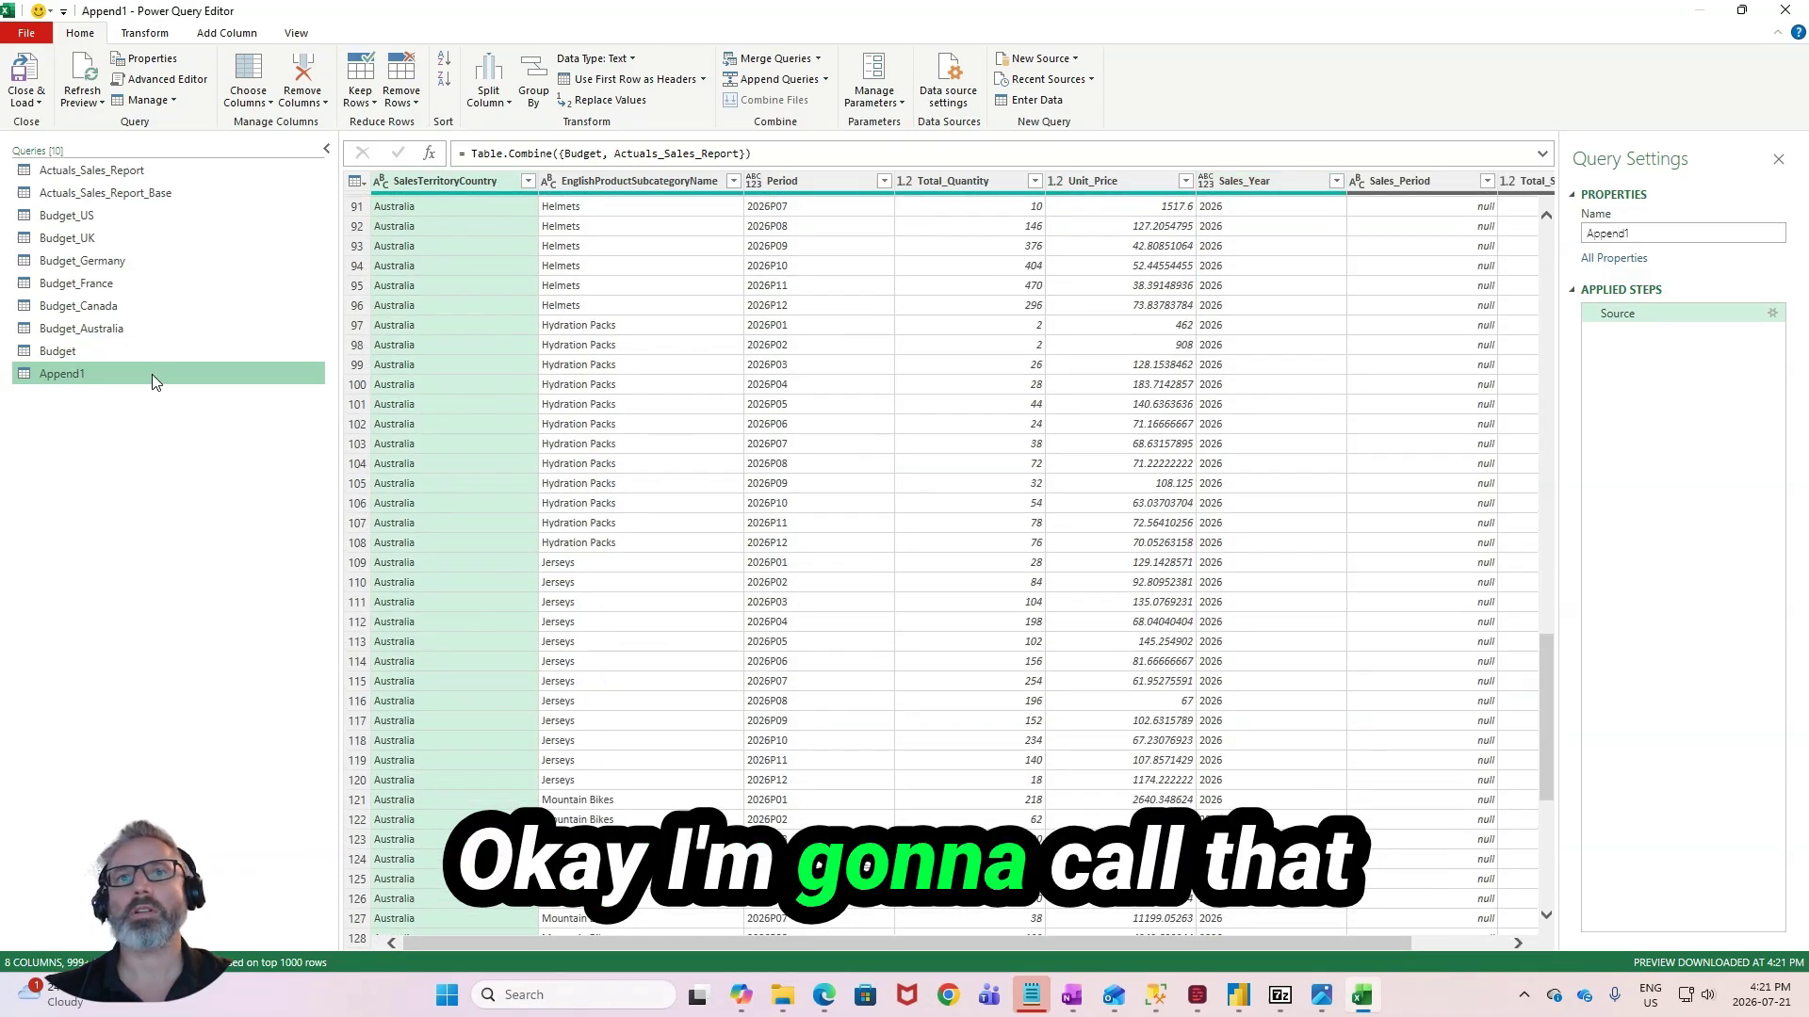
double_click(156, 377)
type("A")
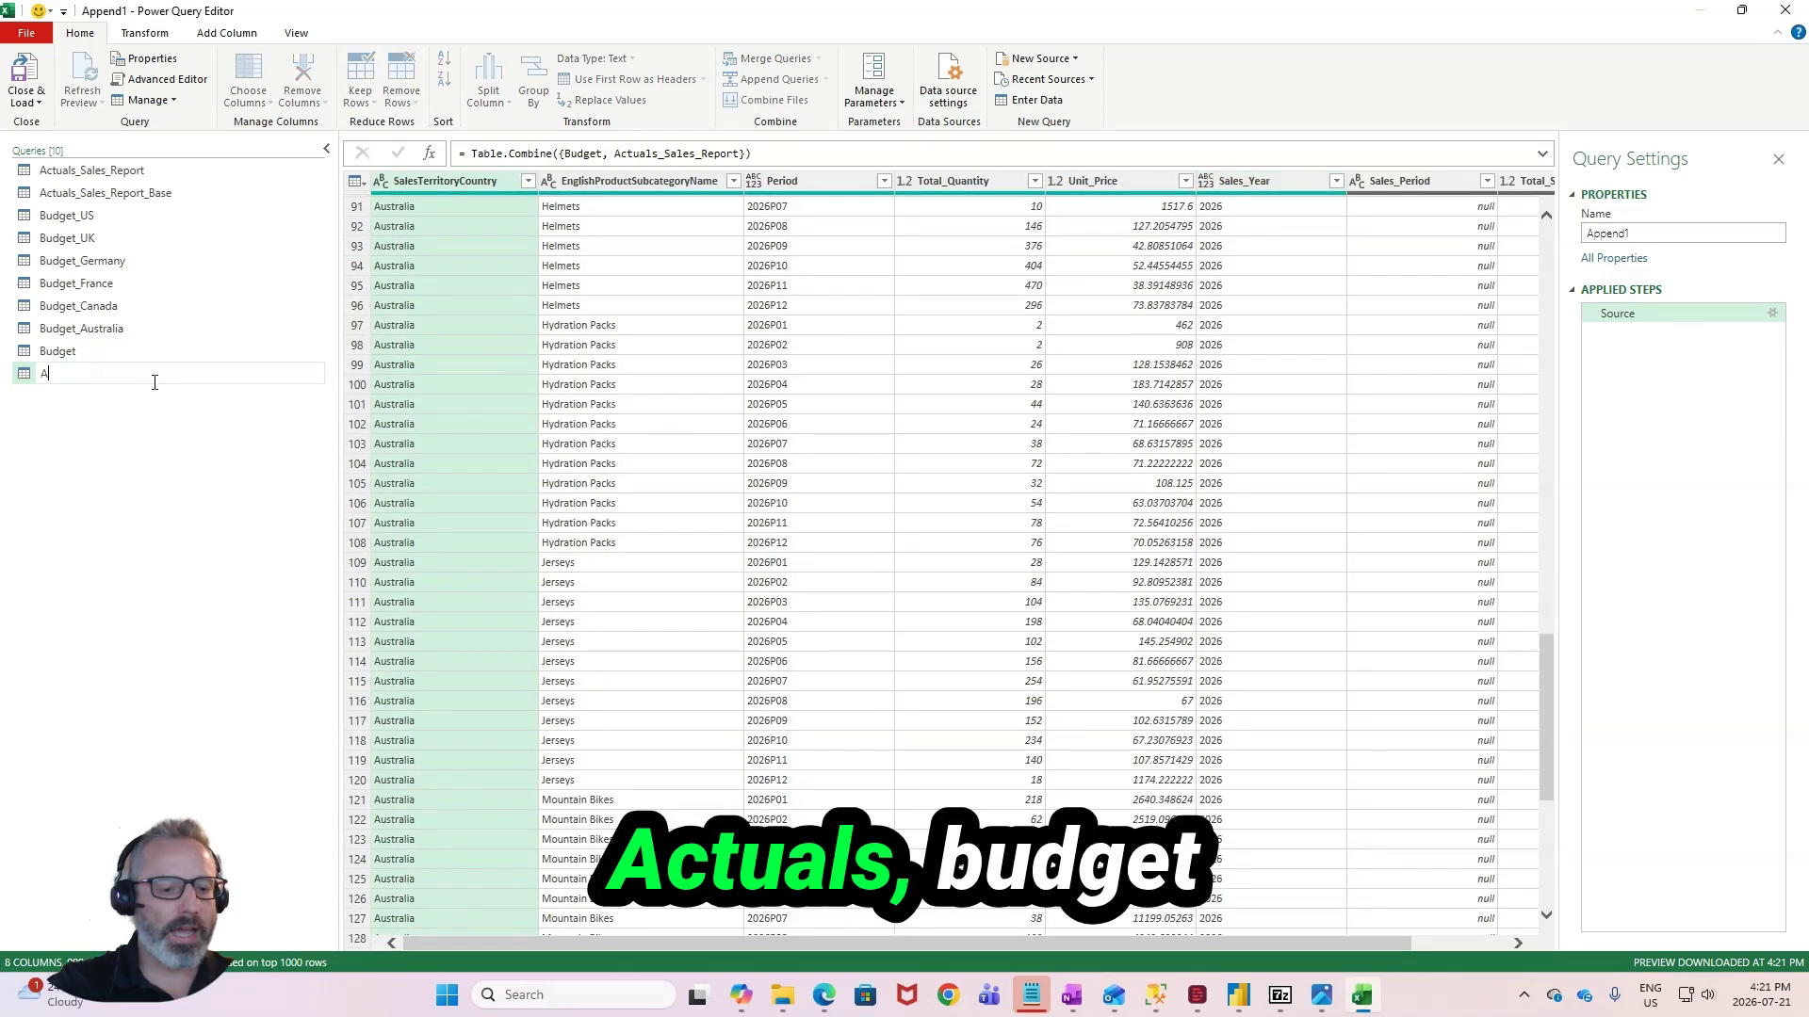
type("ctuals")
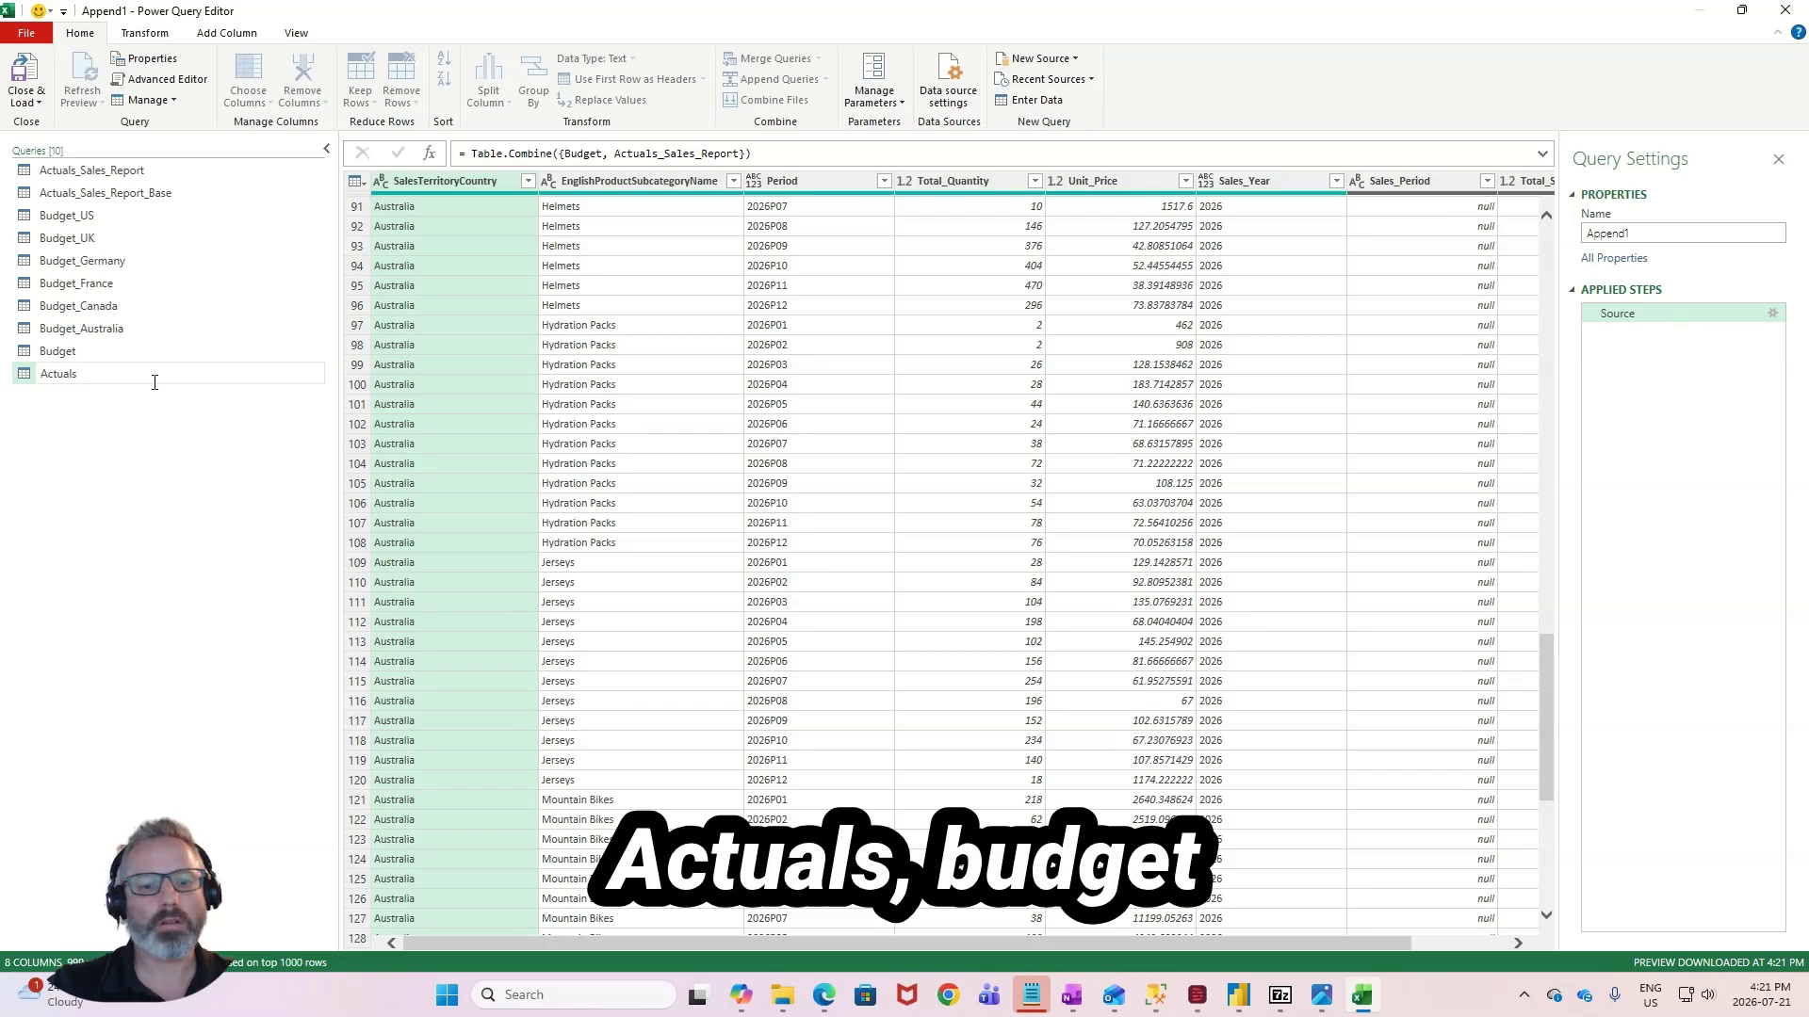
type("_Budget")
key("Return")
- Close the query editor and load the queries as connections only, adding the data to the Data Model
right_click(134, 380)
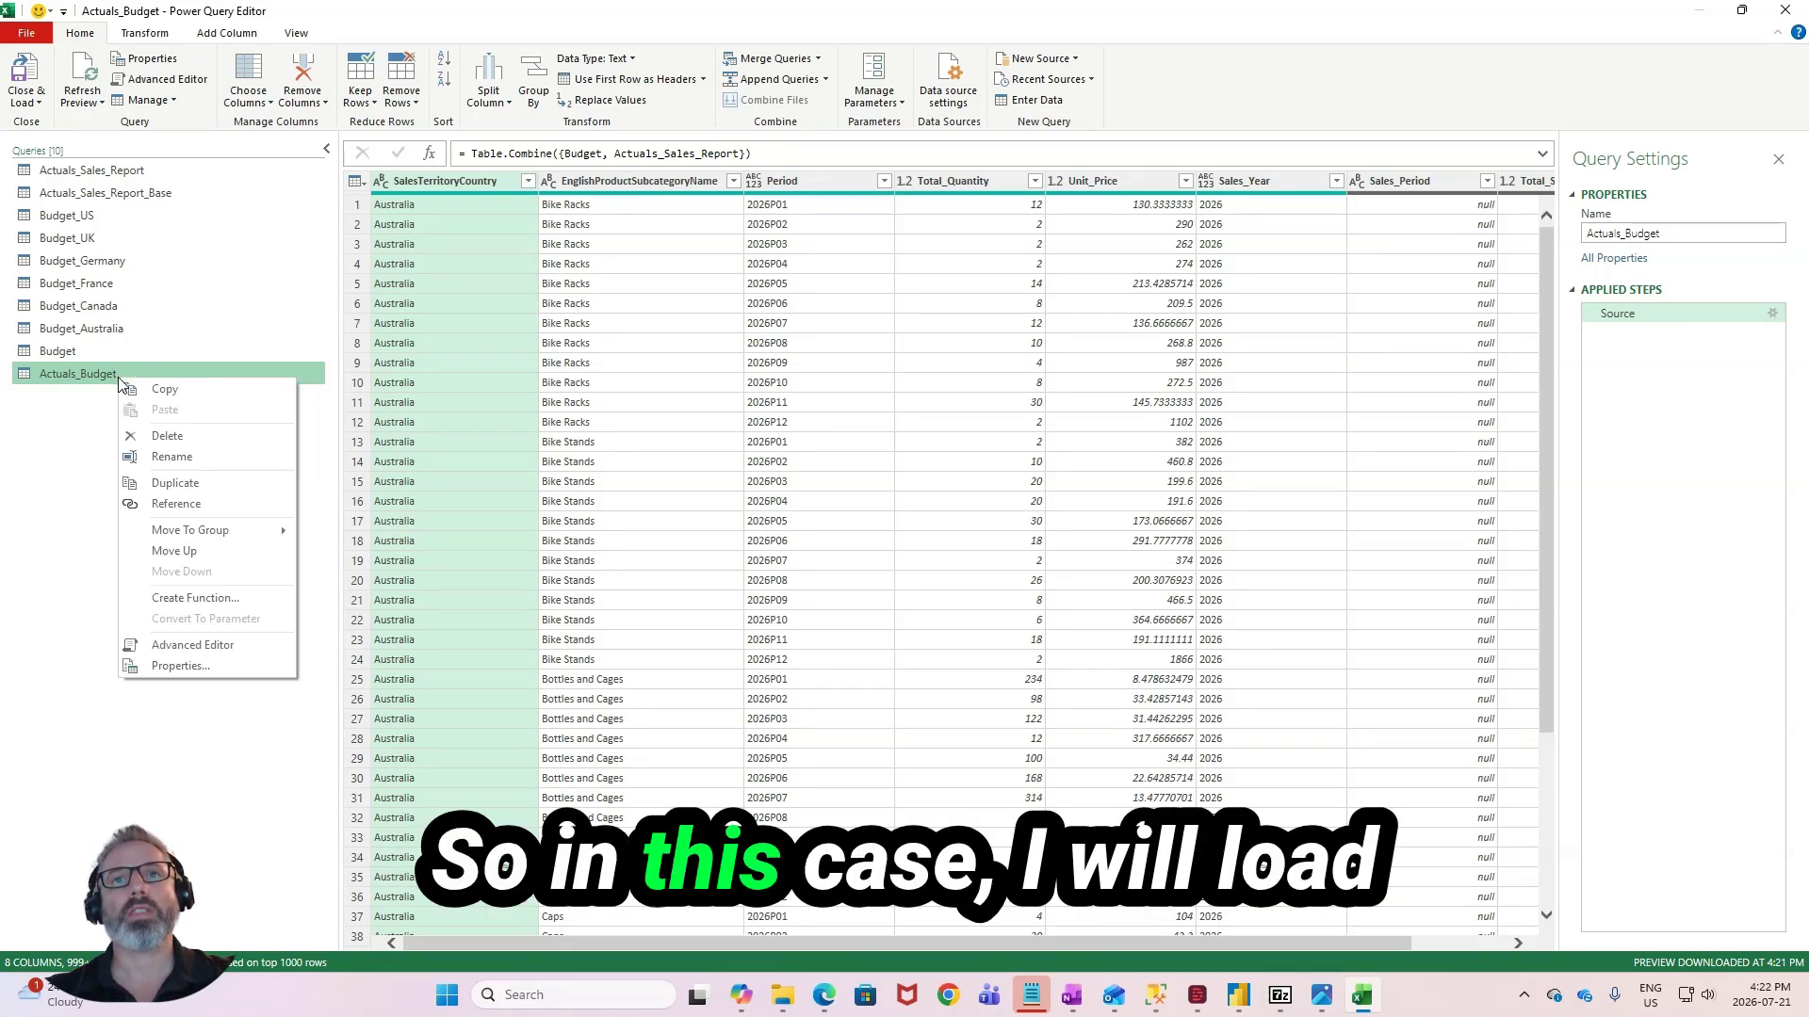
left_click(69, 377)
left_click(36, 101)
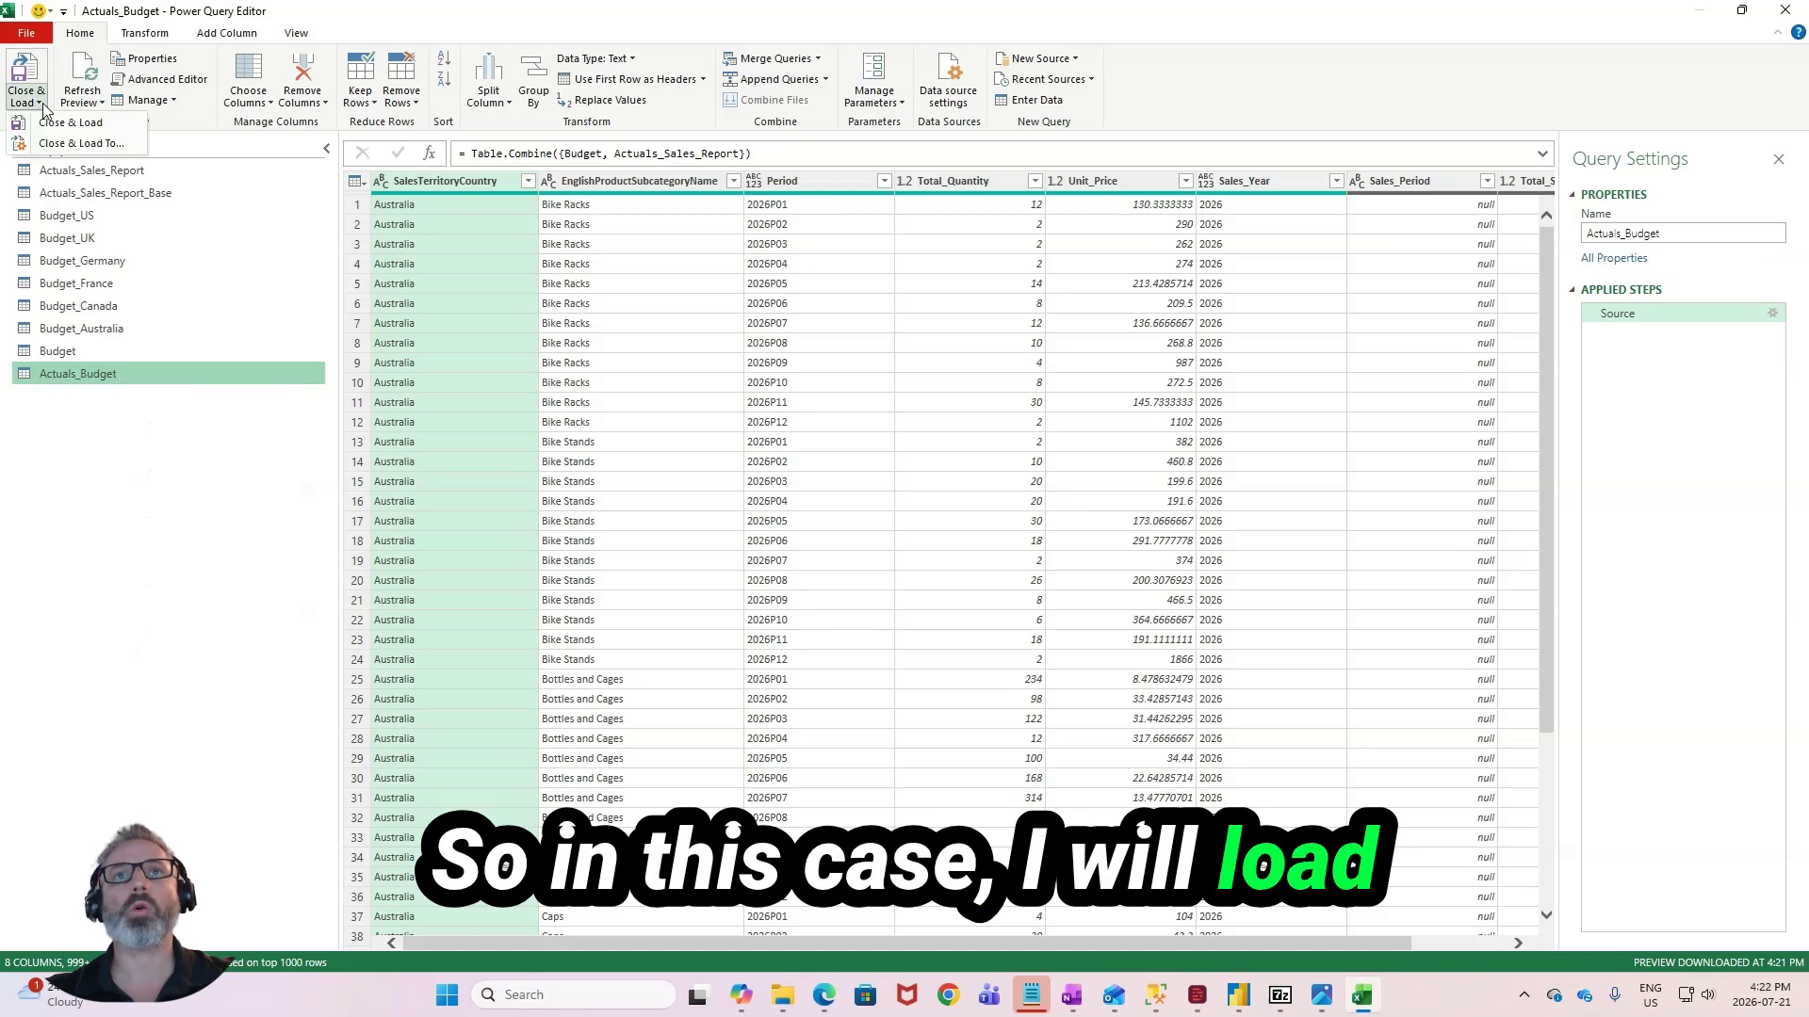
left_click(57, 144)
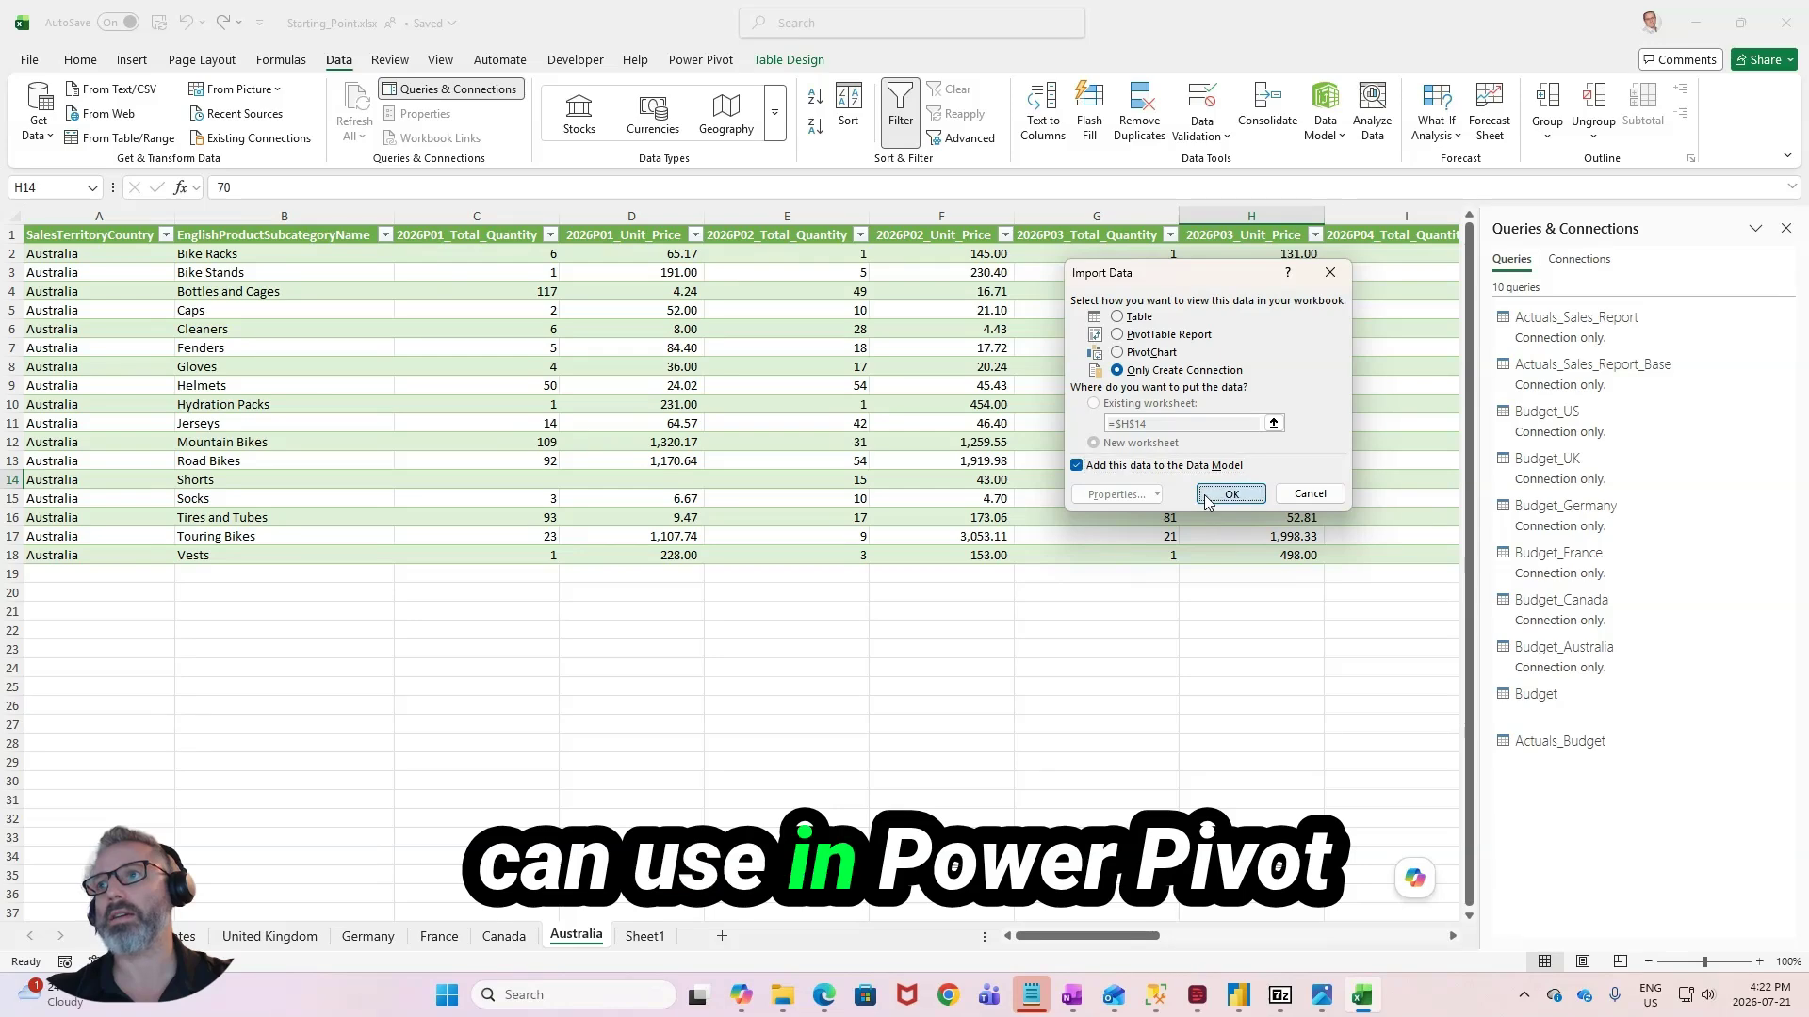
left_click(1230, 494)
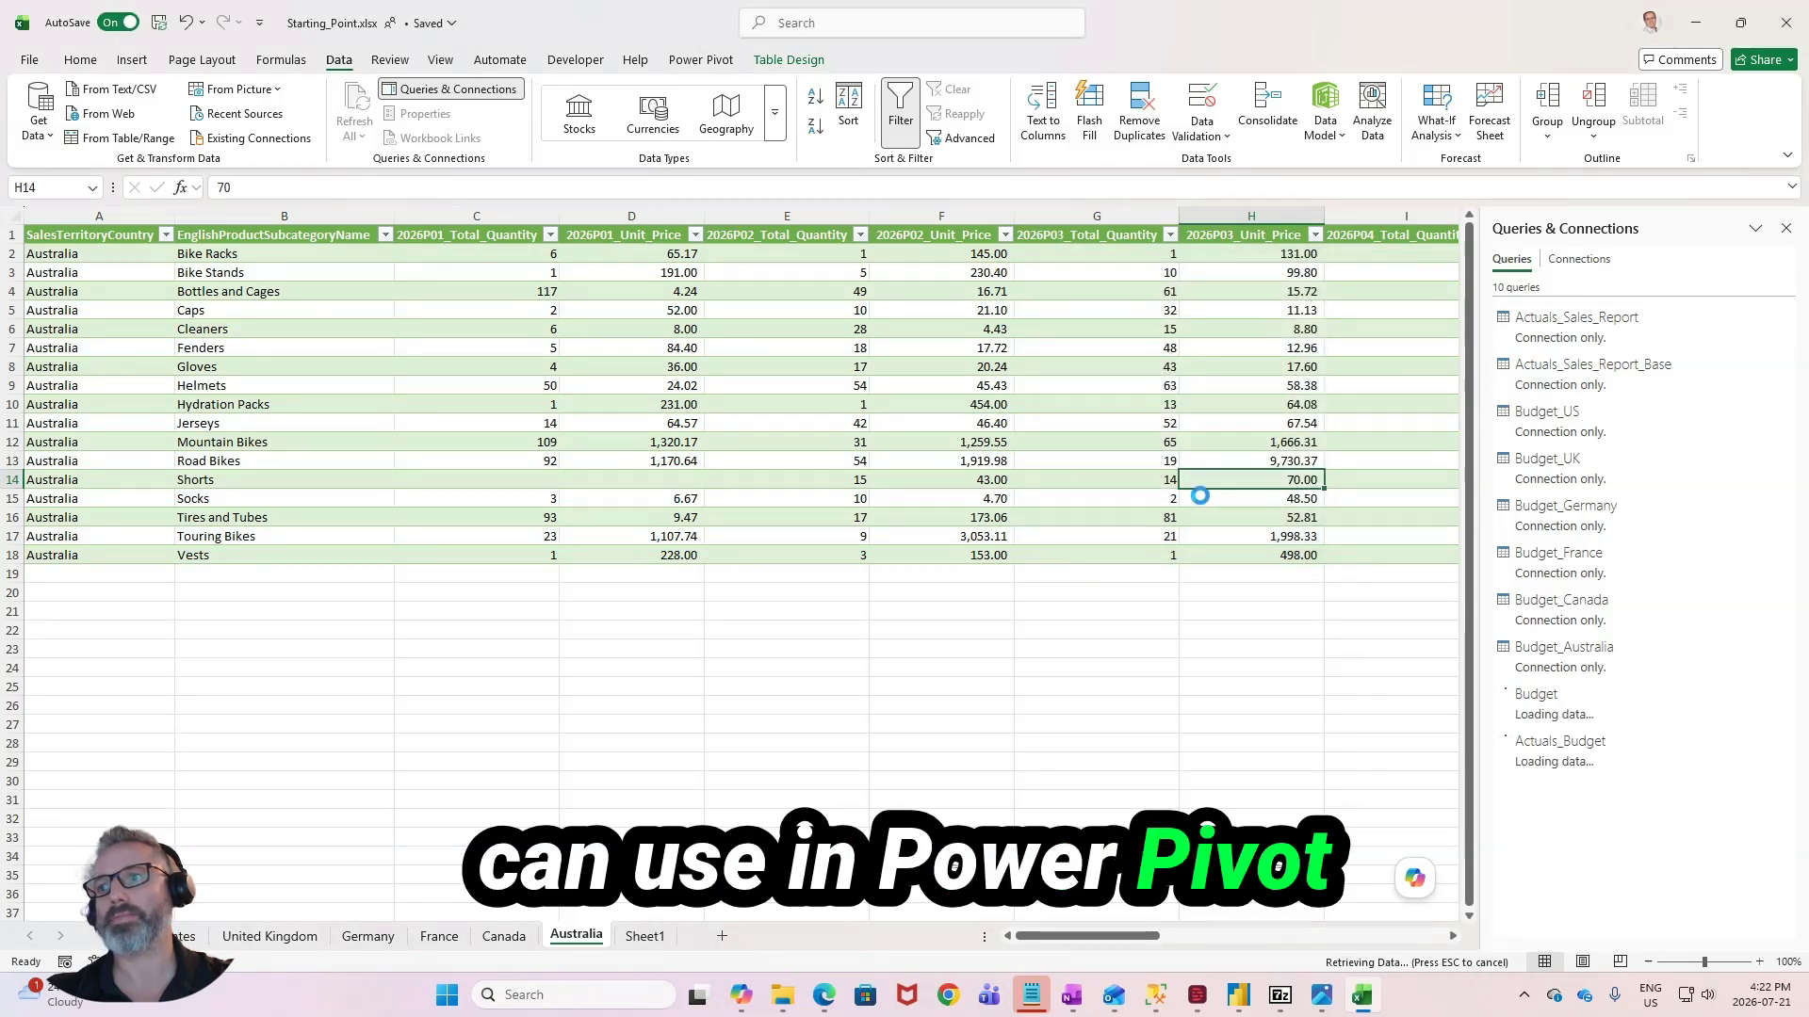
- Add a new worksheet after Sheet1 and open the Power Pivot data model
left_click(645, 935)
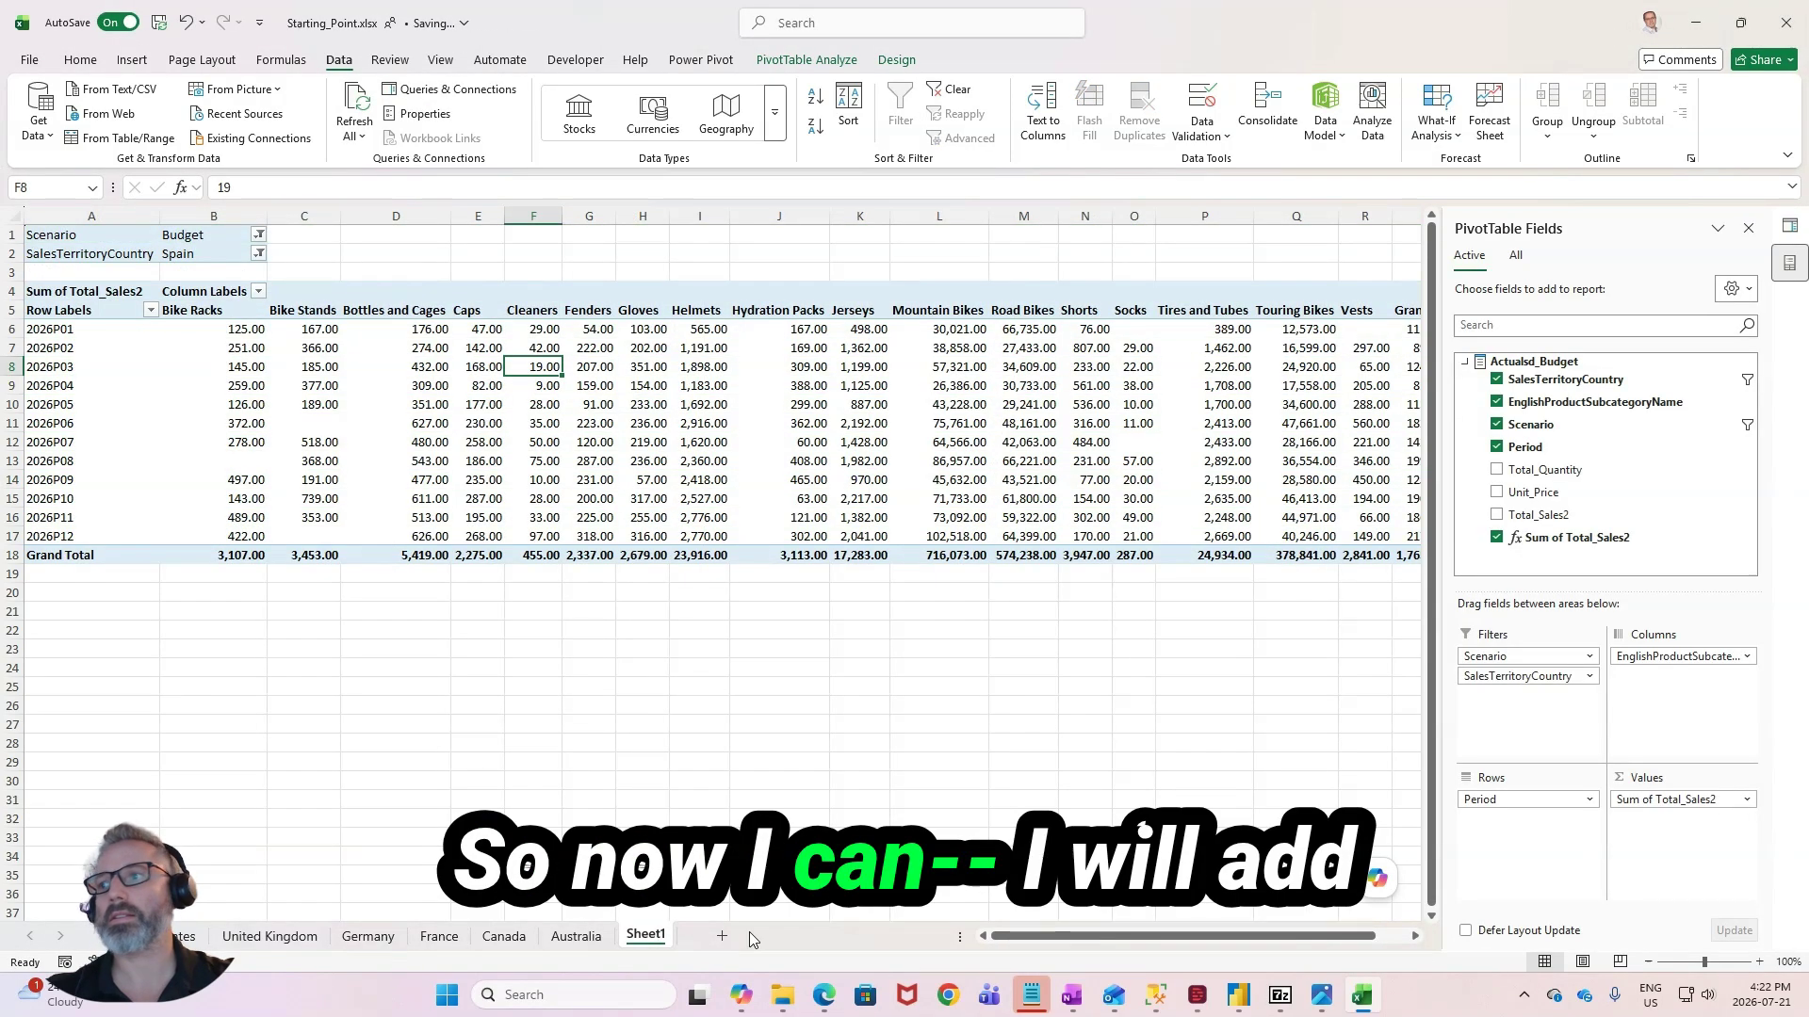
left_click(723, 936)
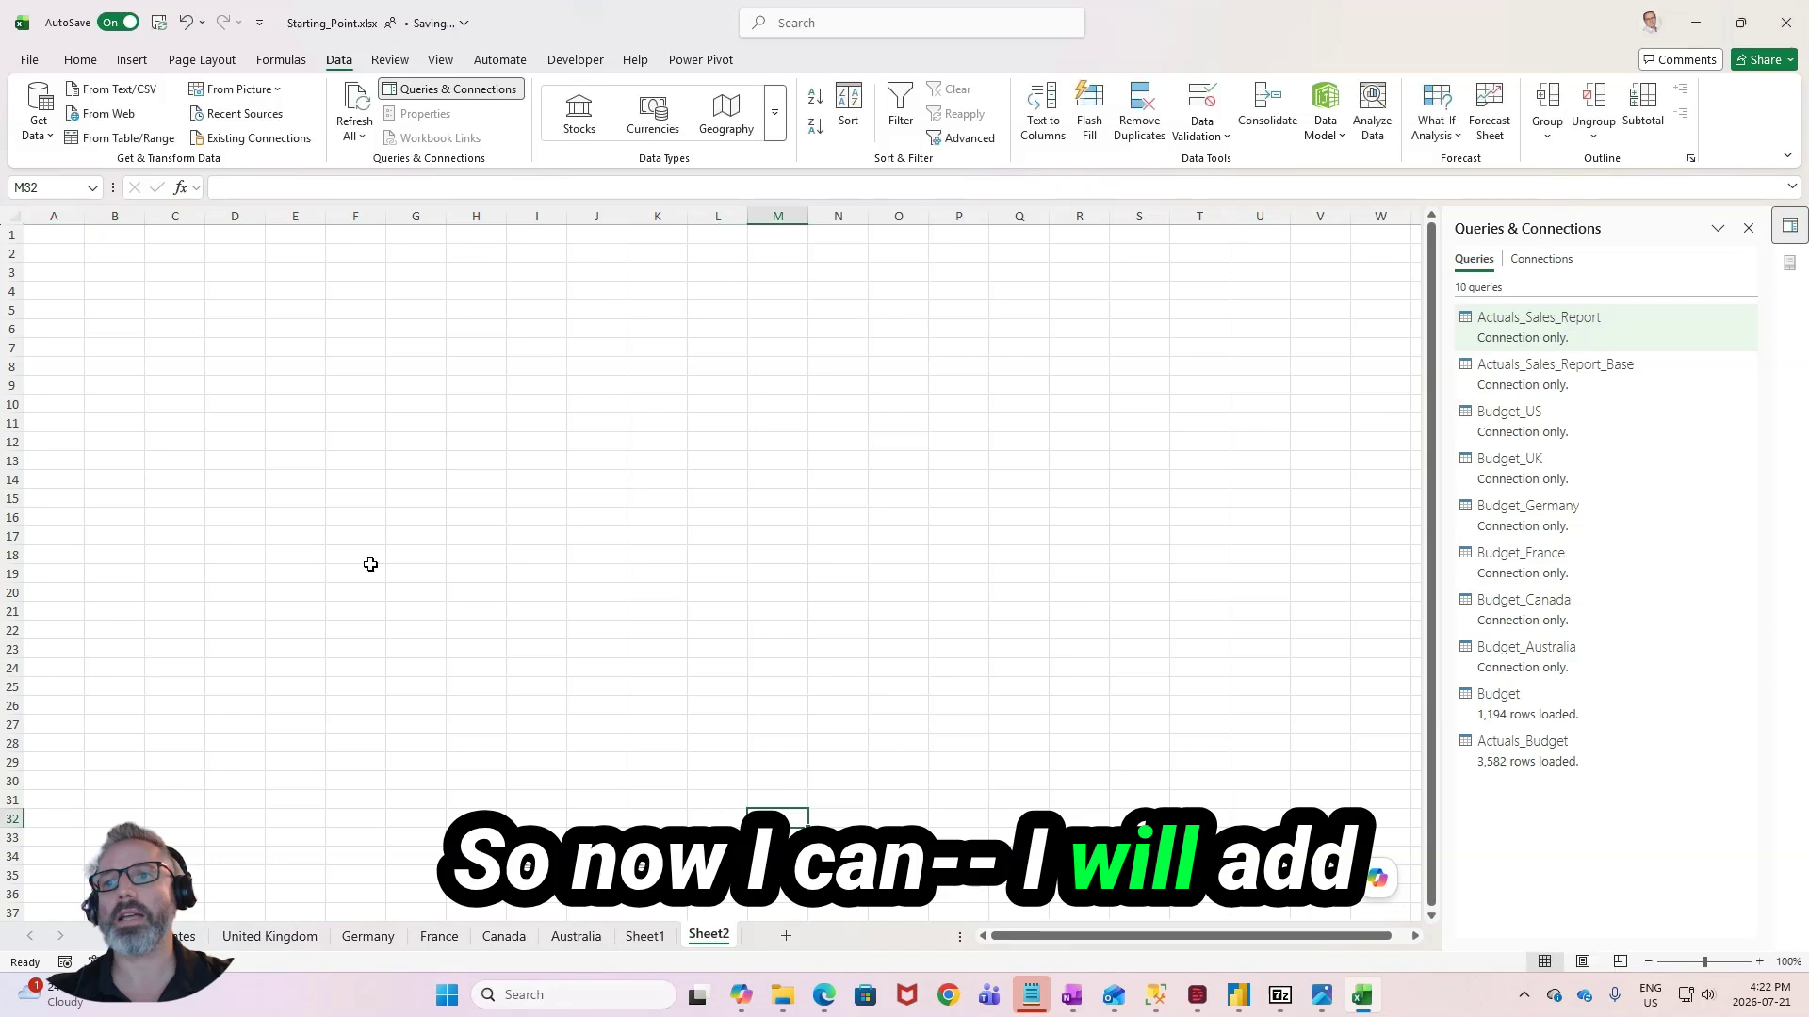
left_click(700, 60)
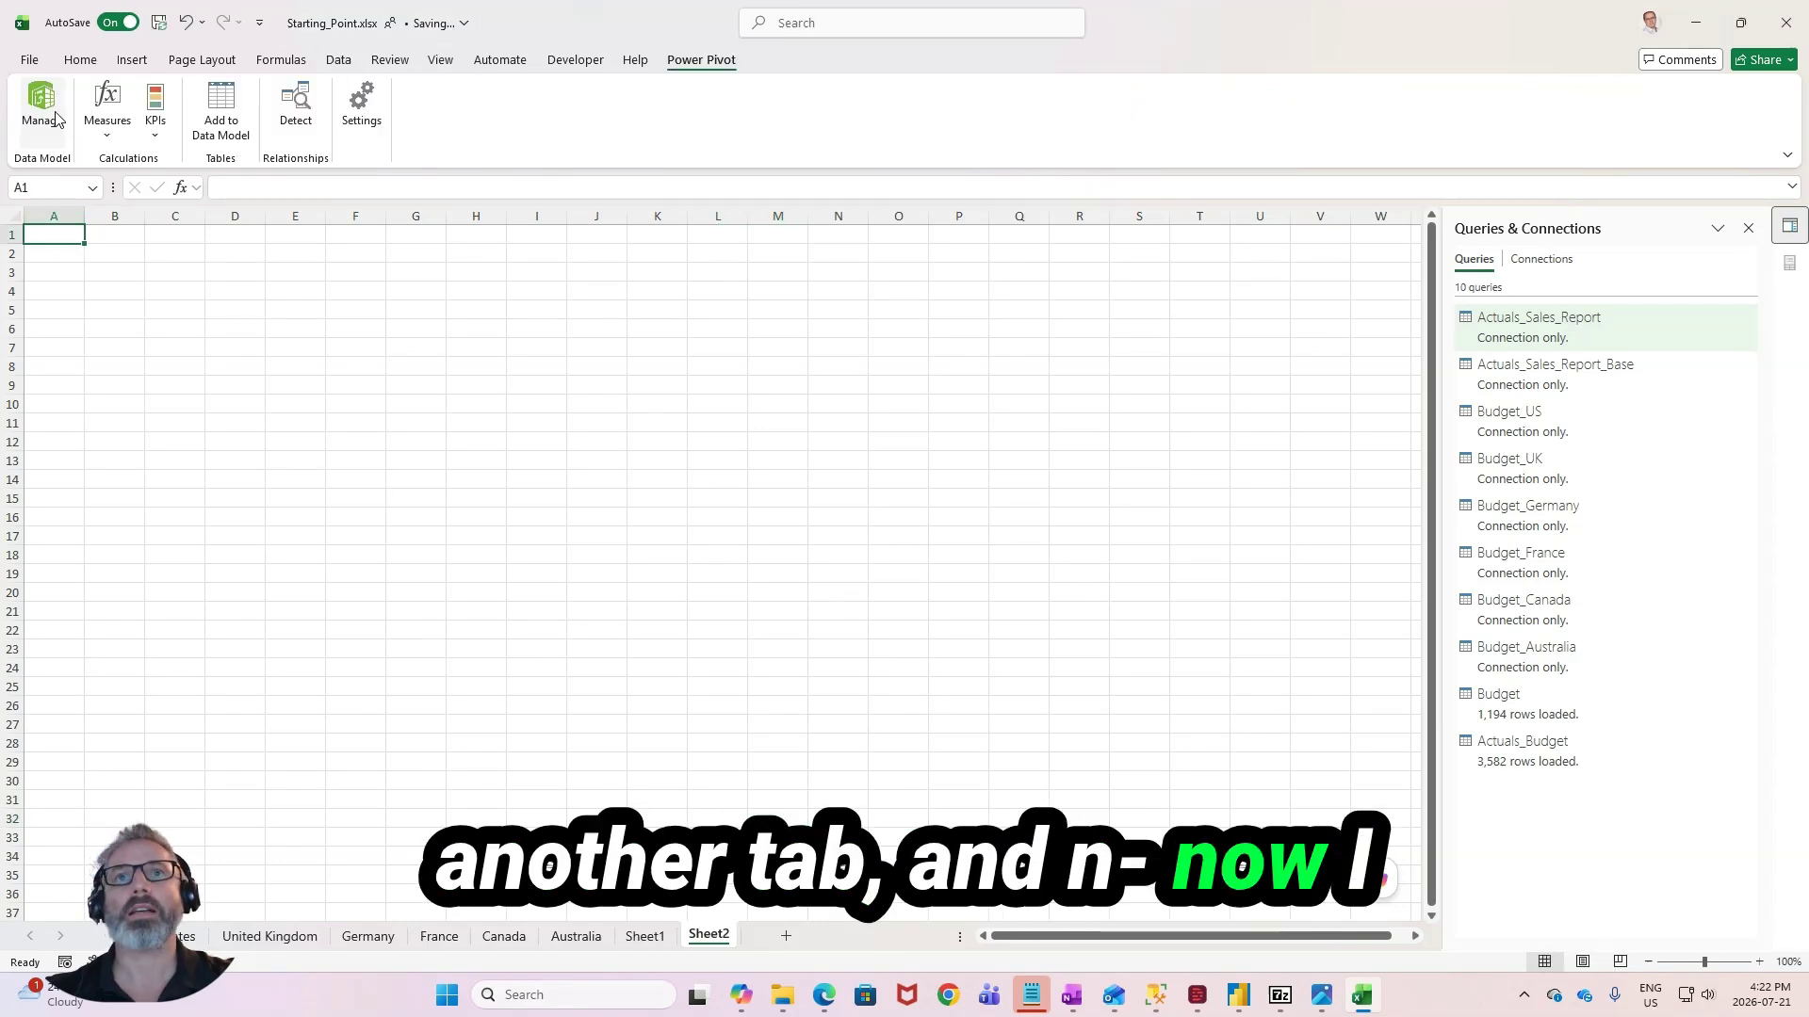
left_click(41, 103)
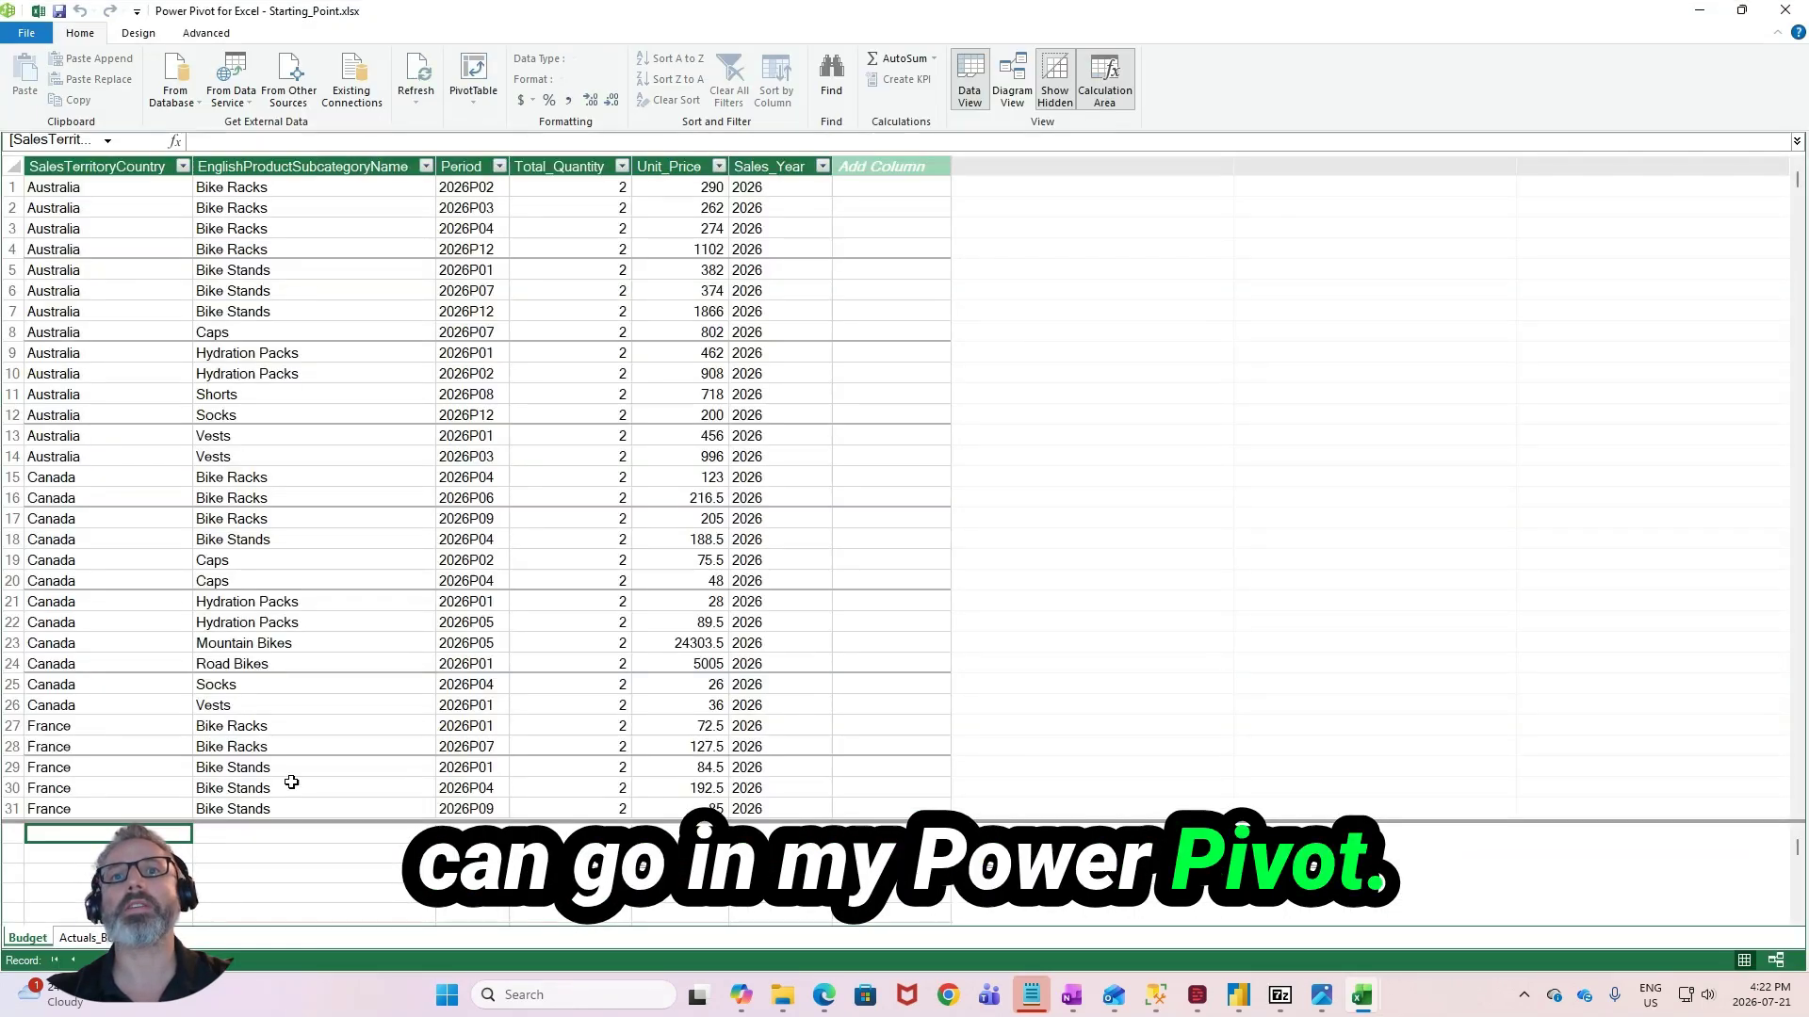
- Try to delete the Budget table from the data model
left_click(80, 938)
left_click(28, 938)
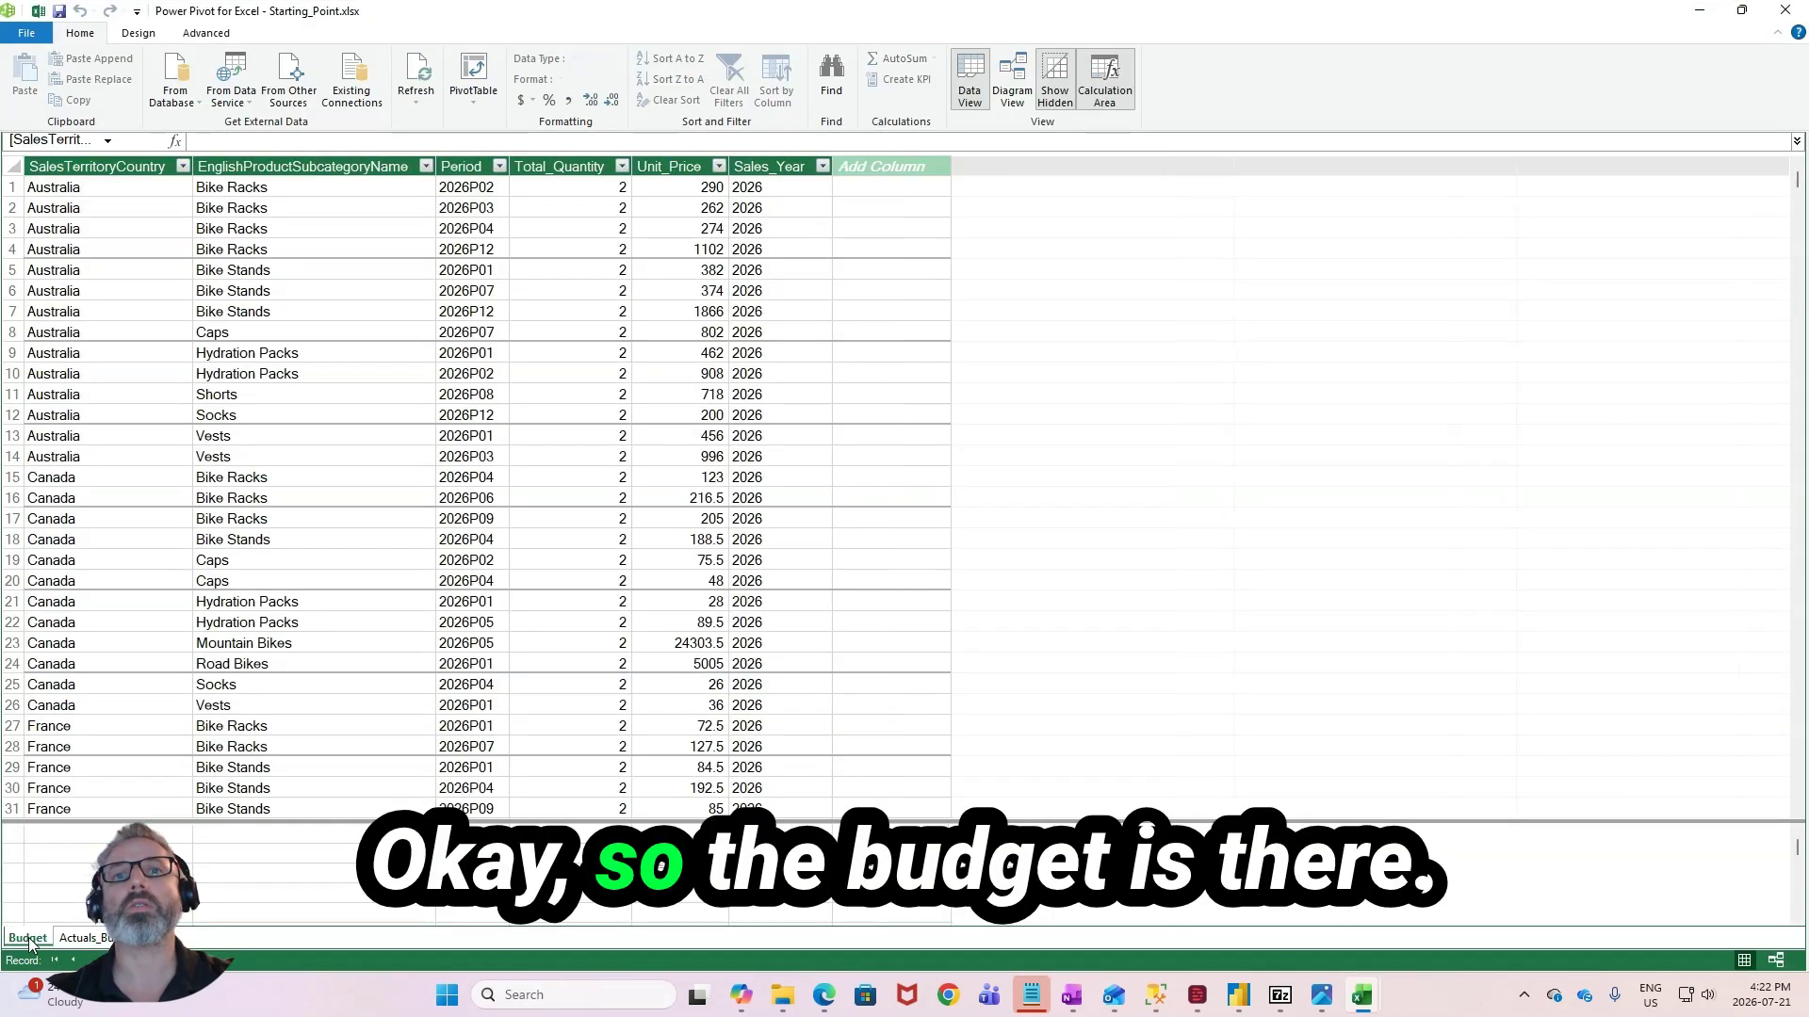
right_click(29, 938)
left_click(57, 853)
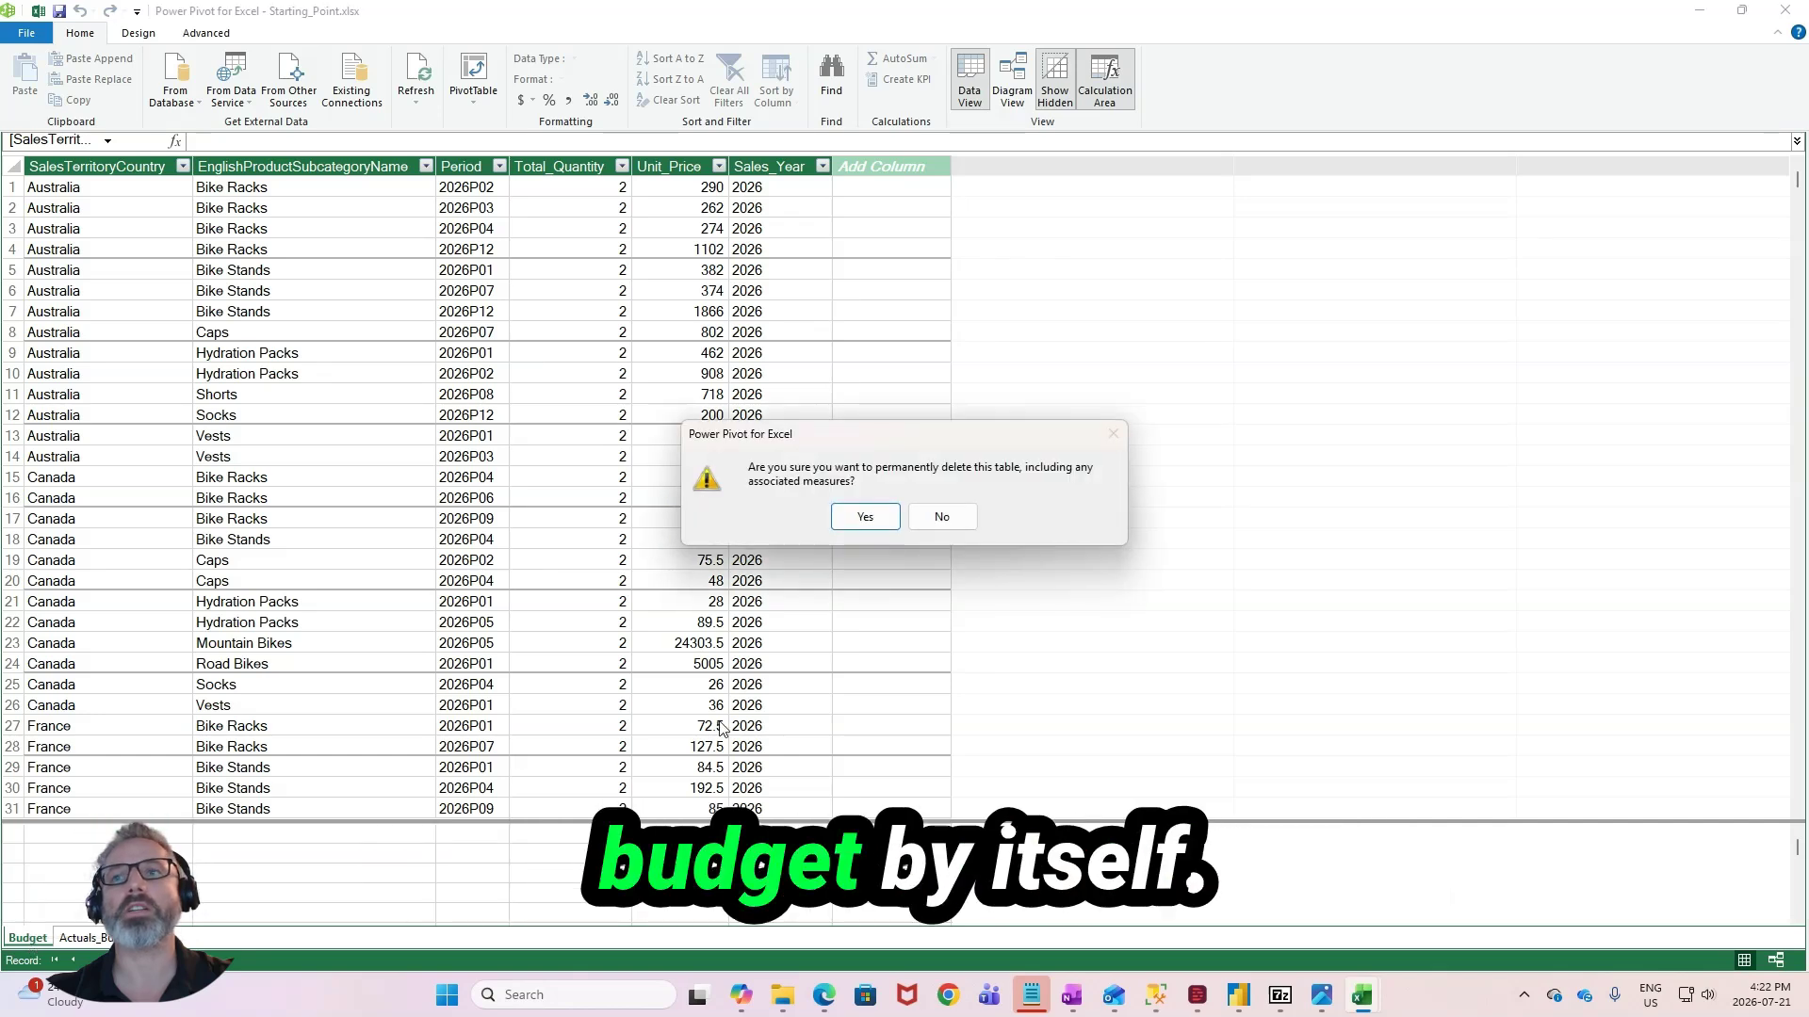
left_click(863, 520)
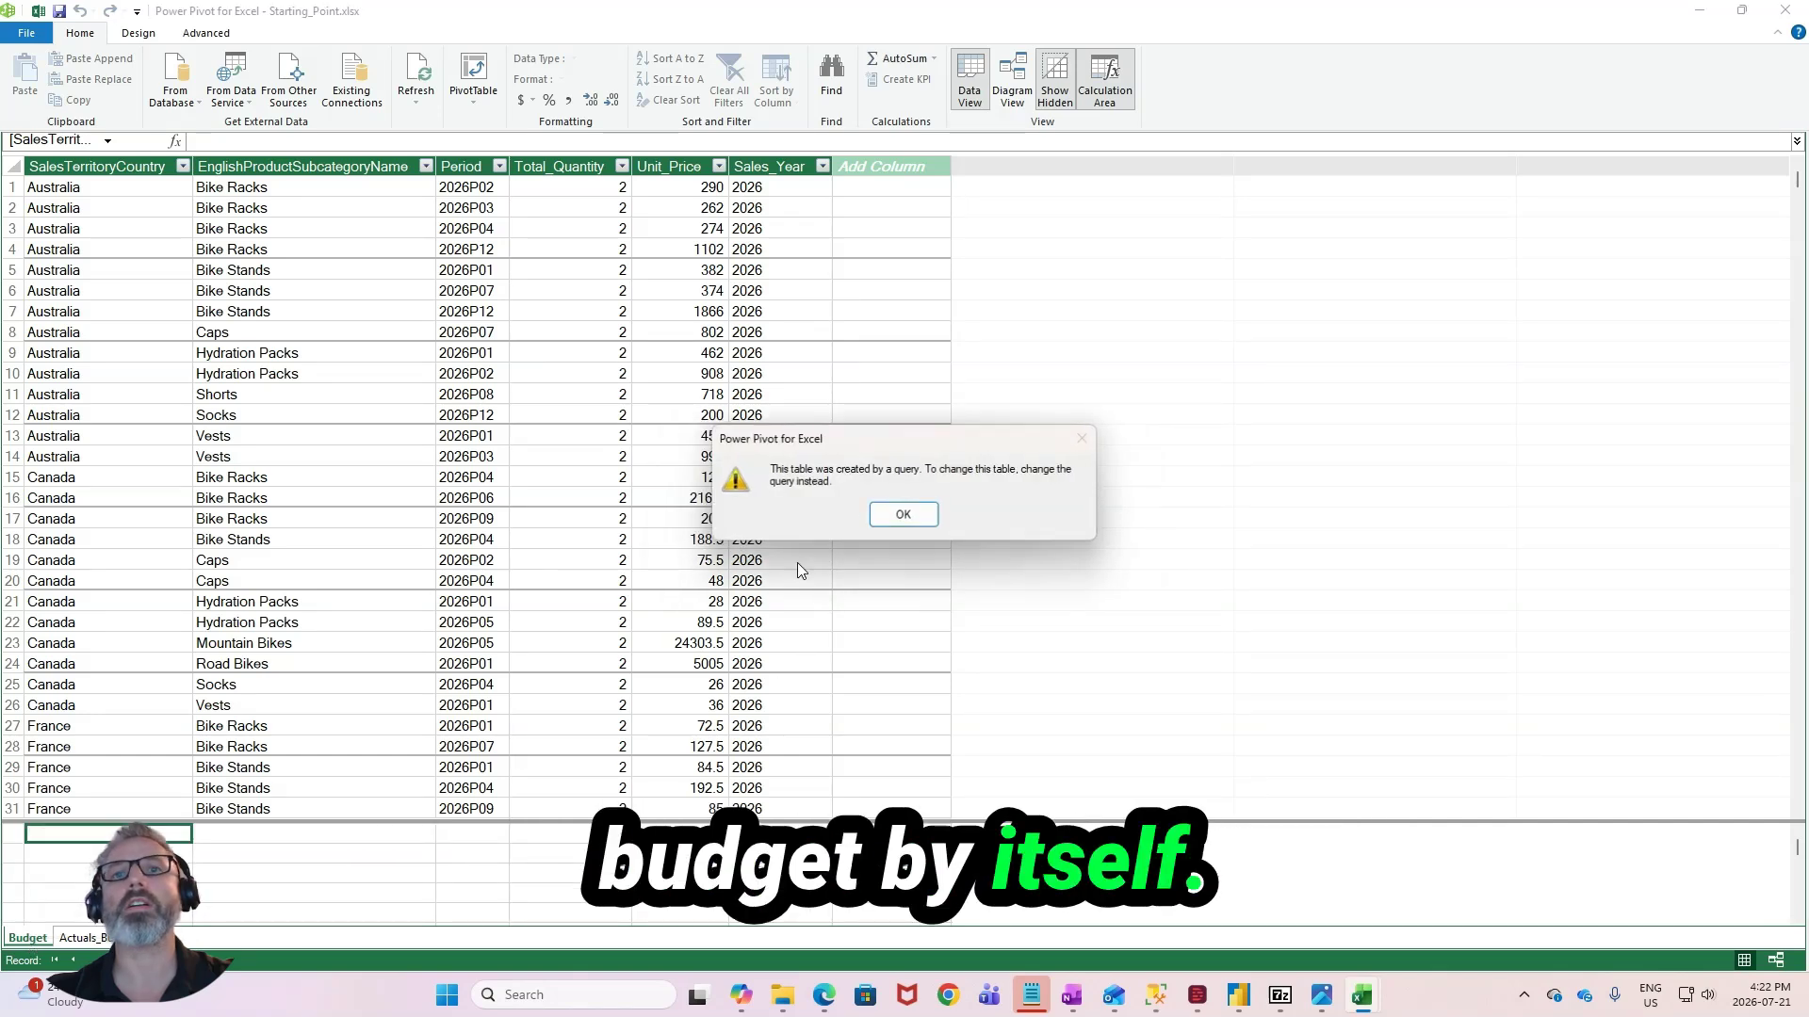
left_click(906, 513)
left_click(720, 648)
left_click(260, 800)
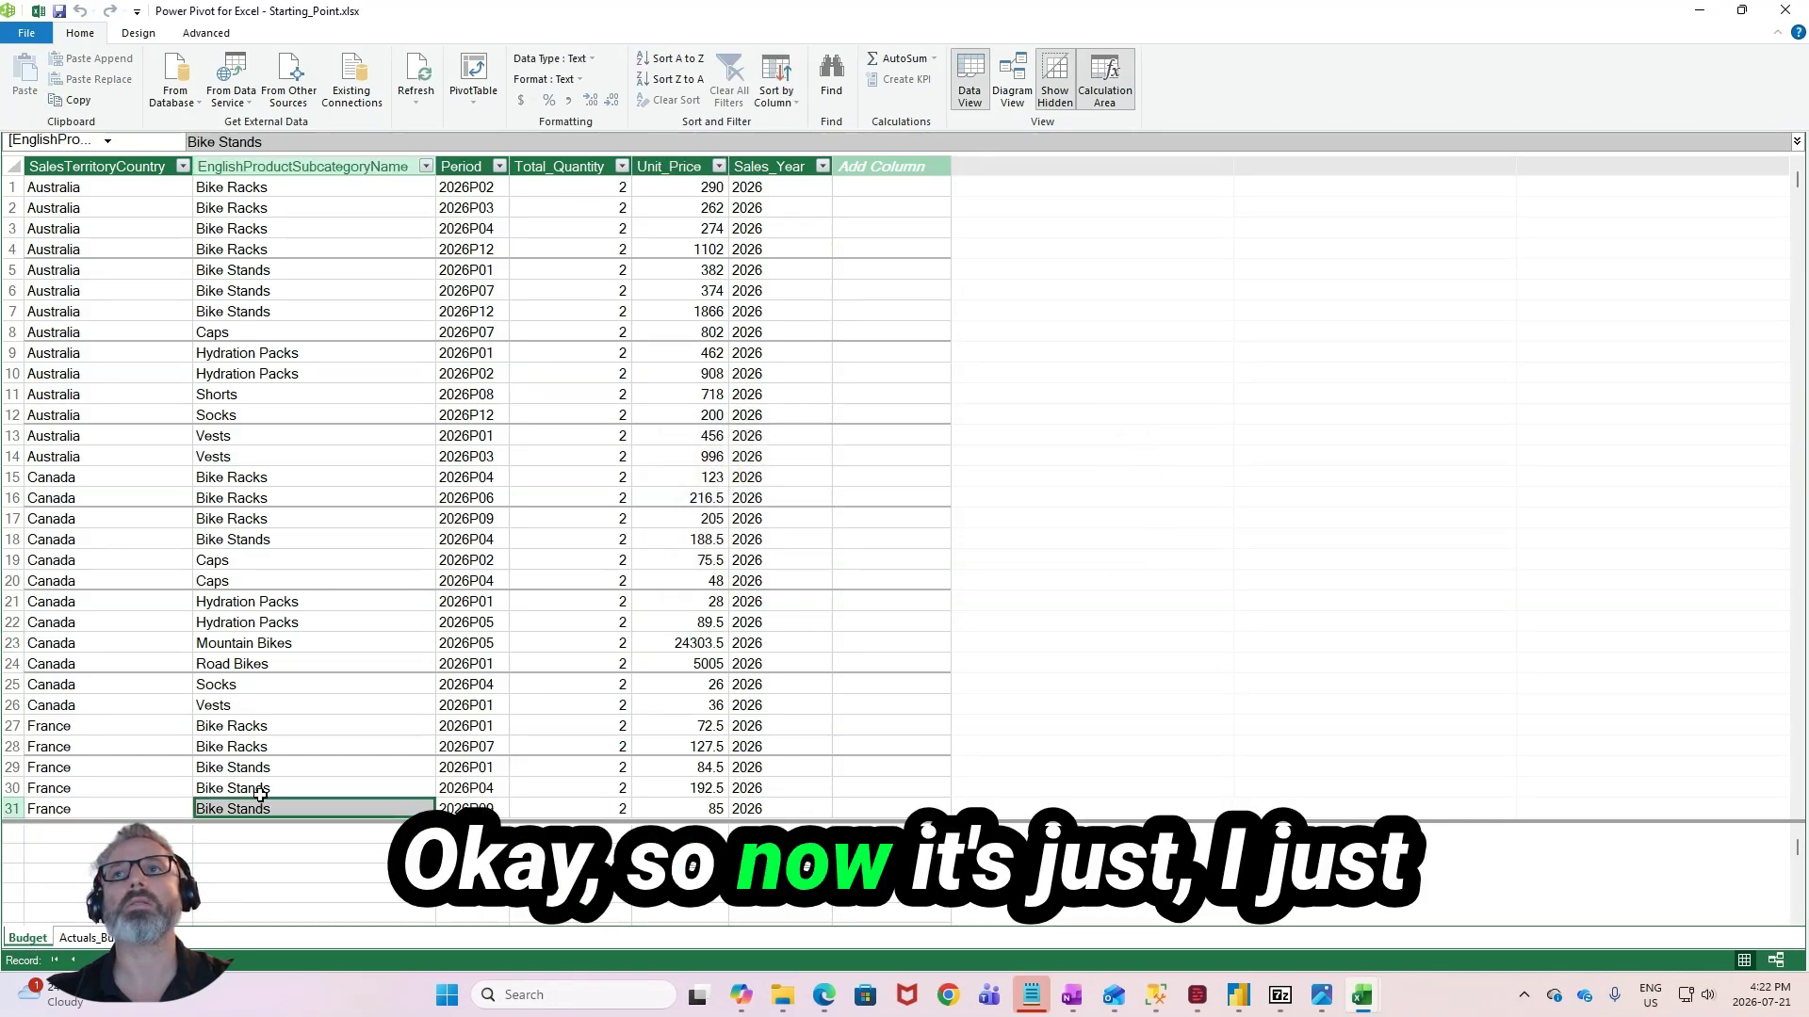
left_click(93, 939)
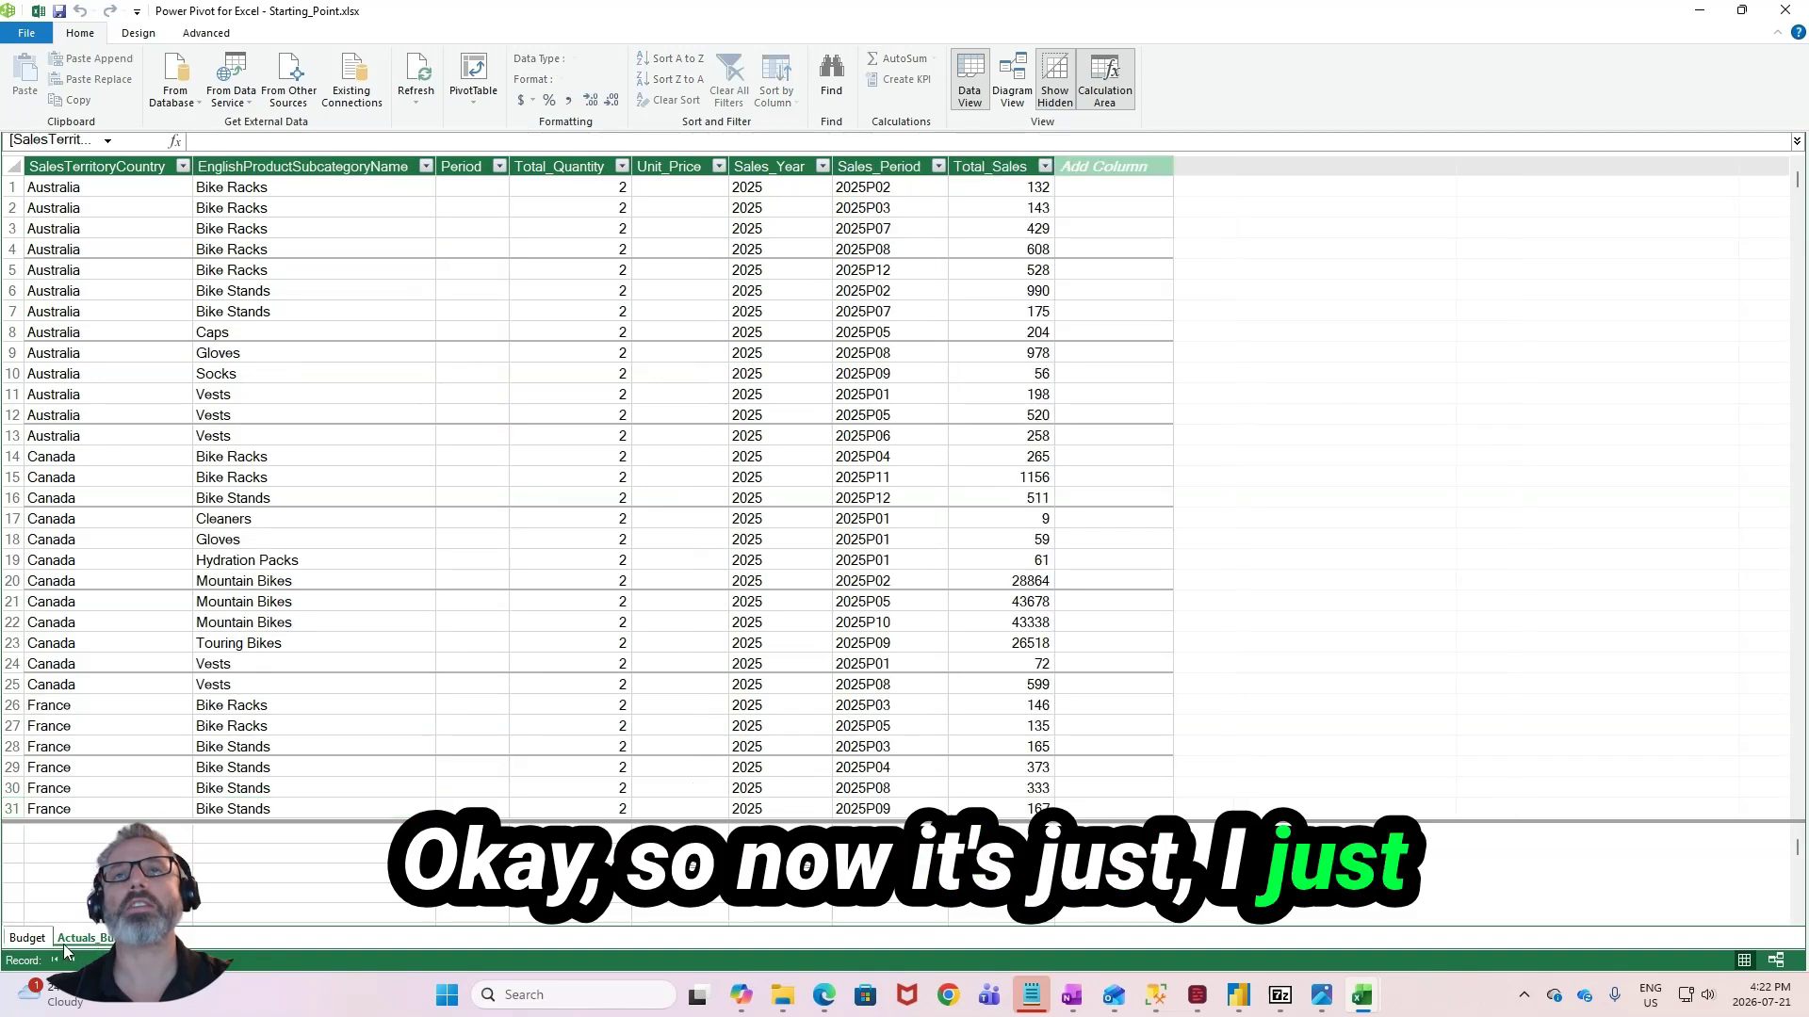
left_click(38, 939)
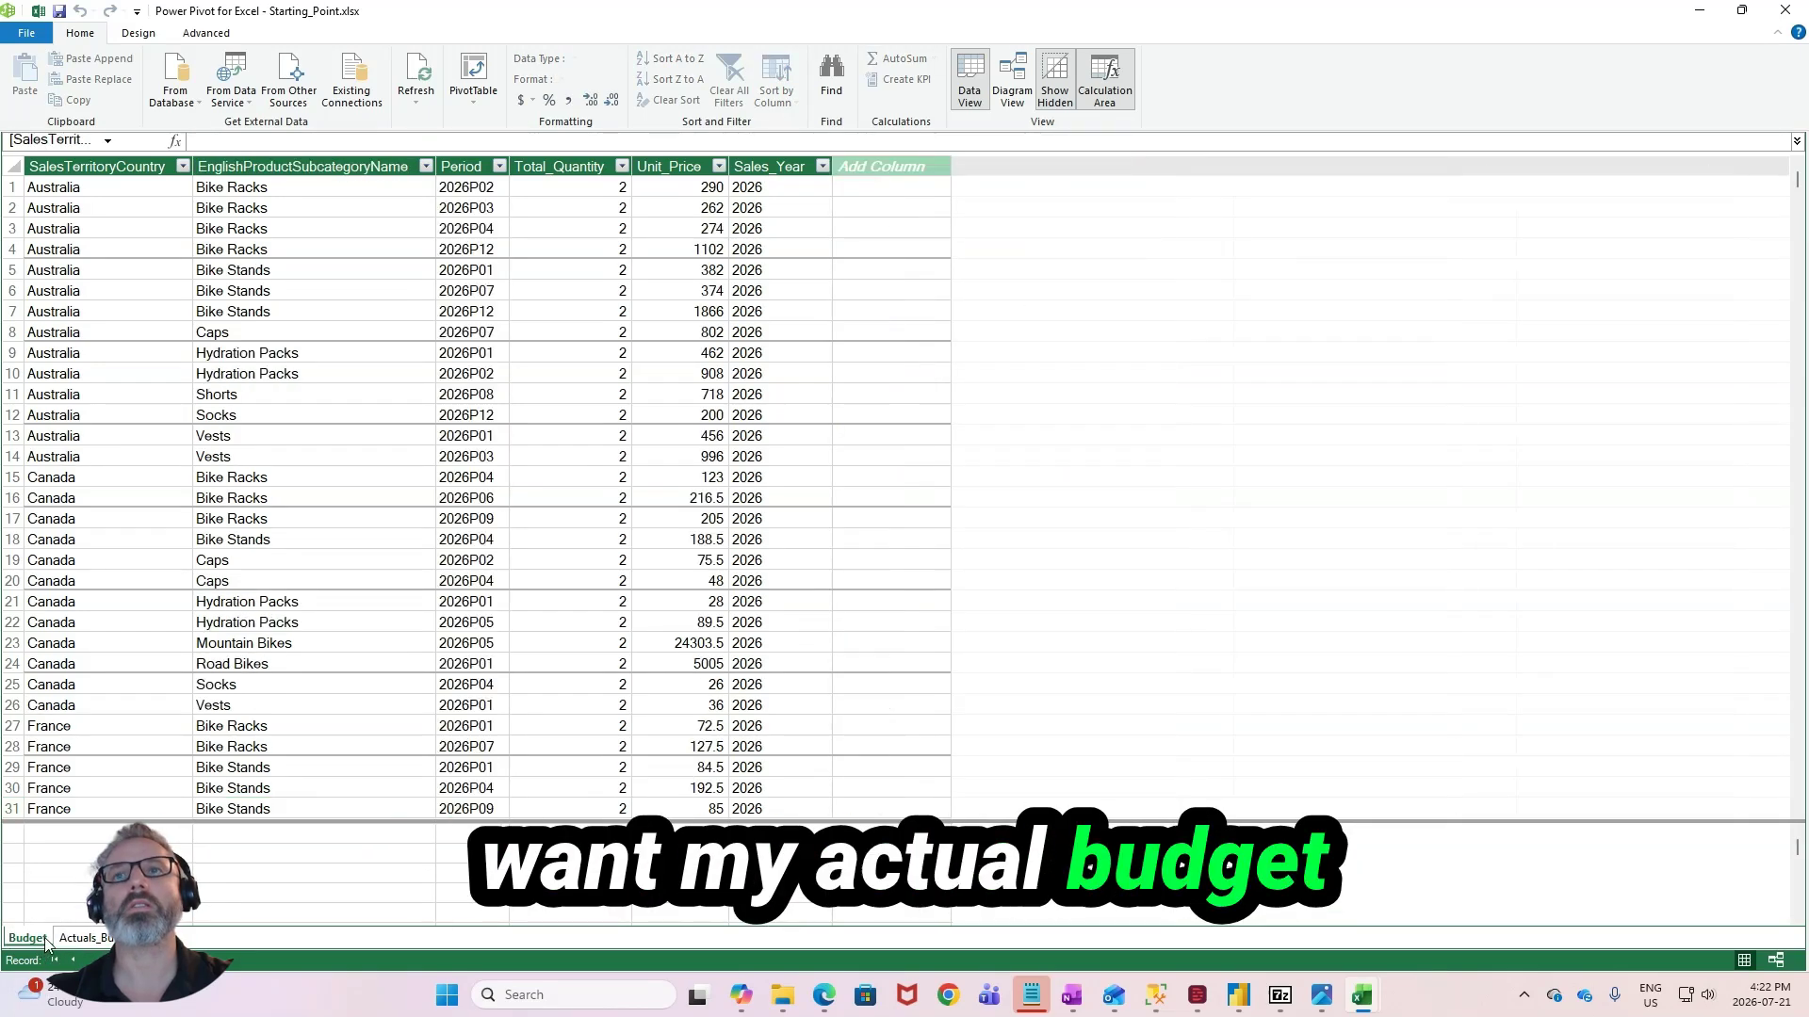
- Close the data model window and change the Budget query's load to connection only, without adding it to the Data Model
left_click(1741, 10)
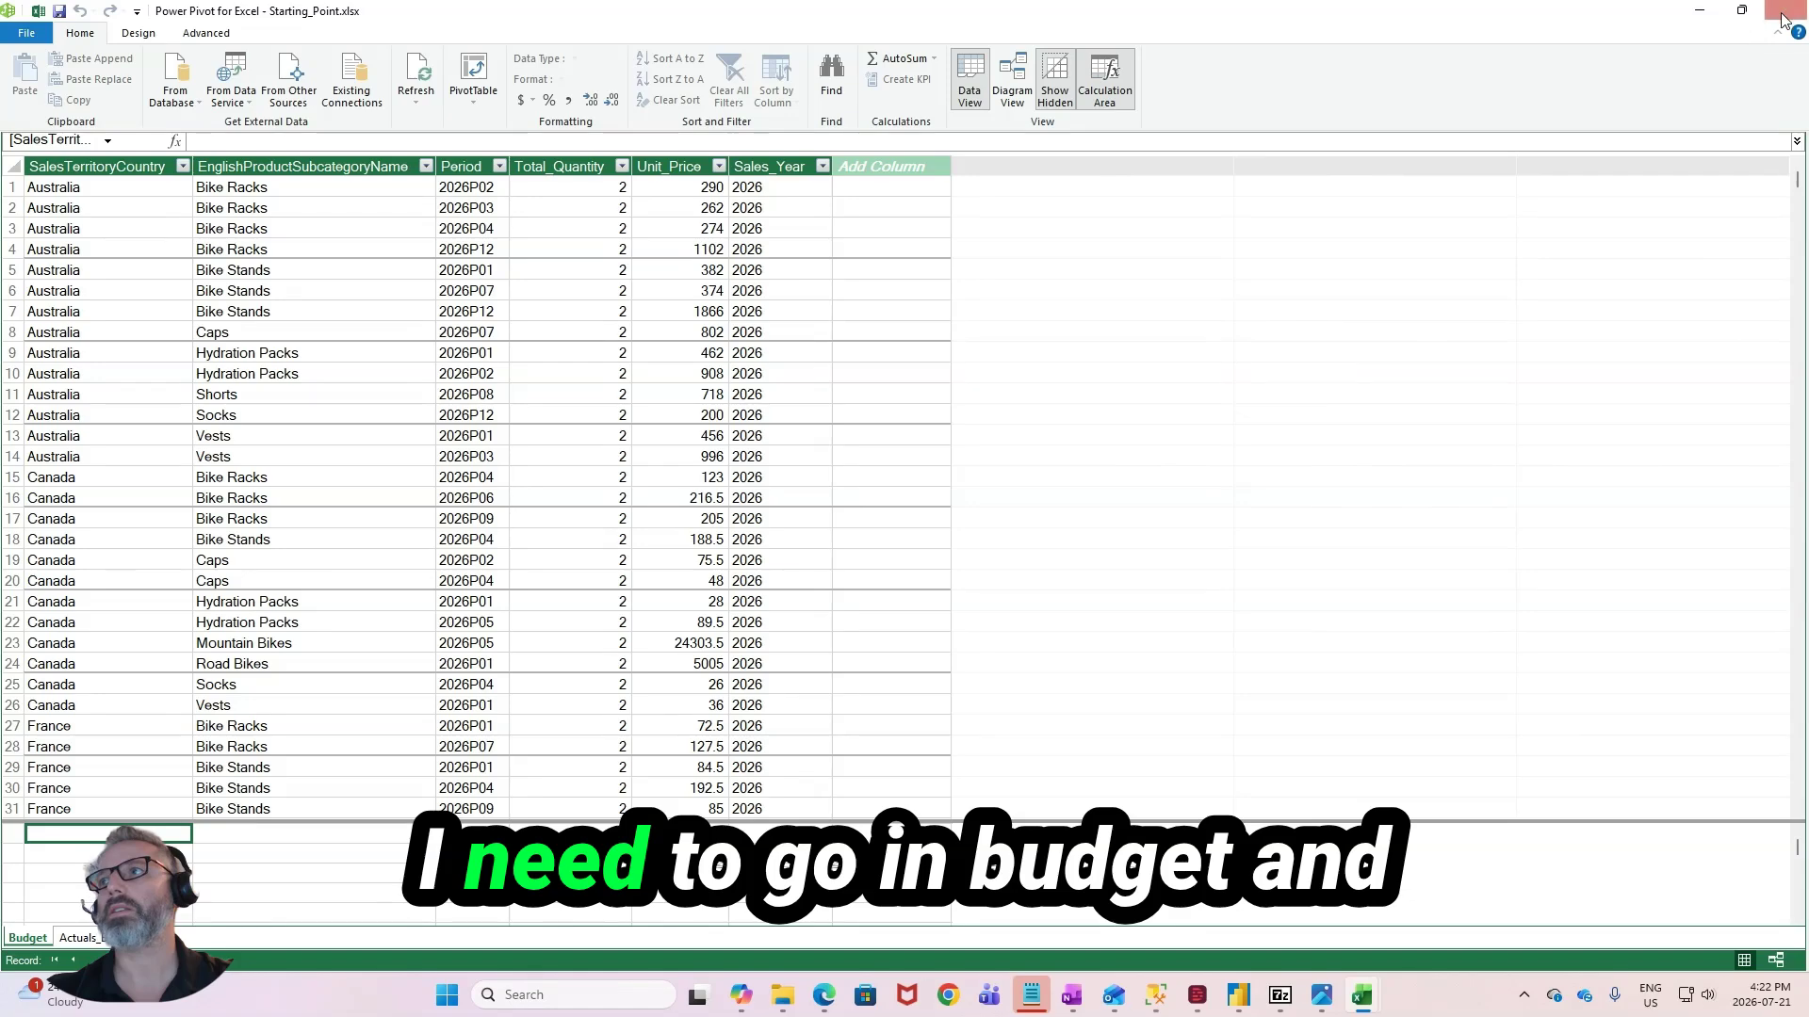
left_click(1787, 12)
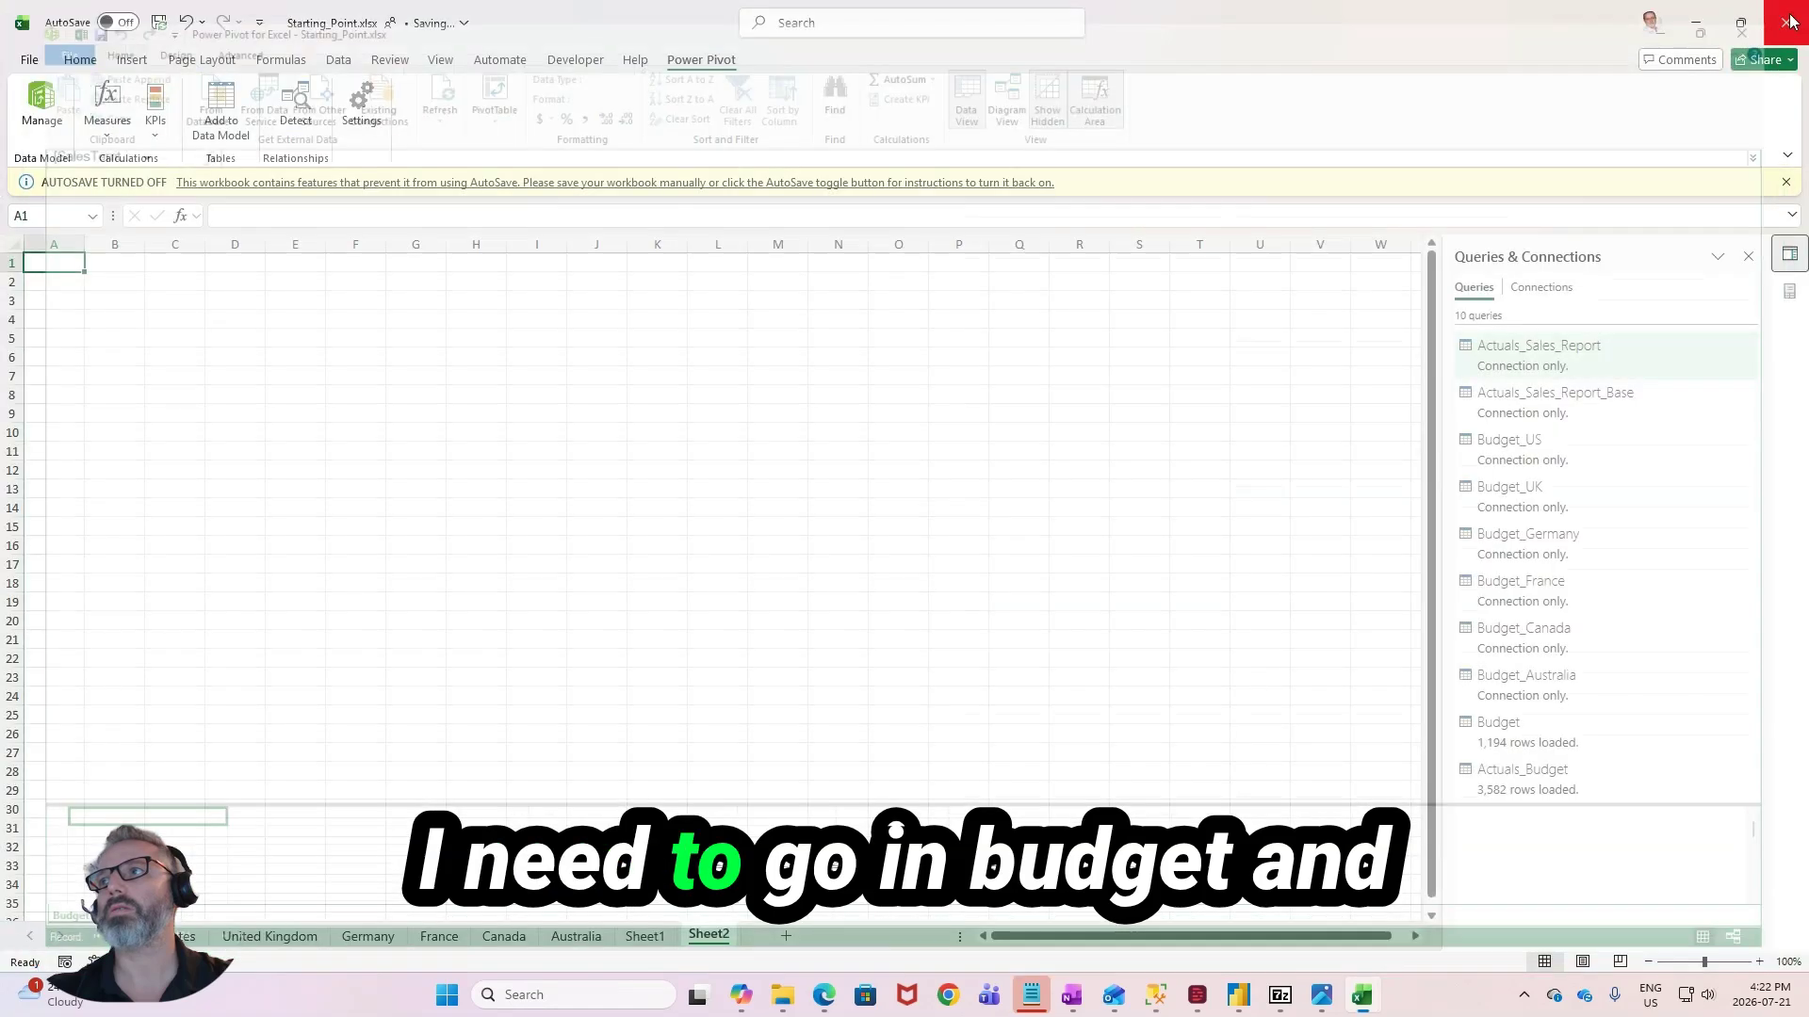
right_click(1584, 737)
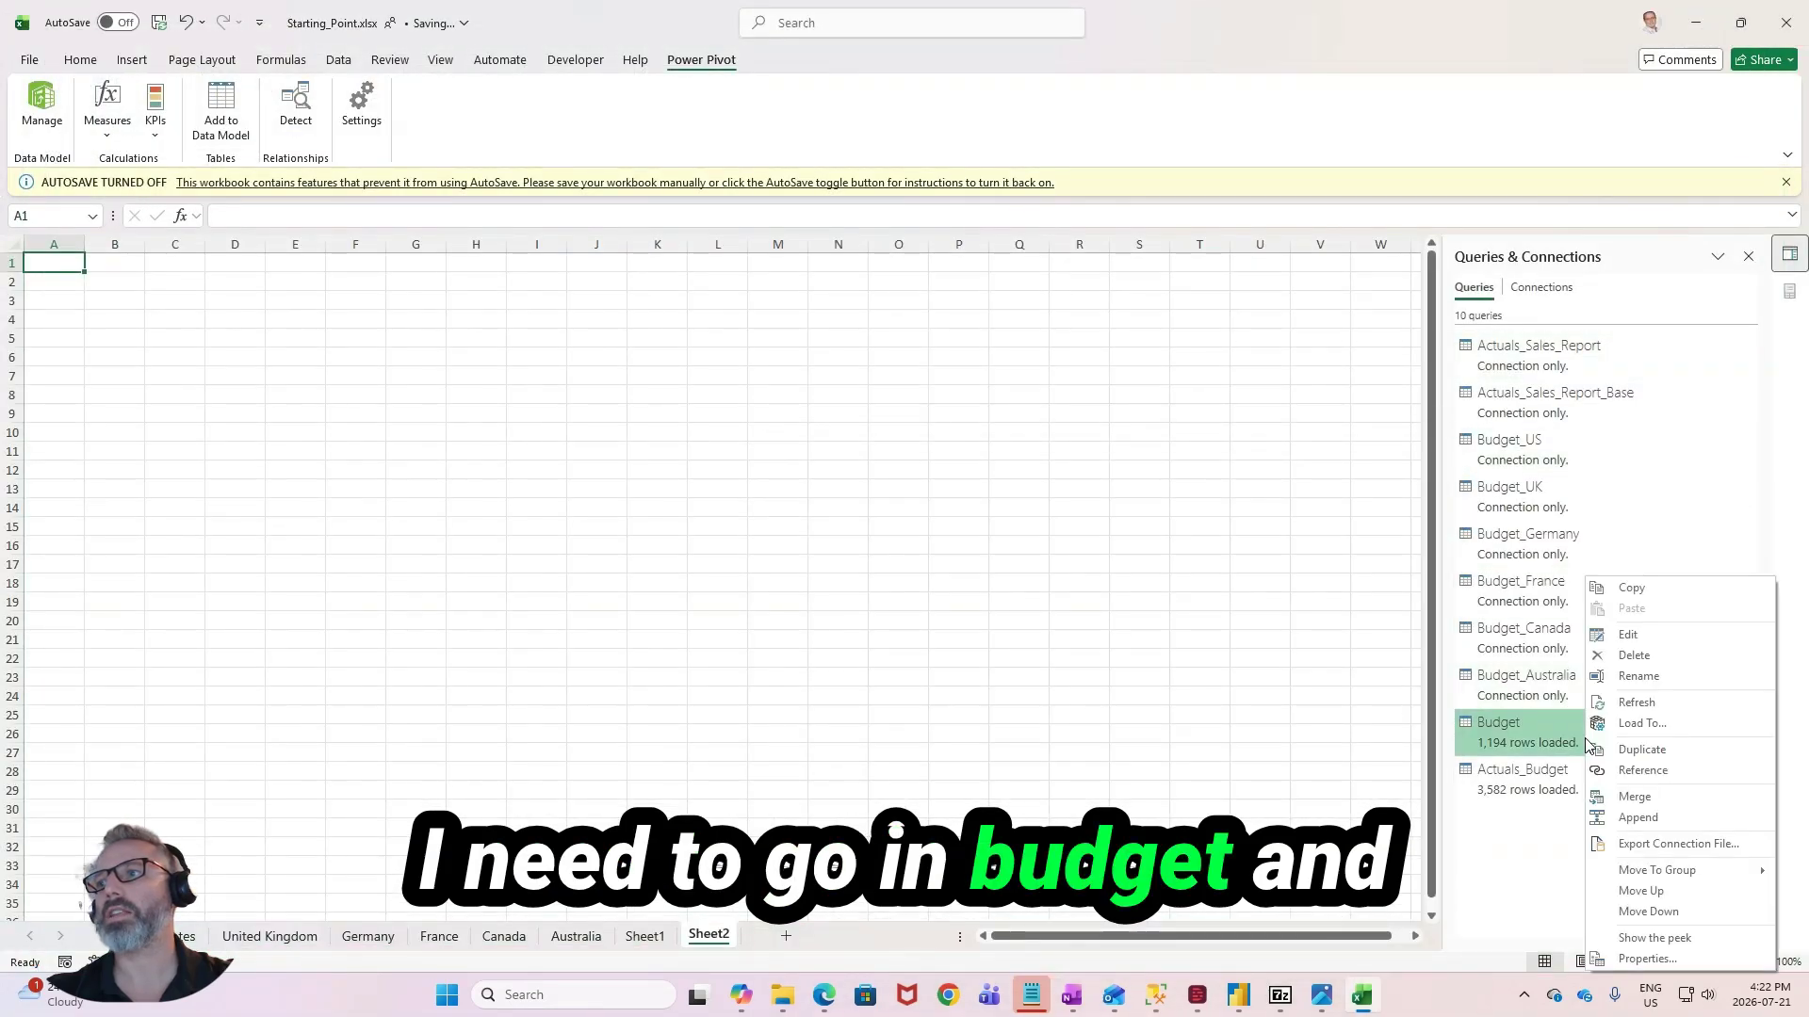
left_click(1627, 727)
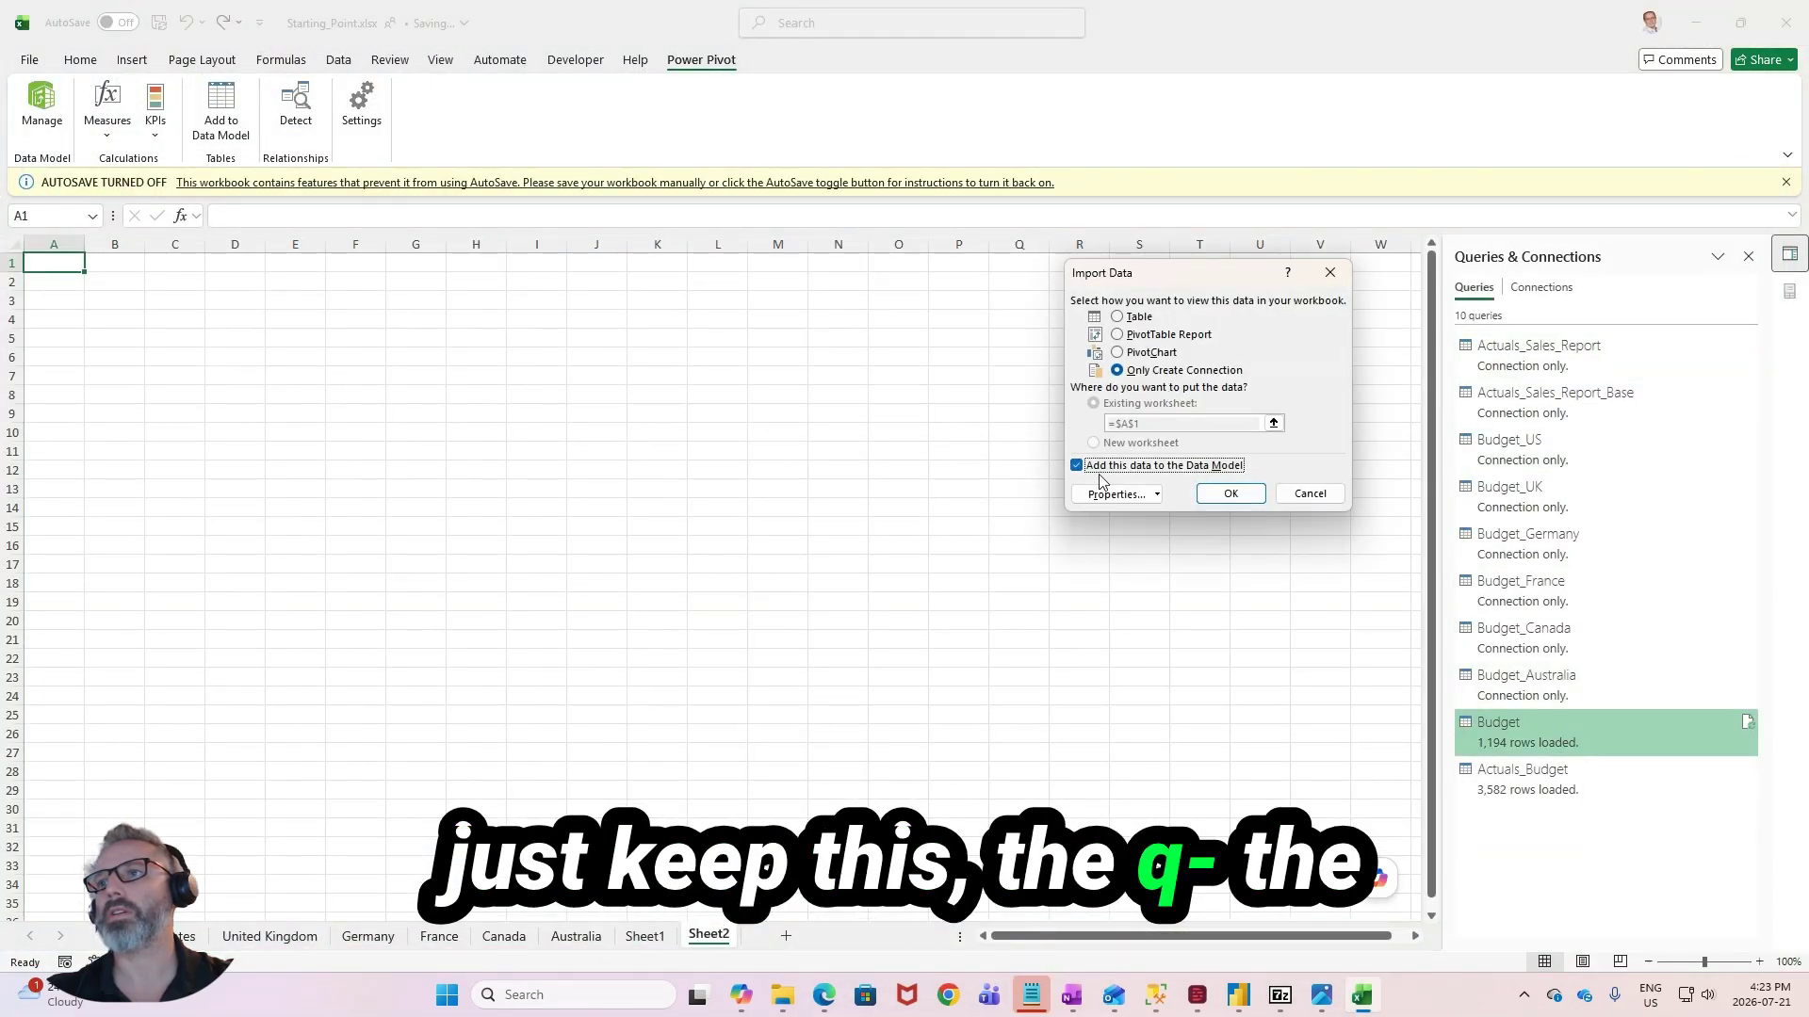
left_click(1231, 495)
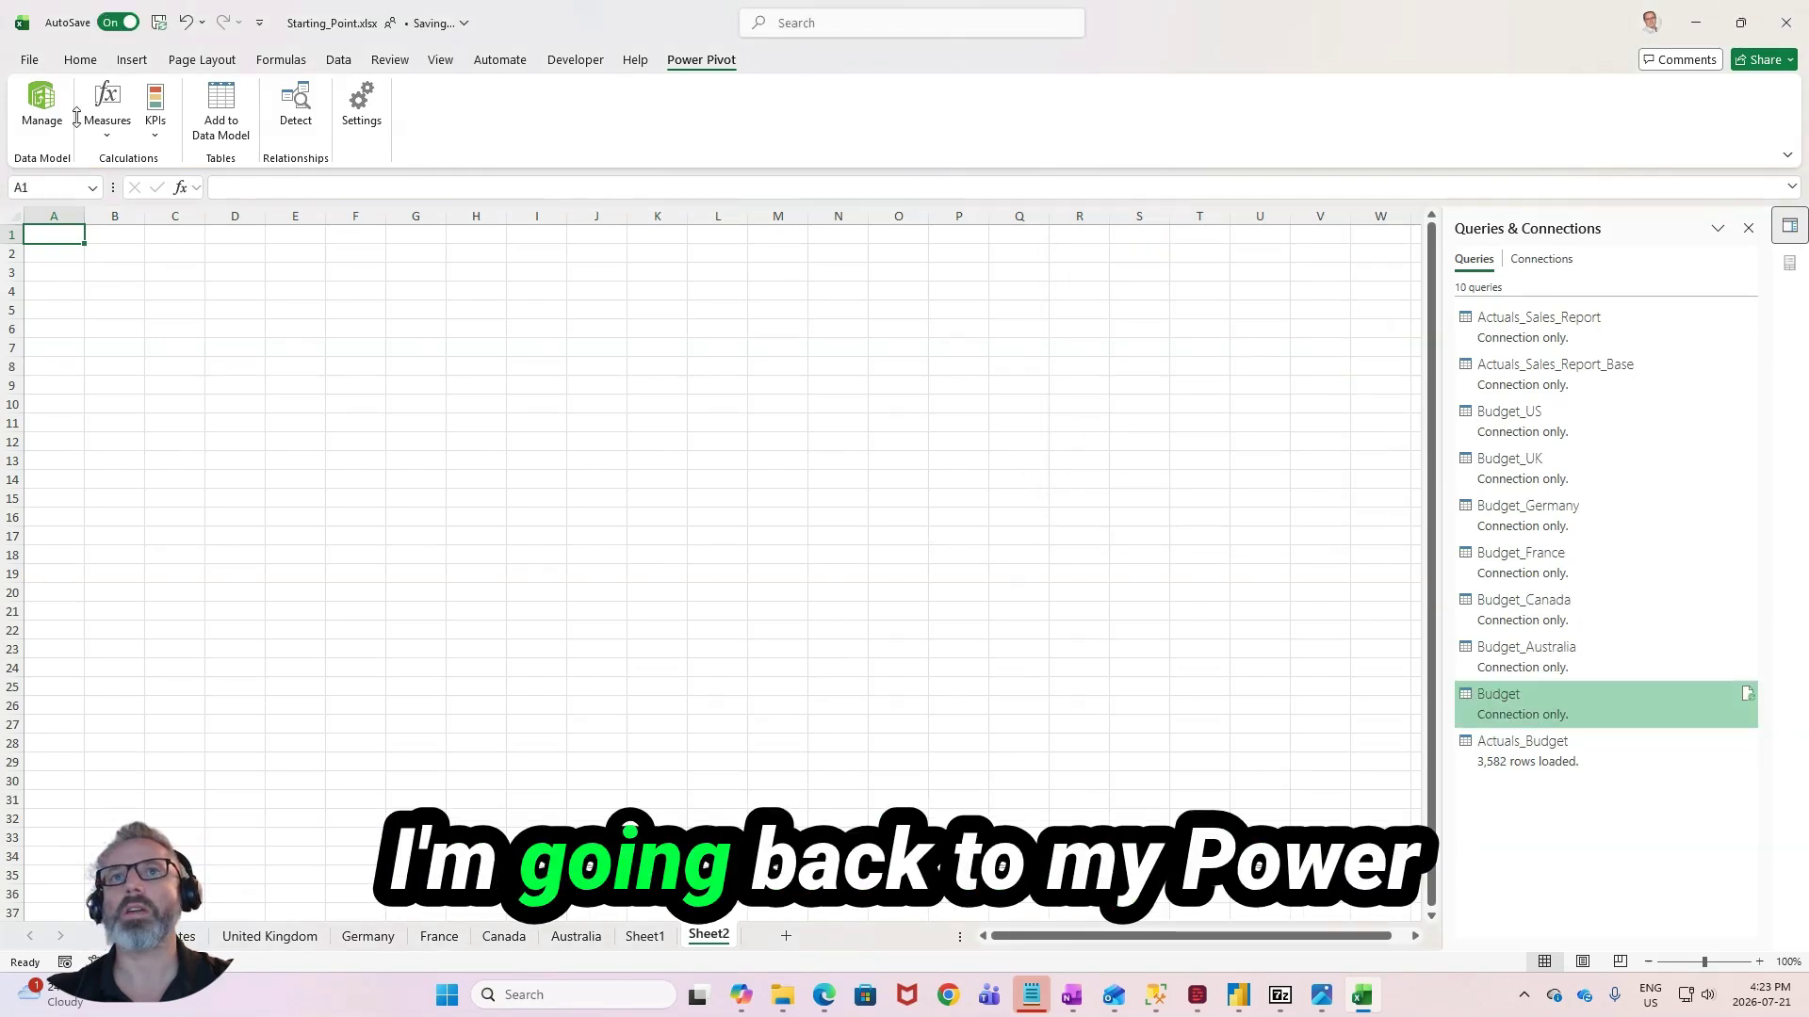
- Reopen the data model, review the Actuals_Budget table's price, period and sales columns, and widen the Period column slightly
left_click(42, 109)
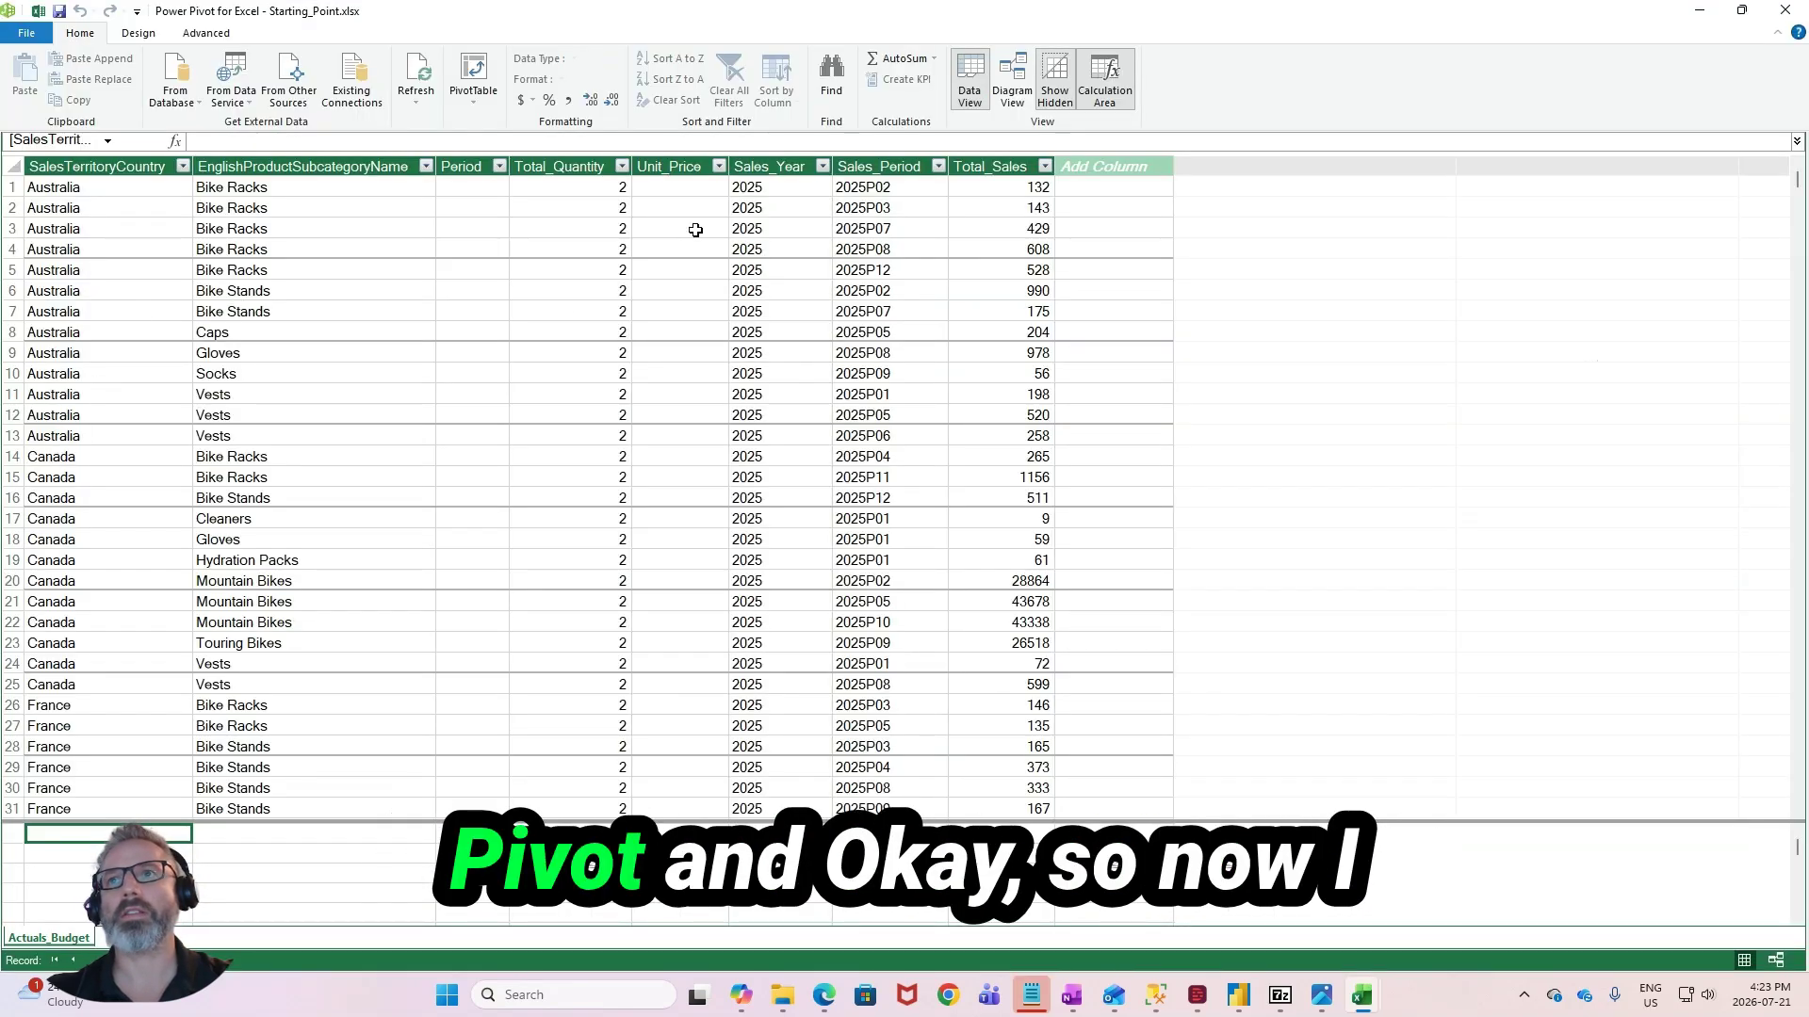
left_click(874, 223)
left_click(976, 207)
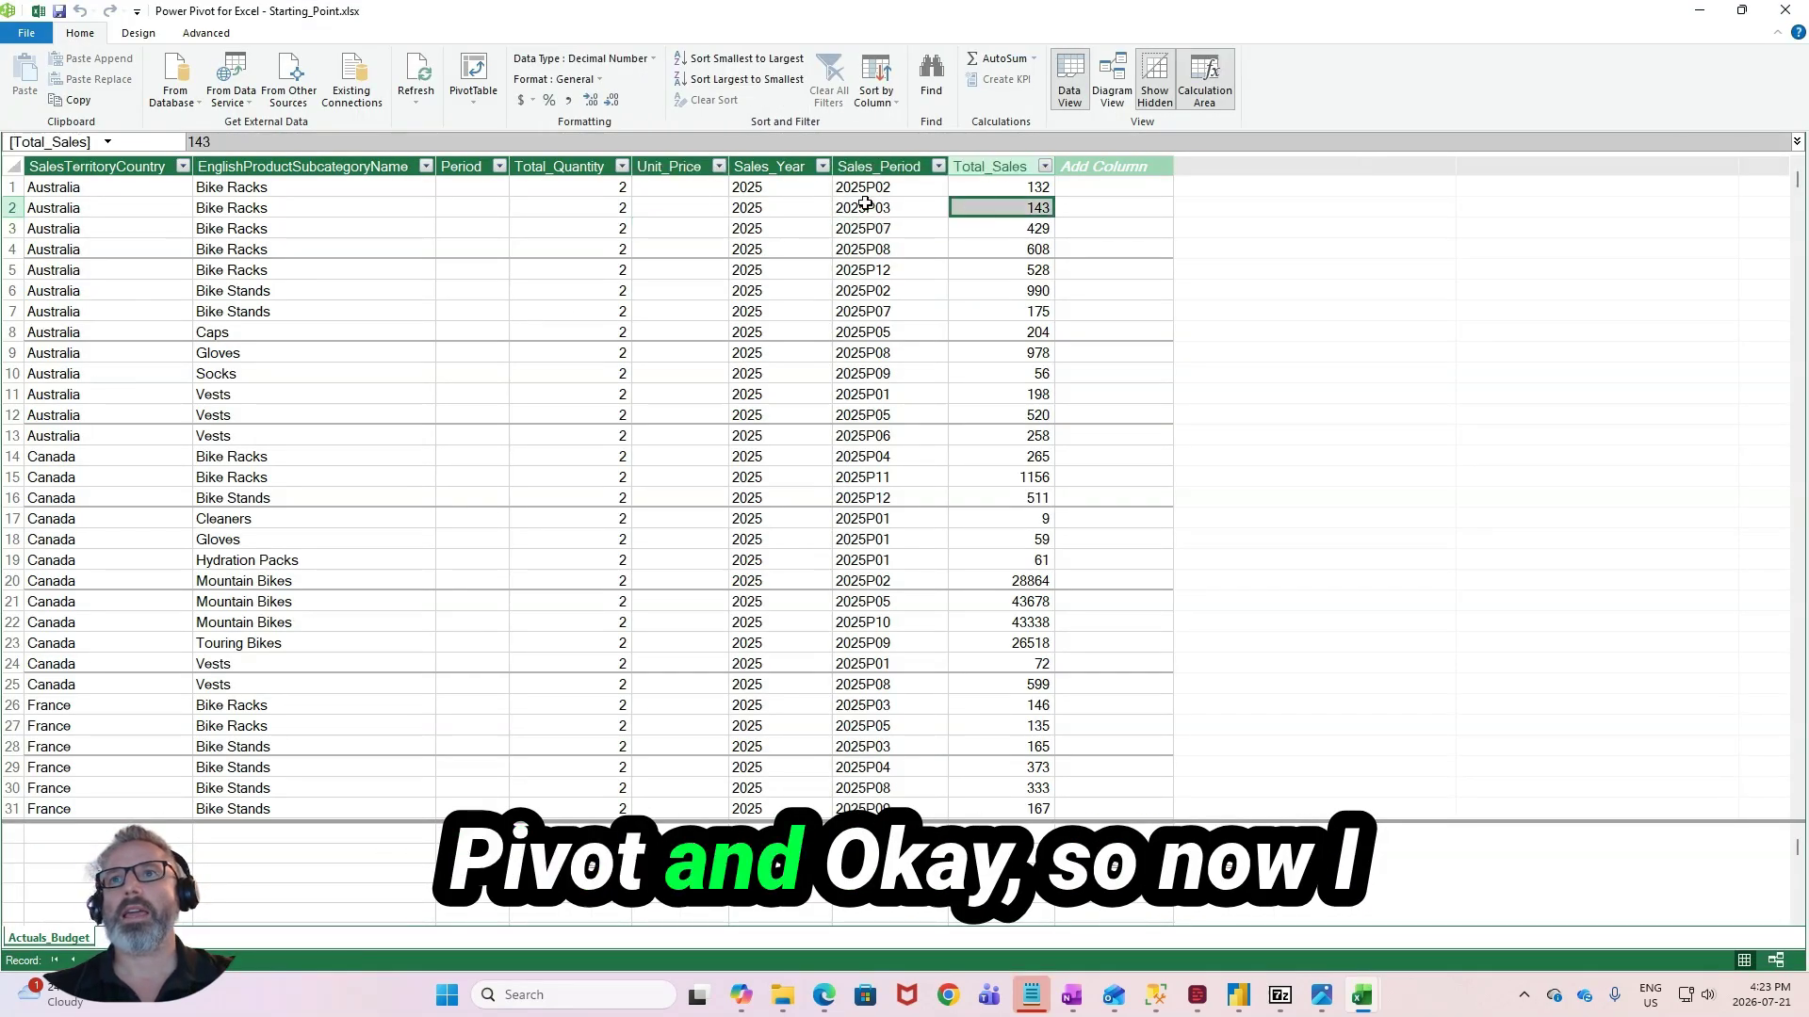
left_click(696, 204)
scroll(577, 418, "down", 2)
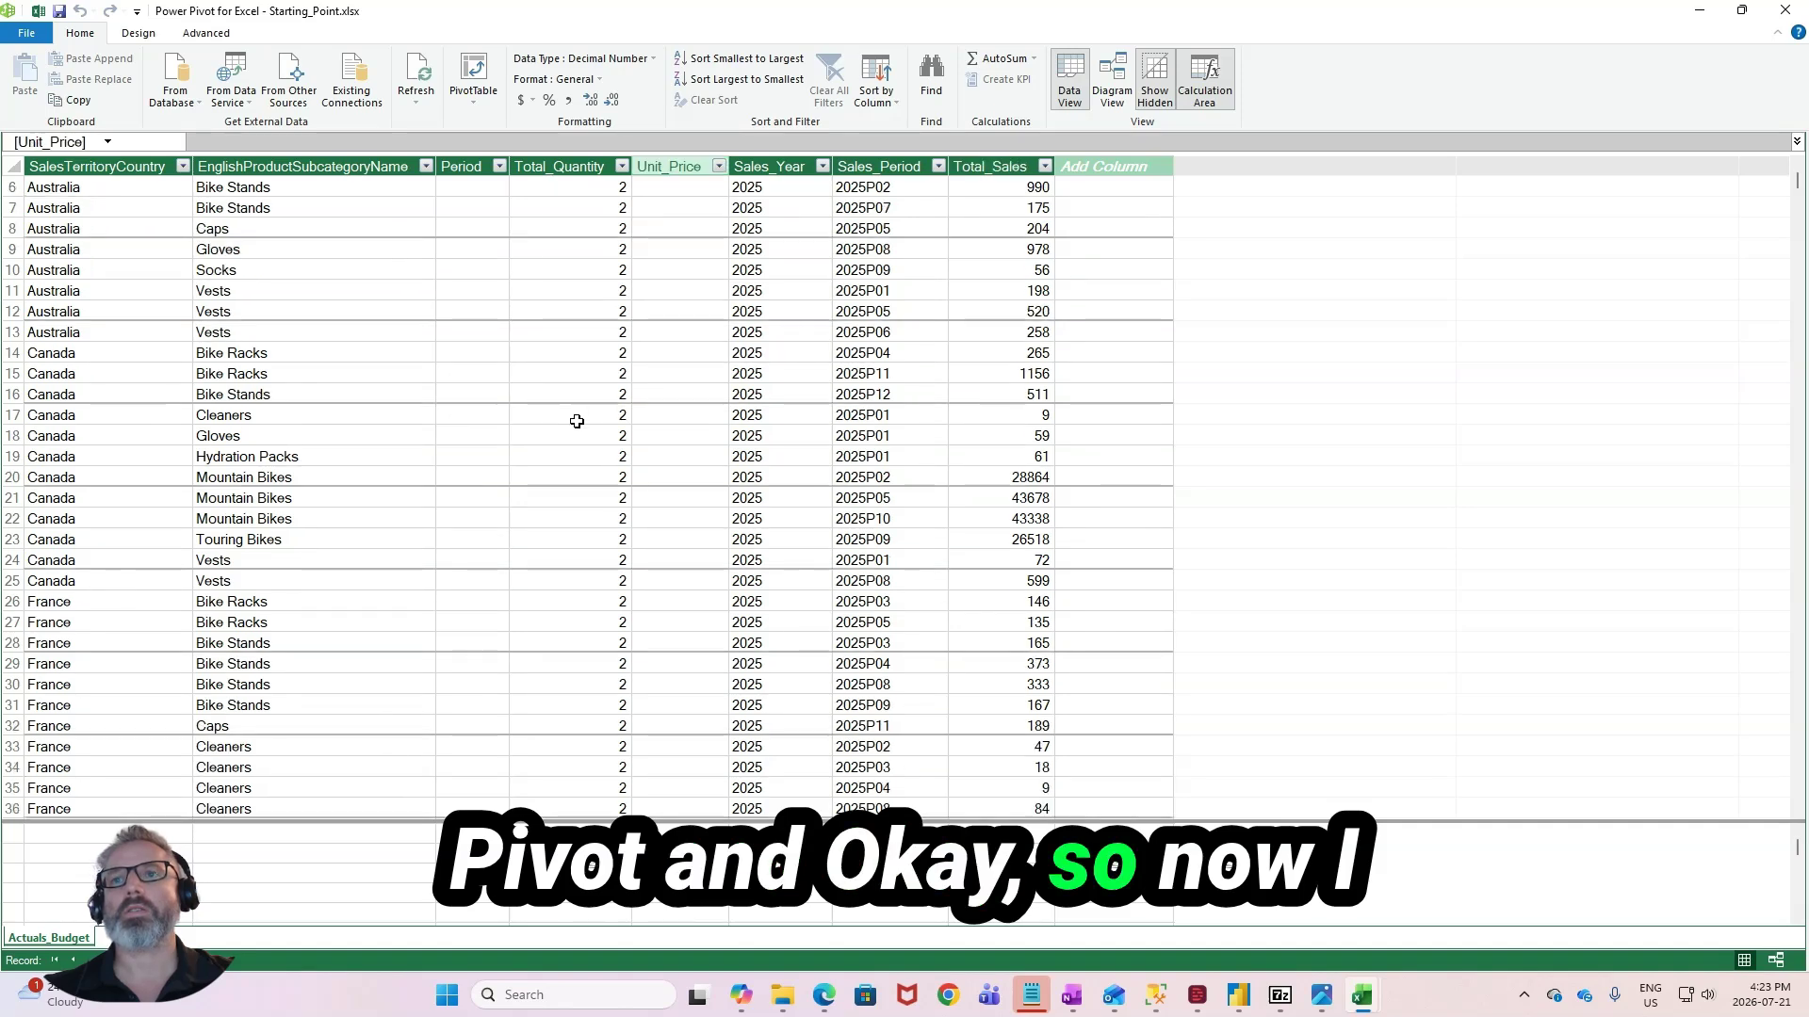
scroll(577, 418, "up", 2)
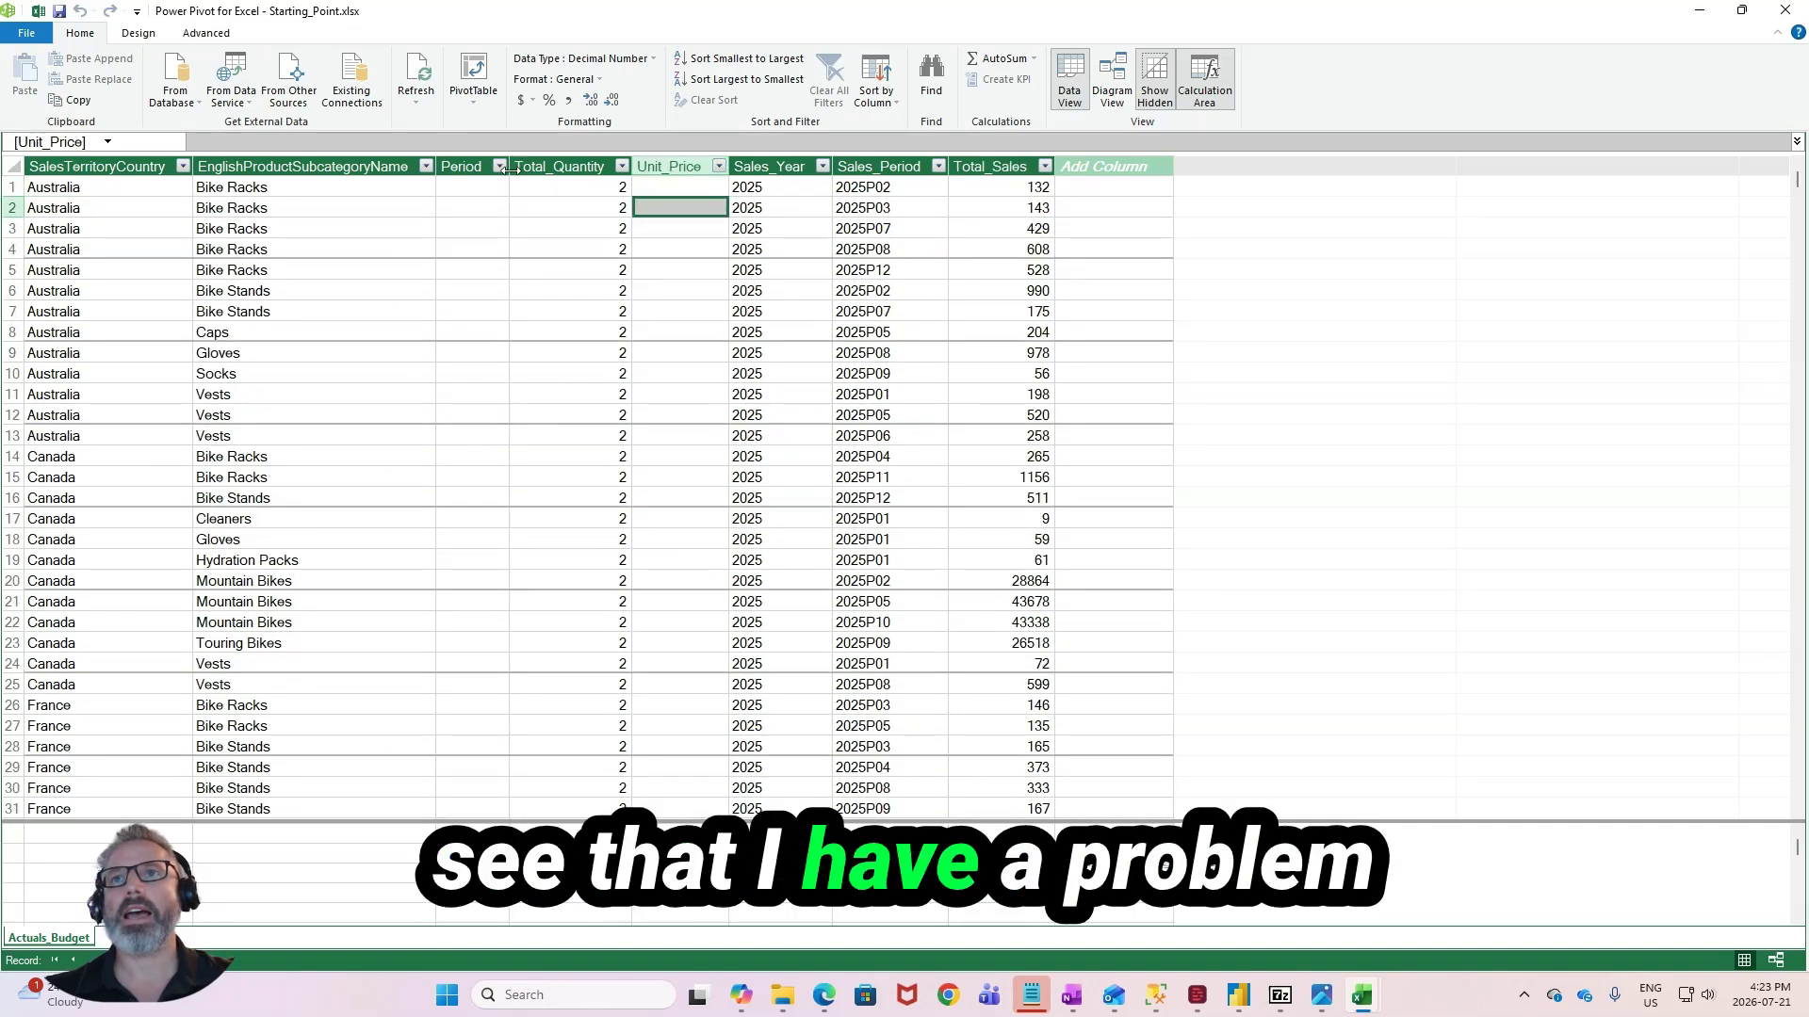
mouse_move(510, 166)
left_mouse_down()
mouse_move(576, 170)
mouse_move(535, 169)
left_mouse_up()
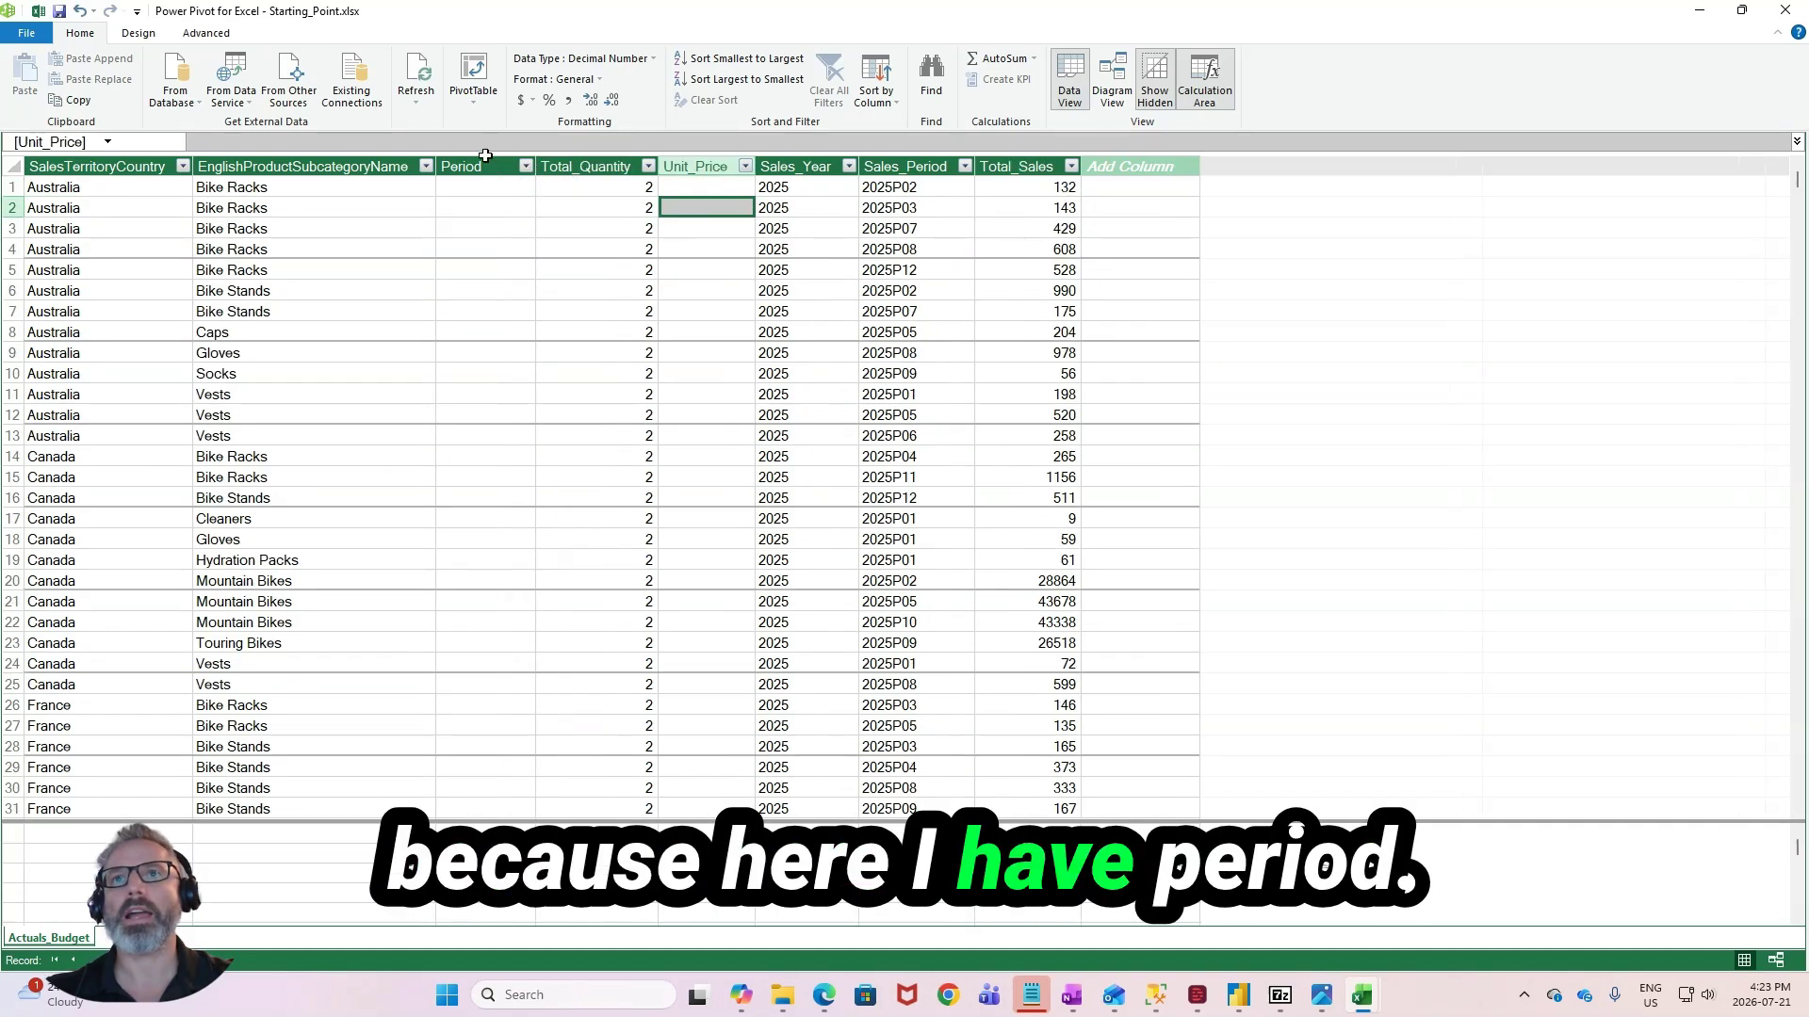
- Compare the Period and Sales_Period columns in Actuals_Budget and check whether any column distinguishes actuals from budget rows
left_click(490, 166)
left_click(868, 166)
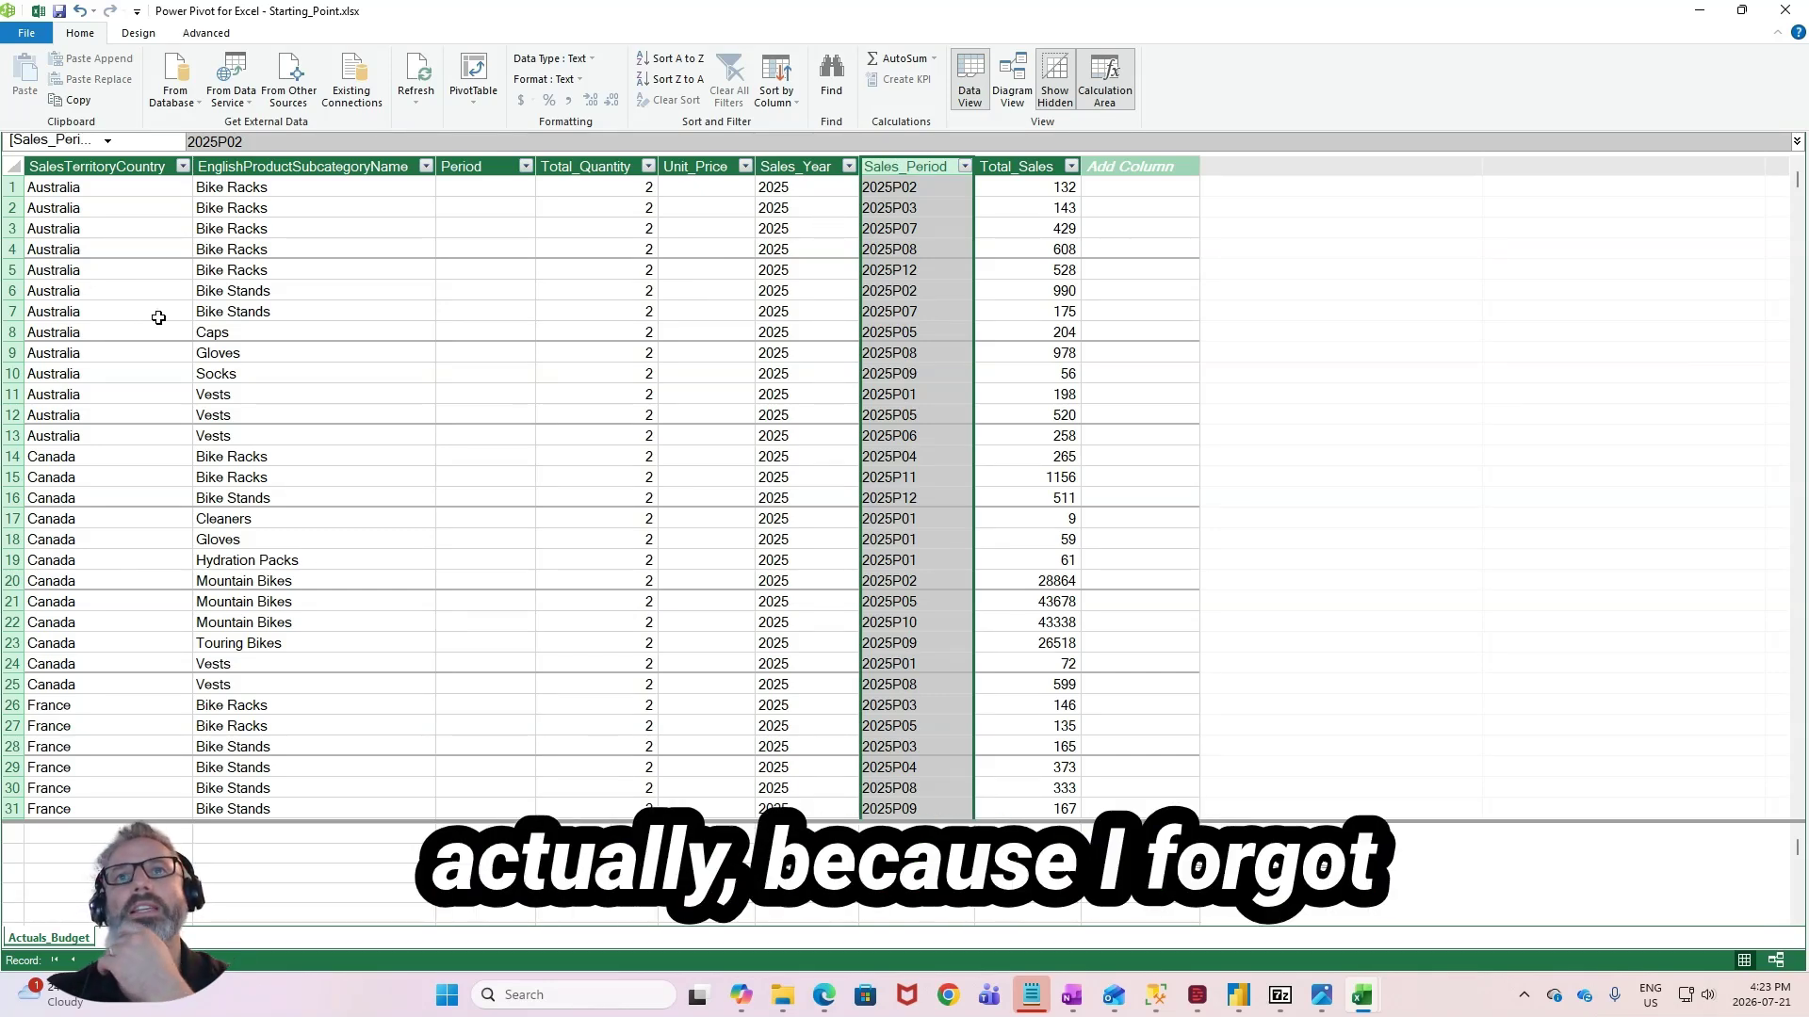
left_click(248, 233)
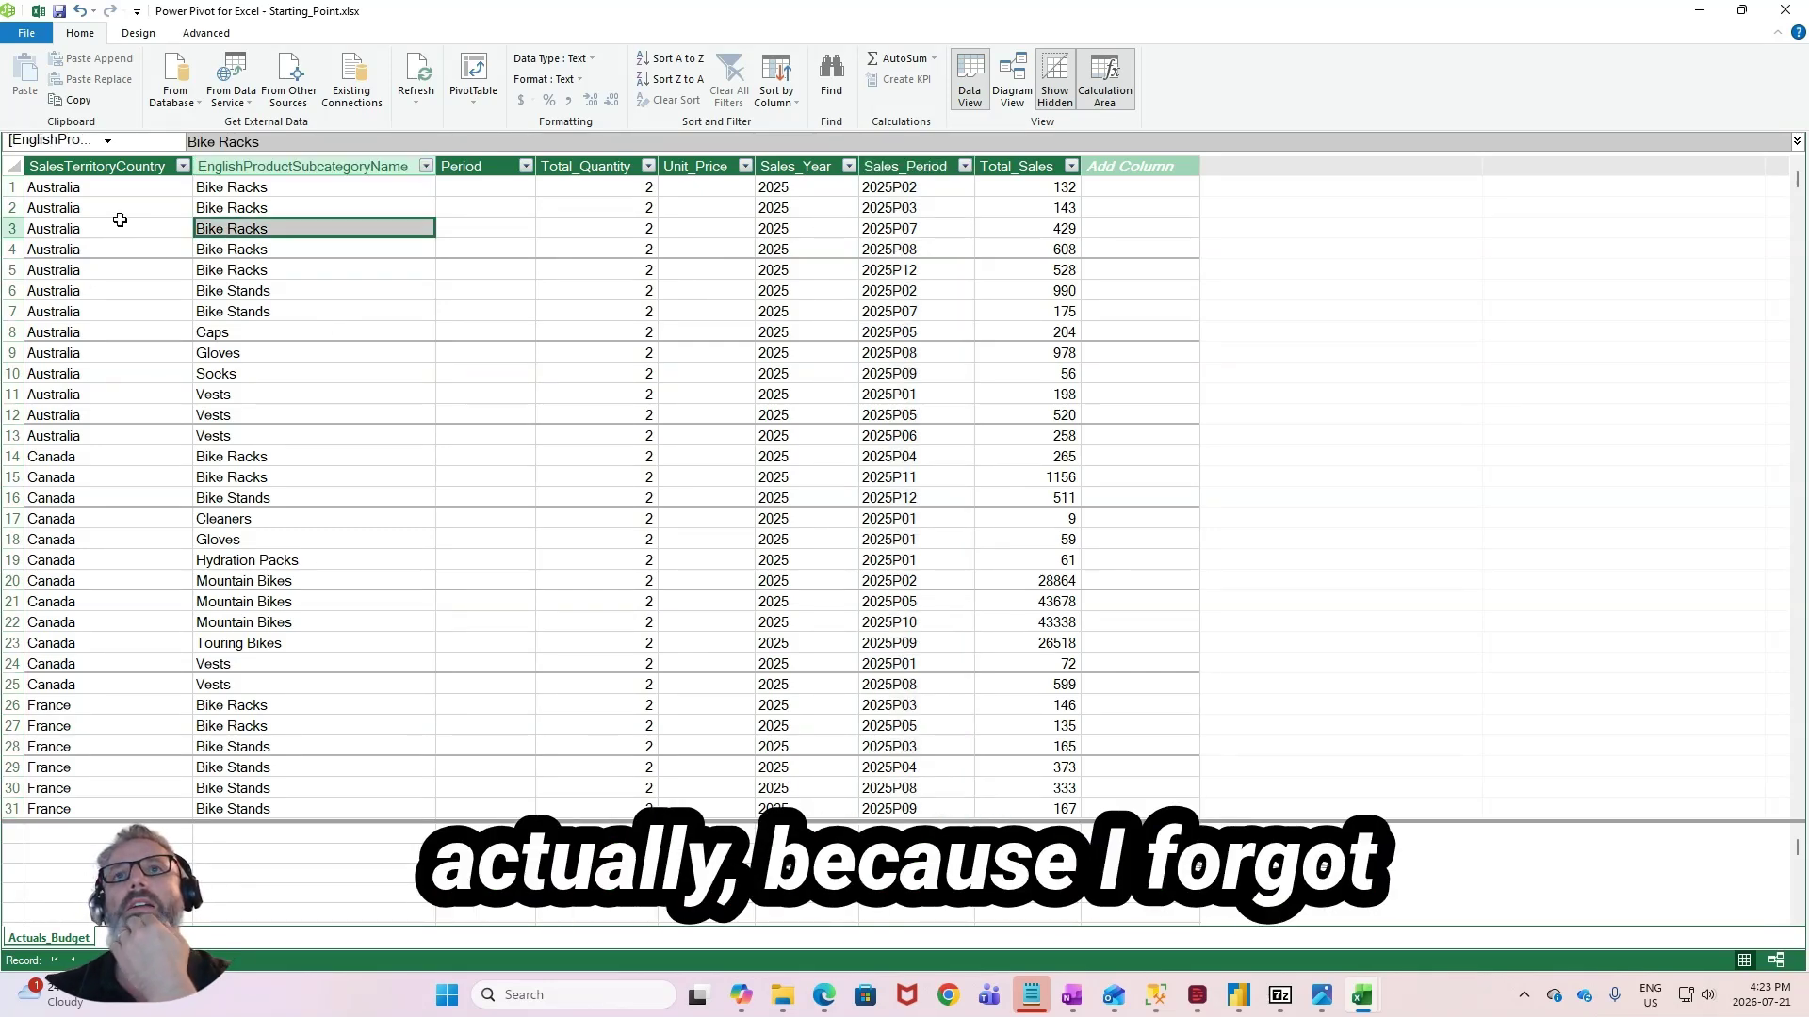
left_click(95, 204)
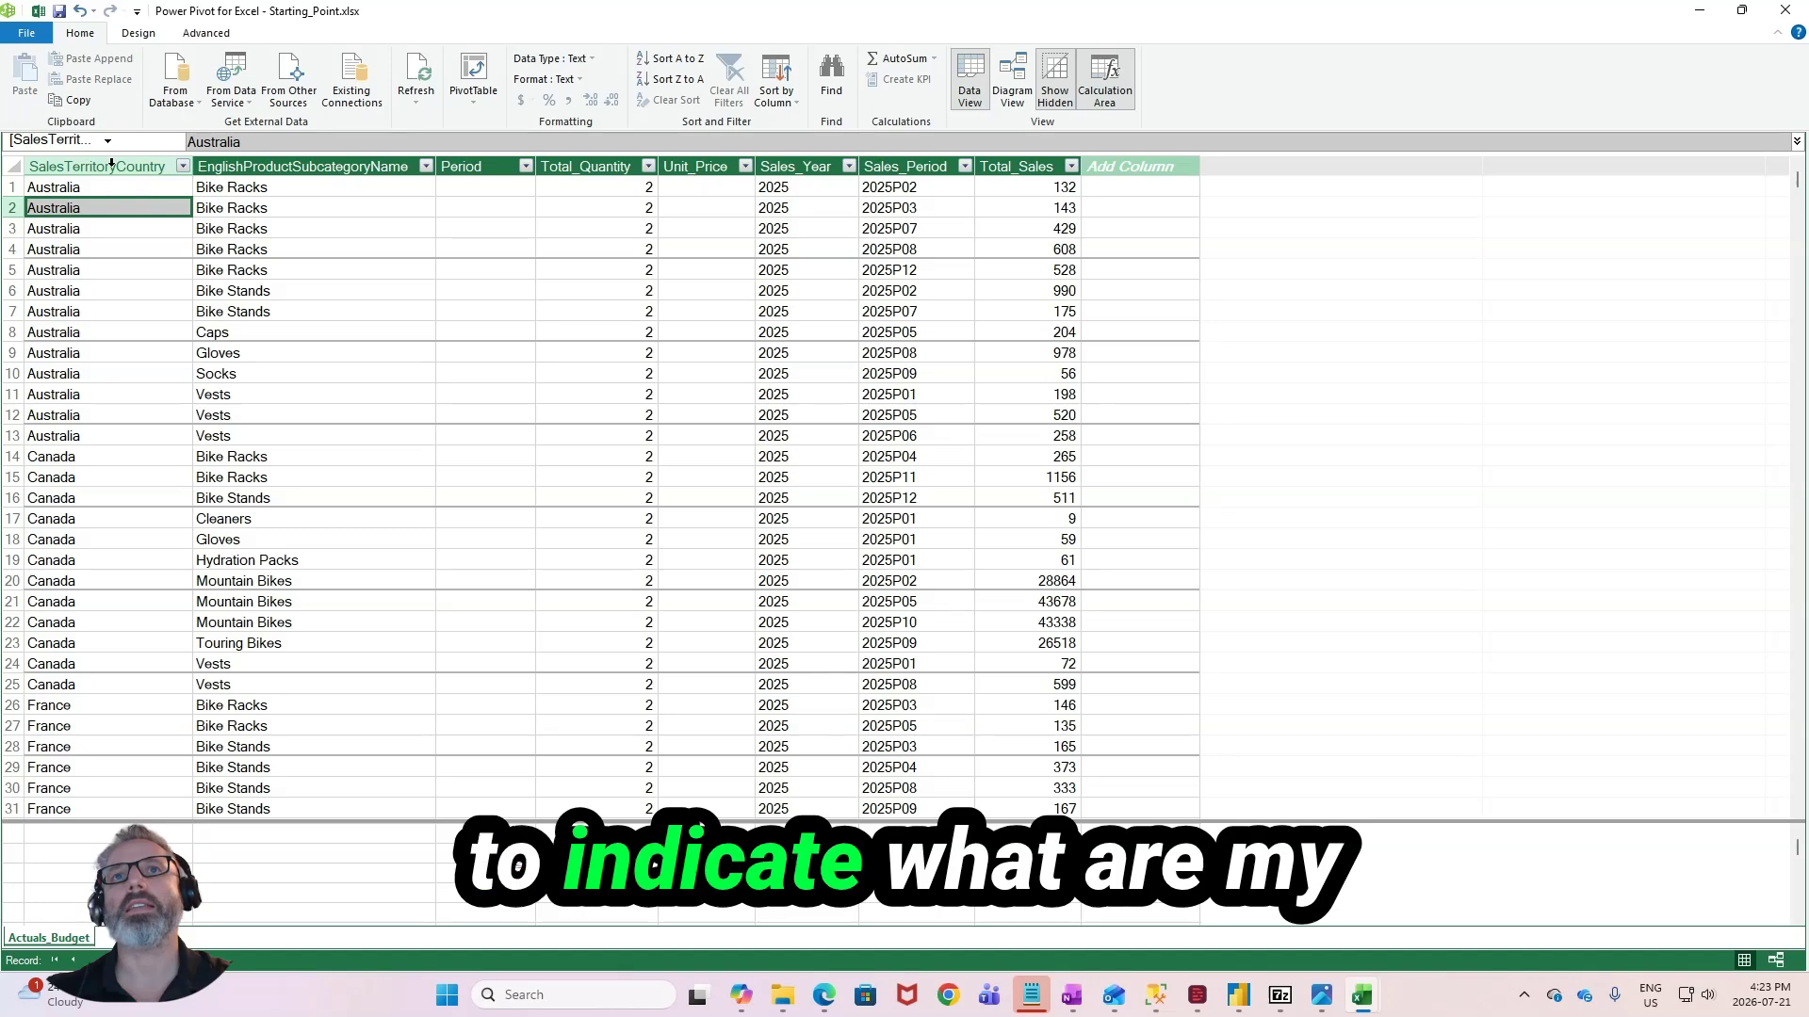
left_click(113, 191)
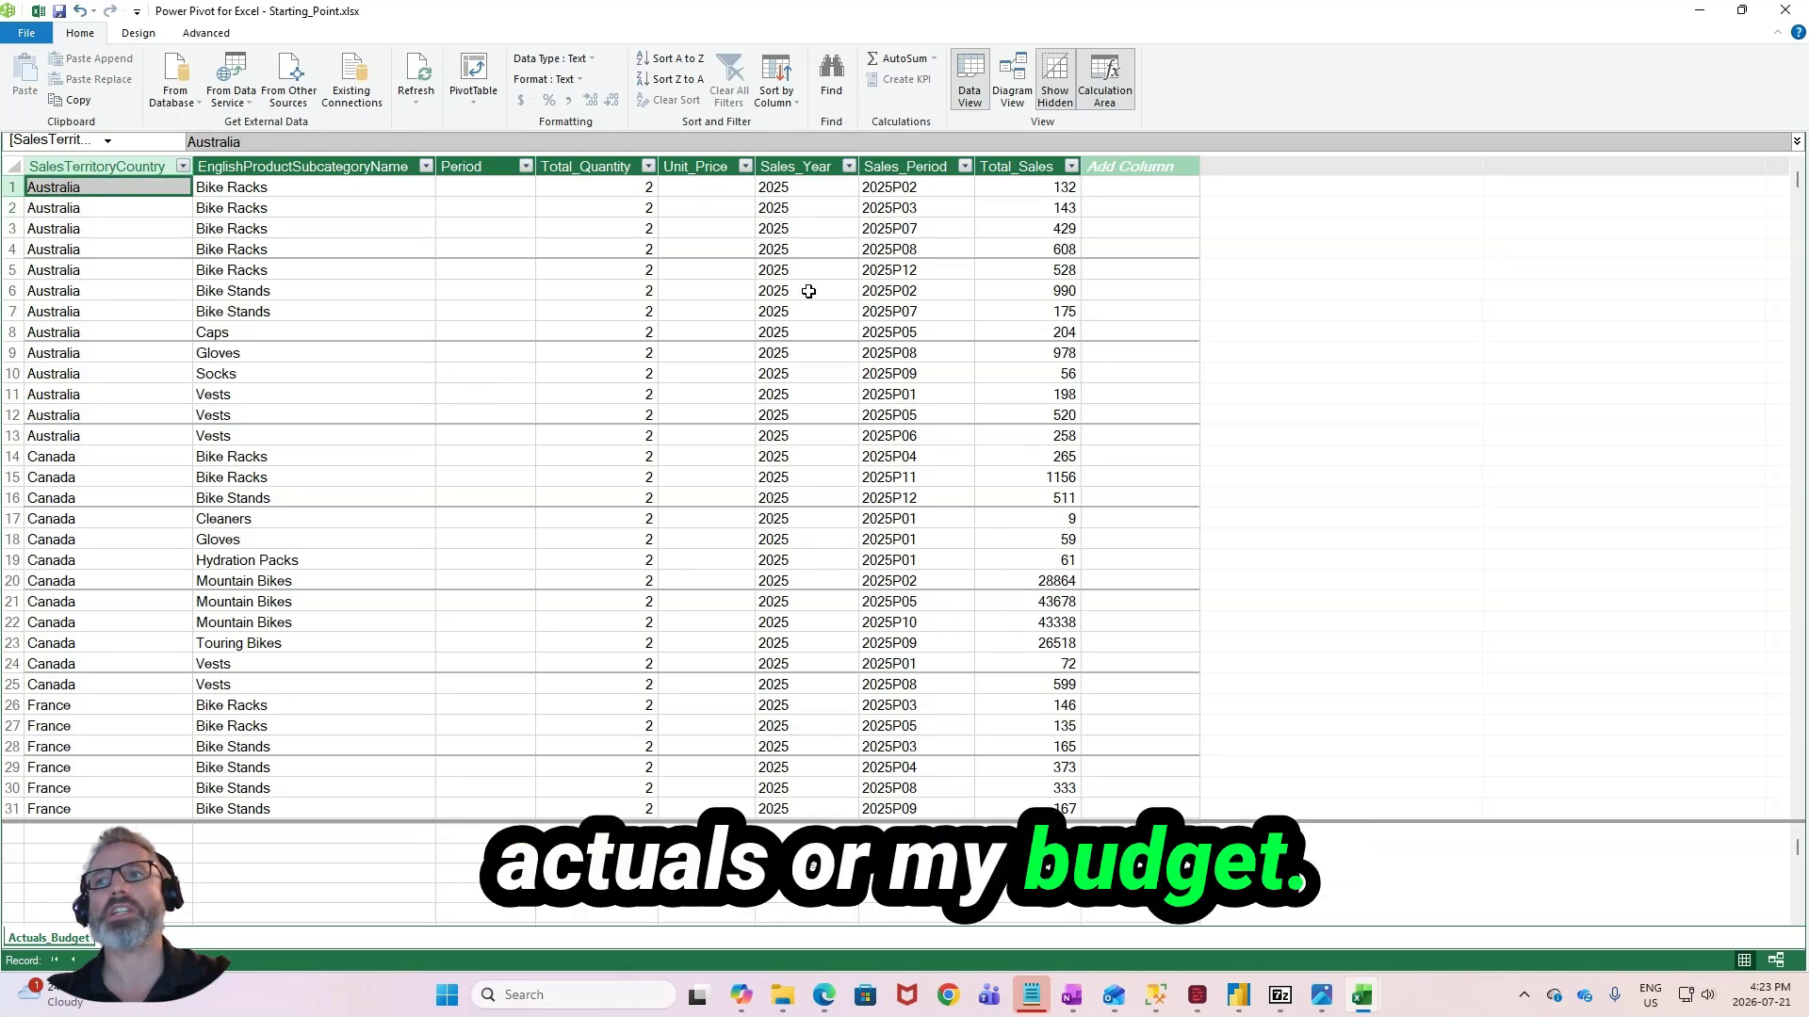
scroll(266, 364, "down", 7)
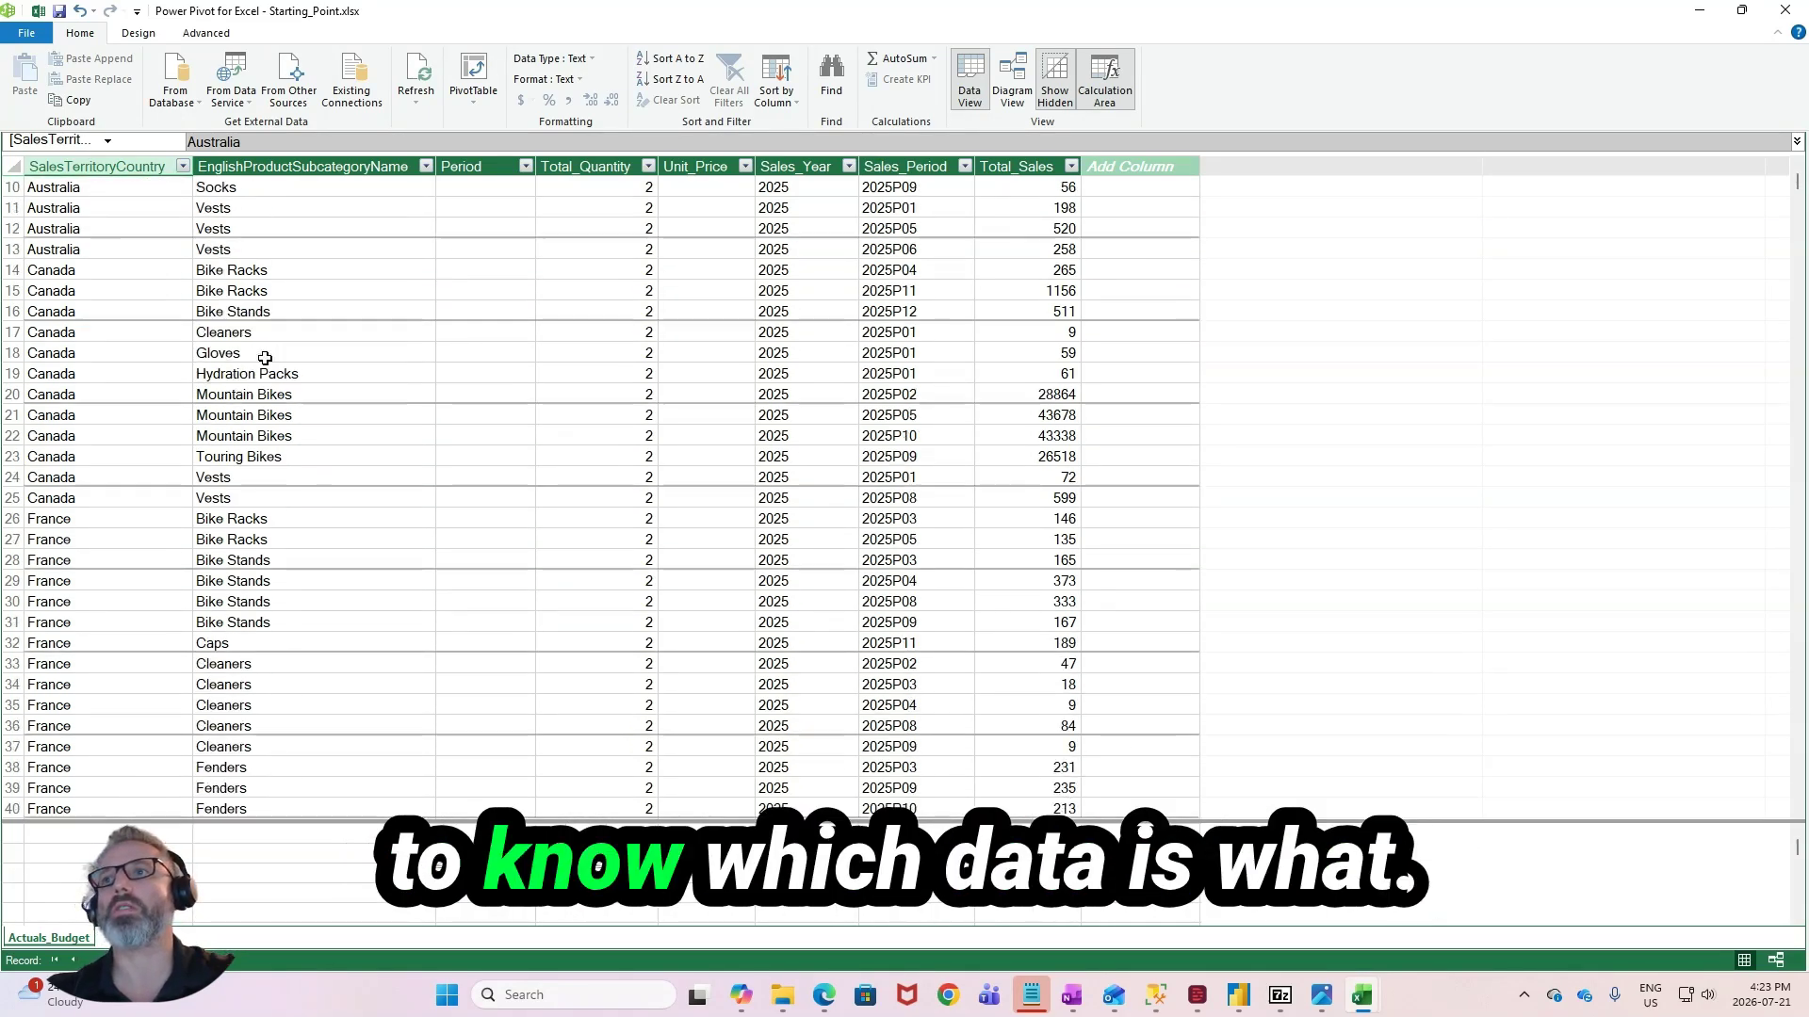
scroll(278, 362, "down", 2)
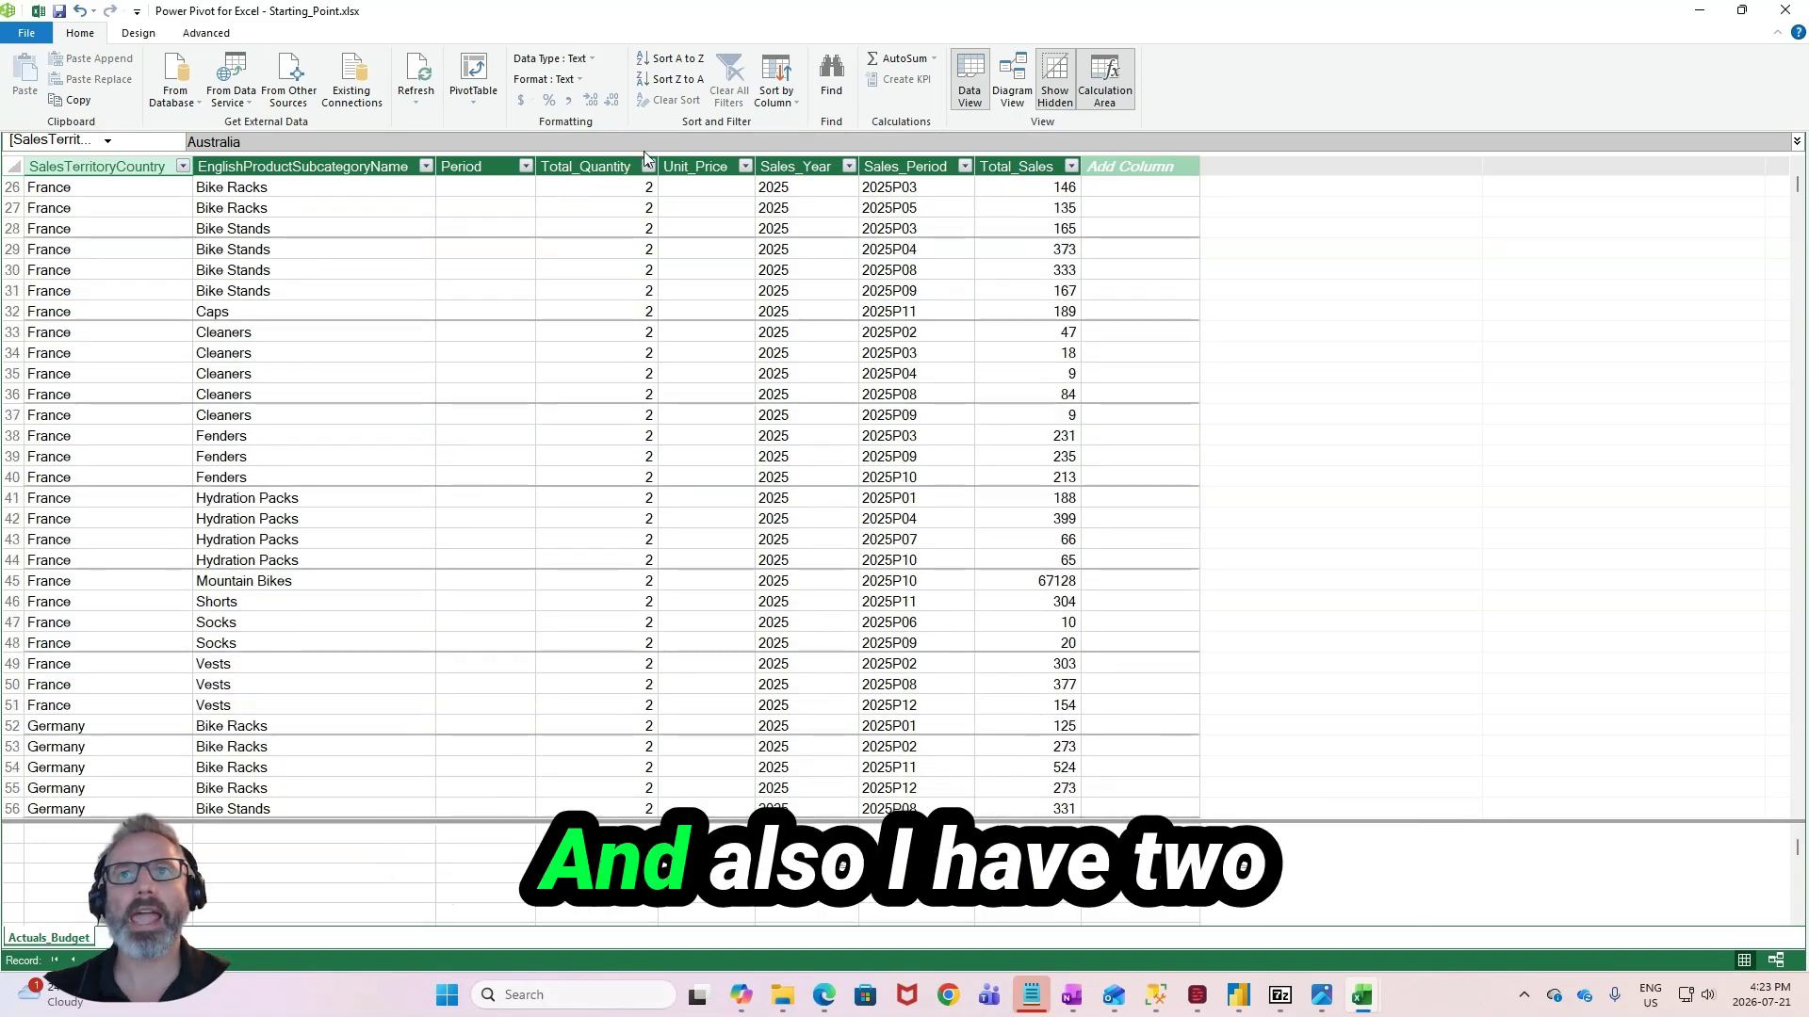
left_click(499, 171)
left_click(921, 167)
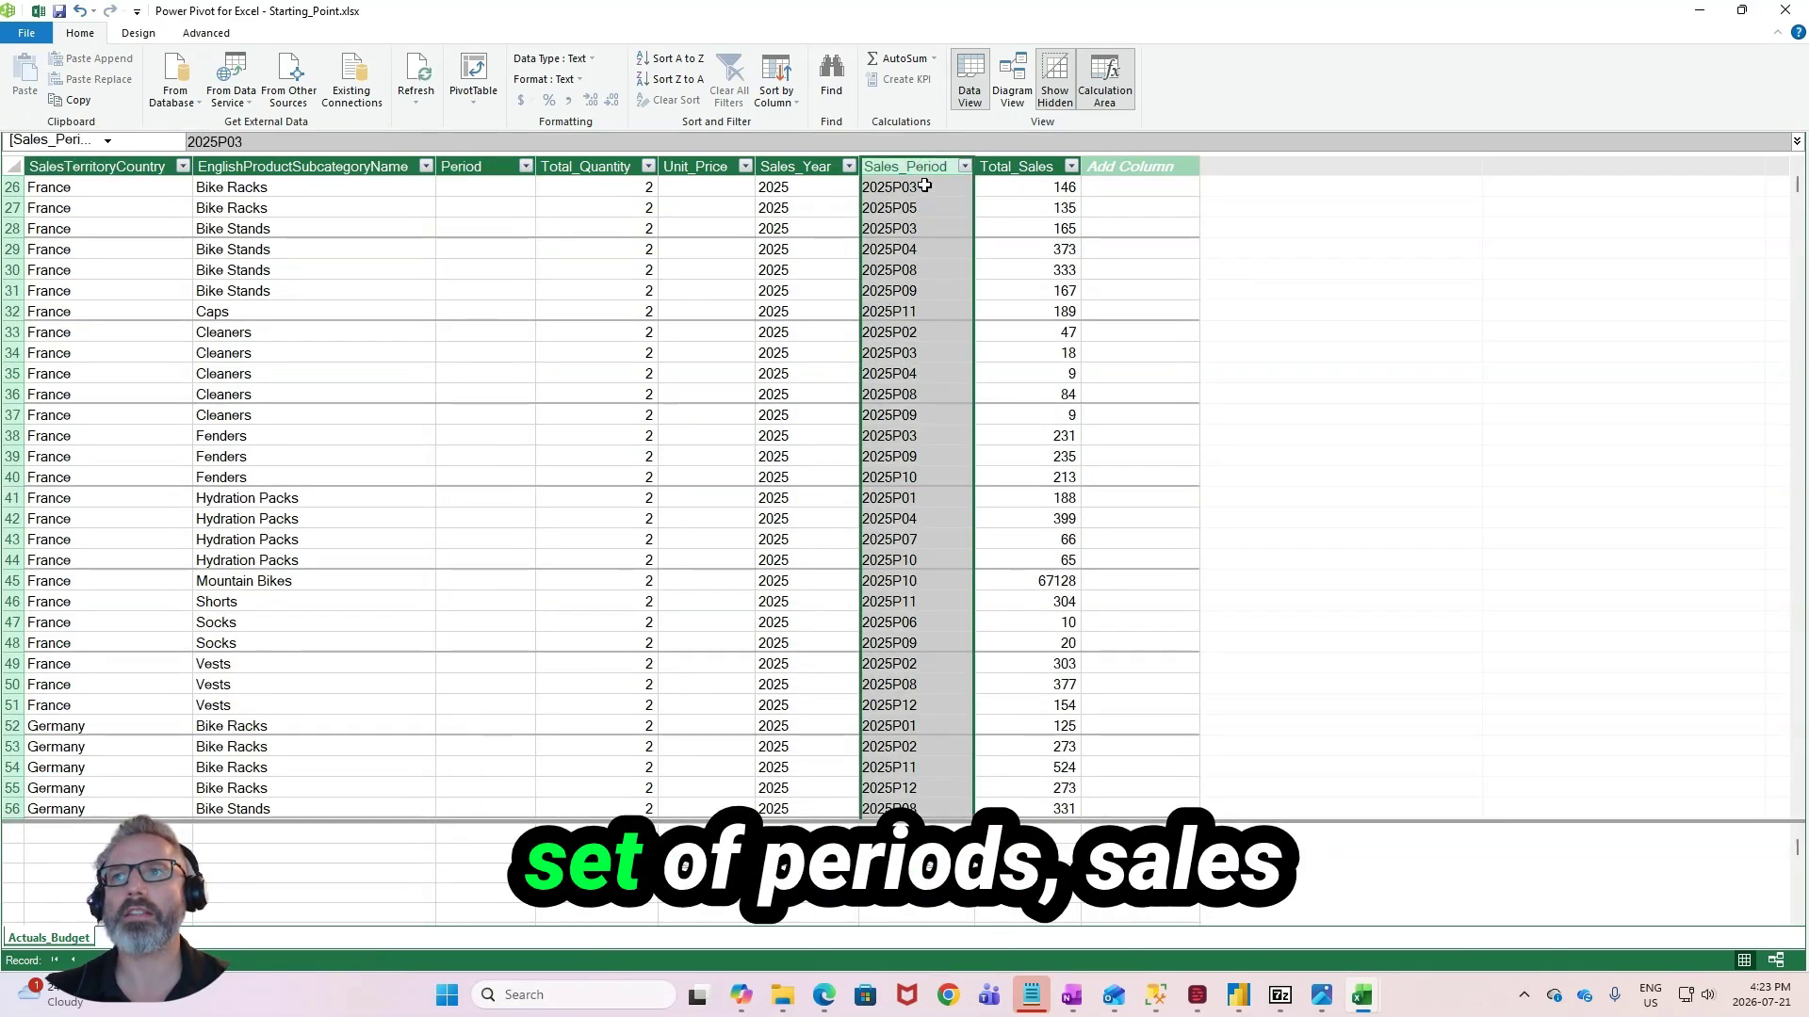
left_click(482, 160)
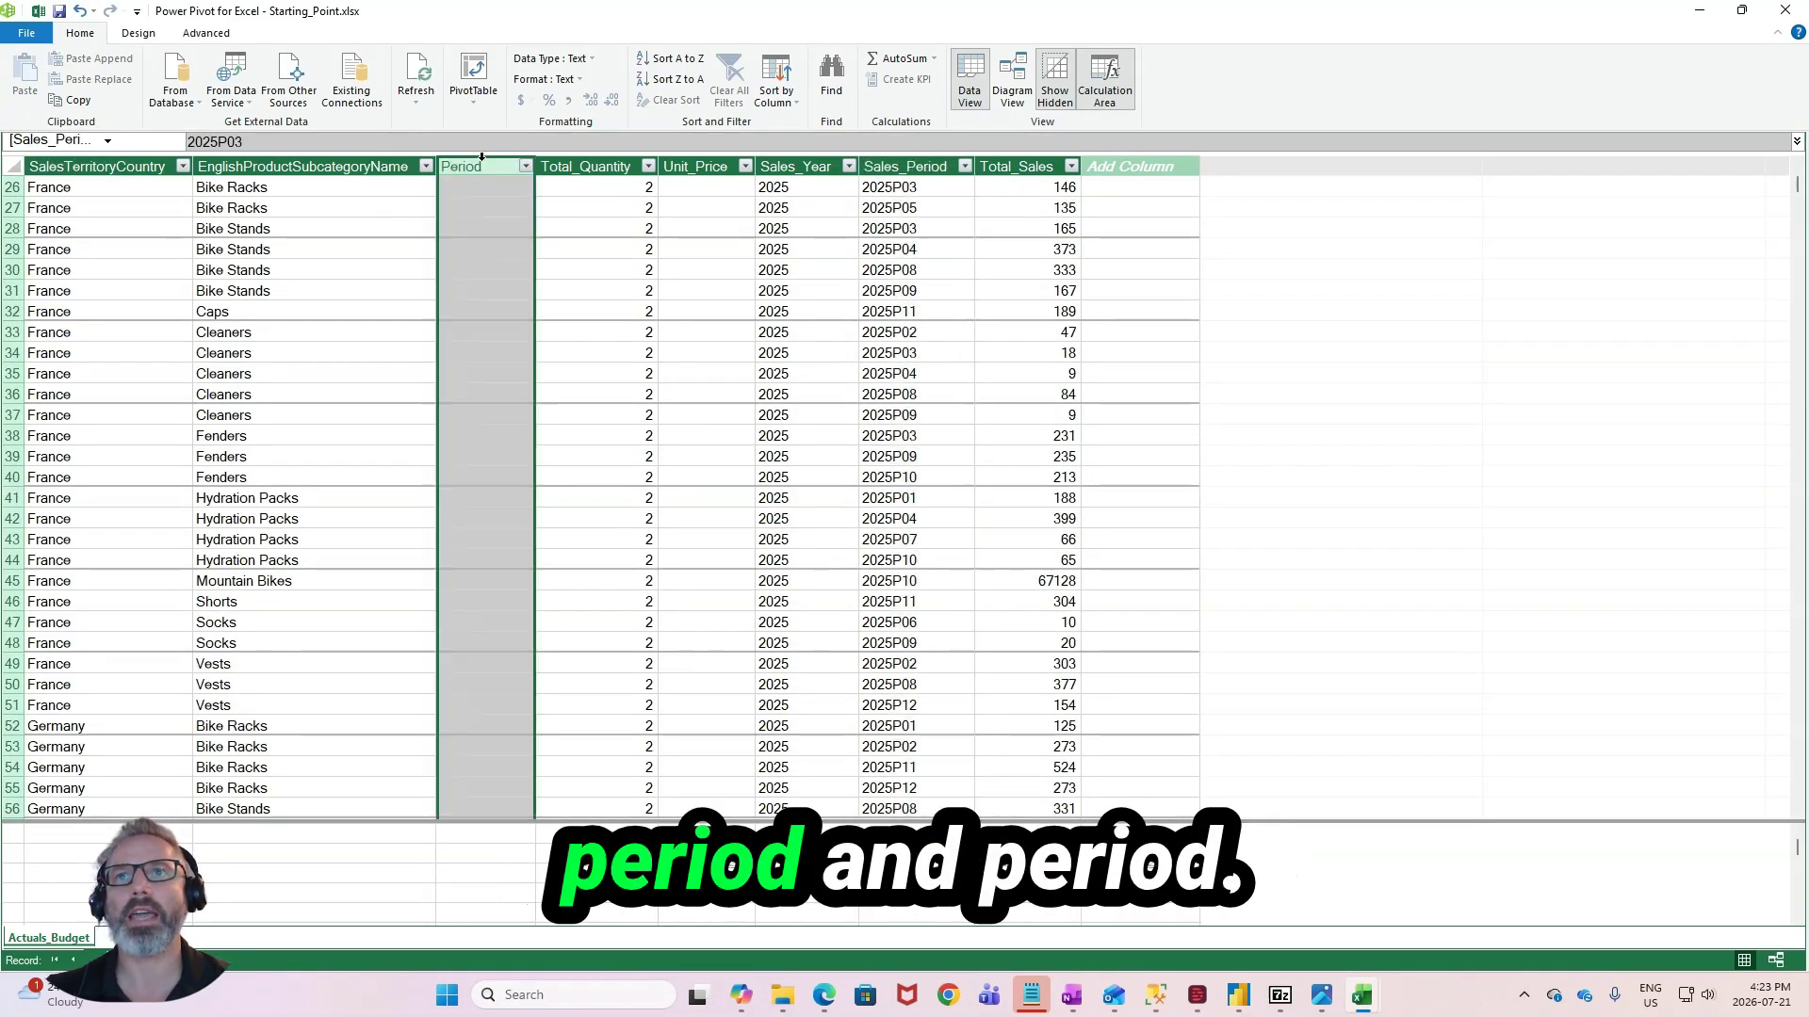
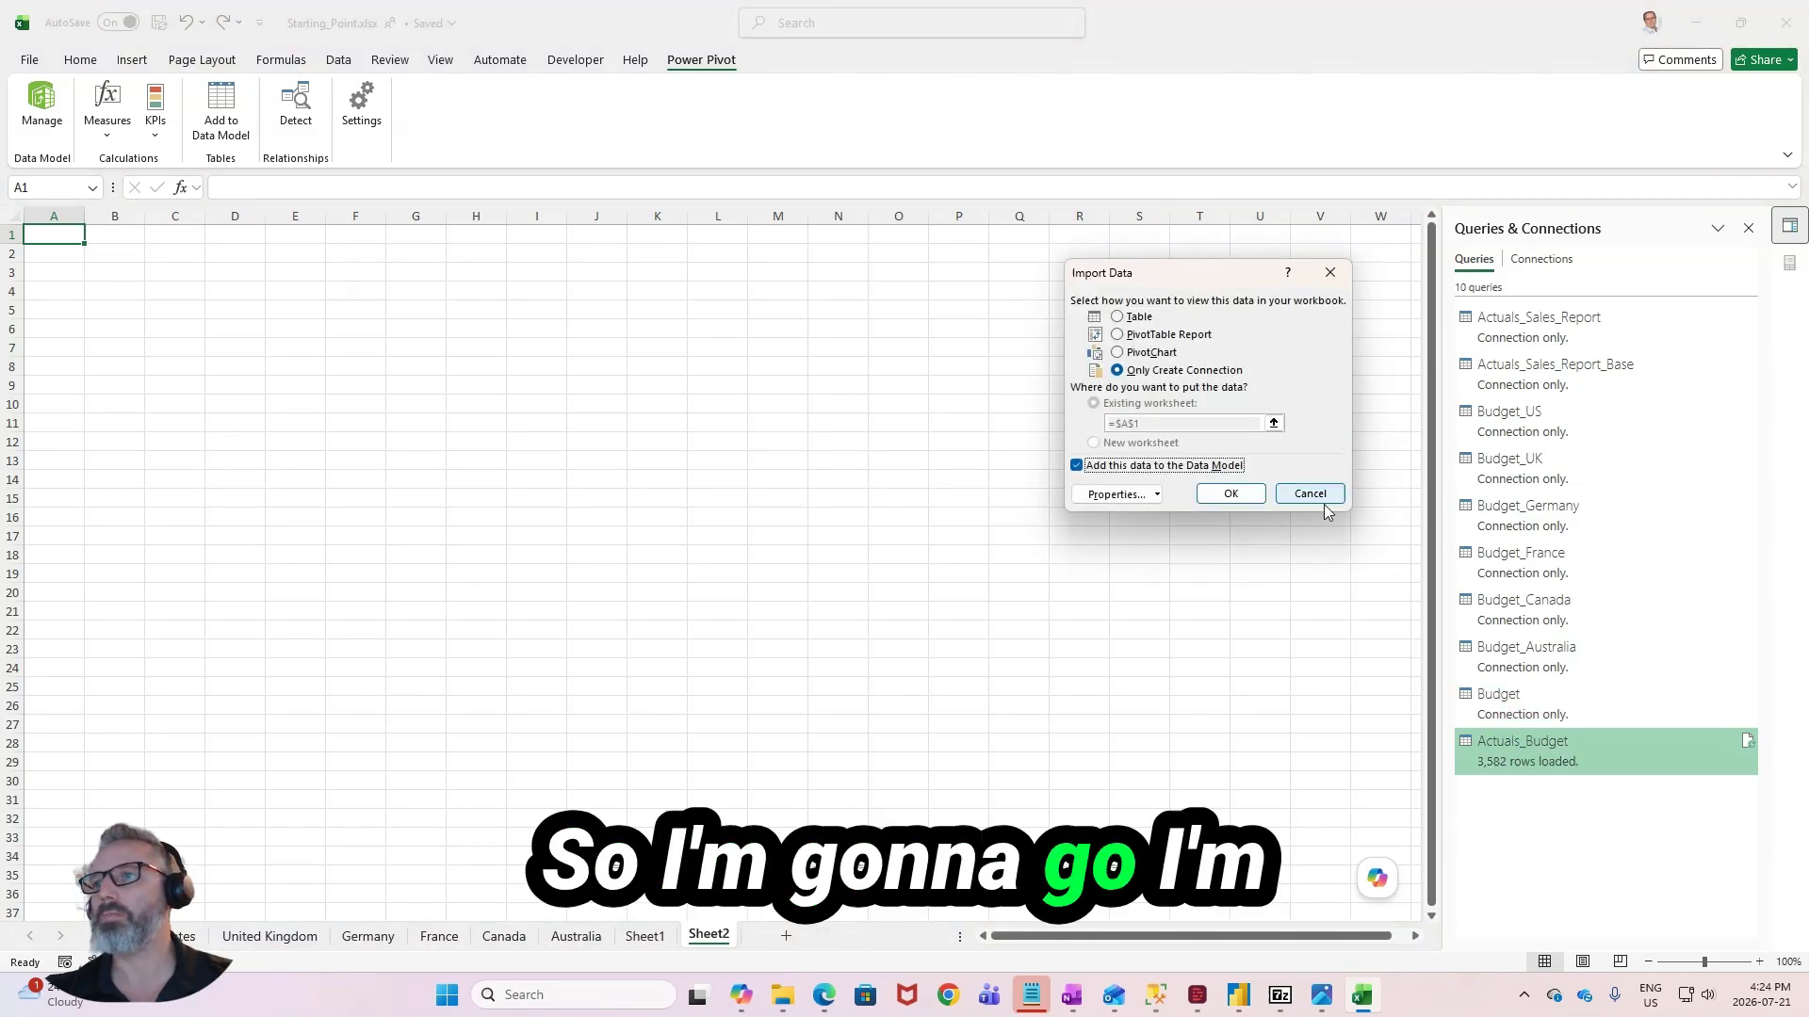
- Launch the Power Query Editor and rename the Budget query's Period column to Sales_Period
left_click(1312, 489)
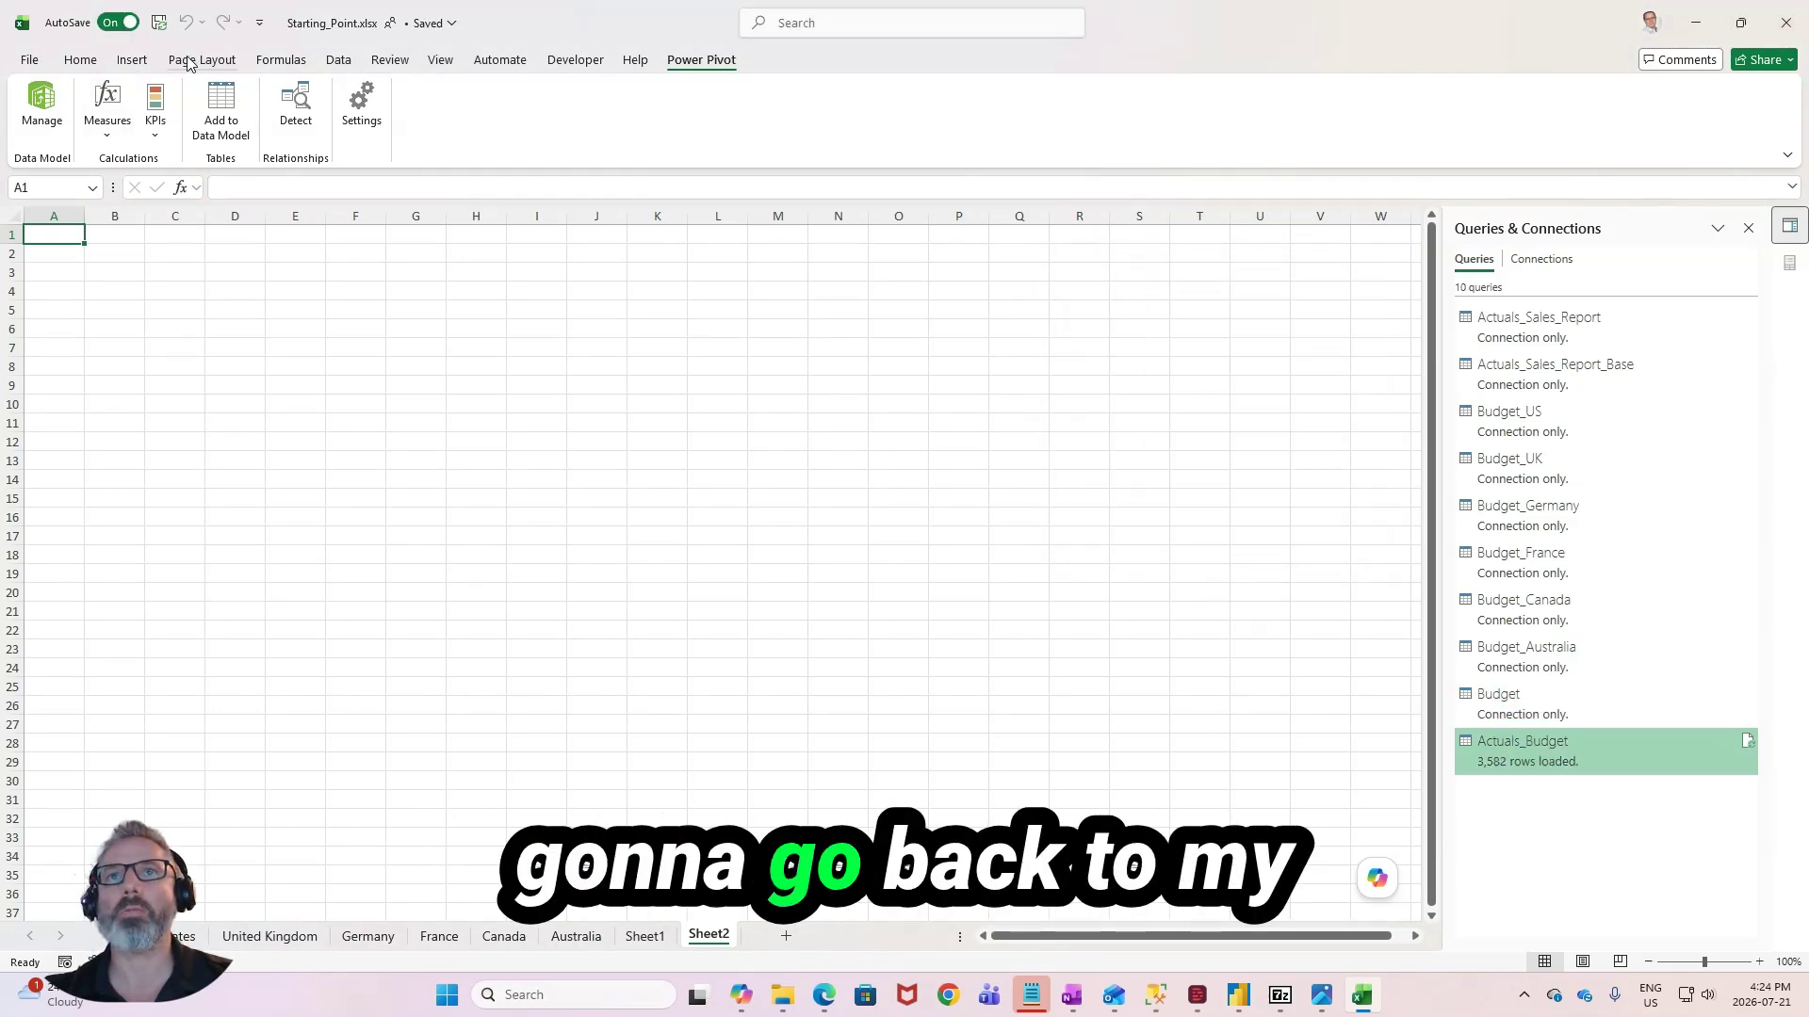
left_click(338, 59)
left_click(39, 132)
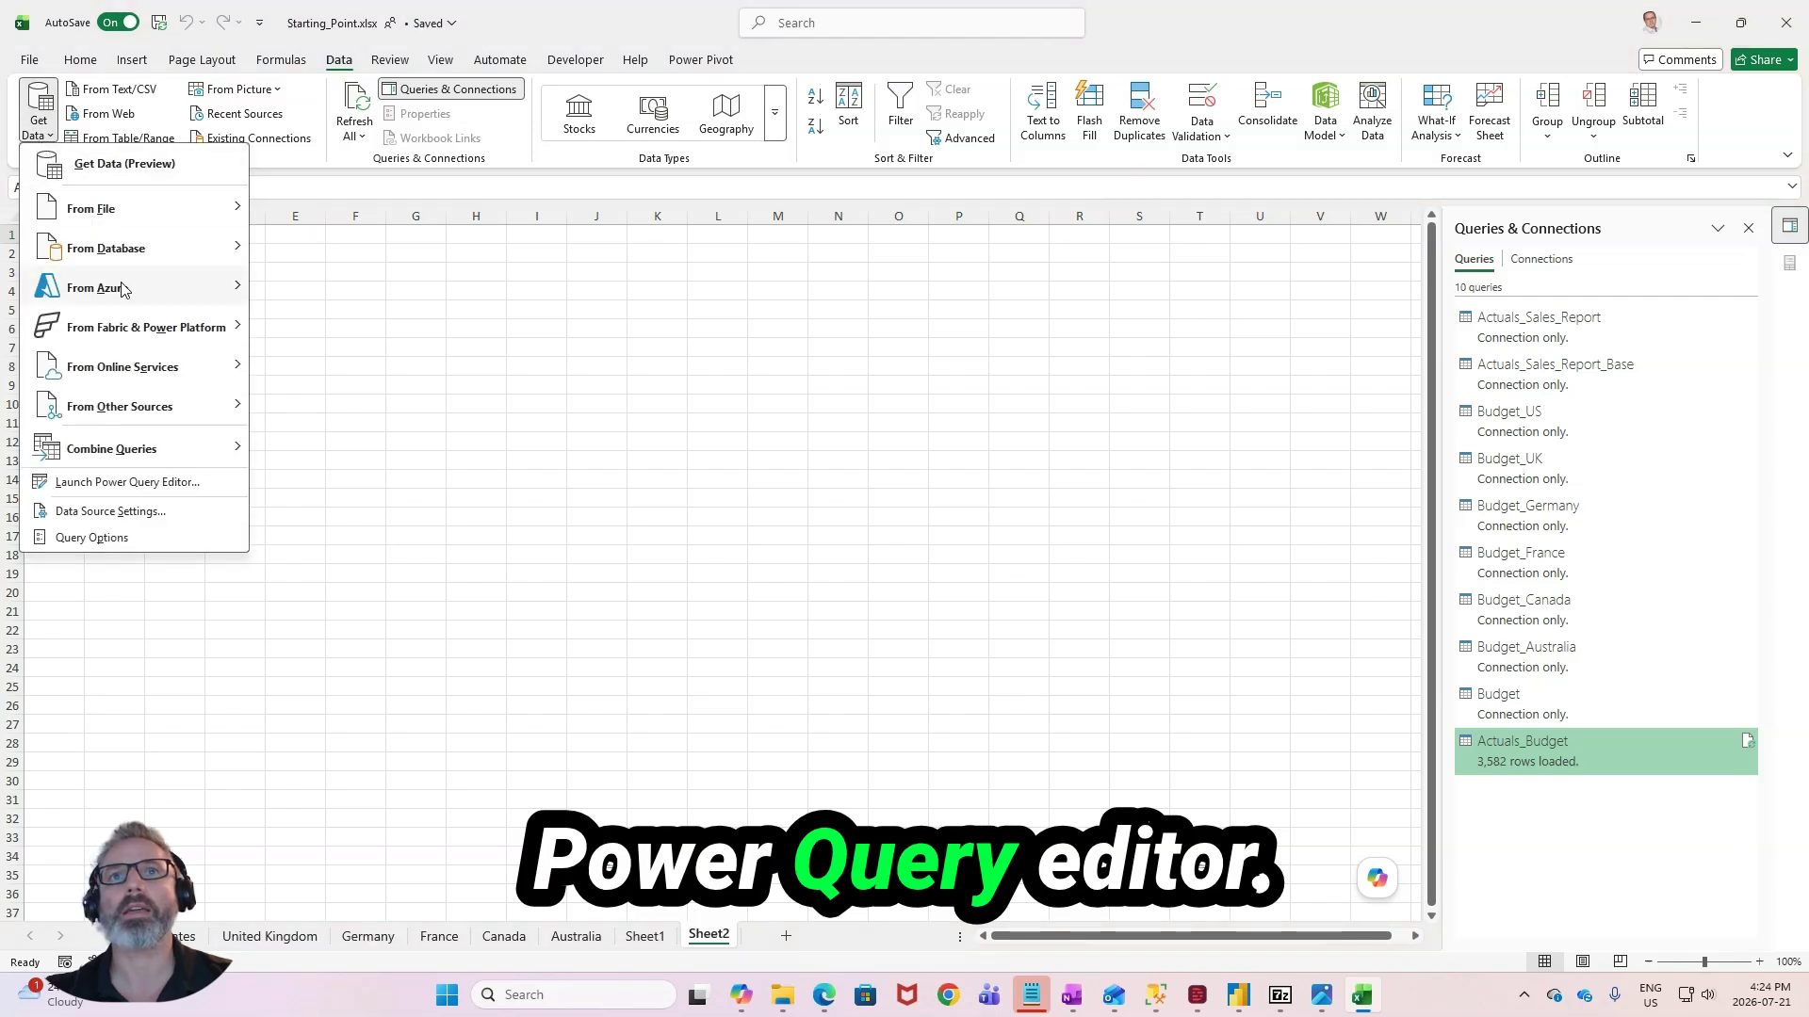
left_click(154, 487)
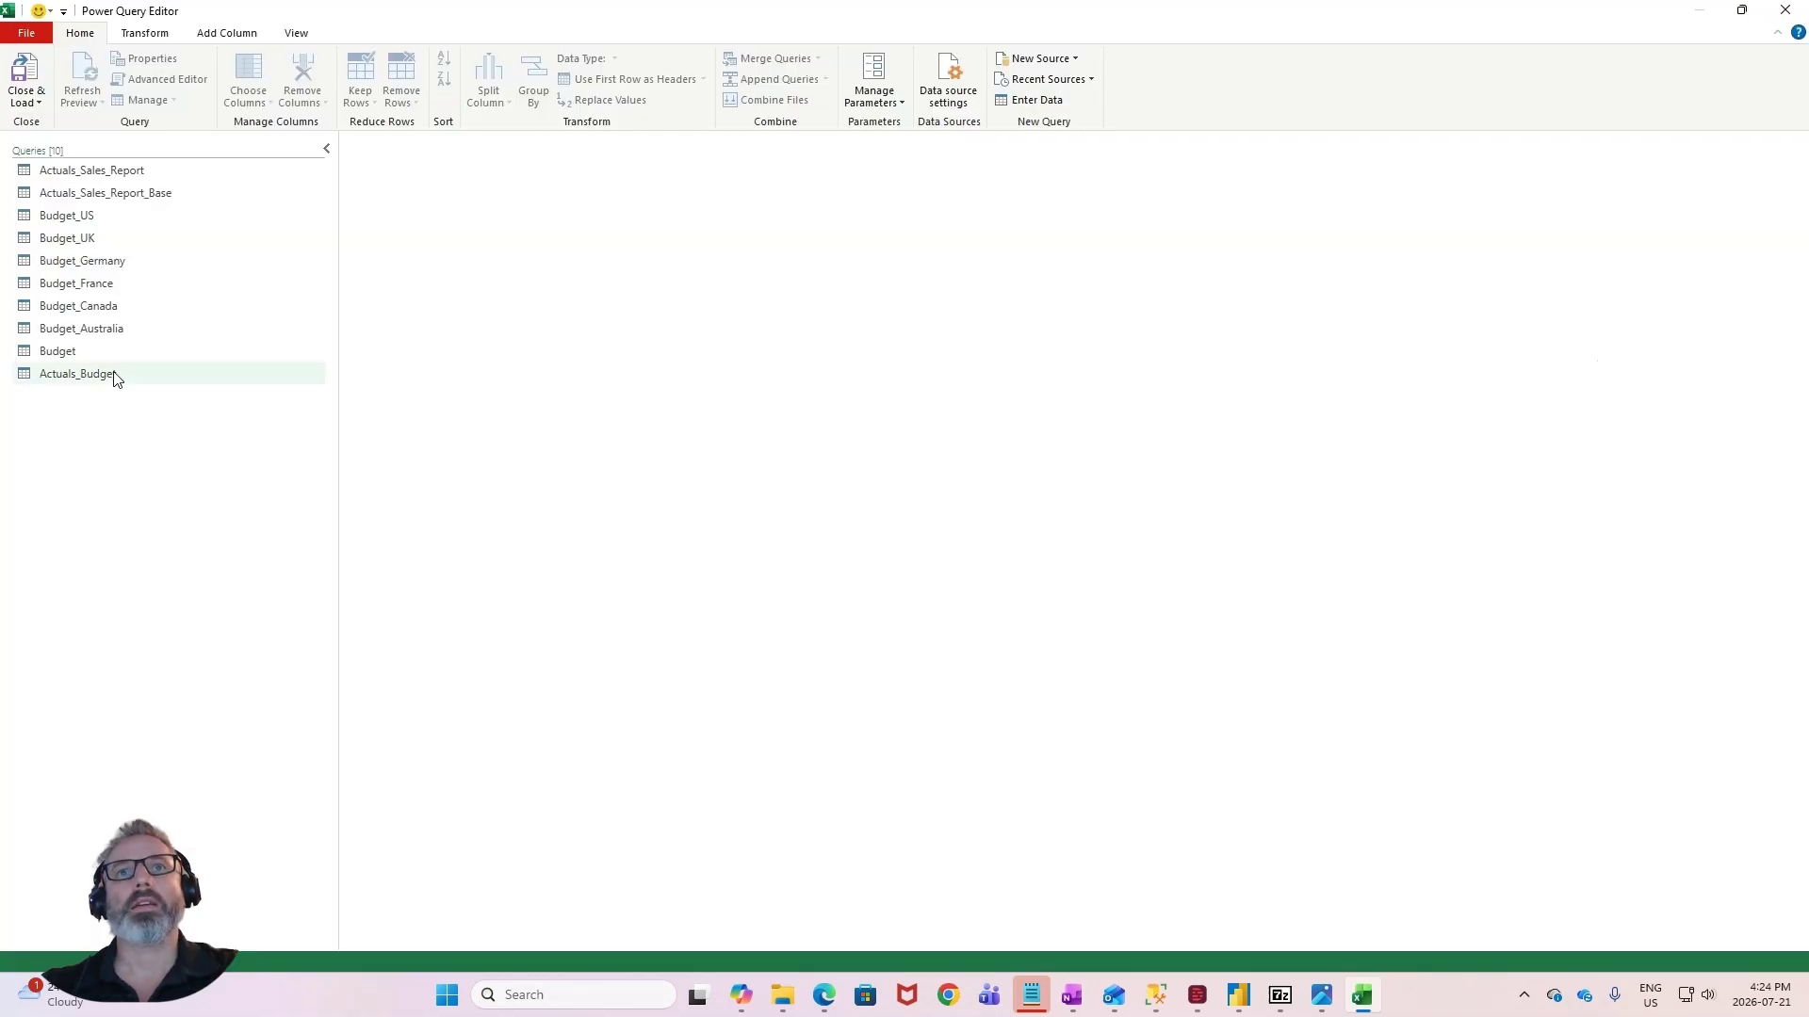
left_click(109, 351)
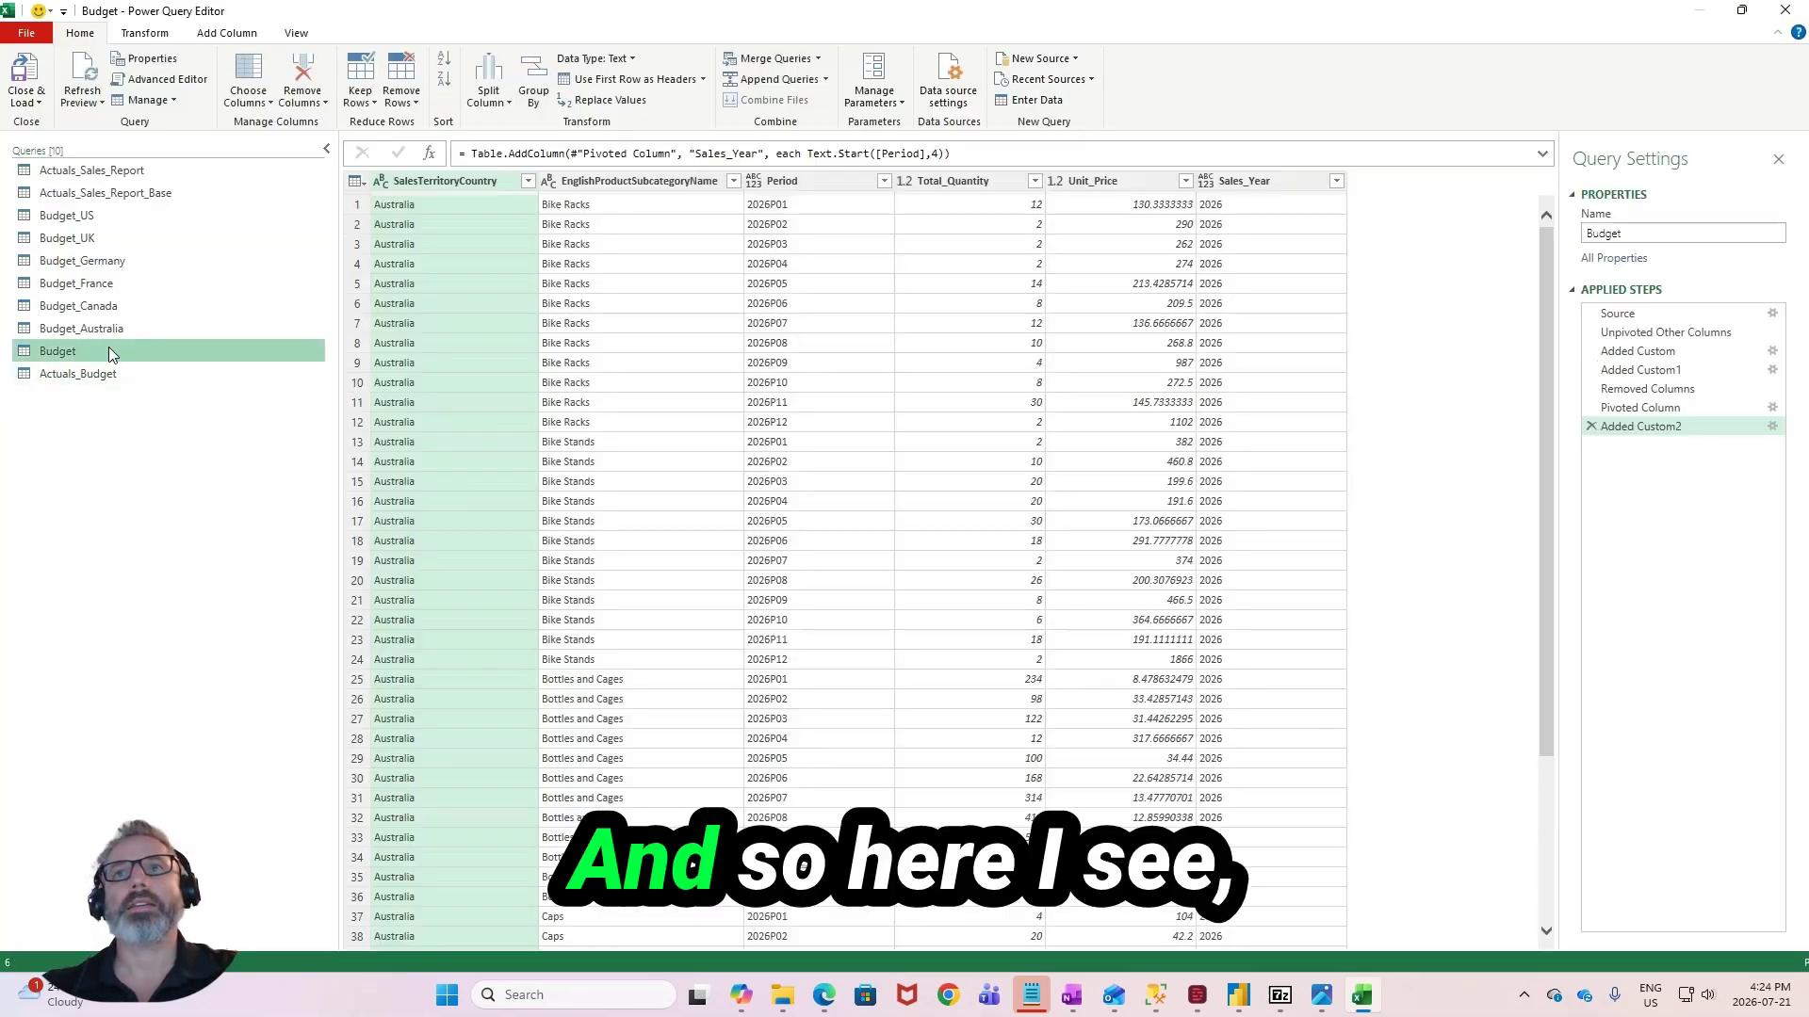
double_click(814, 180)
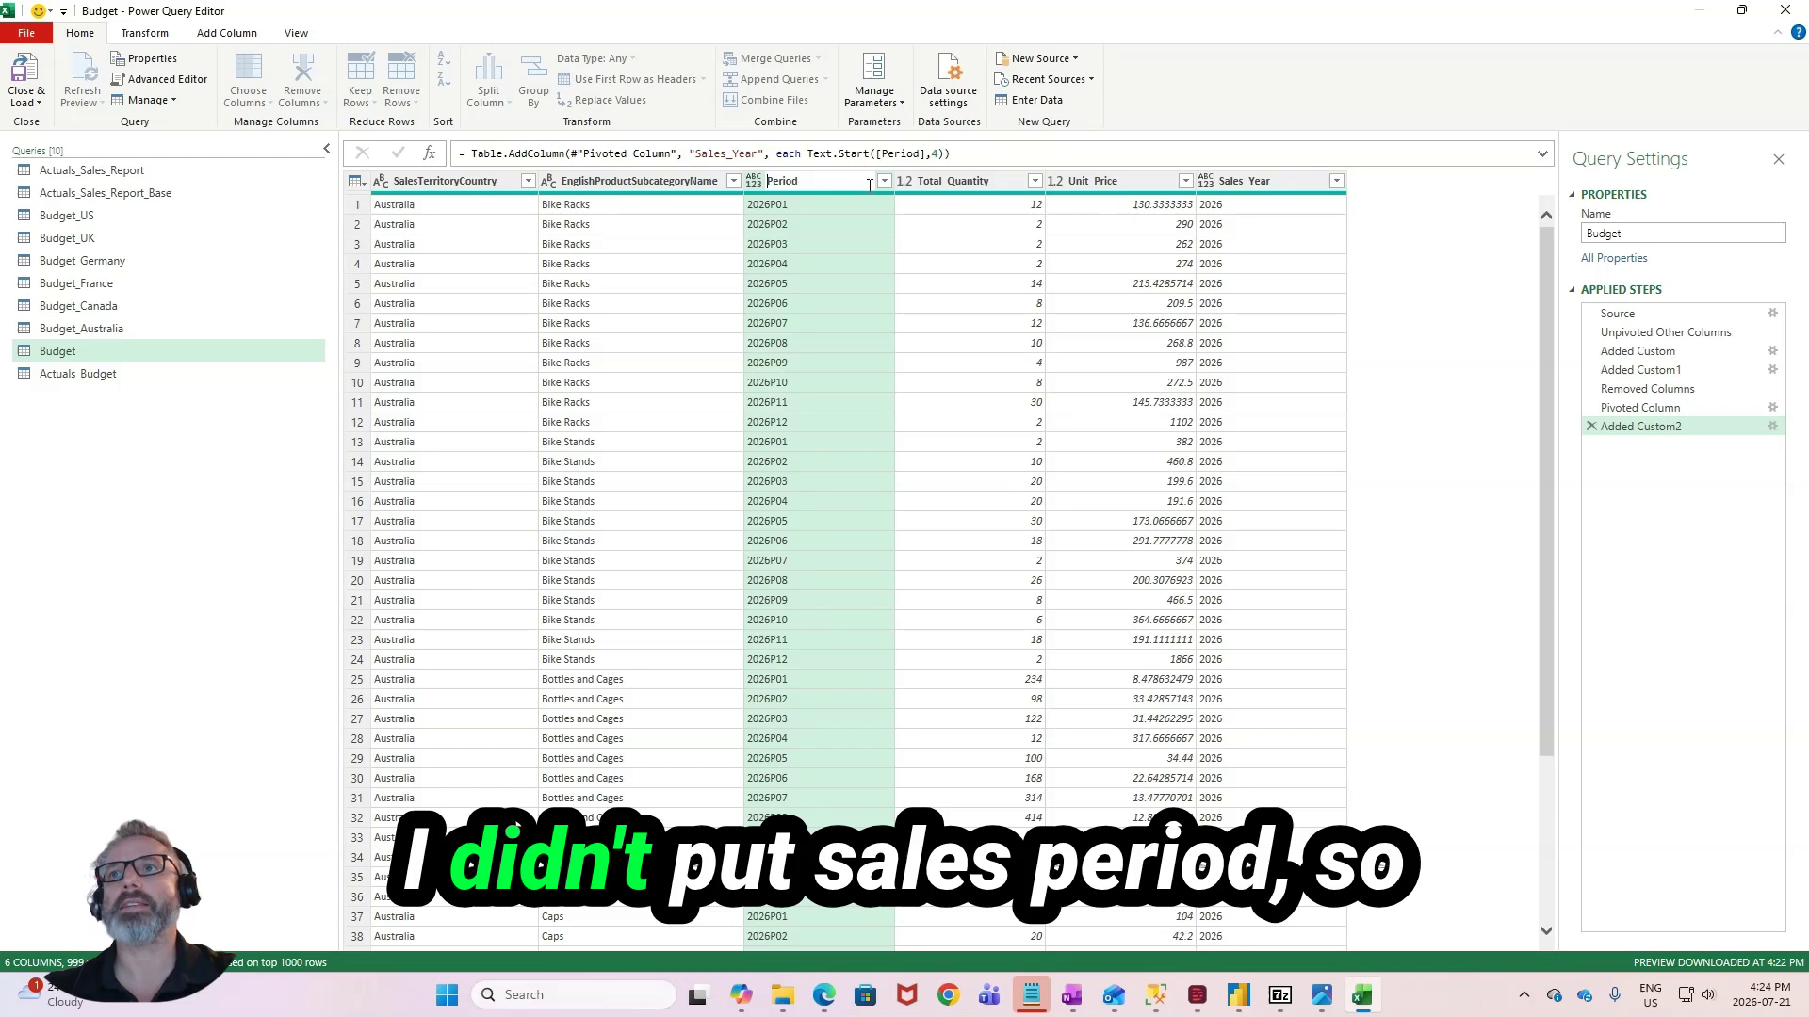
key("Home")
type("Sales_")
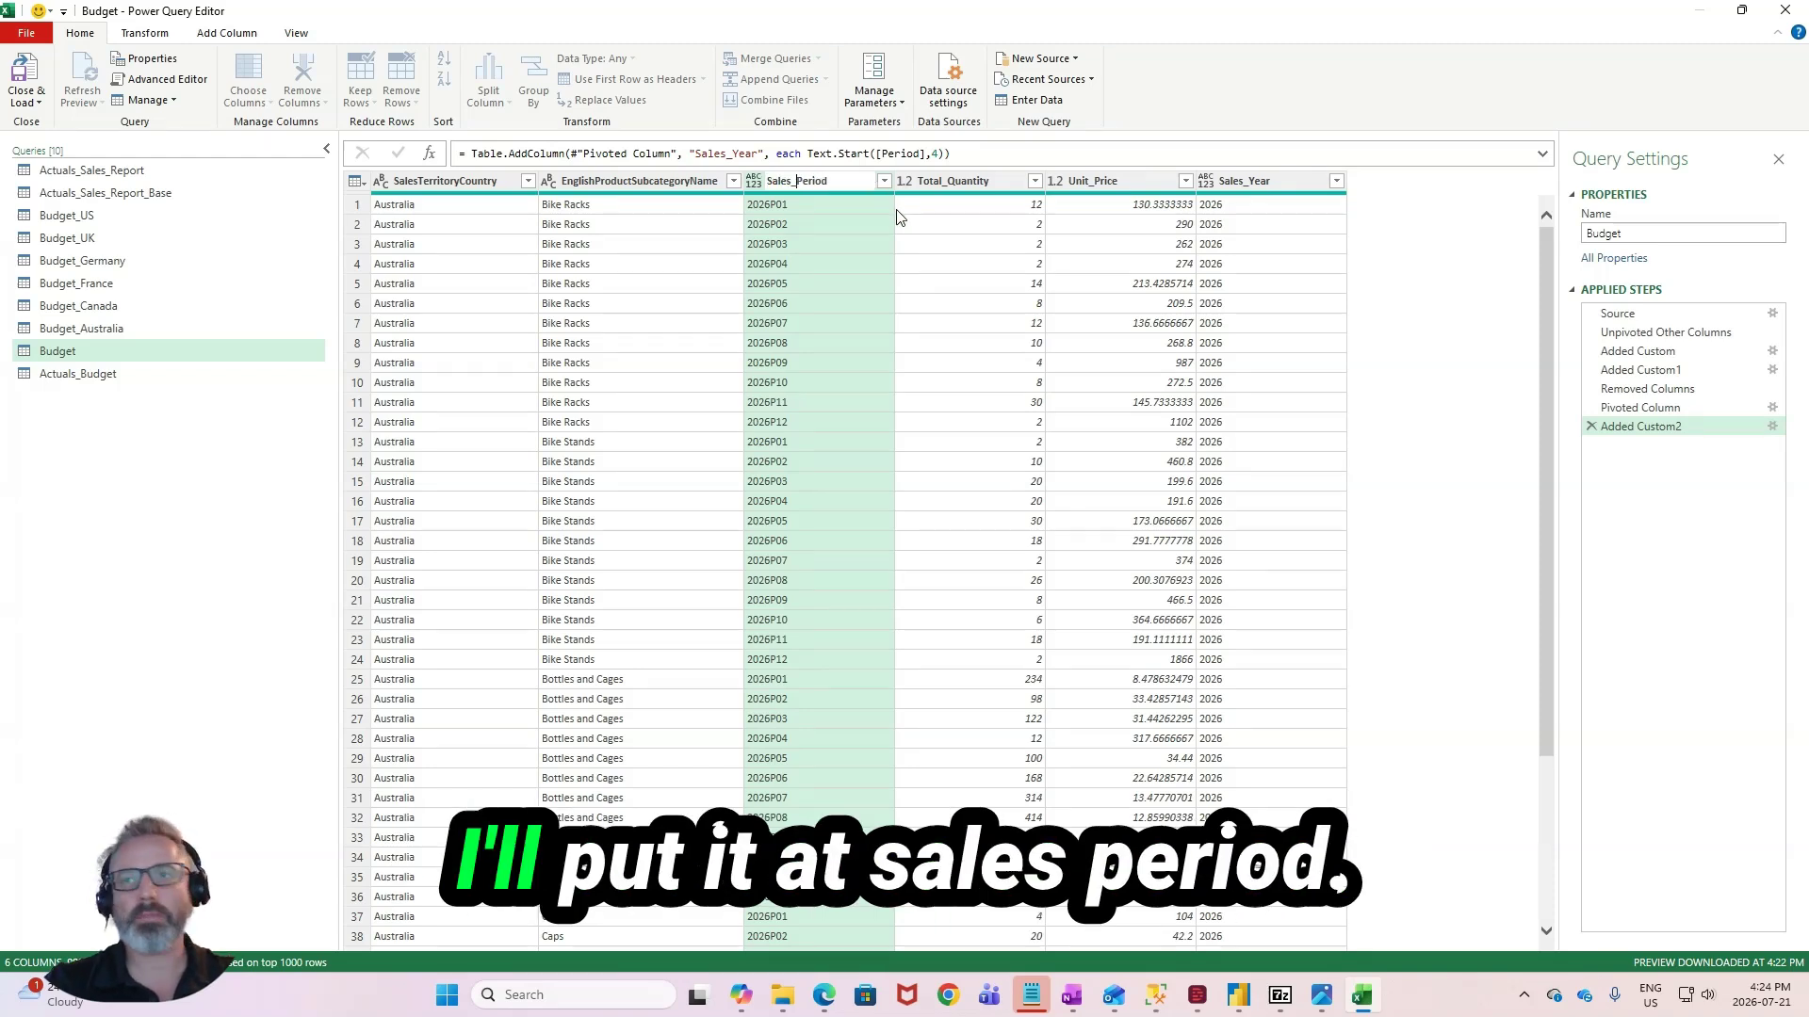
key("Return")
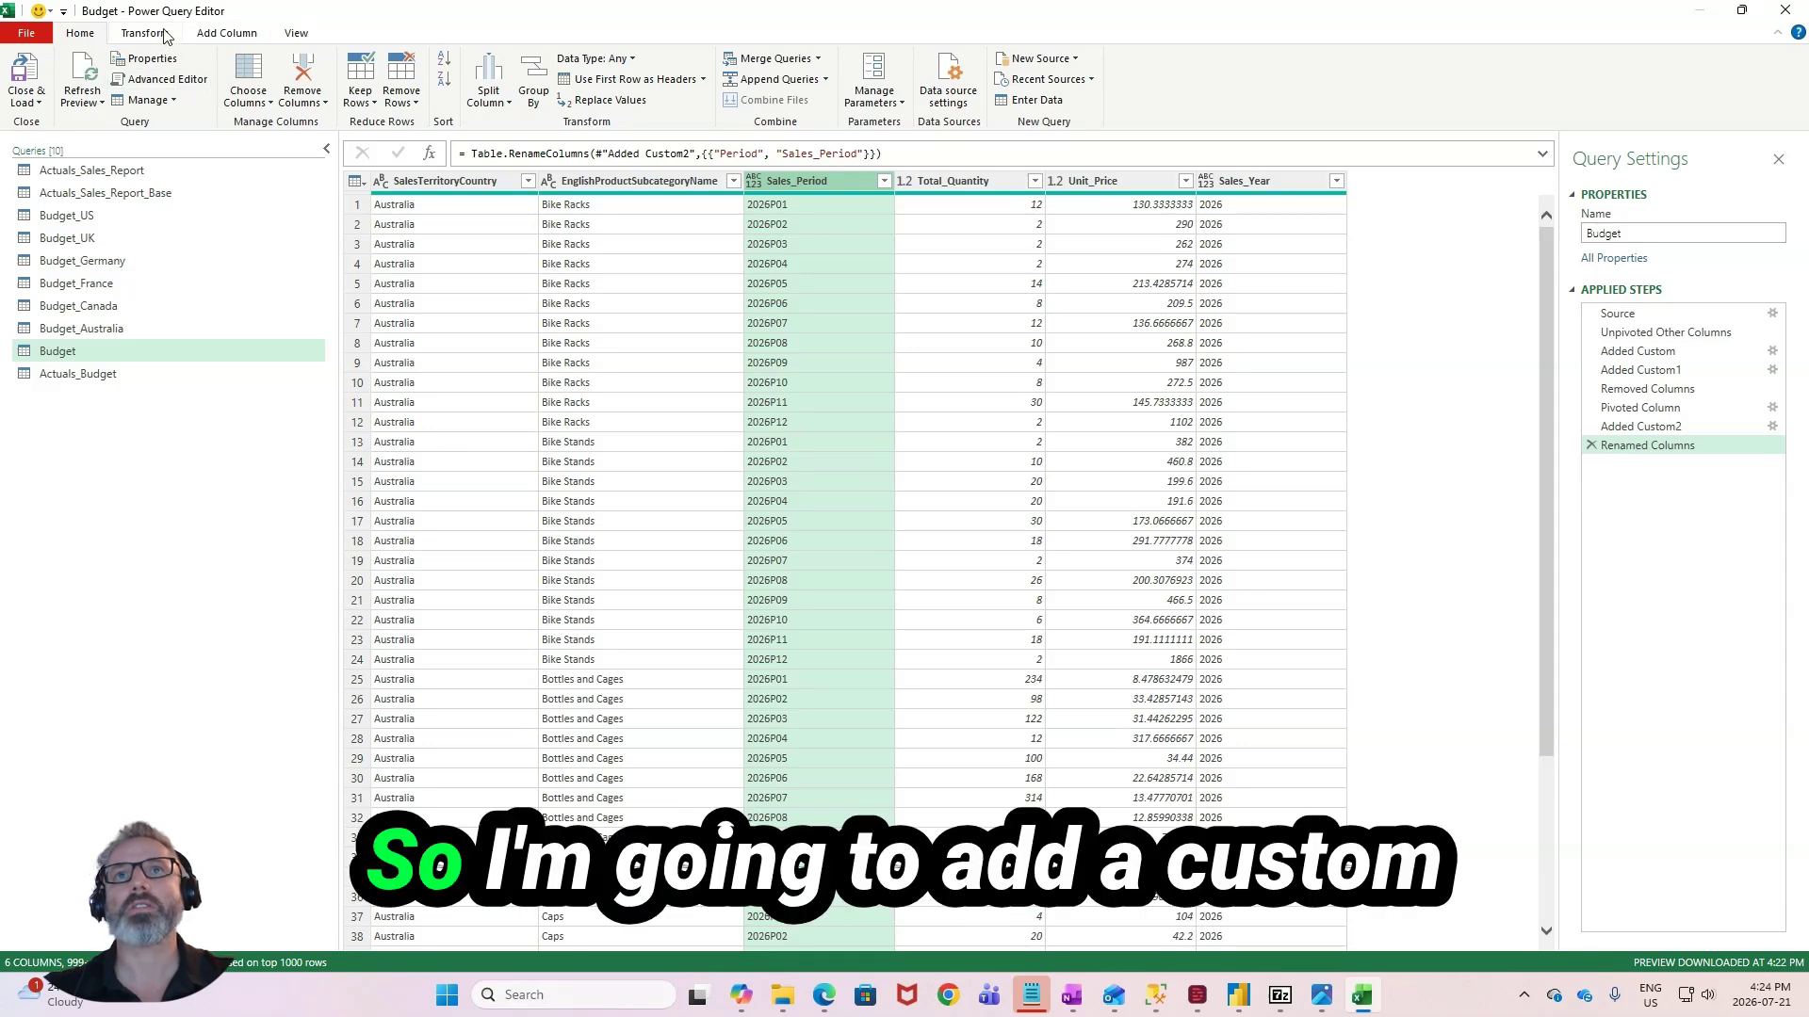
- Add a custom column named Scenario to the Budget query with the fixed text value "Budget_2026"
left_click(209, 33)
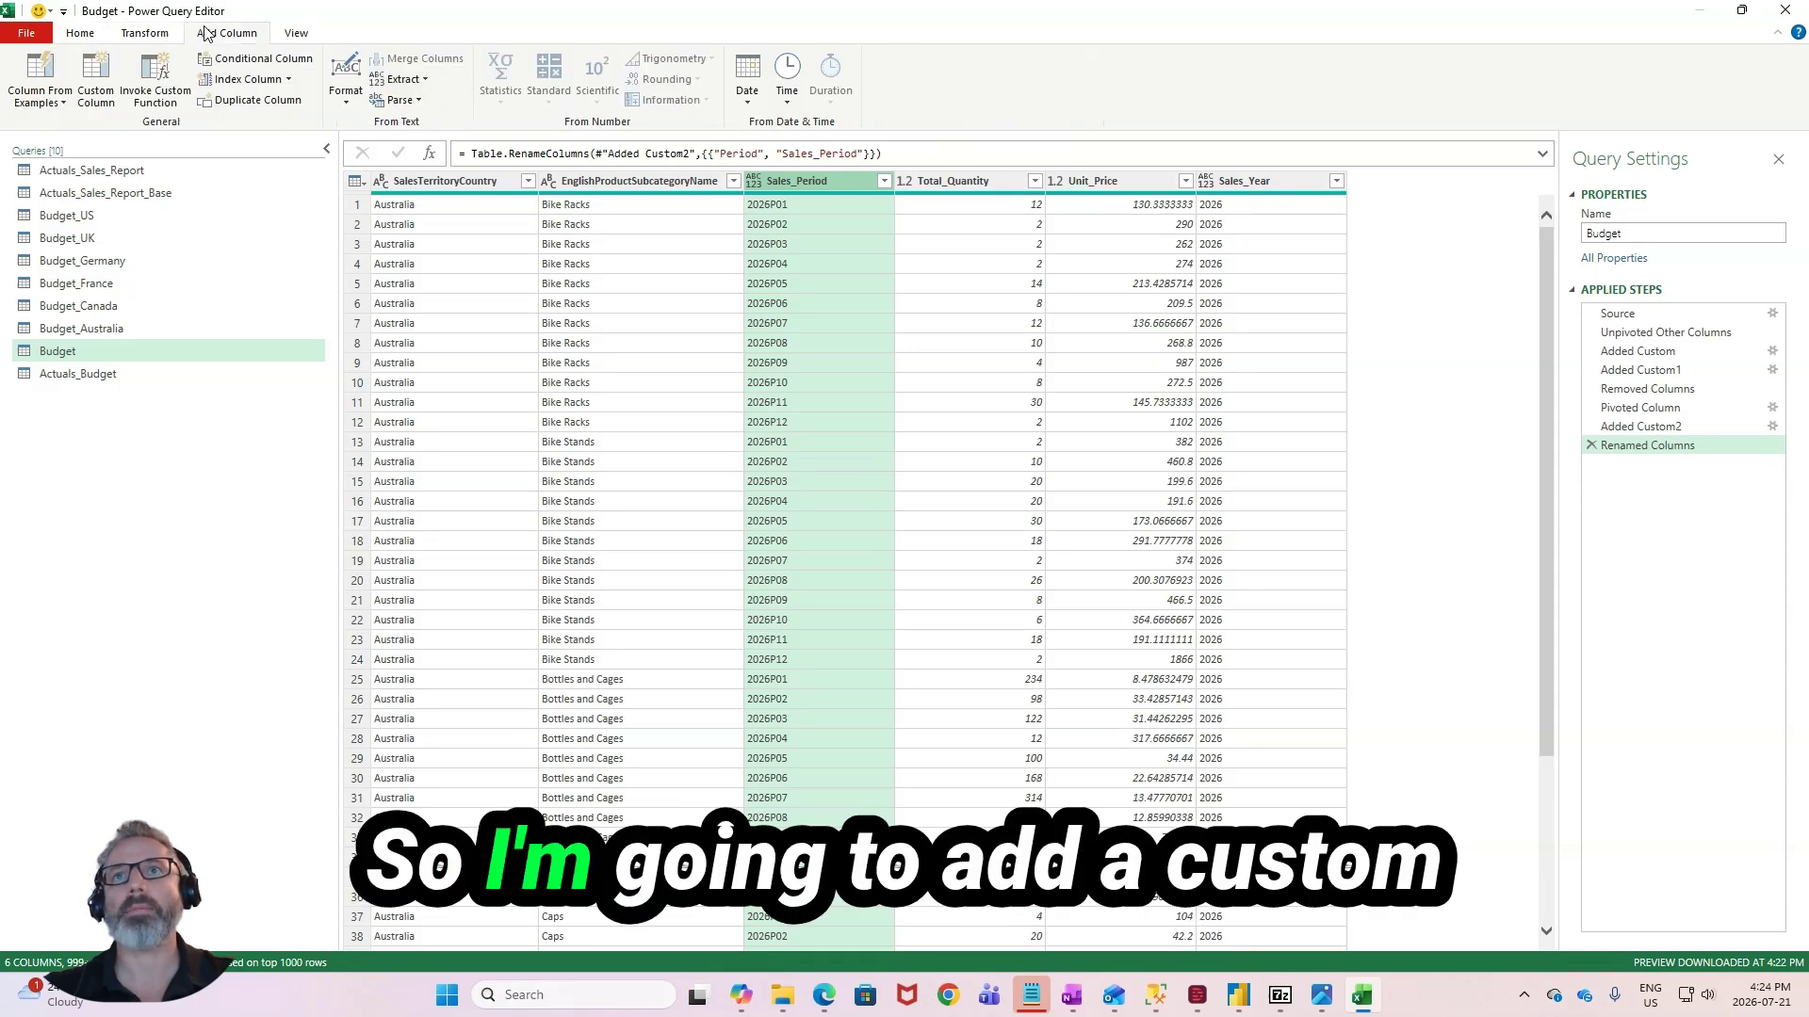
left_click(95, 80)
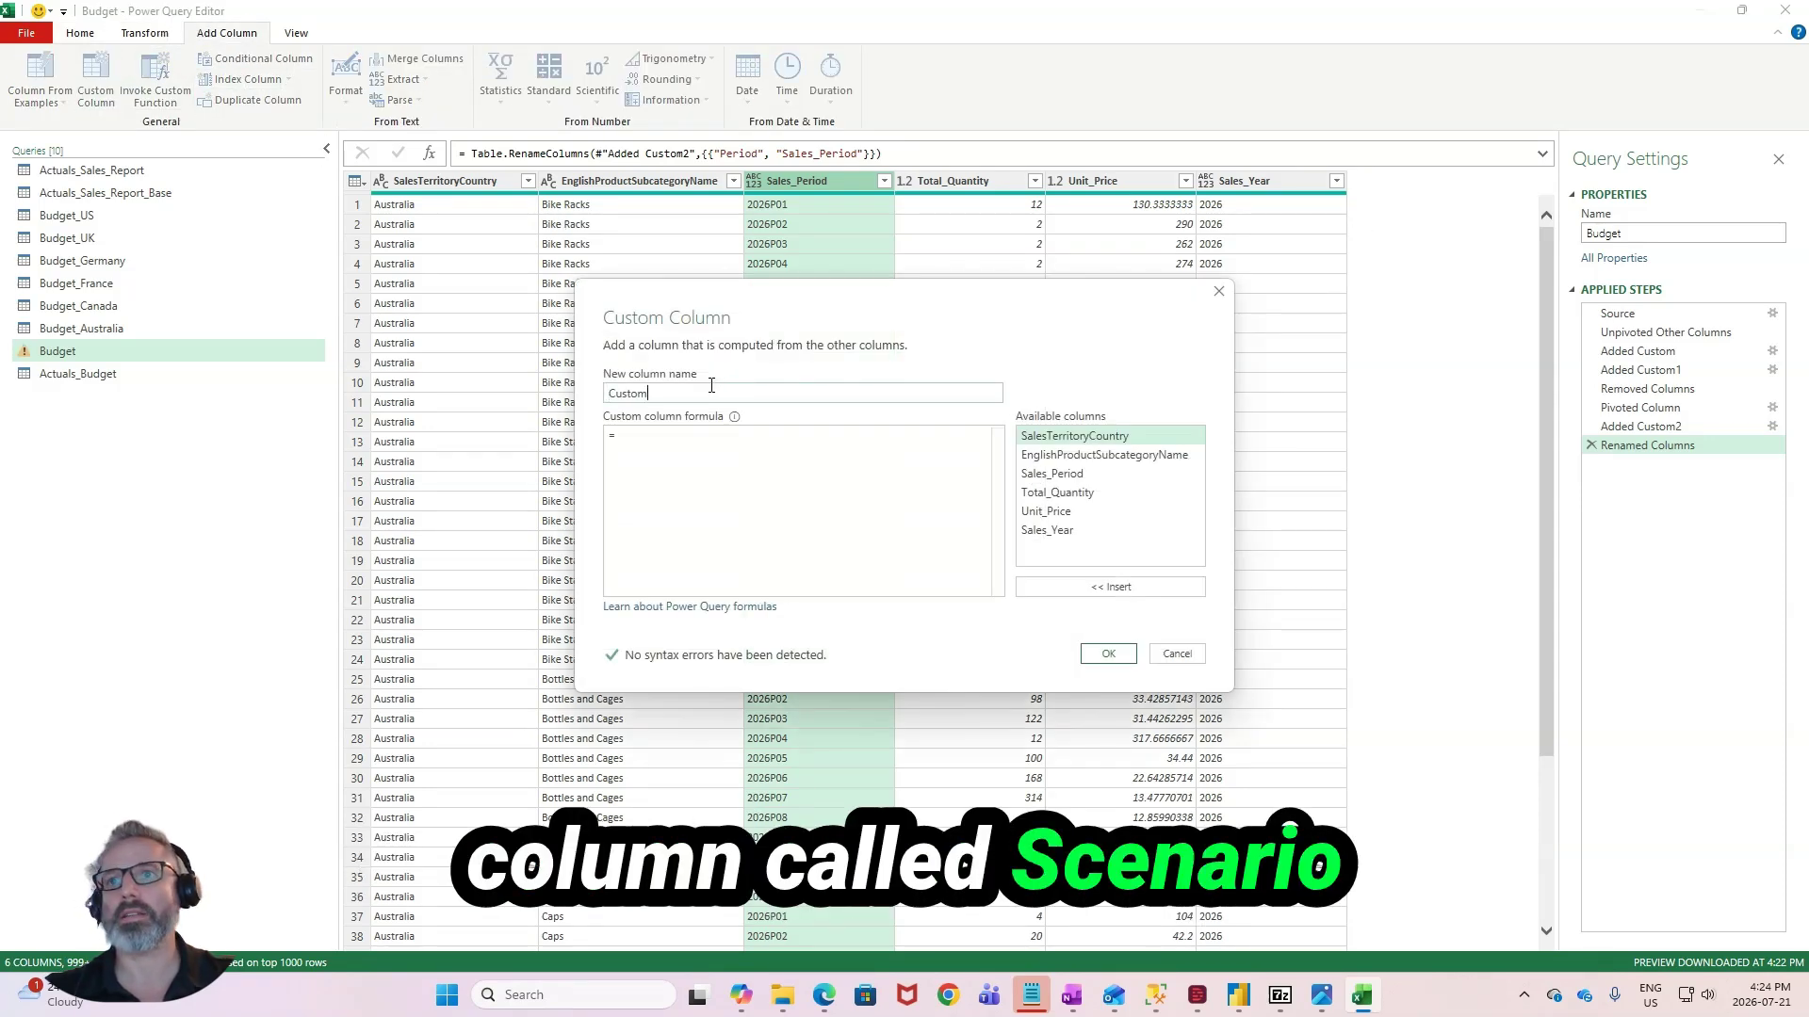
type("Scenario")
left_click(687, 437)
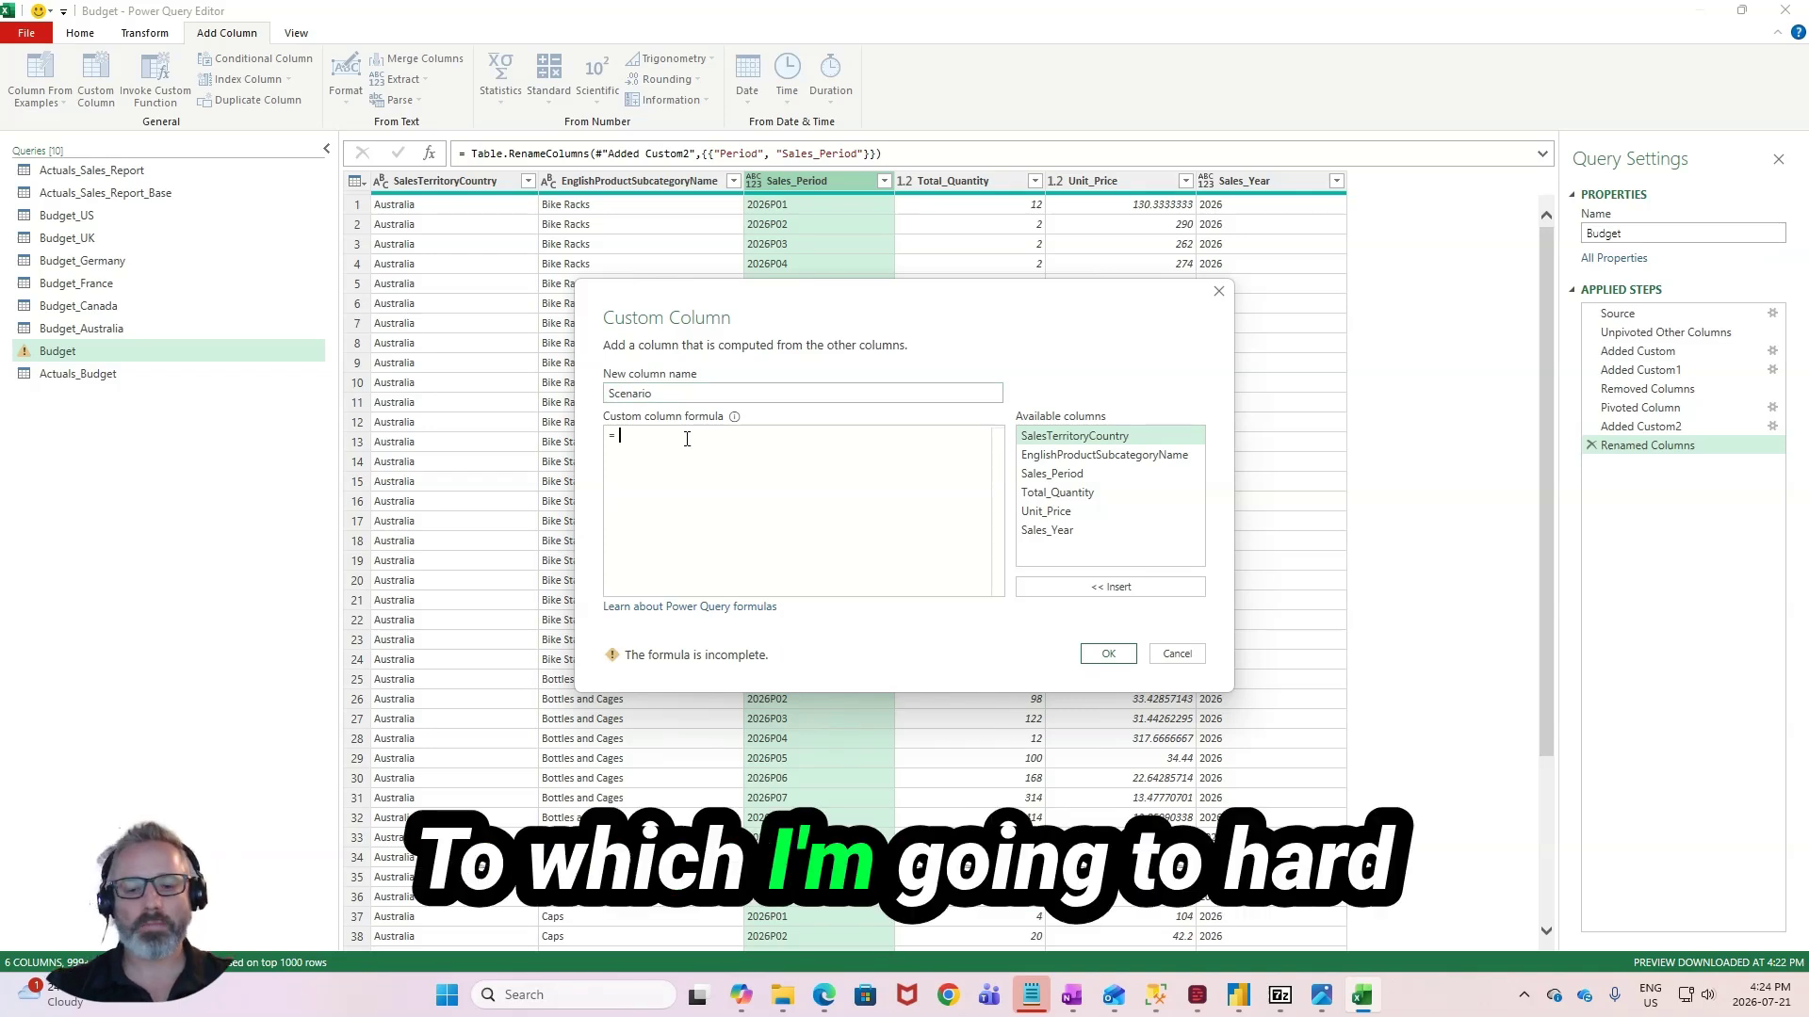
type("\"")
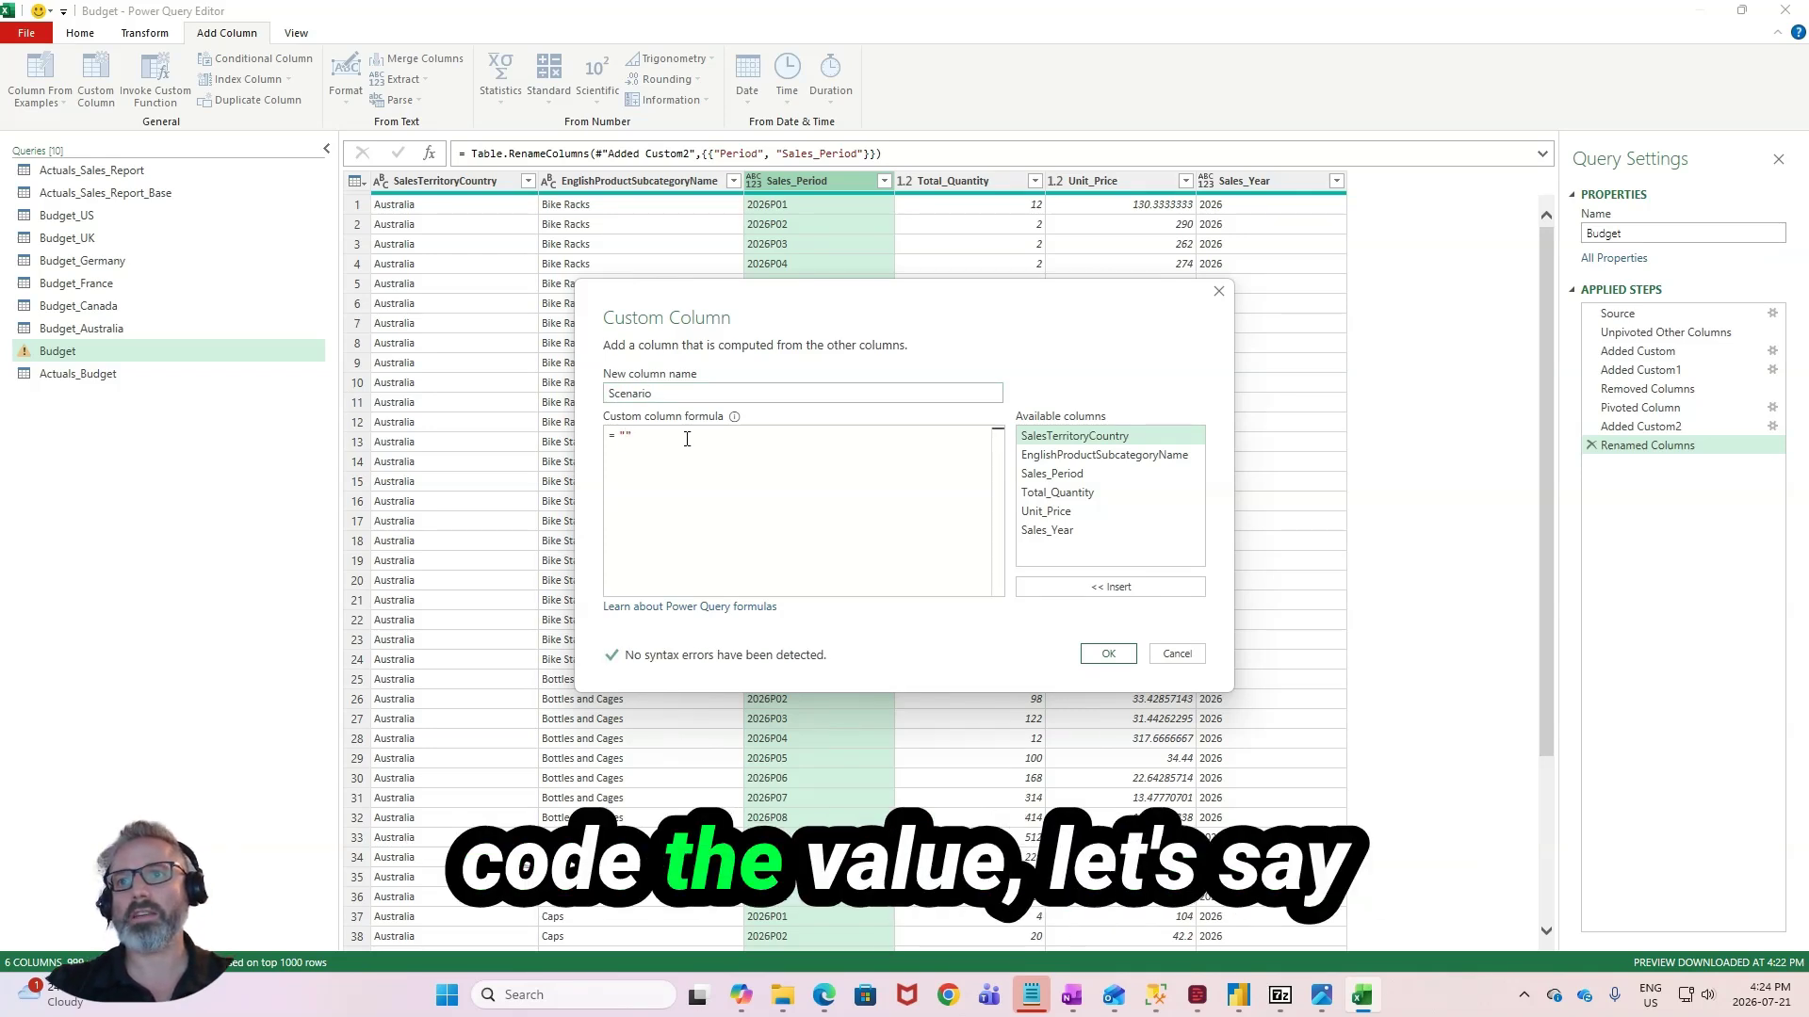
type("Bud")
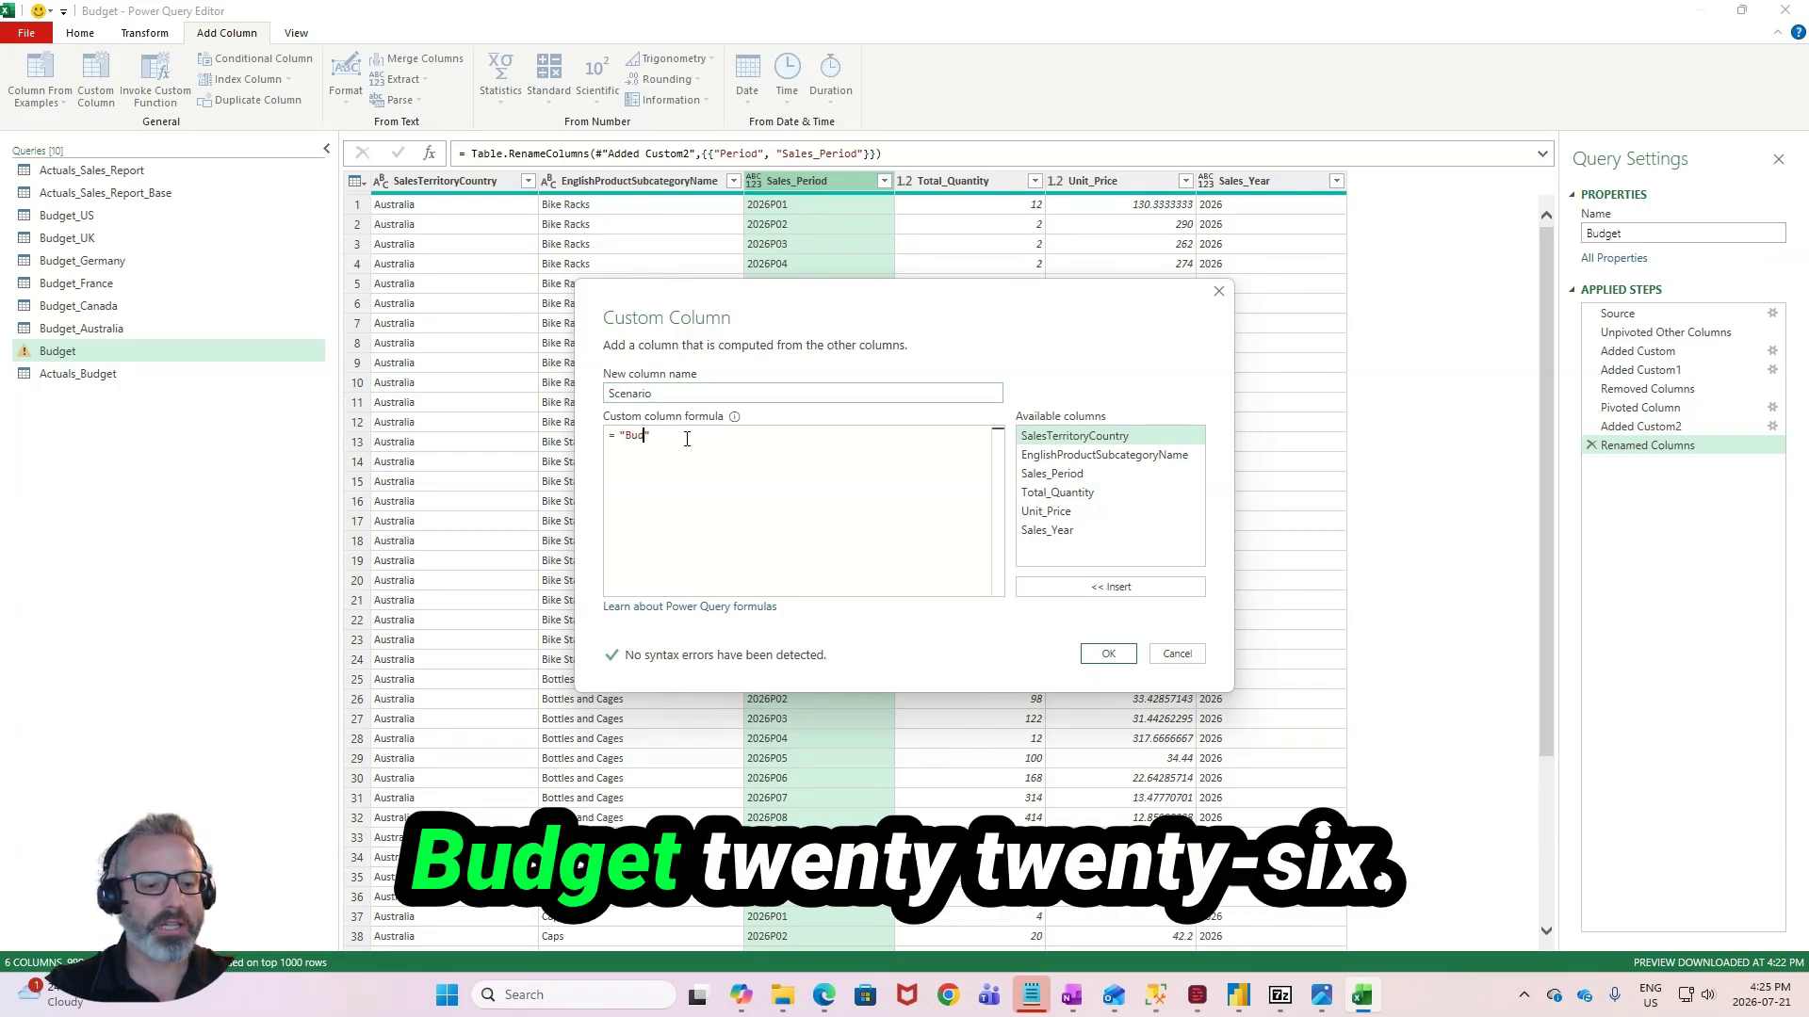
type("get")
type("+")
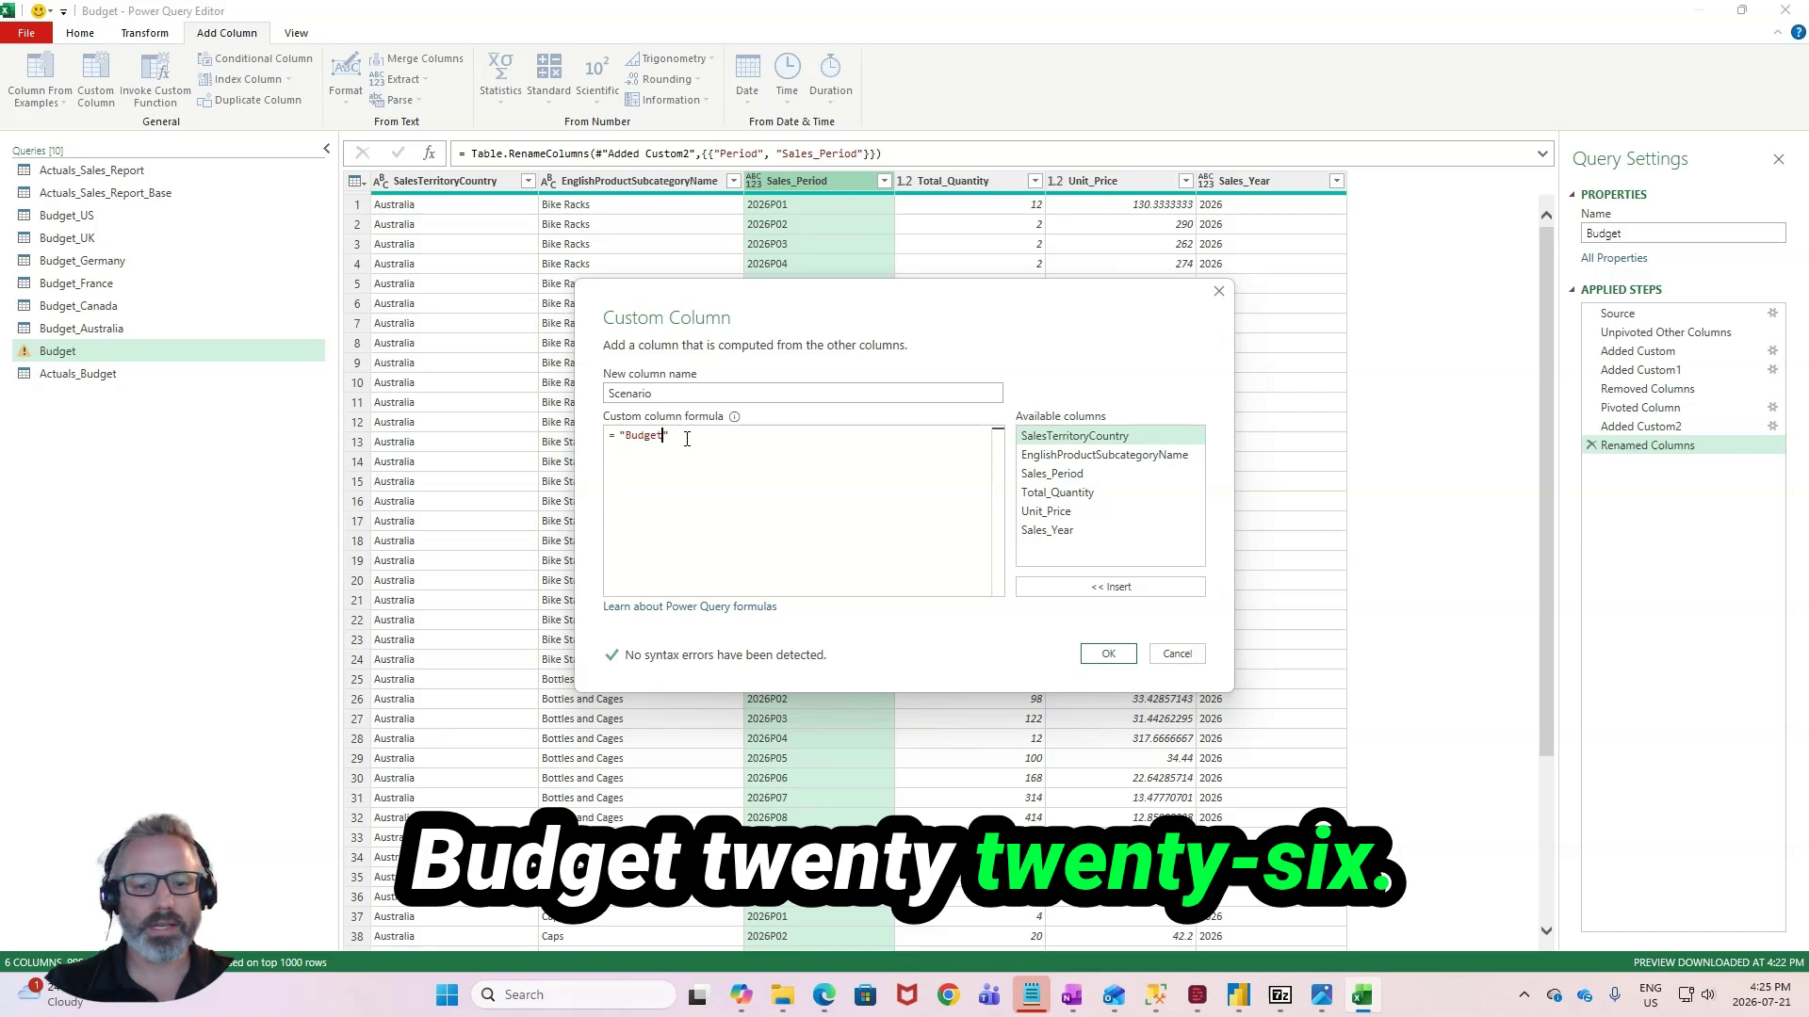
type("_2026")
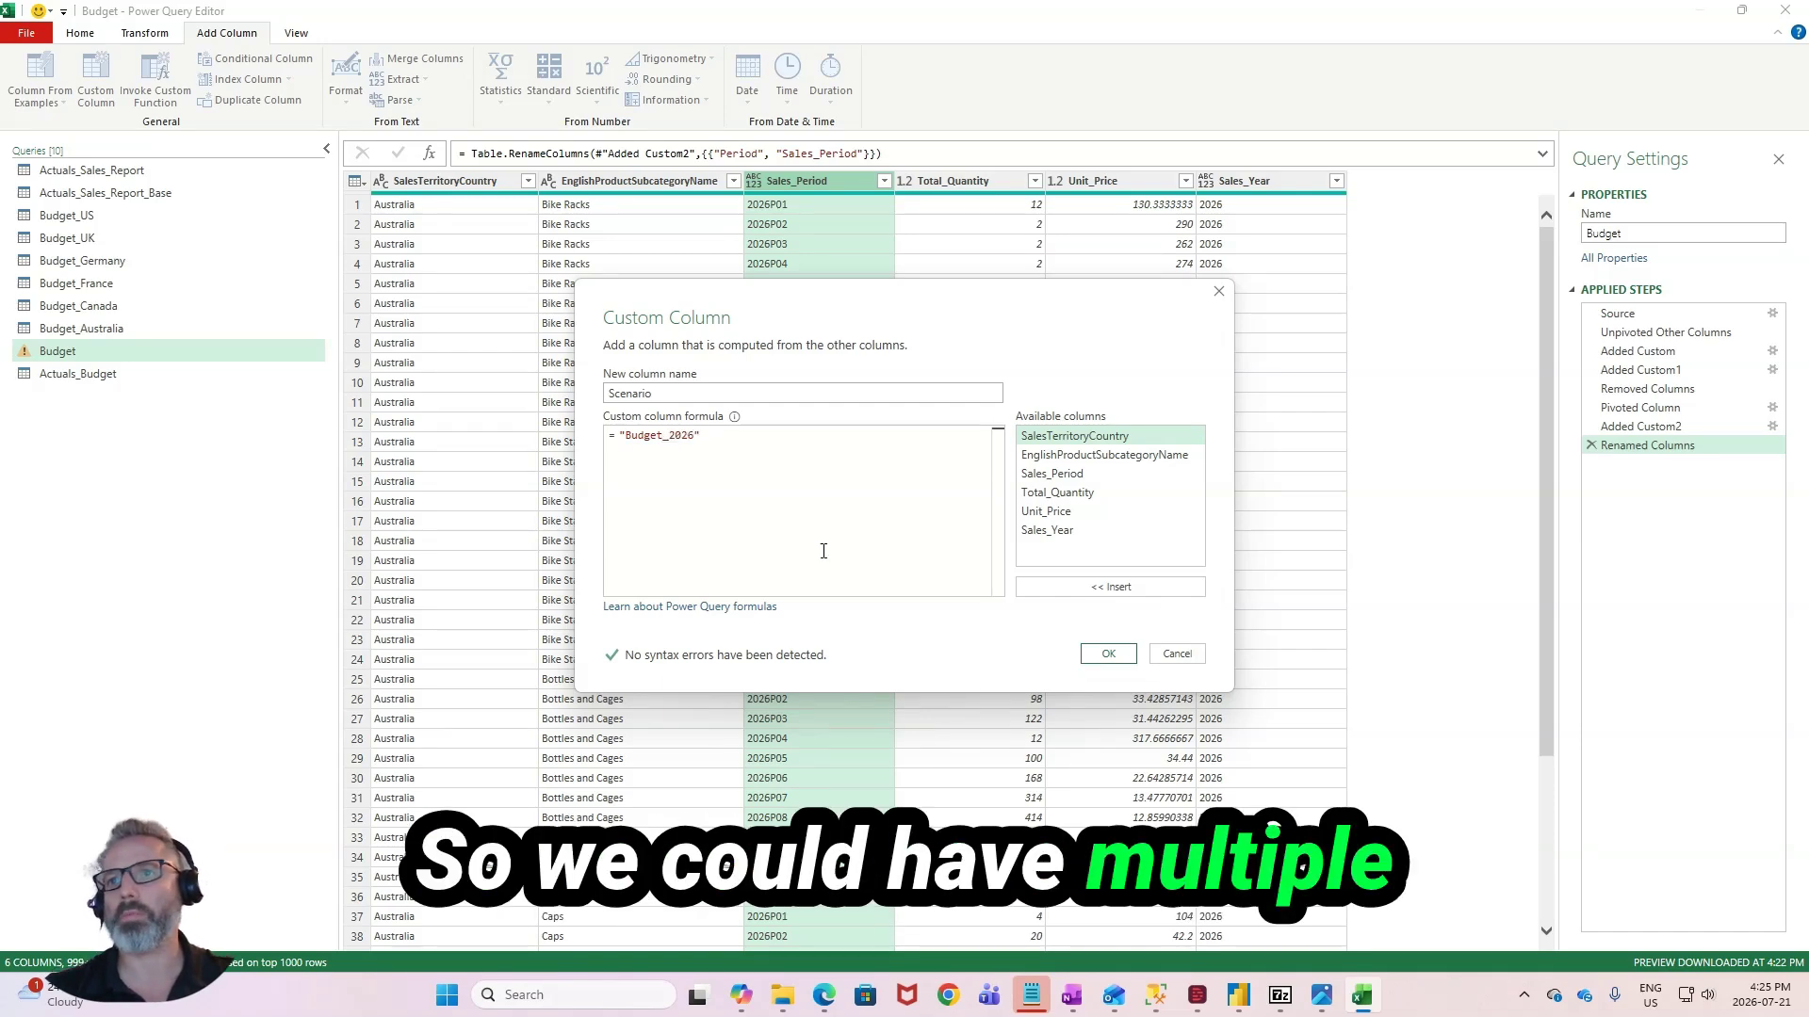
left_click(1106, 654)
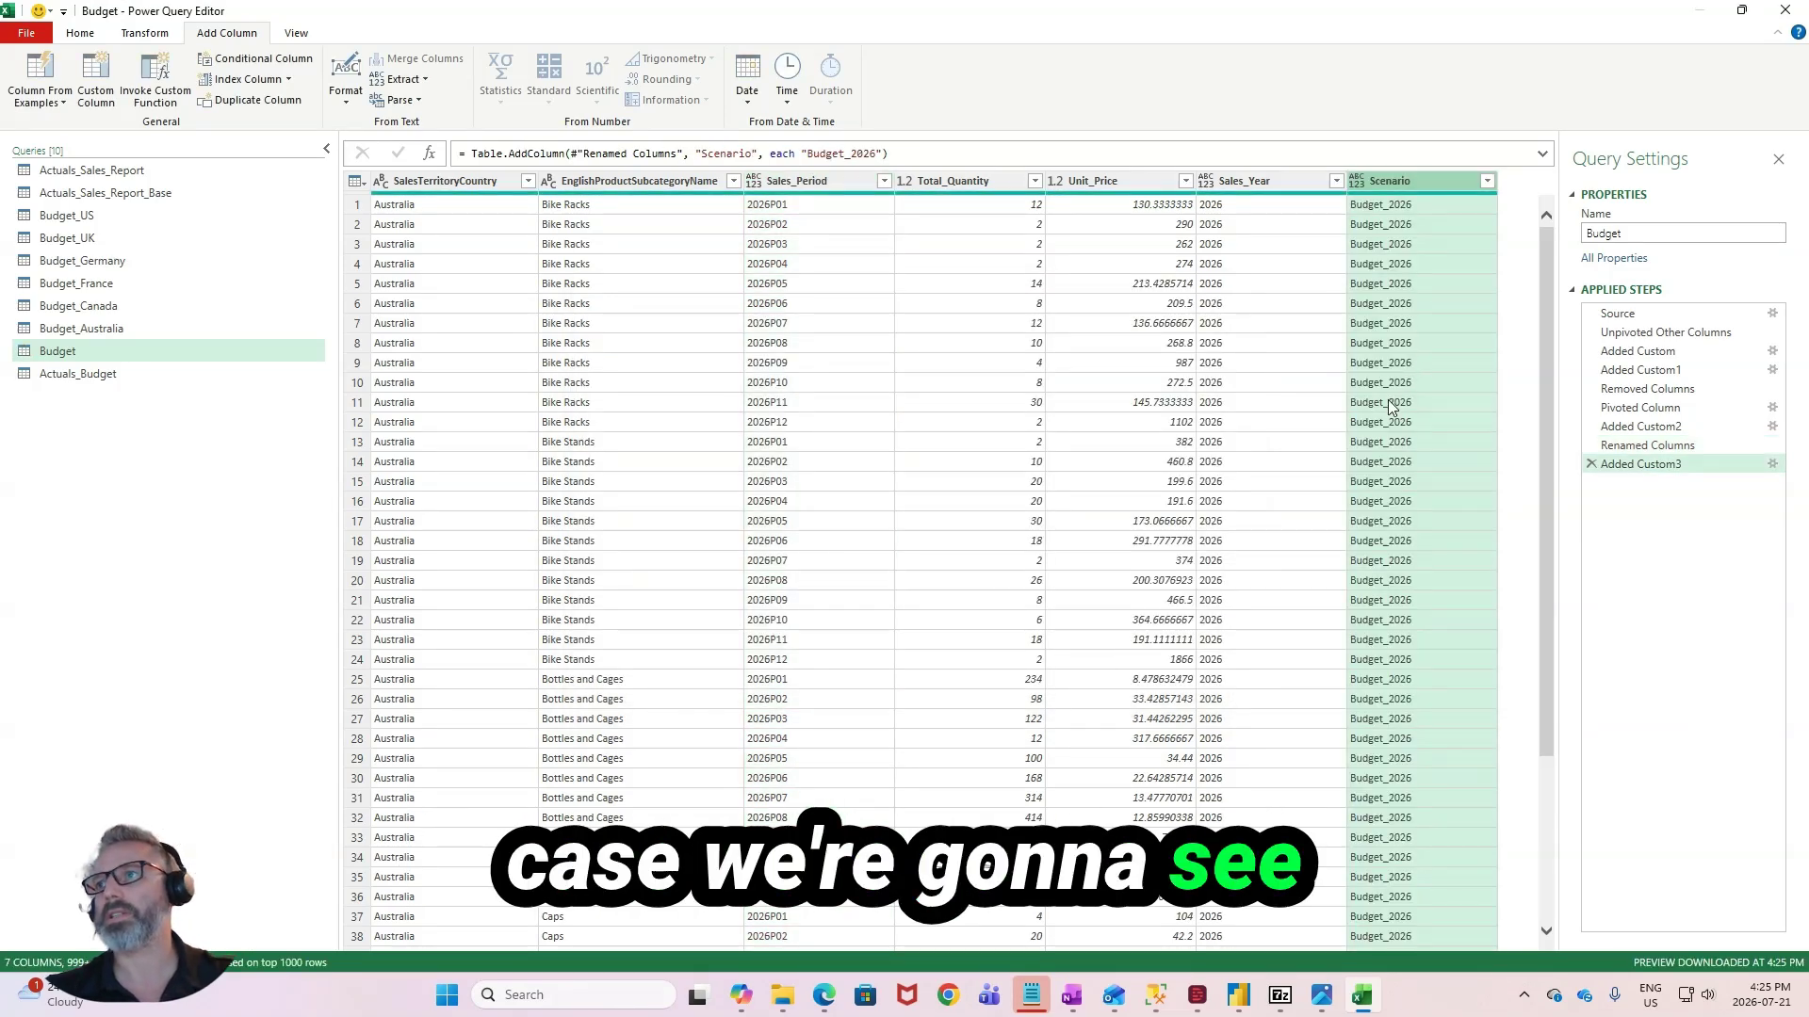
- Add a custom column named Scenario to the Actuals_Sales_Report query with the fixed text value "Actuals"
left_click(111, 378)
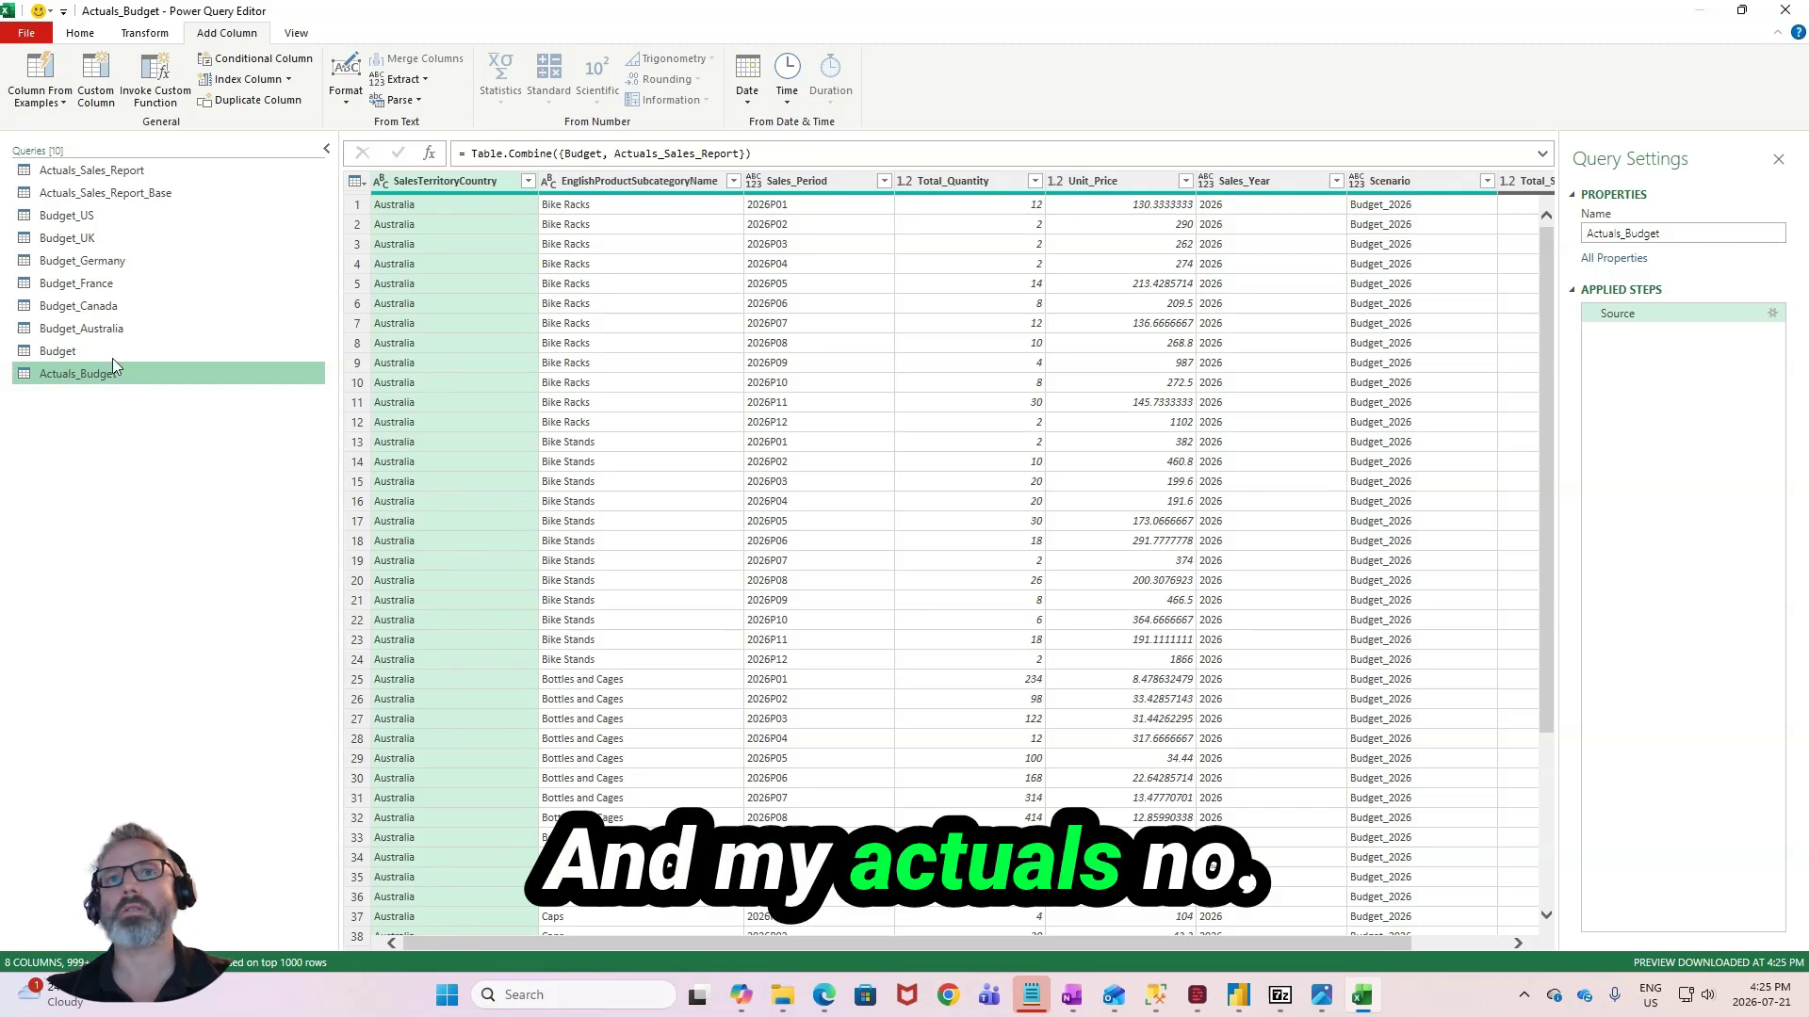
left_click(115, 350)
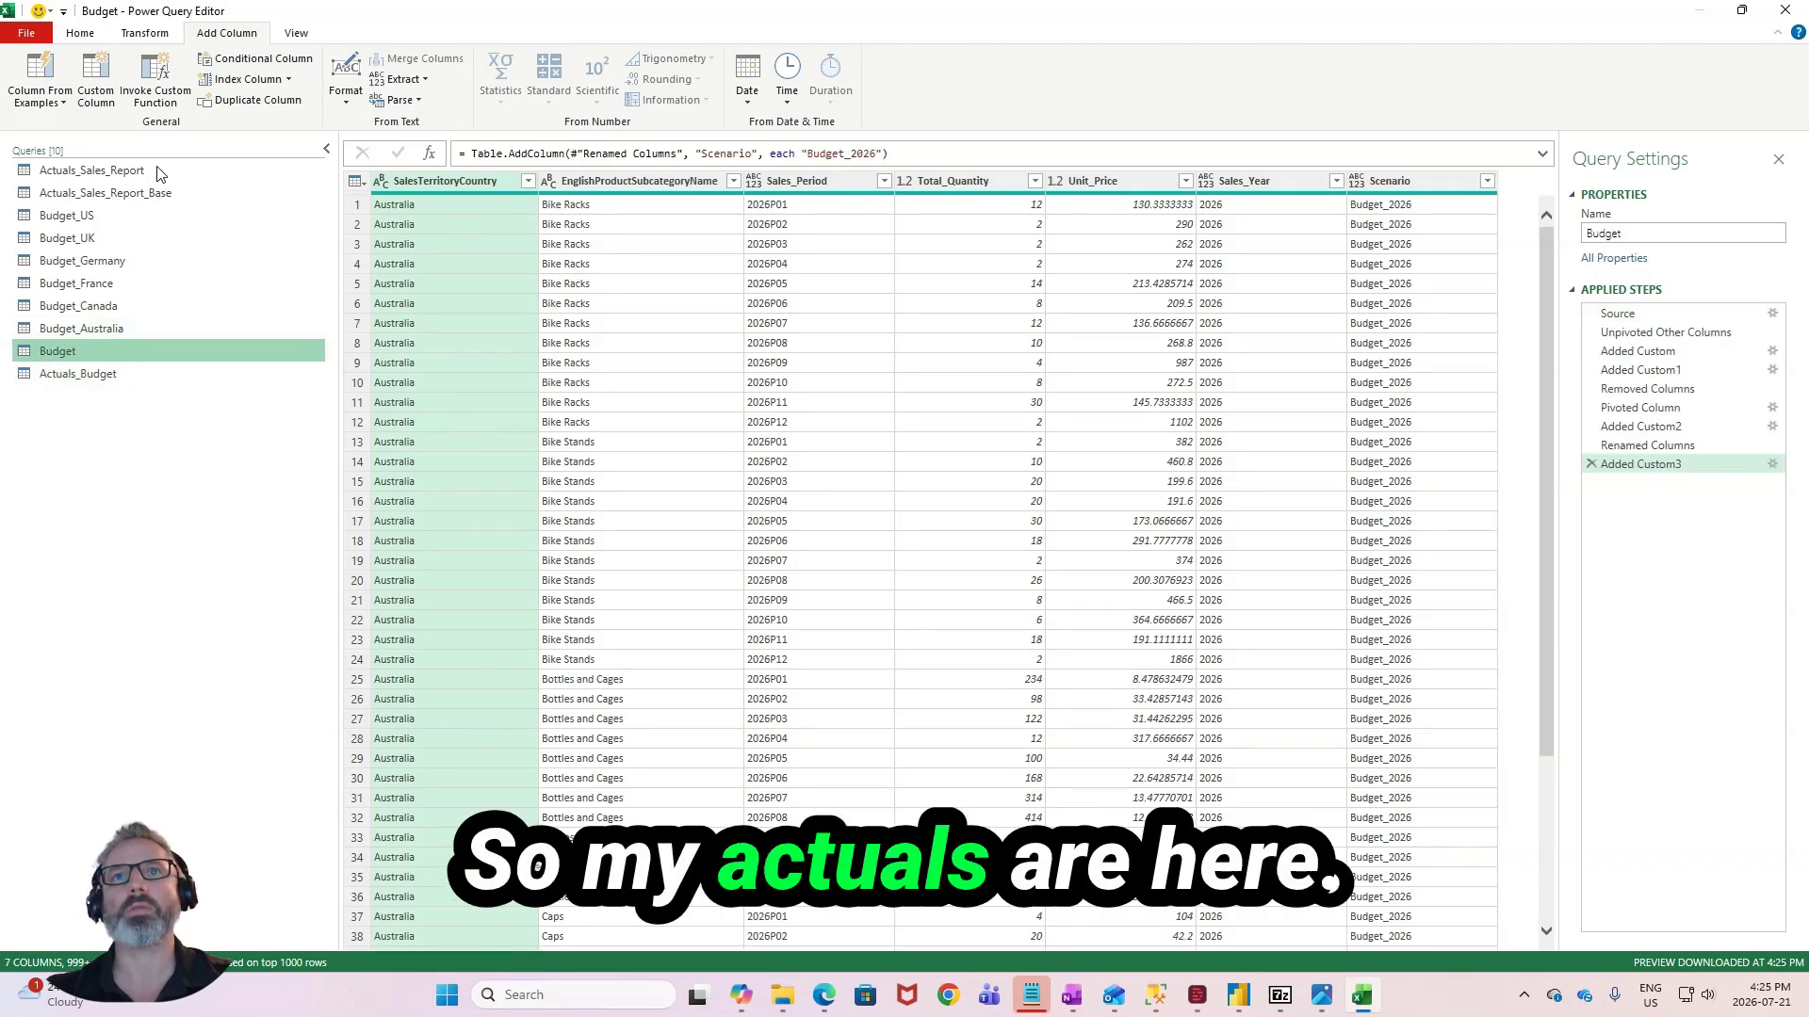
left_click(113, 170)
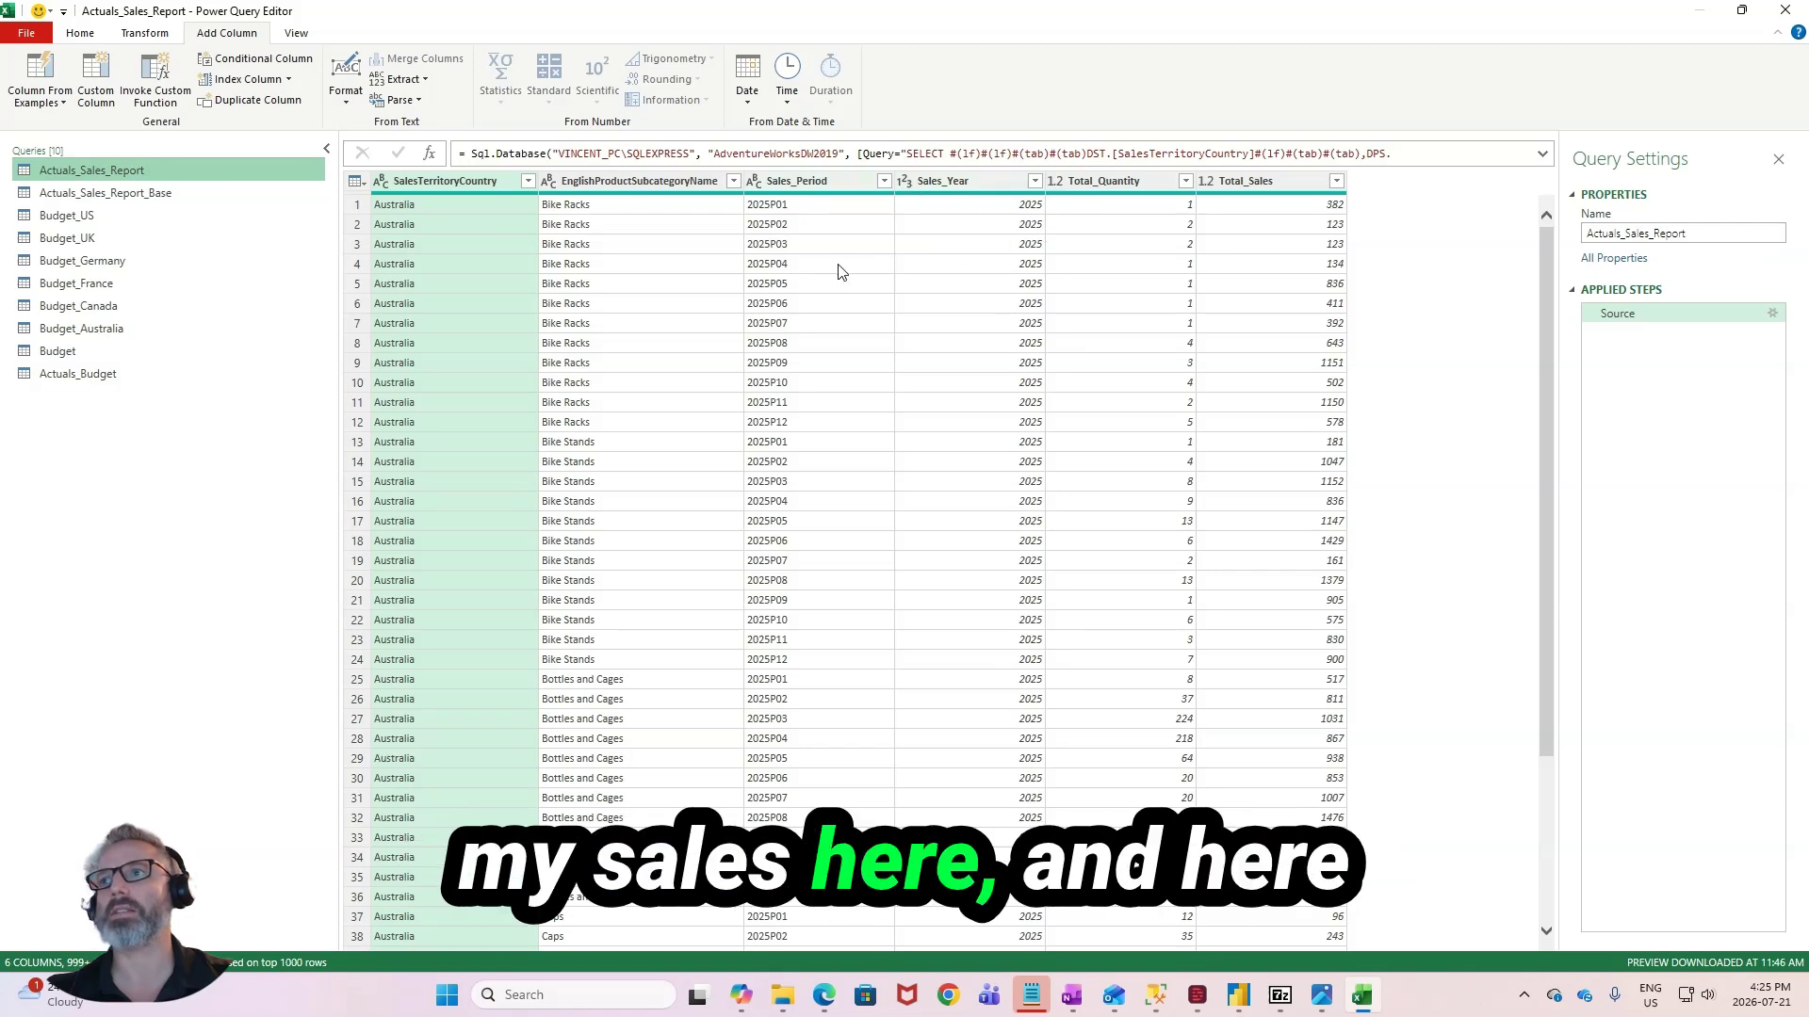
left_click(98, 81)
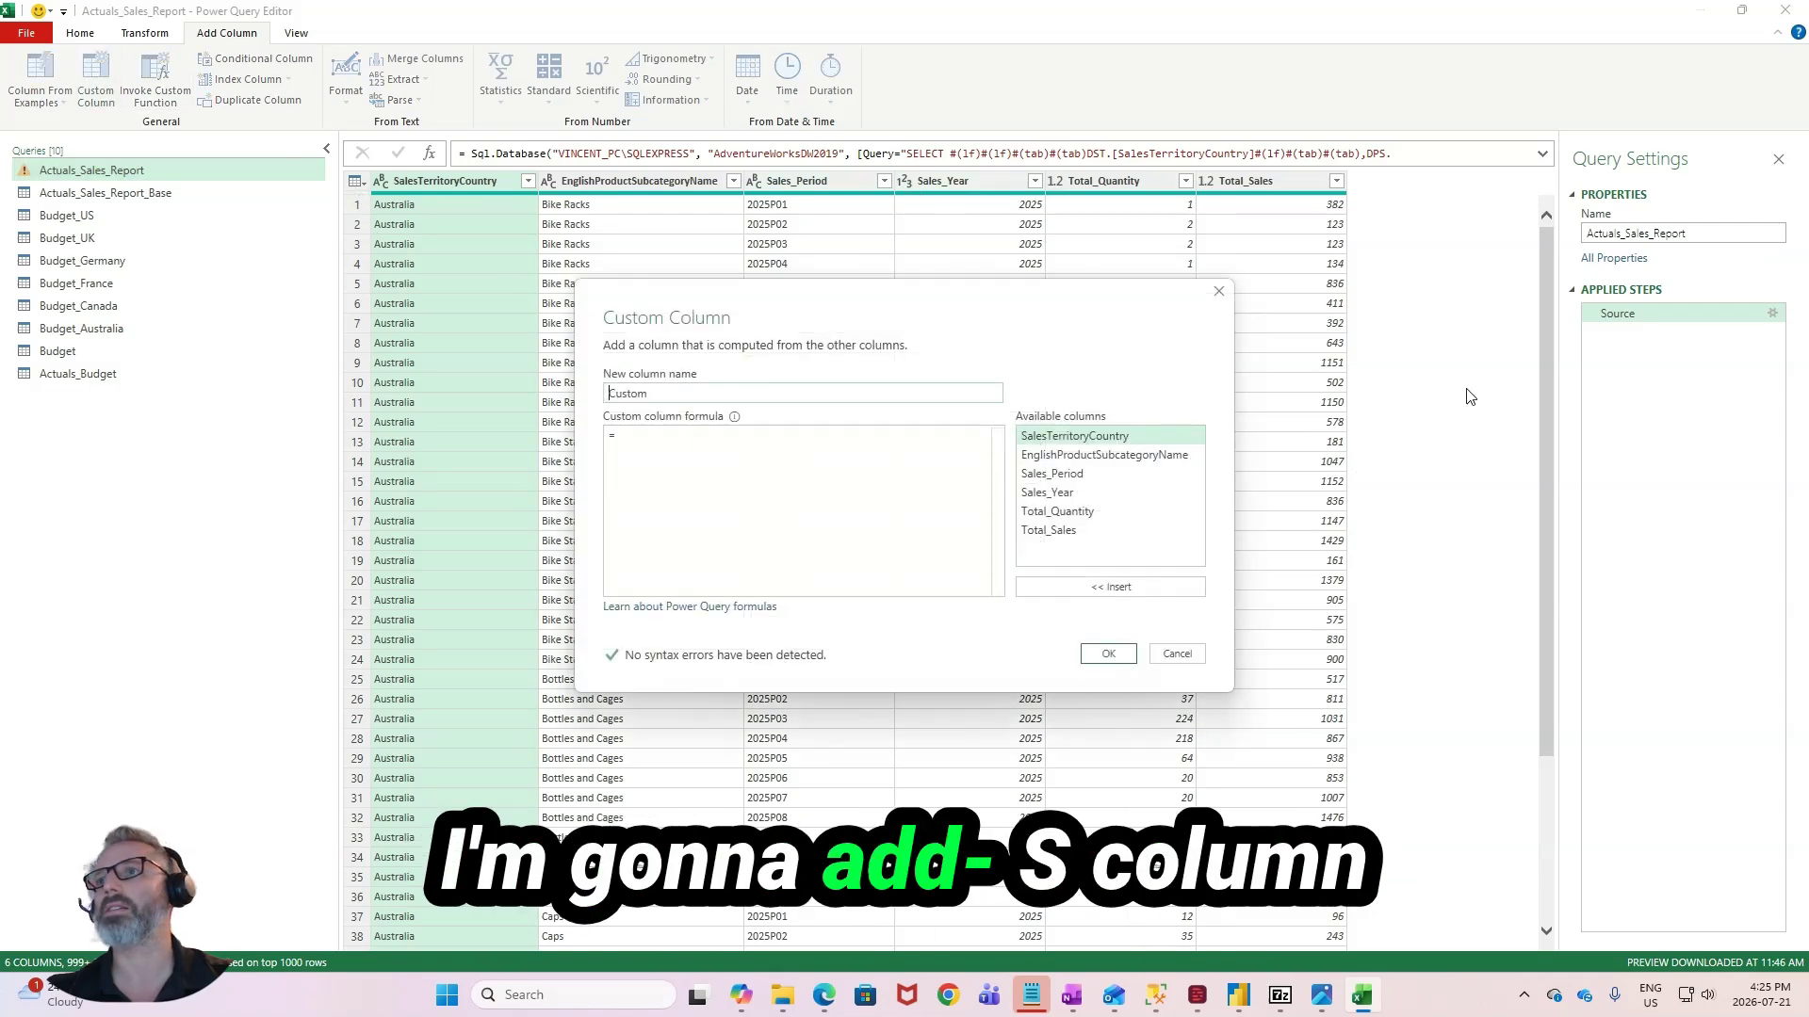
type("Scenario")
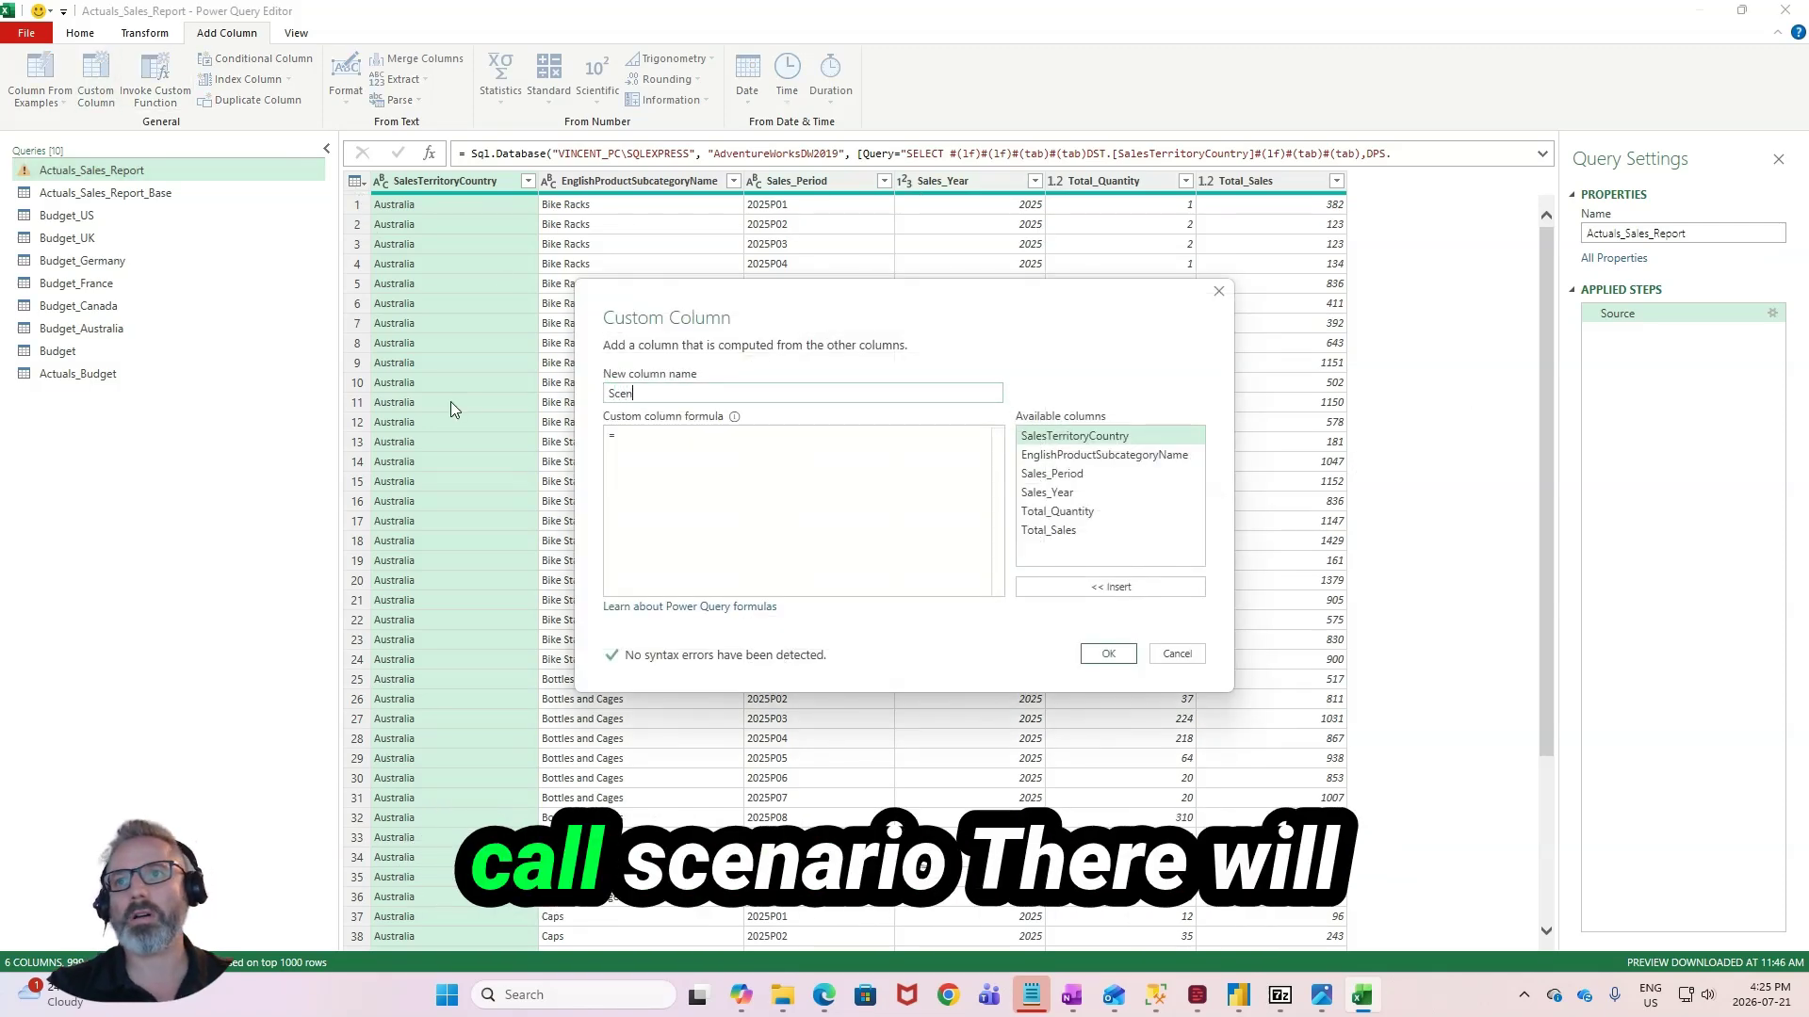
key("Tab")
type("\"Actuals\"")
left_click(1108, 654)
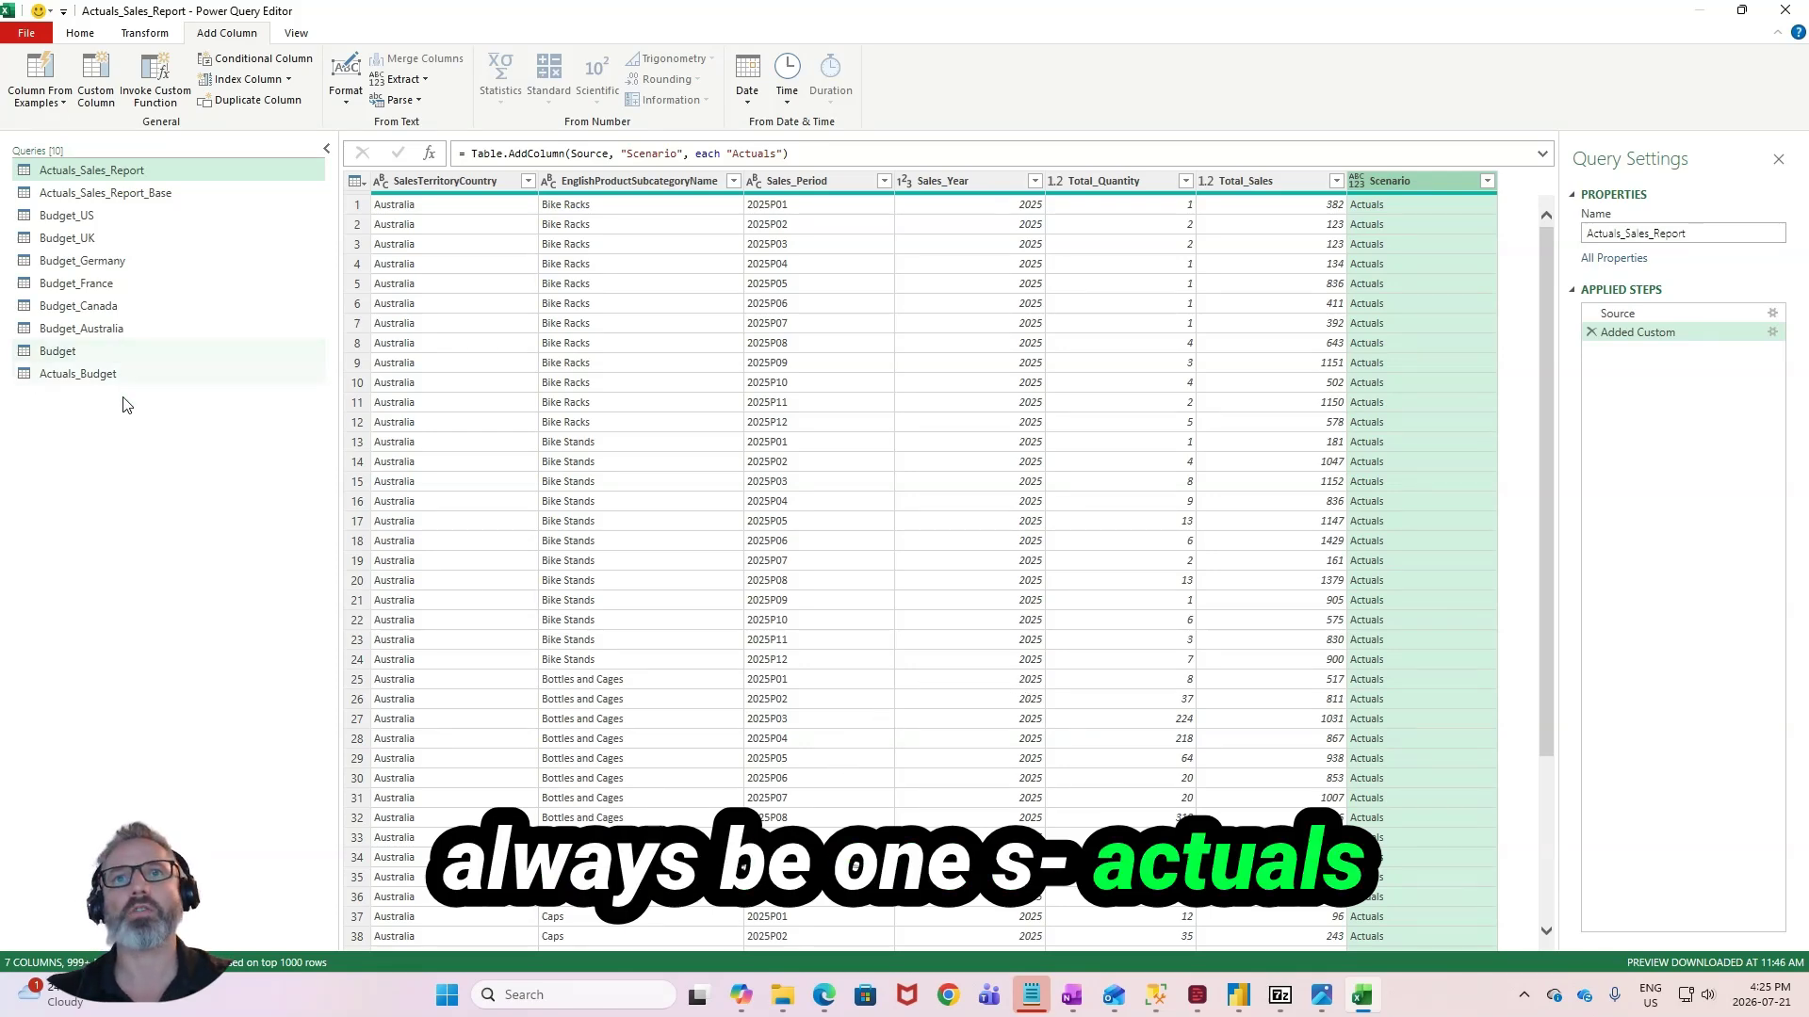
- Check the Scenario, Unit_Price and Total_Sales columns of the combined Actuals_Budget query against the columns of the Budget query
left_click(133, 373)
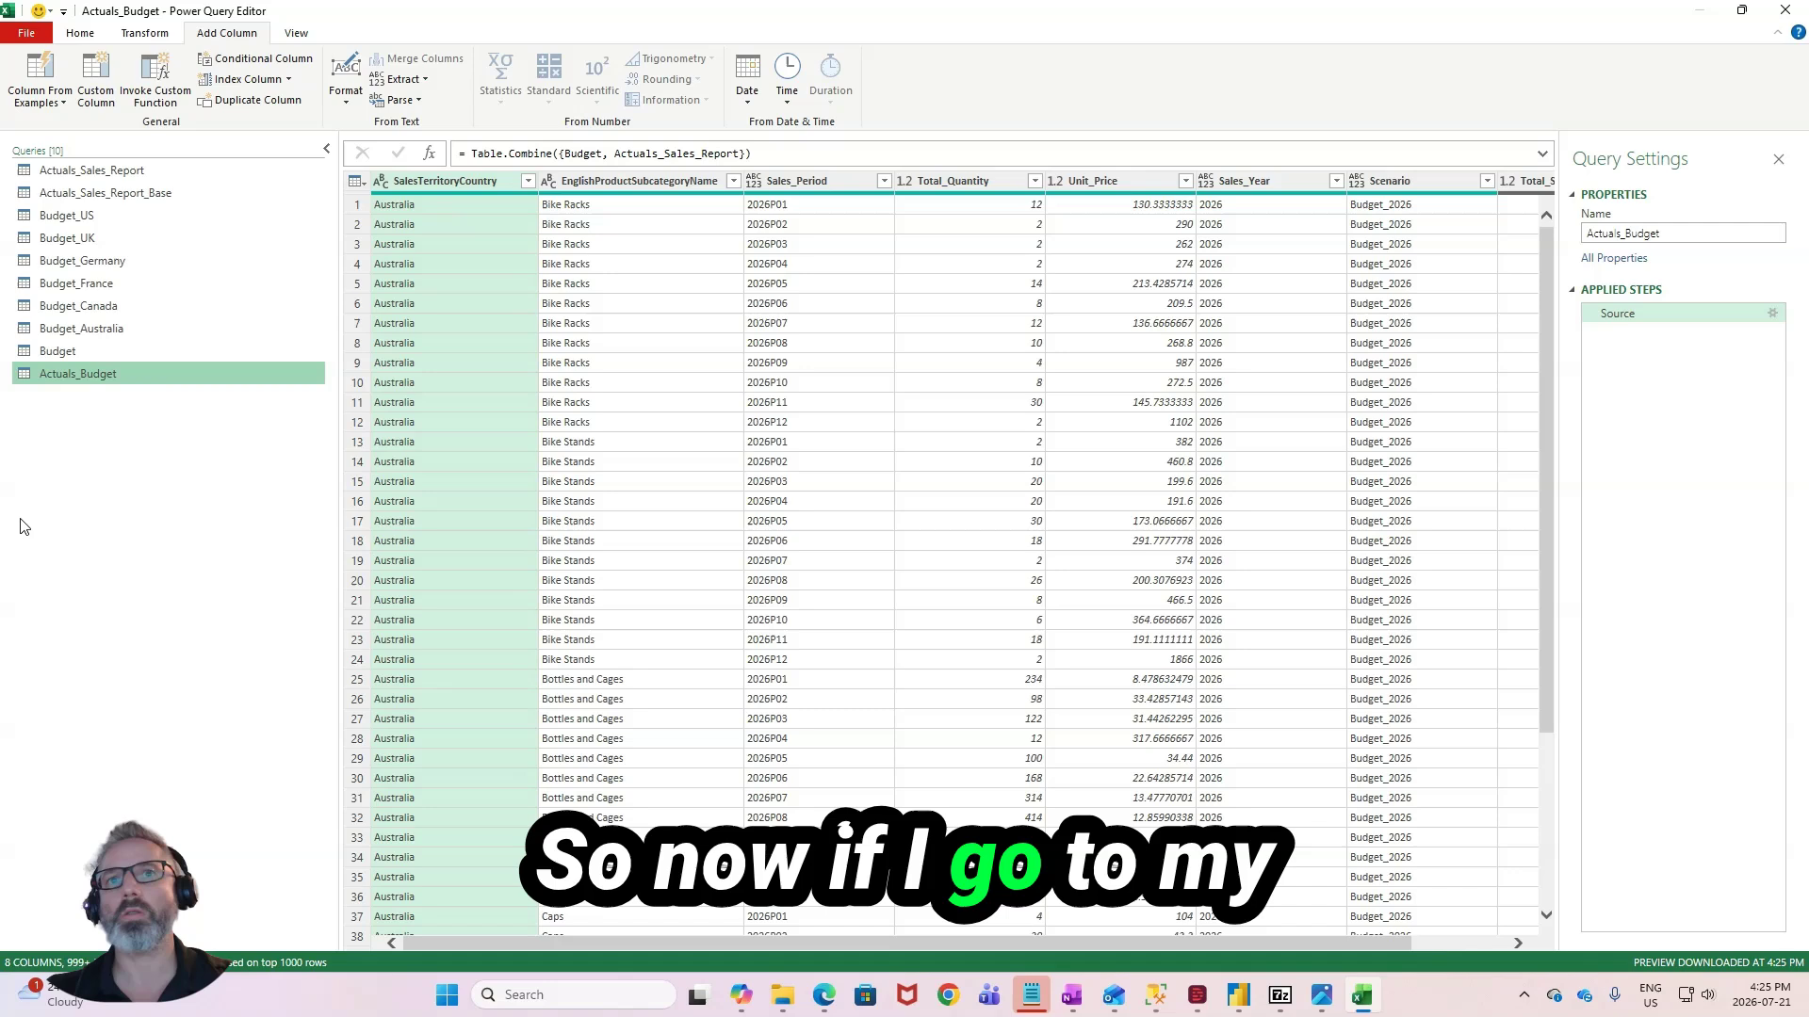
left_click_drag(773, 943, 1081, 945)
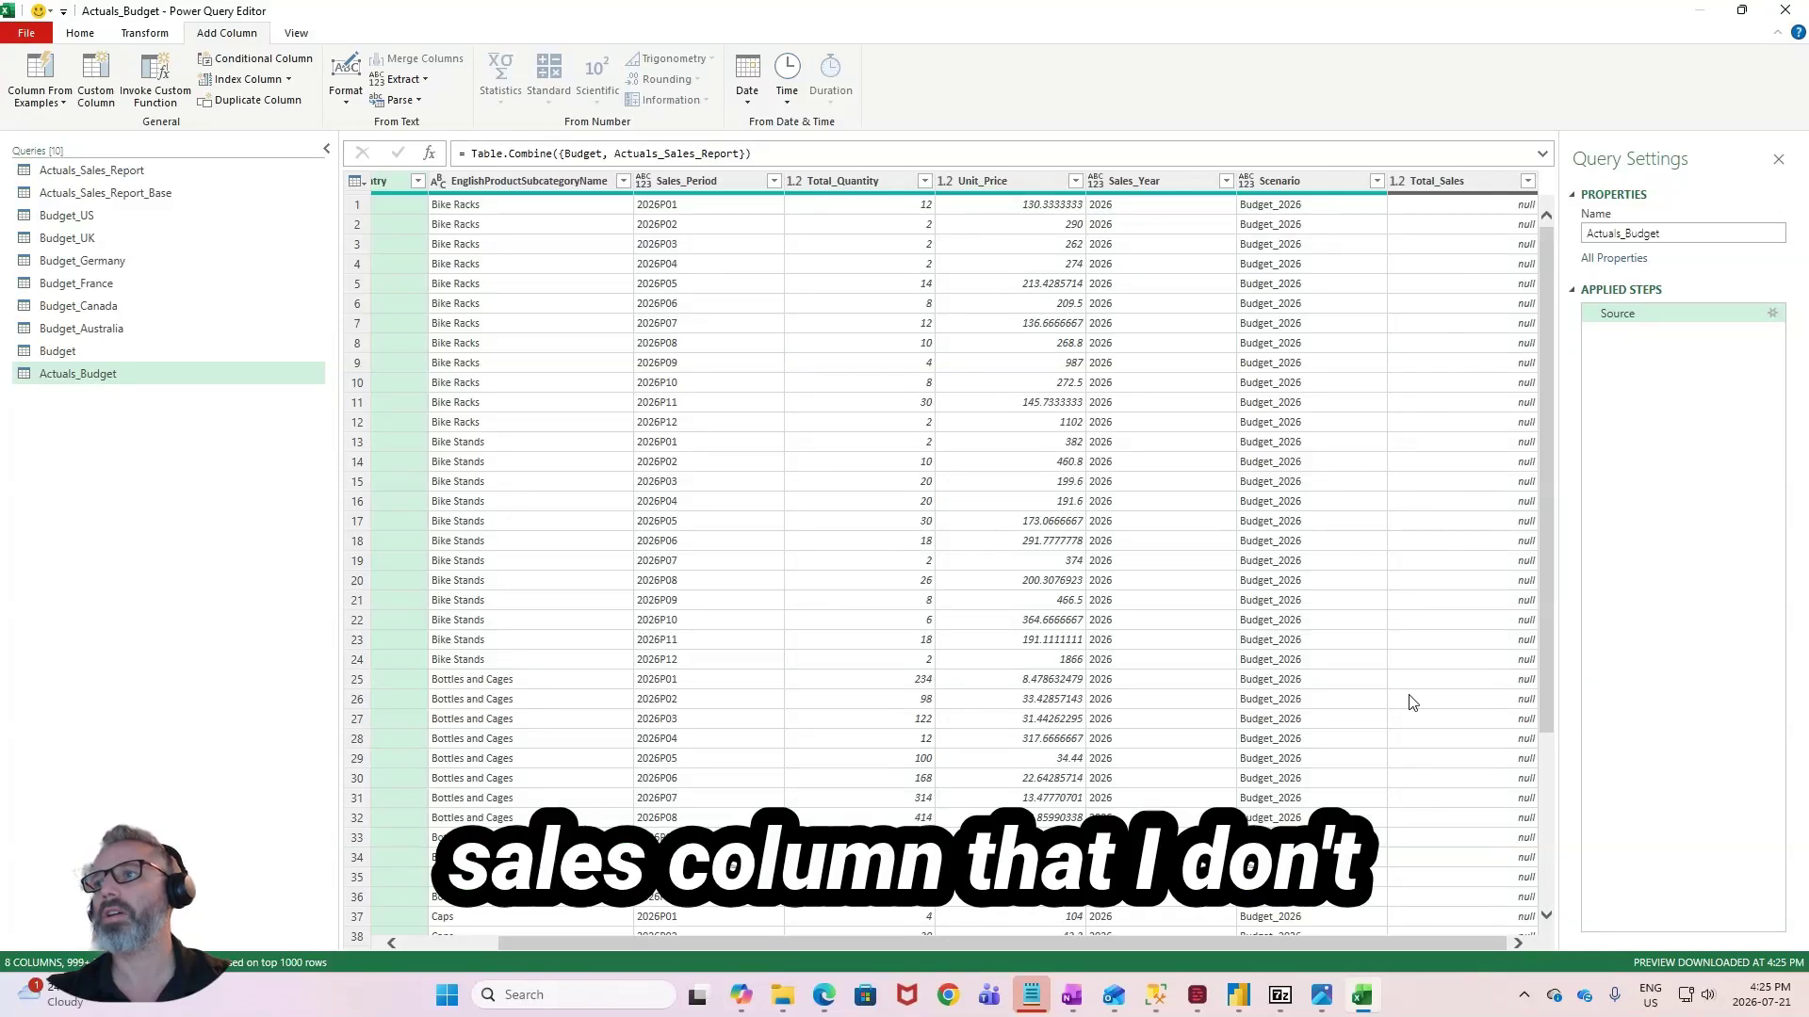
scroll(1411, 703, "down", 20)
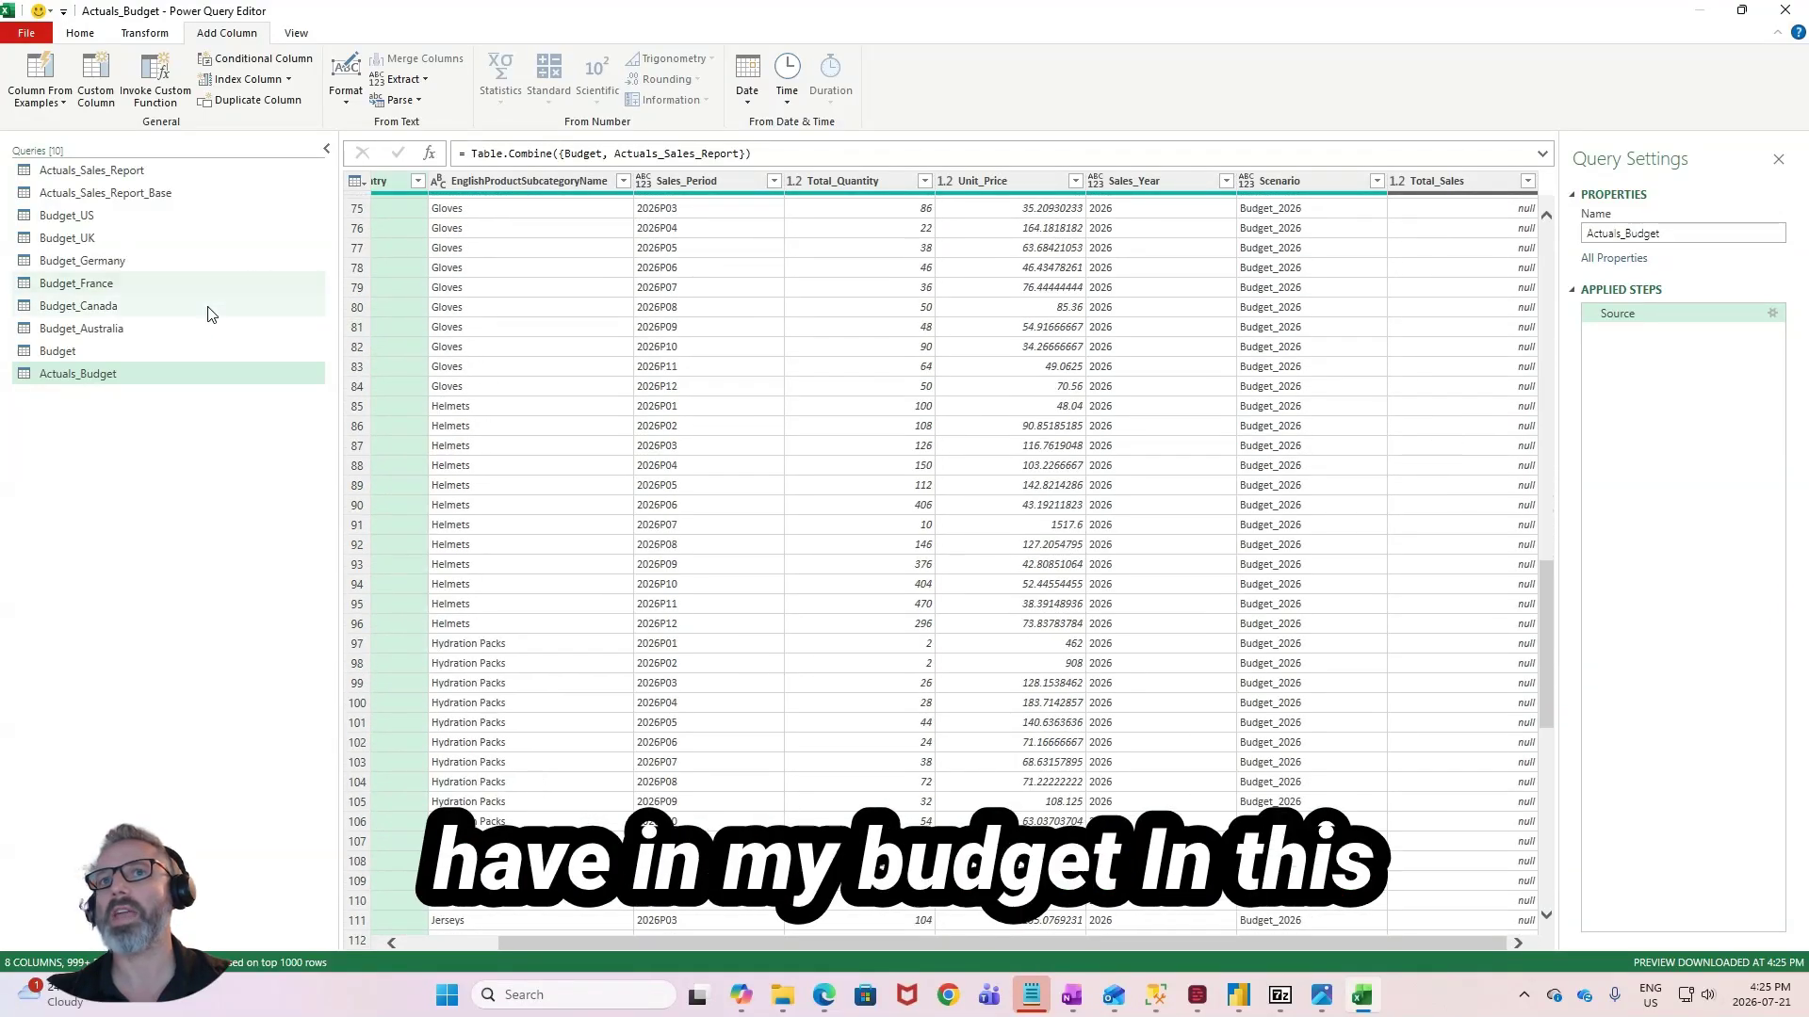
left_click(181, 353)
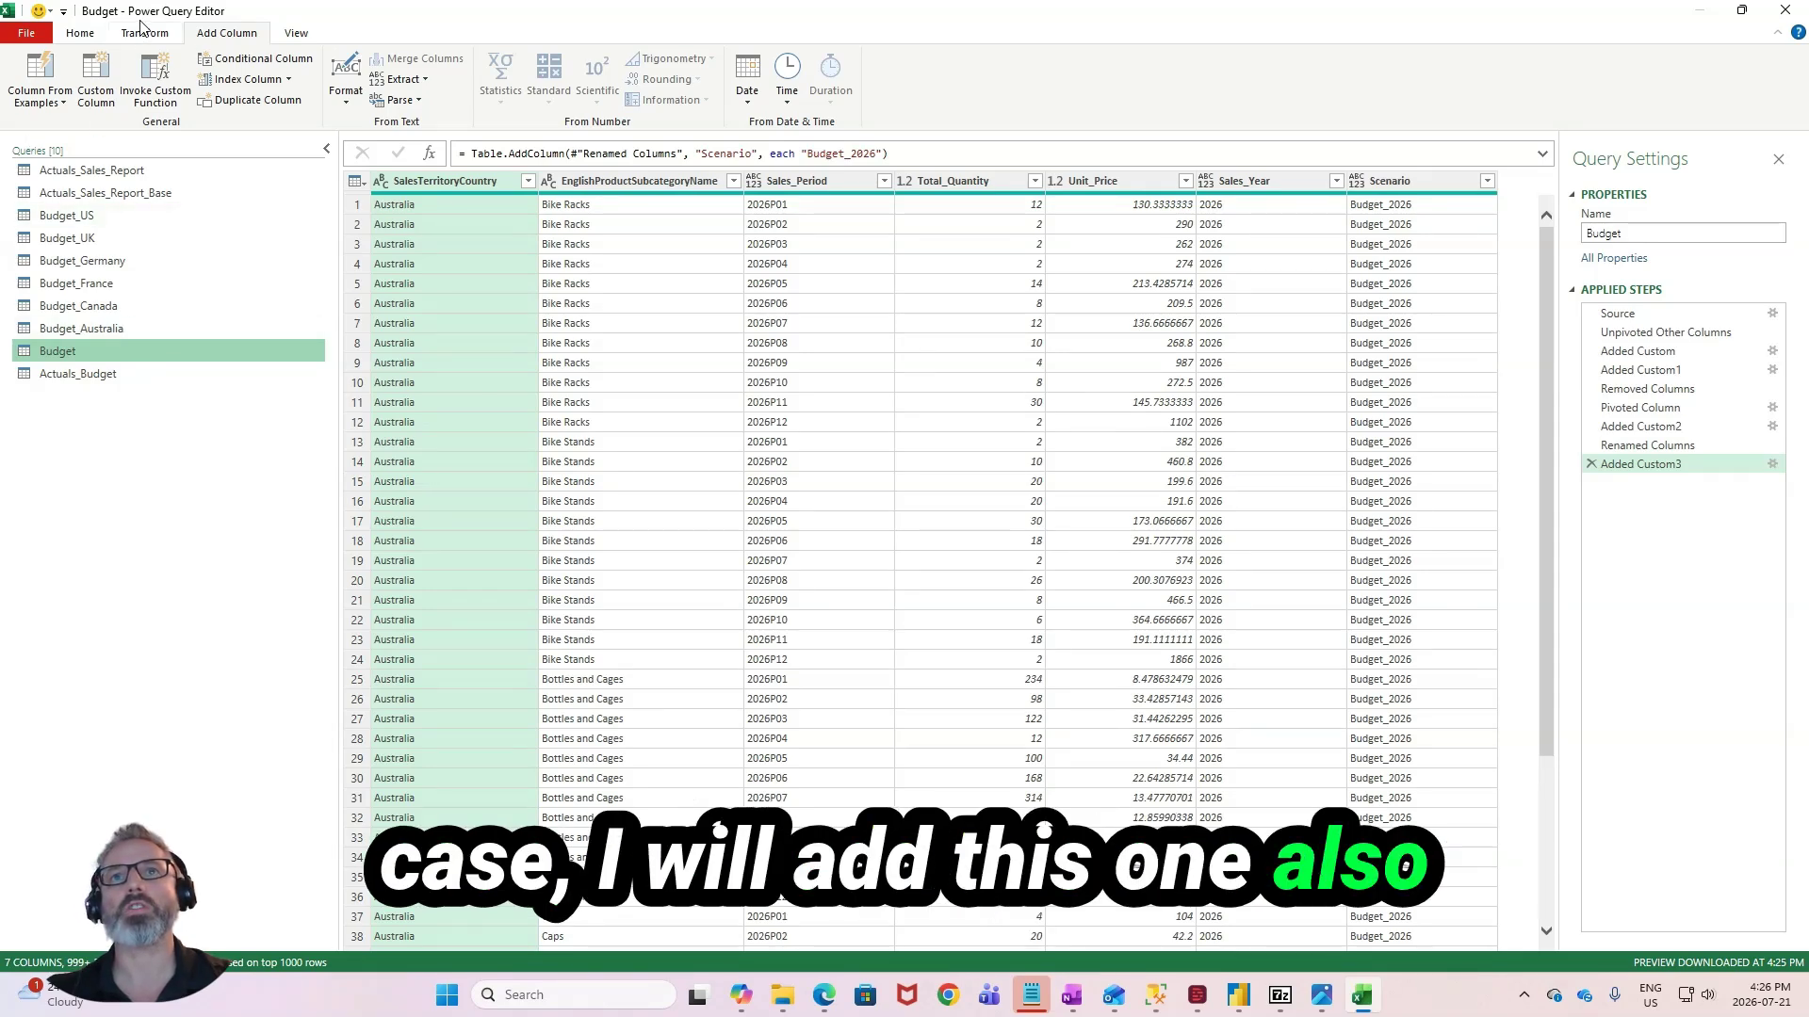
- Create a reference of the Actuals_Sales_Report query and rename it Actuals
left_click(164, 169)
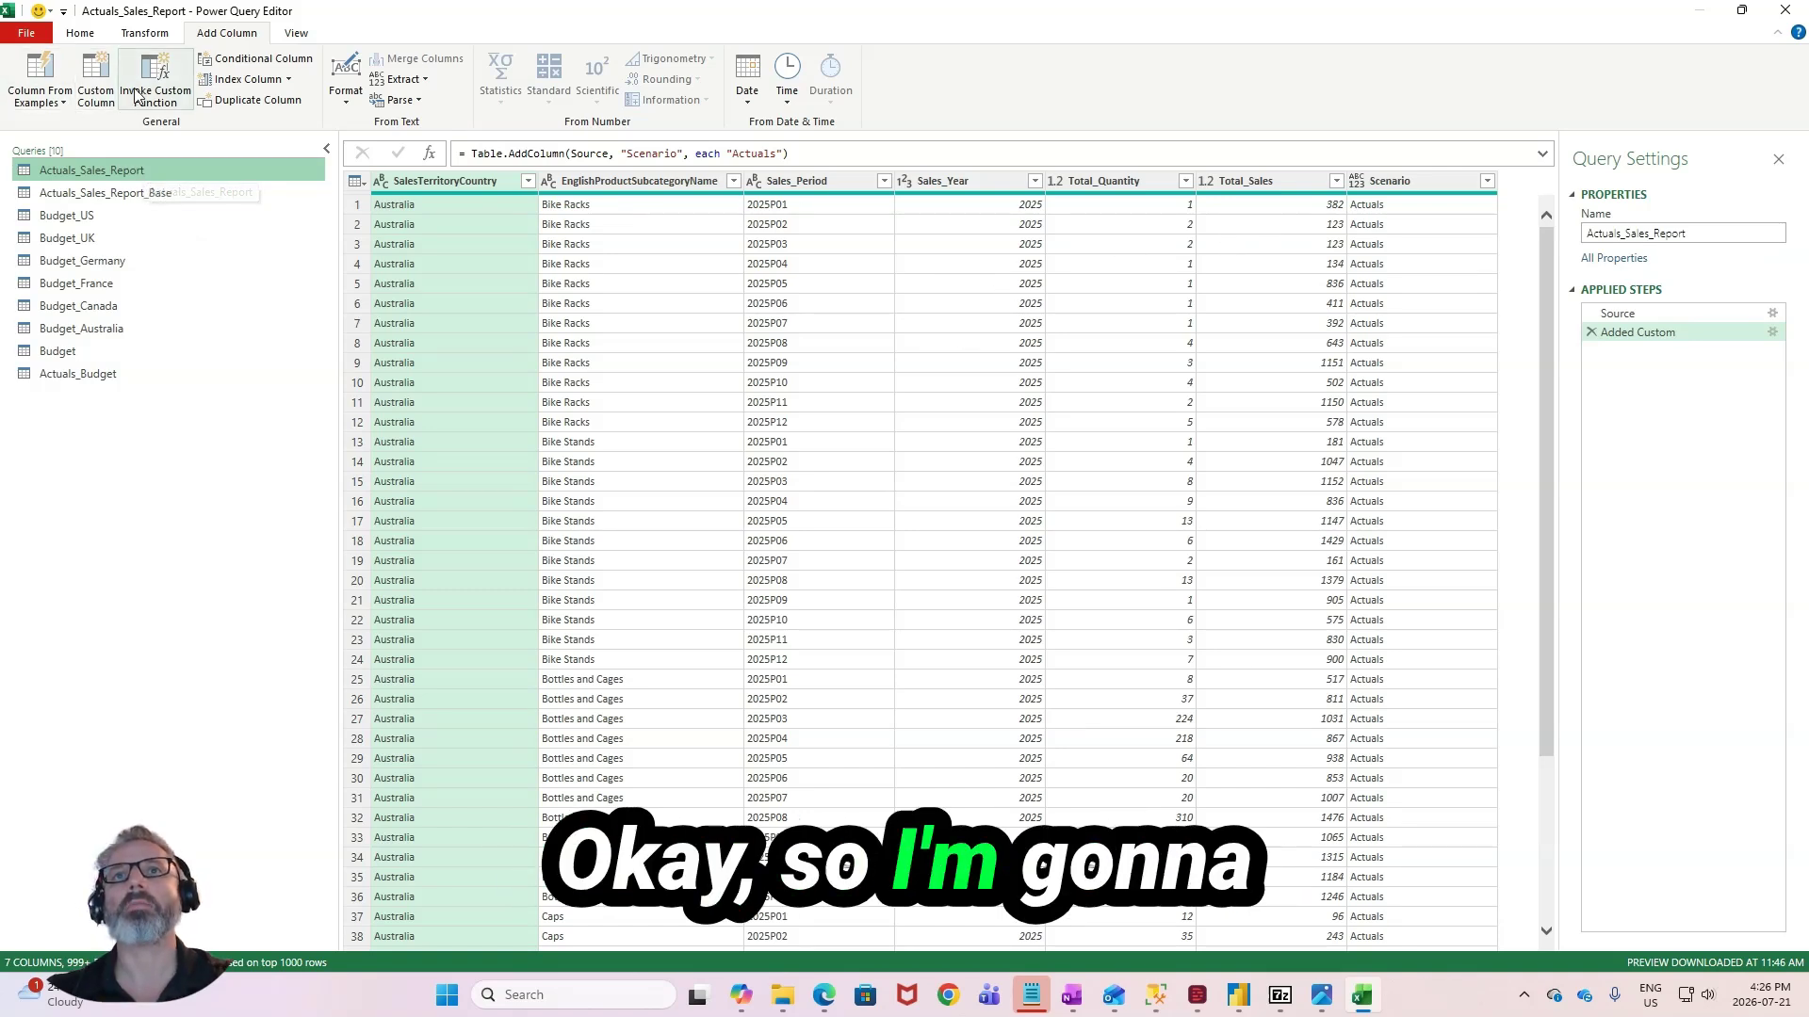
right_click(121, 172)
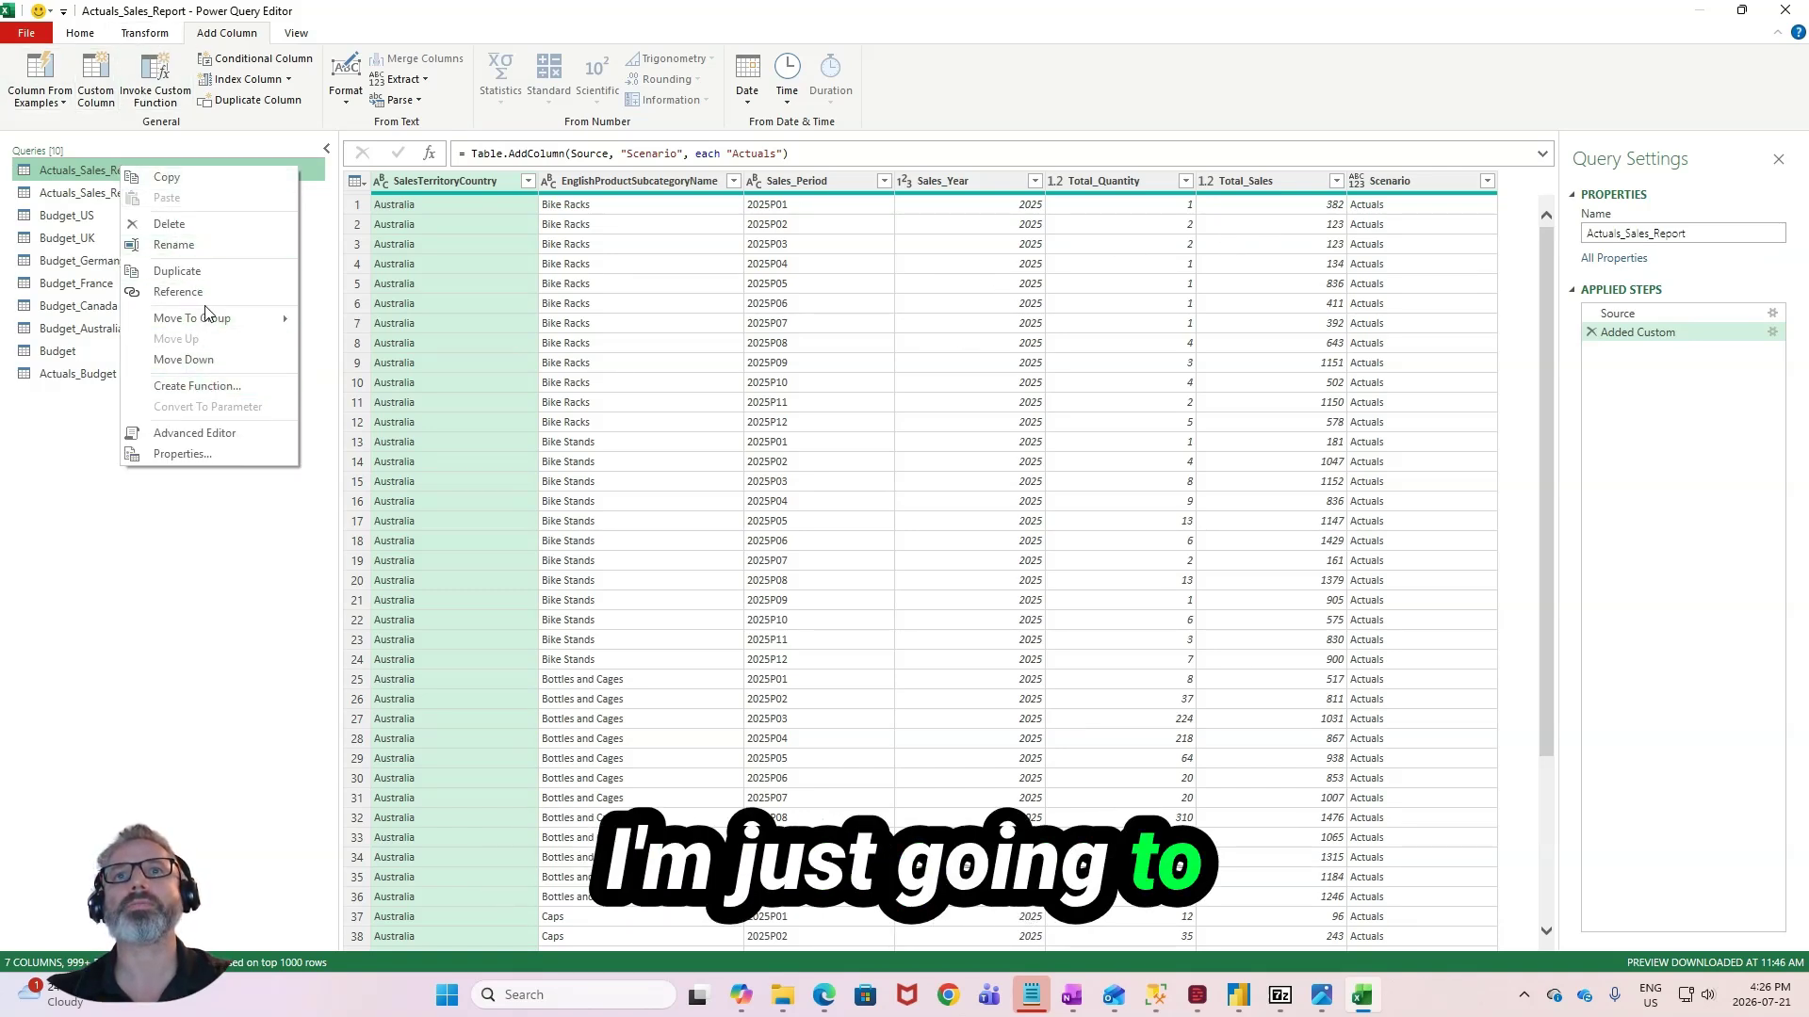
left_click(179, 292)
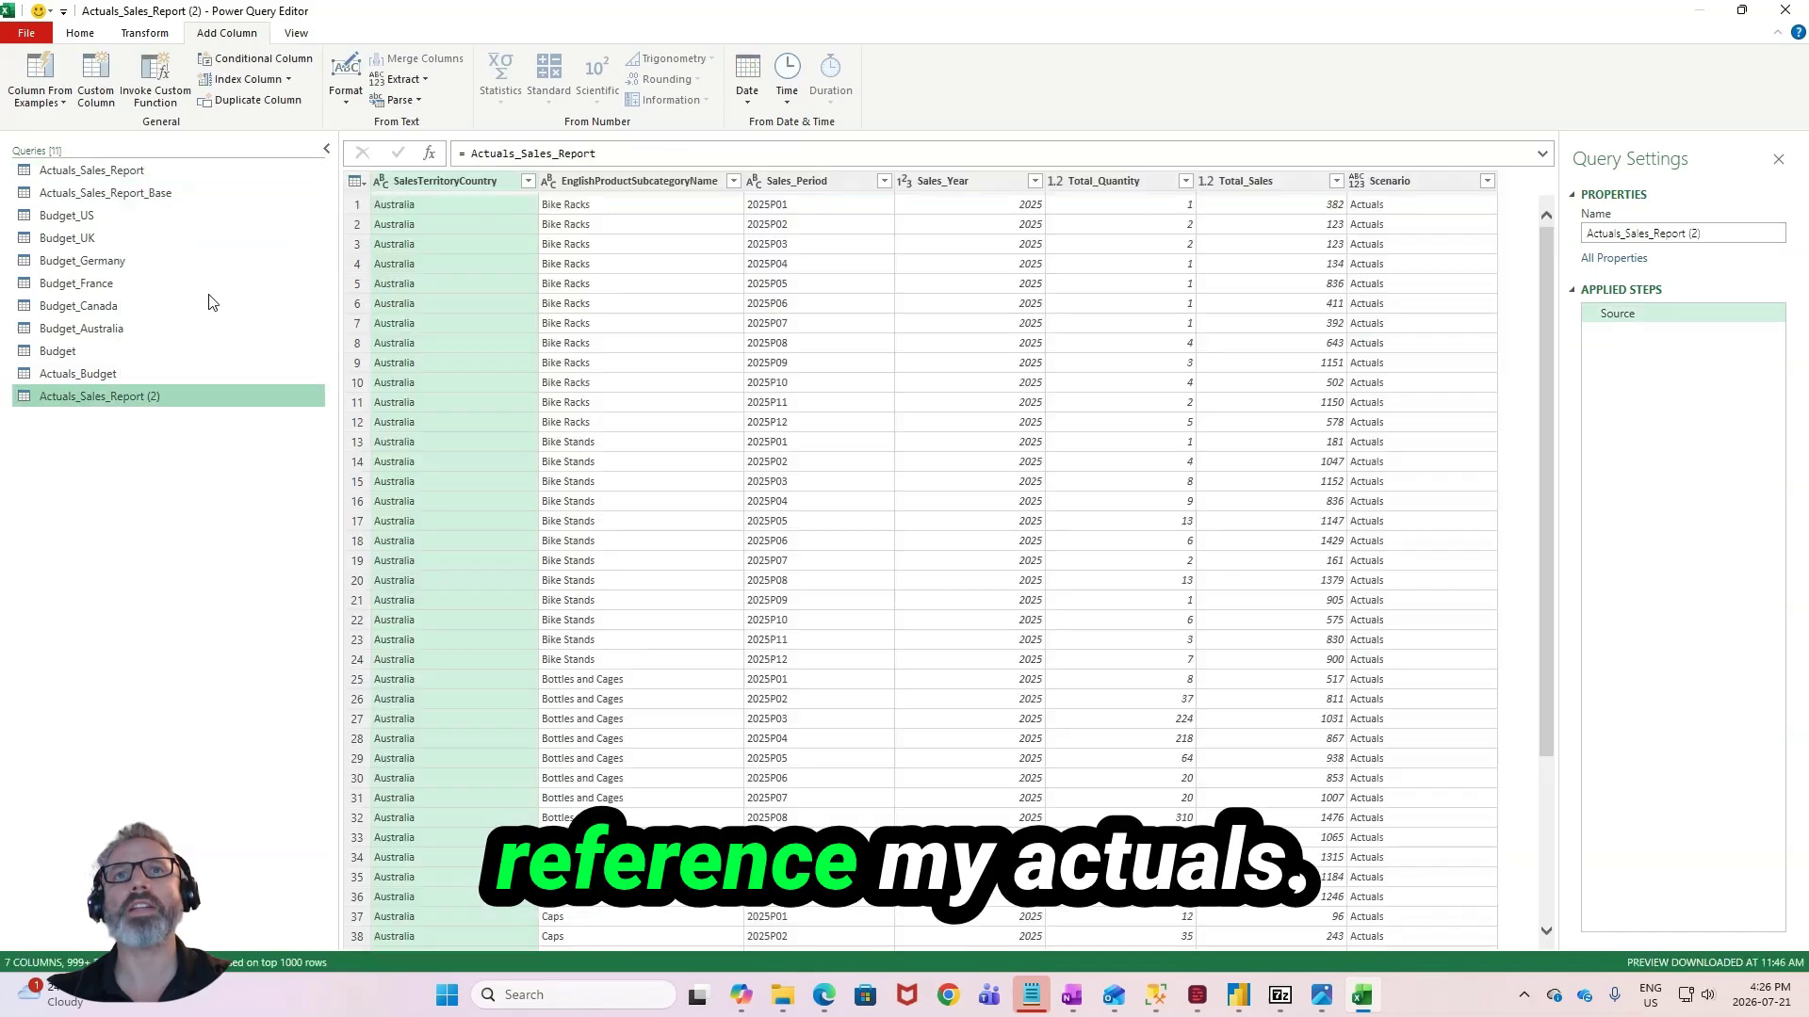
double_click(146, 399)
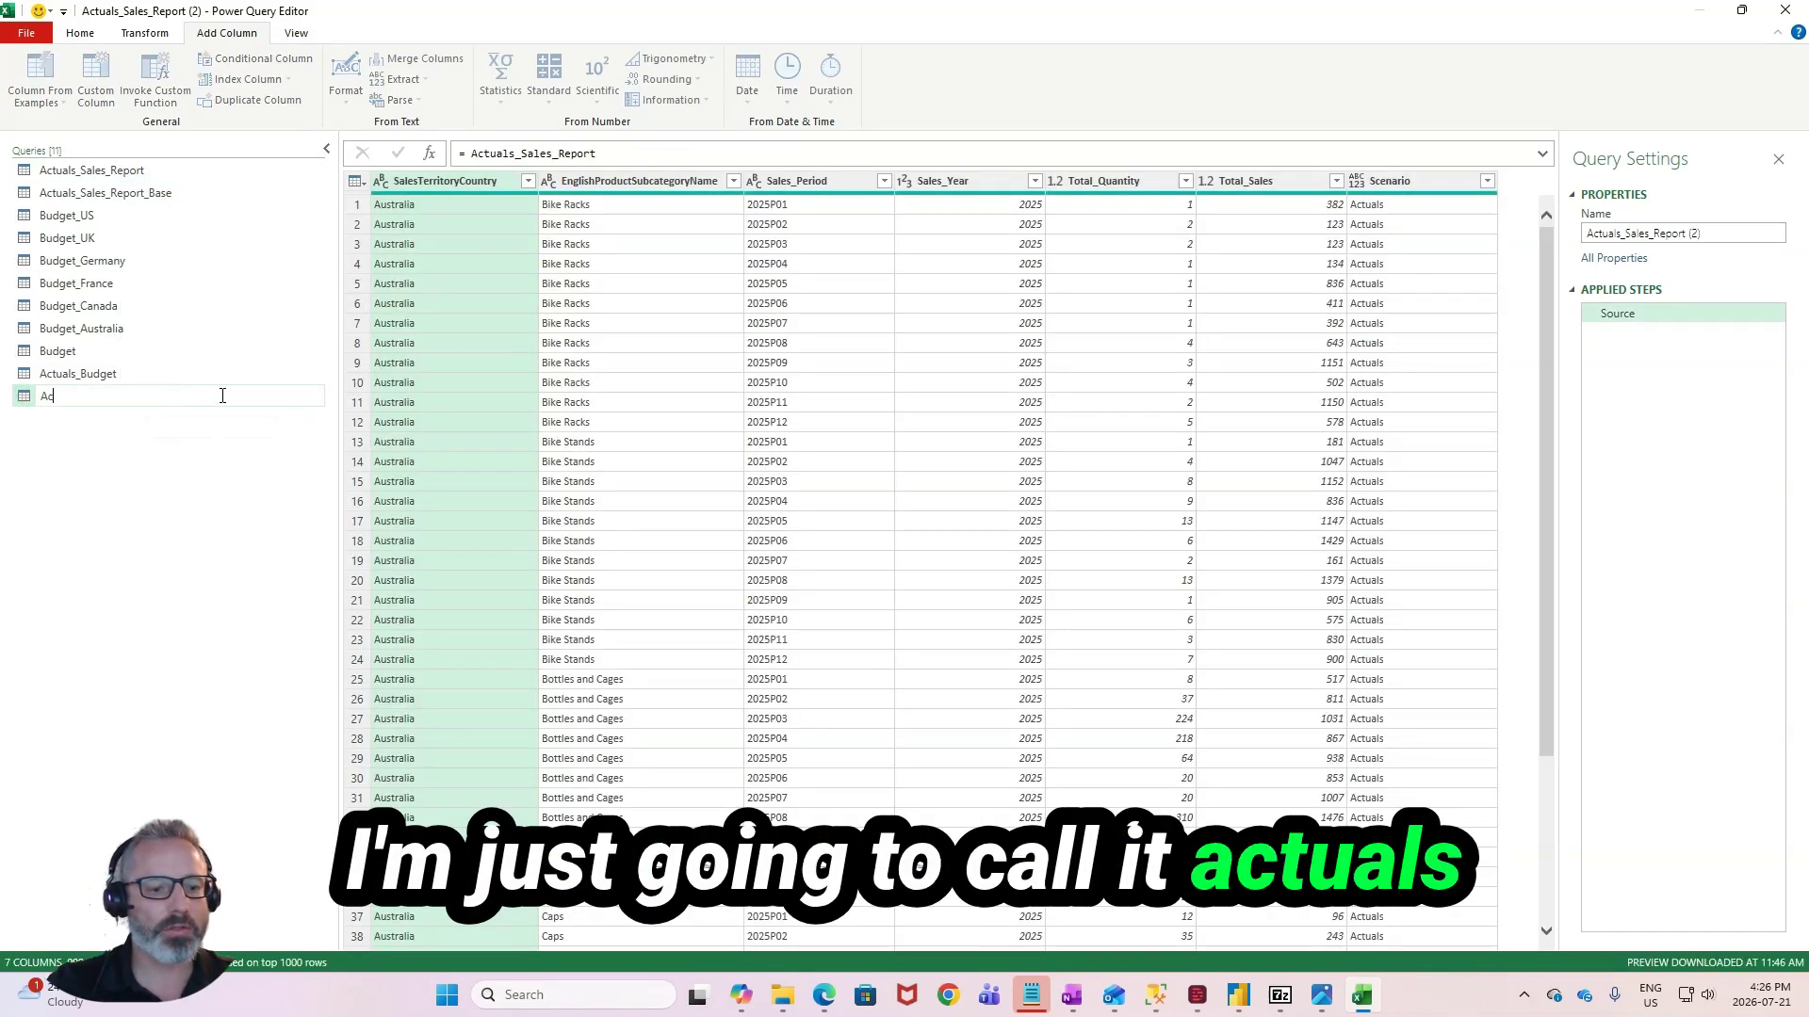
type("Actuals")
key("Return")
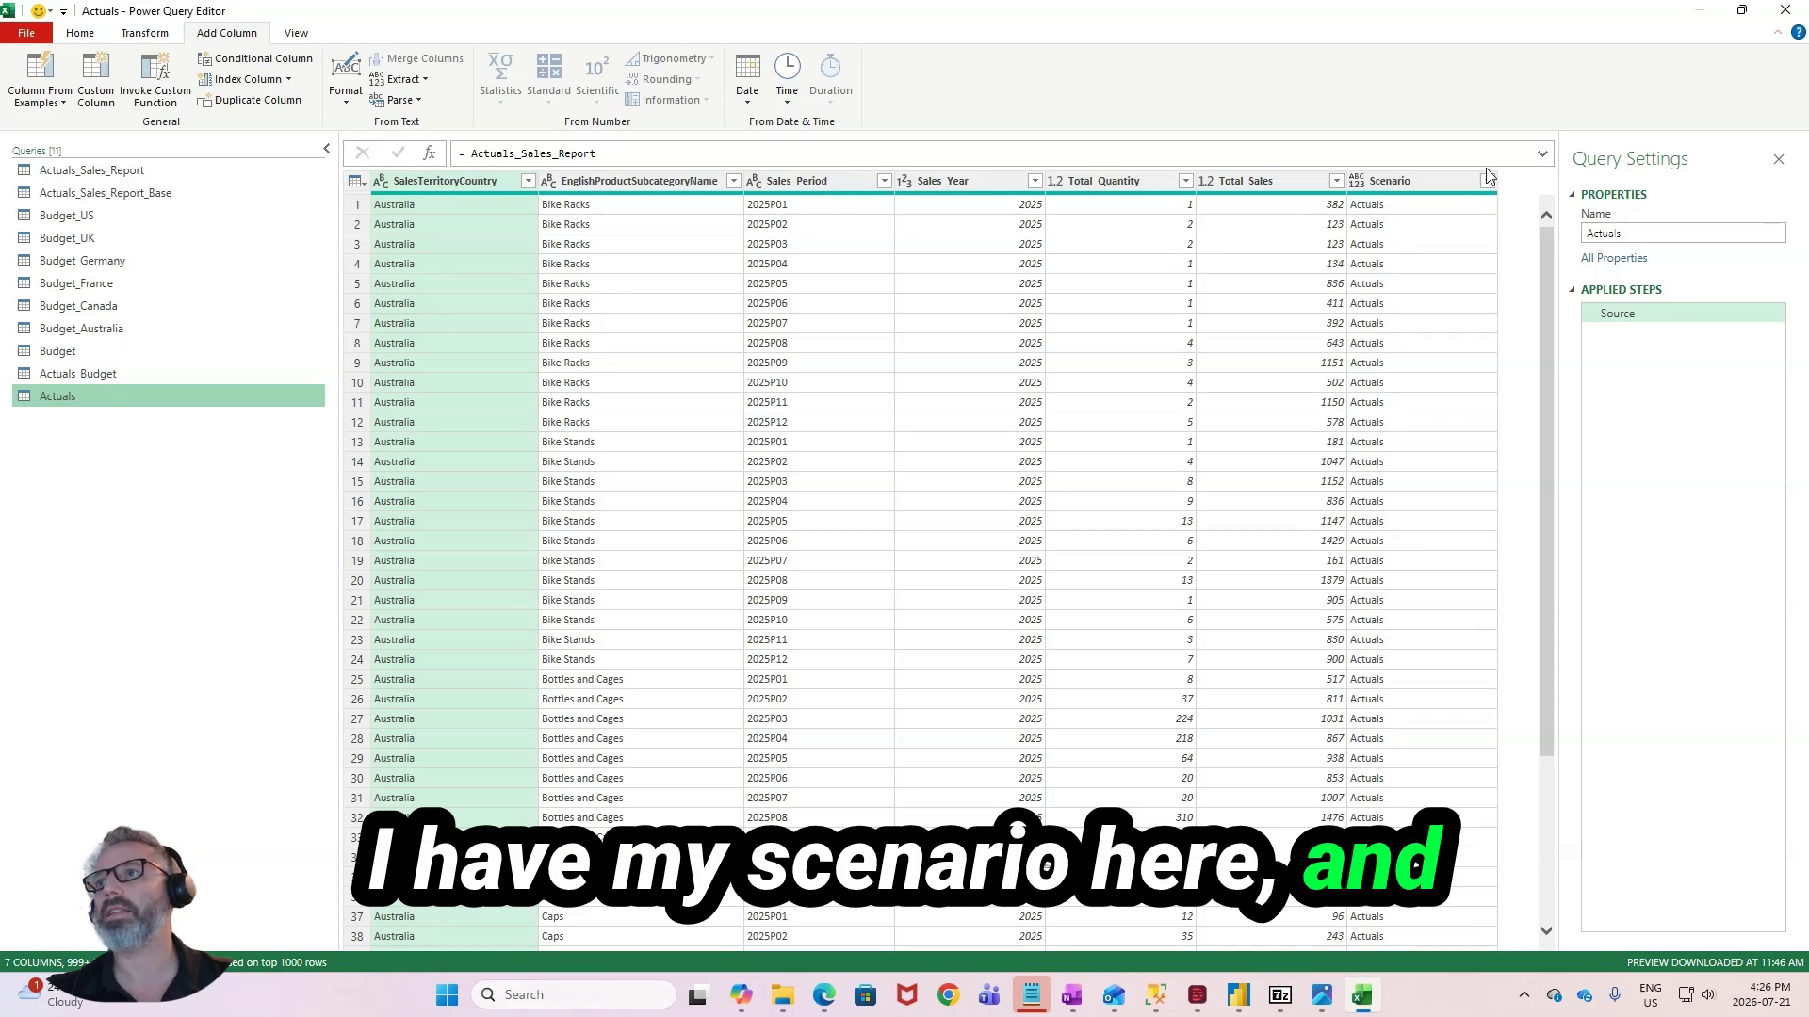
- Add a custom column named Unit_Price to the Actuals query with the formula [Total_Sales] / [Total_Quantity]
left_click(99, 75)
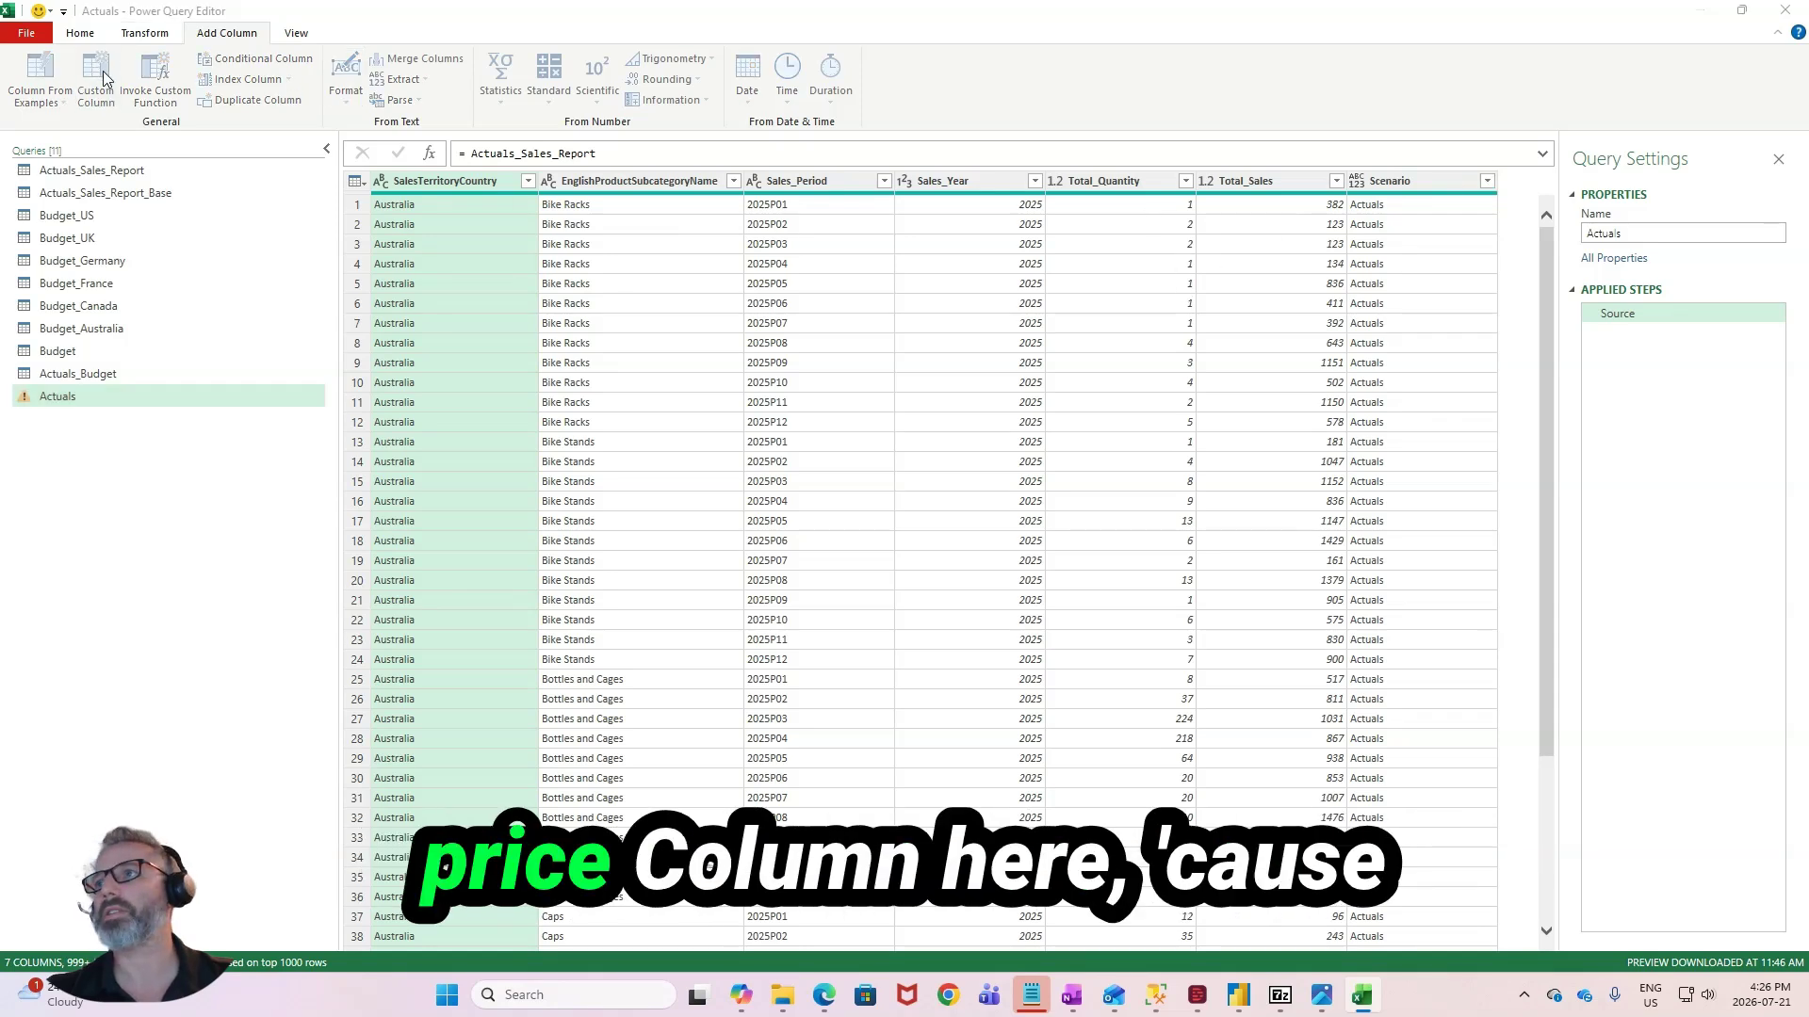
type("Unit")
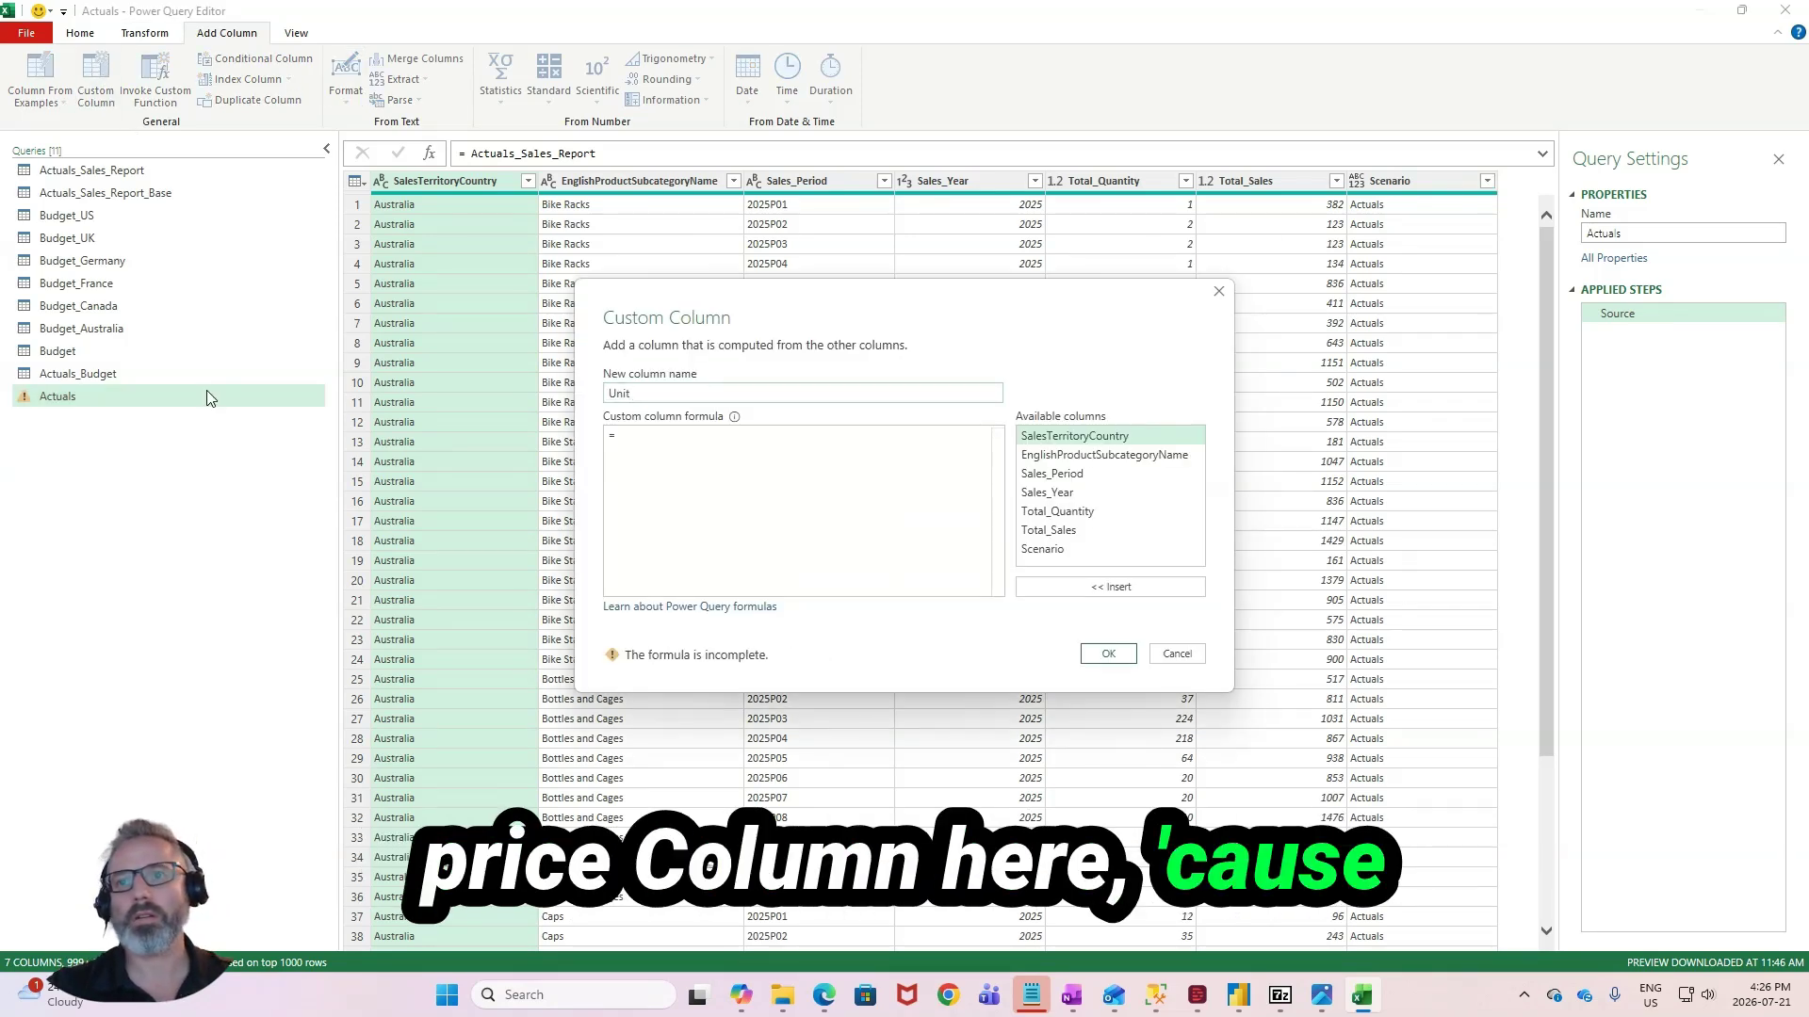
type("_Pri")
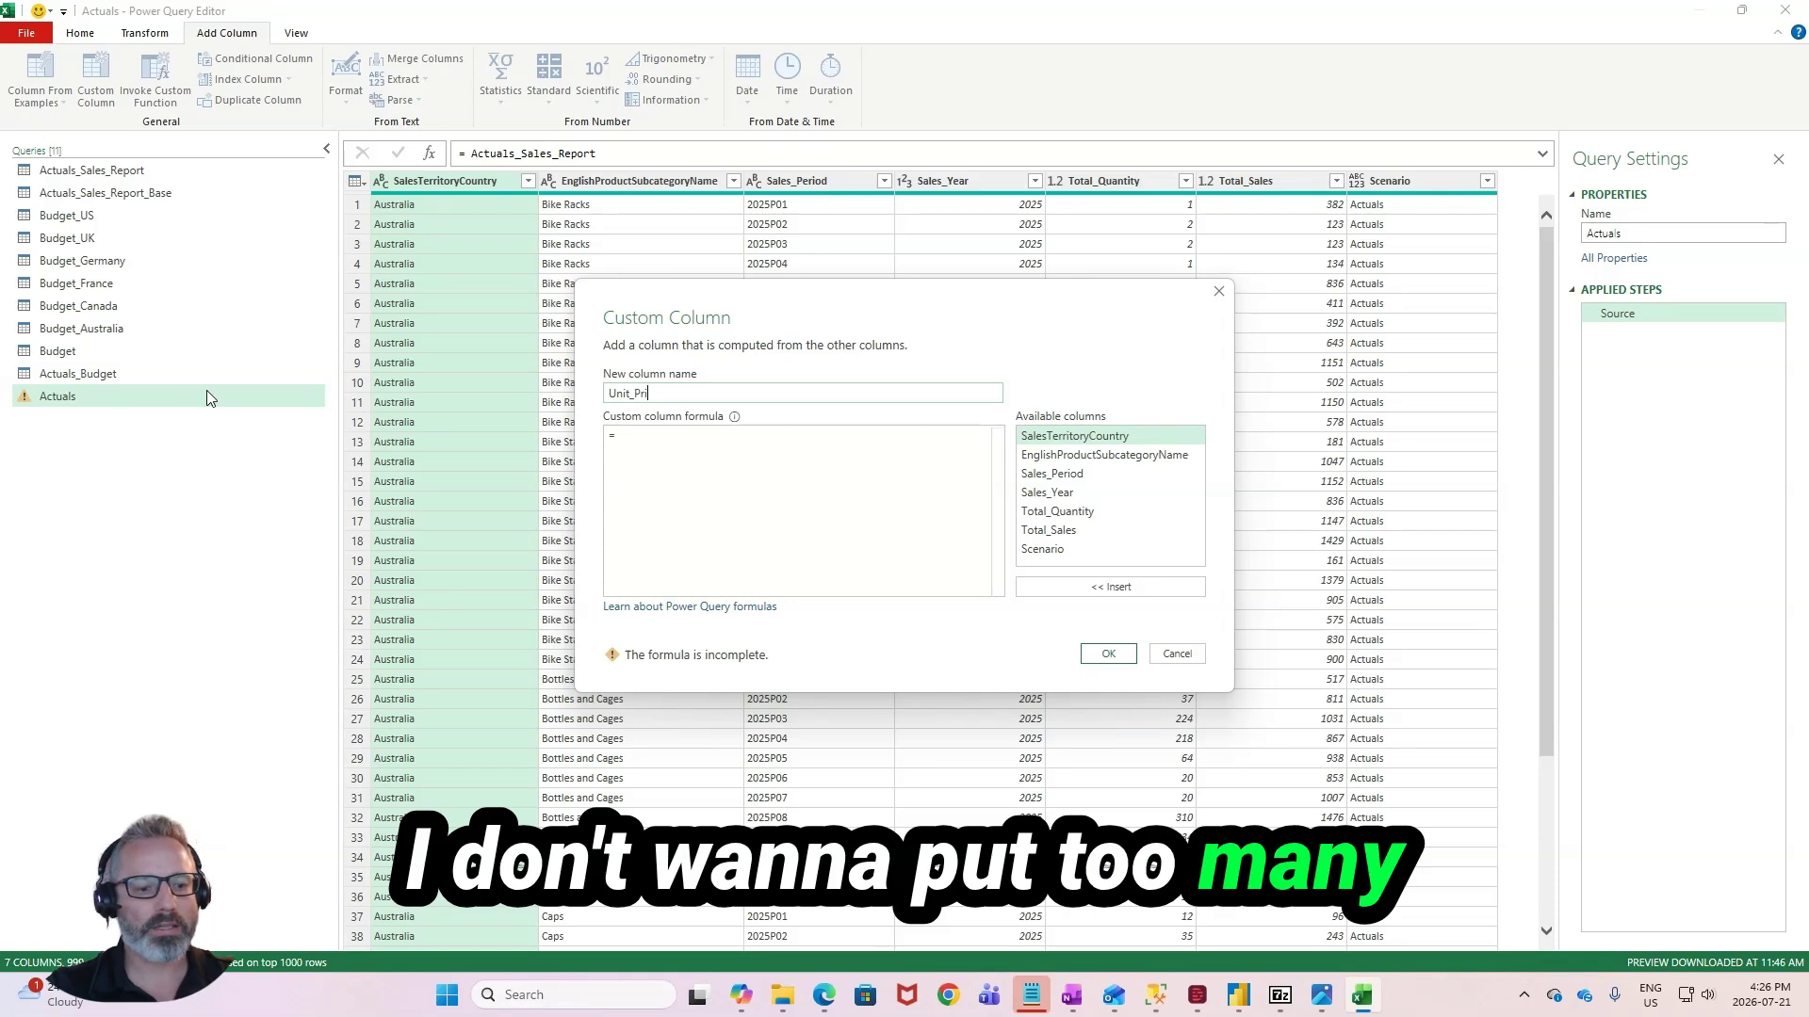
type("ce")
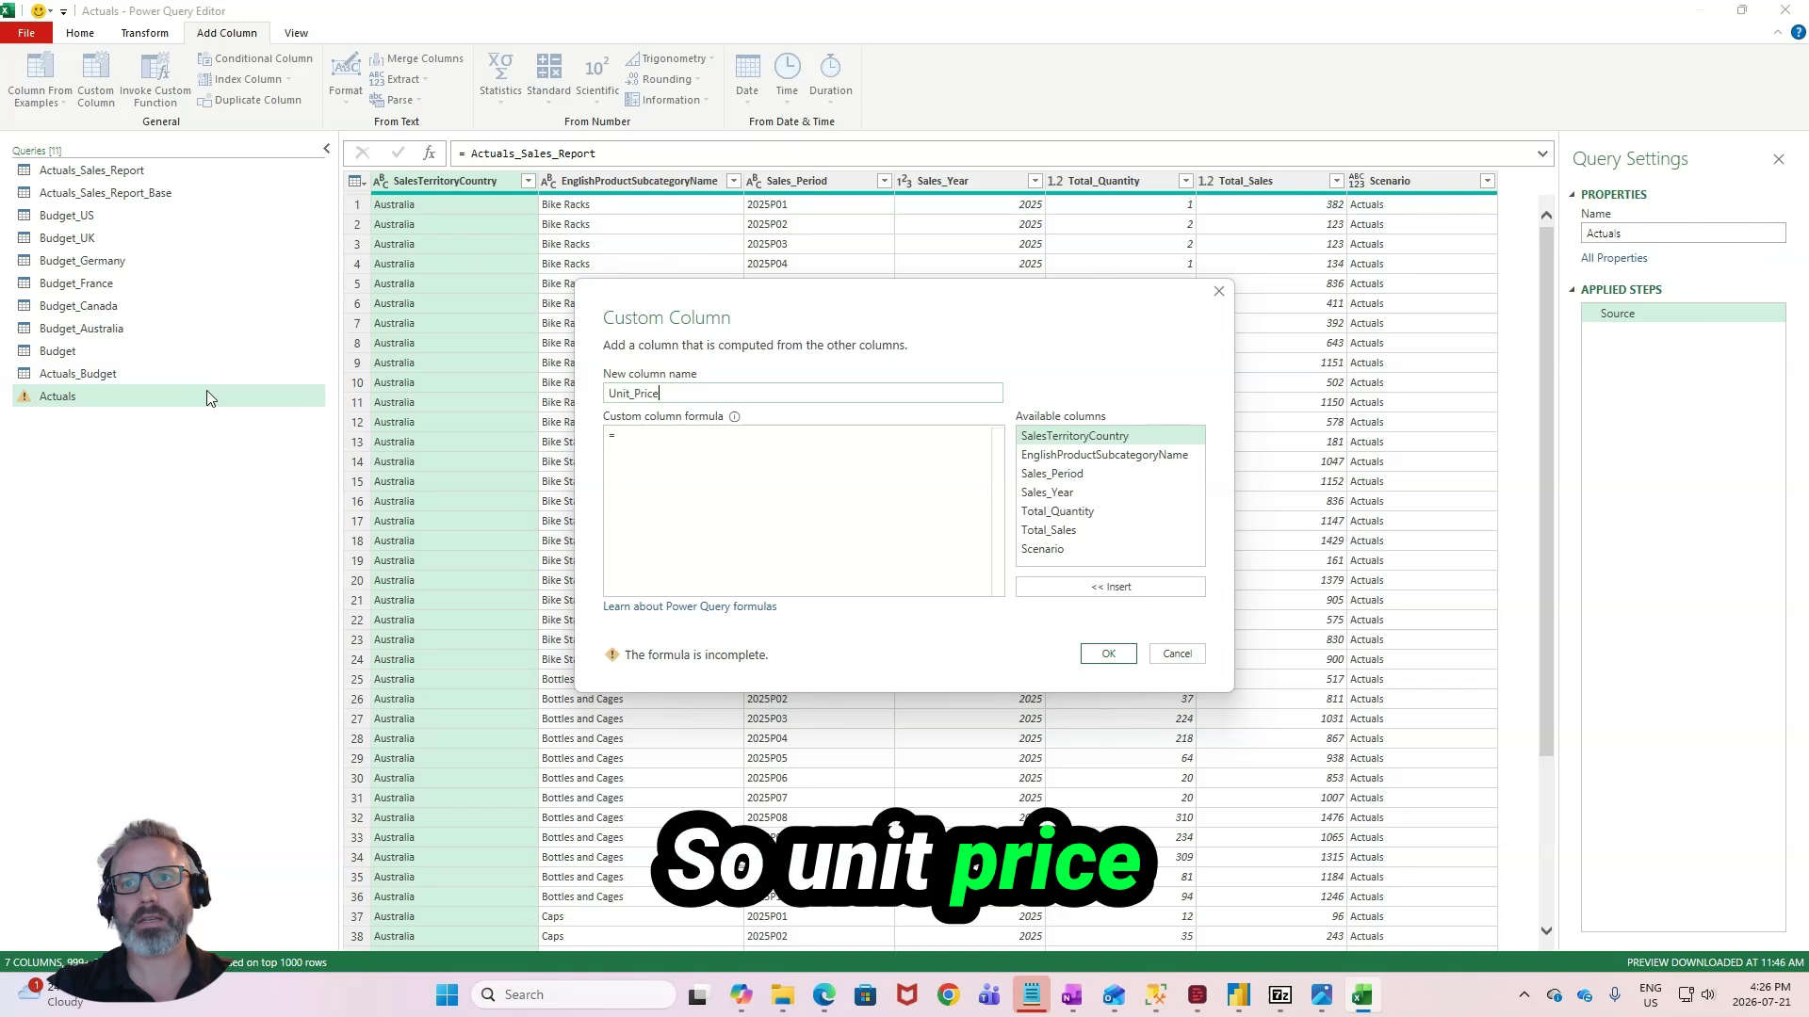
key("Tab")
type("[Total_Sales]")
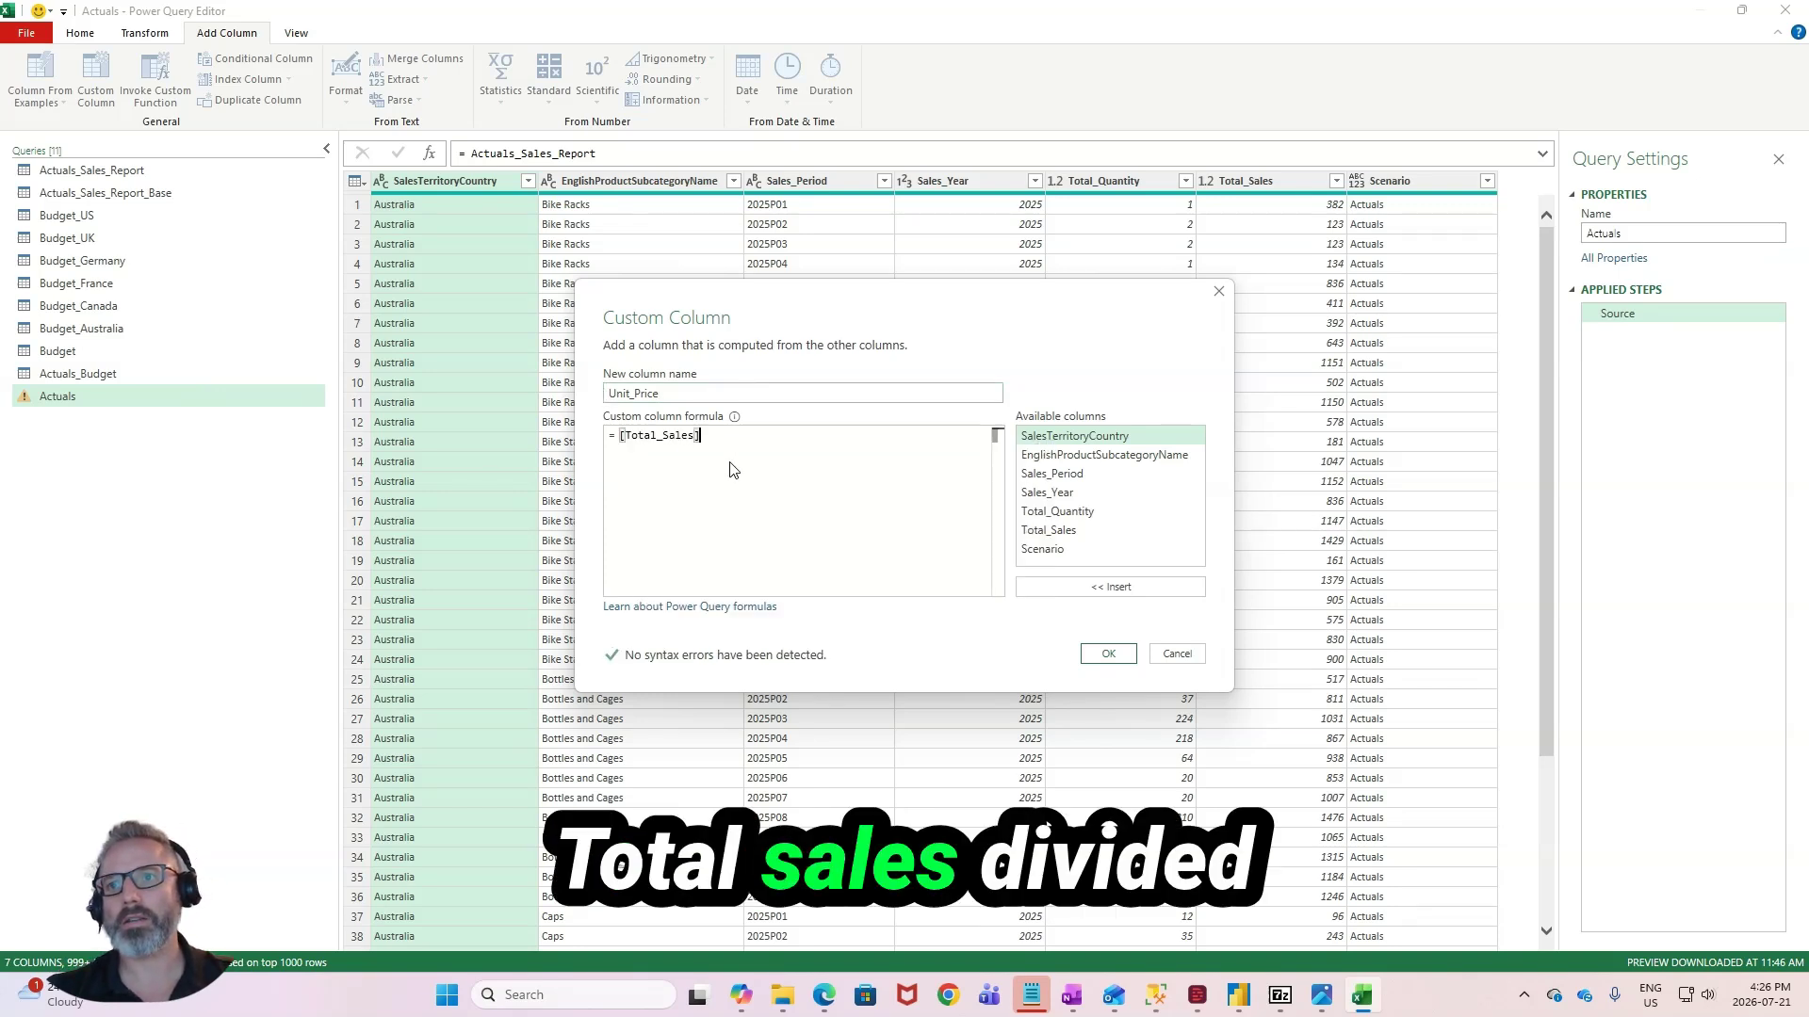
type(" /")
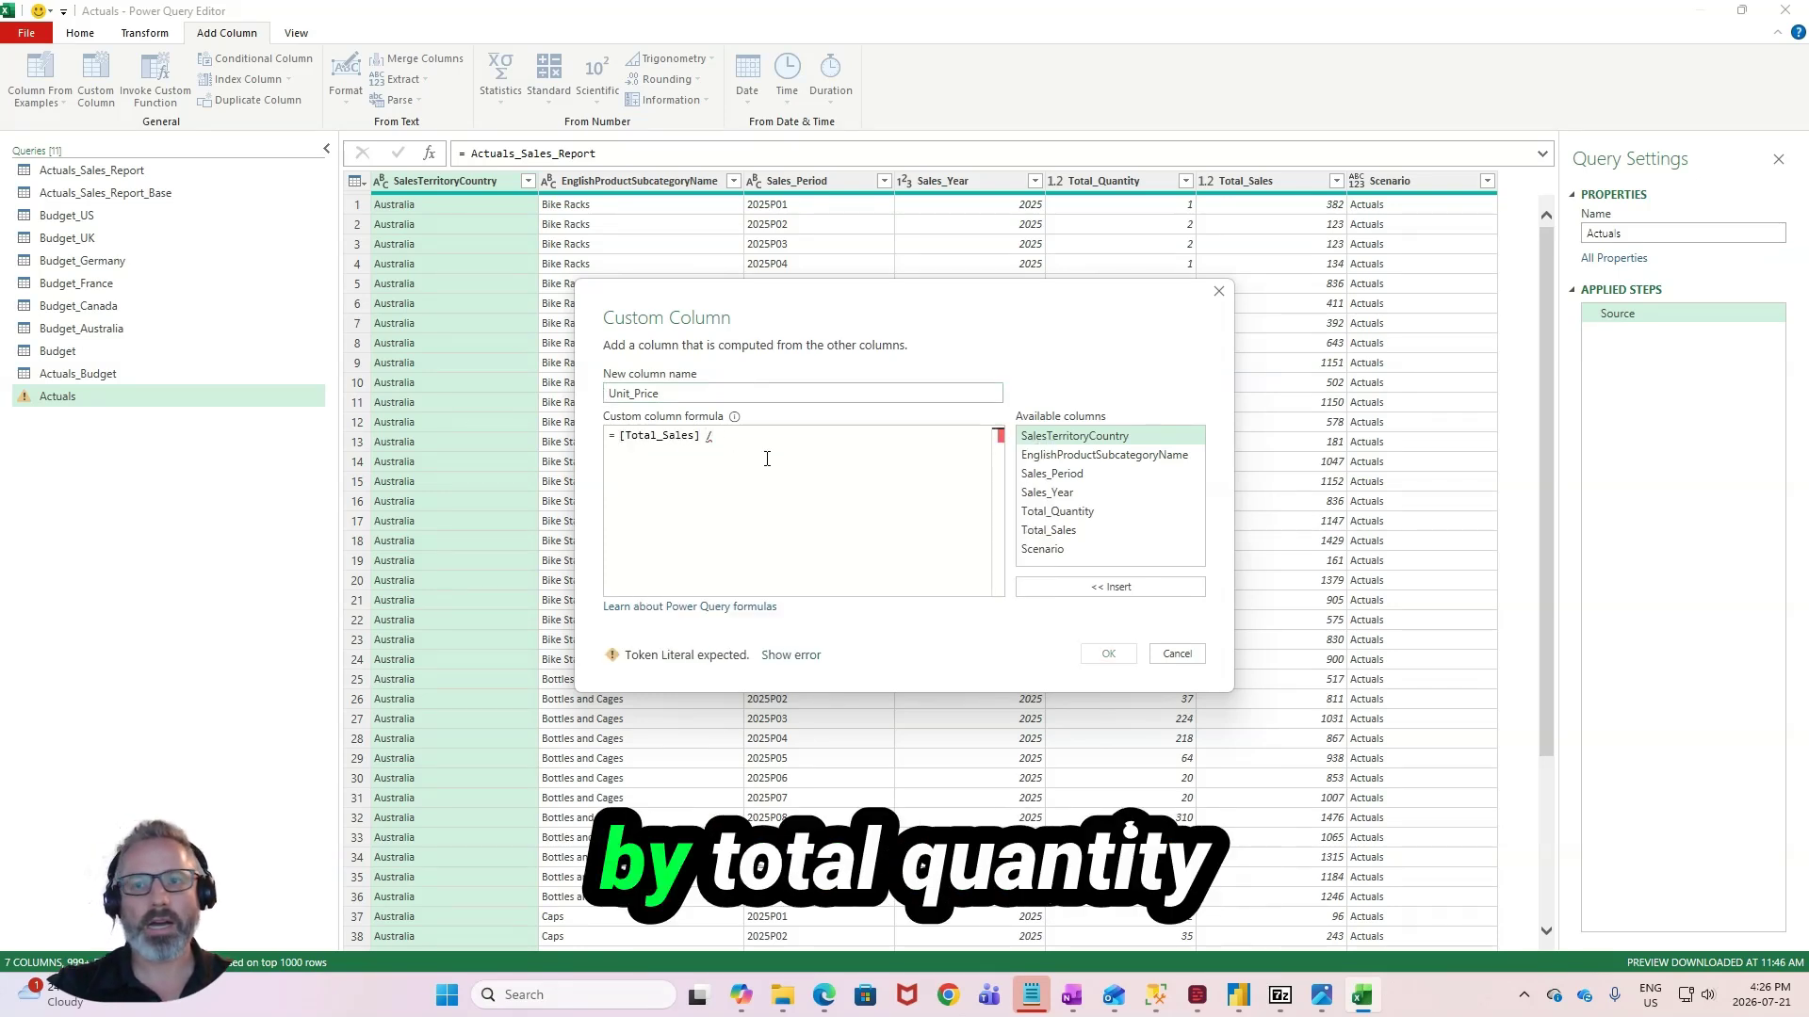
type(" [Tota")
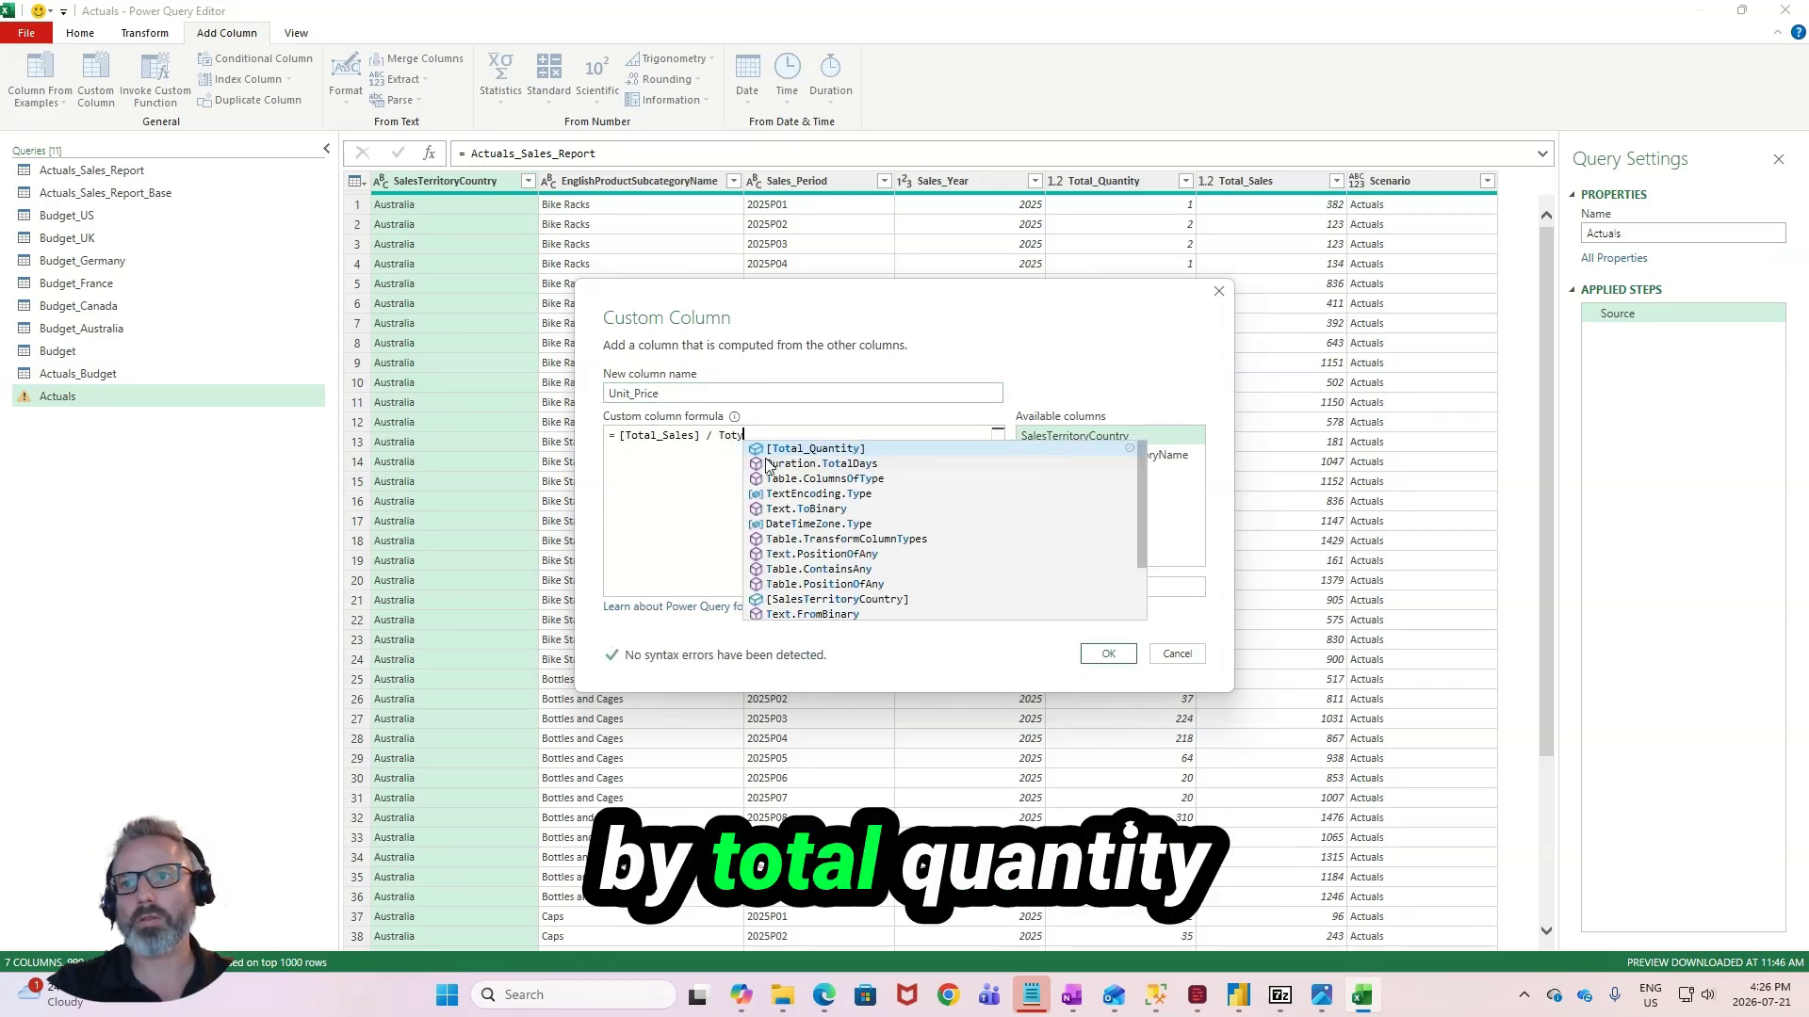
key("BackSpace")
key("BackSpace")
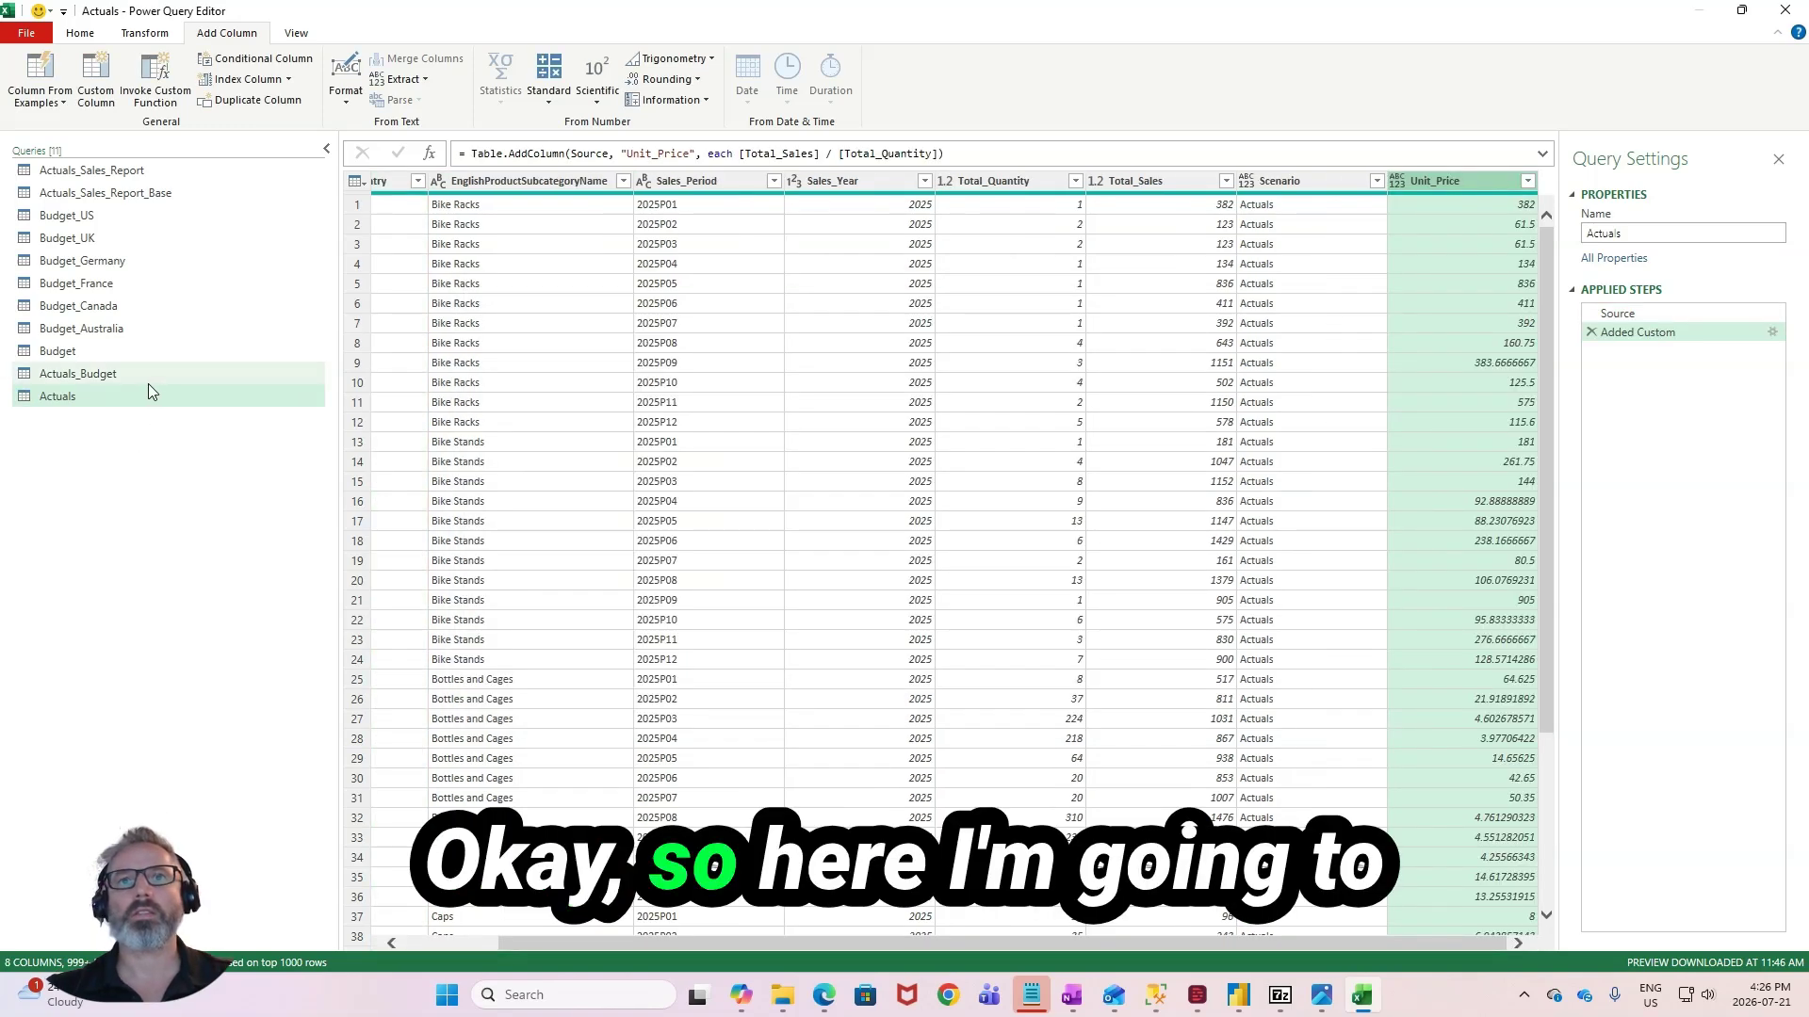
- Replace the second table in the Actuals_Budget query's append with Actuals and check the combined columns
left_click(134, 372)
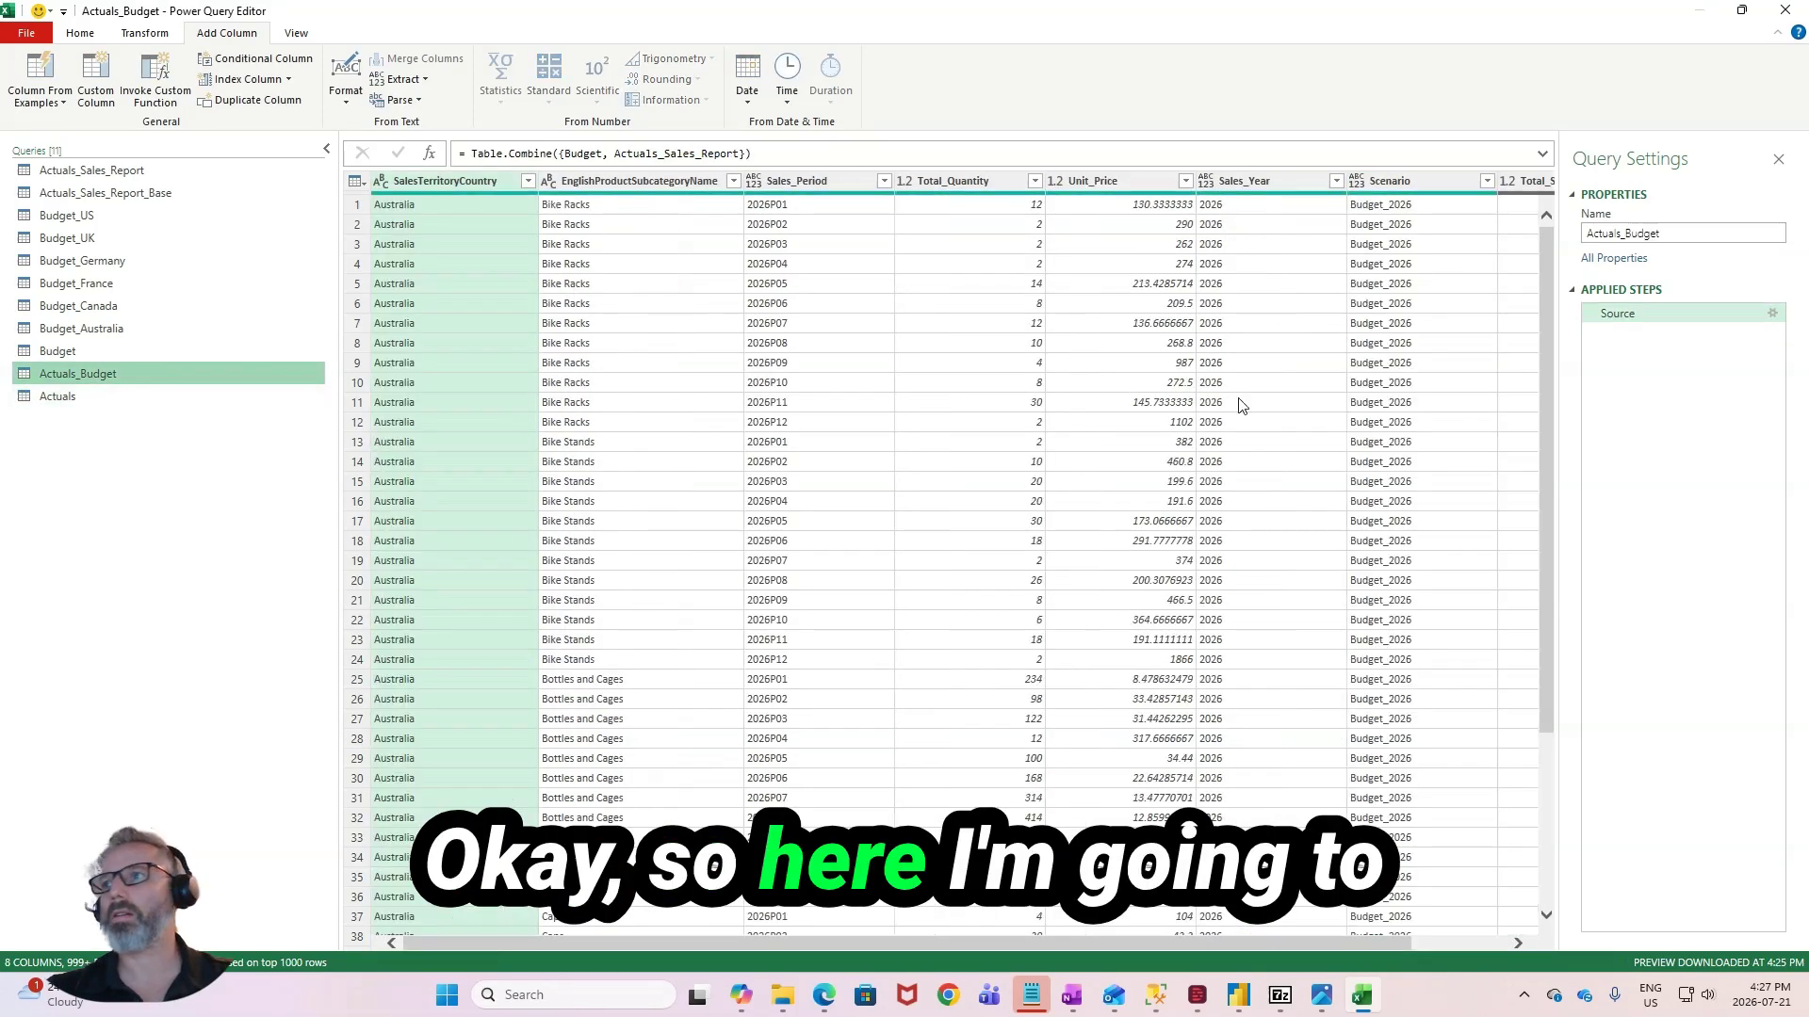
left_click(1772, 313)
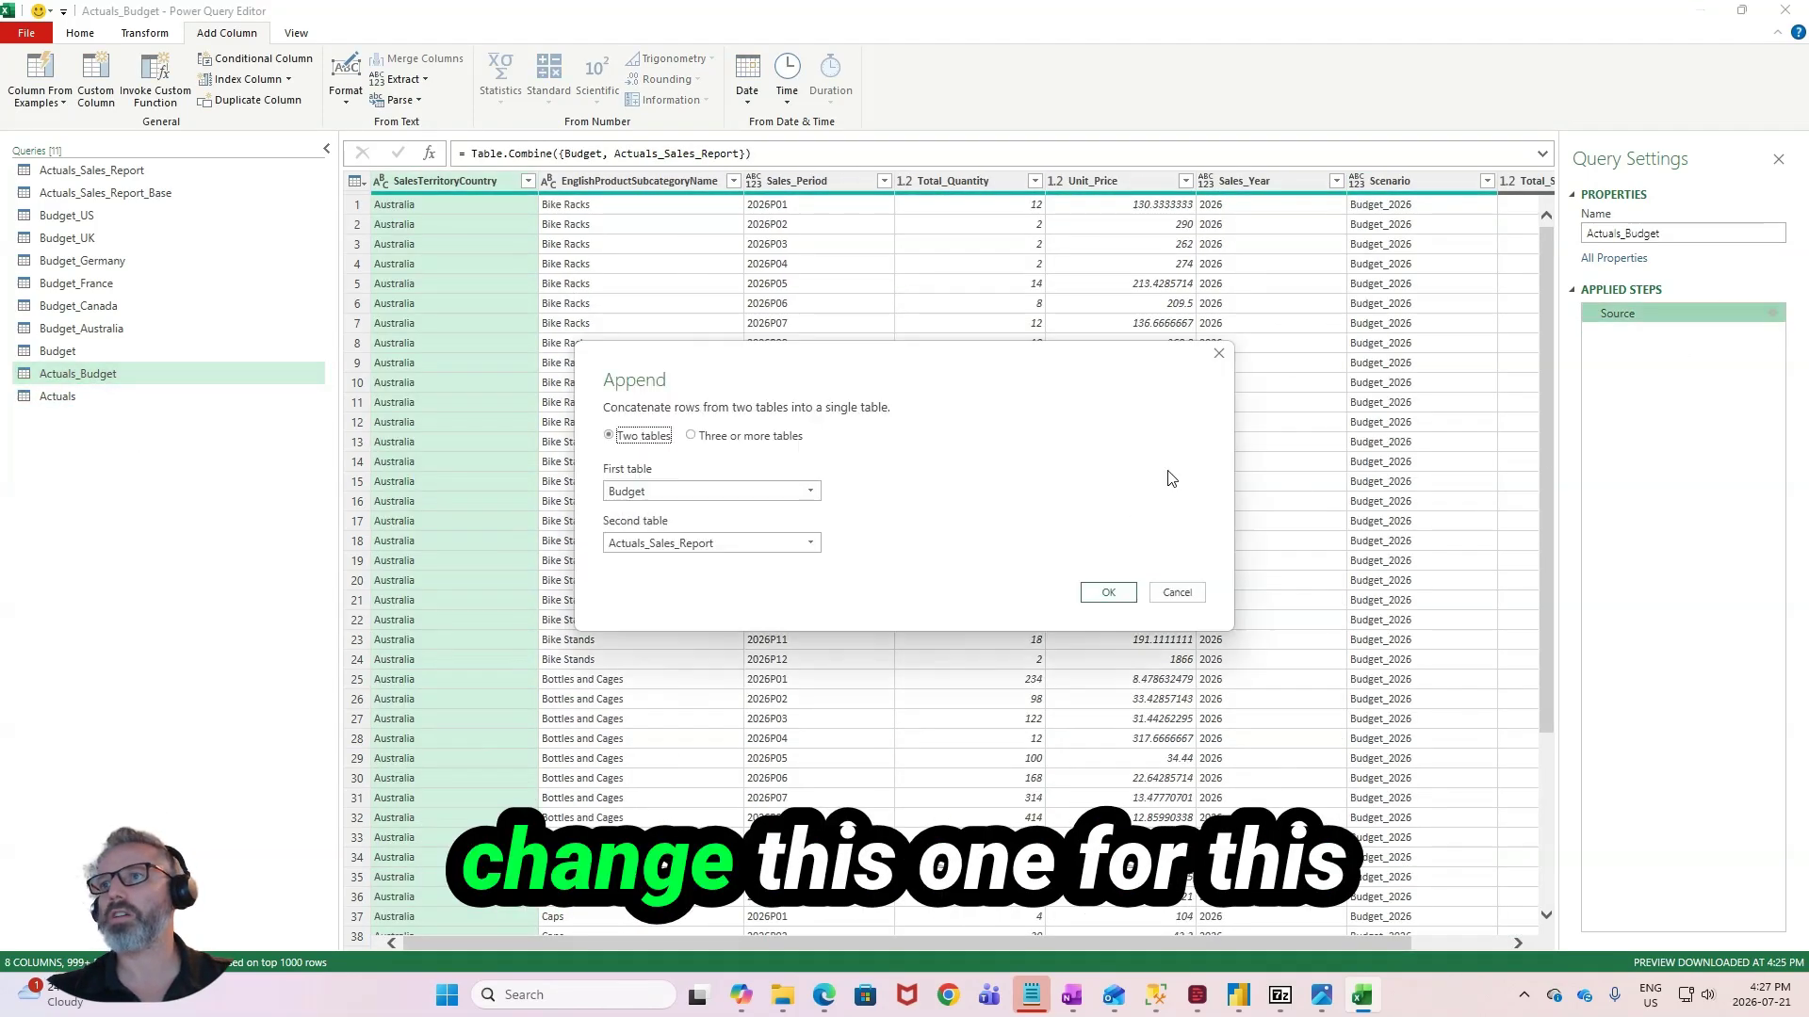
left_click(780, 547)
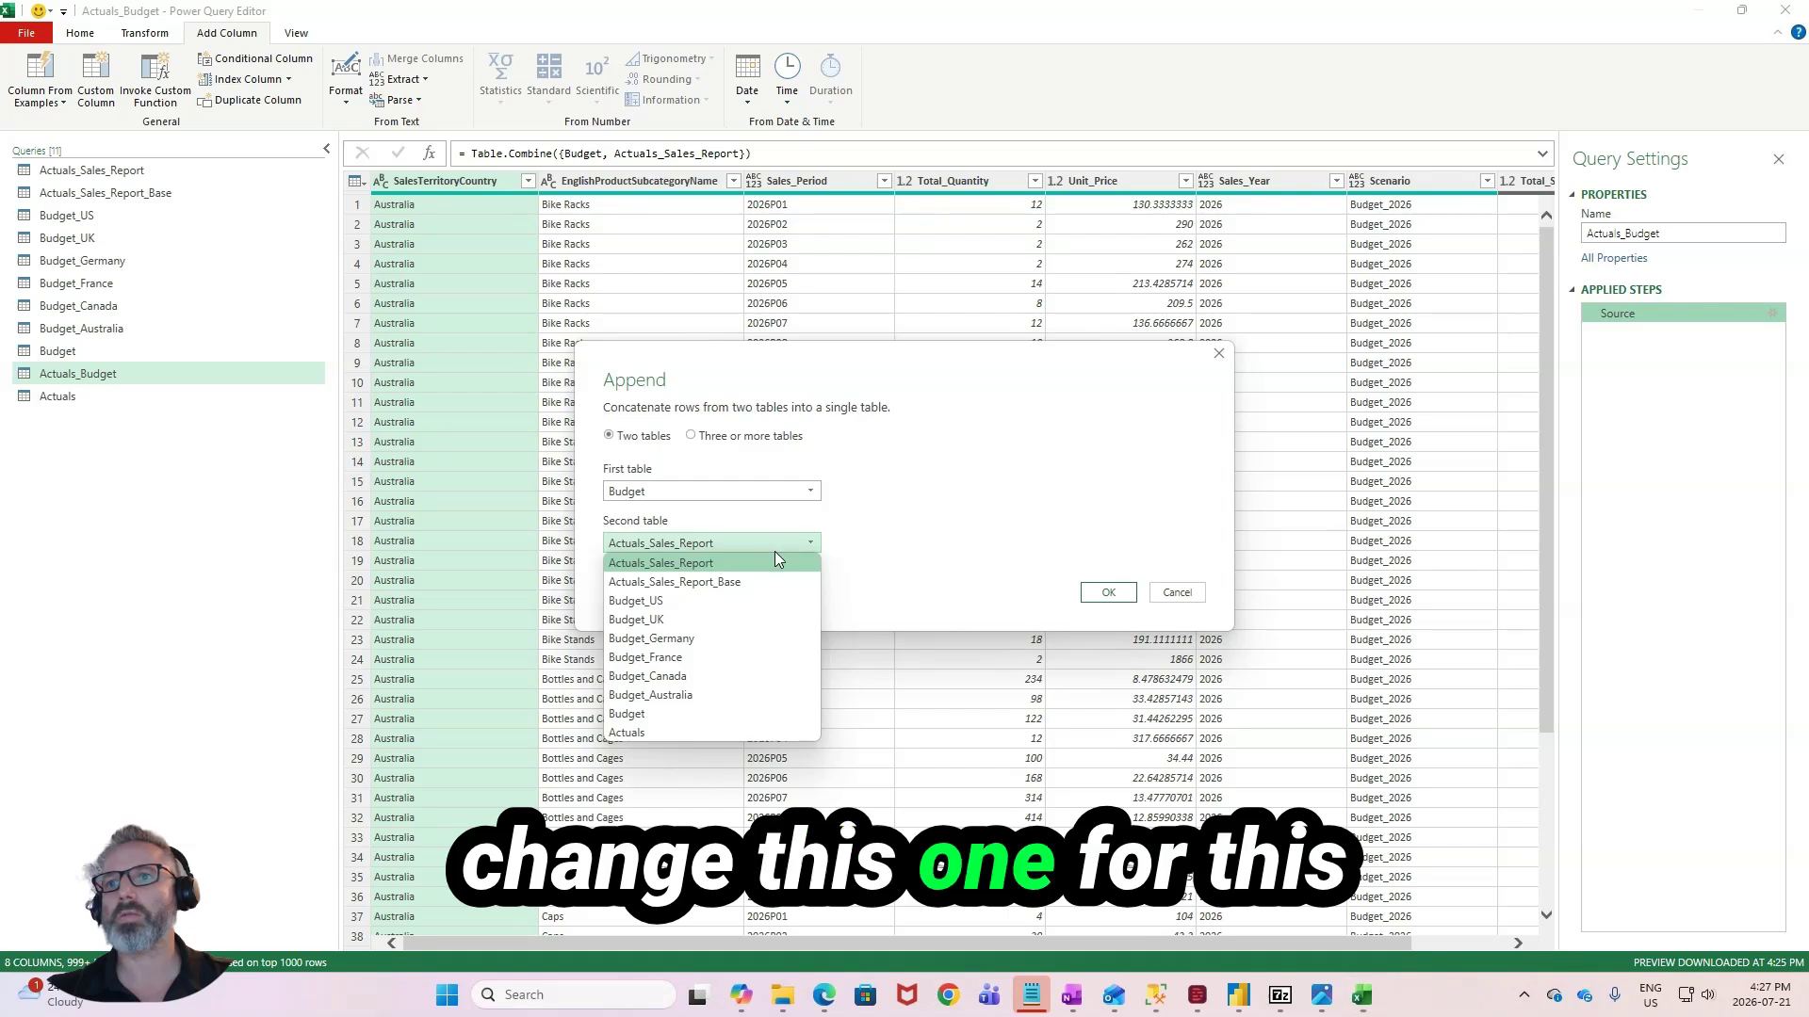
left_click(735, 727)
left_click(1108, 593)
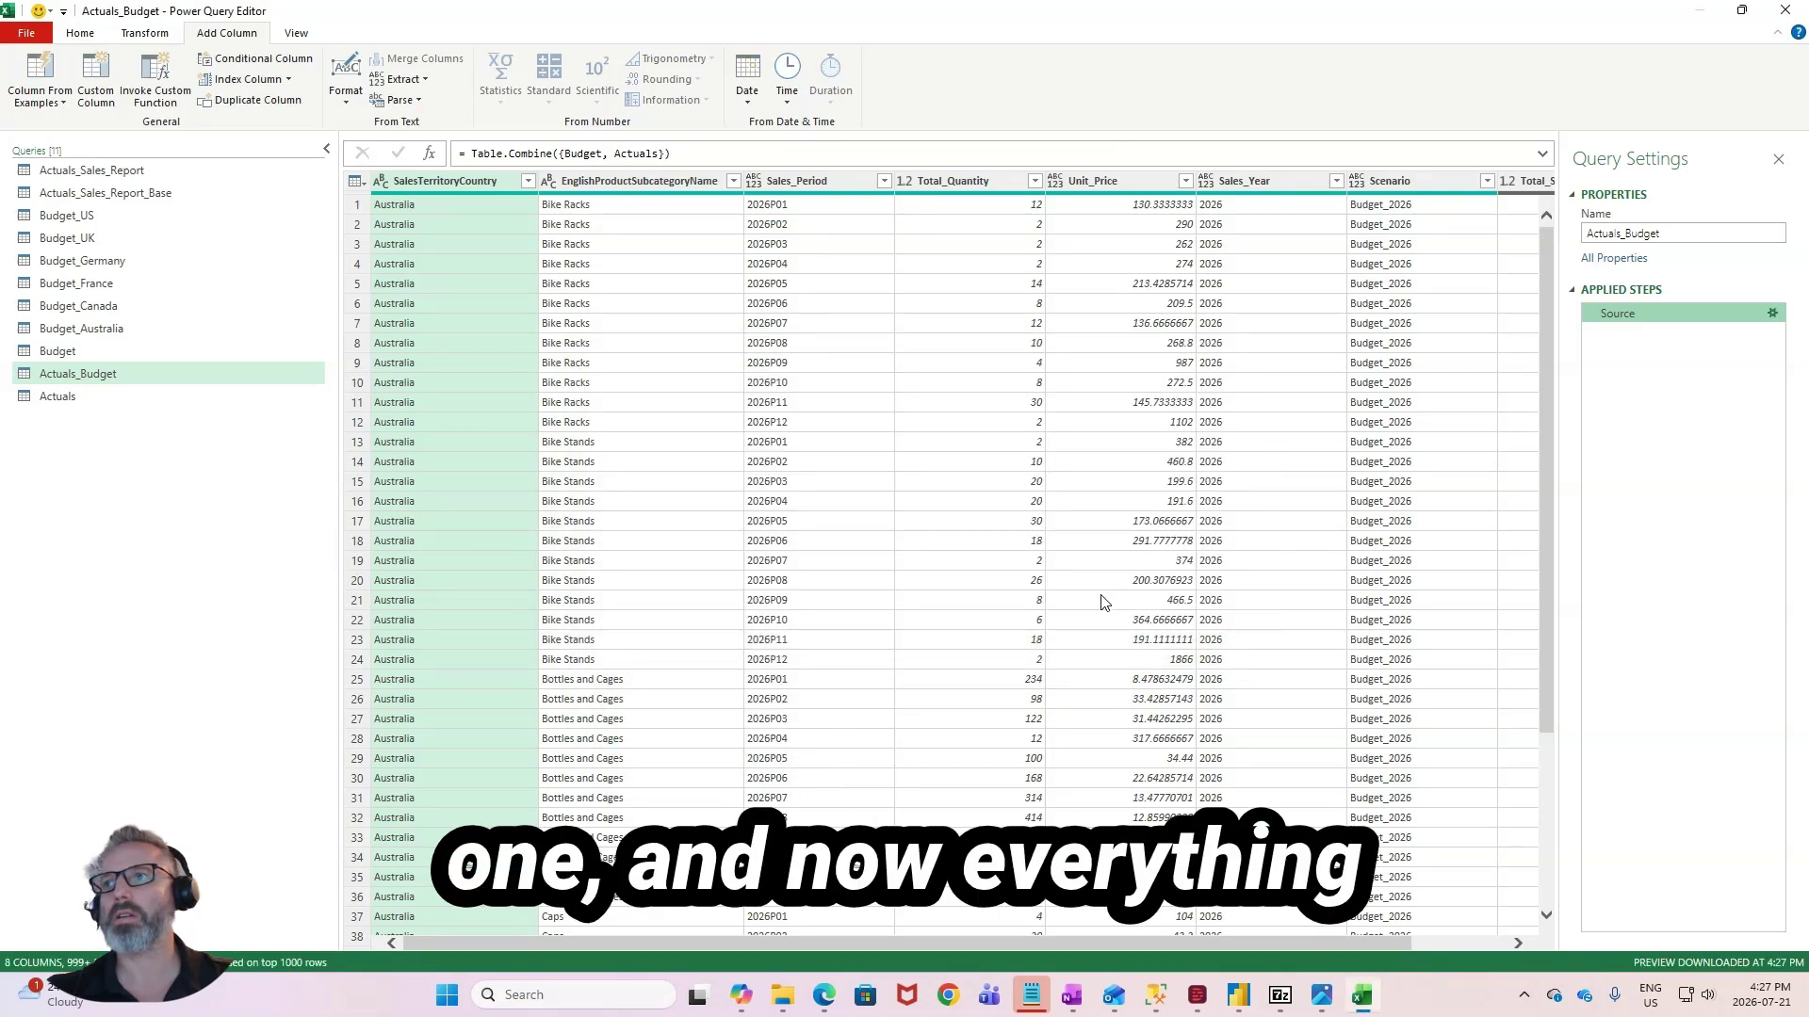
left_click_drag(1018, 940, 1242, 938)
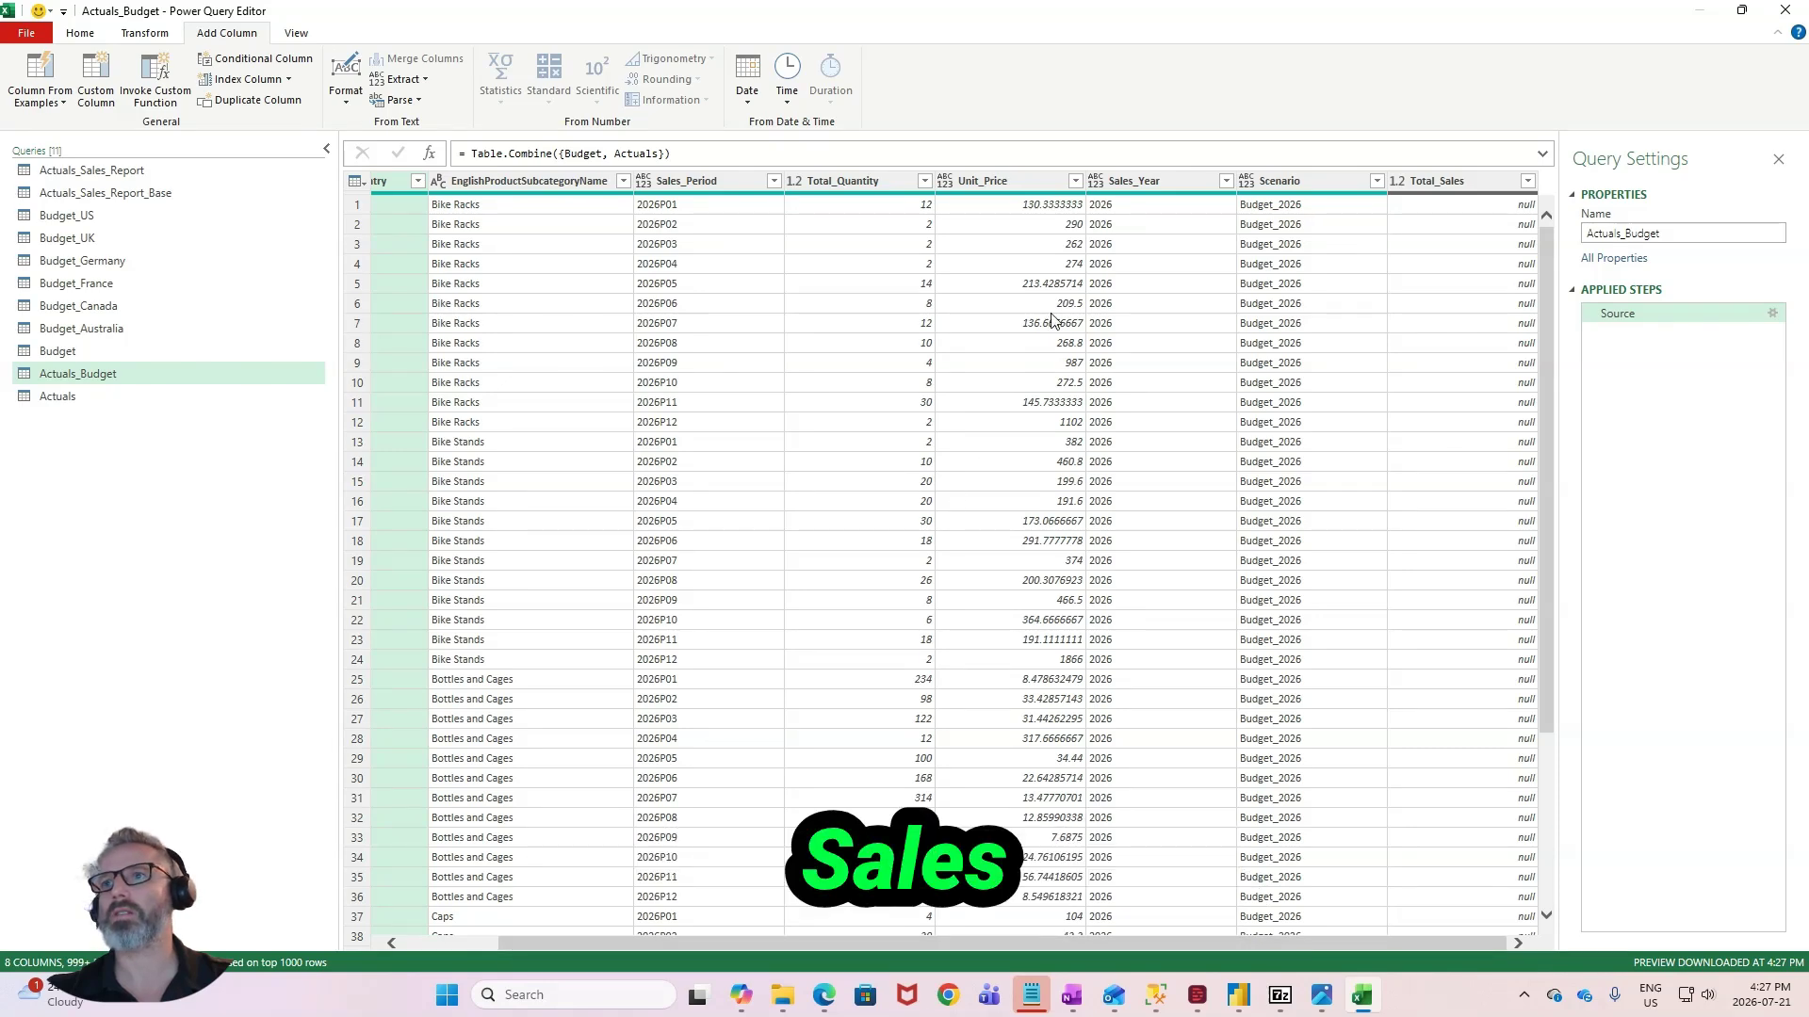
- Add a custom column named Total_Sales to the Budget query with the formula [Total_Quantity] * [Unit_Price]
left_click(127, 356)
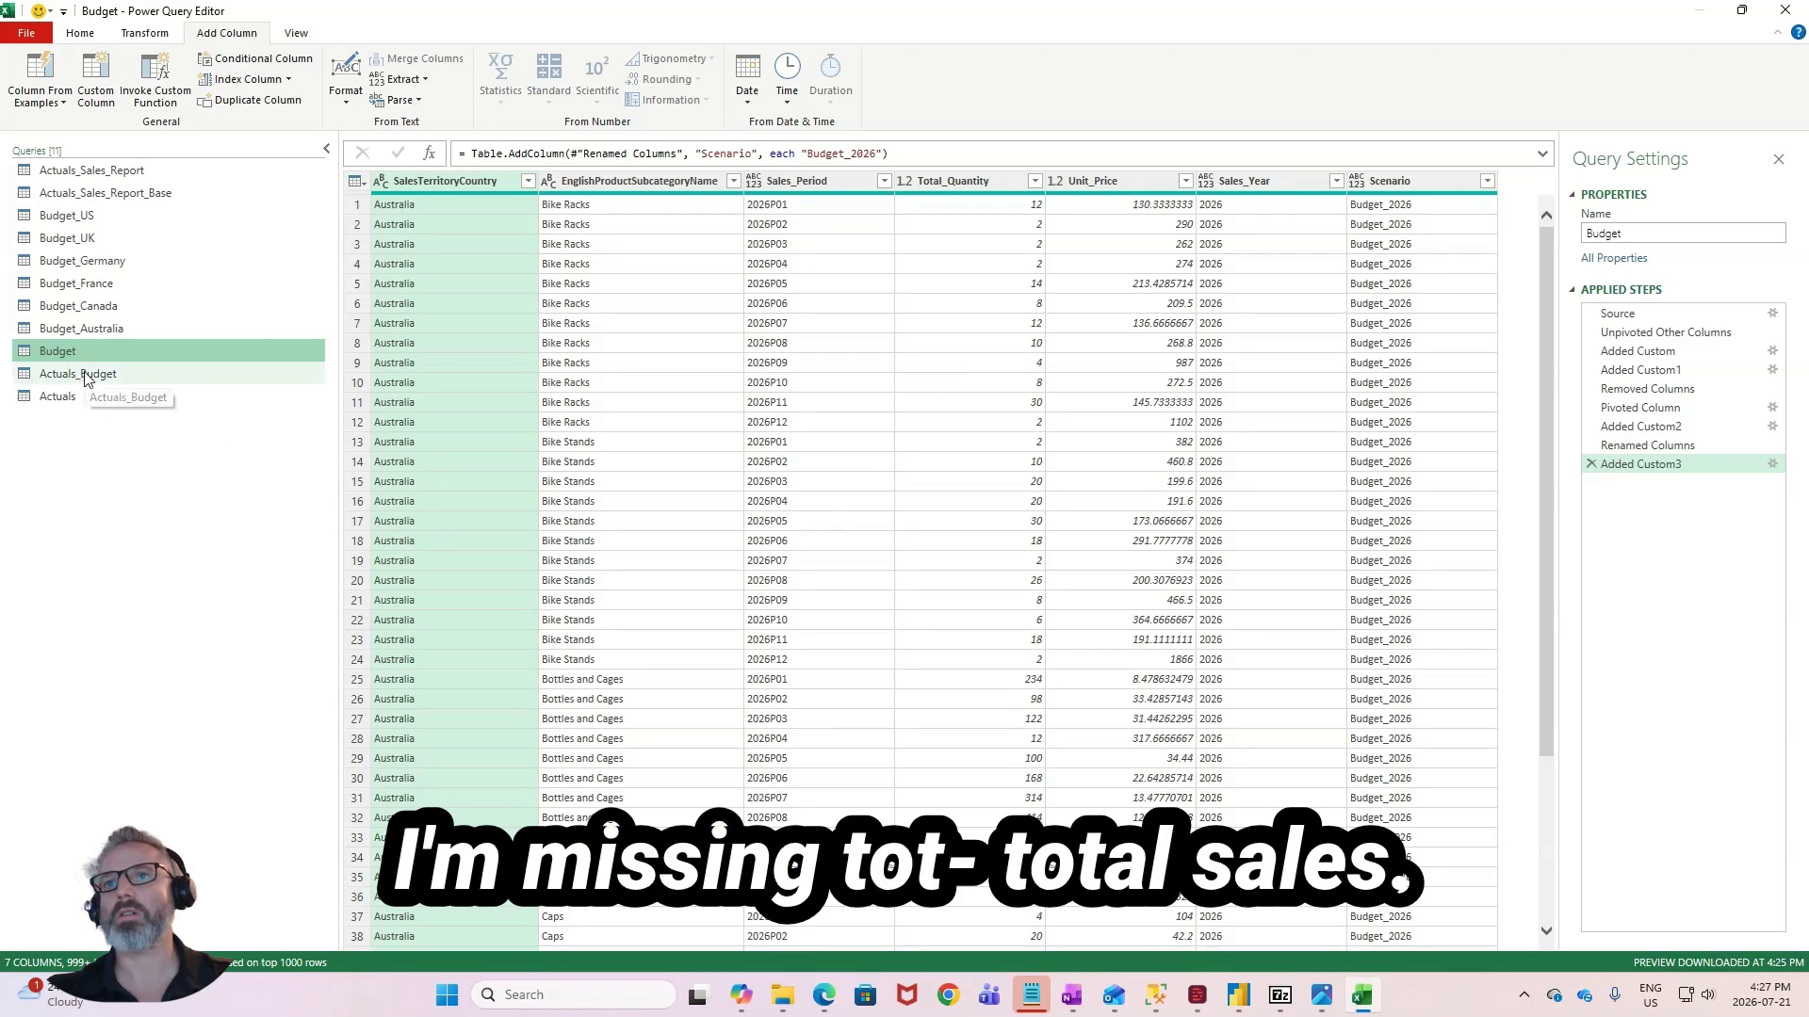
left_click(95, 80)
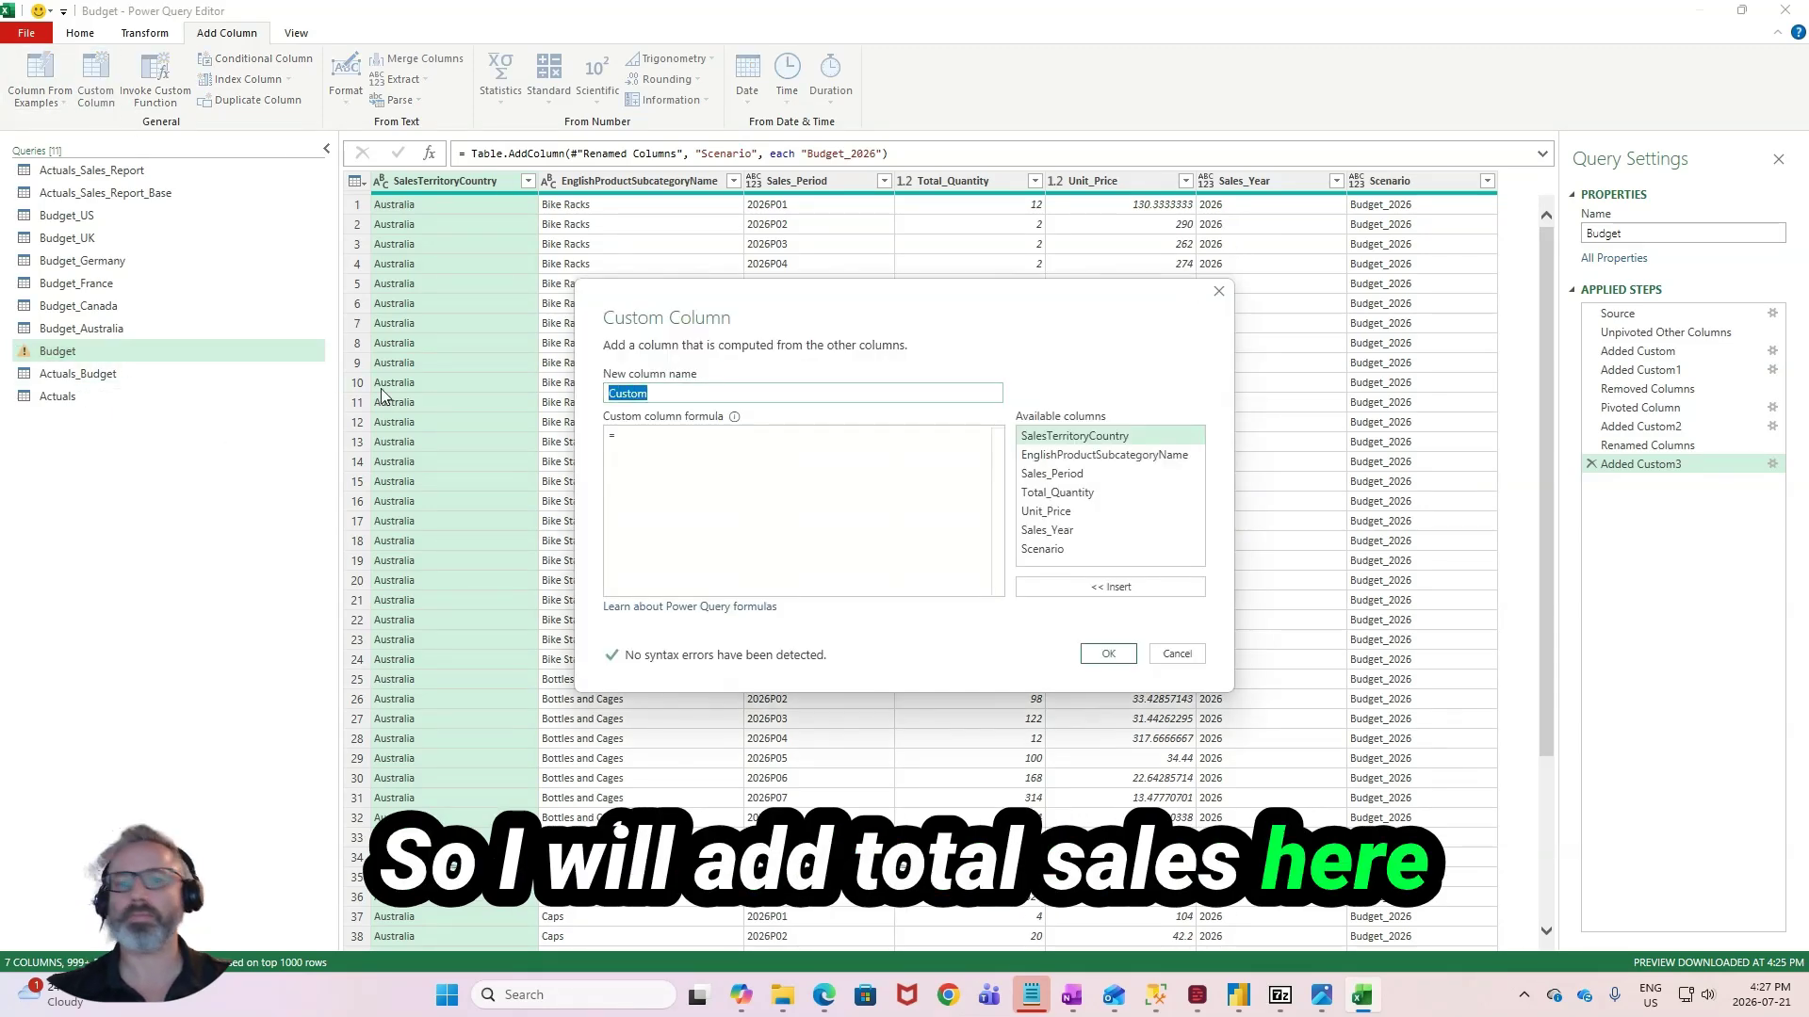
type("Total_Sales")
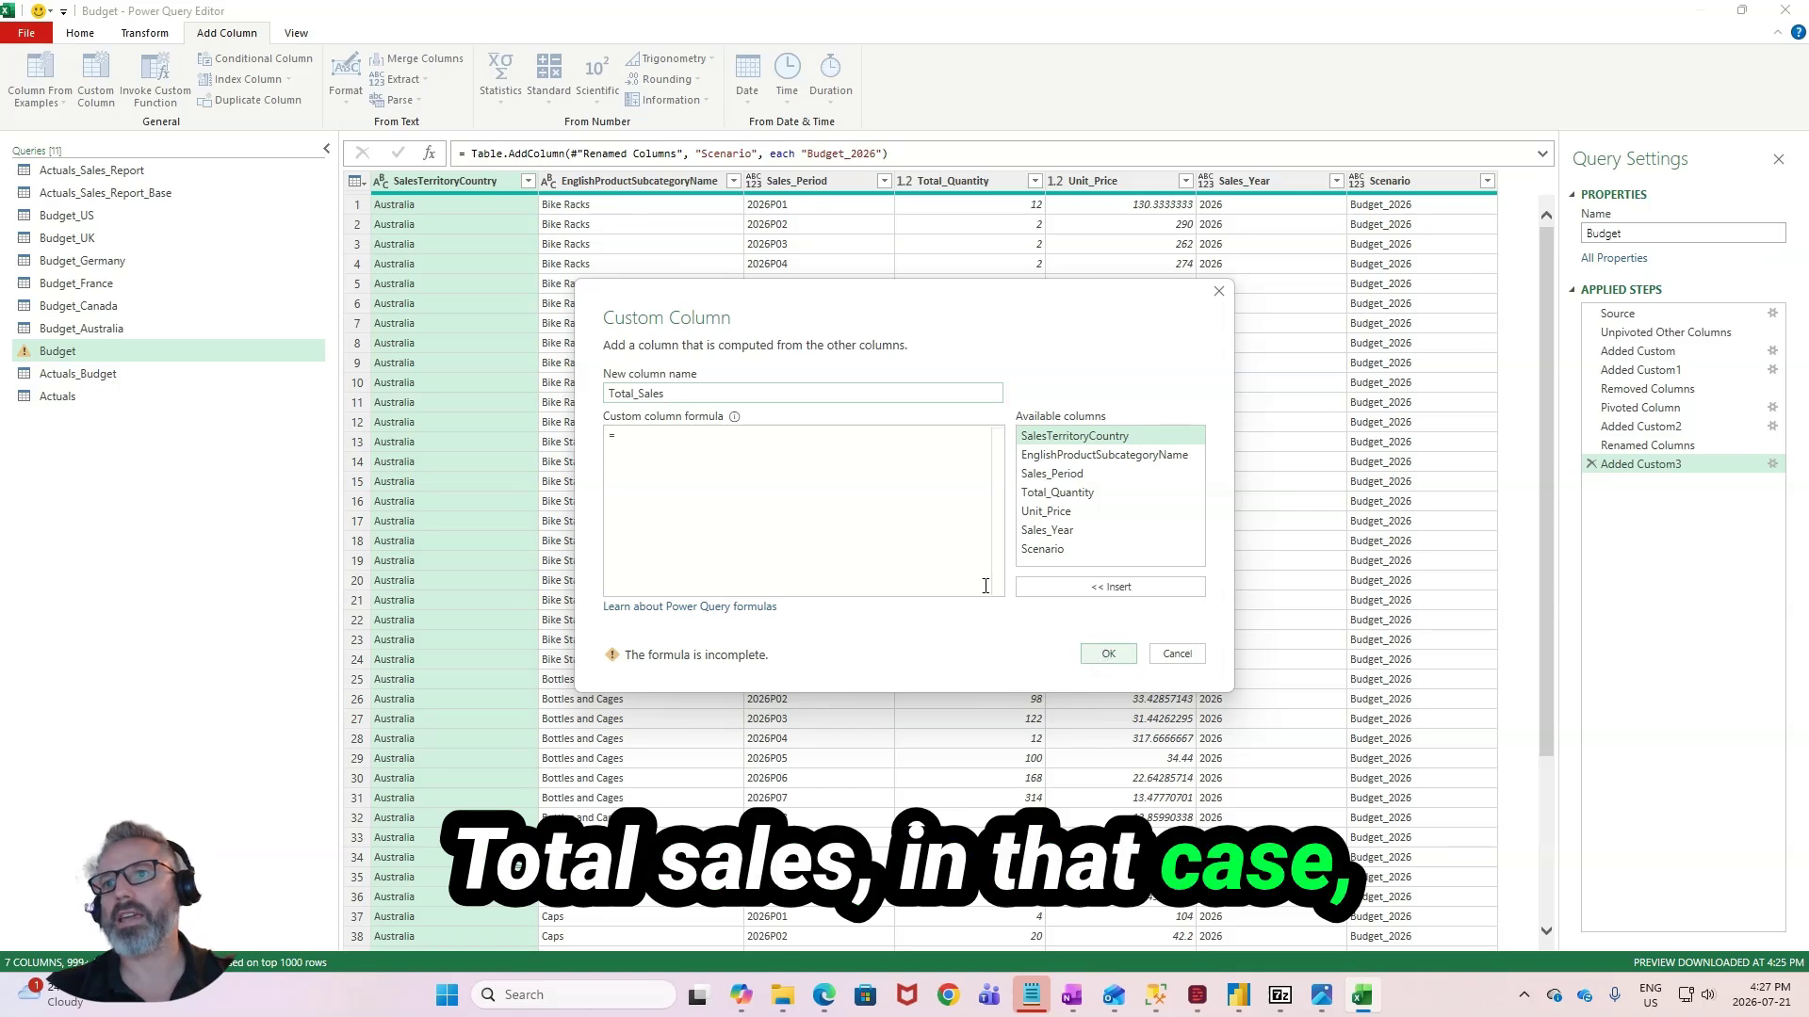
left_click(753, 458)
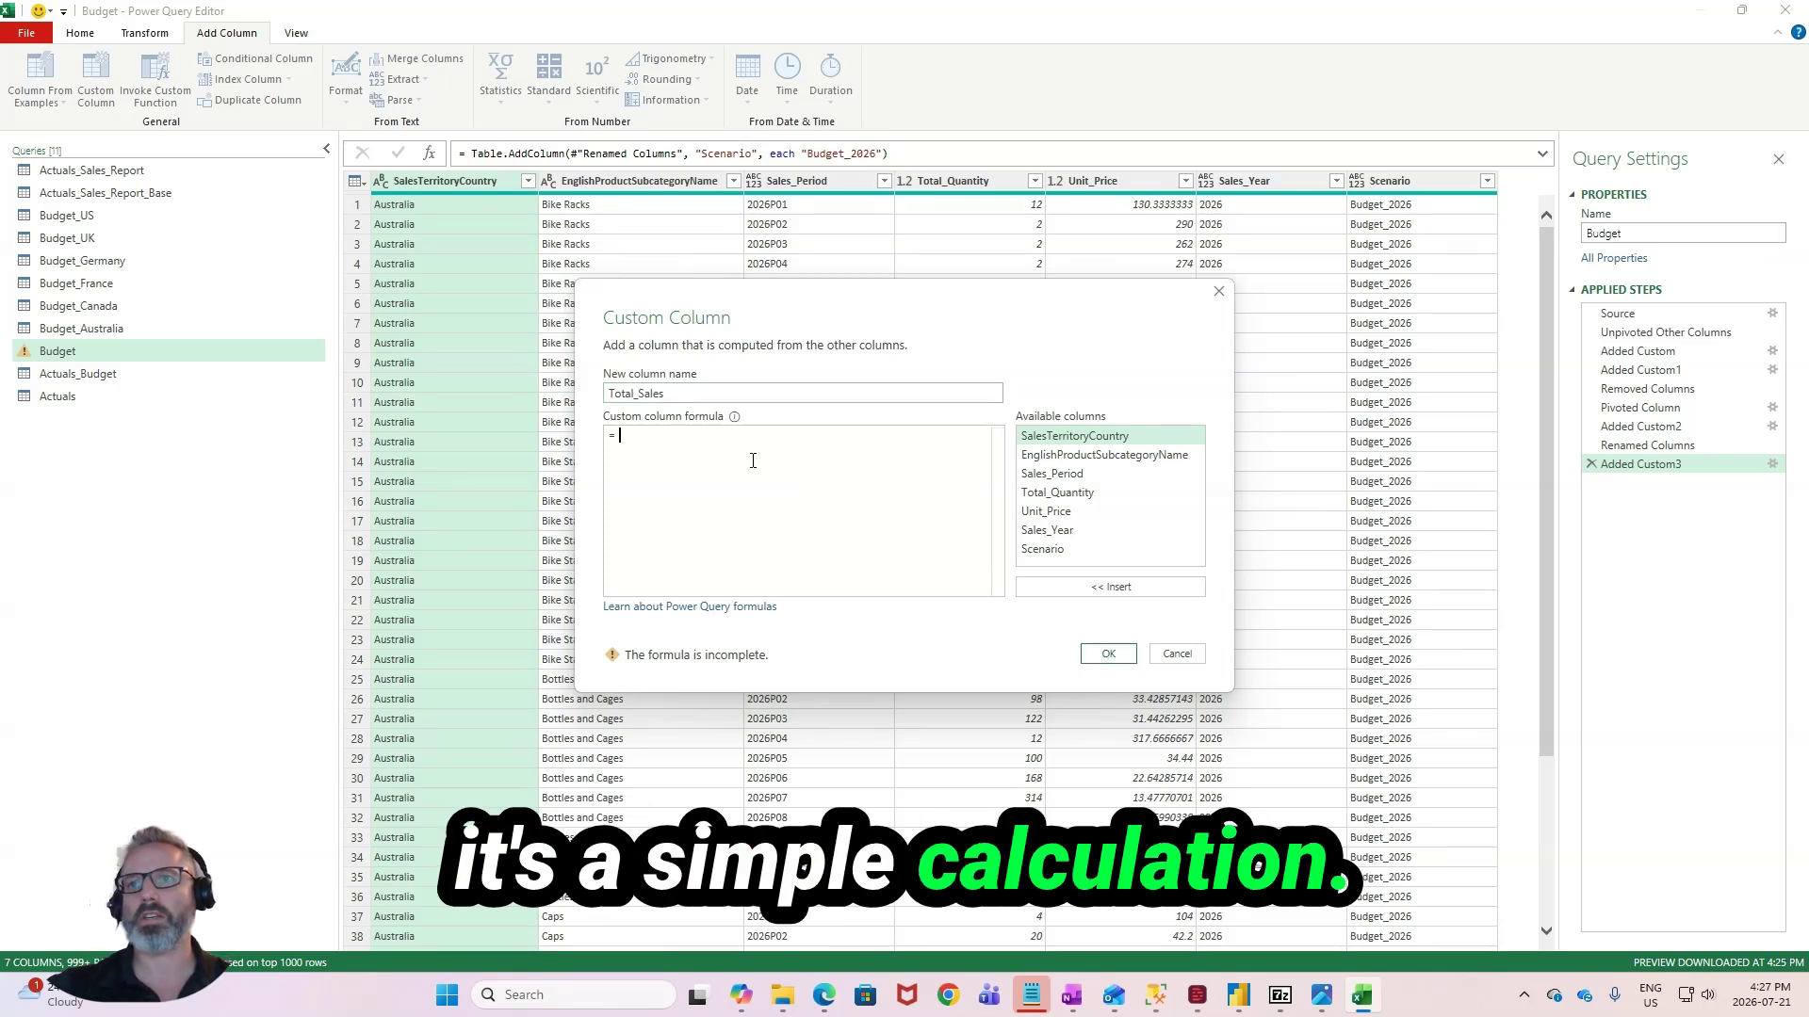
type("[")
key("Left")
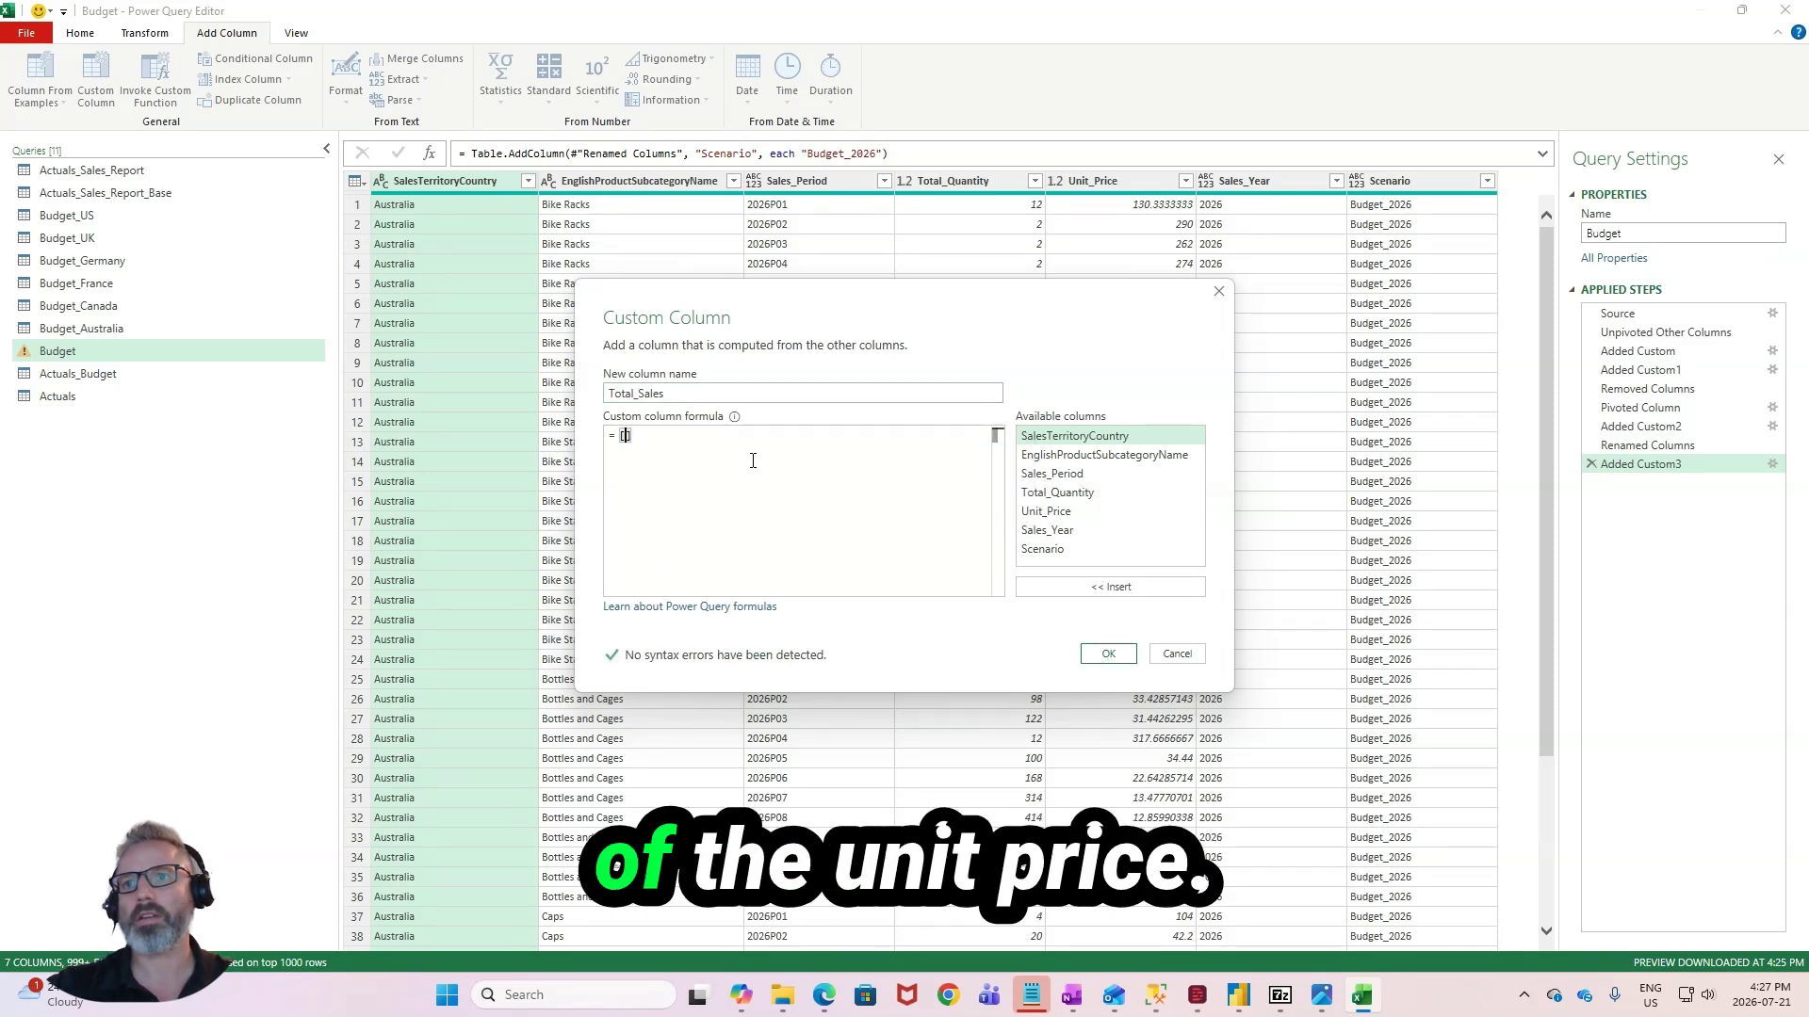
type("toit")
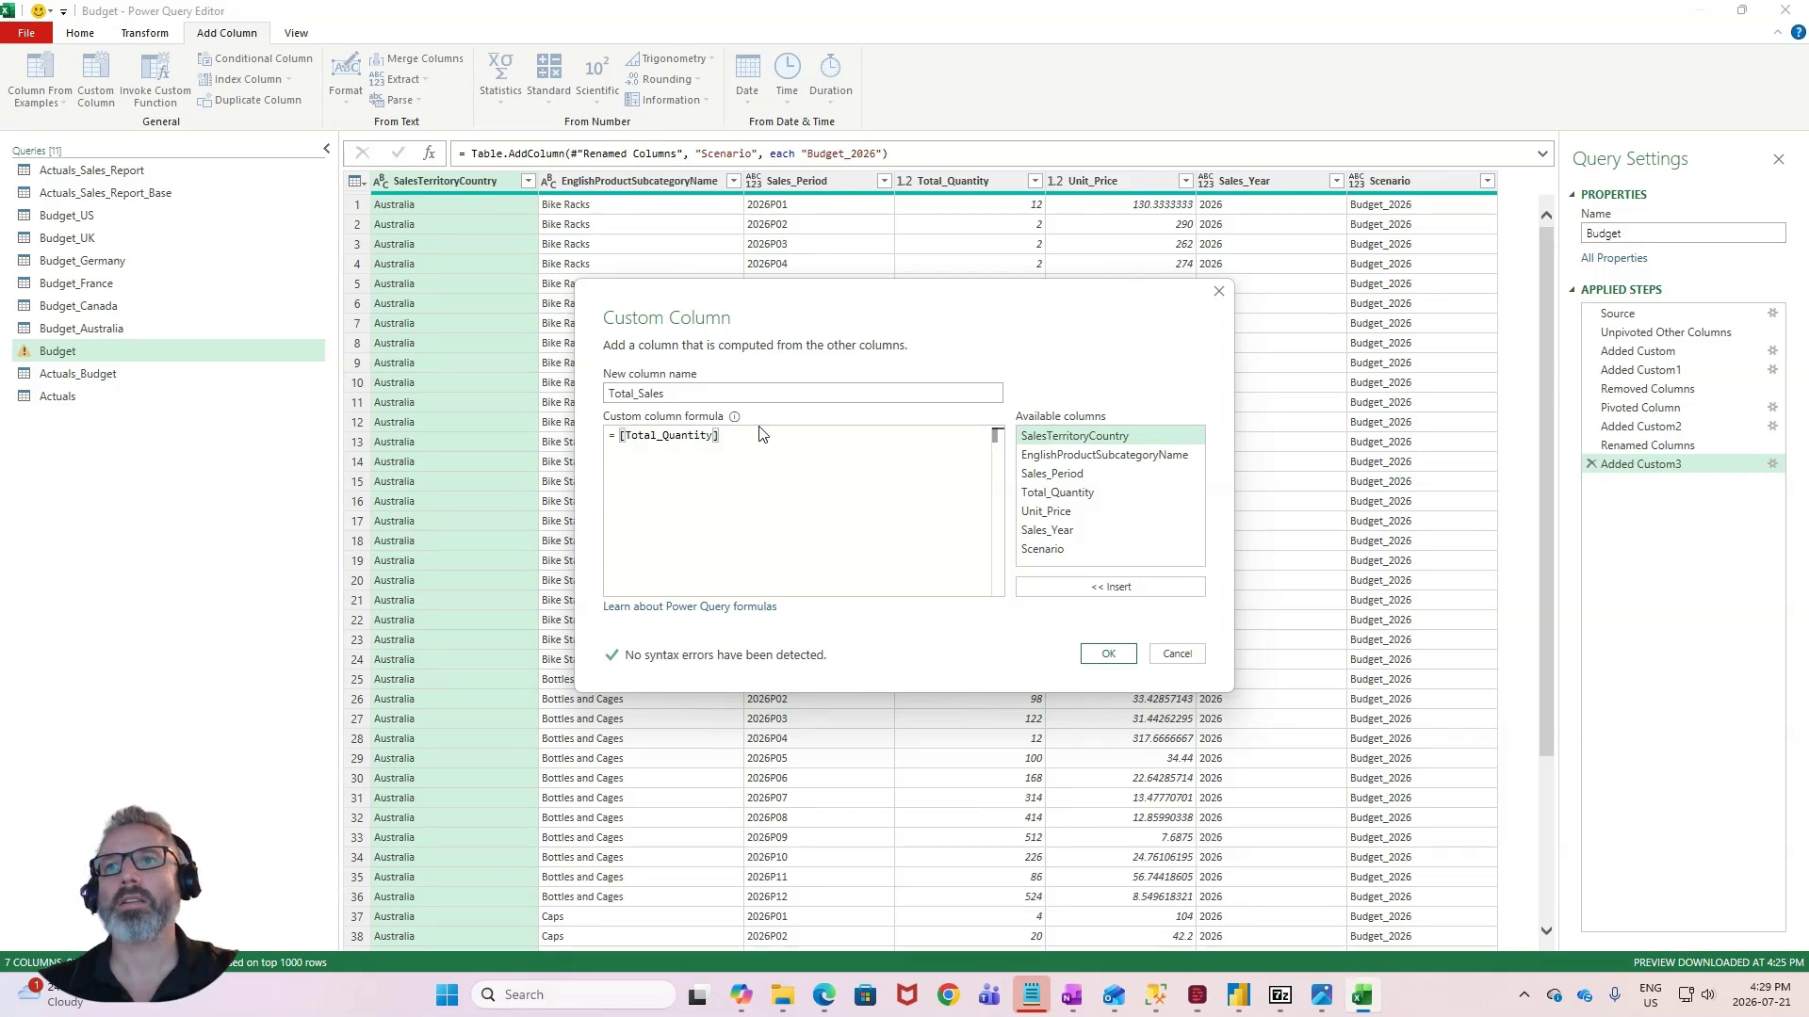
type("*")
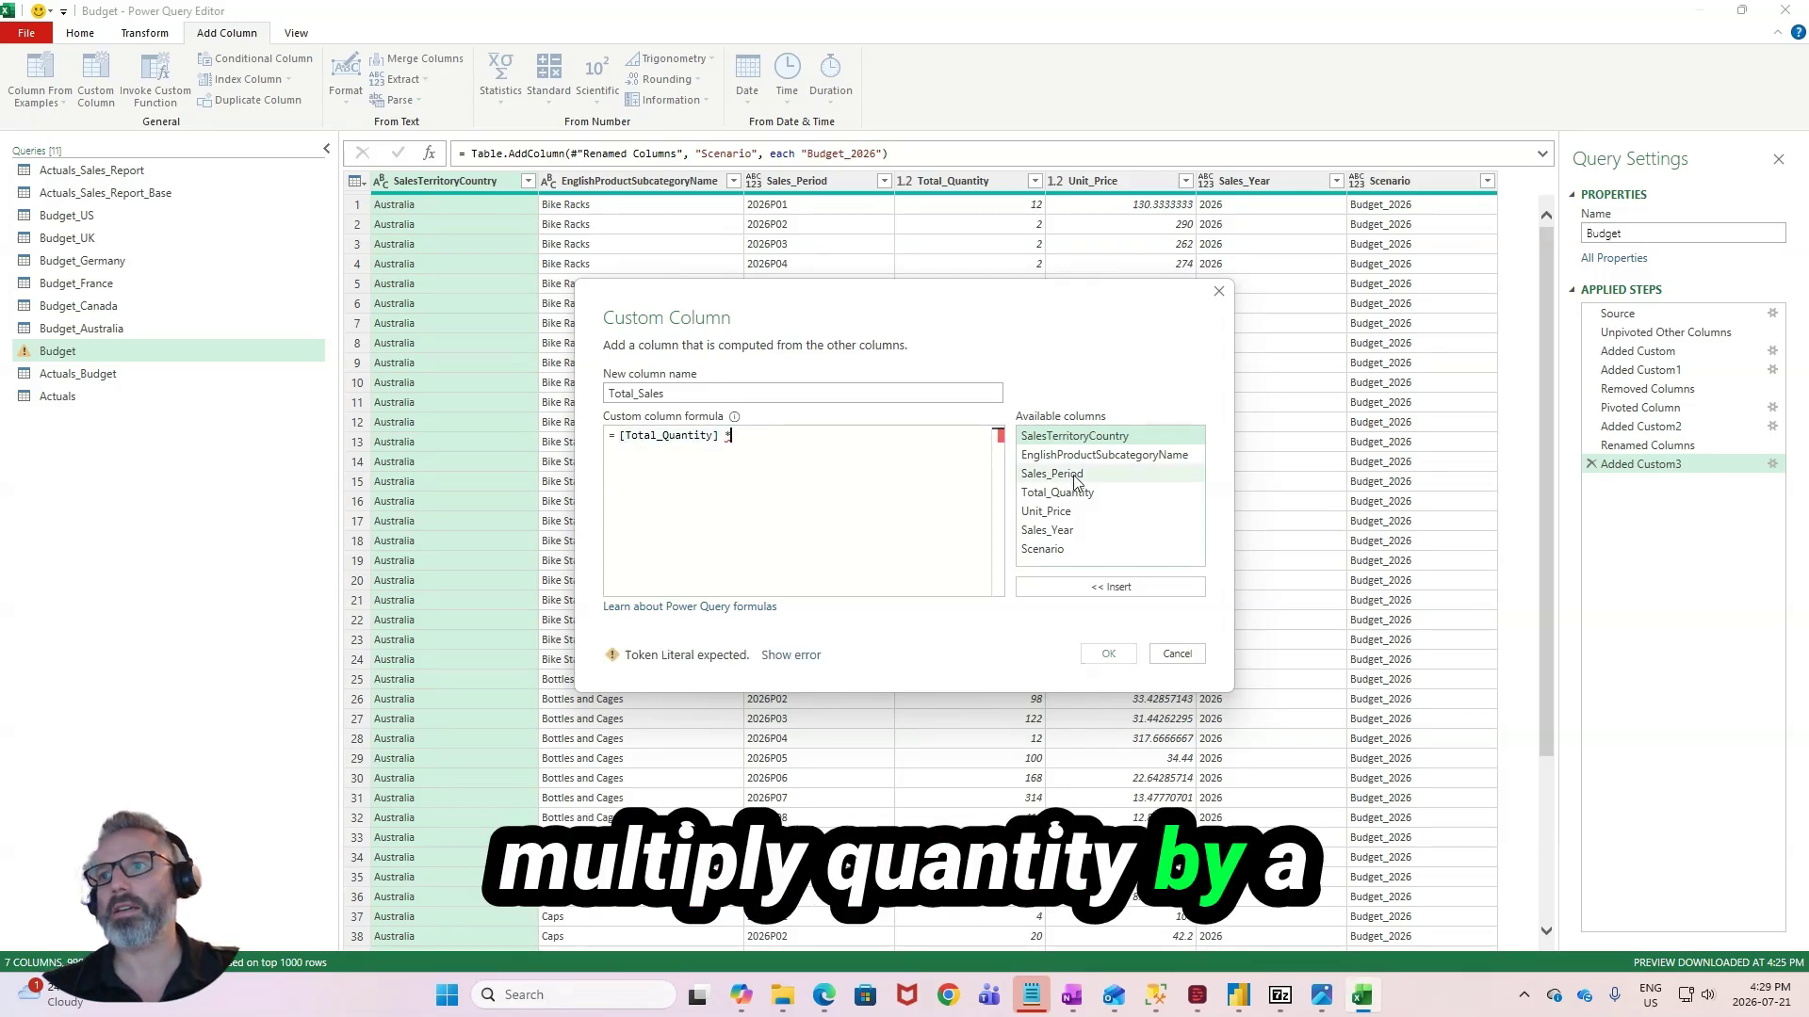
left_click(1081, 513)
left_click(1109, 653)
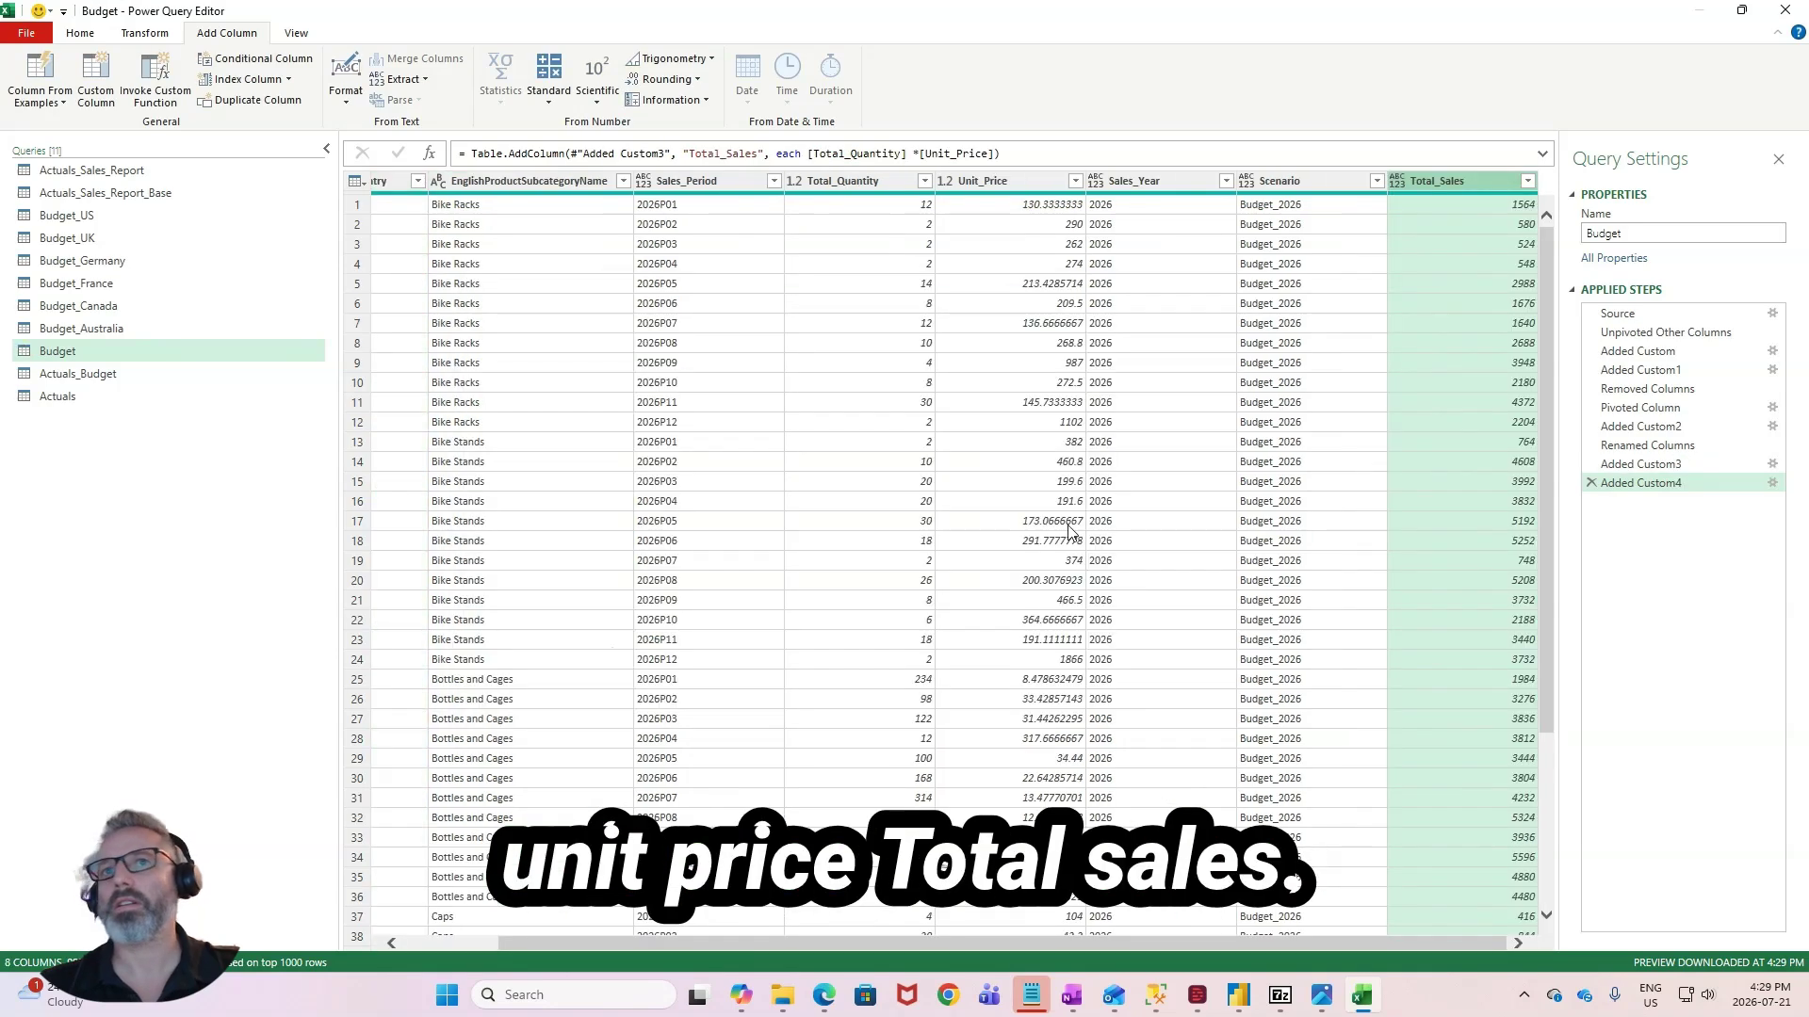
- Check the Total_Sales column in the combined Actuals_Budget query and close and load the queries to the workbook
left_click(205, 380)
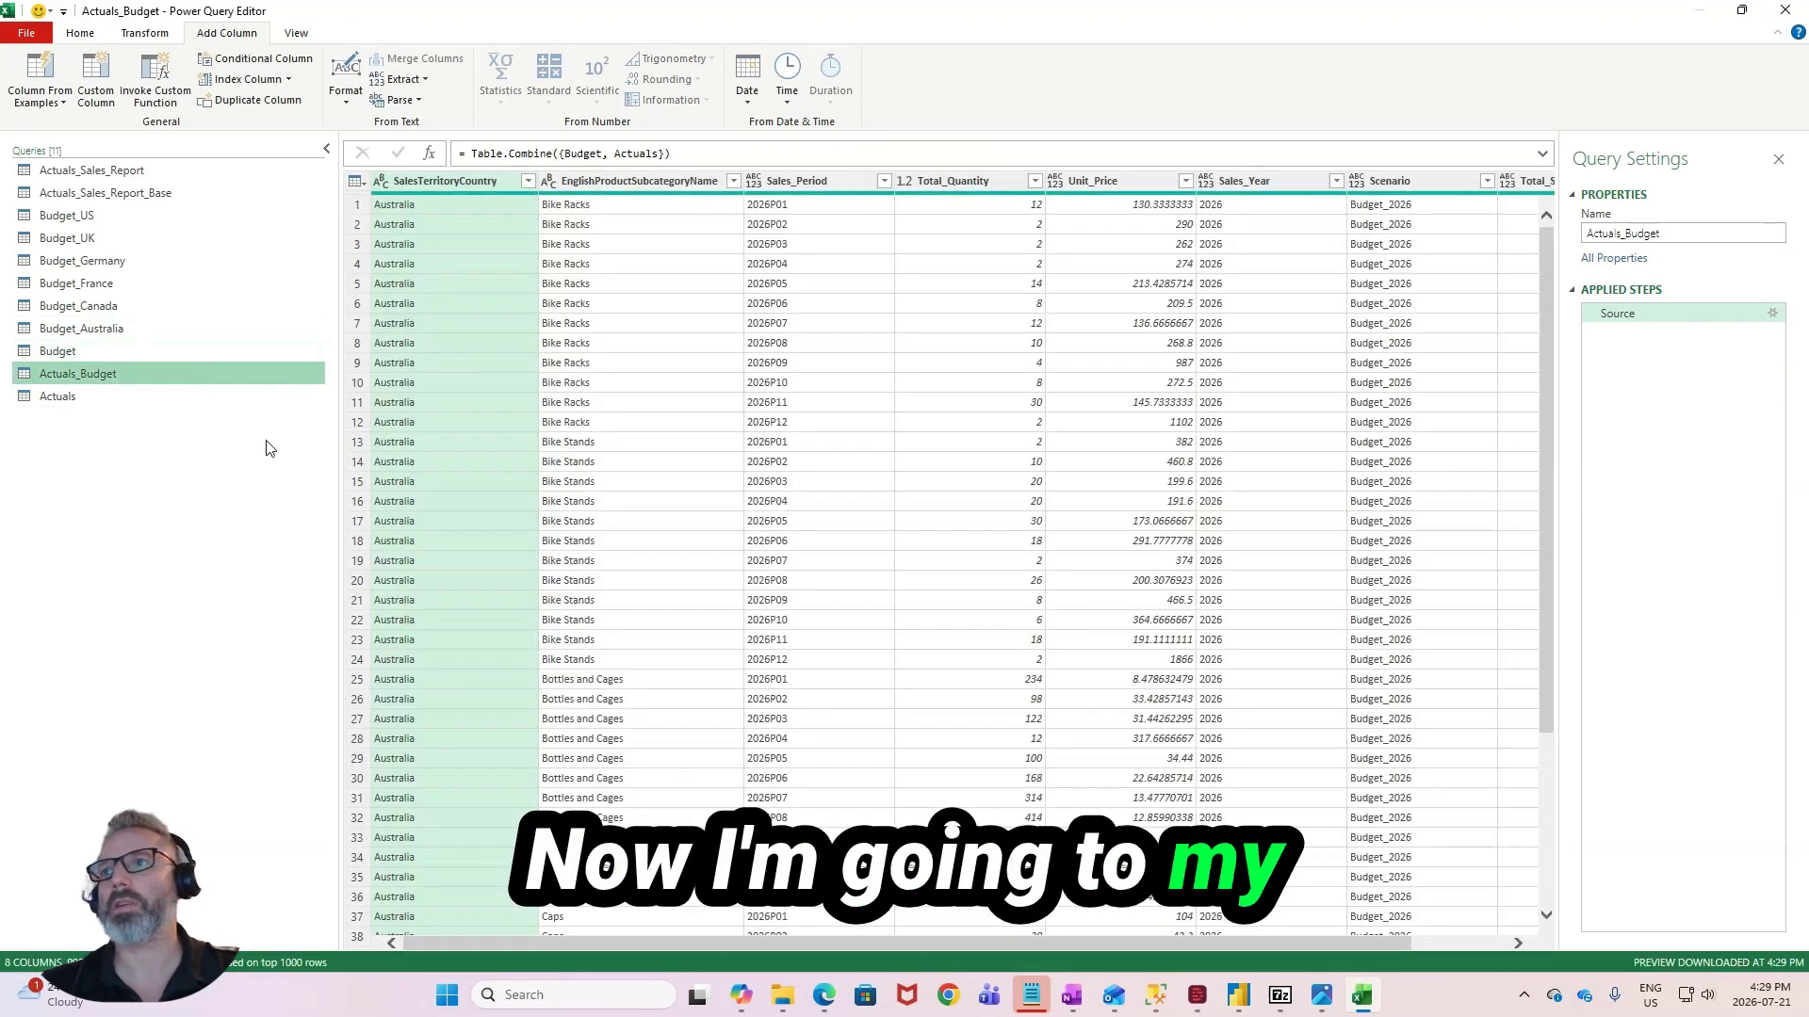
left_click_drag(835, 947, 985, 948)
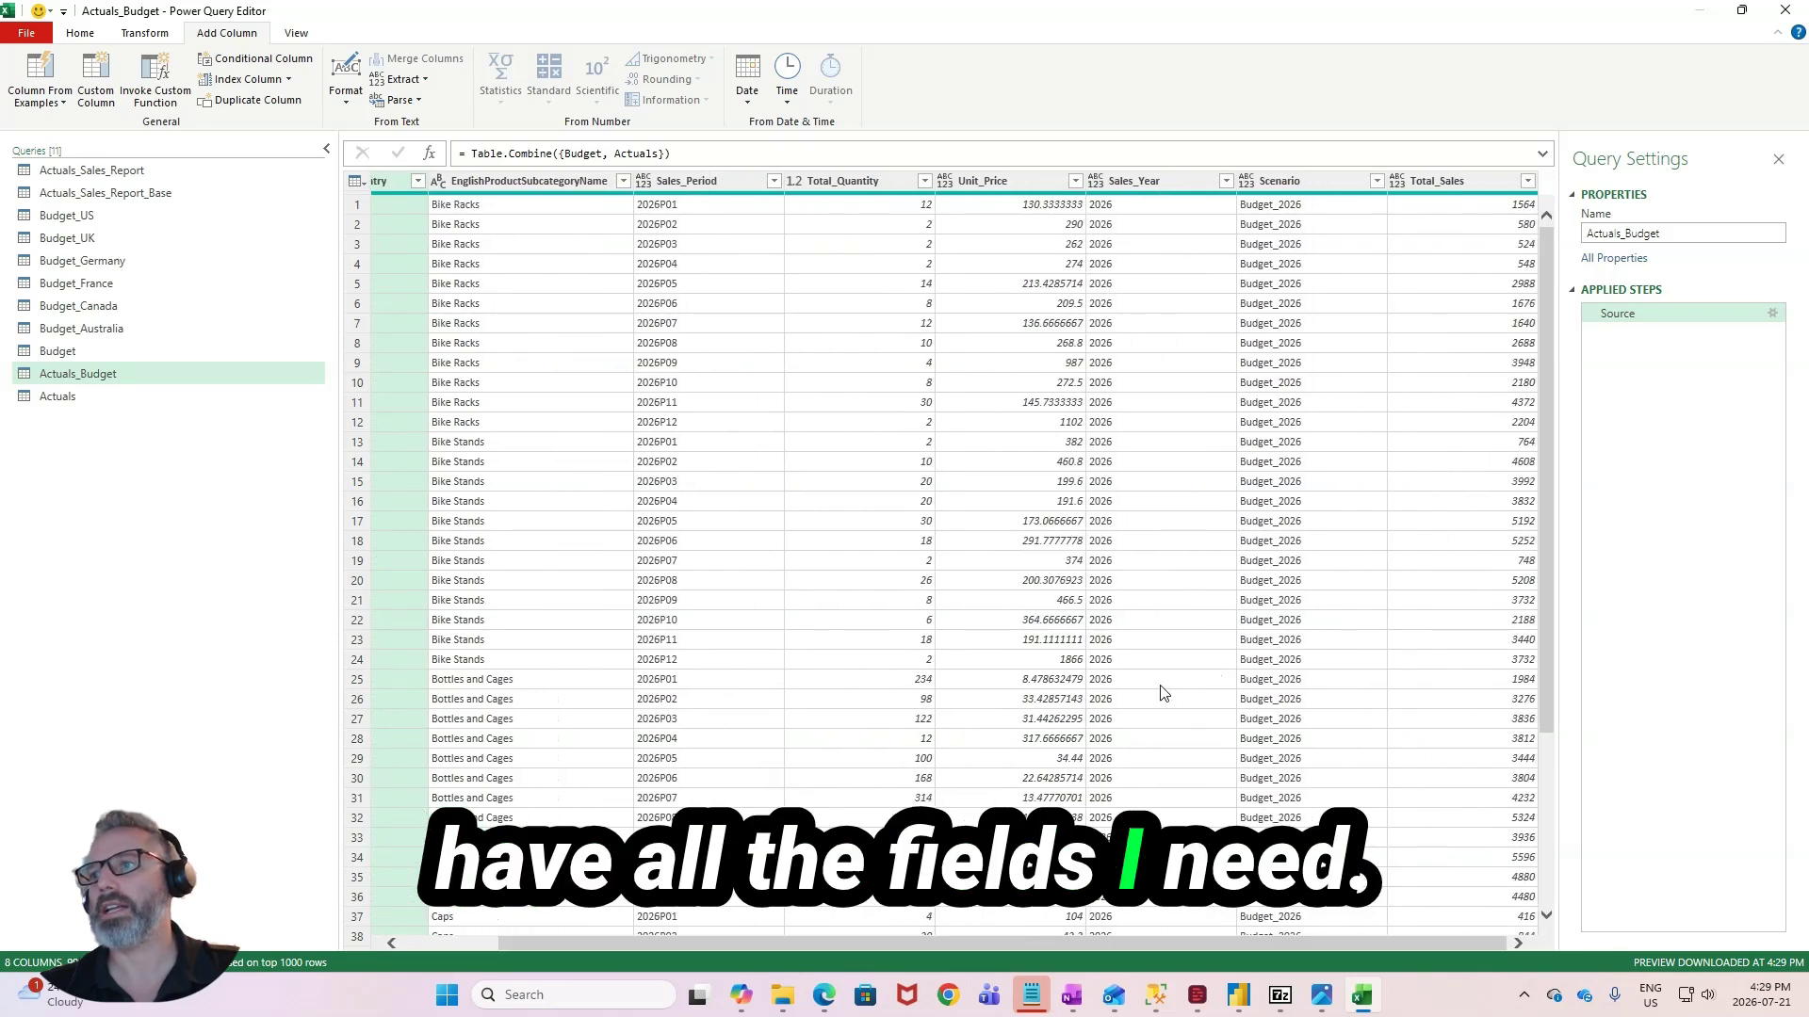
scroll(1146, 751, "down", 8)
scroll(1146, 751, "down", 5)
scroll(1143, 752, "up", 2)
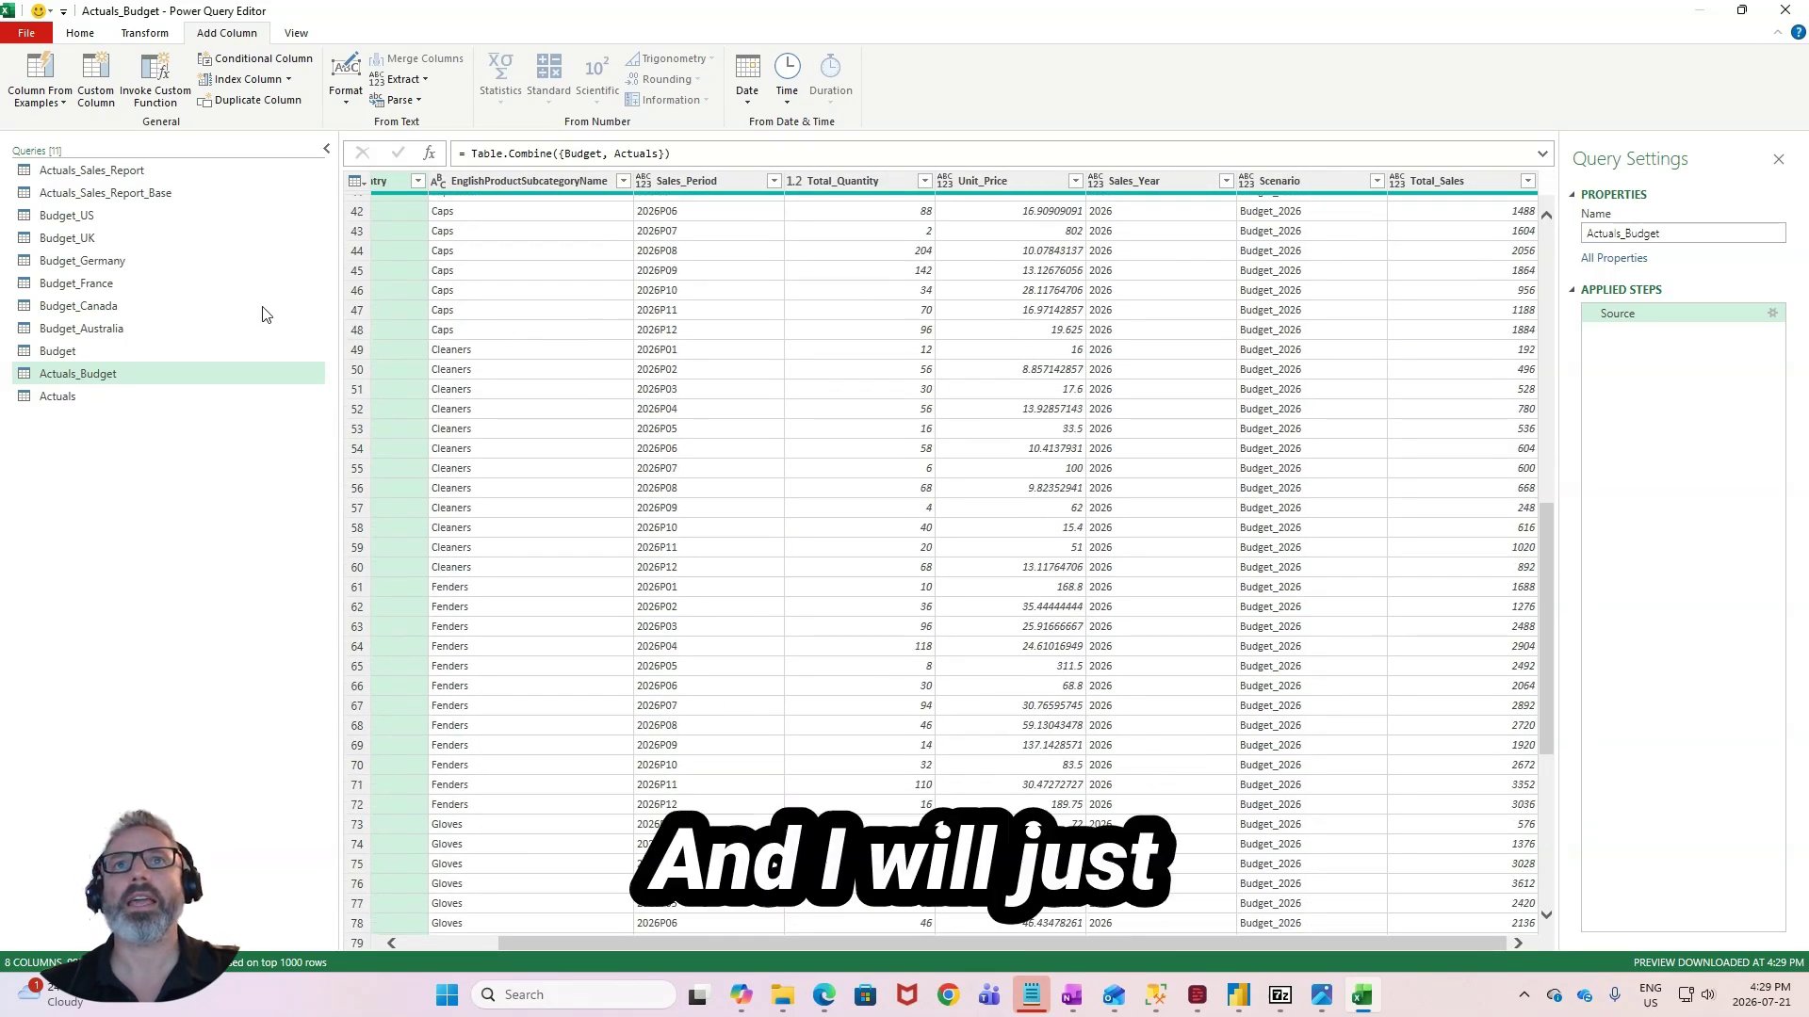
left_click(75, 38)
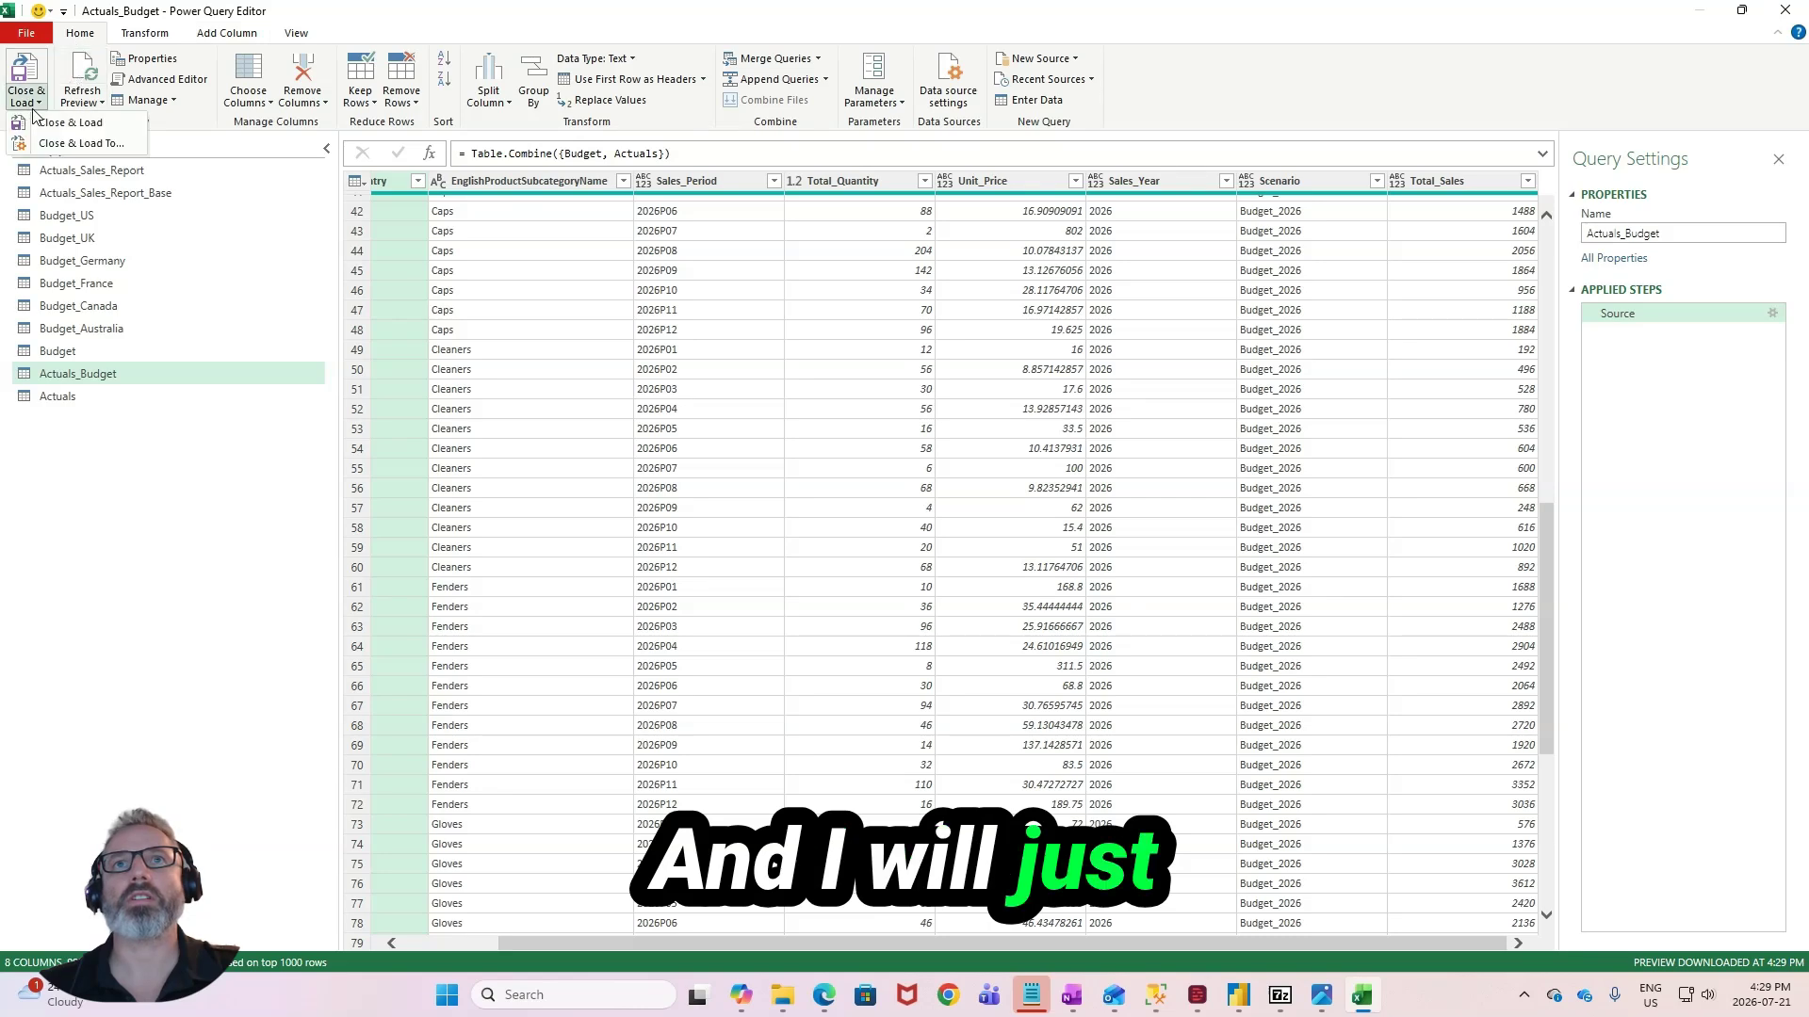
left_click(76, 122)
left_click(355, 648)
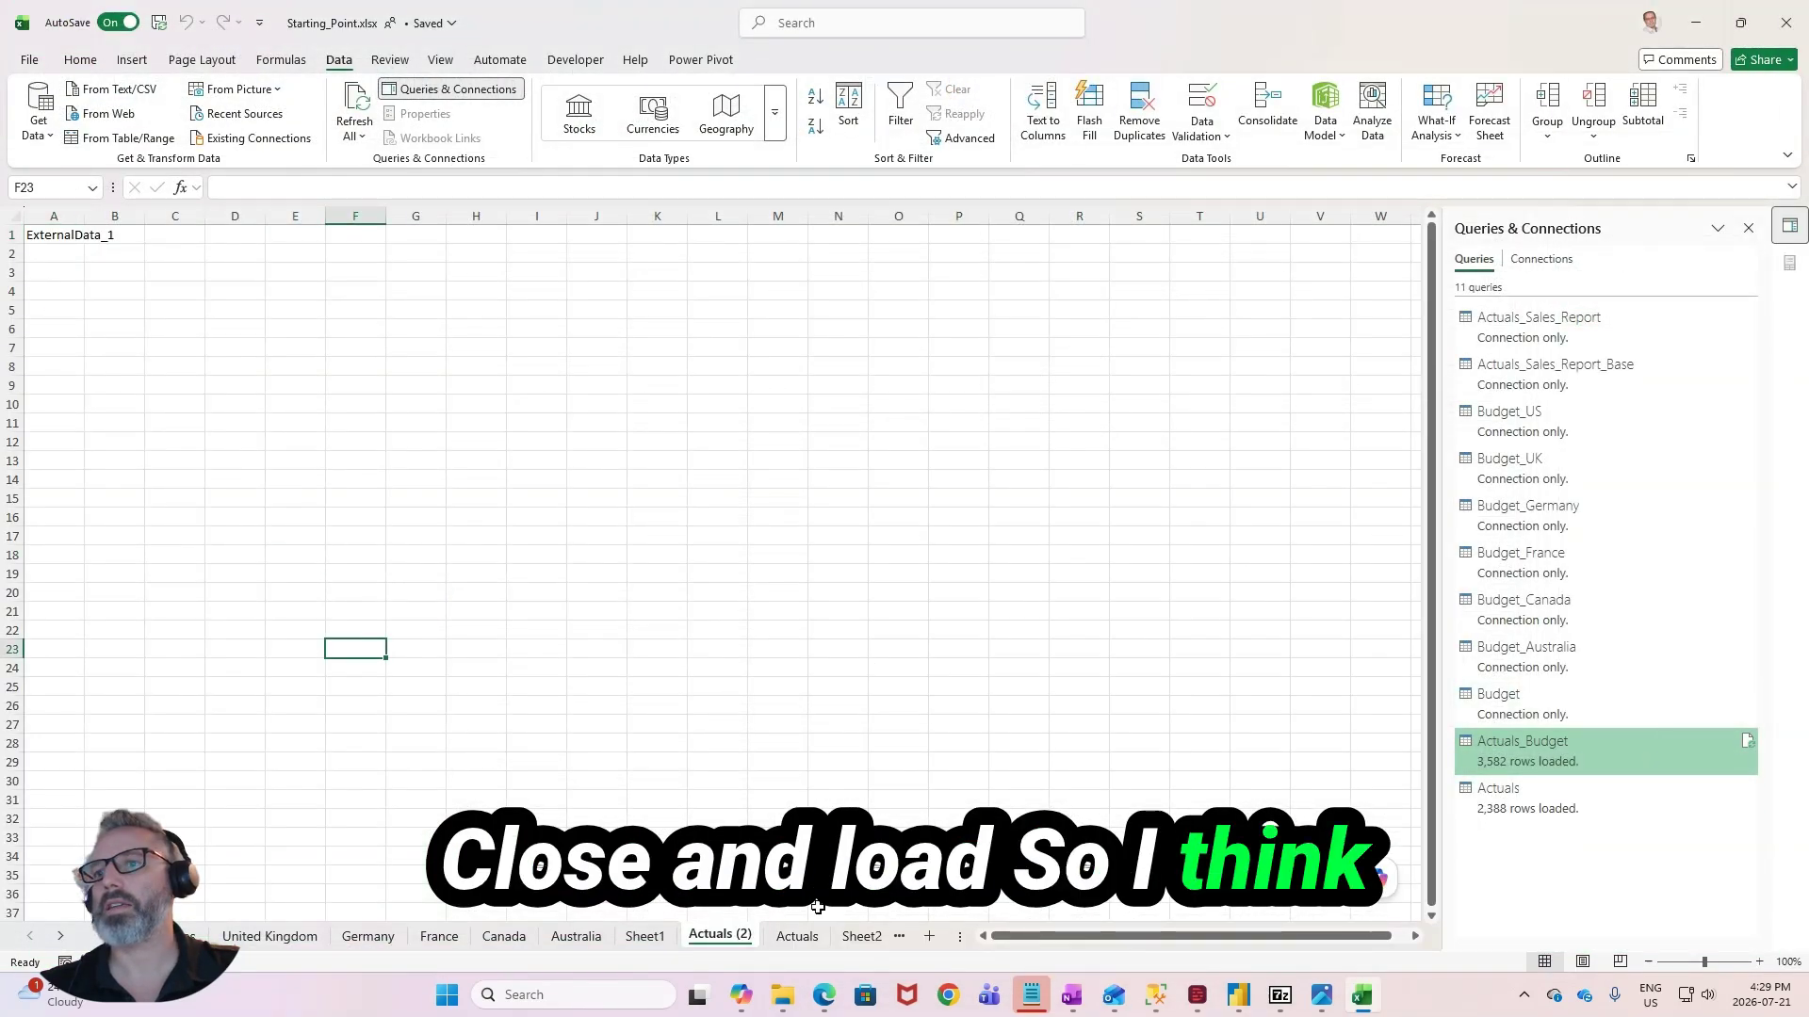
- Change the Actuals query's load destination to Only Create Connection and accept the removal of its loaded table
left_click(1507, 791)
right_click(1521, 792)
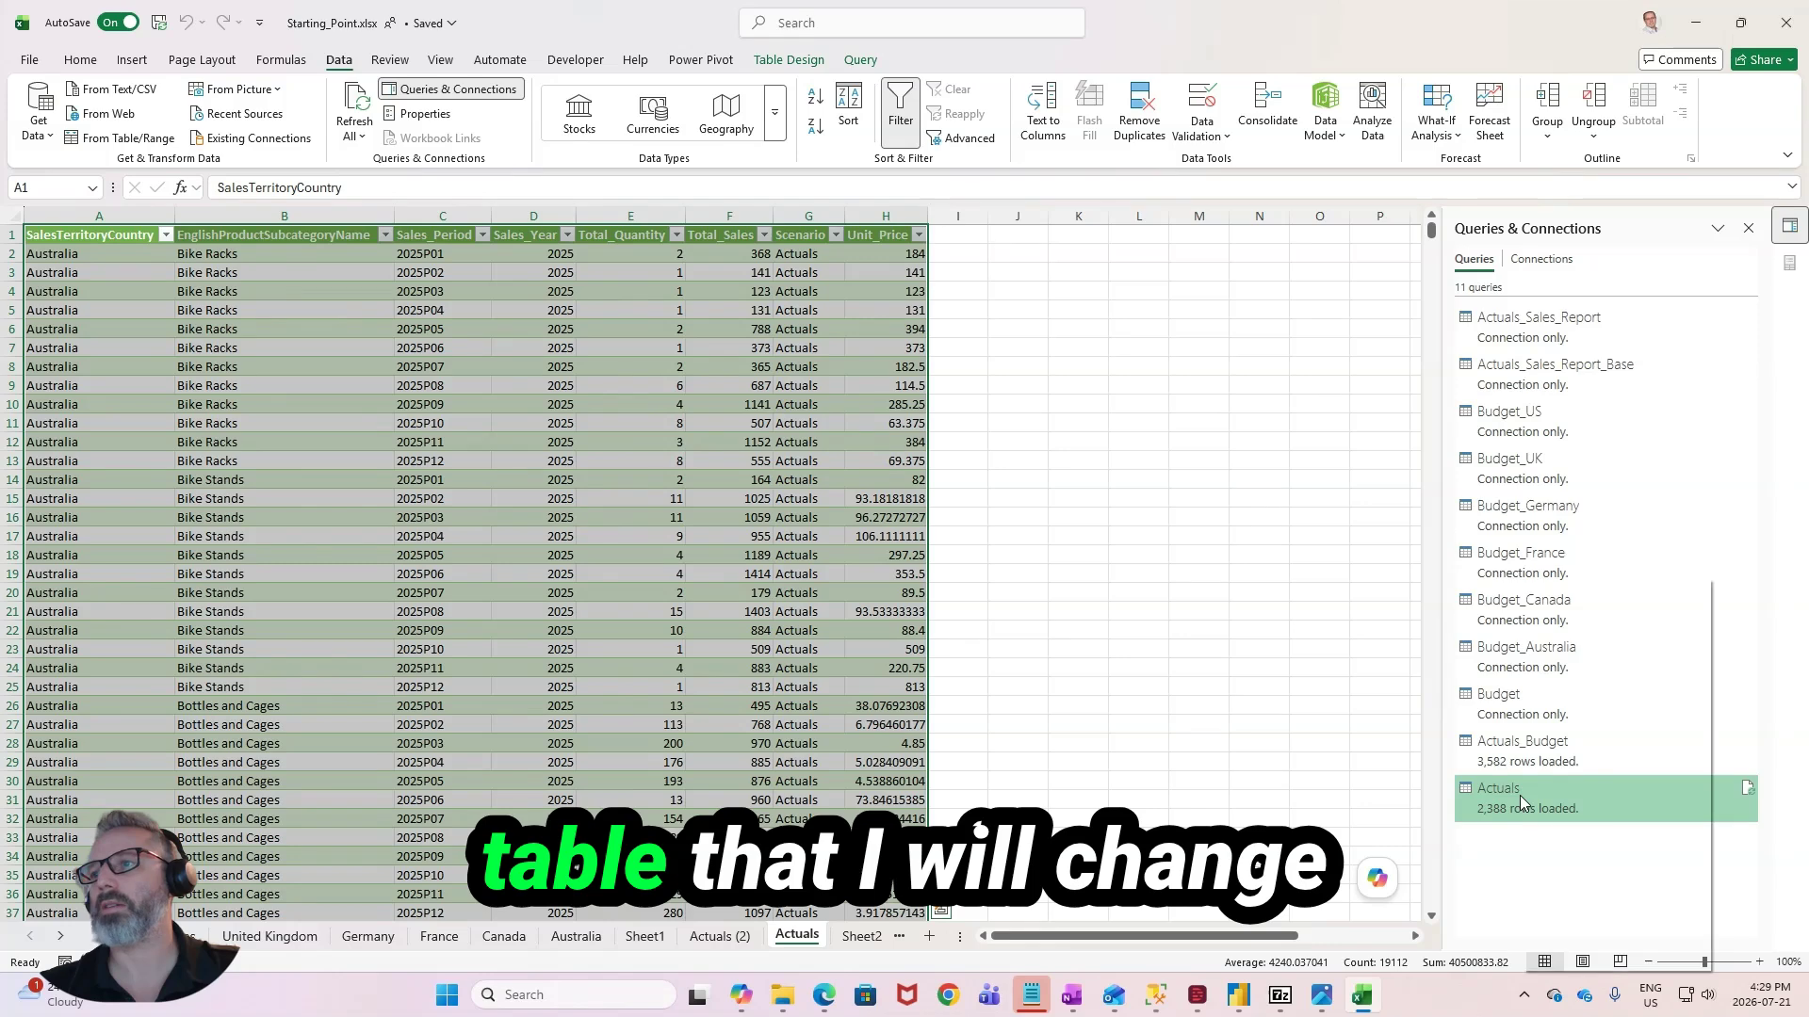
left_click(1577, 723)
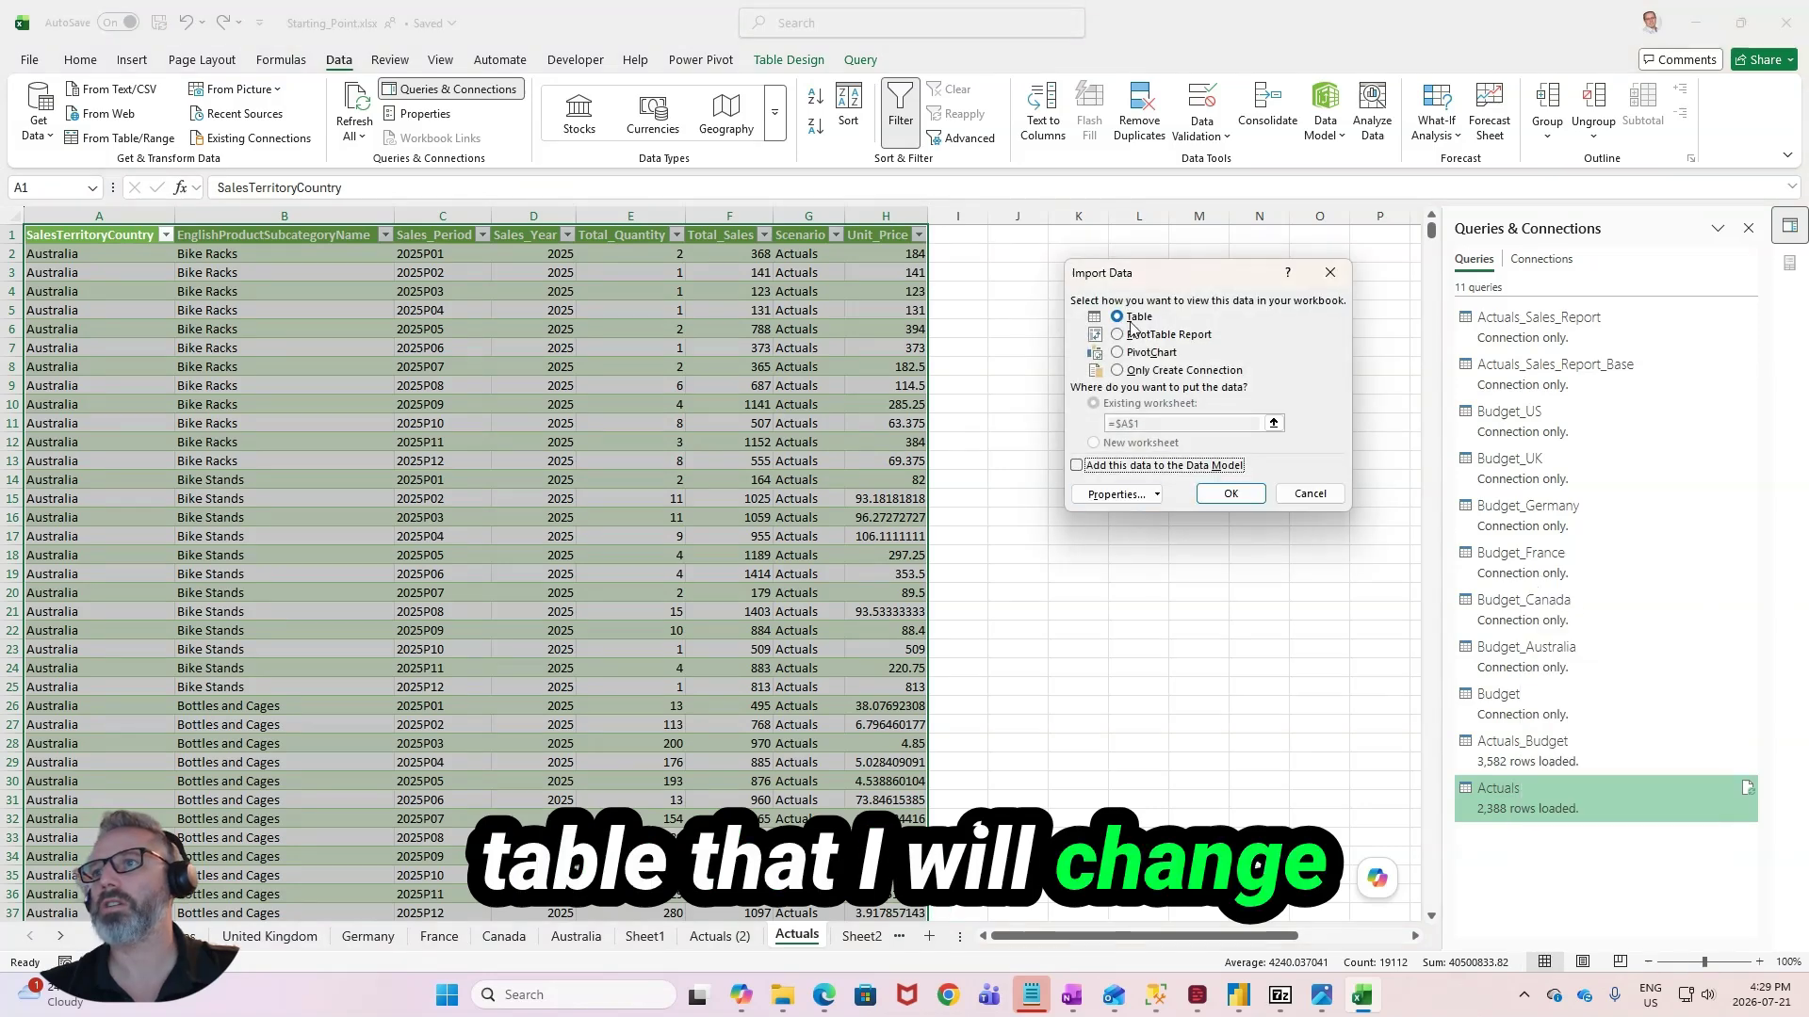
left_click(1175, 370)
left_click(1230, 493)
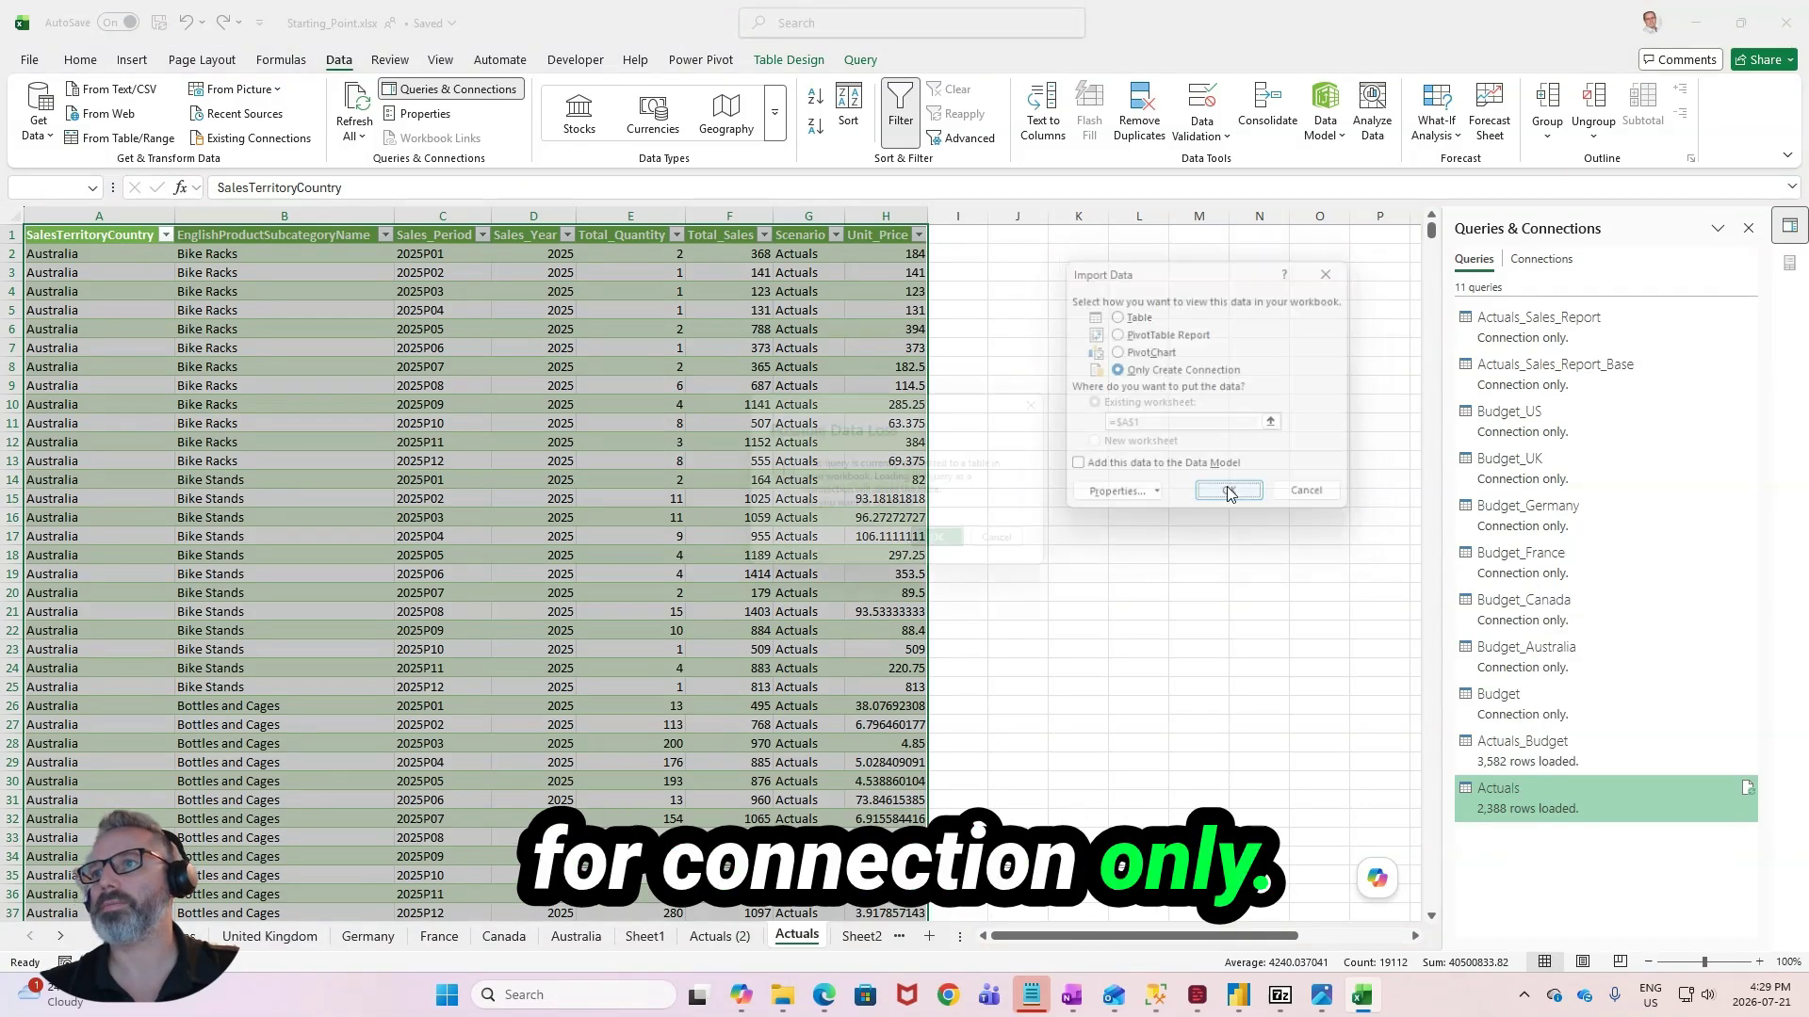
left_click(950, 550)
left_click(744, 649)
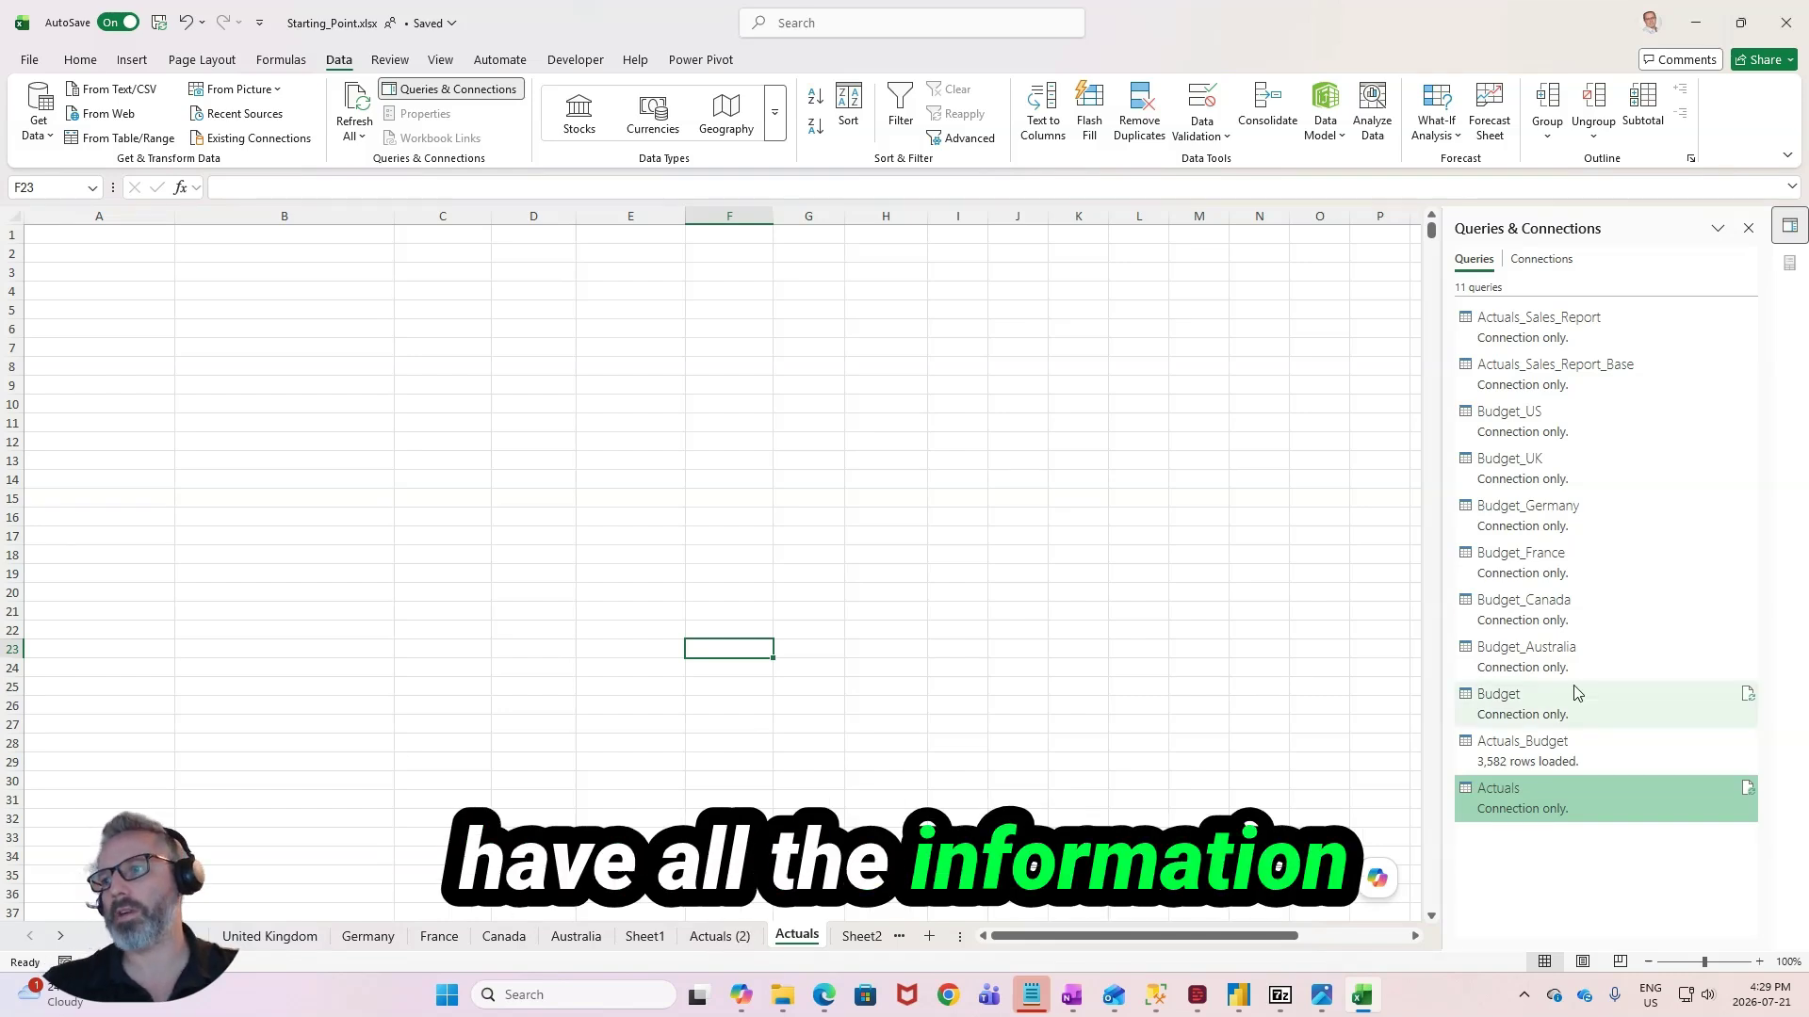
left_click(533, 649)
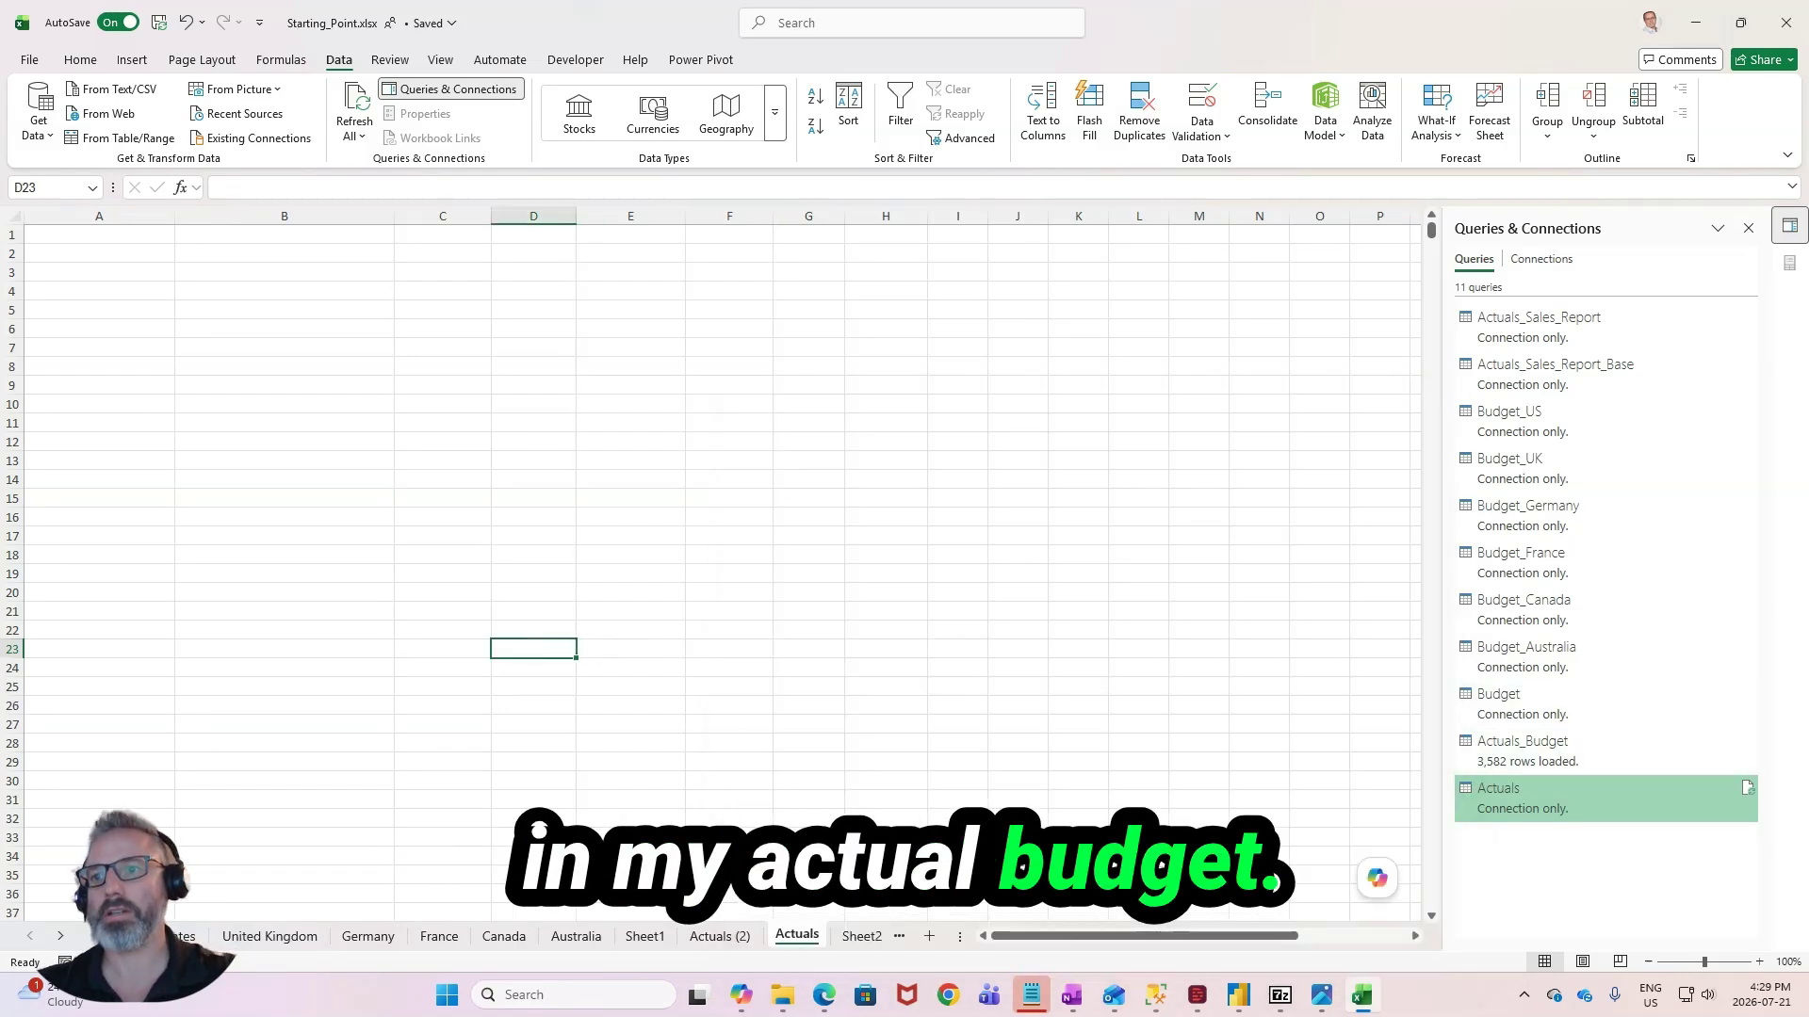
- Delete the leftover Actuals and Actuals (2) worksheets from the workbook
right_click(803, 936)
left_click(850, 646)
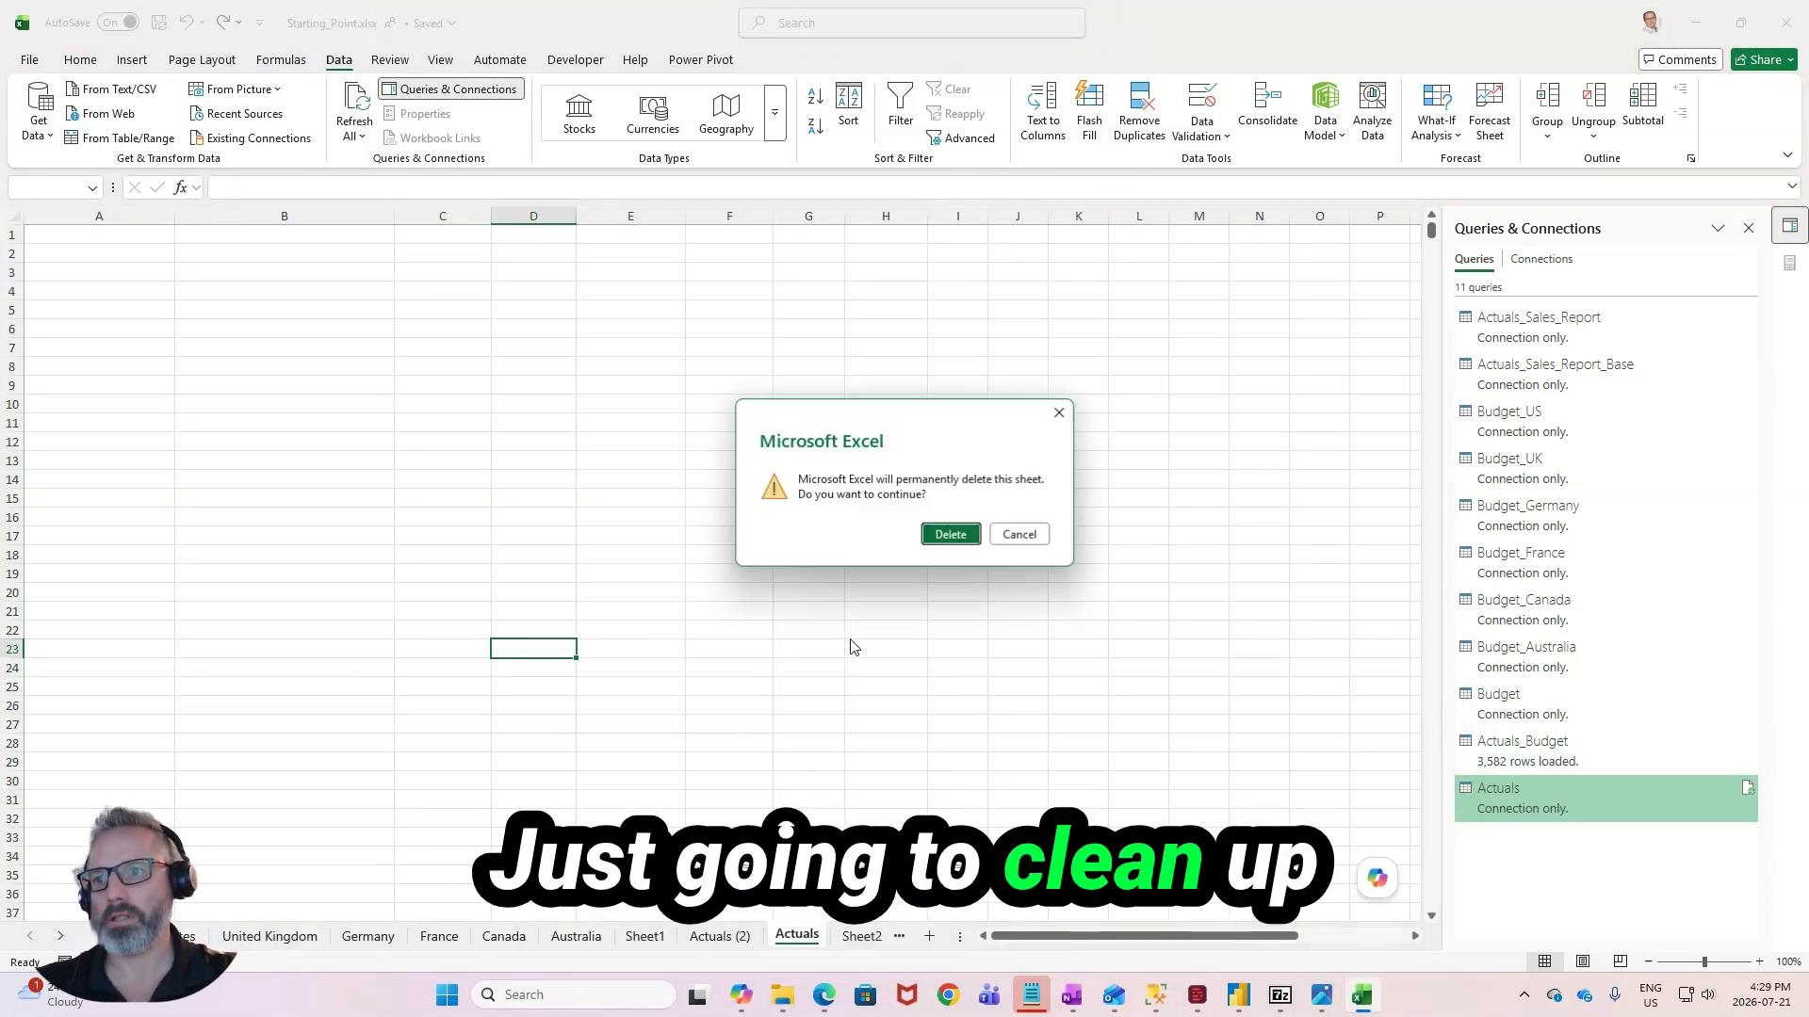
left_click(951, 534)
left_click(634, 945)
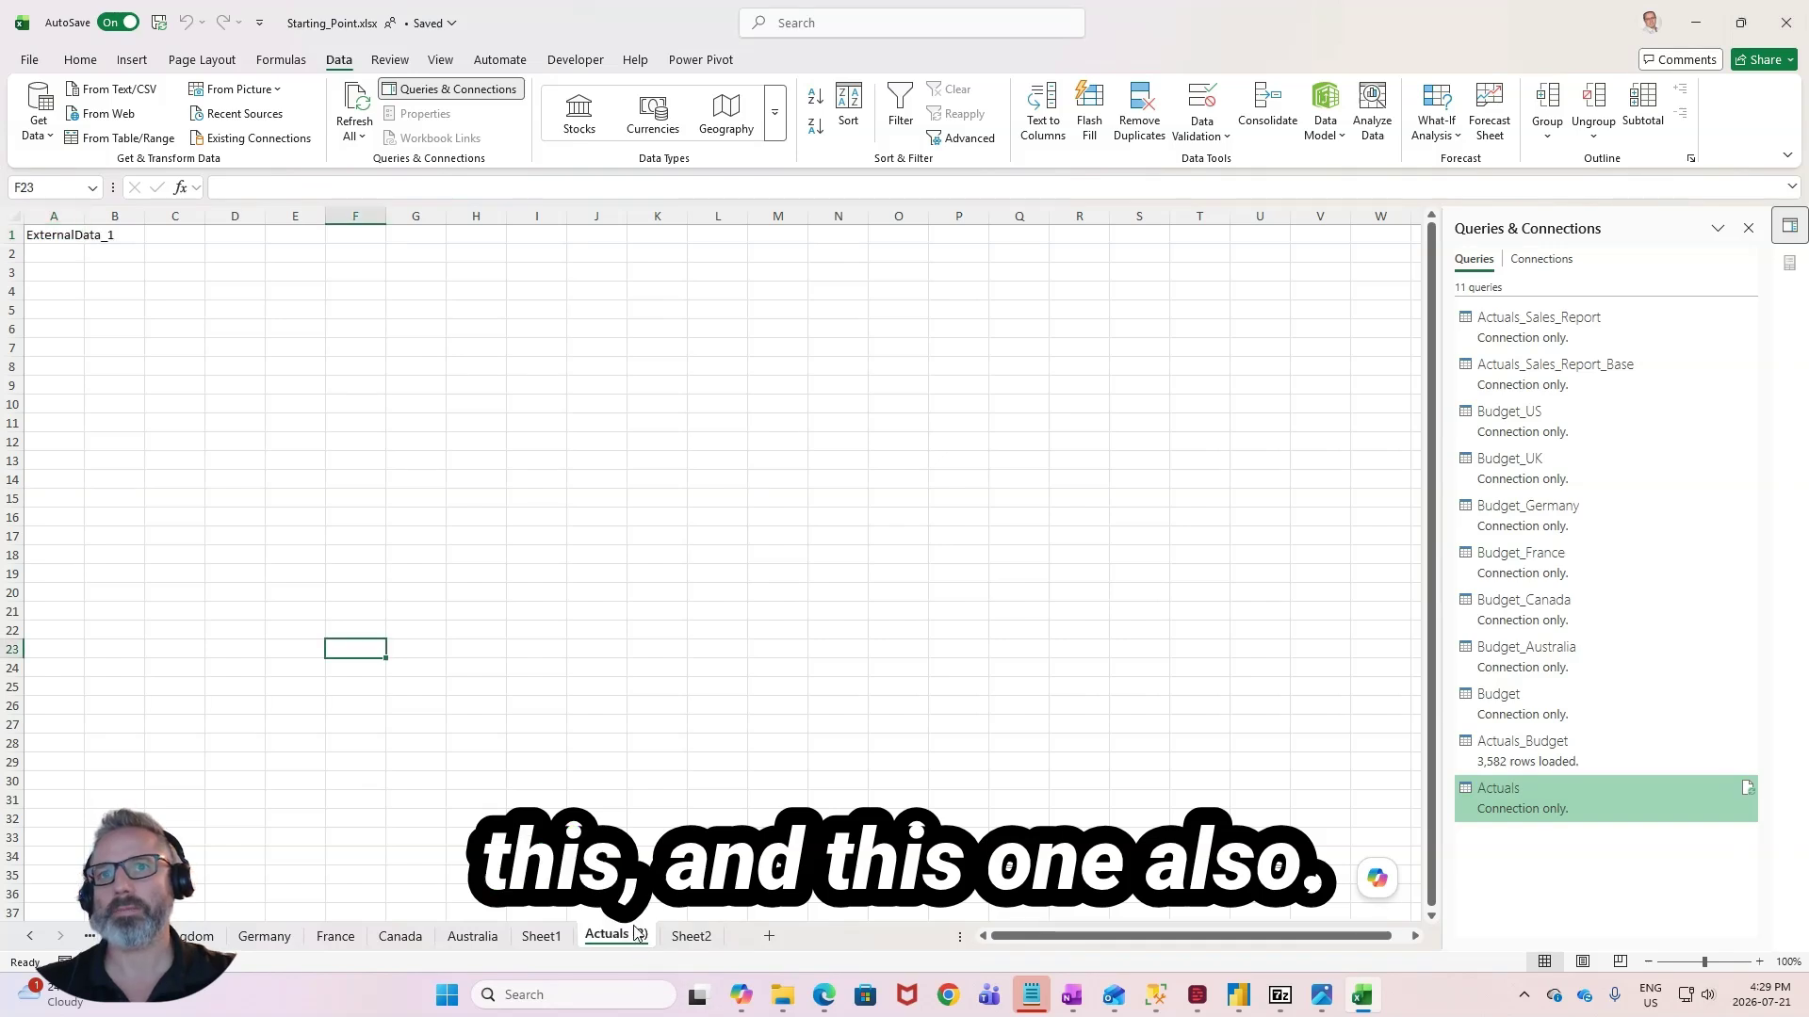
right_click(636, 933)
left_click(679, 634)
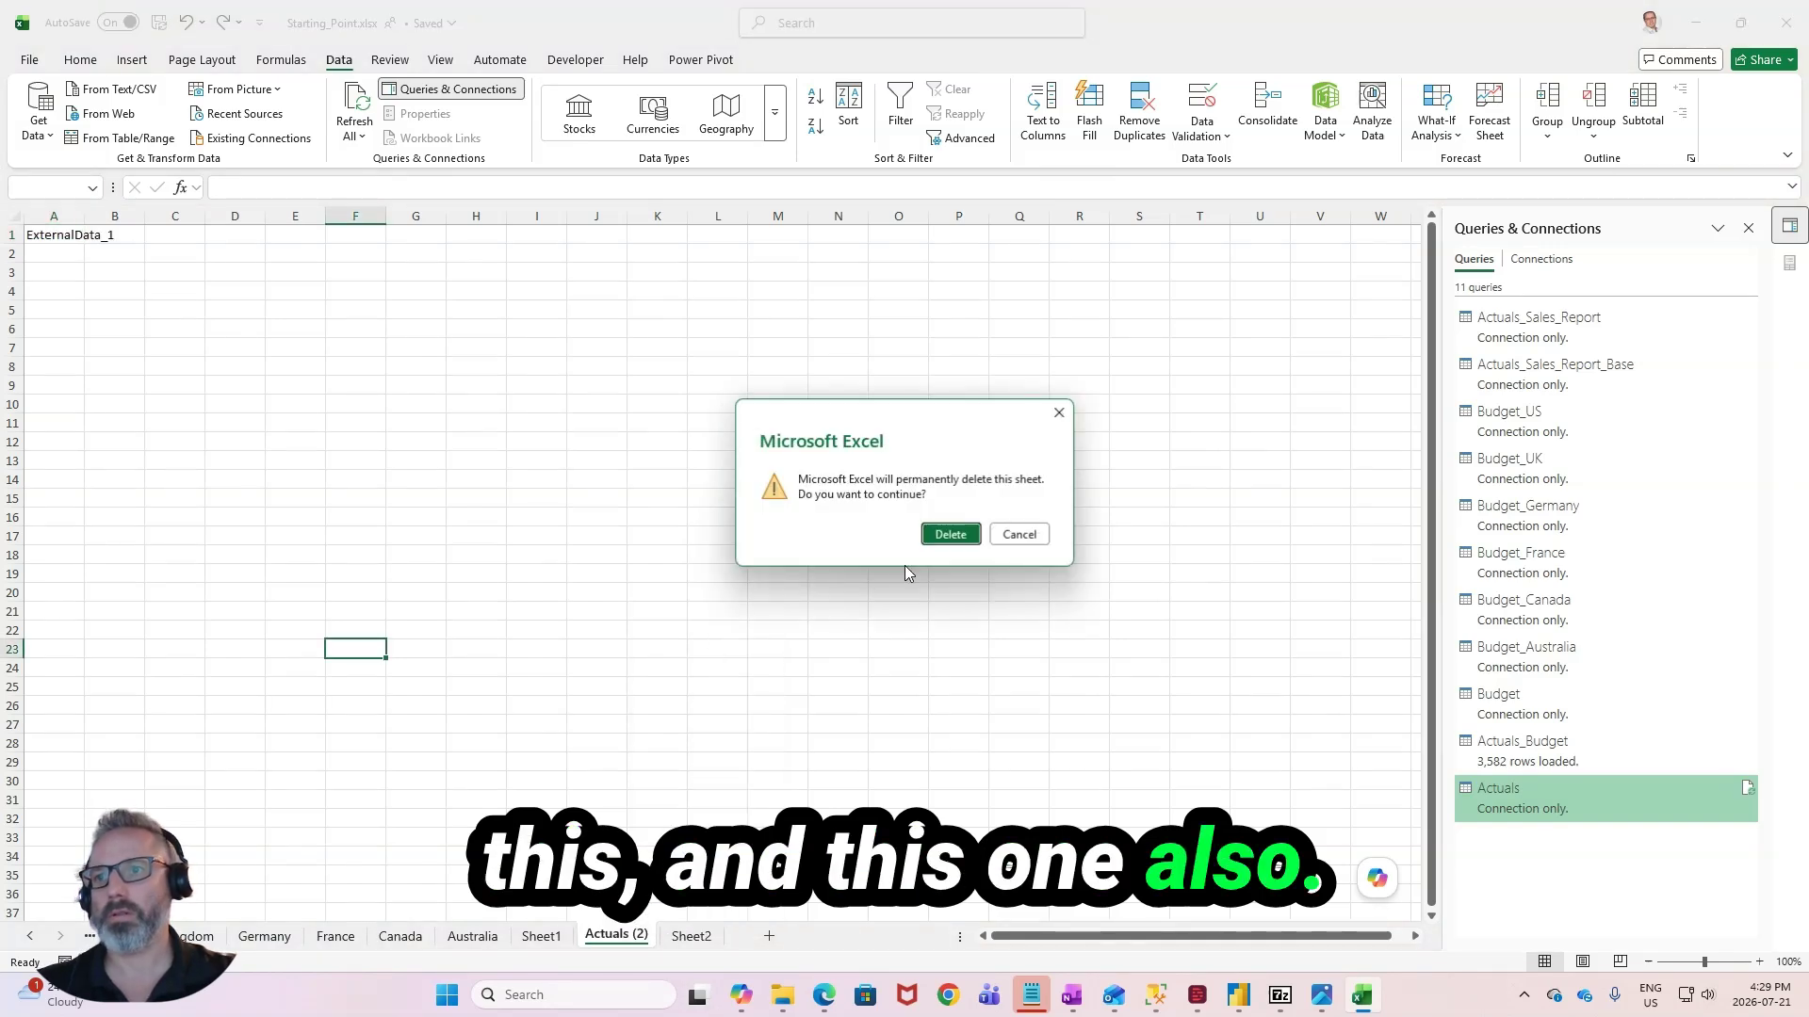
left_click(950, 534)
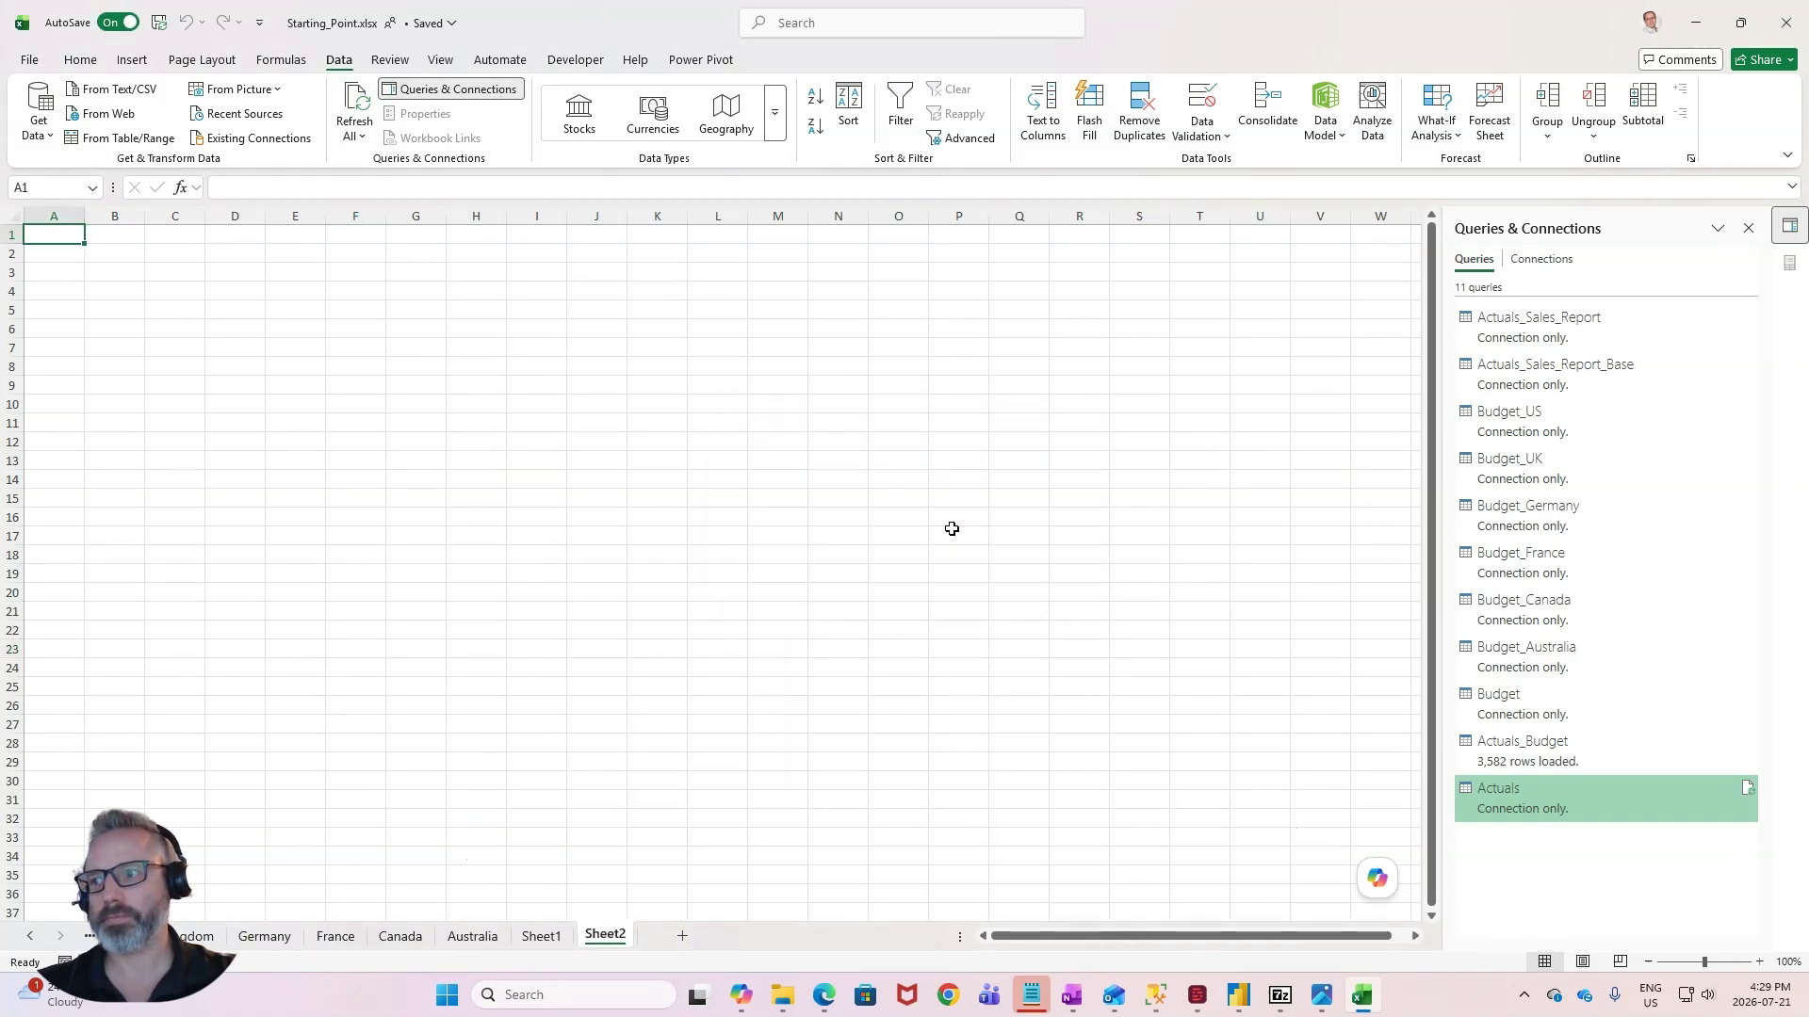
- Review the Actuals_Budget table in the Power Pivot data model, widen its Scenario column and return to the empty Sheet2
left_click(541, 936)
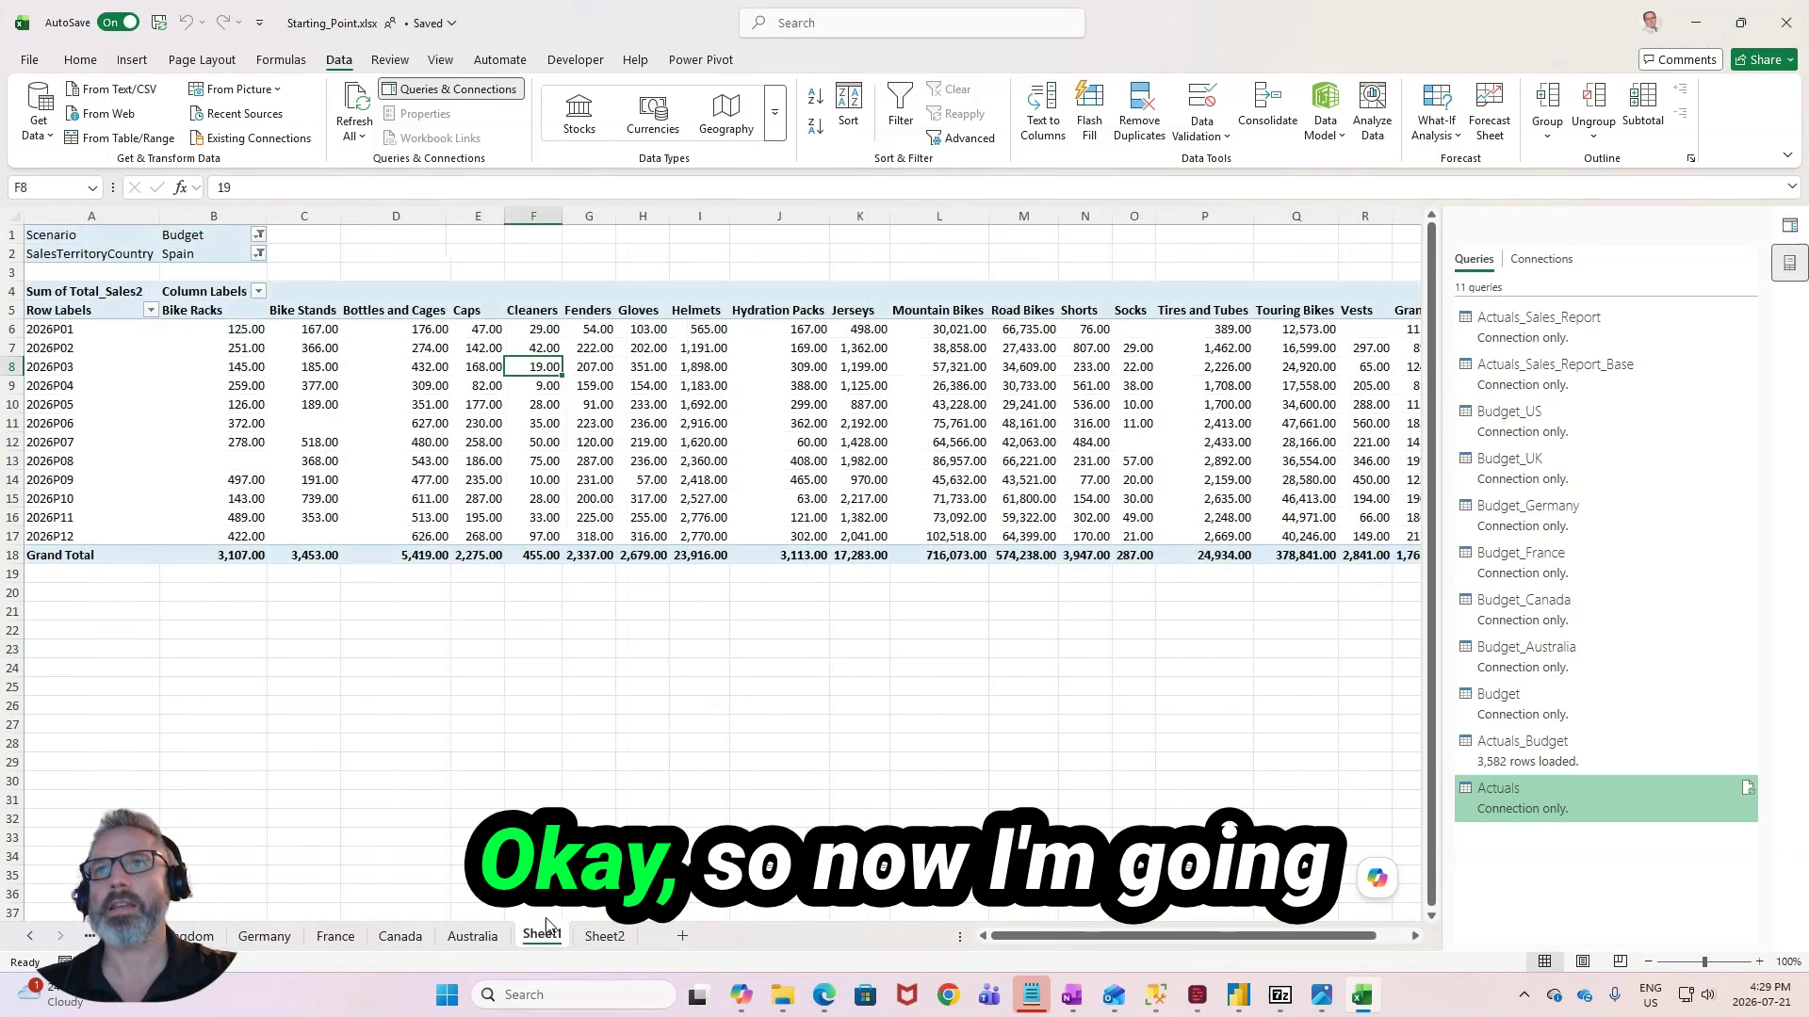
left_click(603, 936)
left_click(700, 59)
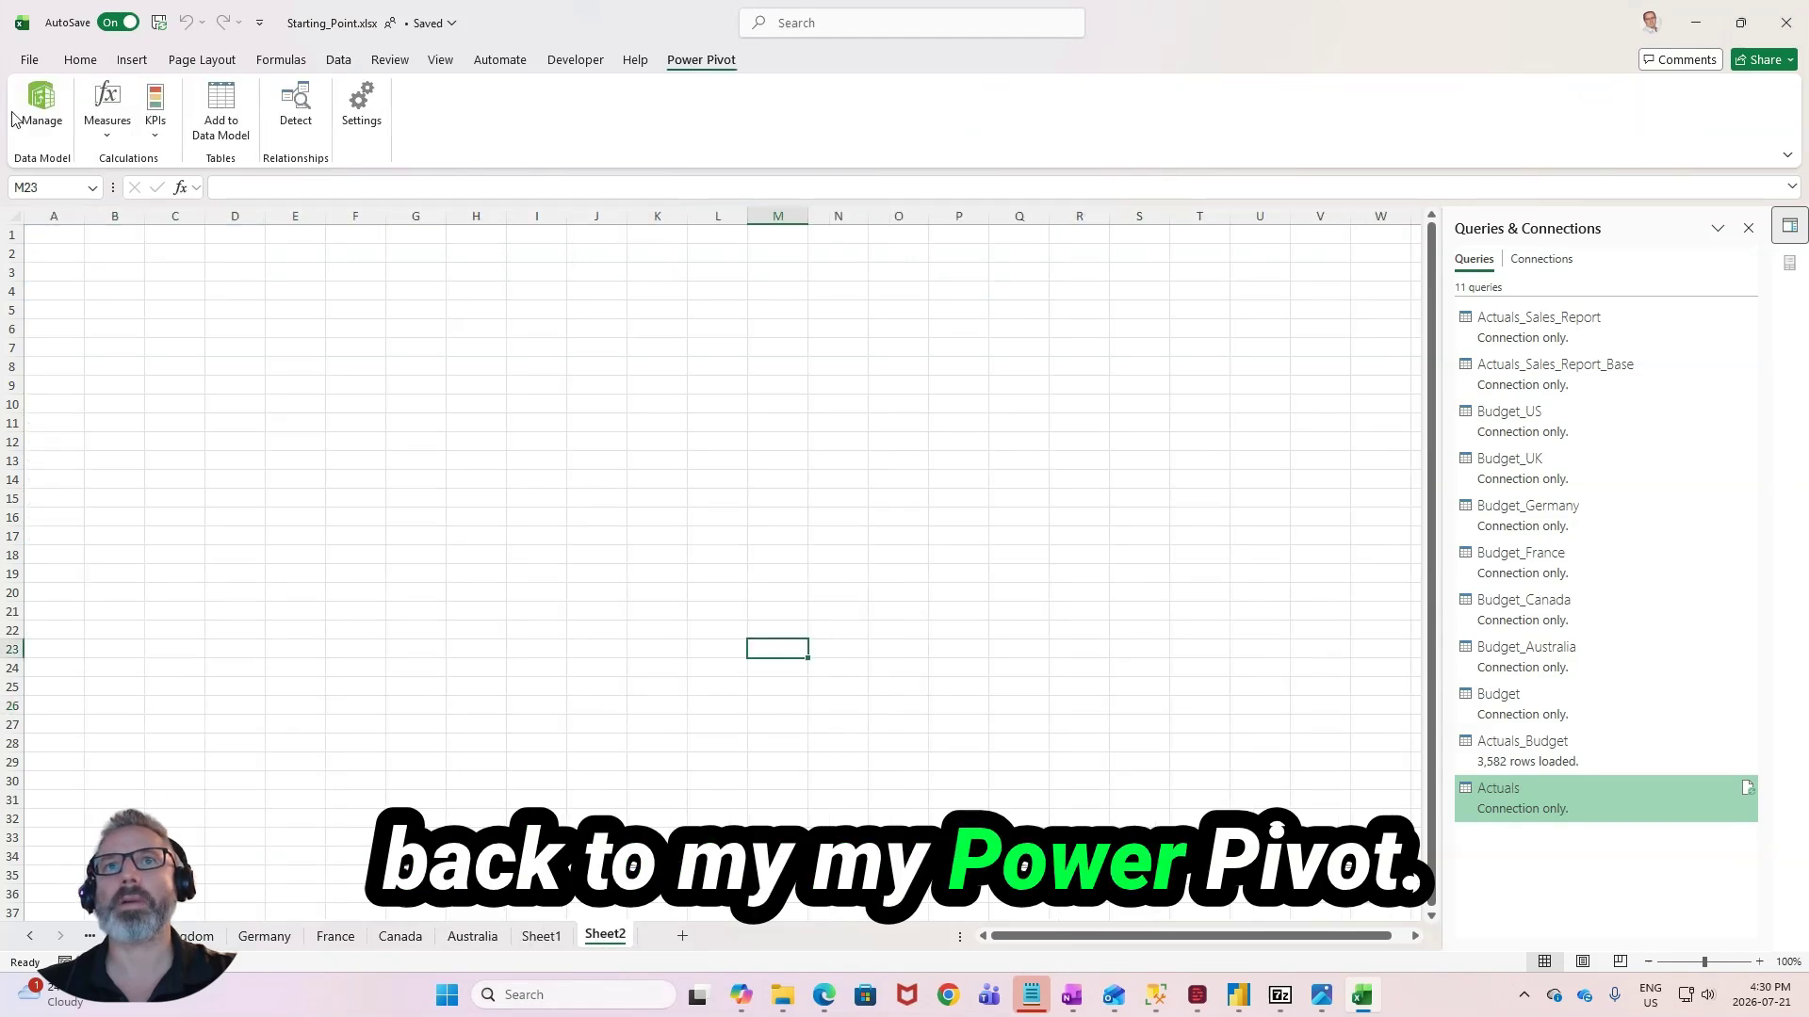
left_click(39, 103)
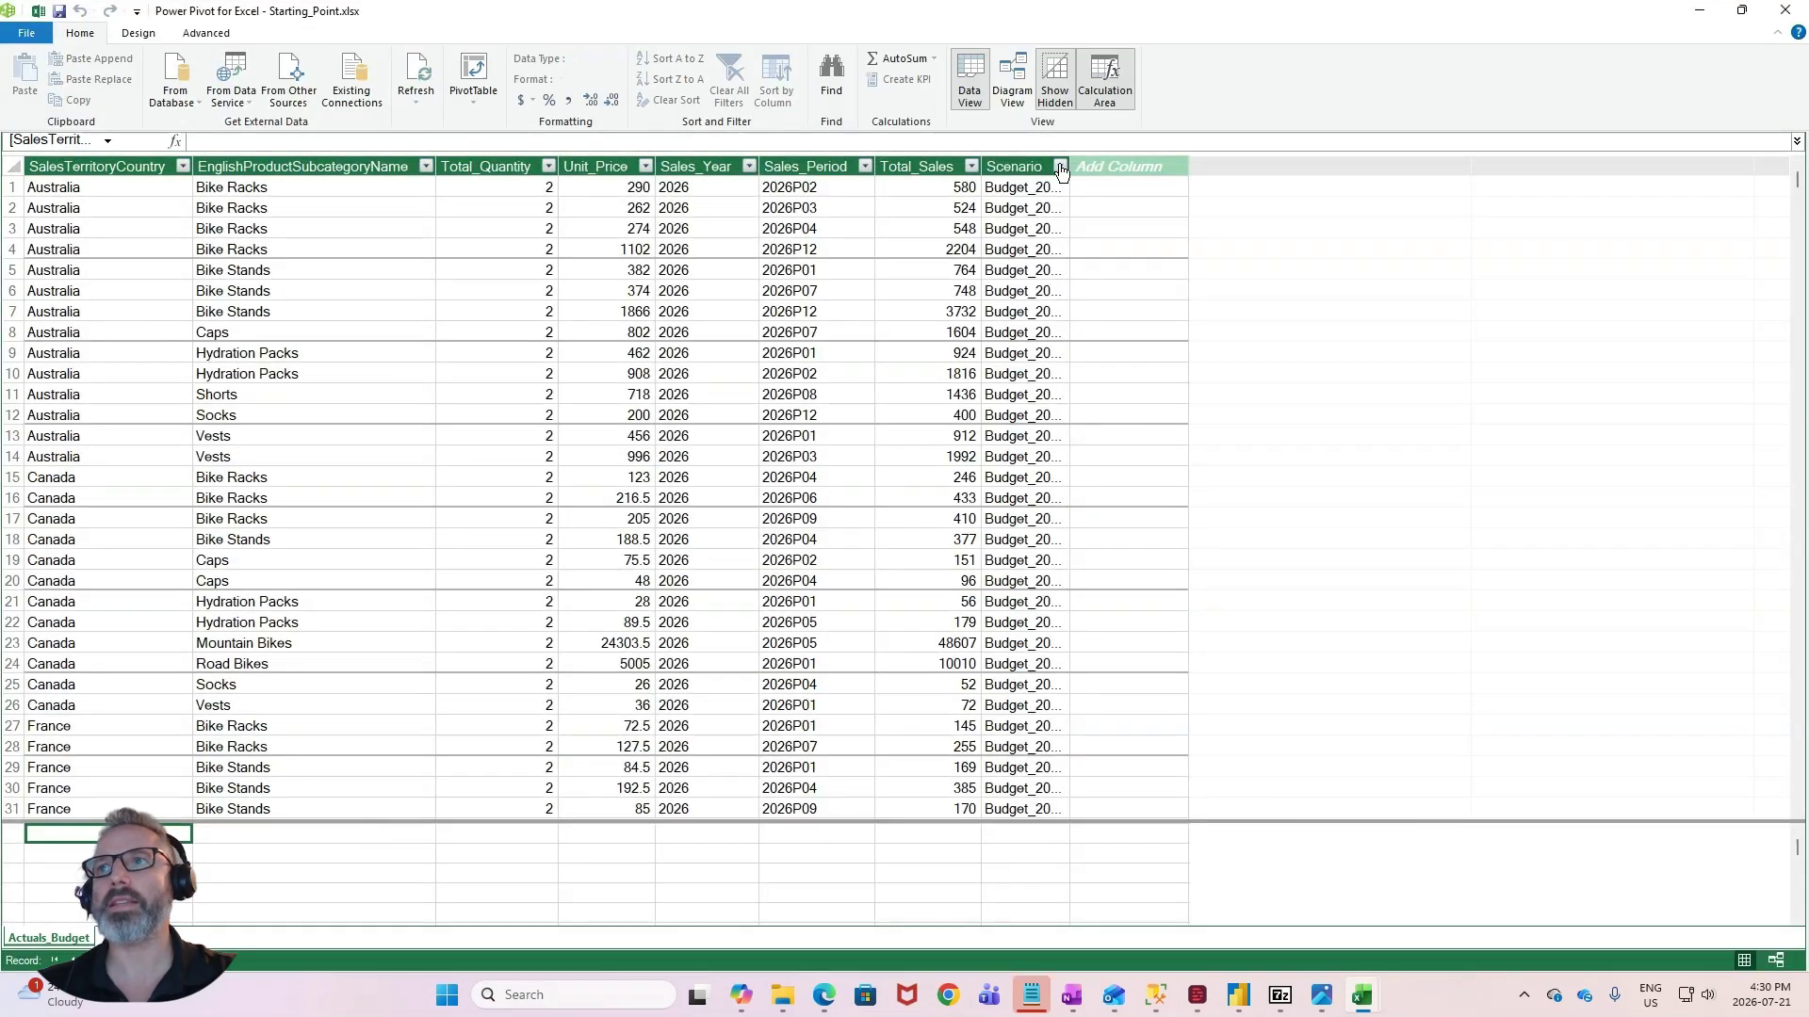
left_click_drag(1070, 167, 1127, 167)
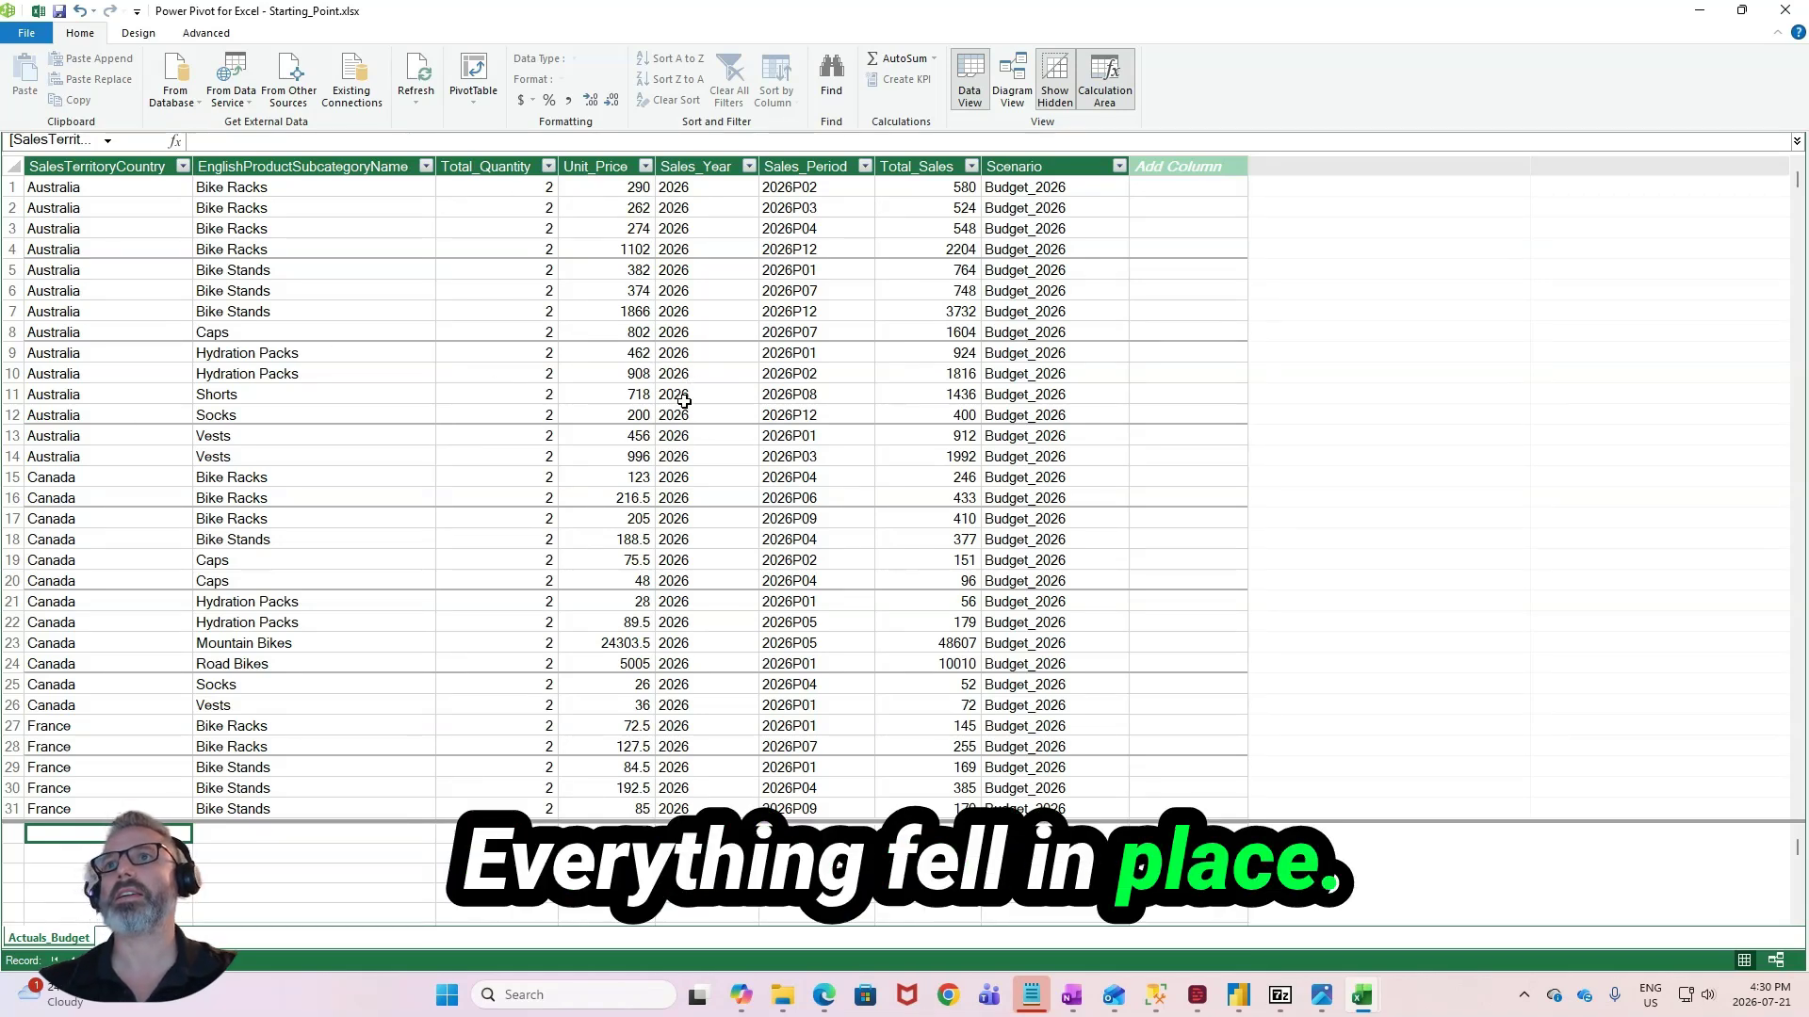
left_click(1792, 15)
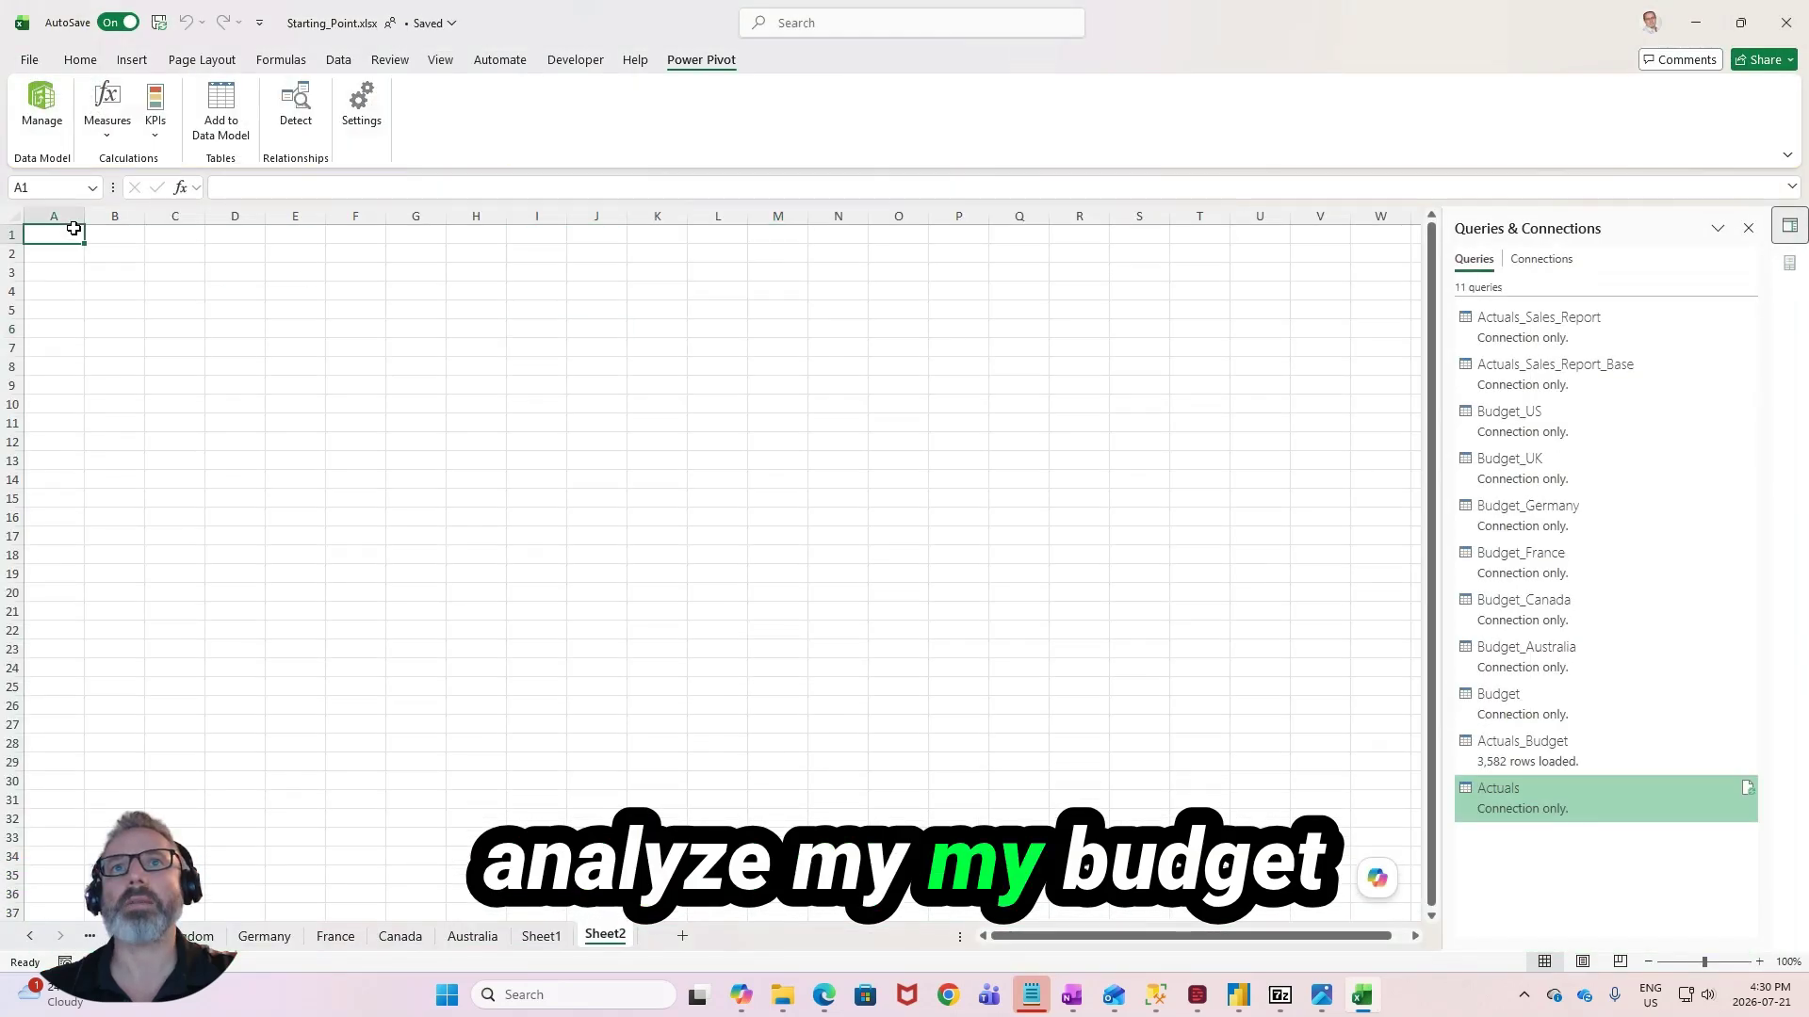
- Insert a PivotTable from the Data Model on the existing worksheet at Sheet2!$A$1
left_click(131, 60)
left_click(45, 132)
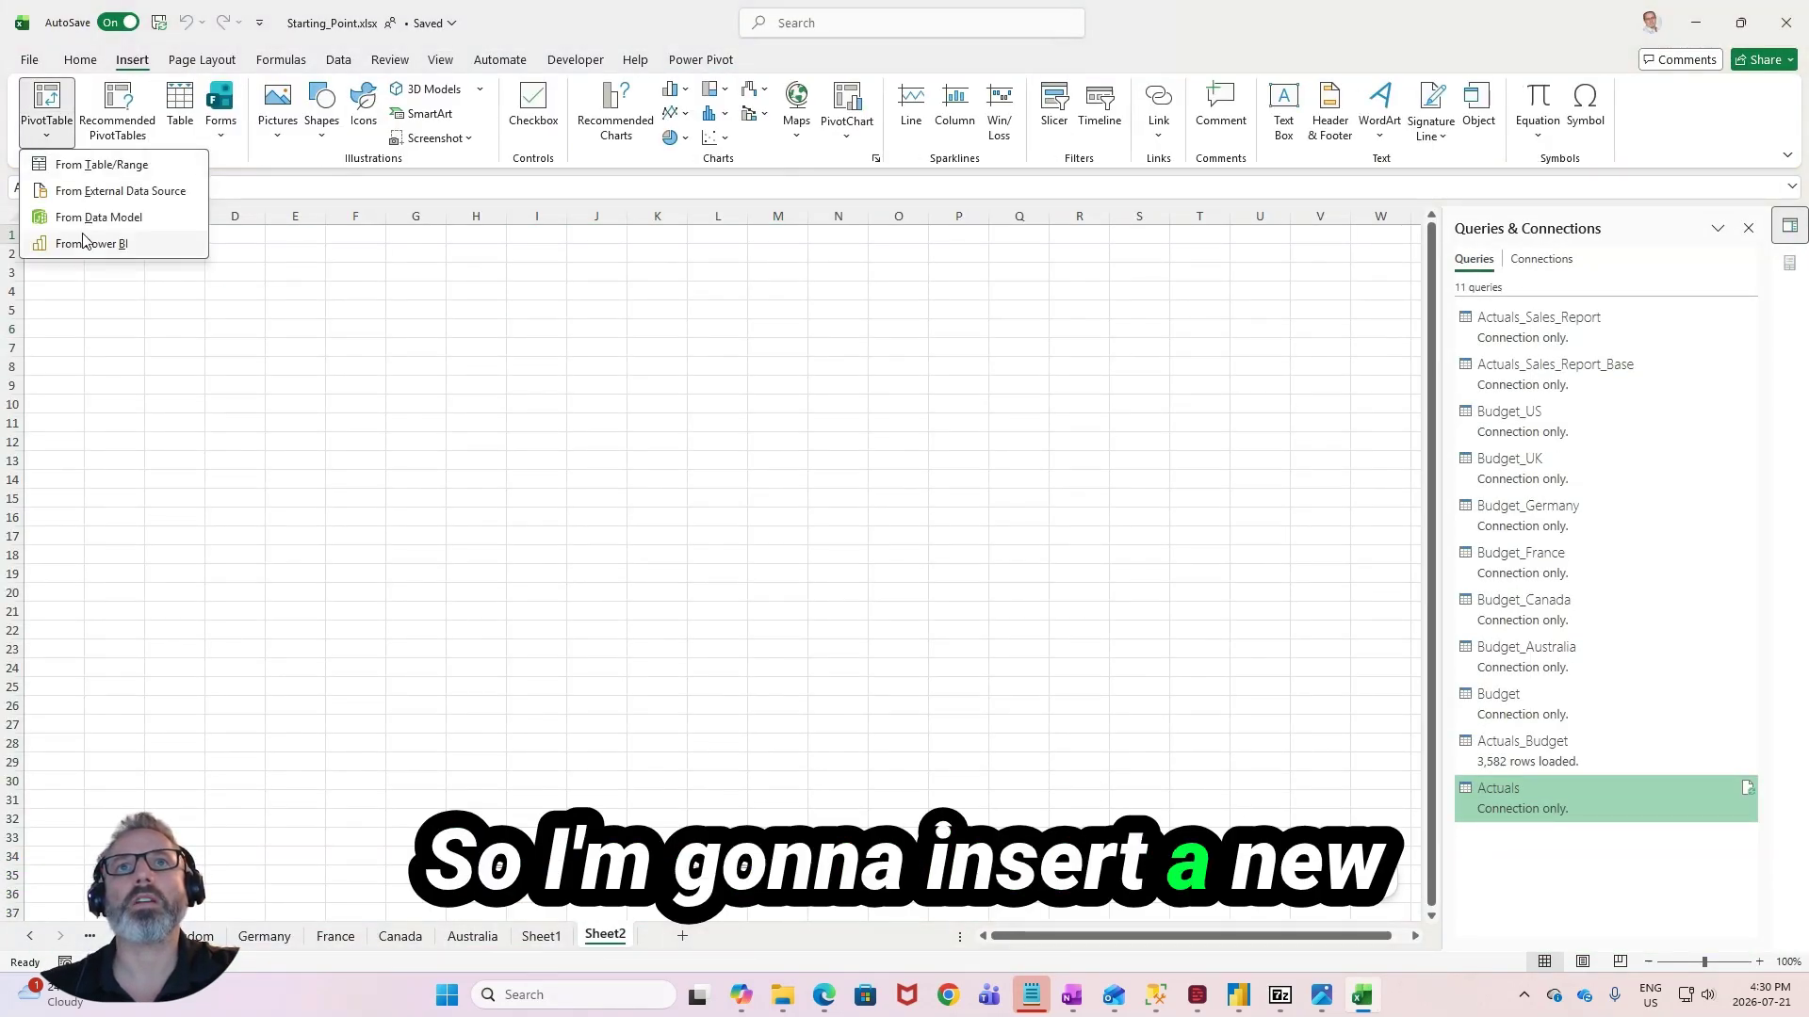
left_click(99, 217)
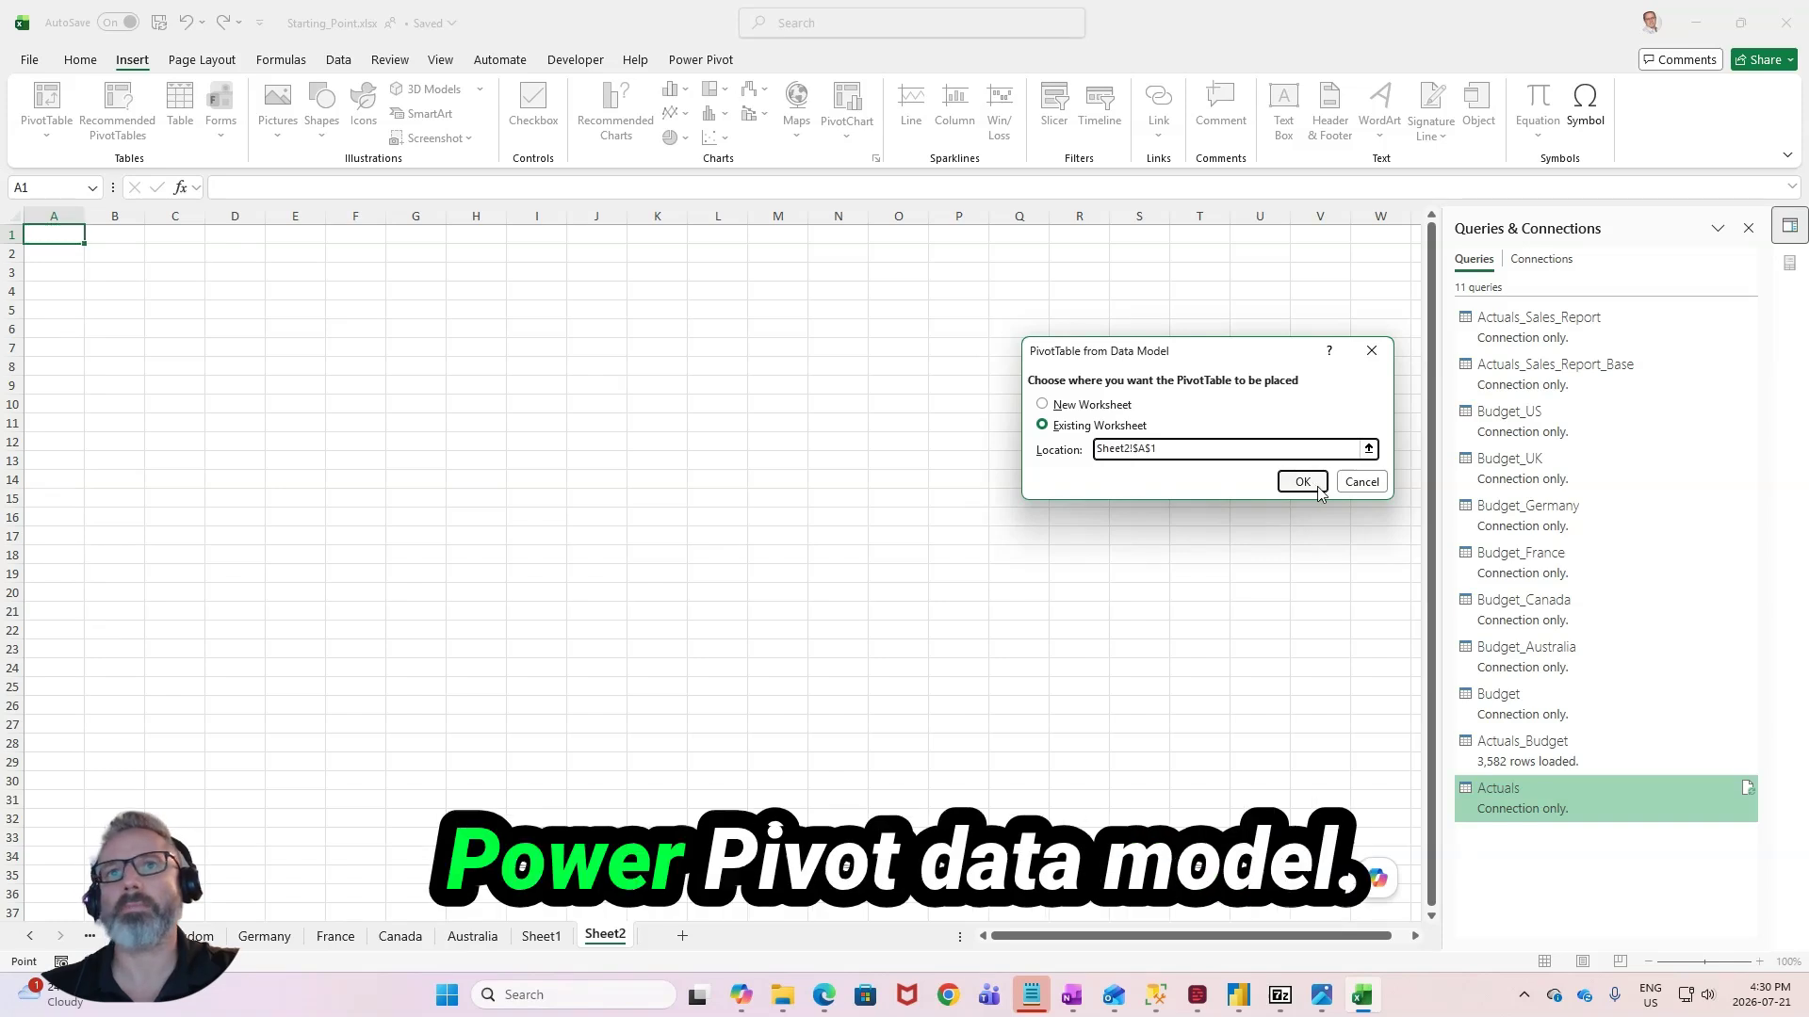
left_click(1305, 481)
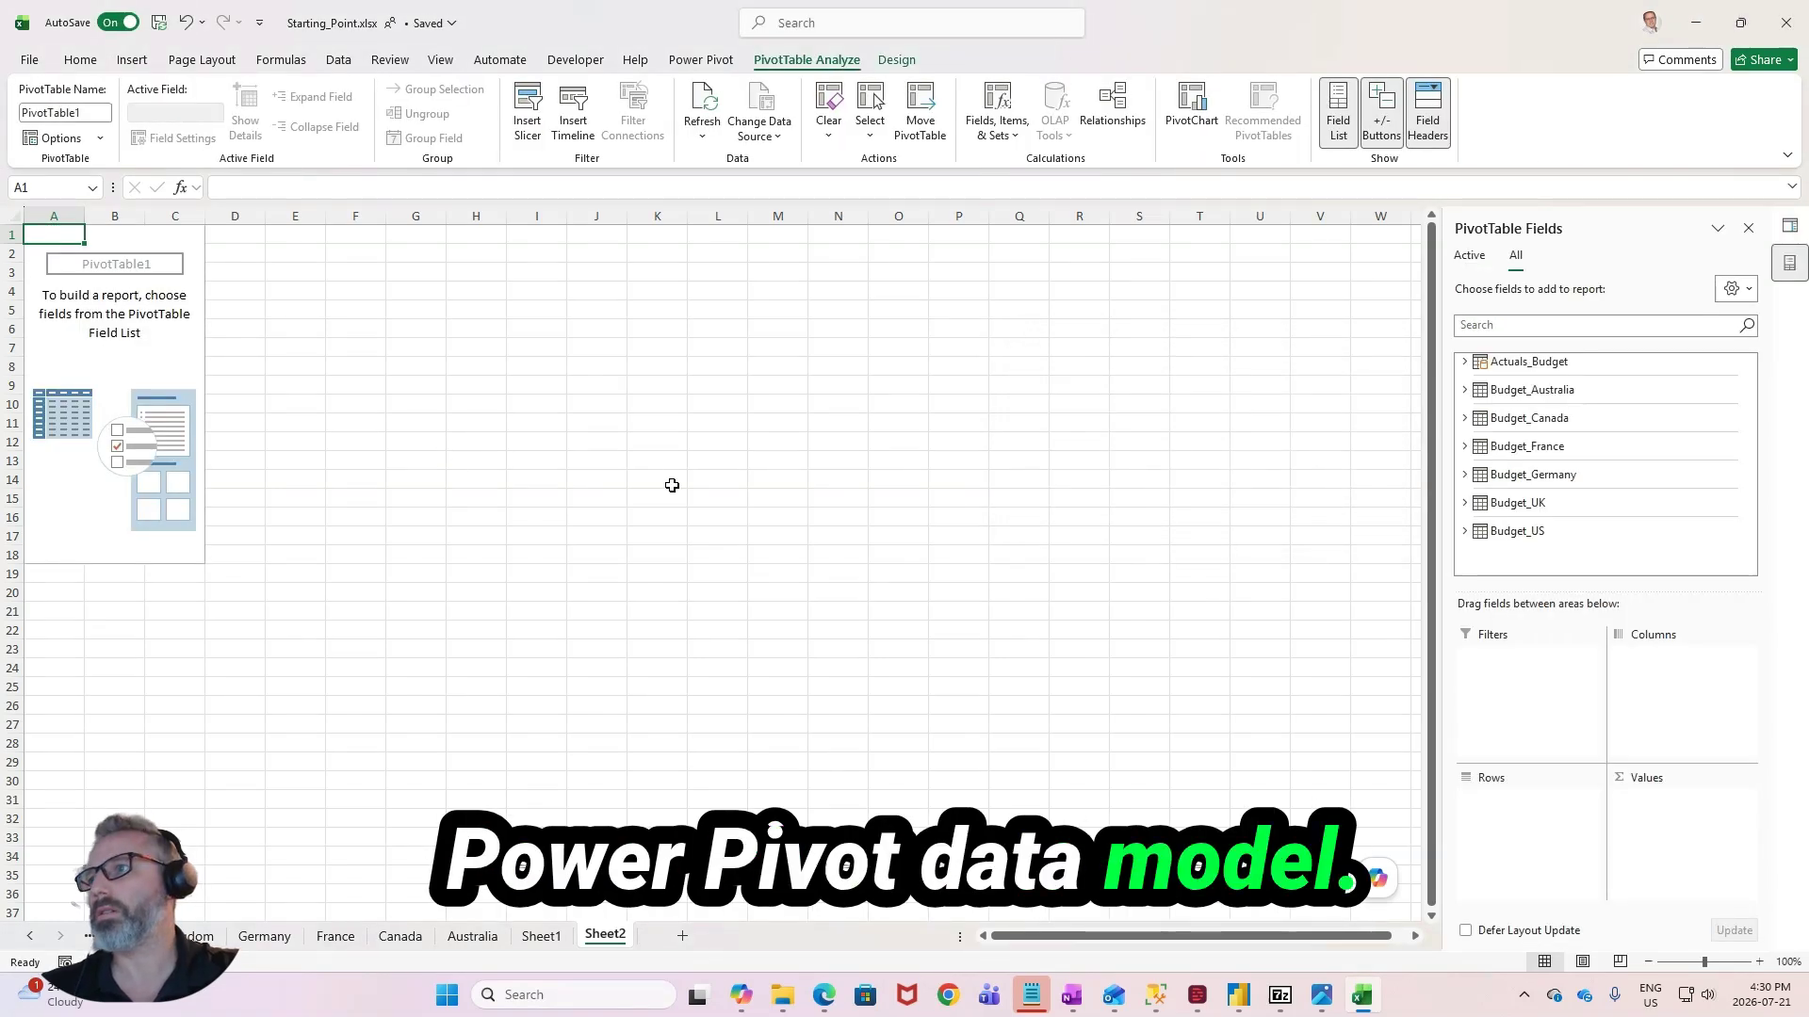
- Add the Scenario field of Actuals_Budget as a PivotTable report filter and filter it to Budget_2026
left_click(1464, 363)
left_click_drag(1528, 514, 1503, 702)
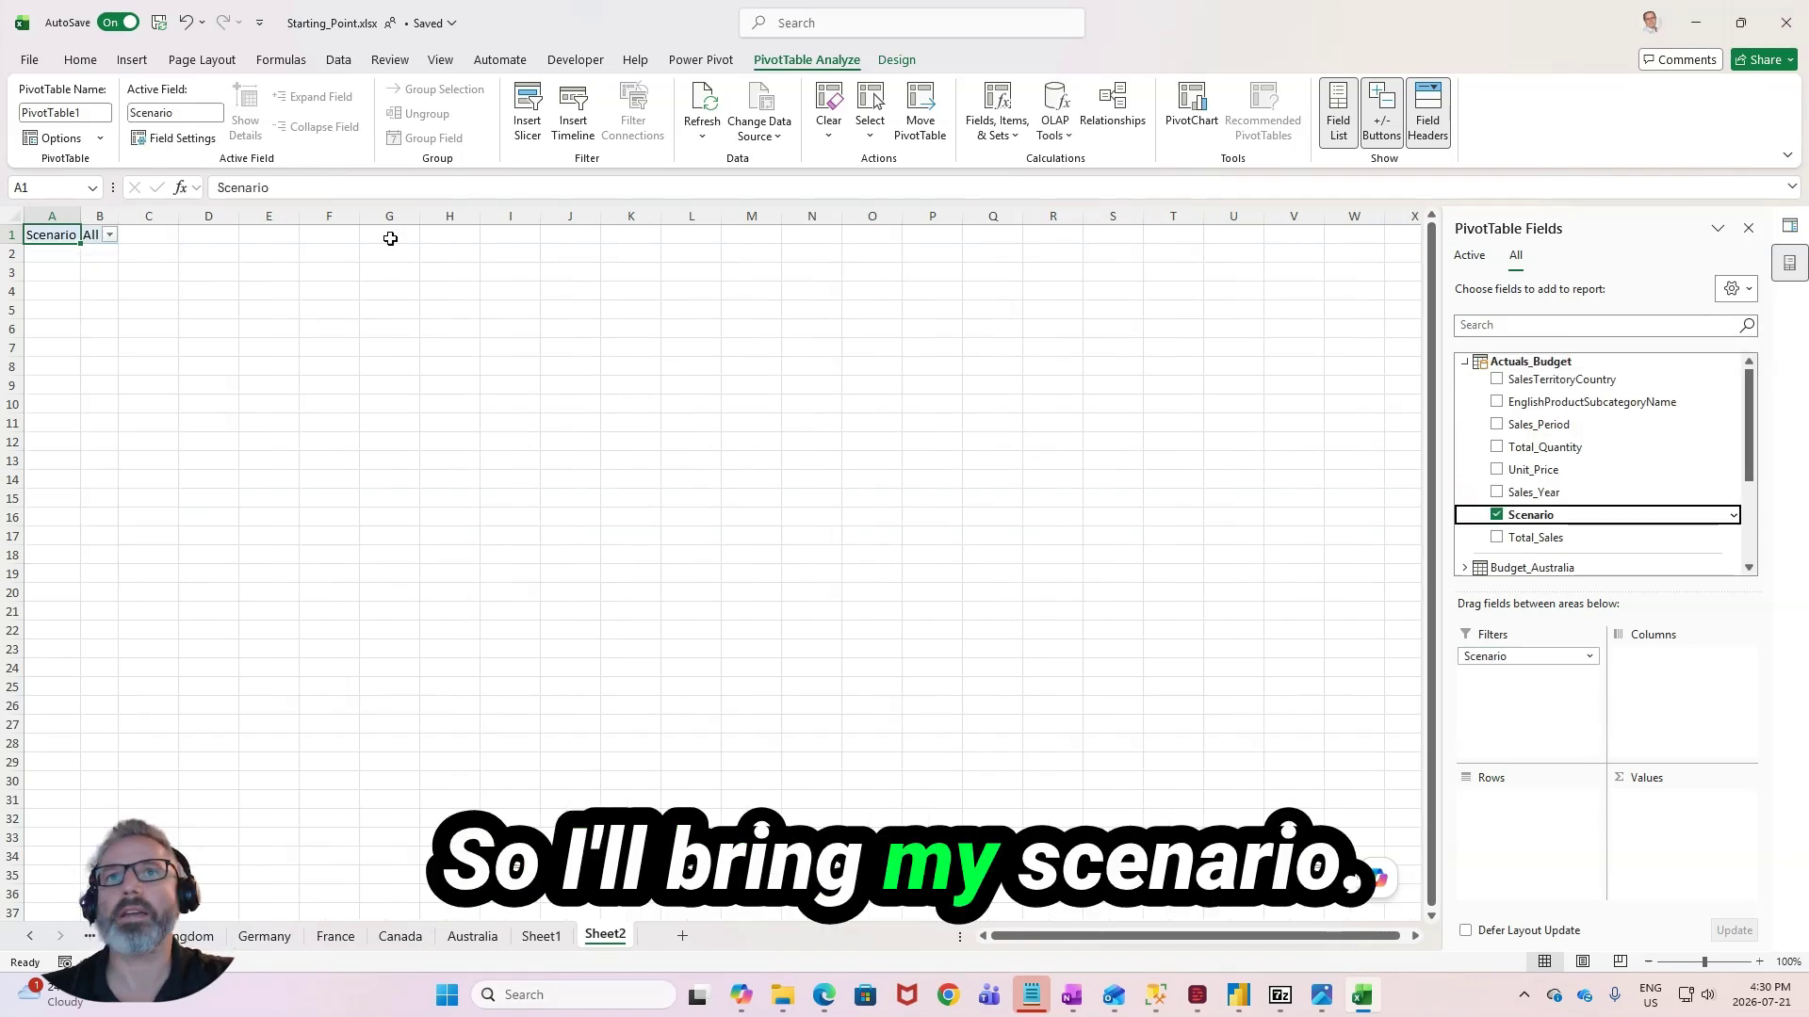
left_click(110, 235)
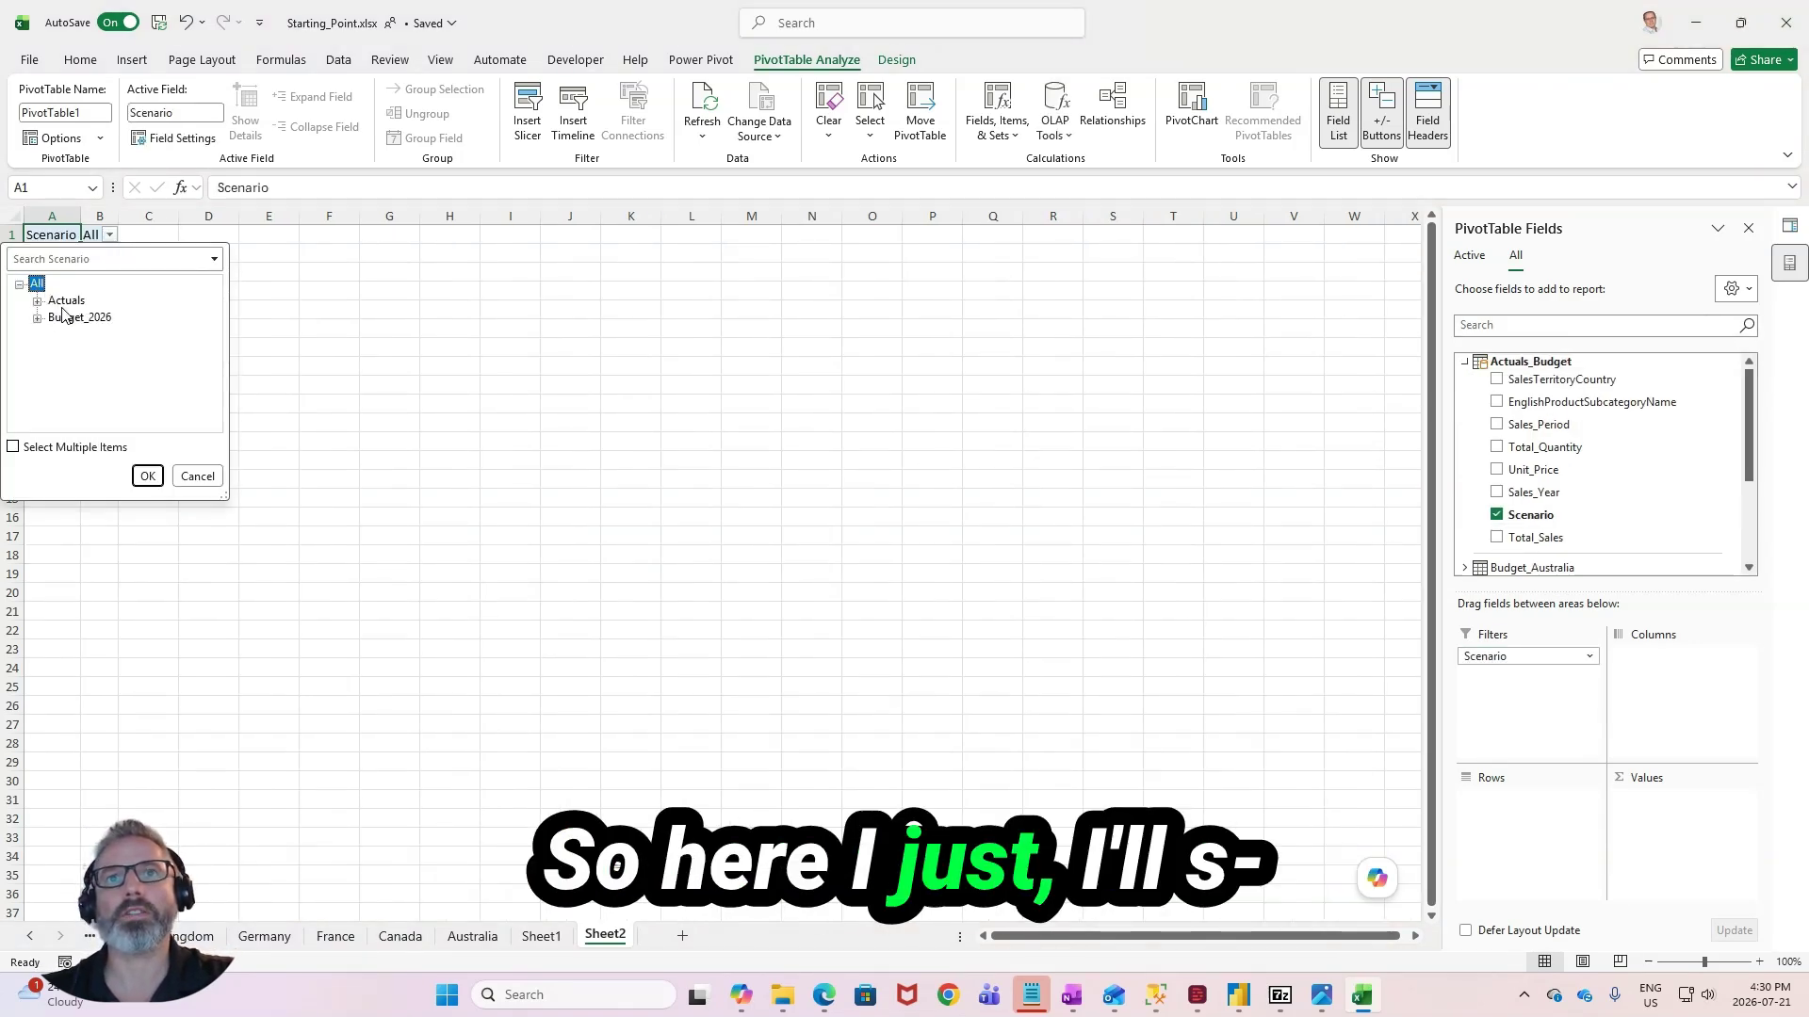
left_click(66, 317)
left_click(147, 476)
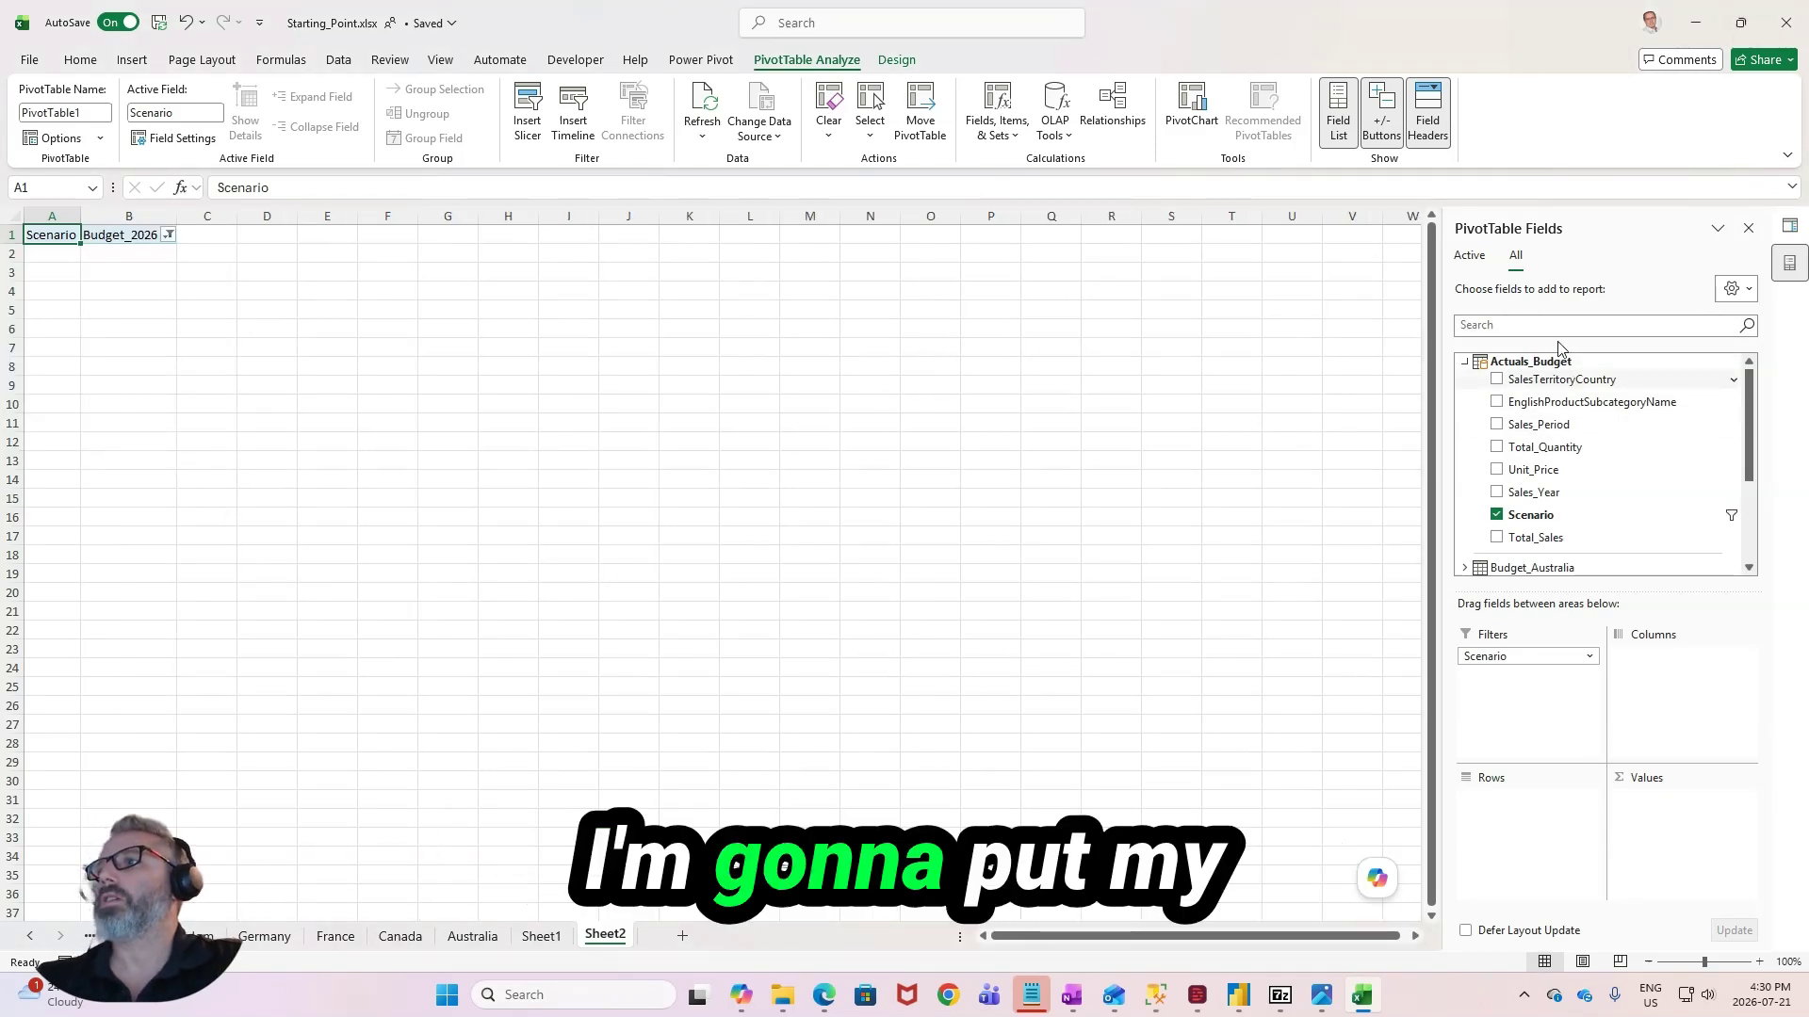
- Put SalesTerritoryCountry in the PivotTable's columns and EnglishProductSubcategoryName in its rows, and try to add Total_Sales
left_click_drag(1574, 381, 1733, 702)
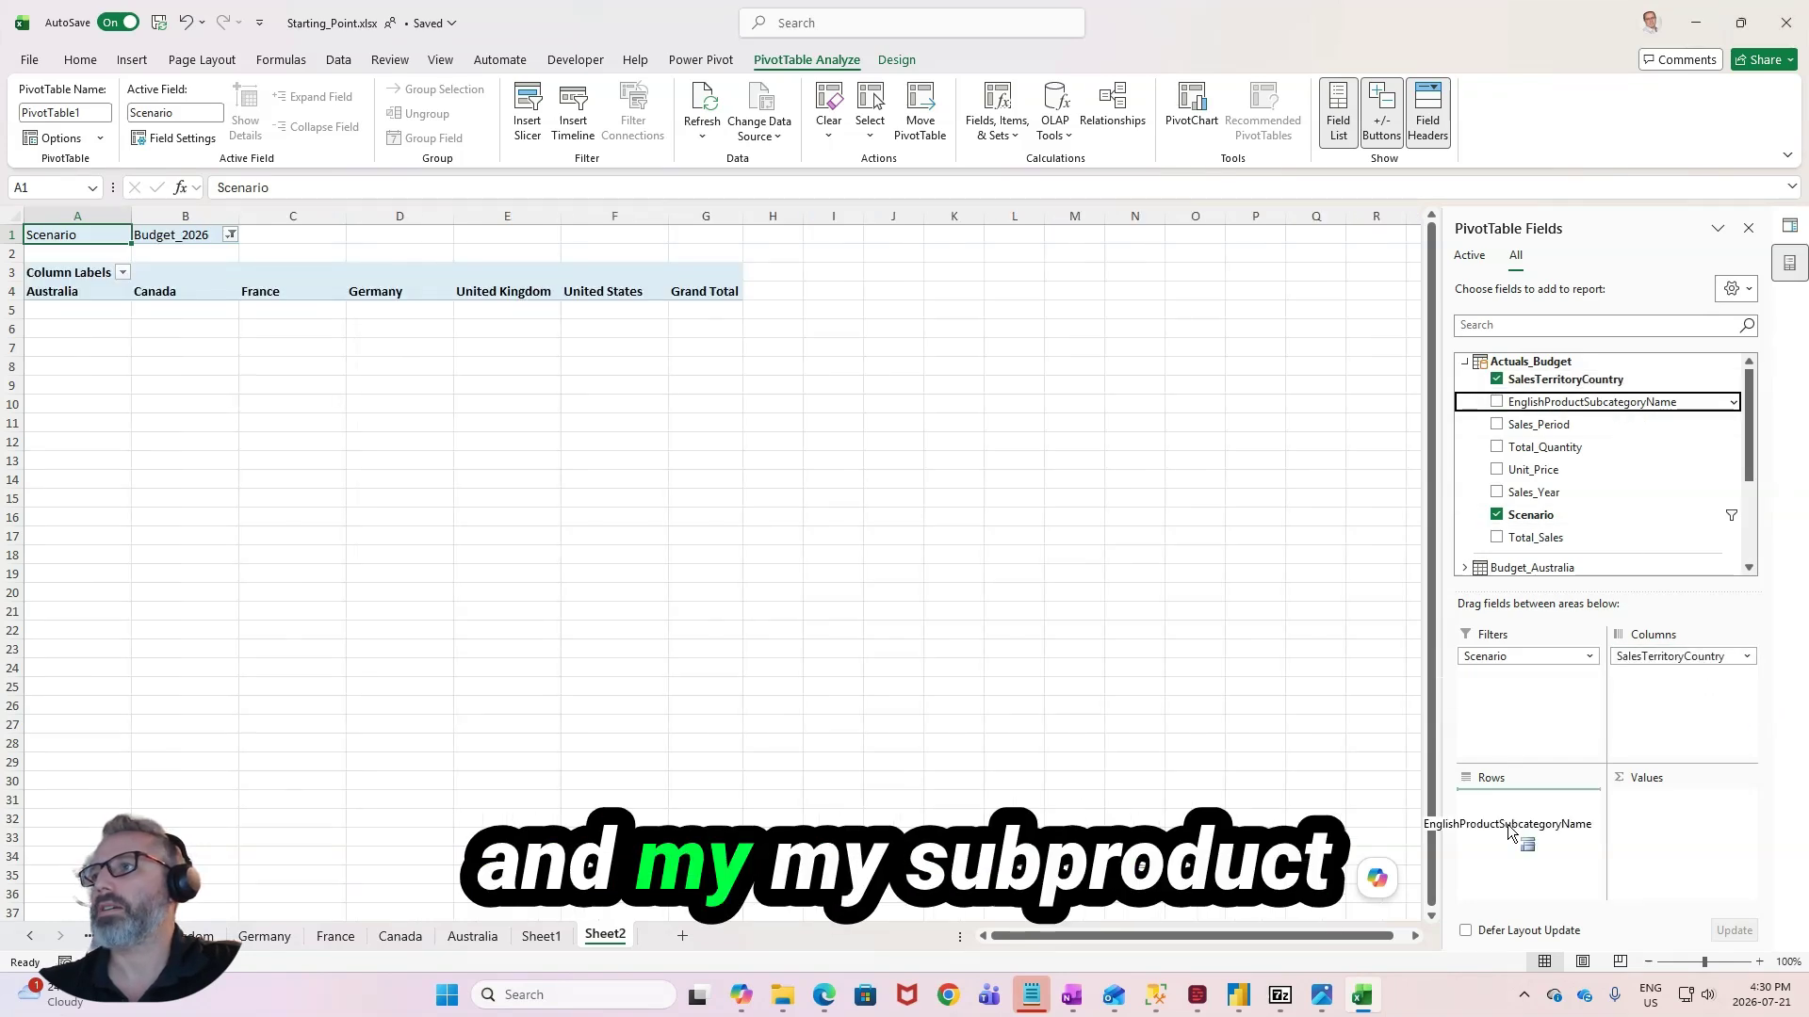
left_click_drag(1510, 833, 1507, 829)
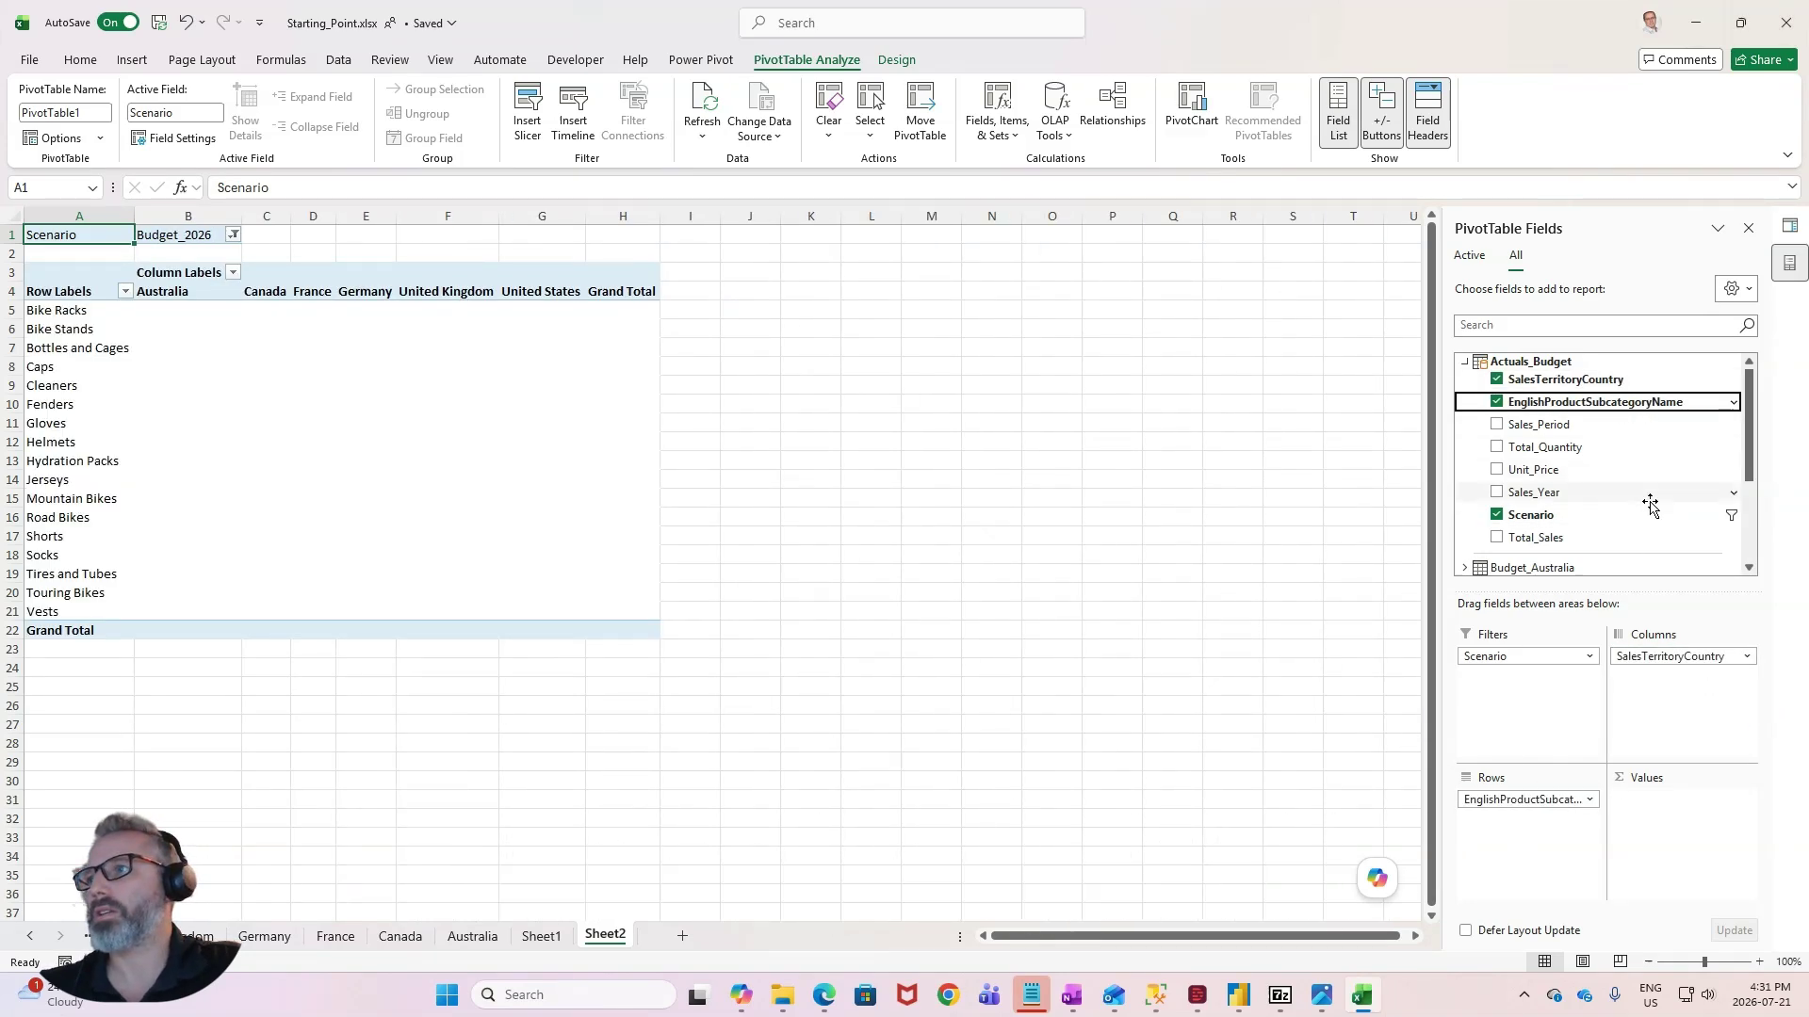
left_click_drag(1620, 538, 1127, 738)
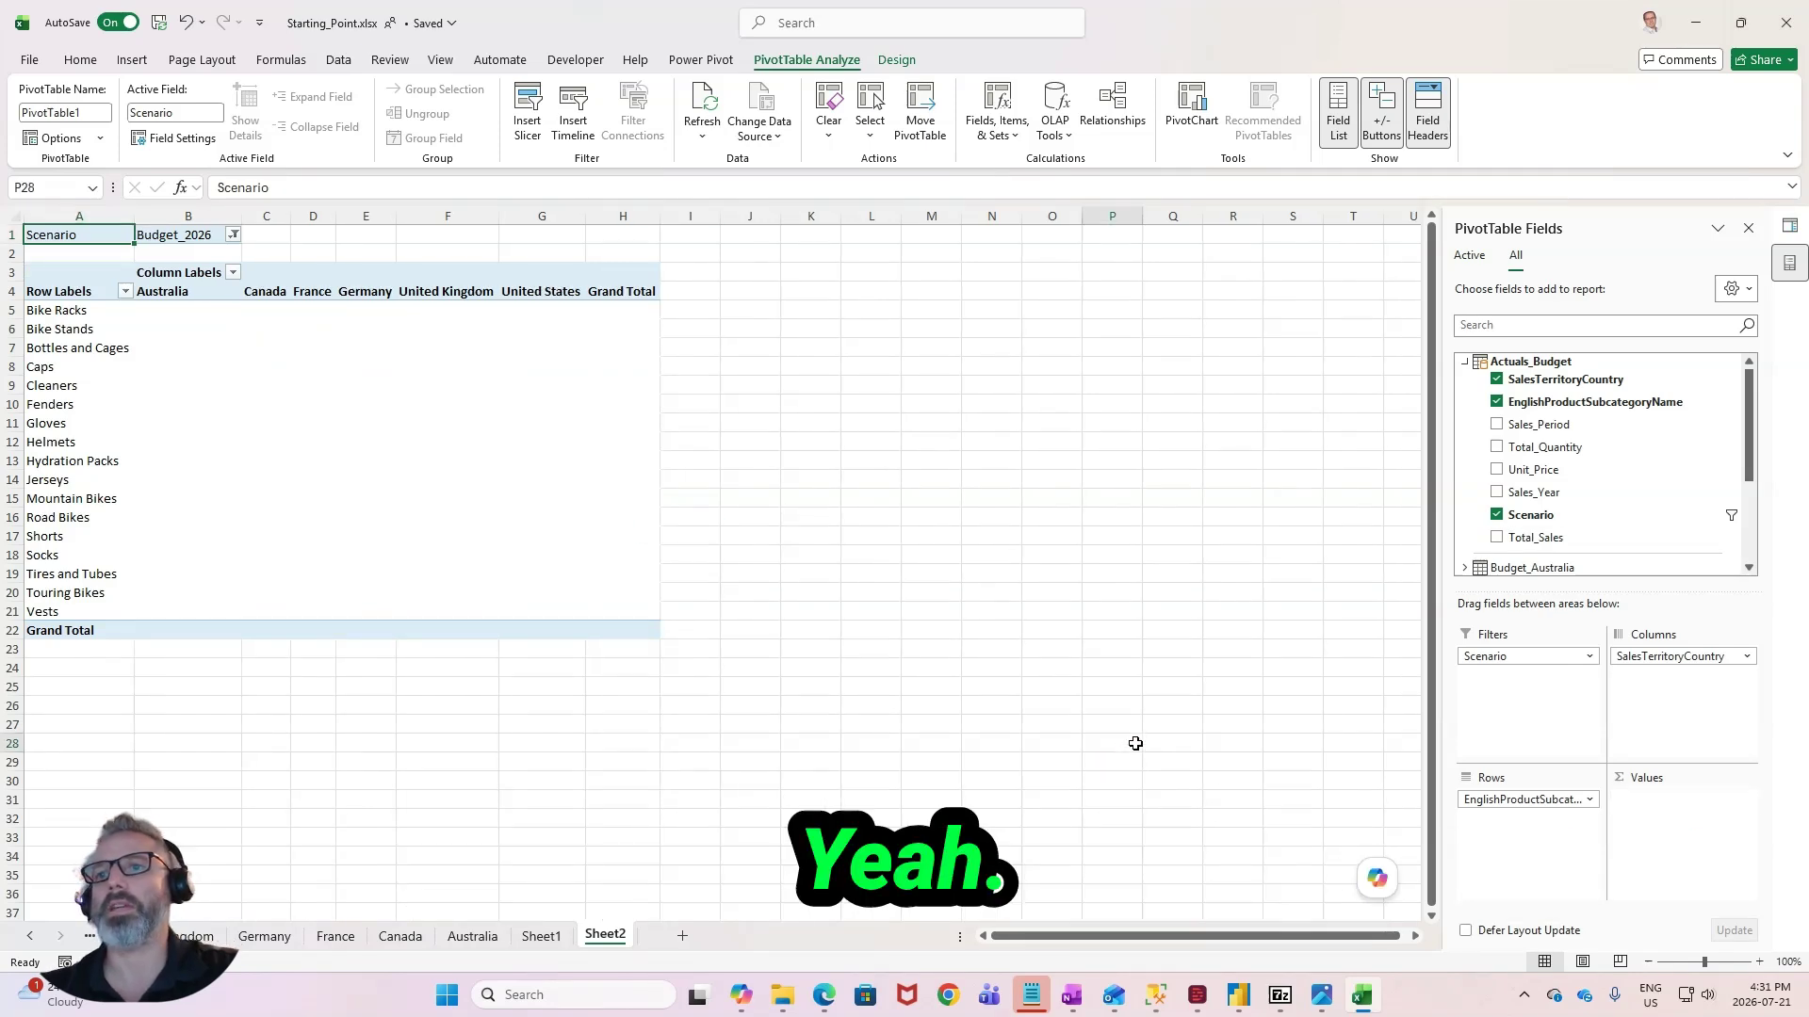
left_click(542, 499)
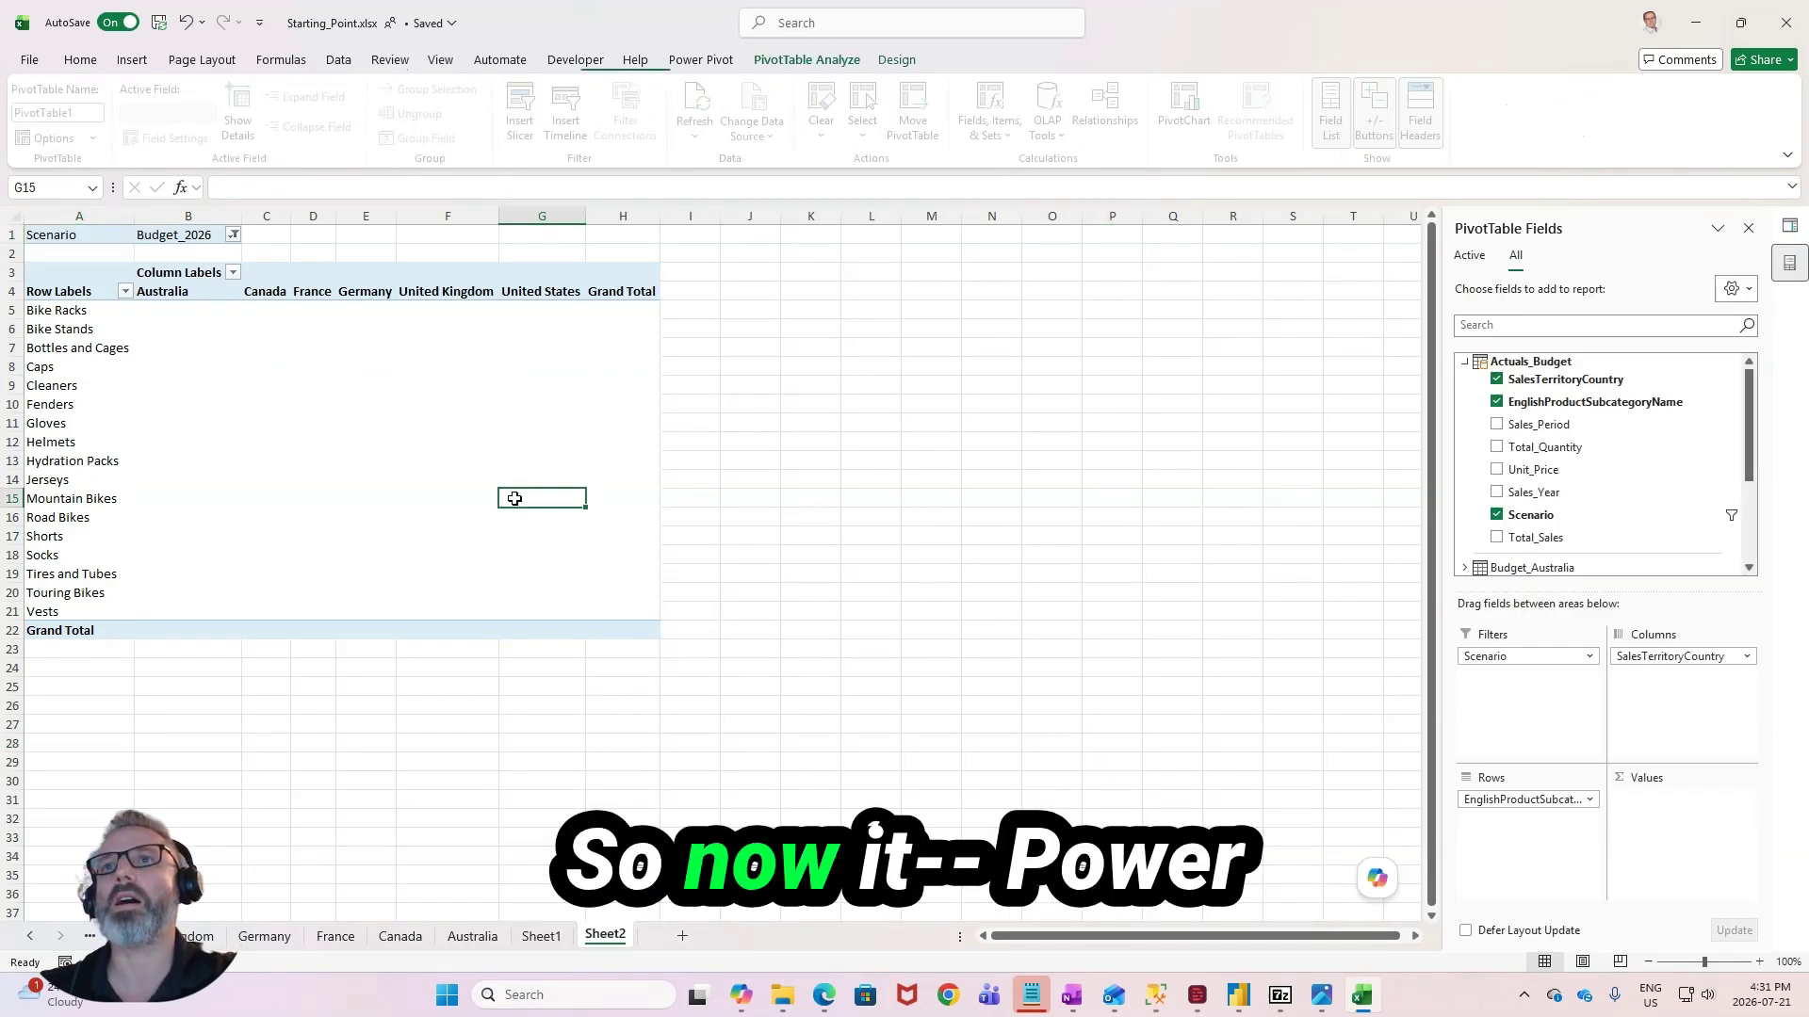
- Inspect the Total_Sales column of the Actuals_Budget table in the Power Pivot data model and return to the worksheet
left_click(685, 62)
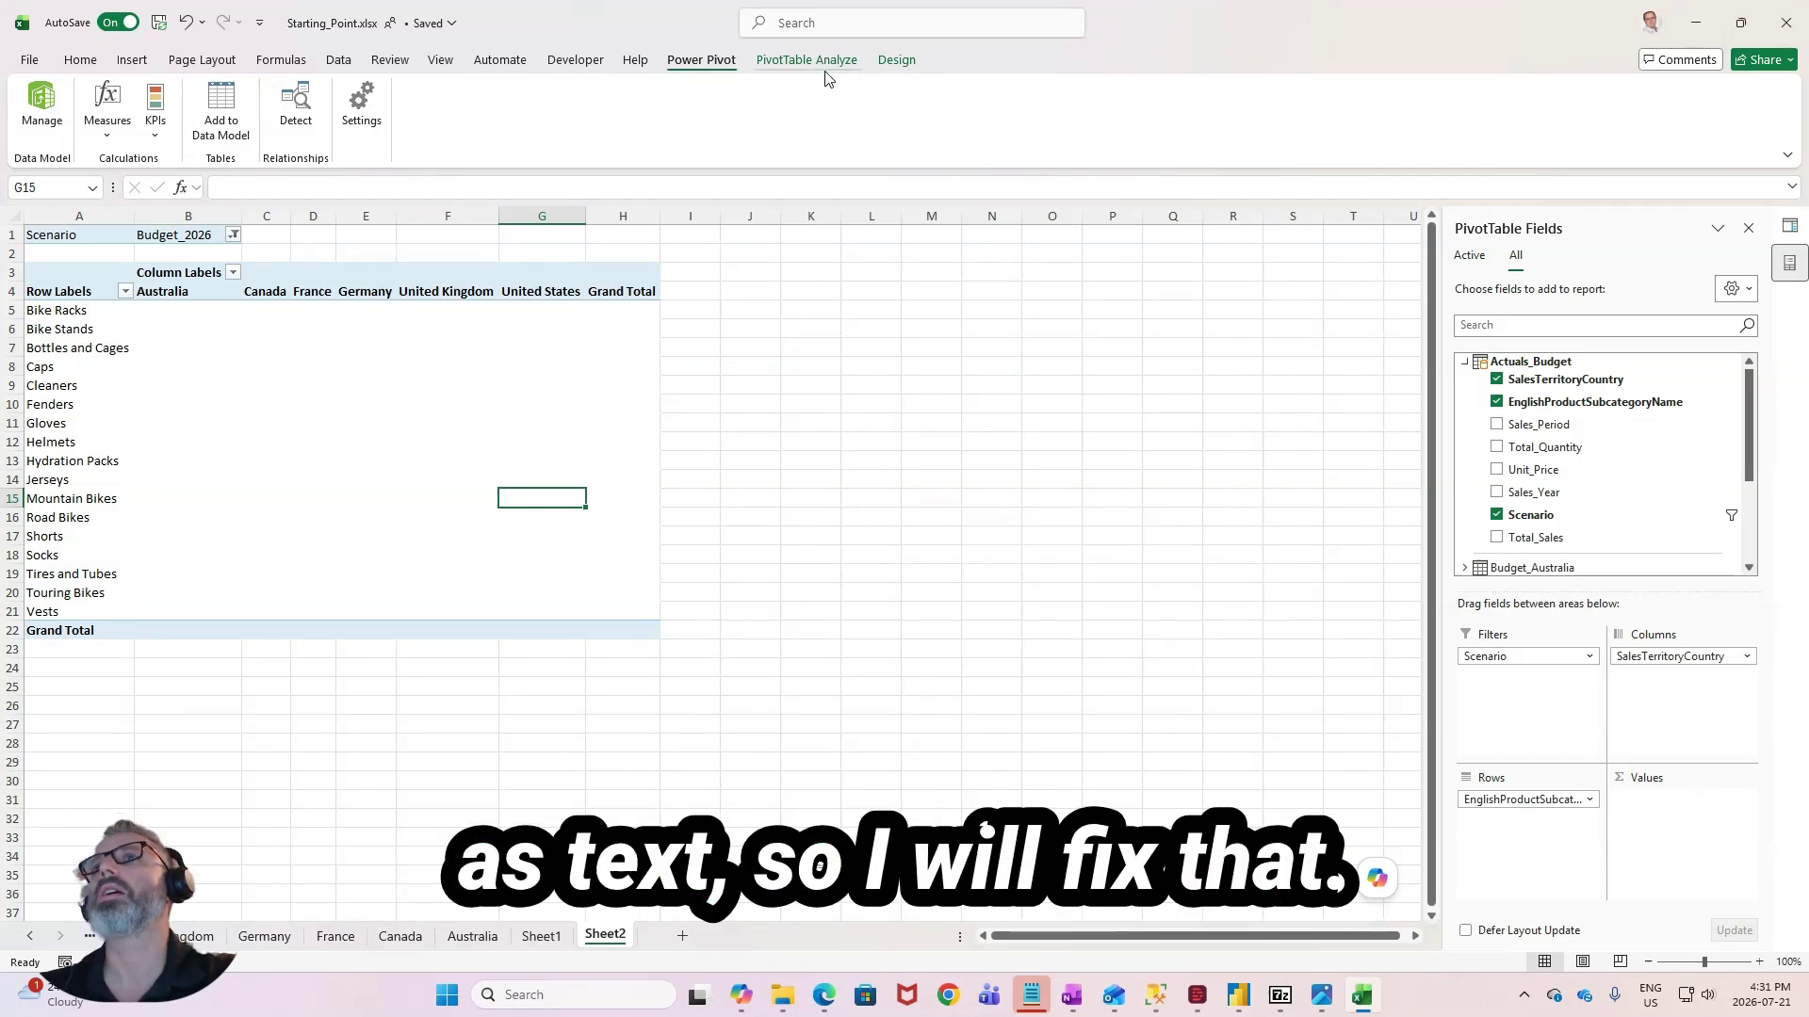
left_click(41, 105)
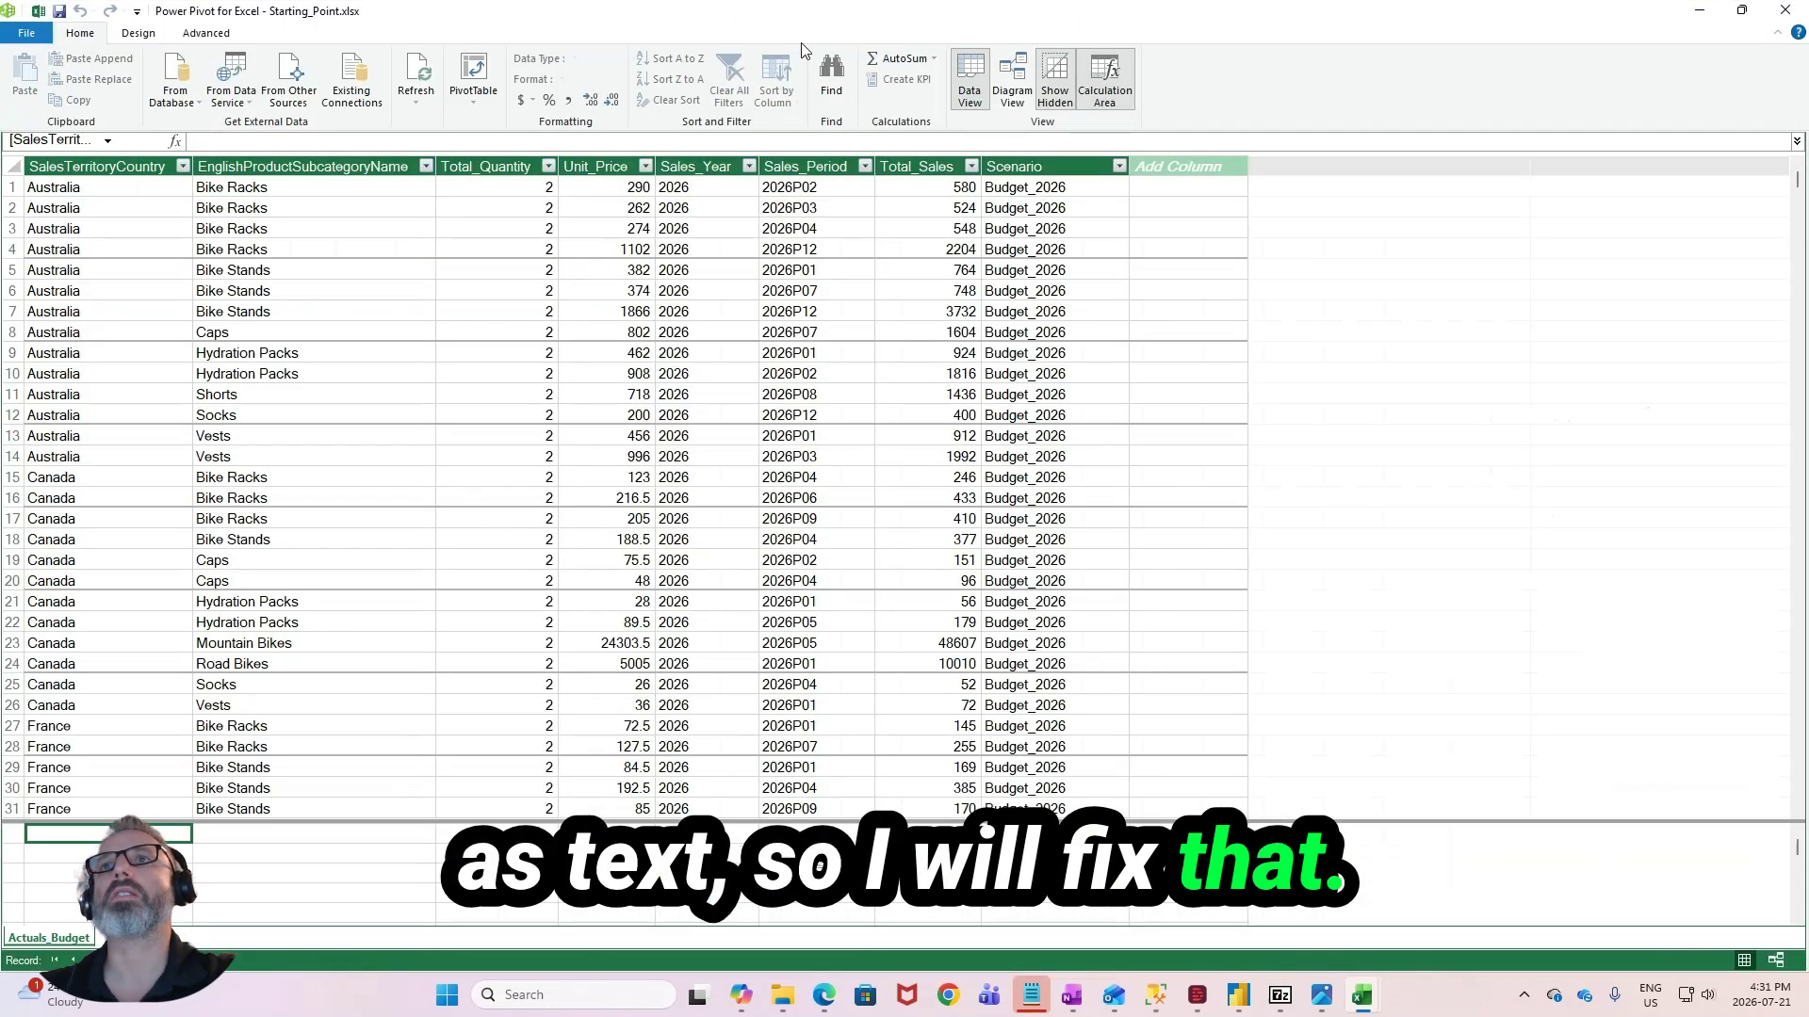
left_click(1766, 11)
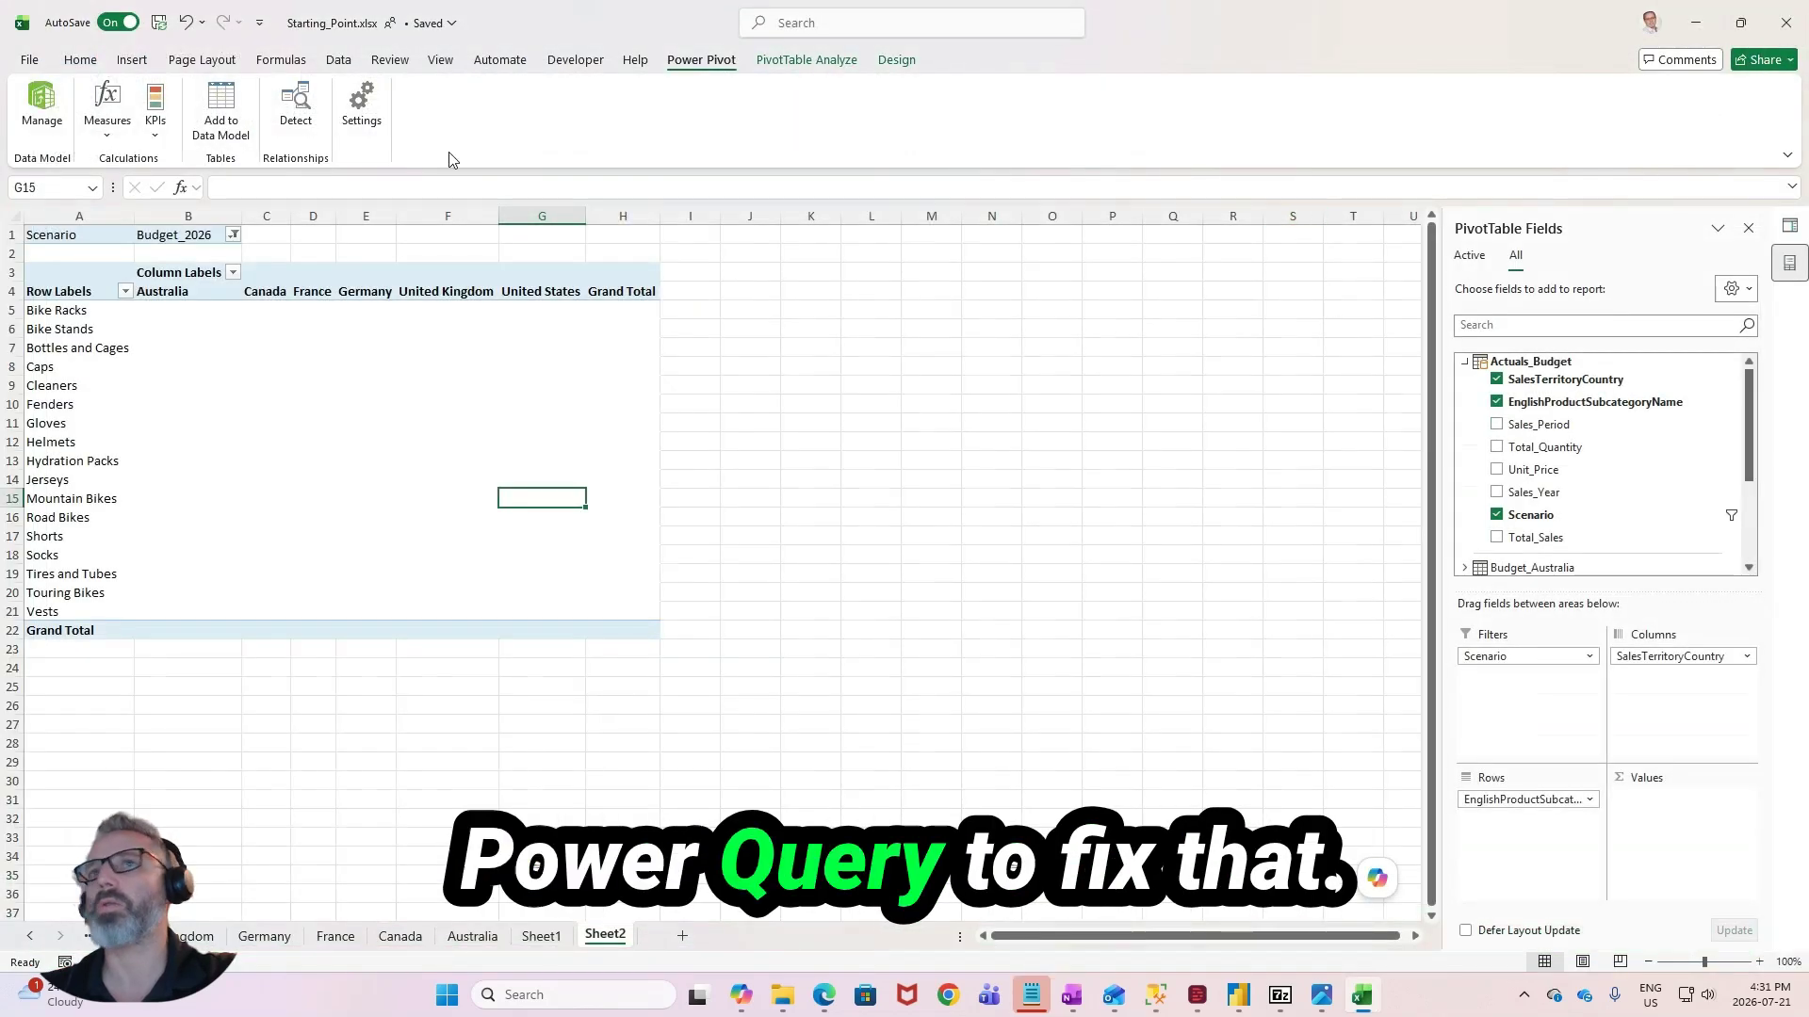
- Open the Actuals_Budget query in Power Query and set the Unit_Price column's data type to Decimal Number
left_click(338, 60)
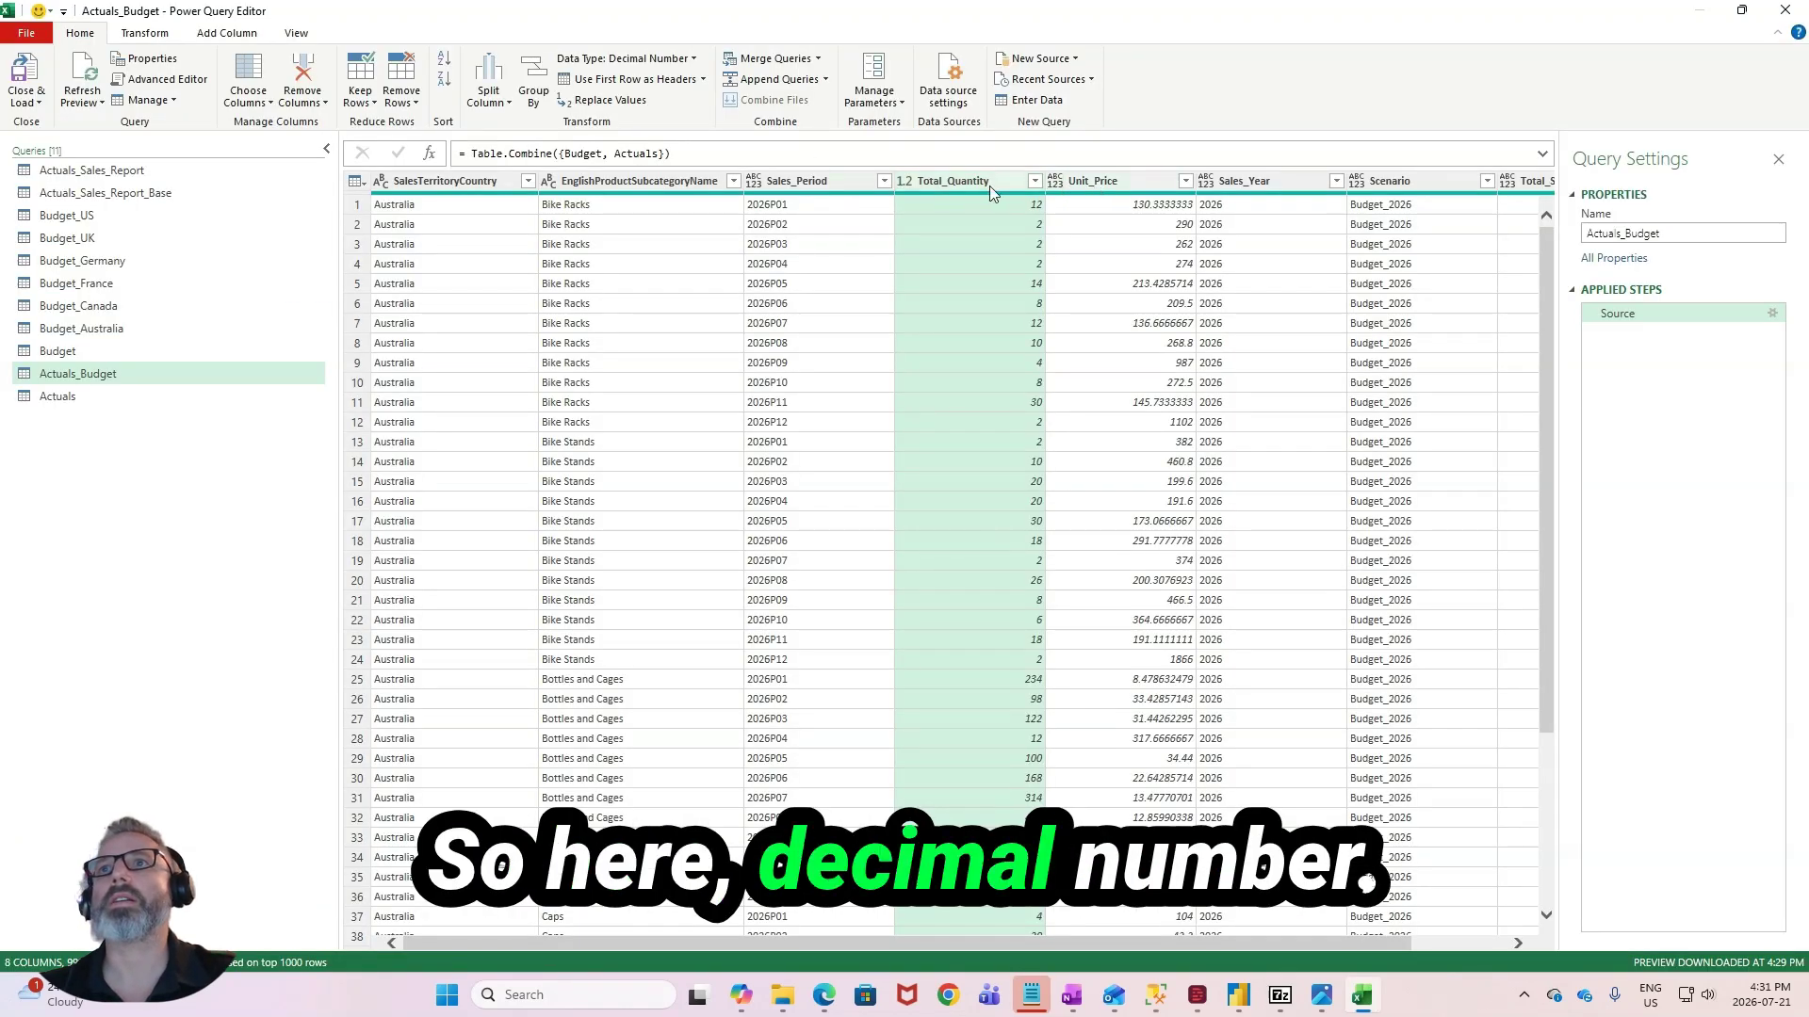
left_click(1112, 181)
left_click(627, 59)
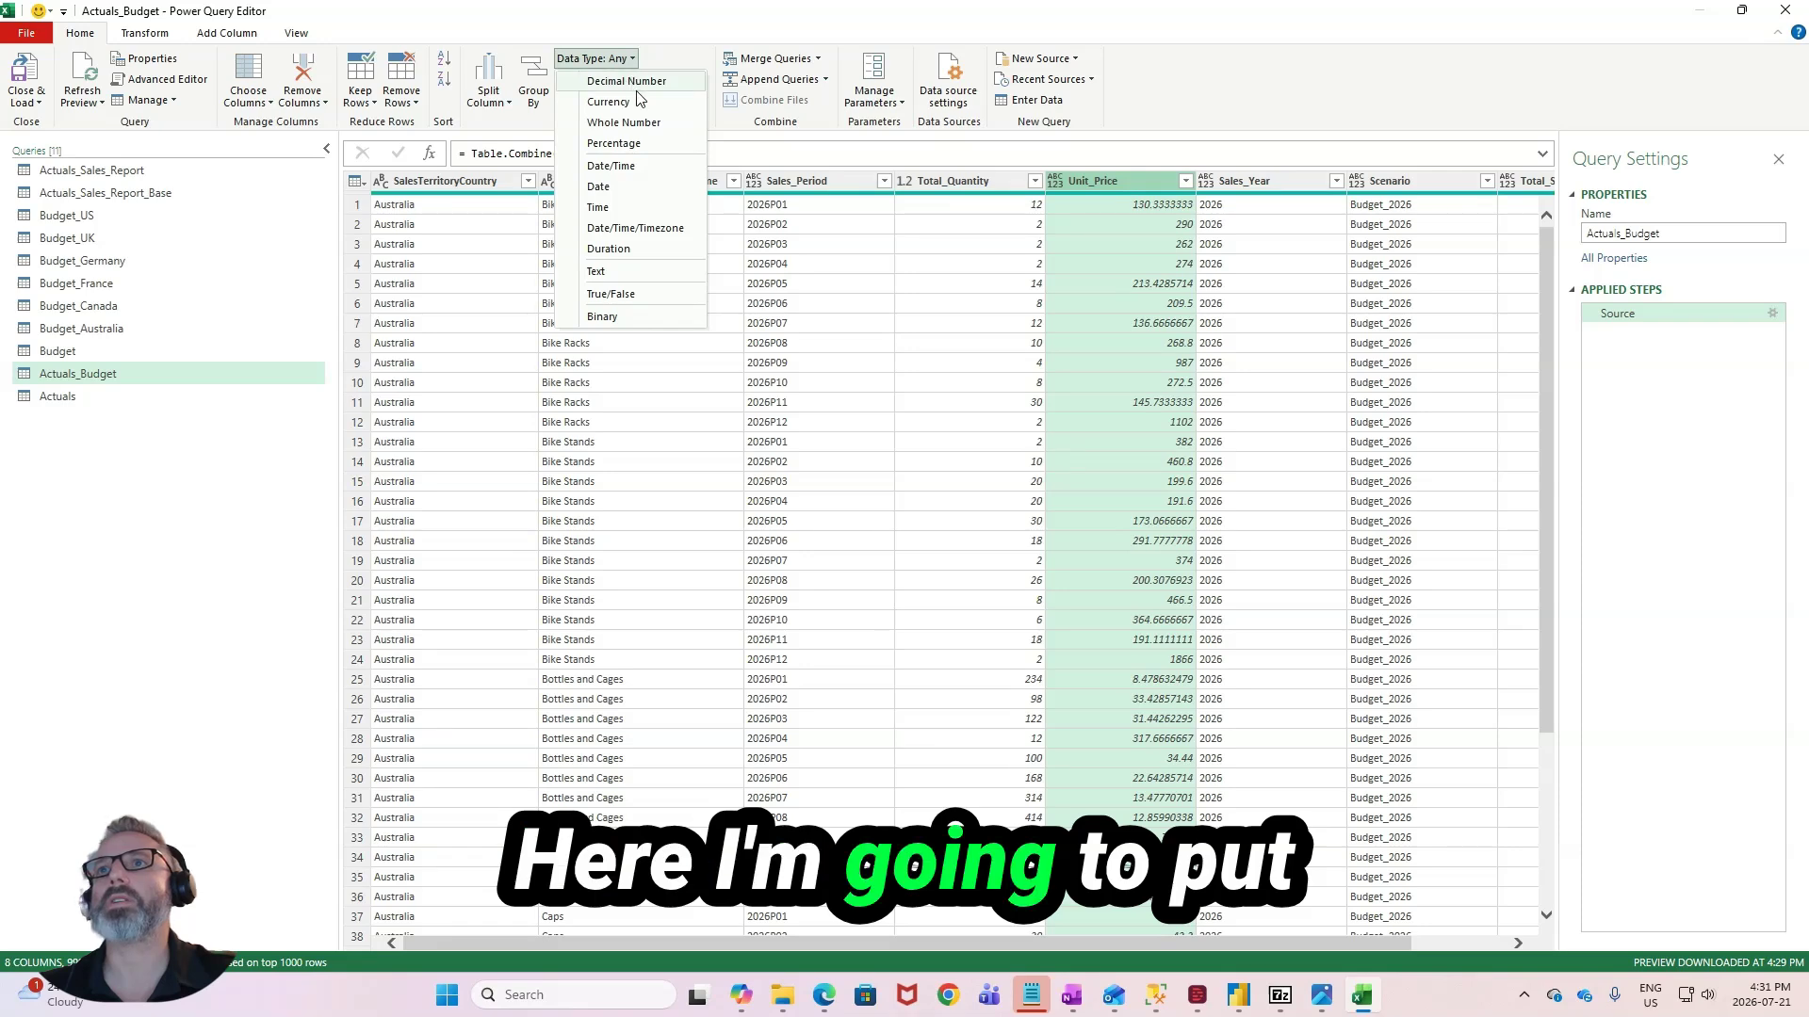
left_click(641, 85)
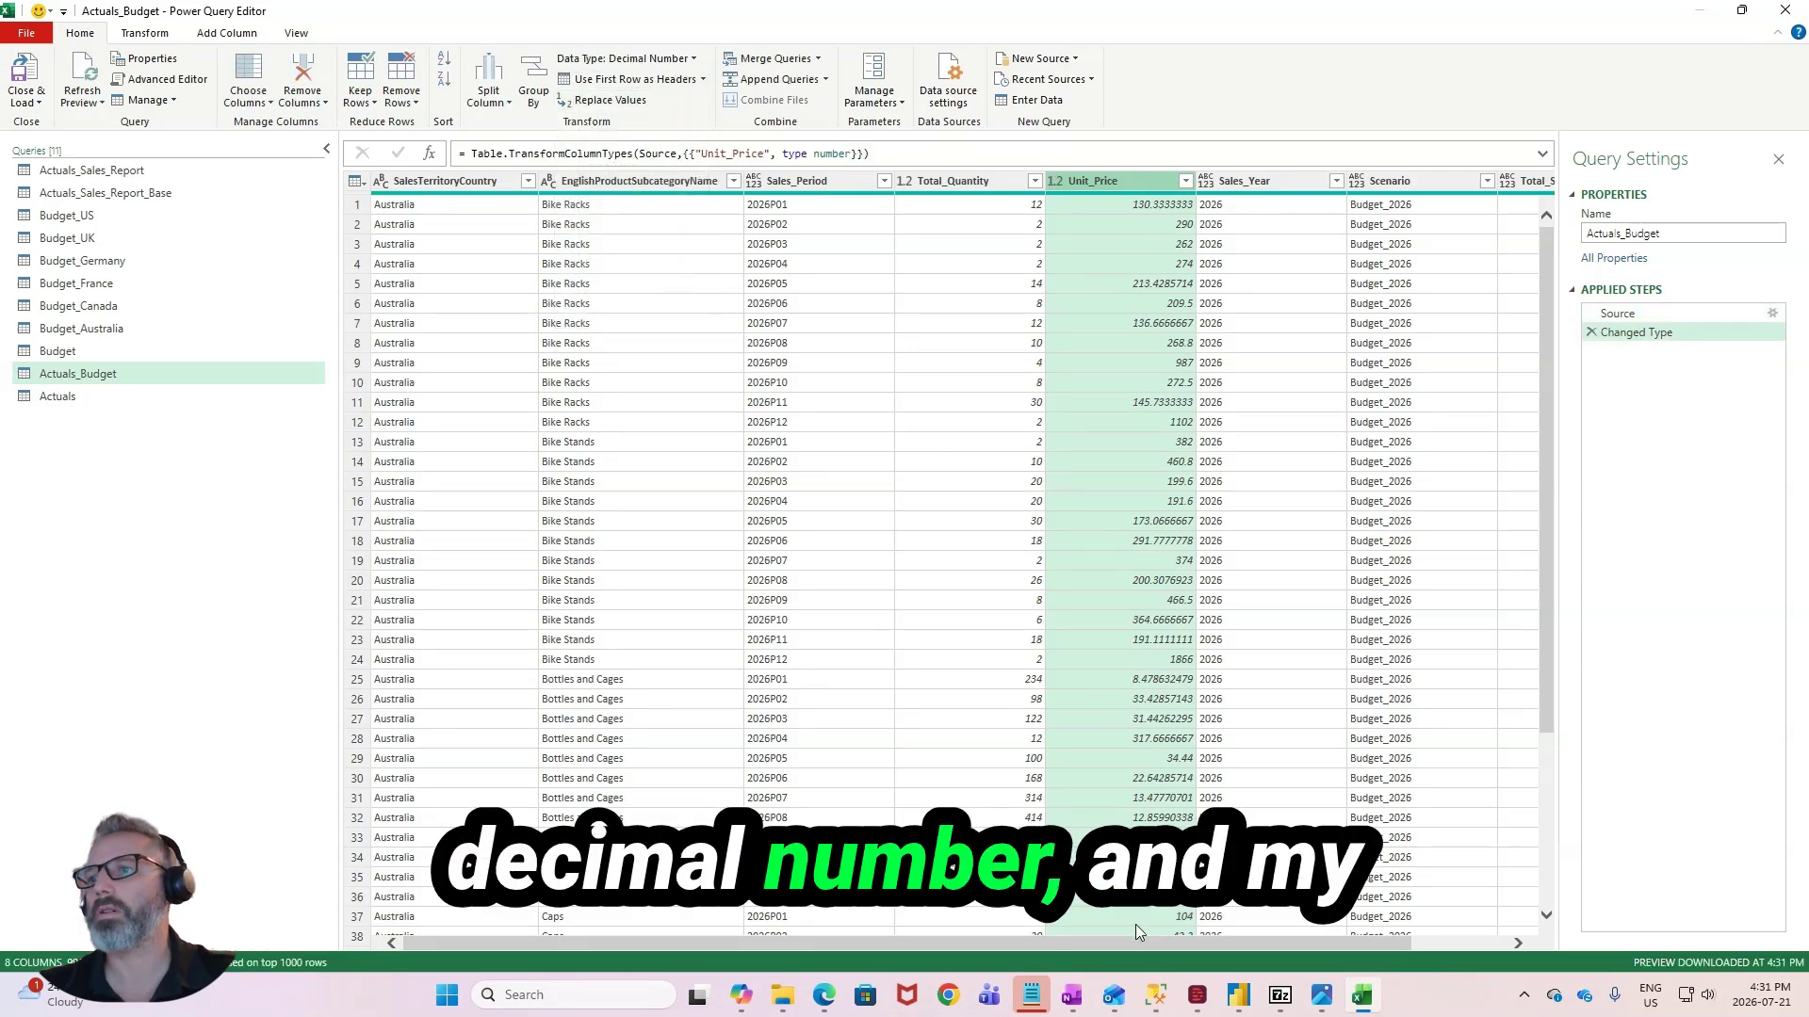
- Set the Total_Sales column's data type to Decimal Number and close and load the Actuals_Budget query
scroll(1159, 932, "right", 2)
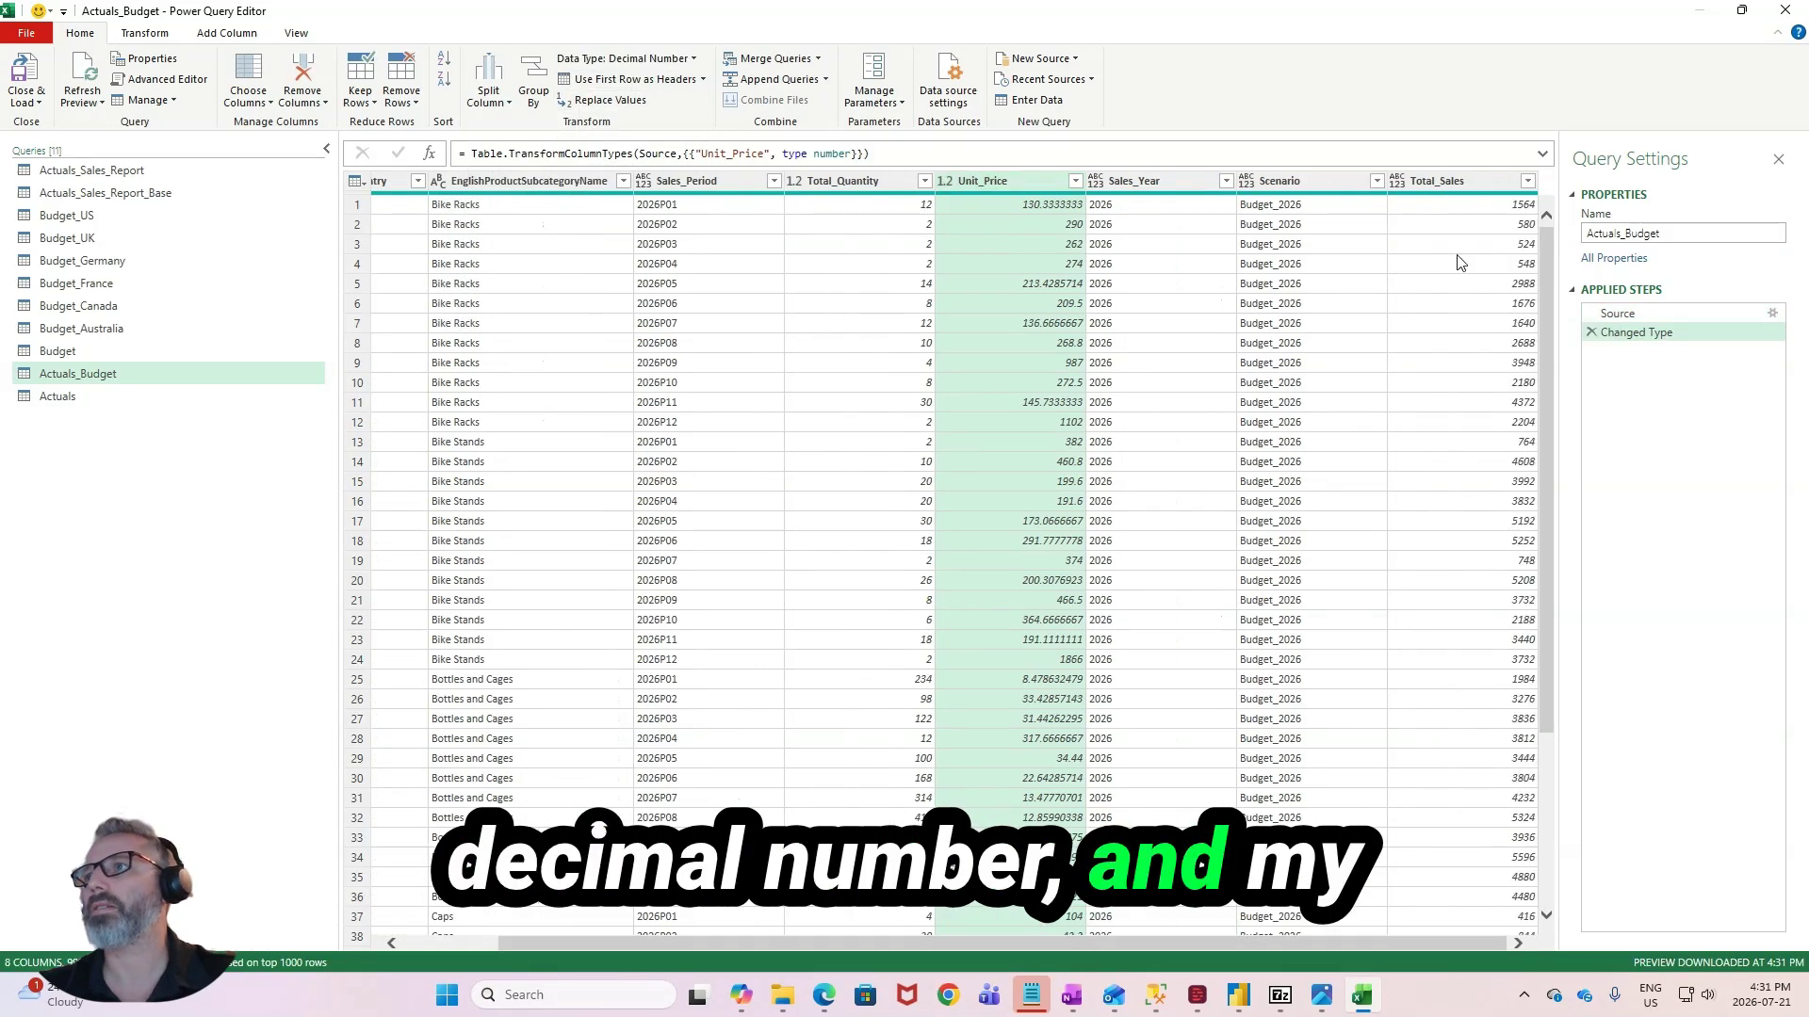
left_click(1439, 181)
left_click(618, 57)
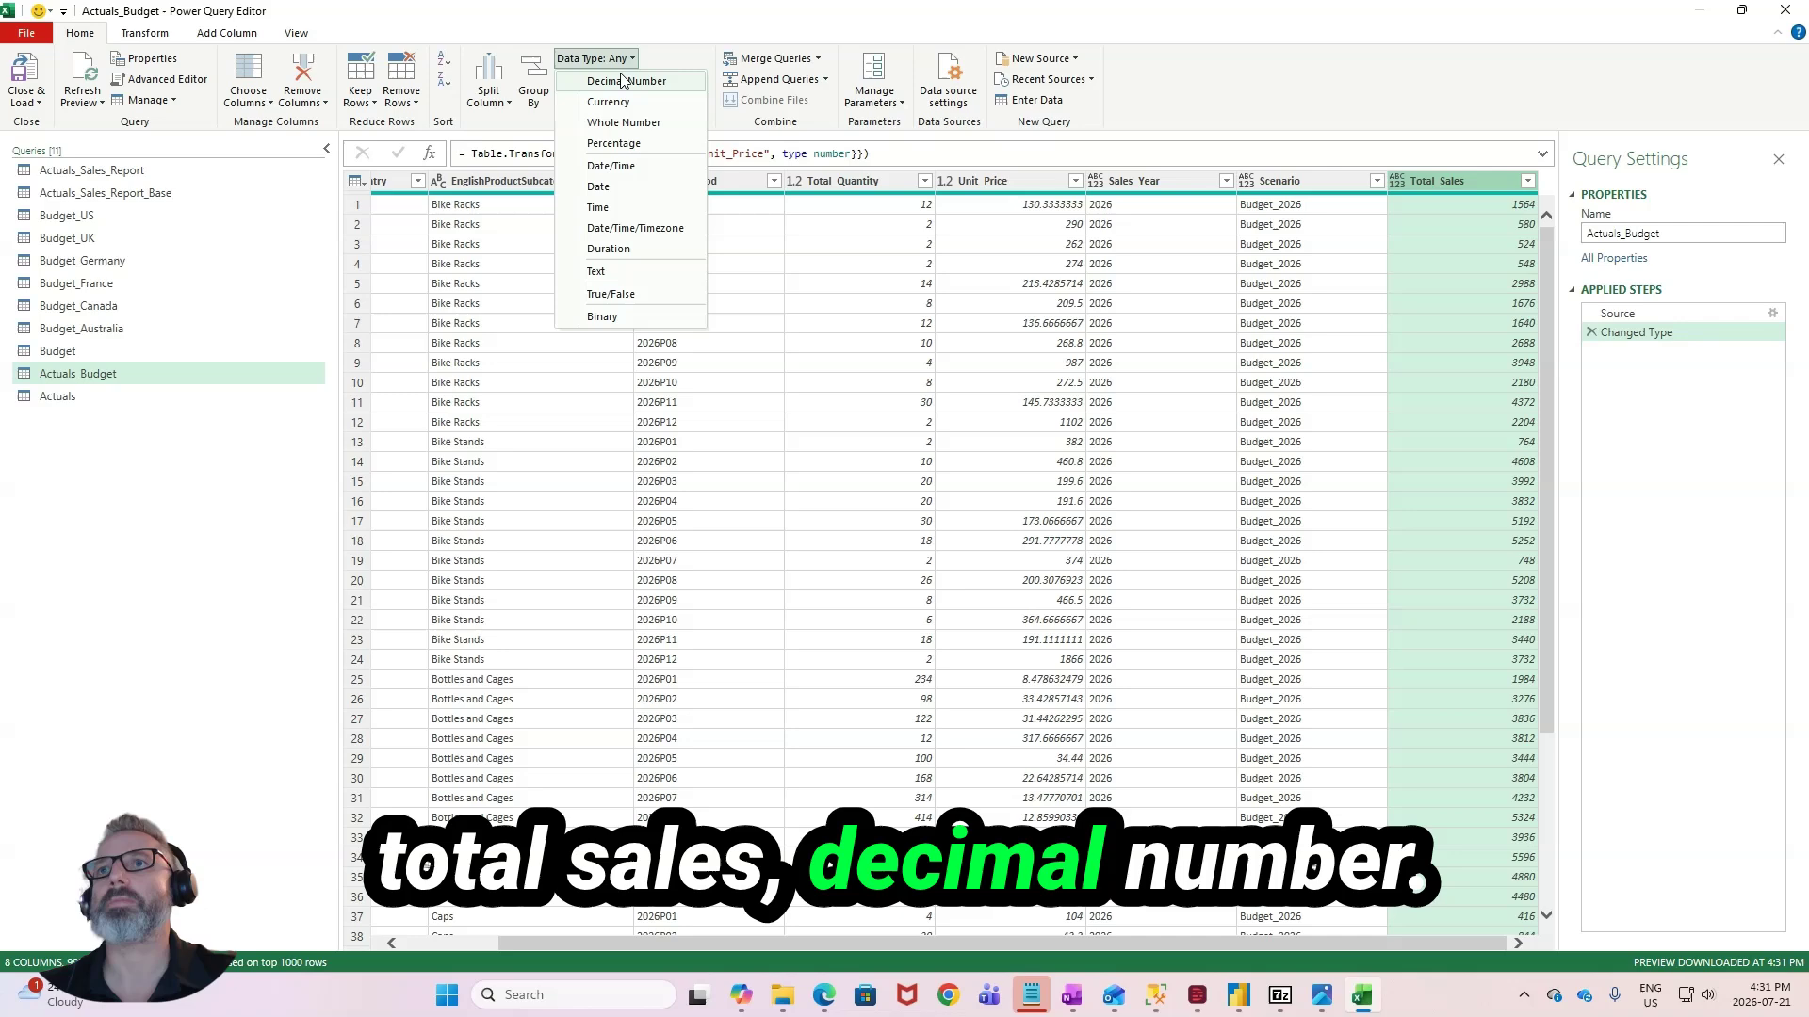
left_click(622, 81)
left_click(38, 105)
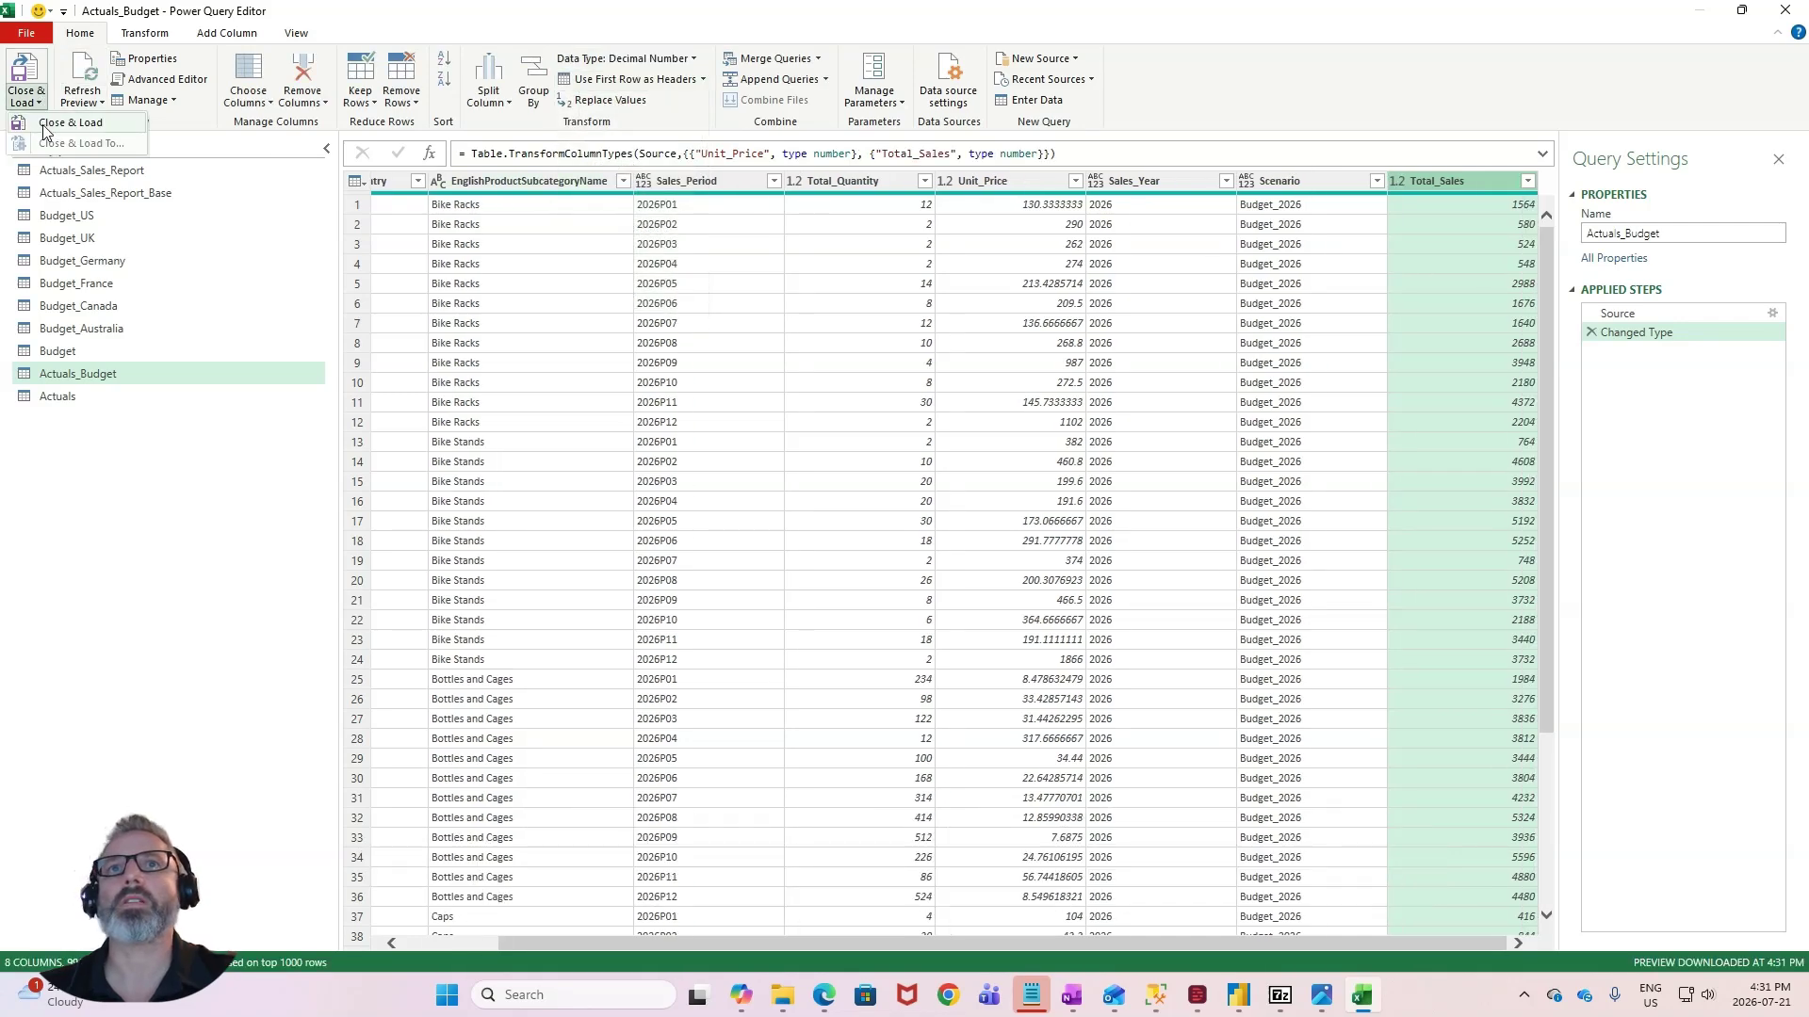
left_click(68, 123)
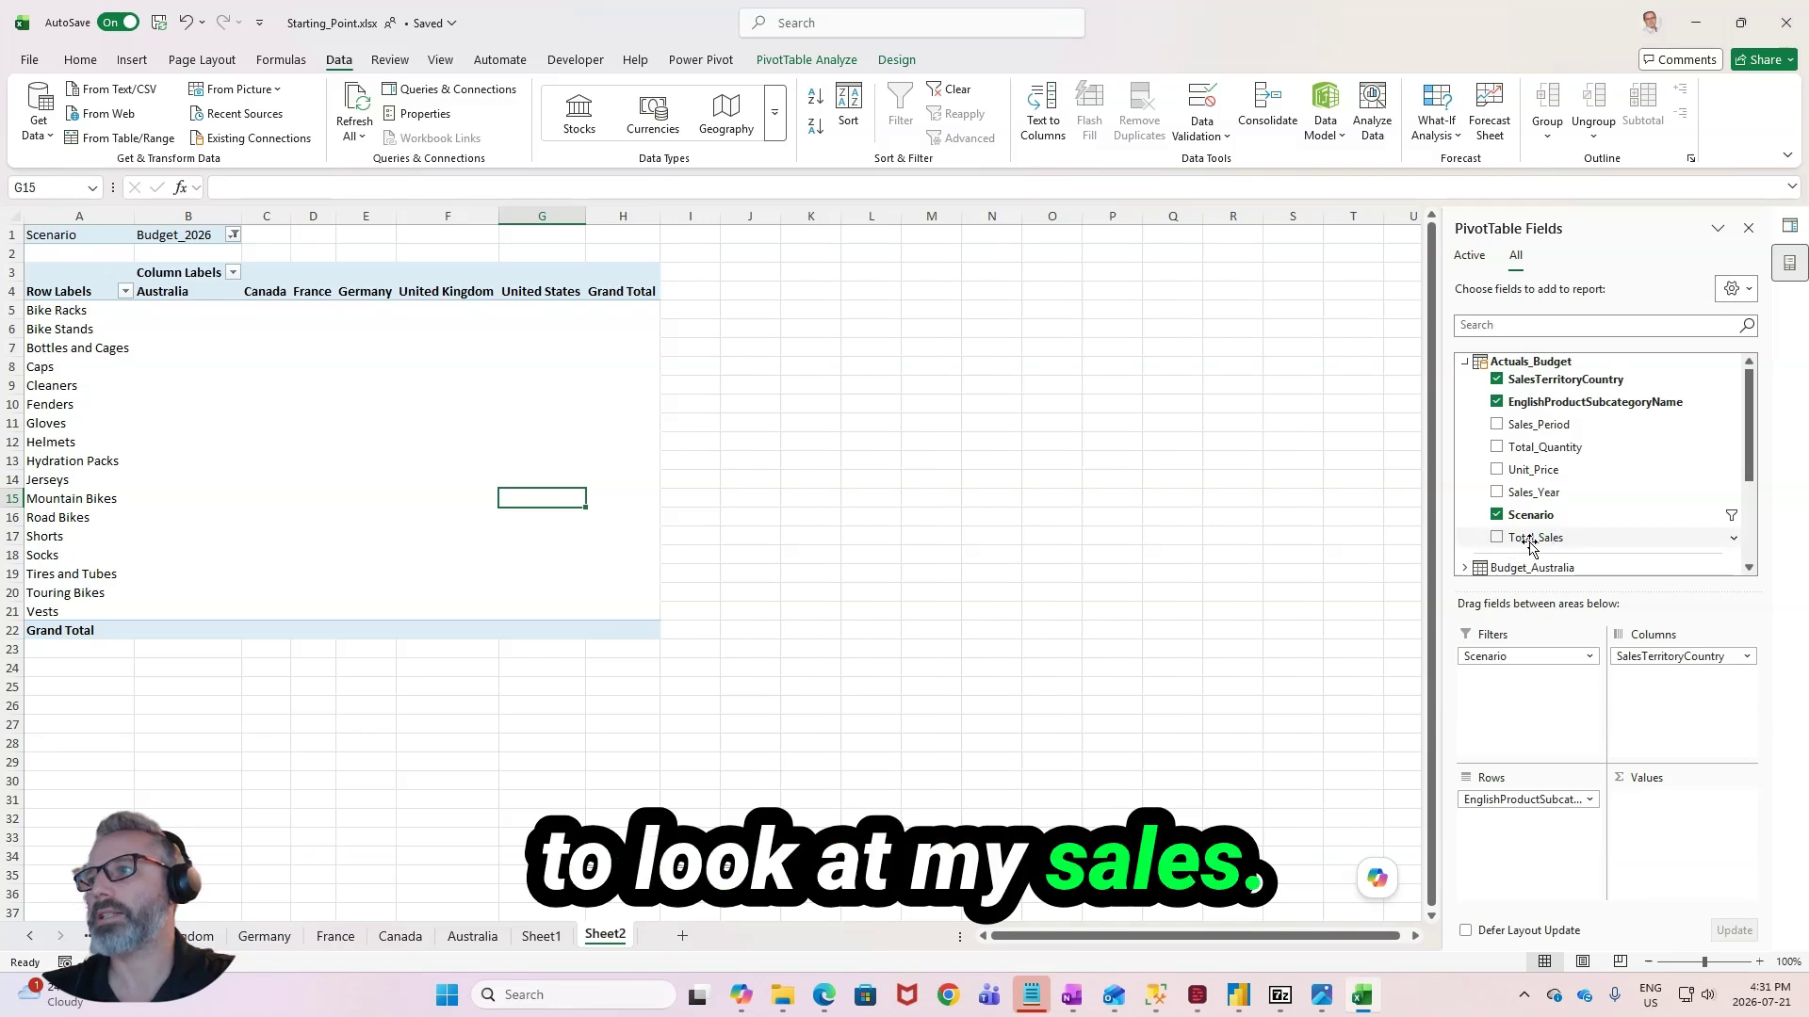
- Add Total_Sales to the PivotTable's values as a sum
left_click_drag(1604, 684, 1669, 836)
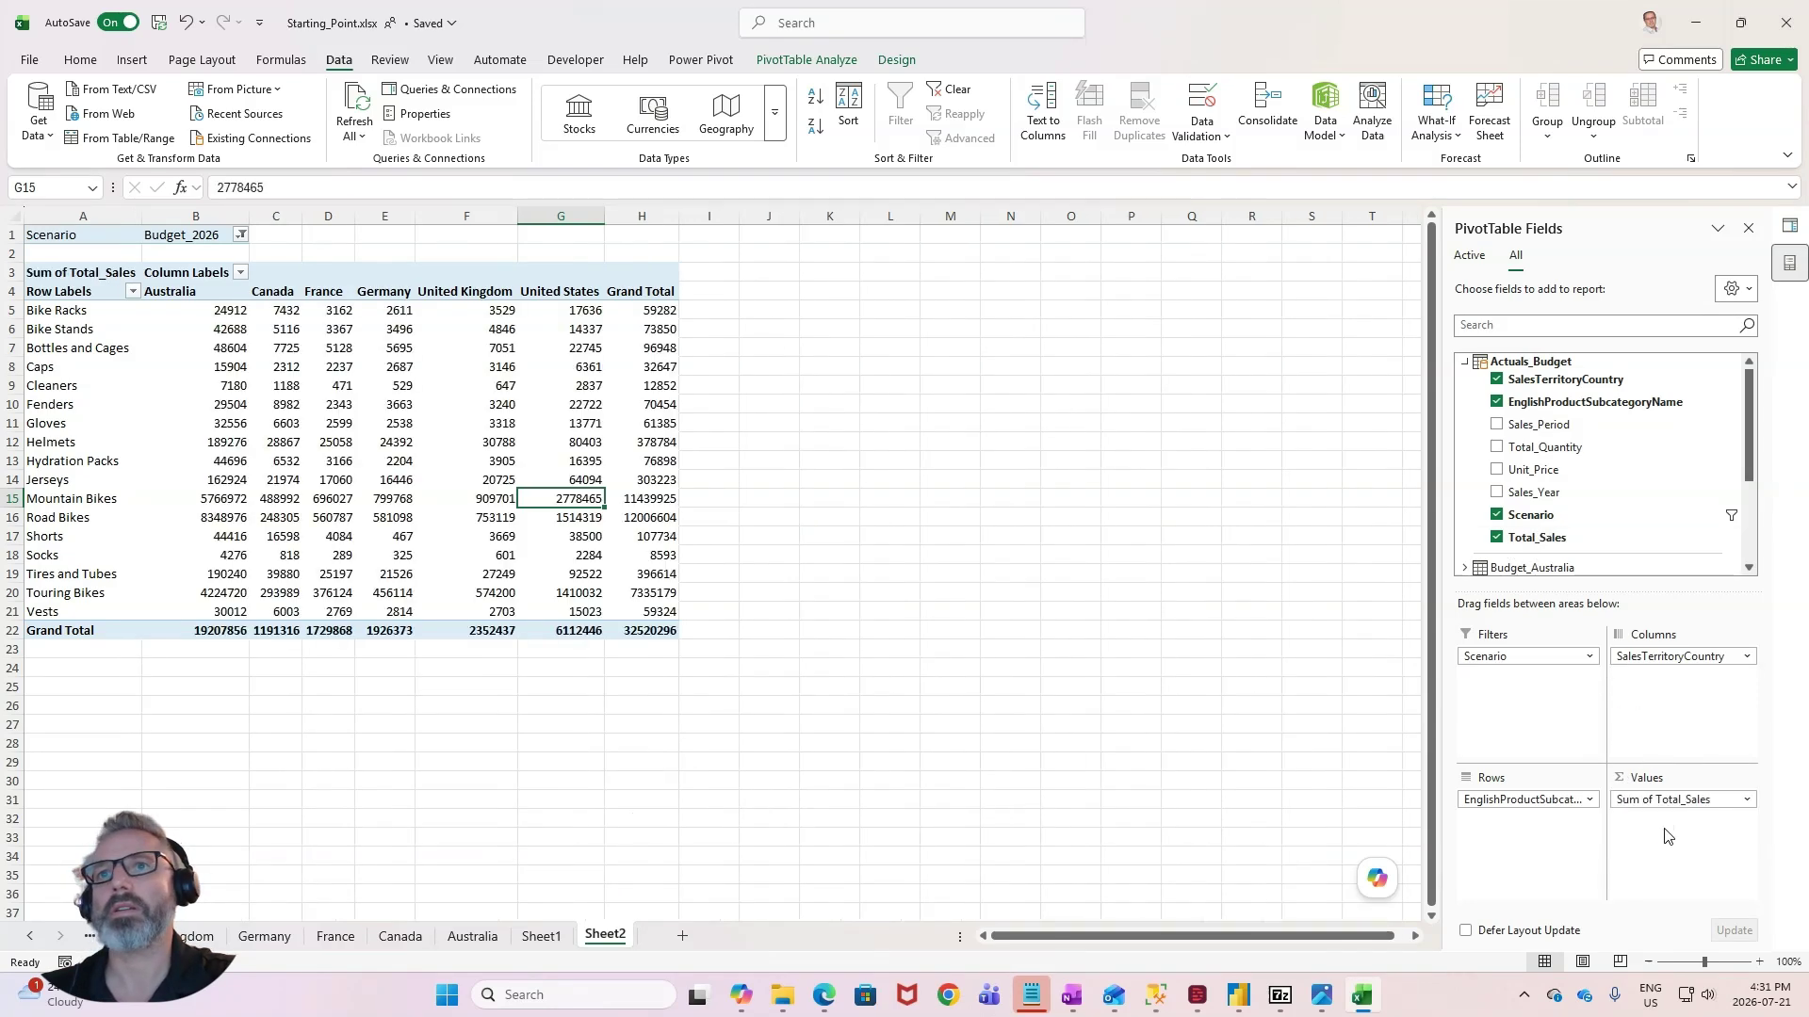
key("Left")
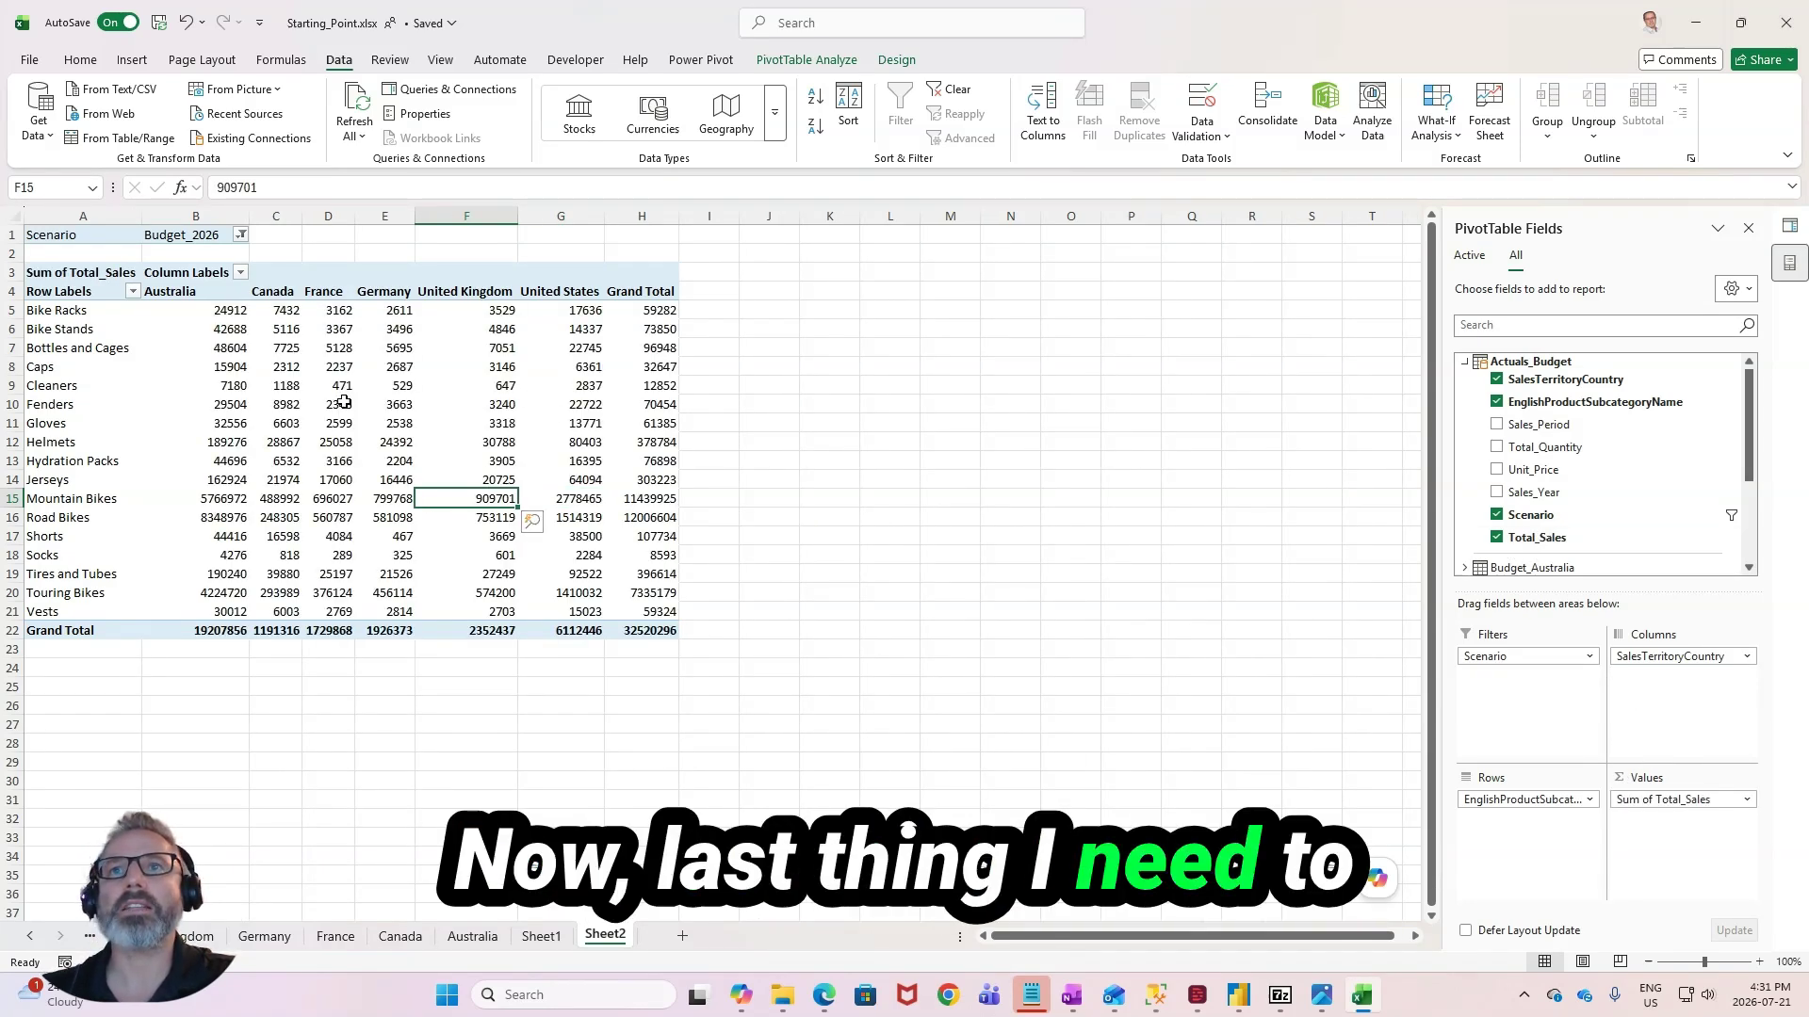
- Format the Total_Sales column in the Power Pivot data model with a thousands separator and no decimal places
left_click(700, 61)
left_click(38, 108)
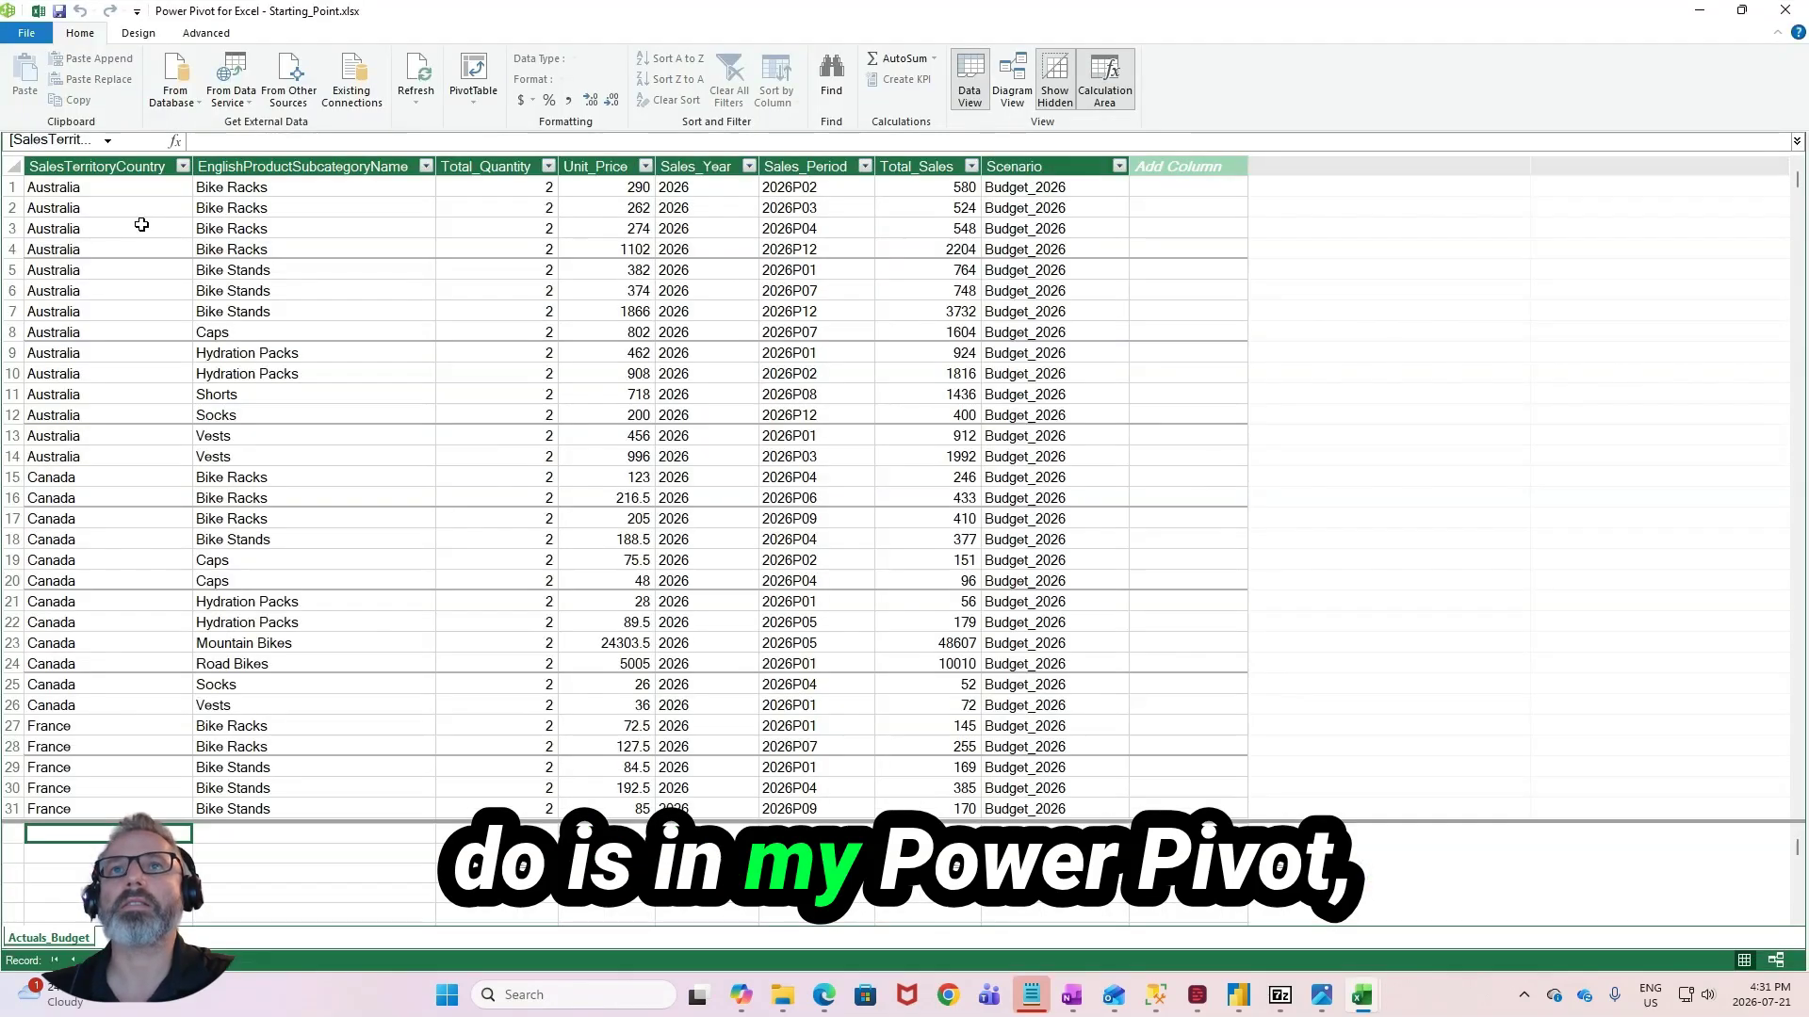
left_click(900, 168)
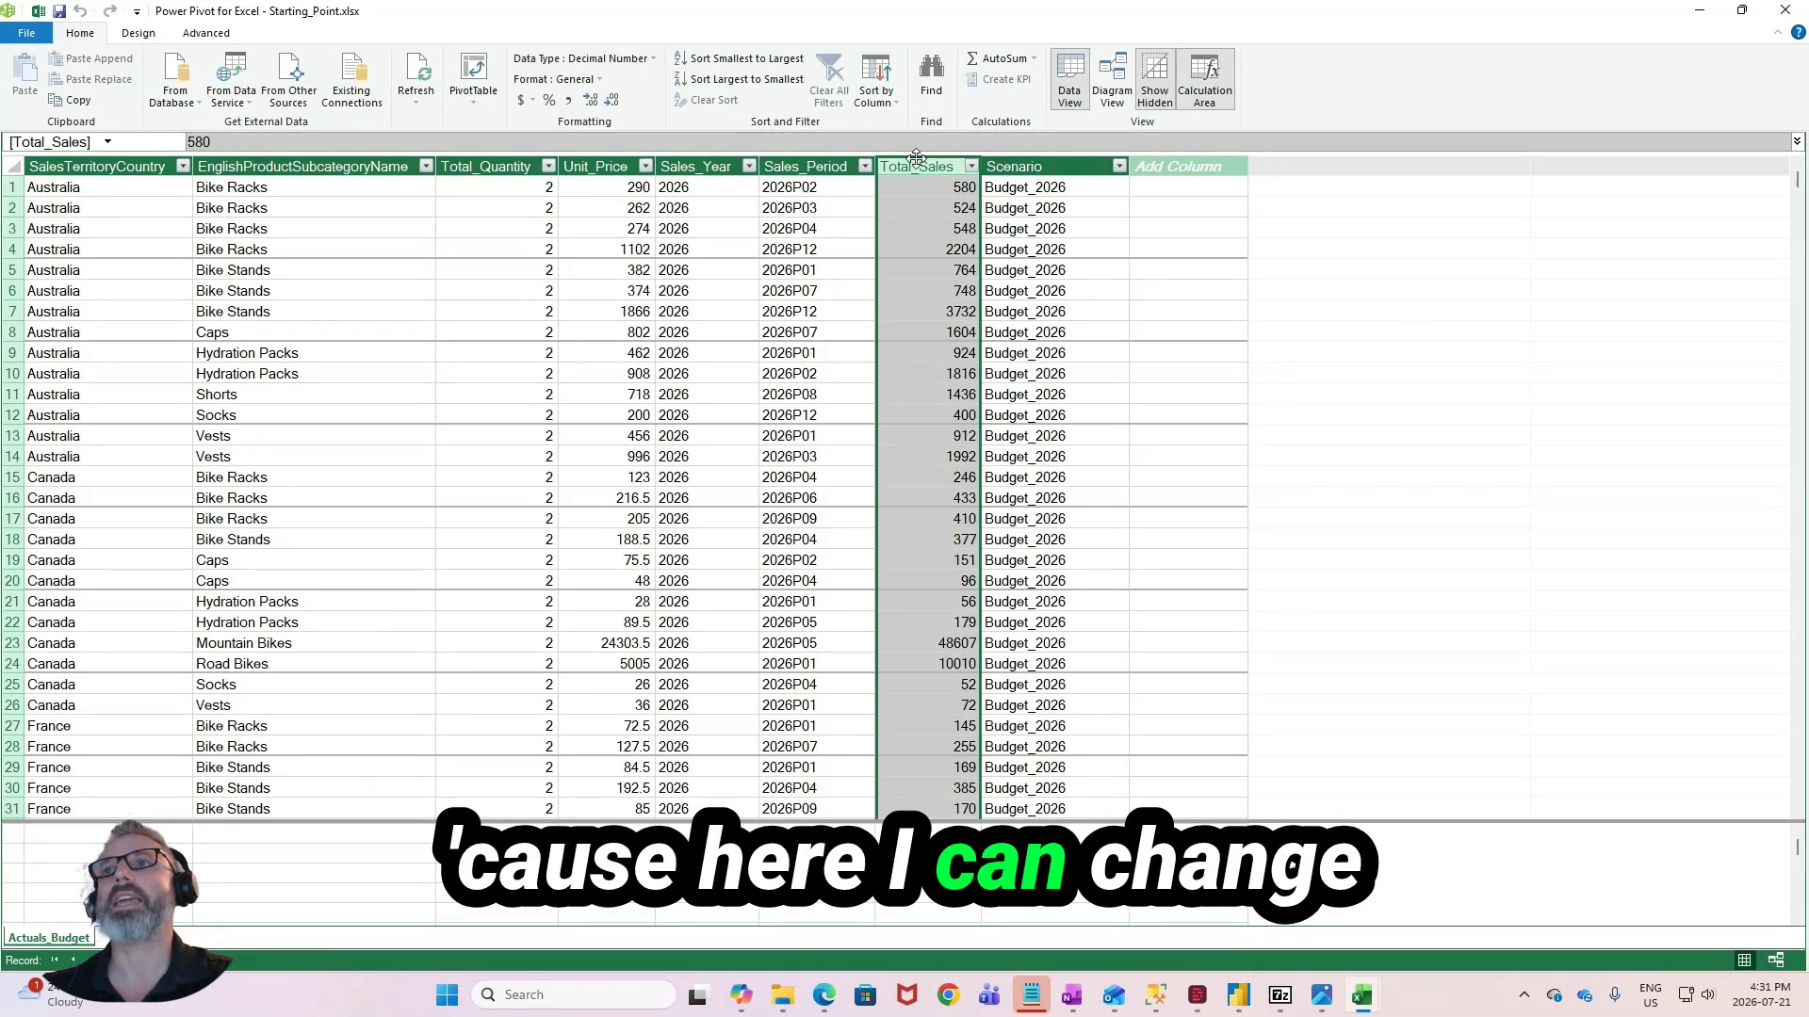
left_click(569, 101)
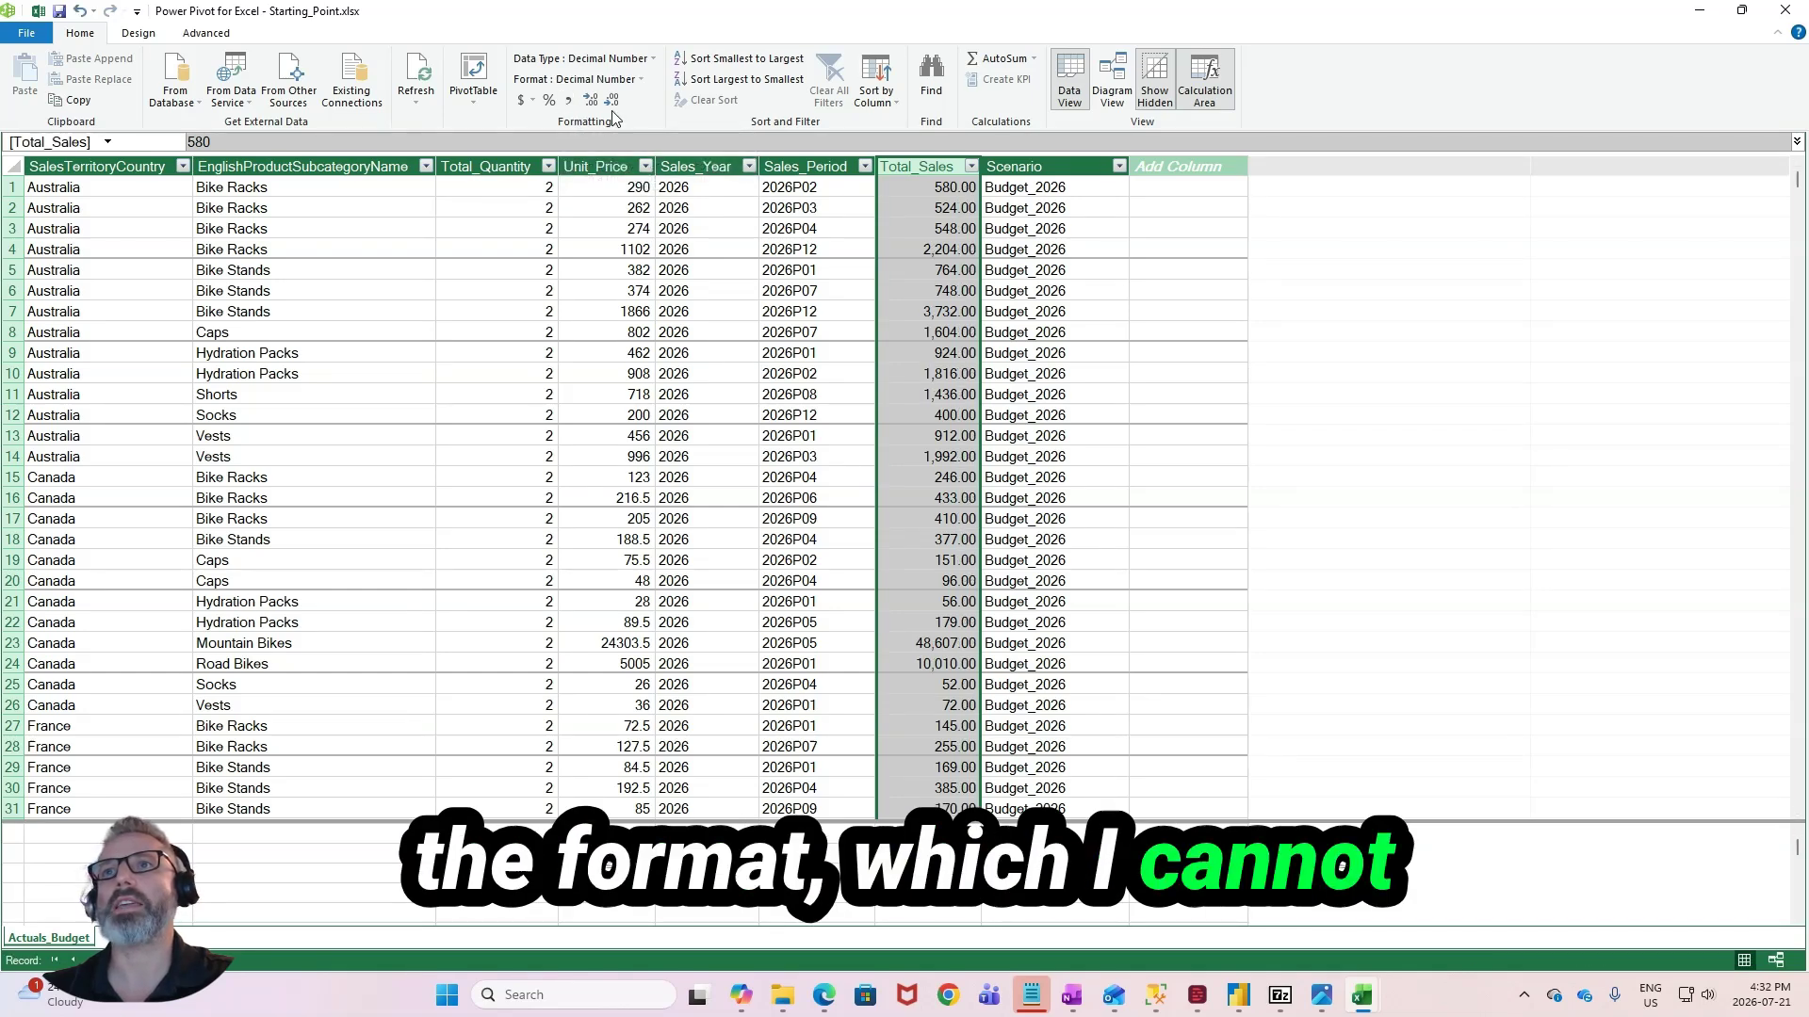
left_click(612, 101)
left_click(613, 102)
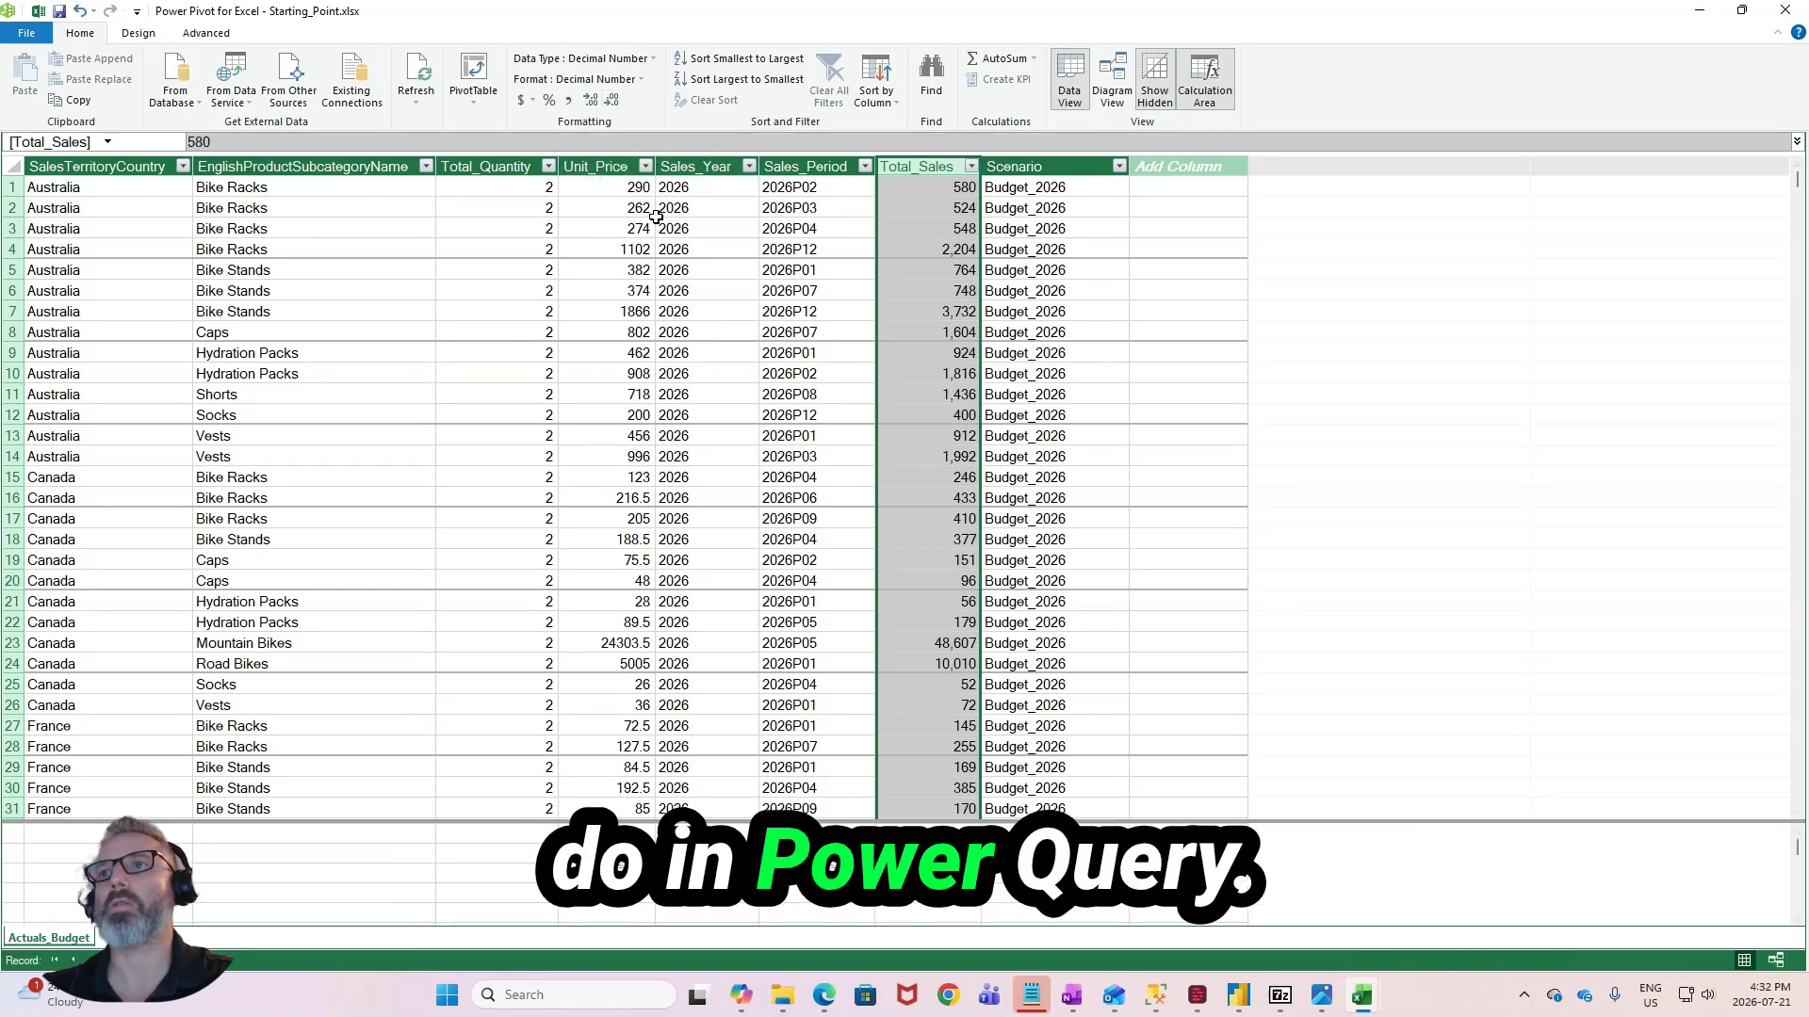
- Format the Unit_Price column with a thousands separator and no decimal places, and return to the PivotTable on Sheet2
left_click(608, 167)
left_click(568, 101)
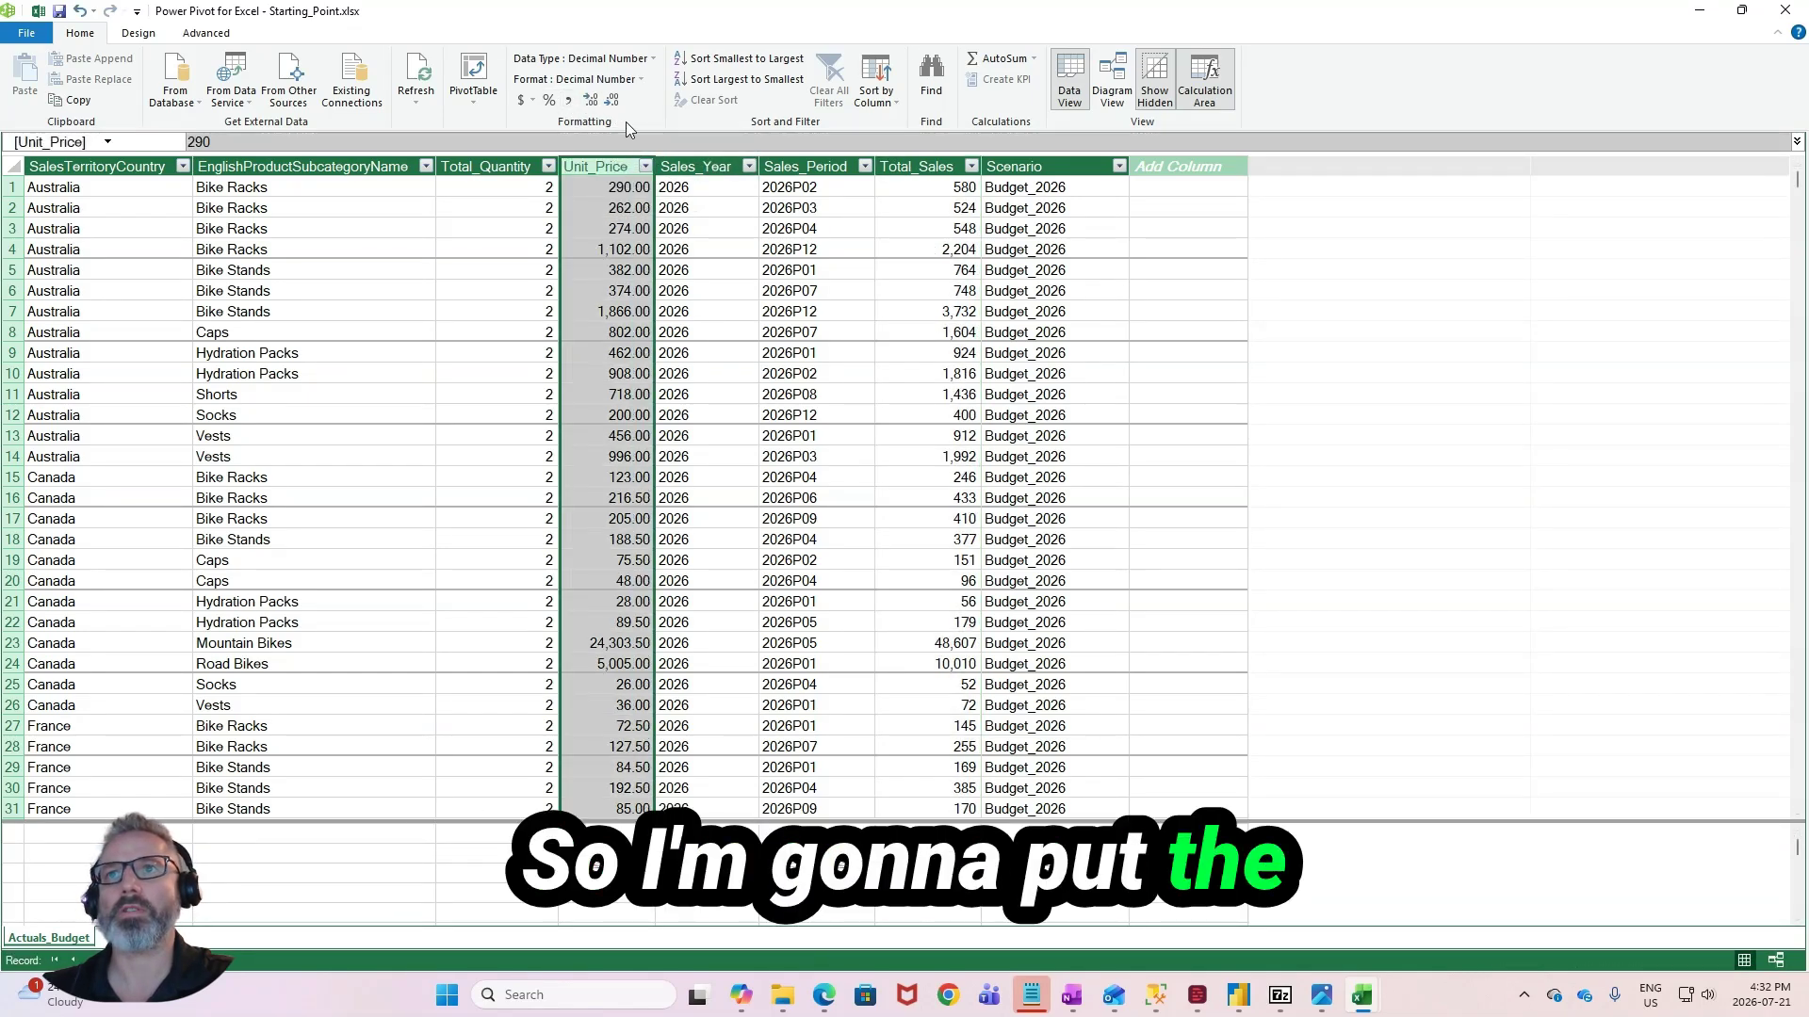
left_click(613, 101)
left_click(612, 100)
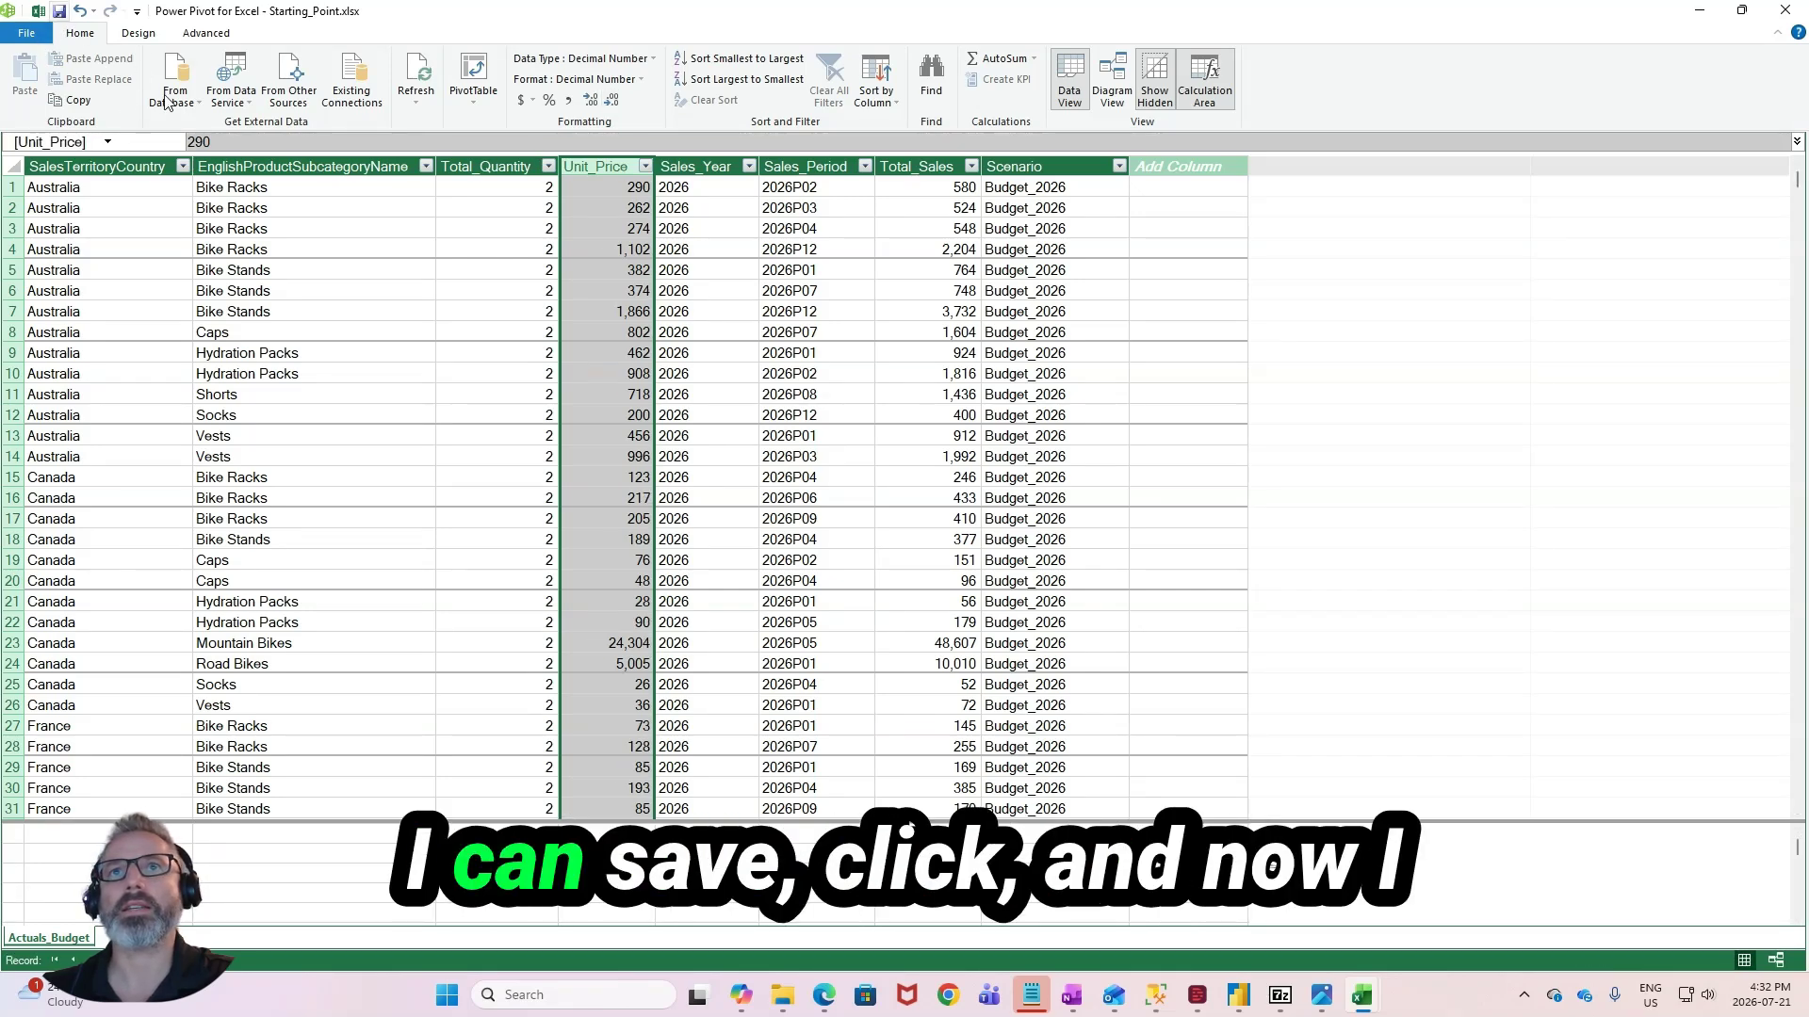
left_click(1785, 10)
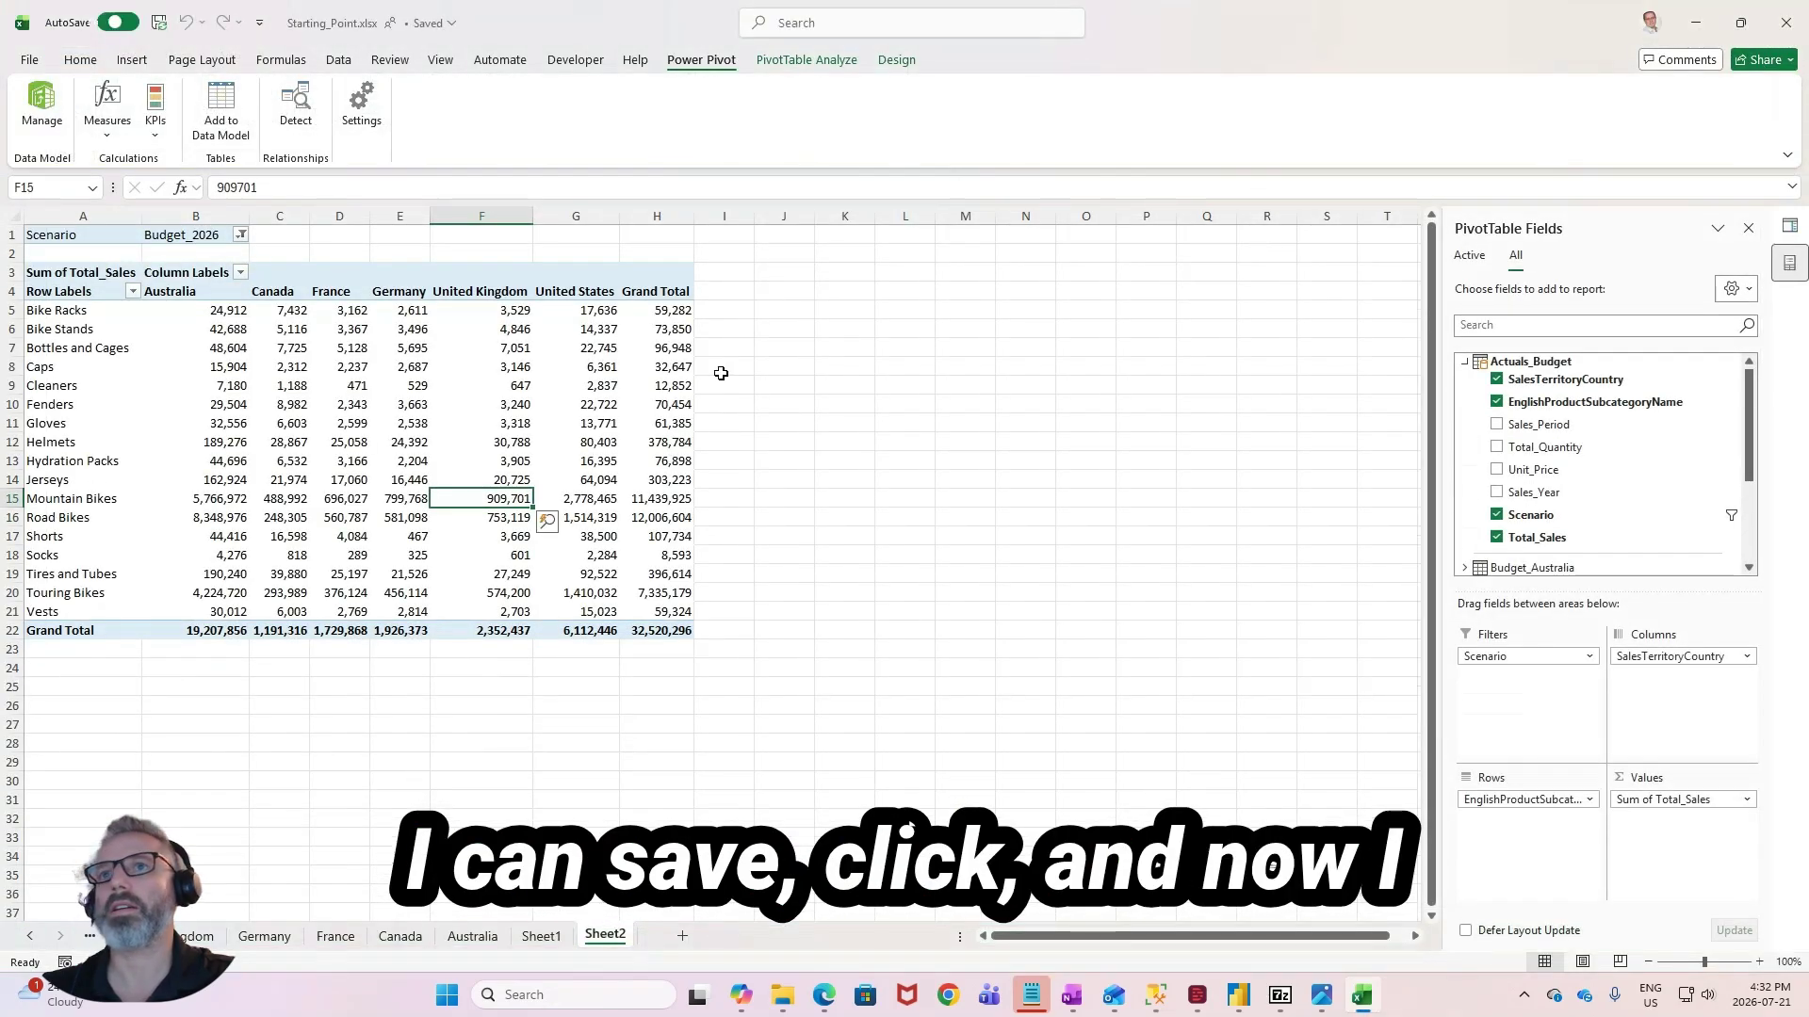
left_click(660, 368)
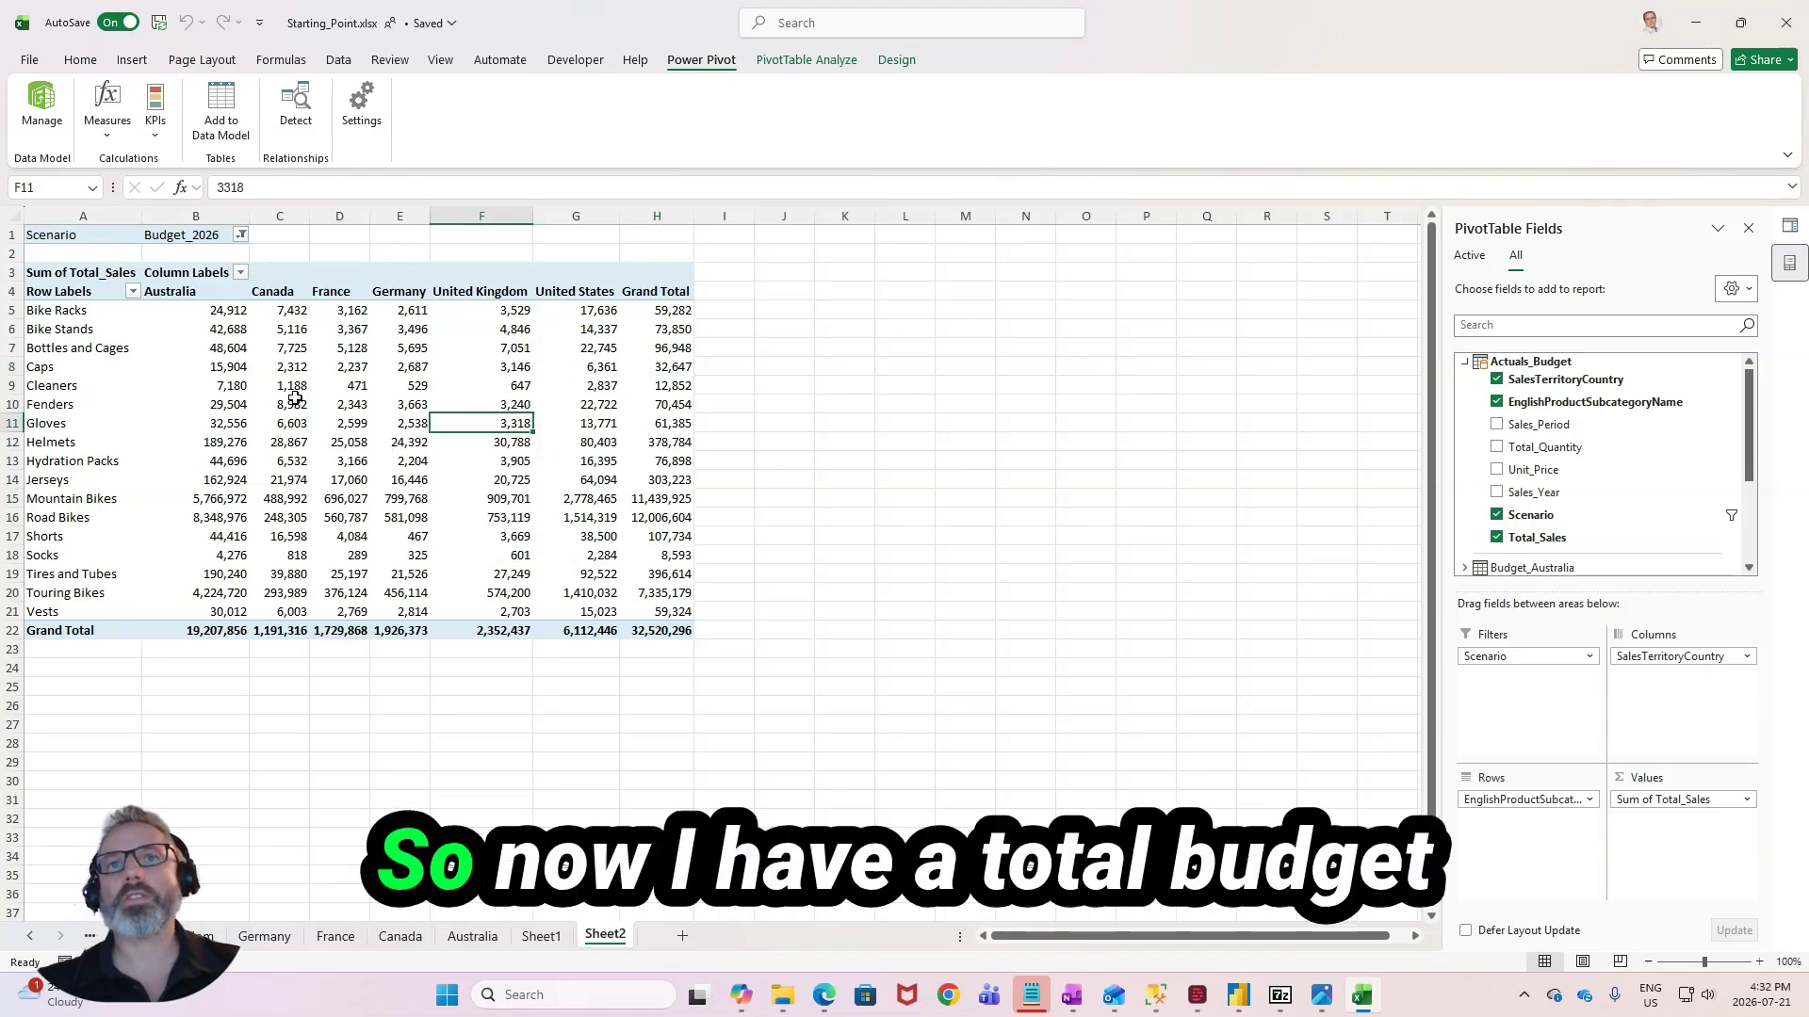
- On the France sheet, set the Mountain Bikes Total_Quantity to 900 for every 2026 period
left_click(631, 633)
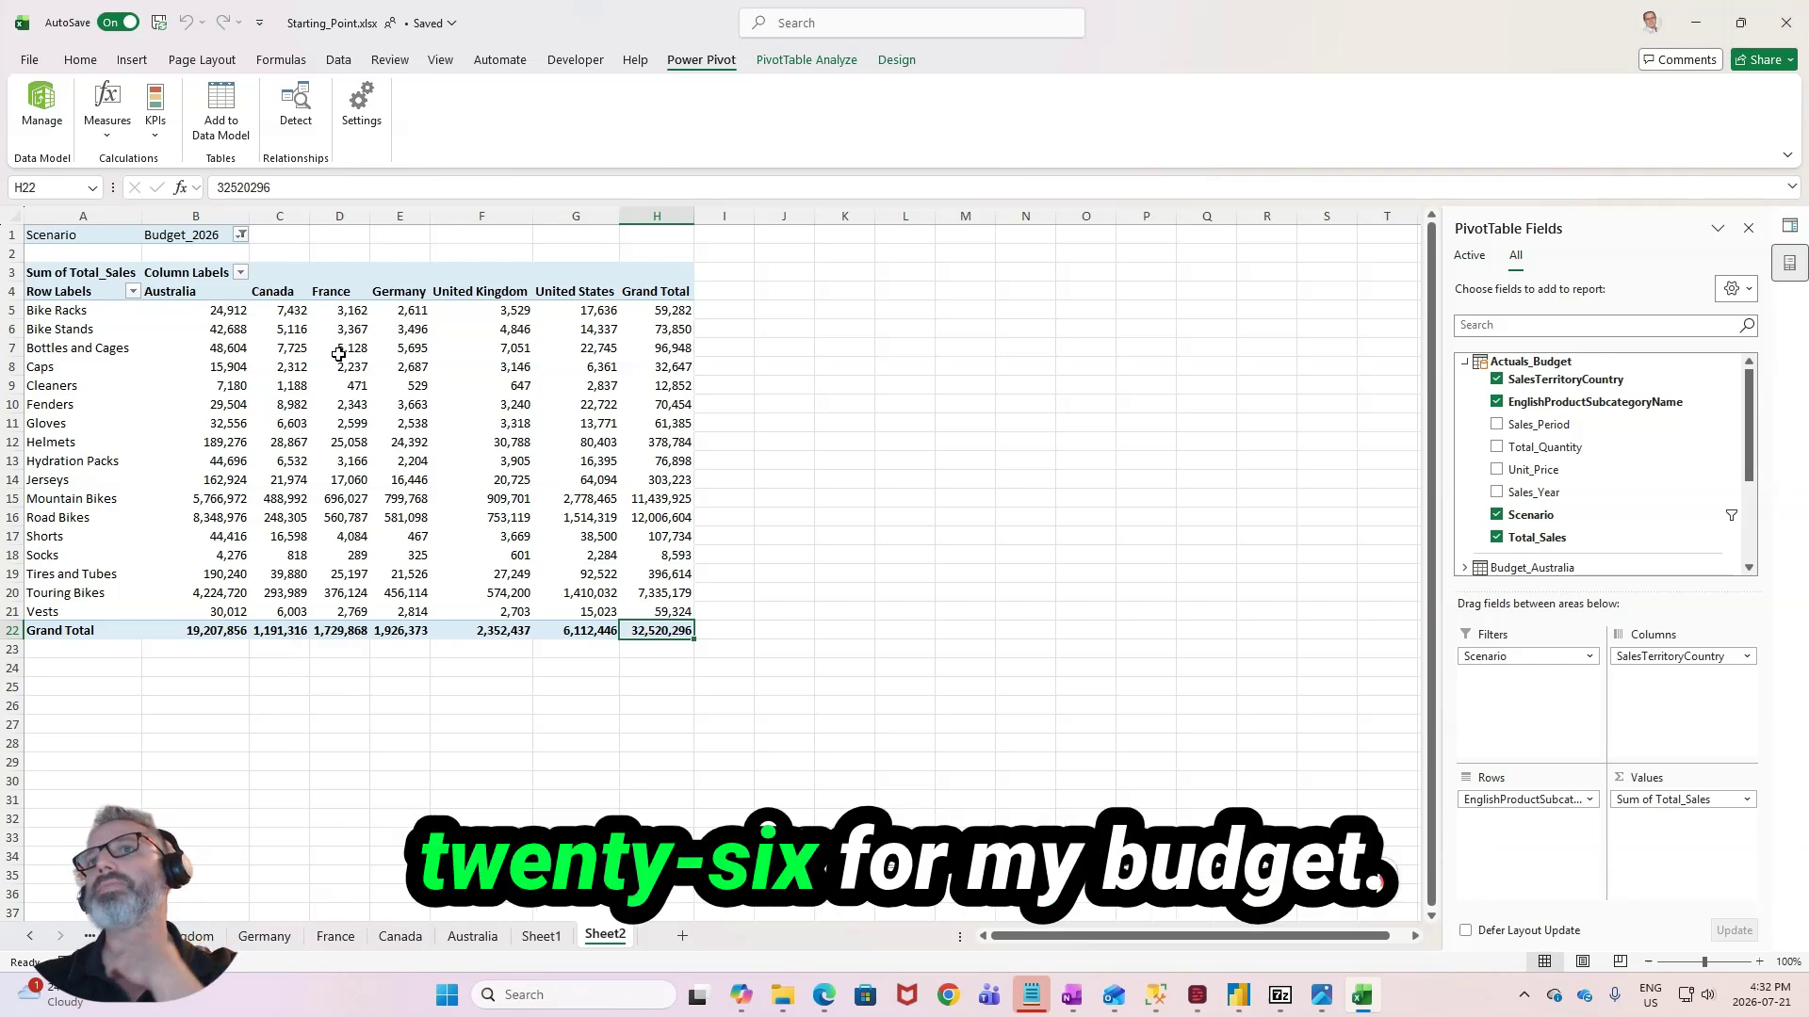
left_click(341, 404)
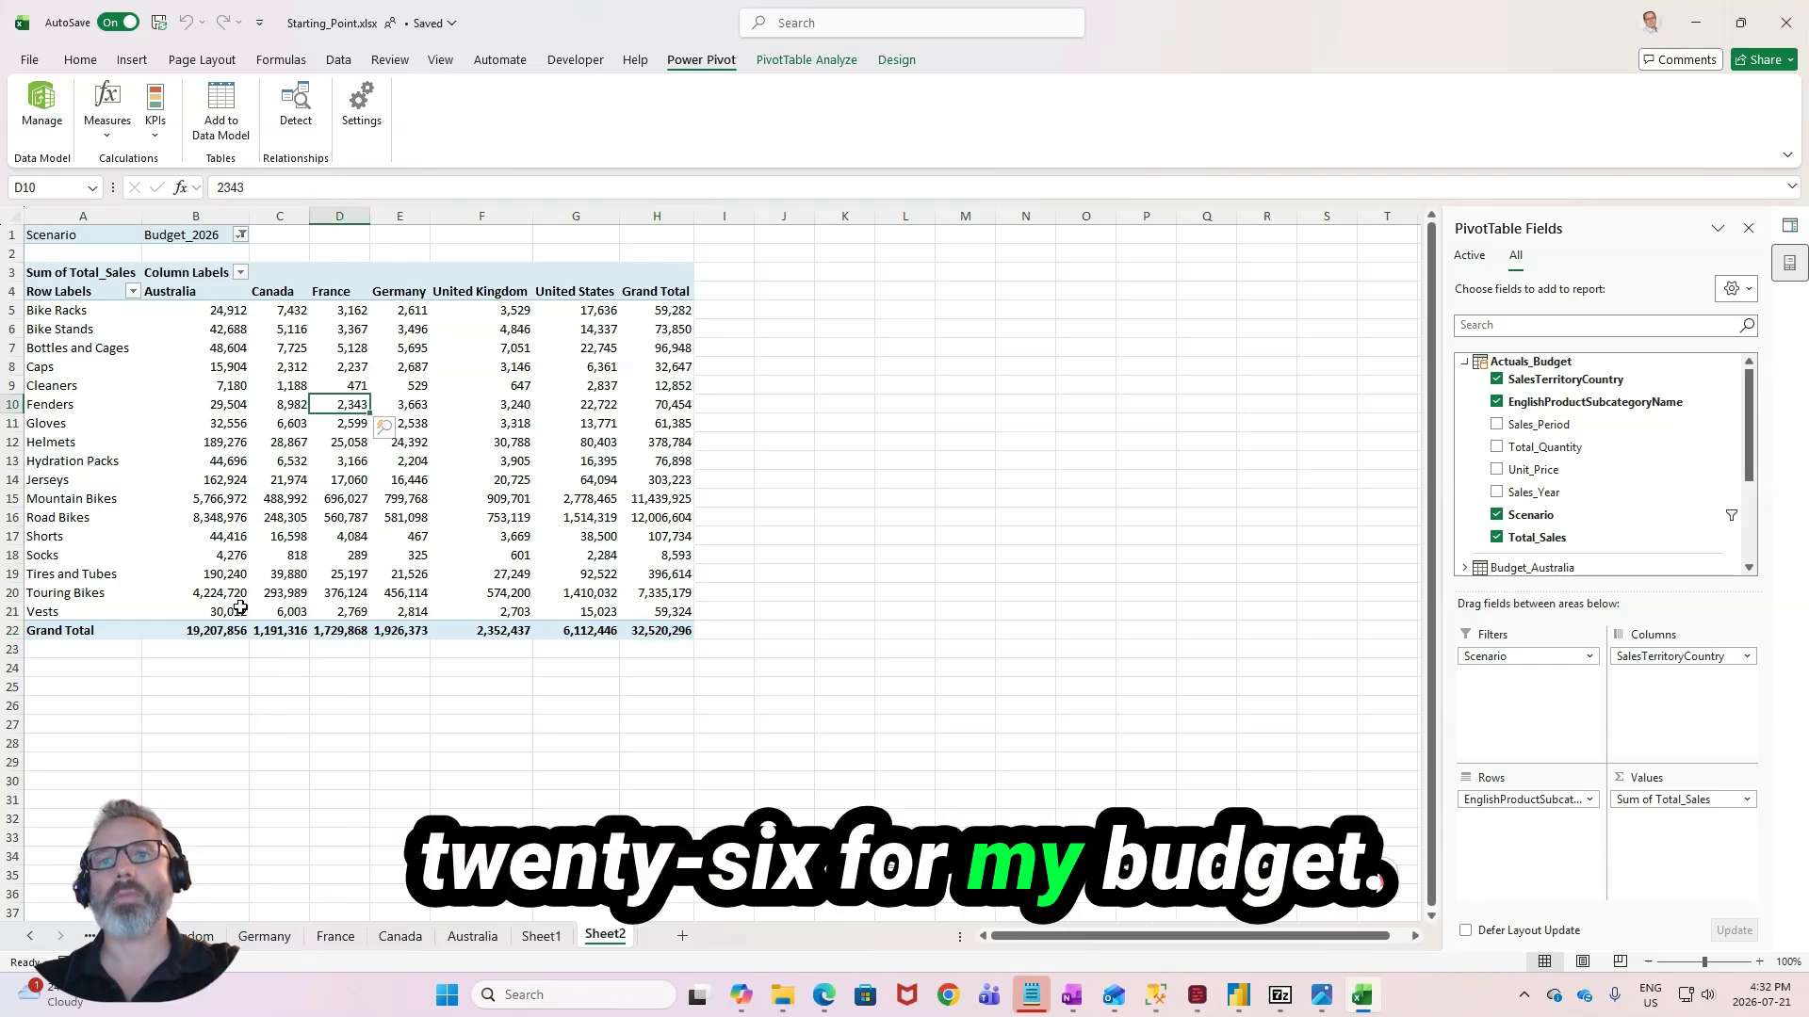
left_click(336, 936)
left_click(474, 494)
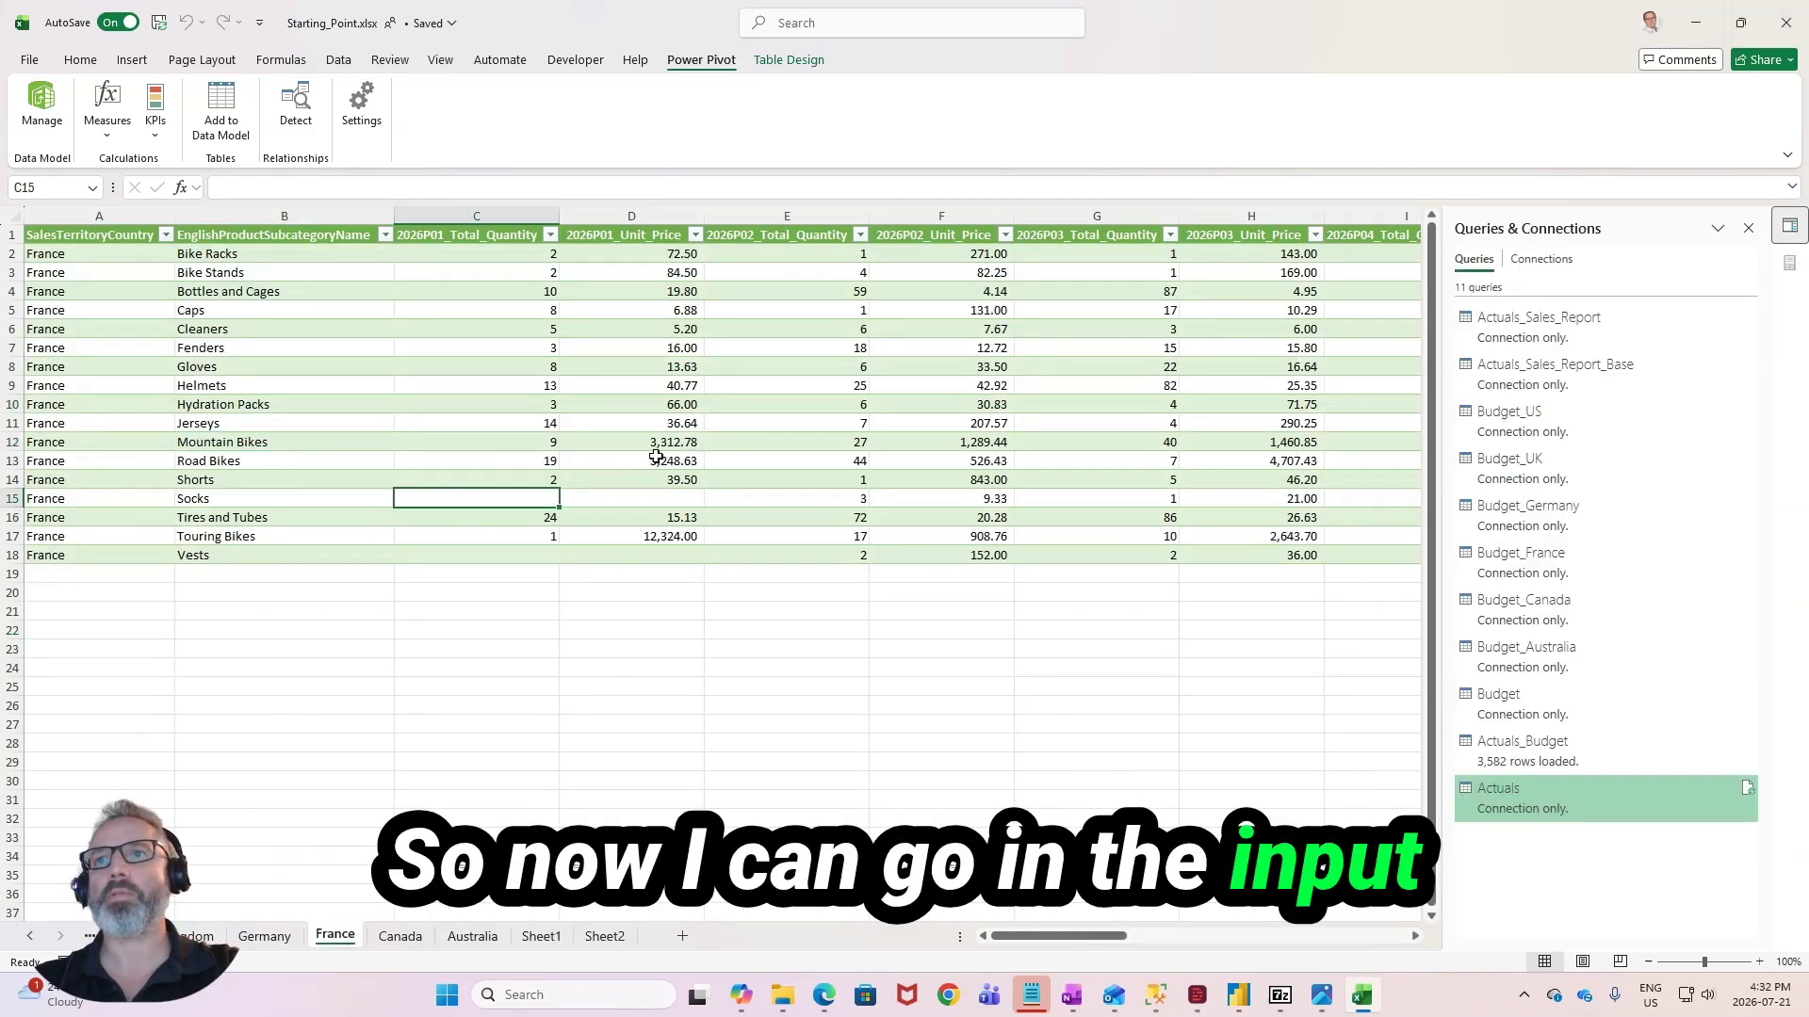
left_click(662, 273)
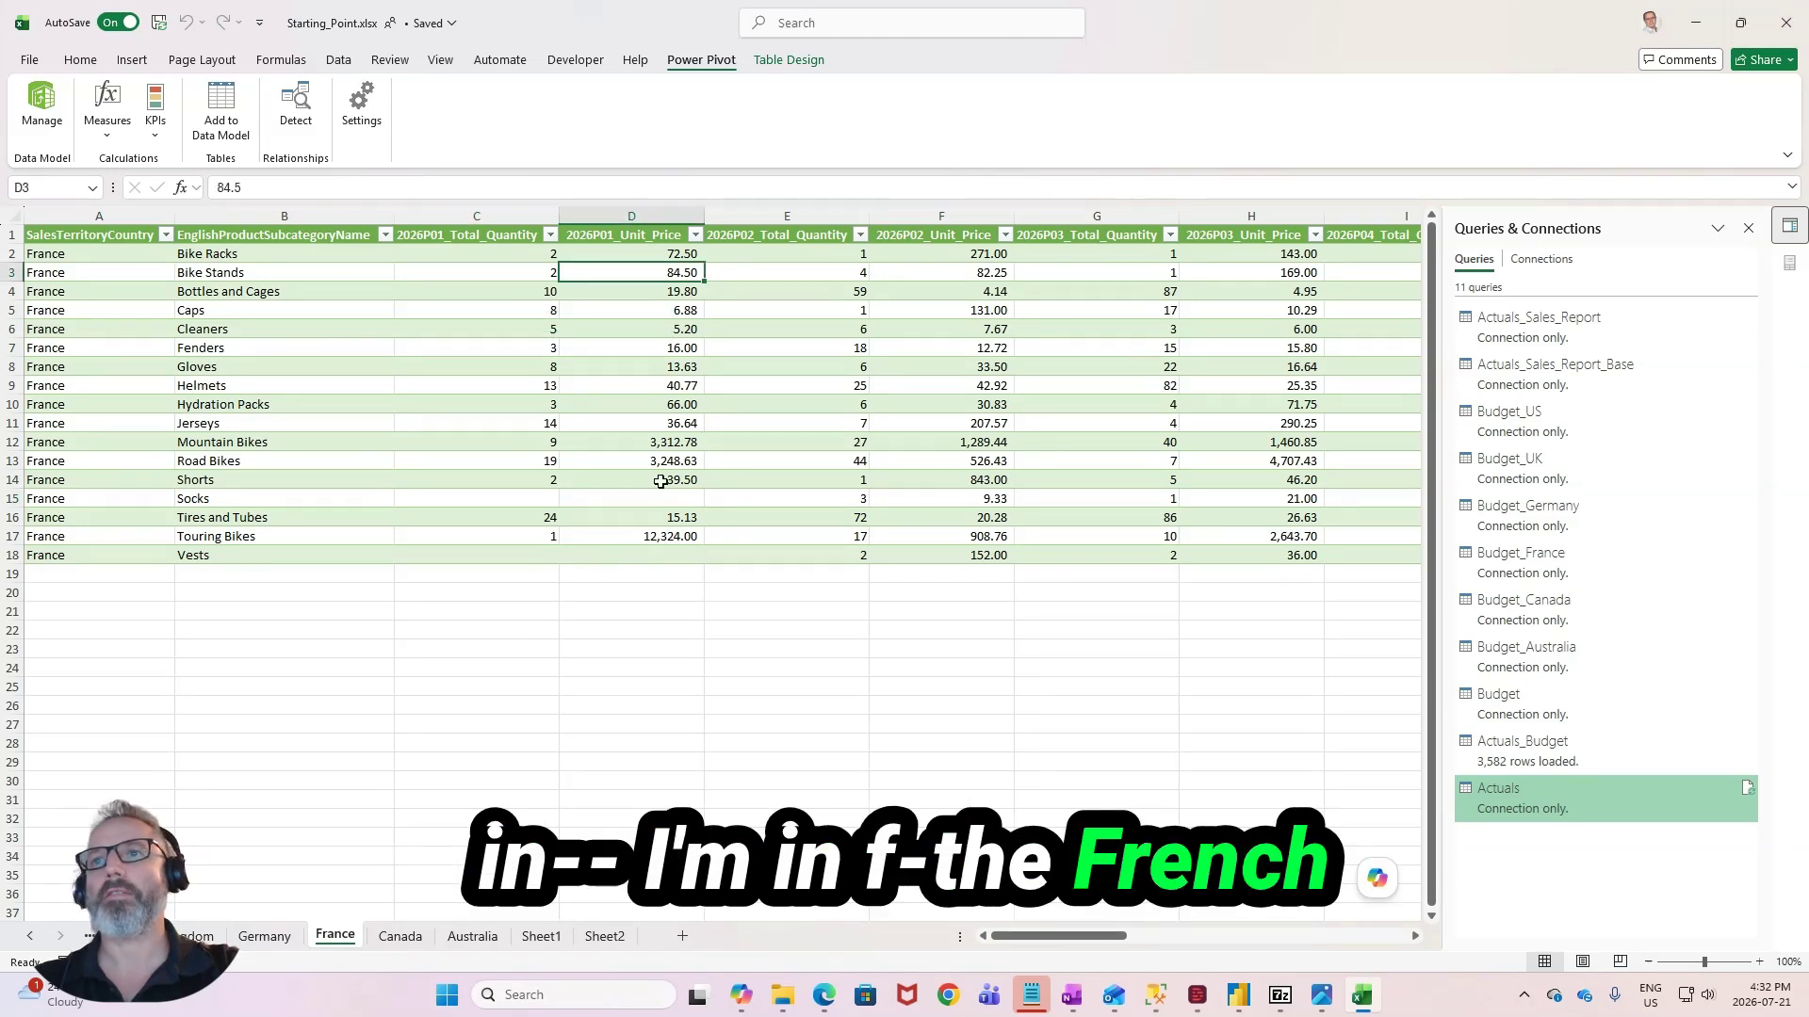
left_click(676, 443)
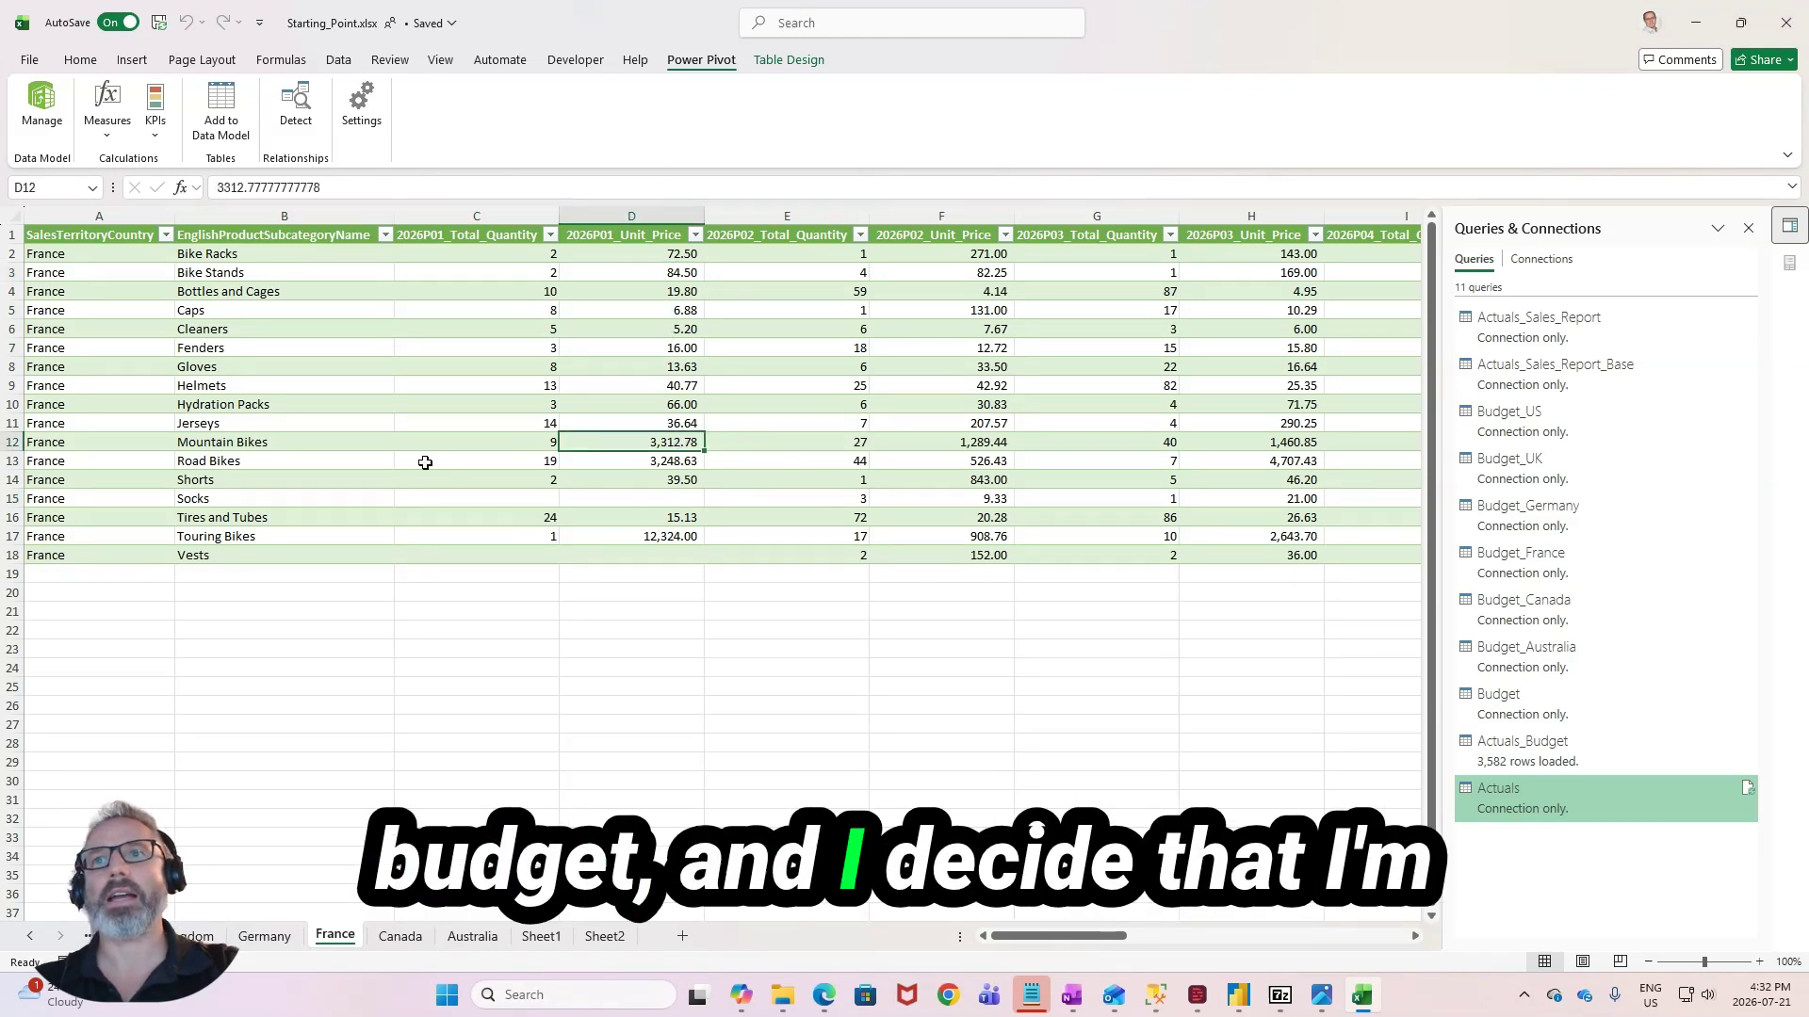
left_click(532, 444)
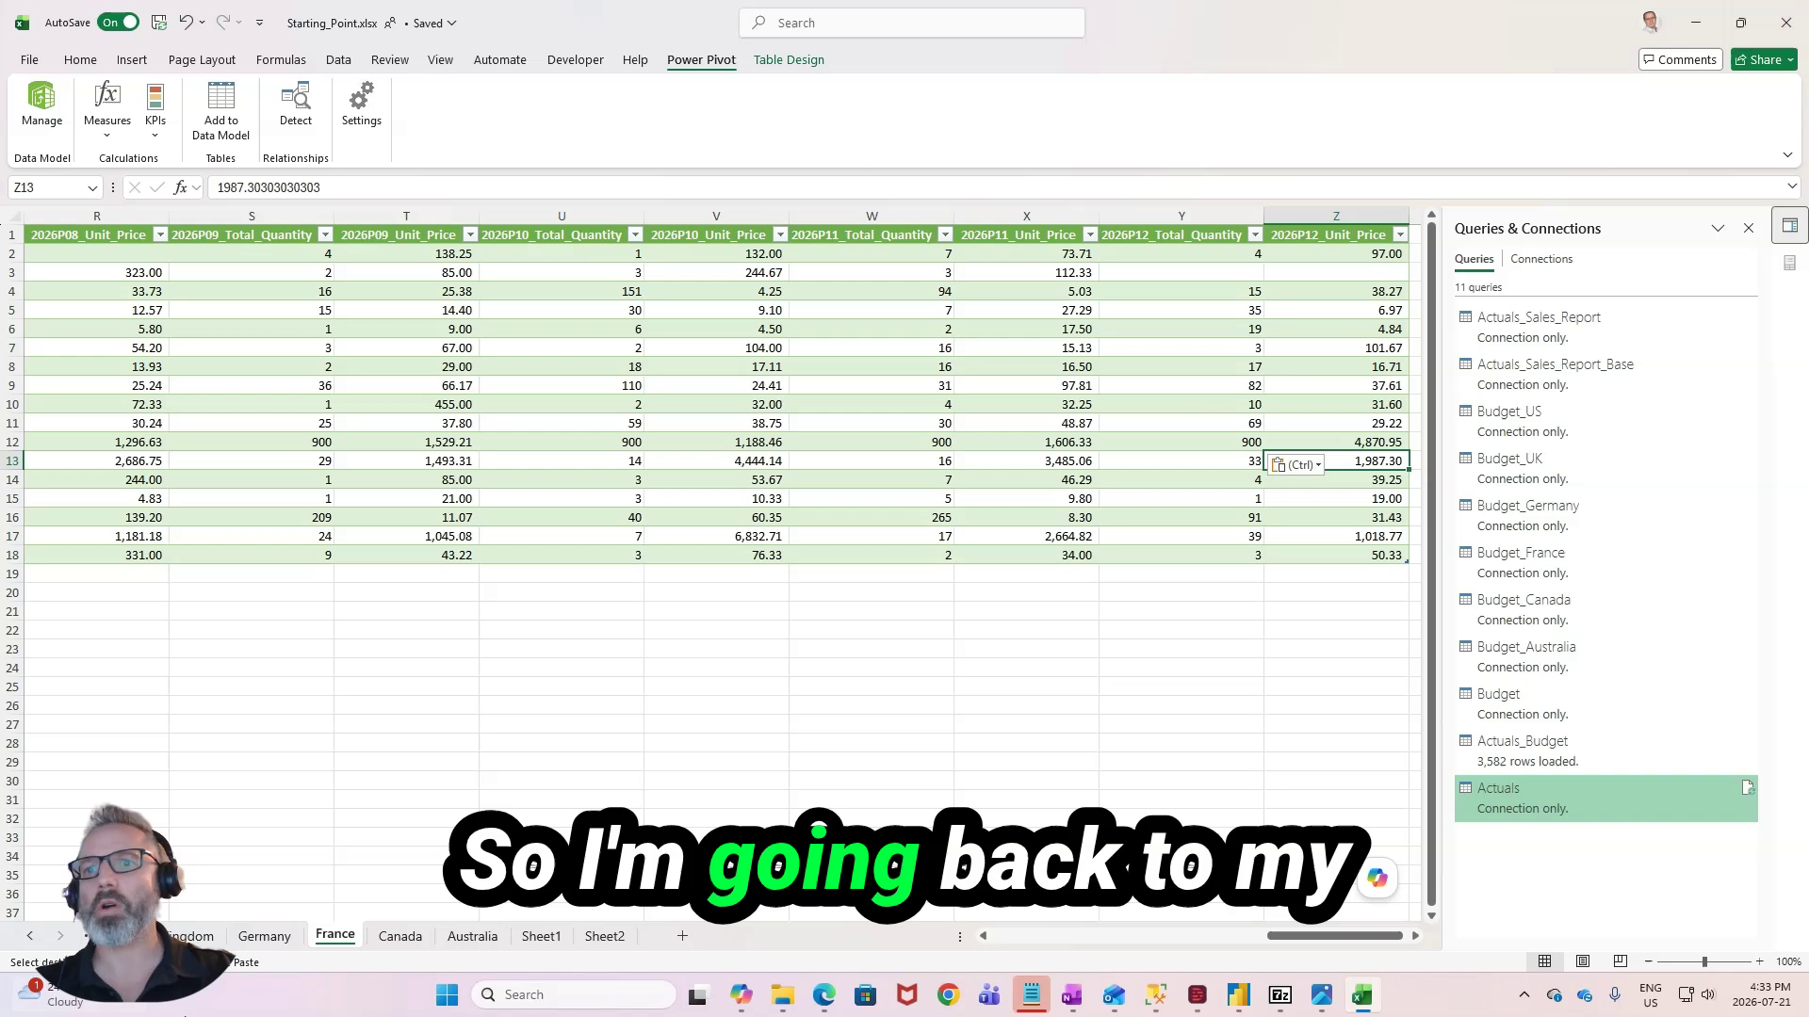
- Refresh the PivotTable on Sheet2 and check the Mountain Bikes total for France
left_click(605, 935)
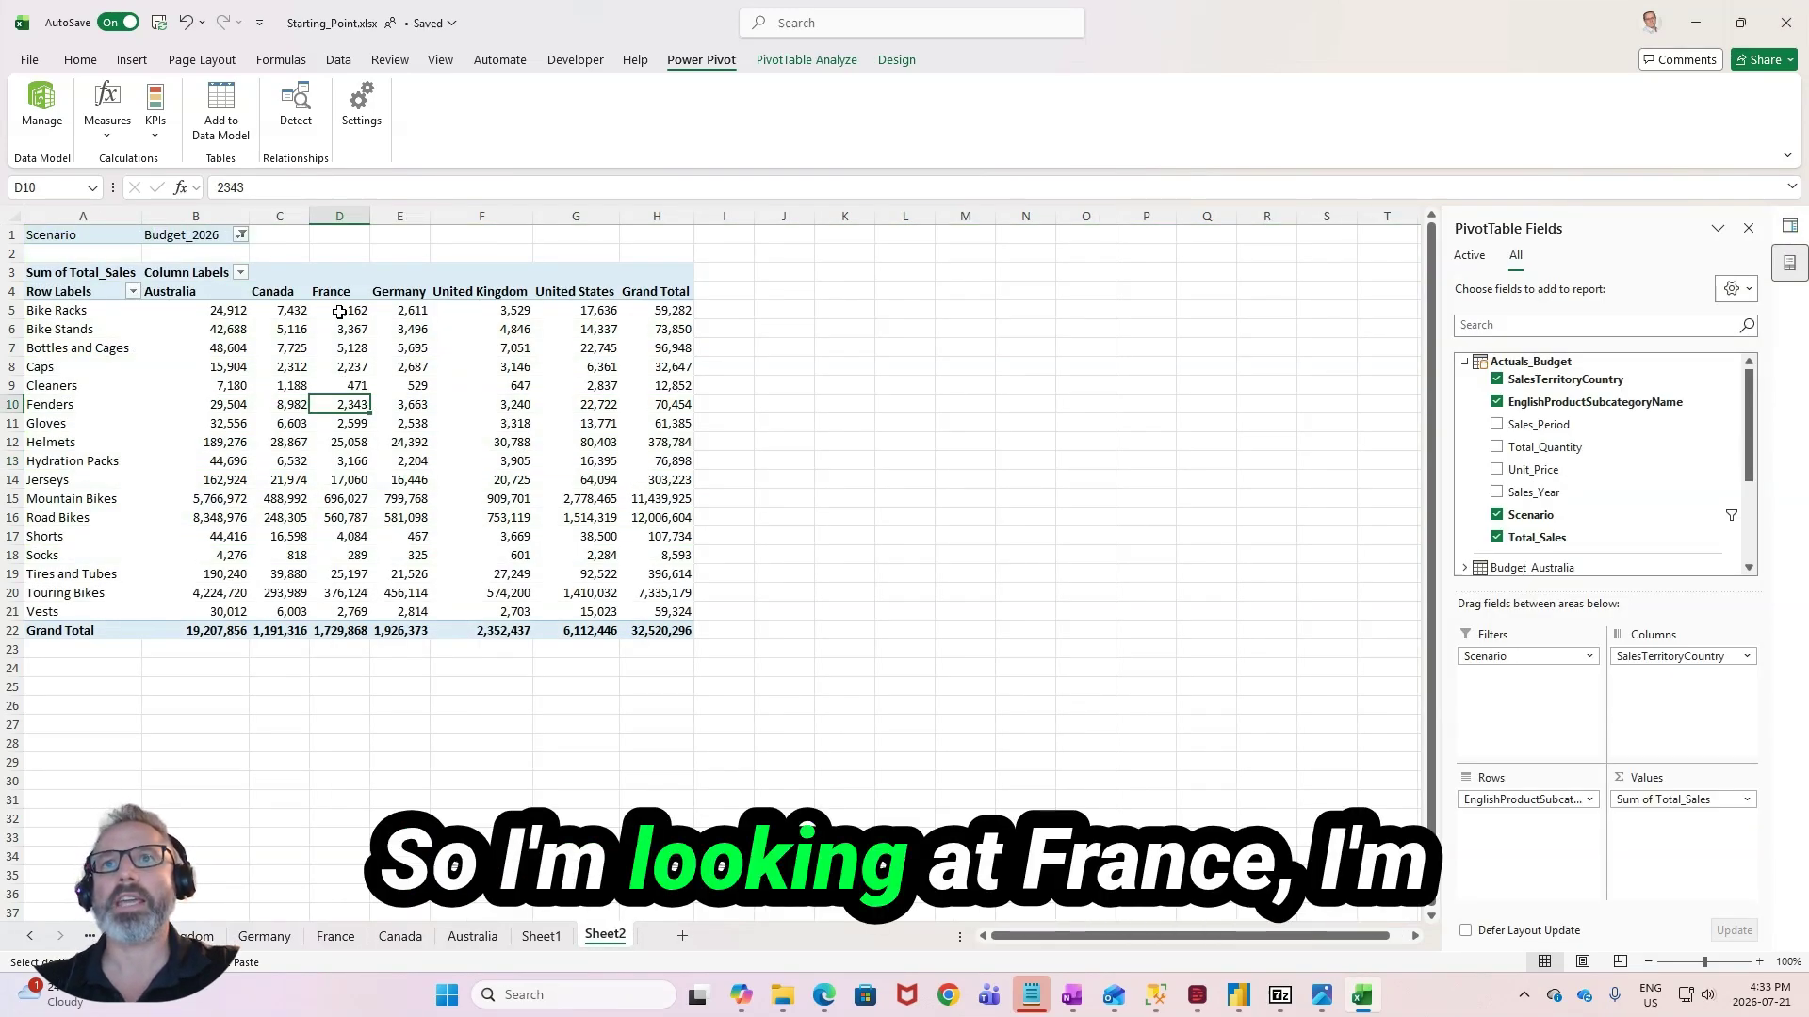
left_click_drag(339, 310, 350, 546)
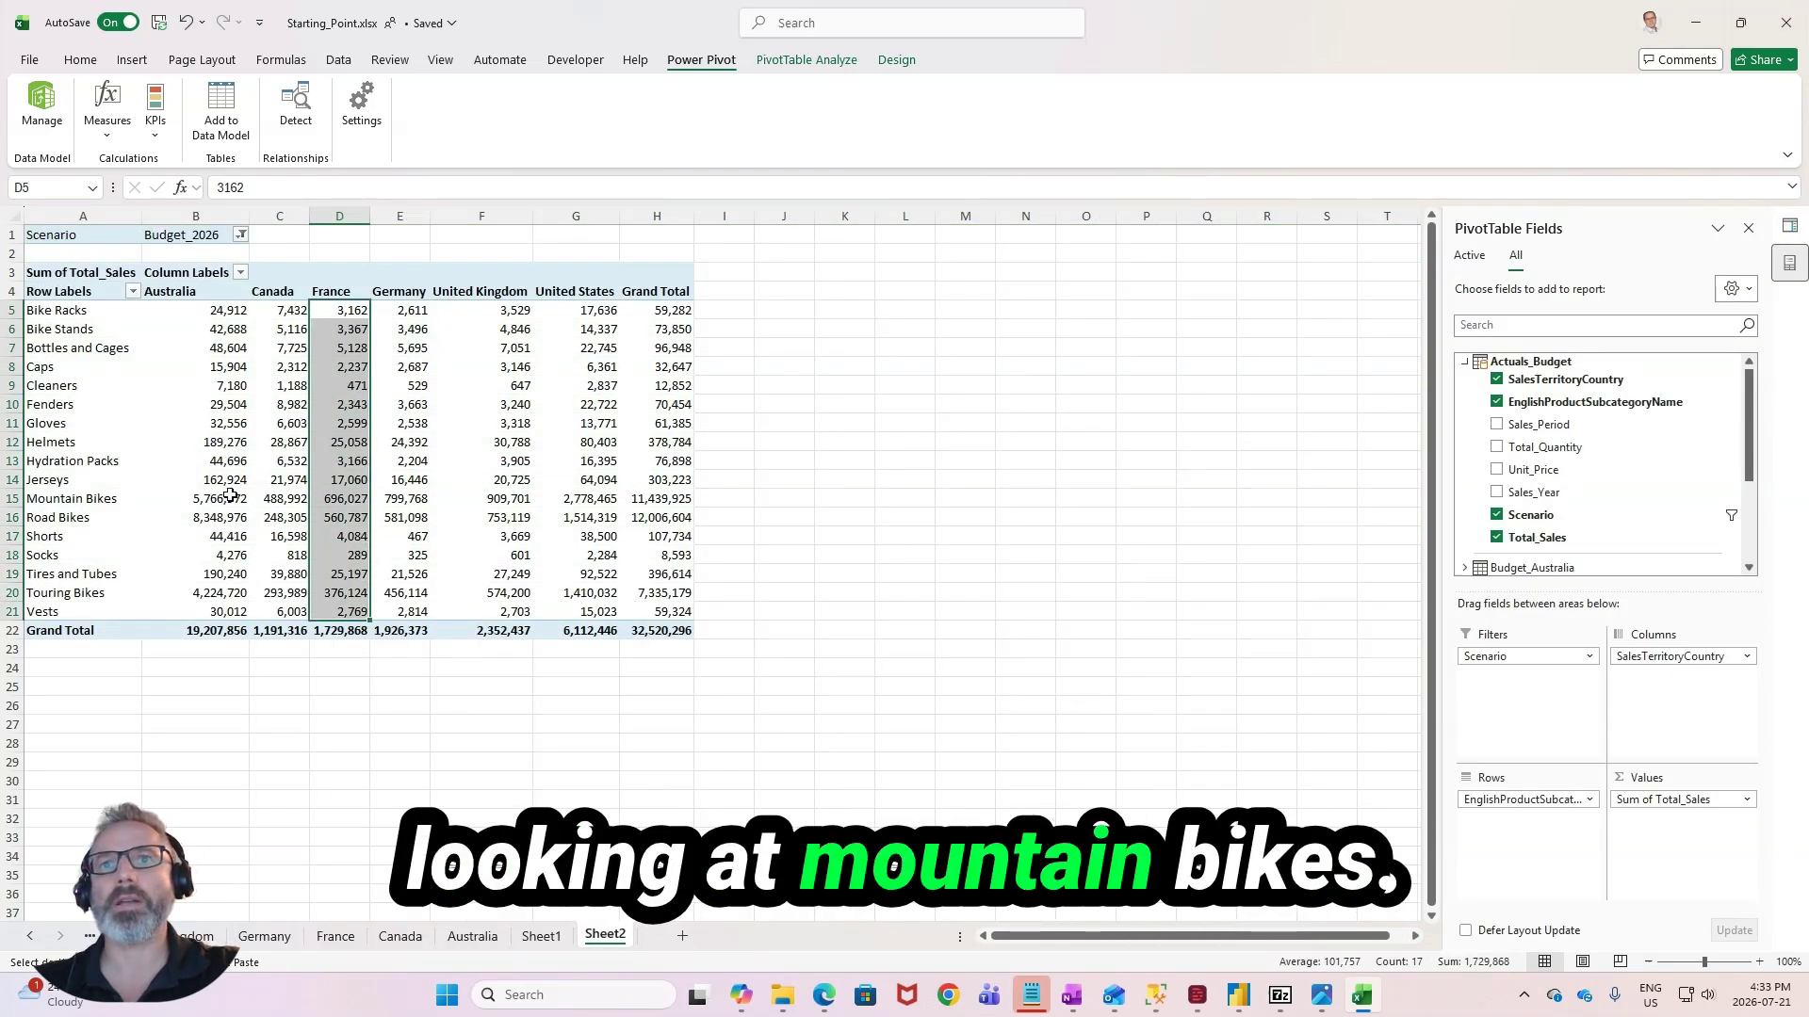
left_click(325, 499)
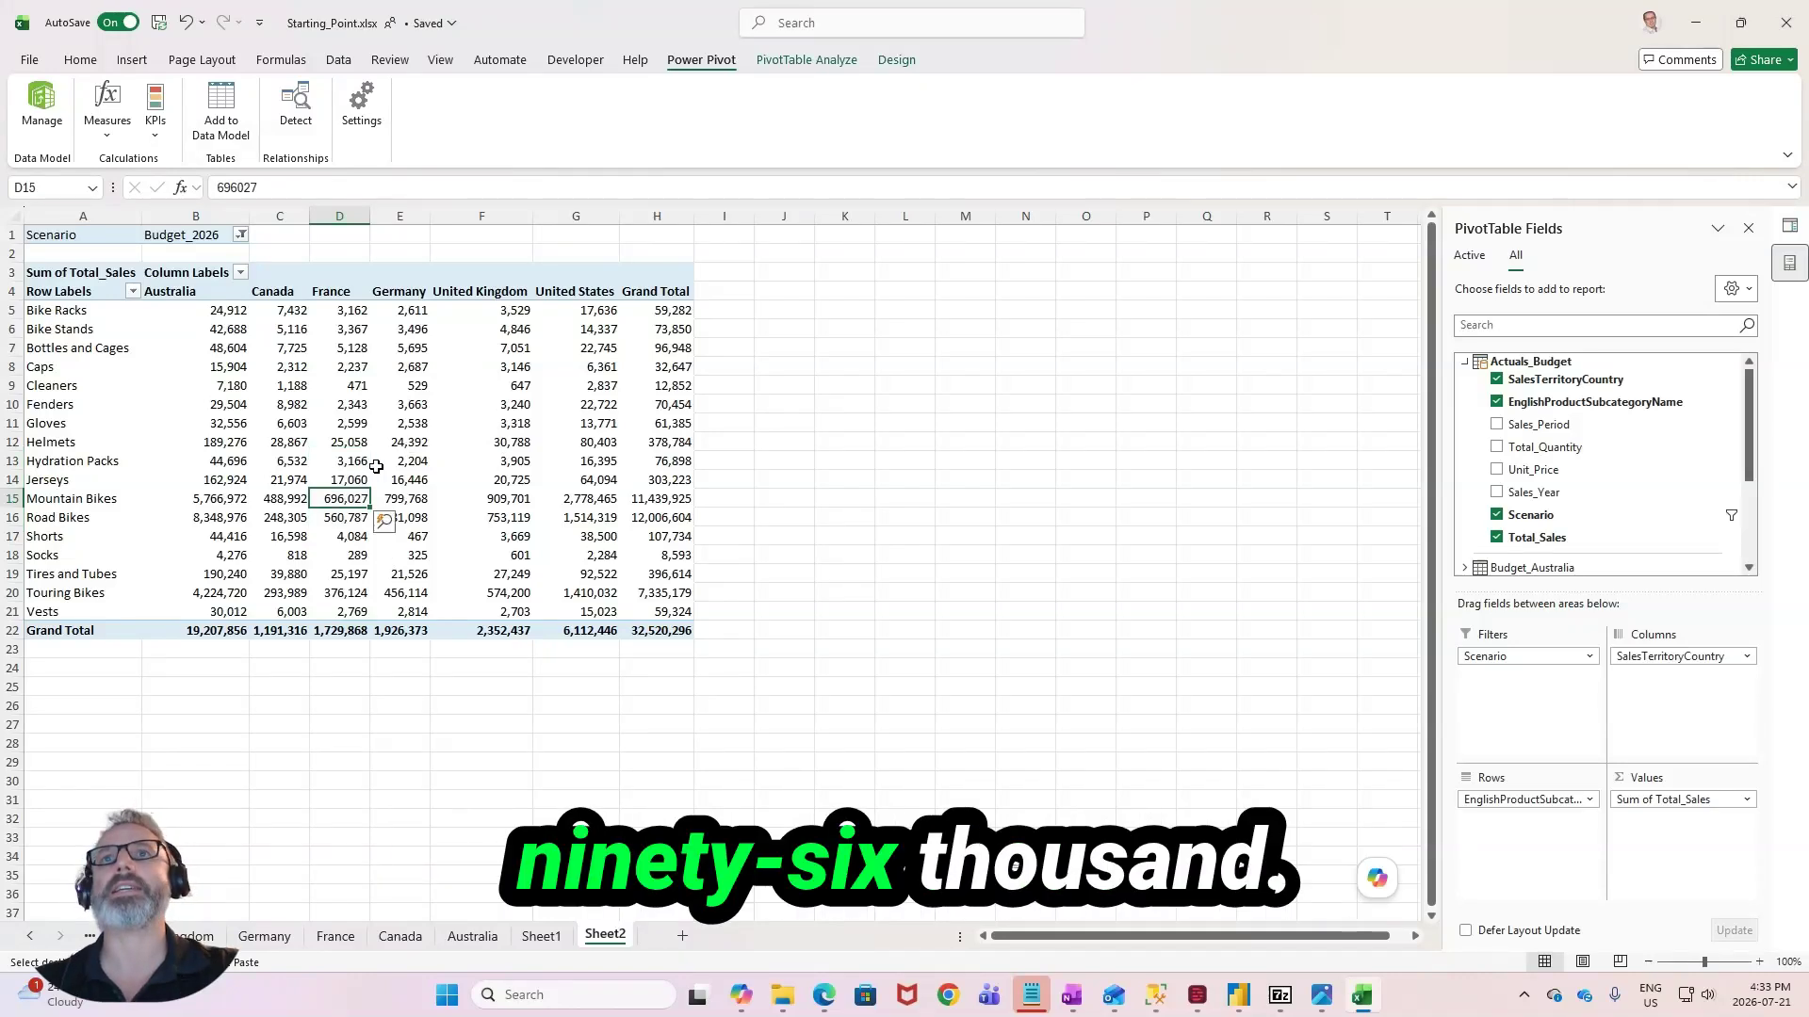
right_click(358, 393)
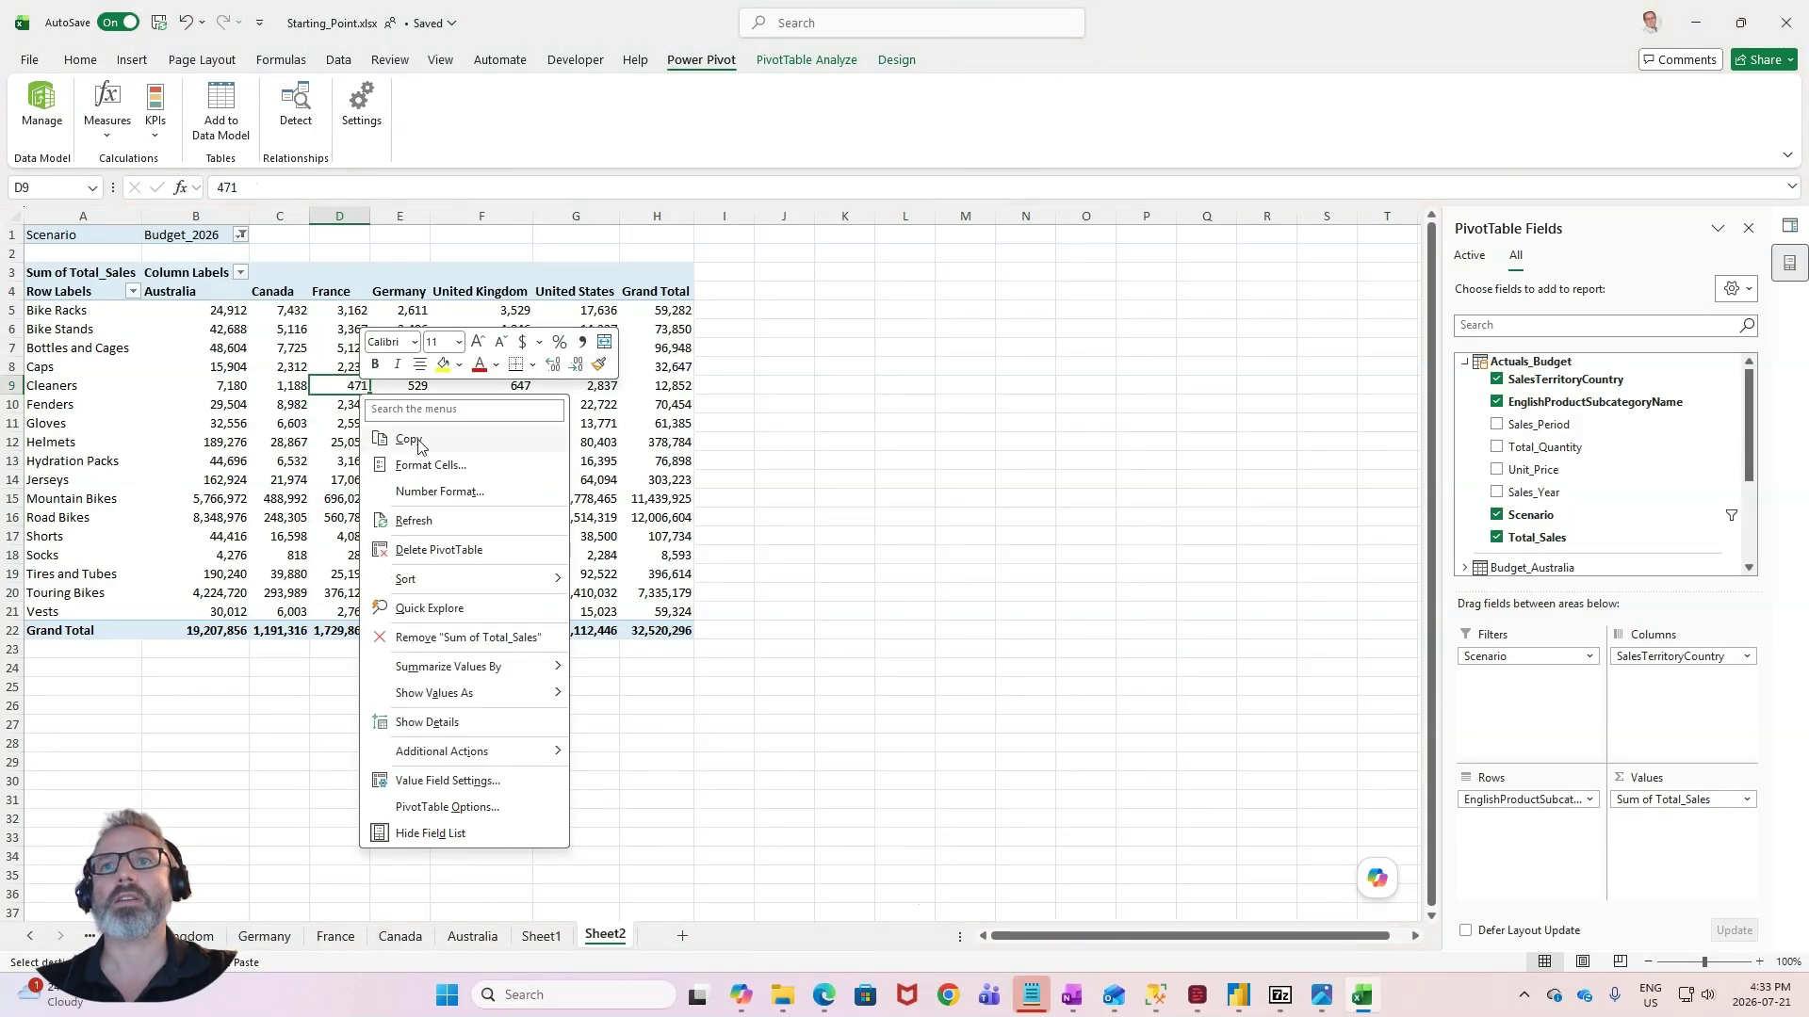
left_click(431, 513)
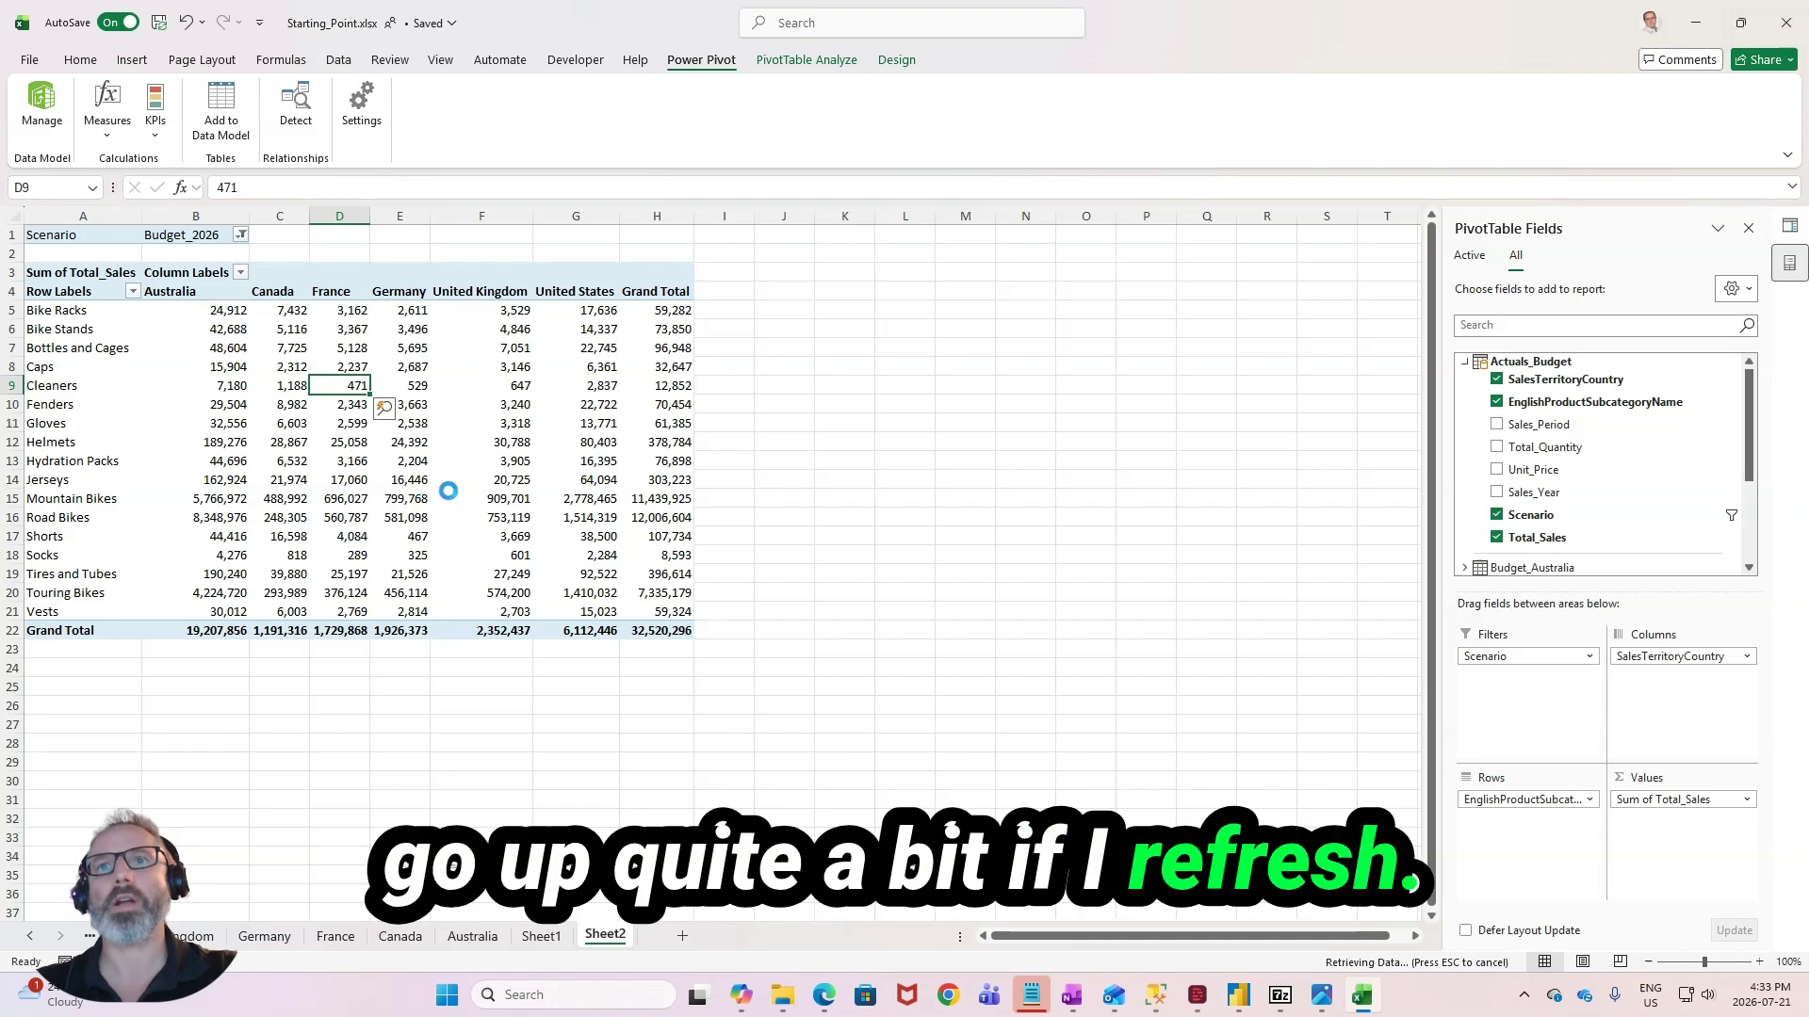
left_click(341, 502)
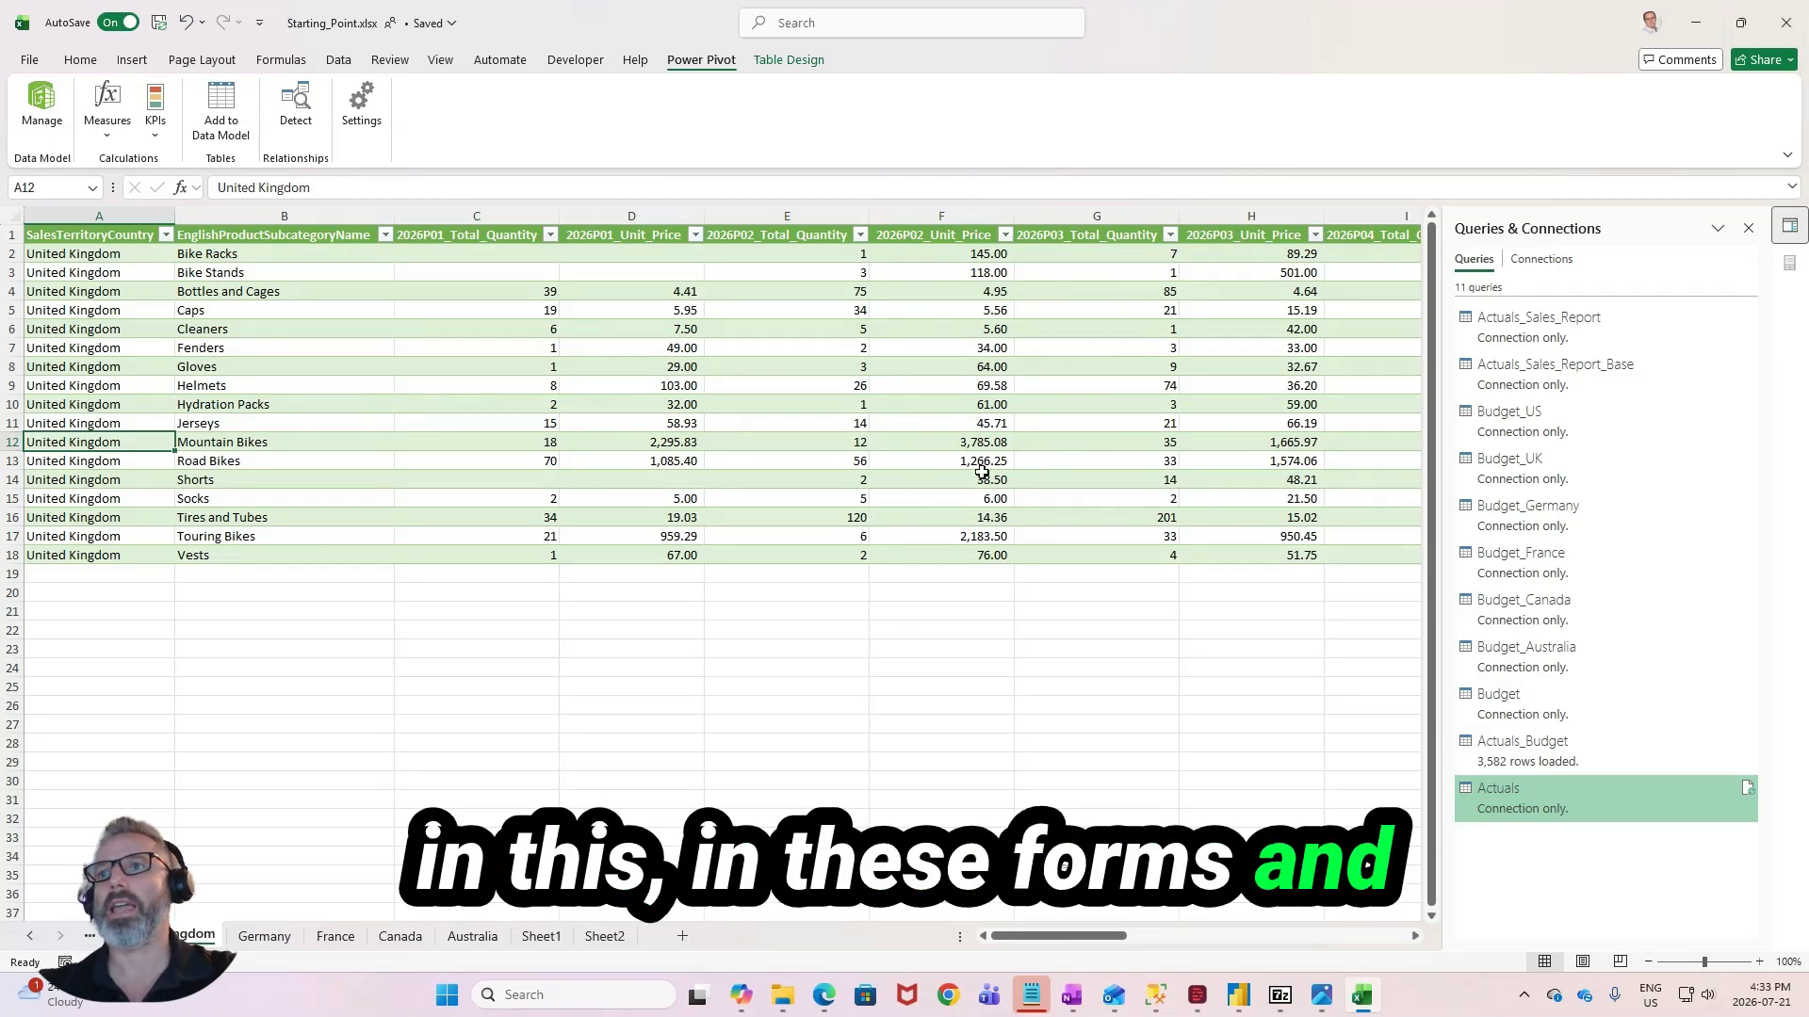
left_click(604, 936)
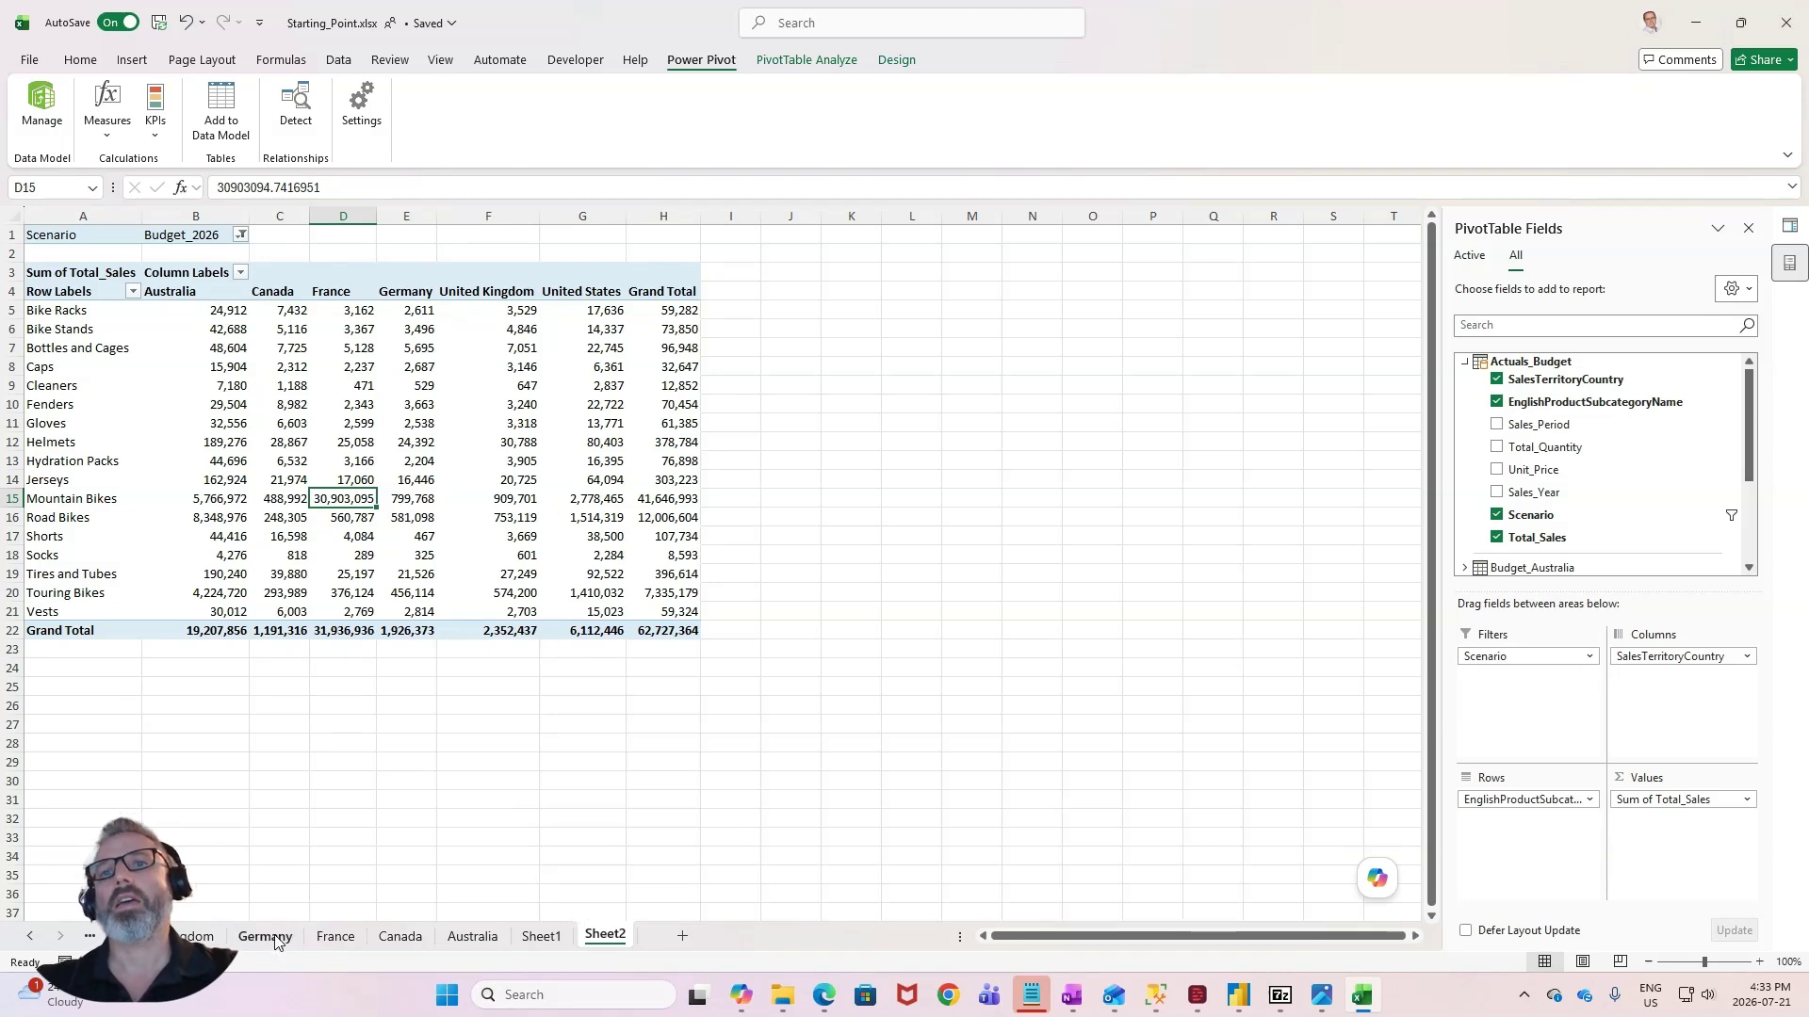
- Create a copy of the France sheet in Starting_Point.xlsx, placed before the United States sheet
left_click(336, 935)
left_click_drag(1300, 942, 970, 961)
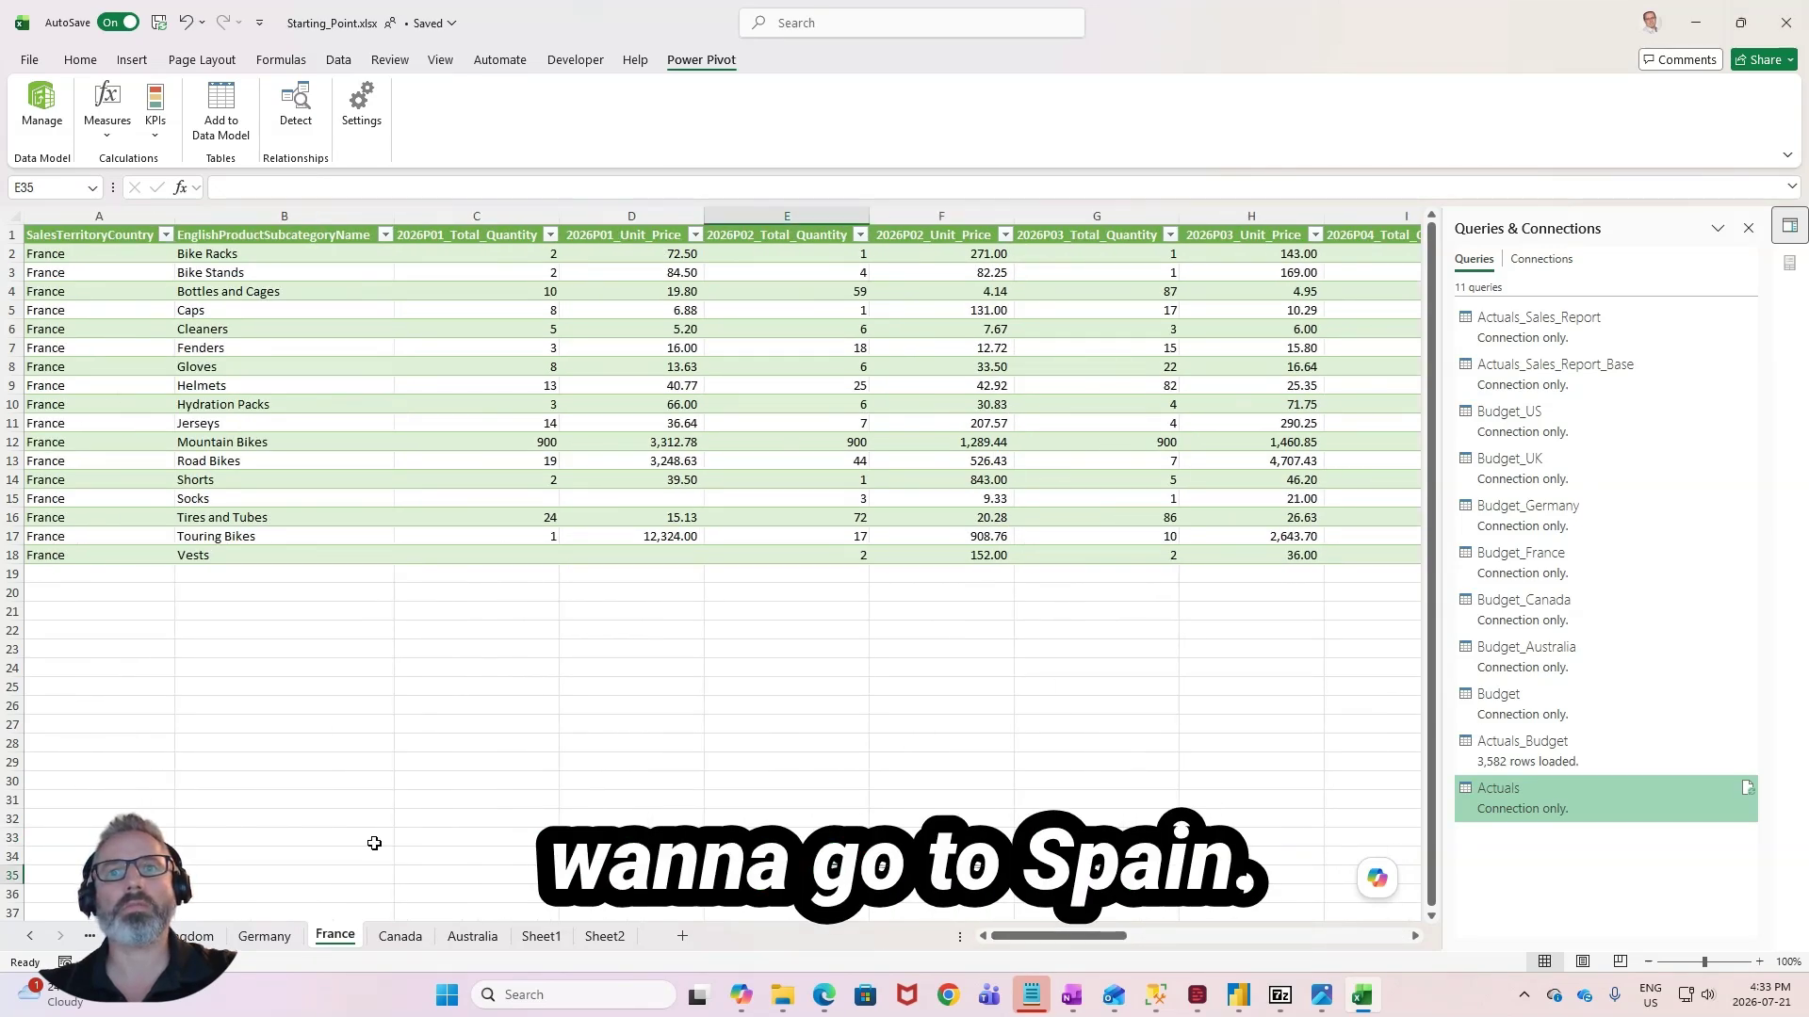
right_click(335, 936)
left_click(209, 737)
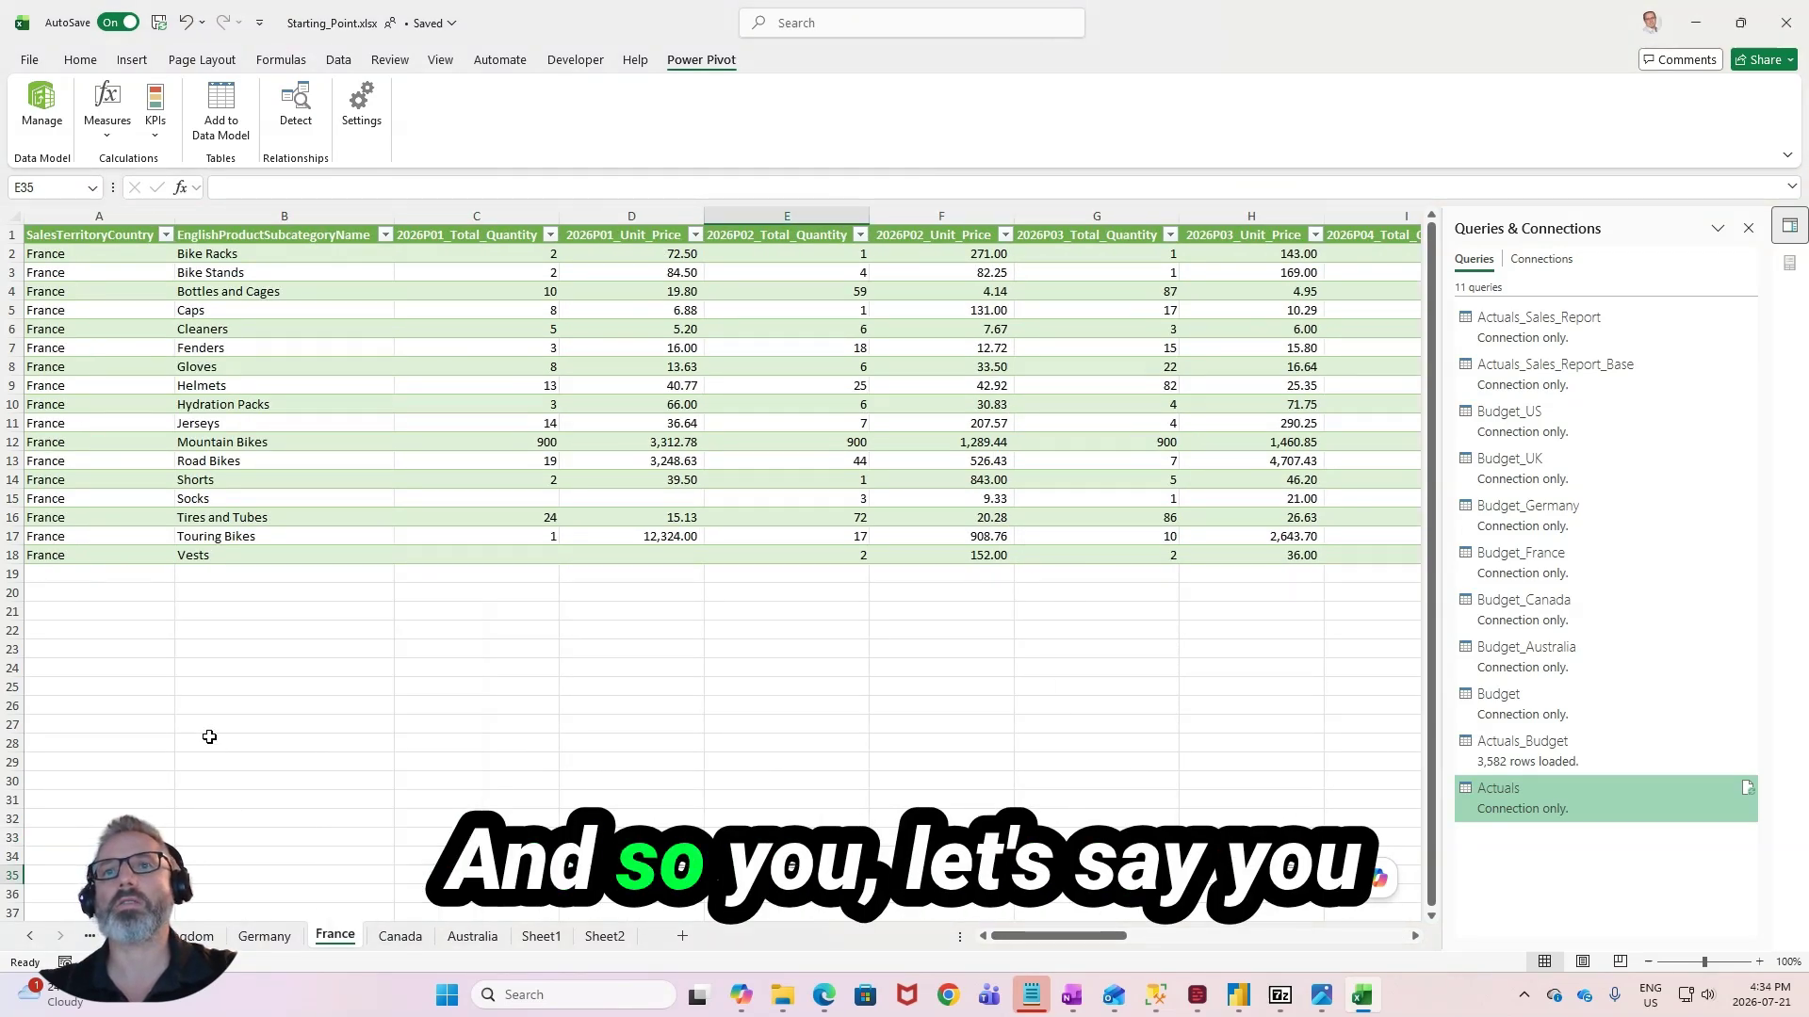
right_click(335, 935)
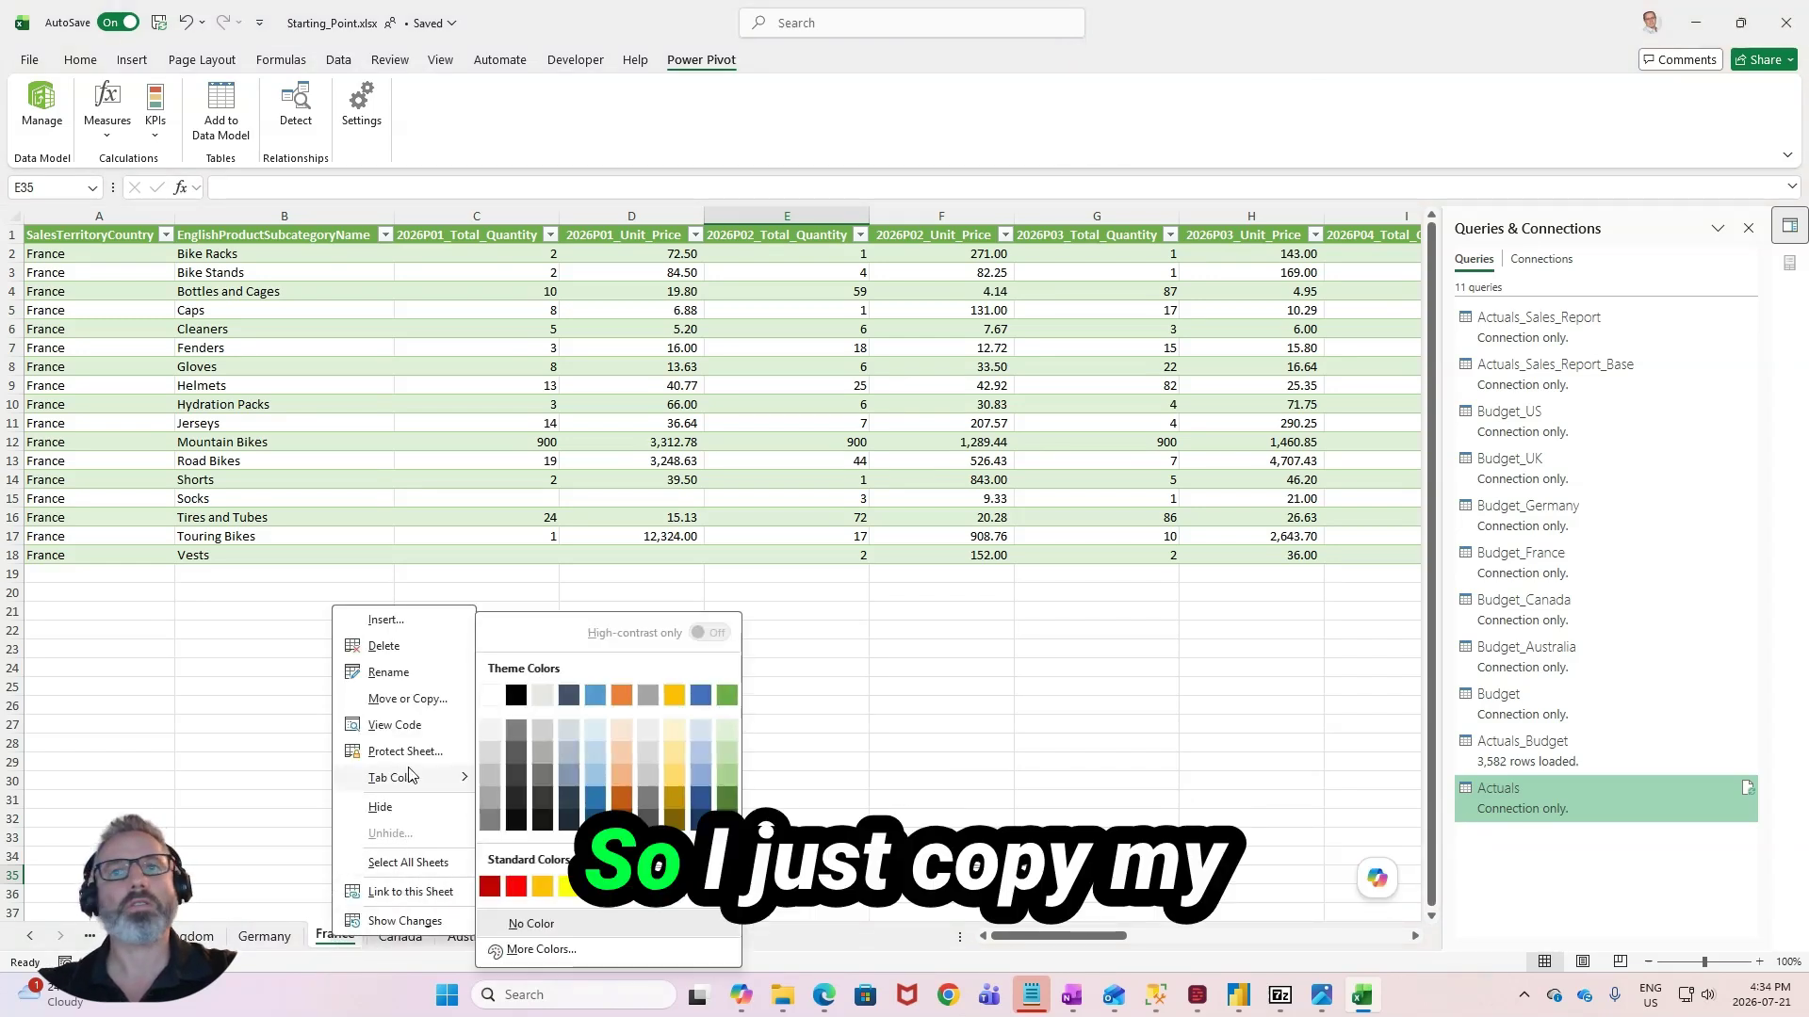
left_click(415, 698)
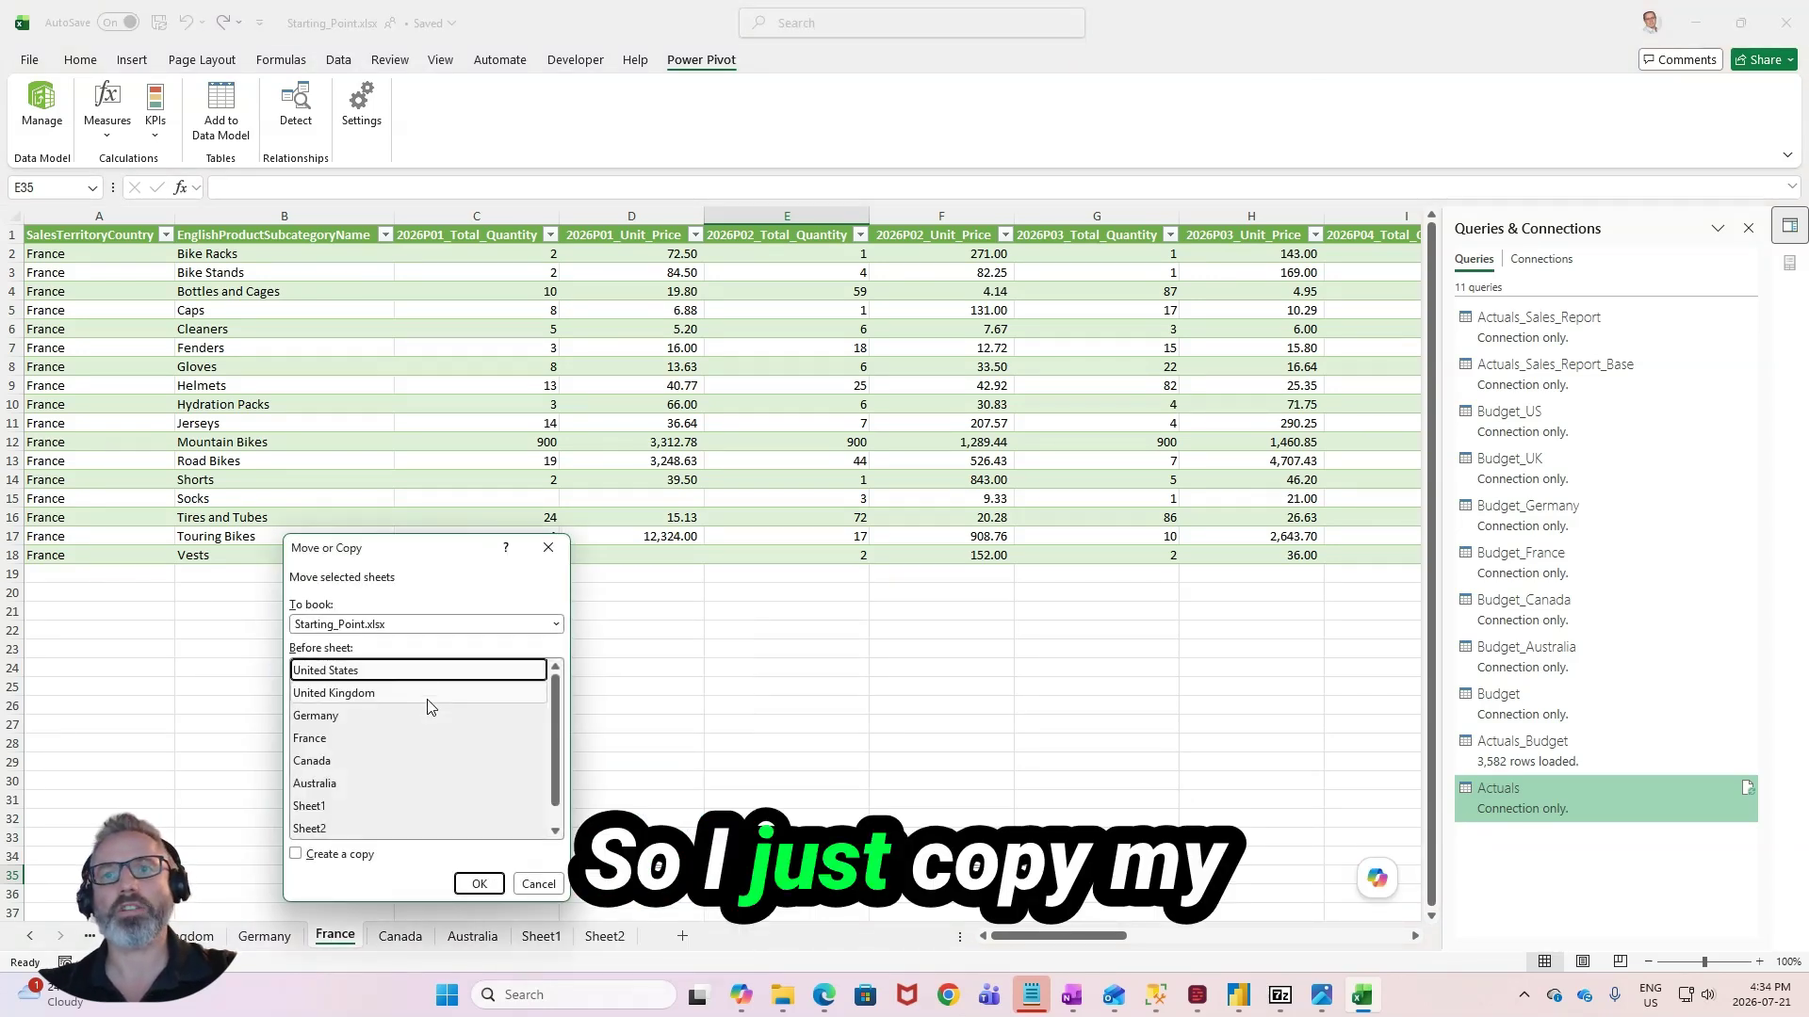
left_click(345, 856)
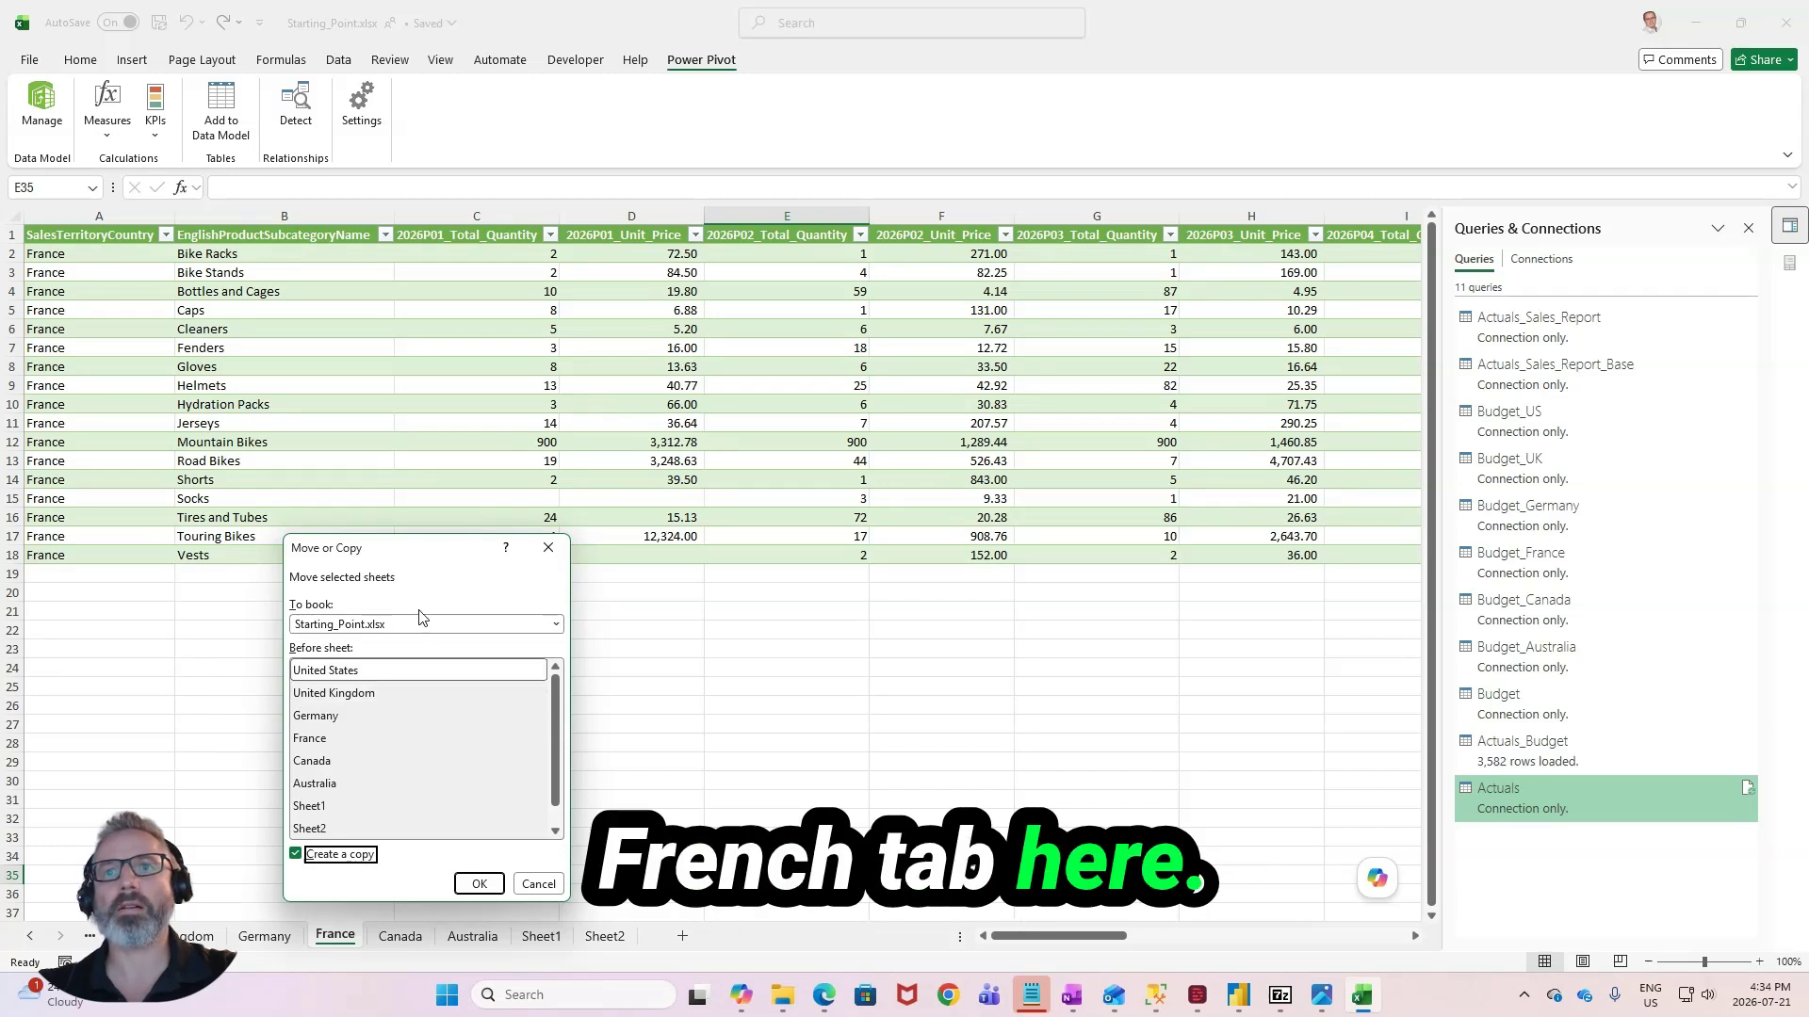
key("Return")
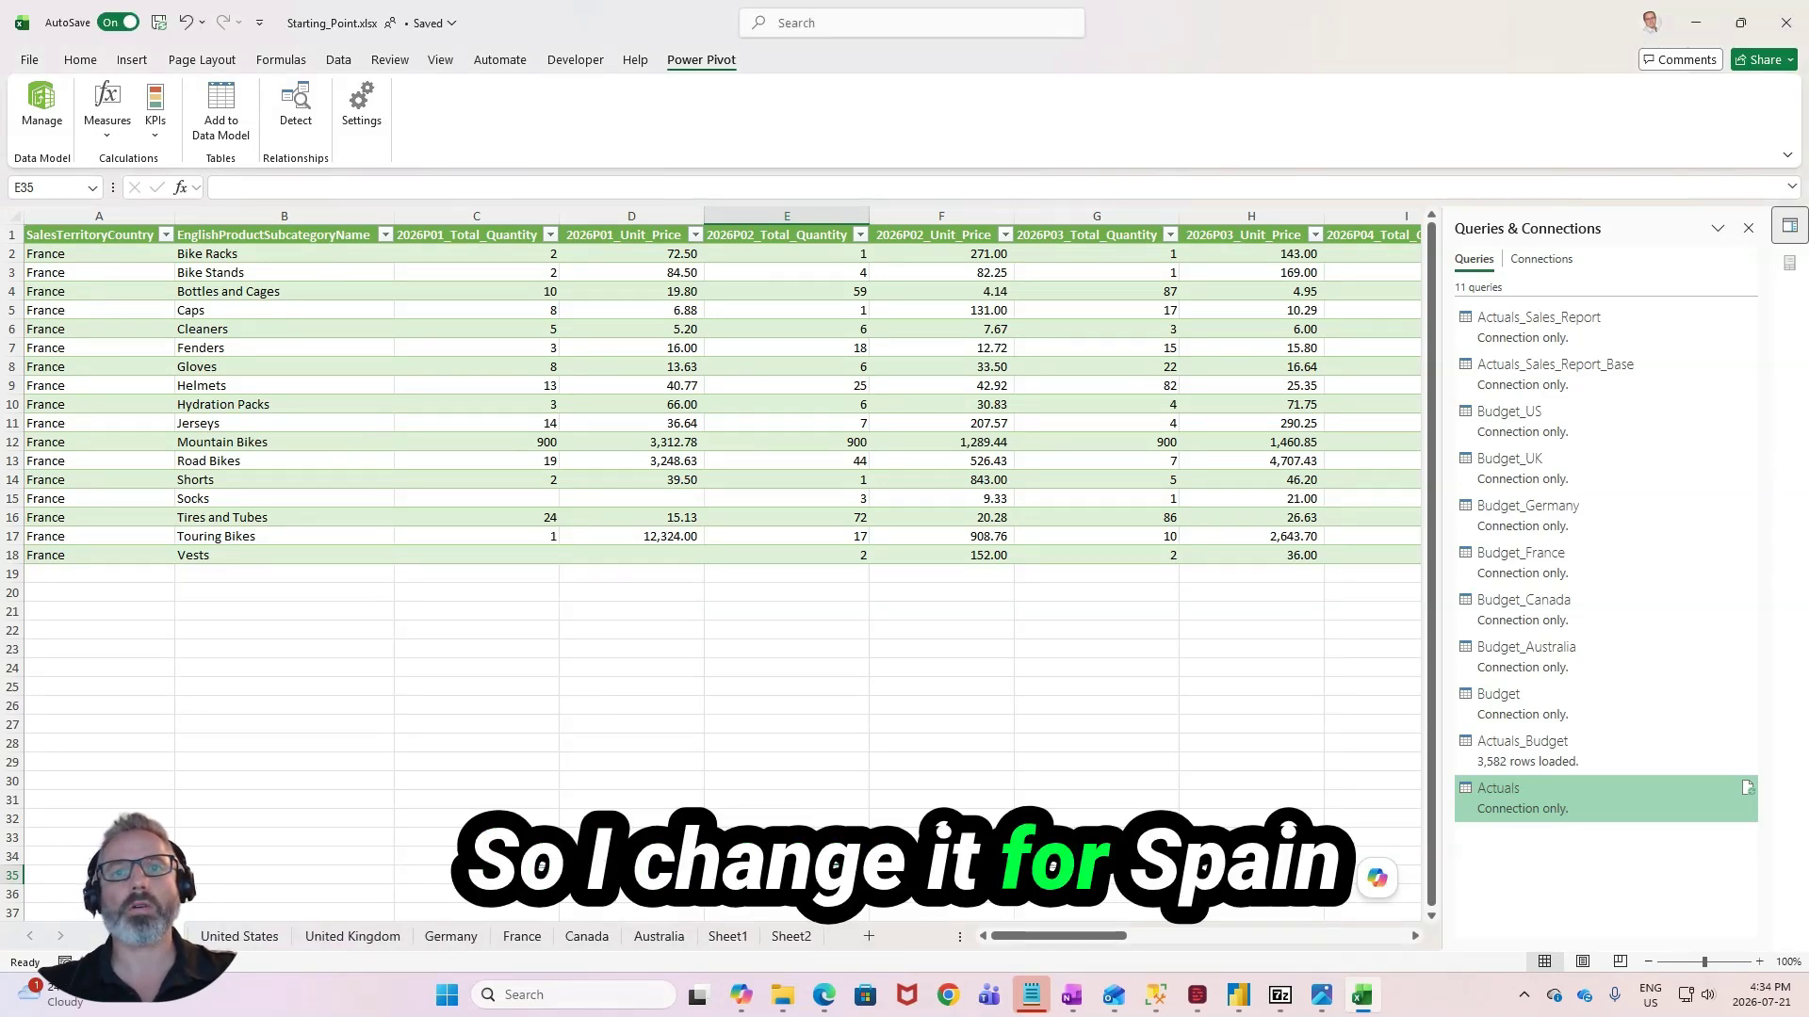
- Change the SalesTerritoryCountry value to Spain in all table rows, A2 through A18, of the copied sheet
left_click(365, 798)
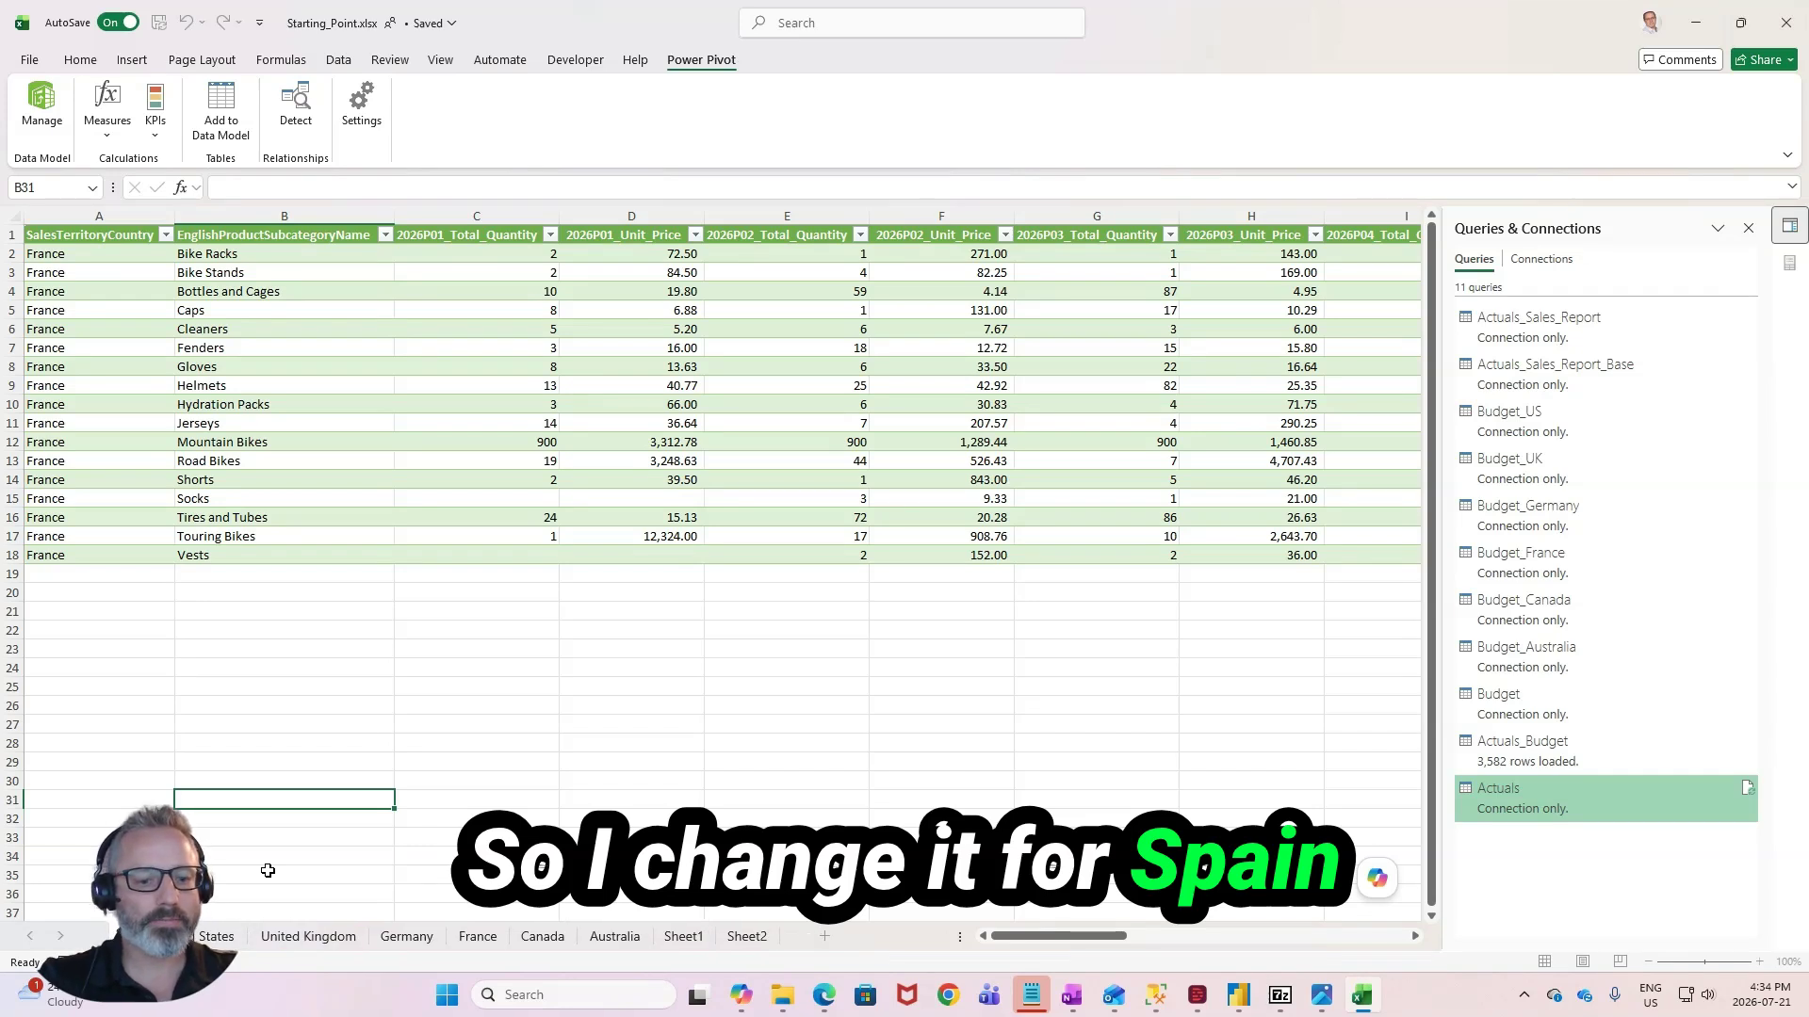
double_click(164, 254)
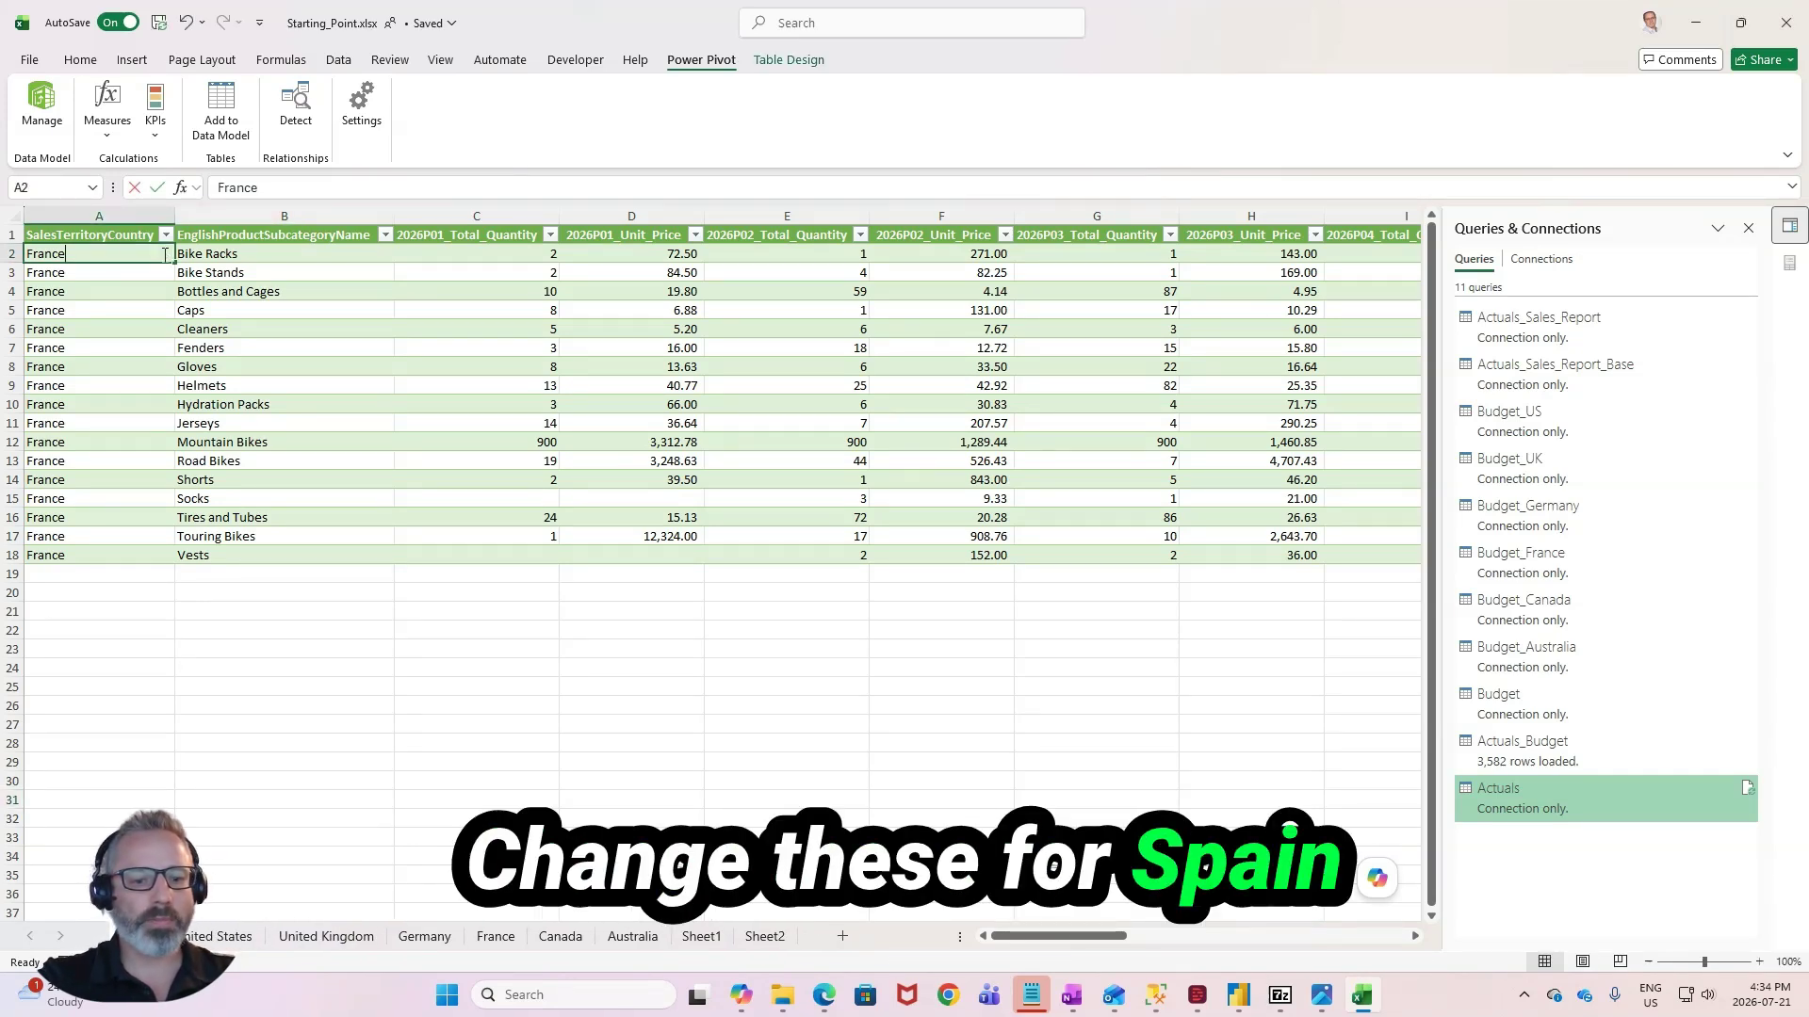
type("in")
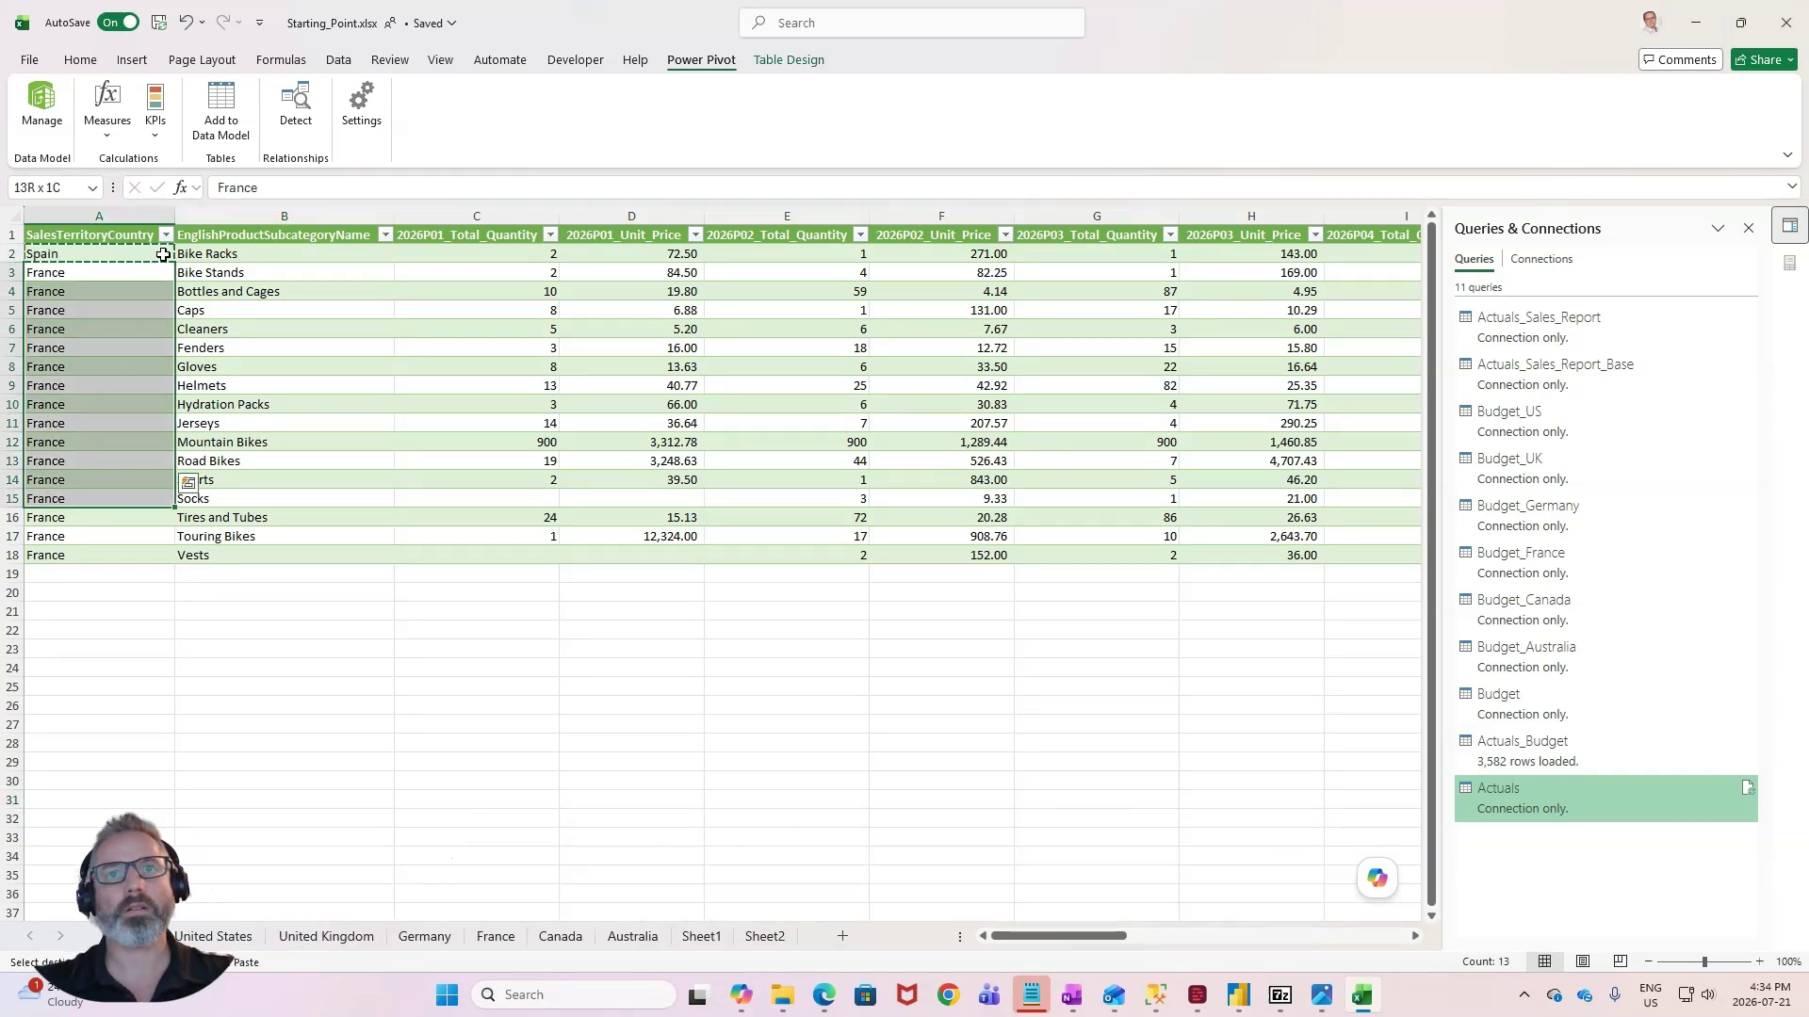
key("shift+Down")
key("shift+Down")
key("shift+Down")
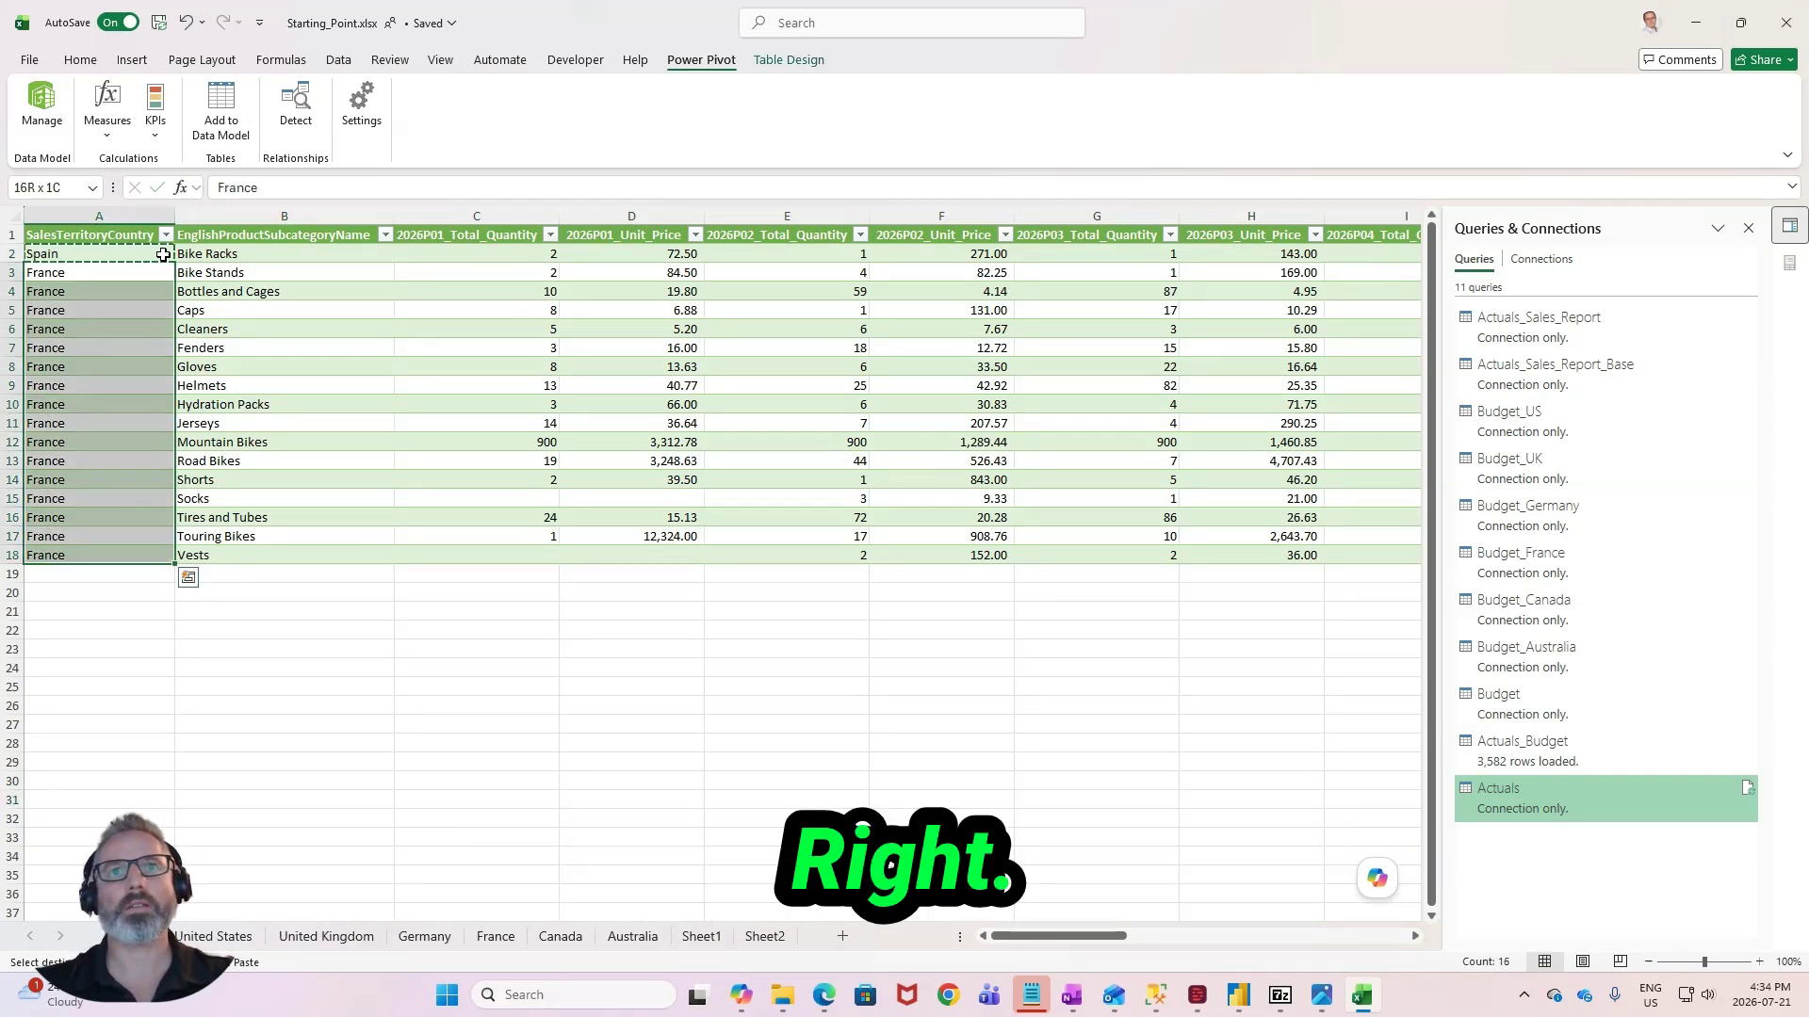
right_click(165, 268)
key("Escape")
key("ctrl+v")
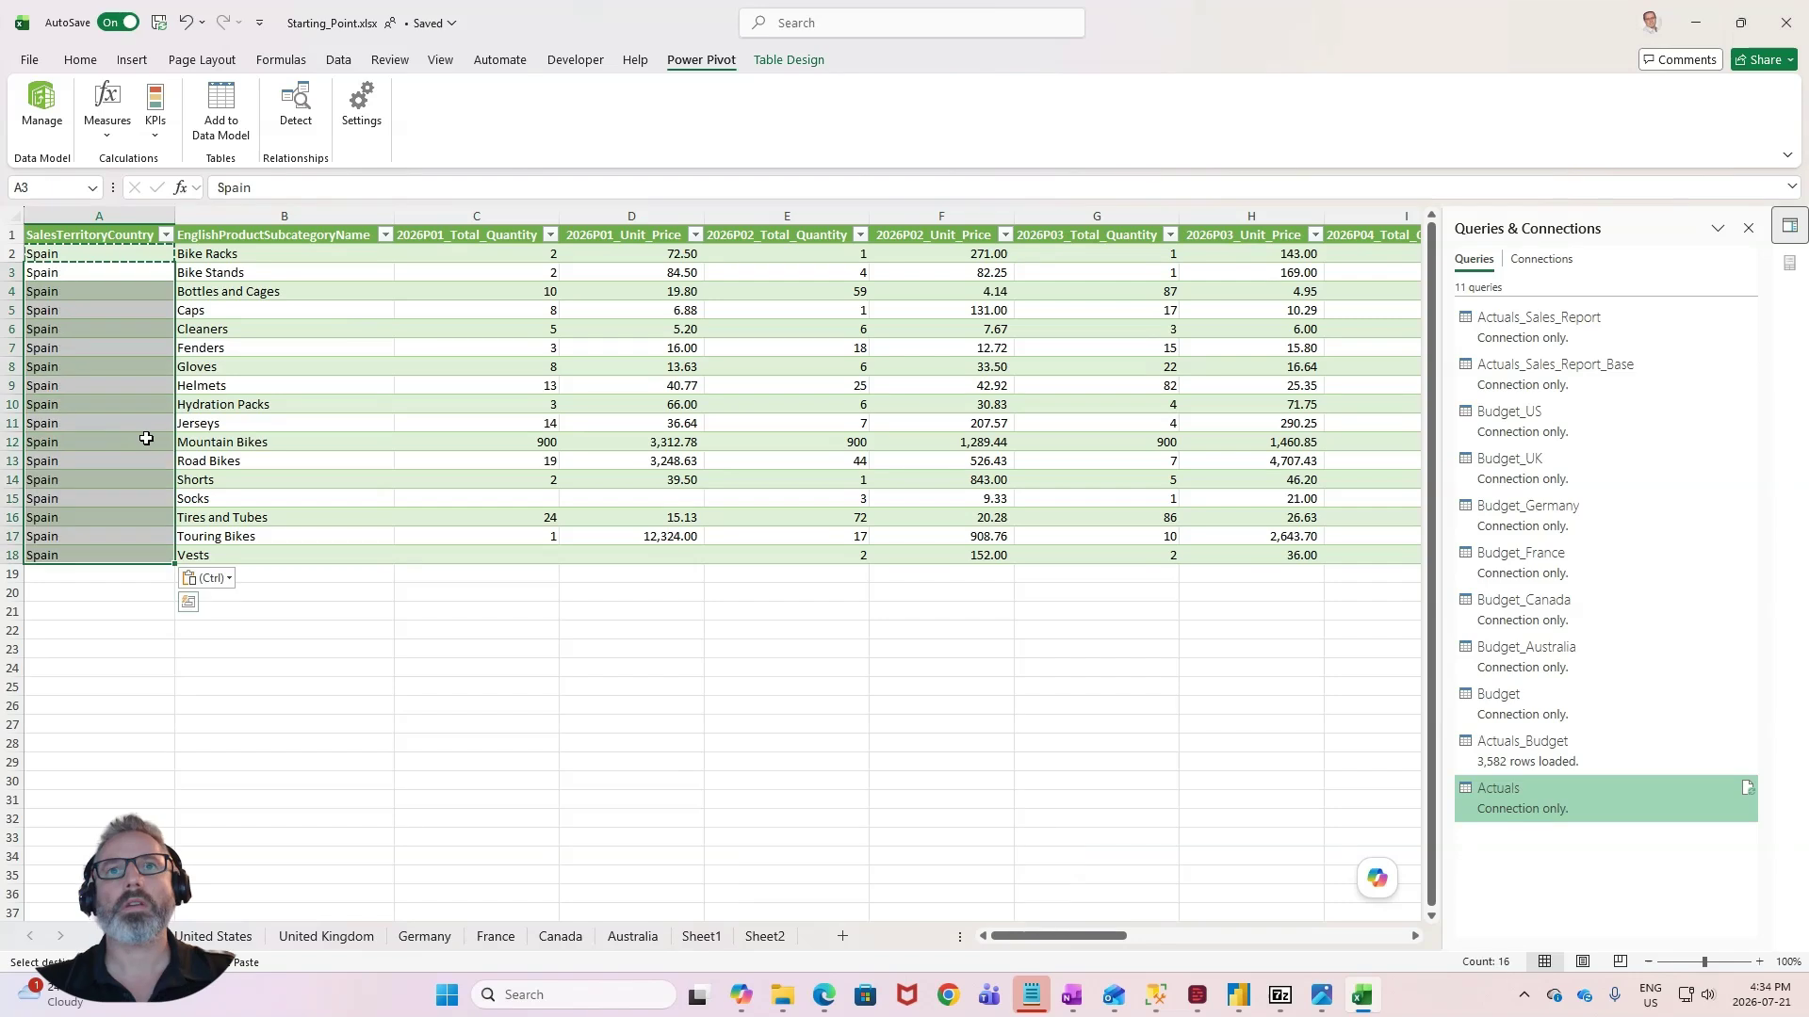
- Rename the copied sheet's table as Budget_Spain
left_click(141, 423)
left_click(789, 59)
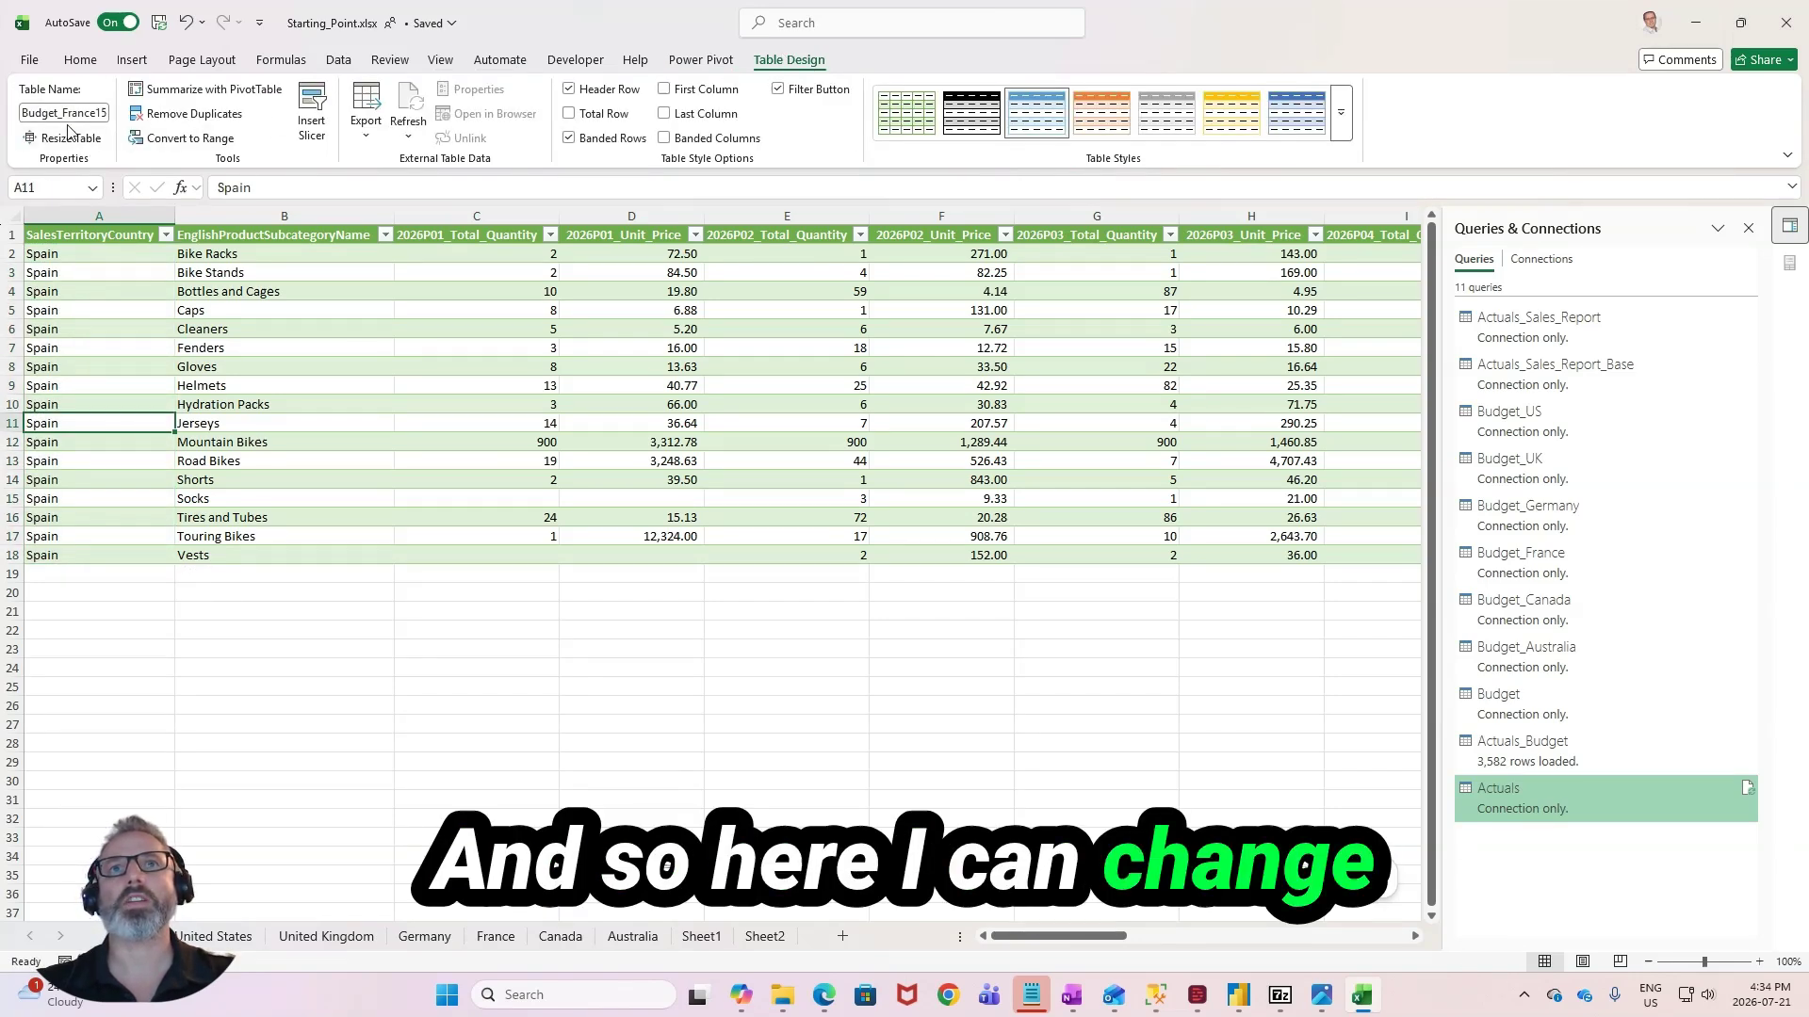
left_click(102, 111)
type("Budget_Sp")
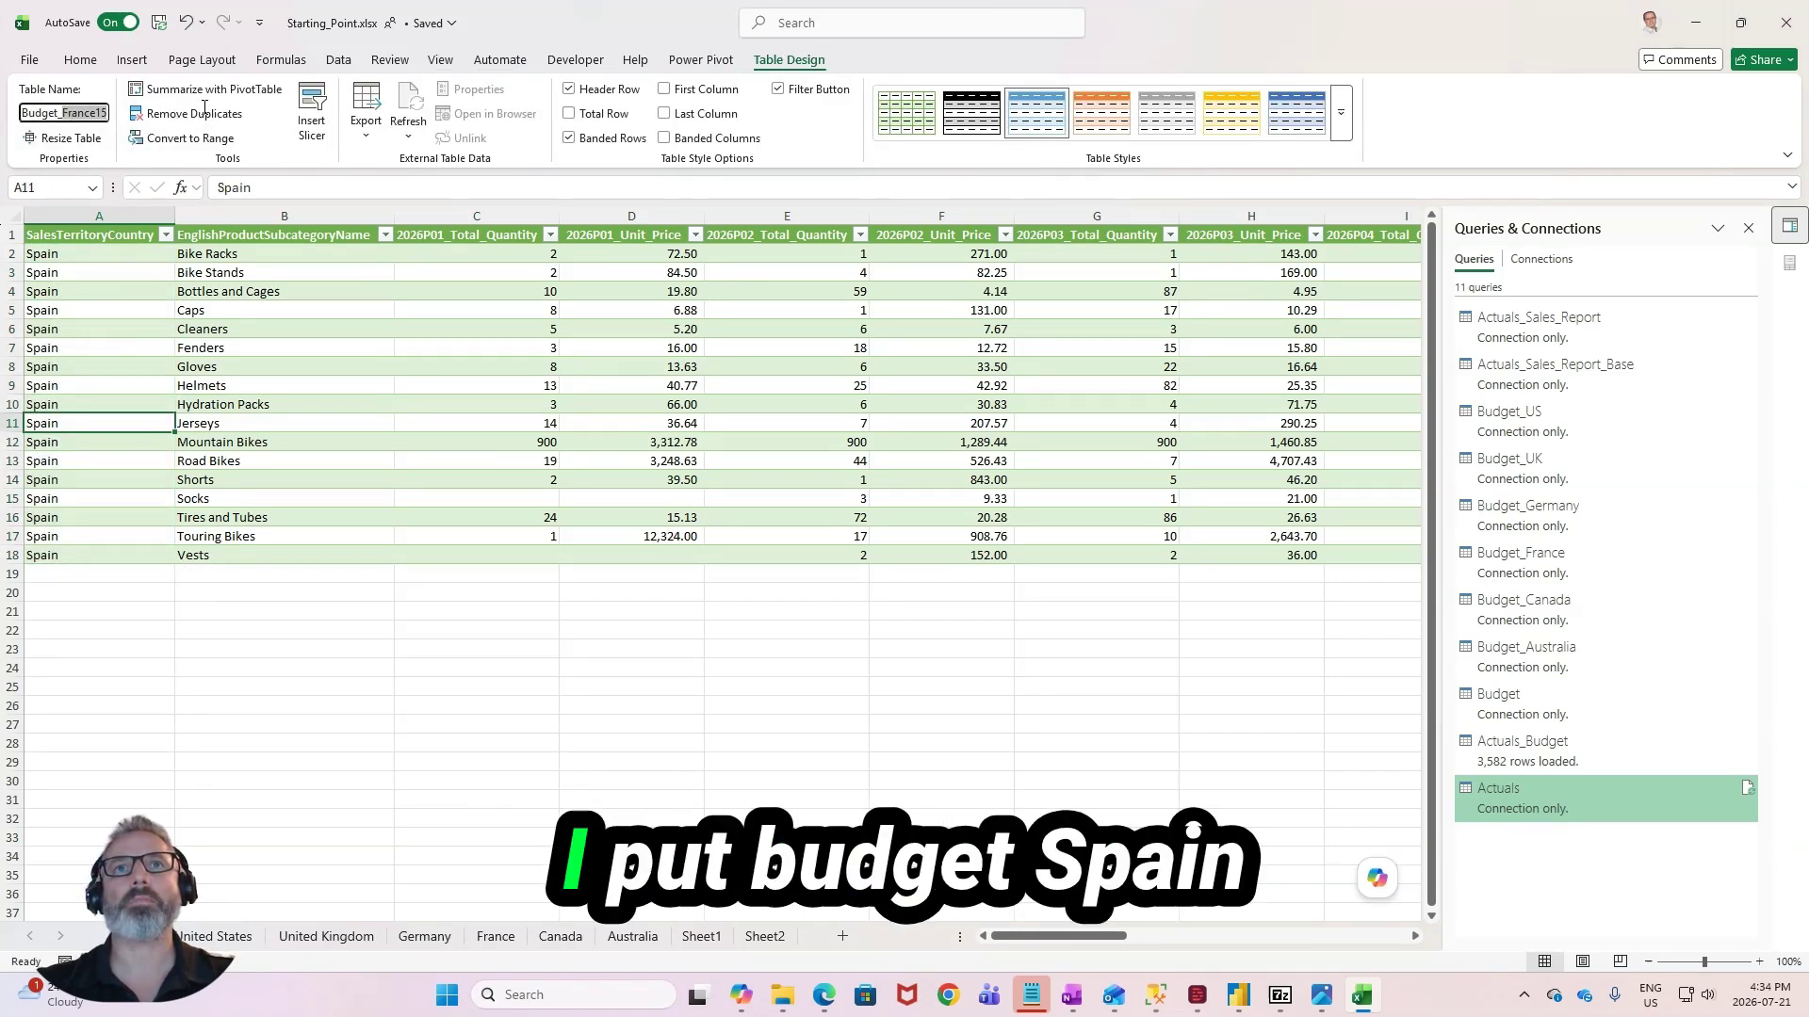
type("ain")
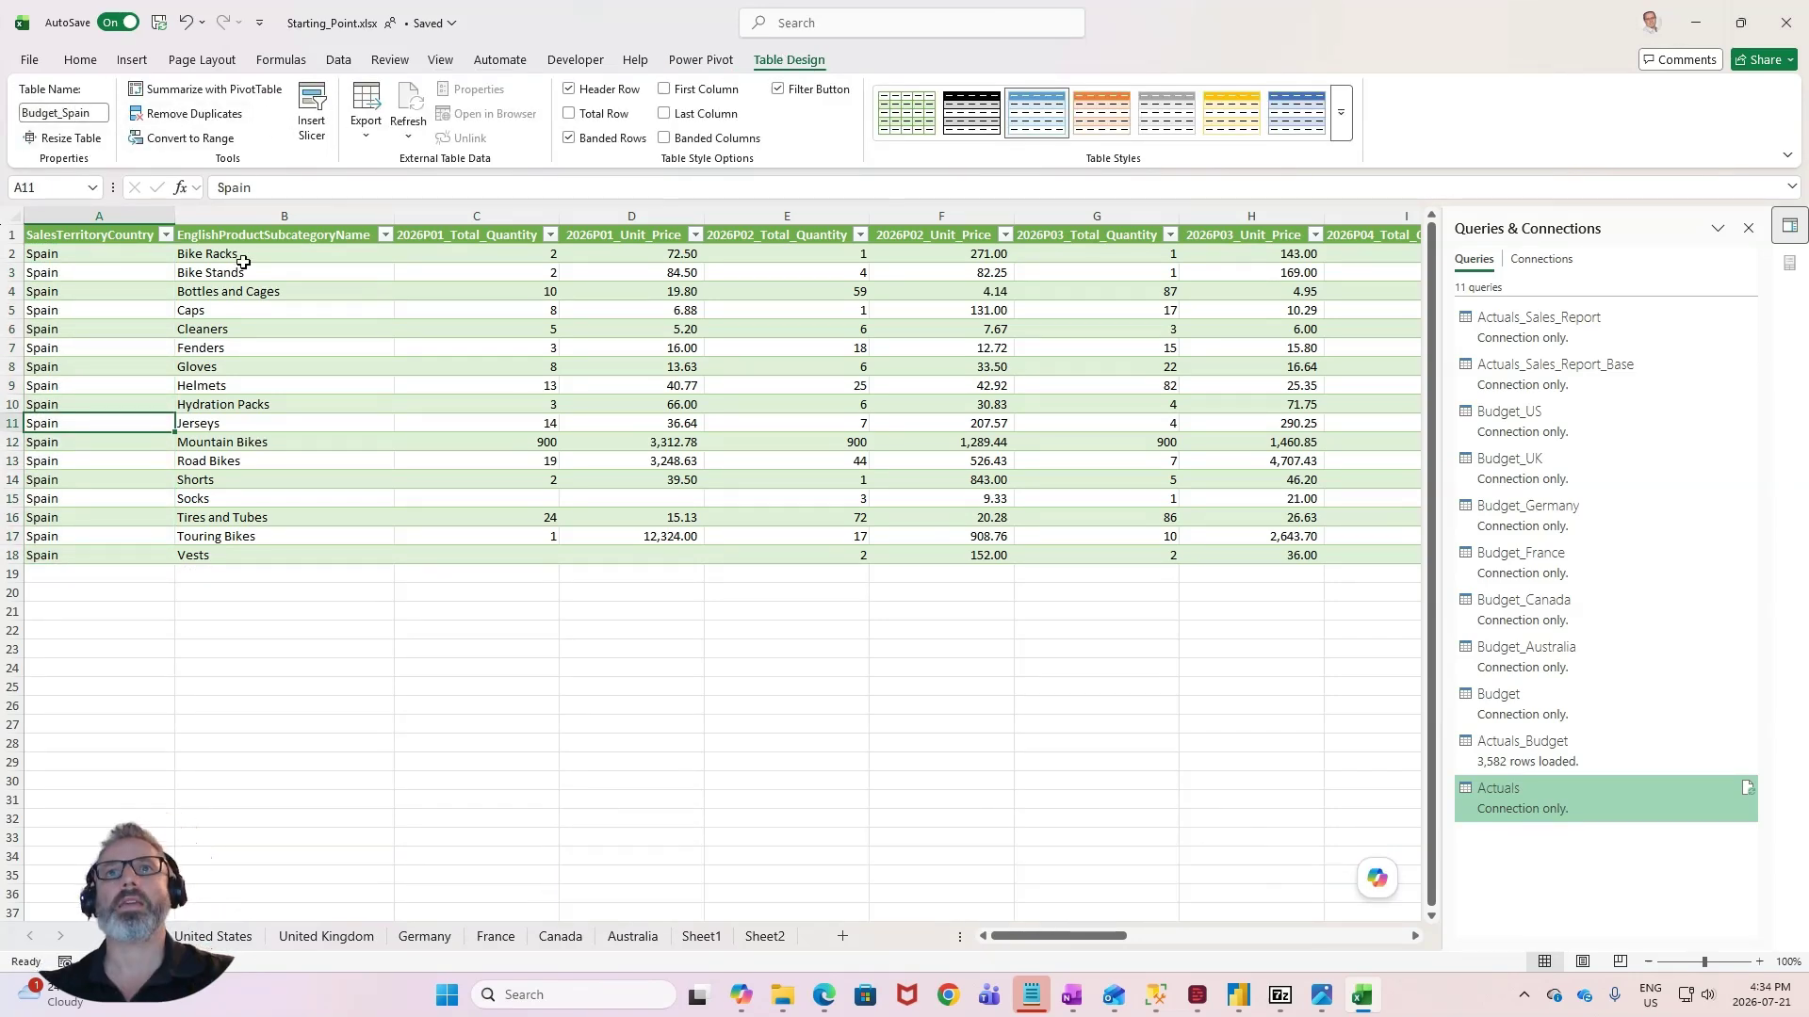
left_click(247, 308)
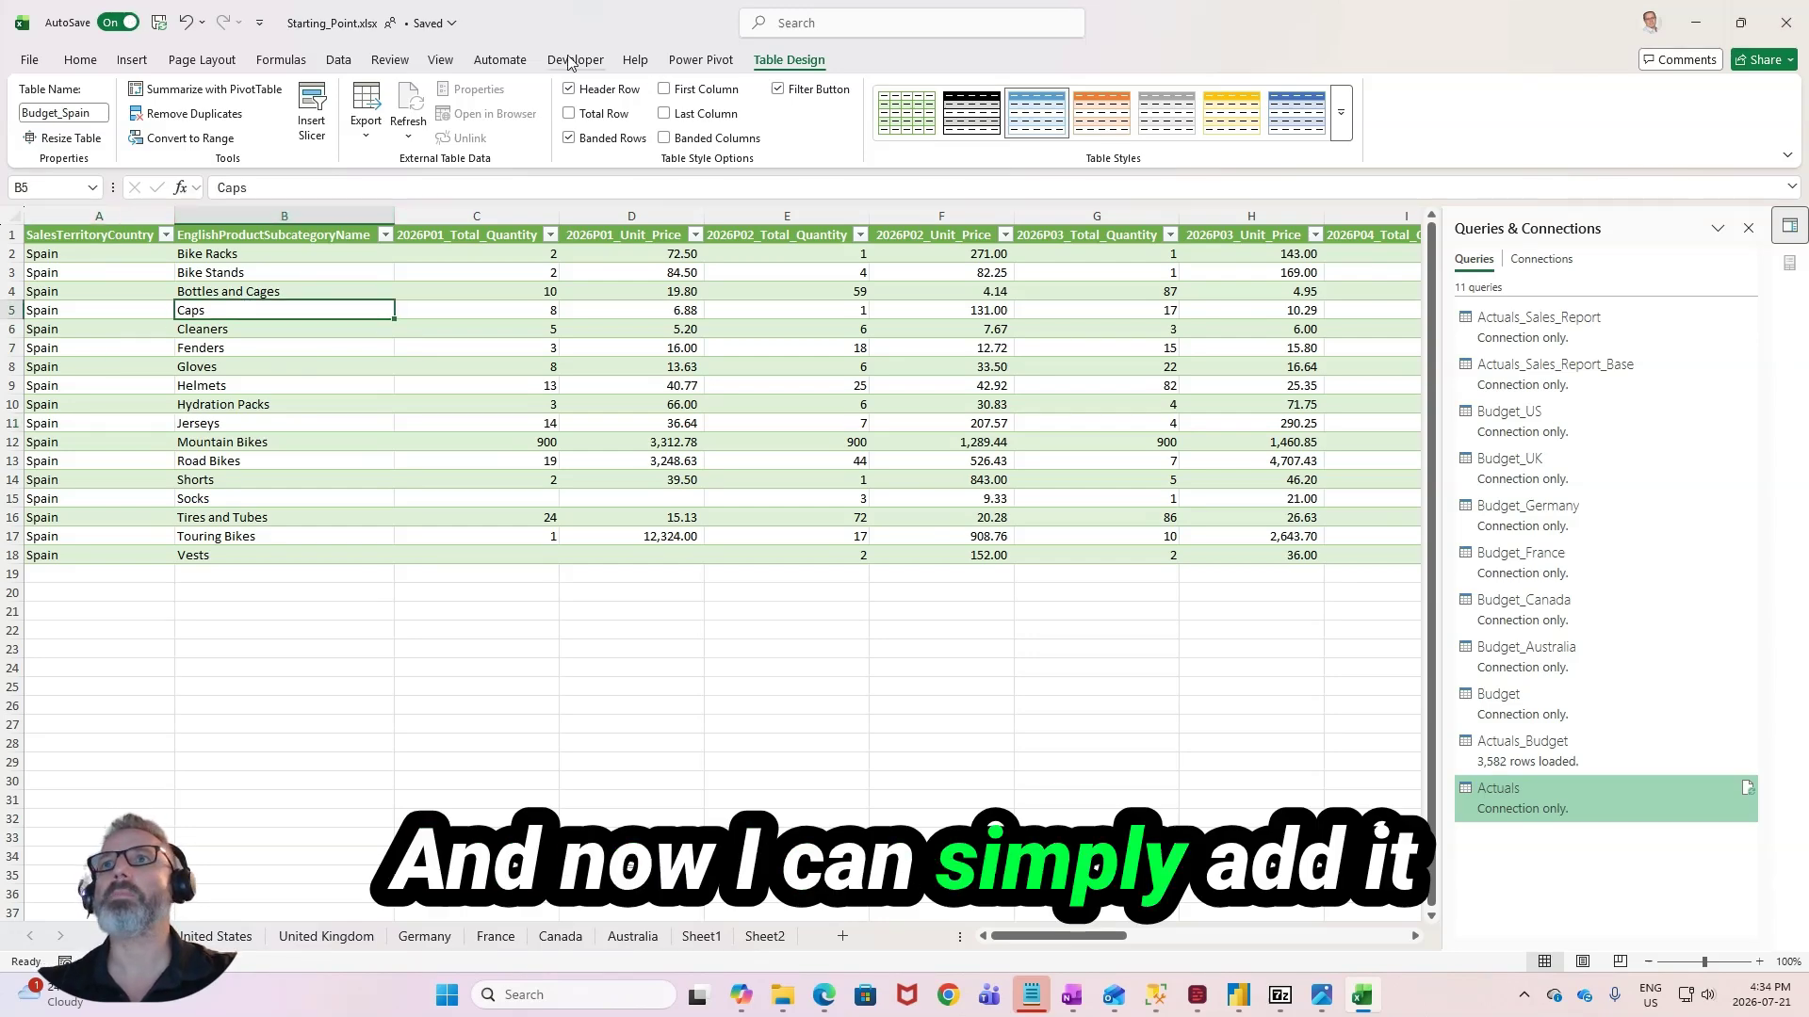
- Import the Budget_Spain table into Power Query as a new query from the table range
left_click(700, 59)
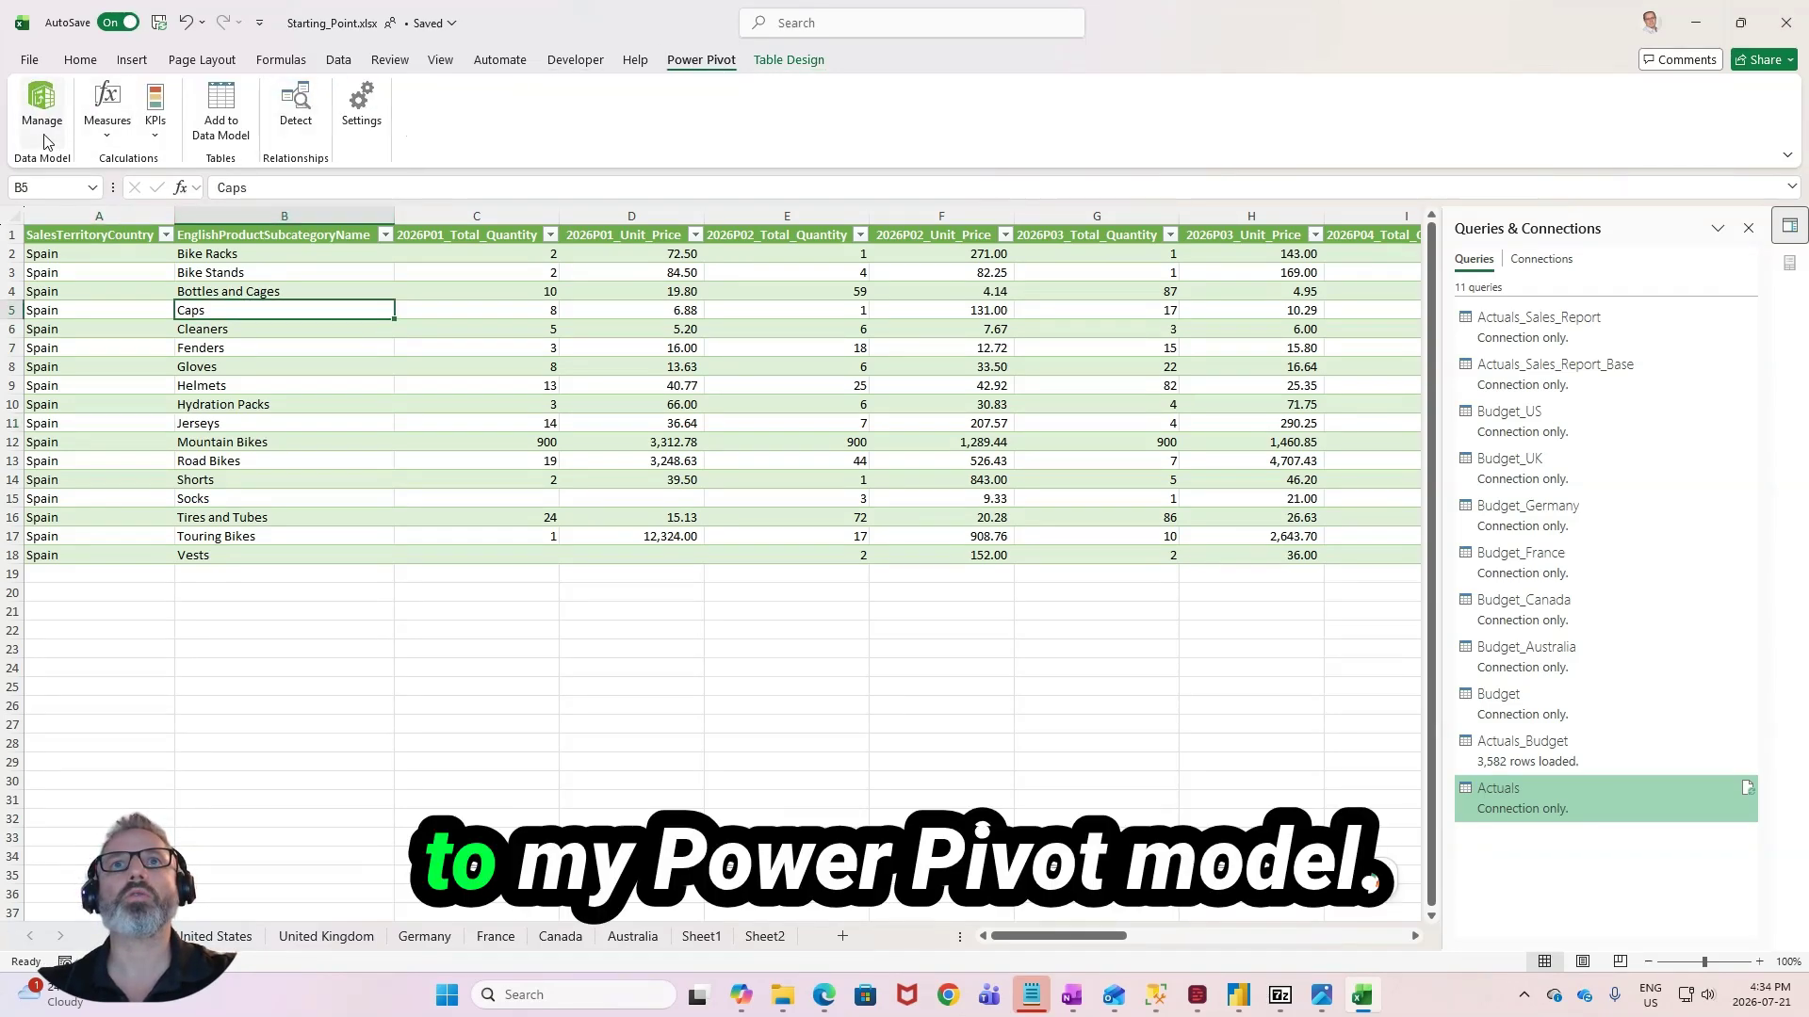
left_click(338, 59)
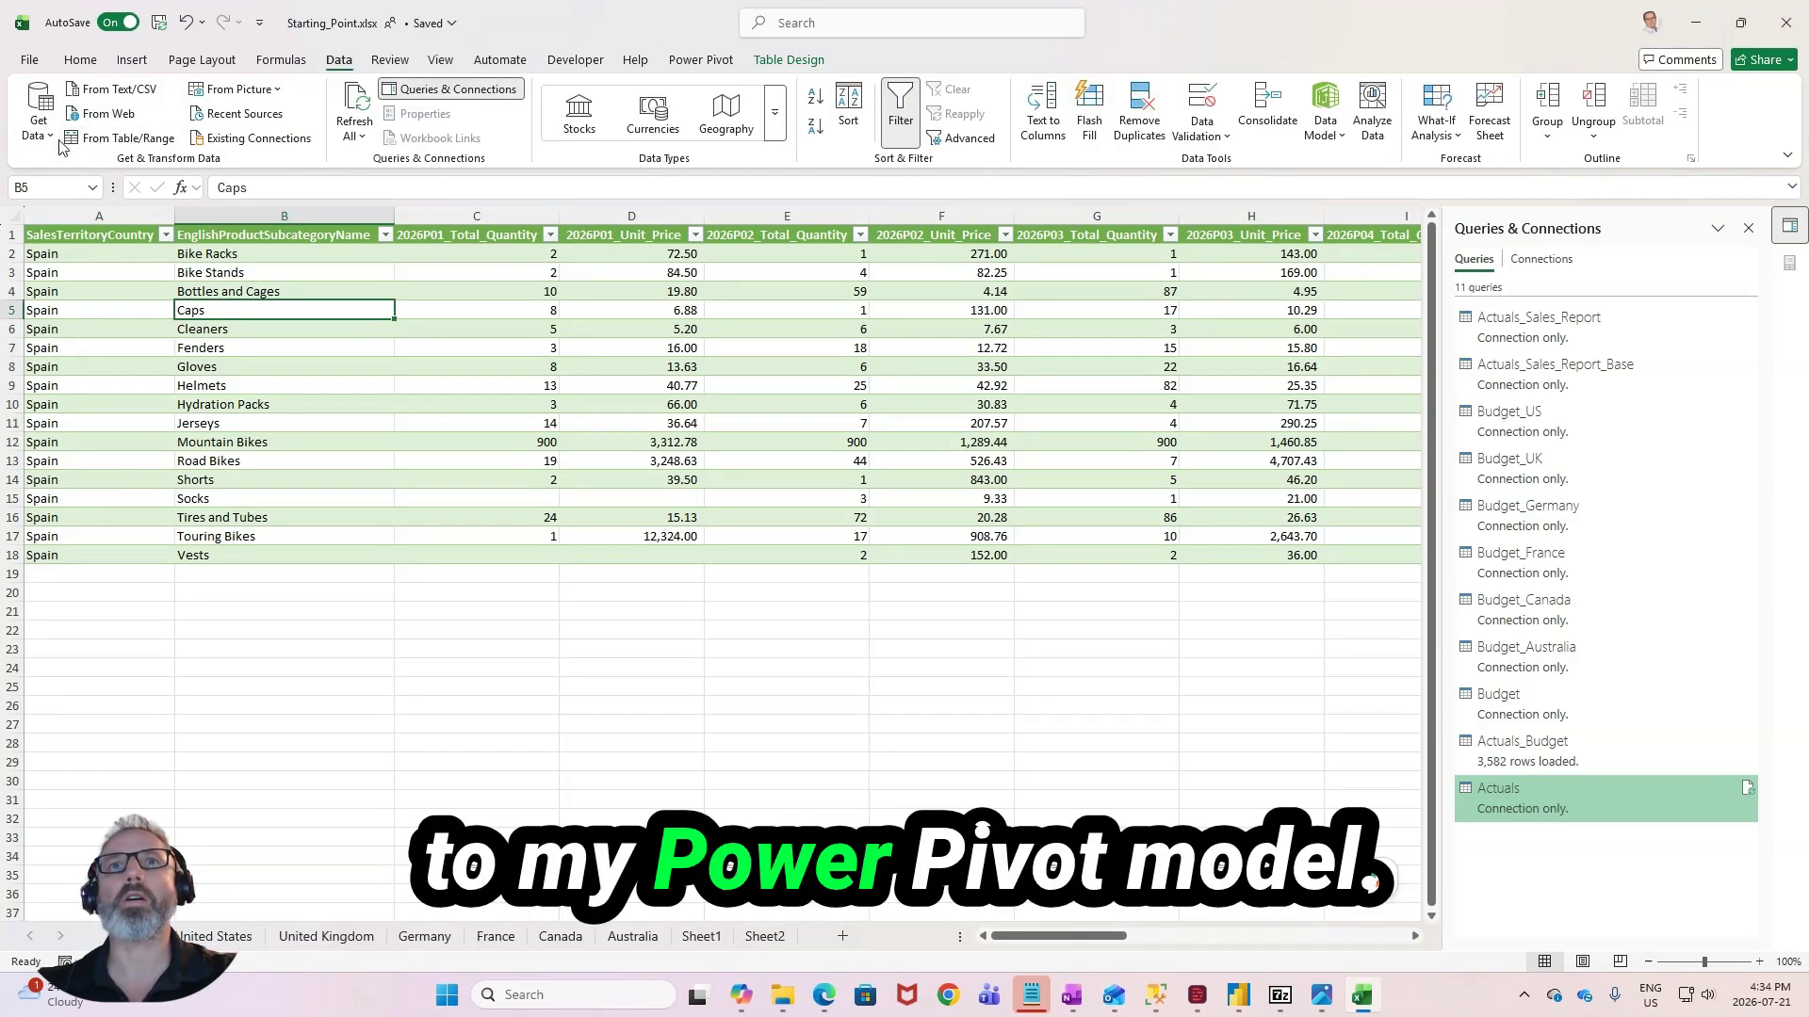
left_click(52, 139)
mouse_move(132, 405)
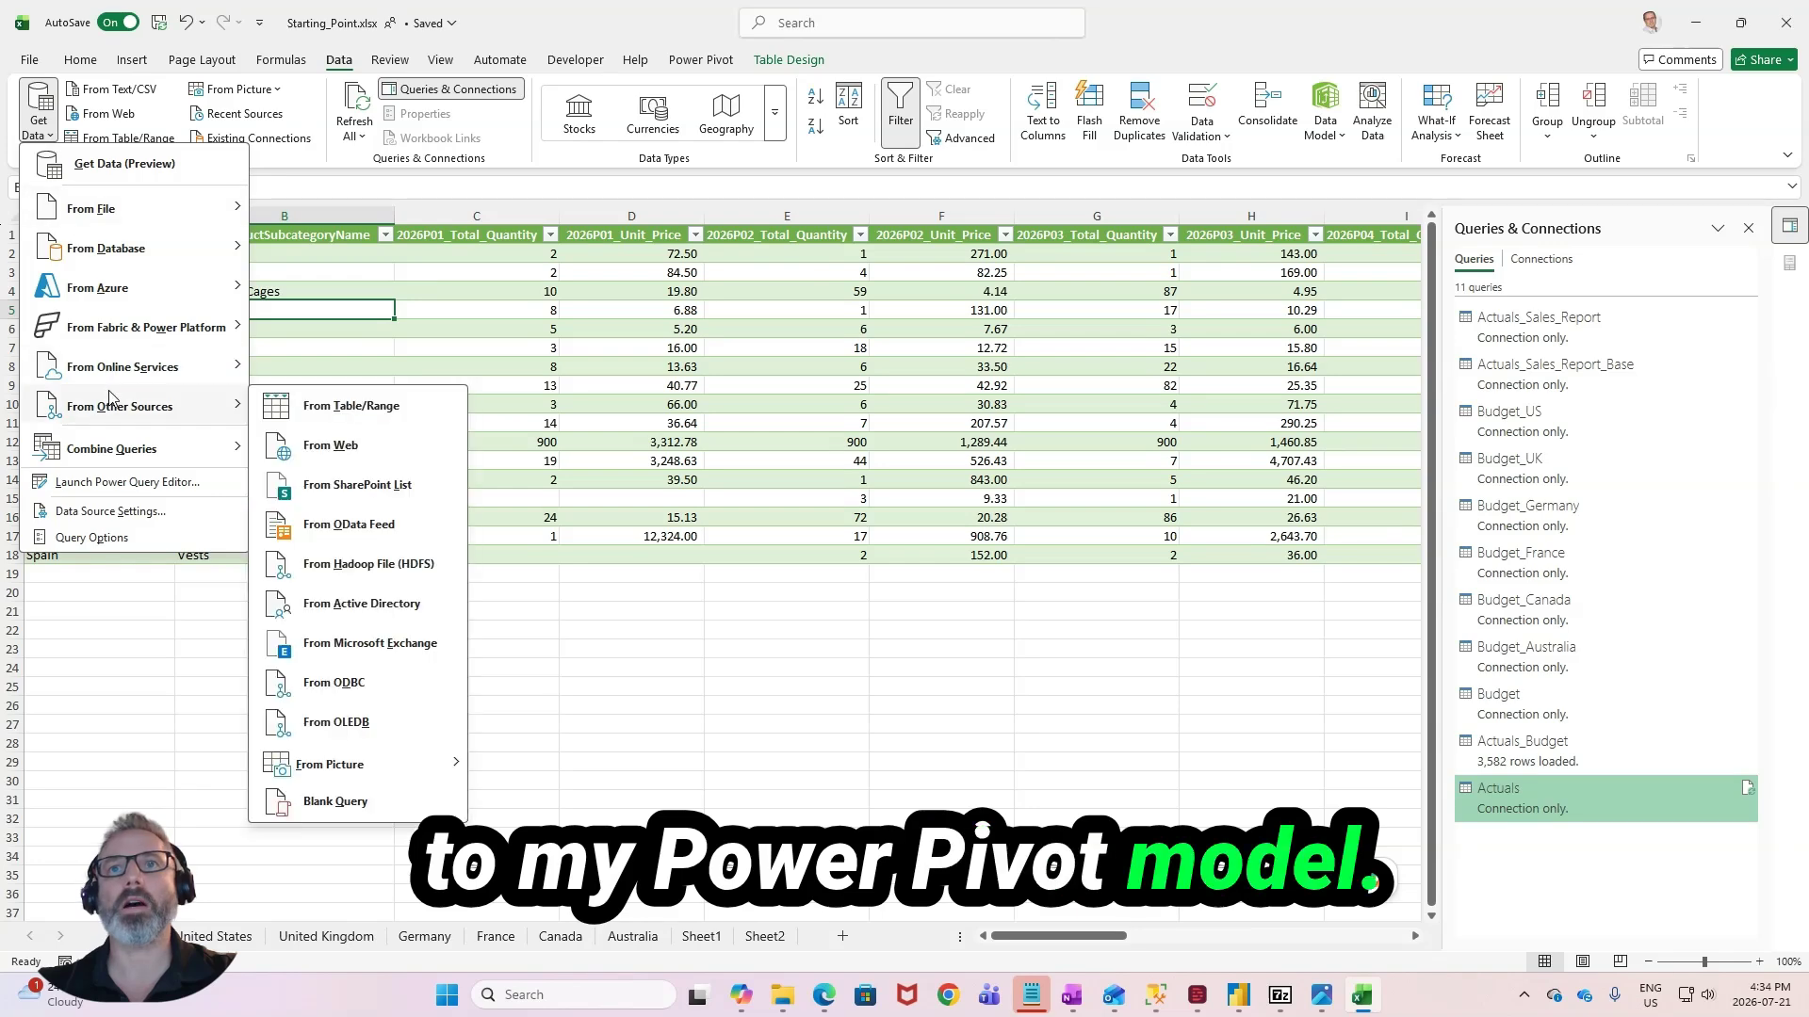
left_click(312, 415)
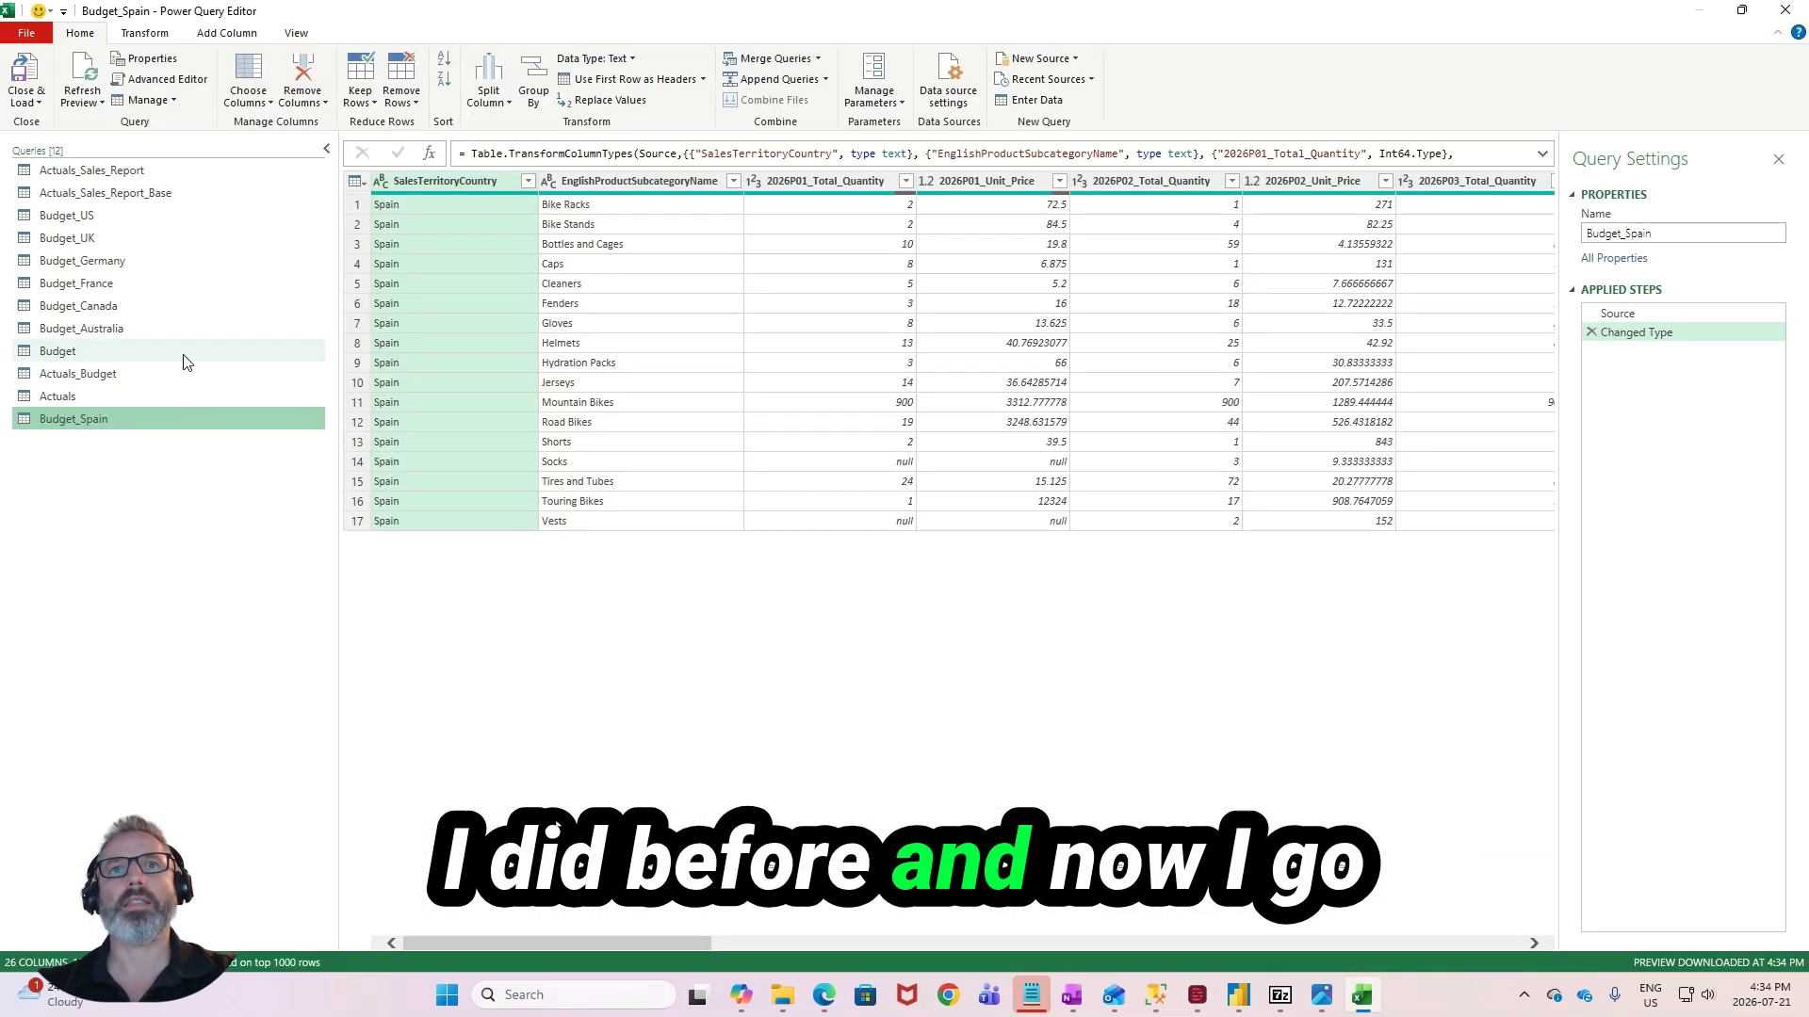
- Add Budget_Spain to the list of tables appended in the Source step of the Budget query
left_click(127, 347)
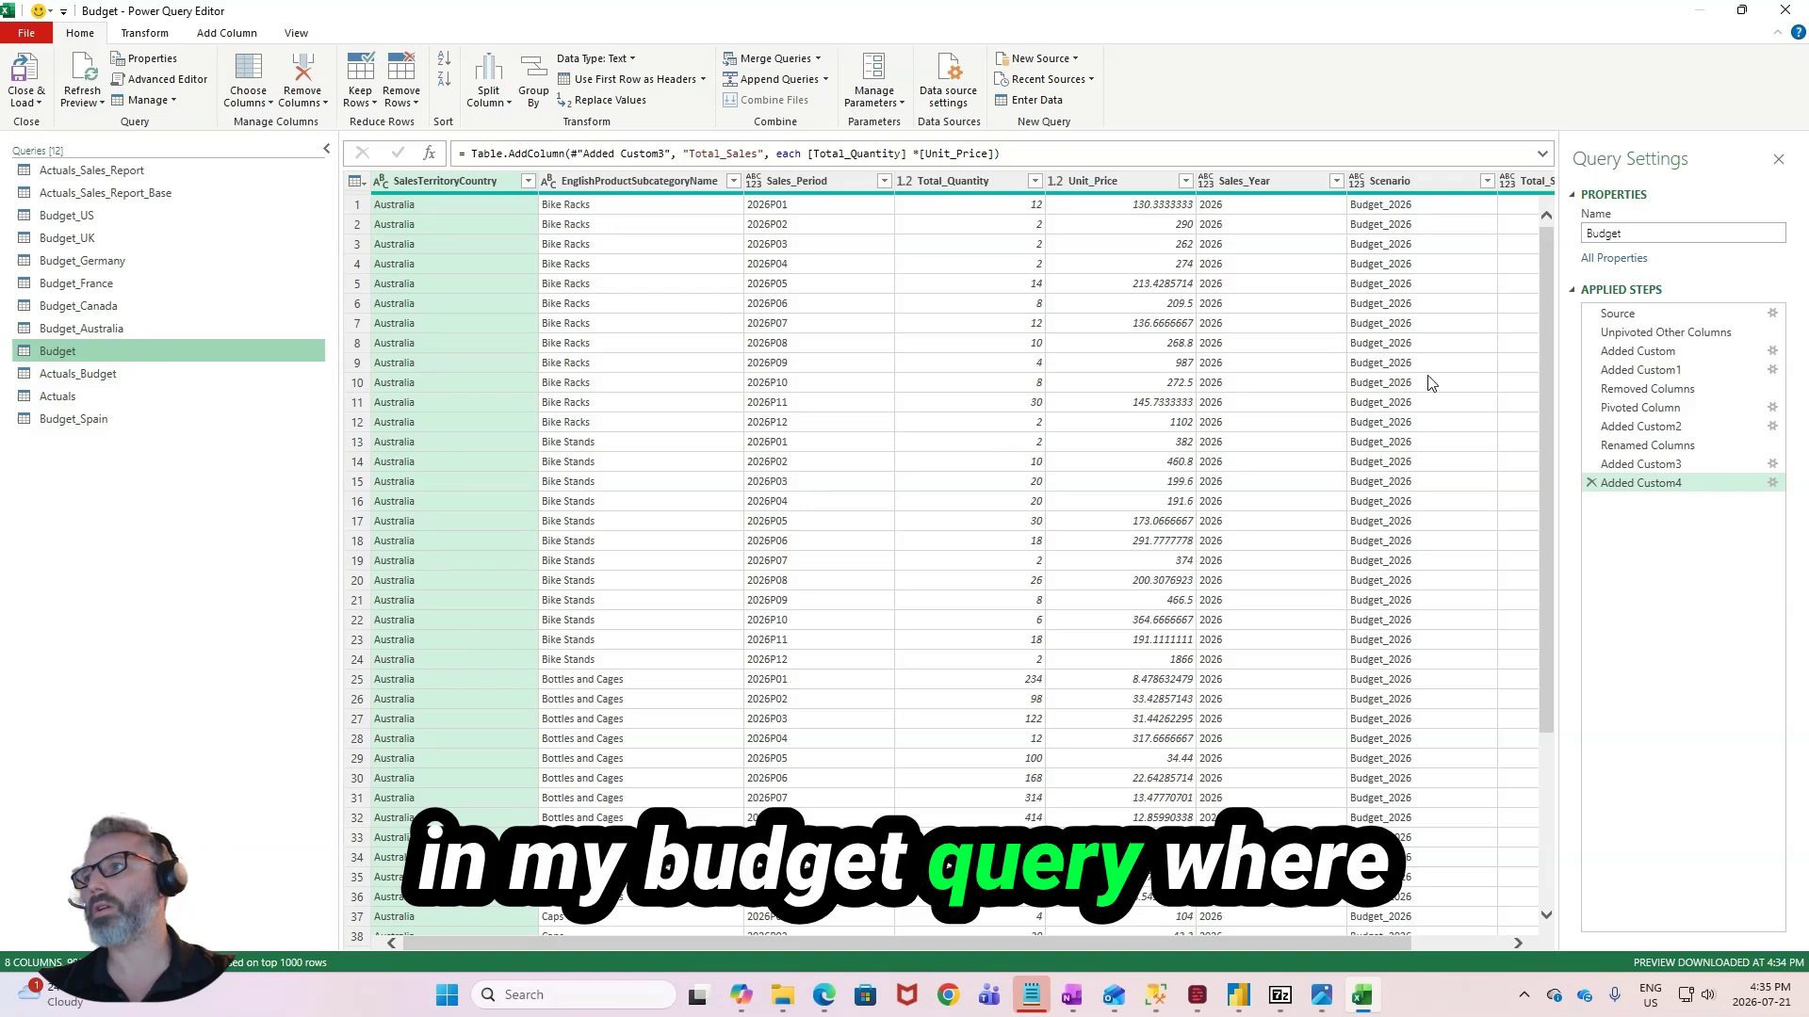
left_click(1765, 320)
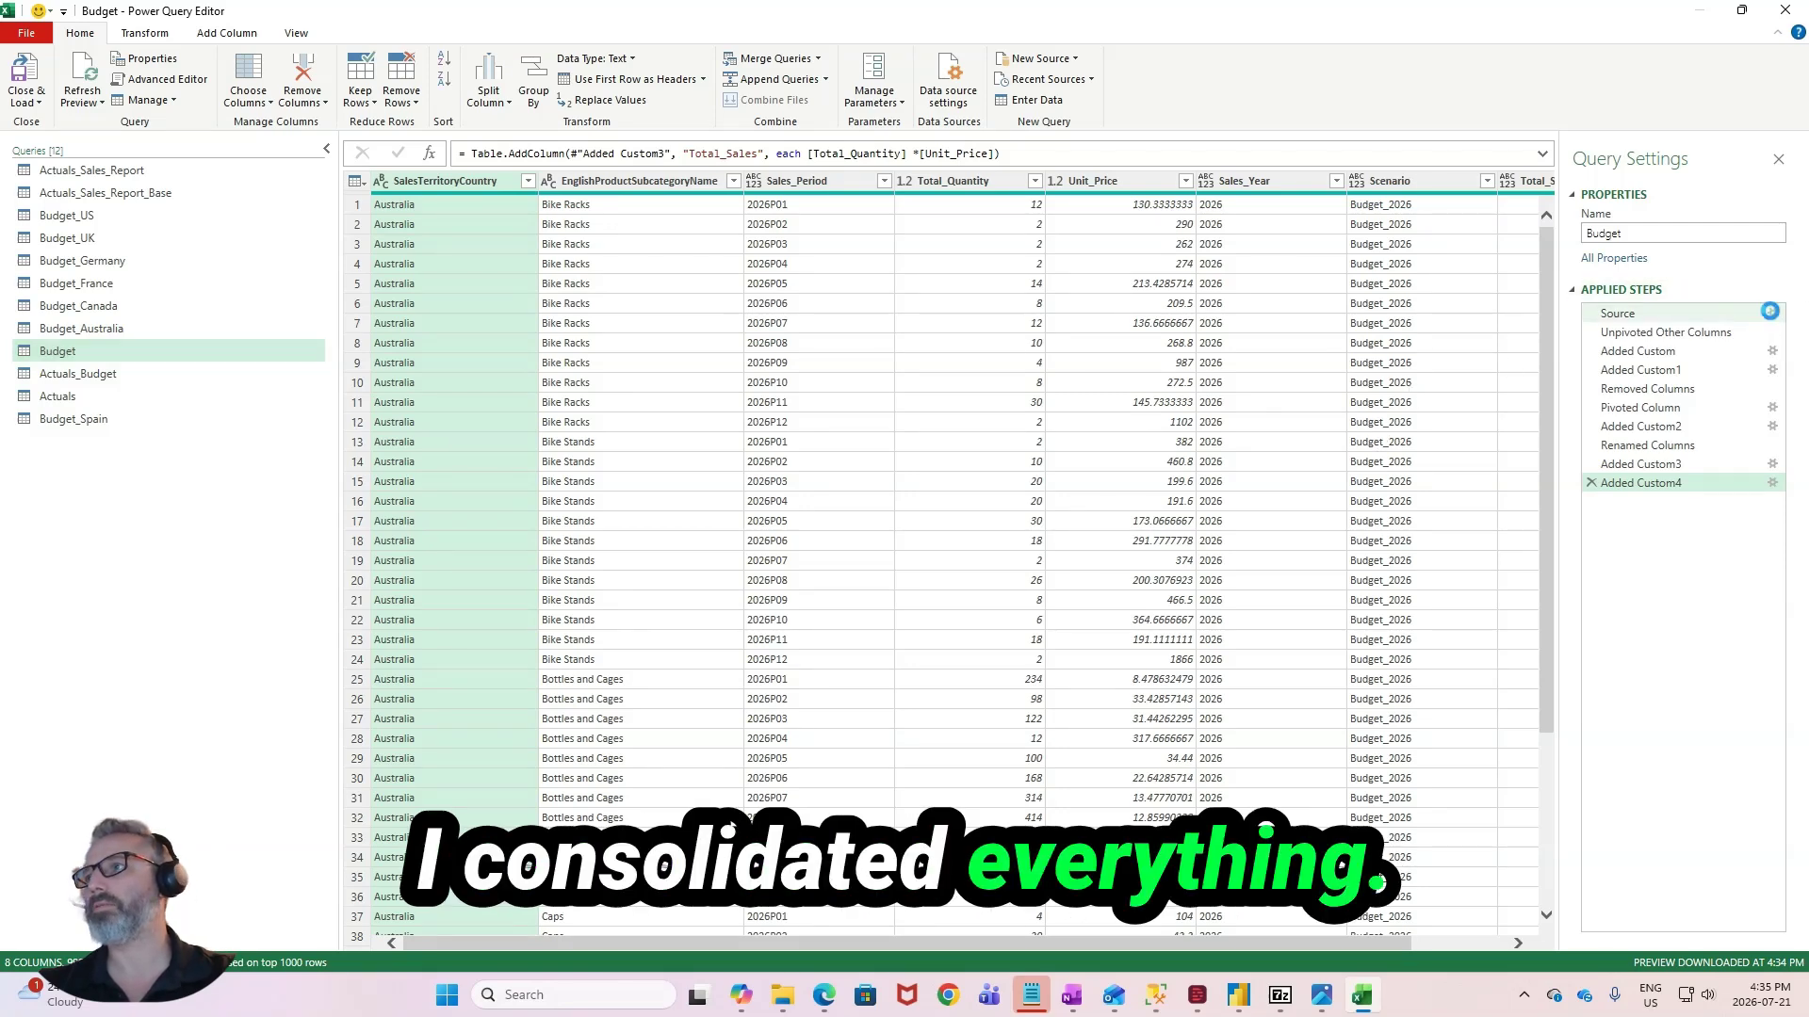
left_click(1771, 314)
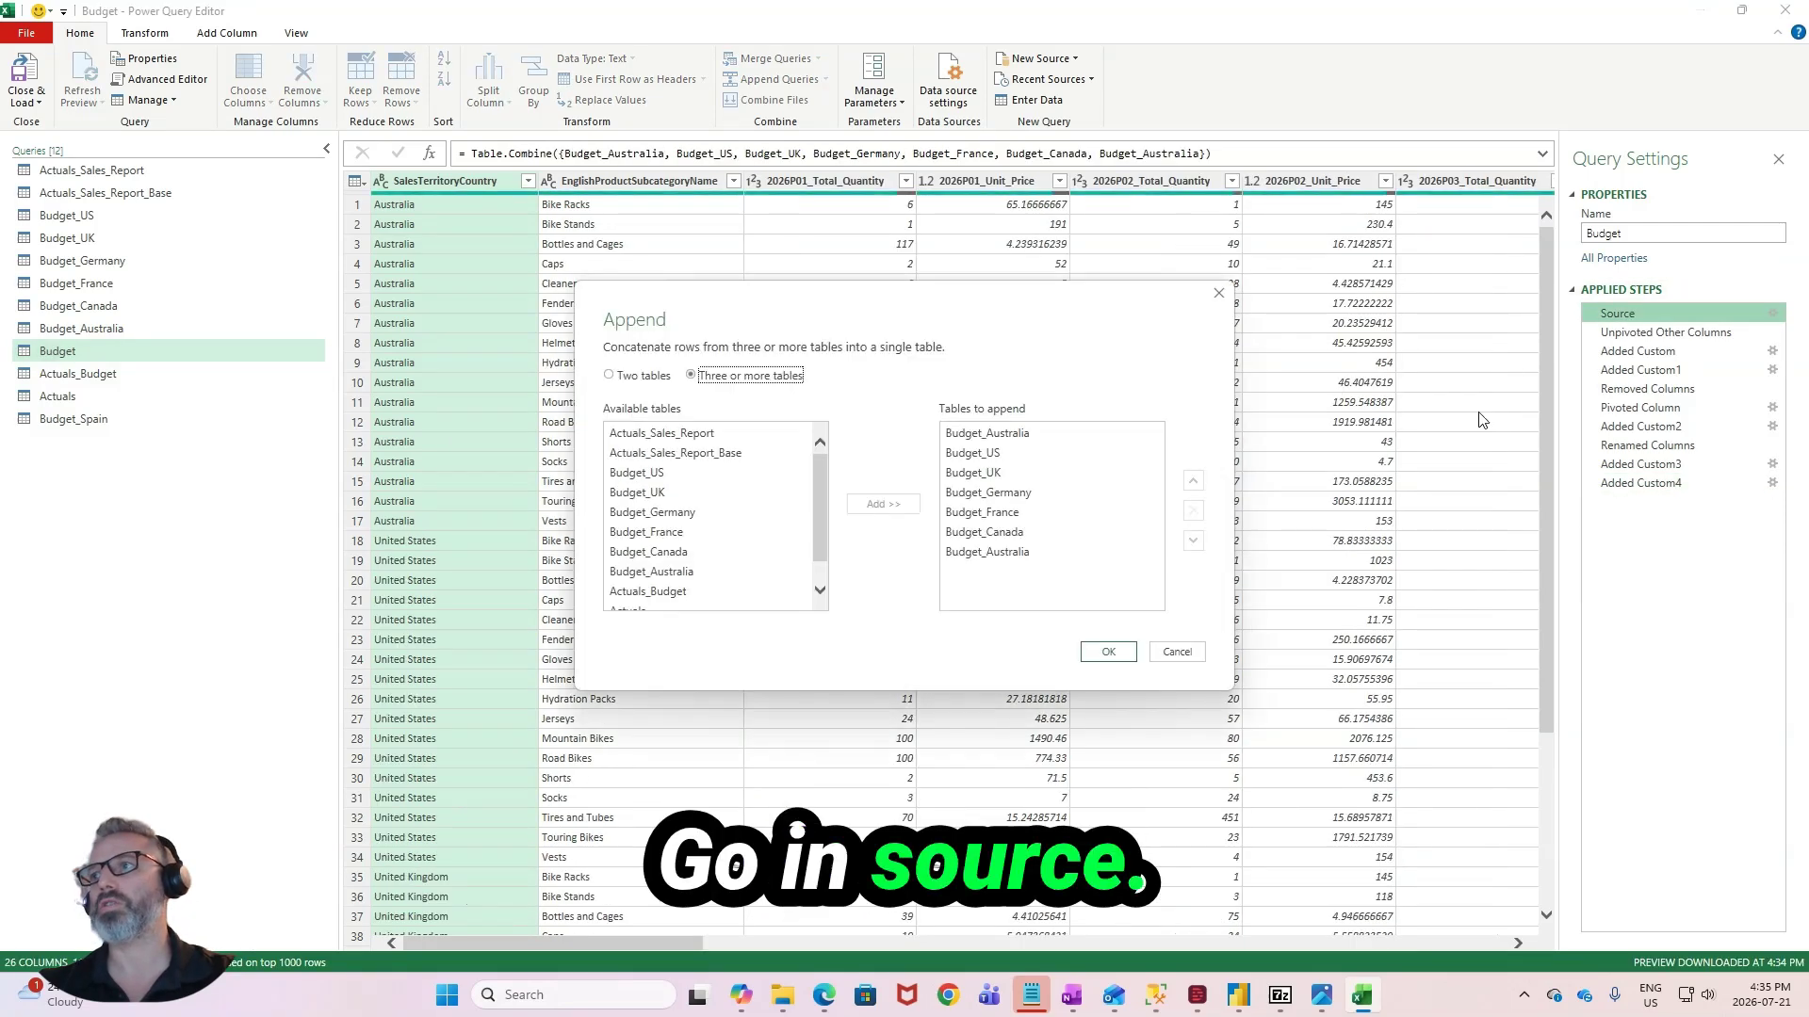
scroll(669, 565, "down", 2)
left_click(650, 601)
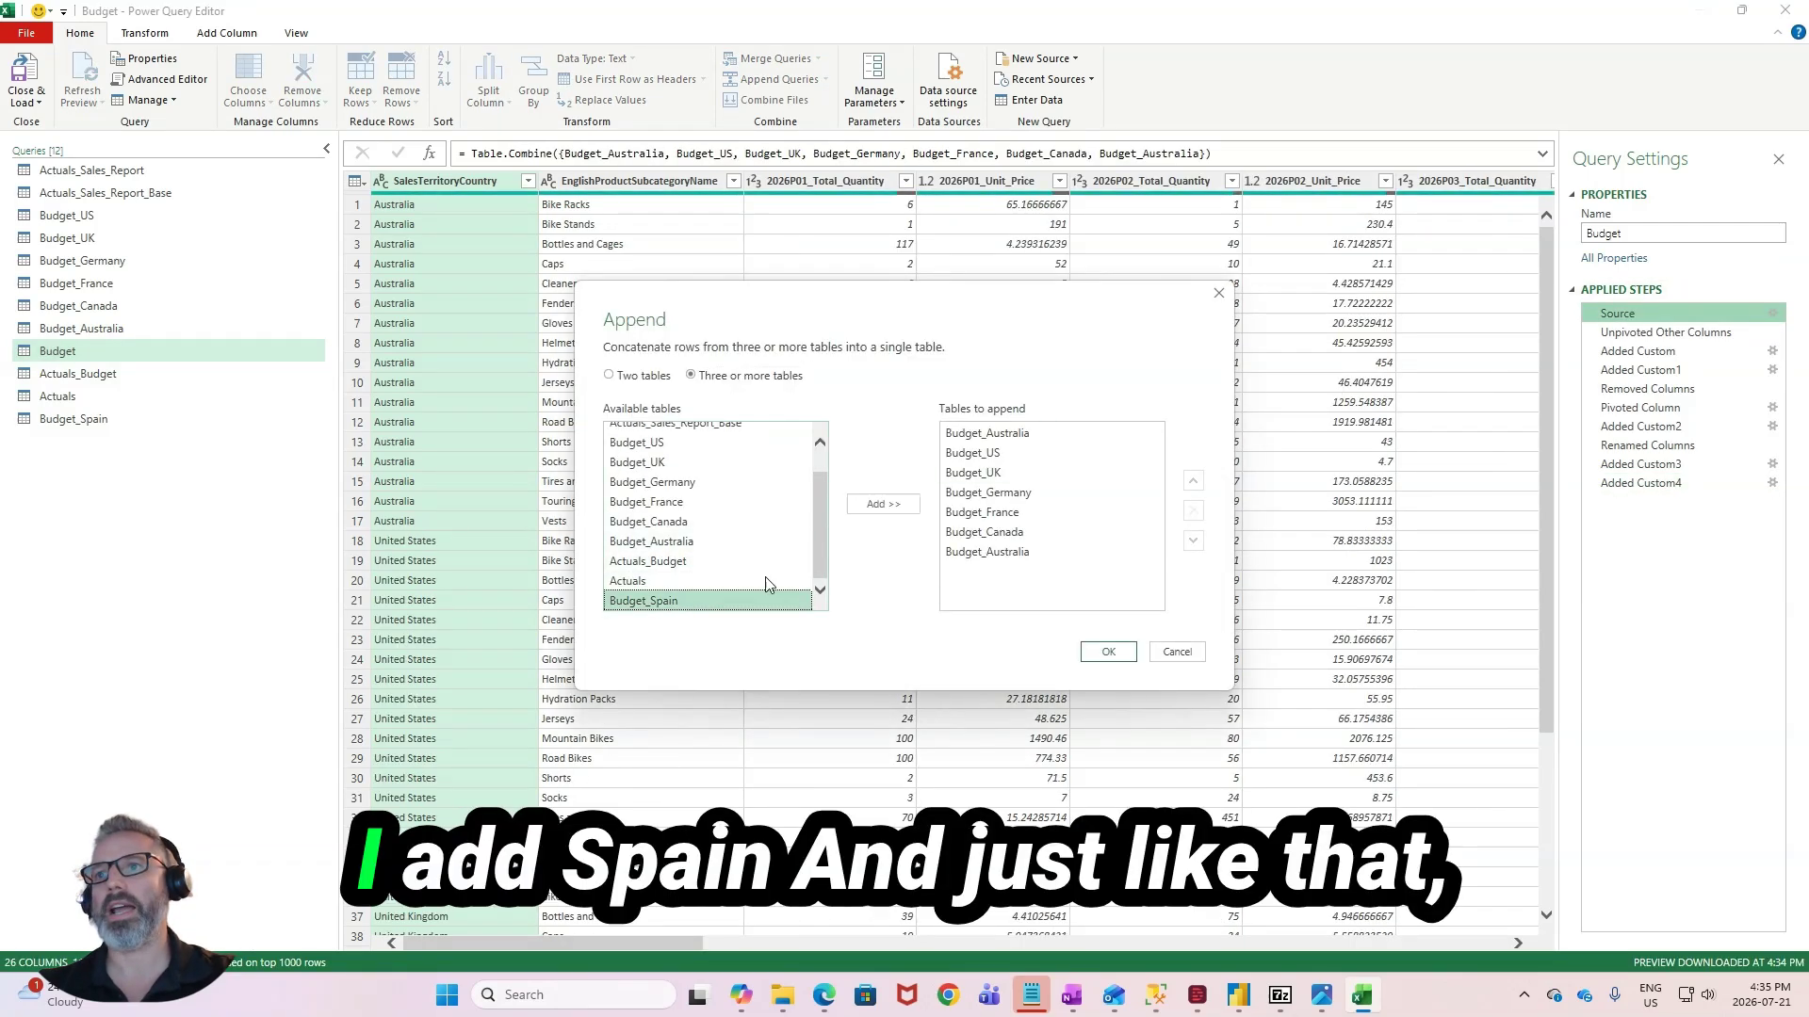
left_click(882, 504)
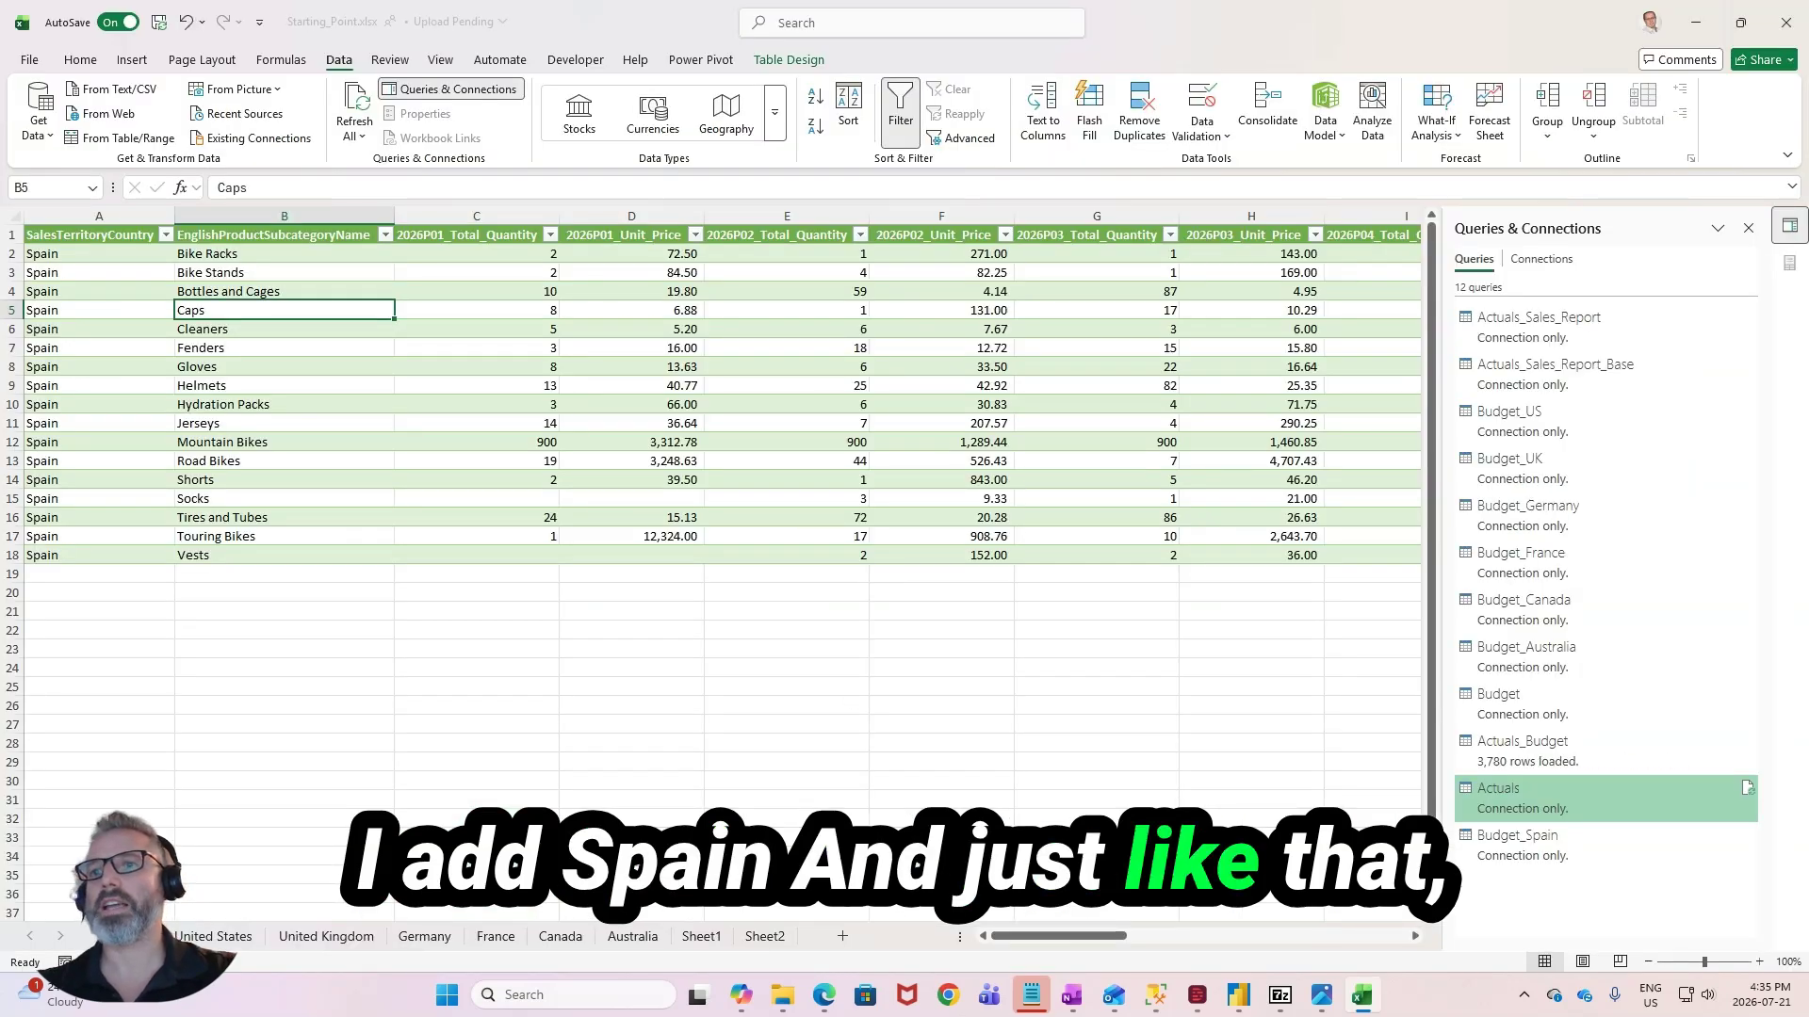
- Examine the Spain column and the overall grand total of the Budget_2026 PivotTable on Sheet2
left_click(746, 935)
left_click(542, 464)
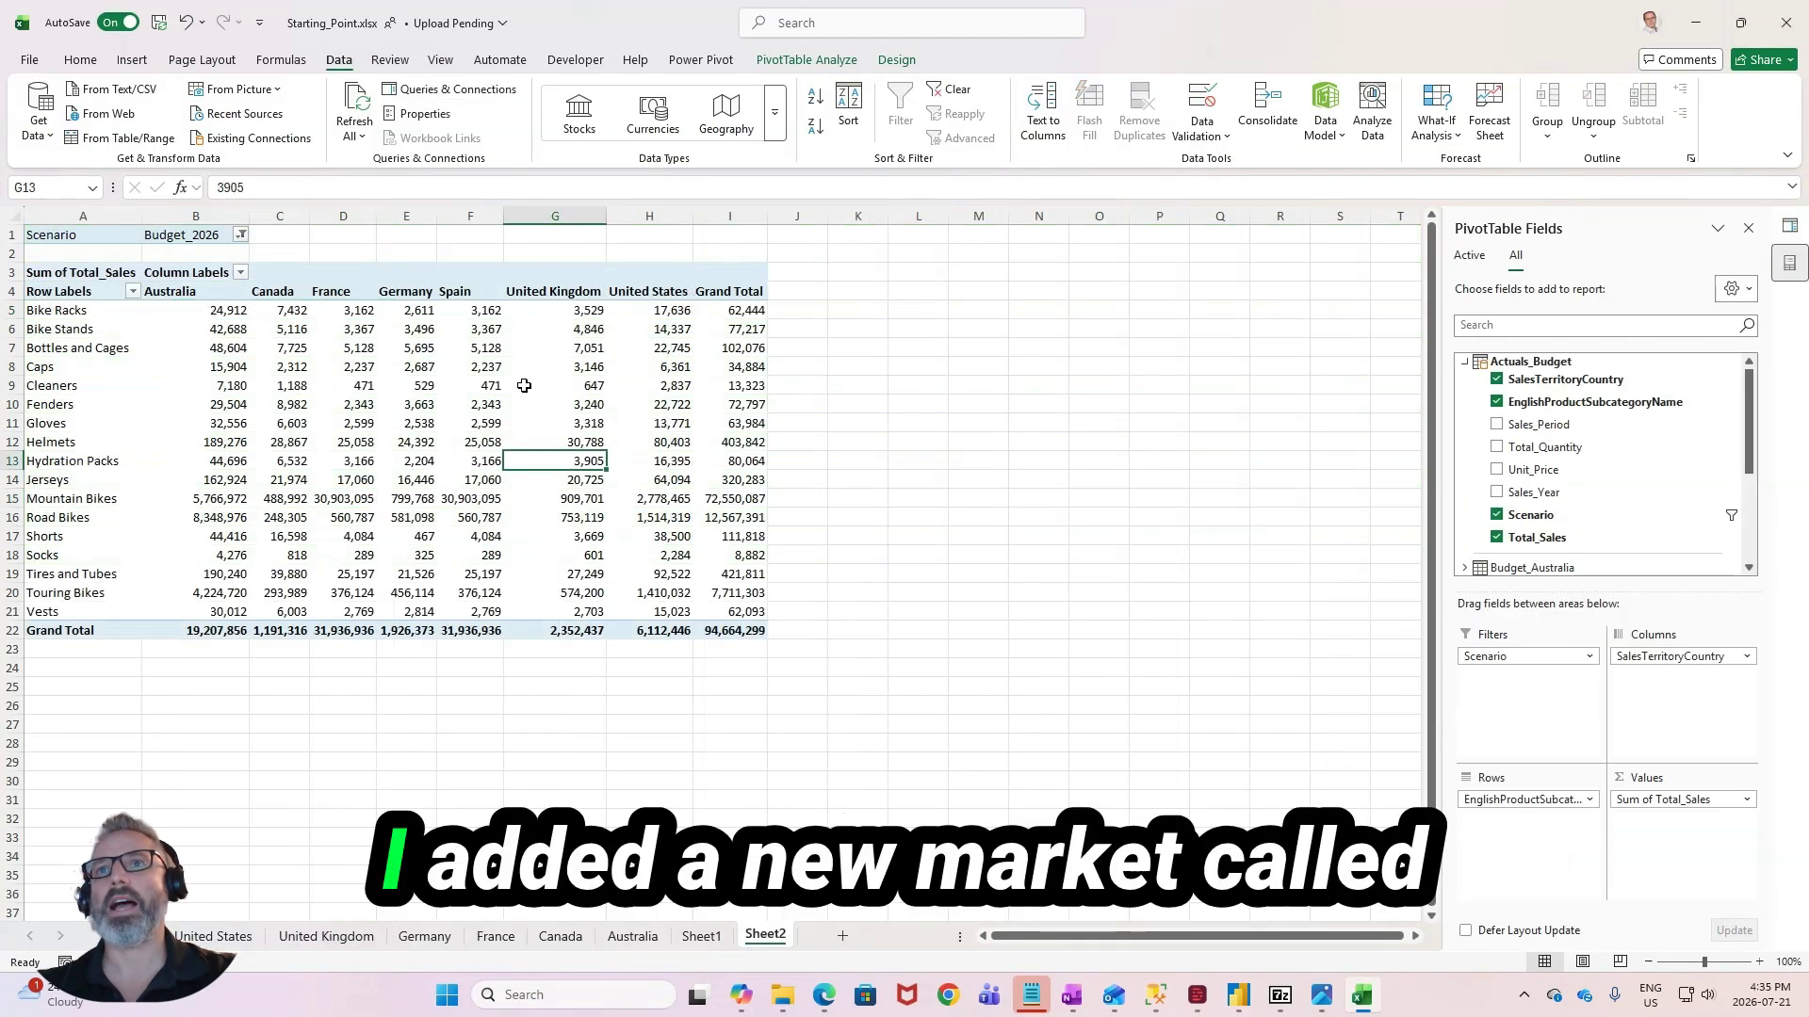
left_click(488, 308)
left_click_drag(488, 308, 448, 621)
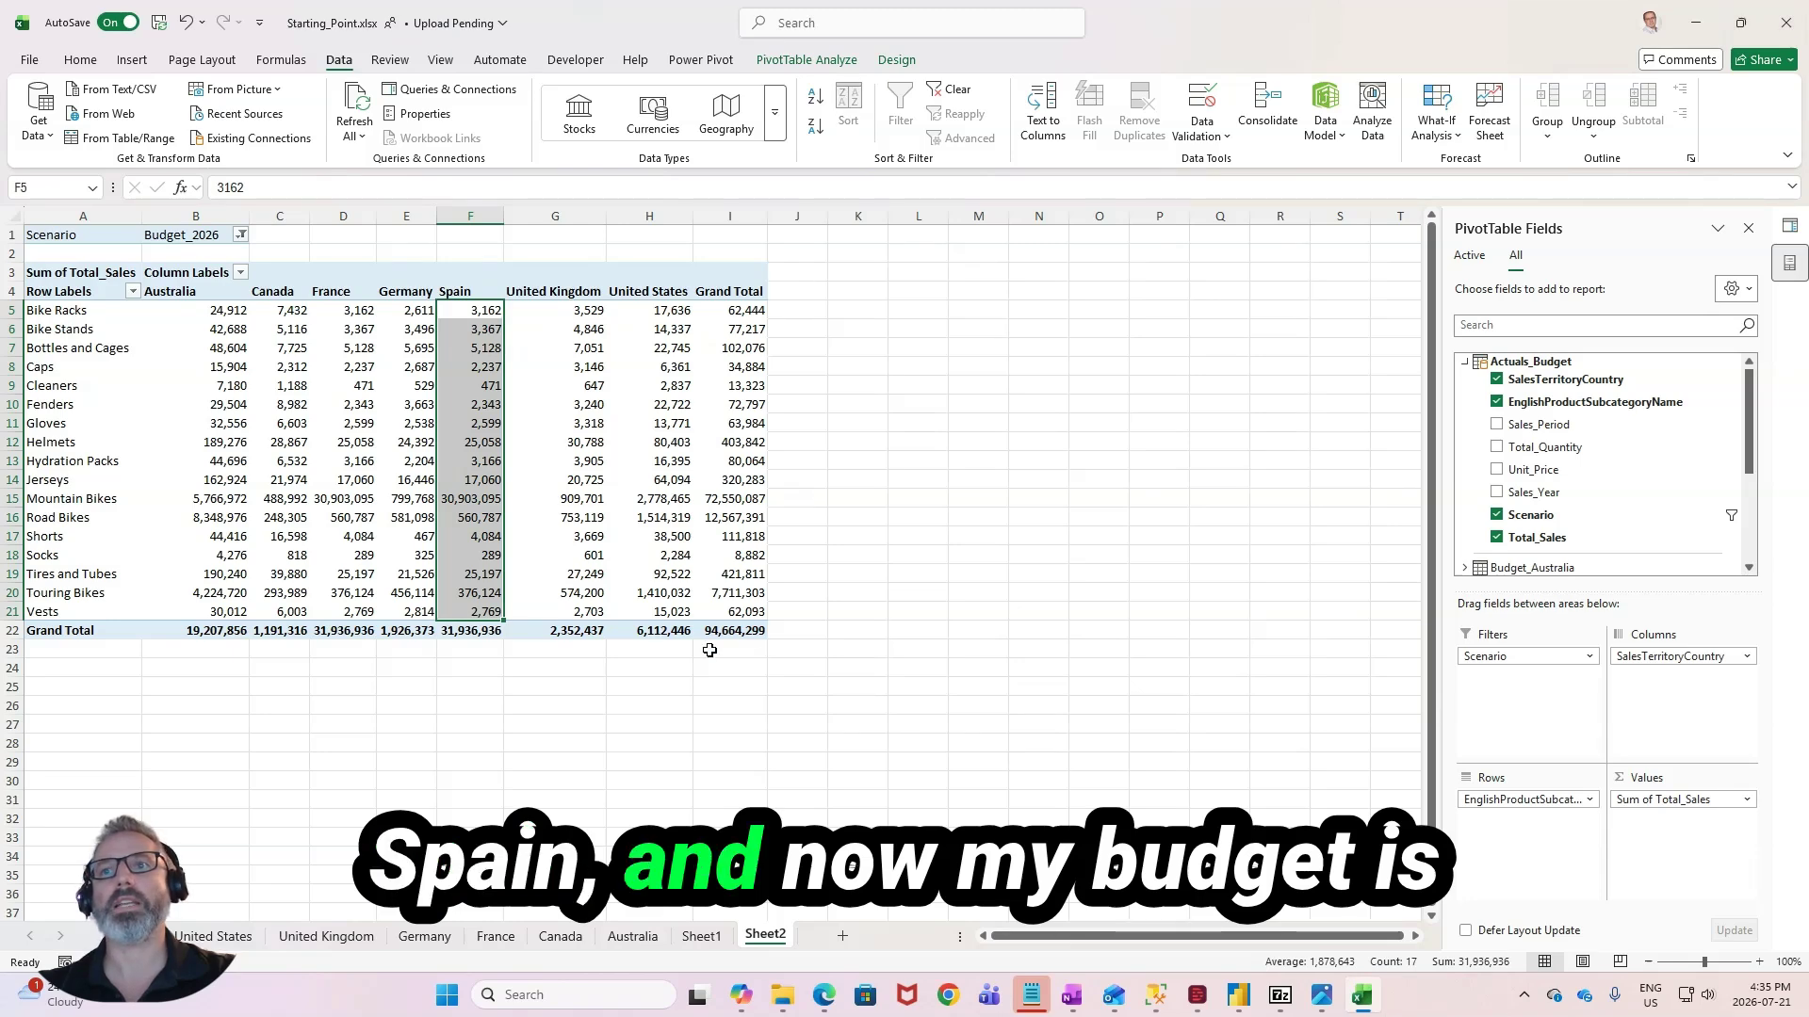
left_click(734, 631)
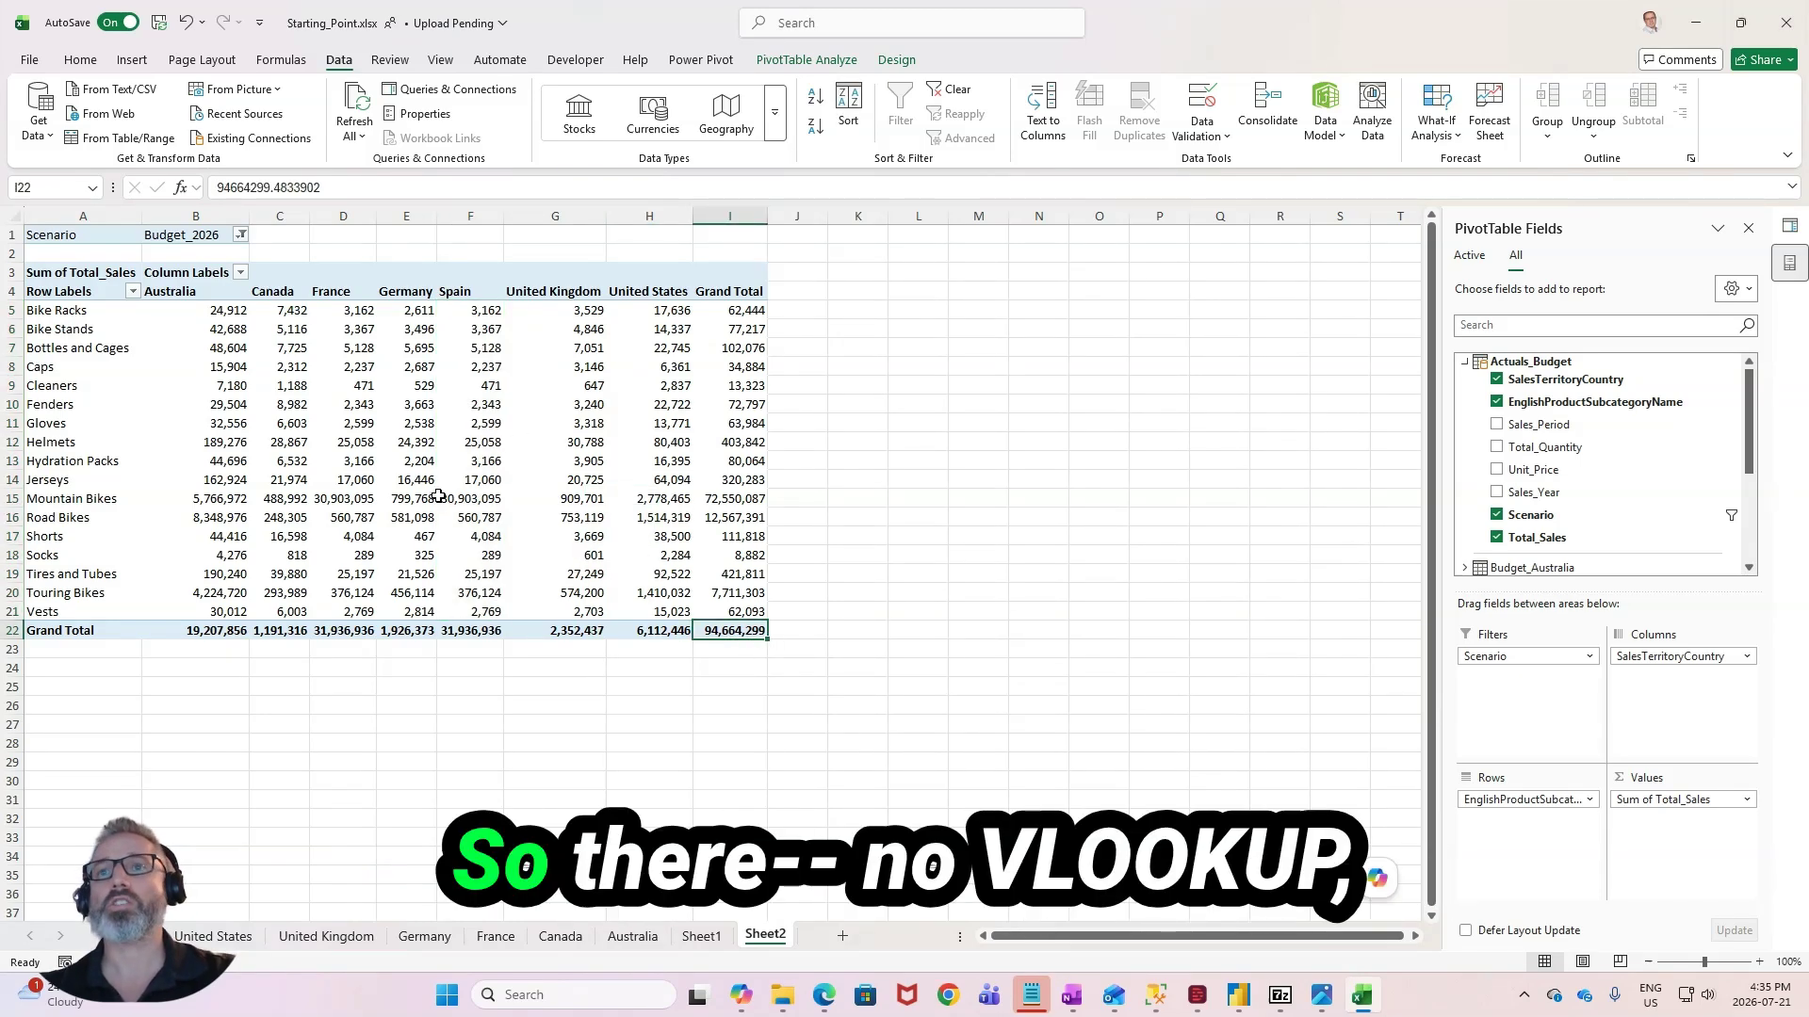
left_click(471, 348)
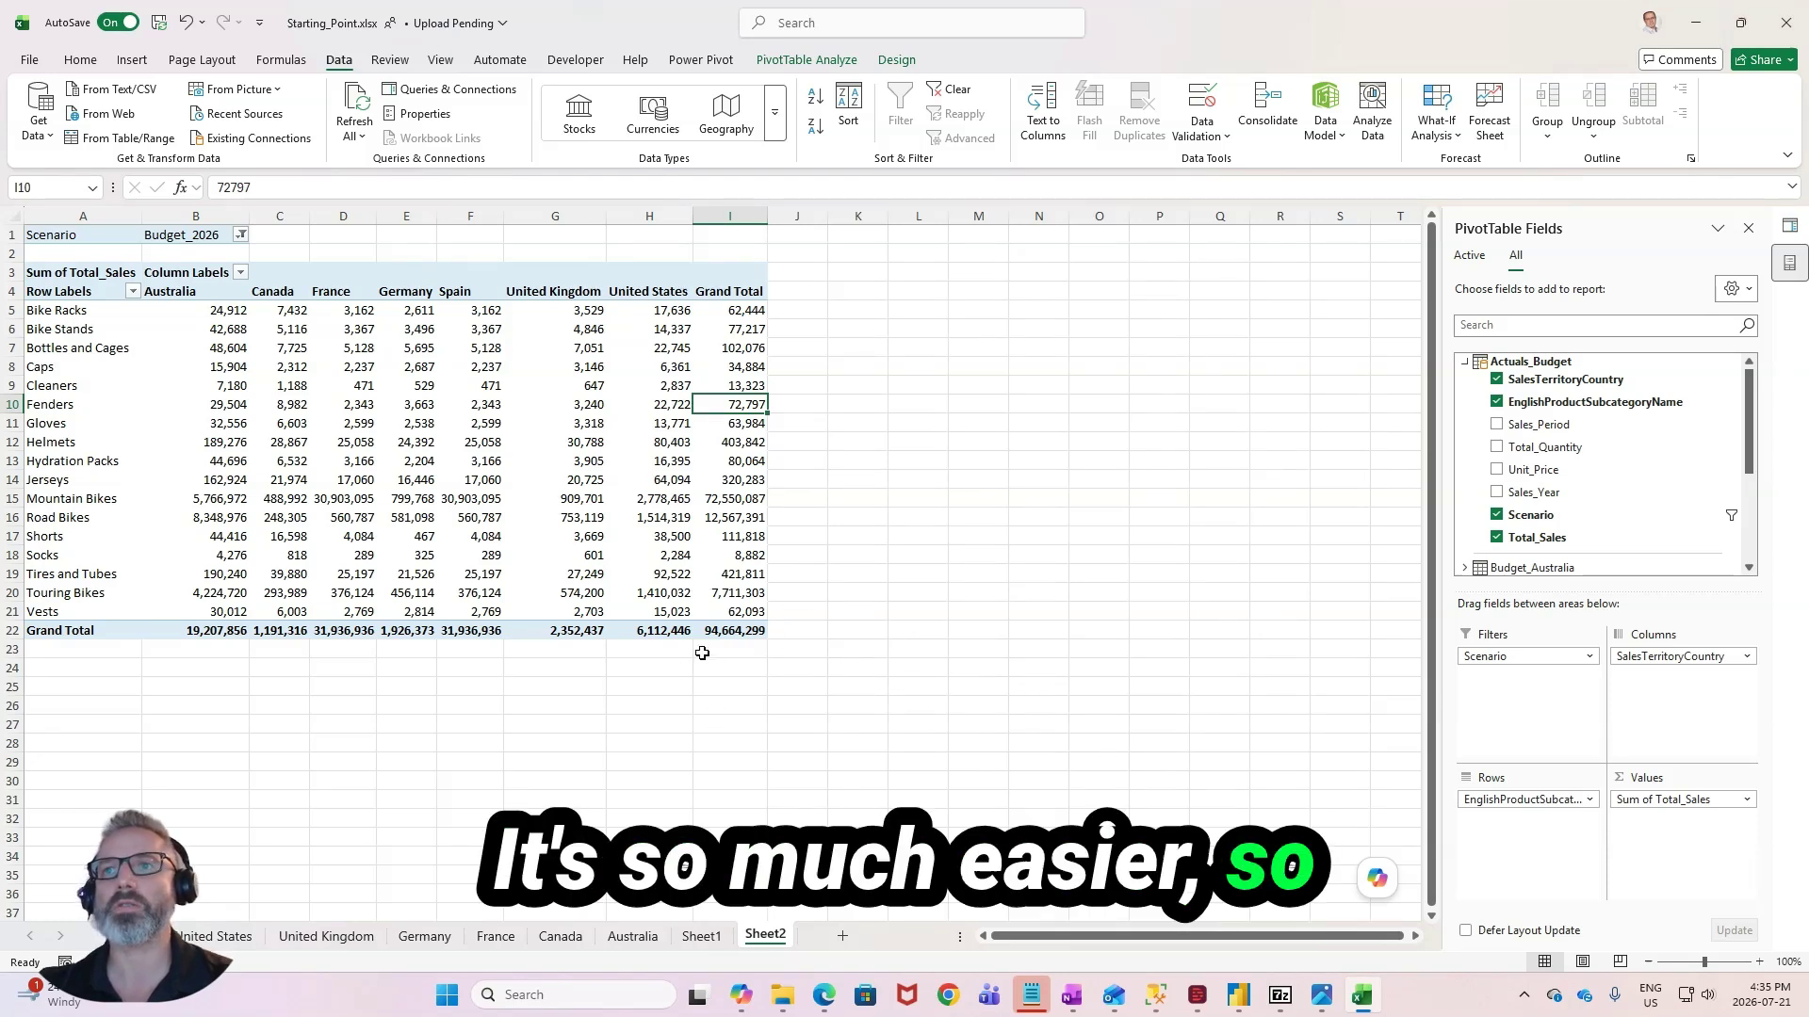
left_click(730, 637)
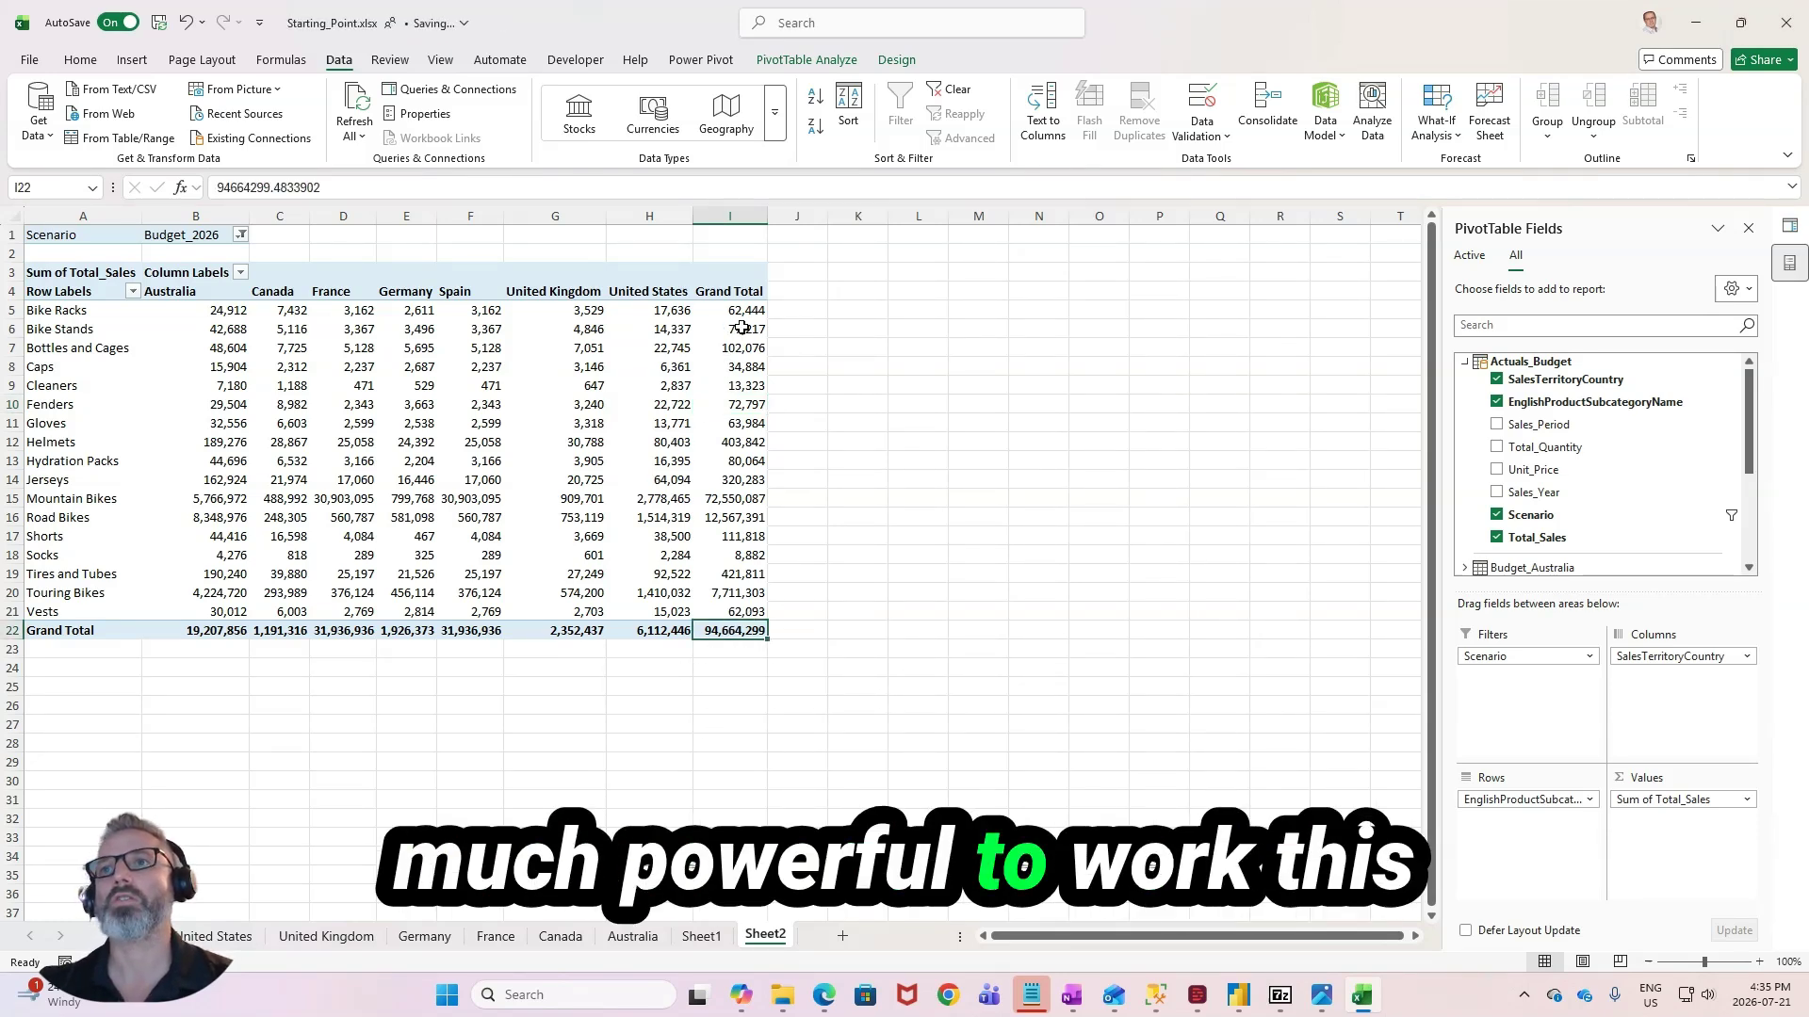